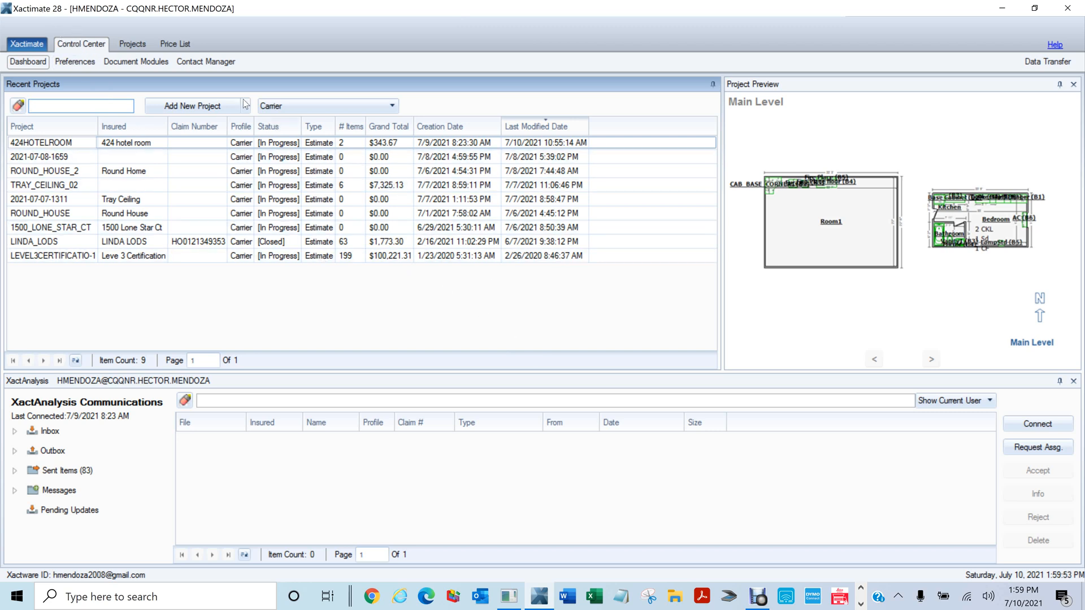
From the Projects list, add a Carrier estimate project named PULL_DOWN_MENUES
{"action": "left_click", "coordinate": [136, 45]}
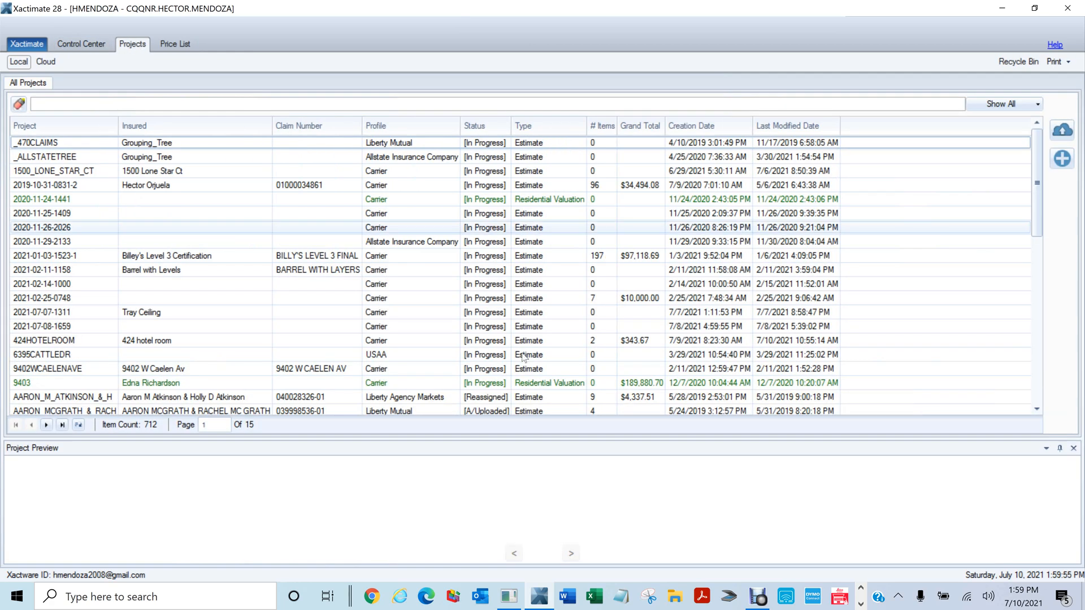
{"action": "left_click", "coordinate": [1063, 160]}
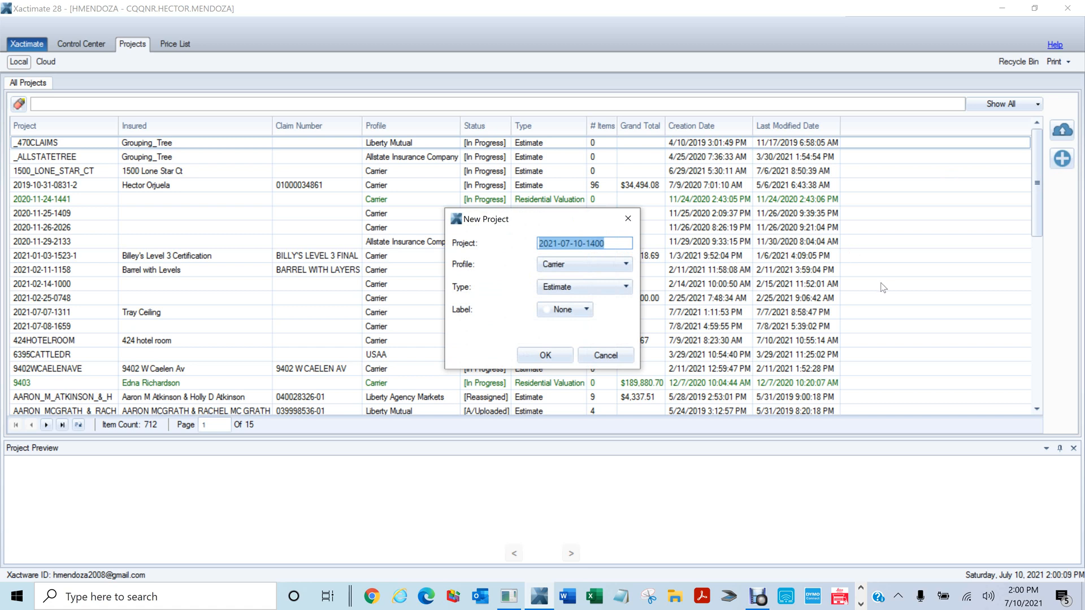
{"action": "type", "text": "PULL"}
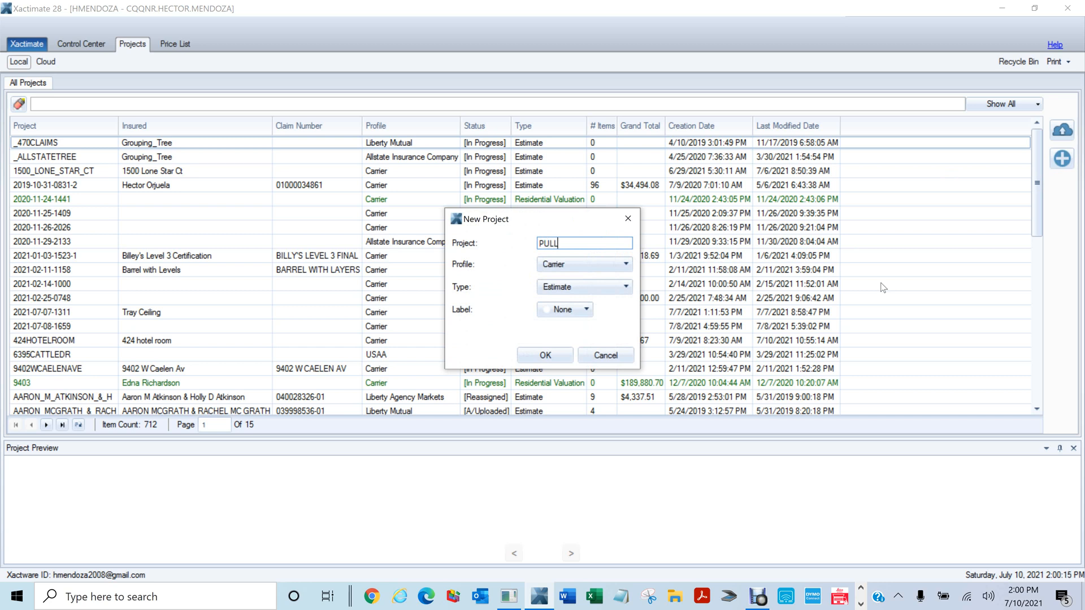
{"action": "type", "text": "_"}
{"action": "type", "text": "DONW"}
{"action": "key", "text": "BackSpace"}
{"action": "key", "text": "BackSpace"}
{"action": "type", "text": "WN_MENUES"}
{"action": "left_click", "coordinate": [543, 355]}
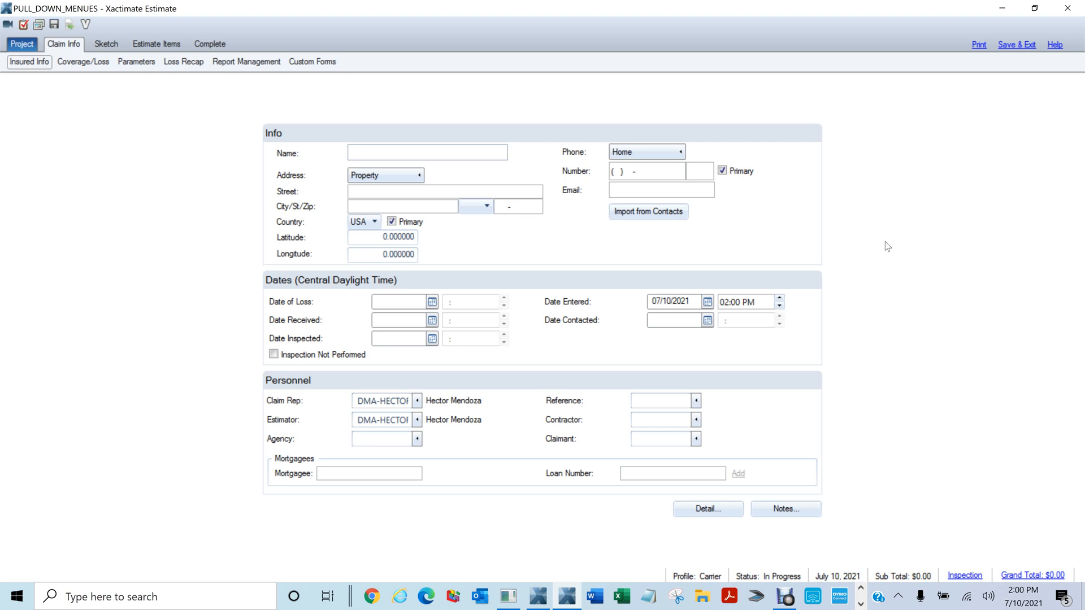
Enter the insured's full name and Property street, city, state and zip
{"action": "left_click", "coordinate": [394, 153]}
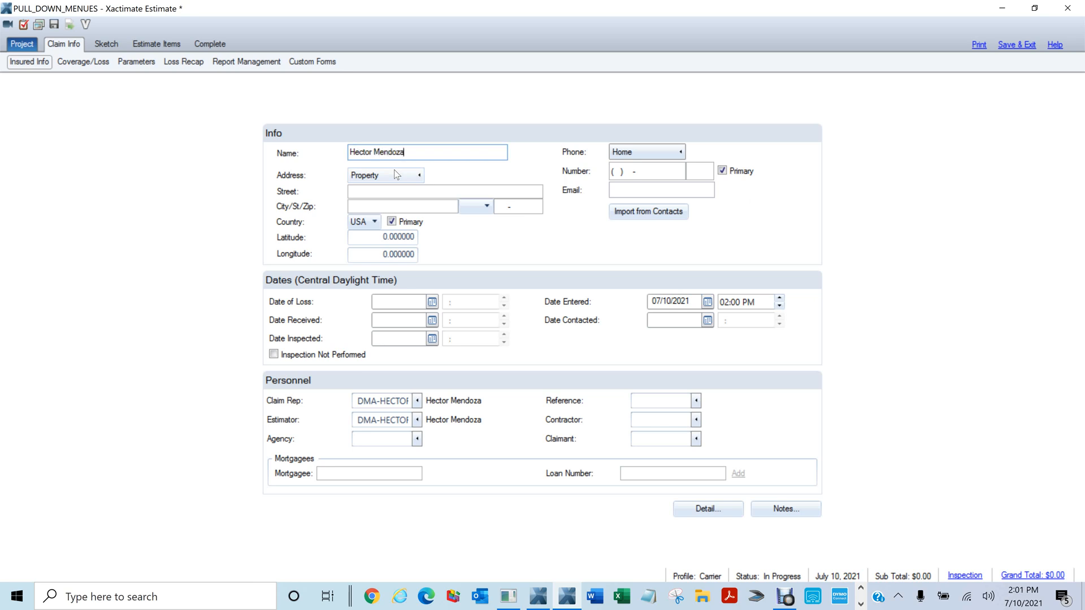
{"action": "left_click", "coordinate": [379, 175]}
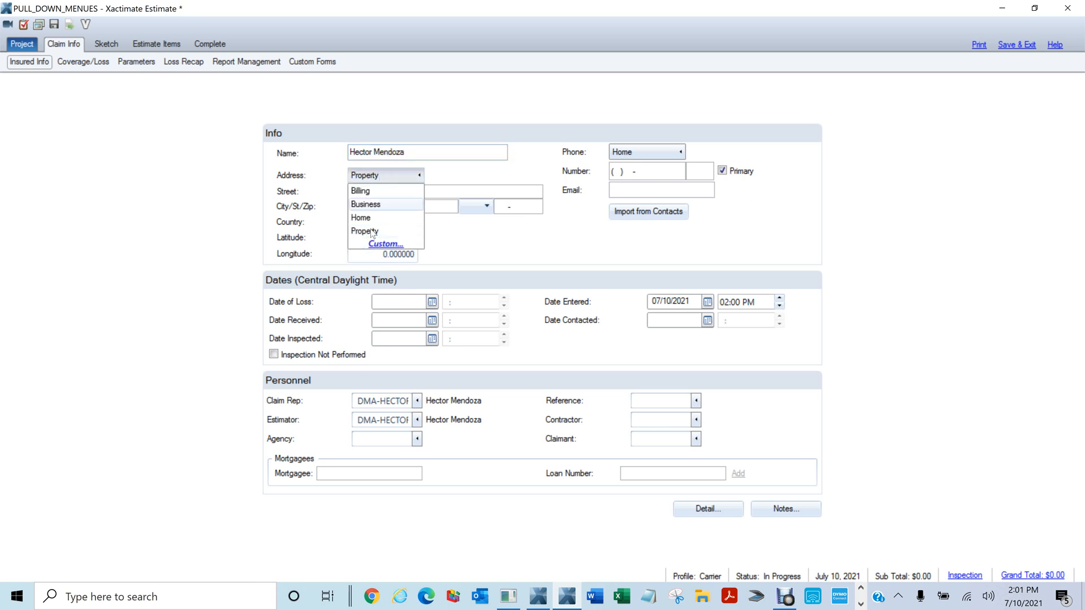
{"action": "left_click", "coordinate": [372, 232]}
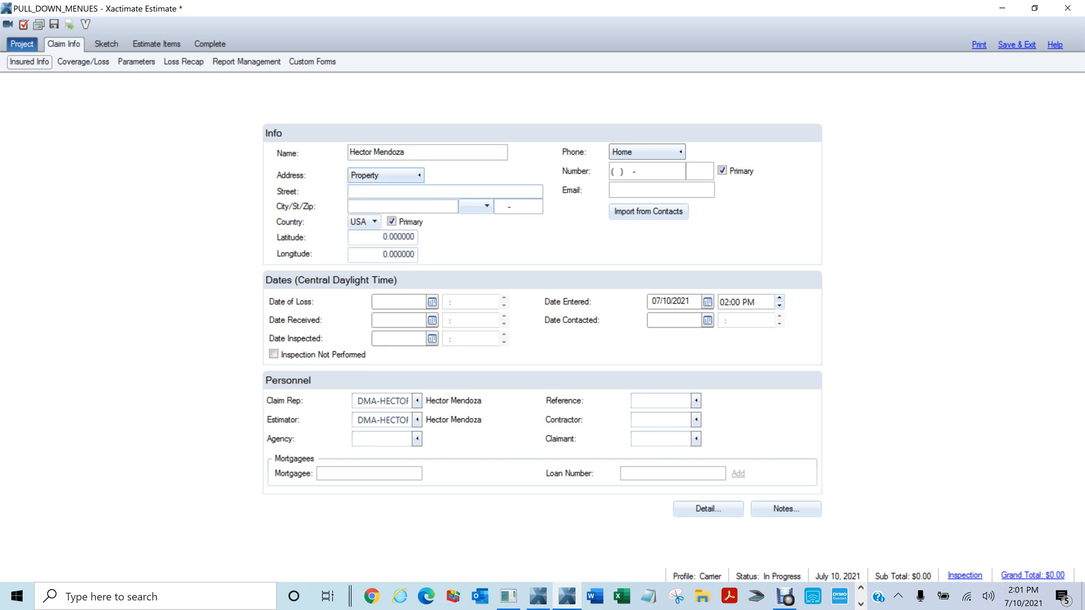
{"action": "key", "text": "Tab"}
{"action": "type", "text": "Mes"}
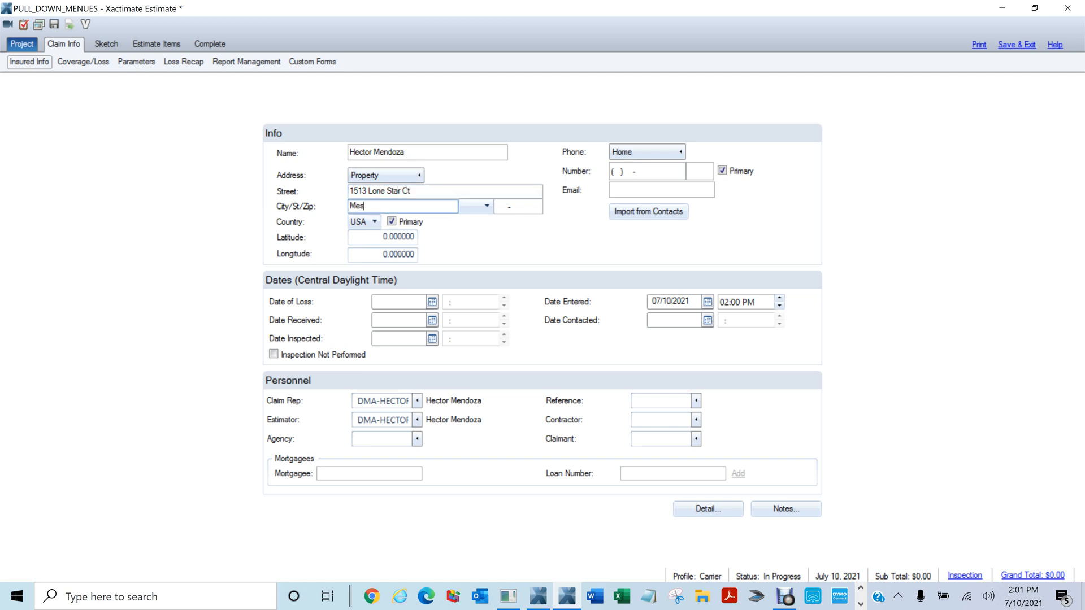
{"action": "type", "text": "quite"}
{"action": "key", "text": "Tab"}
{"action": "type", "text": "stx"}
{"action": "key", "text": "Tab"}
{"action": "type", "text": "75041"}
Enter the insured's home phone number and e-mail address
{"action": "key", "text": "Tab"}
{"action": "key", "text": "Tab"}
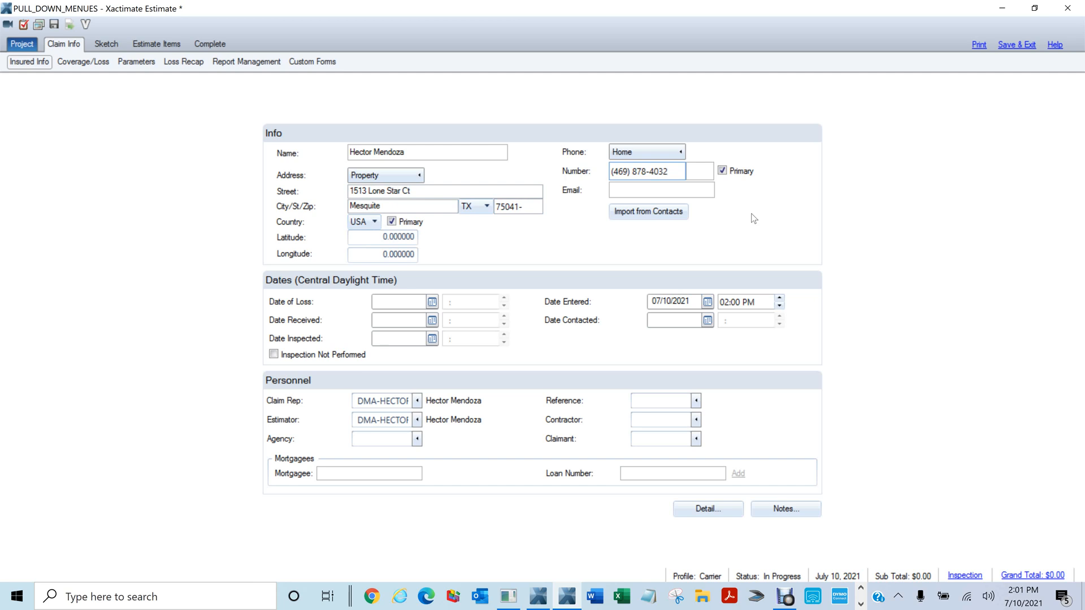
{"action": "key", "text": "Tab"}
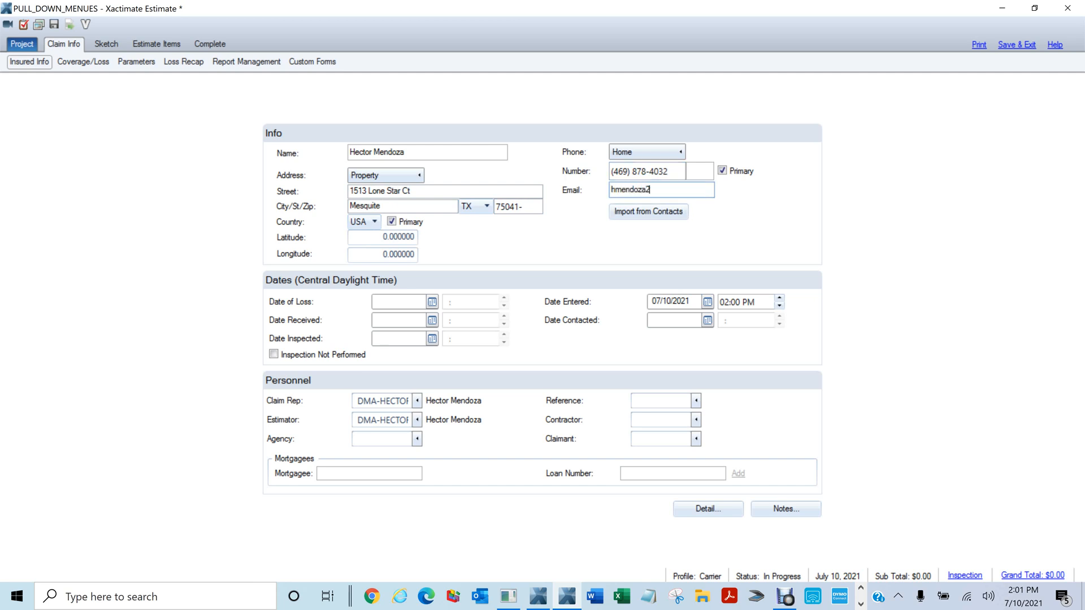
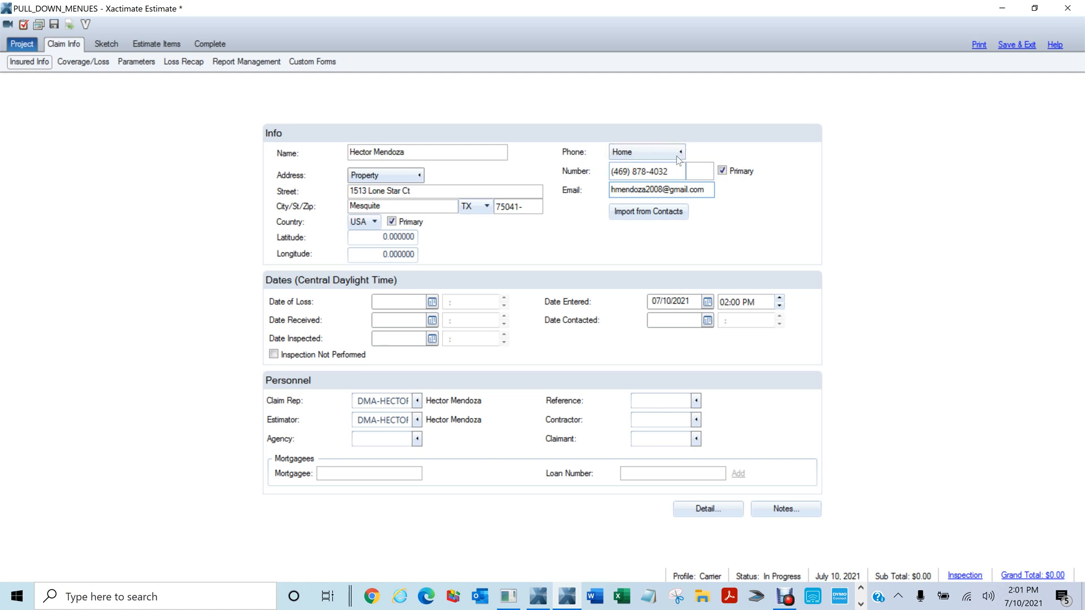
Choose the Business phone type and enter the insured's business phone number
{"action": "left_click", "coordinate": [656, 148]}
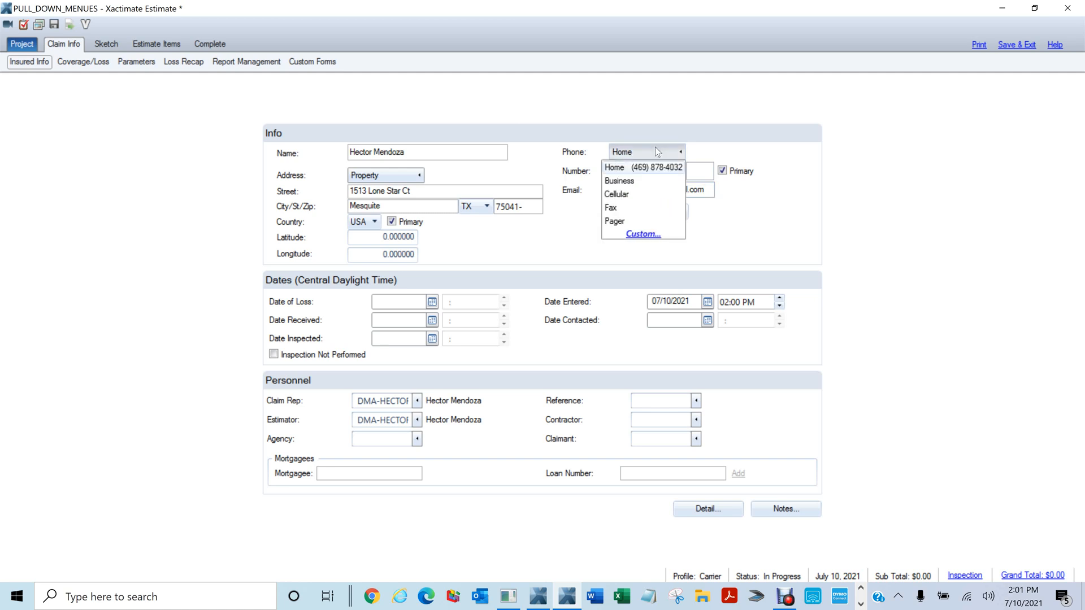
{"action": "left_click", "coordinate": [636, 182]}
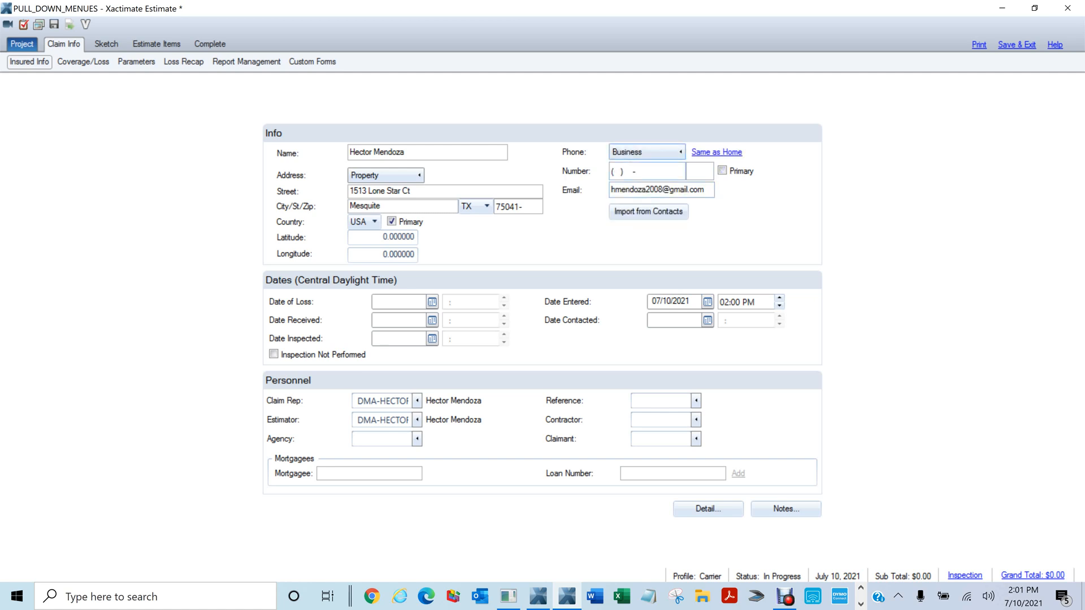
{"action": "left_click", "coordinate": [614, 171]}
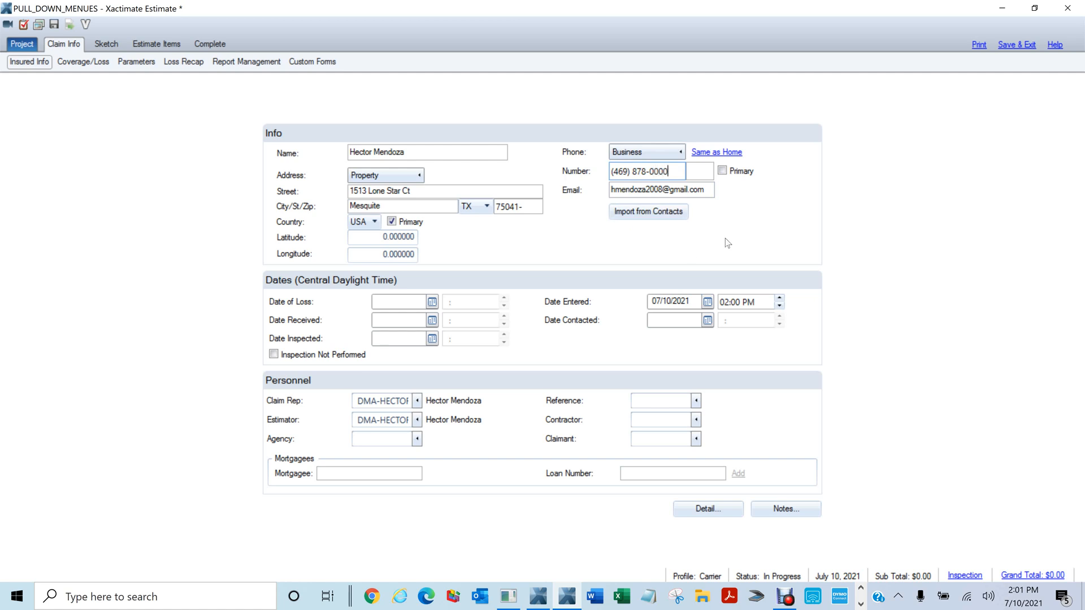
Add the insured's fax number and cellular number under their phone types
{"action": "left_click", "coordinate": [672, 152]}
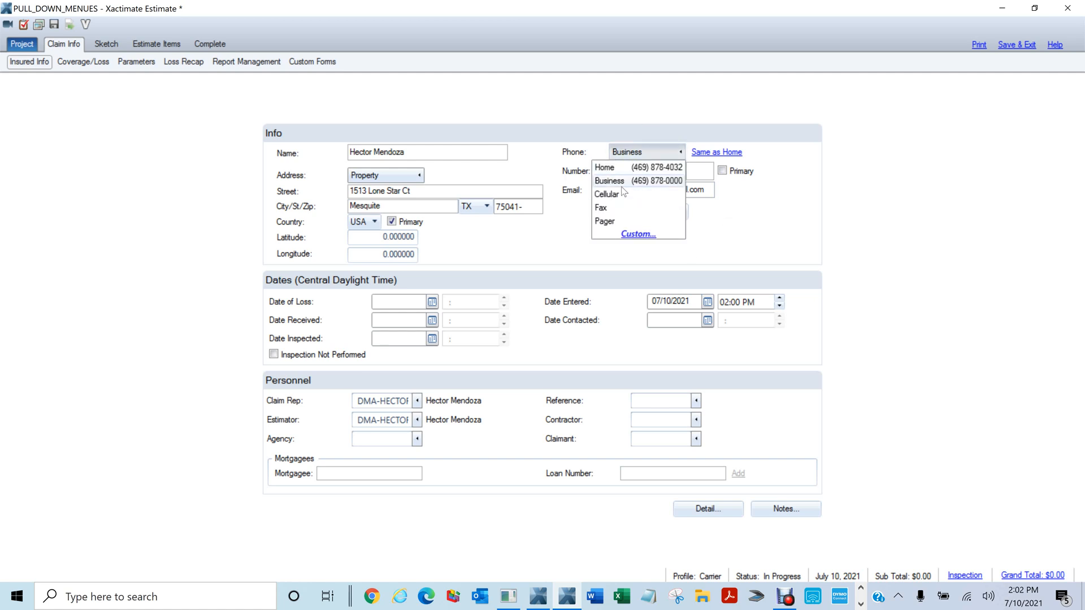
{"action": "left_click", "coordinate": [601, 208]}
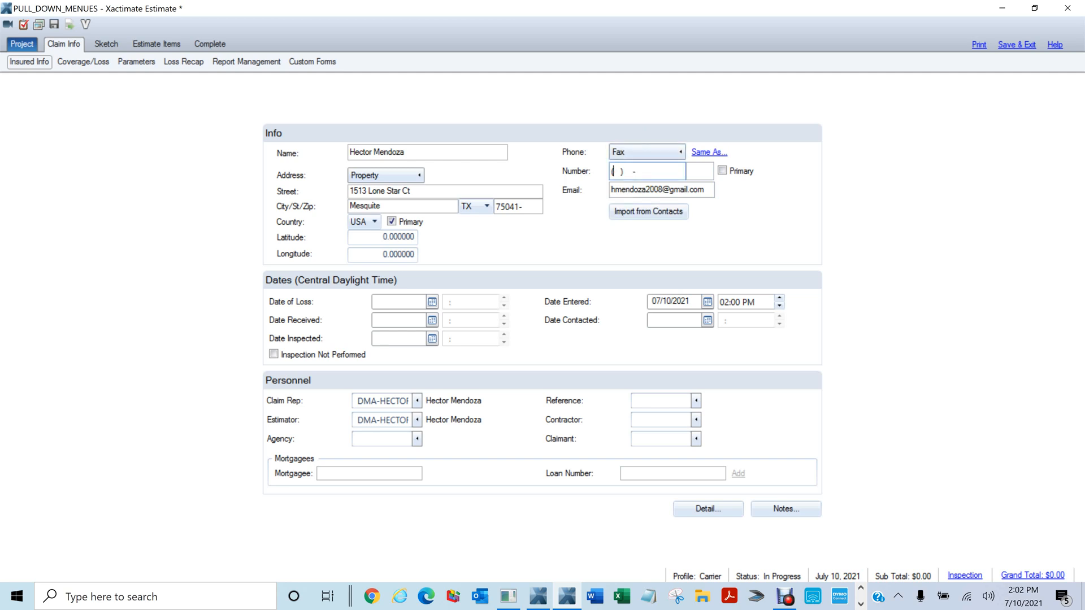
{"action": "left_click", "coordinate": [662, 150]}
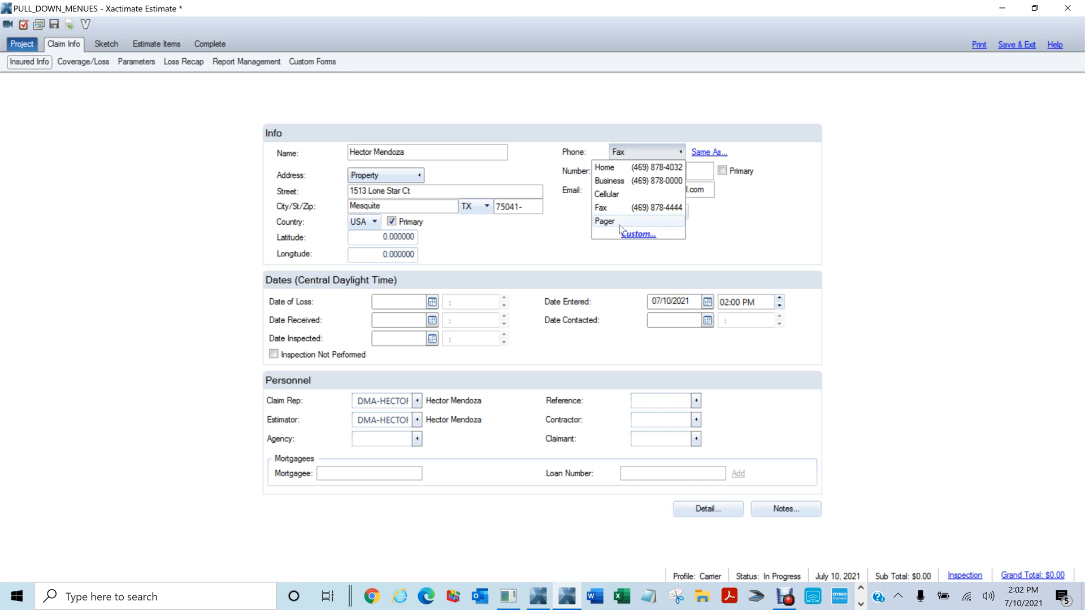
{"action": "left_click", "coordinate": [608, 196]}
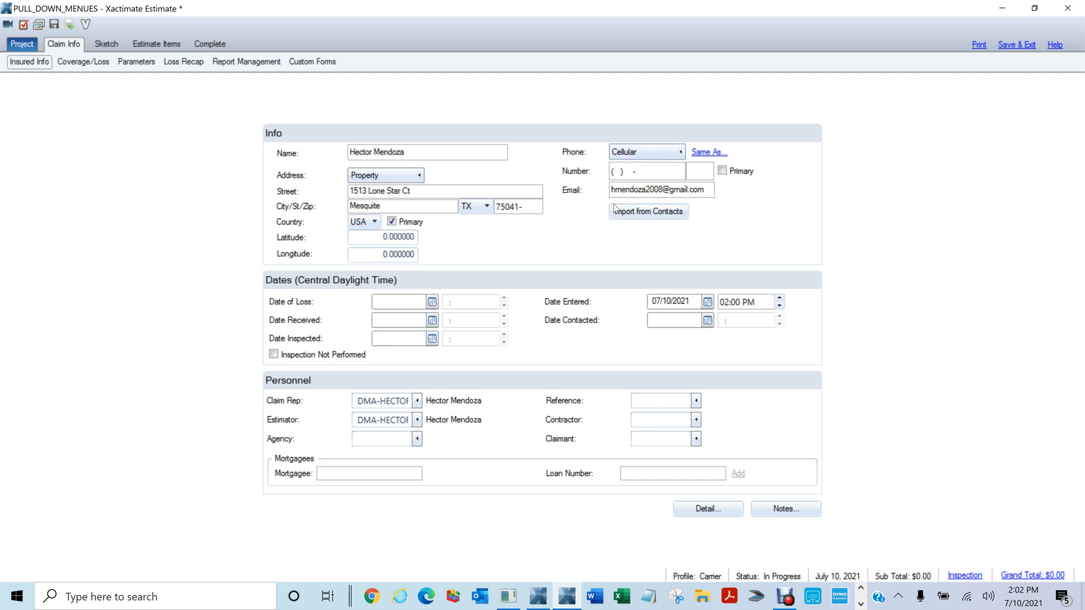
{"action": "left_click", "coordinate": [613, 171]}
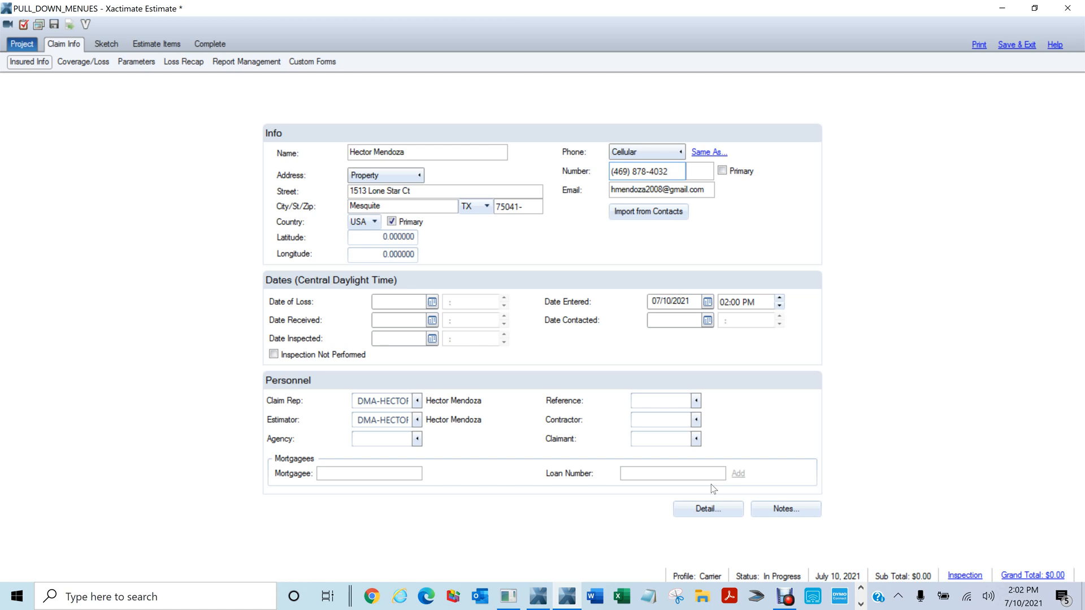
Choose the Home address type and enter the insured's home street, city, state and zip
{"action": "left_click", "coordinate": [399, 174]}
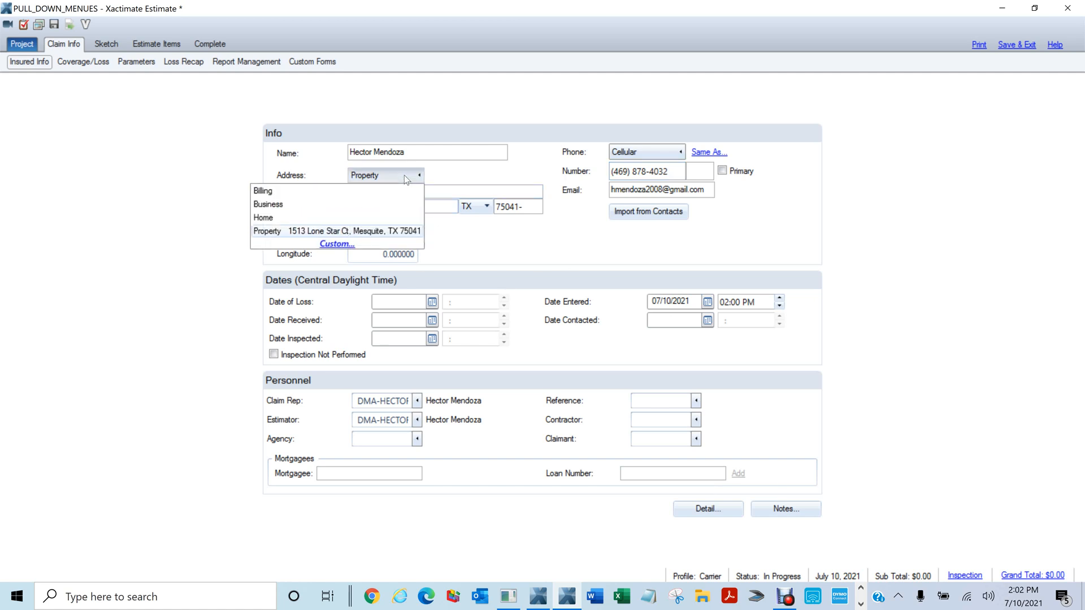
{"action": "left_click", "coordinate": [281, 221]}
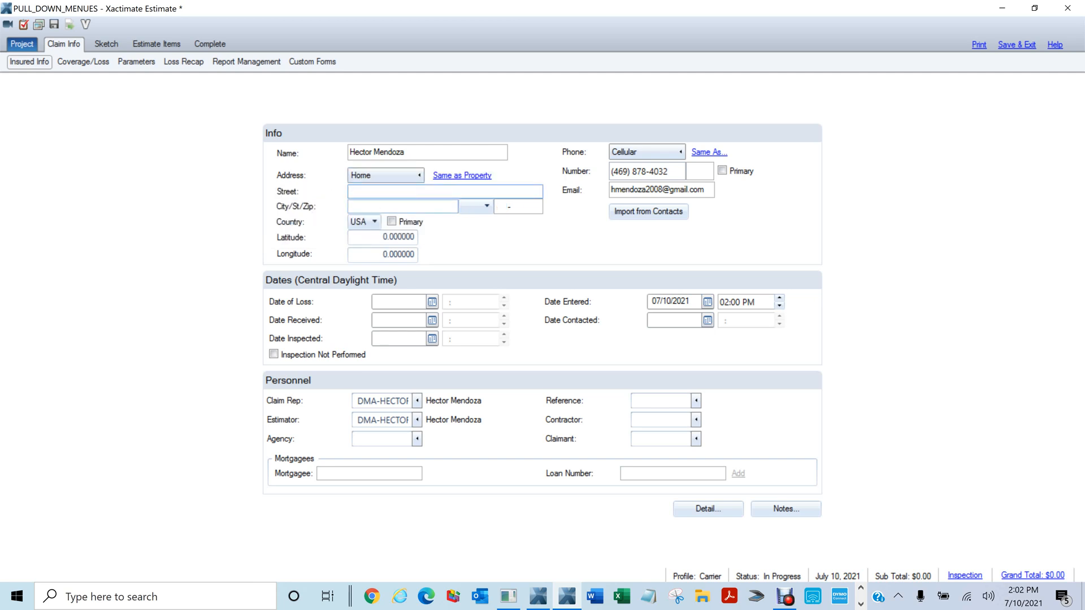
{"action": "key", "text": "Tab"}
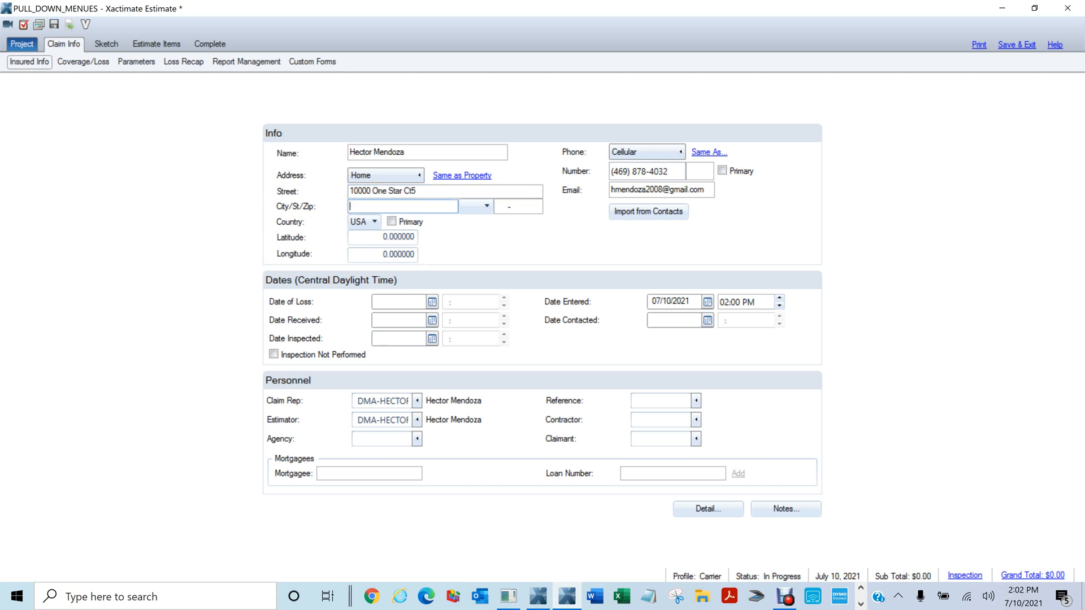
{"action": "type", "text": "Dallas"}
{"action": "key", "text": "Tab"}
{"action": "type", "text": "tx"}
{"action": "key", "text": "Tab"}
{"action": "type", "text": "79720"}
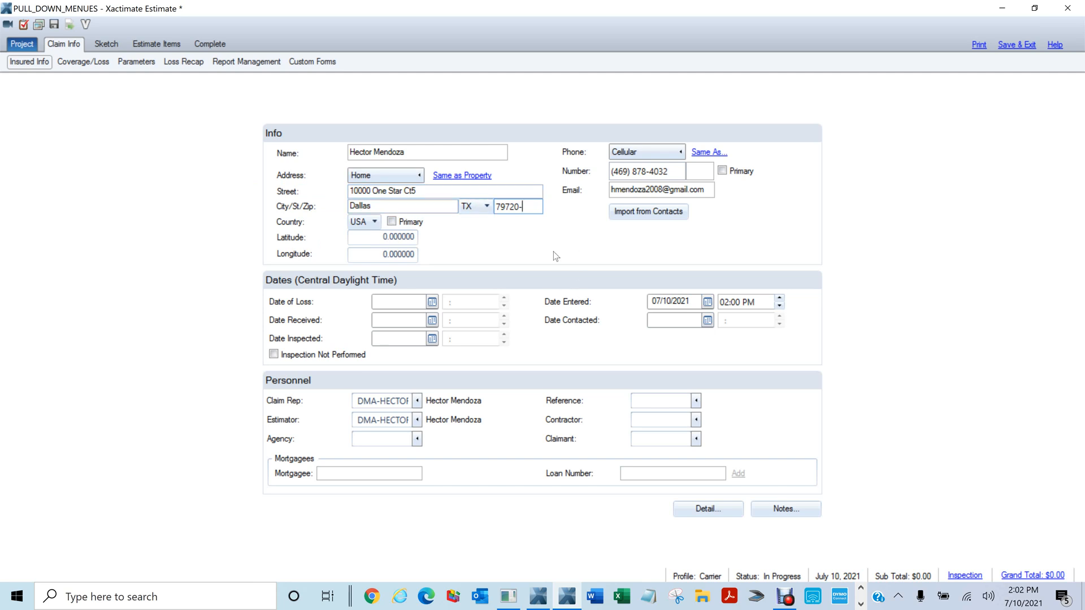
Switch between the Property and Home addresses to check both are kept
{"action": "left_click", "coordinate": [411, 180]}
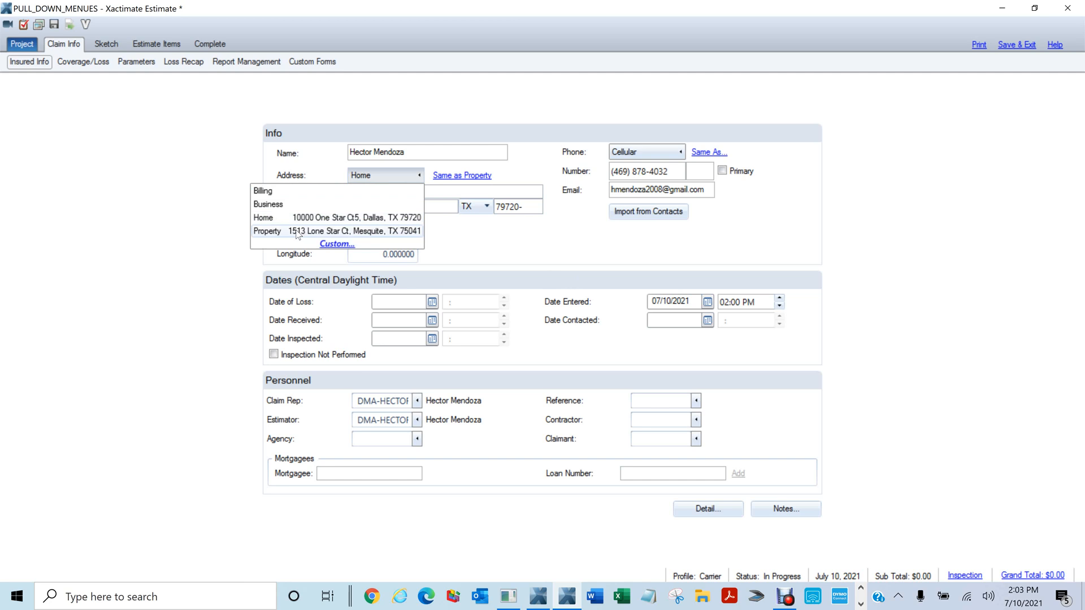
{"action": "left_click", "coordinate": [297, 231]}
{"action": "left_click", "coordinate": [412, 175]}
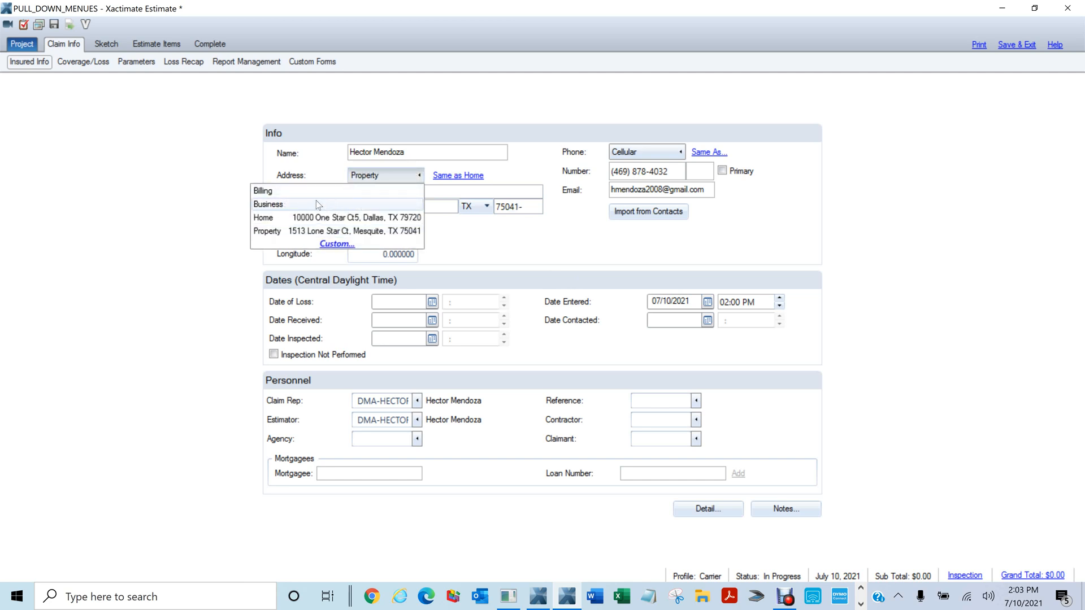
{"action": "left_click", "coordinate": [289, 219]}
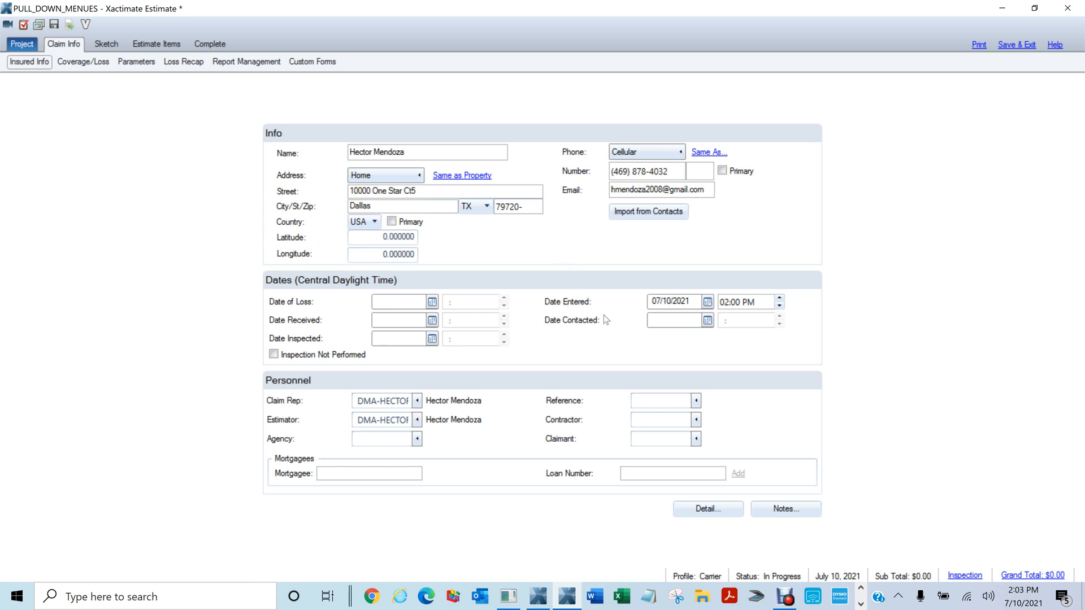
Enter 07/10/2021 as the Date of Loss, letting the time fill in as 02:03 PM
{"action": "left_click", "coordinate": [693, 301]}
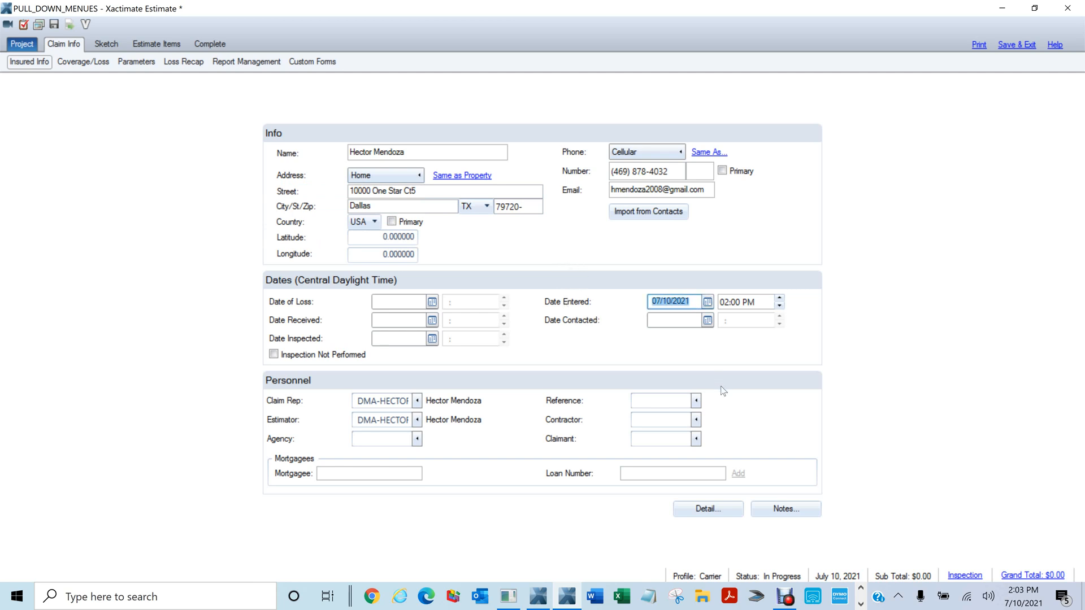
{"action": "key", "text": "Tab"}
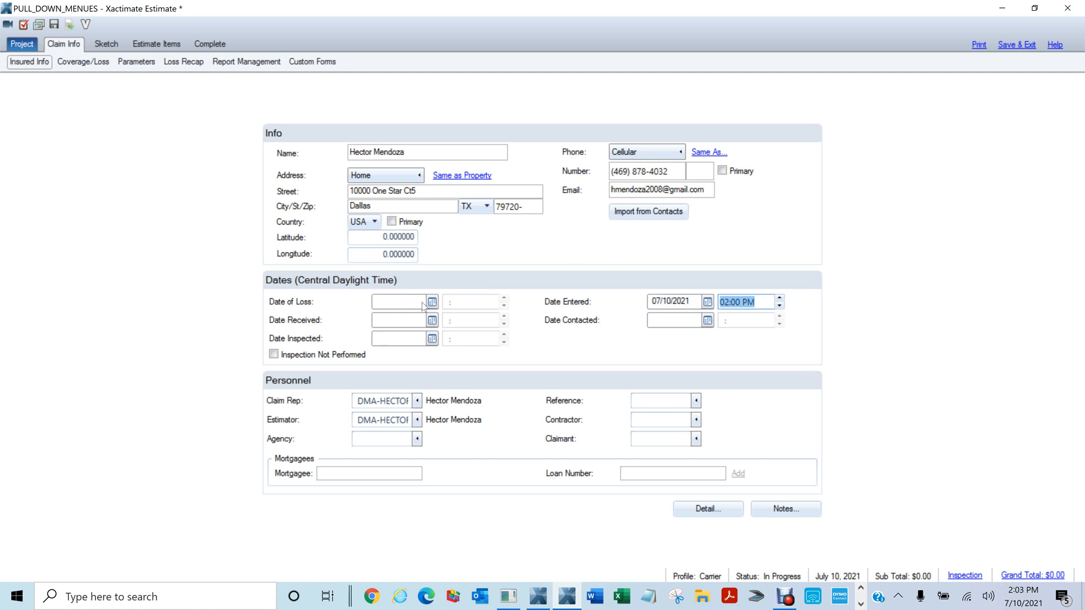
{"action": "left_click", "coordinate": [397, 307]}
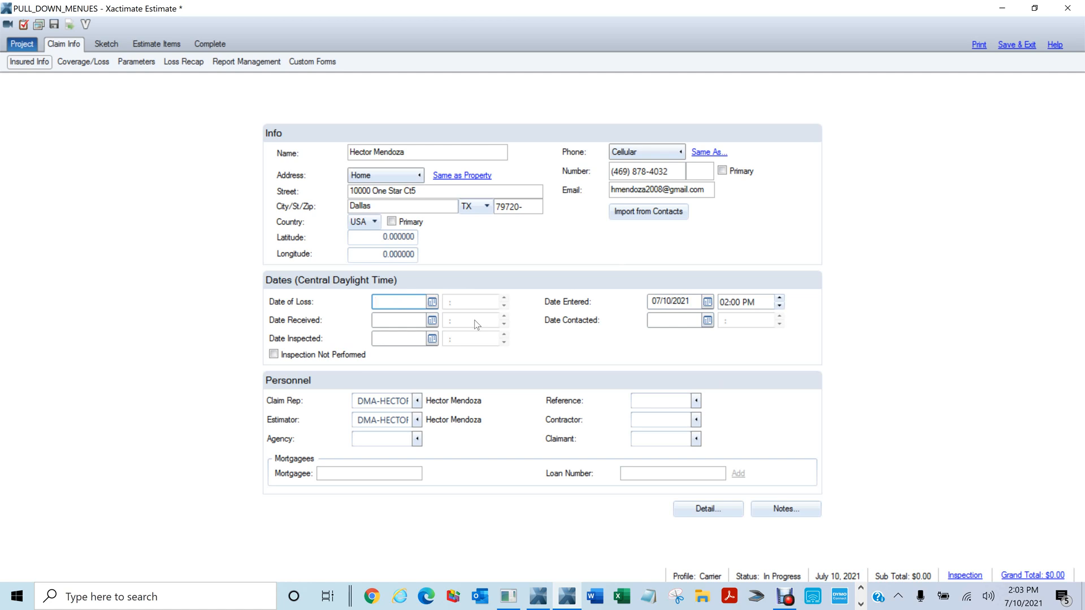
{"action": "type", "text": "7/1"}
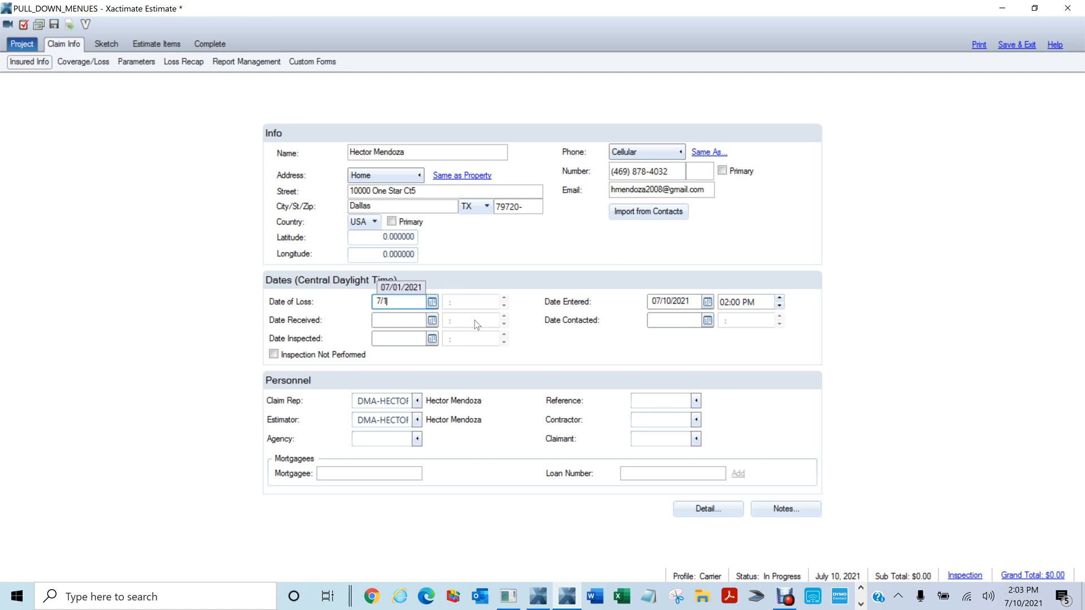
{"action": "type", "text": "0/"}
{"action": "type", "text": "2021"}
{"action": "key", "text": "Tab"}
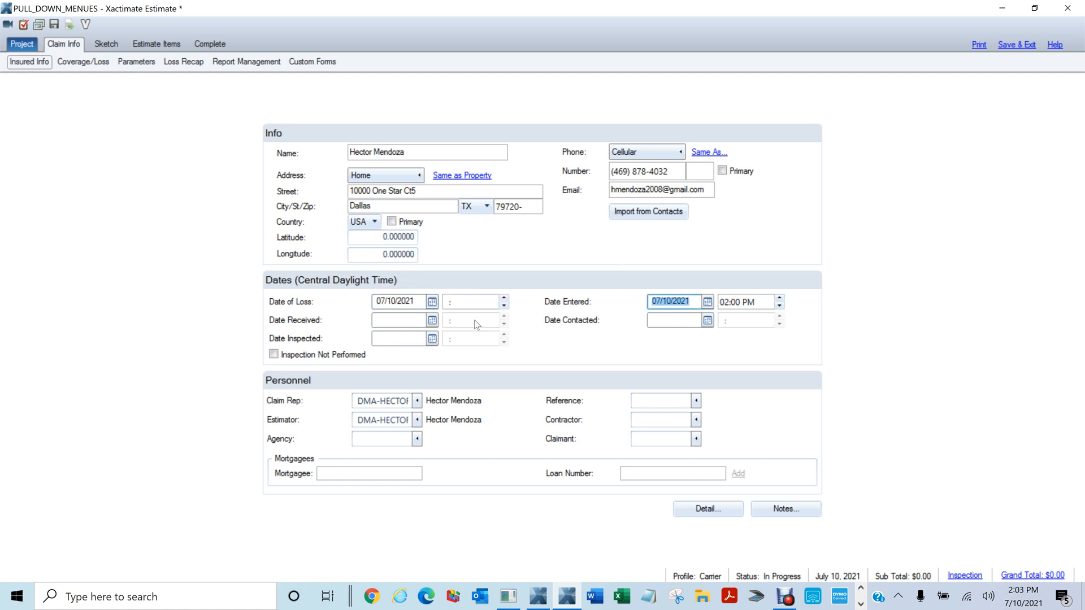
{"action": "left_click", "coordinate": [419, 305]}
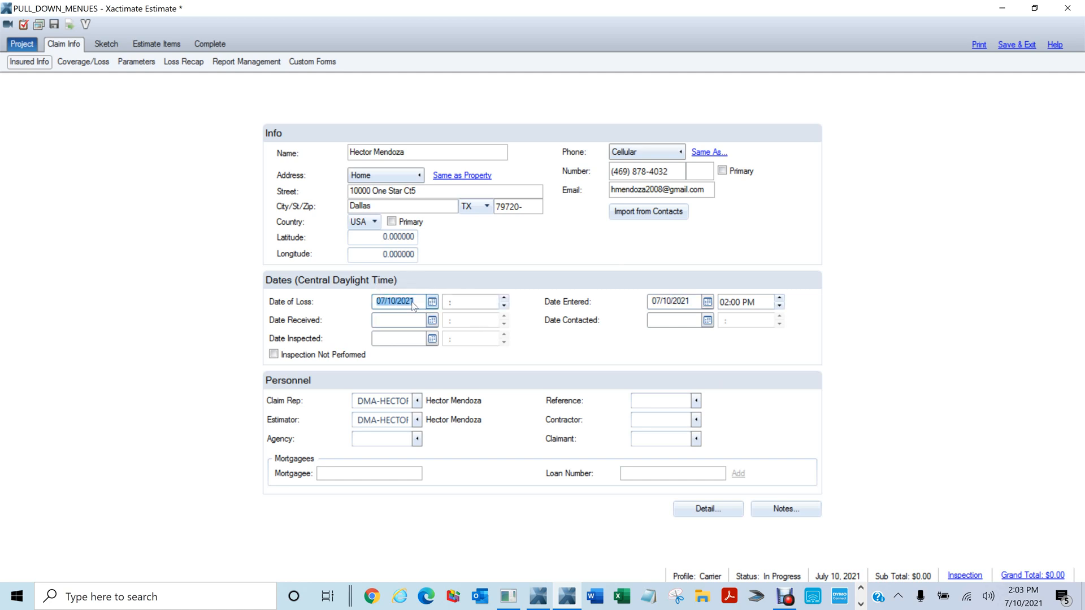
{"action": "type", "text": "07/"}
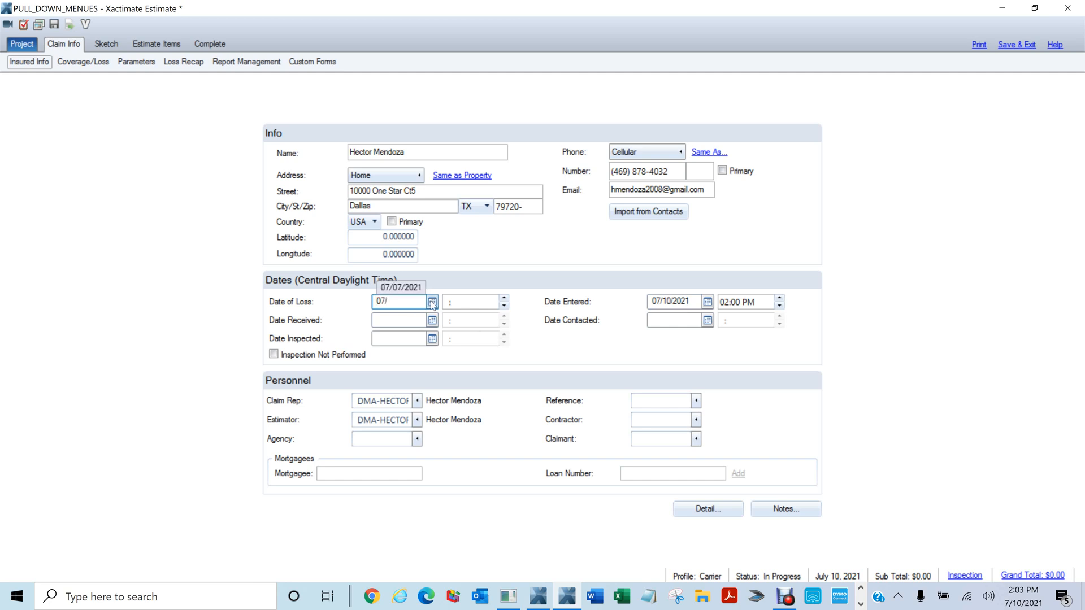
{"action": "type", "text": "10/2021"}
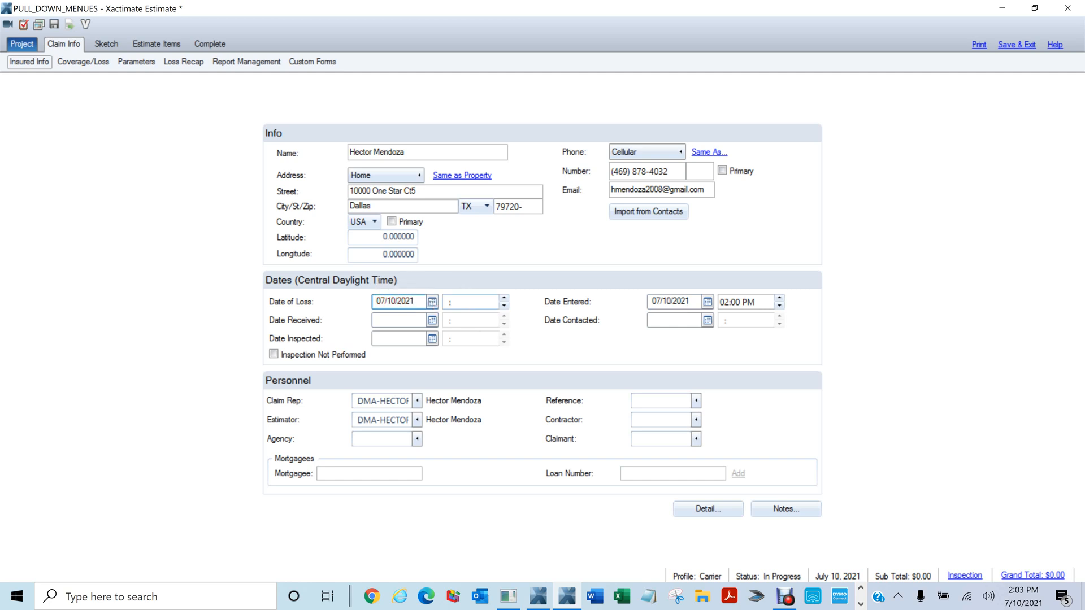
{"action": "left_click", "coordinate": [475, 302]}
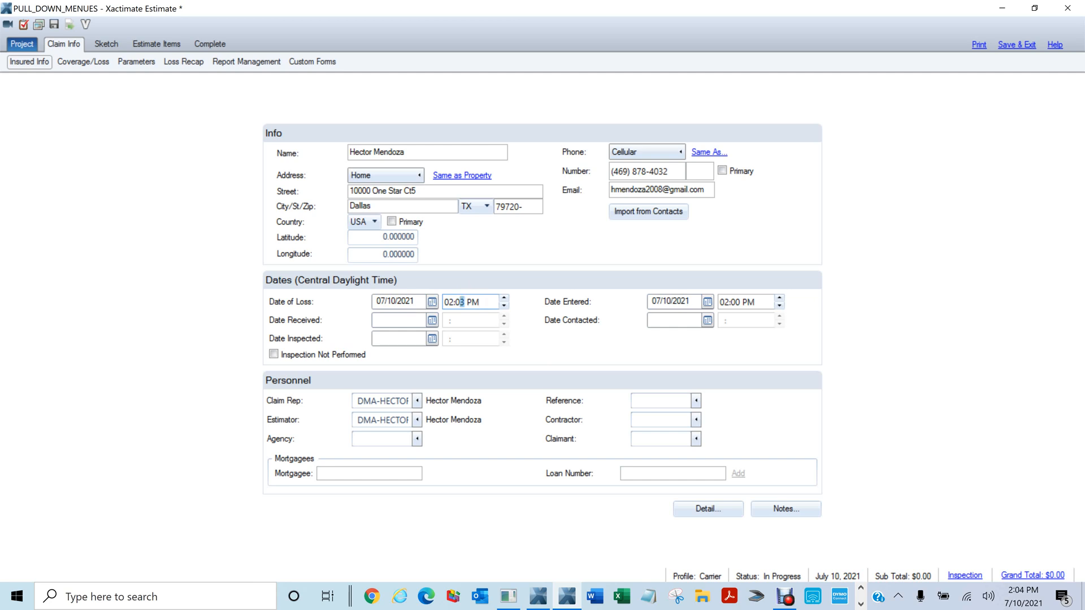
Change the Date of Loss time to 01:03 PM
{"action": "left_click", "coordinate": [452, 301]}
{"action": "type", "text": "1"}
{"action": "type", "text": "0"}
{"action": "double_click", "coordinate": [461, 302]}
{"action": "type", "text": "13:0"}
{"action": "key", "text": "BackSpace"}
{"action": "key", "text": "BackSpace"}
{"action": "key", "text": "BackSpace"}
{"action": "type", "text": "01:03 PM"}
{"action": "key", "text": "Tab"}
{"action": "key", "text": "Tab"}
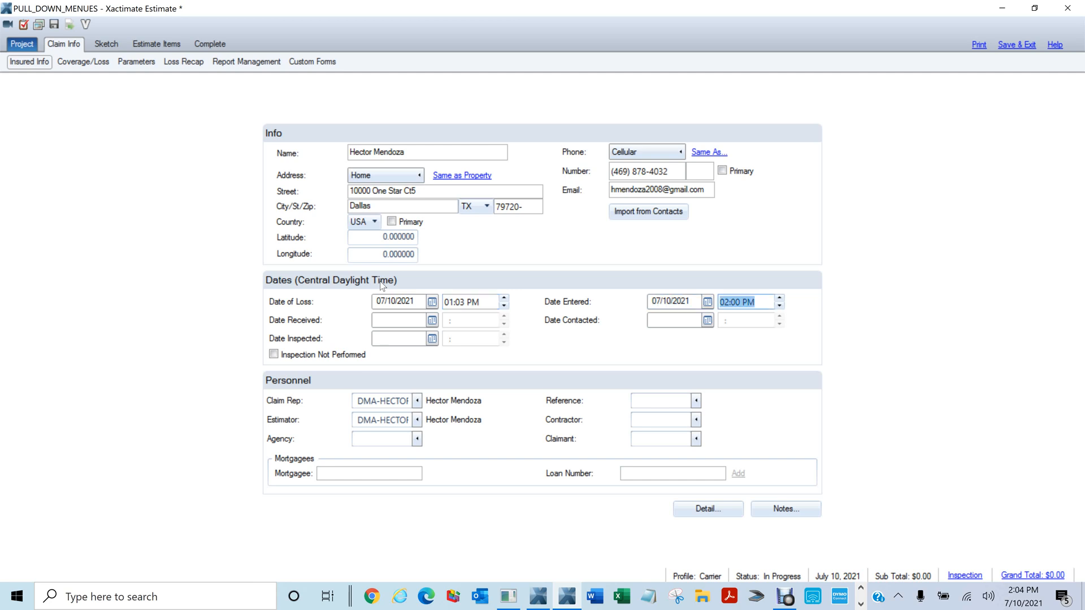
Set Date Received to 07/10/2021 at 09:00 AM
{"action": "key", "text": "Tab"}
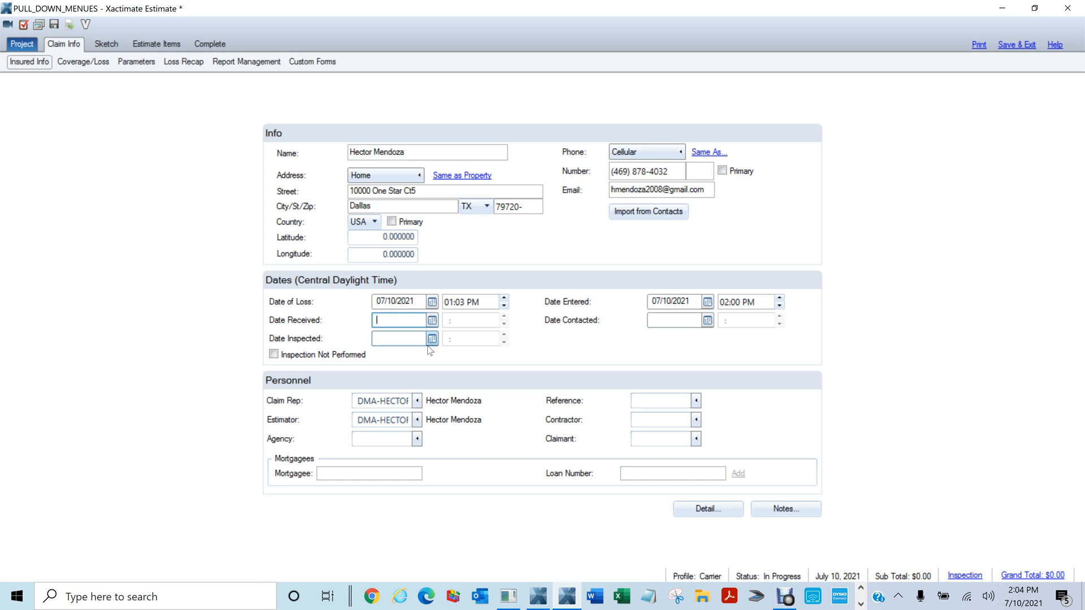
{"action": "type", "text": "07/10"}
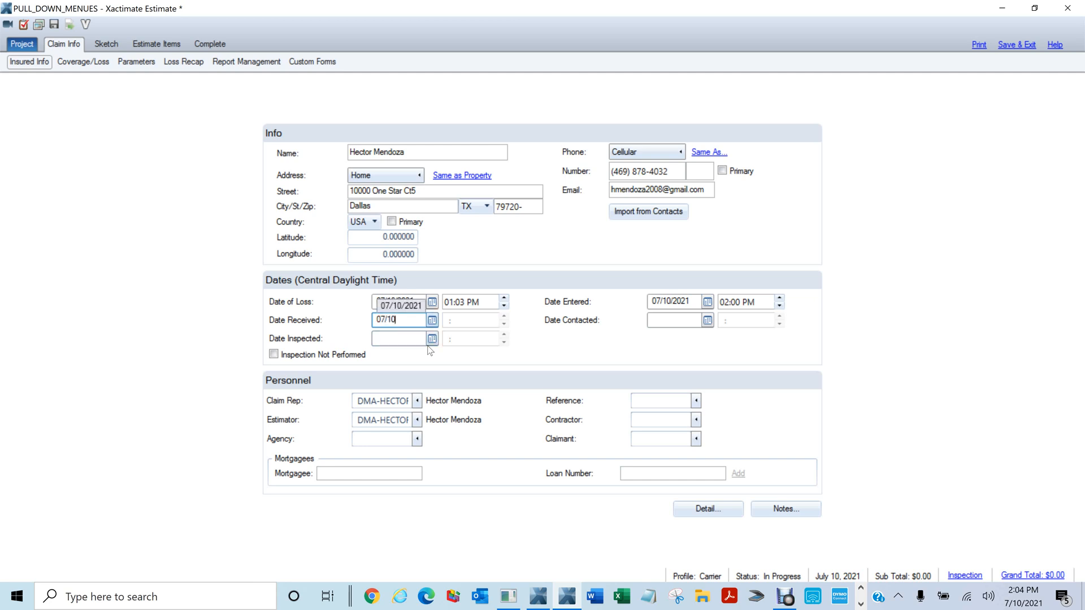
{"action": "type", "text": "/2021"}
{"action": "key", "text": "Tab"}
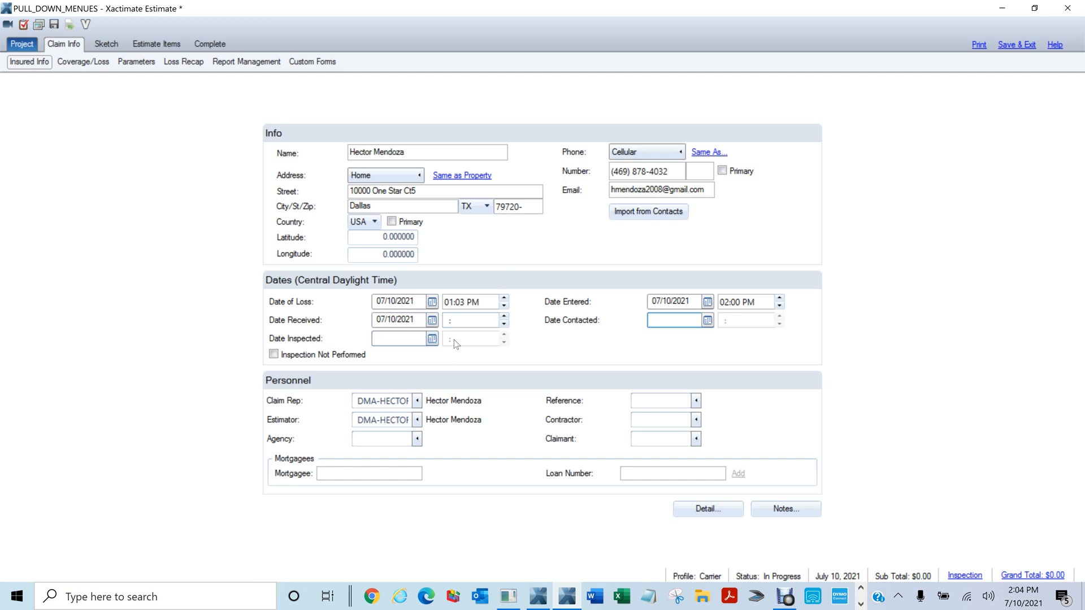
{"action": "left_click", "coordinate": [459, 321]}
{"action": "type", "text": "09:00 AM"}
{"action": "key", "text": "Tab"}
Show the Property address, then on Coverage/Loss accept the price list update and choose 8.25% tax
{"action": "left_click", "coordinate": [405, 175]}
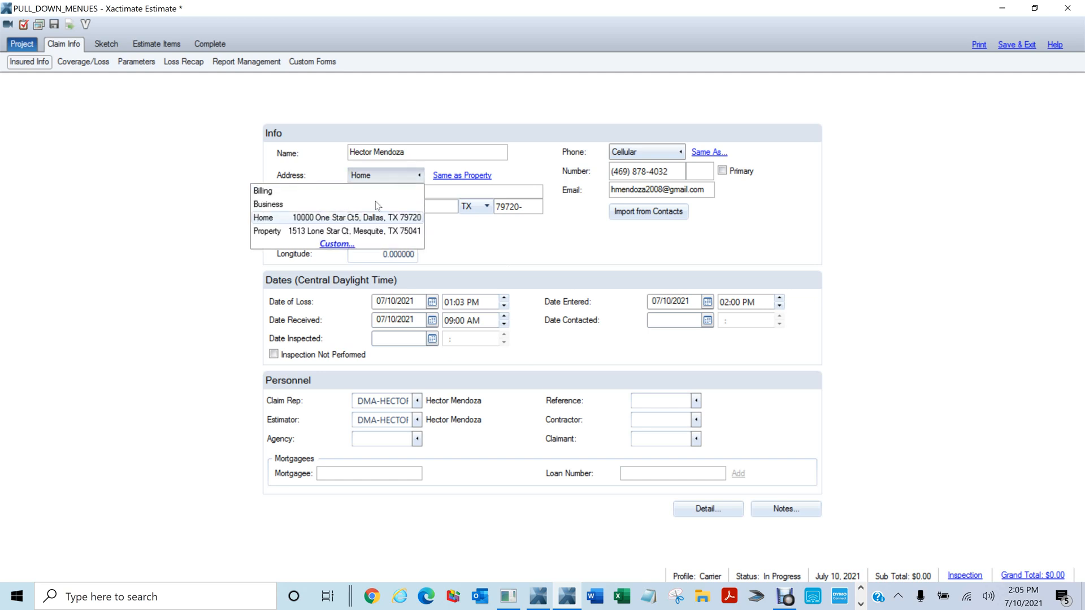
{"action": "left_click", "coordinate": [290, 232]}
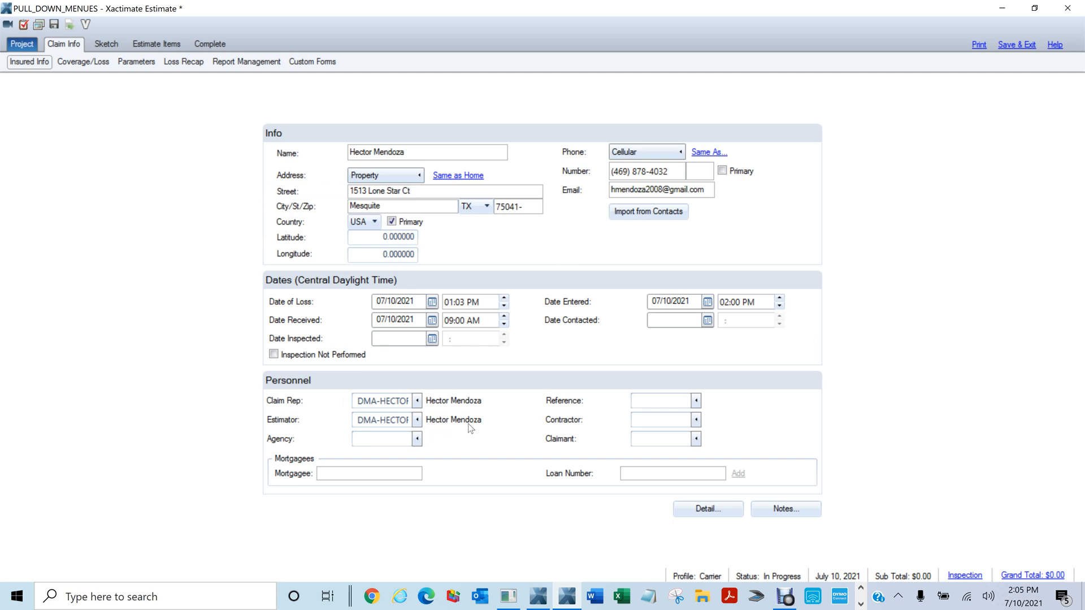
{"action": "left_click", "coordinate": [81, 63]}
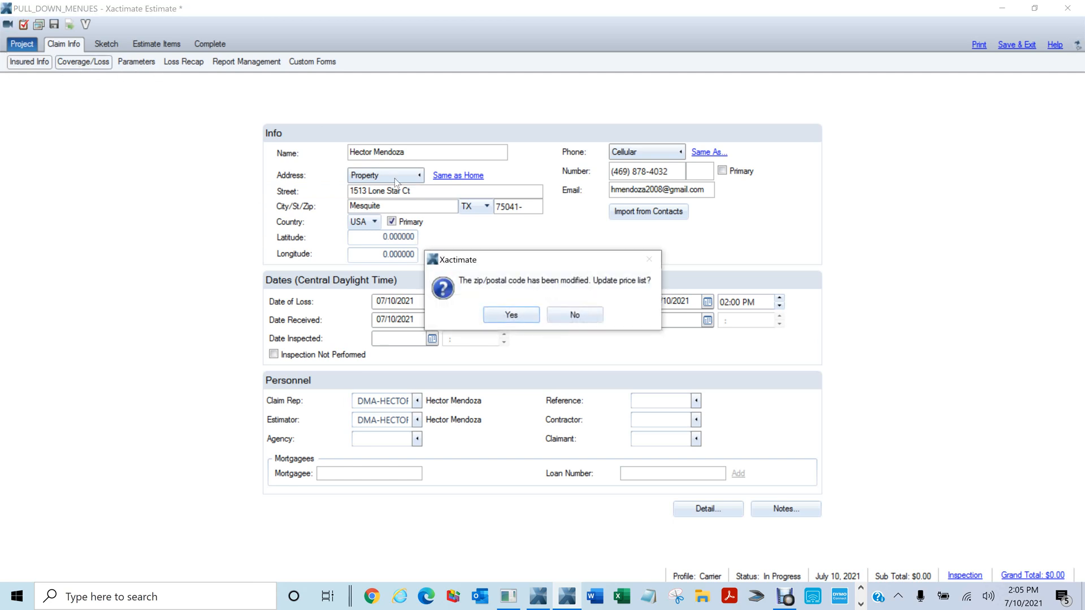
{"action": "left_click", "coordinate": [511, 314]}
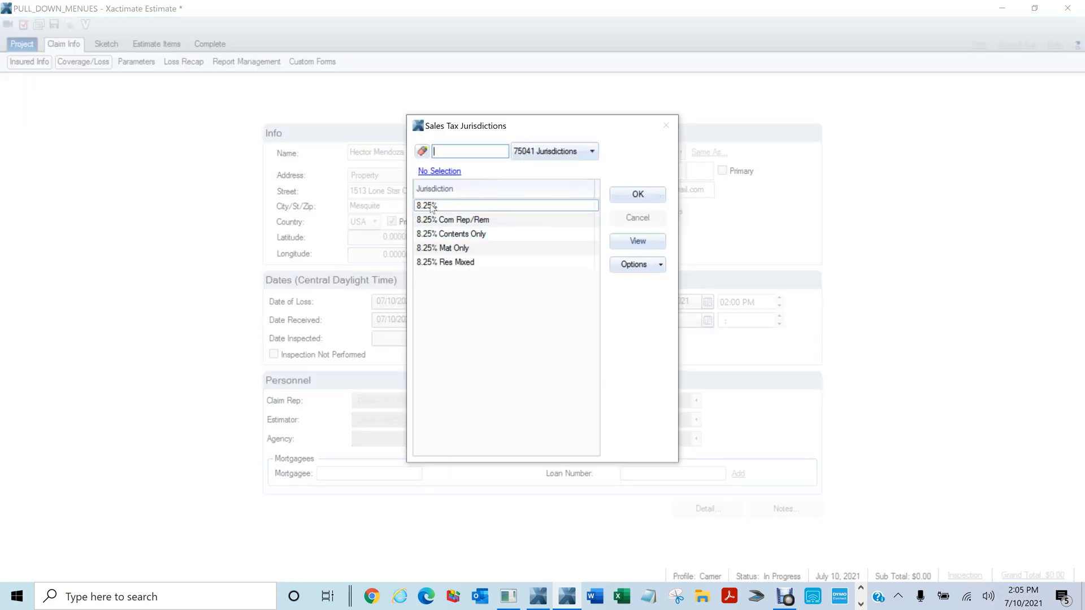
{"action": "left_click", "coordinate": [429, 209]}
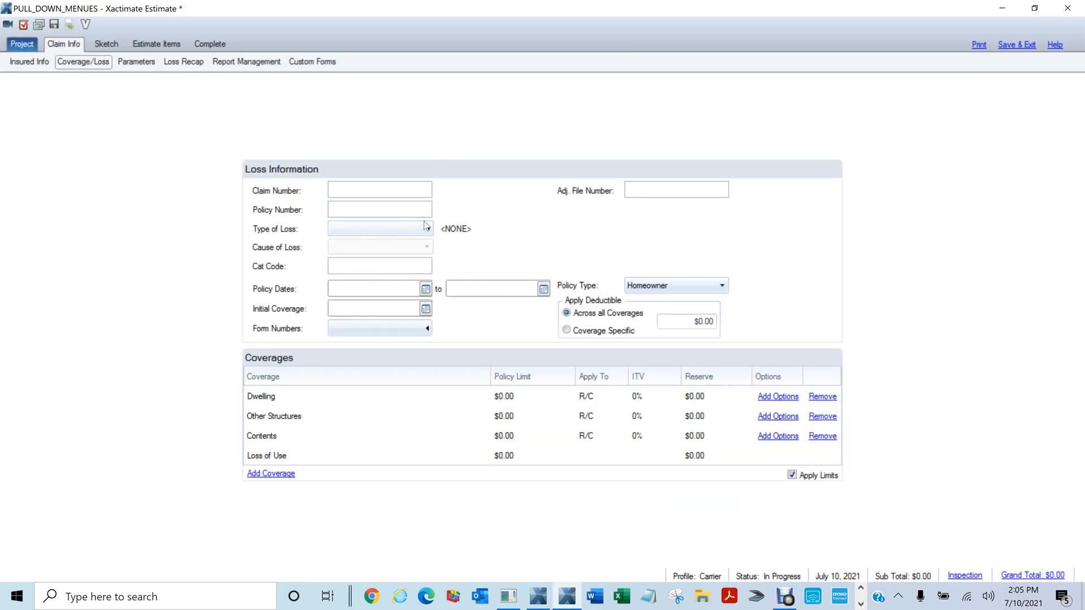
Browse Coverage/Loss, Parameters, Loss Recap, Report Management, Custom Forms, Sketch and Complete, ending on Insured Info
{"action": "left_click", "coordinate": [24, 63]}
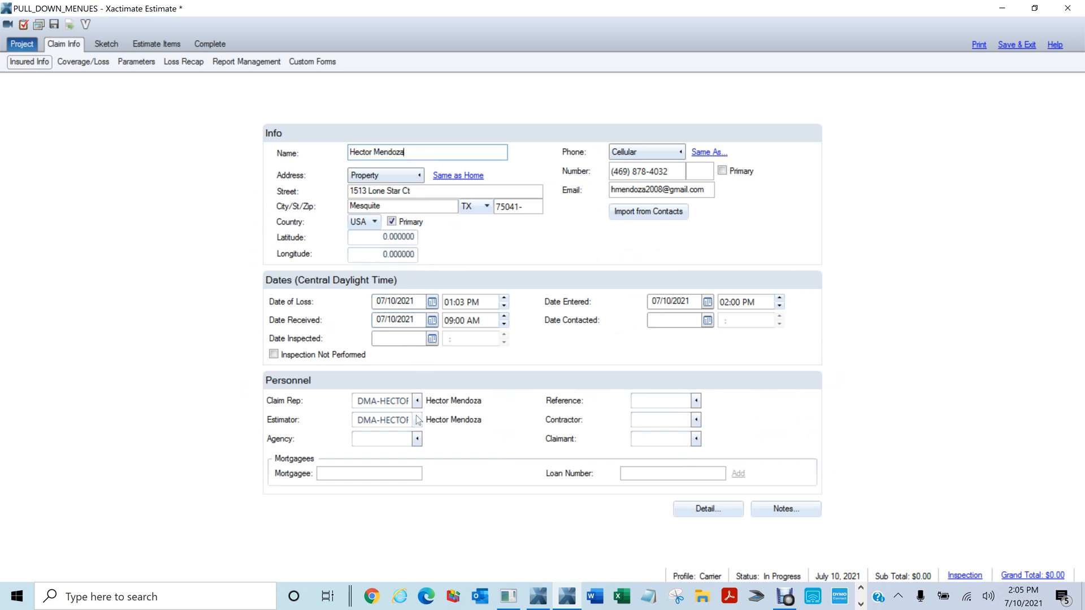
{"action": "left_click", "coordinate": [90, 64]}
{"action": "left_click", "coordinate": [142, 63]}
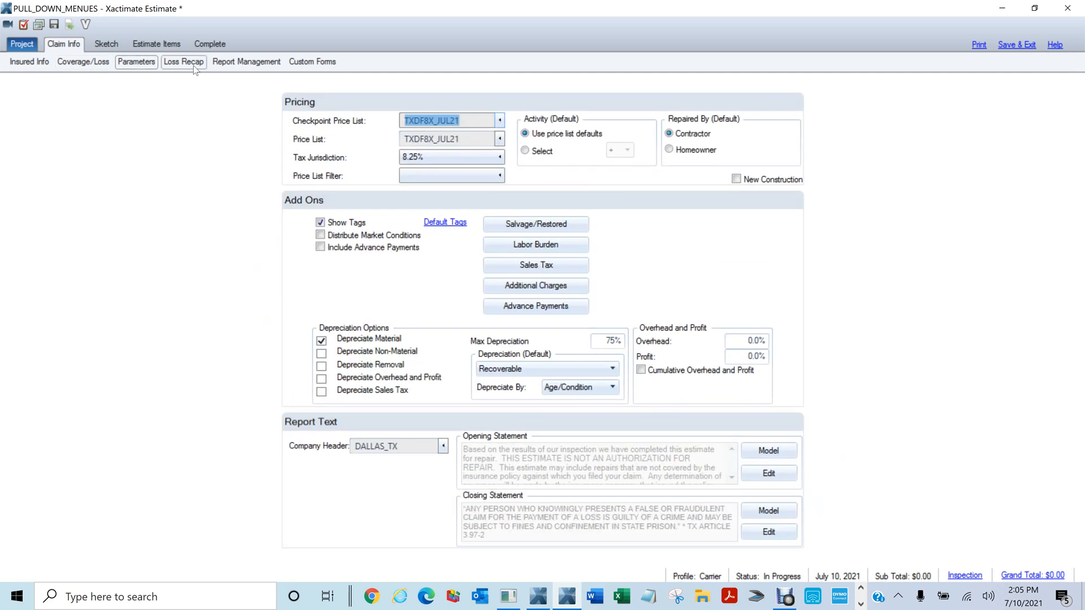
{"action": "left_click", "coordinate": [194, 65]}
{"action": "left_click", "coordinate": [268, 63]}
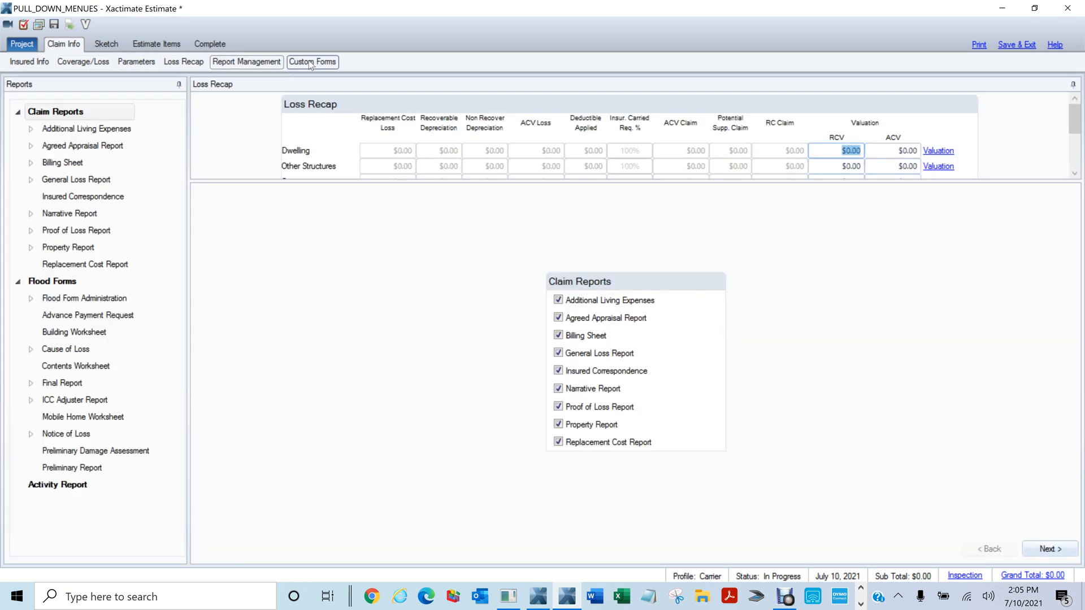
{"action": "left_click", "coordinate": [314, 63]}
{"action": "left_click", "coordinate": [89, 63]}
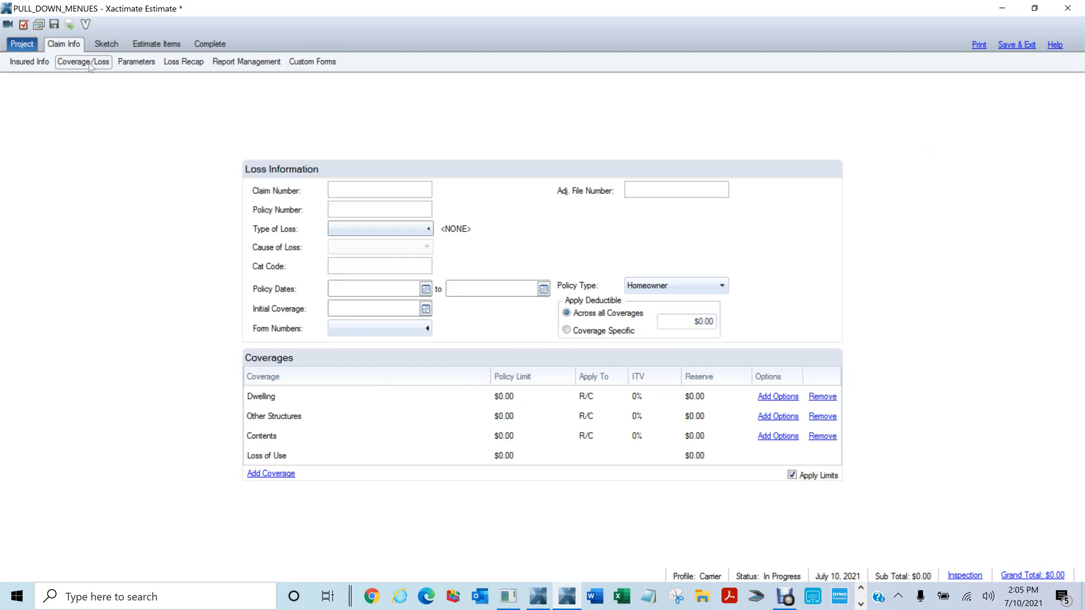
{"action": "left_click", "coordinate": [105, 43]}
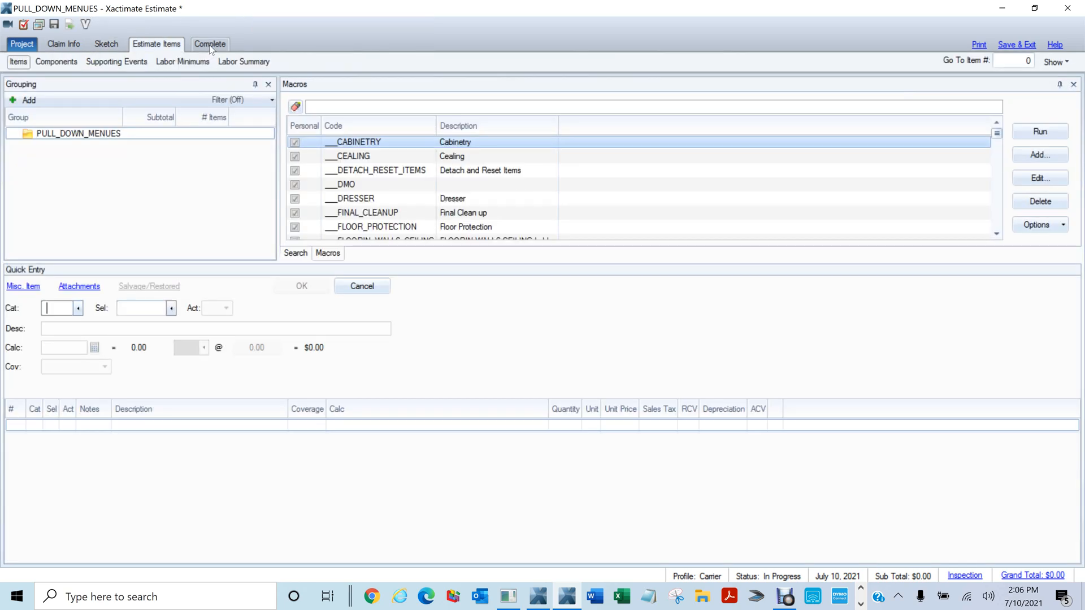
{"action": "left_click", "coordinate": [221, 45]}
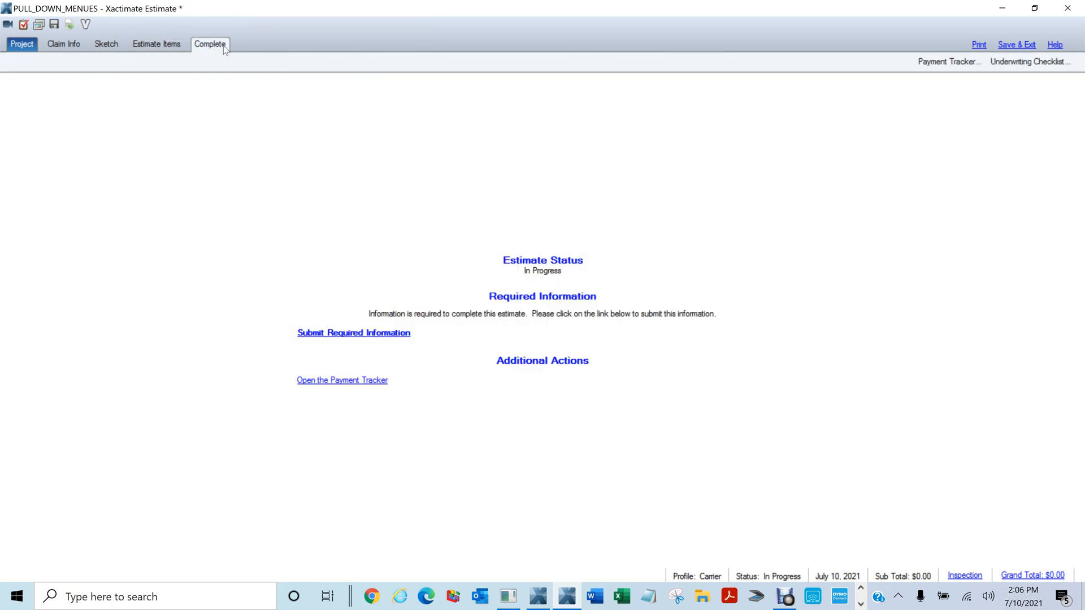
{"action": "left_click", "coordinate": [68, 46]}
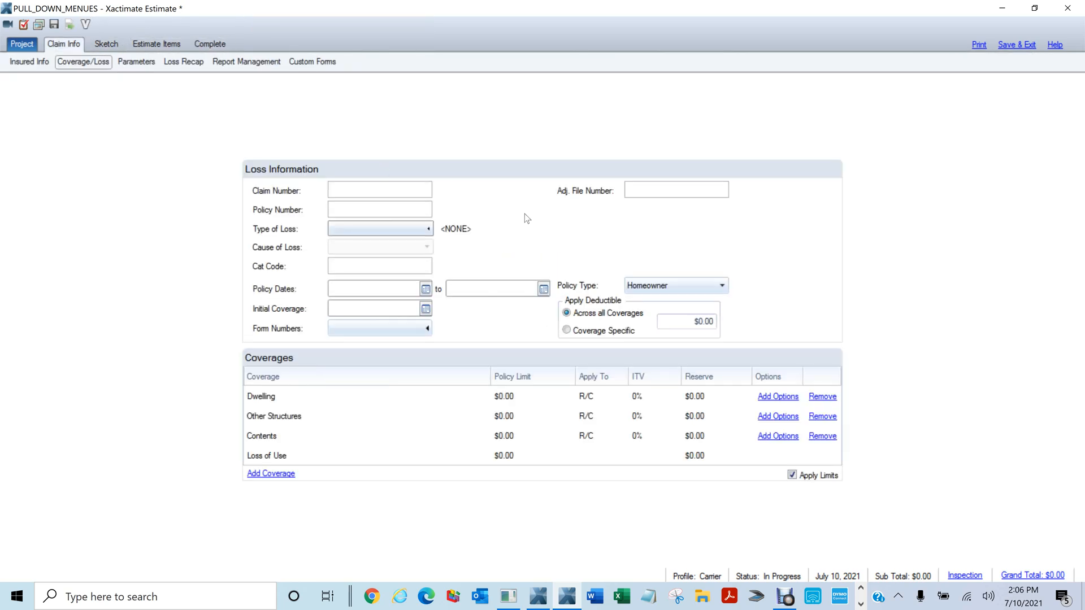
{"action": "left_click", "coordinate": [26, 65]}
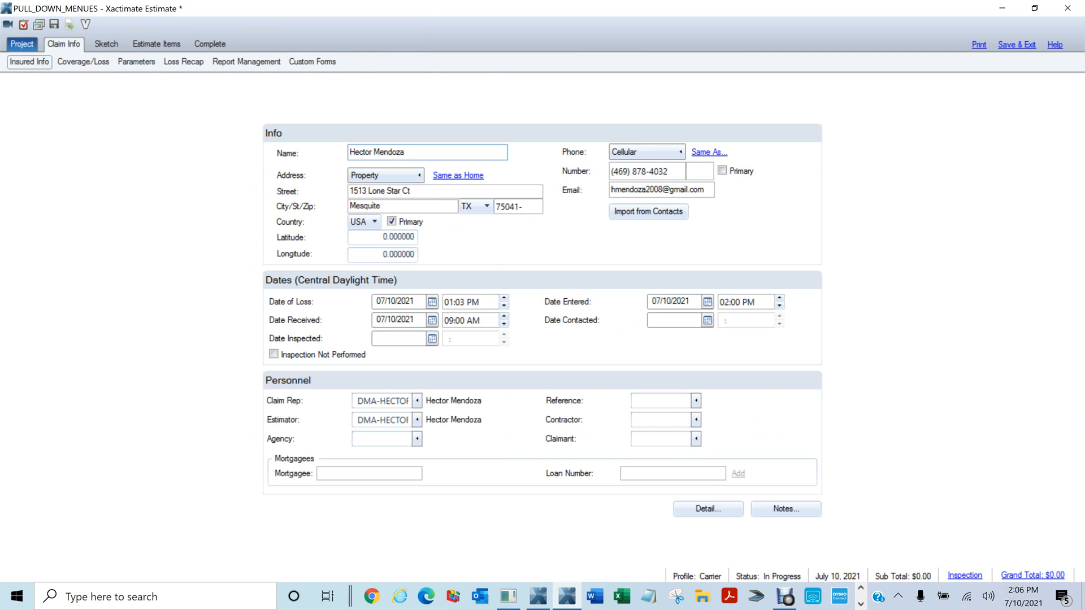
From the Claim Rep list, start a new claim rep and enter the rep's name
{"action": "left_click", "coordinate": [417, 401]}
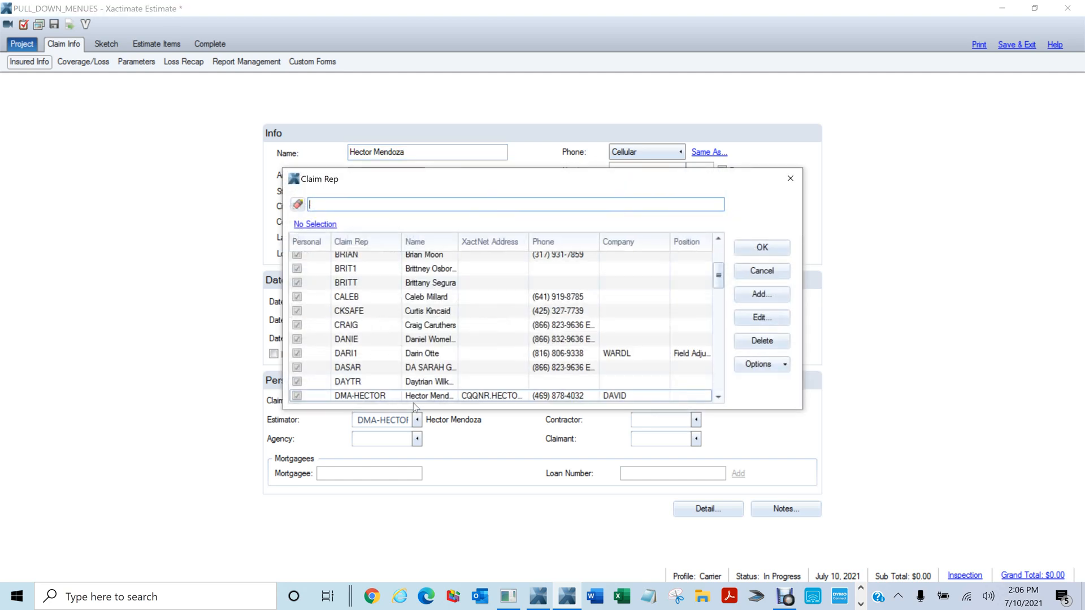
{"action": "left_click_drag", "start_coordinate": [710, 267], "coordinate": [710, 244]}
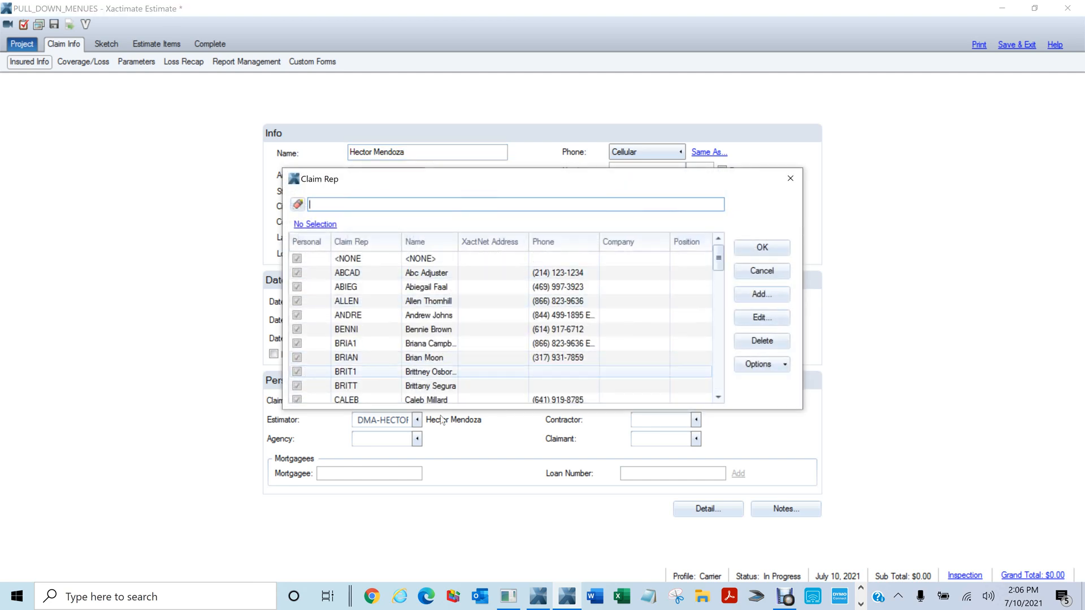
{"action": "left_click", "coordinate": [754, 295]}
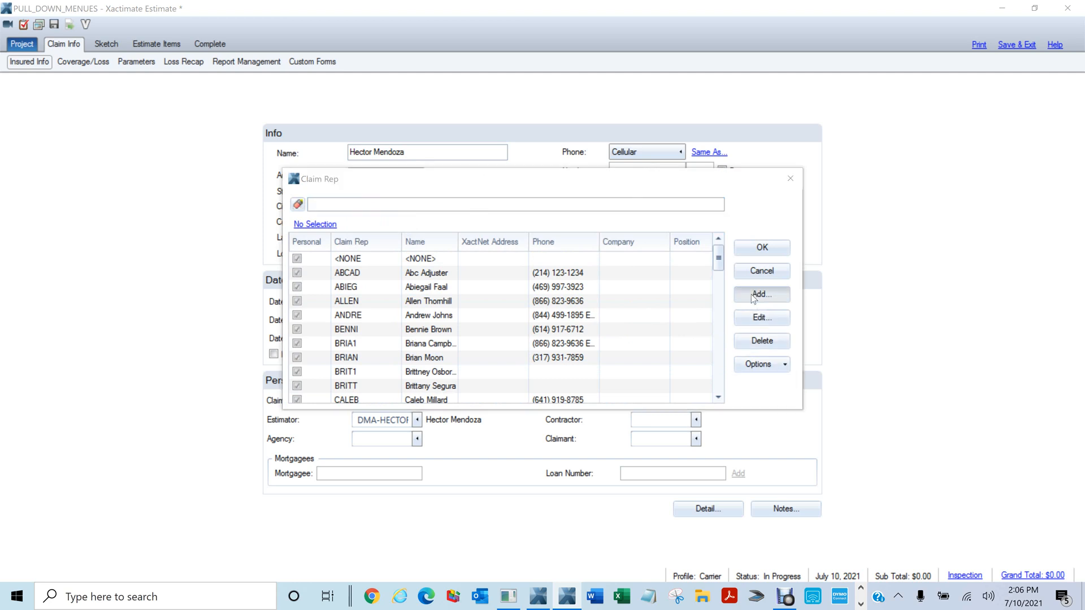
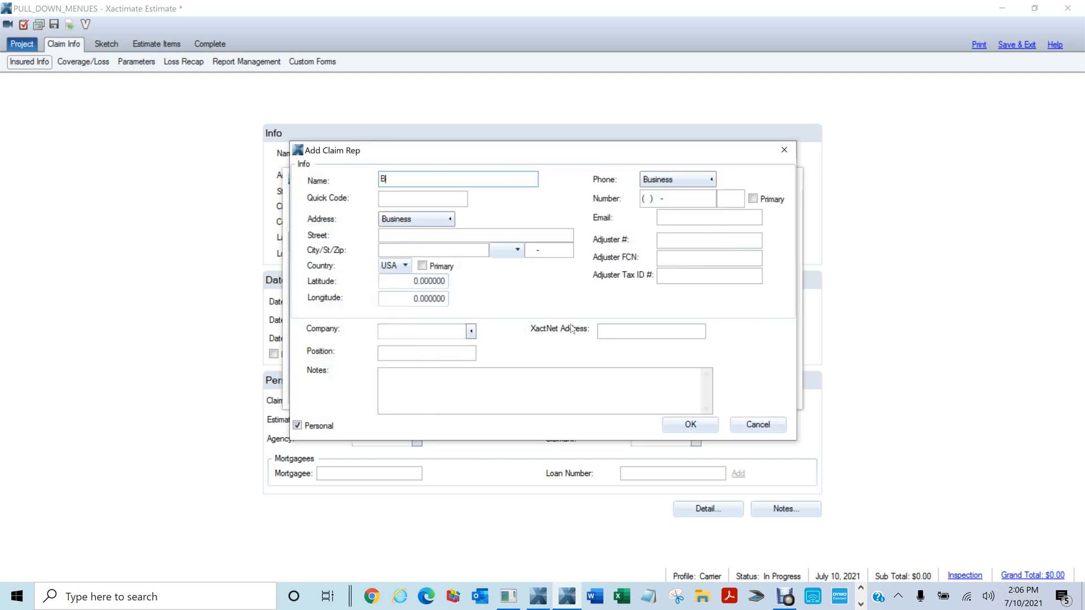
{"action": "left_click", "coordinate": [402, 198]}
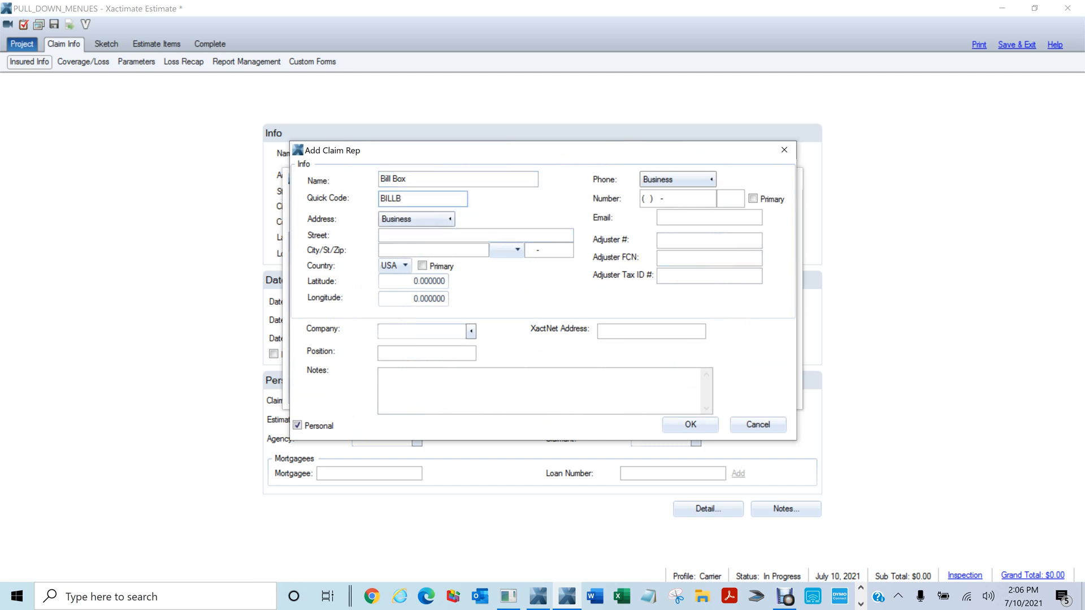
Enter the rep's e-mail address and correct its ending
{"action": "left_click", "coordinate": [666, 202]}
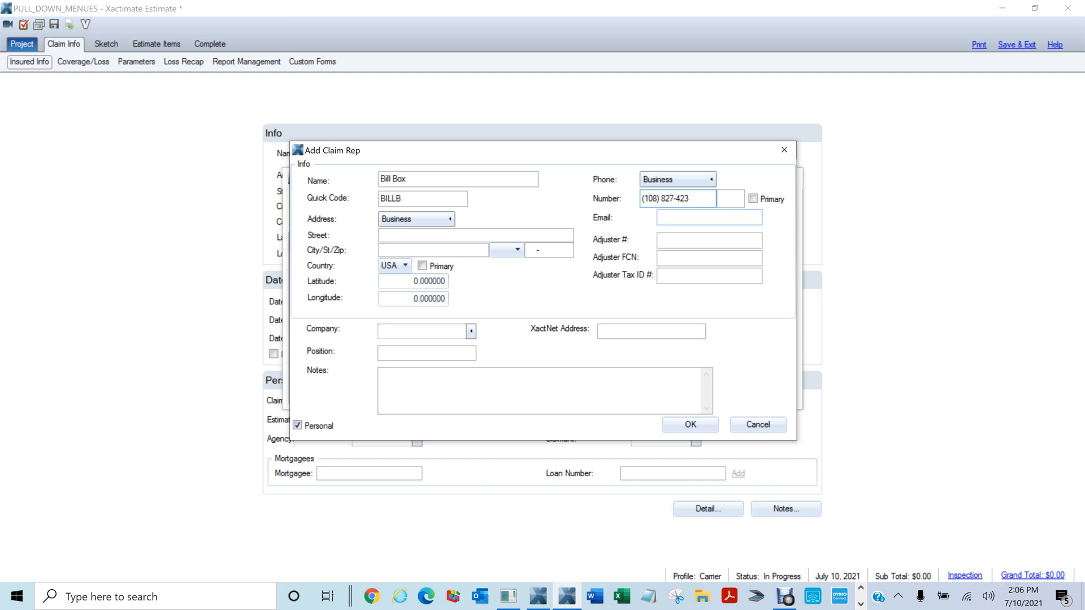
{"action": "key", "text": "Tab"}
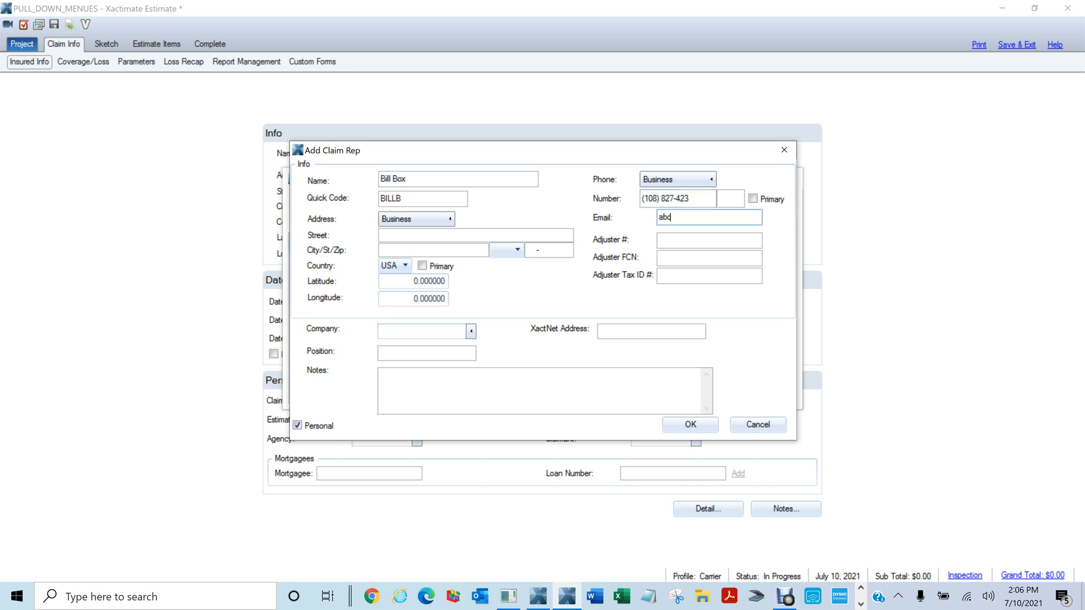
{"action": "left_click_drag", "start_coordinate": [733, 218], "coordinate": [698, 218]}
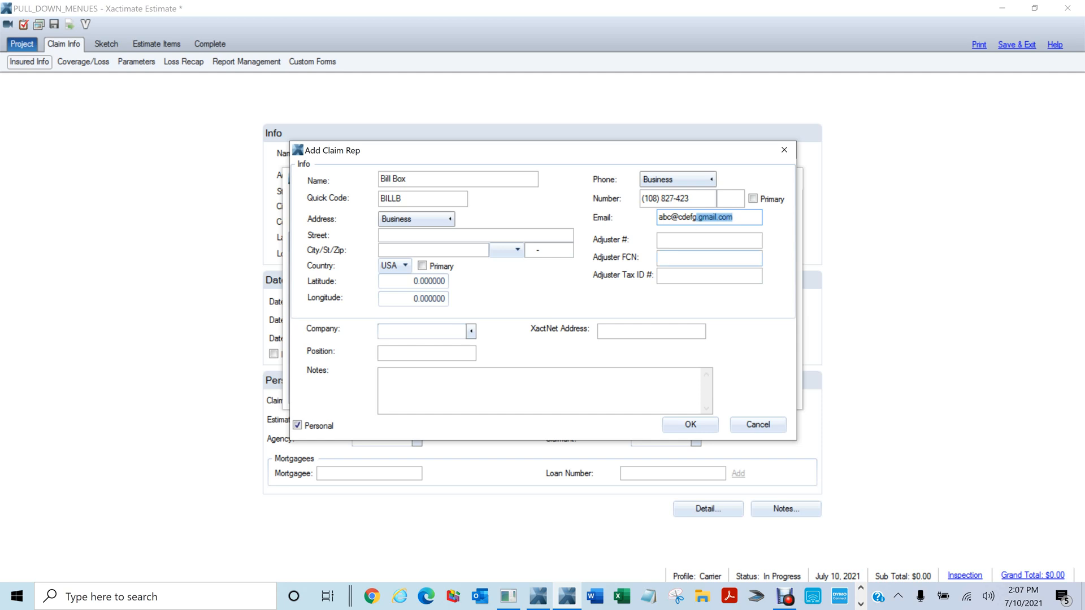
{"action": "key", "text": "BackSpace"}
{"action": "type", "text": "com"}
{"action": "left_click", "coordinate": [490, 240]}
{"action": "key", "text": "Tab"}
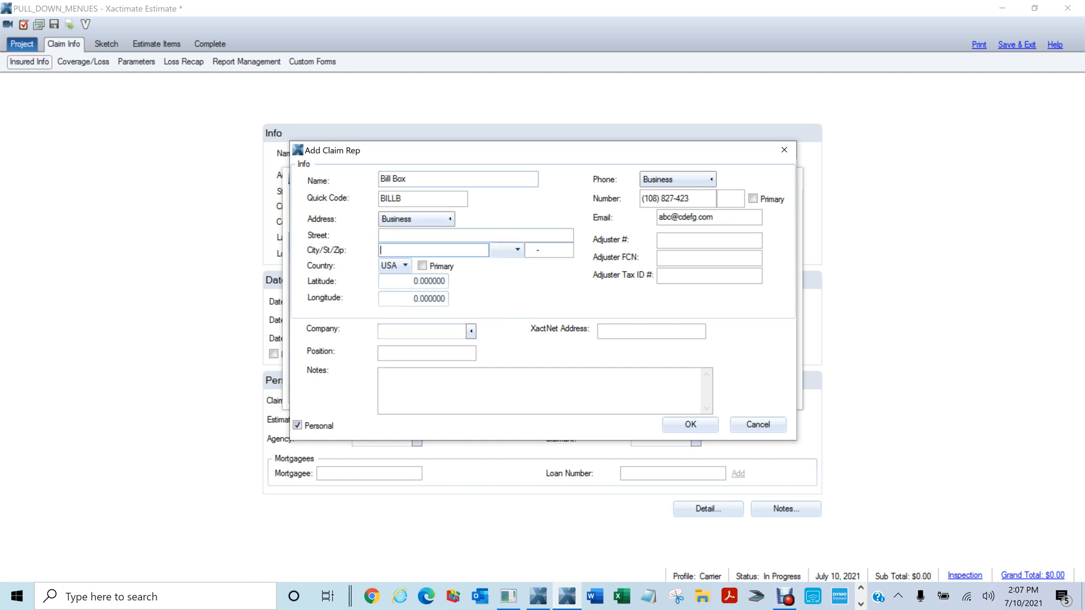
Fix the rep's name and review the phone number and e-mail fields
{"action": "left_click", "coordinate": [406, 179]}
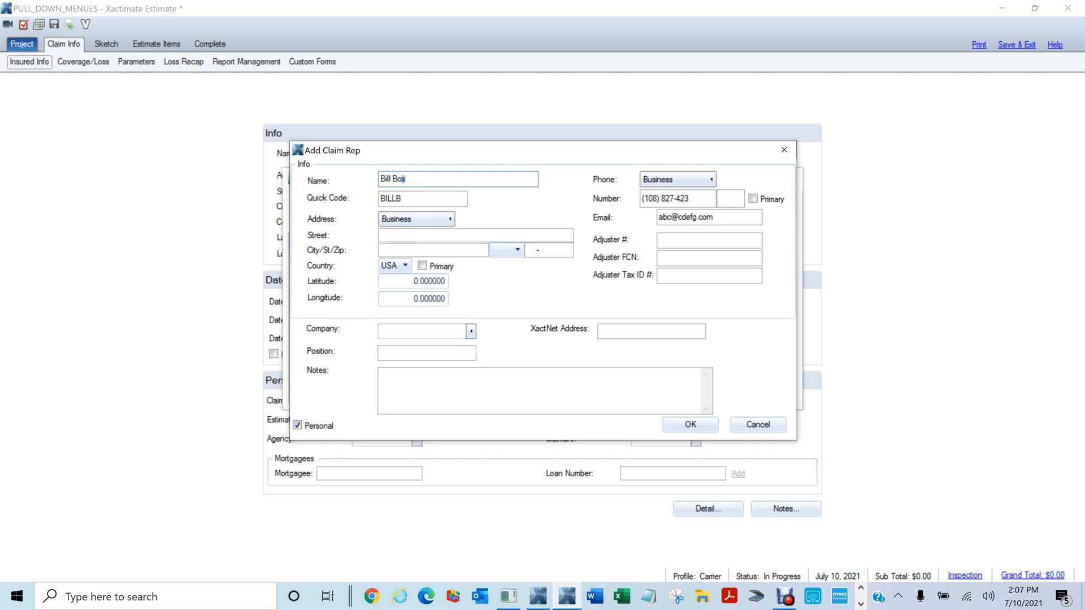
{"action": "type", "text": "b"}
{"action": "left_click_drag", "start_coordinate": [407, 179], "coordinate": [372, 152]}
{"action": "left_click", "coordinate": [694, 199]}
{"action": "left_click", "coordinate": [716, 217]}
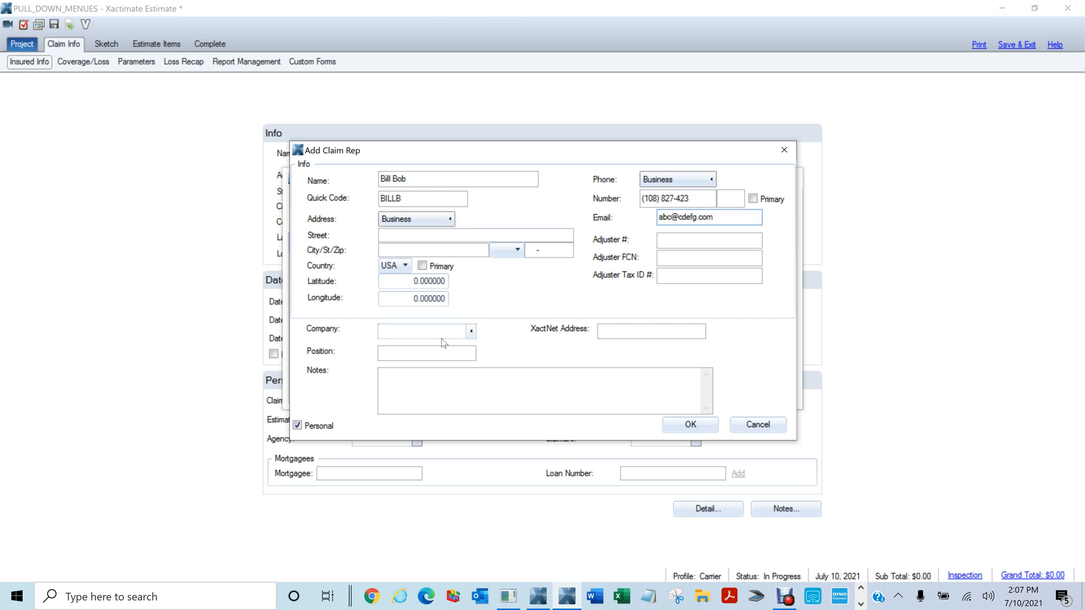
Set the claim rep's company to MACD1
{"action": "left_click", "coordinate": [473, 333]}
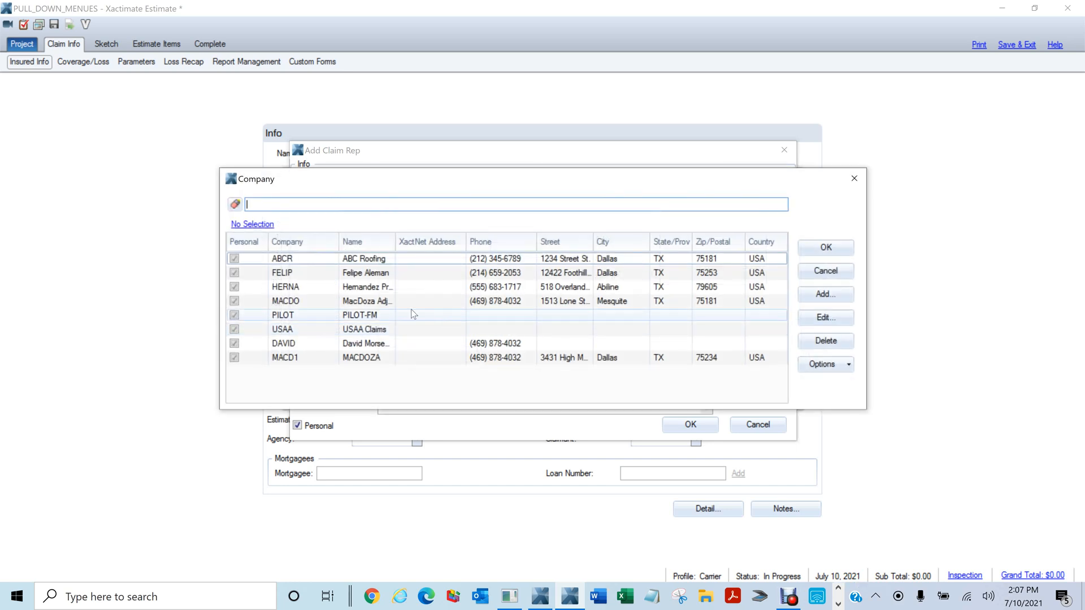
{"action": "left_click", "coordinate": [294, 362]}
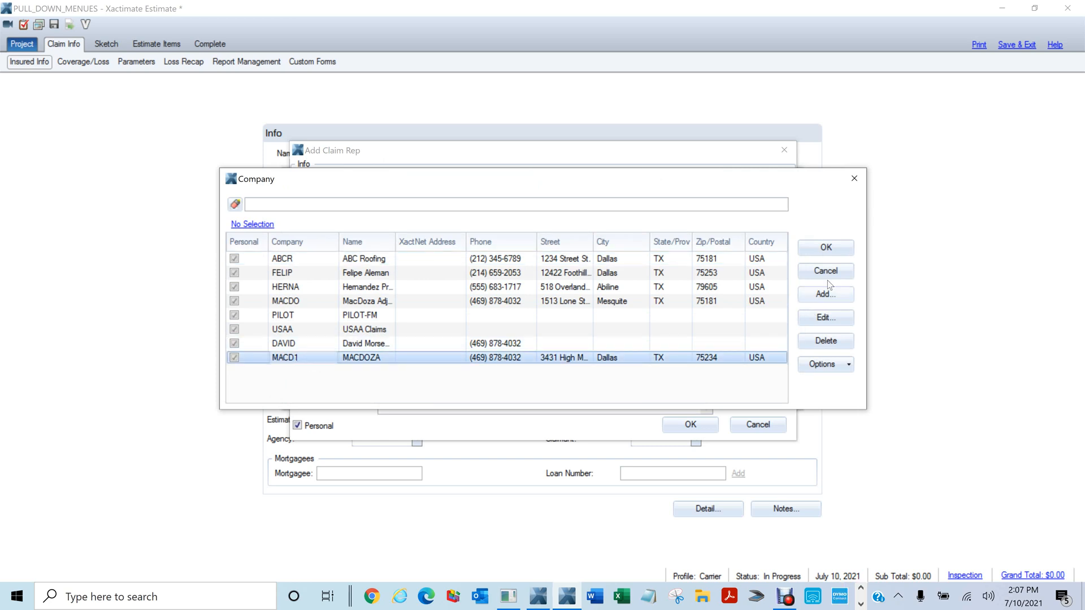
{"action": "left_click", "coordinate": [825, 247]}
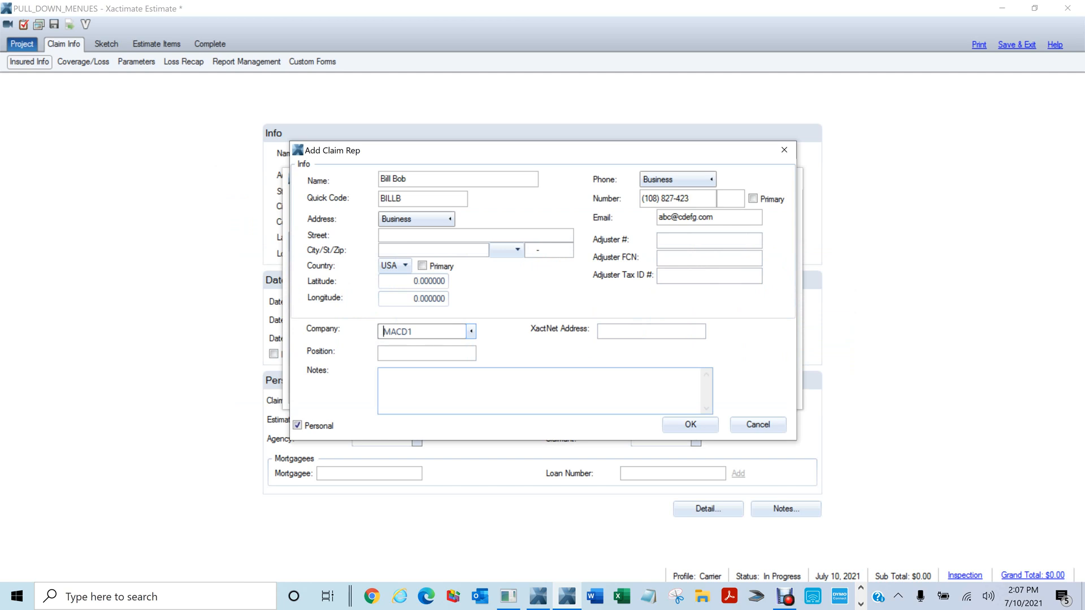
{"action": "left_click", "coordinate": [691, 241]}
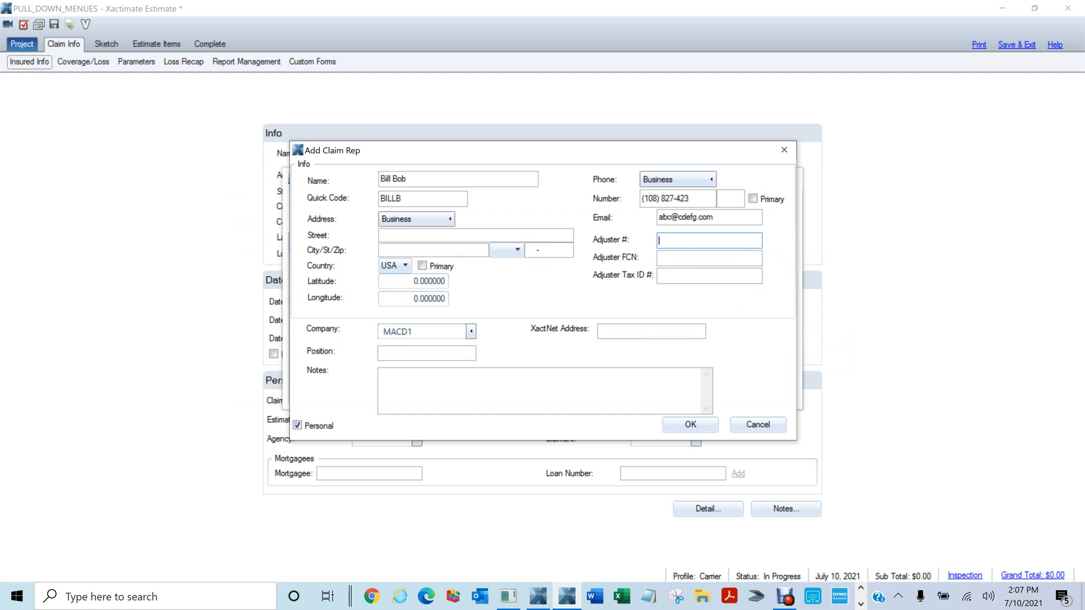
{"action": "key", "text": "Tab"}
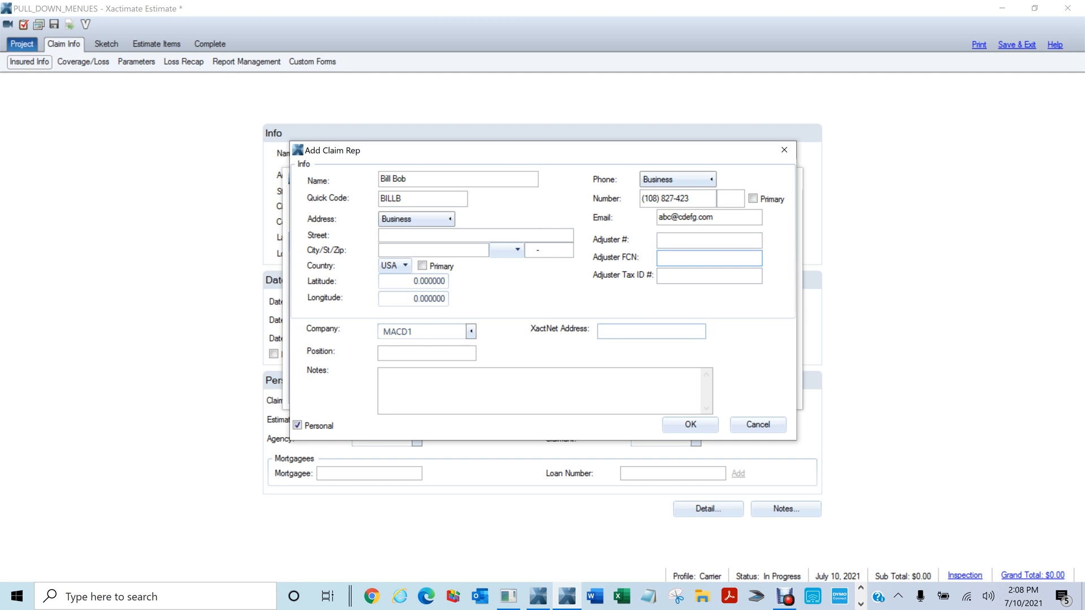
{"action": "left_click", "coordinate": [639, 332]}
Fix the invalid business phone number and save the new claim rep
{"action": "left_click", "coordinate": [692, 428]}
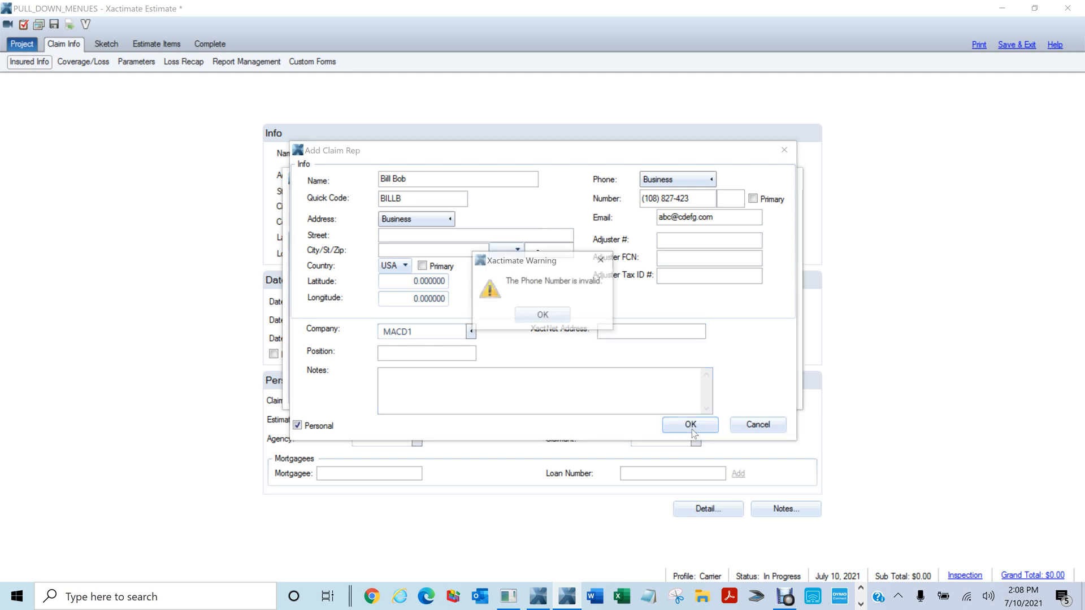
{"action": "left_click", "coordinate": [556, 322]}
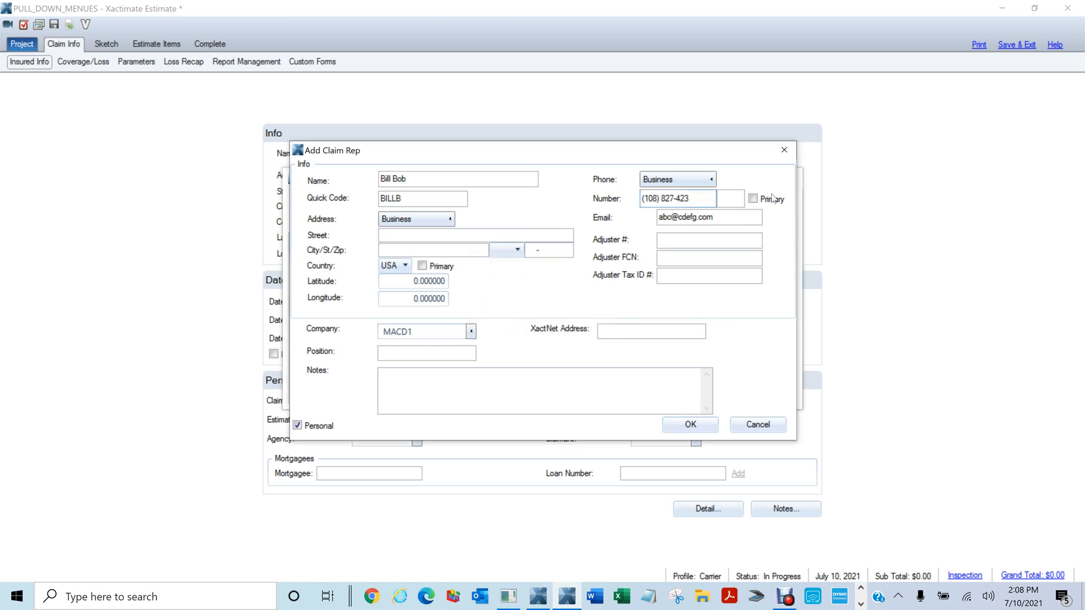
{"action": "left_click_drag", "start_coordinate": [691, 198], "coordinate": [642, 199]}
{"action": "key", "text": "BackSpace"}
{"action": "type", "text": "0"}
{"action": "left_click", "coordinate": [681, 423]}
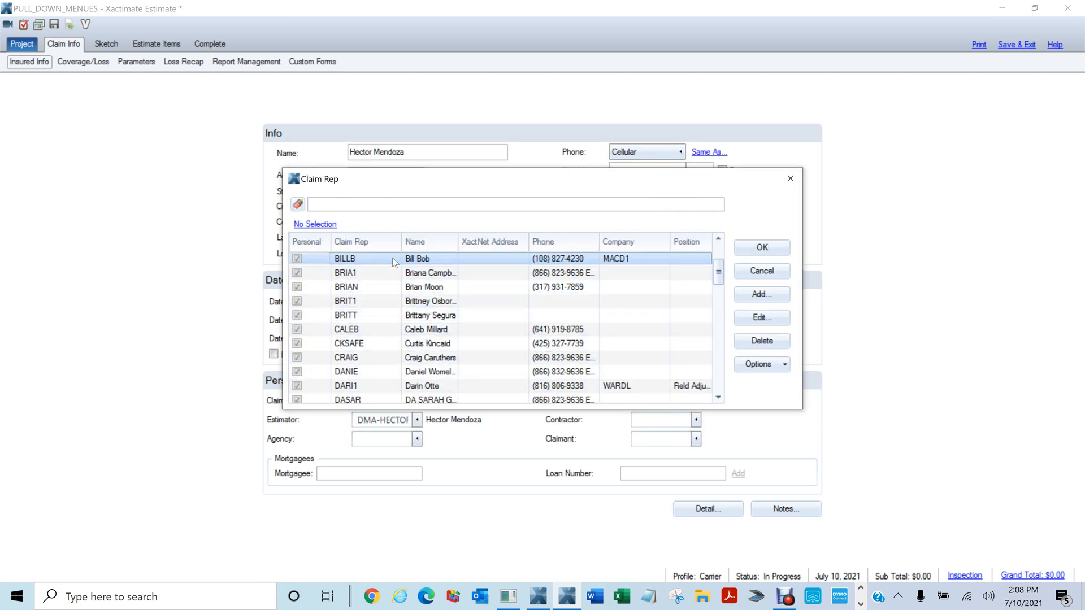
Select the newly added rep in the Claim Rep list and confirm it
{"action": "left_click", "coordinate": [361, 373]}
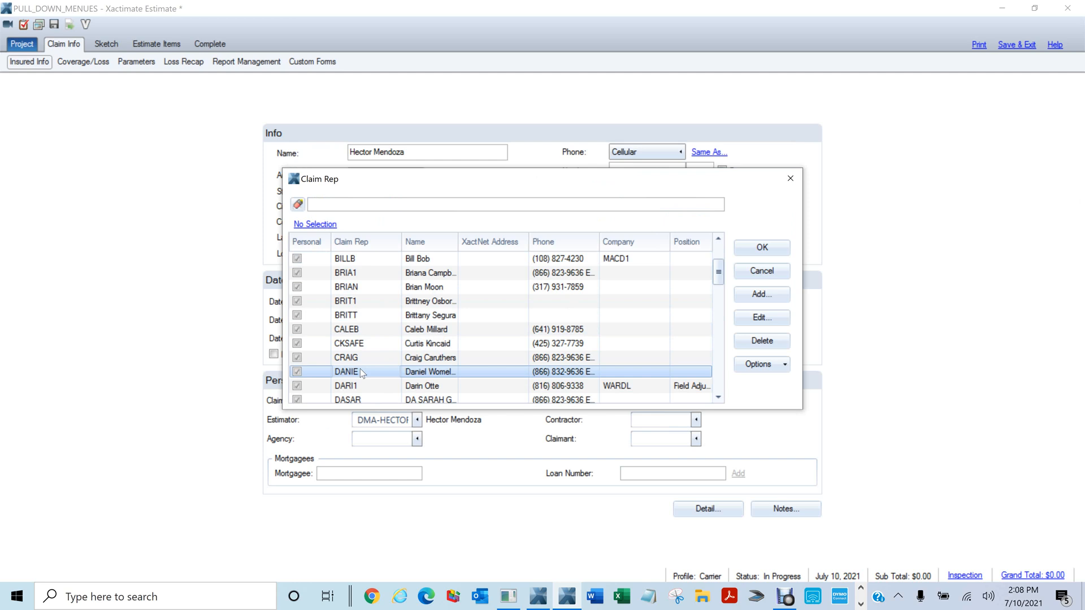
{"action": "left_click", "coordinate": [347, 260]}
{"action": "left_click", "coordinate": [763, 247]}
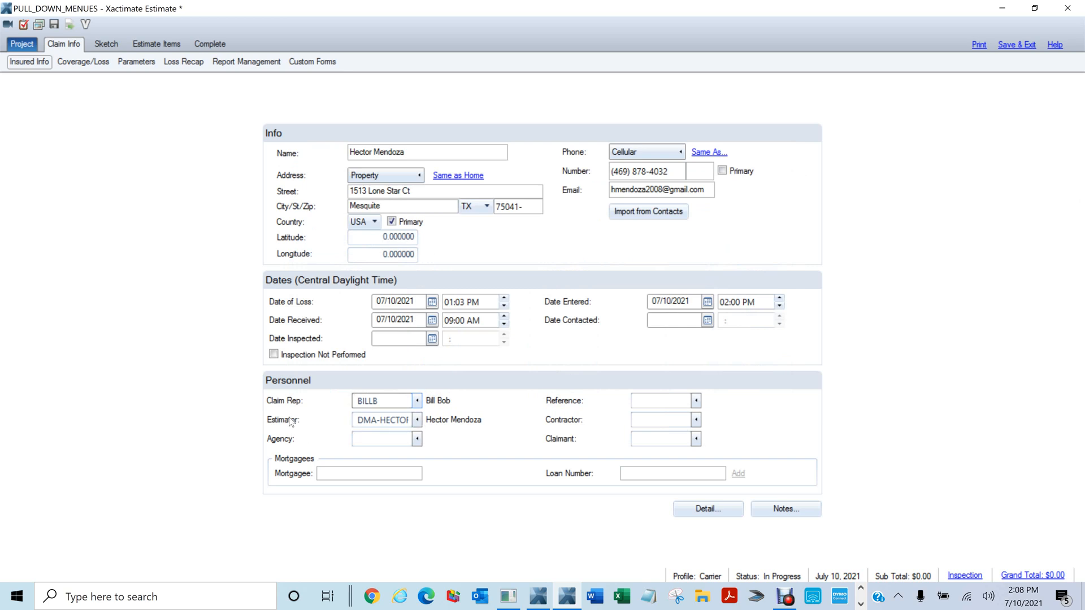
Filter the Estimator list by the new rep's name and set that rep as Estimator
{"action": "left_click", "coordinate": [417, 421]}
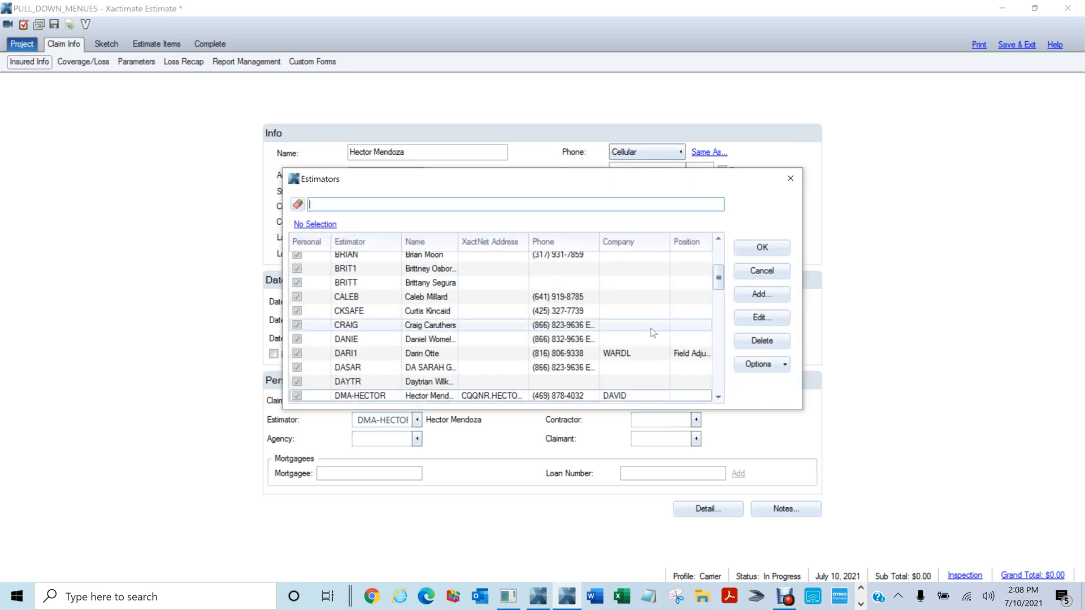
{"action": "scroll", "coordinate": [662, 323], "scroll_direction": "up", "scroll_amount": 3}
{"action": "scroll", "coordinate": [662, 323], "scroll_direction": "down", "scroll_amount": 10}
{"action": "scroll", "coordinate": [662, 322], "scroll_direction": "down", "scroll_amount": 3}
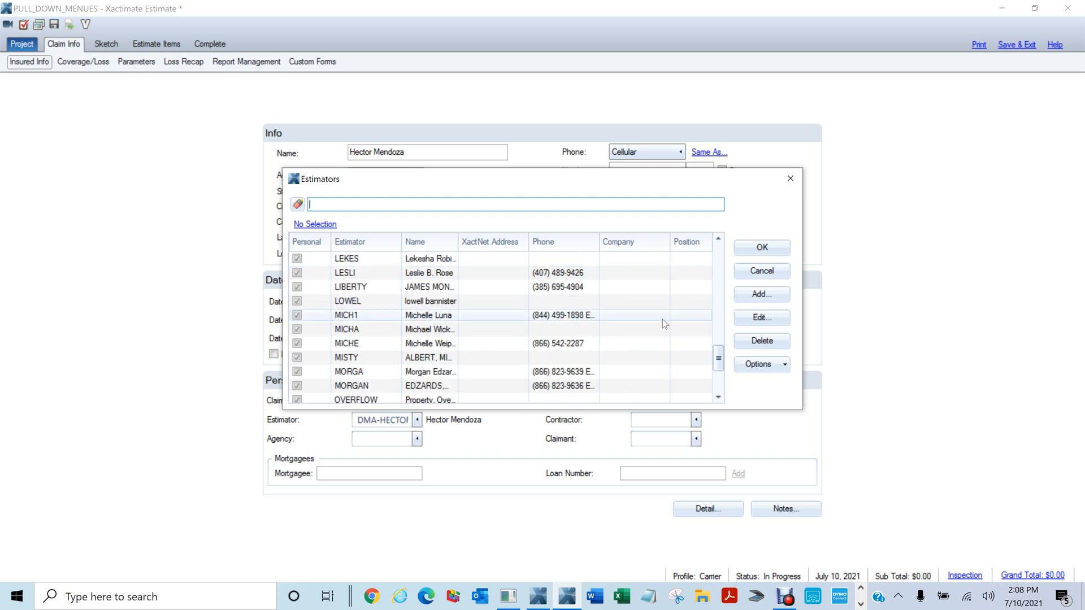
{"action": "scroll", "coordinate": [662, 322], "scroll_direction": "up", "scroll_amount": 6}
{"action": "scroll", "coordinate": [663, 320], "scroll_direction": "up", "scroll_amount": 10}
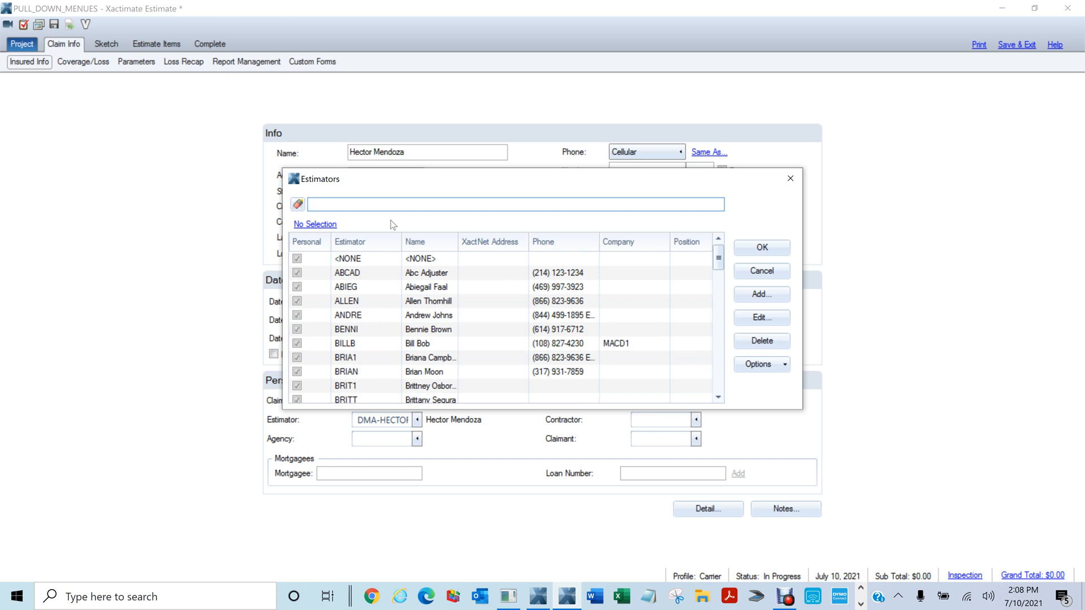
{"action": "type", "text": "bil"}
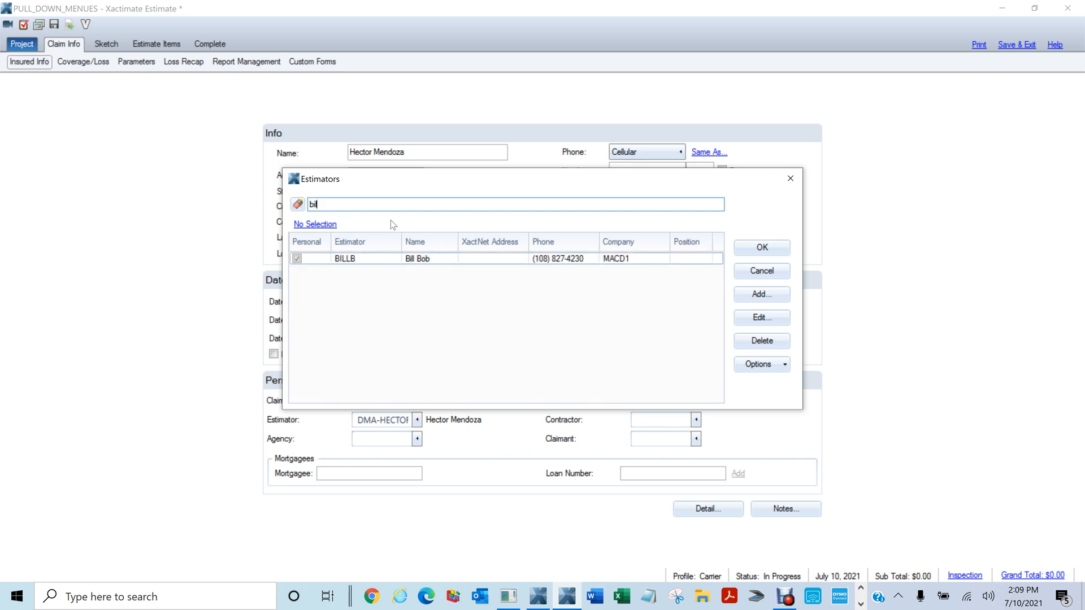
{"action": "left_click", "coordinate": [339, 260]}
{"action": "left_click", "coordinate": [762, 248]}
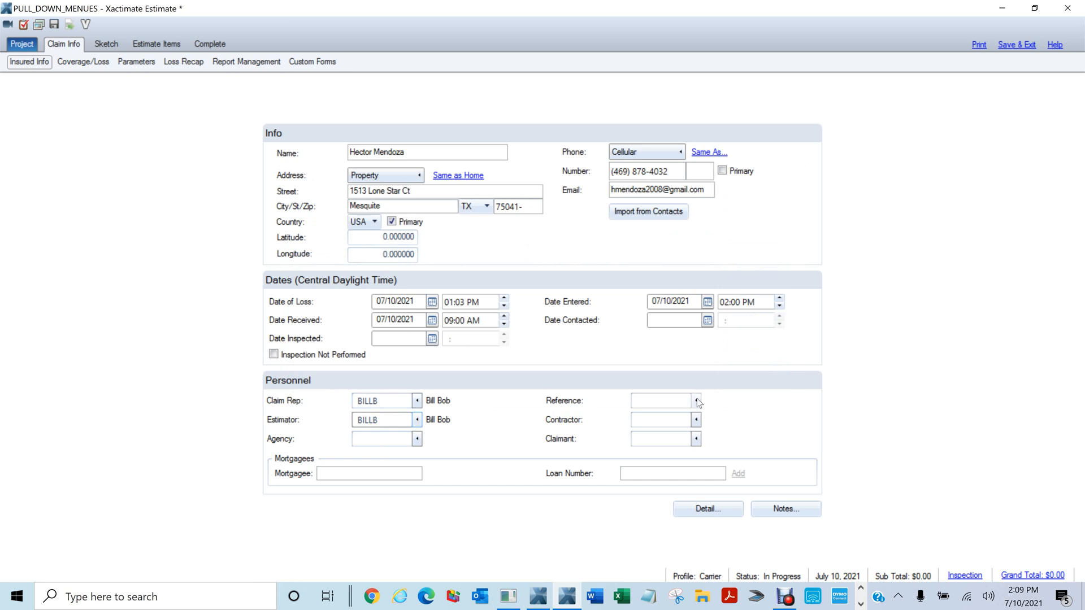
Pick SAFECO (Safeco Insurance Company) from the References list as the claim's reference
{"action": "left_click", "coordinate": [696, 401]}
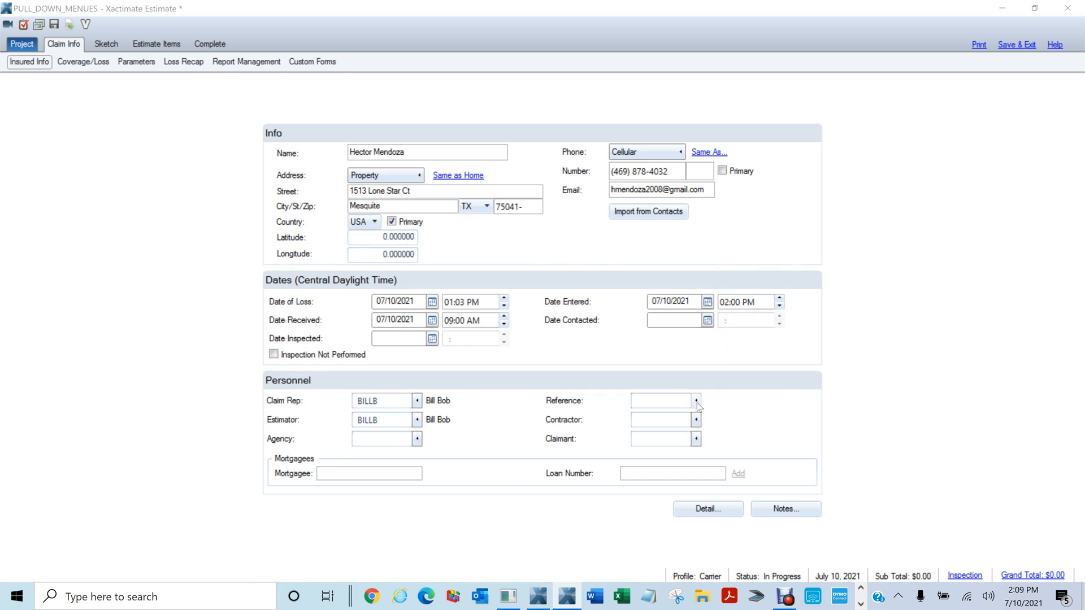
{"action": "scroll", "coordinate": [386, 299], "scroll_direction": "down", "scroll_amount": 6}
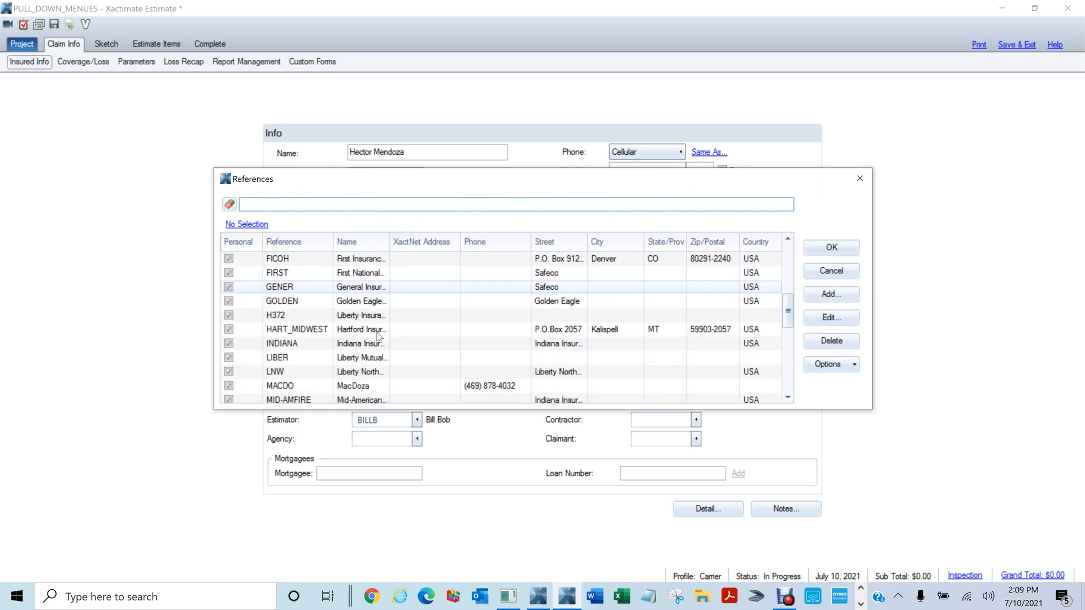
{"action": "scroll", "coordinate": [381, 331], "scroll_direction": "down", "scroll_amount": 5}
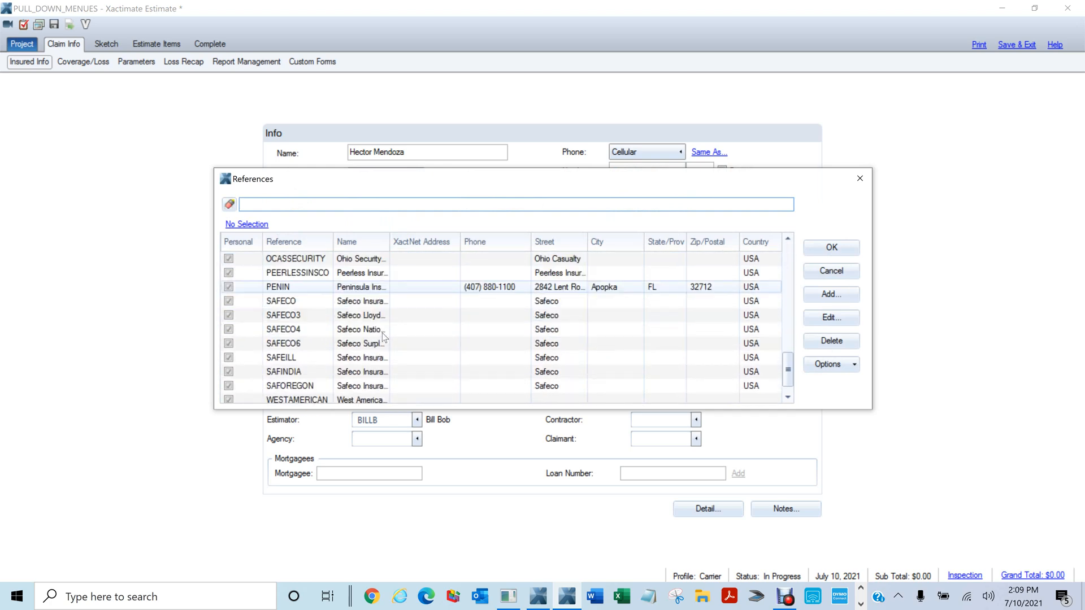
{"action": "scroll", "coordinate": [528, 315], "scroll_direction": "up", "scroll_amount": 11}
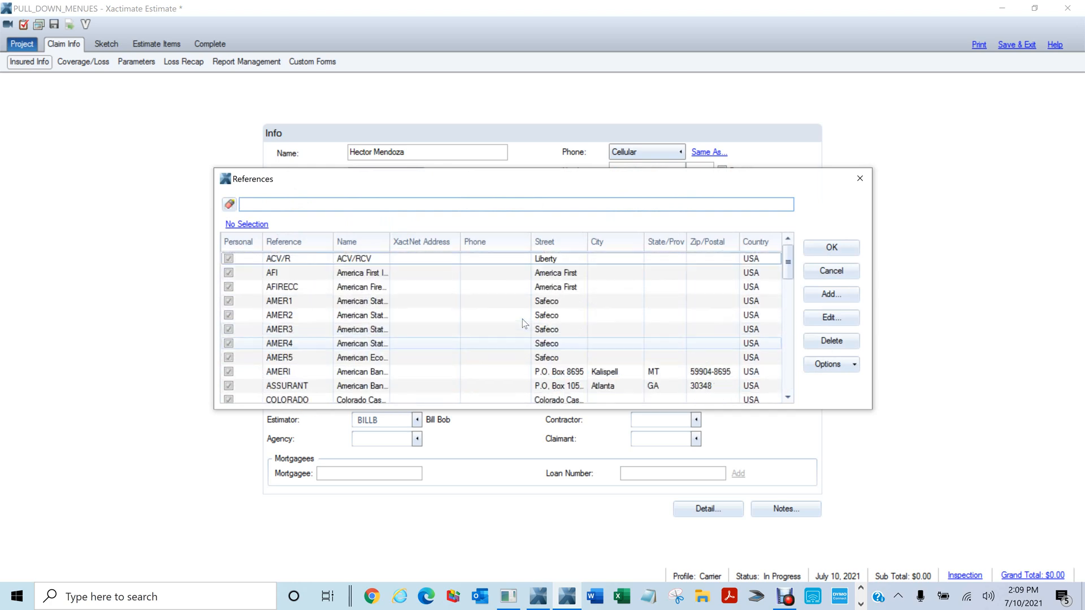
{"action": "scroll", "coordinate": [526, 313], "scroll_direction": "down", "scroll_amount": 1}
{"action": "scroll", "coordinate": [527, 308], "scroll_direction": "up", "scroll_amount": 1}
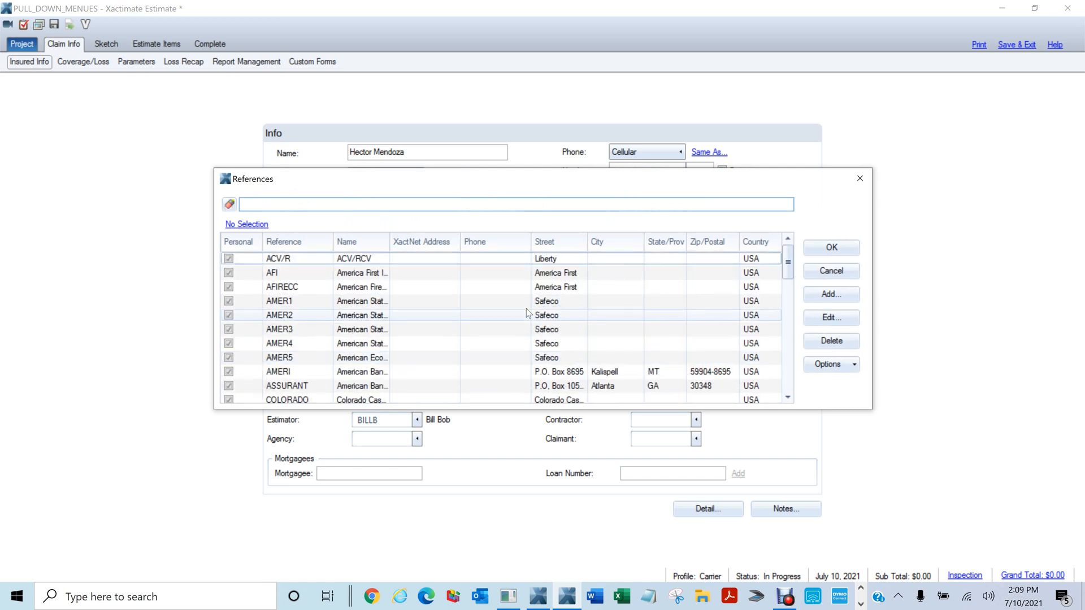
{"action": "scroll", "coordinate": [528, 304], "scroll_direction": "down", "scroll_amount": 8}
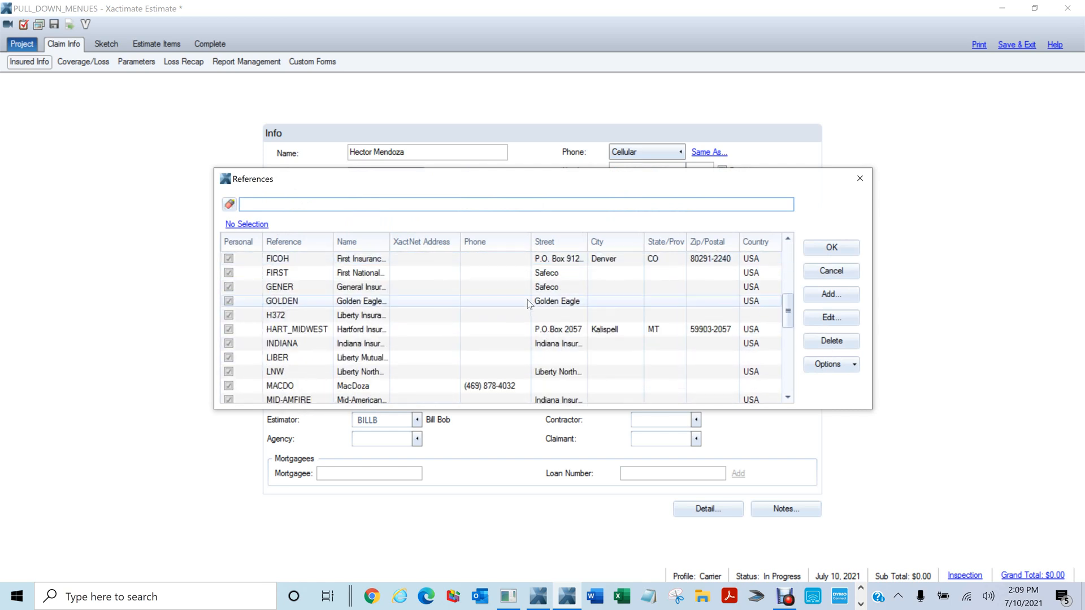
{"action": "scroll", "coordinate": [528, 304], "scroll_direction": "down", "scroll_amount": 3}
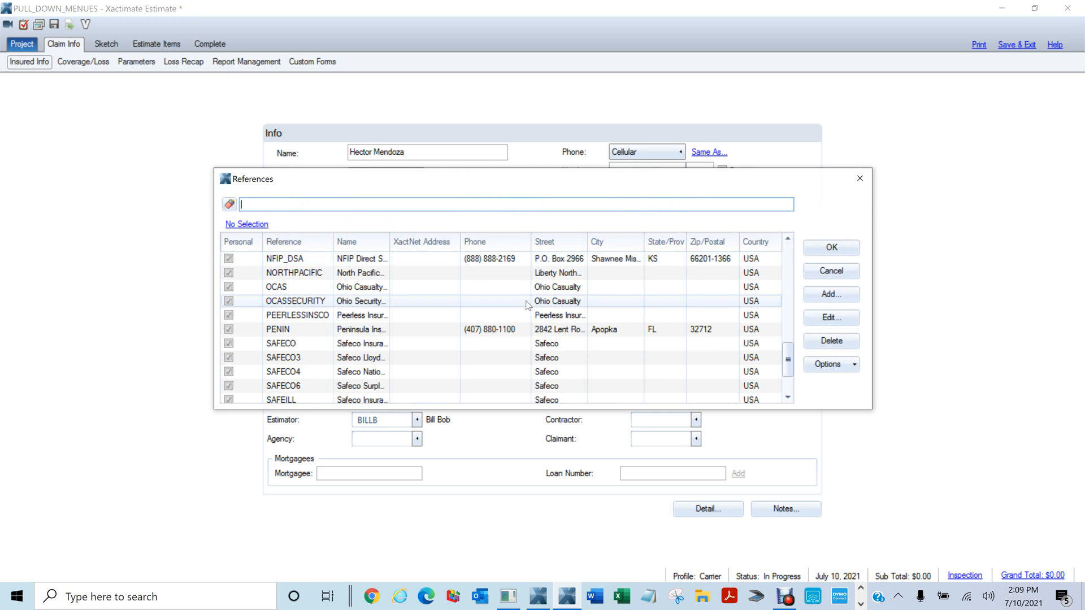
{"action": "scroll", "coordinate": [527, 305], "scroll_direction": "down", "scroll_amount": 2}
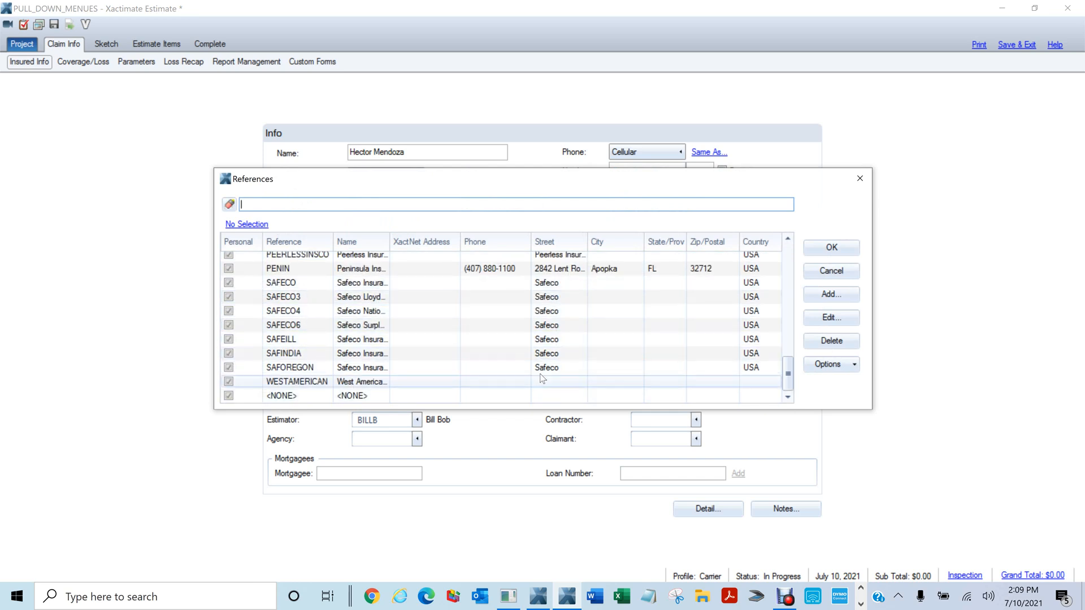
{"action": "left_click", "coordinate": [289, 286]}
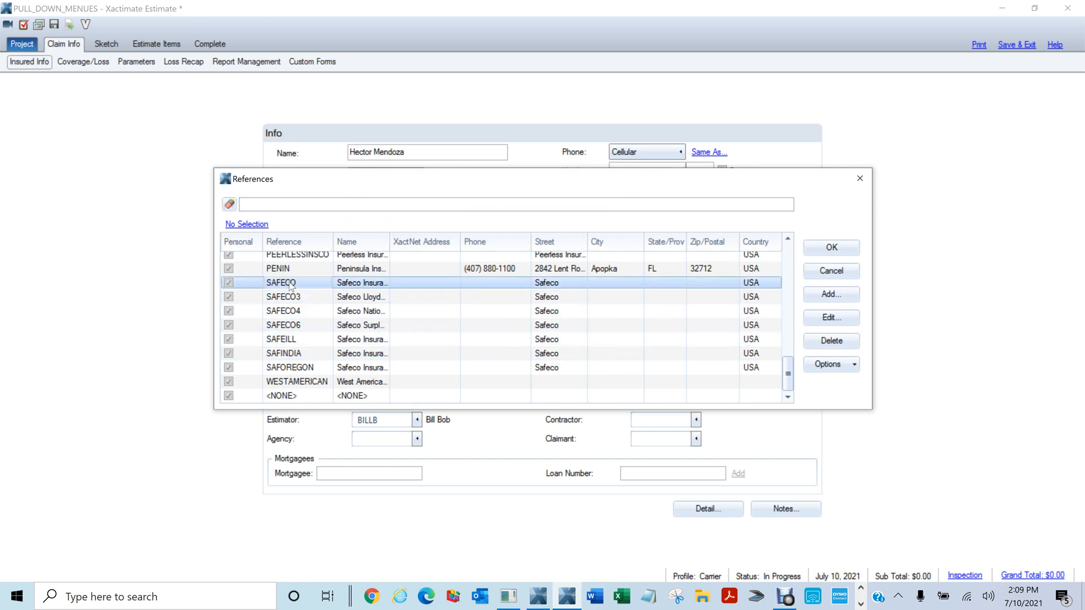
{"action": "left_click", "coordinate": [834, 245]}
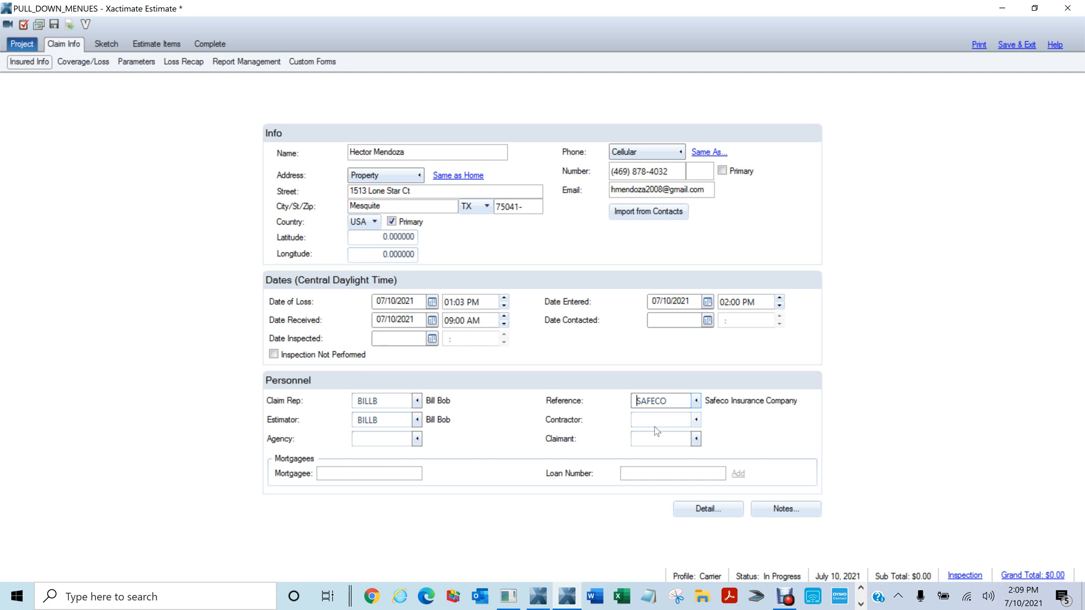
{"action": "left_click", "coordinate": [695, 421]}
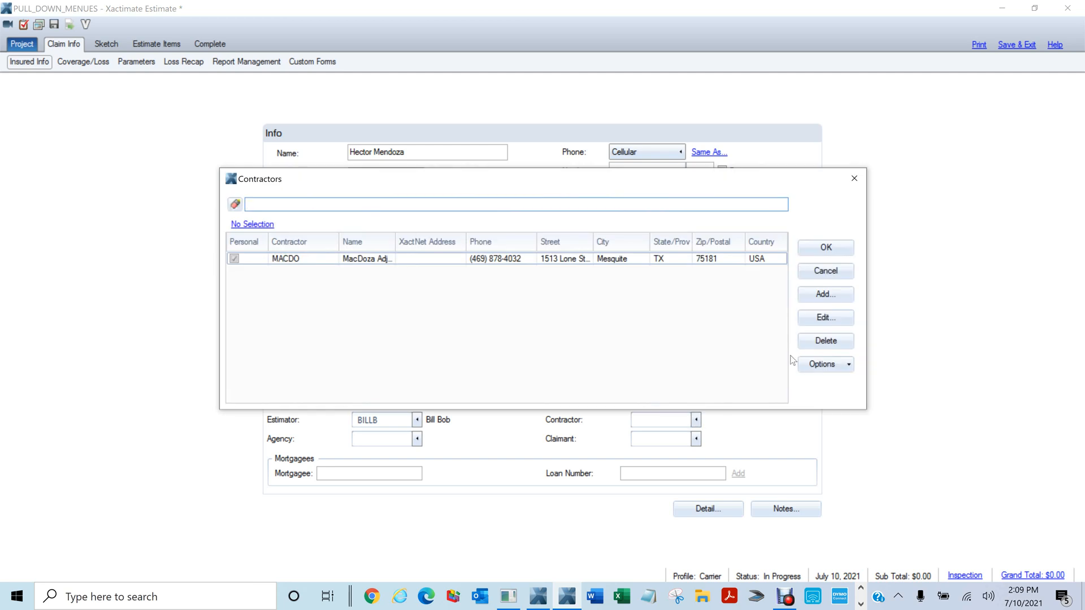
{"action": "left_click", "coordinate": [854, 178]}
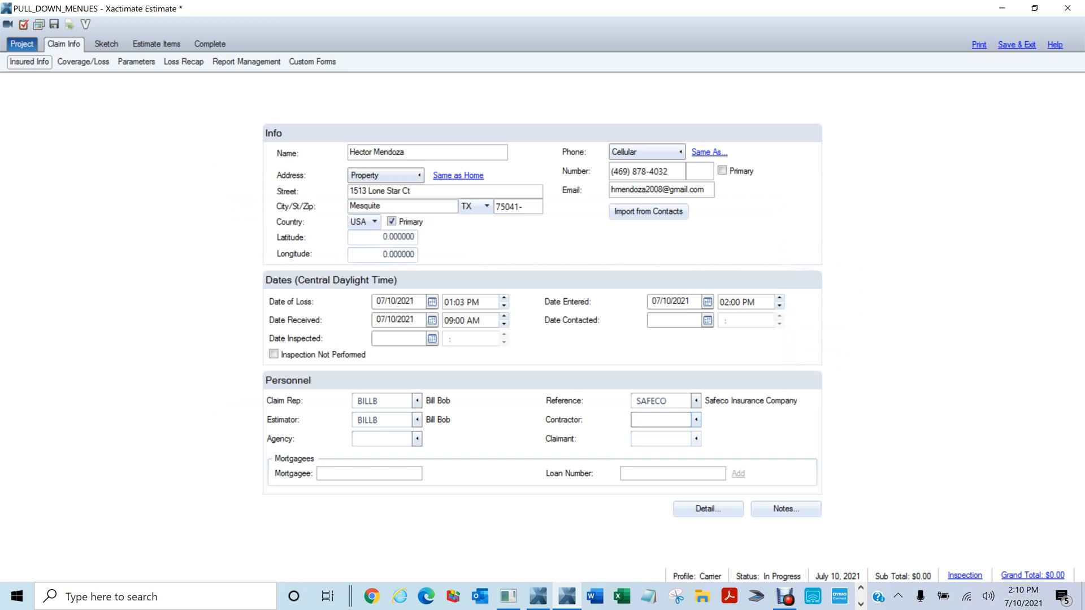
{"action": "left_click", "coordinate": [337, 470]}
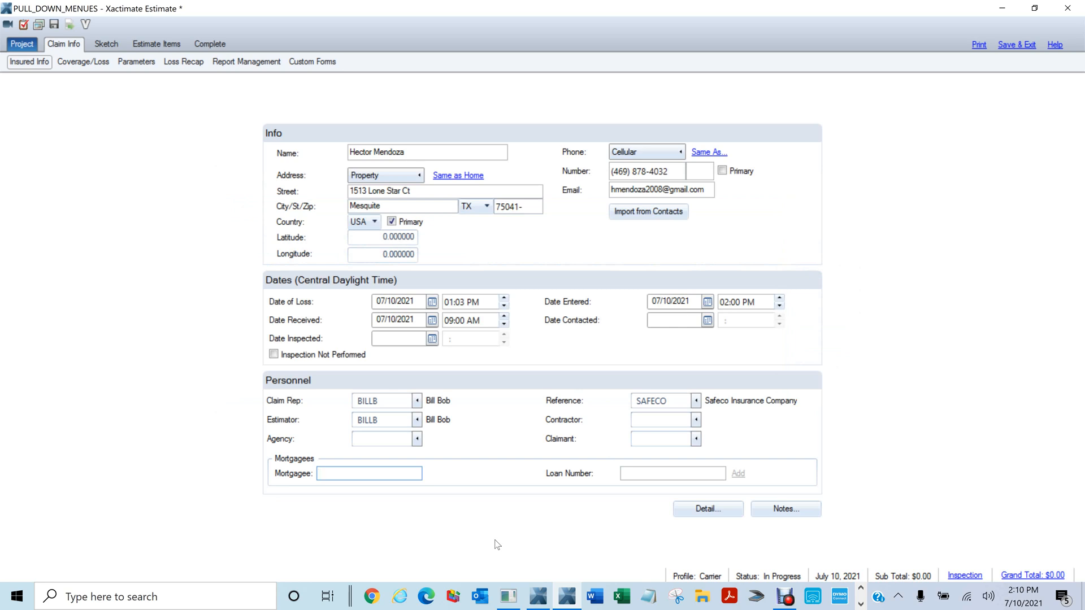
On the Coverage/Loss page, enter the claim number, then the policy number
{"action": "left_click", "coordinate": [99, 64]}
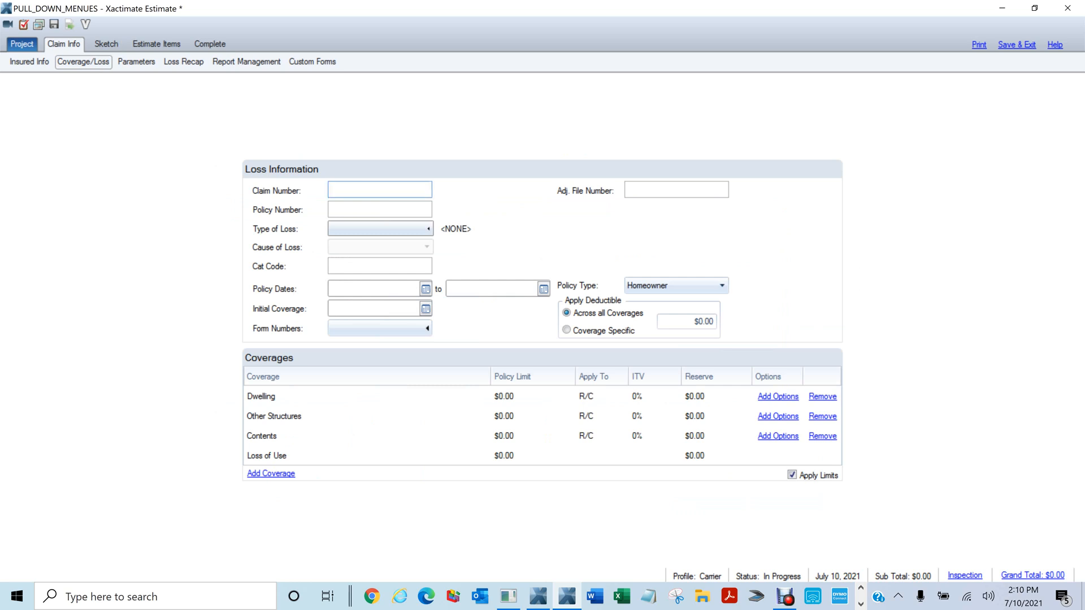
{"action": "key", "text": "Tab"}
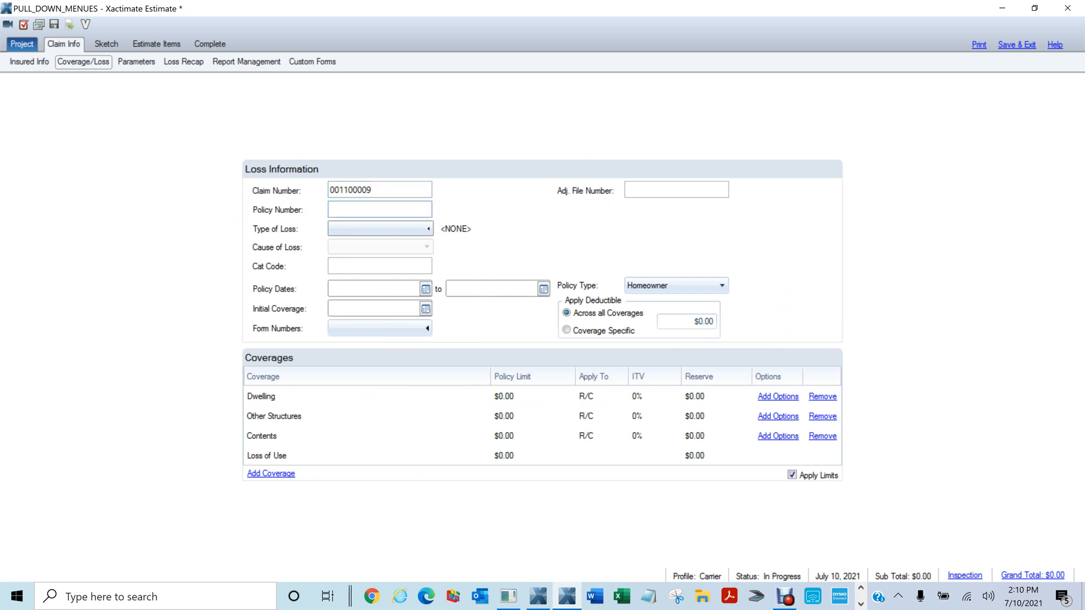
Set Type of Loss to HAIL and keep Cause of Loss at <Unspecified>
{"action": "left_click", "coordinate": [336, 229]}
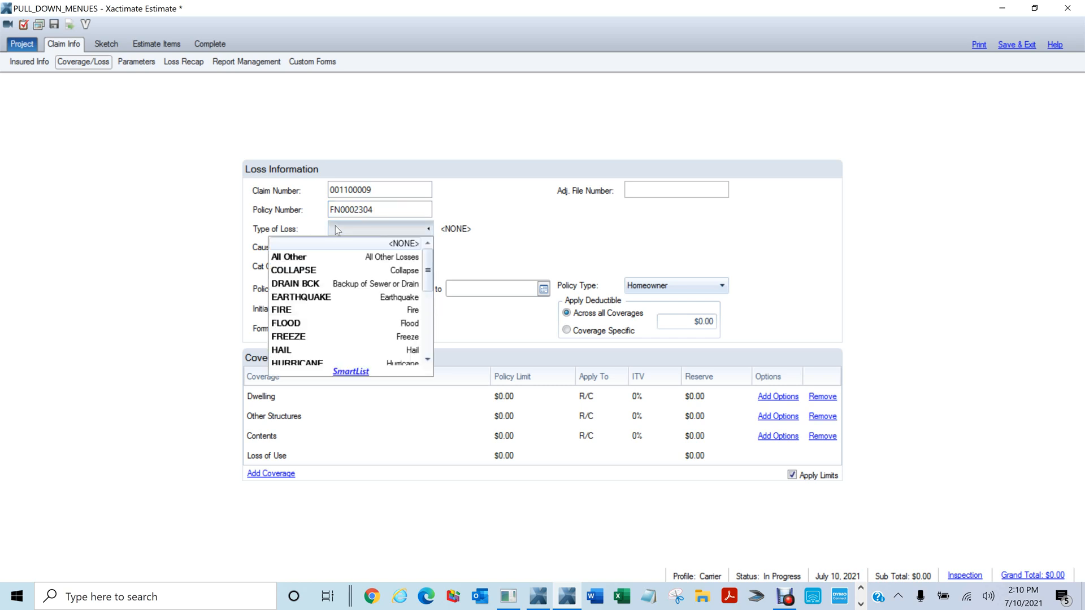
{"action": "key", "text": "t"}
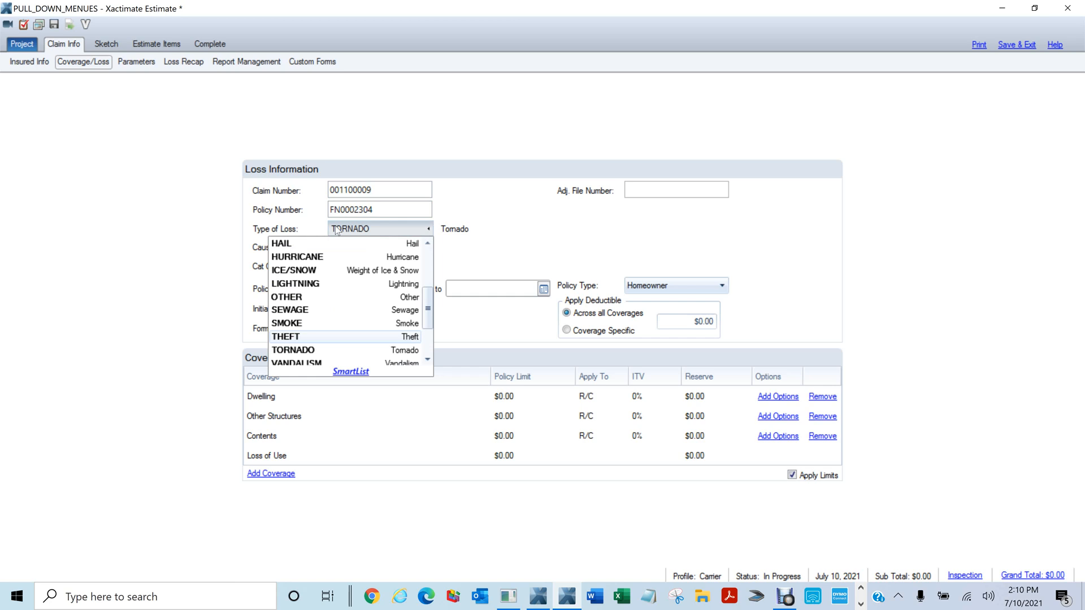
{"action": "key", "text": "s"}
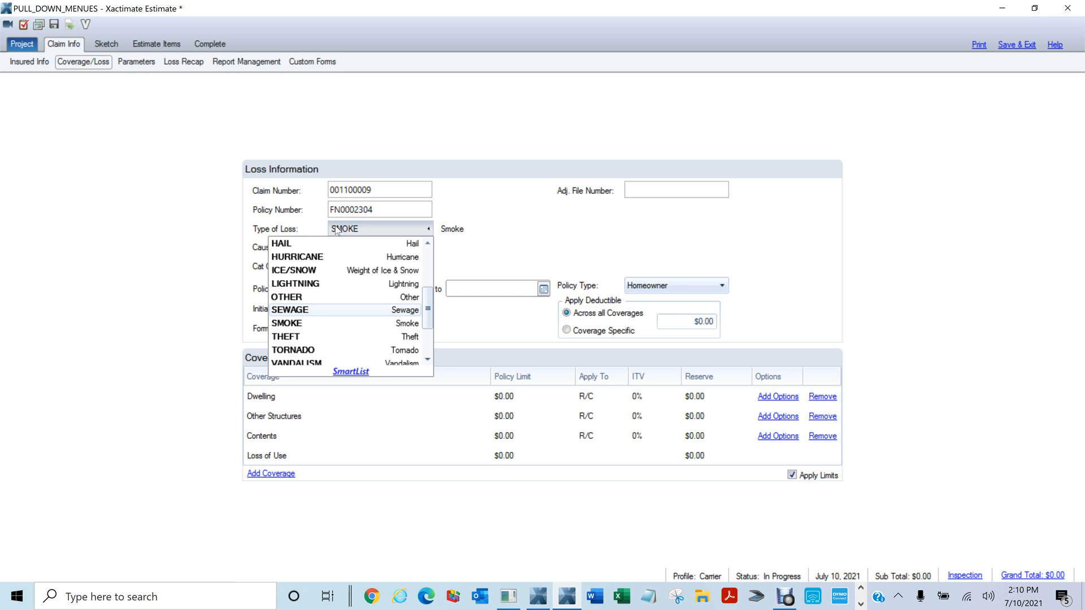
{"action": "key", "text": "h"}
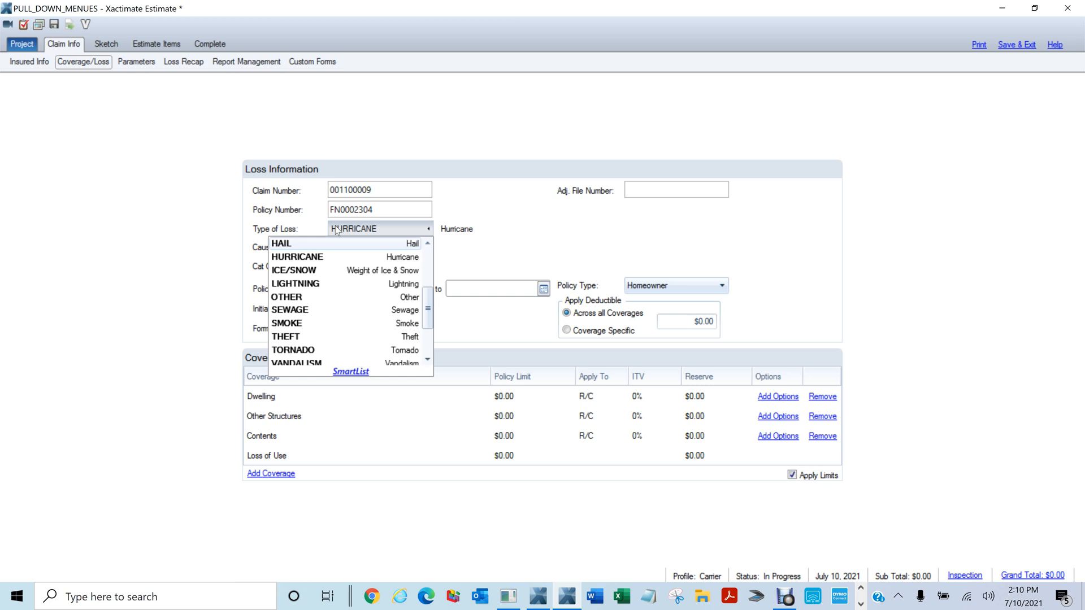
{"action": "left_click", "coordinate": [287, 246]}
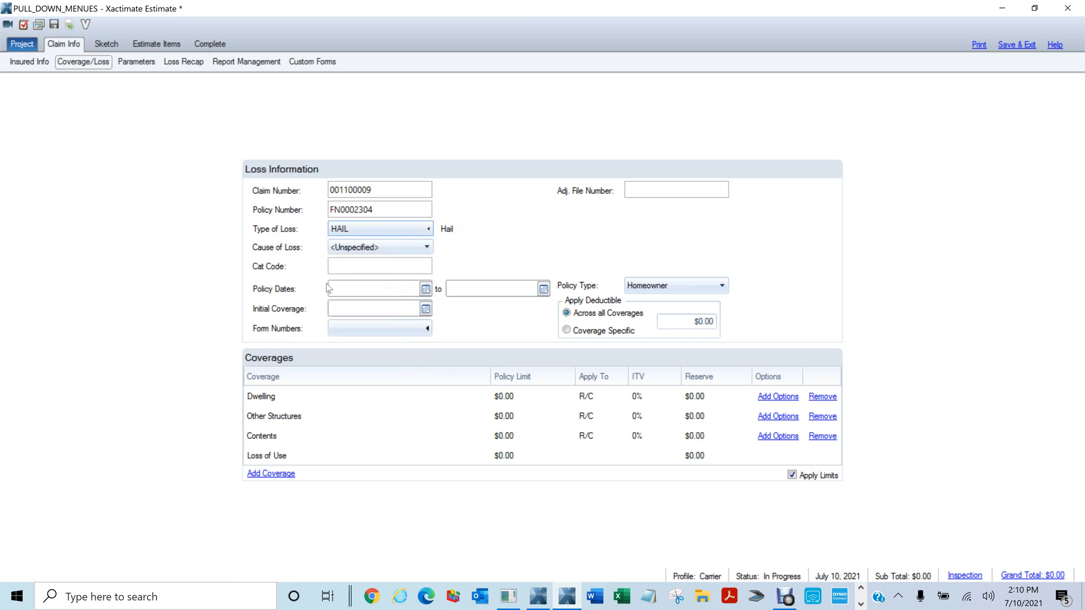
{"action": "left_click", "coordinate": [379, 248]}
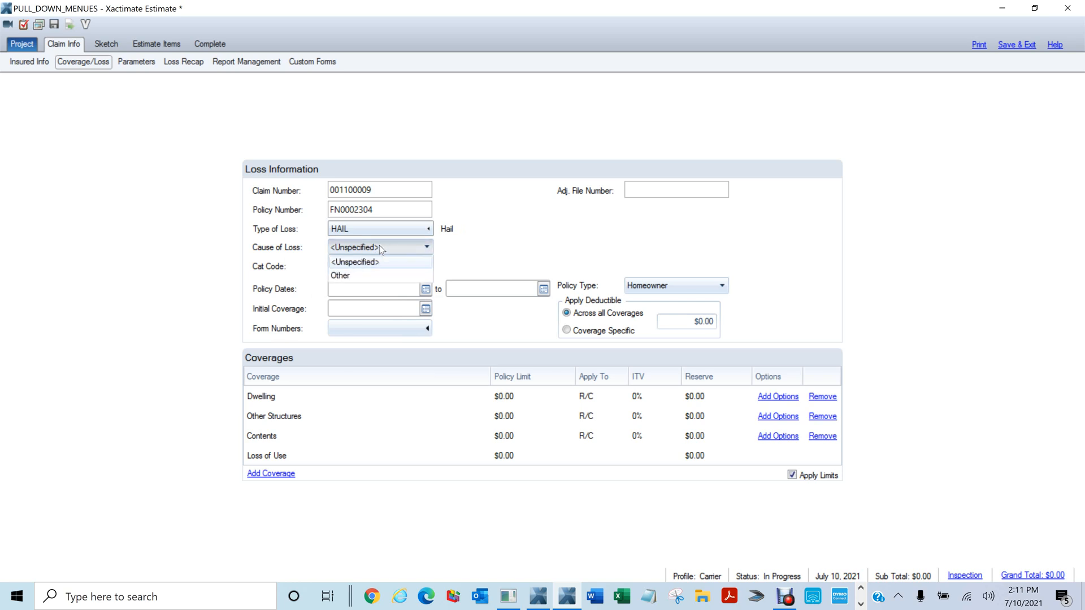
{"action": "left_click", "coordinate": [521, 248]}
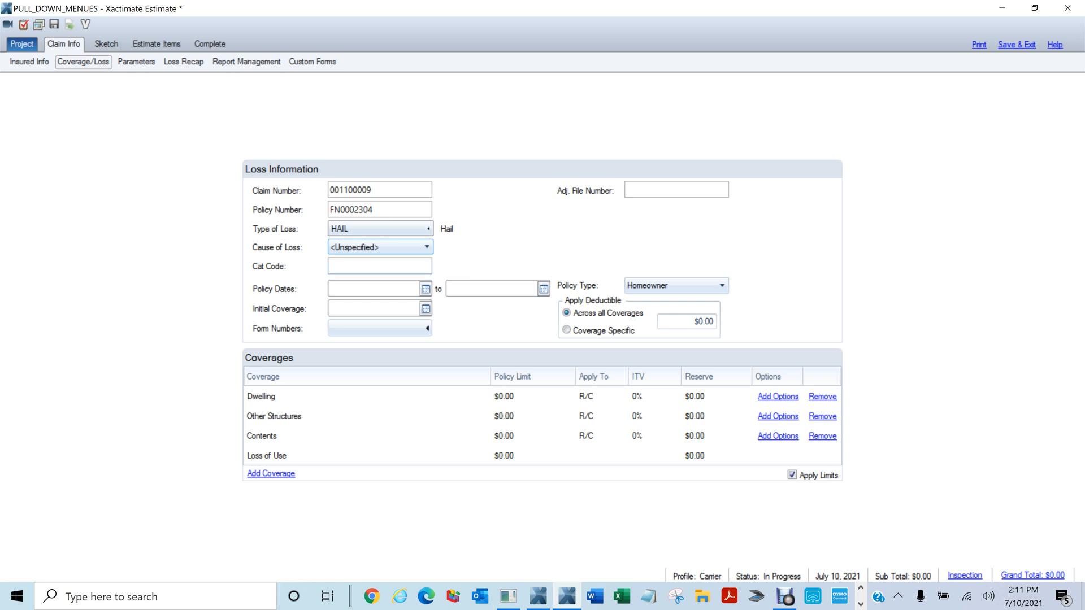
{"action": "key", "text": "Tab"}
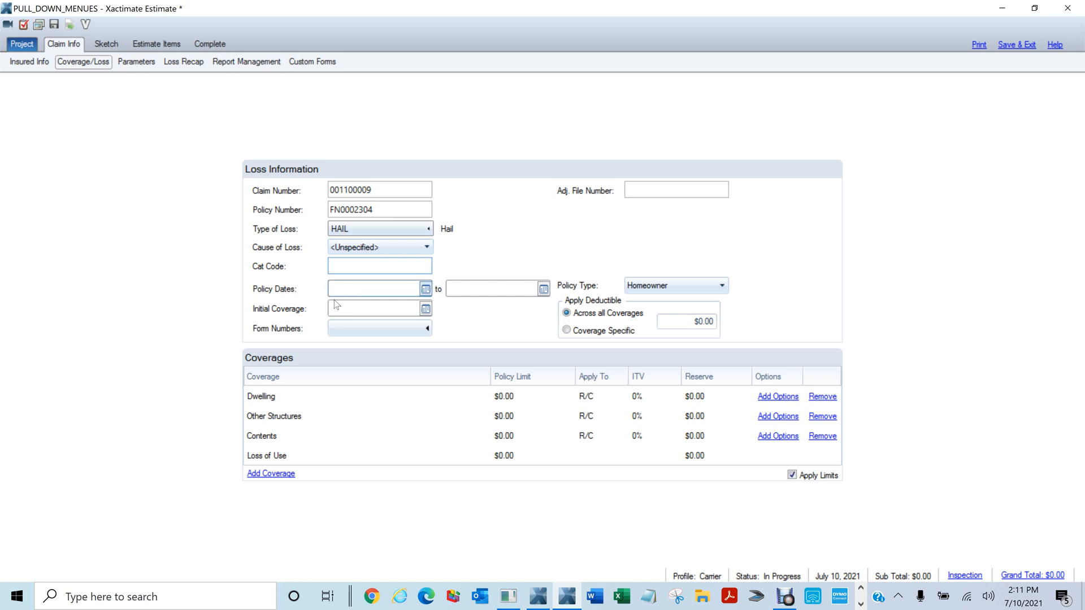
Leave Cat Code empty and set policy dates from 01/01/2021, auto-ending 01/01/2022
{"action": "left_click", "coordinate": [280, 301]}
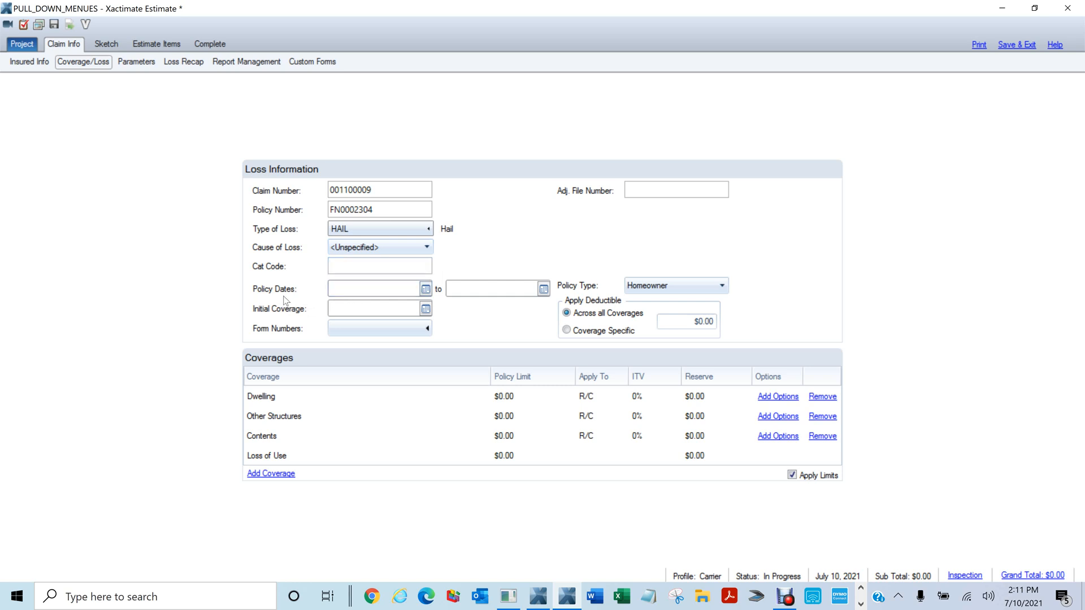
{"action": "left_click", "coordinate": [392, 294]}
{"action": "type", "text": "01/"}
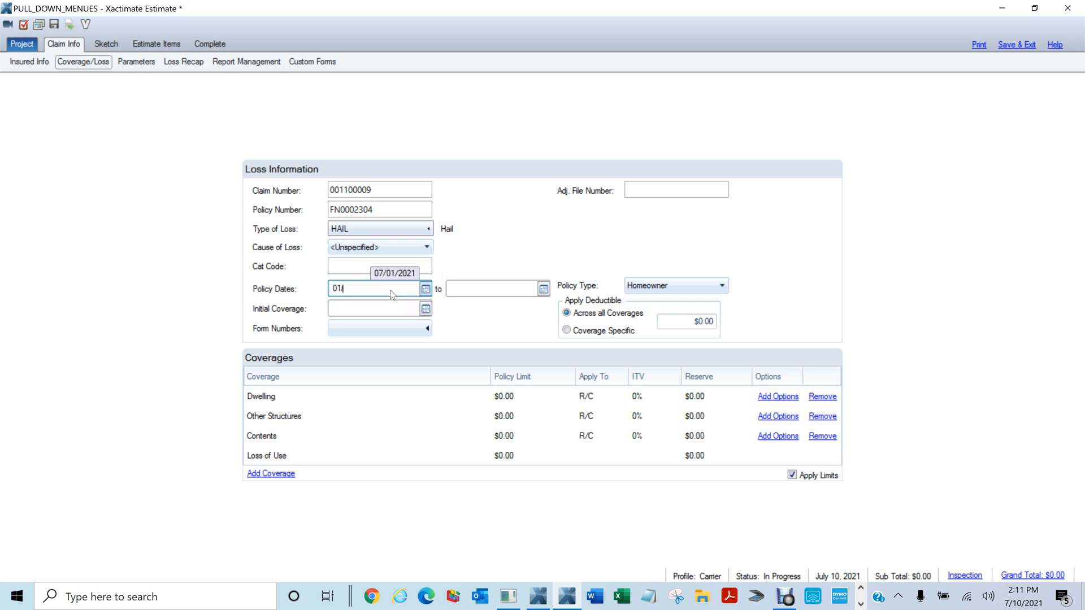
{"action": "type", "text": "01/2021"}
{"action": "key", "text": "Tab"}
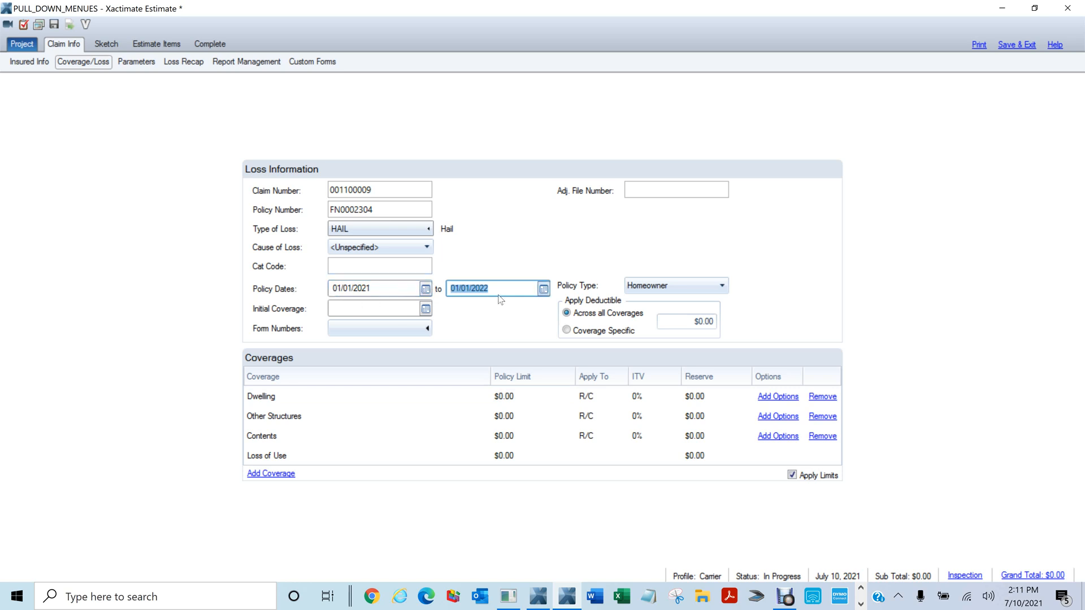
Enter 01/01/1984 as the initial coverage date
{"action": "left_click", "coordinate": [350, 310]}
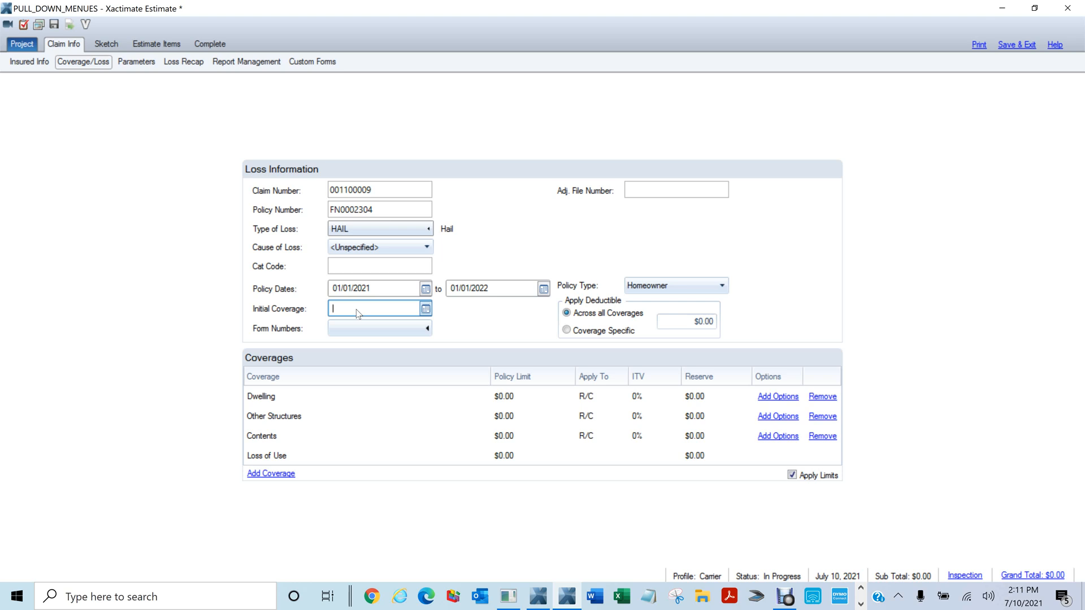
{"action": "type", "text": "01/"}
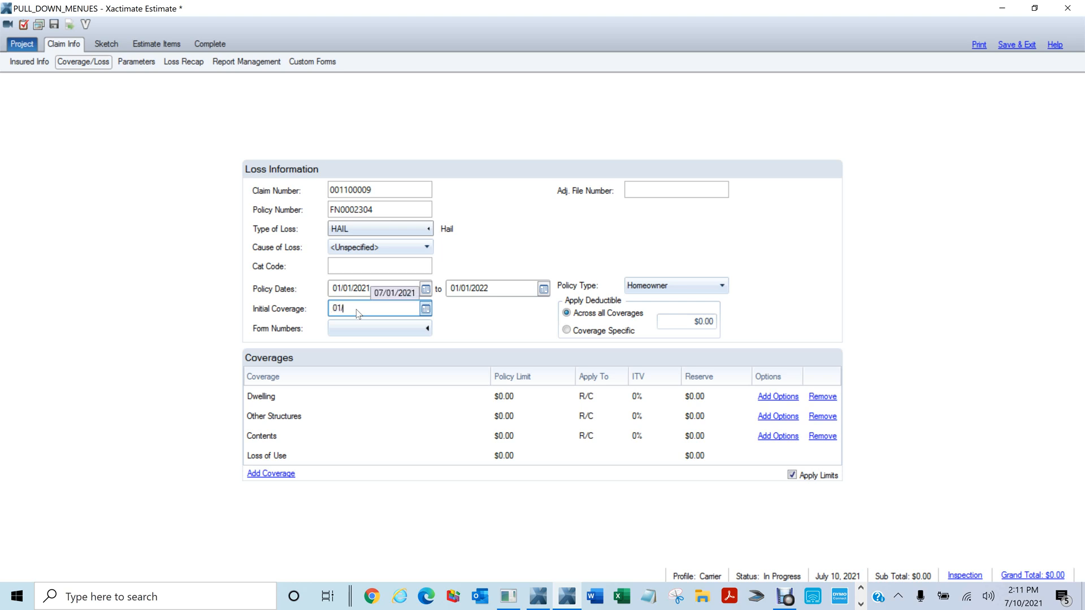
{"action": "type", "text": "01/1984"}
{"action": "key", "text": "Tab"}
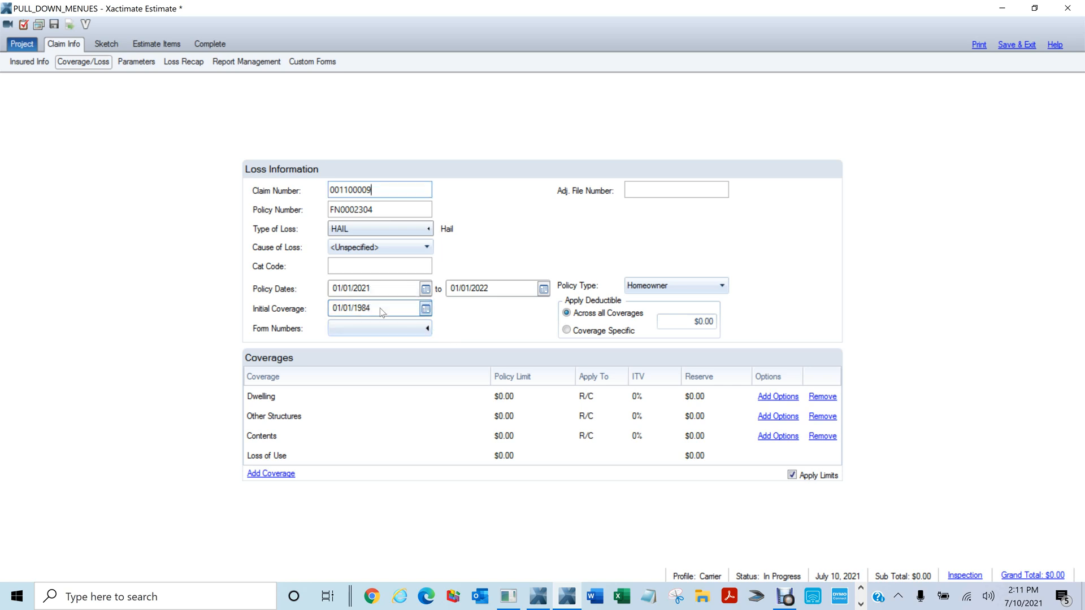
{"action": "key", "text": "shift+Tab"}
{"action": "key", "text": "Tab"}
{"action": "left_click", "coordinate": [677, 289]}
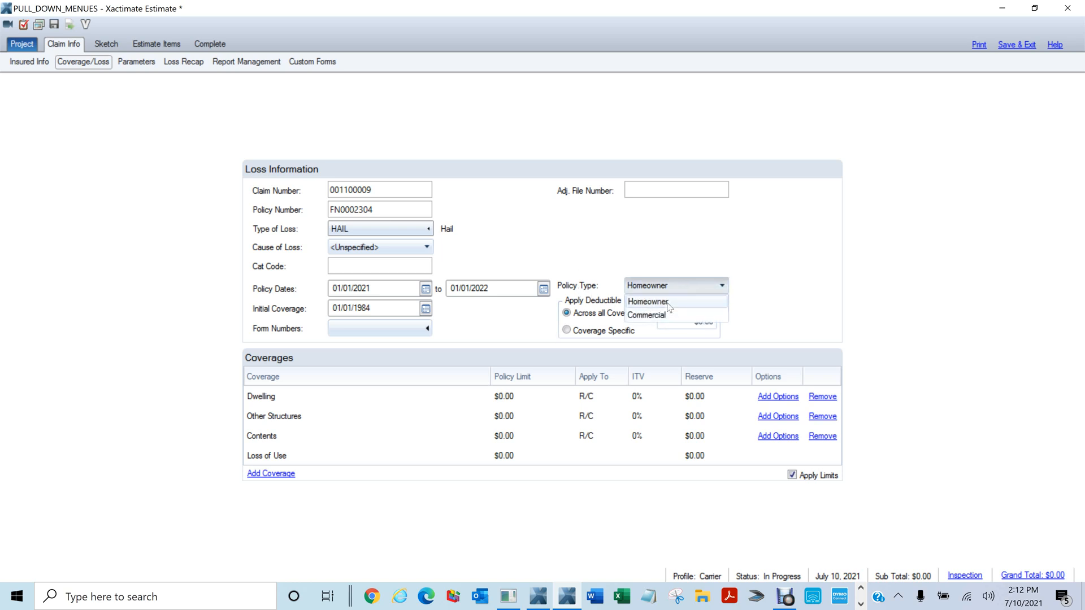
{"action": "left_click", "coordinate": [661, 302]}
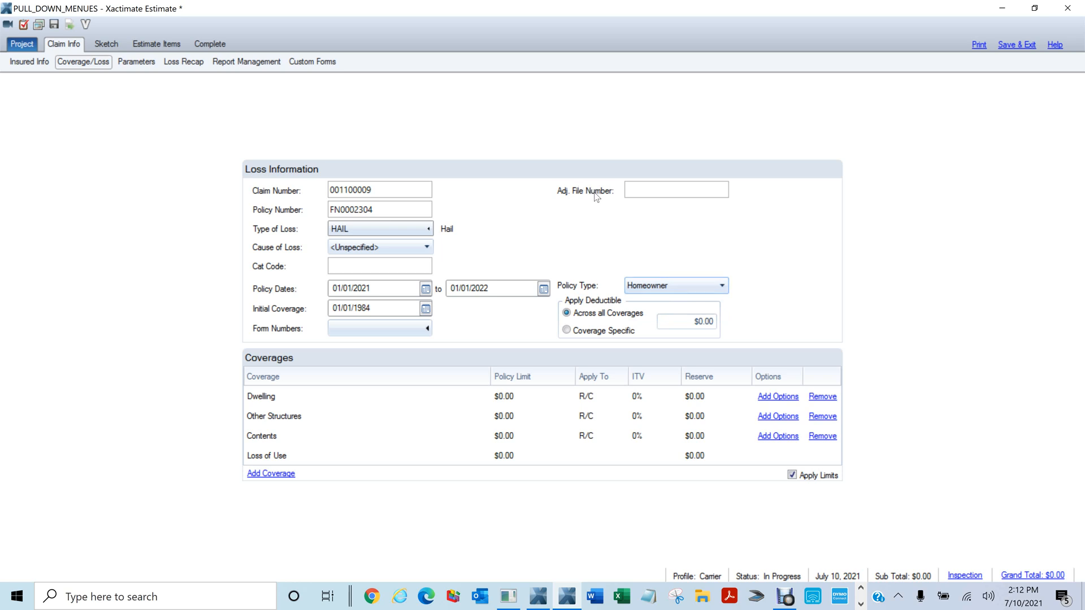
{"action": "left_click", "coordinate": [382, 327]}
{"action": "scroll", "coordinate": [501, 288], "scroll_direction": "down", "scroll_amount": 10}
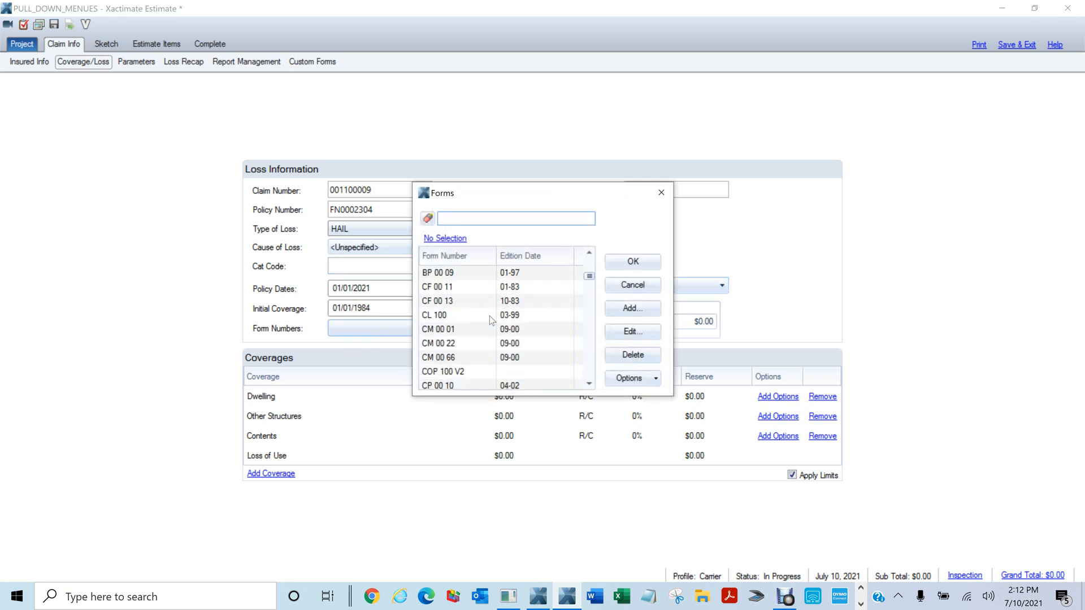
{"action": "scroll", "coordinate": [490, 363], "scroll_direction": "down", "scroll_amount": 5}
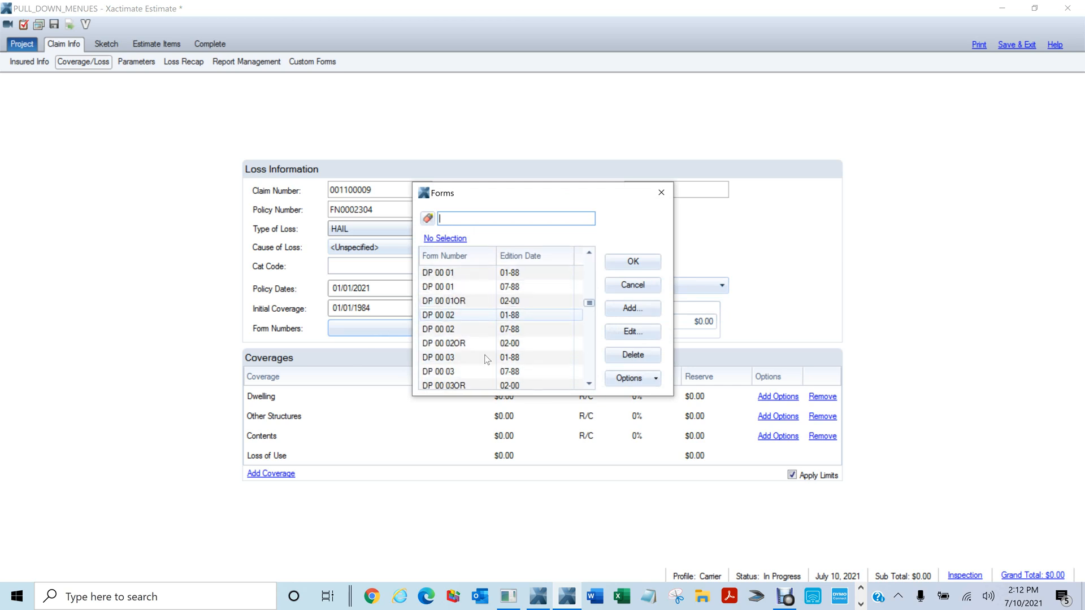
{"action": "scroll", "coordinate": [485, 358], "scroll_direction": "up", "scroll_amount": 4}
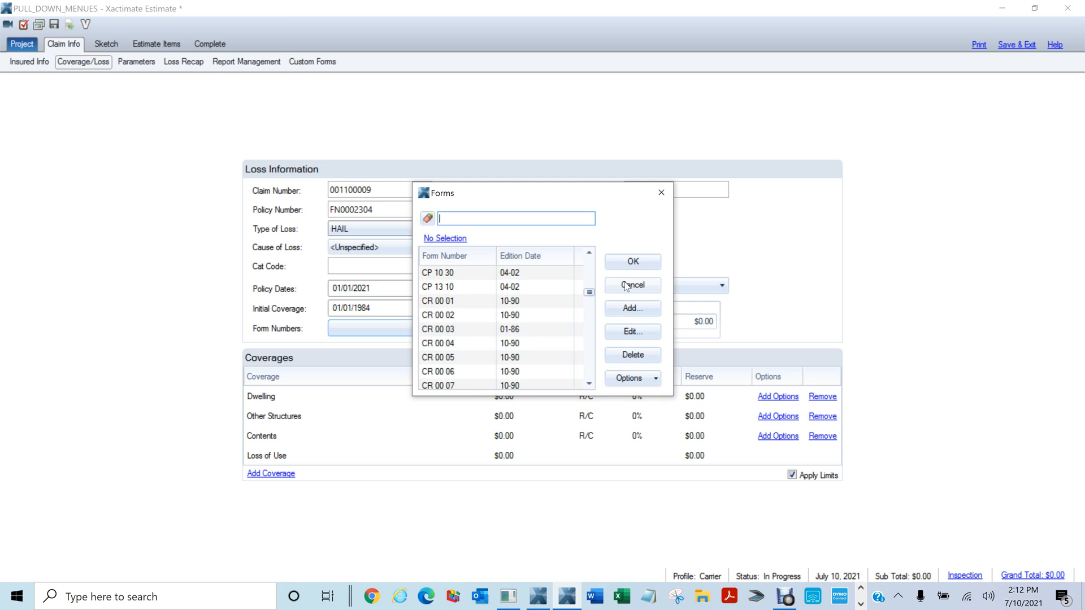
{"action": "left_click", "coordinate": [626, 286]}
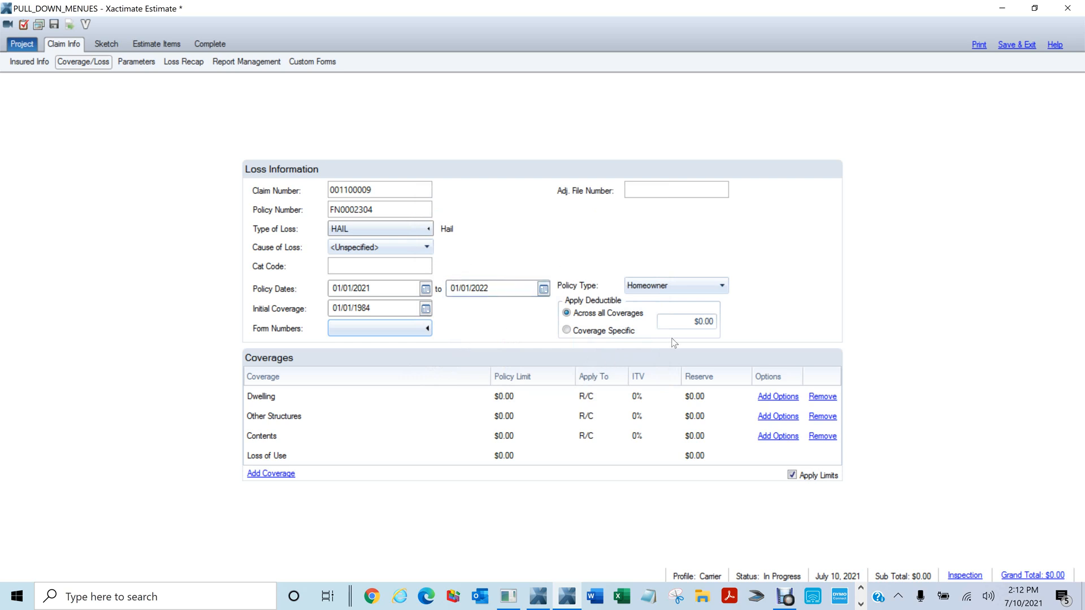
{"action": "left_click", "coordinate": [660, 326]}
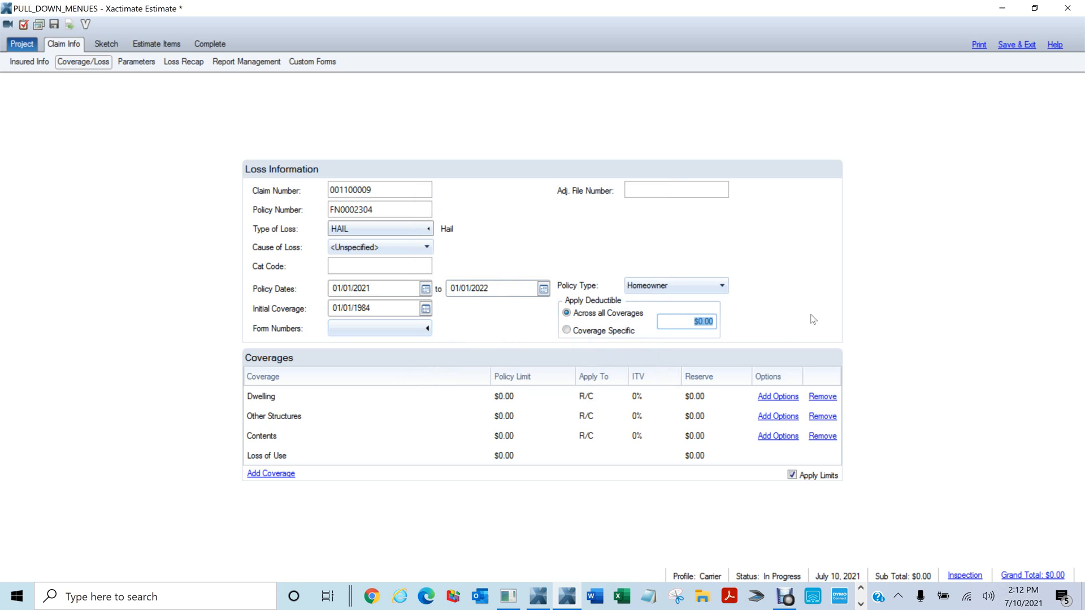
Apply a $1,000.00 deductible; set Dwelling limit $300,000.00 and Other Structures $30,000.00
{"action": "type", "text": "1,000"}
{"action": "left_click", "coordinate": [792, 308]}
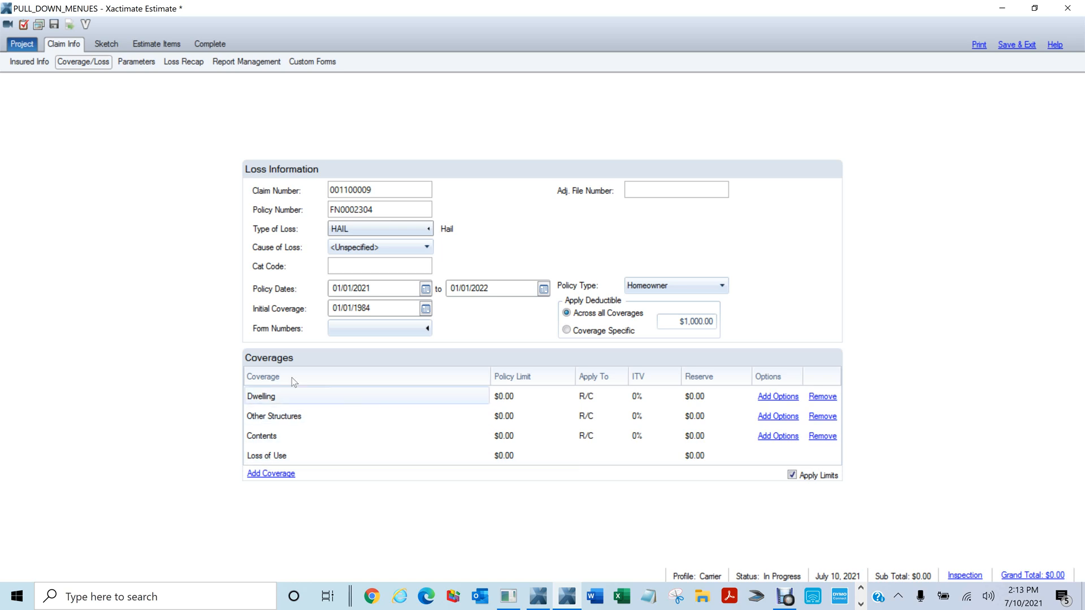
{"action": "left_click", "coordinate": [508, 397]}
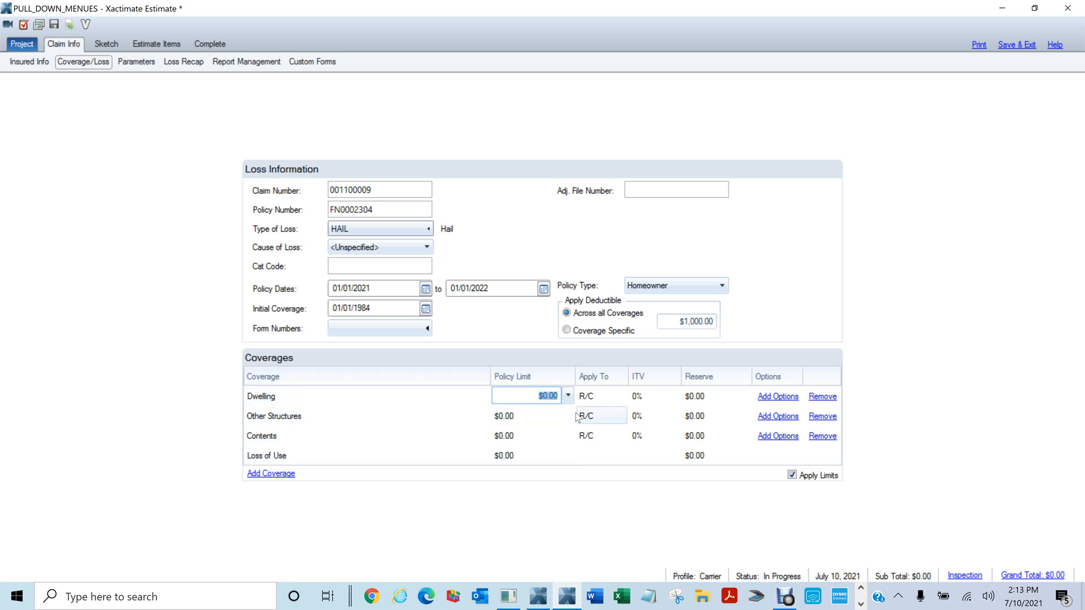
{"action": "type", "text": "300,00"}
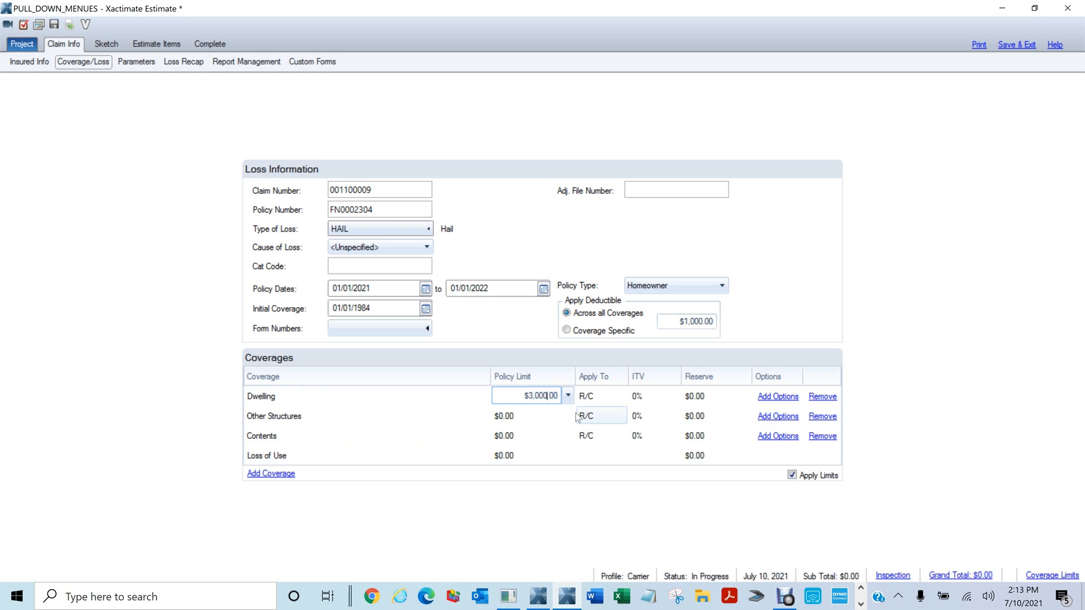
{"action": "type", "text": "0"}
{"action": "left_click", "coordinate": [570, 434]}
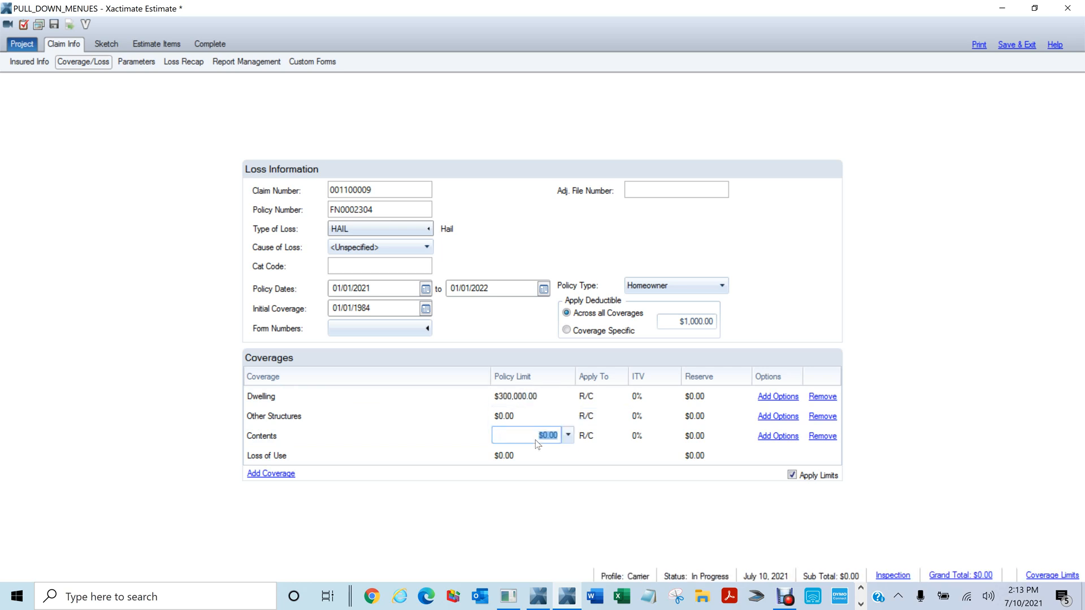
{"action": "left_click", "coordinate": [514, 414]}
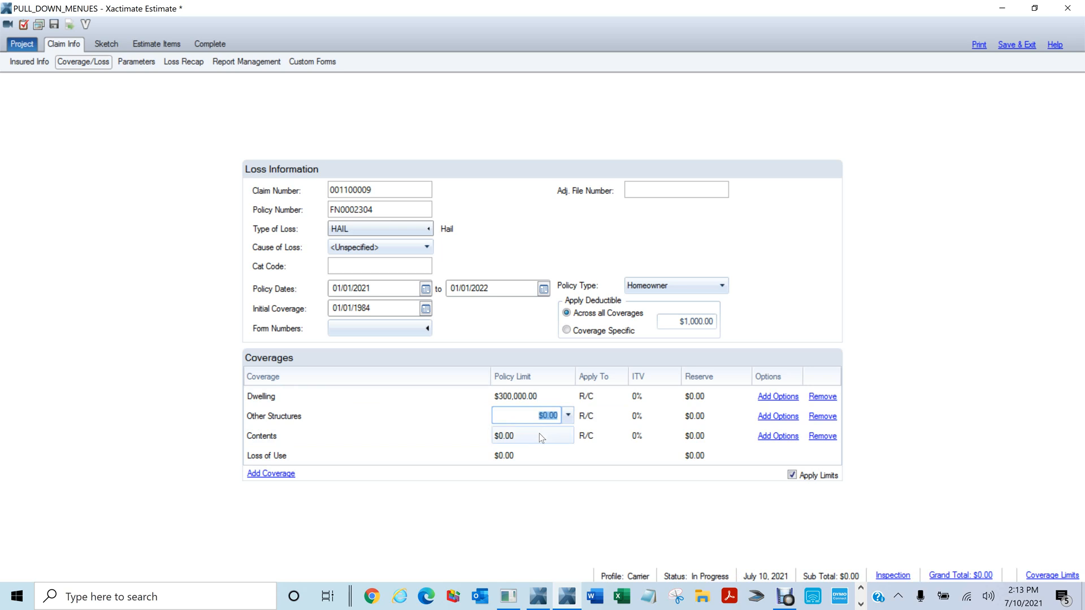
{"action": "type", "text": "3,000"}
{"action": "left_click", "coordinate": [550, 484]}
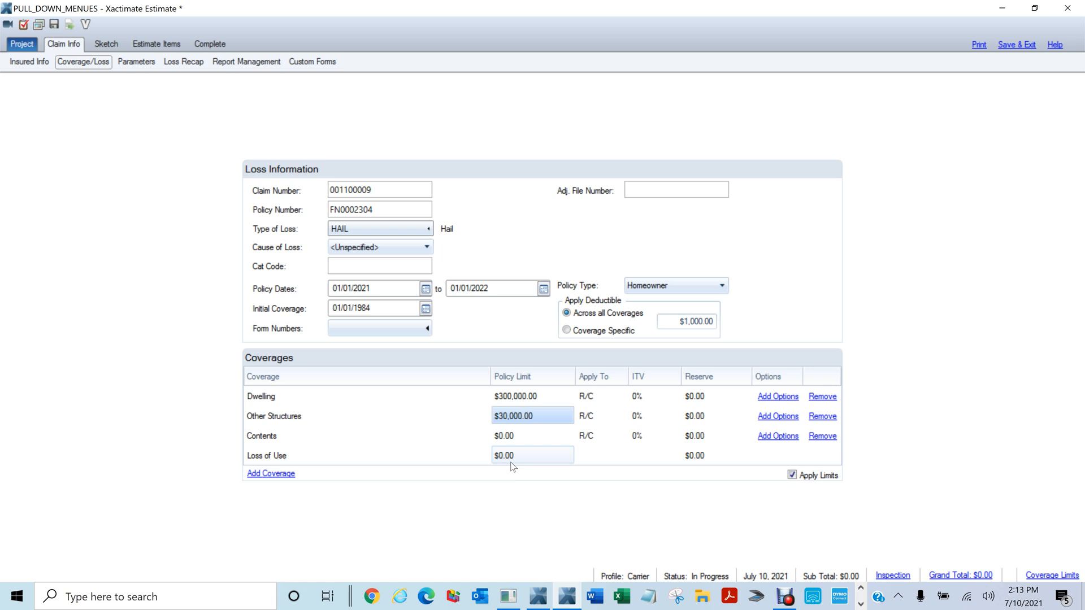
{"action": "left_click", "coordinate": [501, 439]}
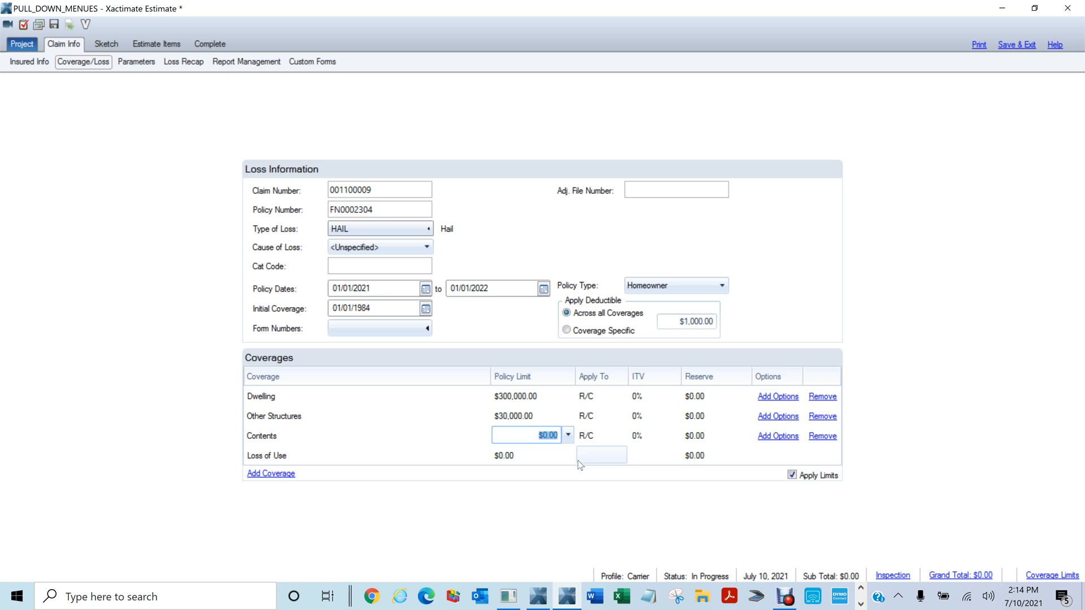
Enter policy limits of $100,000.00 for Contents and $80,000.00 for Loss of Use
{"action": "type", "text": "100,000"}
{"action": "key", "text": "Return"}
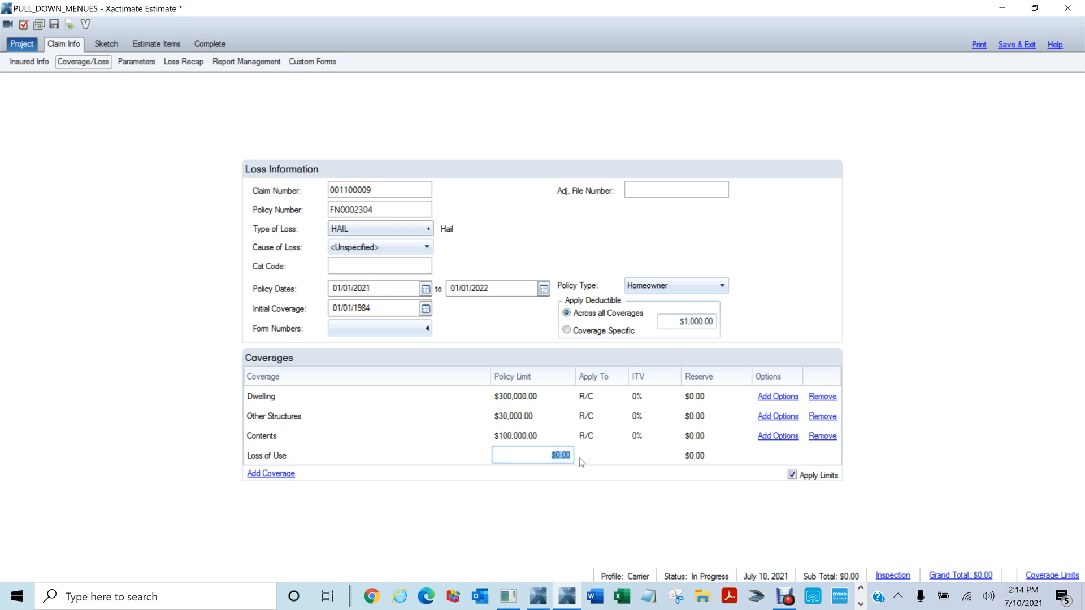
{"action": "left_click", "coordinate": [526, 434]}
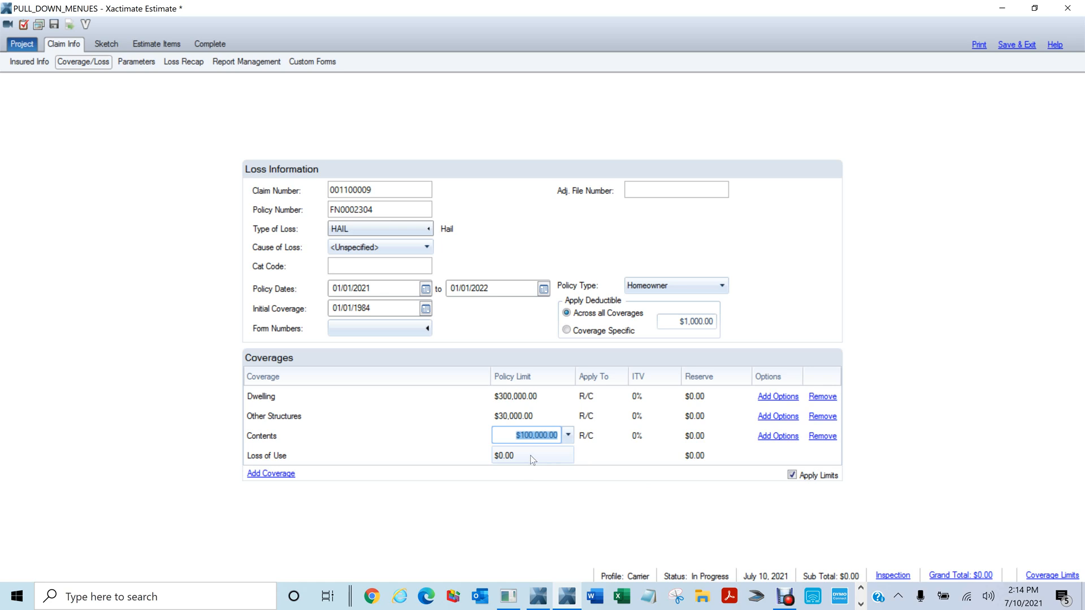
{"action": "left_click", "coordinate": [531, 456]}
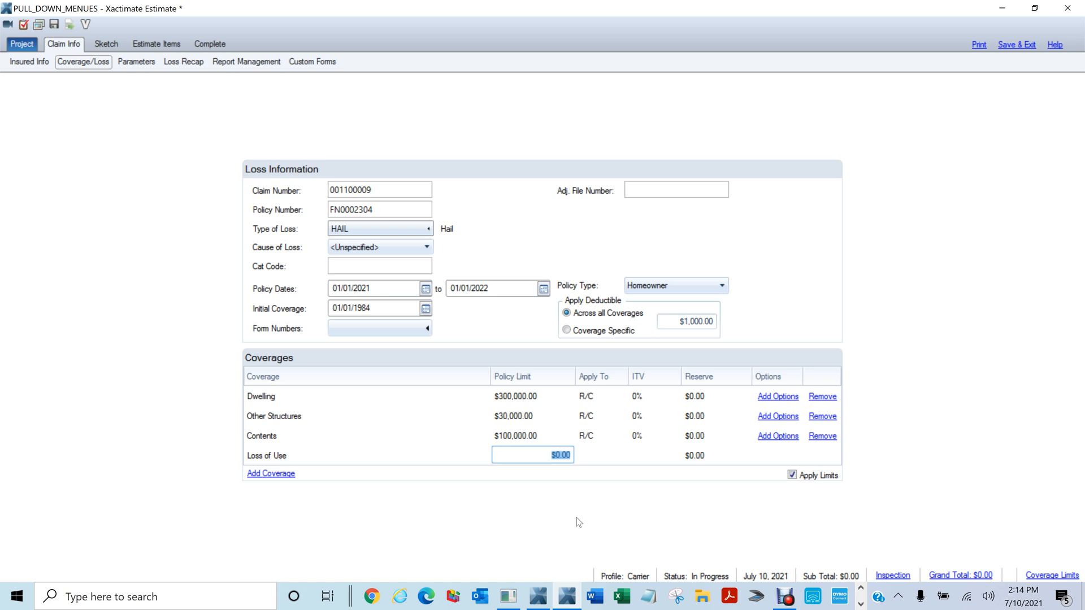
{"action": "type", "text": "80,000"}
{"action": "key", "text": "Return"}
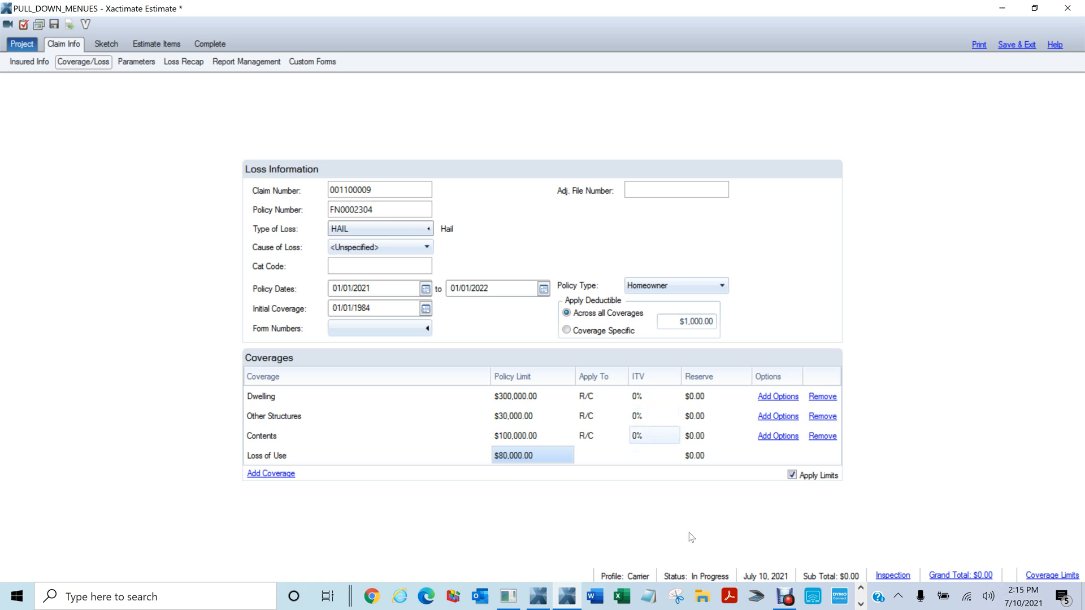
{"action": "right_click", "coordinate": [705, 602]}
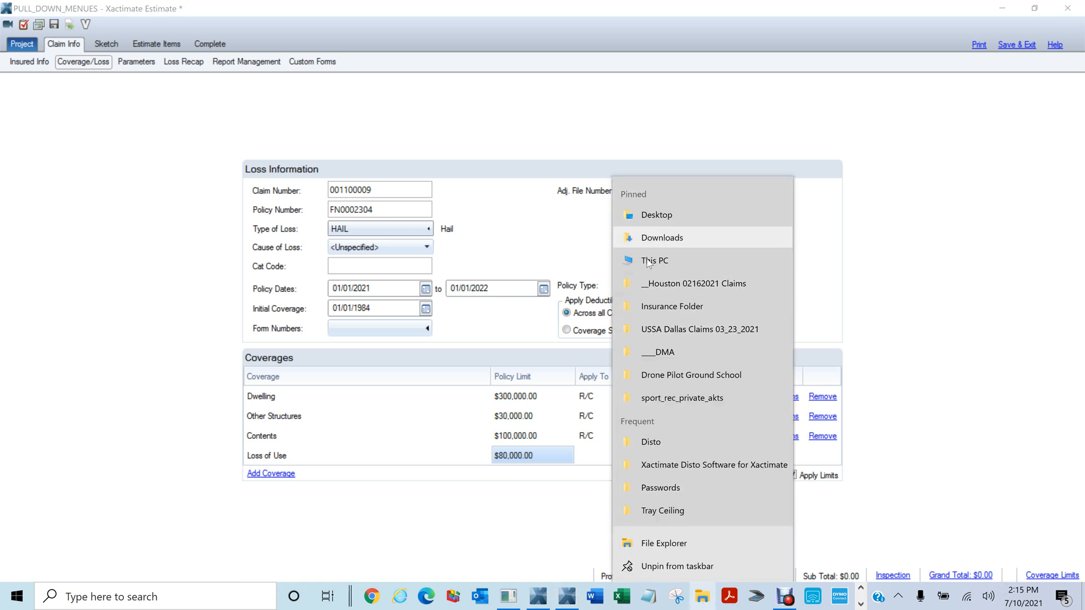
Open the HO1,2,3,4,5,6,8 Home Insurance Policies folder and its first Word .docx document
{"action": "left_click", "coordinate": [657, 314]}
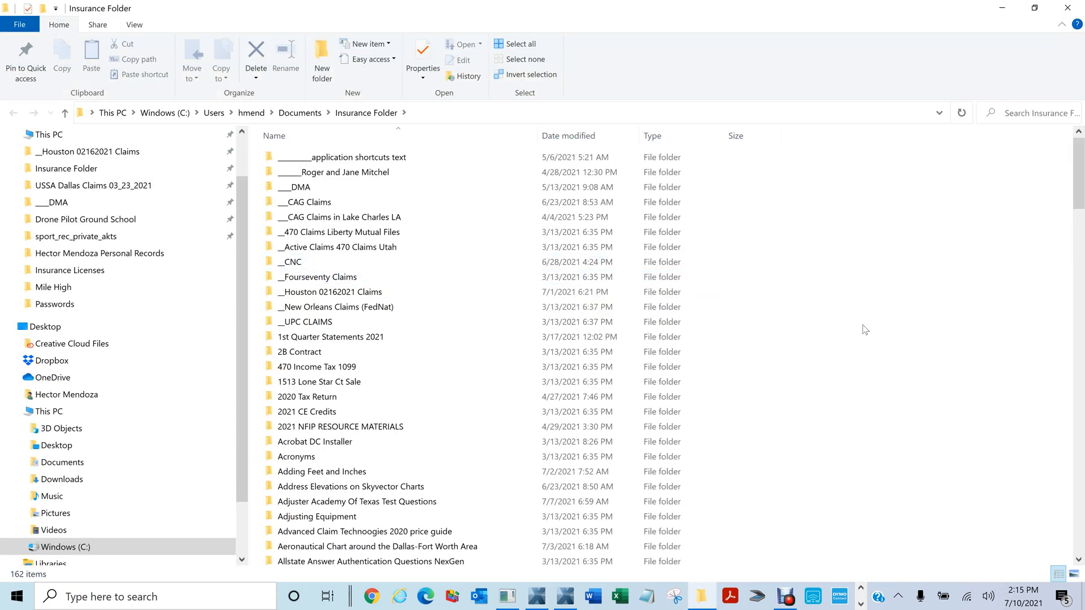
{"action": "type", "text": "ho"}
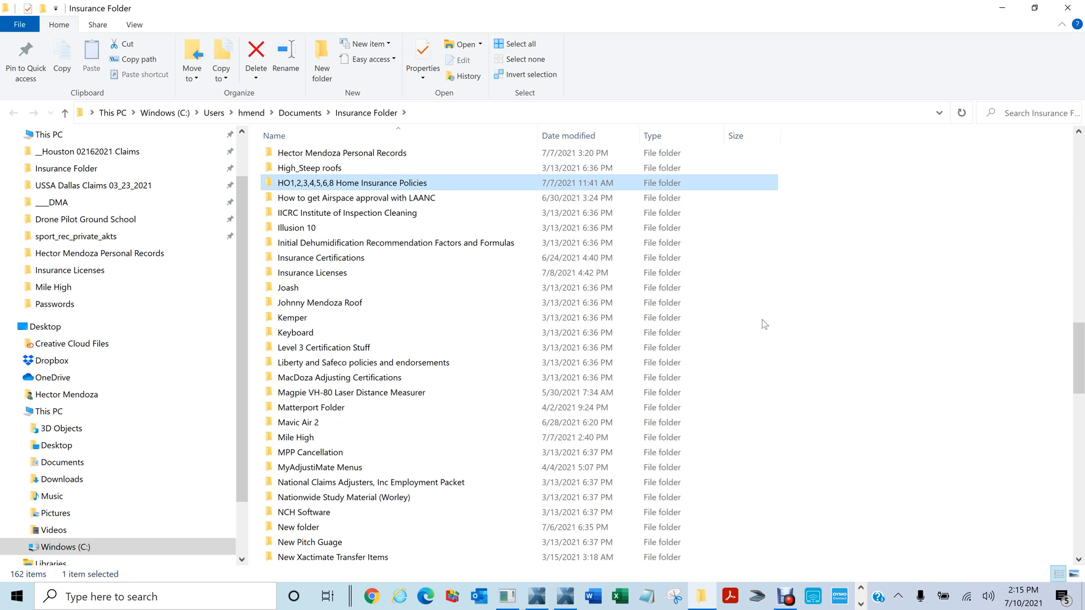
{"action": "double_click", "coordinate": [265, 185]}
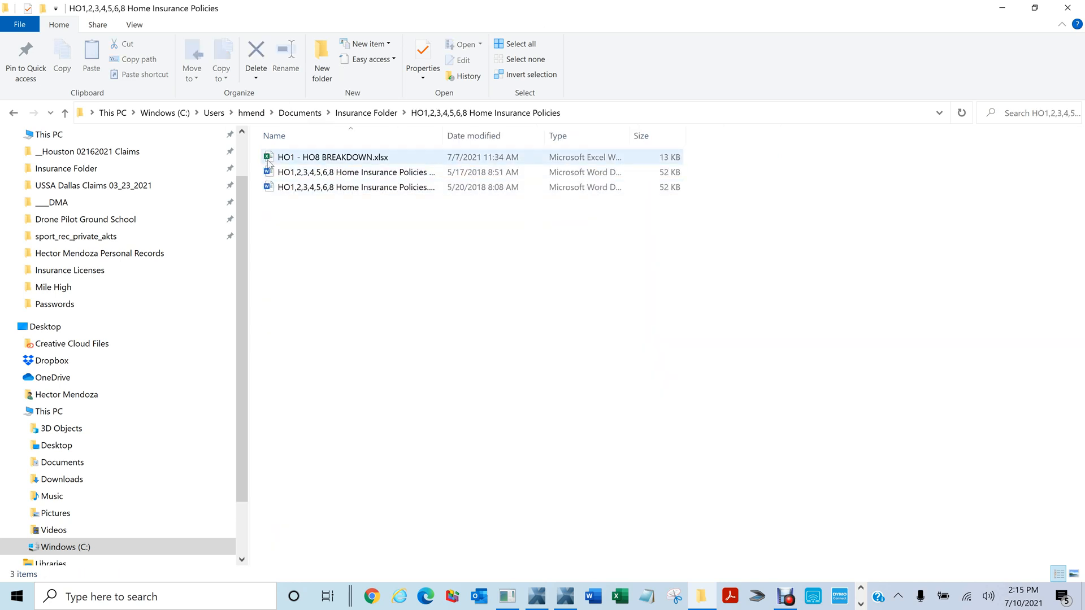
{"action": "left_click", "coordinate": [269, 173]}
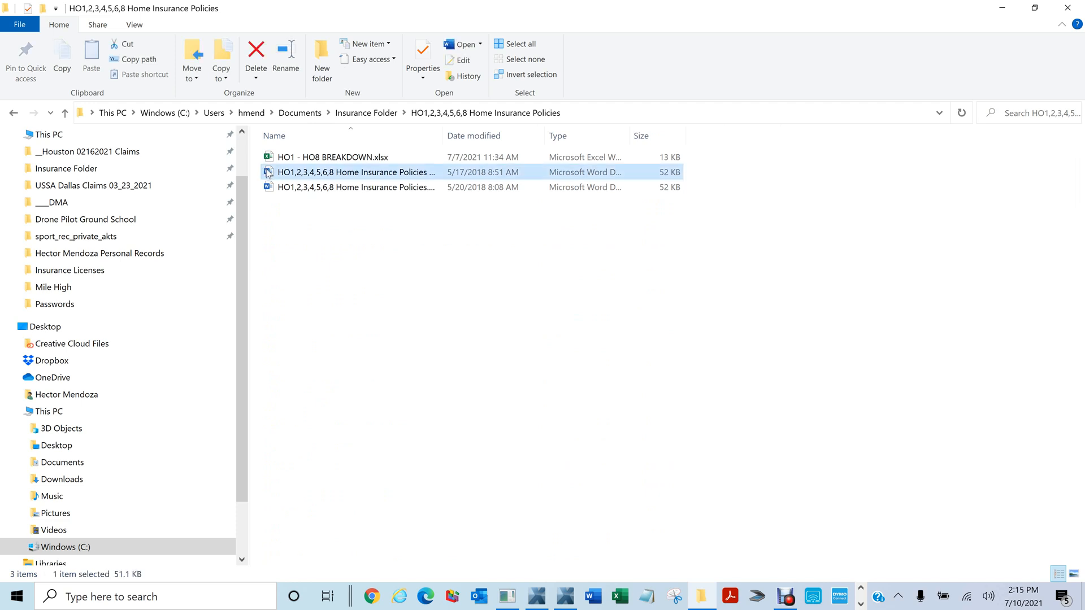
{"action": "double_click", "coordinate": [263, 173]}
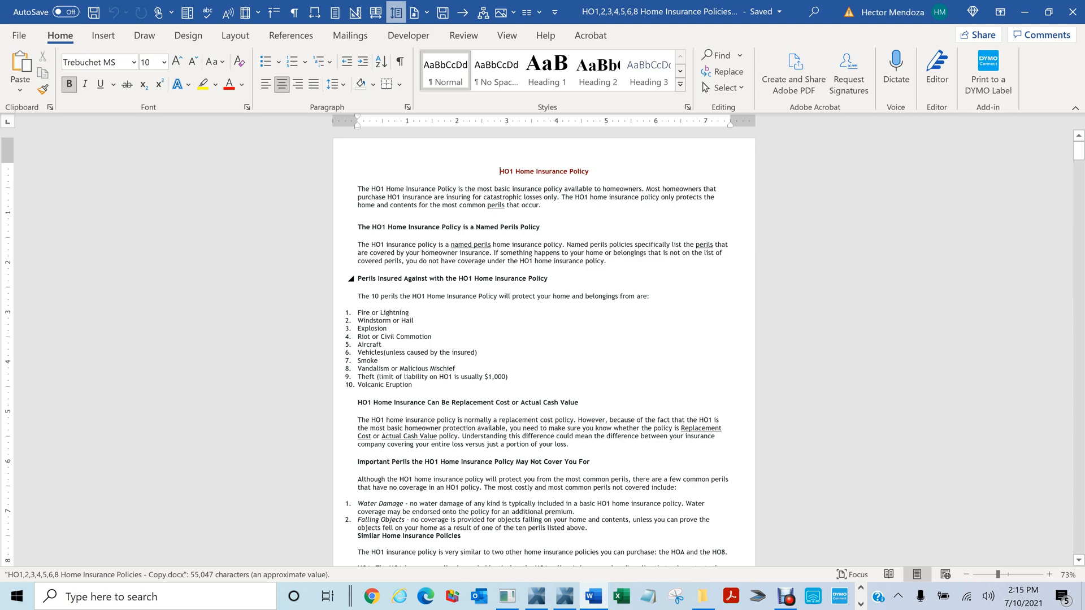
{"action": "scroll", "coordinate": [640, 281], "scroll_direction": "up", "scroll_amount": 5, "text": "ctrl"}
{"action": "scroll", "coordinate": [543, 346], "scroll_direction": "down", "scroll_amount": 15}
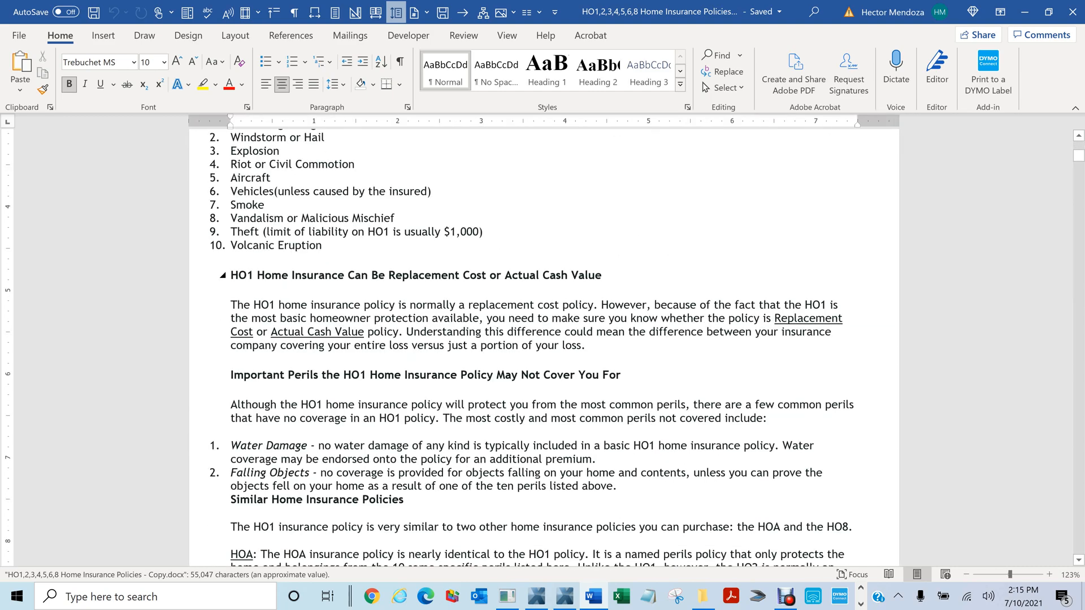
{"action": "scroll", "coordinate": [543, 347], "scroll_direction": "down", "scroll_amount": 15}
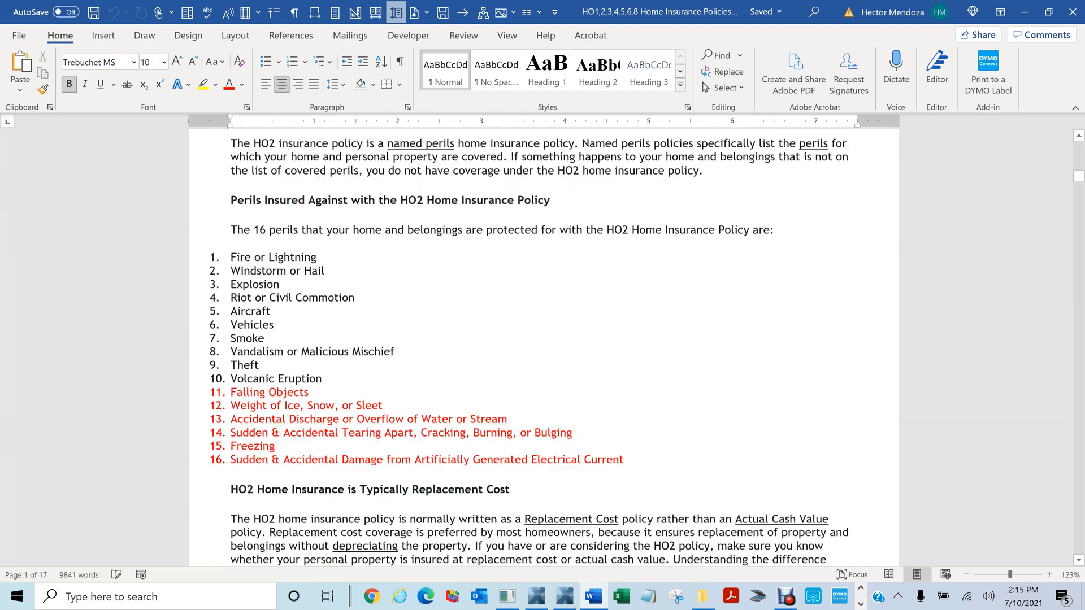
{"action": "scroll", "coordinate": [543, 348], "scroll_direction": "down", "scroll_amount": 15}
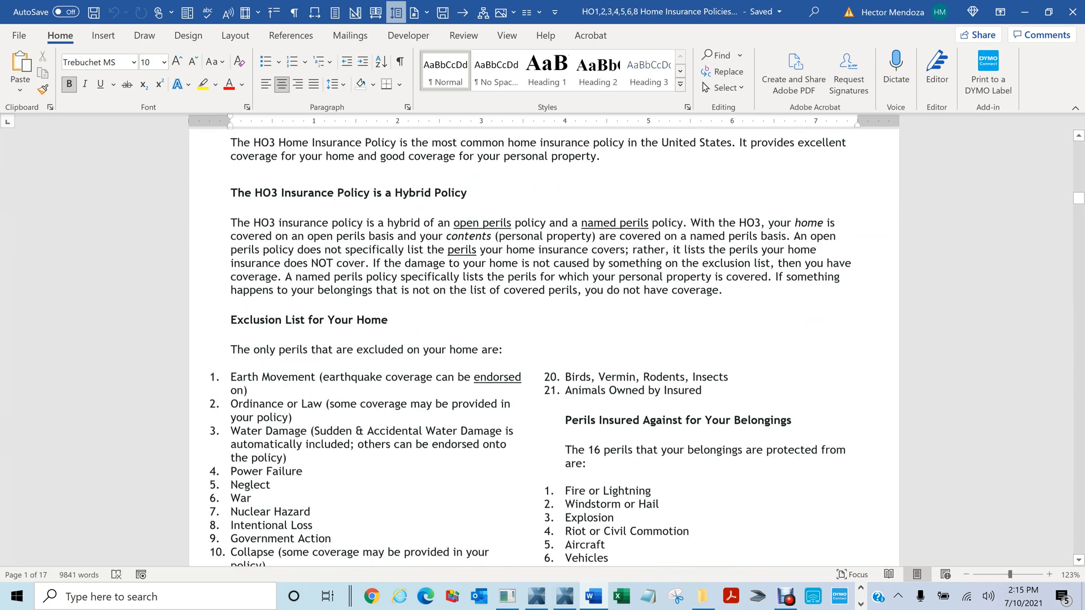
{"action": "scroll", "coordinate": [543, 347], "scroll_direction": "down", "scroll_amount": 7}
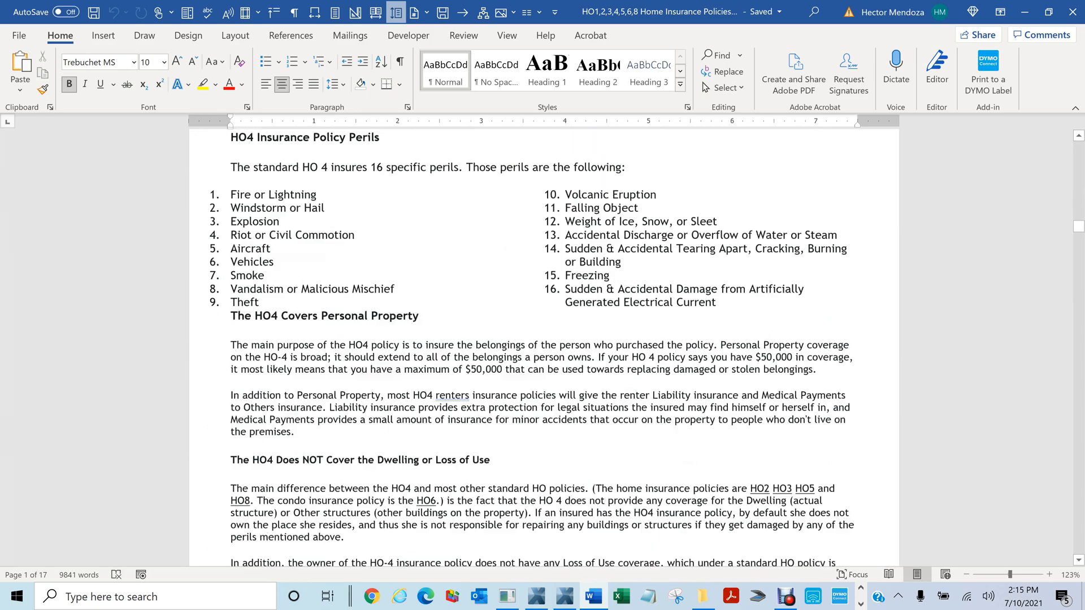
{"action": "left_click", "coordinate": [1072, 12]}
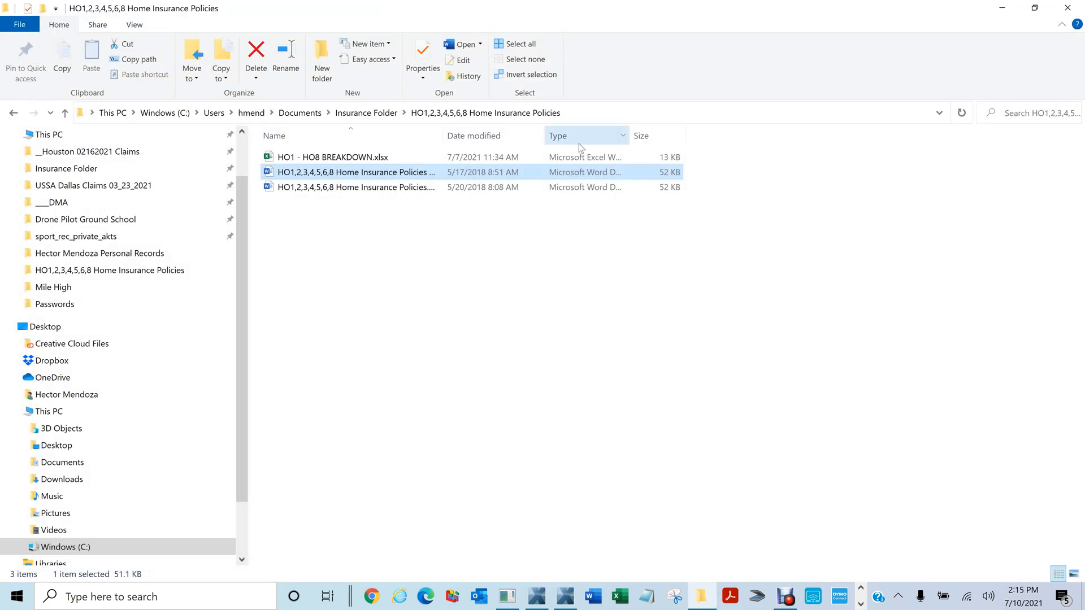
{"action": "left_click", "coordinate": [267, 159]}
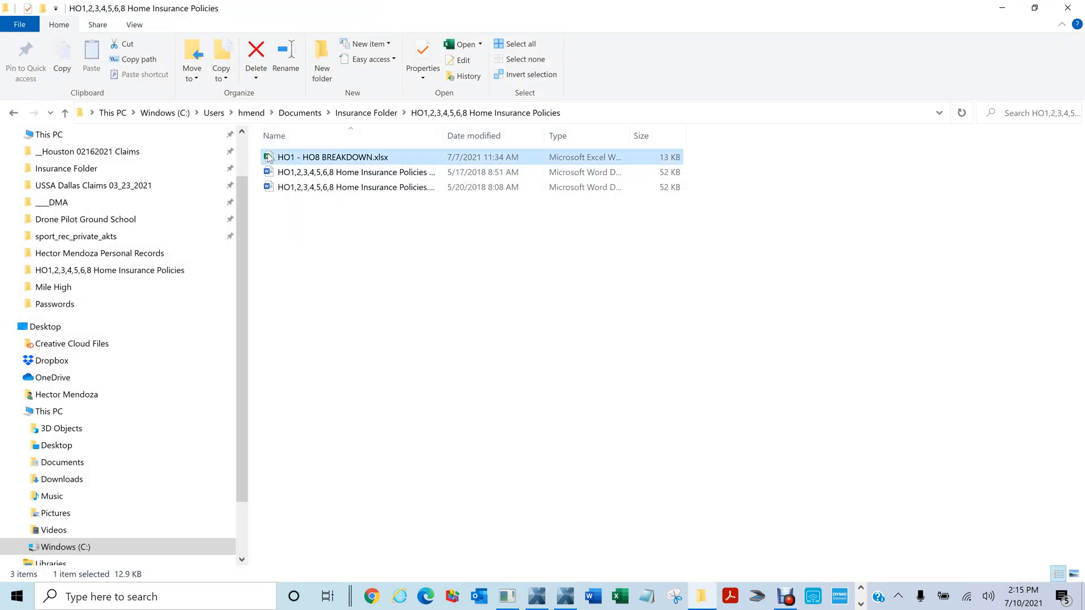
Open HO1 - HO8 BREAKDOWN.xlsx and scroll through its perils table down to the exclusions
{"action": "double_click", "coordinate": [269, 158]}
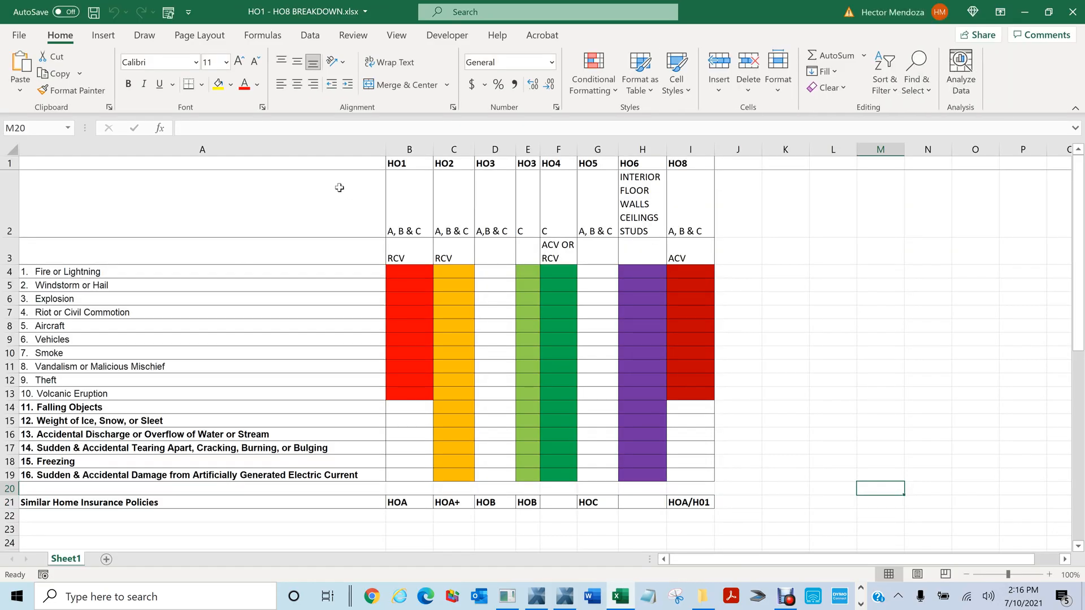
{"action": "left_click", "coordinate": [408, 149]}
{"action": "left_click_drag", "start_coordinate": [426, 157], "coordinate": [449, 157]}
{"action": "left_click", "coordinate": [495, 149]}
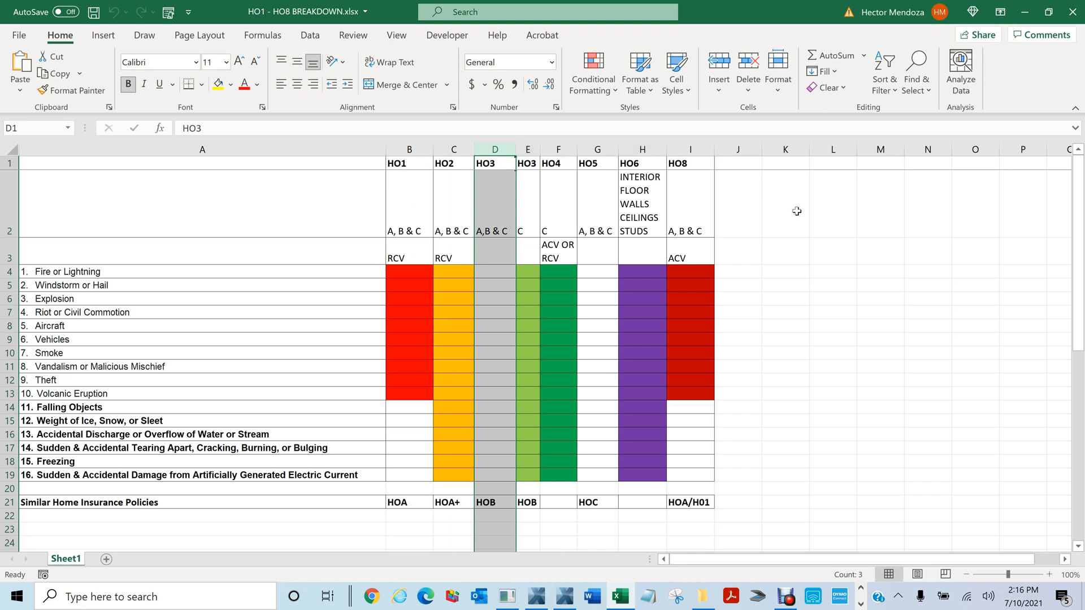
{"action": "scroll", "coordinate": [278, 281], "scroll_direction": "down", "scroll_amount": 2}
{"action": "scroll", "coordinate": [274, 294], "scroll_direction": "down", "scroll_amount": 6}
{"action": "scroll", "coordinate": [201, 269], "scroll_direction": "up", "scroll_amount": 6}
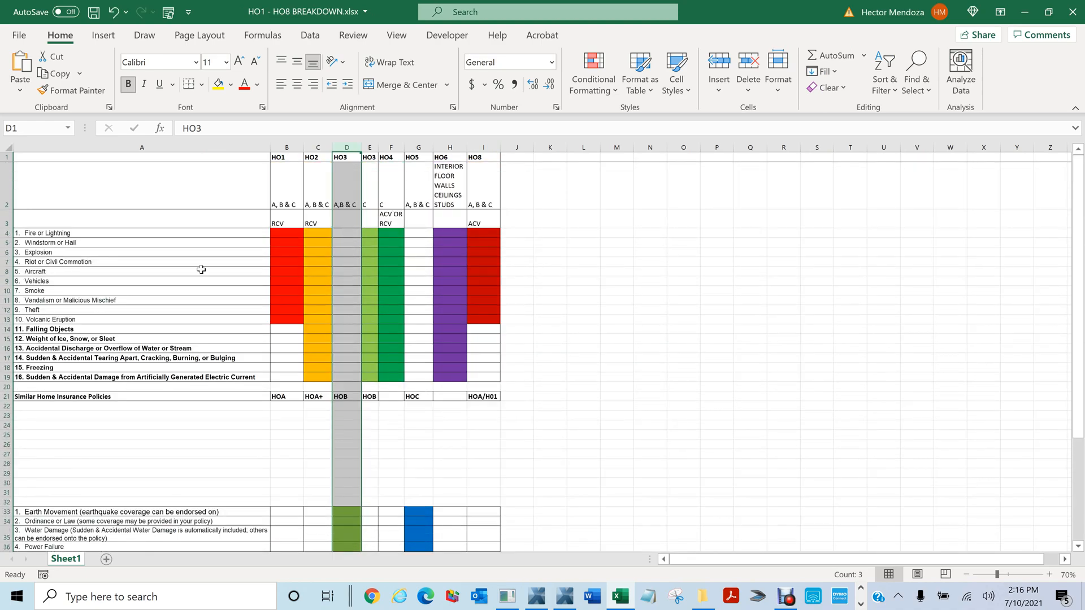
{"action": "scroll", "coordinate": [126, 254], "scroll_direction": "up", "scroll_amount": 3}
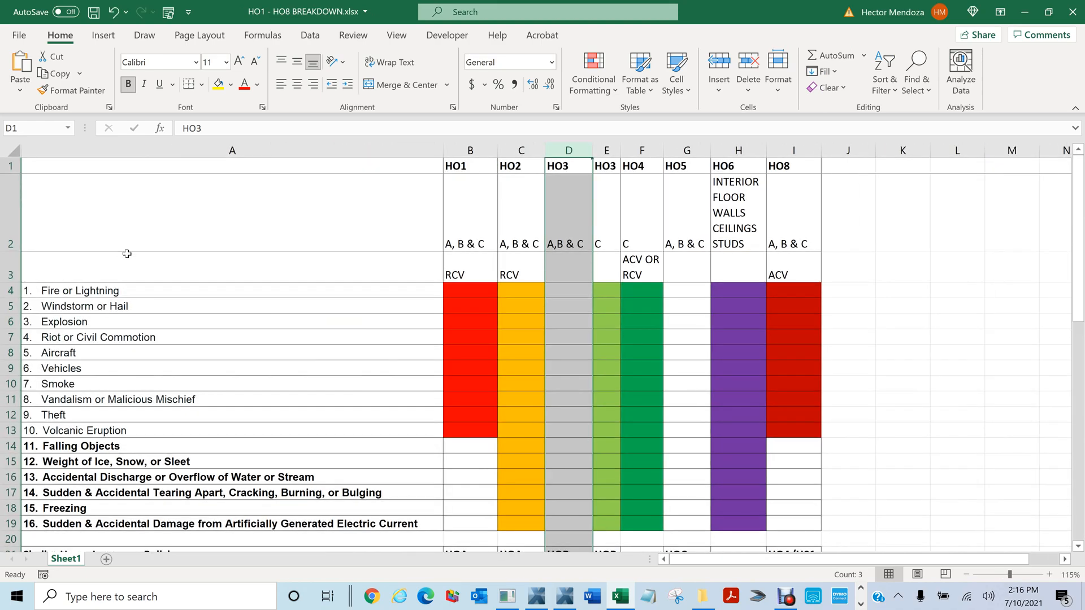
{"action": "scroll", "coordinate": [126, 254], "scroll_direction": "down", "scroll_amount": 10}
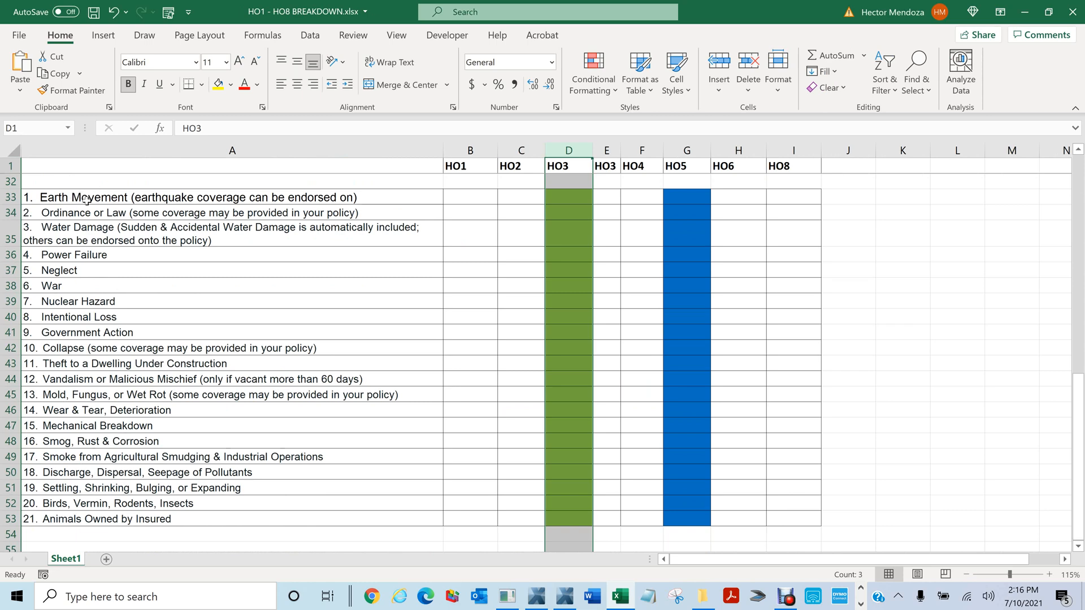
{"action": "scroll", "coordinate": [120, 430], "scroll_direction": "down", "scroll_amount": 3}
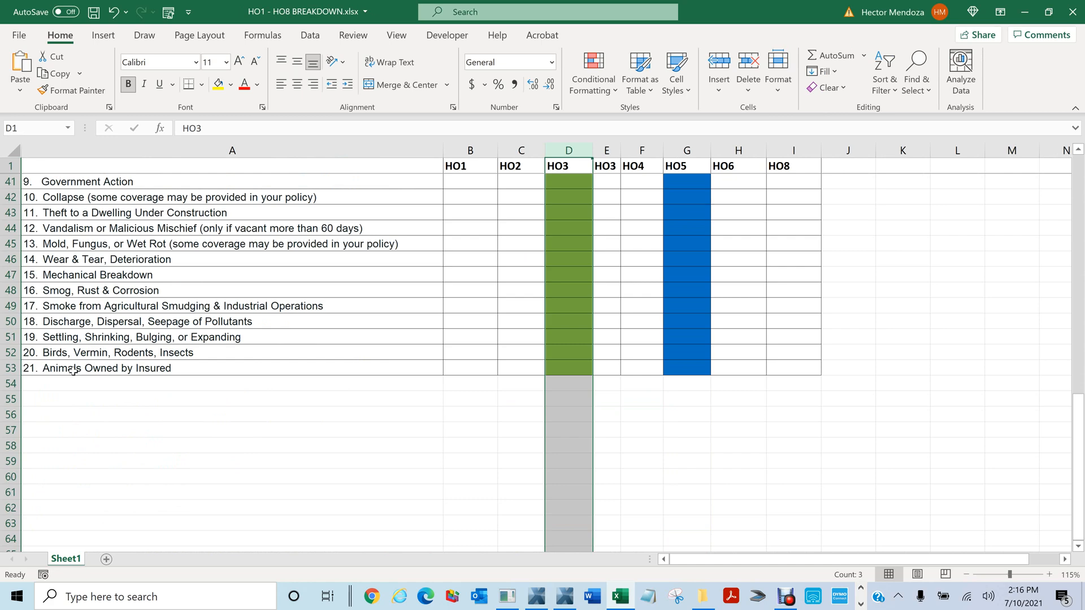
{"action": "scroll", "coordinate": [73, 371], "scroll_direction": "up", "scroll_amount": 5}
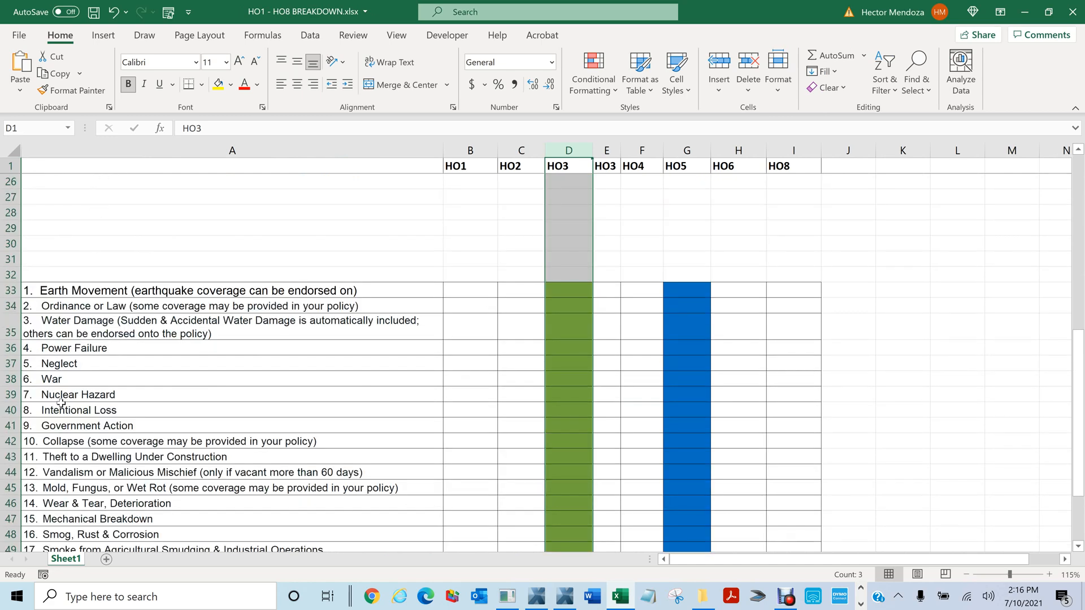
{"action": "scroll", "coordinate": [94, 293], "scroll_direction": "down", "scroll_amount": 3}
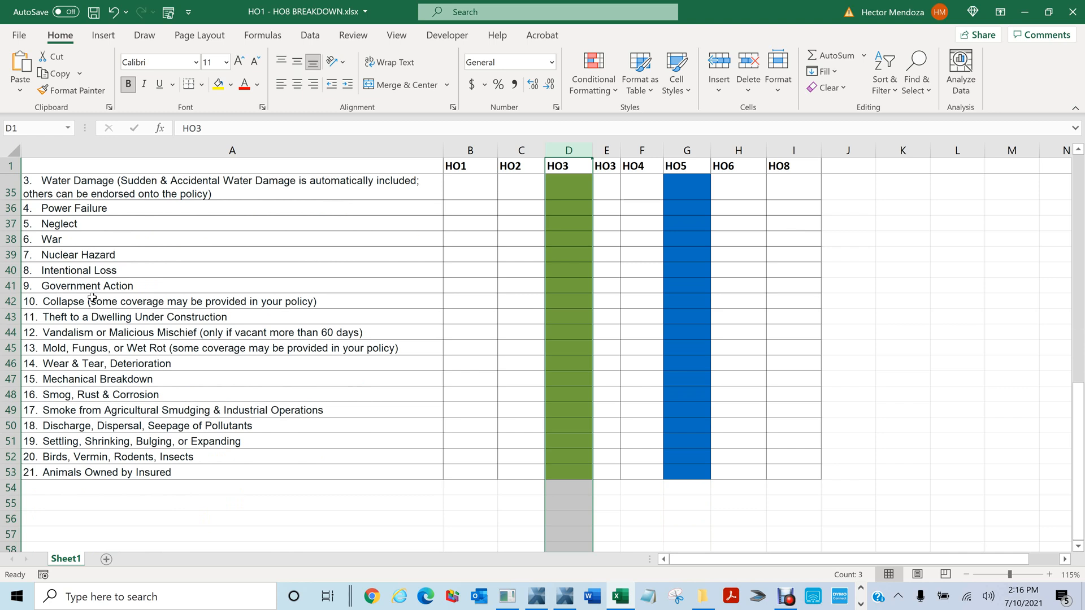
Select exclusion rows 35–53, Water Damage through Animals Owned by Insured, then close the workbook
{"action": "left_click", "coordinate": [56, 184]}
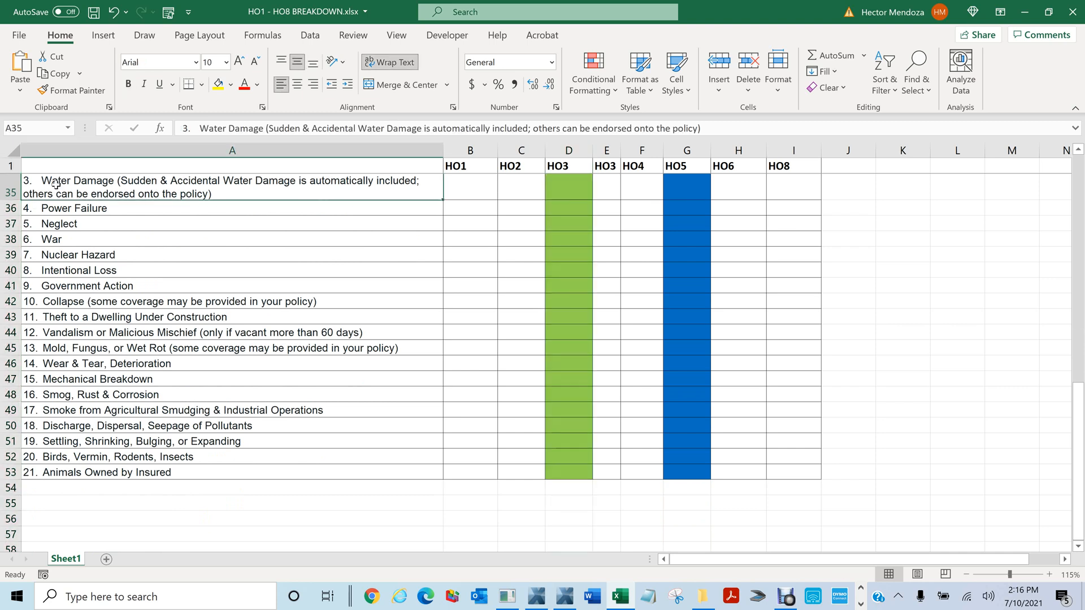
{"action": "left_click", "coordinate": [11, 186]}
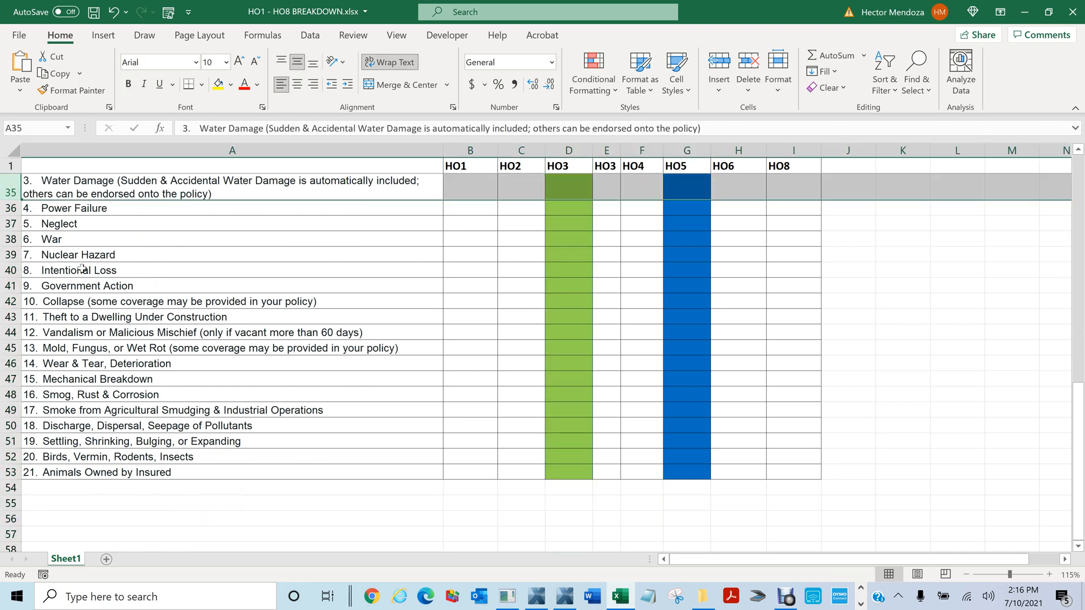
{"action": "left_click", "coordinate": [11, 473], "text": "shift"}
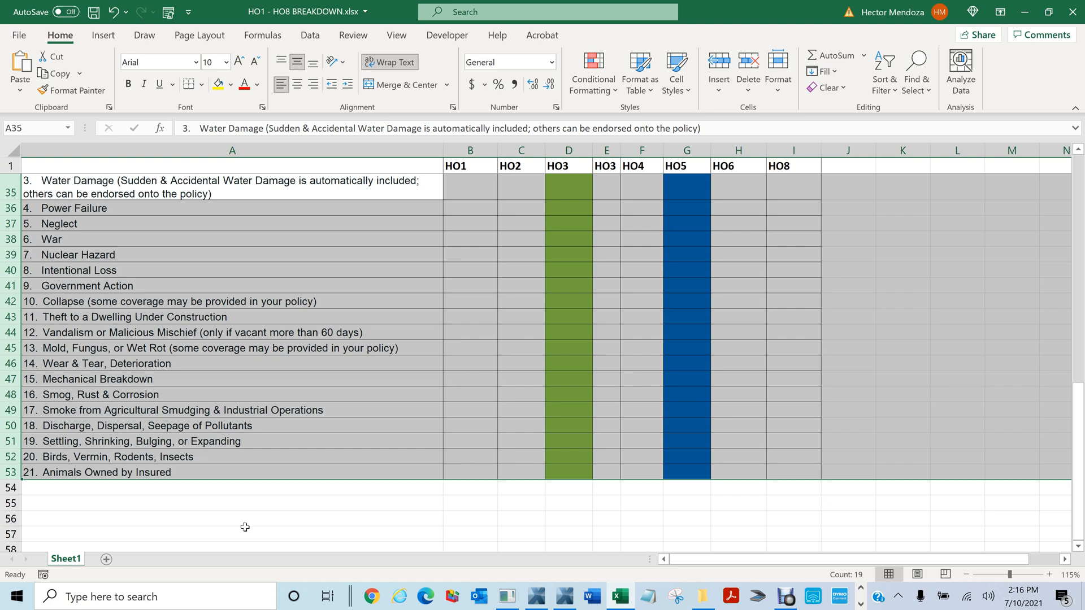
{"action": "left_click", "coordinate": [11, 187]}
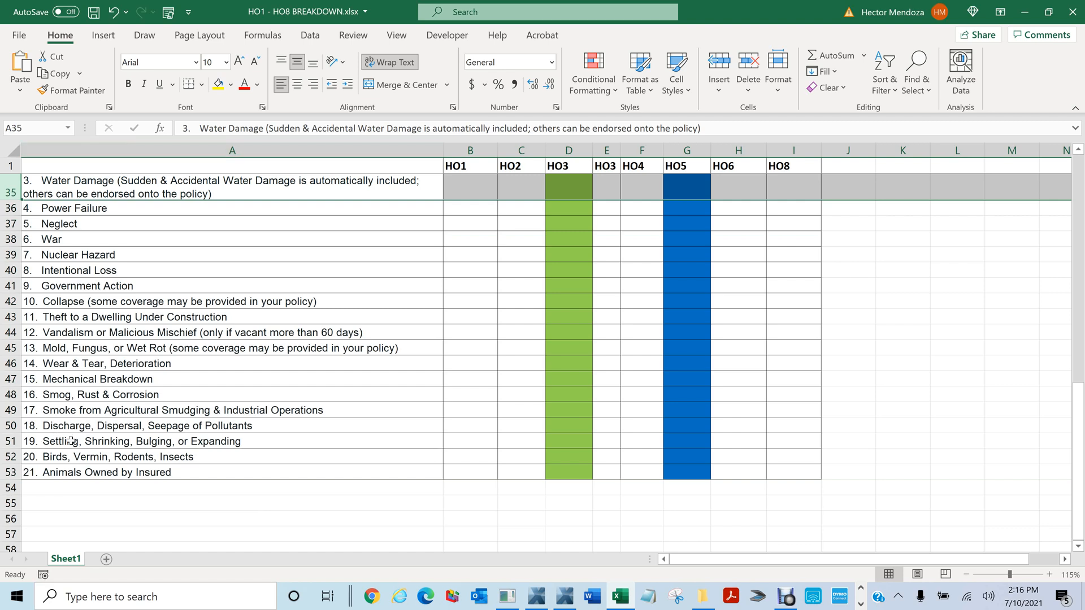
{"action": "left_click", "coordinate": [6, 473]}
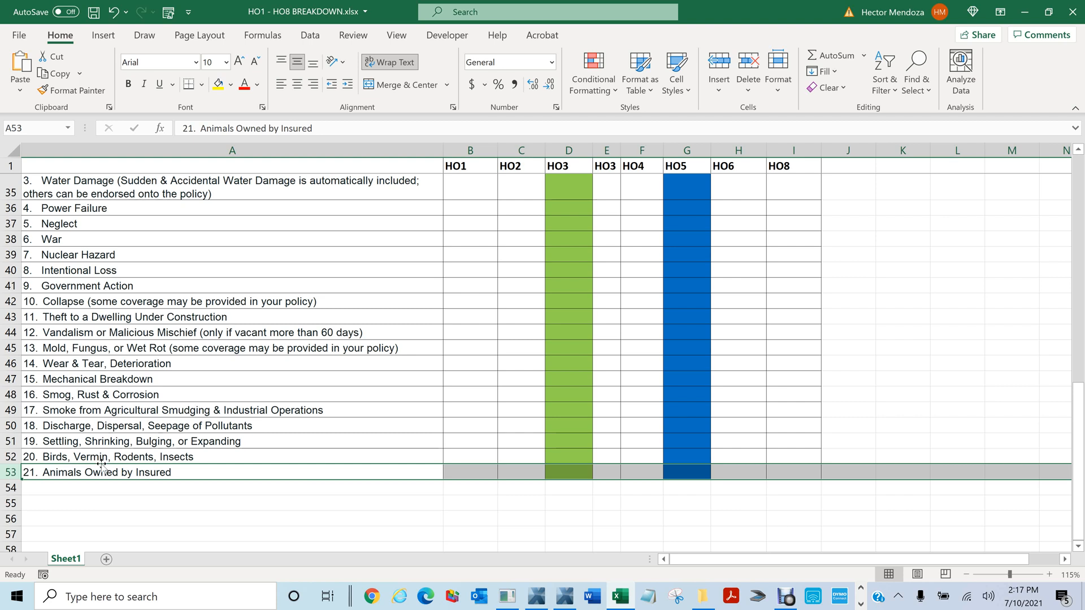
{"action": "left_click", "coordinate": [11, 456]}
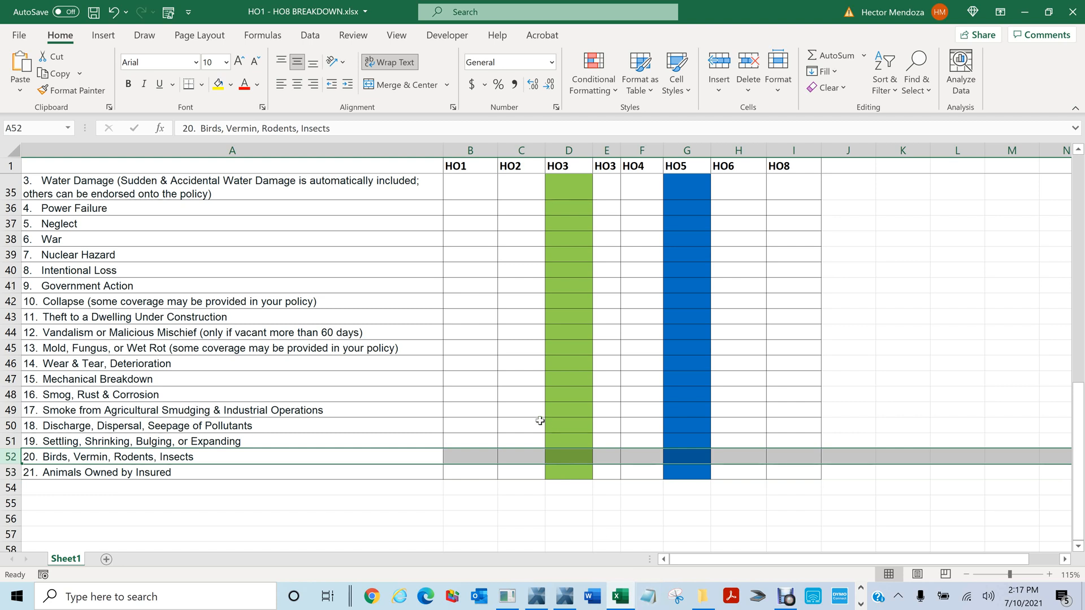
{"action": "left_click", "coordinate": [1072, 13]}
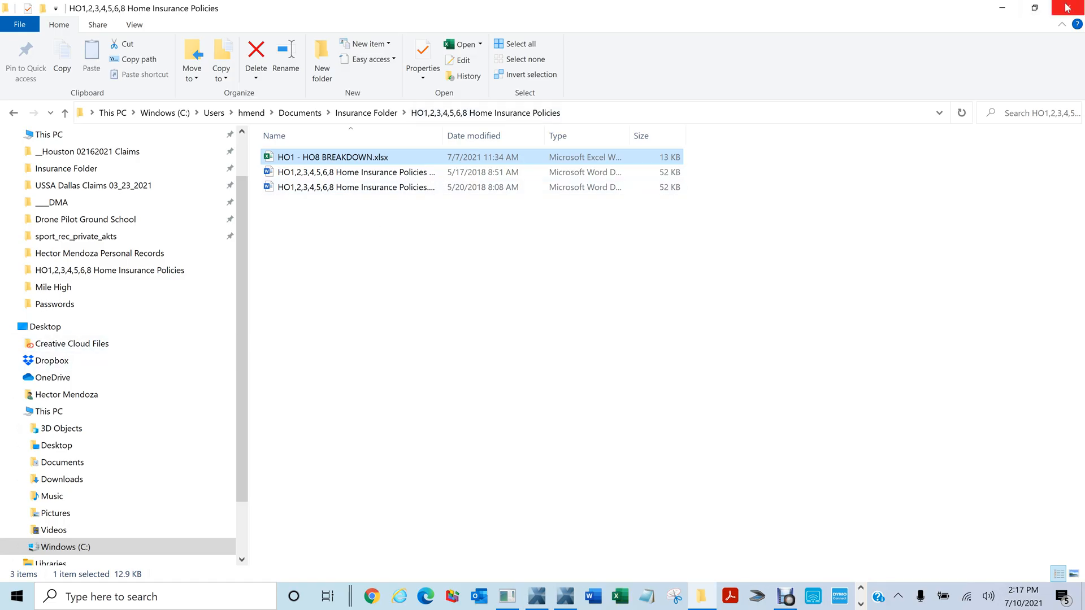
Show the estimate's Parameters page and review the 8.25% tax jurisdictions, leaving price list TXDF8X_JUL21 unchanged
{"action": "left_click", "coordinate": [1054, 11]}
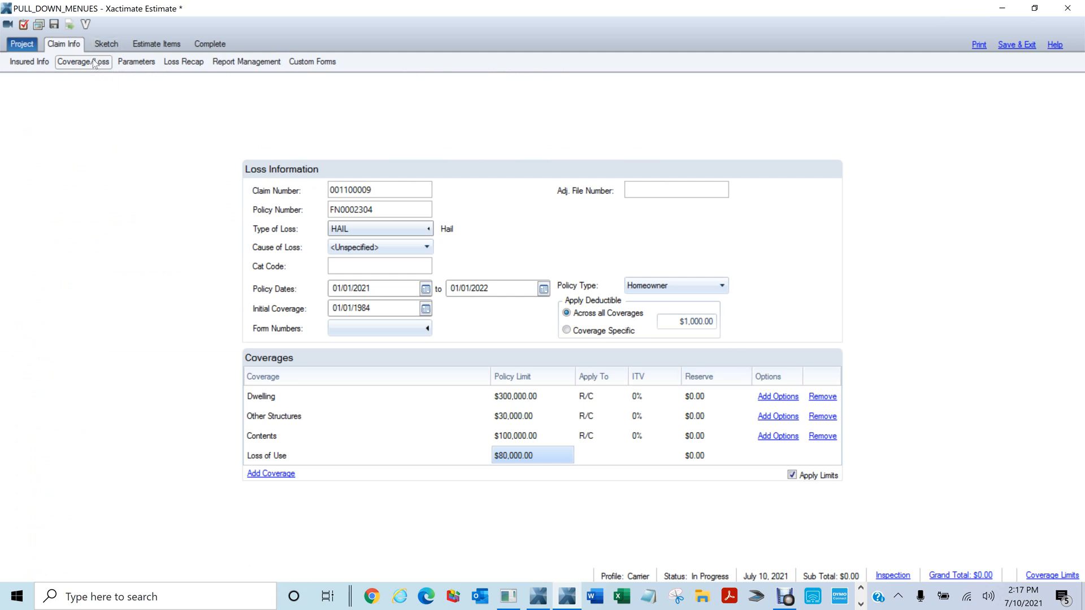
{"action": "left_click", "coordinate": [136, 62]}
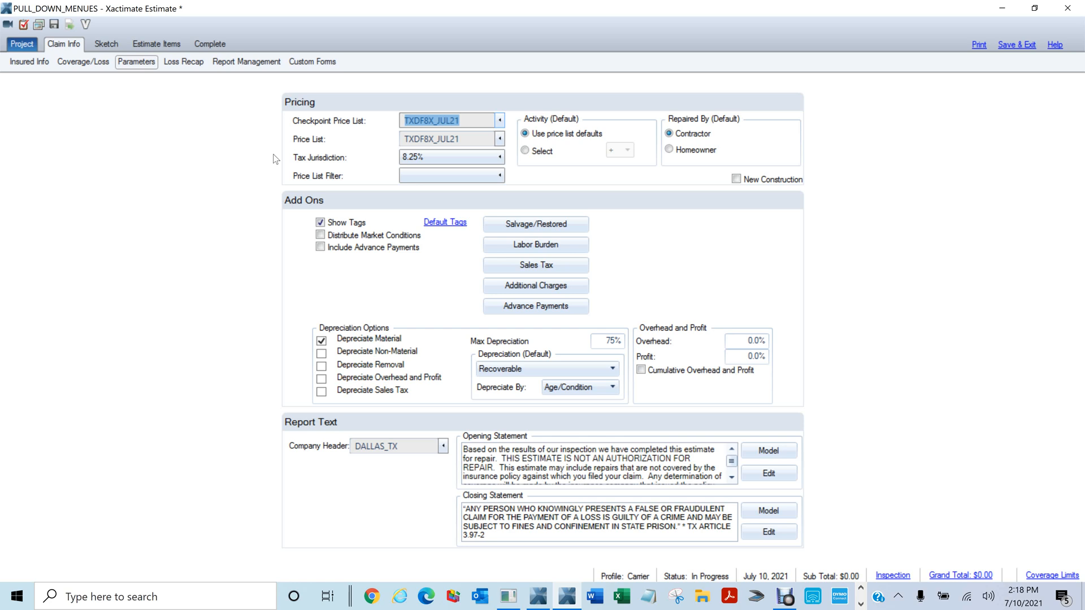
{"action": "left_click", "coordinate": [442, 156]}
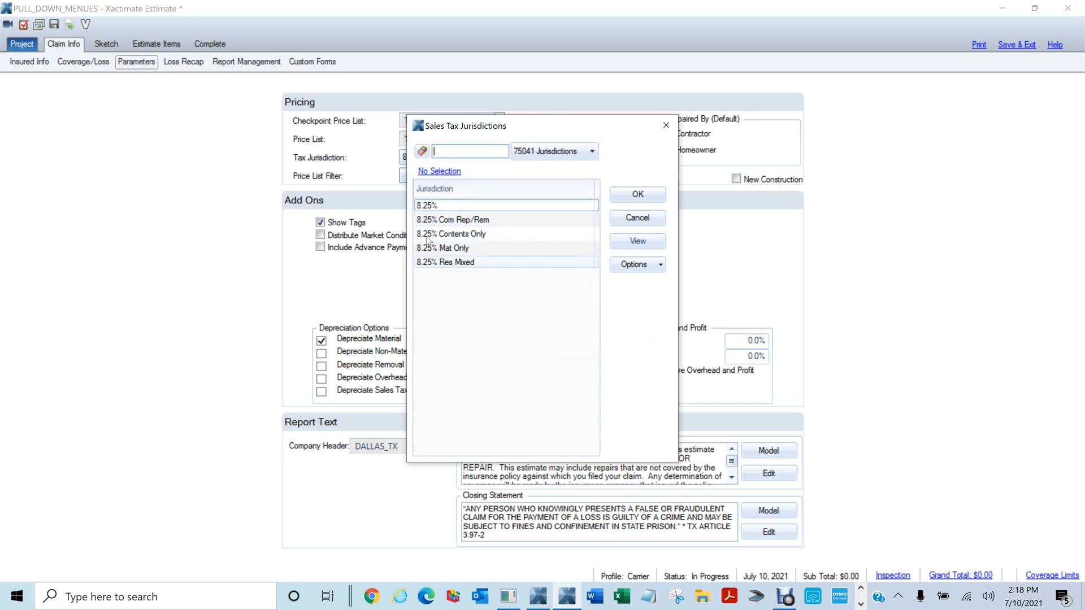
{"action": "left_click", "coordinate": [670, 128]}
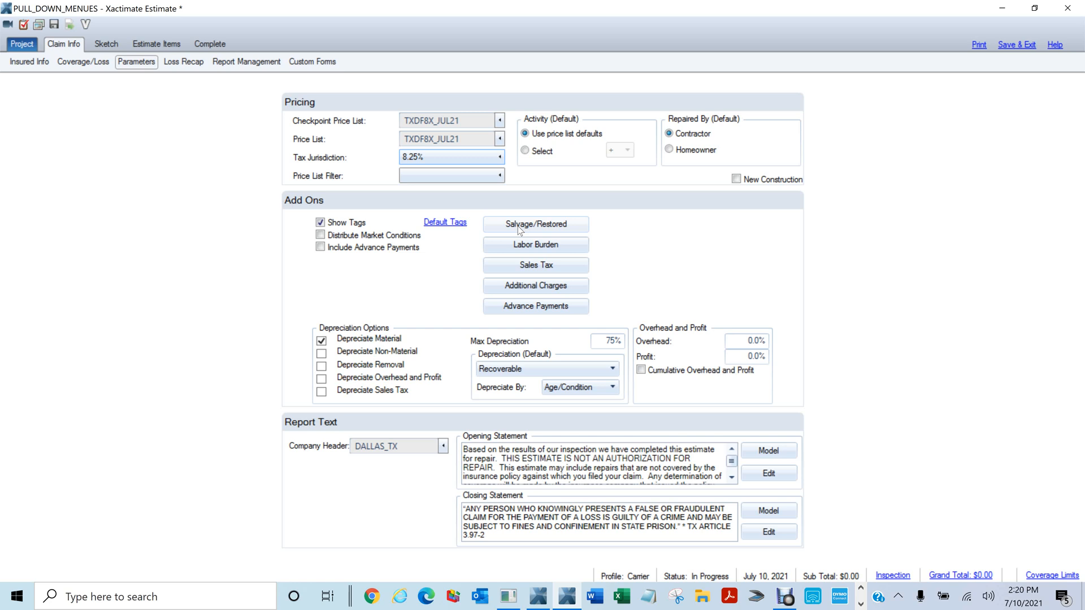
Check the salvage retention and labor burden settings, dismissing both without changes
{"action": "left_click", "coordinate": [517, 226]}
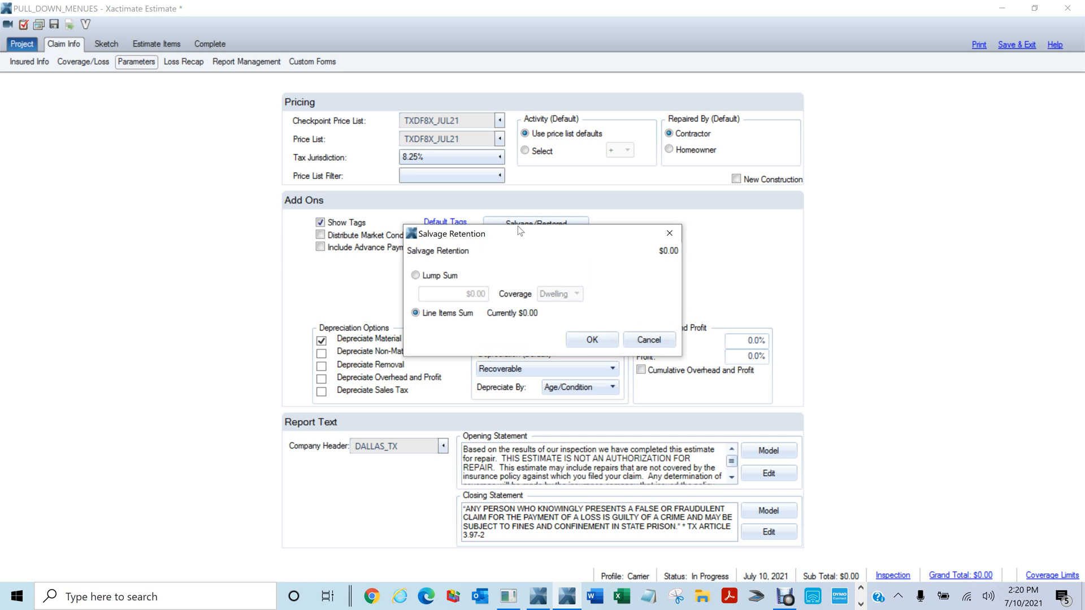
{"action": "left_click", "coordinate": [652, 345]}
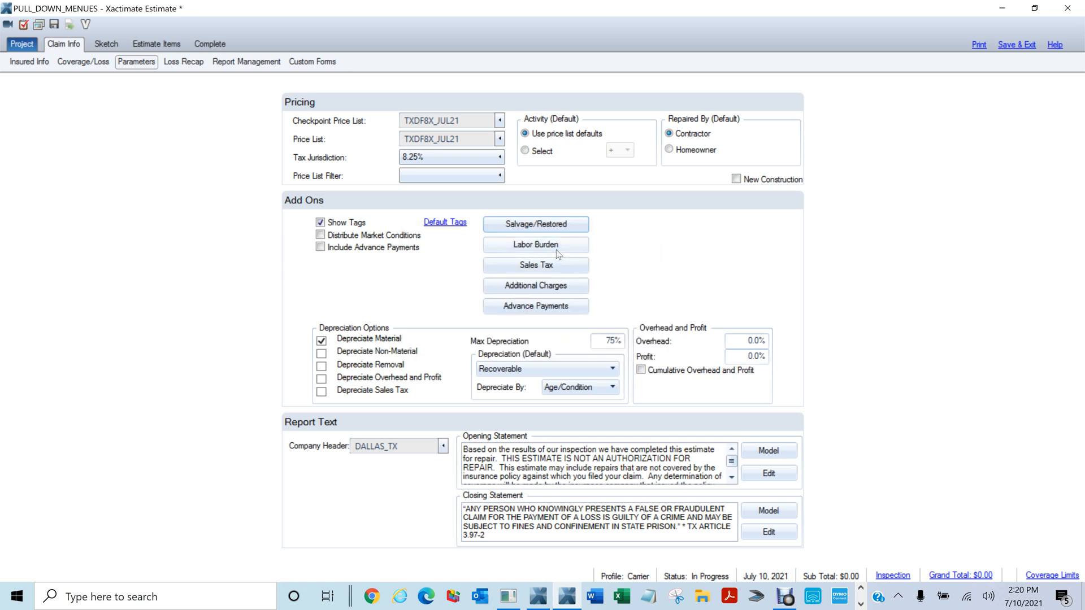
{"action": "left_click", "coordinate": [556, 249]}
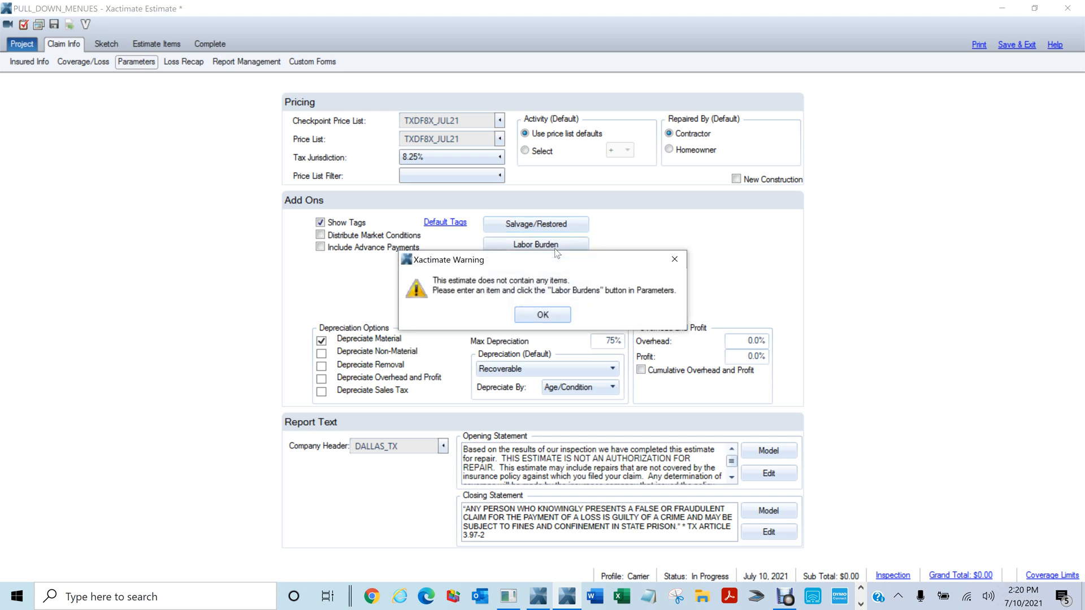
{"action": "left_click", "coordinate": [558, 317]}
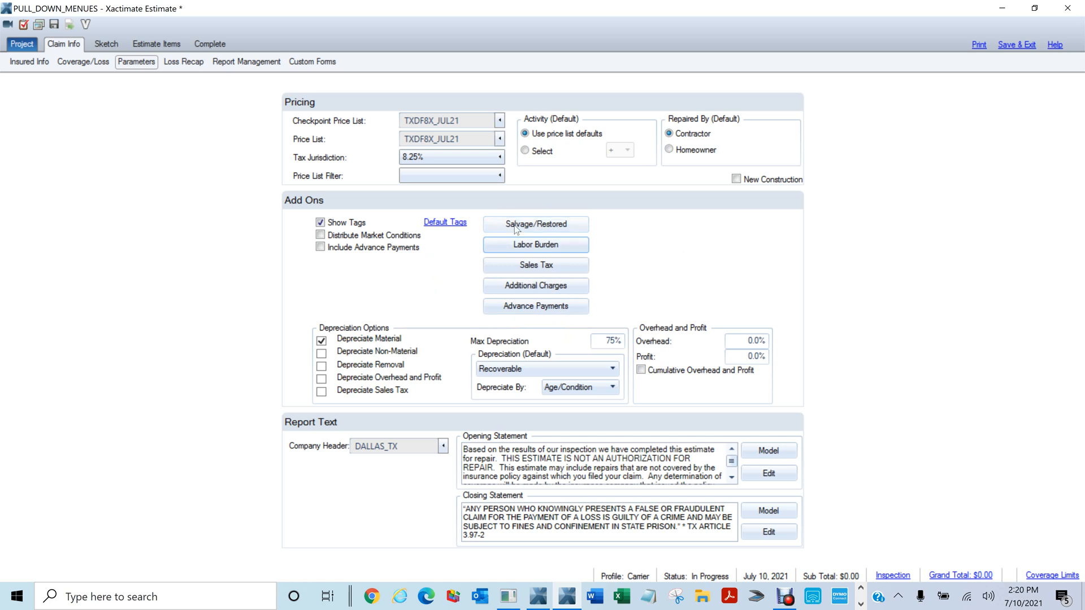
Set Material Sales Tax's tax type to Neither and close the Estimate Sales Tax dialog
{"action": "left_click", "coordinate": [538, 270]}
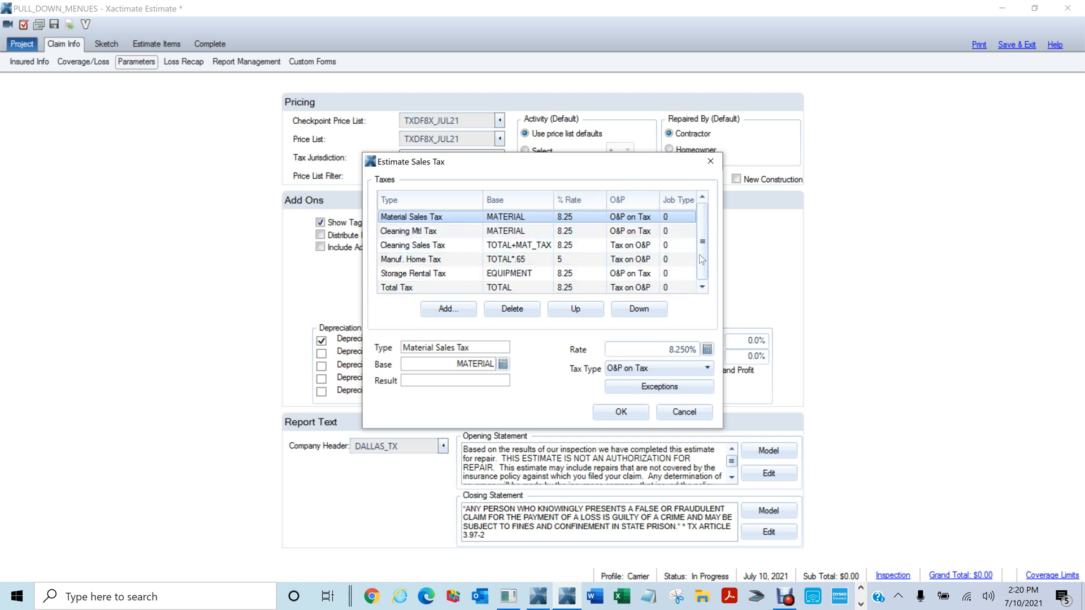
{"action": "left_click_drag", "start_coordinate": [703, 254], "coordinate": [703, 261]}
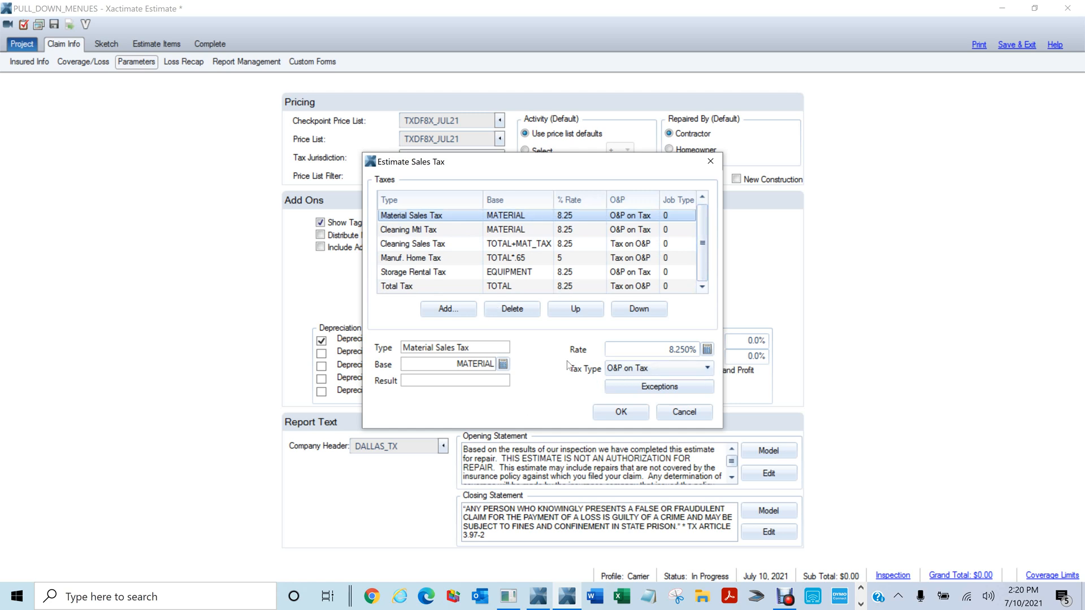
{"action": "left_click", "coordinate": [700, 369]}
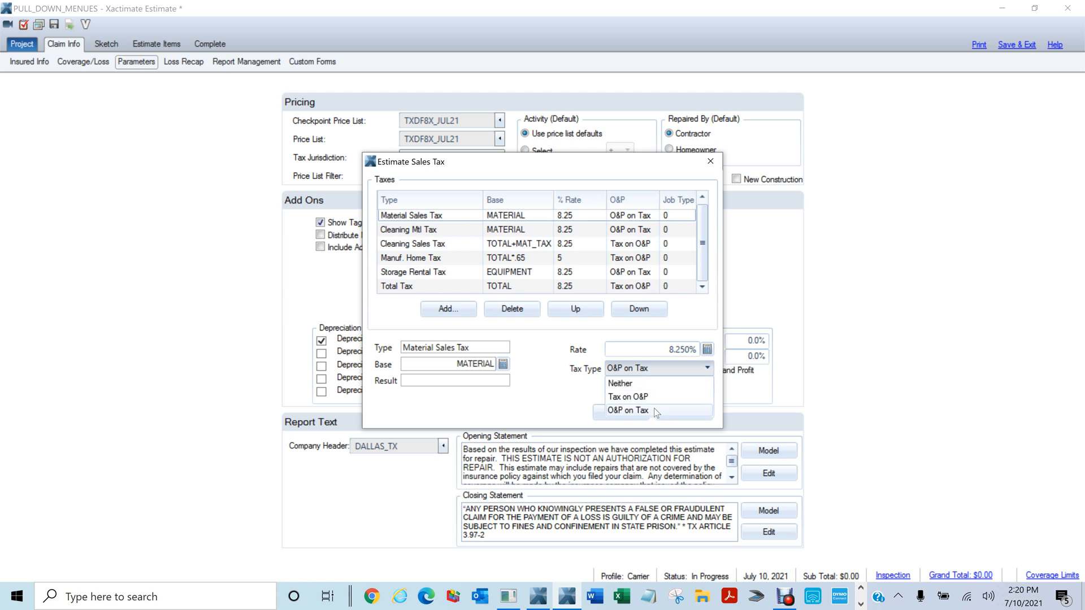
{"action": "left_click", "coordinate": [649, 385]}
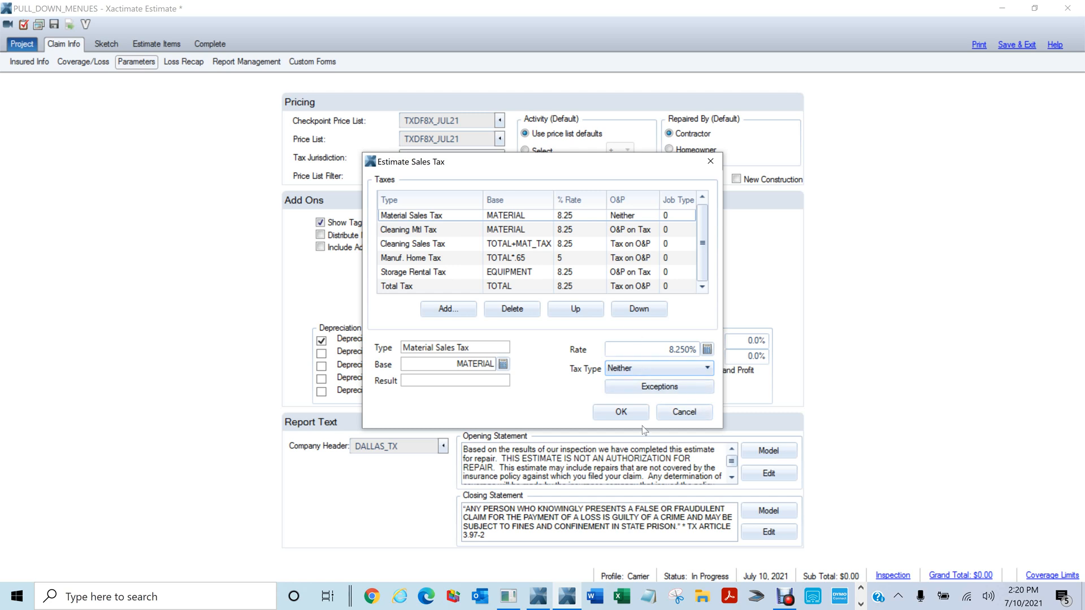
{"action": "left_click", "coordinate": [657, 371]}
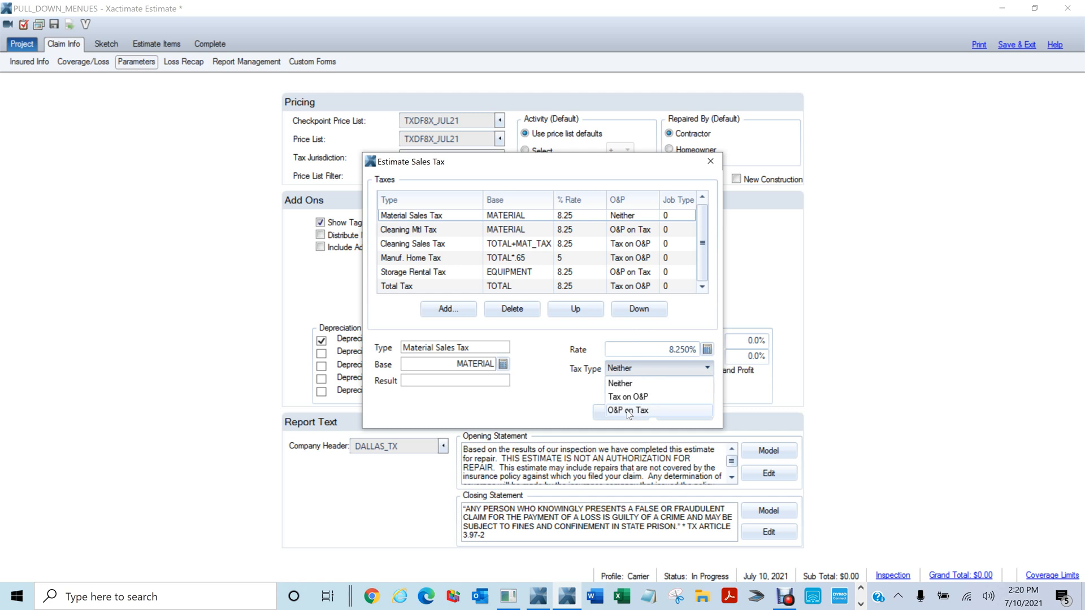
{"action": "left_click", "coordinate": [561, 409]}
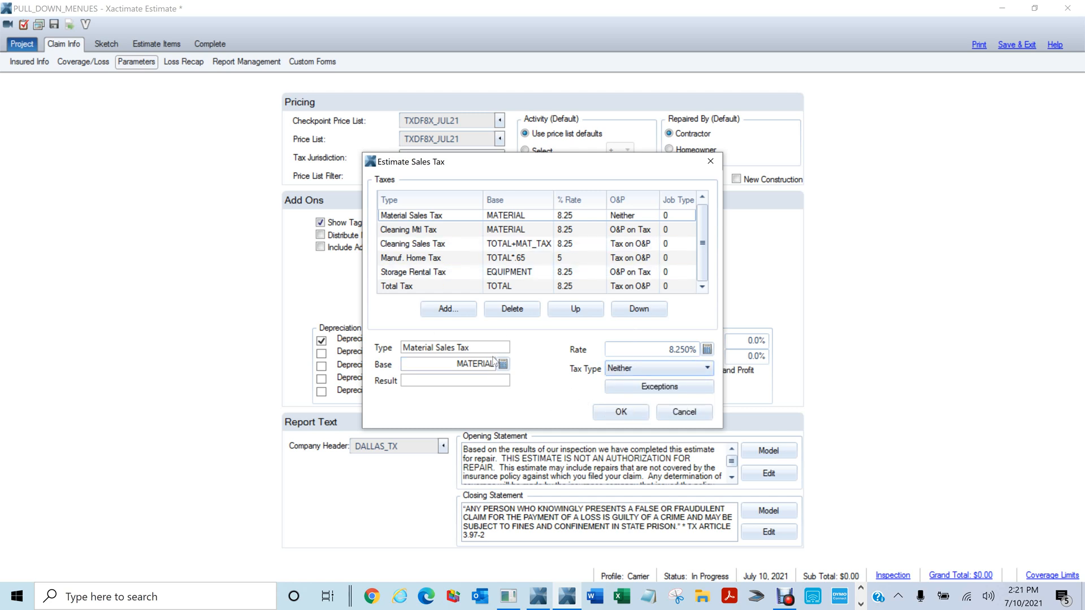
{"action": "left_click", "coordinate": [683, 413]}
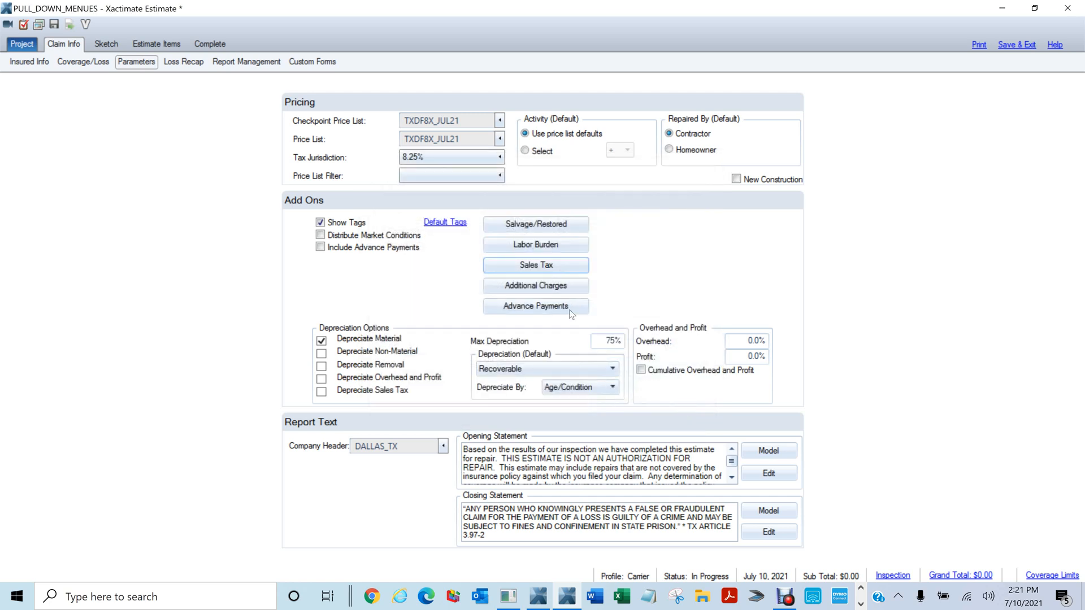
{"action": "left_click", "coordinate": [552, 292]}
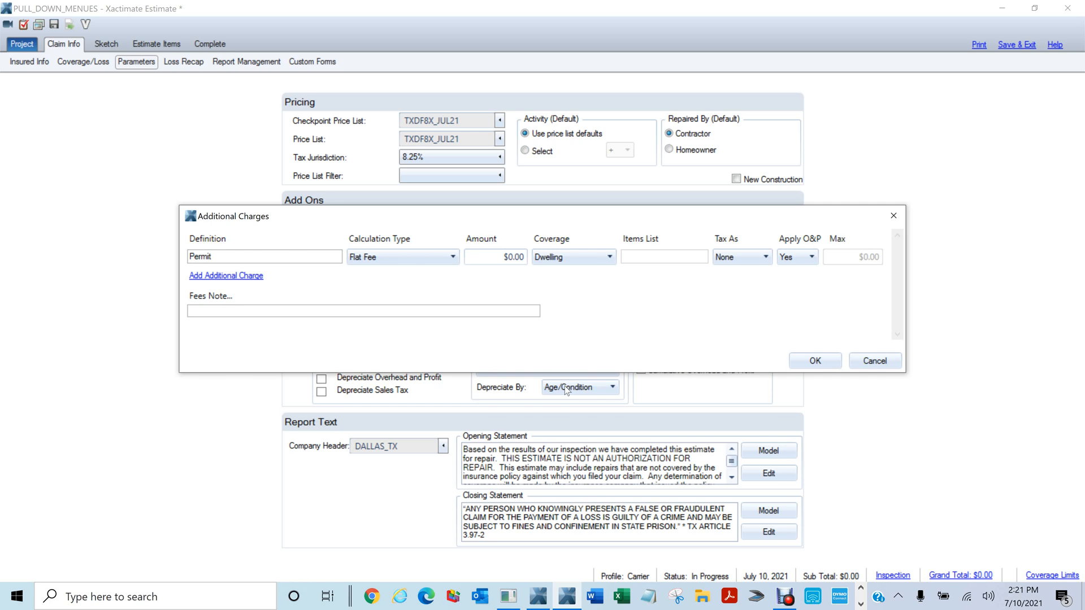
{"action": "left_click", "coordinate": [409, 259]}
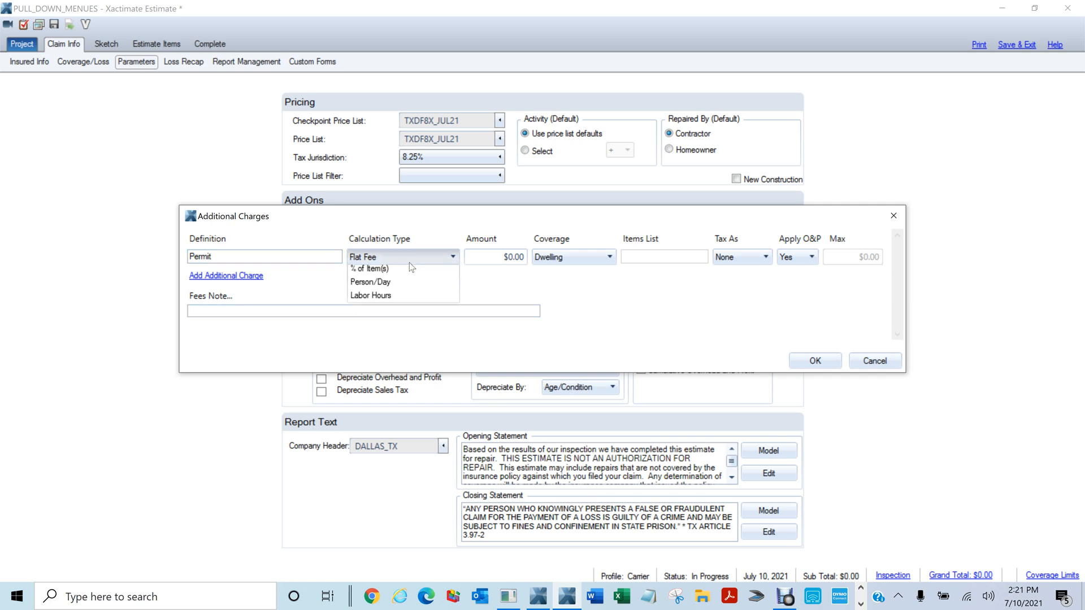
{"action": "left_click", "coordinate": [275, 289]}
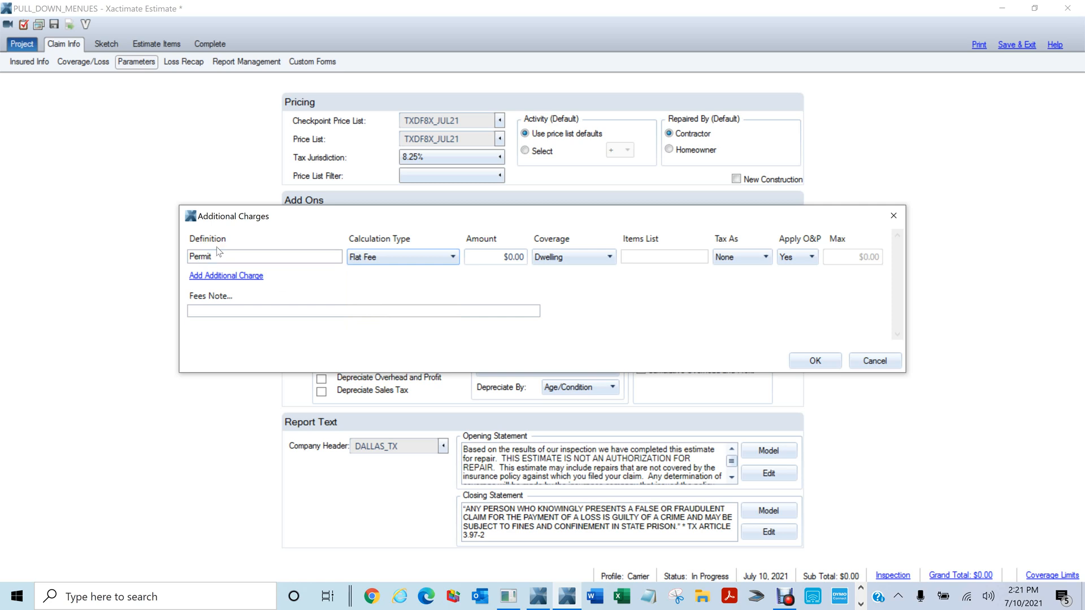
{"action": "left_click_drag", "start_coordinate": [218, 257], "coordinate": [159, 249]}
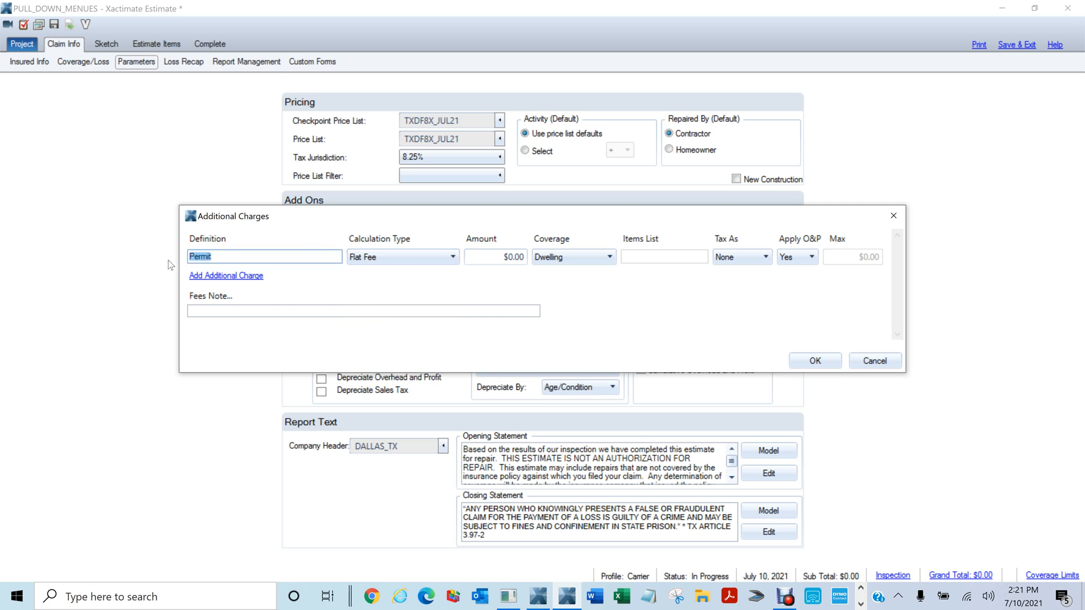
{"action": "left_click", "coordinate": [237, 277]}
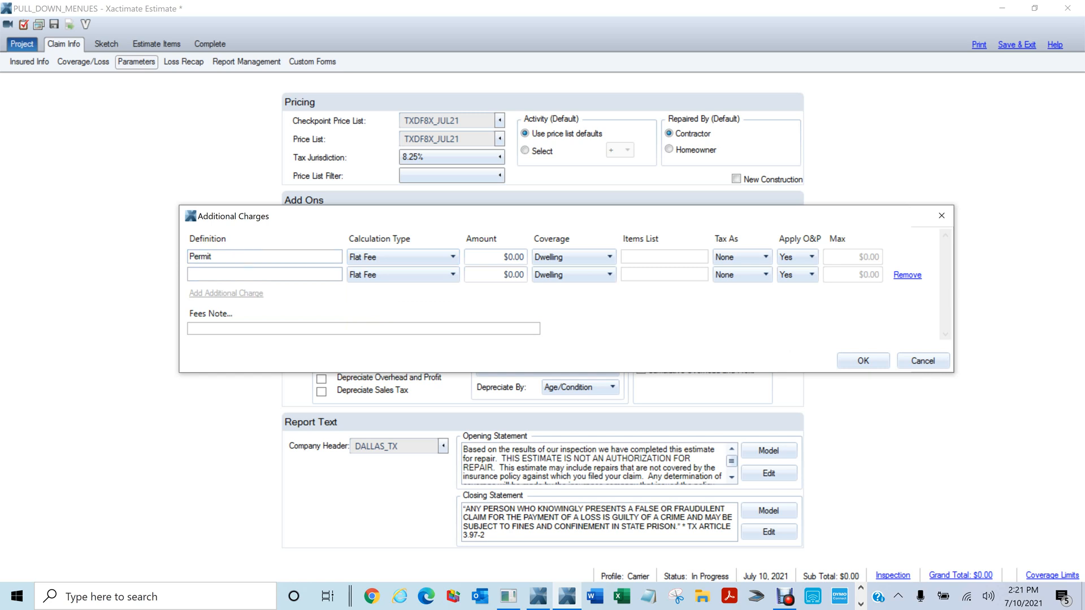
{"action": "left_click", "coordinate": [237, 275]}
{"action": "left_click", "coordinate": [927, 365]}
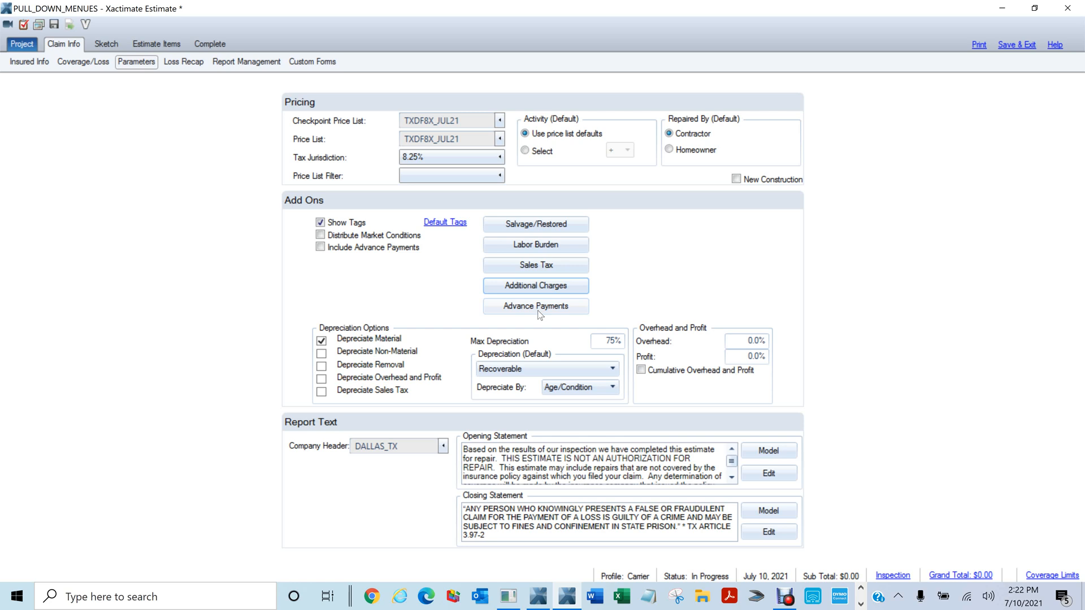
Start a new advance payment entry and fill in its check number
{"action": "left_click", "coordinate": [546, 307]}
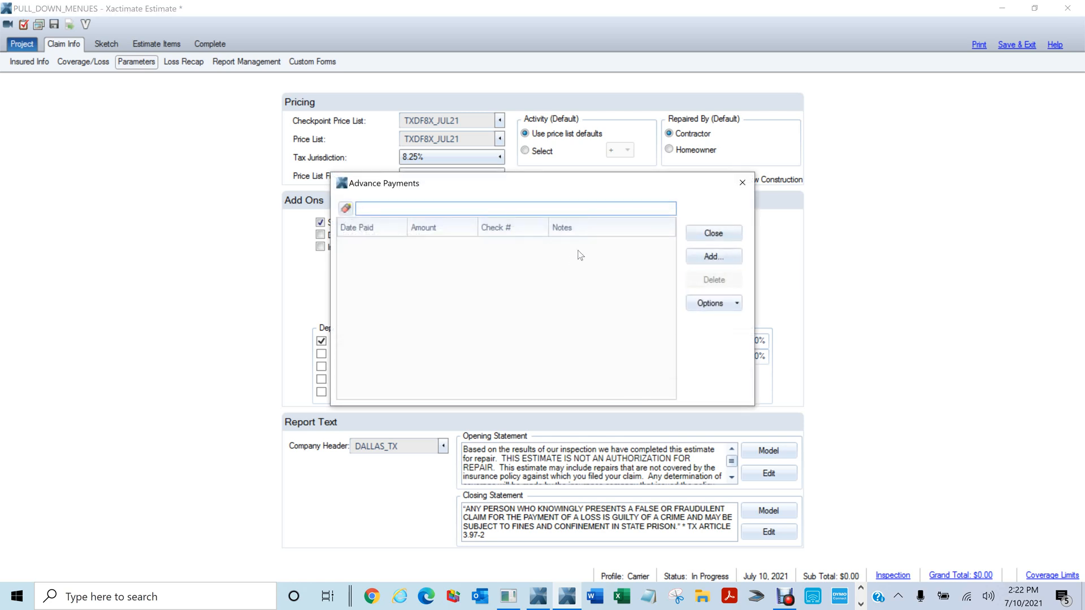
{"action": "left_click", "coordinate": [713, 257]}
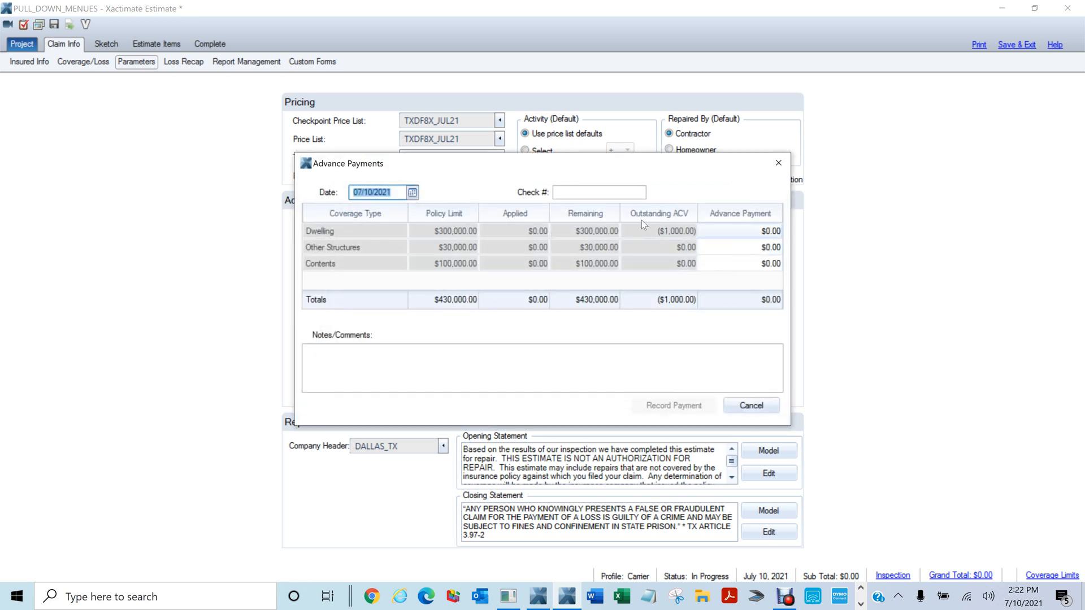
{"action": "left_click", "coordinate": [750, 230]}
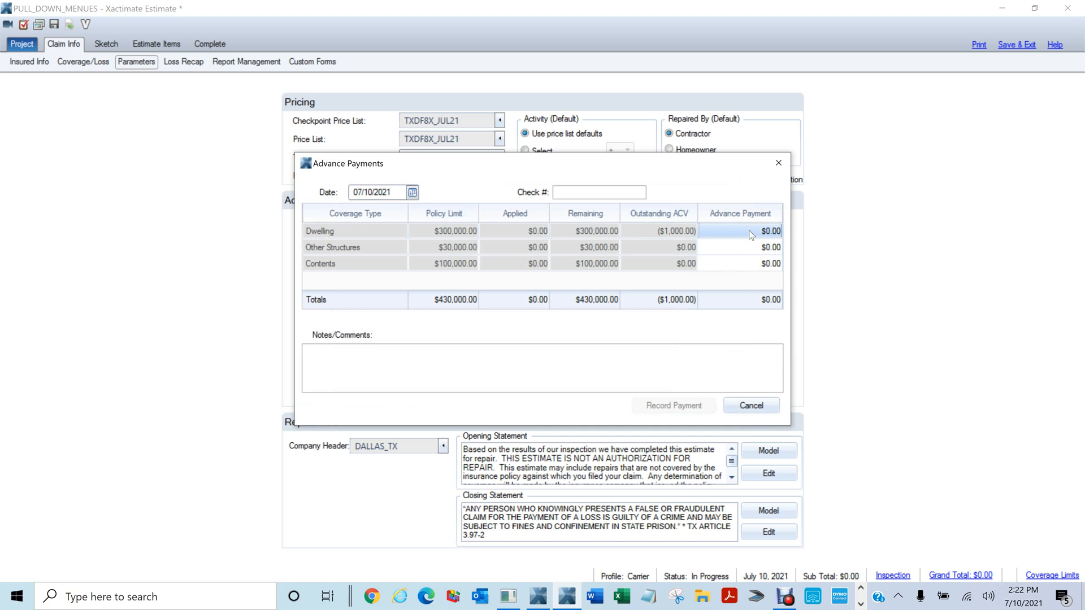
{"action": "left_click", "coordinate": [588, 192]}
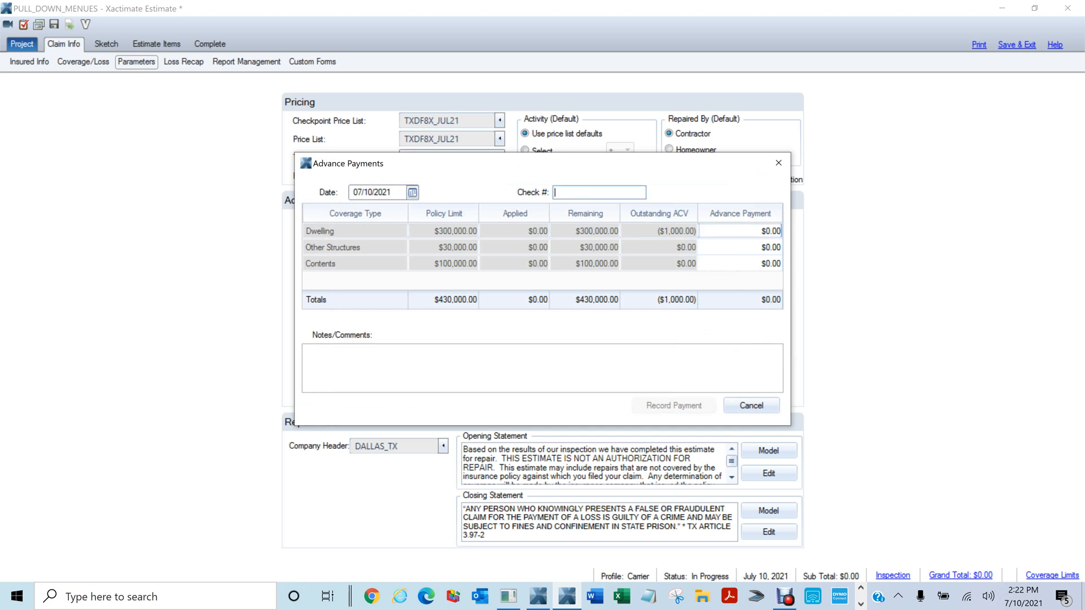
{"action": "type", "text": "00789"}
Enter 30000 as the Dwelling advance payment, record it, and close the payments list
{"action": "left_click", "coordinate": [744, 233]}
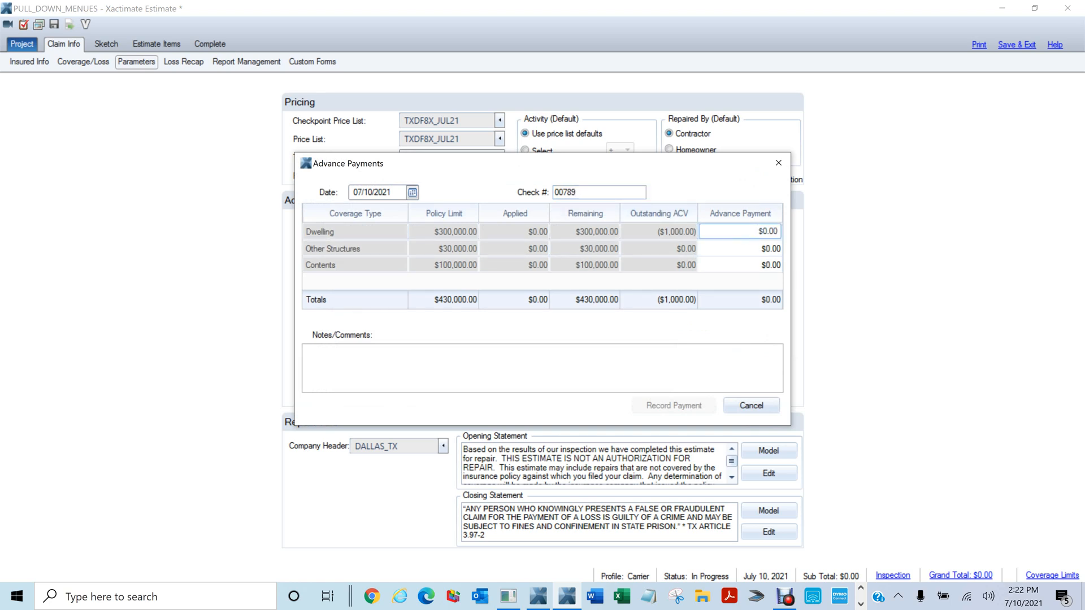
{"action": "left_click", "coordinate": [330, 232]}
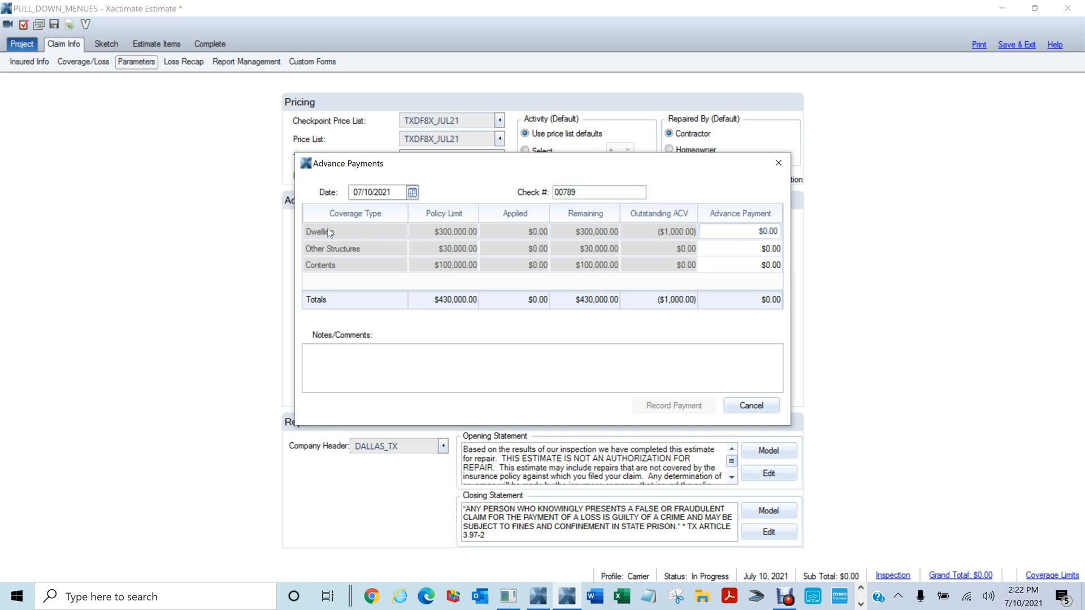
{"action": "left_click", "coordinate": [328, 264]}
{"action": "left_click", "coordinate": [727, 229]}
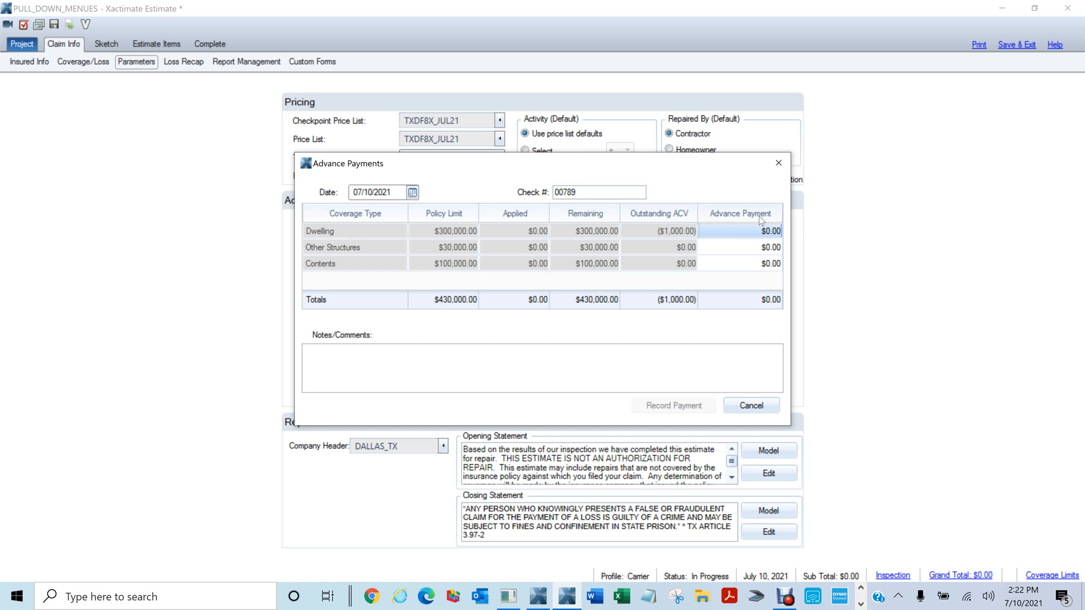
{"action": "left_click", "coordinate": [760, 230]}
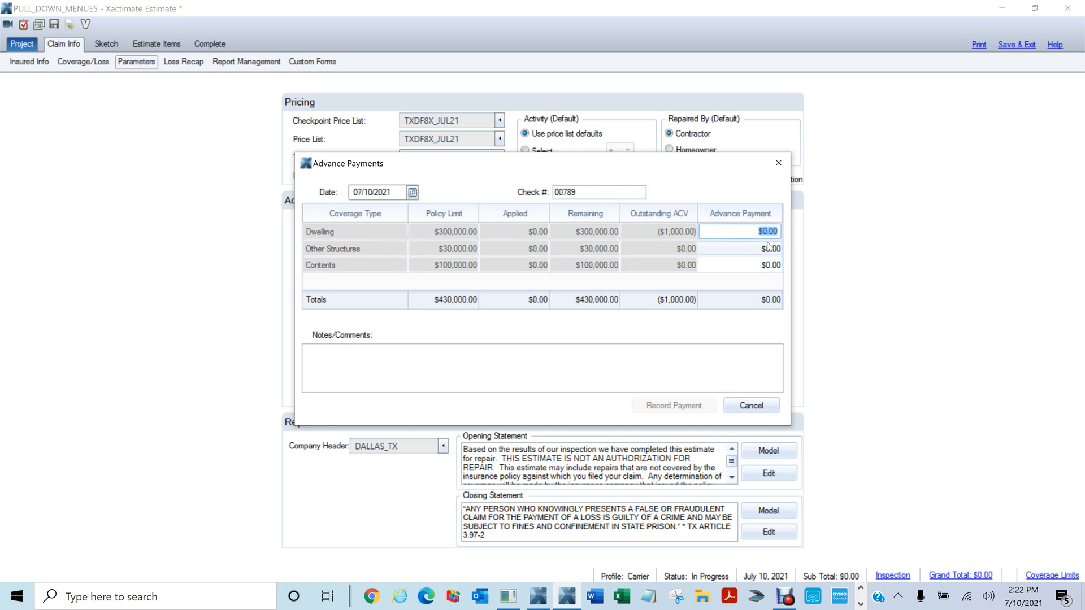
{"action": "type", "text": "30000"}
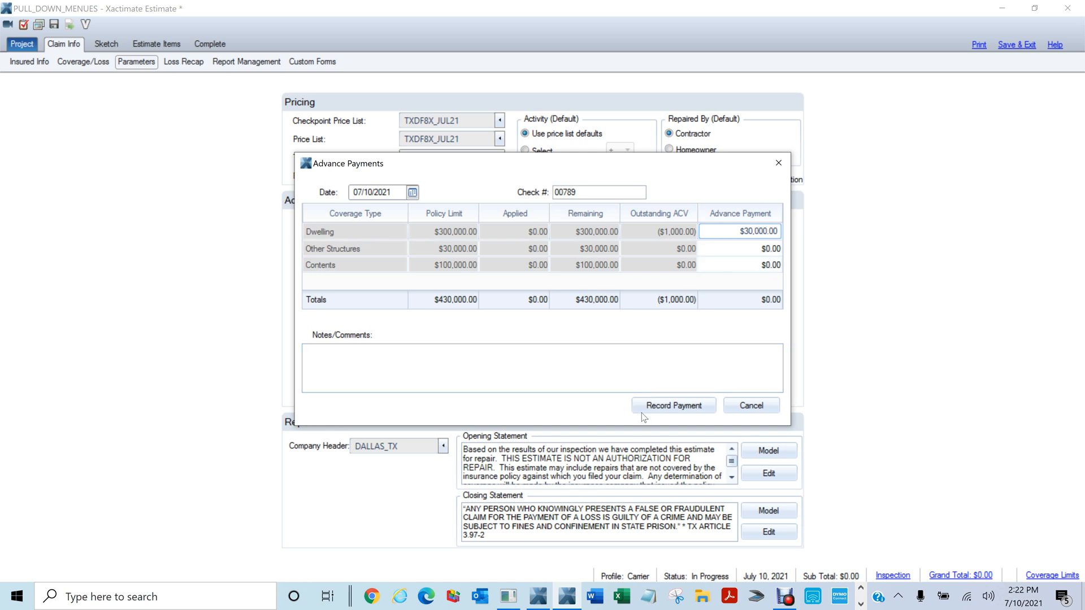
{"action": "left_click", "coordinate": [665, 407]}
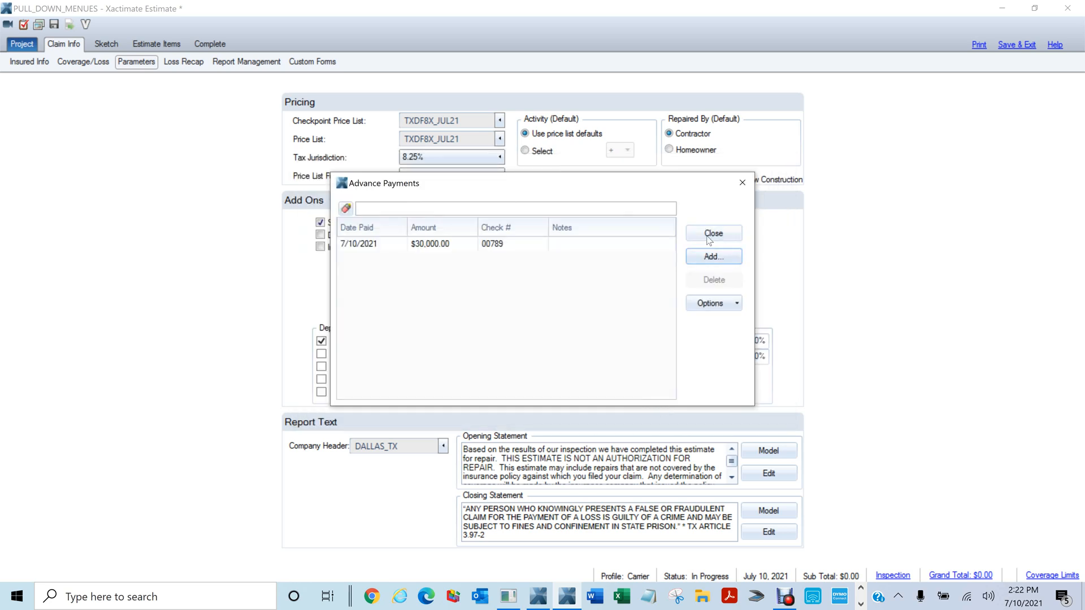
{"action": "left_click", "coordinate": [438, 245]}
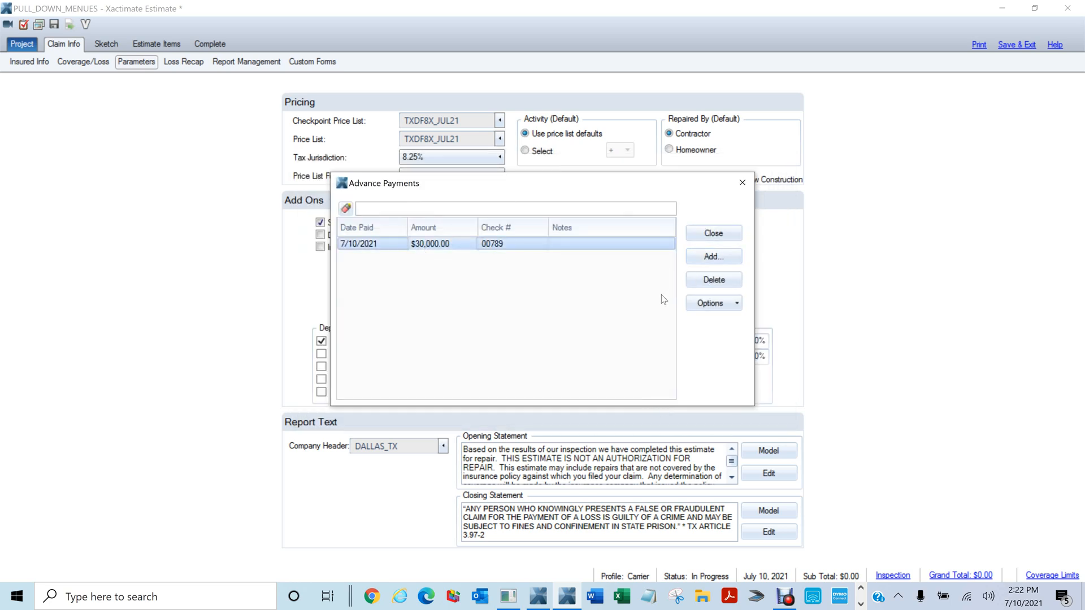
{"action": "left_click", "coordinate": [742, 183]}
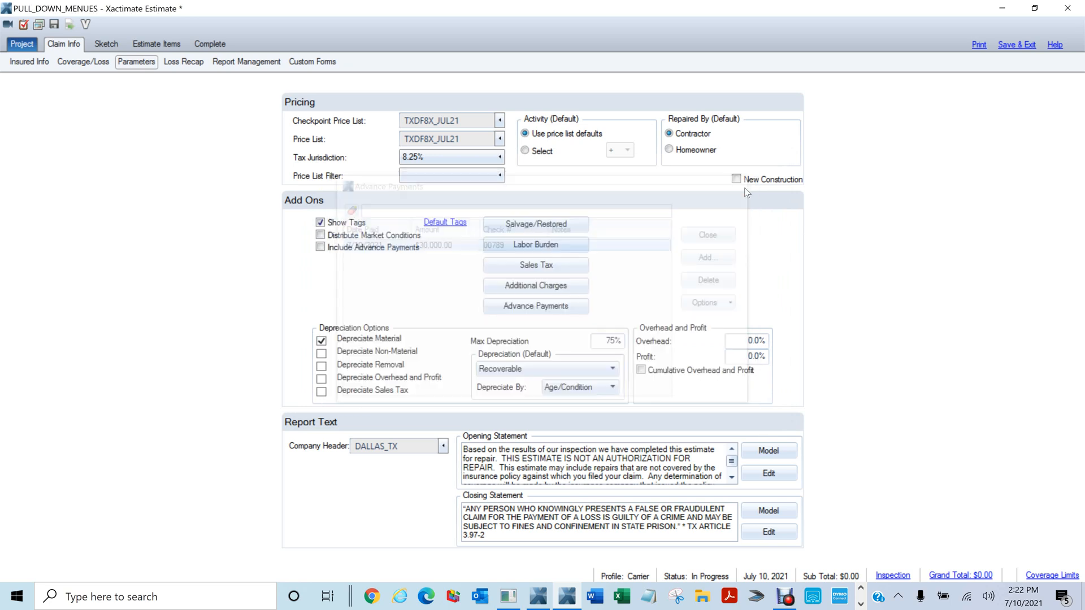
Tick Include Advance Payments and change Max Depreciation from 75% to 90%
{"action": "left_click", "coordinate": [321, 248]}
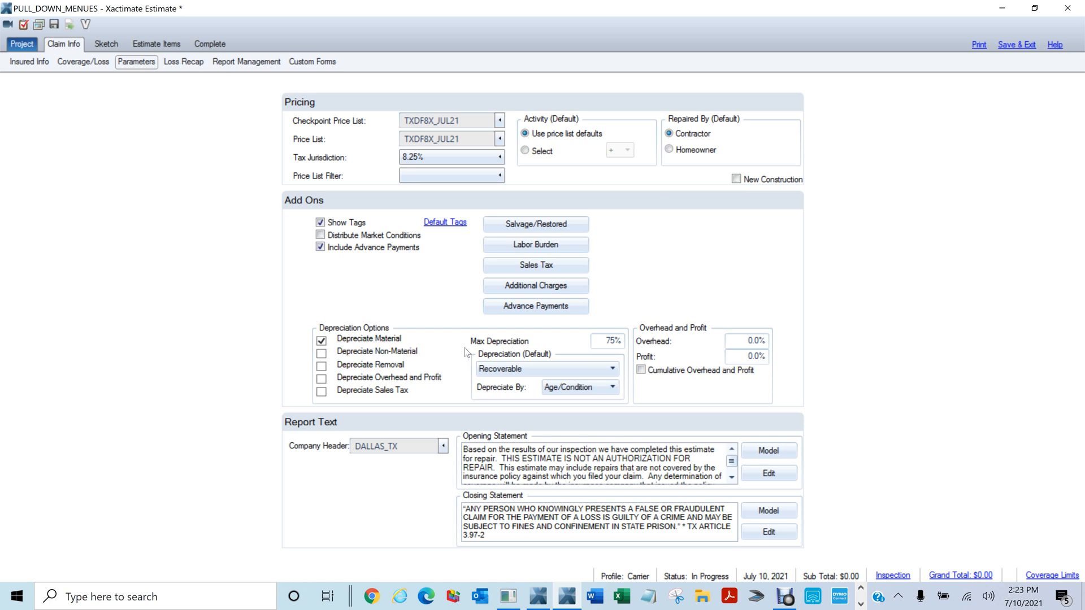
{"action": "left_click", "coordinate": [606, 342]}
{"action": "type", "text": "90"}
{"action": "left_click", "coordinate": [679, 294]}
Filter the company headers by 'mac' and choose MACDOZA as the header
{"action": "left_click", "coordinate": [444, 446]}
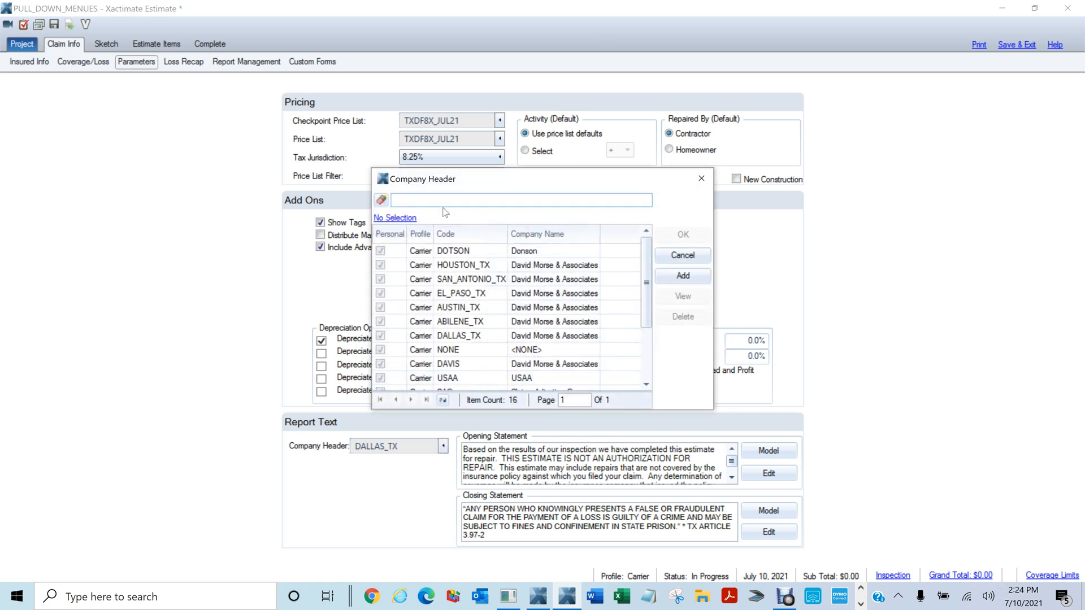
{"action": "type", "text": "mac"}
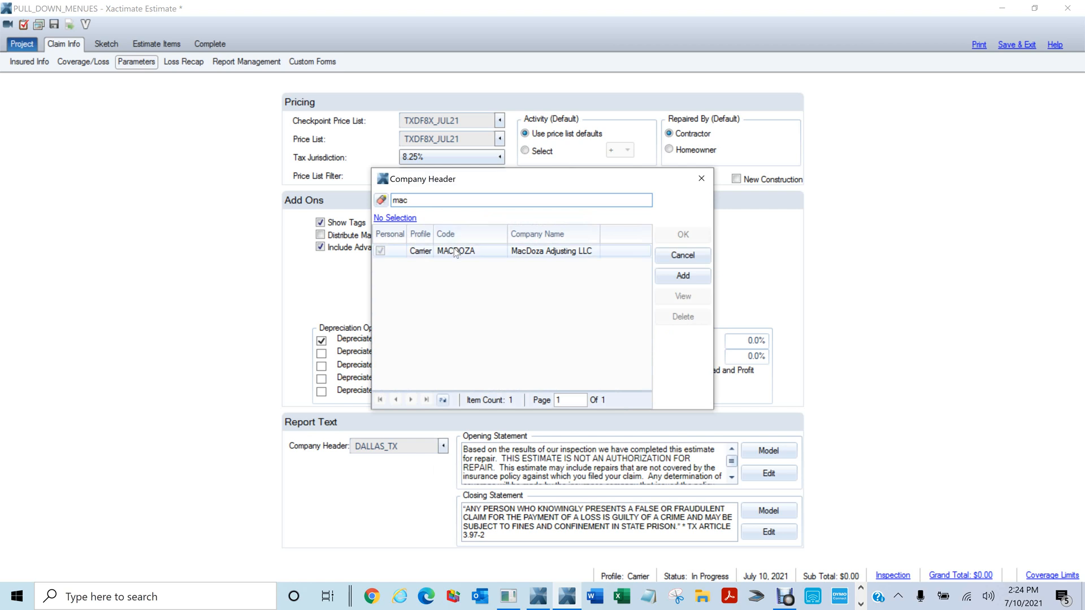
{"action": "left_click", "coordinate": [453, 251]}
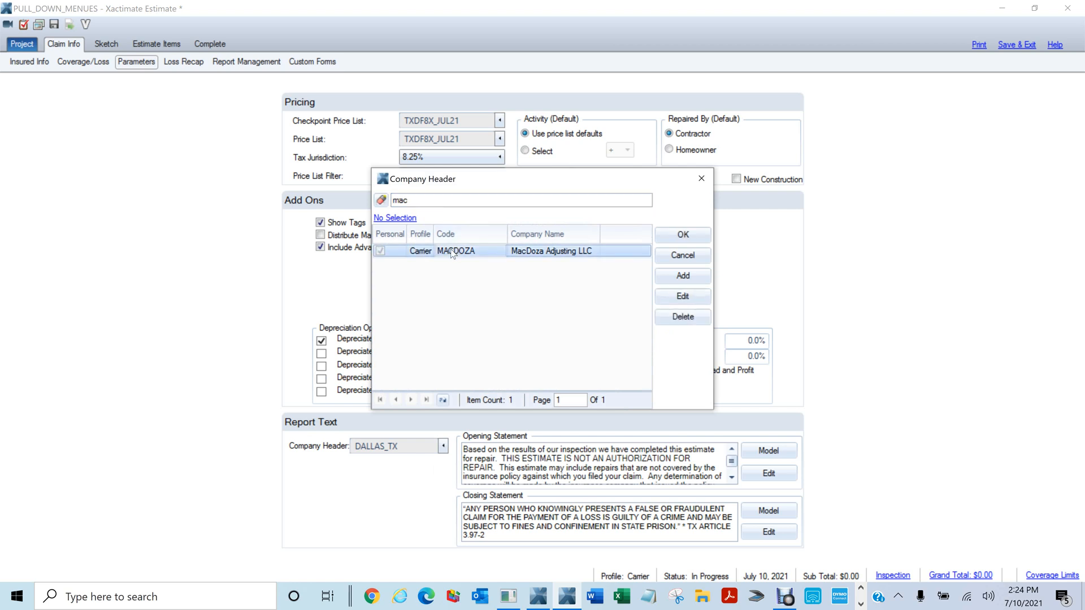
{"action": "left_click", "coordinate": [683, 235]}
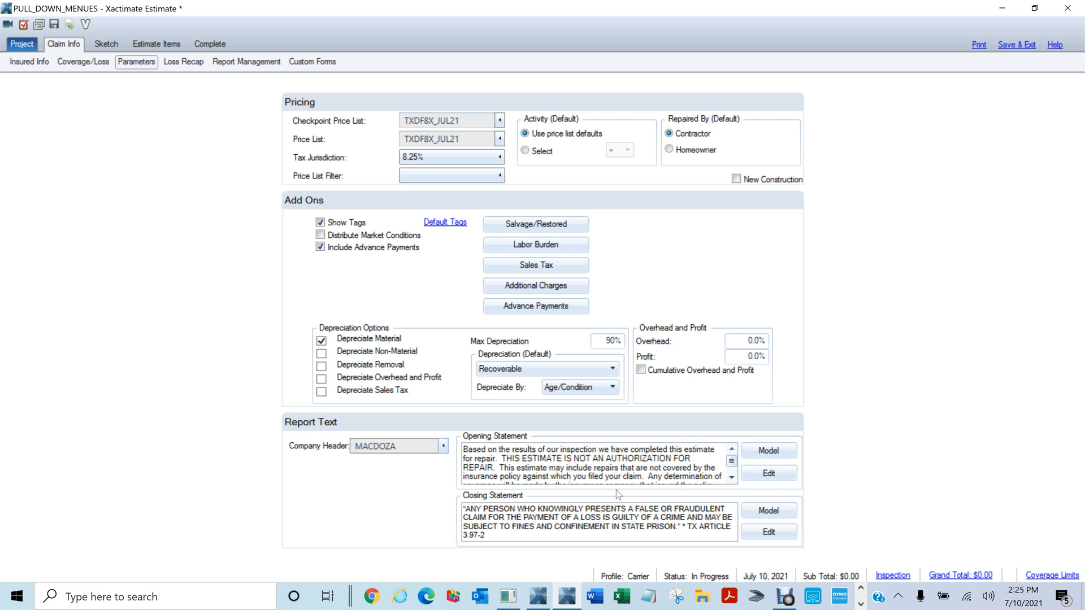
{"action": "key", "text": "ctrl+p"}
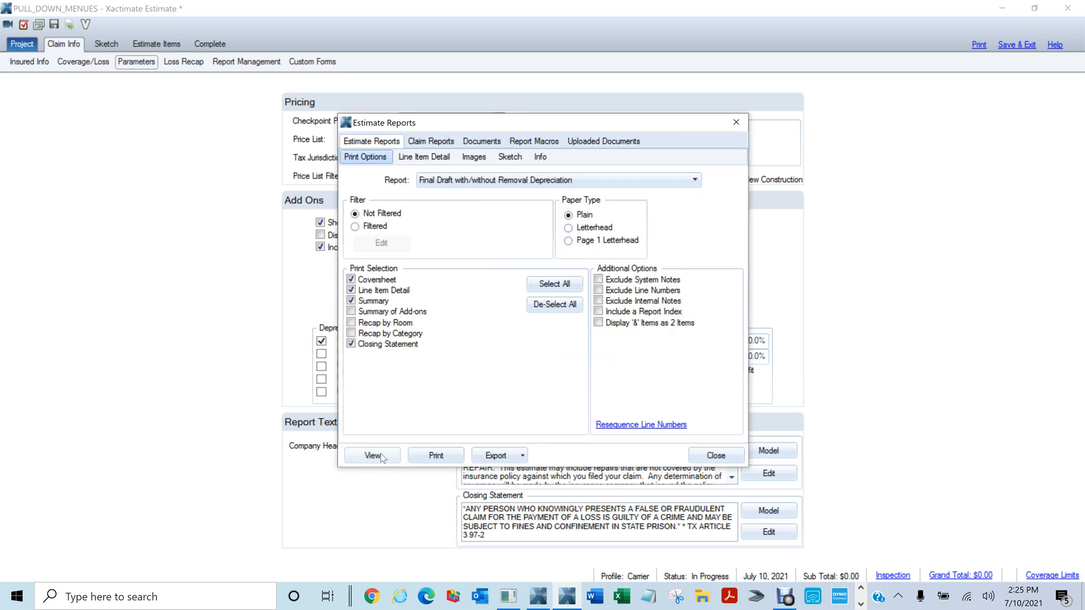
{"action": "left_click", "coordinate": [380, 455]}
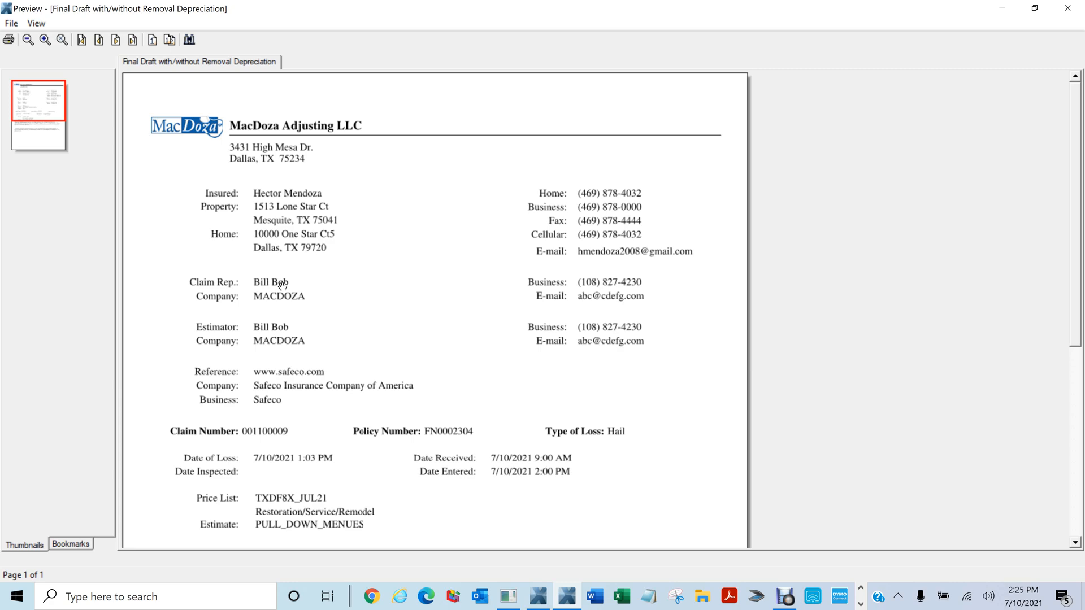
{"action": "scroll", "coordinate": [283, 288], "scroll_direction": "down", "scroll_amount": 2}
{"action": "scroll", "coordinate": [282, 285], "scroll_direction": "up", "scroll_amount": 3}
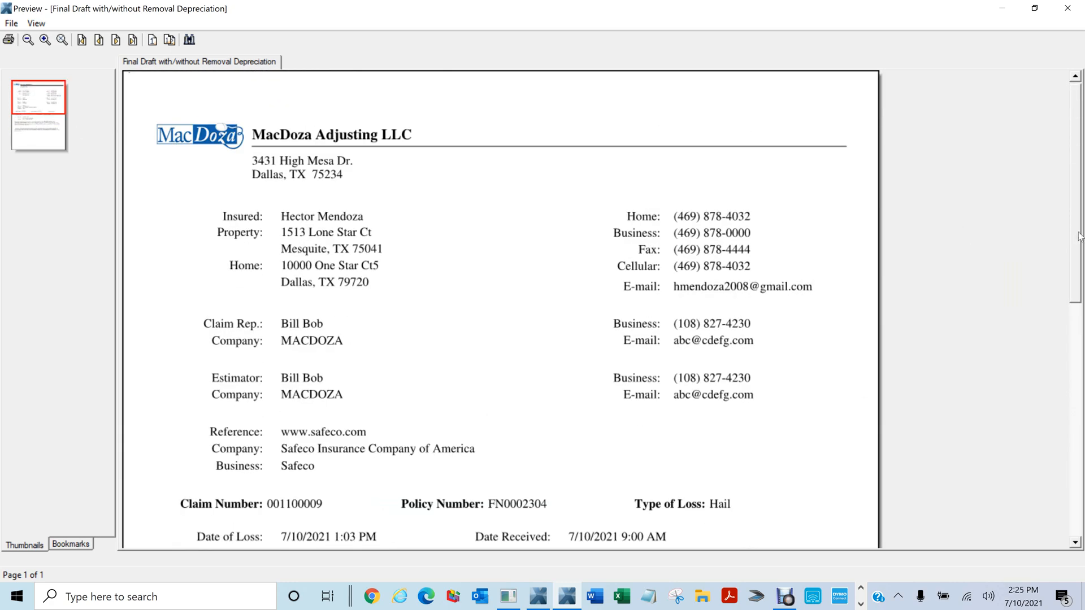
{"action": "left_click_drag", "start_coordinate": [1078, 233], "coordinate": [1073, 248]}
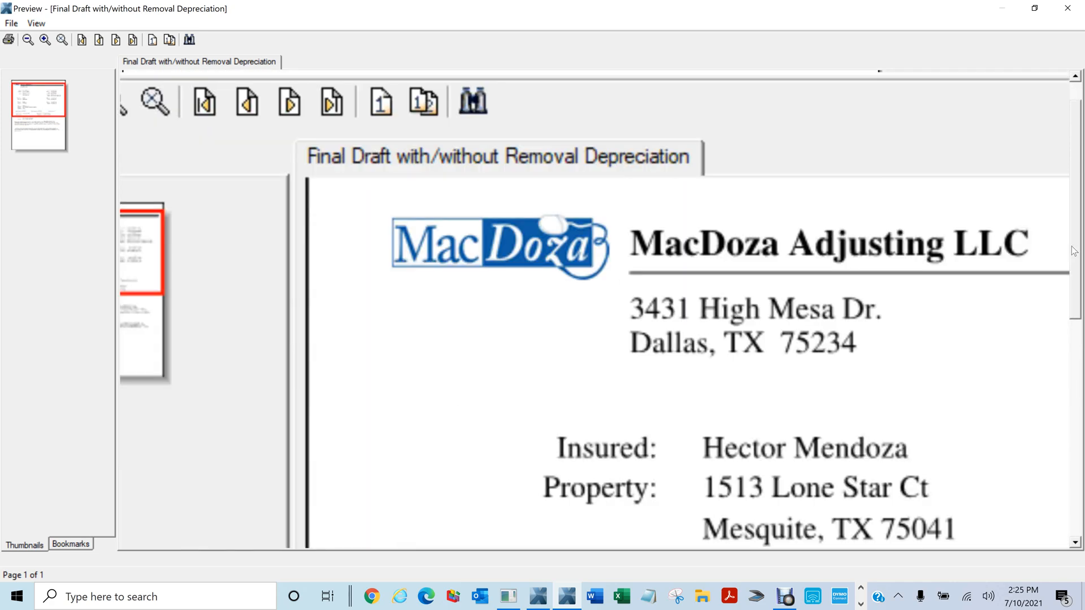
{"action": "scroll", "coordinate": [390, 303], "scroll_direction": "down", "scroll_amount": 2}
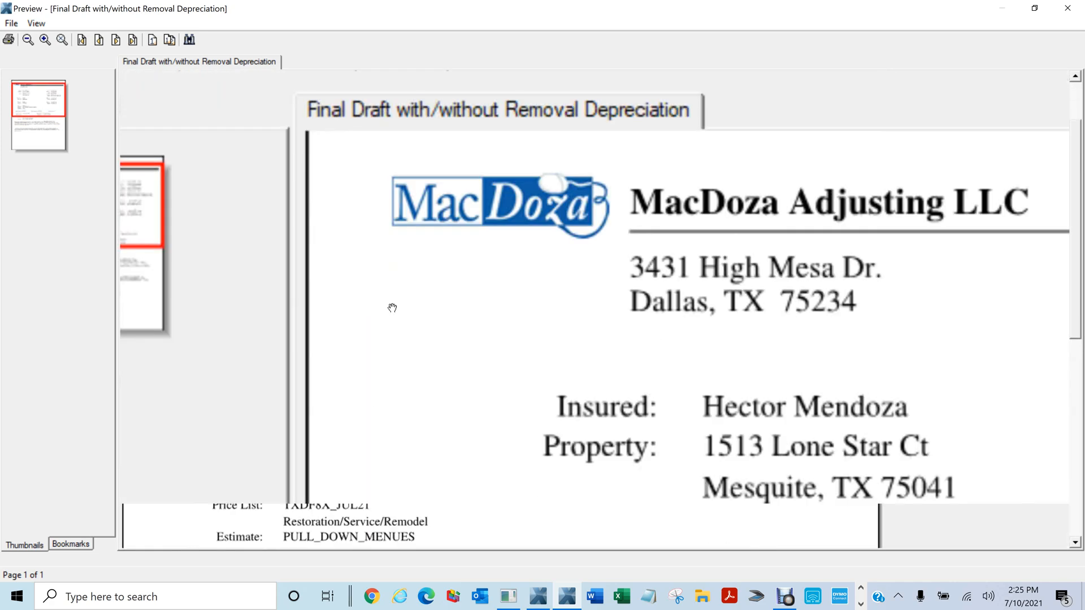
{"action": "scroll", "coordinate": [386, 314], "scroll_direction": "down", "scroll_amount": 1}
{"action": "scroll", "coordinate": [386, 315], "scroll_direction": "up", "scroll_amount": 2}
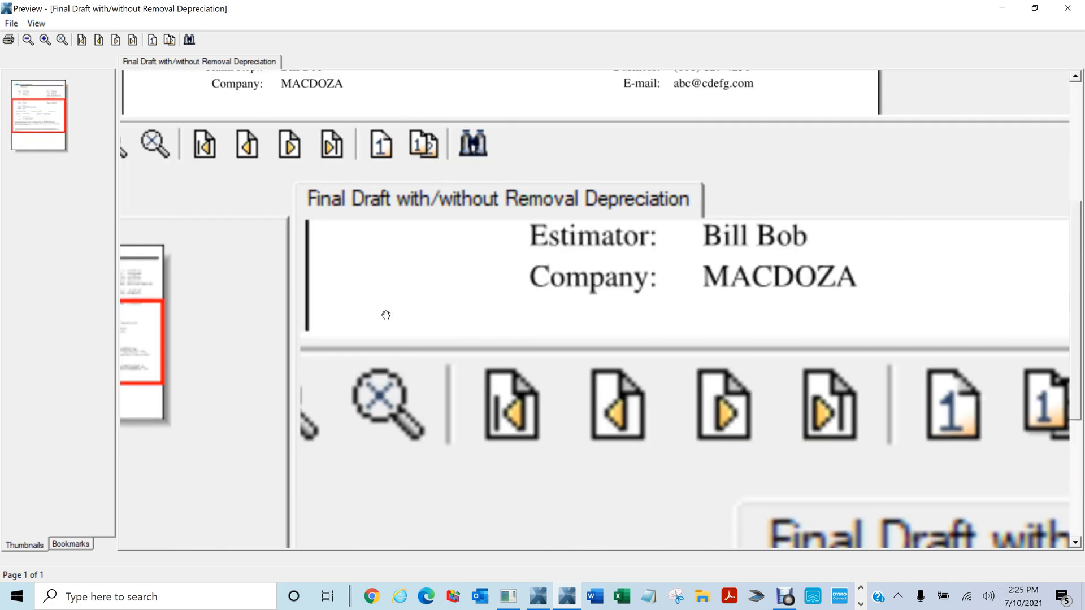
{"action": "scroll", "coordinate": [386, 314], "scroll_direction": "down", "scroll_amount": 1}
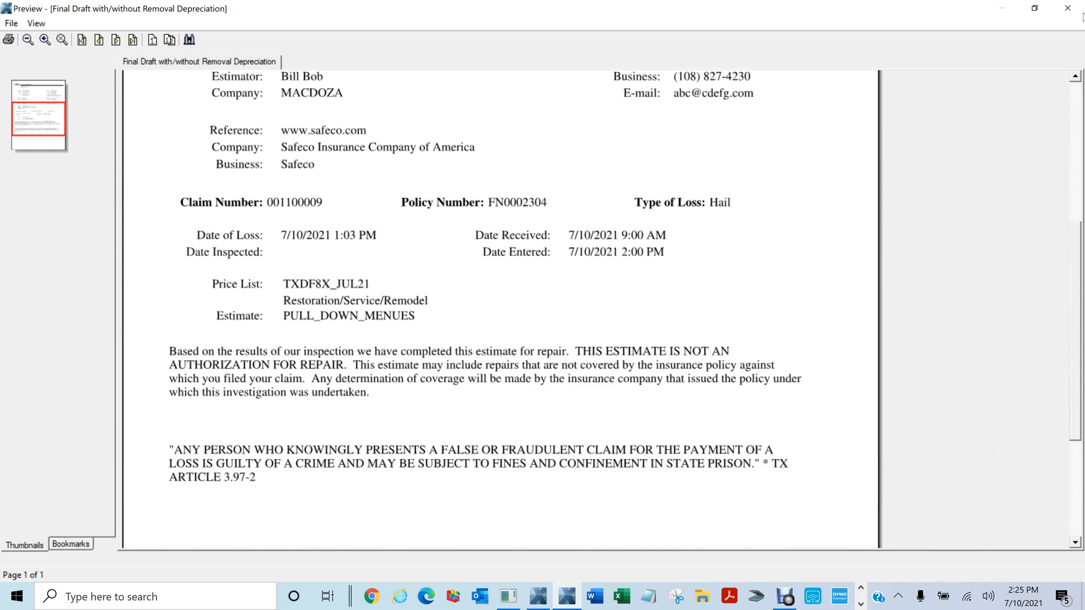
{"action": "left_click", "coordinate": [1066, 10]}
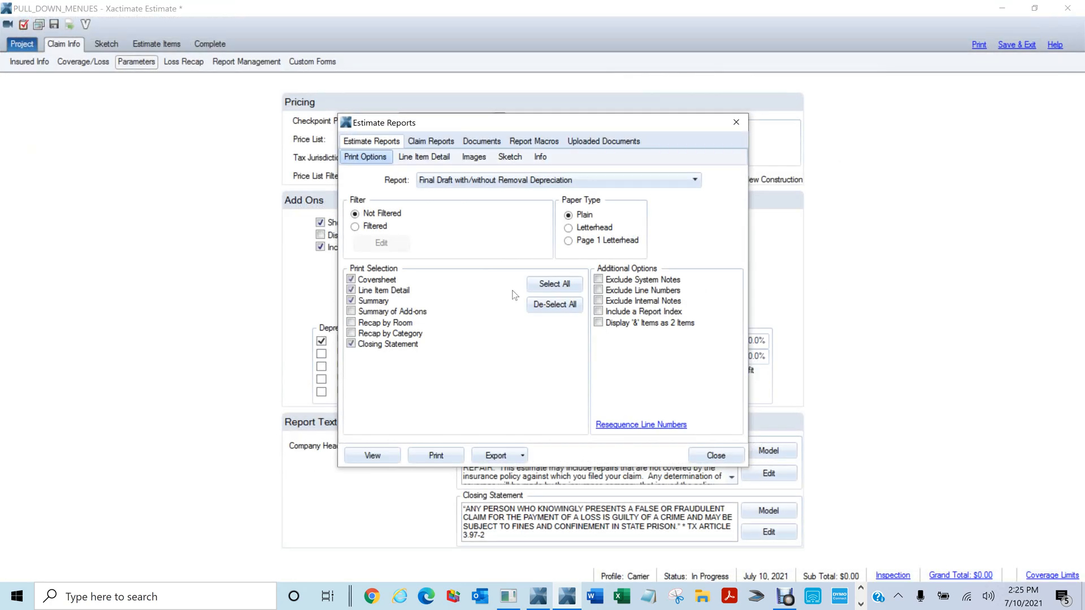
{"action": "left_click", "coordinate": [716, 455]}
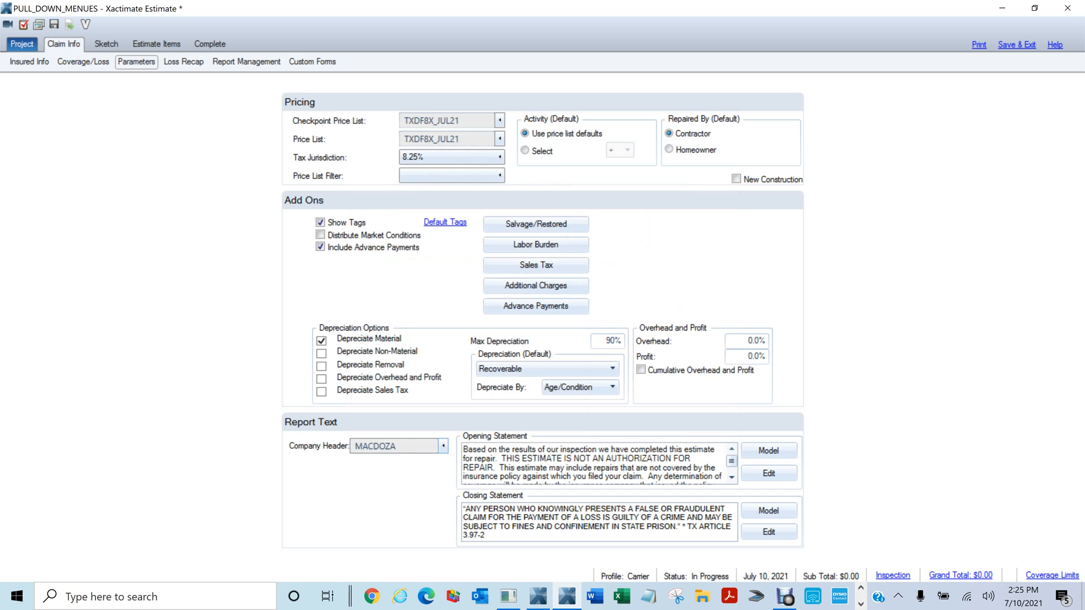
View the Loss Recap table, then move on to the Report Management page
{"action": "left_click", "coordinate": [192, 63]}
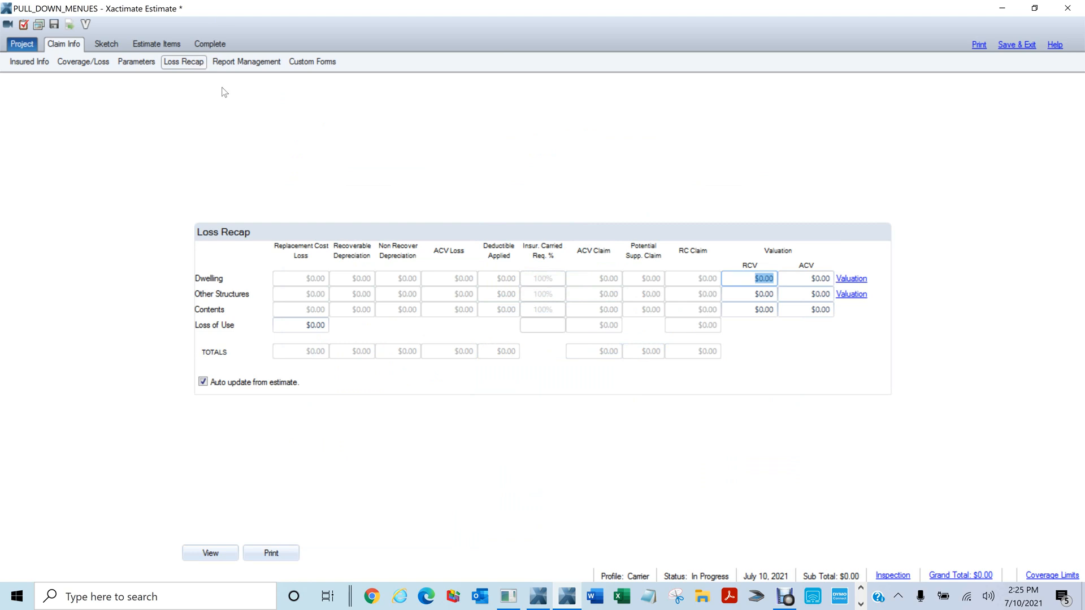
{"action": "left_click", "coordinate": [237, 64]}
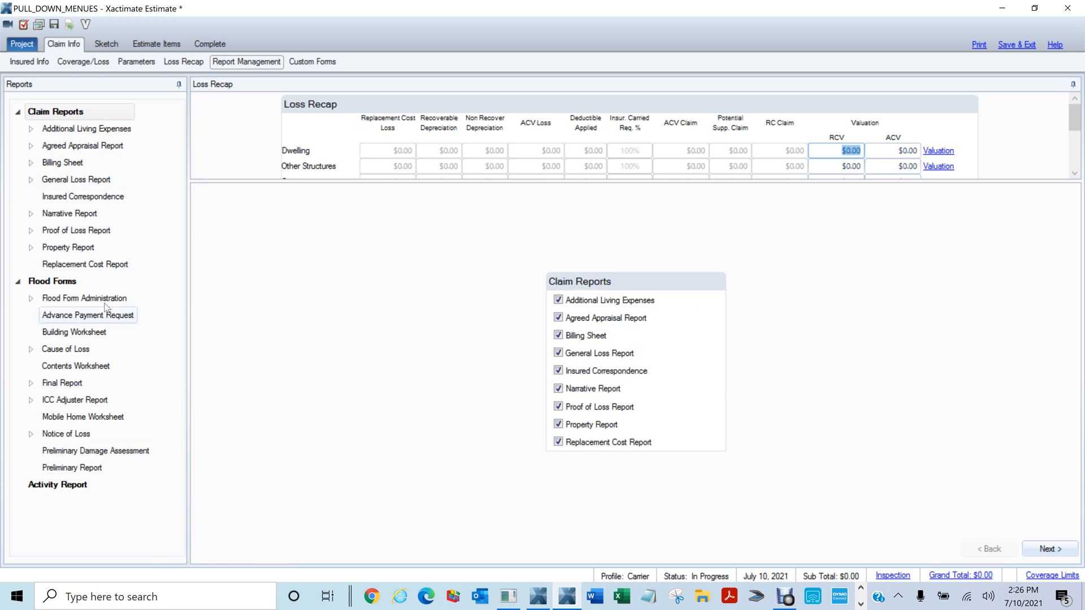
Browse the Flood Forms and Claim Reports lists, then switch to Custom Forms
{"action": "left_click", "coordinate": [49, 284]}
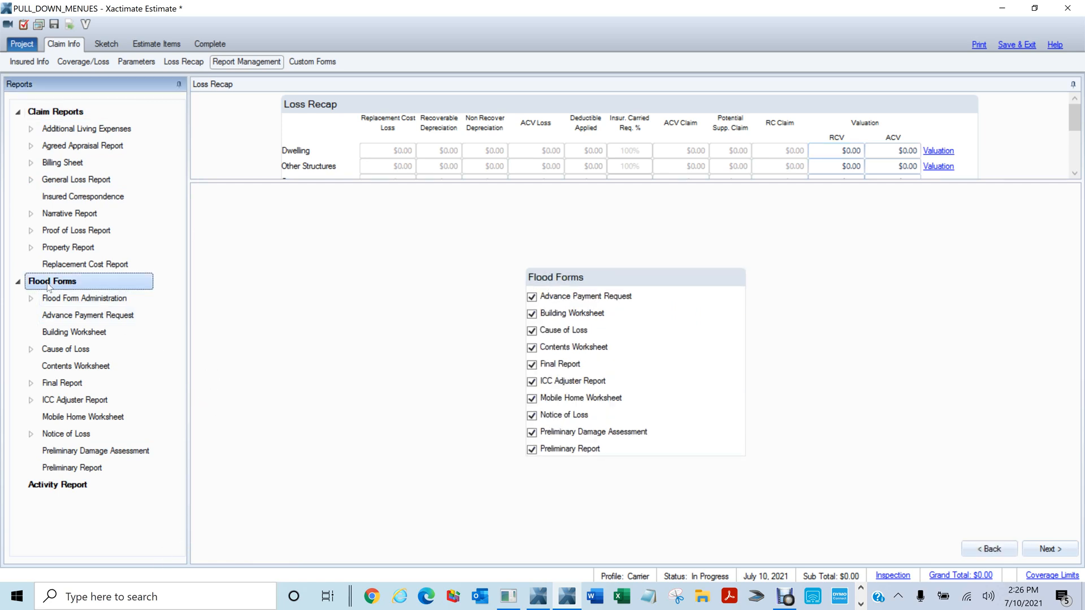
{"action": "left_click", "coordinate": [55, 112]}
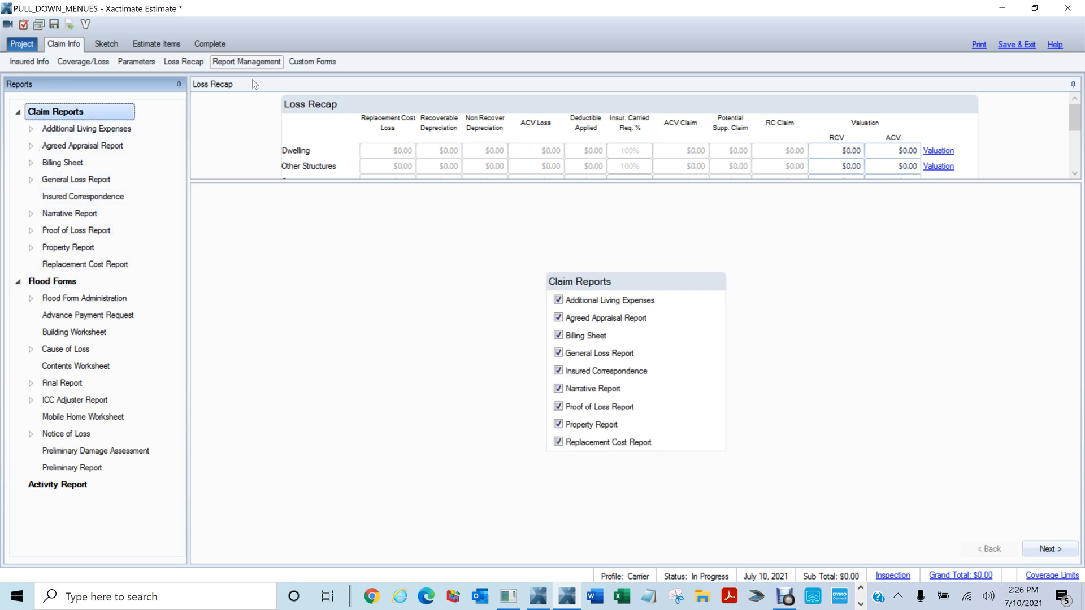
{"action": "left_click", "coordinate": [315, 63]}
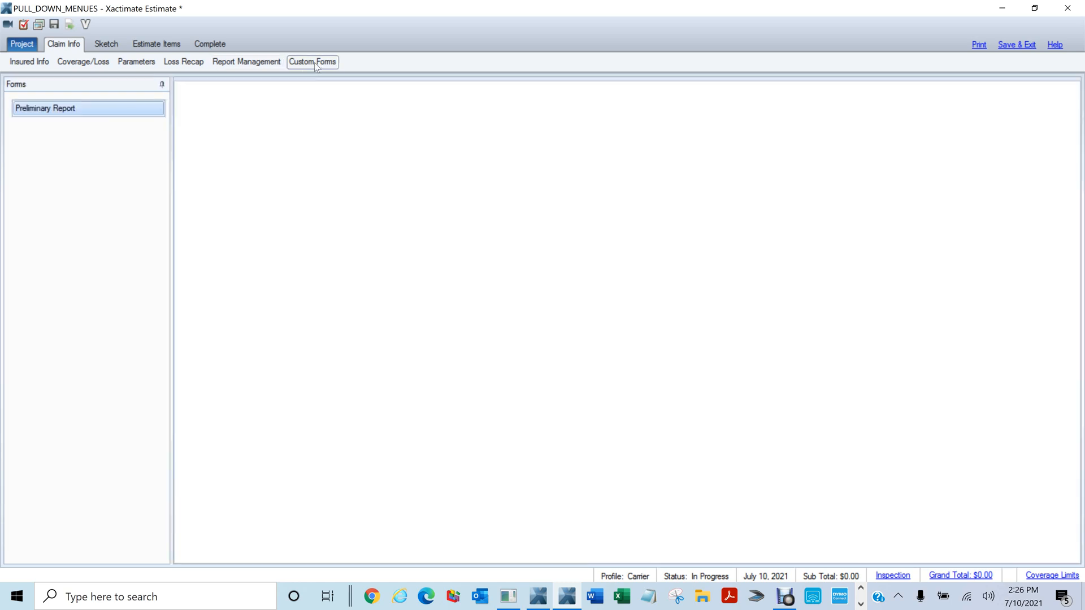
Leave Custom Forms for the Sketch tab's blank Main Level floor plan
{"action": "left_click", "coordinate": [68, 113]}
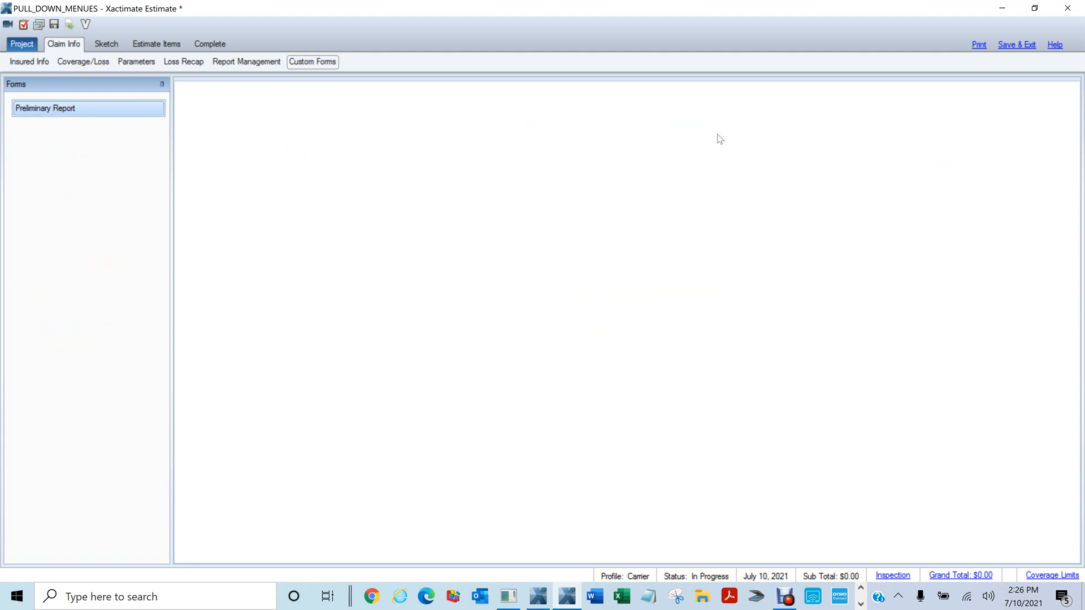
{"action": "left_click", "coordinate": [105, 45]}
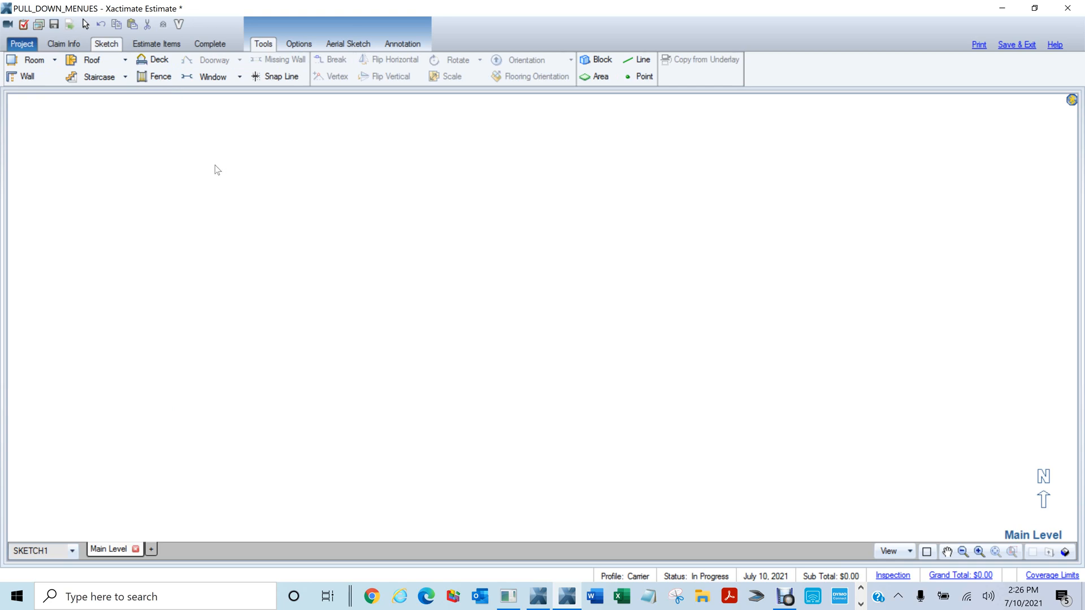
Pick Room, then choose Dimension Rooms from the Room dropdown
{"action": "left_click", "coordinate": [20, 63]}
{"action": "left_click", "coordinate": [473, 272]}
{"action": "left_click", "coordinate": [55, 64]}
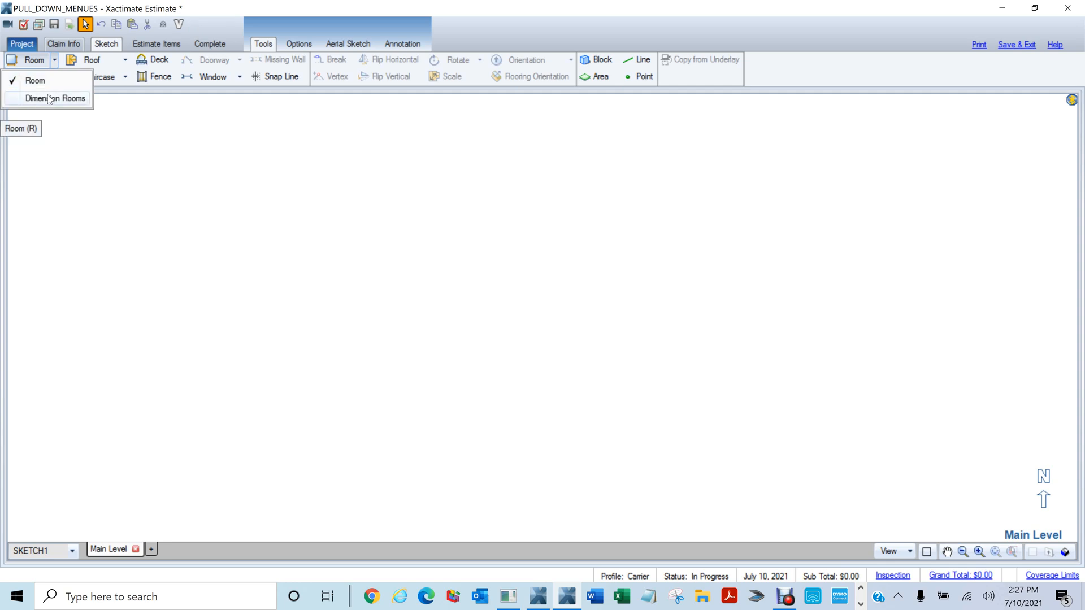
{"action": "left_click", "coordinate": [50, 100]}
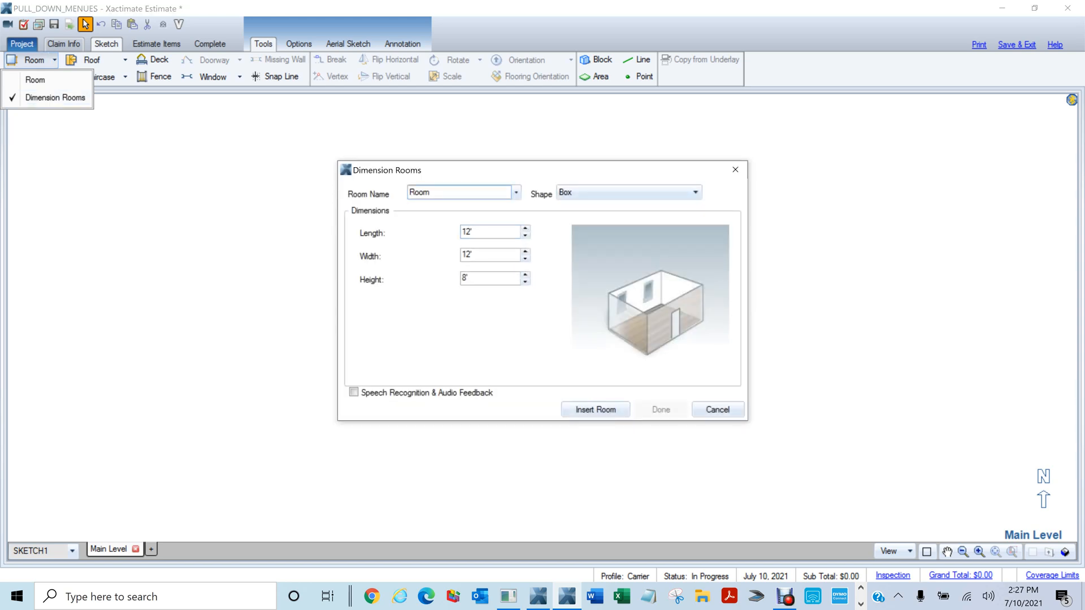
Name the room Bedroom and enter 12' × 12' dimensions with 8' height
{"action": "left_click_drag", "start_coordinate": [444, 193], "coordinate": [261, 176]}
{"action": "type", "text": "Bedd"}
{"action": "type", "text": "room"}
{"action": "key", "text": "Tab"}
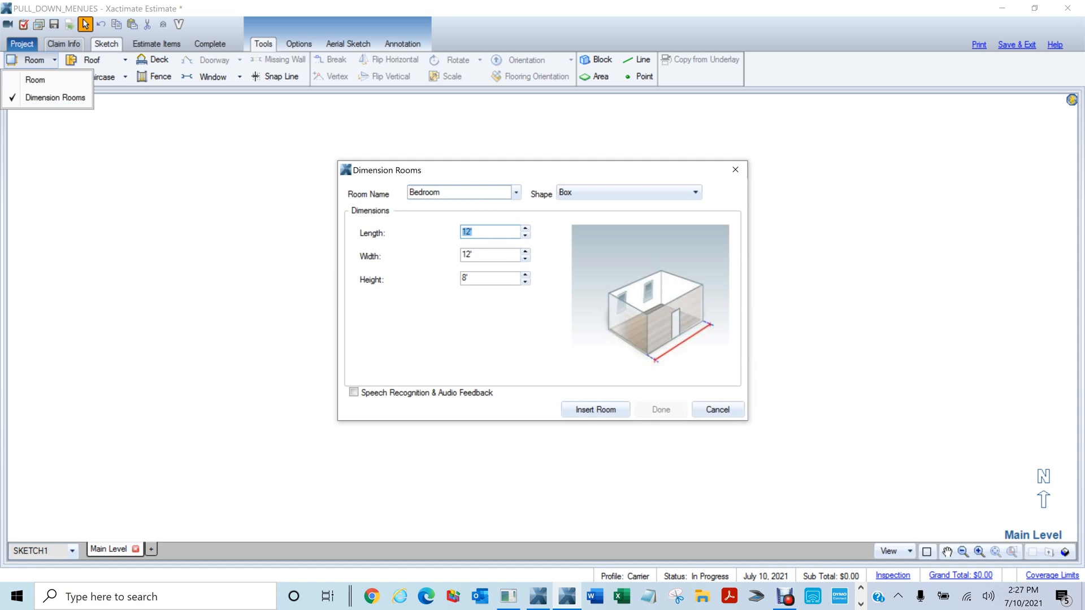
{"action": "type", "text": "10"}
{"action": "key", "text": "Tab"}
{"action": "type", "text": "10"}
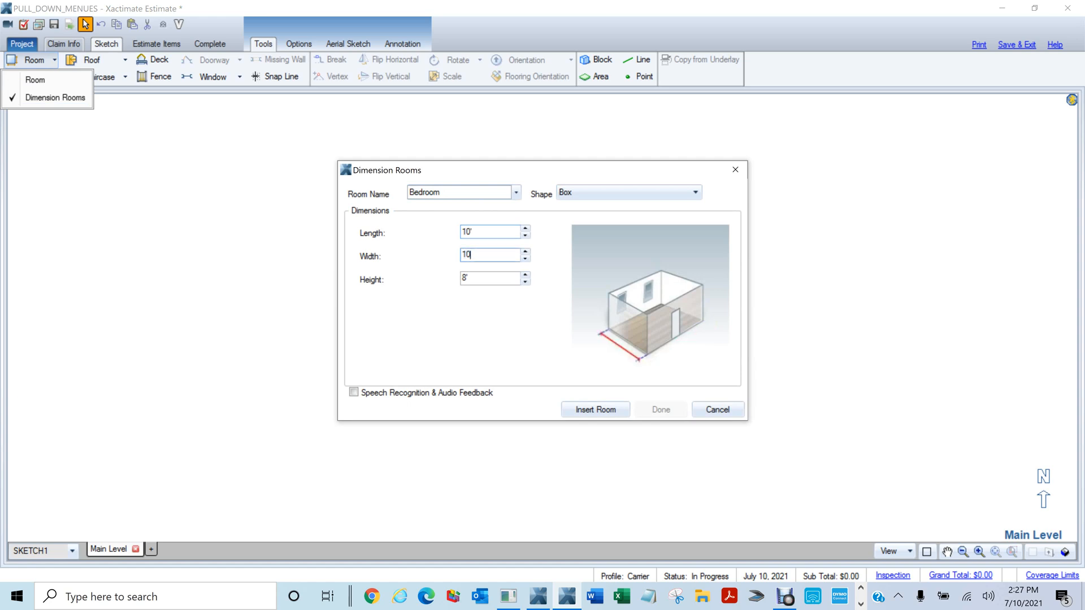
{"action": "key", "text": "Tab"}
{"action": "type", "text": "8"}
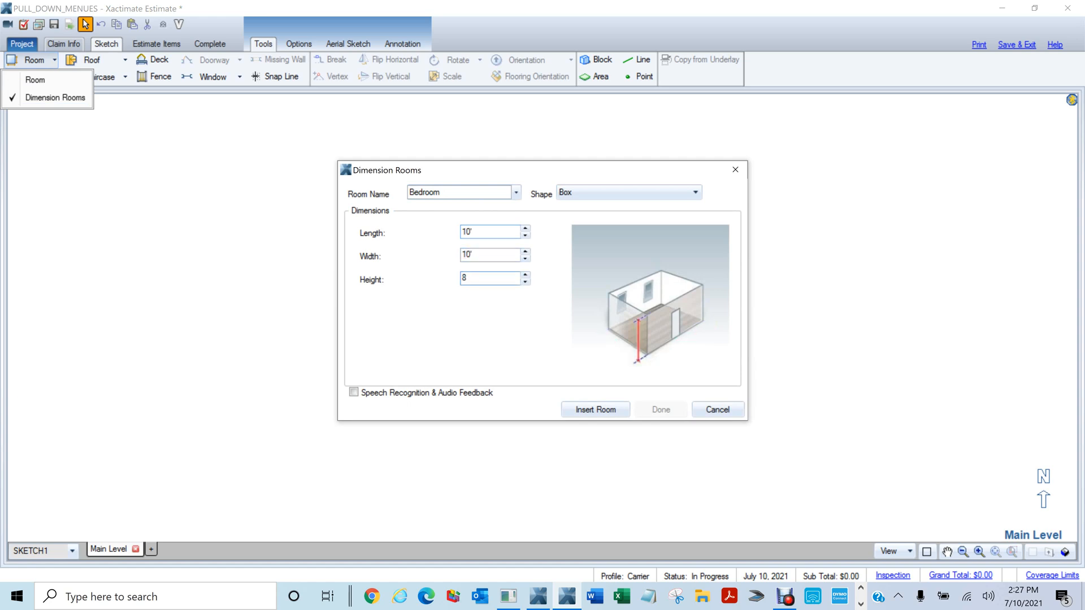
Make the Bedroom a peaked shape with a 16' peak and 8' walls, then insert it
{"action": "left_click", "coordinate": [585, 192]}
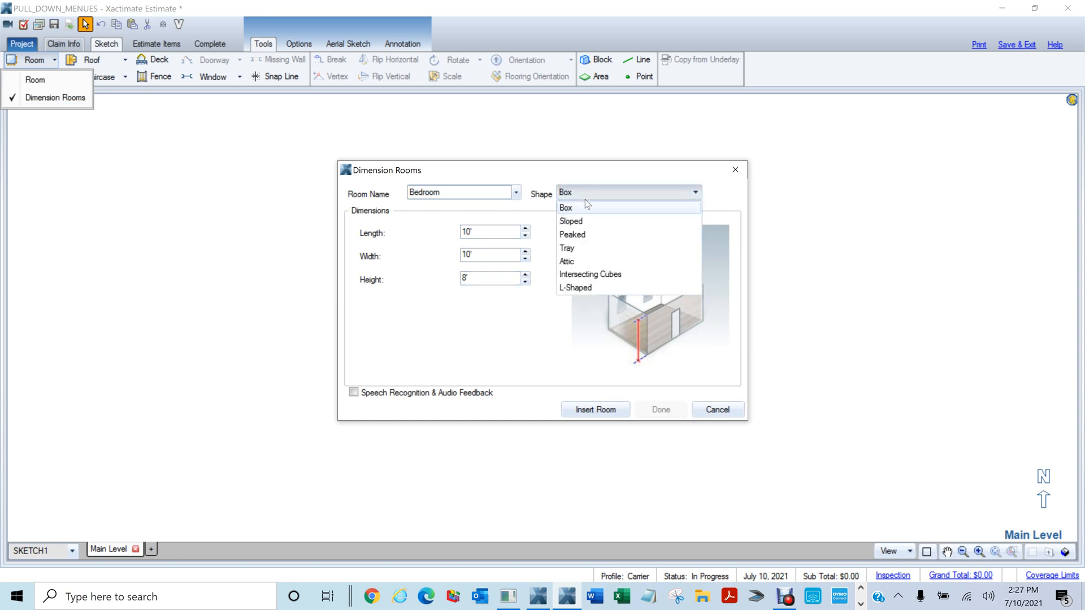
{"action": "left_click", "coordinate": [590, 236]}
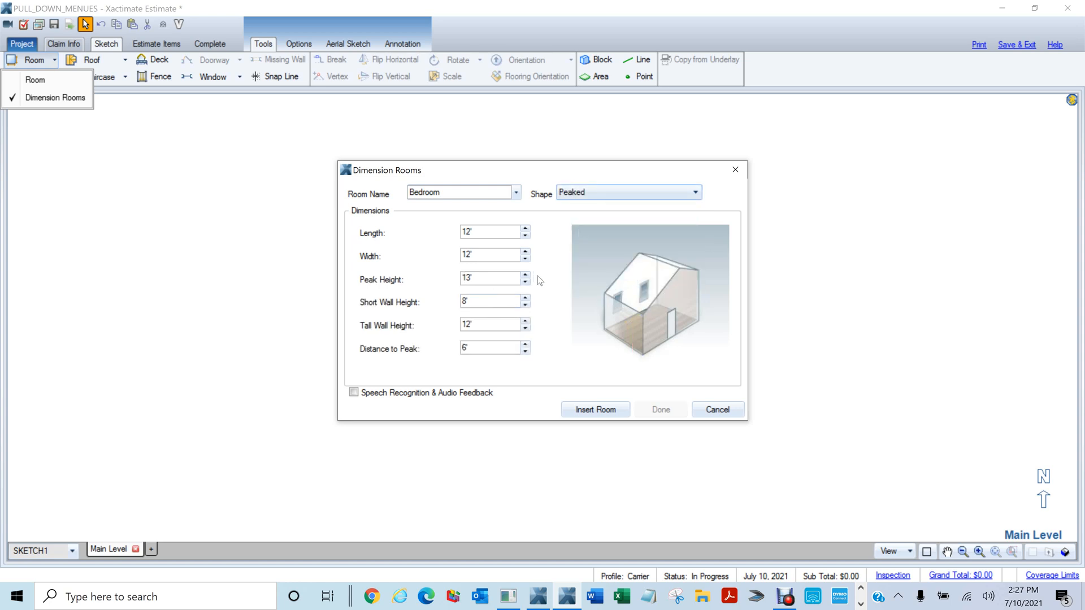
{"action": "left_click", "coordinate": [469, 278]}
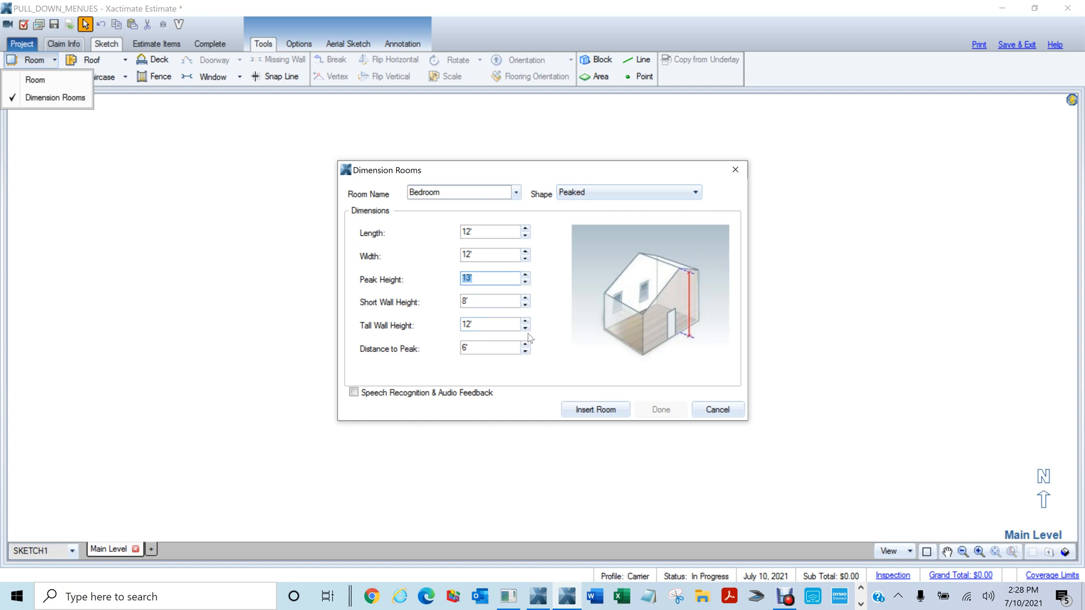
{"action": "type", "text": "16"}
{"action": "key", "text": "Tab"}
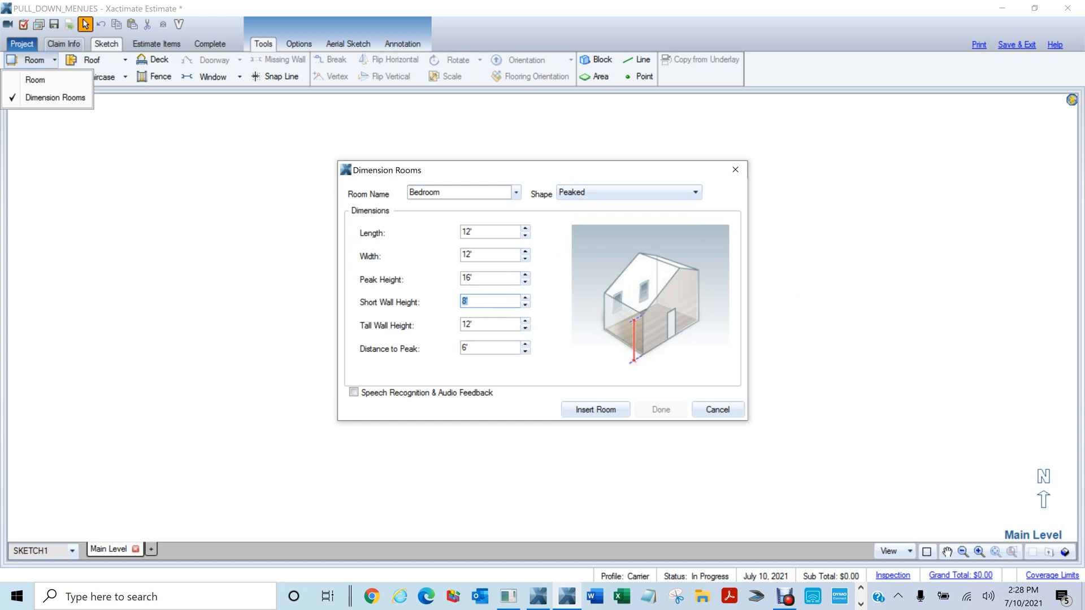
{"action": "key", "text": "Tab"}
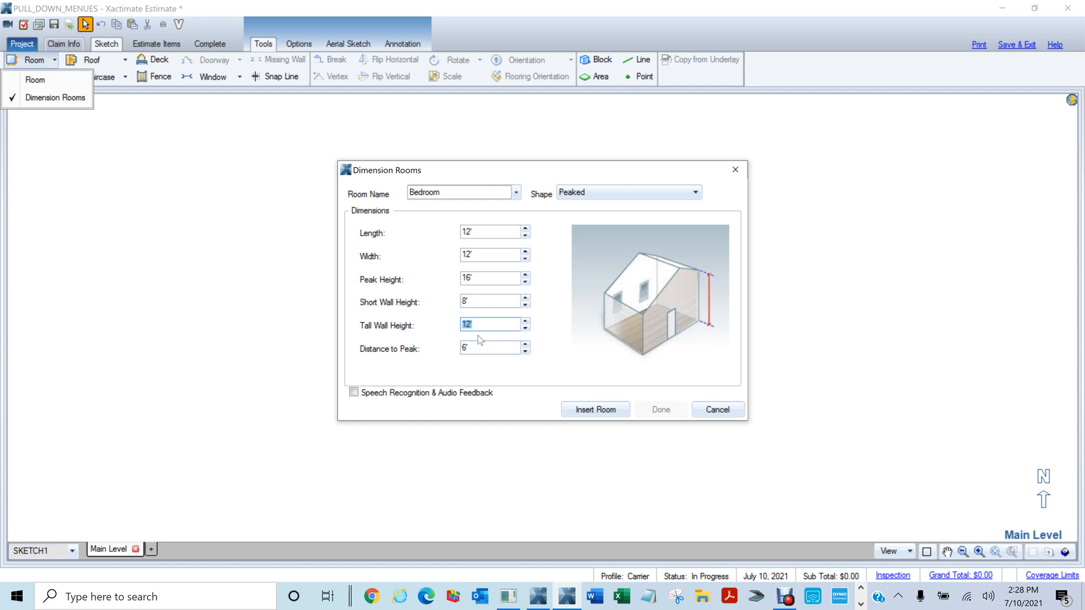
{"action": "type", "text": "8"}
{"action": "left_click", "coordinate": [485, 233]}
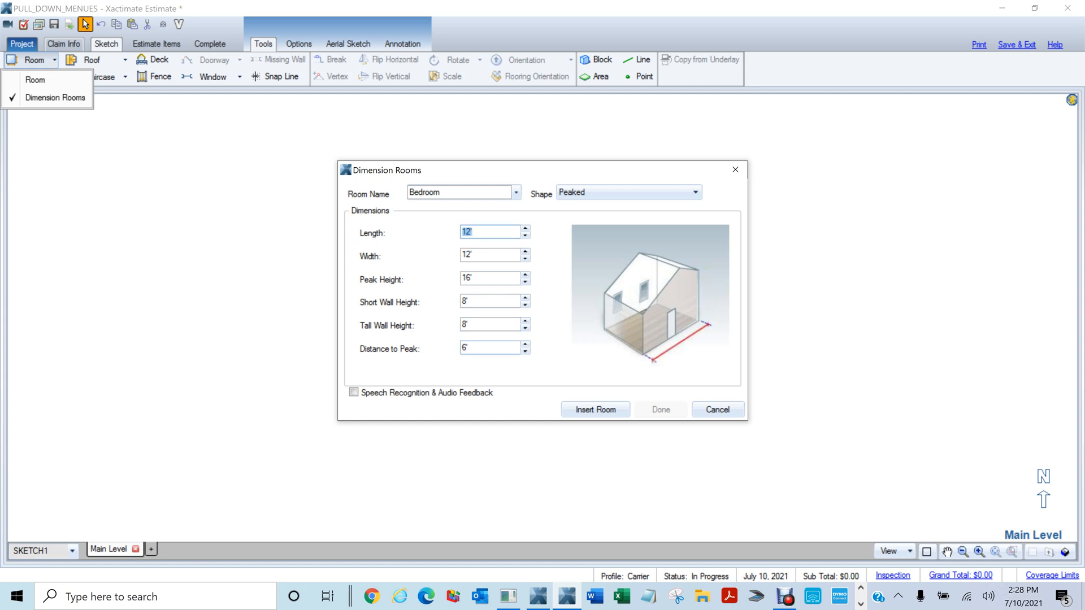
{"action": "left_click", "coordinate": [486, 348]}
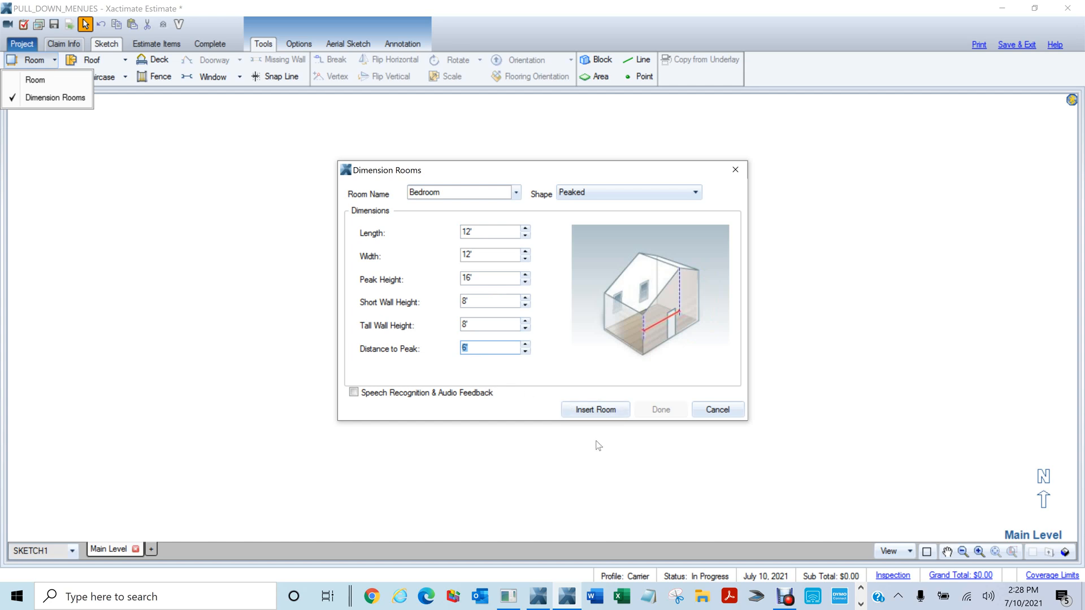
{"action": "left_click", "coordinate": [599, 410]}
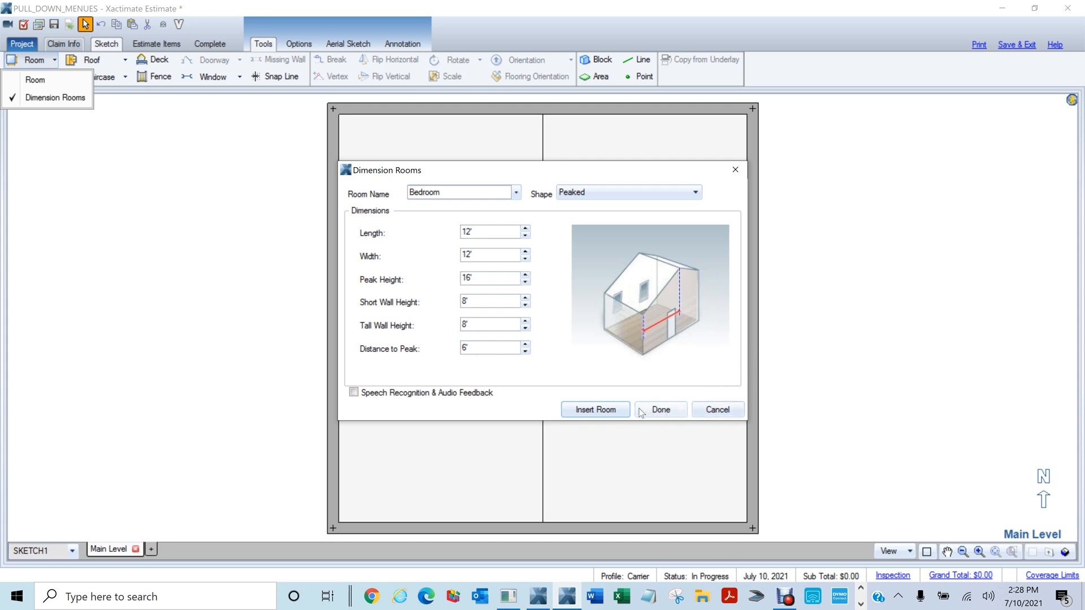
{"action": "left_click", "coordinate": [660, 411]}
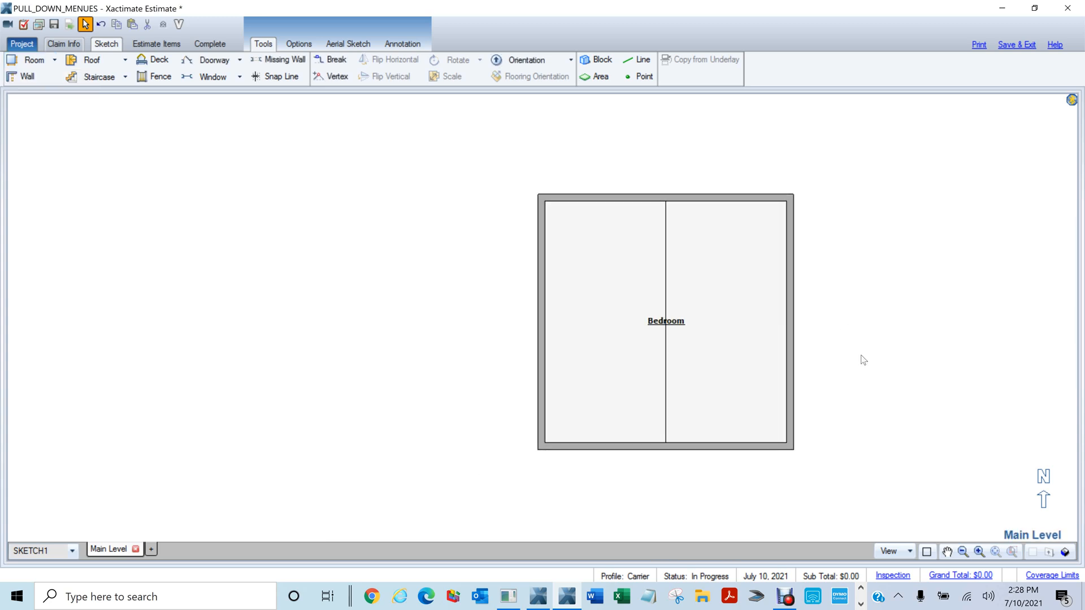
Orbit the peaked Bedroom in 3D, return to the 2D plan and select it for removal
{"action": "key", "text": "F8"}
{"action": "scroll", "coordinate": [839, 411], "scroll_direction": "down", "scroll_amount": 4}
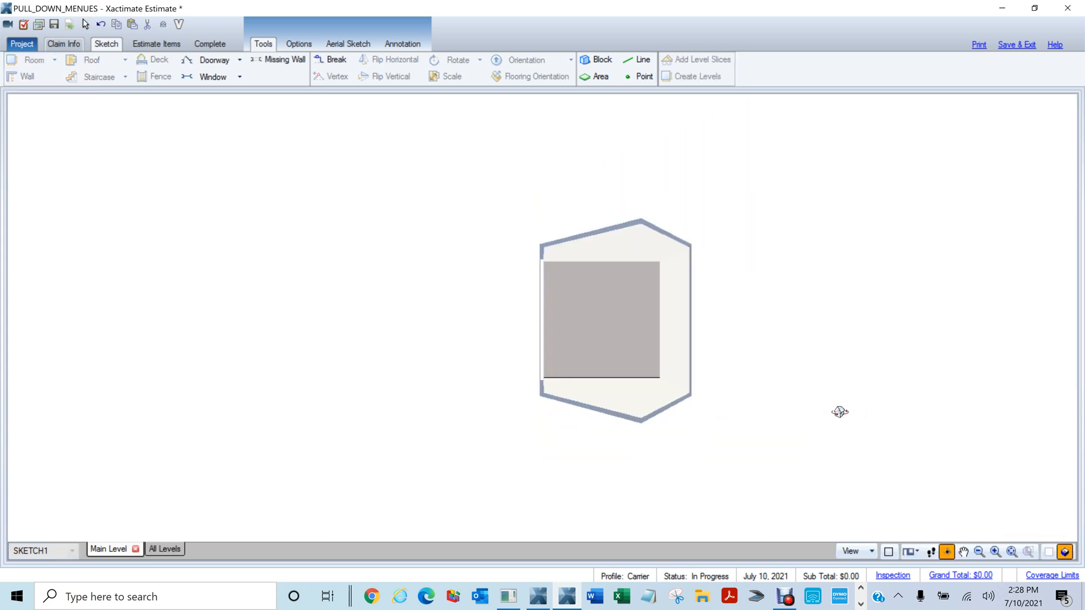
{"action": "left_click_drag", "start_coordinate": [840, 411], "coordinate": [746, 164]}
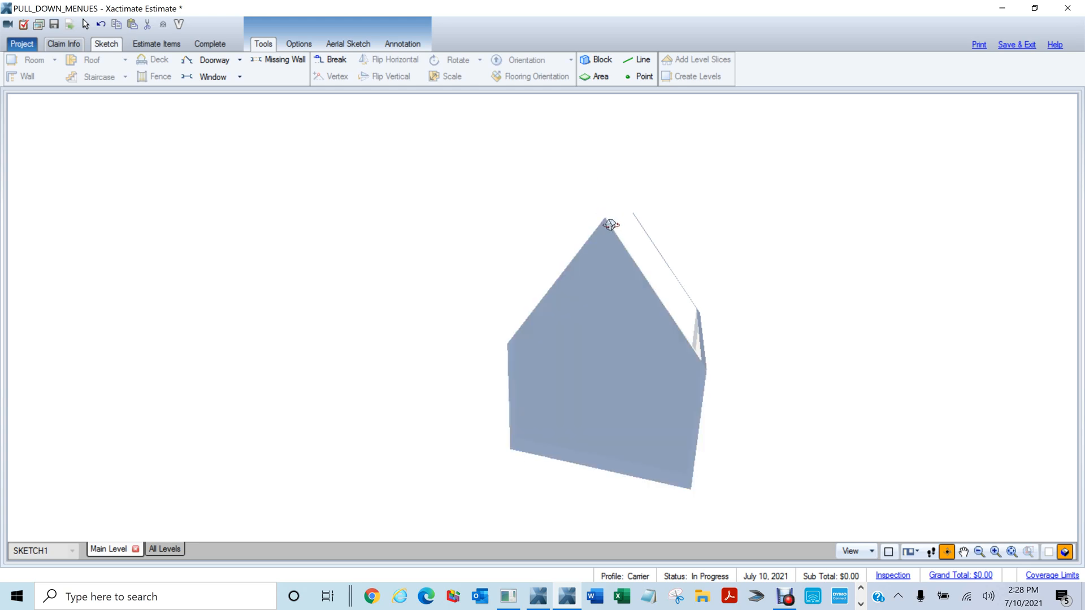
{"action": "left_click_drag", "start_coordinate": [621, 266], "coordinate": [711, 386]}
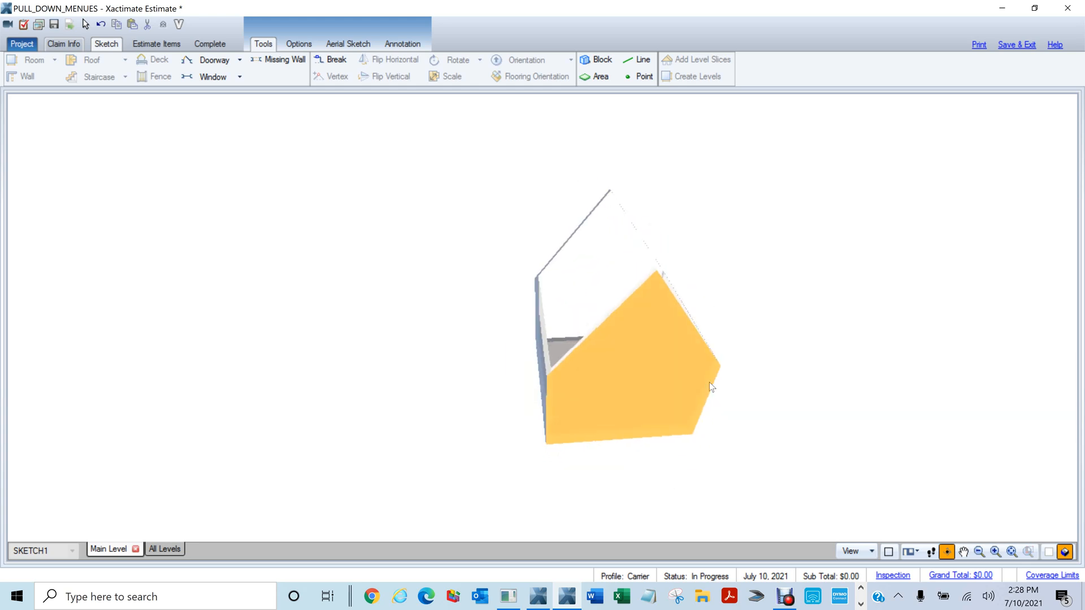
{"action": "key", "text": "F8"}
{"action": "left_click_drag", "start_coordinate": [451, 136], "coordinate": [891, 521]}
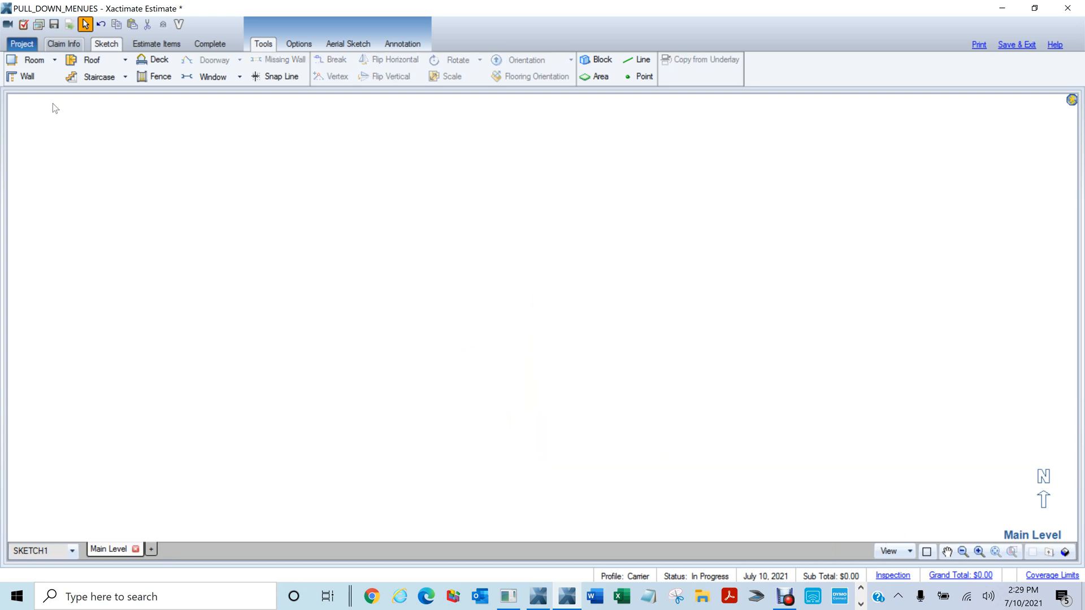
Place a plain 12' square Room1 on the Main Level plan
{"action": "left_click", "coordinate": [54, 60]}
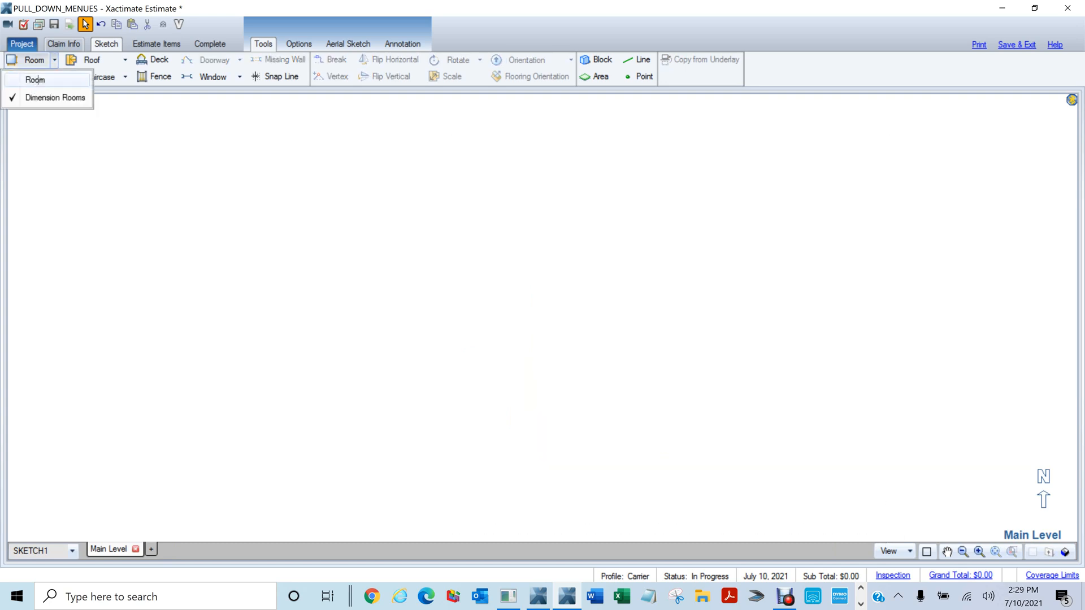
{"action": "left_click", "coordinate": [33, 82]}
{"action": "left_click", "coordinate": [313, 209]}
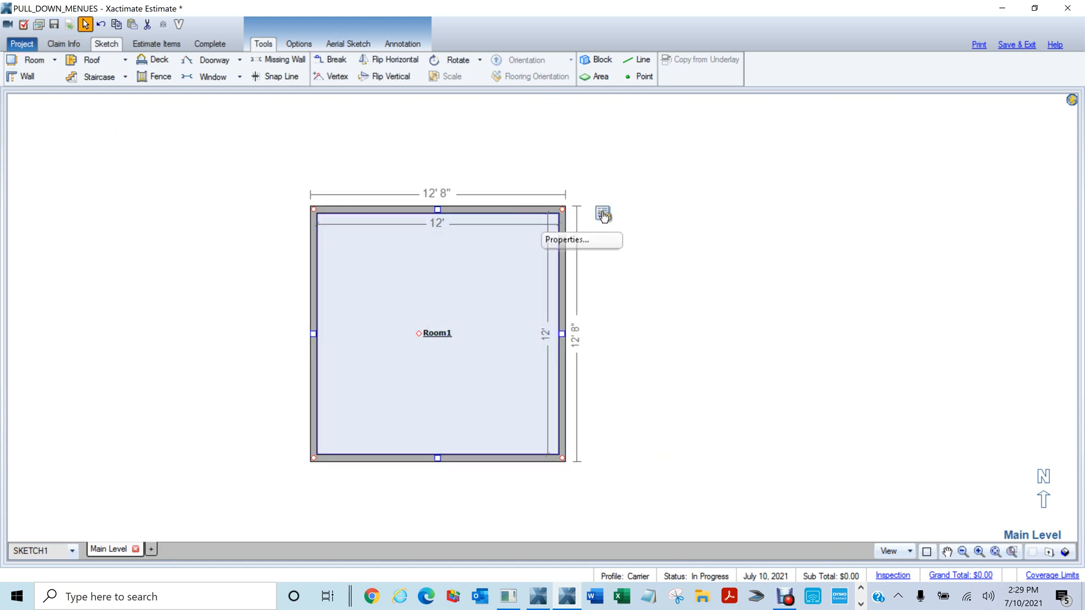
Give Room1 a peaked ceiling with a 16' peak height and check it in 3D
{"action": "left_click", "coordinate": [603, 214]}
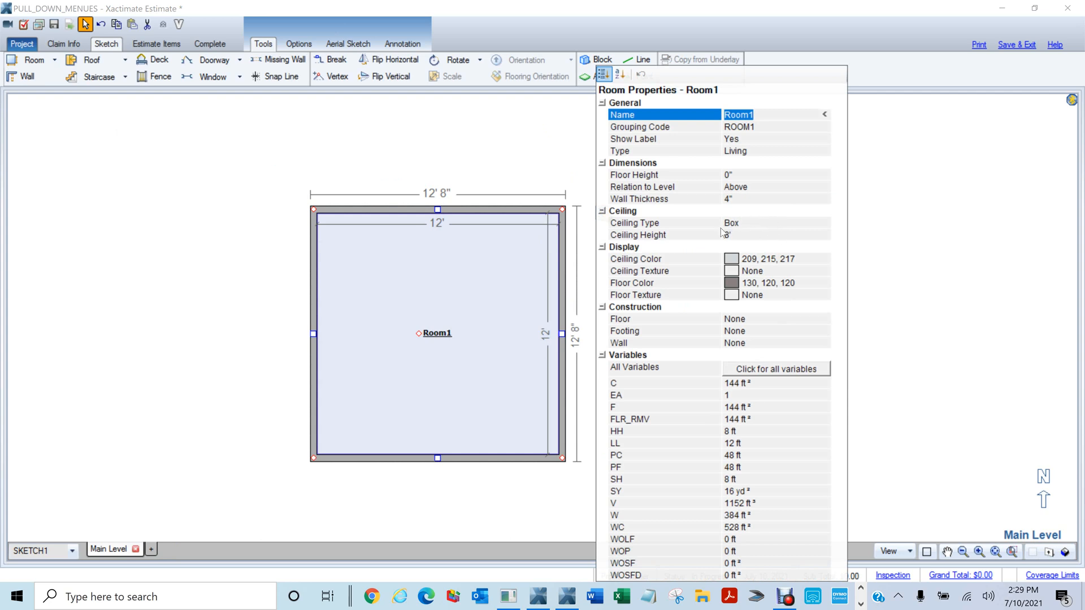
{"action": "left_click", "coordinate": [748, 224]}
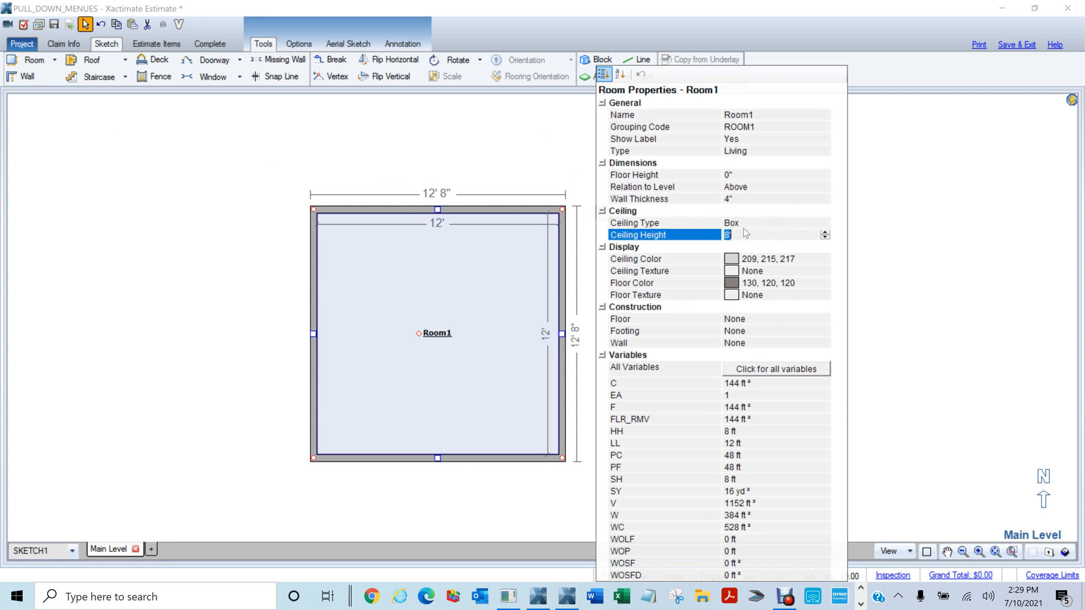
{"action": "left_click", "coordinate": [821, 225]}
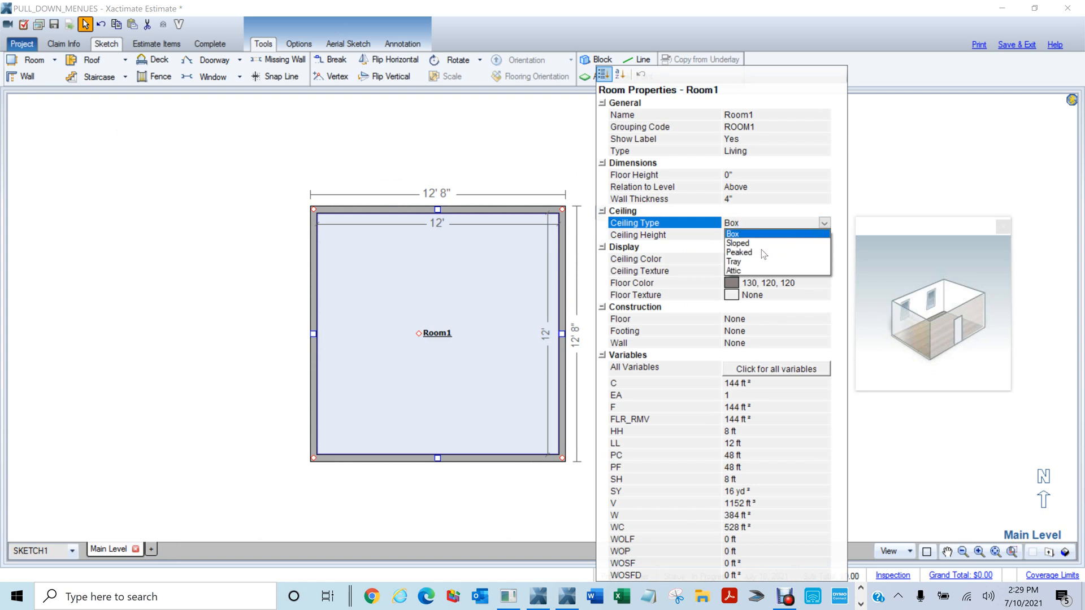
{"action": "left_click", "coordinate": [740, 253]}
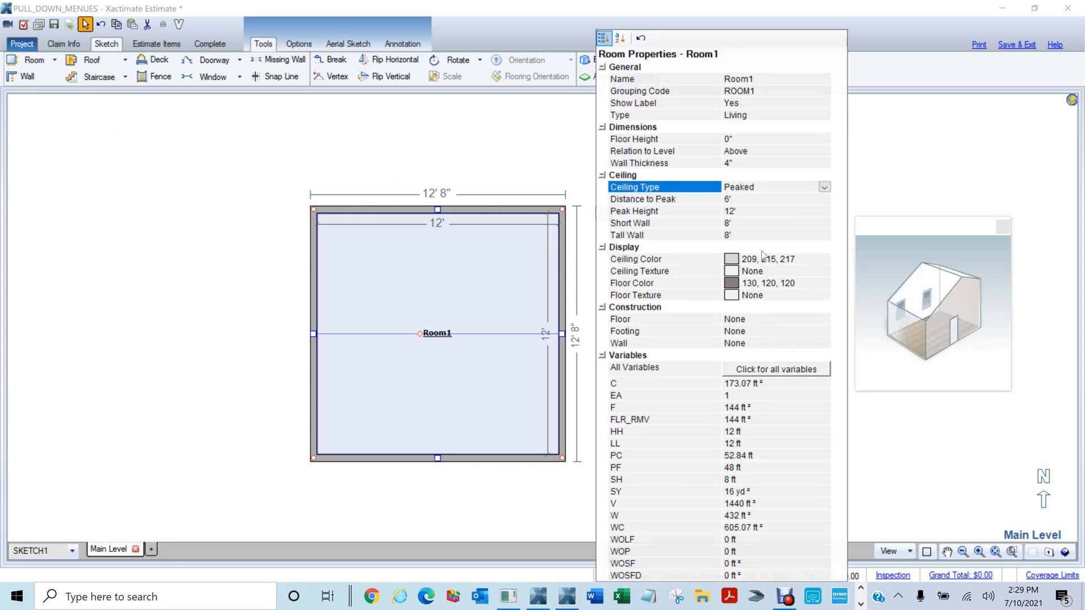
{"action": "left_click", "coordinate": [734, 225]}
{"action": "left_click", "coordinate": [745, 214]}
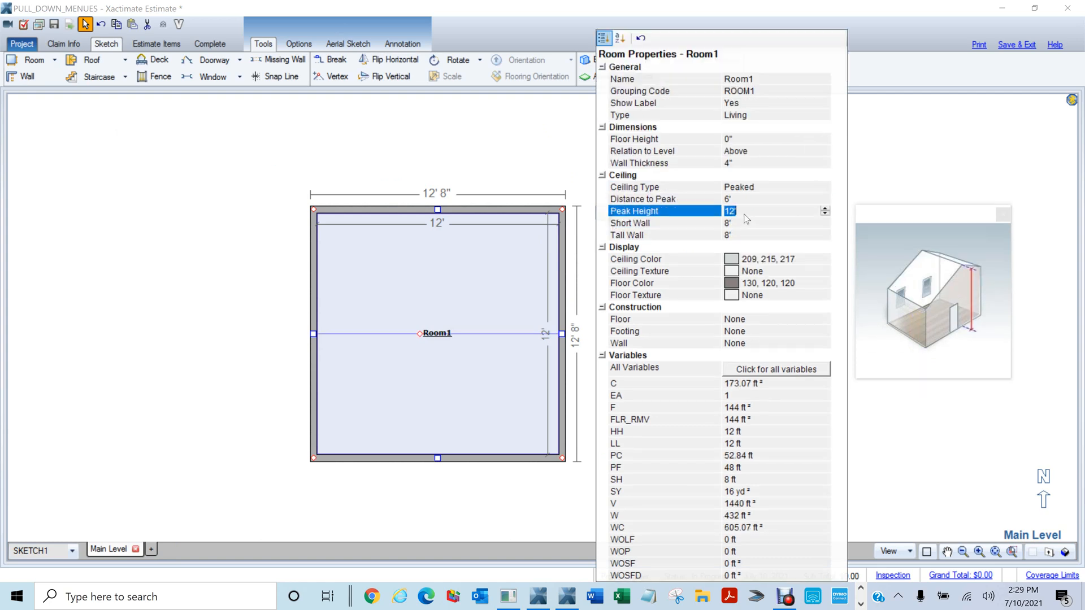
{"action": "type", "text": "16"}
{"action": "left_click", "coordinate": [477, 180]}
{"action": "key", "text": "F8"}
{"action": "mouse_move", "coordinate": [629, 286]}
{"action": "left_mouse_down"}
{"action": "mouse_move", "coordinate": [292, 156]}
{"action": "mouse_move", "coordinate": [283, 172]}
{"action": "mouse_move", "coordinate": [528, 185]}
{"action": "left_mouse_up"}
{"action": "key", "text": "F8"}
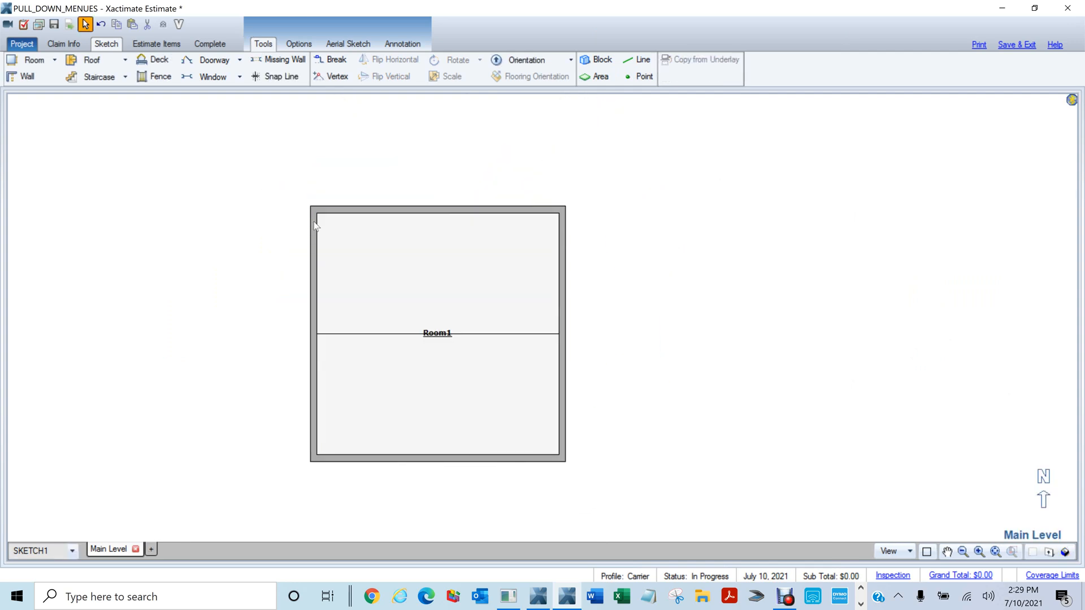
Change Room1's ceiling to sloped and view it in 3D
{"action": "left_click", "coordinate": [355, 238]}
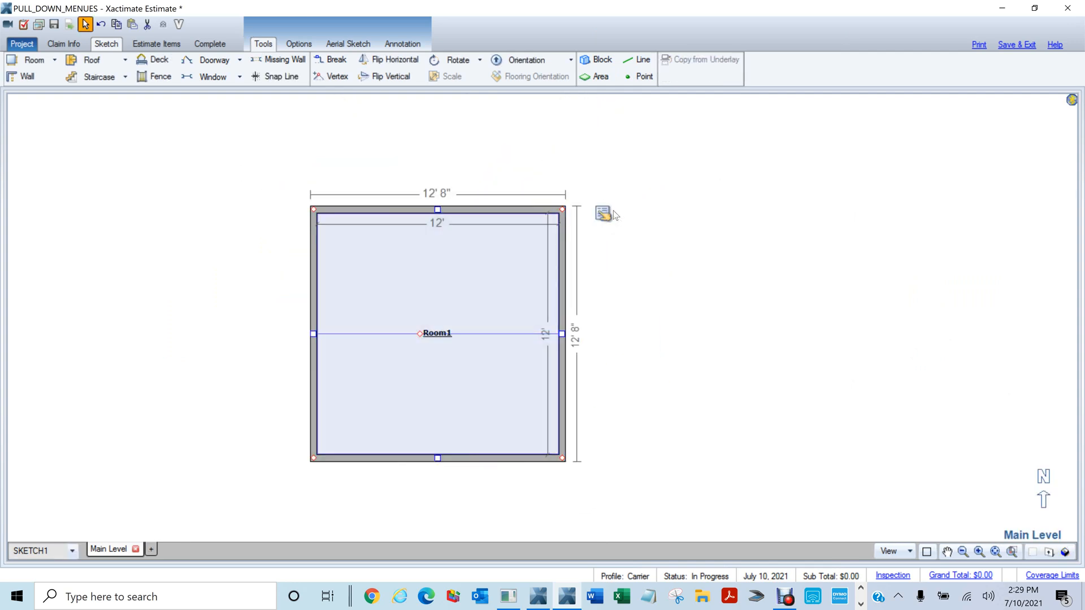
{"action": "left_click", "coordinate": [610, 222]}
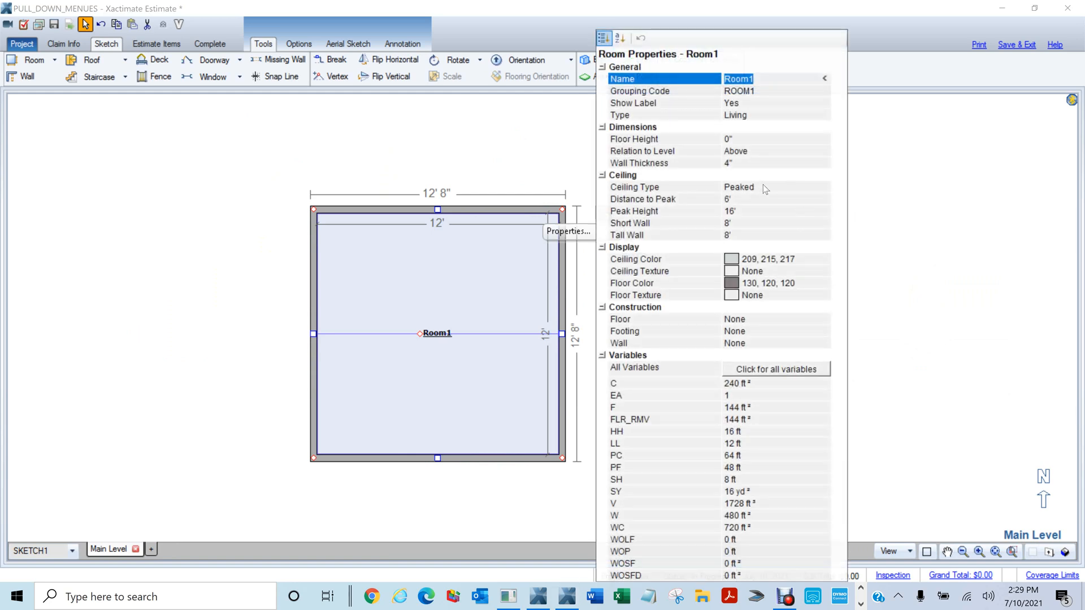
{"action": "left_click", "coordinate": [763, 187]}
{"action": "left_click", "coordinate": [762, 187]}
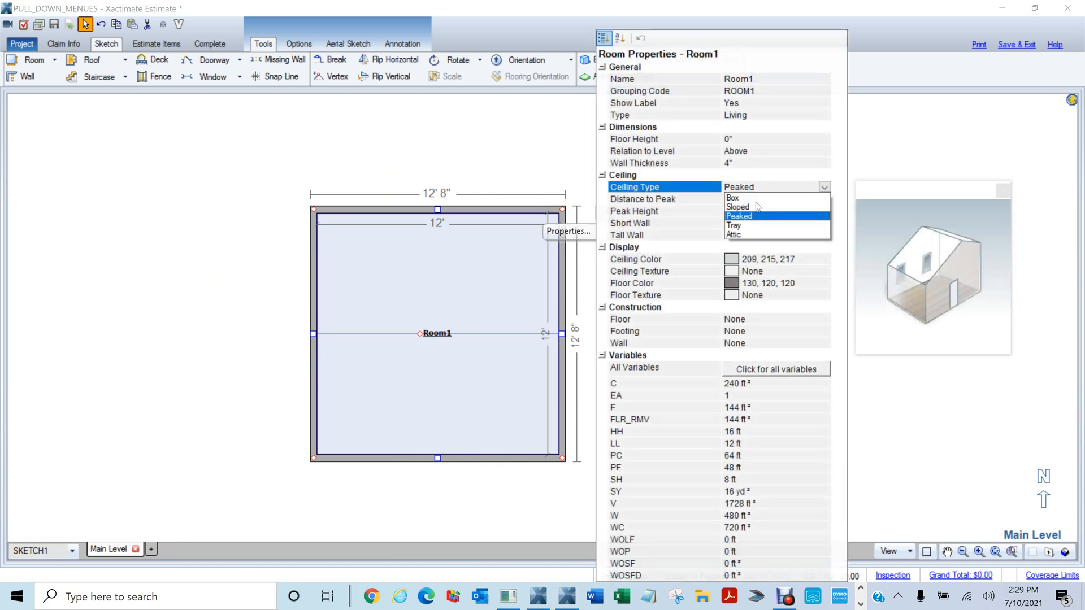
{"action": "left_click", "coordinate": [740, 207]}
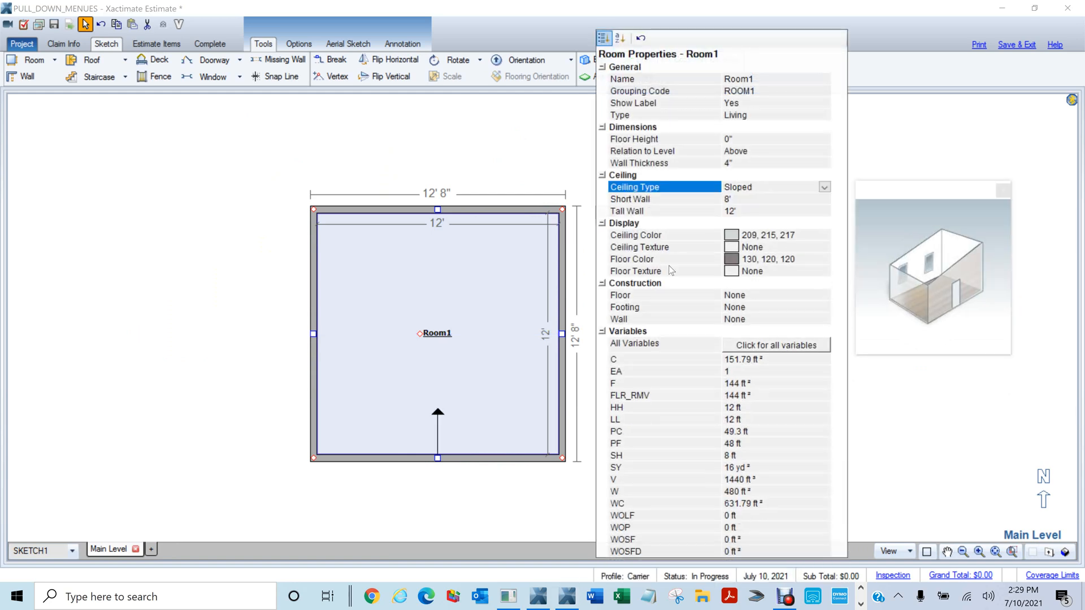
{"action": "left_click", "coordinate": [210, 236]}
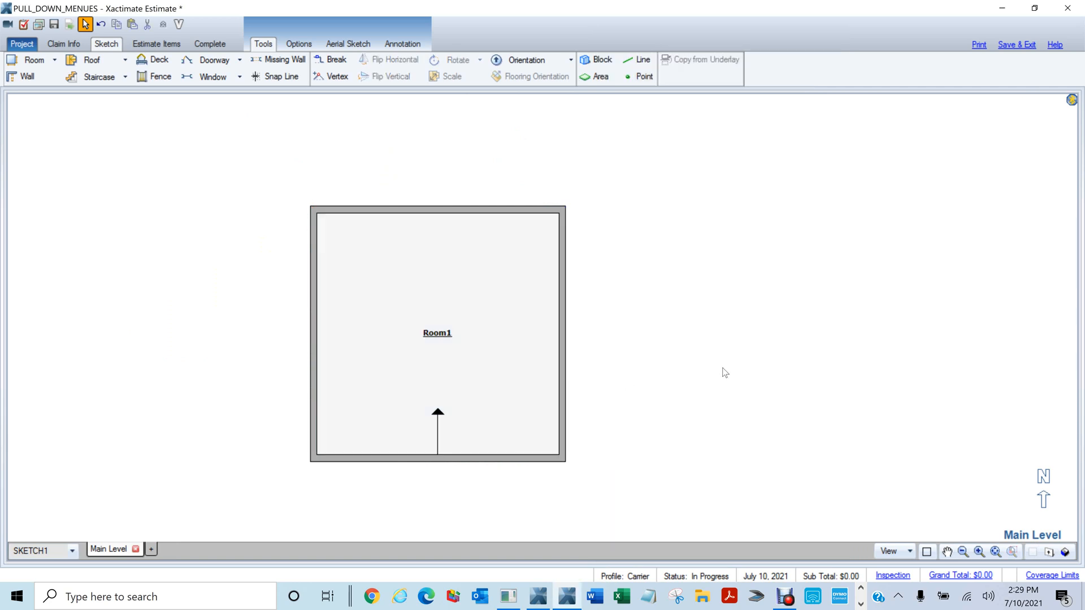
{"action": "left_click_drag", "start_coordinate": [798, 420], "coordinate": [601, 156]}
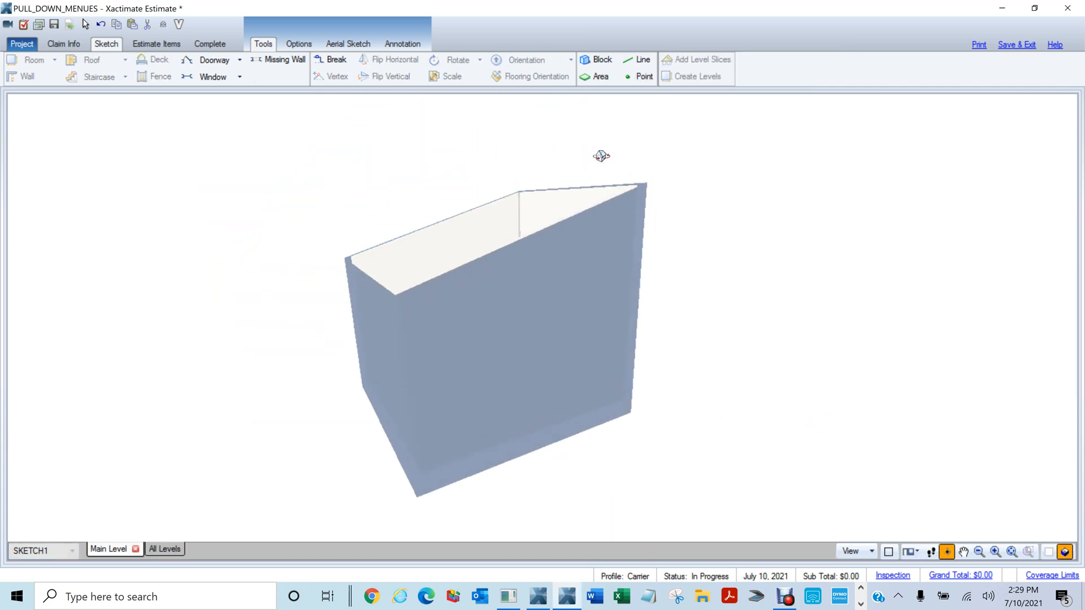
{"action": "left_click", "coordinate": [1065, 552]}
Switch Room1's ceiling type to Tray
{"action": "left_click_drag", "start_coordinate": [224, 137], "coordinate": [648, 541]}
{"action": "left_click", "coordinate": [604, 213]}
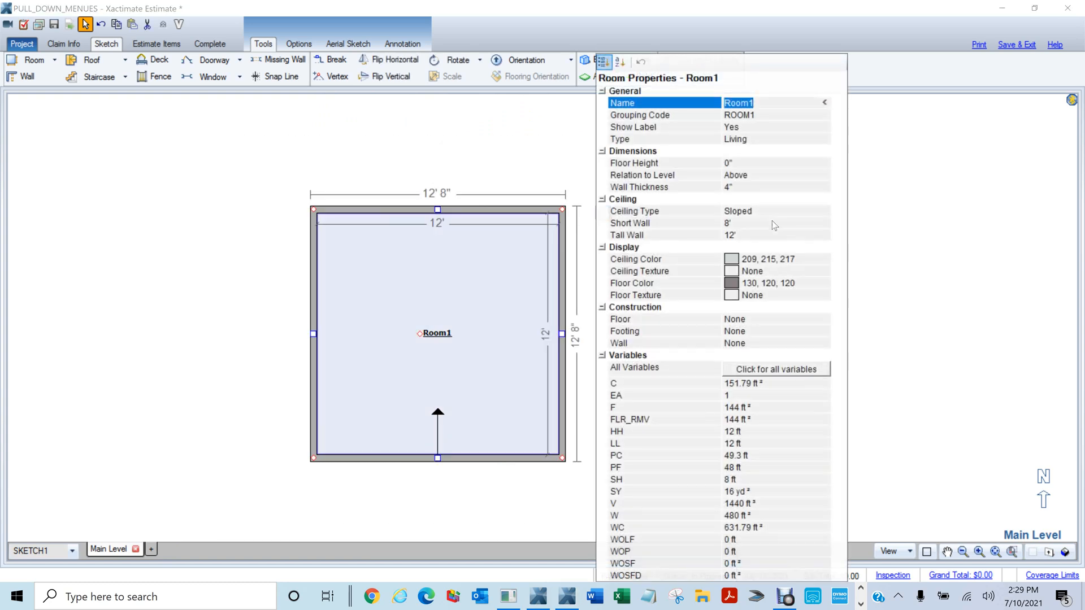
{"action": "left_click", "coordinate": [825, 212]}
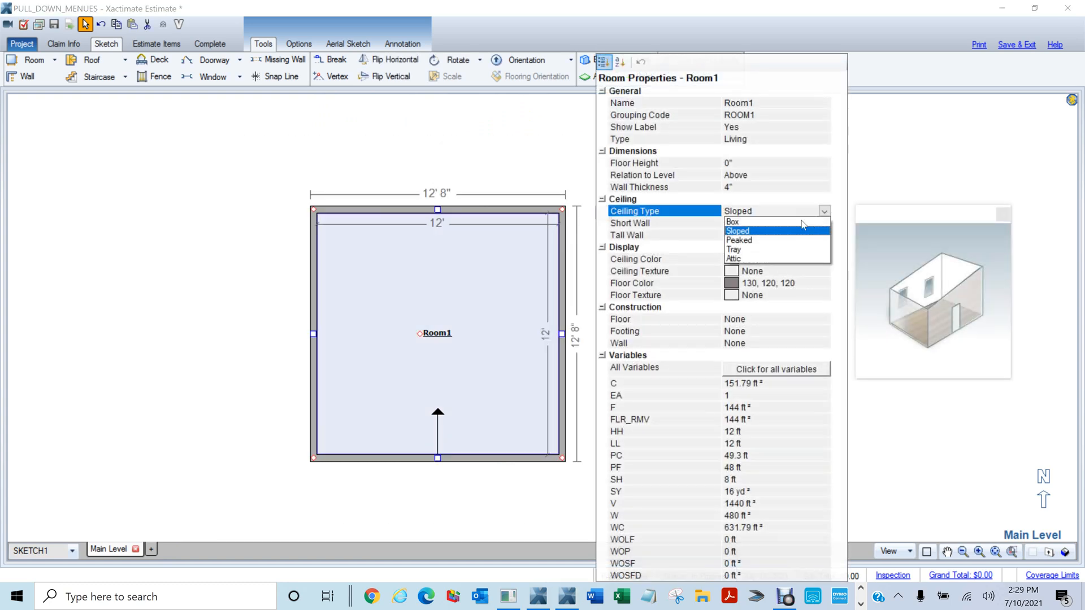
{"action": "left_click", "coordinate": [745, 250]}
{"action": "left_click", "coordinate": [525, 249]}
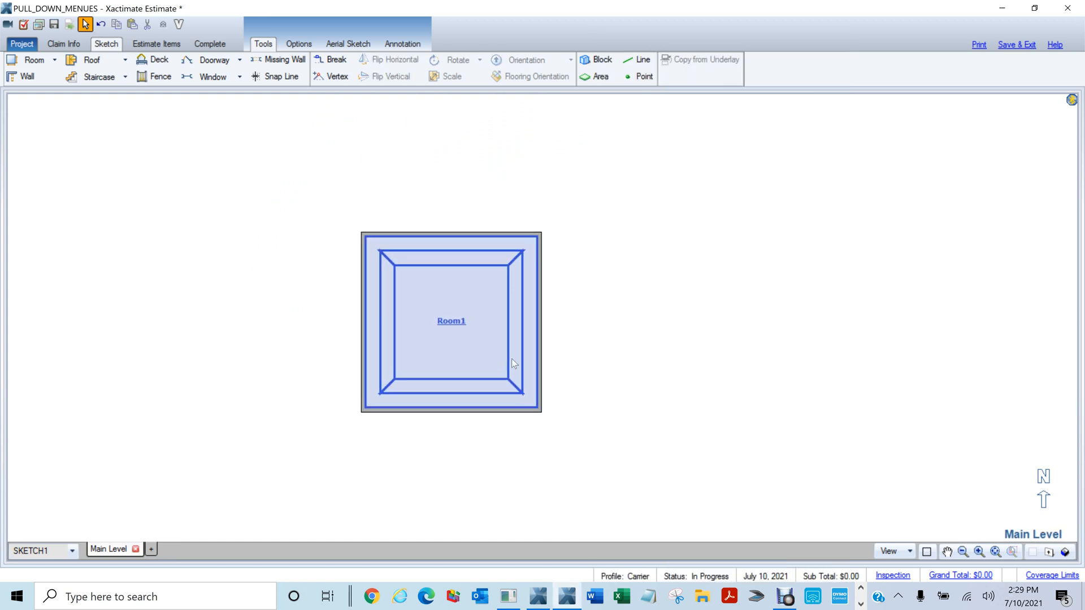
{"action": "key", "text": "F8"}
{"action": "mouse_move", "coordinate": [574, 455]}
{"action": "left_mouse_down"}
{"action": "mouse_move", "coordinate": [539, 186]}
{"action": "mouse_move", "coordinate": [595, 301]}
{"action": "left_mouse_up"}
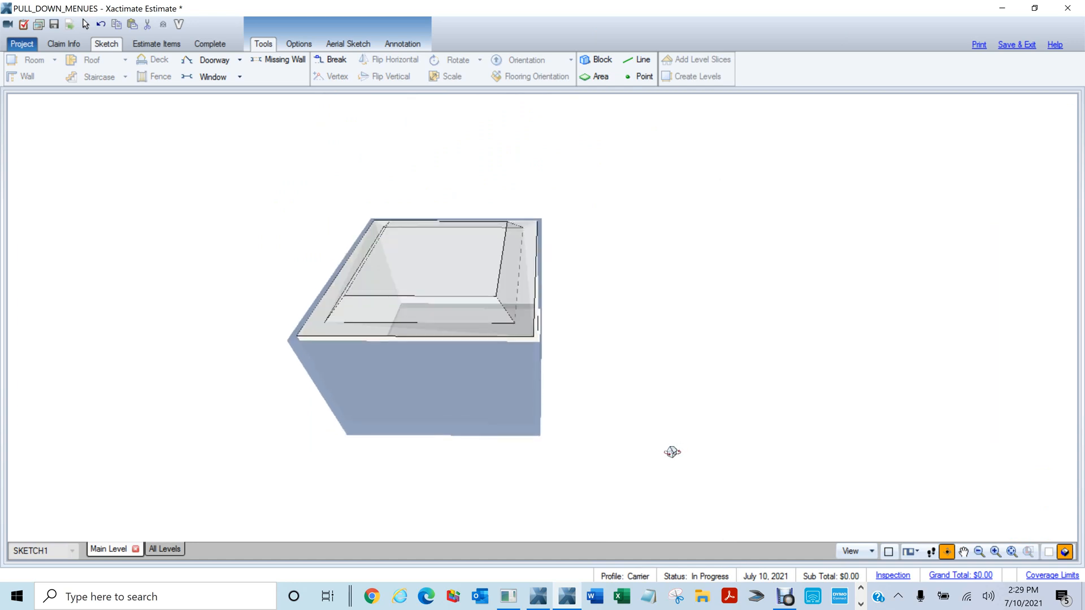
{"action": "scroll", "coordinate": [638, 274], "scroll_direction": "up", "scroll_amount": 5}
{"action": "left_click_drag", "start_coordinate": [497, 277], "coordinate": [536, 258]}
{"action": "scroll", "coordinate": [535, 258], "scroll_direction": "down", "scroll_amount": 5}
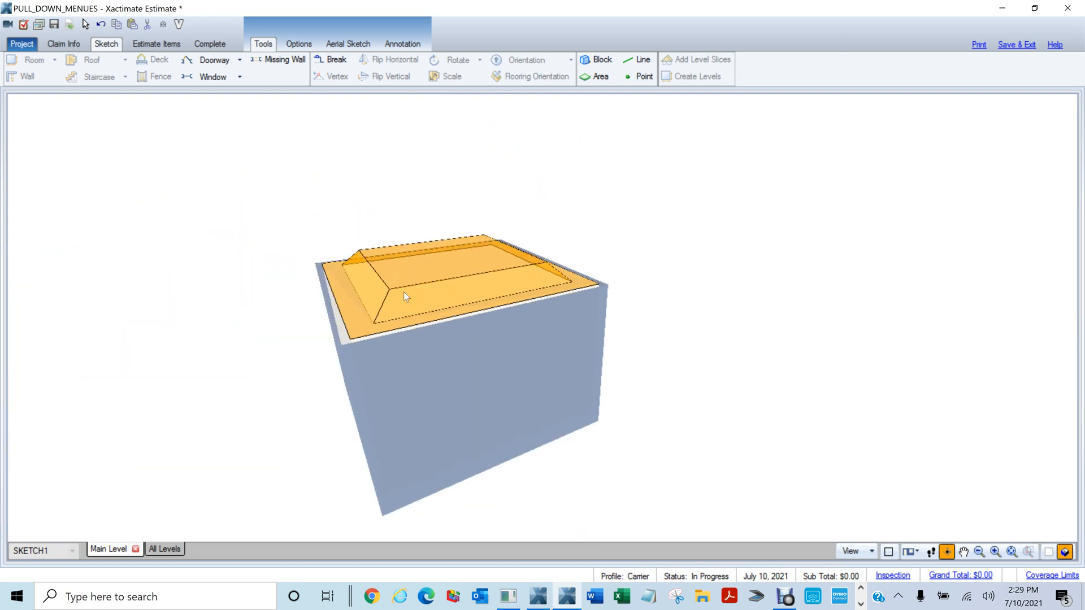
{"action": "left_click_drag", "start_coordinate": [403, 291], "coordinate": [588, 266]}
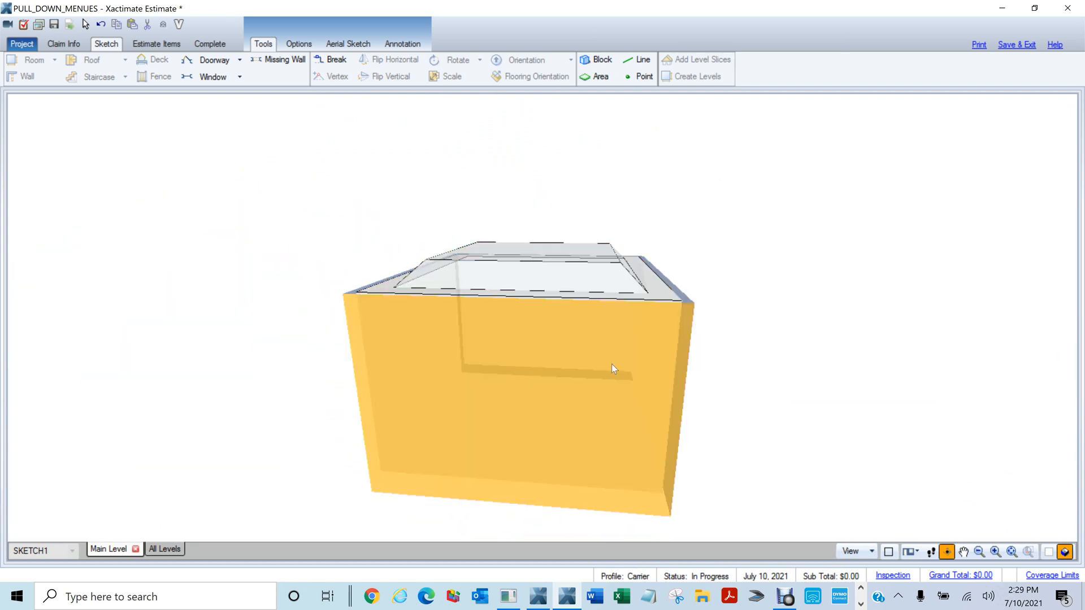
{"action": "left_click_drag", "start_coordinate": [614, 368], "coordinate": [647, 314]}
{"action": "scroll", "coordinate": [543, 332], "scroll_direction": "up", "scroll_amount": 3}
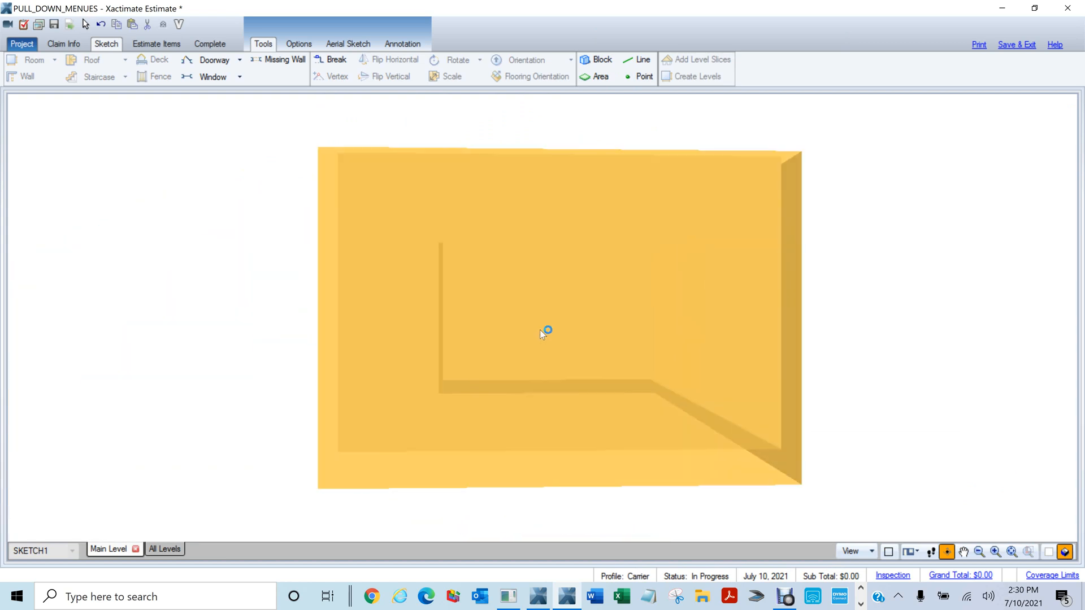
{"action": "scroll", "coordinate": [542, 328], "scroll_direction": "up", "scroll_amount": 5}
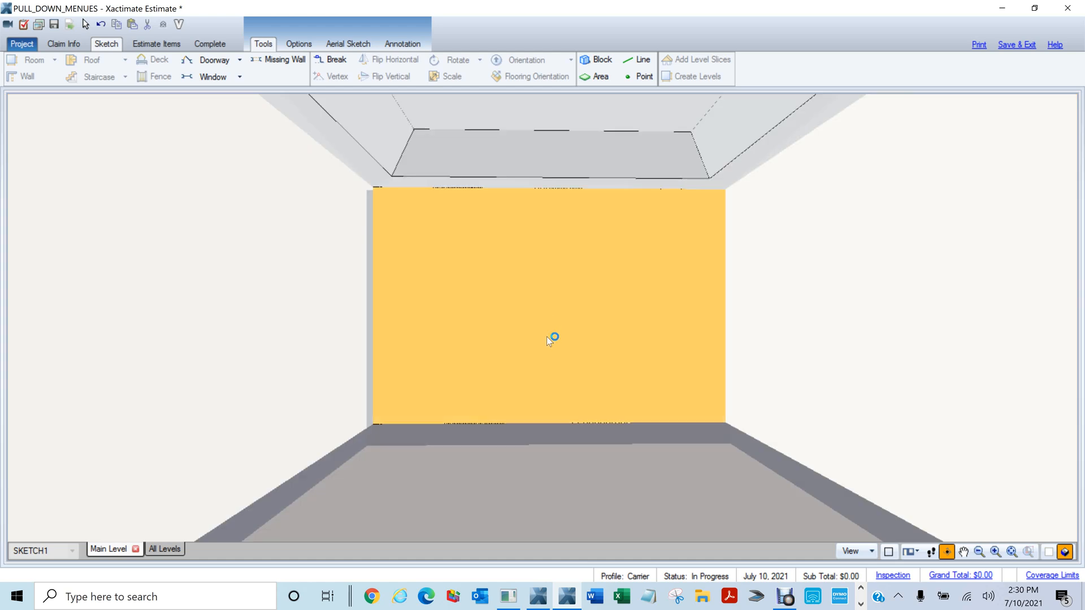
{"action": "left_click_drag", "start_coordinate": [547, 336], "coordinate": [566, 354]}
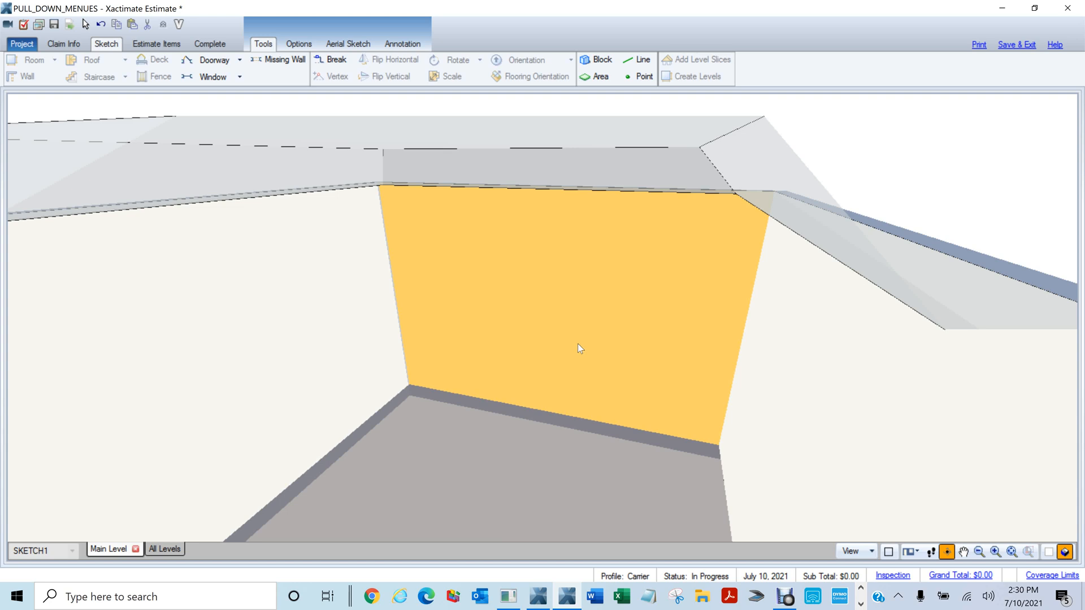
{"action": "scroll", "coordinate": [568, 351], "scroll_direction": "down", "scroll_amount": 3}
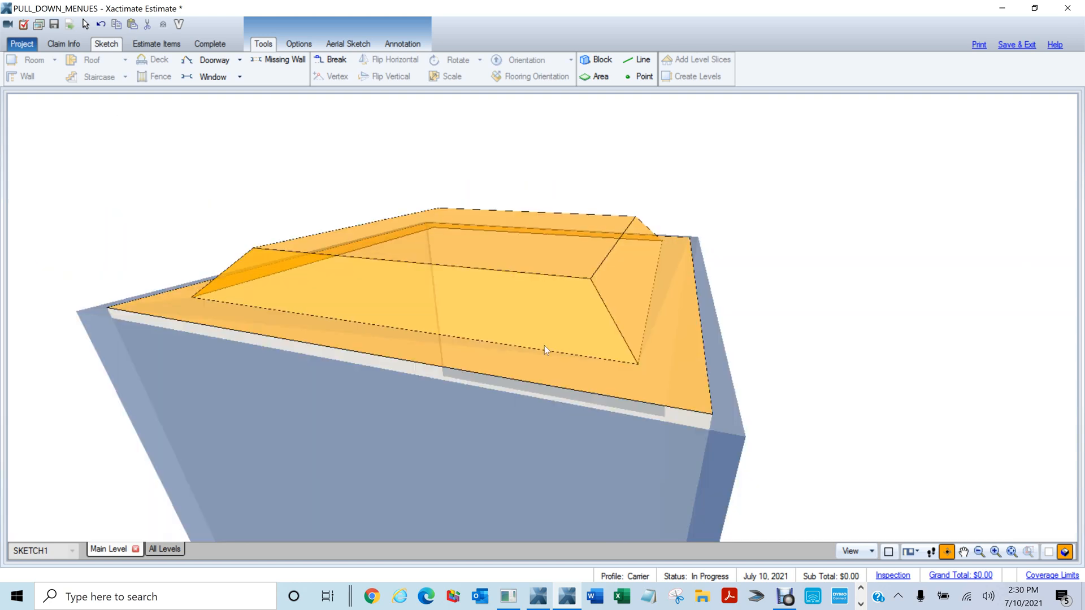
{"action": "scroll", "coordinate": [560, 441], "scroll_direction": "up", "scroll_amount": 2}
{"action": "scroll", "coordinate": [596, 416], "scroll_direction": "up", "scroll_amount": 3}
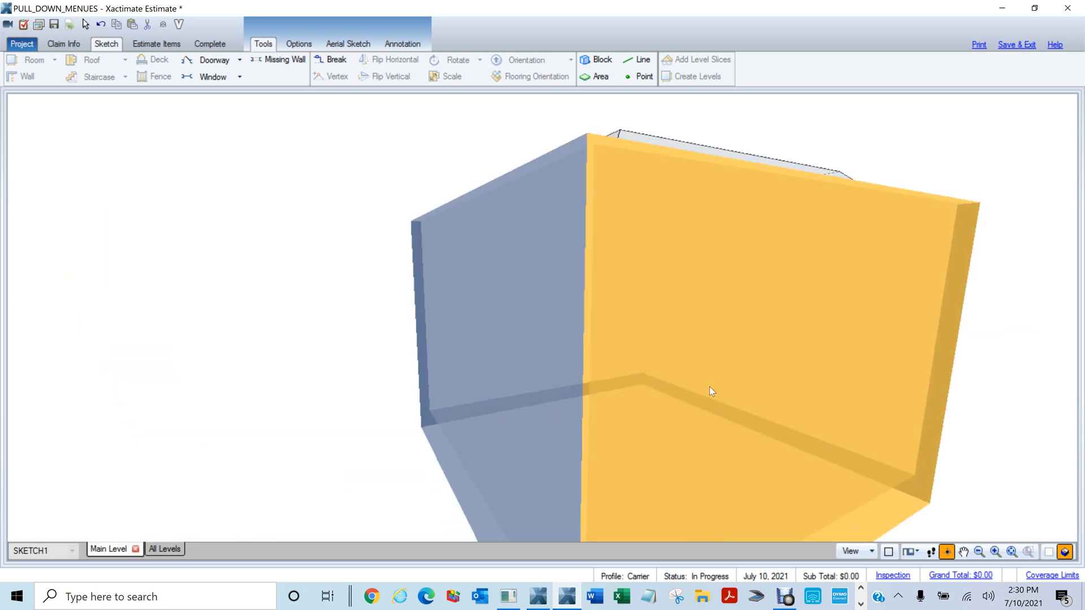
{"action": "left_click_drag", "start_coordinate": [709, 387], "coordinate": [602, 290]}
{"action": "scroll", "coordinate": [815, 385], "scroll_direction": "up", "scroll_amount": 2}
{"action": "scroll", "coordinate": [692, 365], "scroll_direction": "down", "scroll_amount": 1}
{"action": "scroll", "coordinate": [641, 315], "scroll_direction": "down", "scroll_amount": 1}
{"action": "scroll", "coordinate": [638, 317], "scroll_direction": "up", "scroll_amount": 4}
{"action": "scroll", "coordinate": [645, 316], "scroll_direction": "down", "scroll_amount": 3}
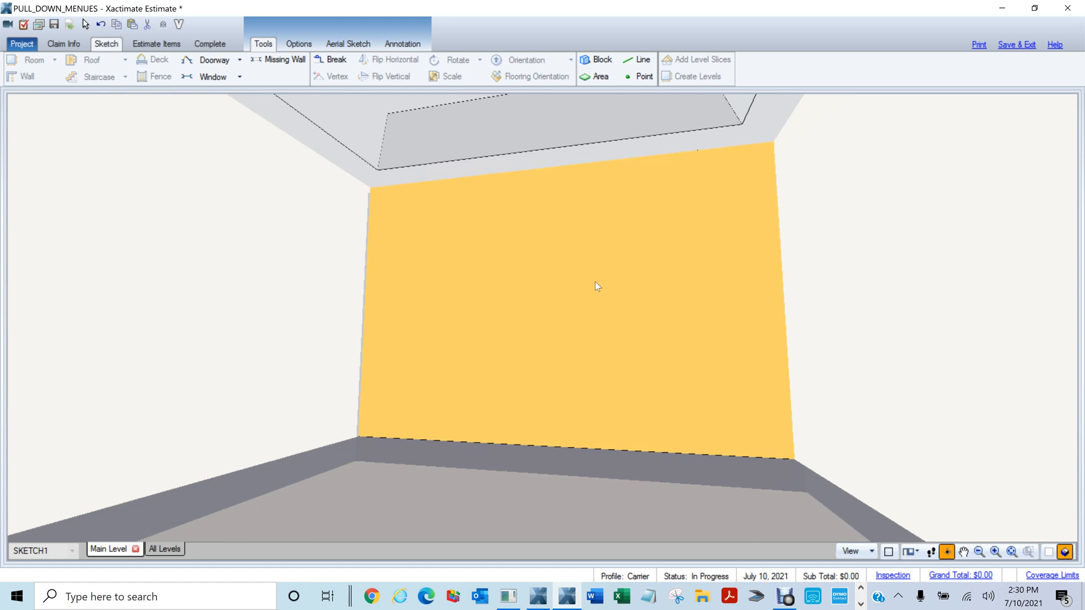
{"action": "left_click_drag", "start_coordinate": [603, 290], "coordinate": [660, 380]}
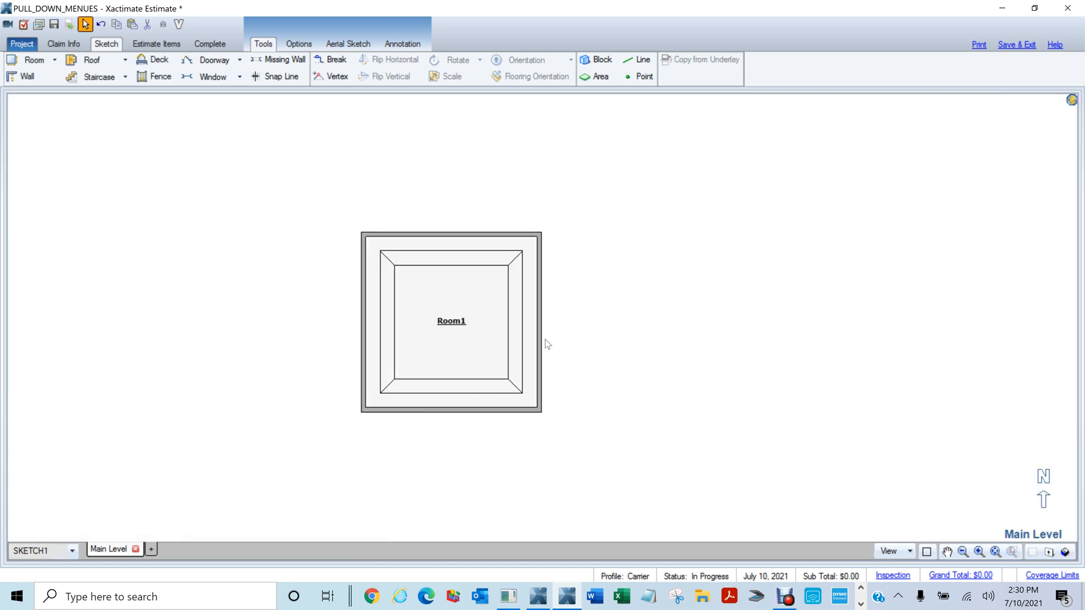
Set Room1's ceiling type to Attic in its properties
{"action": "left_click", "coordinate": [490, 306]}
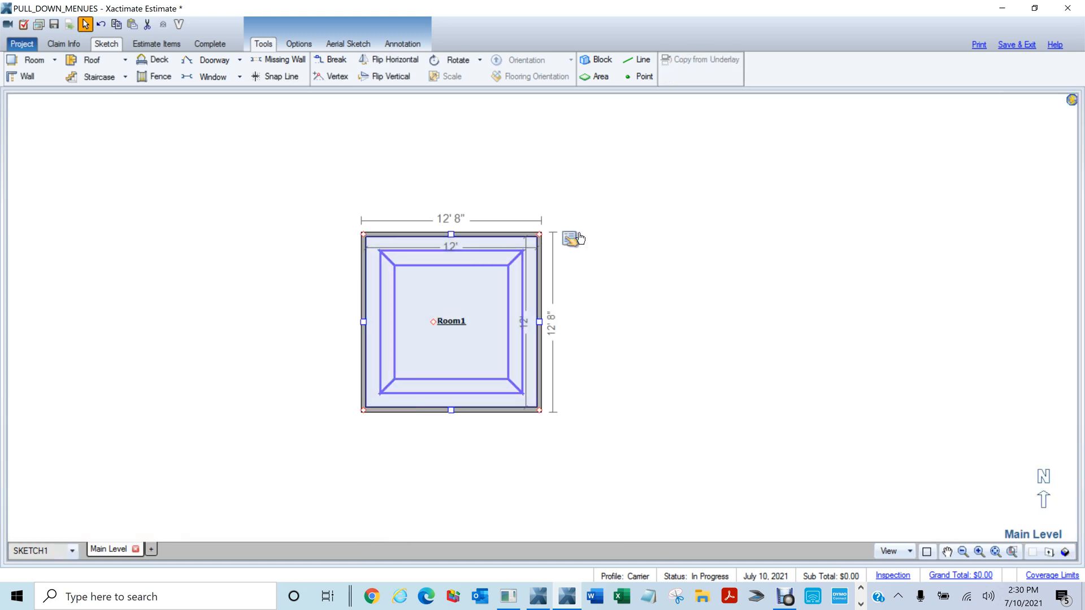
{"action": "left_click", "coordinate": [571, 239]}
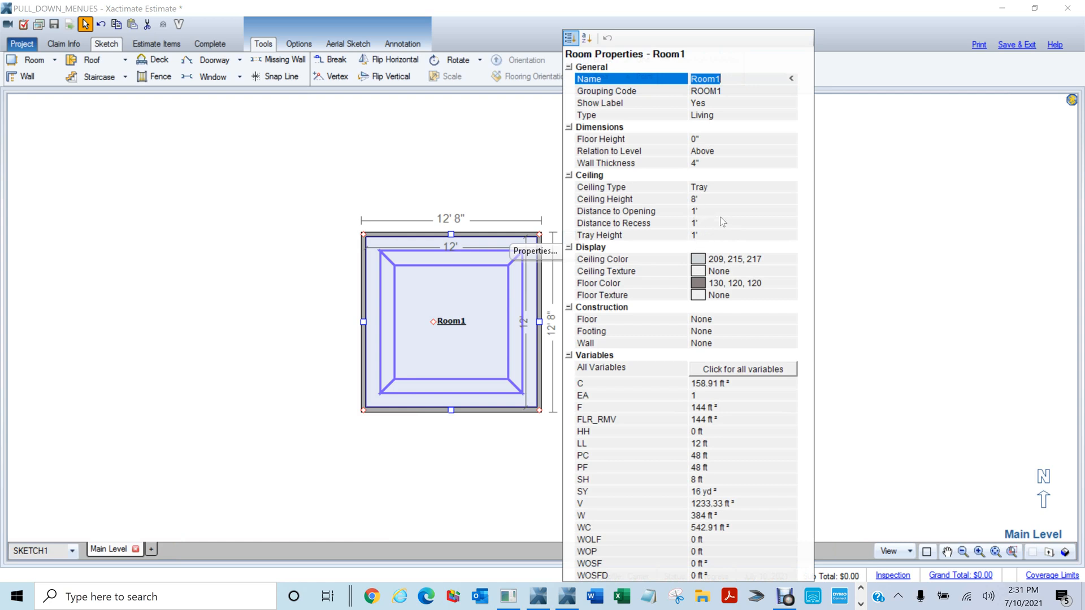
{"action": "left_click", "coordinate": [723, 188]}
{"action": "left_click", "coordinate": [791, 187]}
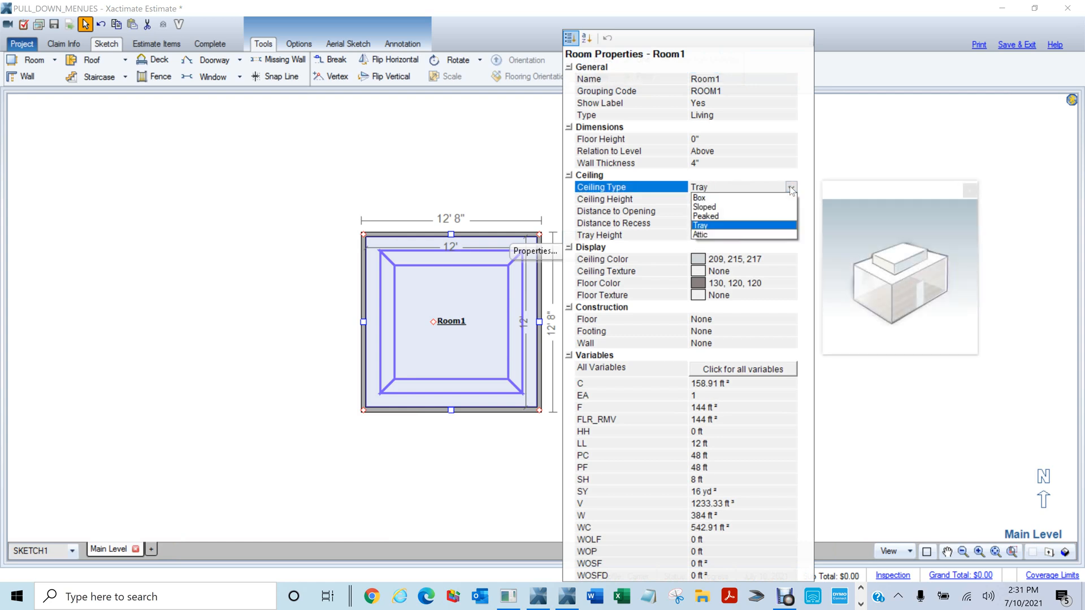
{"action": "left_click", "coordinate": [701, 235]}
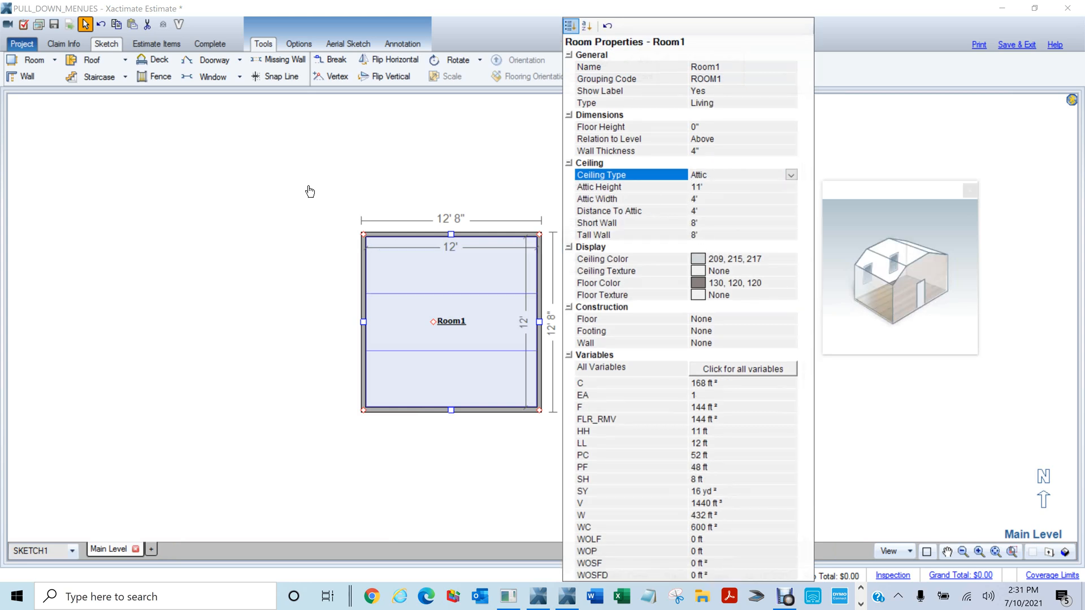
{"action": "left_click", "coordinate": [294, 205]}
Inspect the attic ceiling and room interior in 3D, then return to the 2D plan
{"action": "key", "text": "F9"}
{"action": "mouse_move", "coordinate": [577, 325]}
{"action": "left_mouse_down"}
{"action": "mouse_move", "coordinate": [422, 290]}
{"action": "mouse_move", "coordinate": [340, 158]}
{"action": "mouse_move", "coordinate": [443, 296]}
{"action": "mouse_move", "coordinate": [637, 373]}
{"action": "mouse_move", "coordinate": [601, 363]}
{"action": "mouse_move", "coordinate": [825, 399]}
{"action": "mouse_move", "coordinate": [588, 347]}
{"action": "left_mouse_up"}
{"action": "left_click", "coordinate": [588, 348]}
{"action": "scroll", "coordinate": [598, 348], "scroll_direction": "up", "scroll_amount": 5}
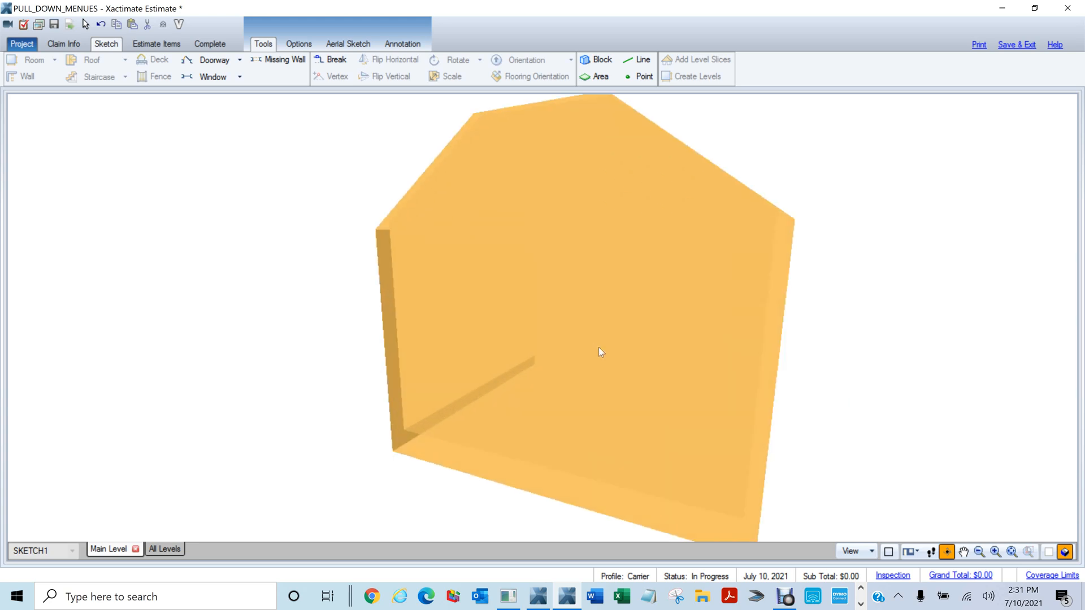
{"action": "scroll", "coordinate": [598, 348], "scroll_direction": "up", "scroll_amount": 4}
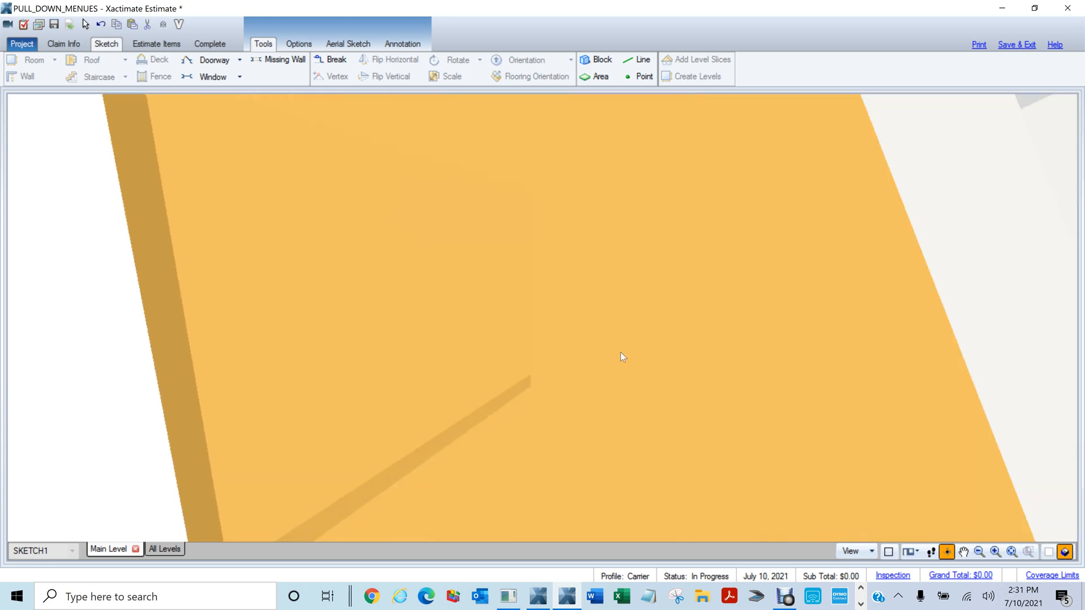
{"action": "scroll", "coordinate": [636, 360], "scroll_direction": "up", "scroll_amount": 3}
{"action": "left_click", "coordinate": [636, 361]}
{"action": "left_click_drag", "start_coordinate": [650, 355], "coordinate": [750, 247]}
{"action": "left_click", "coordinate": [1064, 552]}
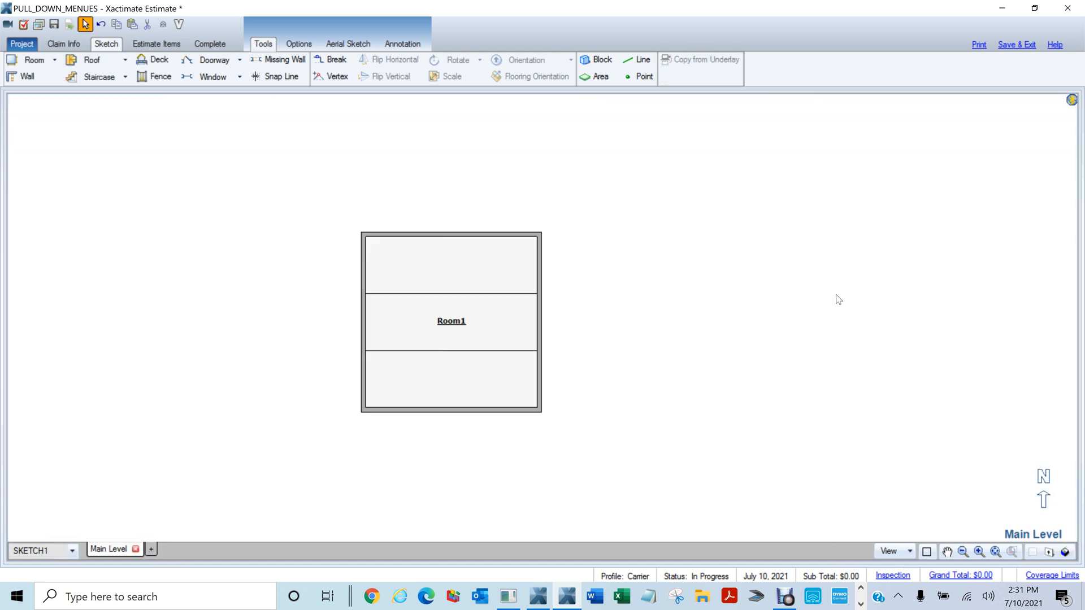
Change Room1's ceiling type back to Box
{"action": "left_click_drag", "start_coordinate": [213, 187], "coordinate": [737, 525]}
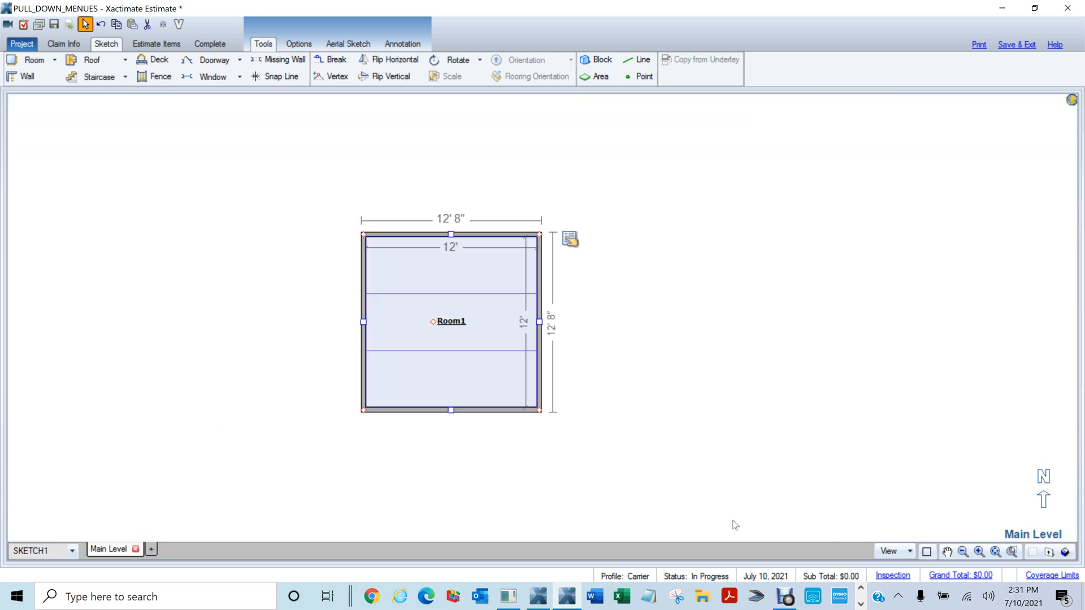
{"action": "left_click", "coordinate": [570, 239]}
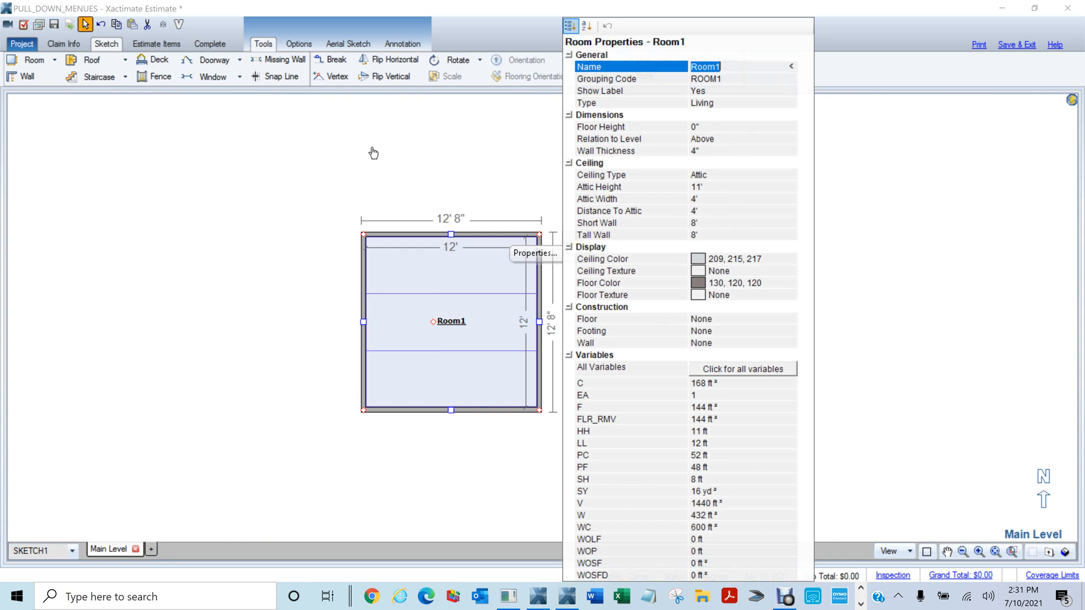
{"action": "left_click", "coordinate": [476, 296]}
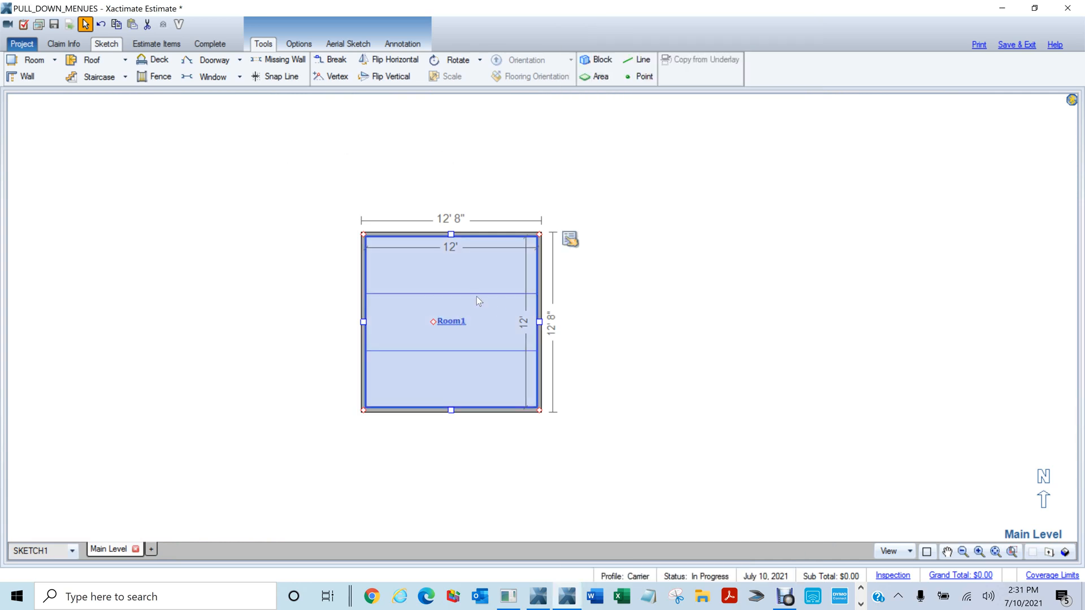
{"action": "left_click", "coordinate": [568, 242]}
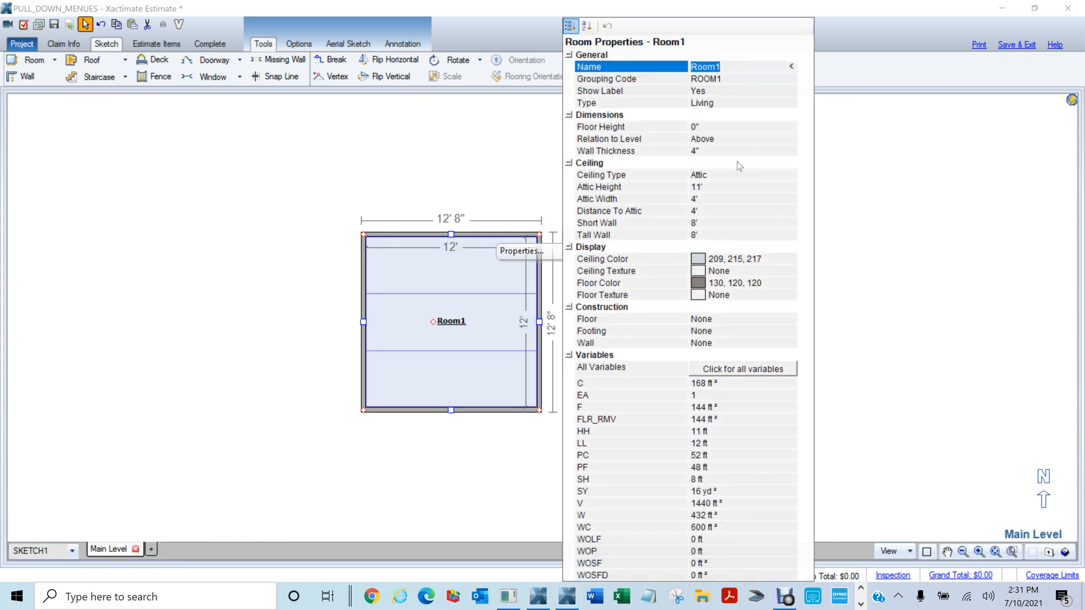
{"action": "left_click", "coordinate": [726, 176]}
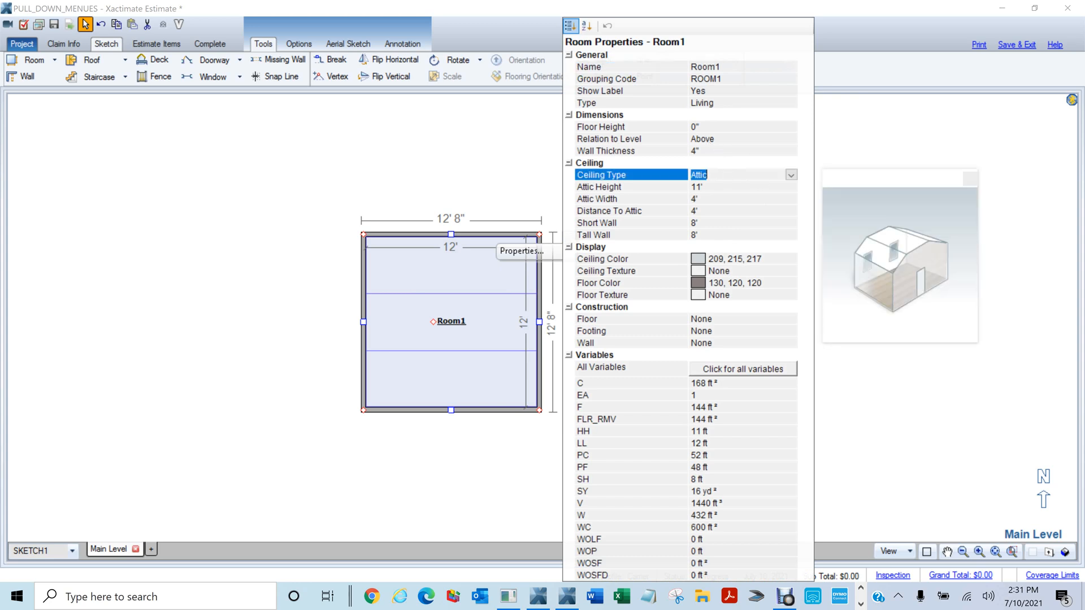
{"action": "left_click", "coordinate": [791, 176]}
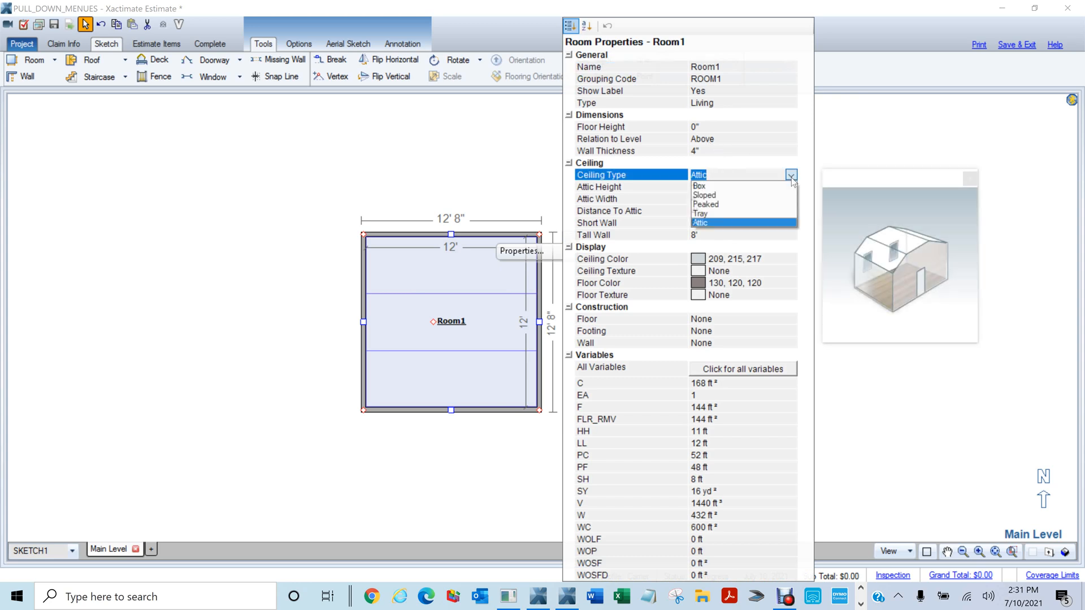
{"action": "left_click", "coordinate": [708, 187]}
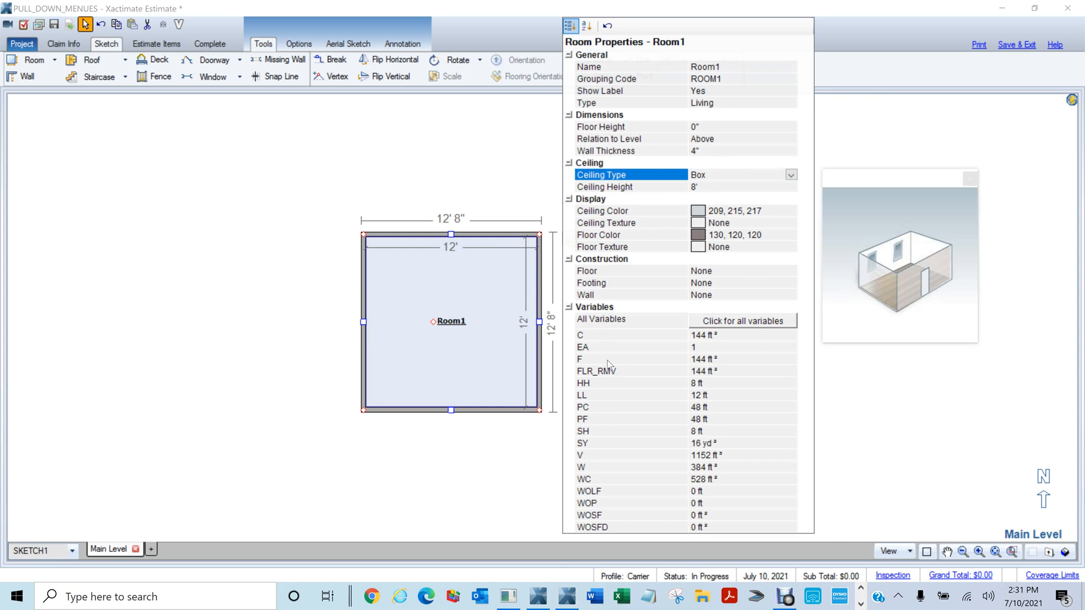
Delete Room1, leaving the Main Level plan empty
{"action": "left_click", "coordinate": [365, 157]}
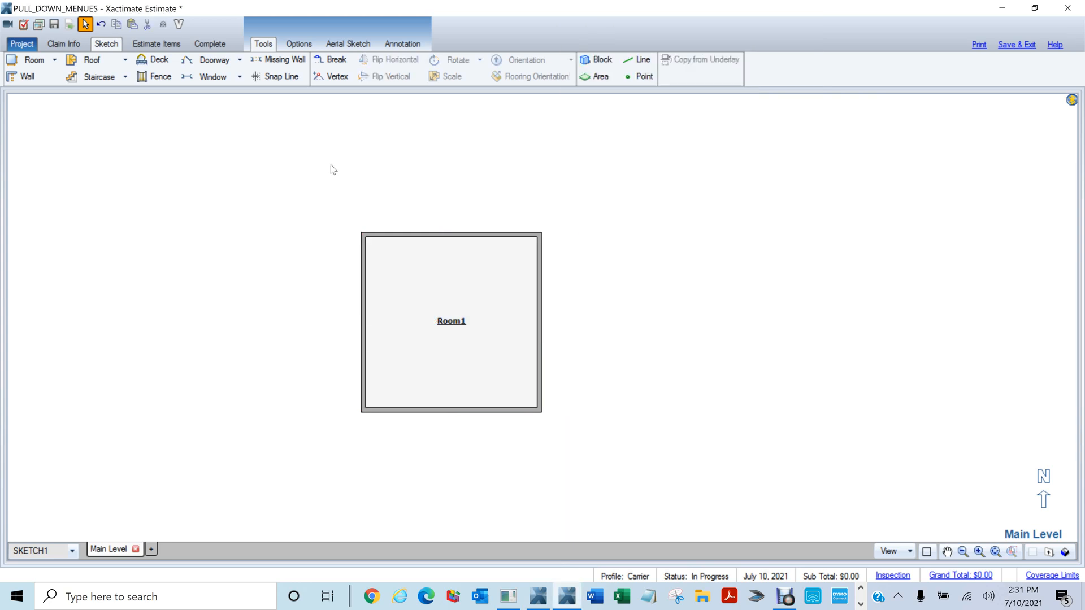
{"action": "left_click_drag", "start_coordinate": [287, 174], "coordinate": [643, 443]}
{"action": "key", "text": "Delete"}
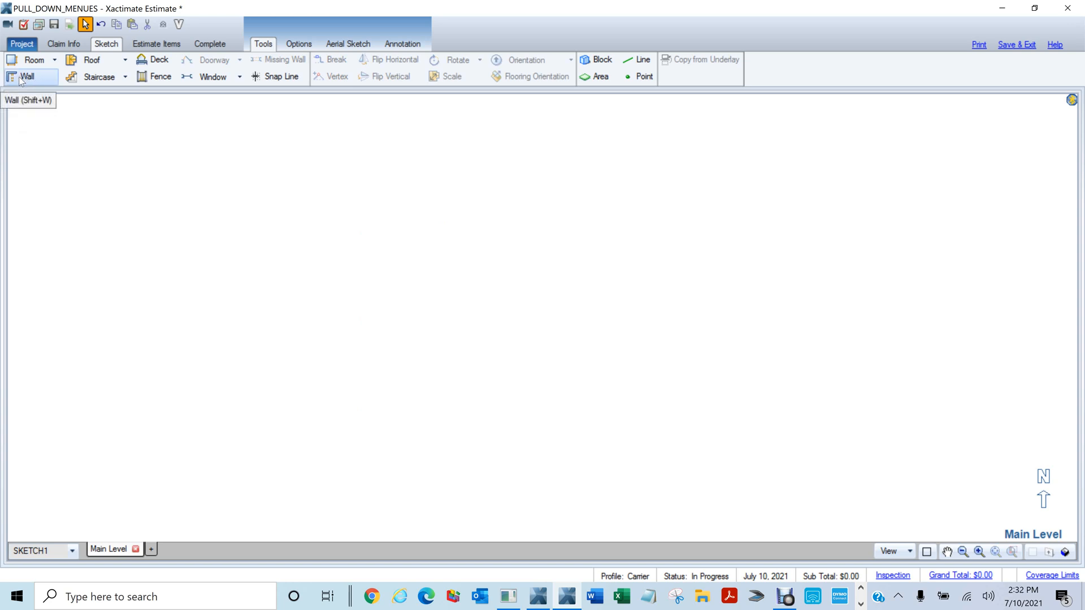
Draw a 25'4" × 23'8" room and add an 8' partition down from the top wall
{"action": "left_click", "coordinate": [32, 61]}
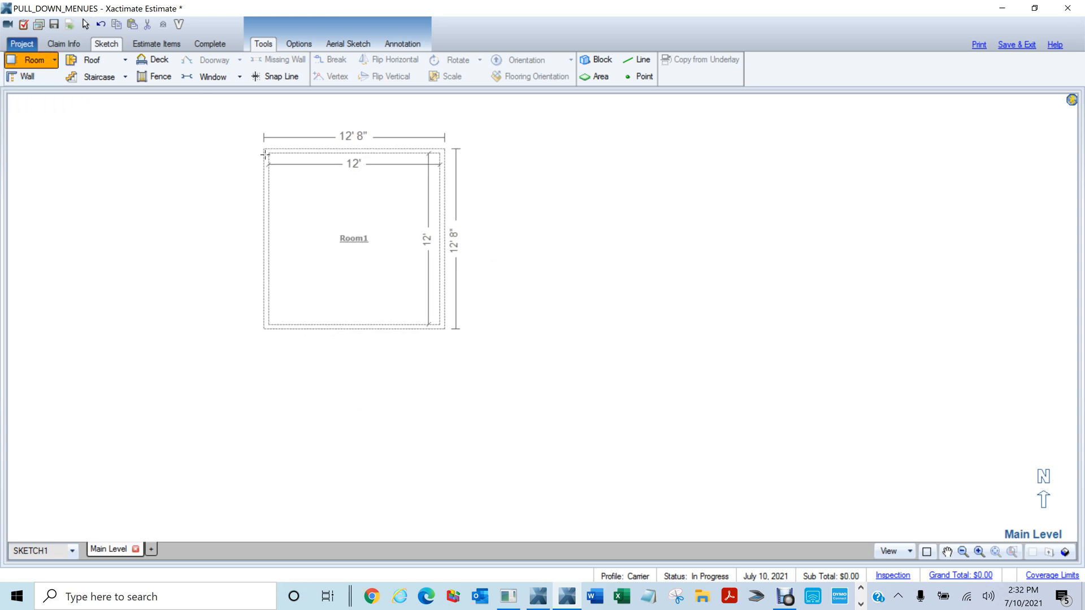
{"action": "left_click_drag", "start_coordinate": [270, 154], "coordinate": [628, 489]}
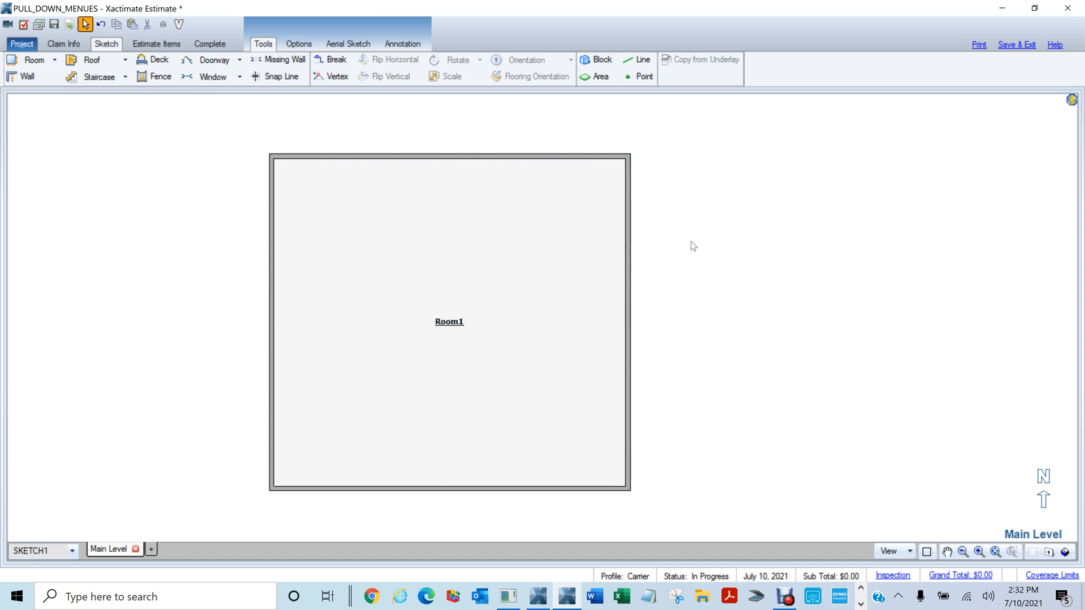
{"action": "key", "text": "shift+w"}
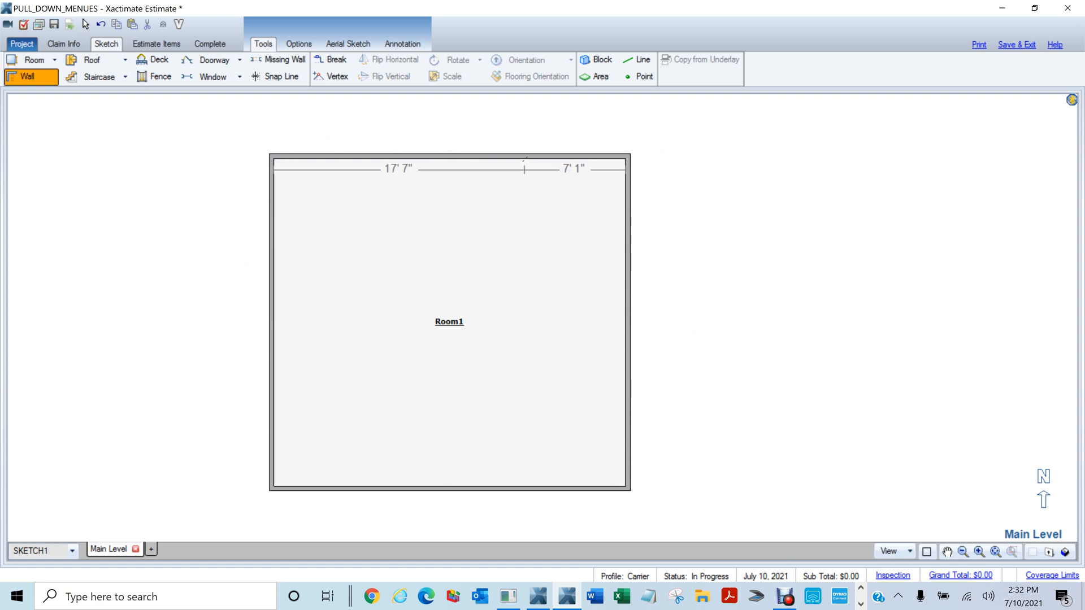
{"action": "left_click", "coordinate": [519, 159]}
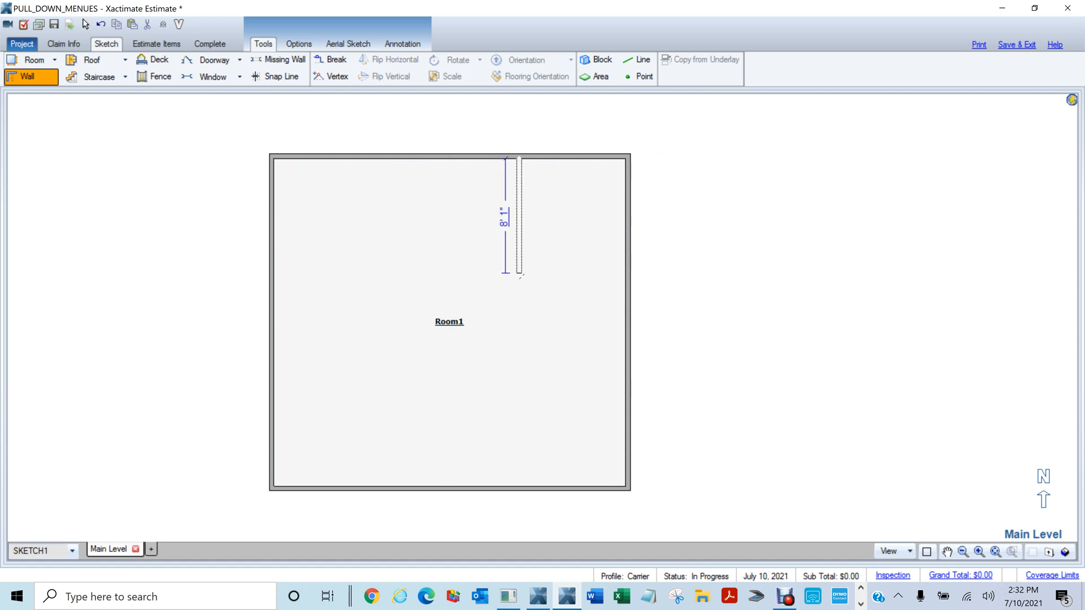
{"action": "left_click", "coordinate": [519, 277]}
{"action": "key", "text": "Escape"}
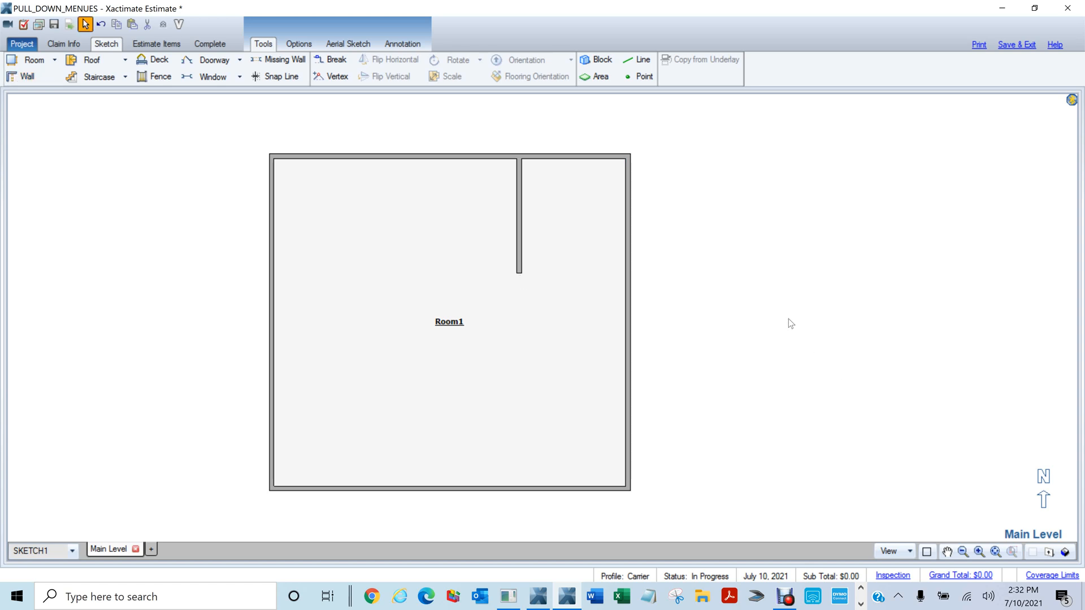
Draw an angled interior wall (2' 11" and 4' segments) closing off corner Room1
{"action": "key", "text": "w"}
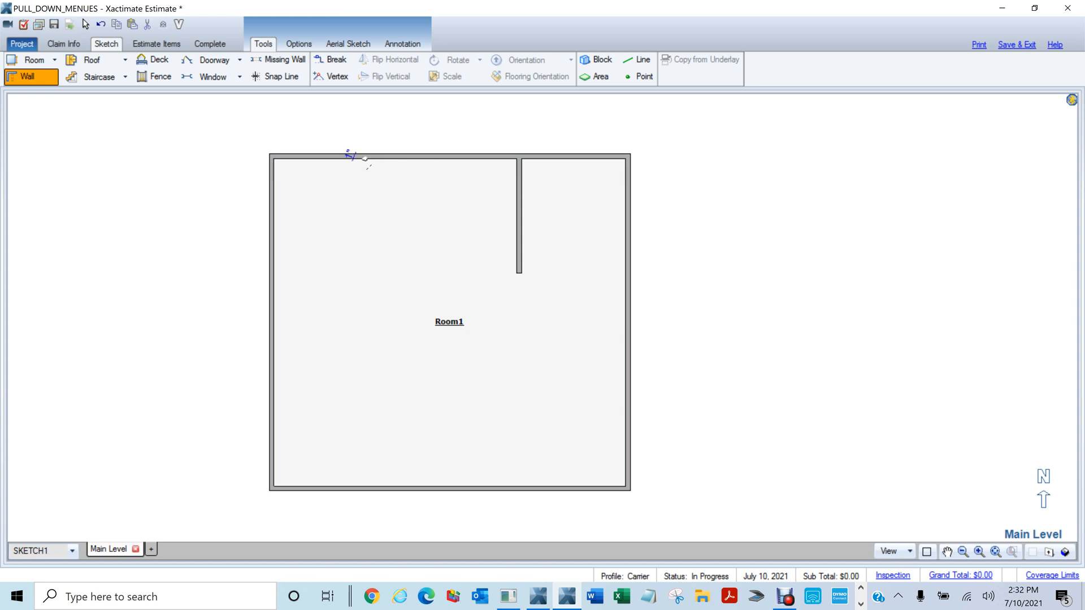
{"action": "left_click", "coordinate": [366, 159]}
{"action": "left_click", "coordinate": [397, 224]}
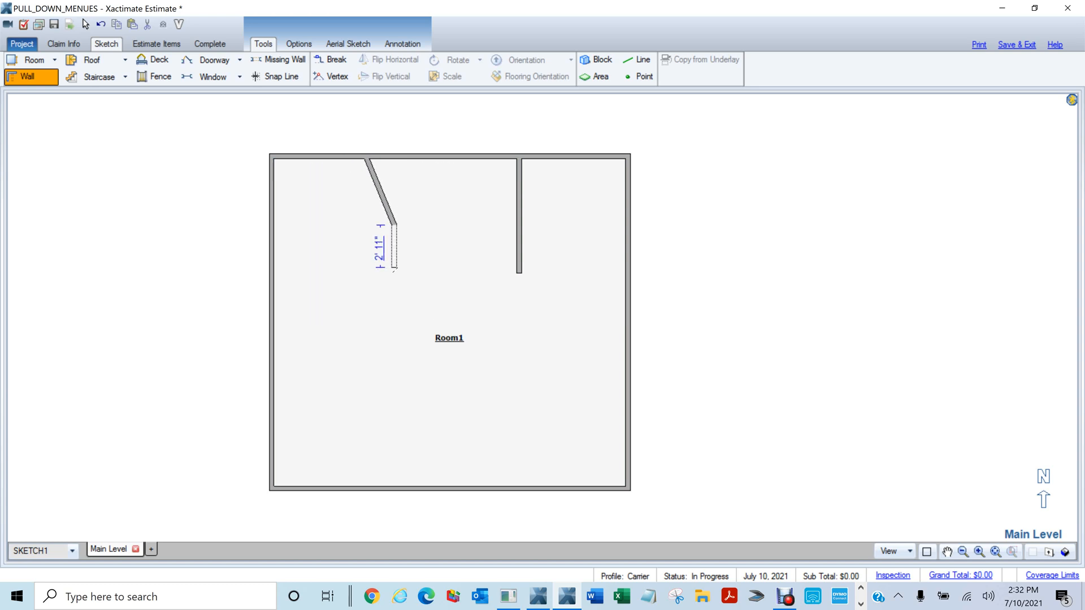
{"action": "left_click", "coordinate": [394, 268]}
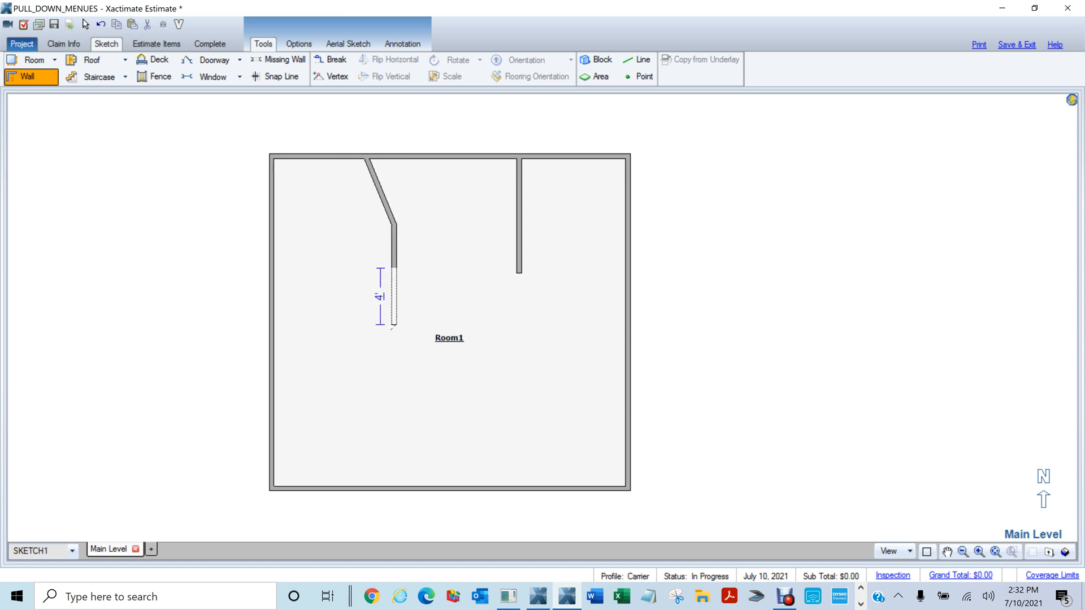
{"action": "left_click", "coordinate": [393, 326]}
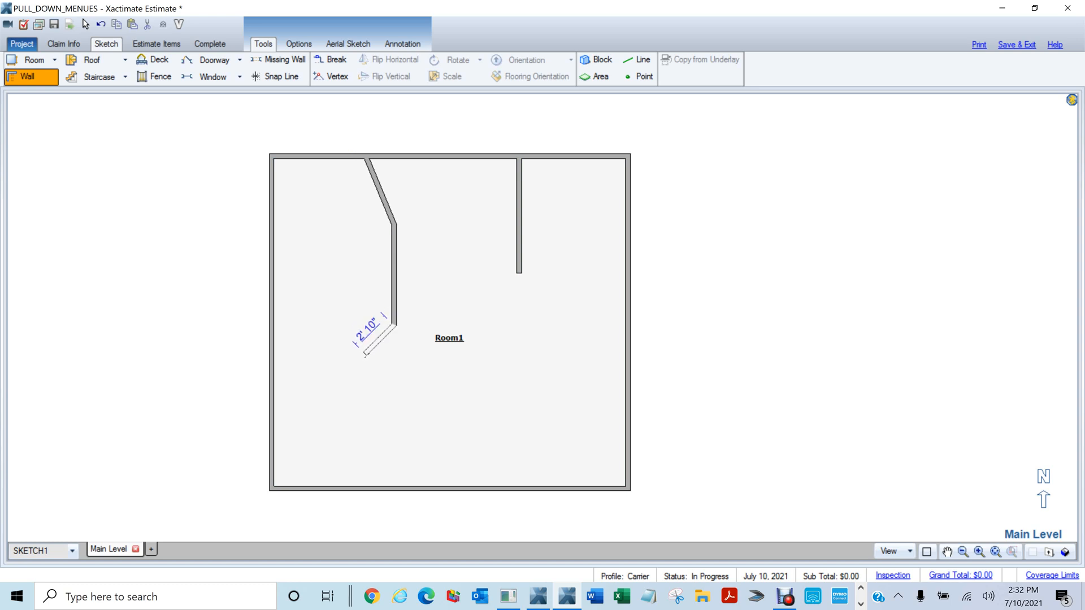
{"action": "left_click", "coordinate": [365, 355]}
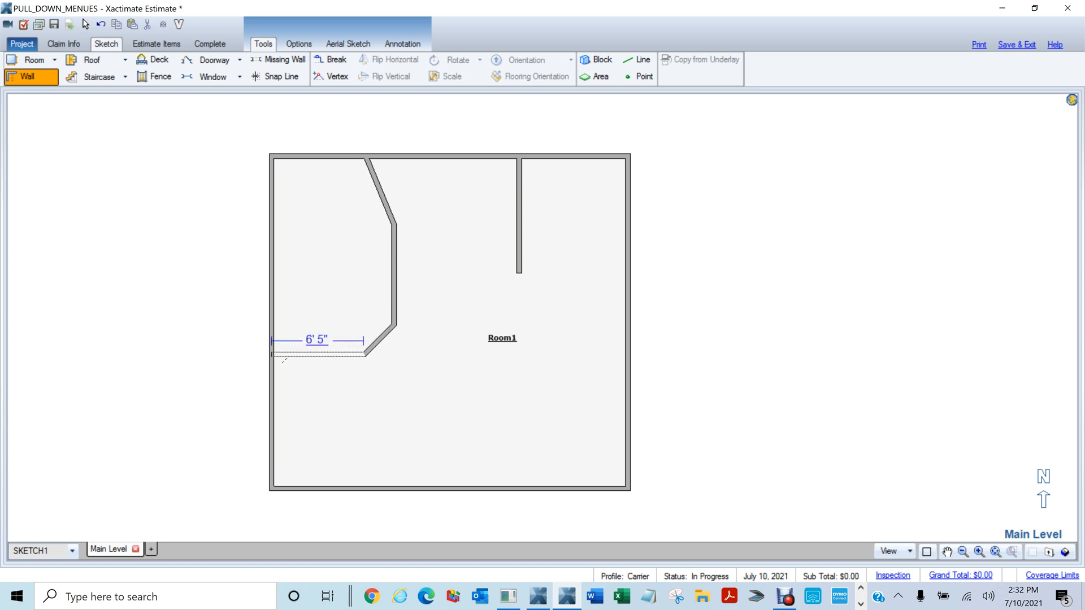
{"action": "left_click", "coordinate": [273, 355]}
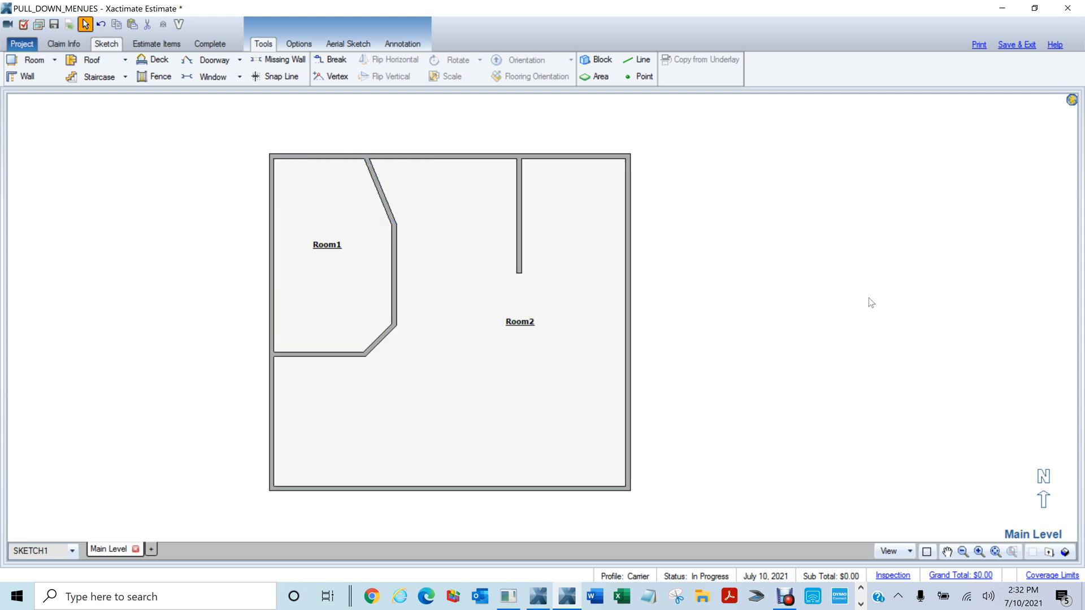
{"action": "left_click_drag", "start_coordinate": [803, 227], "coordinate": [709, 205]}
Paste the 12' room three times: Room3 upper right, Room4 below it, Room5 above Room2
{"action": "scroll", "coordinate": [709, 209], "scroll_direction": "down", "scroll_amount": 1}
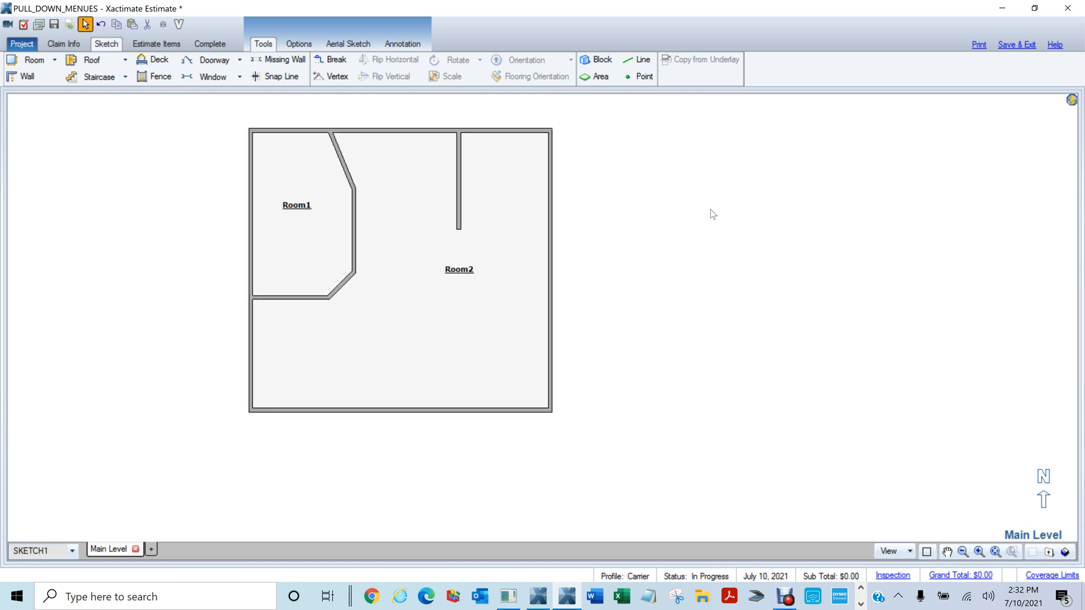
{"action": "key", "text": "r"}
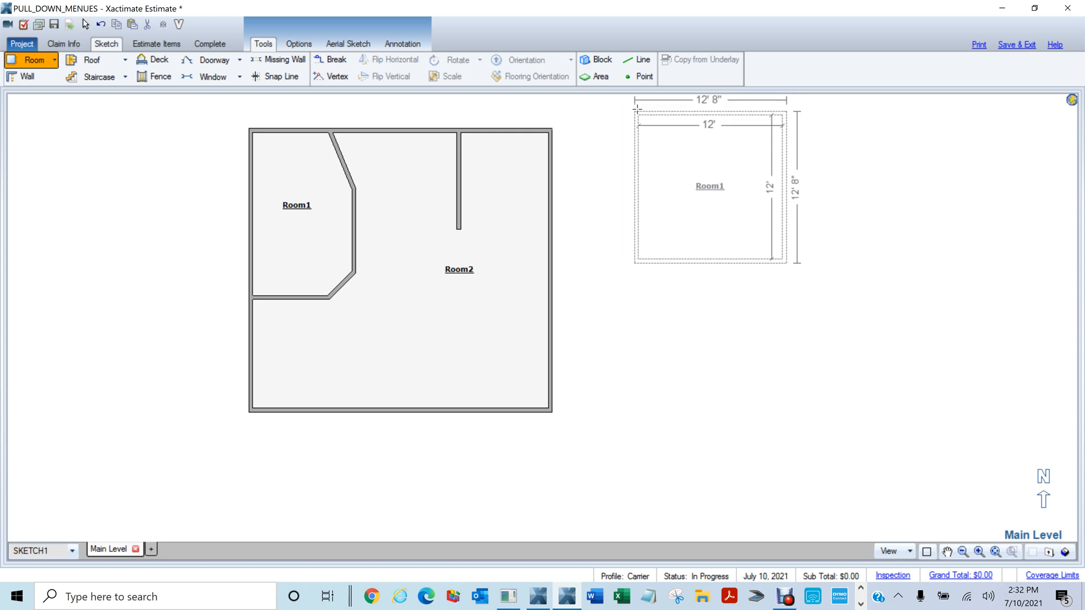
{"action": "left_click", "coordinate": [625, 100]}
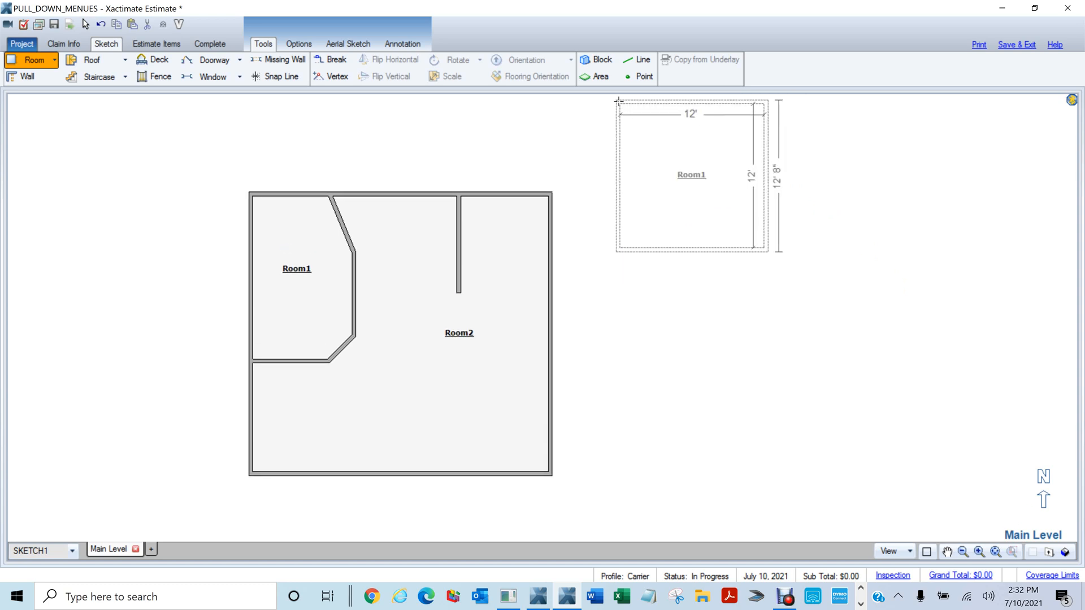
{"action": "left_click", "coordinate": [764, 276]}
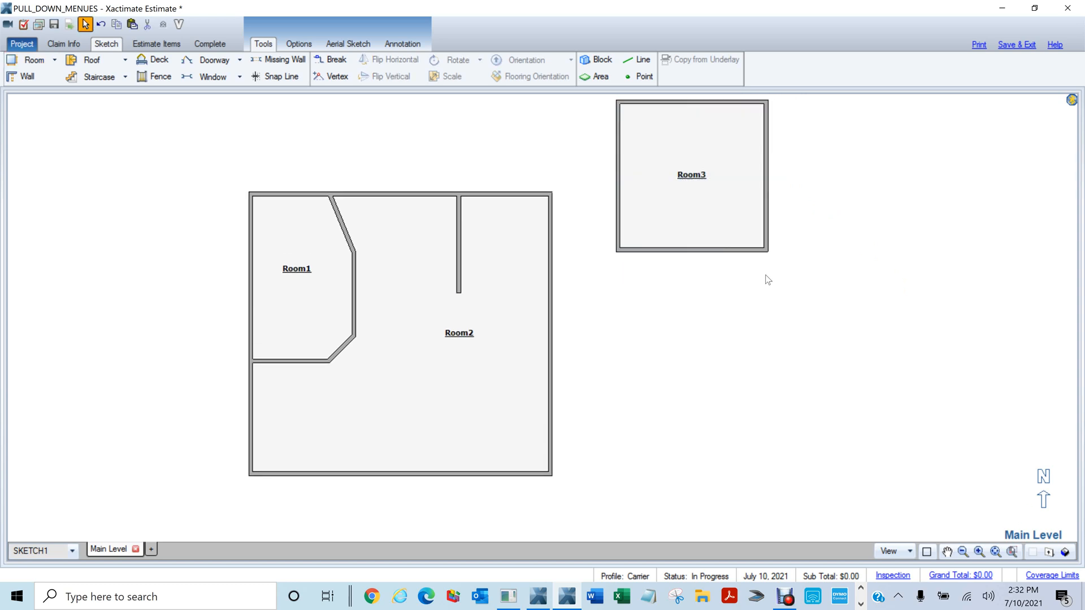
{"action": "key", "text": "ctrl+v"}
{"action": "left_click", "coordinate": [667, 359]}
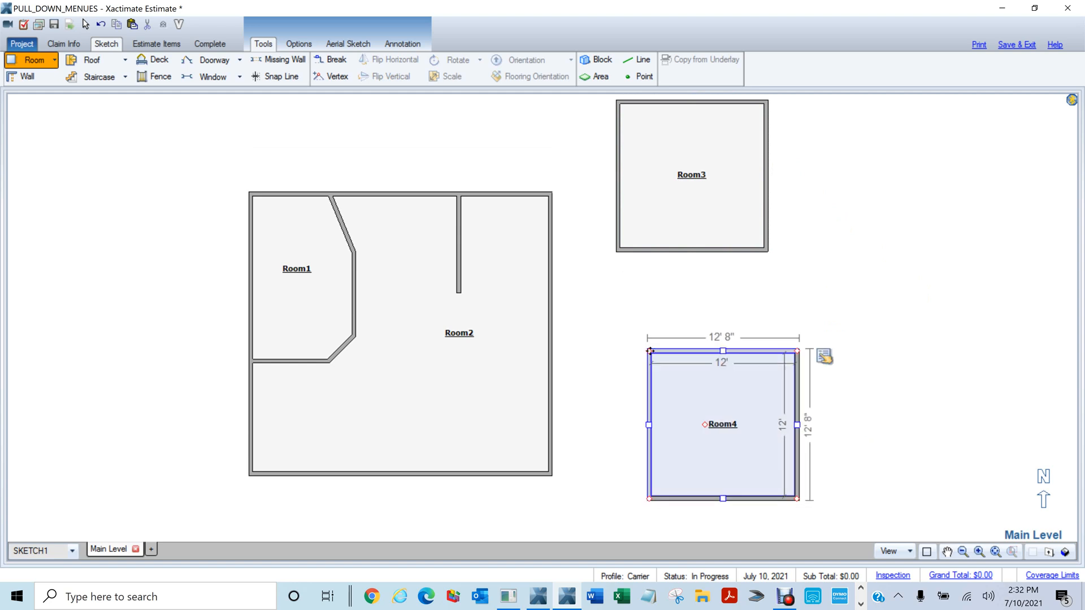
{"action": "left_click", "coordinate": [947, 552]}
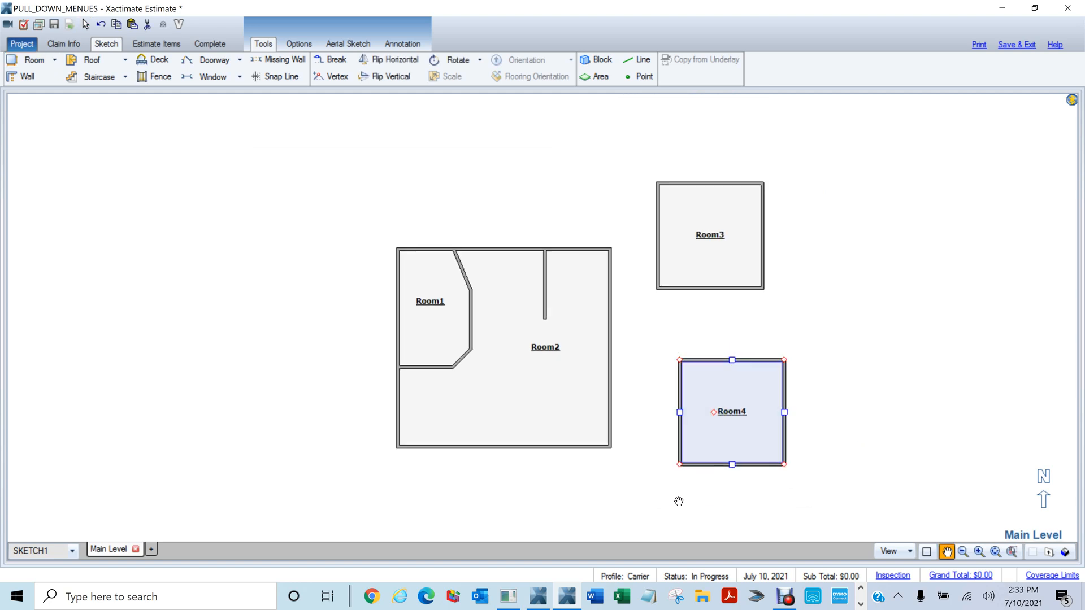
{"action": "key", "text": "Escape"}
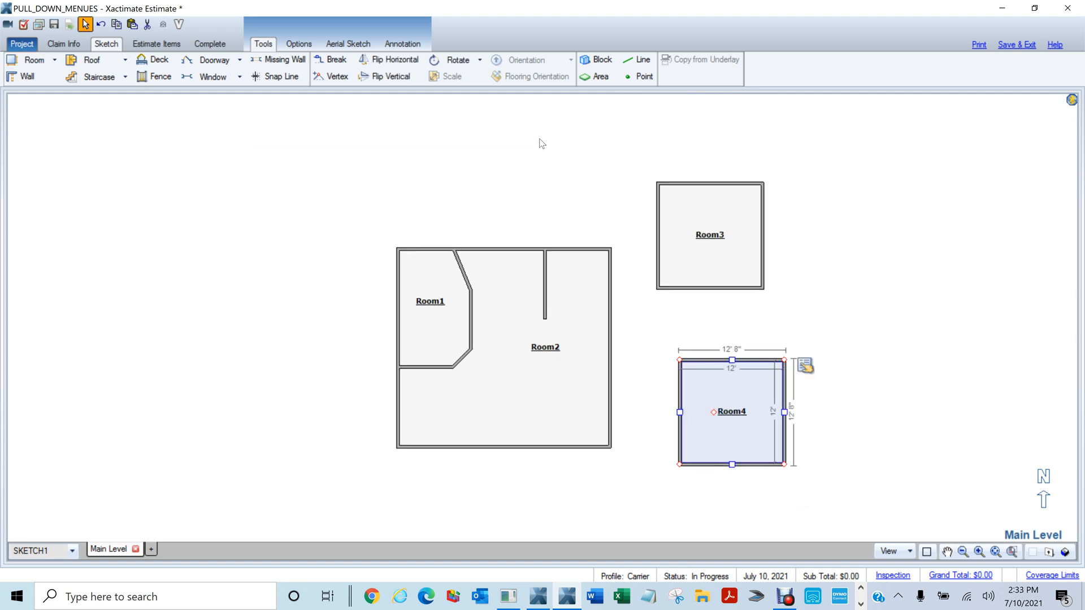
{"action": "key", "text": "ctrl+v"}
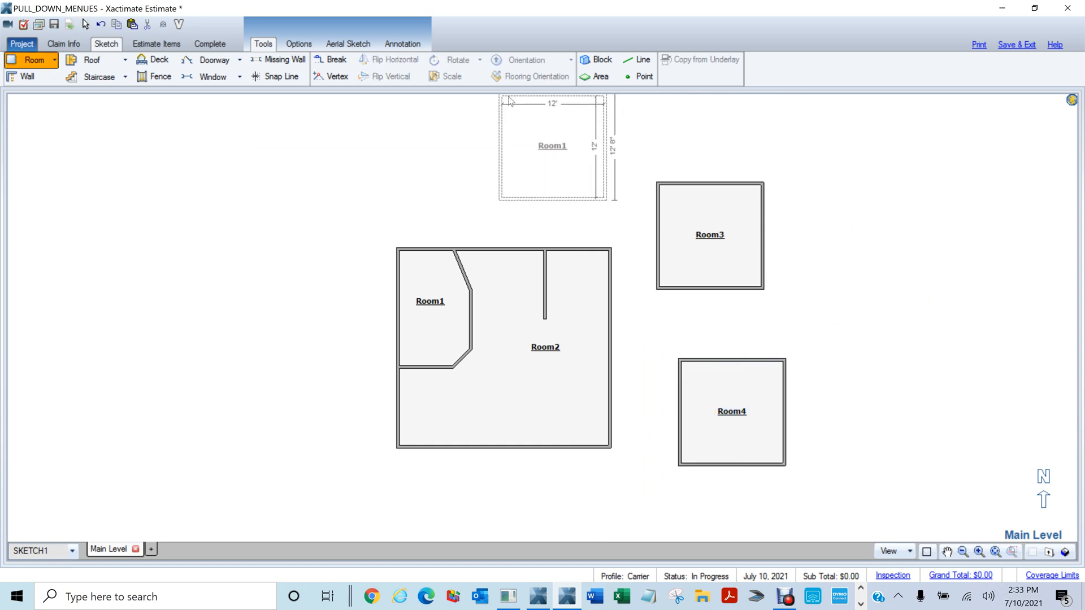
{"action": "left_click", "coordinate": [616, 131]}
{"action": "left_click", "coordinate": [833, 226]}
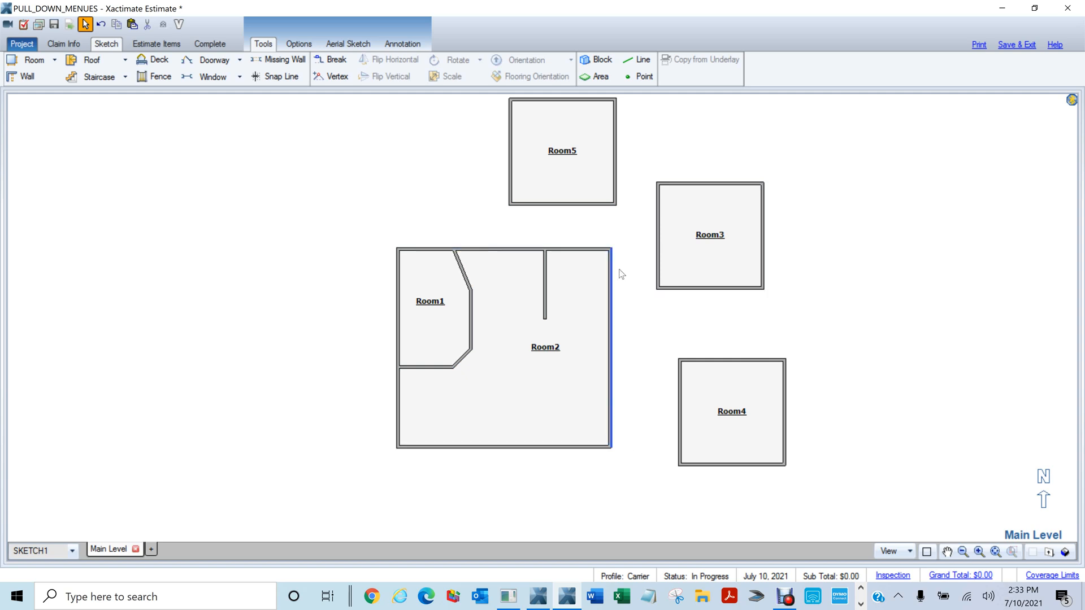
Draw vertical wall Room2 to Room5, then a wall joining Room5 to Room3
{"action": "left_click", "coordinate": [28, 77]}
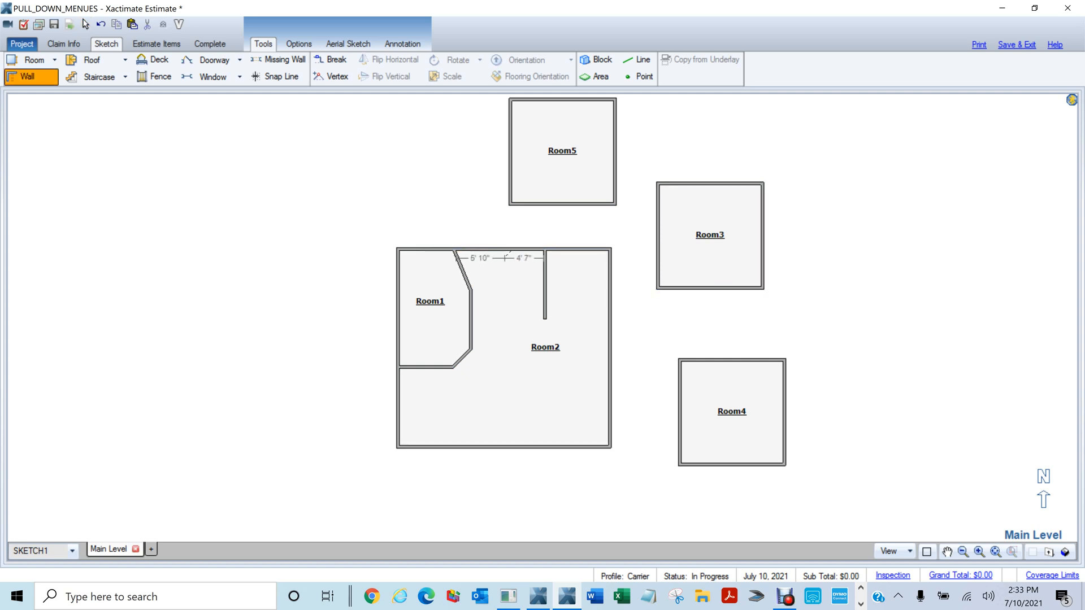
{"action": "left_click", "coordinate": [505, 249]}
{"action": "key", "text": "Escape"}
{"action": "left_click", "coordinate": [521, 248]}
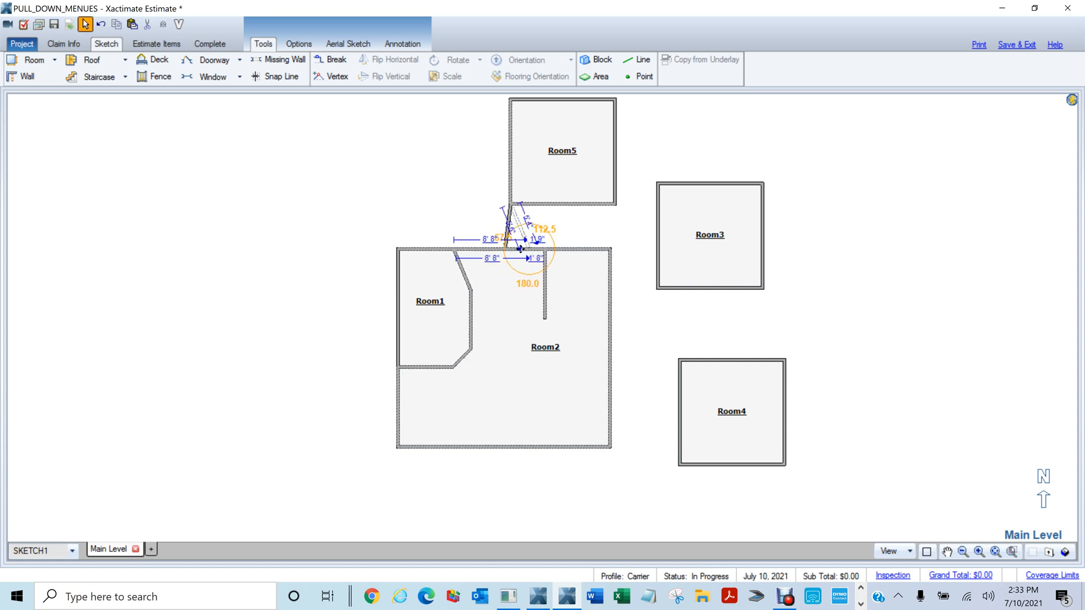
{"action": "left_click_drag", "start_coordinate": [520, 248], "coordinate": [511, 249]}
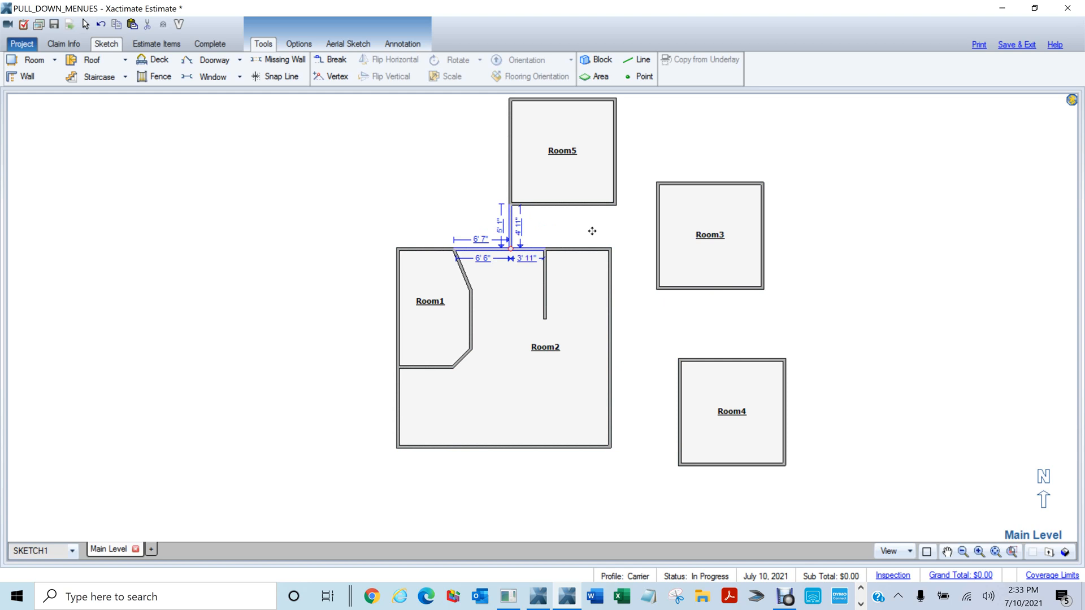
{"action": "right_click", "coordinate": [660, 196]}
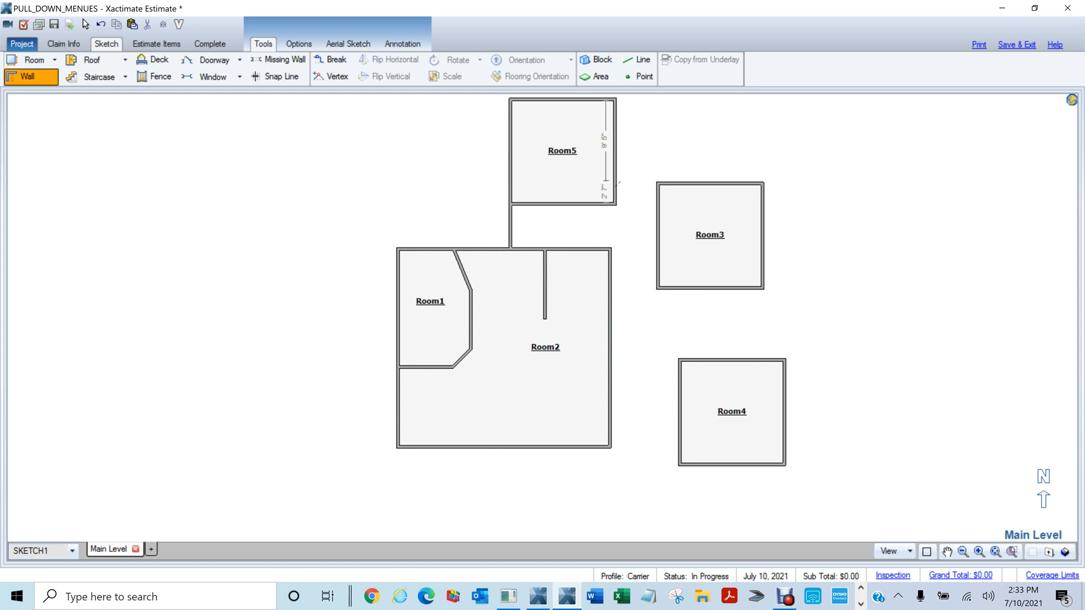
{"action": "left_click", "coordinate": [618, 184]}
{"action": "left_click", "coordinate": [656, 187]}
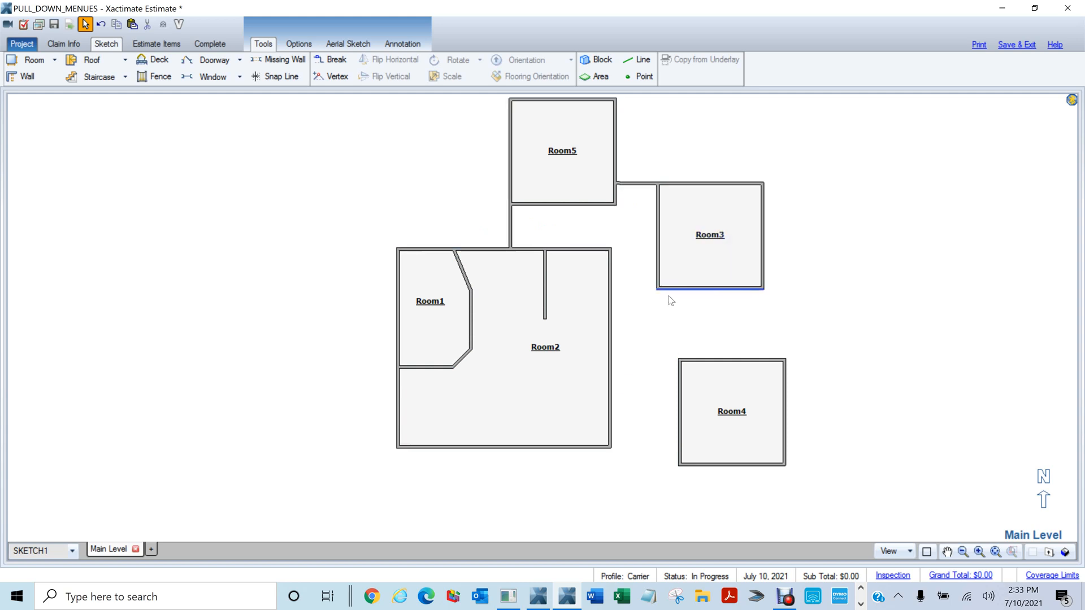
Close the Underwriting Checklist and return to the floor plan sketch
{"action": "key", "text": "ctrl+u"}
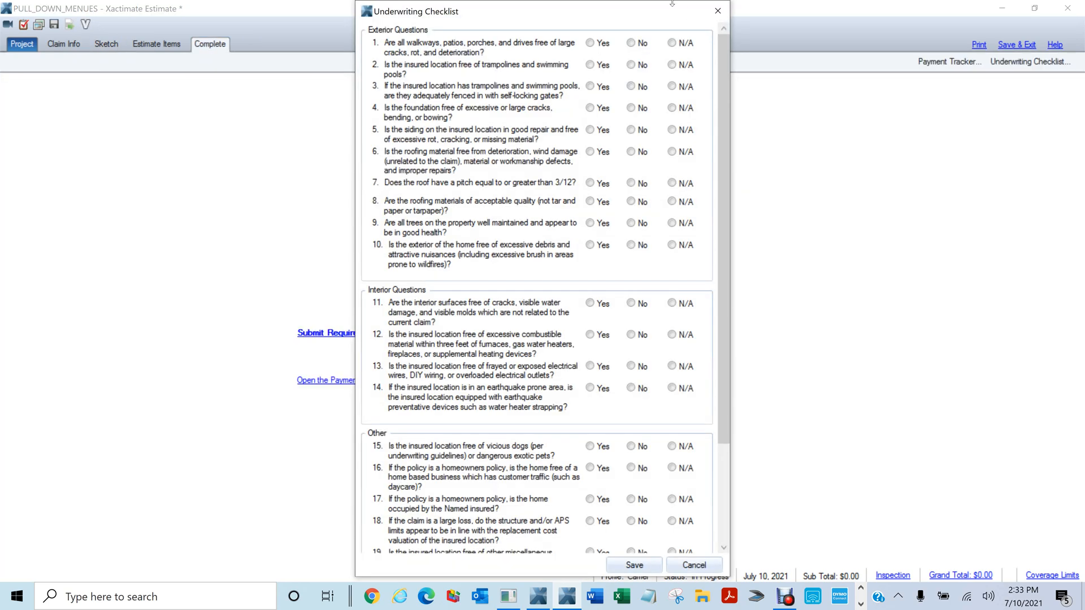
{"action": "left_click", "coordinate": [717, 11]}
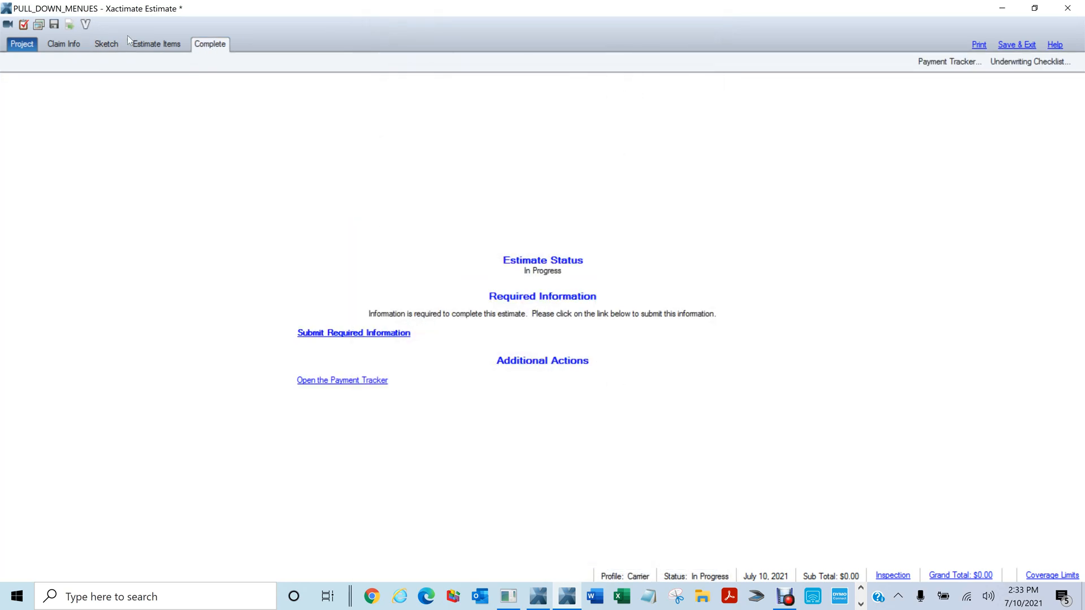
{"action": "left_click", "coordinate": [107, 44]}
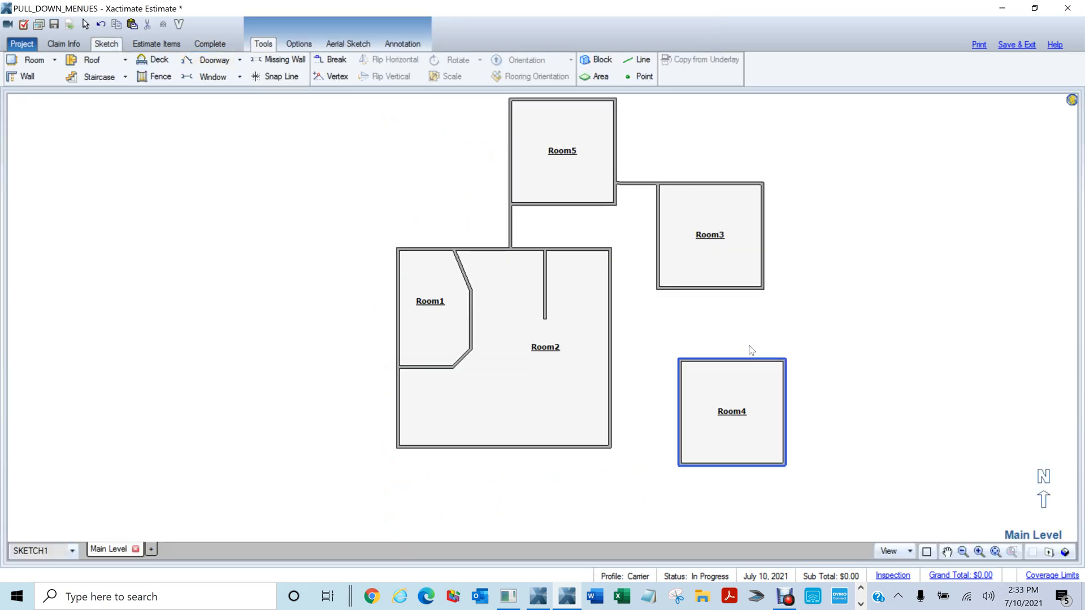
Draw walls Room3 to Room4 and Room4 to Room2, enclosing Room6
{"action": "left_click", "coordinate": [742, 355]}
{"action": "key", "text": "w"}
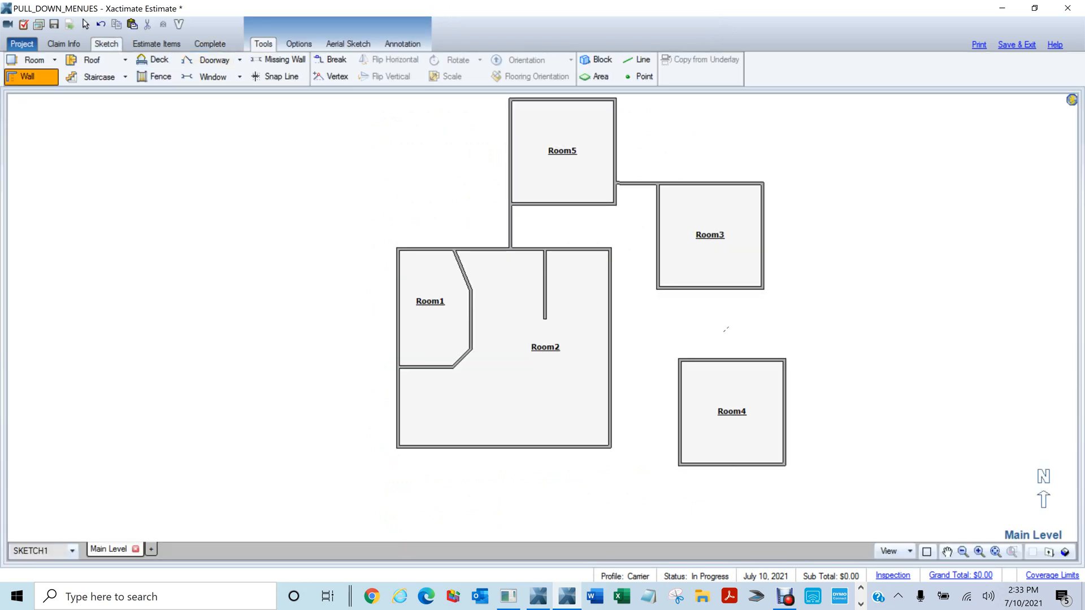
{"action": "left_click_drag", "start_coordinate": [727, 289], "coordinate": [732, 368]}
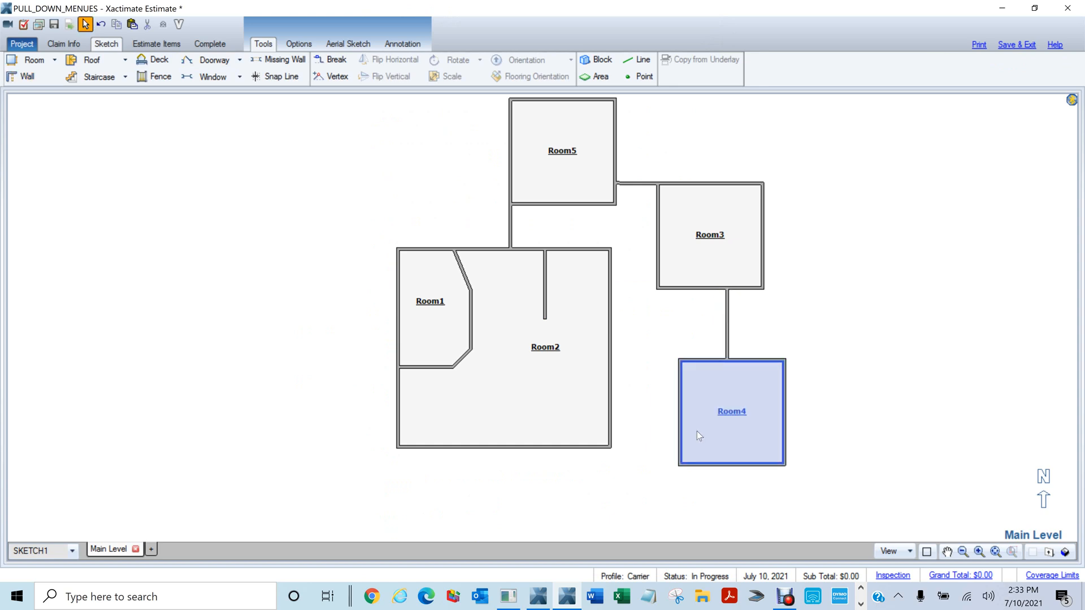
{"action": "key", "text": "w"}
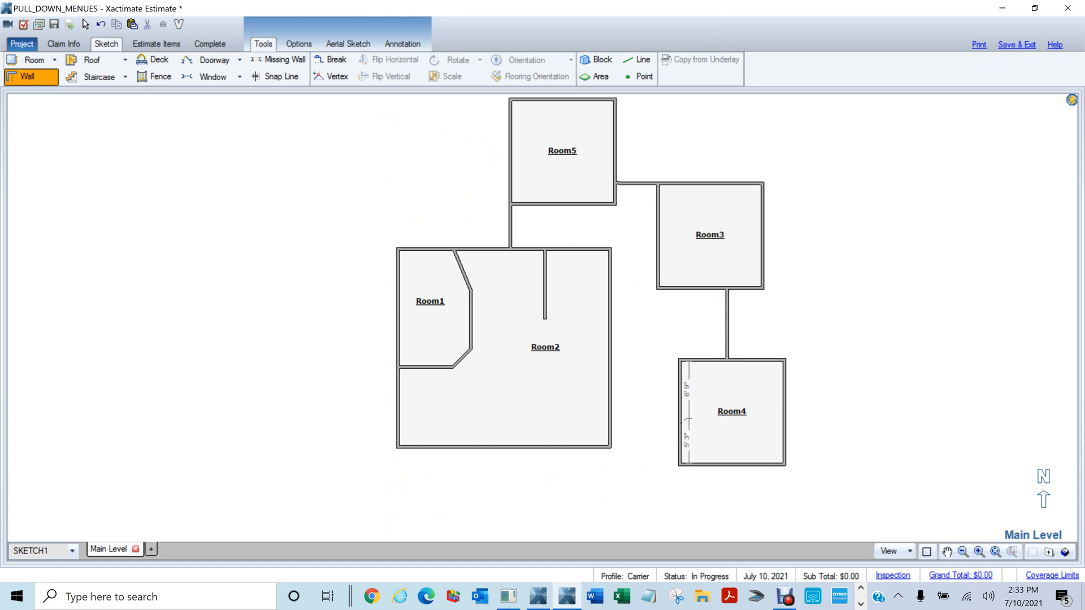
{"action": "left_click_drag", "start_coordinate": [688, 419], "coordinate": [604, 429]}
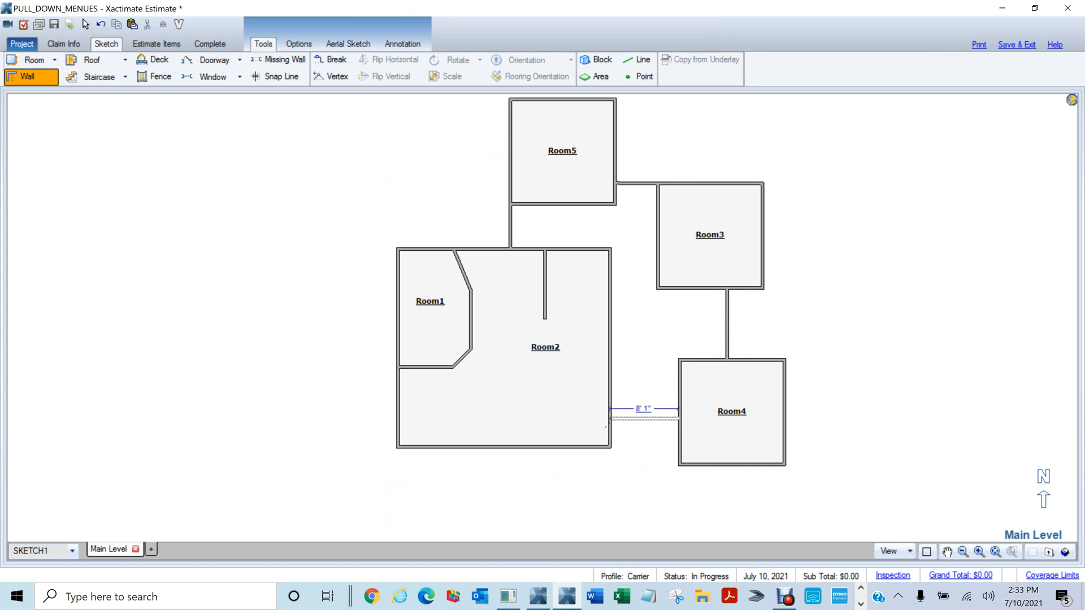
{"action": "left_click_drag", "start_coordinate": [606, 427], "coordinate": [610, 418]}
{"action": "left_click", "coordinate": [632, 246]}
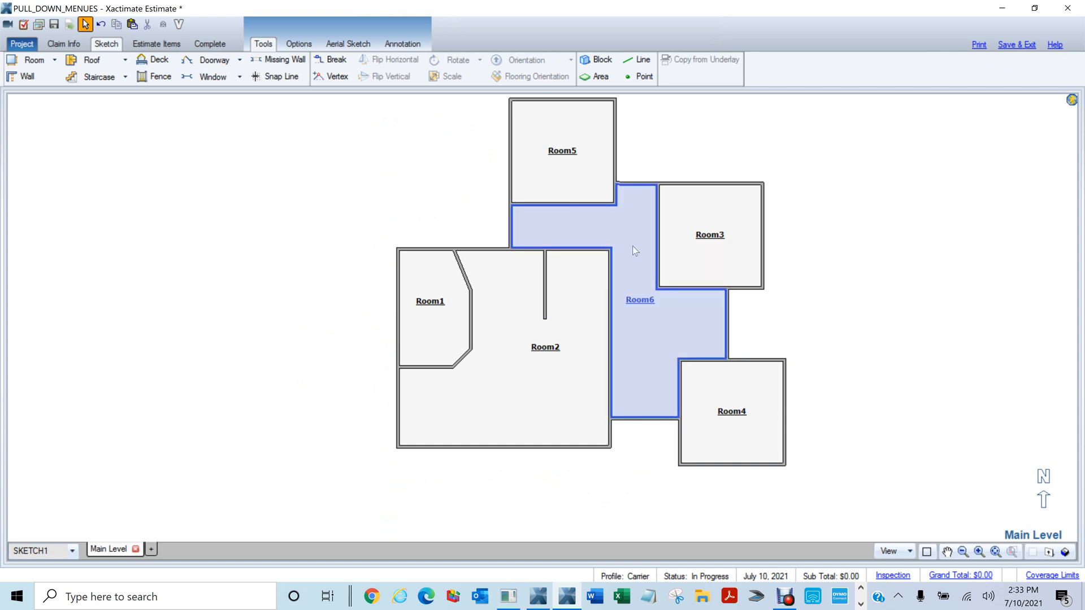
{"action": "left_click", "coordinate": [817, 346]}
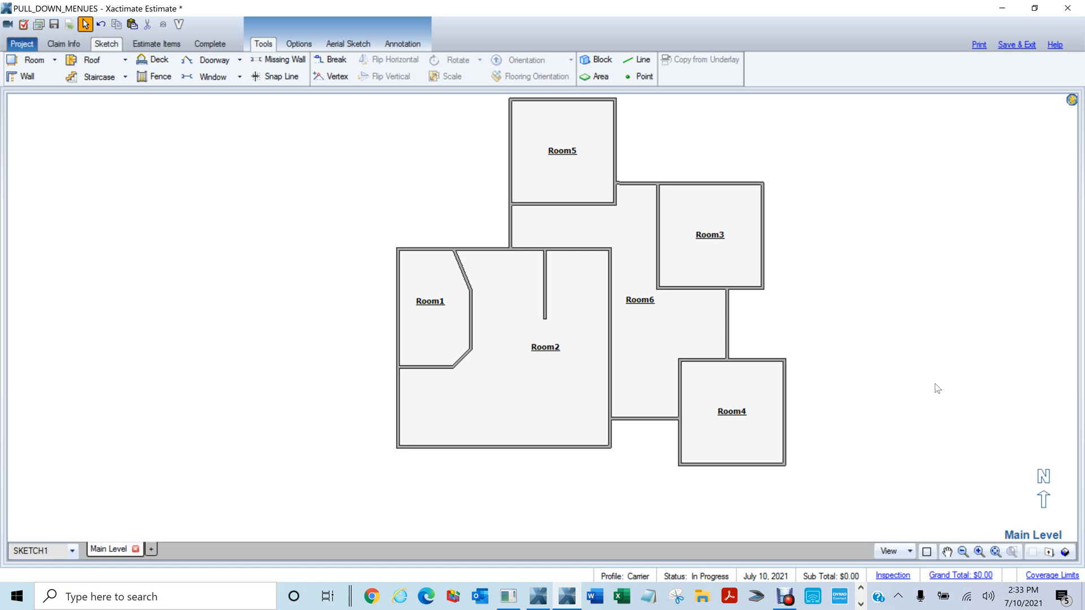
Shift the plan right, close the Underwriting Checklist again, and clear the selection
{"action": "scroll", "coordinate": [939, 386], "scroll_direction": "down", "scroll_amount": 2}
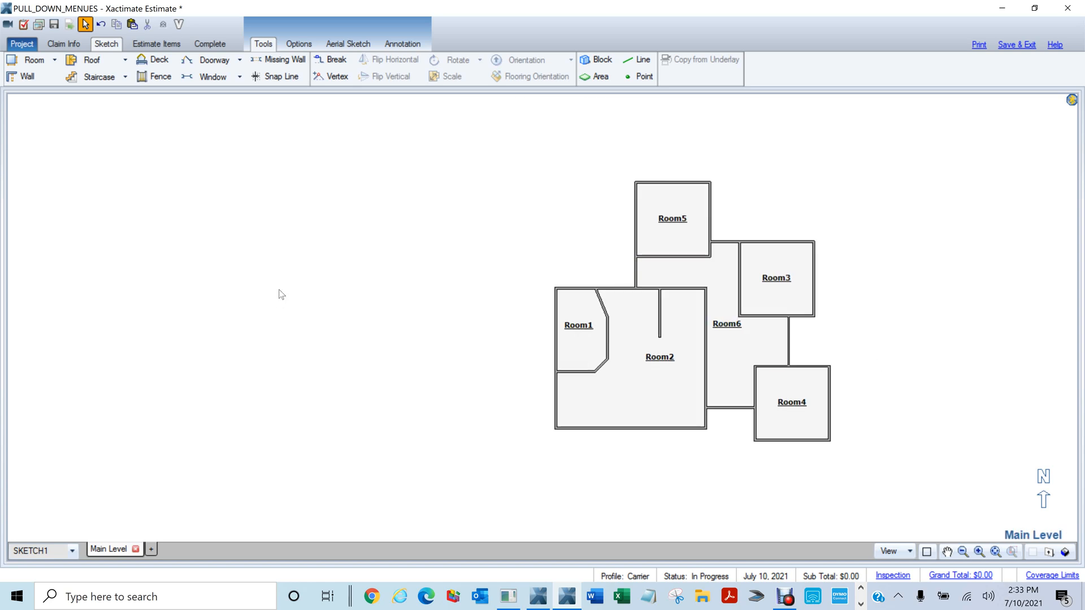
{"action": "left_click_drag", "start_coordinate": [278, 289], "coordinate": [355, 268]}
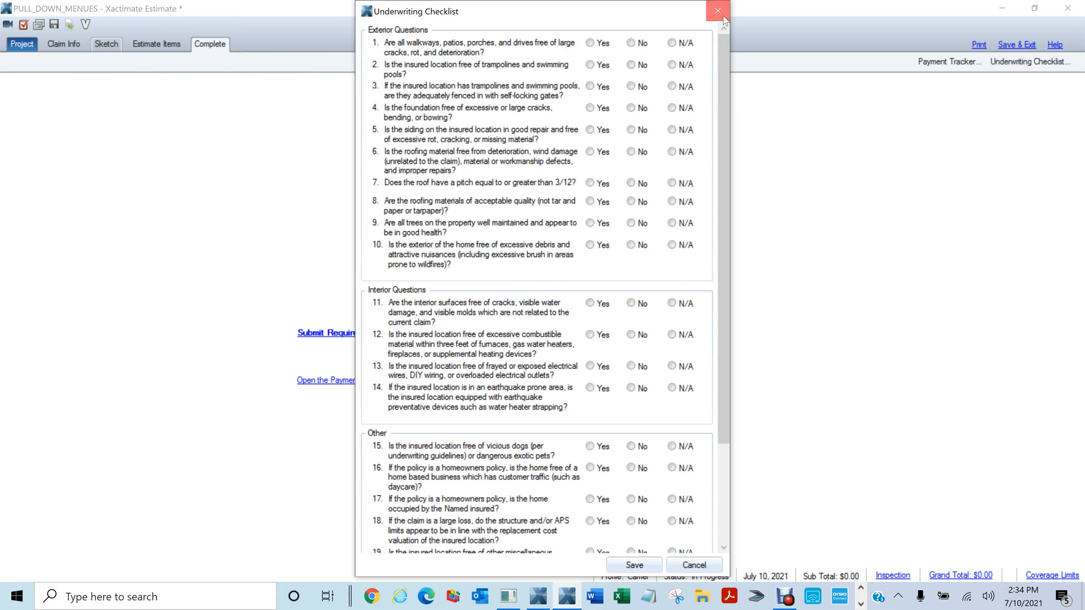
{"action": "left_click", "coordinate": [717, 11]}
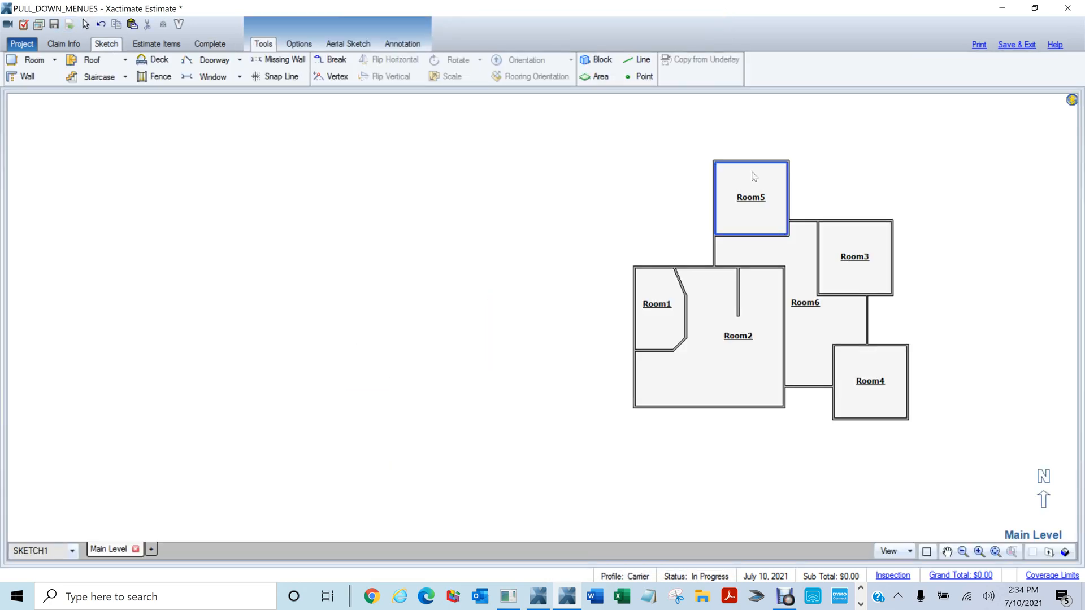
{"action": "left_click", "coordinate": [606, 225]}
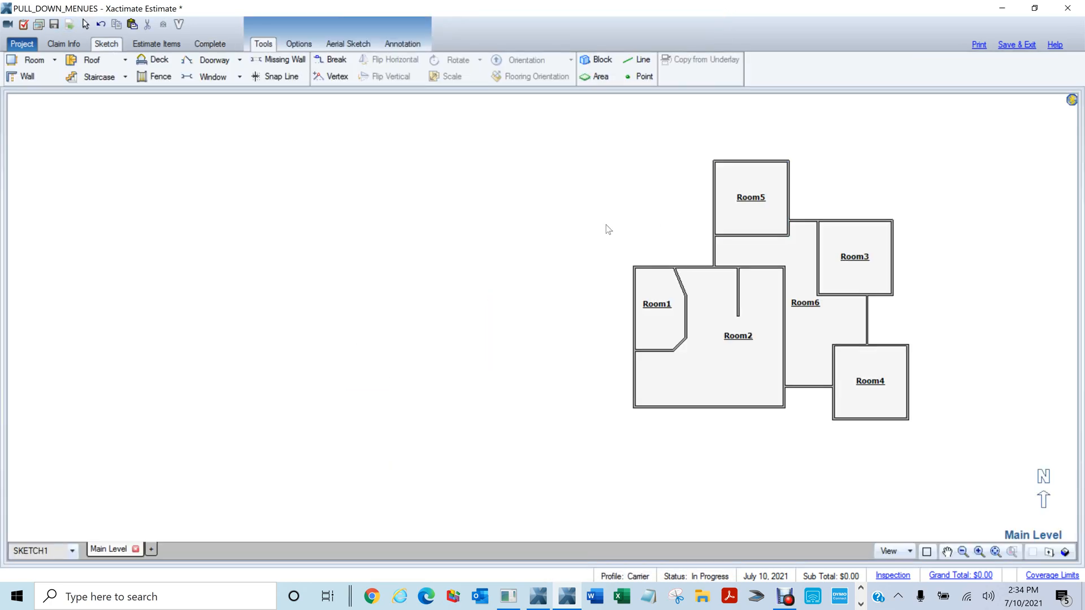
Draw a five-sided wall outline left of the plan, forming Room7
{"action": "key", "text": "w"}
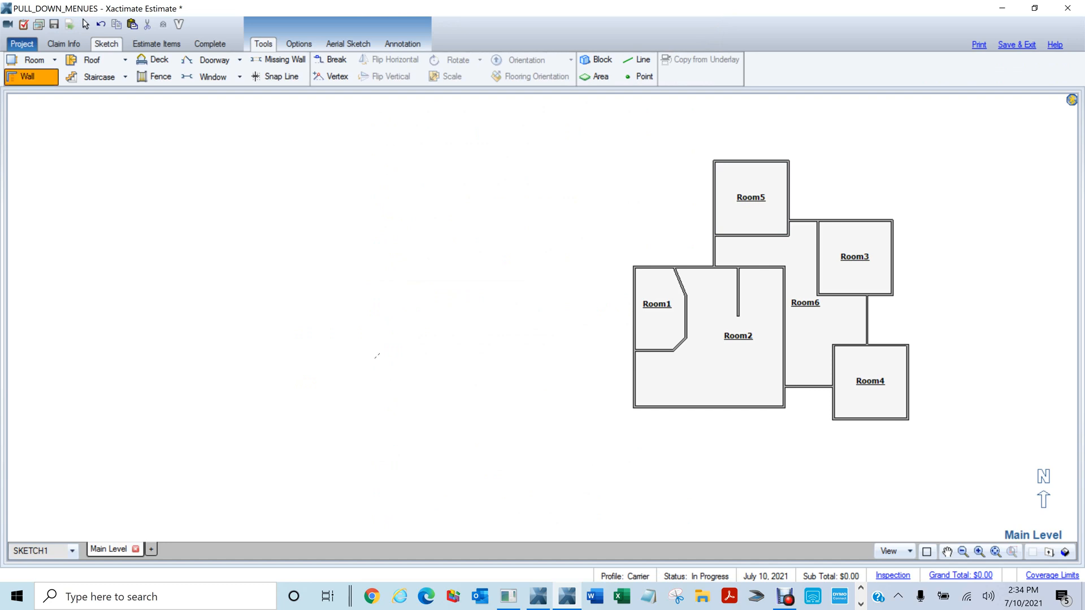
{"action": "left_click", "coordinate": [351, 287]}
{"action": "left_click", "coordinate": [472, 238]}
{"action": "left_click", "coordinate": [550, 315]}
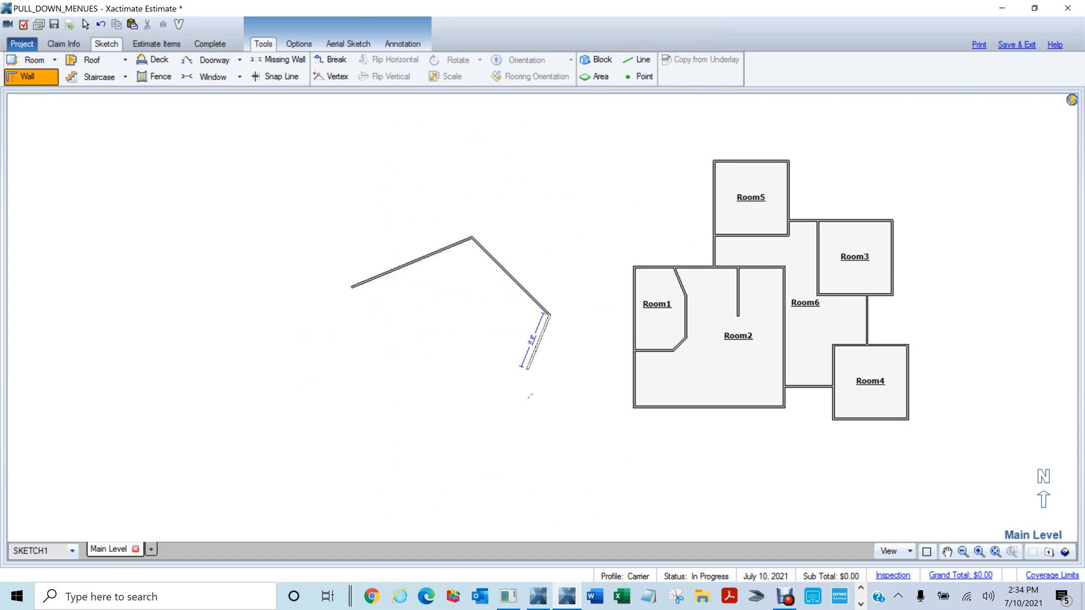
{"action": "left_click", "coordinate": [498, 440]}
{"action": "left_click", "coordinate": [402, 440]}
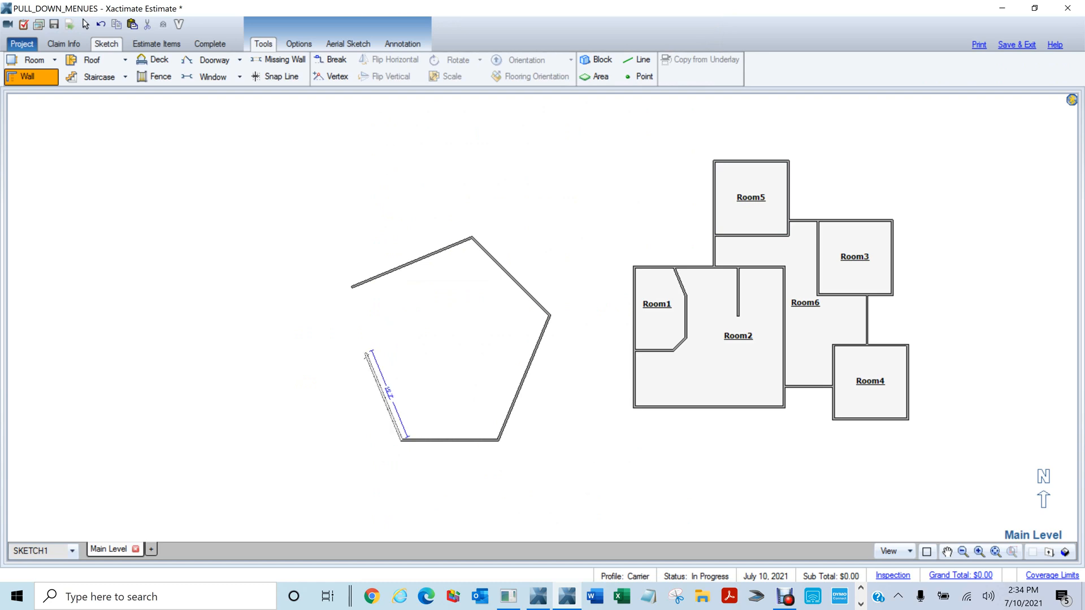
{"action": "left_click", "coordinate": [365, 353]}
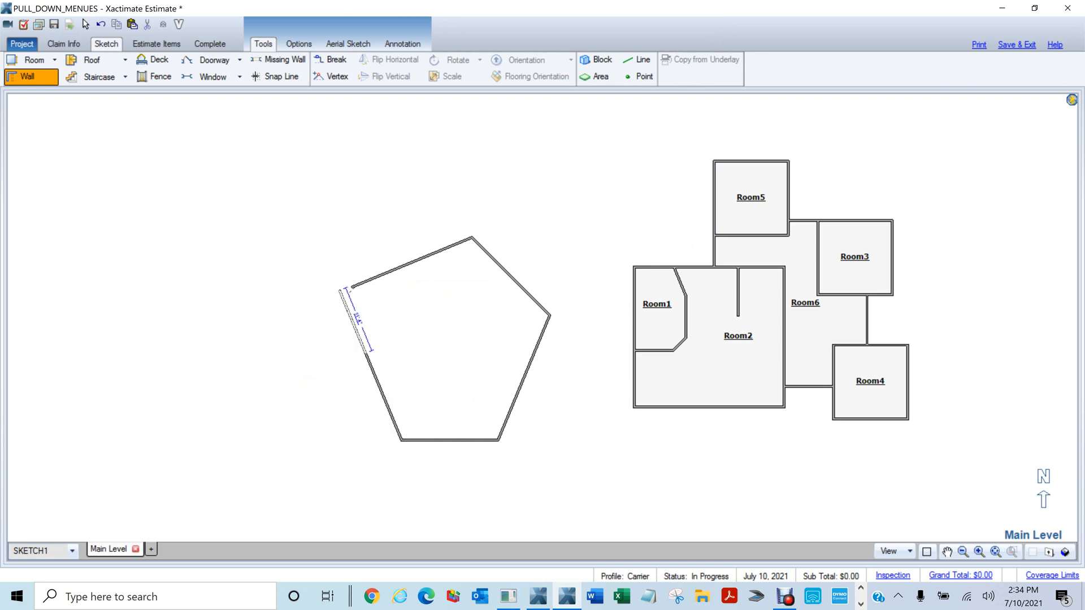
{"action": "left_click", "coordinate": [352, 287]}
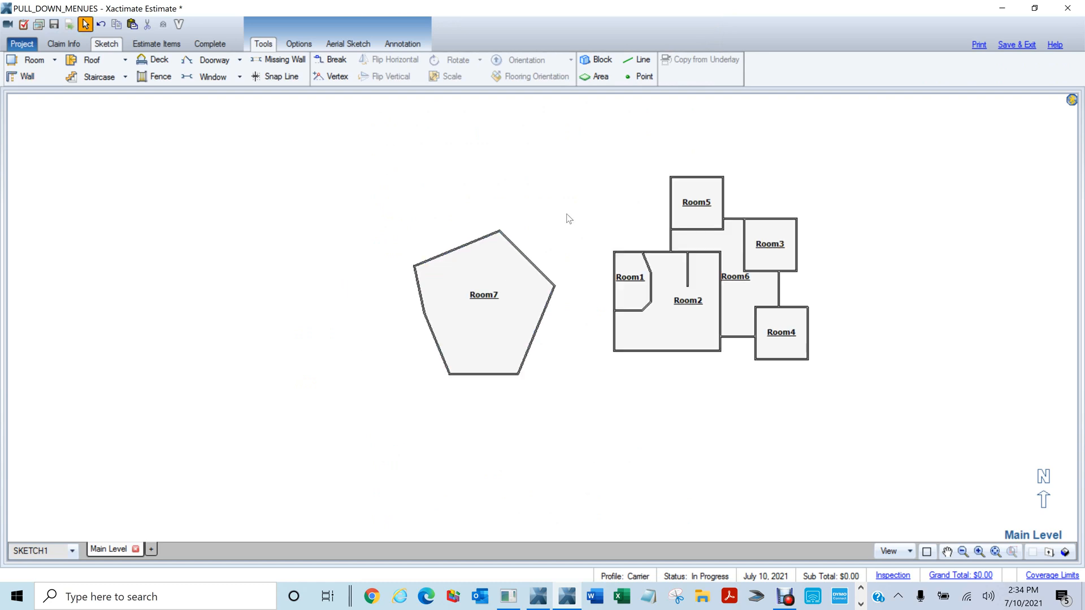
Clear the room selection and shift the floor plan left on the canvas
{"action": "left_click_drag", "start_coordinate": [608, 163], "coordinate": [863, 459]}
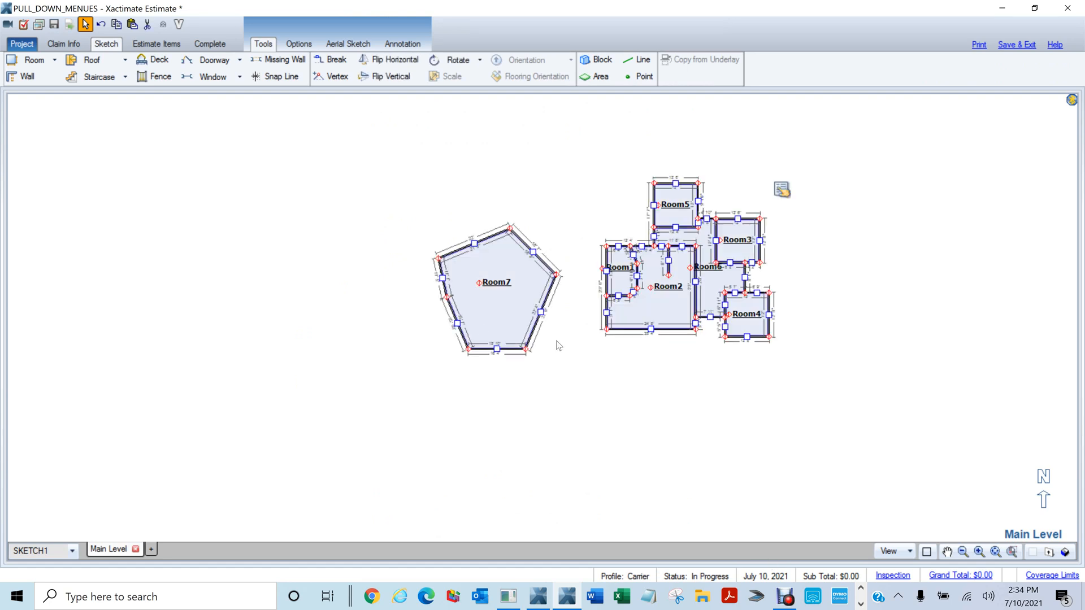
{"action": "left_click", "coordinate": [436, 384]}
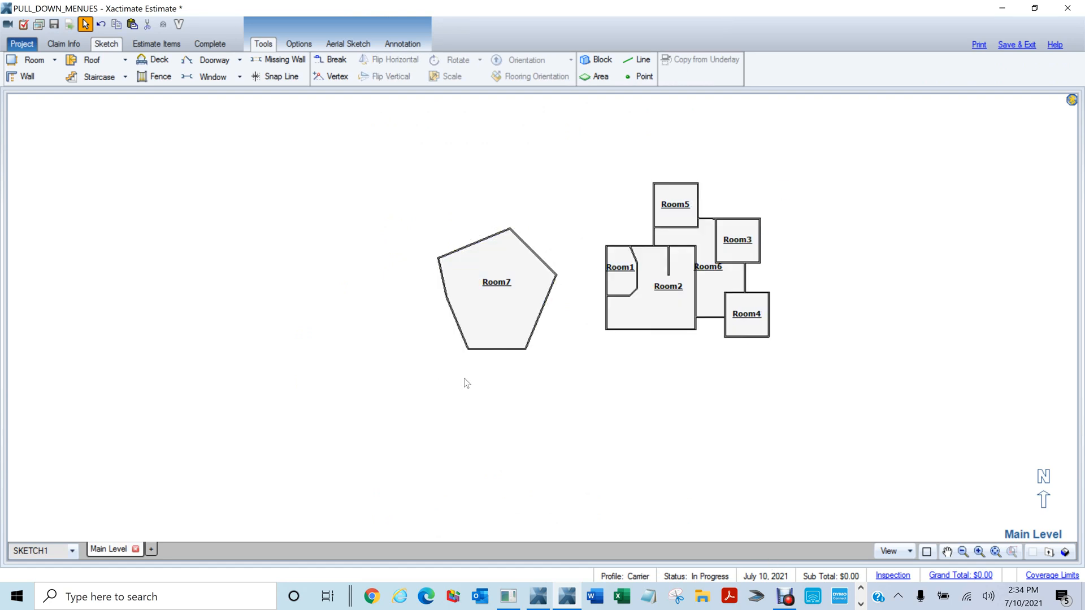
{"action": "left_click_drag", "start_coordinate": [627, 376], "coordinate": [452, 404]}
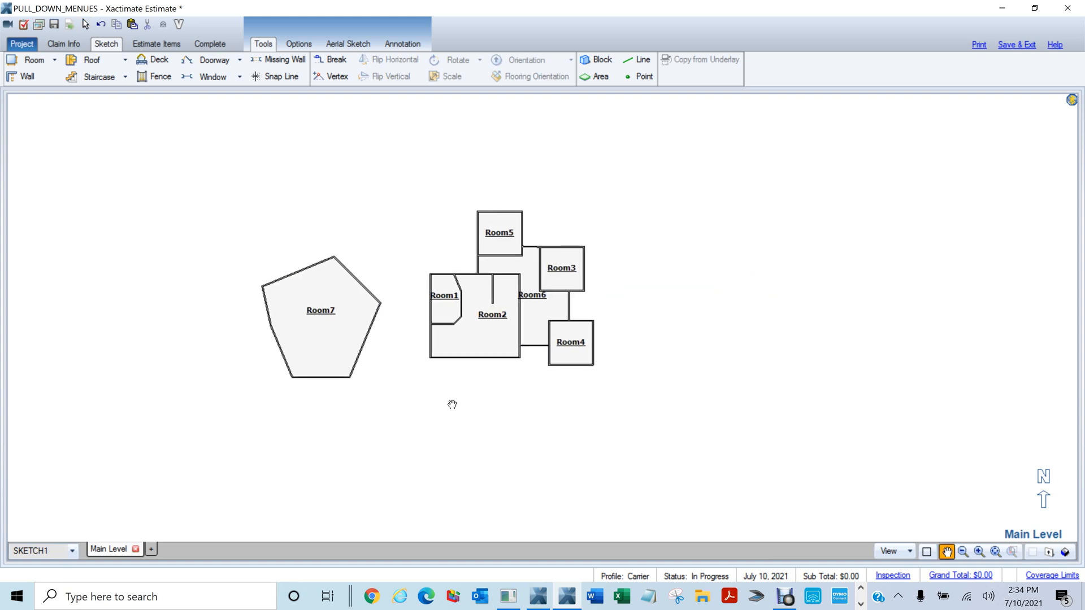
Add a new level named Roof and recentre the faint Main Level plan beneath it
{"action": "key", "text": "Escape"}
{"action": "left_click", "coordinate": [153, 549]}
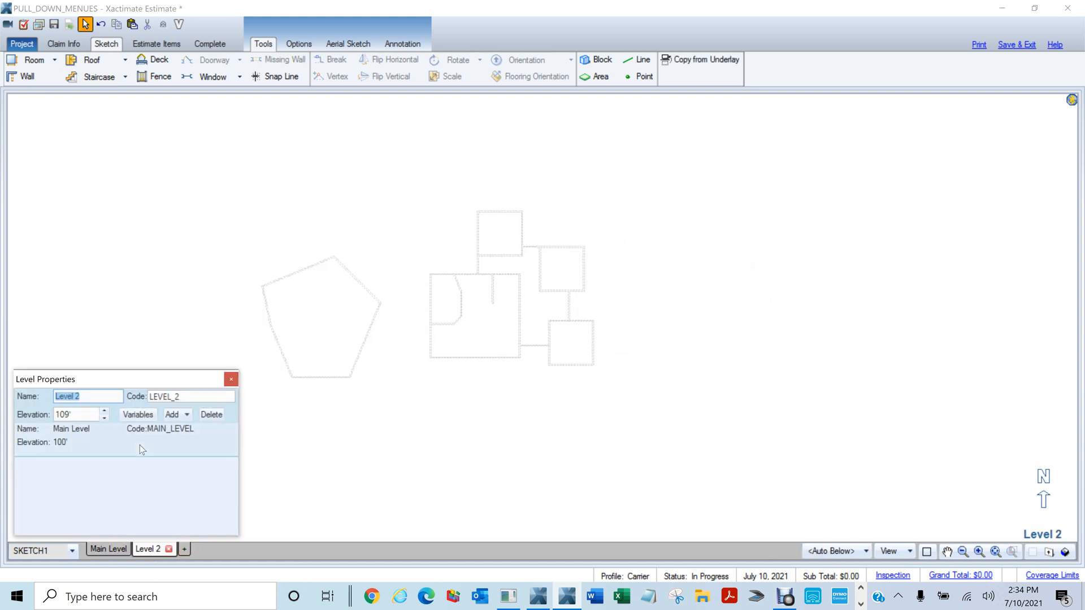
{"action": "type", "text": "Roof"}
{"action": "key", "text": "Return"}
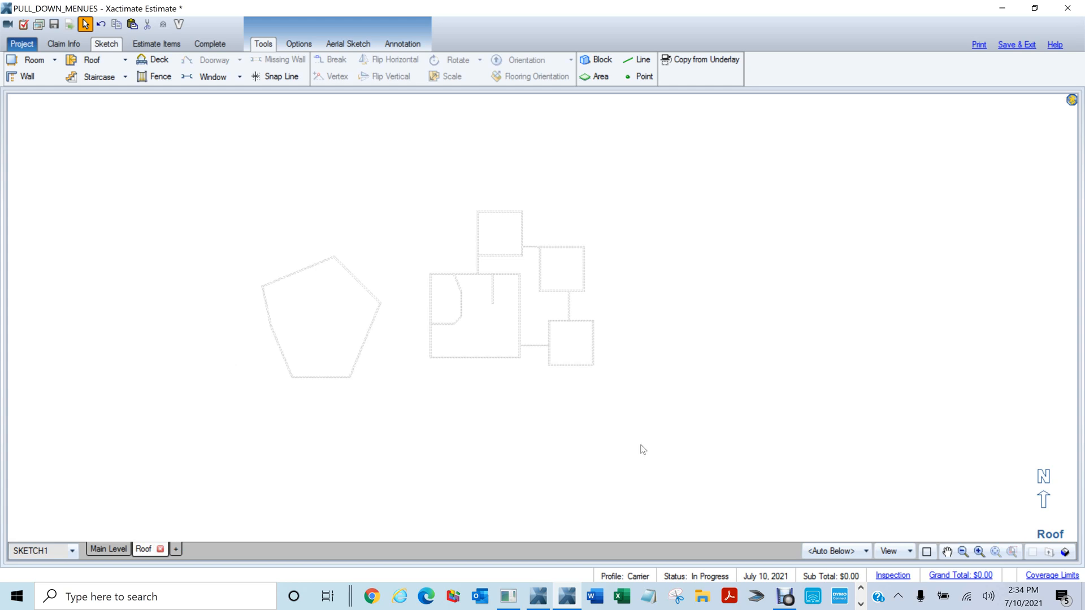
{"action": "scroll", "coordinate": [650, 436], "scroll_direction": "up", "scroll_amount": 2}
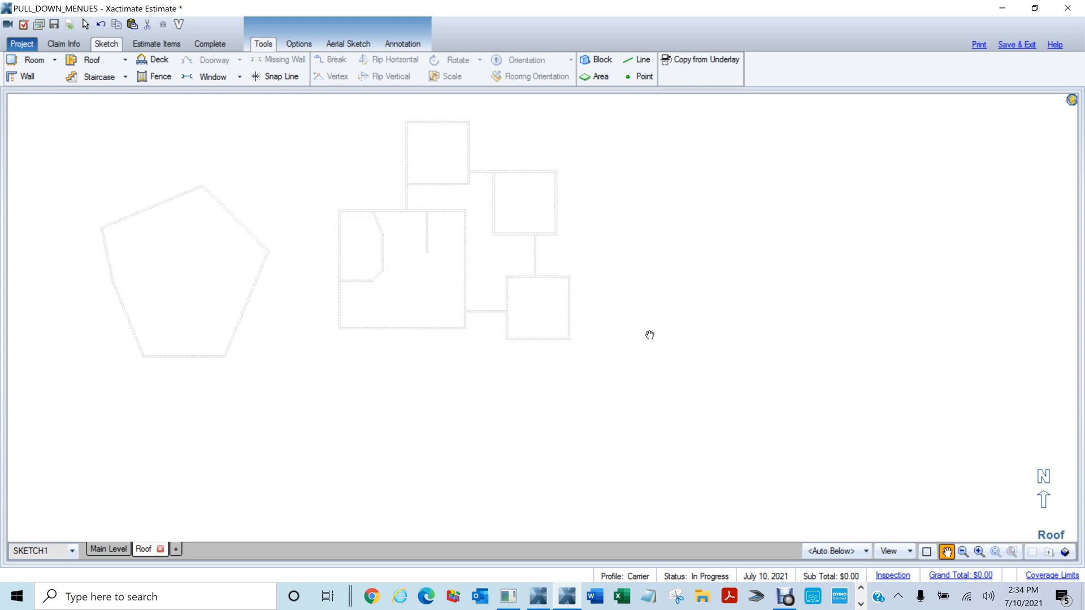
{"action": "left_click_drag", "start_coordinate": [650, 335], "coordinate": [724, 365]}
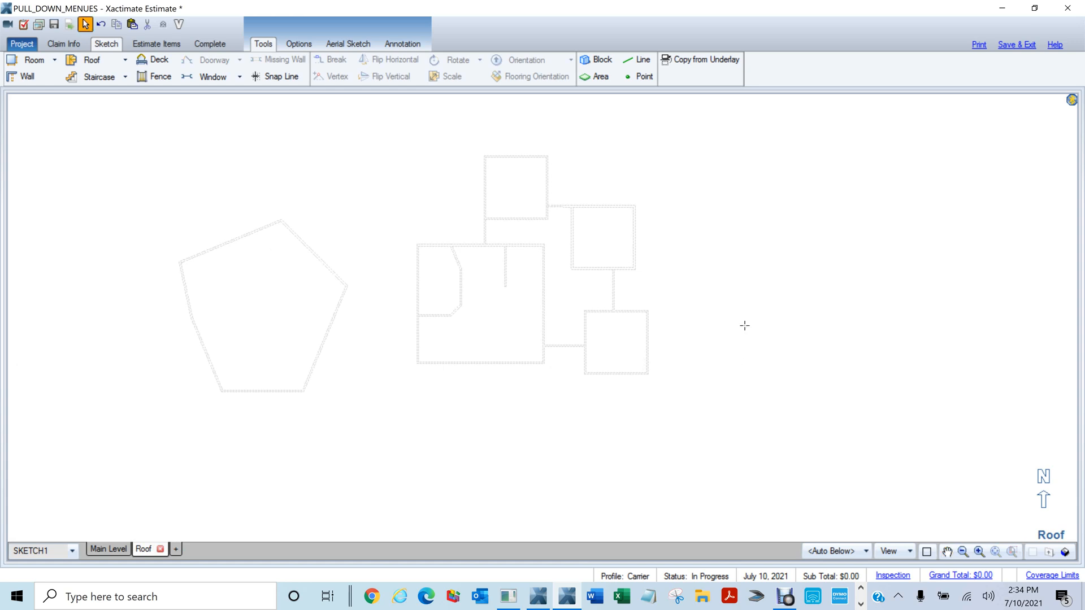
{"action": "key", "text": "f"}
{"action": "key", "text": "f"}
{"action": "key", "text": "f"}
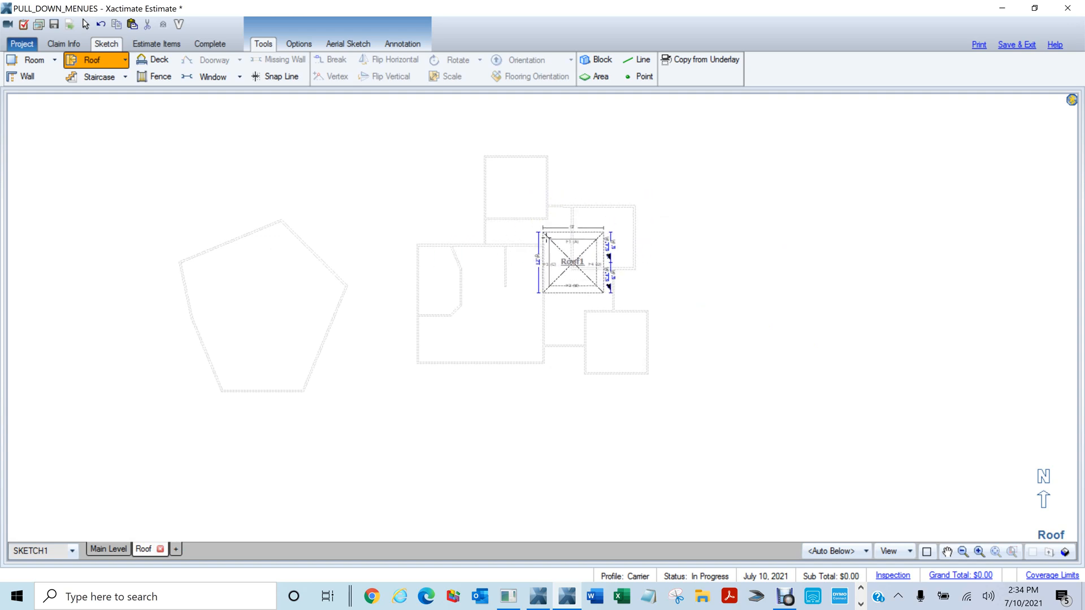
Place hip Roof1 and stretch its top, left and bottom edges to cover the house
{"action": "left_click", "coordinate": [561, 254]}
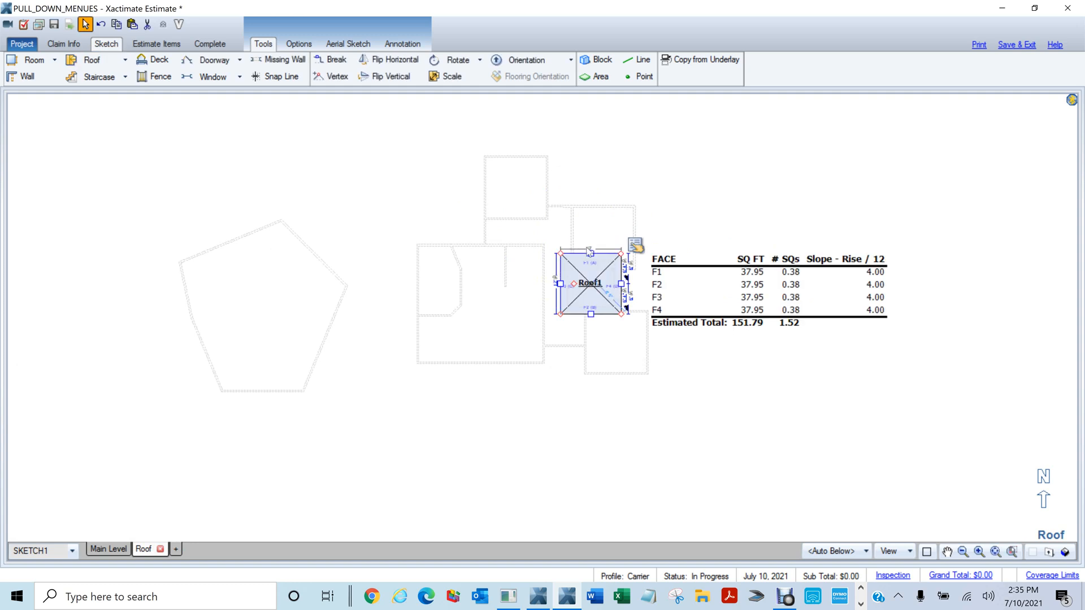
{"action": "left_click_drag", "start_coordinate": [591, 254], "coordinate": [591, 199]}
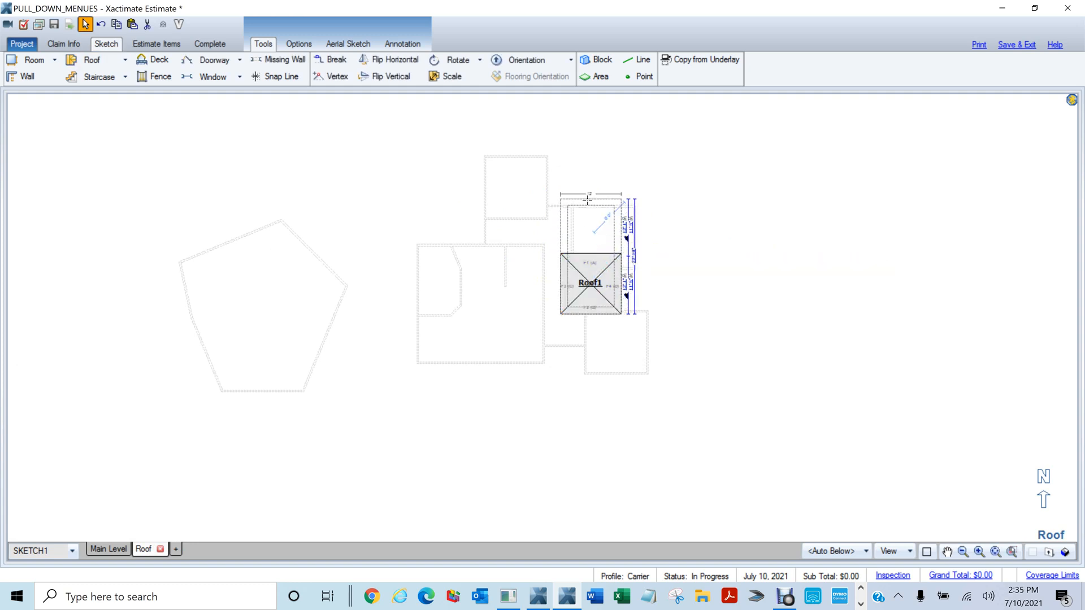
{"action": "left_click_drag", "start_coordinate": [559, 257], "coordinate": [477, 269]}
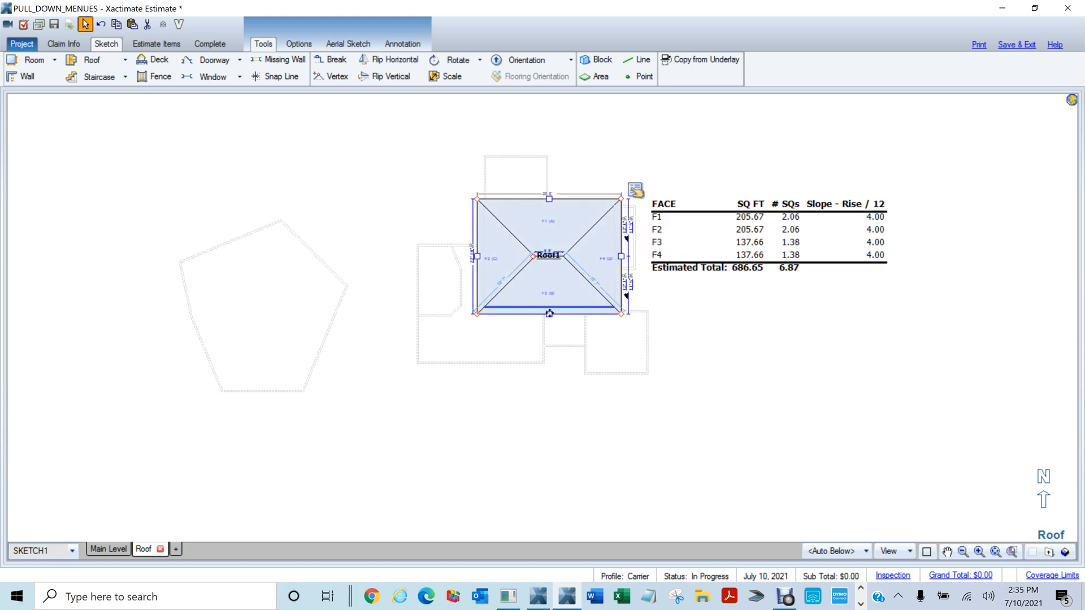
{"action": "left_click_drag", "start_coordinate": [549, 313], "coordinate": [549, 355]}
{"action": "left_click", "coordinate": [779, 348]}
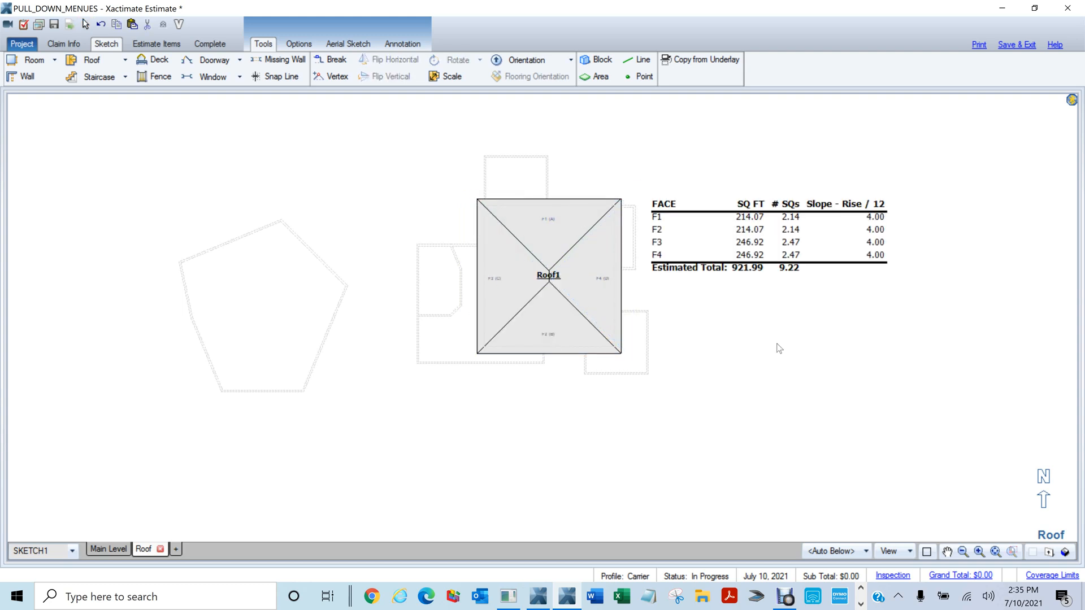
{"action": "scroll", "coordinate": [779, 348], "scroll_direction": "up", "scroll_amount": 3}
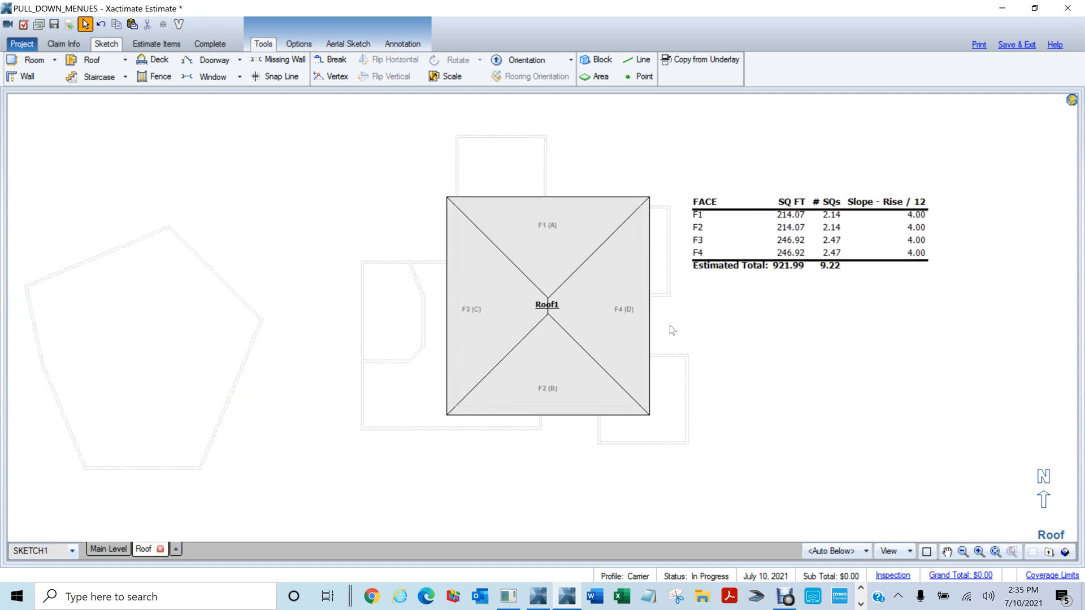
Break Roof1's right edge out into Roof2 and raise a top-edge section into a hip Roof3
{"action": "key", "text": "b"}
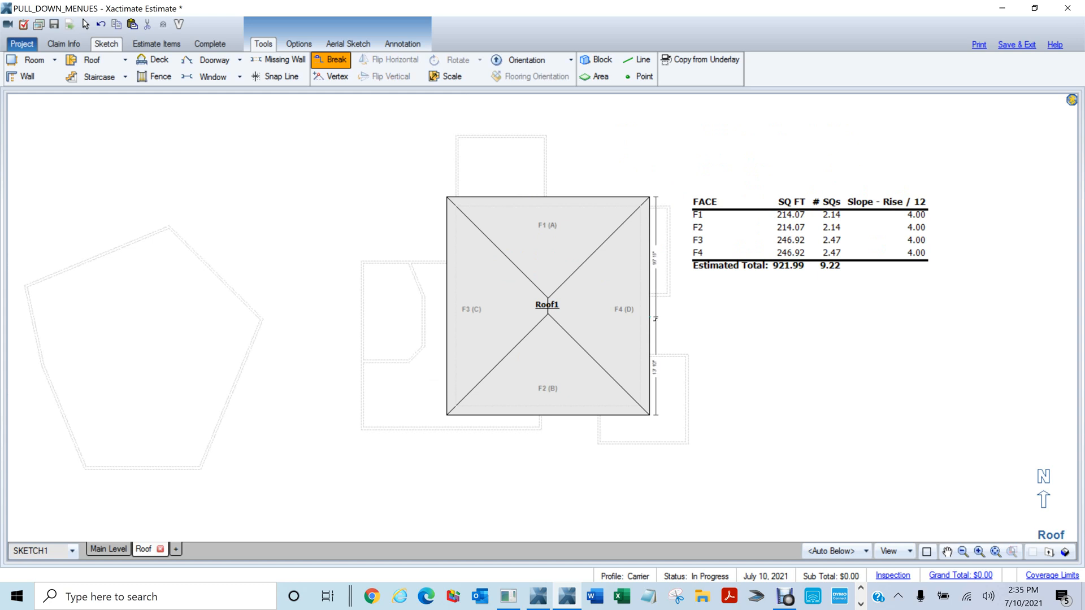
{"action": "left_click", "coordinate": [649, 315]}
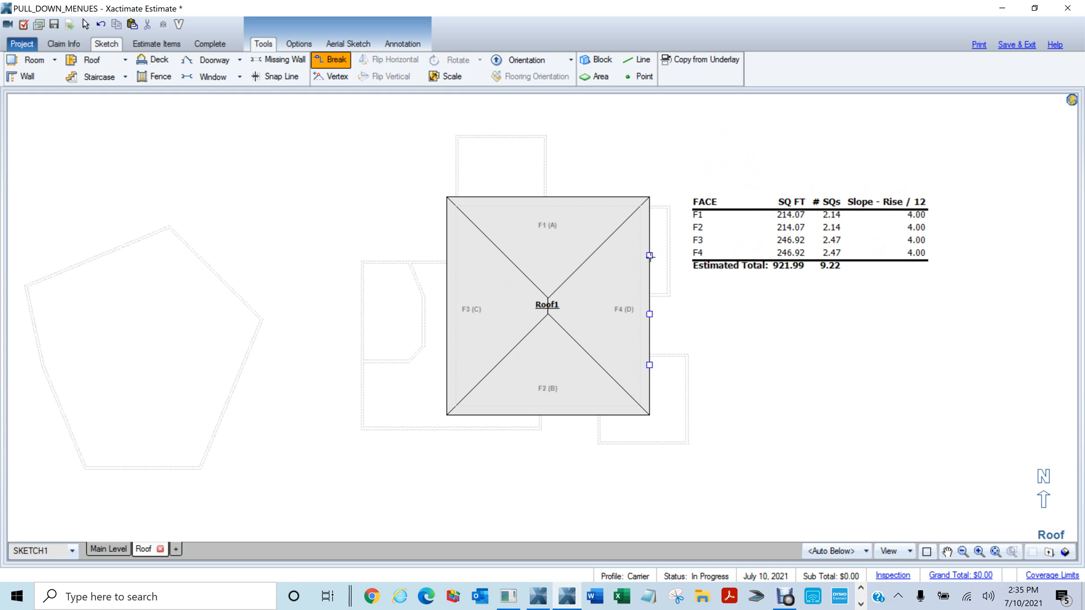
{"action": "left_click_drag", "start_coordinate": [650, 256], "coordinate": [680, 262]}
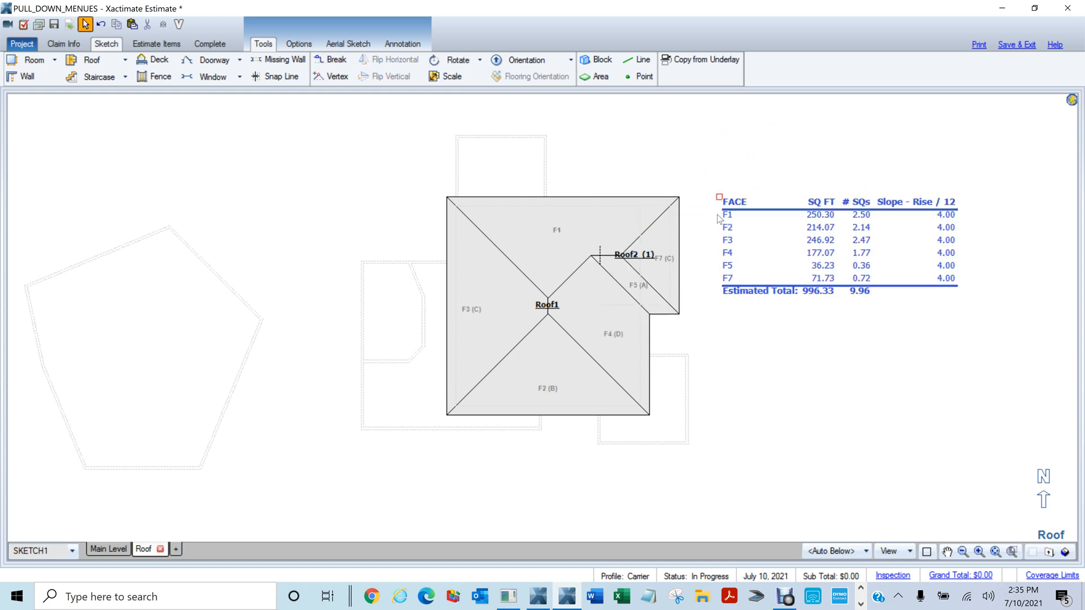
{"action": "left_click", "coordinate": [550, 197]}
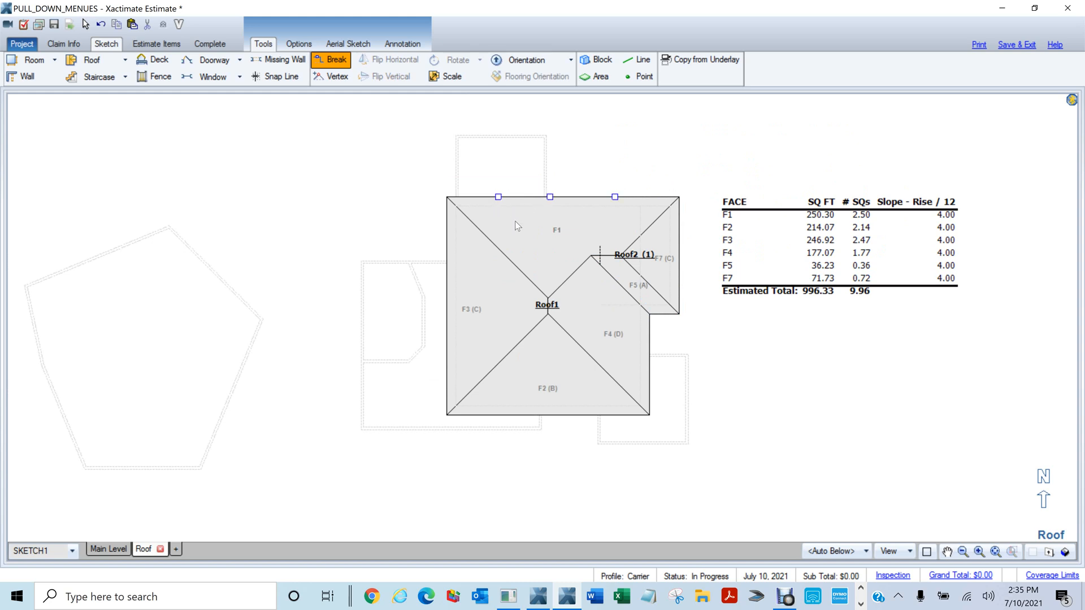
{"action": "left_click", "coordinate": [549, 197]}
{"action": "left_click_drag", "start_coordinate": [497, 196], "coordinate": [500, 122]}
{"action": "left_click_drag", "start_coordinate": [510, 159], "coordinate": [510, 159]}
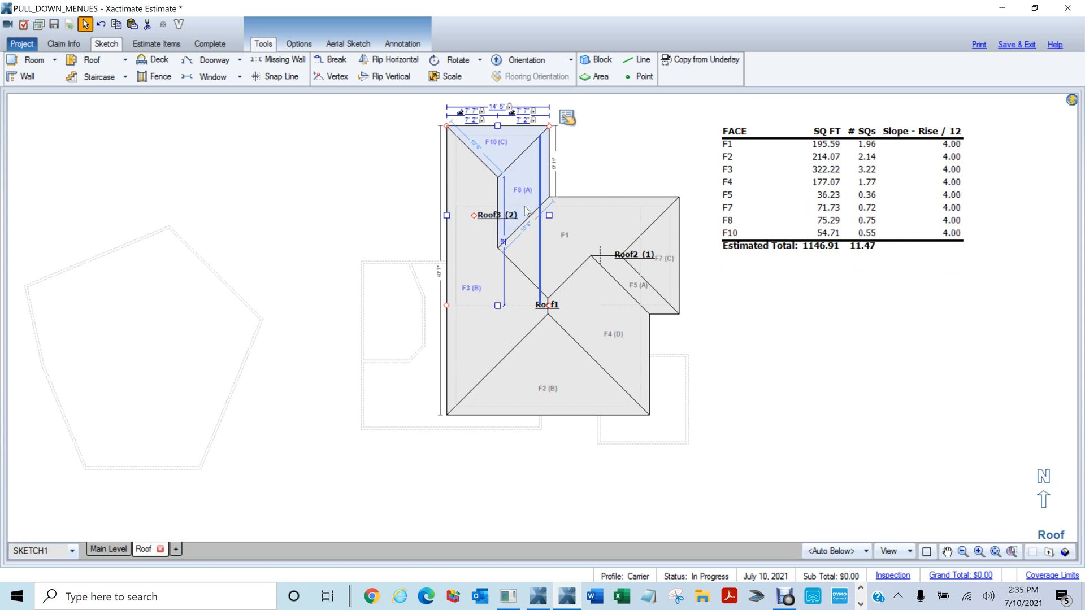
{"action": "left_click_drag", "start_coordinate": [549, 216], "coordinate": [556, 216]}
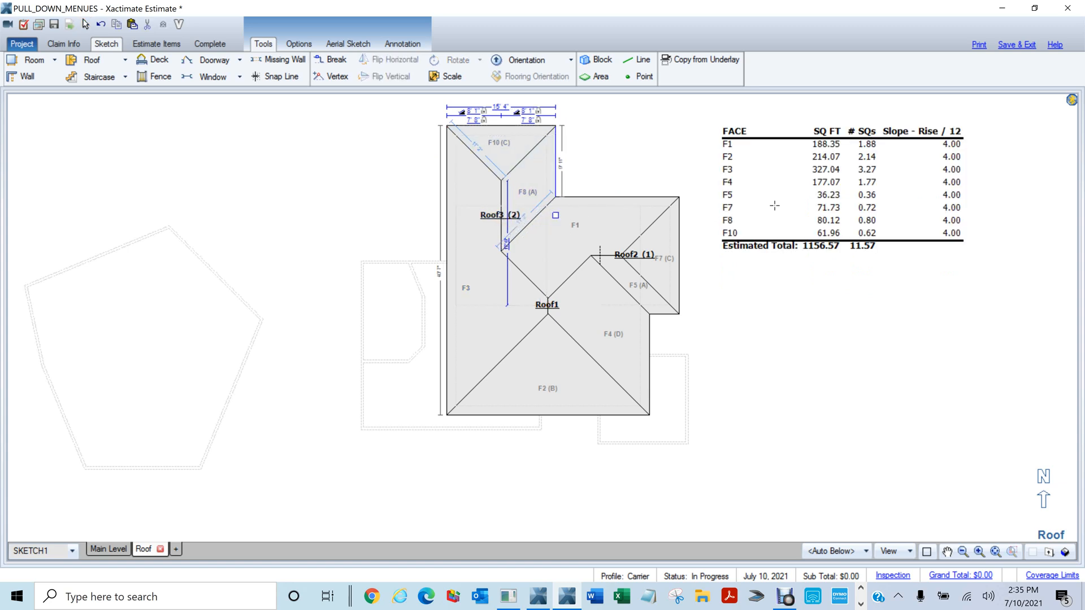
{"action": "left_click", "coordinate": [812, 372]}
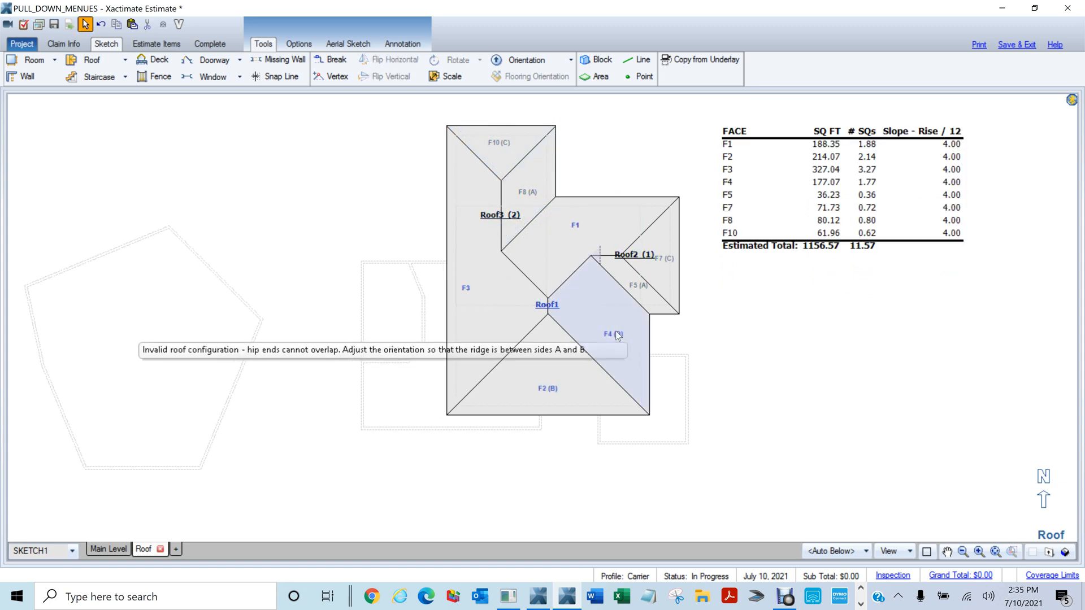
Push the lower left edge out into Roof4 and pull the left bottom eave down into Roof5
{"action": "key", "text": "b"}
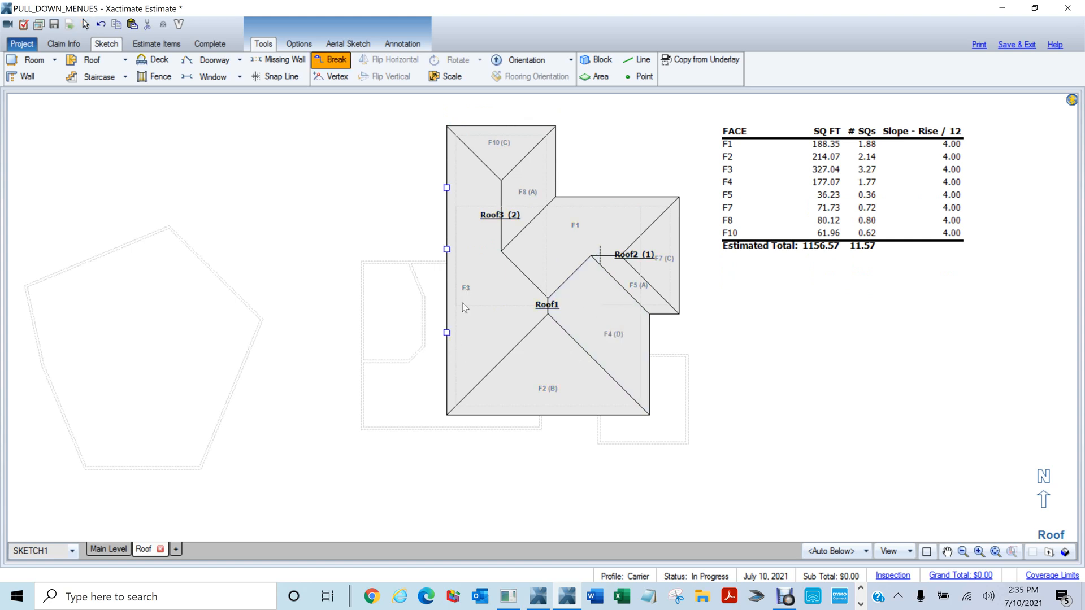
{"action": "left_click", "coordinate": [447, 250]}
{"action": "left_click_drag", "start_coordinate": [446, 333], "coordinate": [351, 341]}
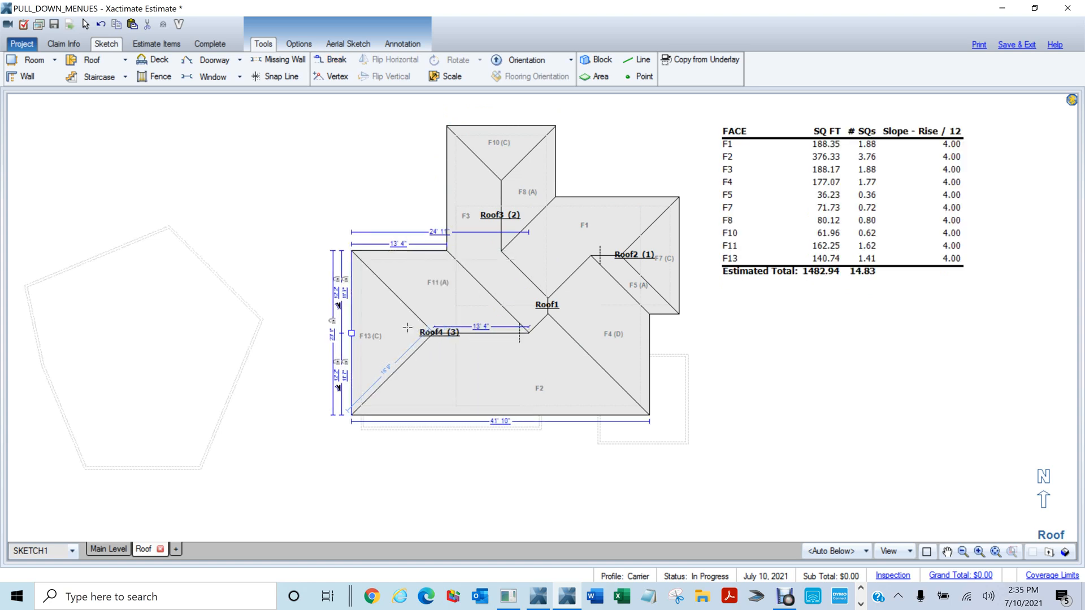
{"action": "right_click", "coordinate": [427, 299]}
{"action": "left_click", "coordinate": [561, 499]}
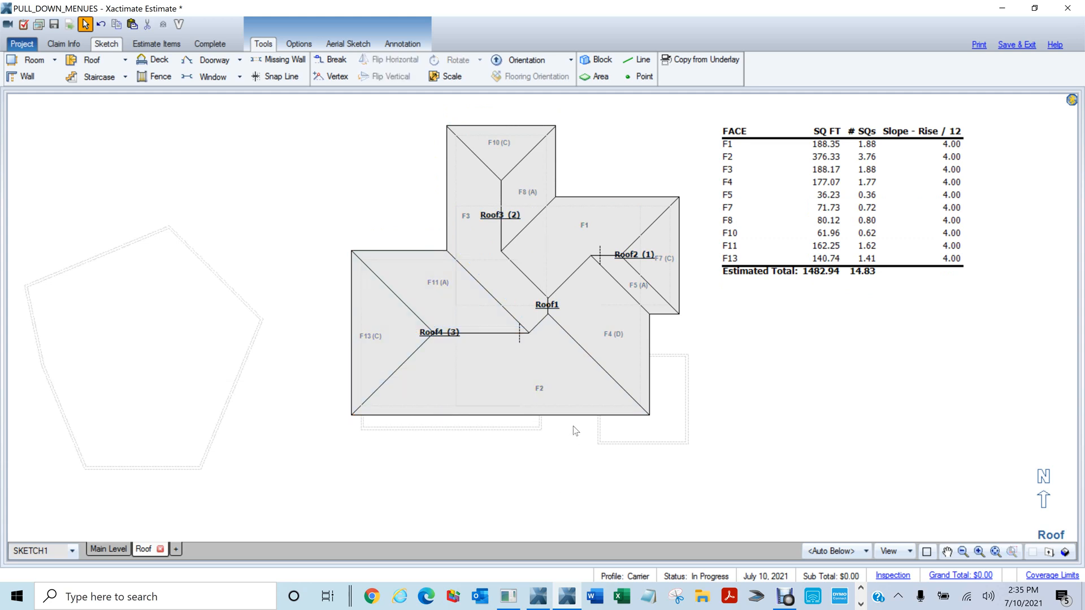
{"action": "key", "text": "b"}
{"action": "left_click", "coordinate": [552, 415]}
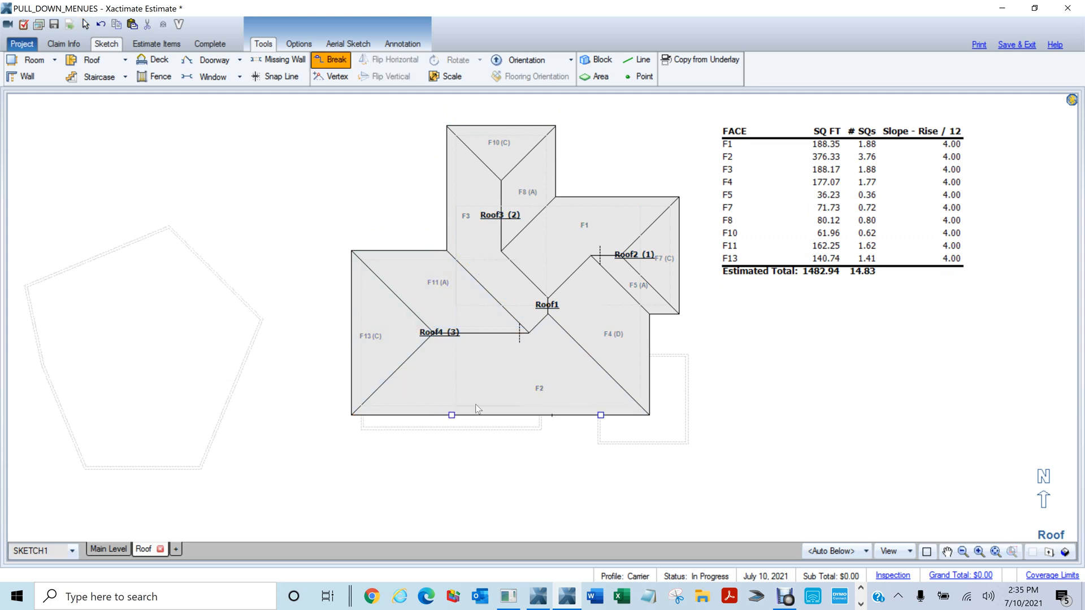
{"action": "left_click_drag", "start_coordinate": [455, 441], "coordinate": [457, 436]}
{"action": "key", "text": "Escape"}
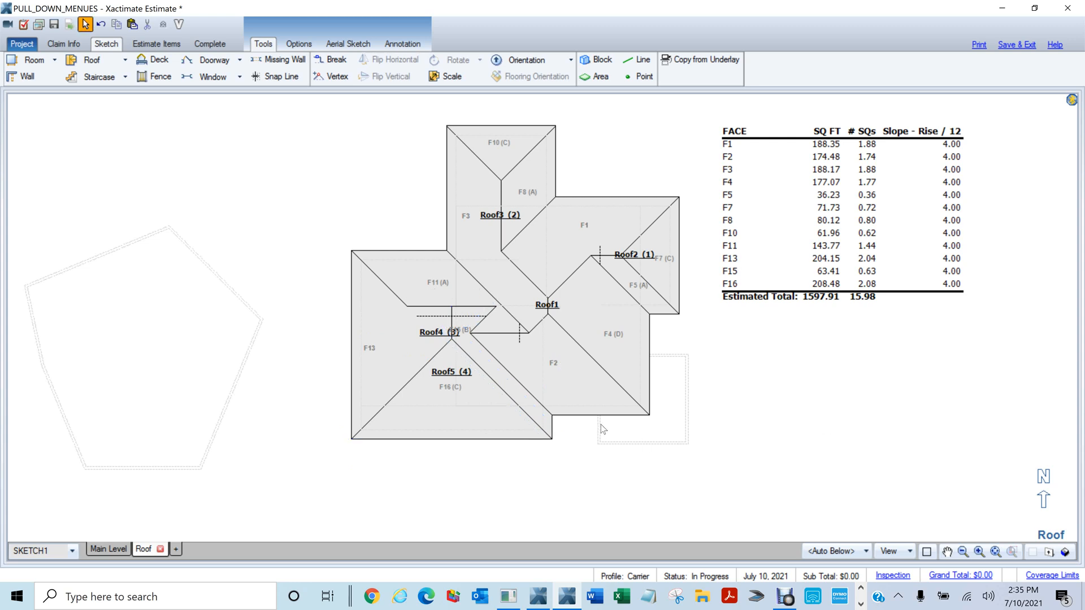
Notch the bottom eave with a vertex and split, then pull the lower right eave out into Roof6
{"action": "key", "text": "v"}
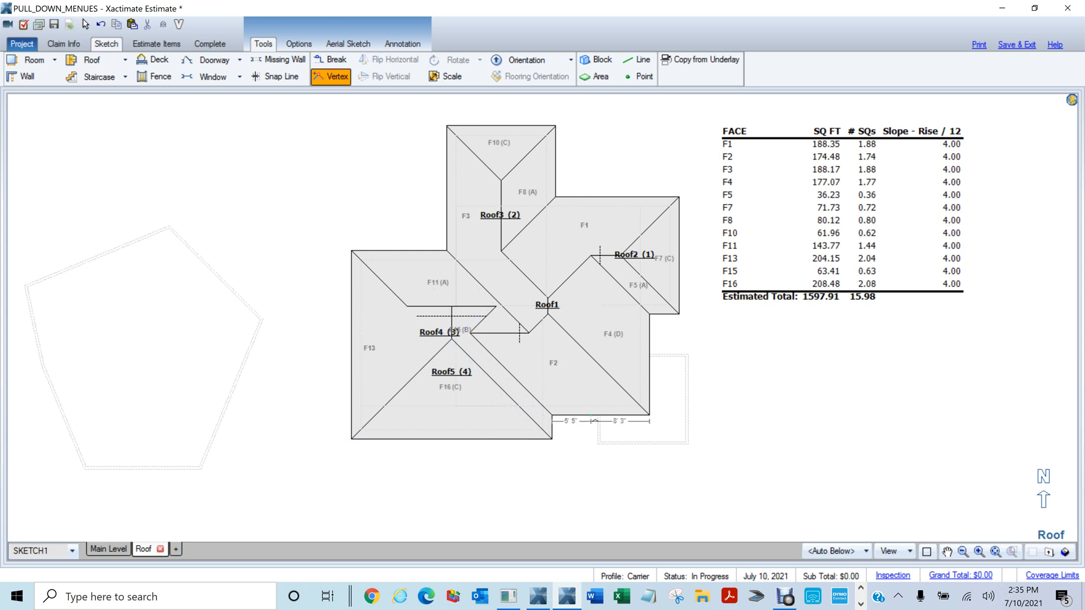
{"action": "left_click", "coordinate": [591, 415]}
{"action": "key", "text": "b"}
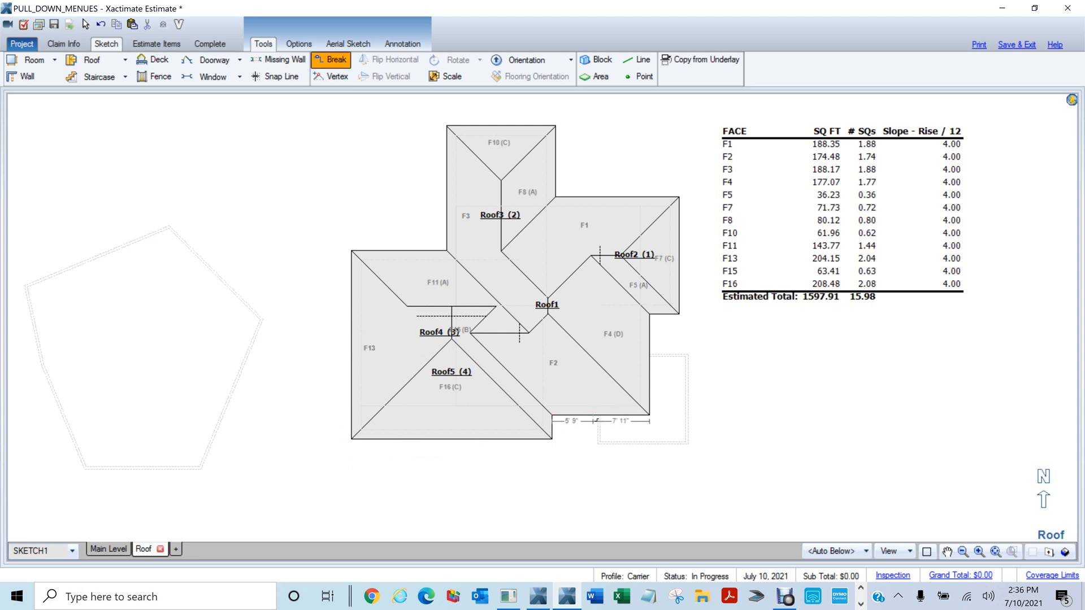
{"action": "left_click", "coordinate": [593, 415]}
{"action": "left_click_drag", "start_coordinate": [621, 432], "coordinate": [622, 453]}
{"action": "key", "text": "Escape"}
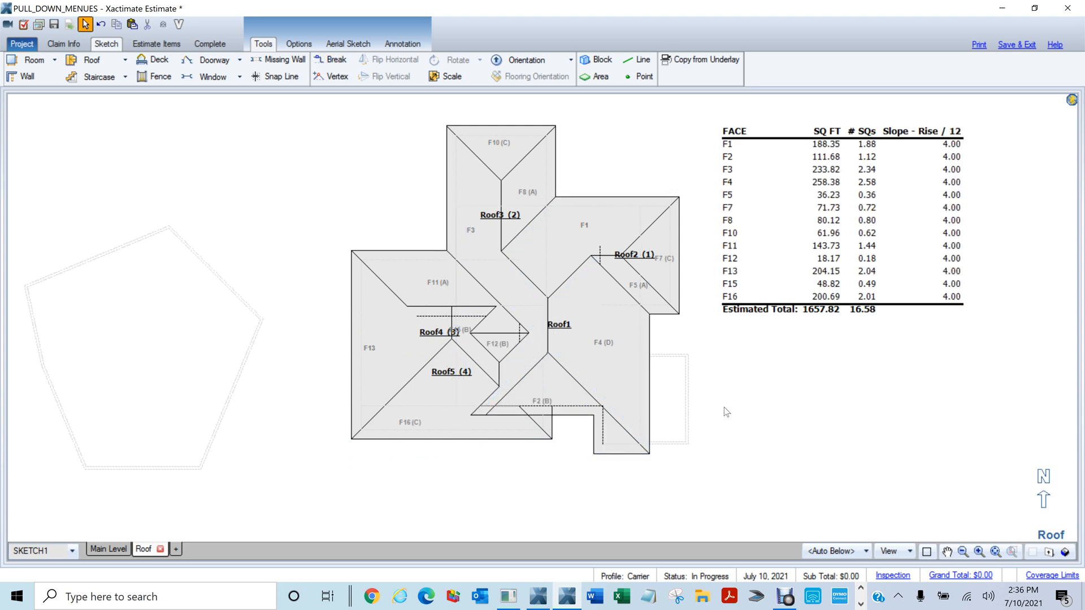
{"action": "key", "text": "b"}
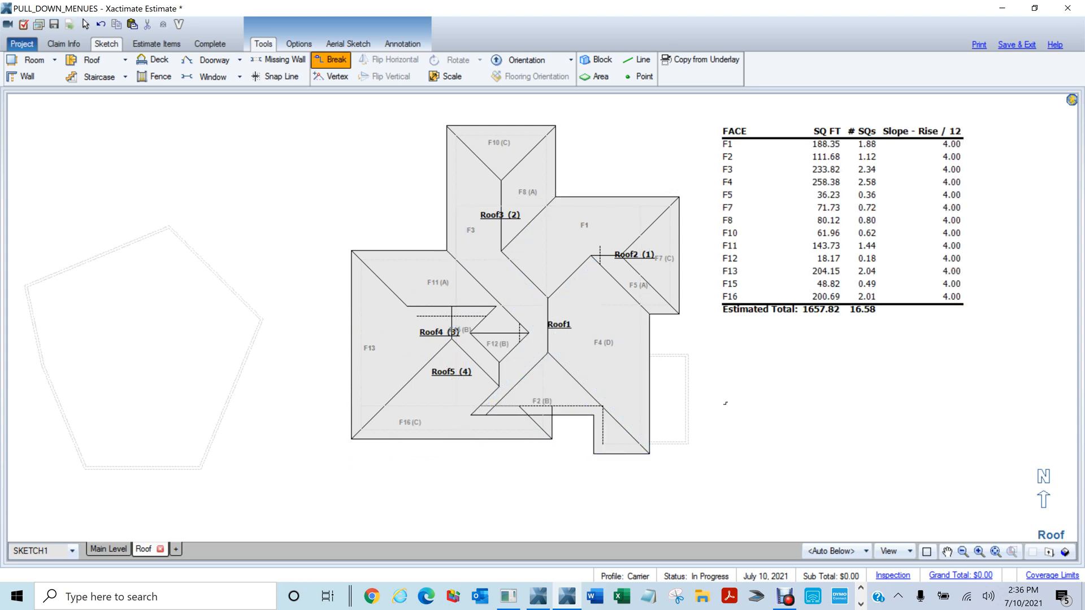
{"action": "left_click", "coordinate": [650, 351]}
{"action": "left_click_drag", "start_coordinate": [649, 401], "coordinate": [697, 402]}
{"action": "key", "text": "Escape"}
{"action": "scroll", "coordinate": [827, 425], "scroll_direction": "down", "scroll_amount": 3}
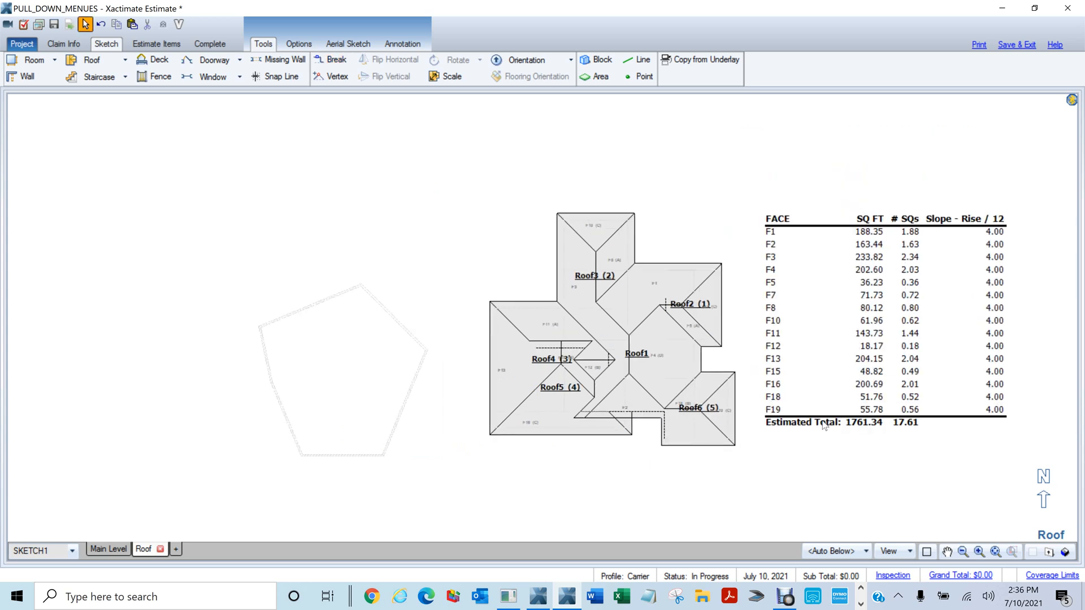
Orbit the 1761.34 sq ft roof in the all-levels 3D view, then zoom into the Main Level plan
{"action": "key", "text": "F9"}
{"action": "left_click", "coordinate": [184, 549]}
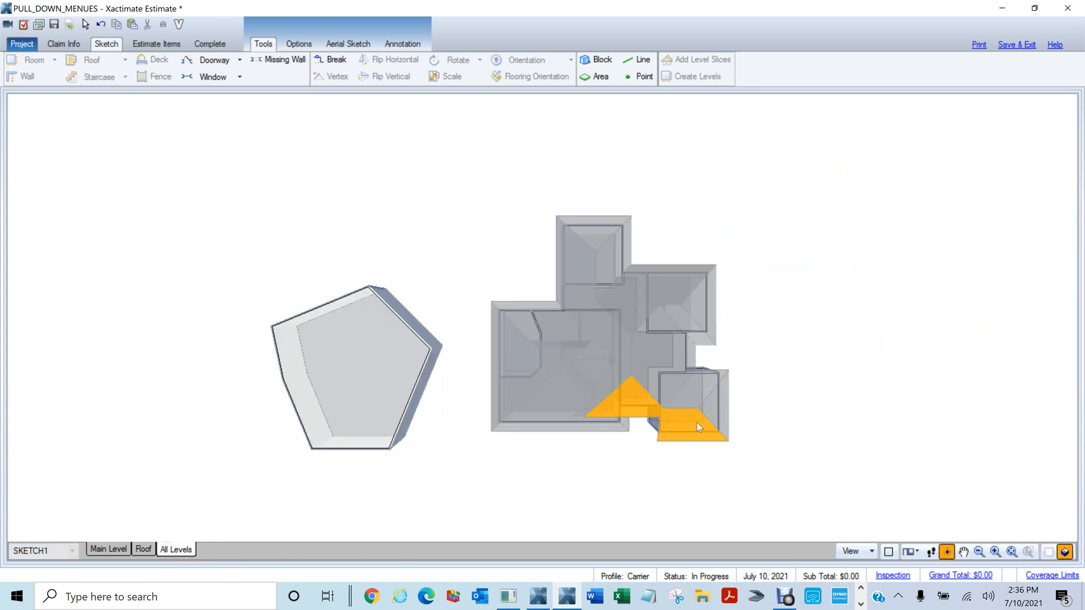
{"action": "left_click_drag", "start_coordinate": [726, 407], "coordinate": [691, 156]}
{"action": "left_click_drag", "start_coordinate": [867, 375], "coordinate": [673, 461]}
{"action": "key", "text": "Escape"}
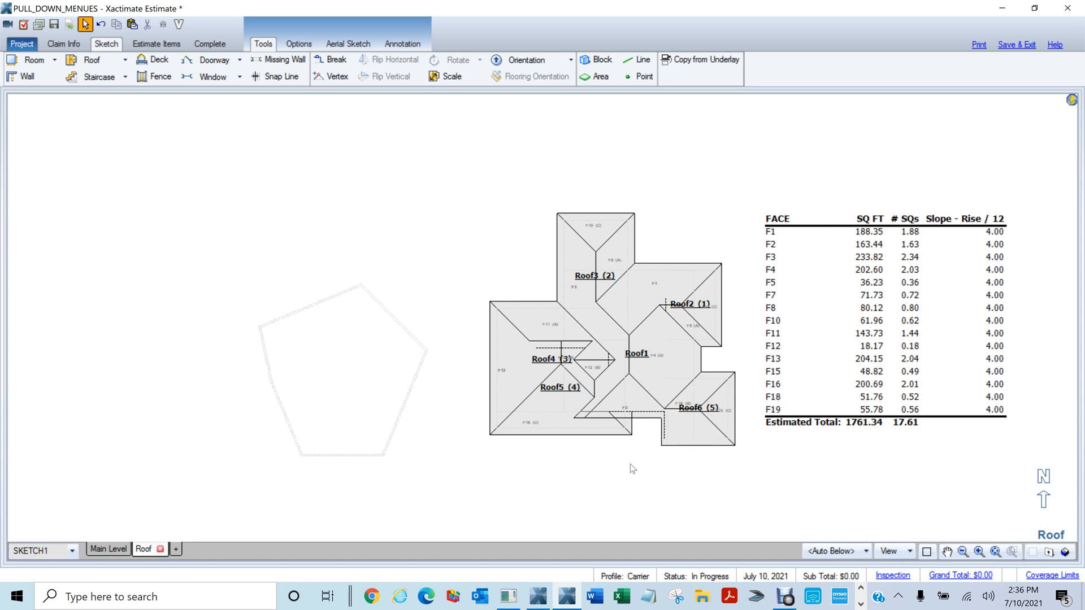
{"action": "left_click", "coordinate": [107, 550]}
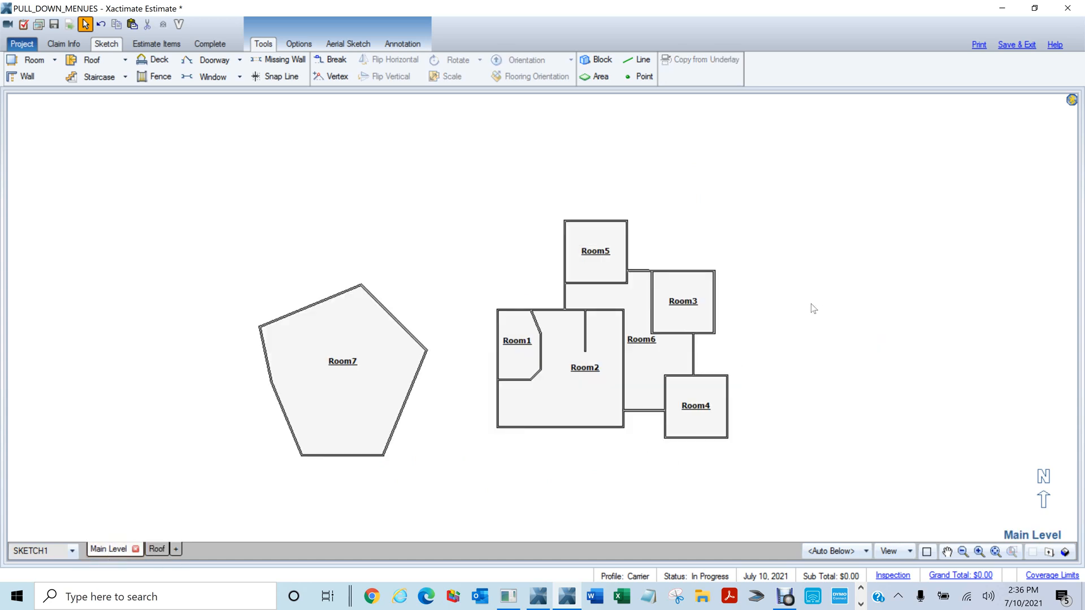
{"action": "scroll", "coordinate": [812, 307], "scroll_direction": "up", "scroll_amount": 2}
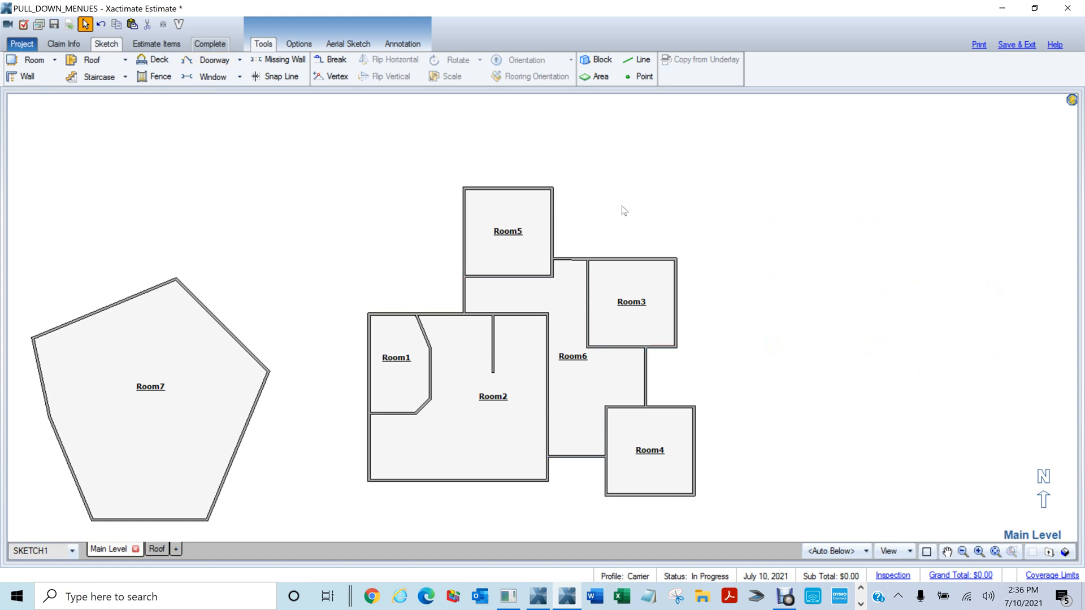
Add doorways to Room5's top wall, Room3's top and right walls, and Room2's bottom wall
{"action": "key", "text": "d"}
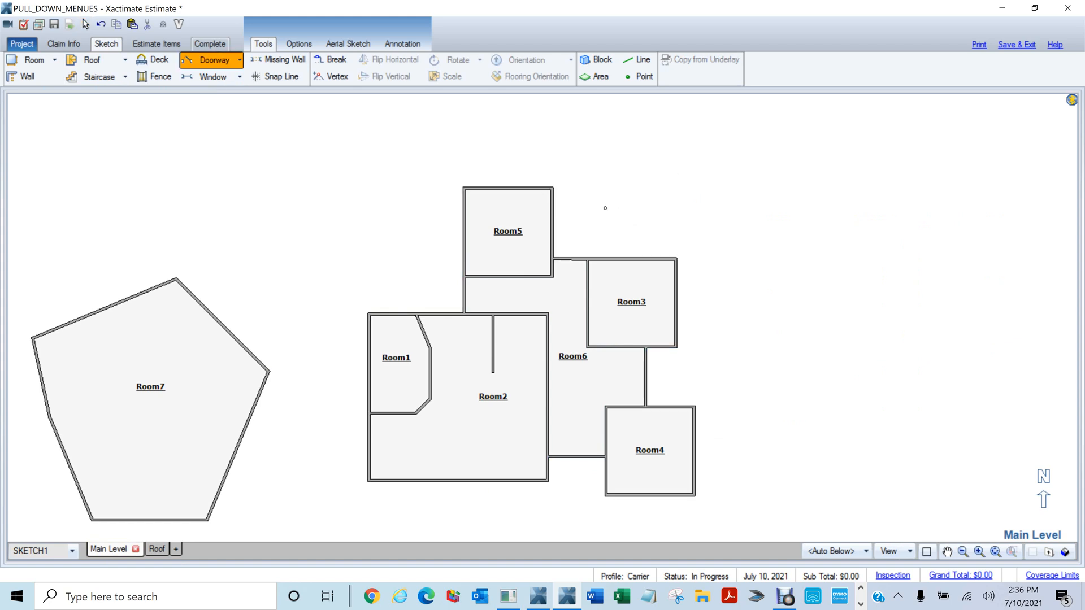
{"action": "left_click", "coordinate": [505, 189]}
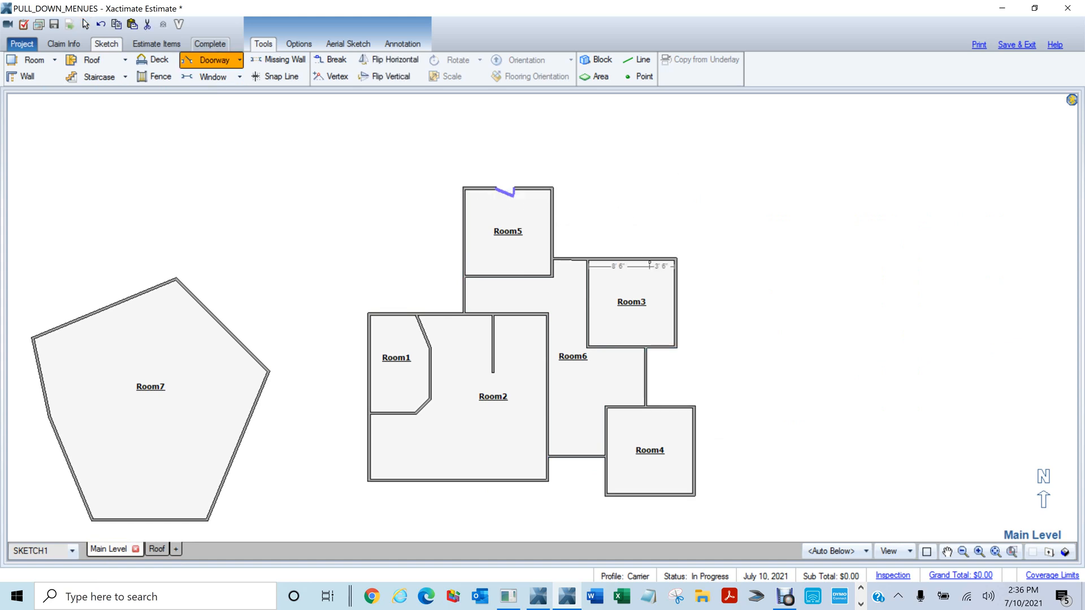
{"action": "left_click", "coordinate": [649, 263]}
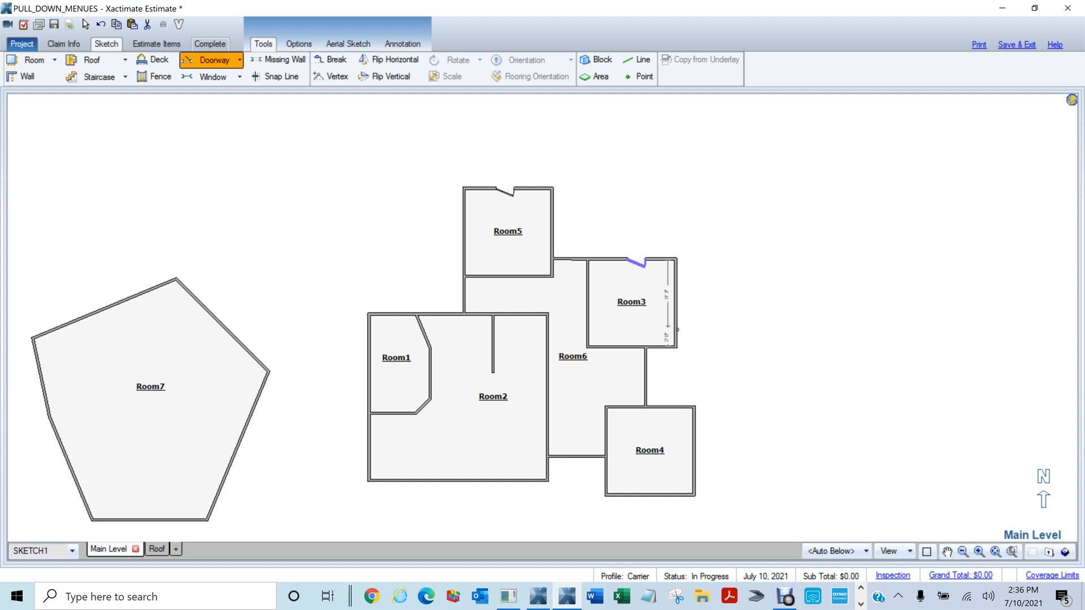
{"action": "left_click", "coordinate": [676, 329]}
{"action": "left_click", "coordinate": [498, 484]}
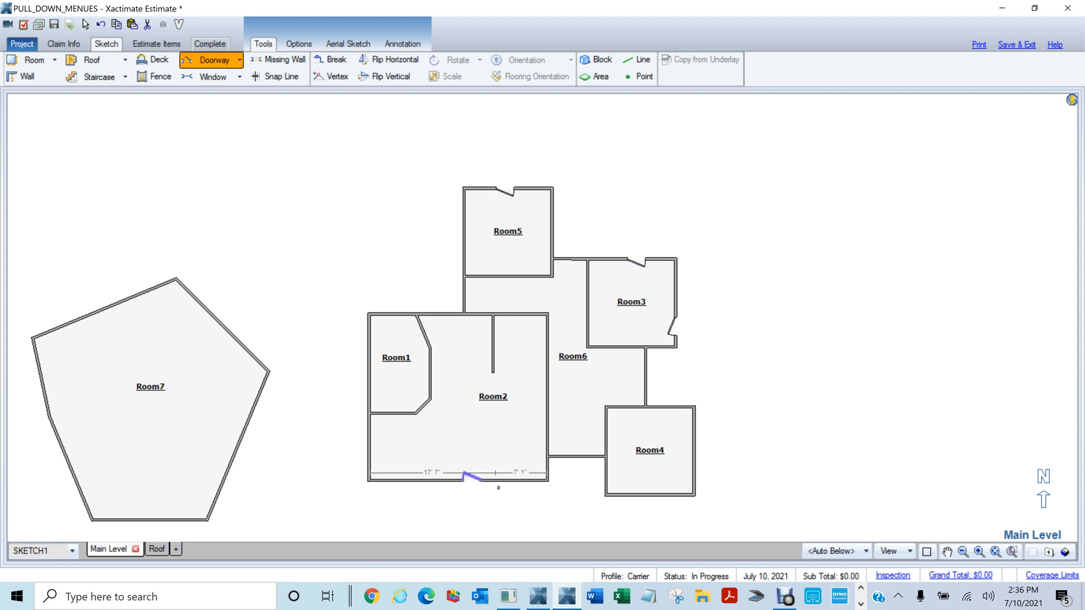
Add windows to Room5's right, Room1's left, Room2's bottom, and Room4's right and bottom walls
{"action": "left_click", "coordinate": [208, 79]}
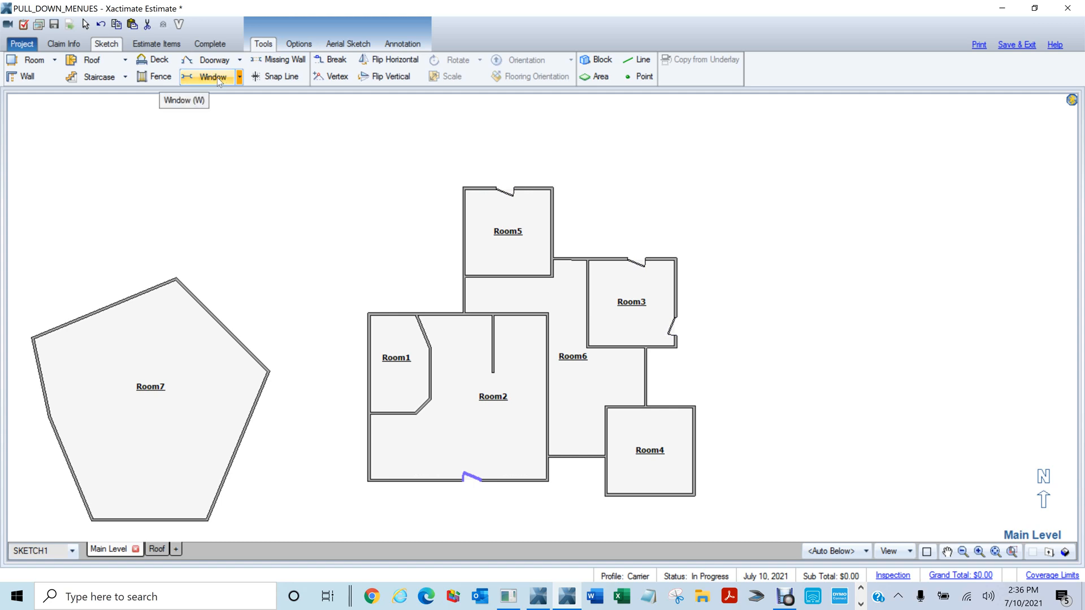
{"action": "left_click", "coordinate": [553, 226]}
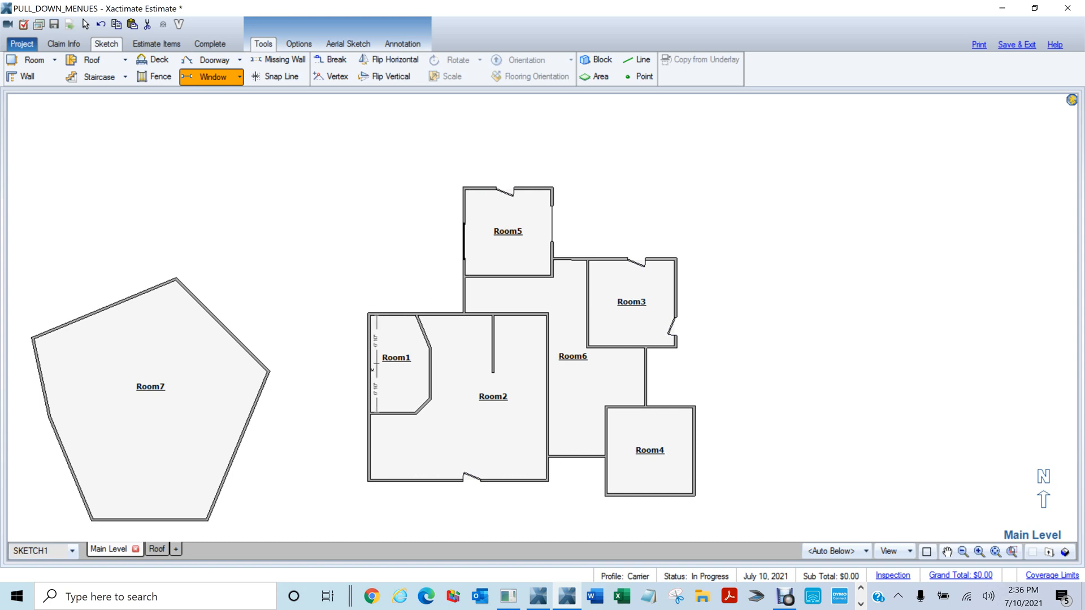
{"action": "left_click", "coordinate": [371, 370]}
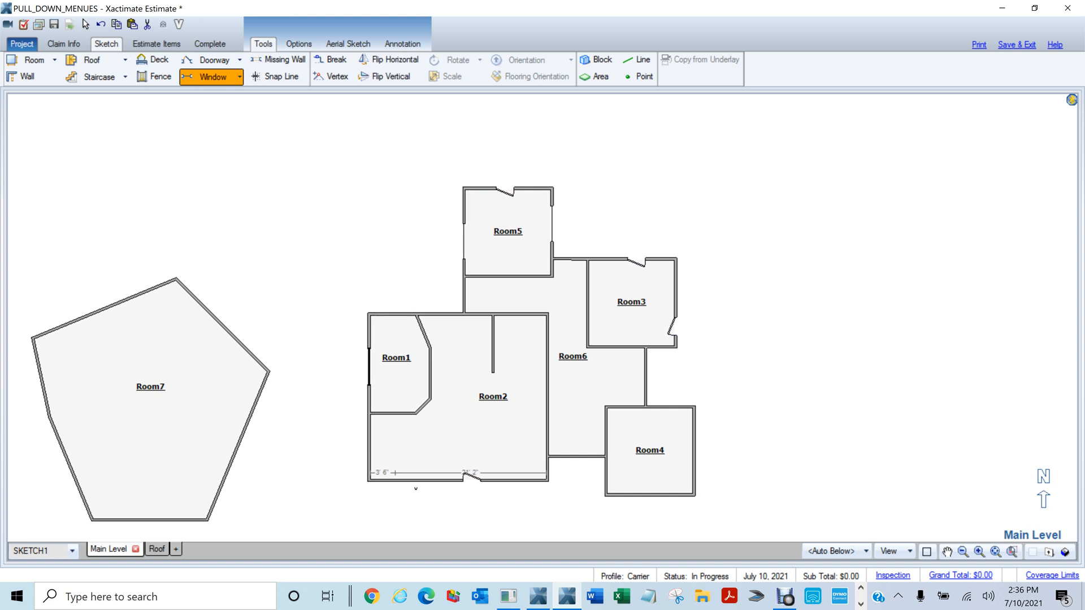
{"action": "left_click", "coordinate": [396, 481]}
{"action": "left_click", "coordinate": [694, 459]}
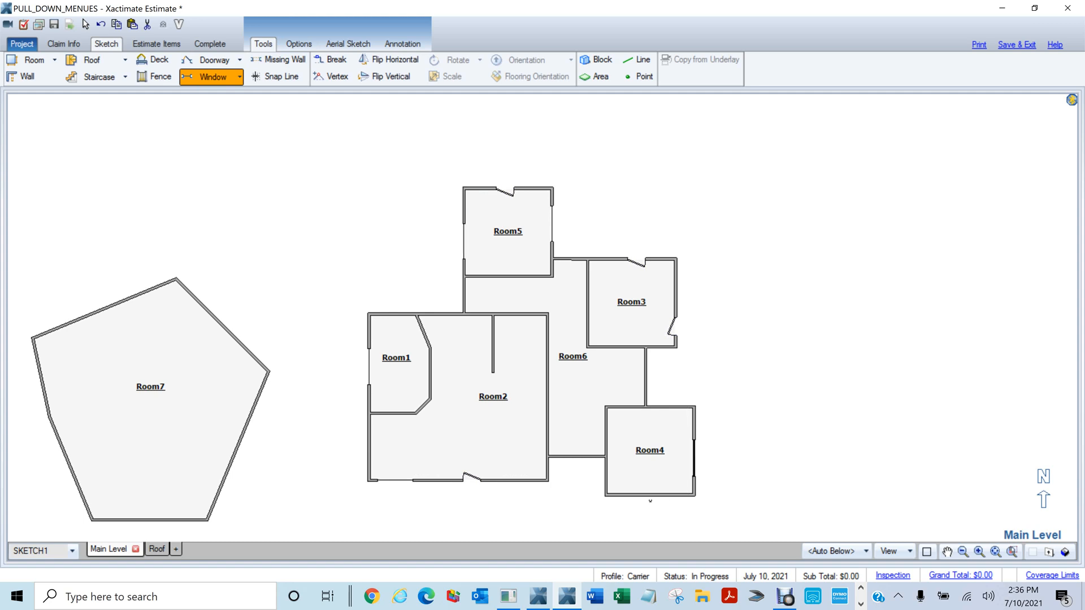
{"action": "left_click", "coordinate": [651, 496]}
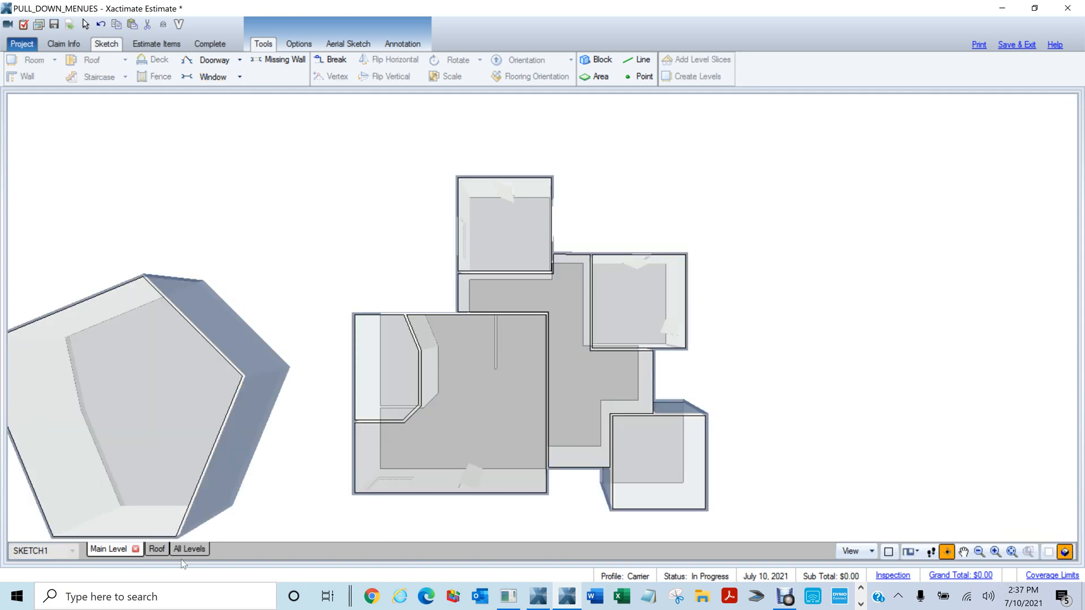
Orbit the all-levels 3D house to a side view, then go back to the 2D plan with F10
{"action": "left_click", "coordinate": [189, 549]}
{"action": "left_click_drag", "start_coordinate": [670, 339], "coordinate": [277, 353]}
{"action": "key", "text": "F10"}
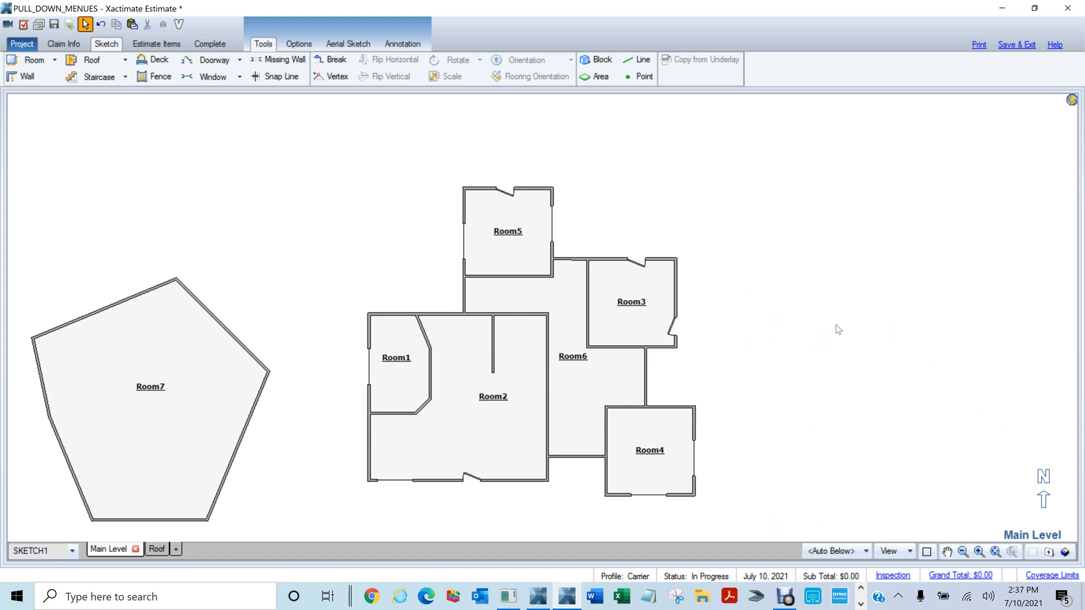
Box-select and delete the pentagon-shaped Room7, then start the Deck tool
{"action": "scroll", "coordinate": [836, 343], "scroll_direction": "down", "scroll_amount": 1}
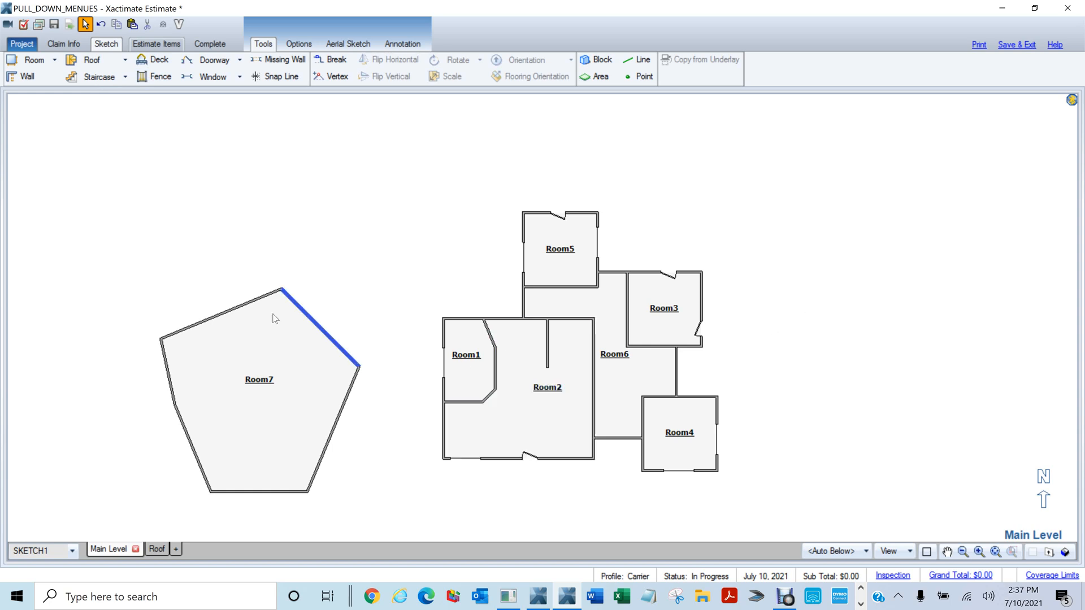
{"action": "left_click_drag", "start_coordinate": [150, 249], "coordinate": [388, 517]}
{"action": "key", "text": "Delete"}
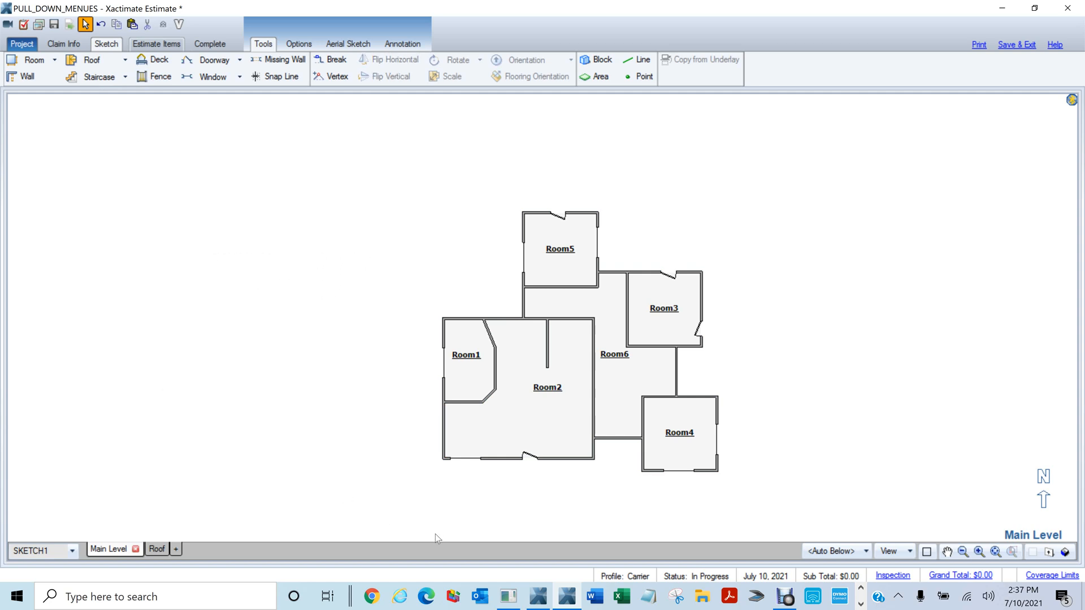
{"action": "scroll", "coordinate": [409, 456], "scroll_direction": "up", "scroll_amount": 1}
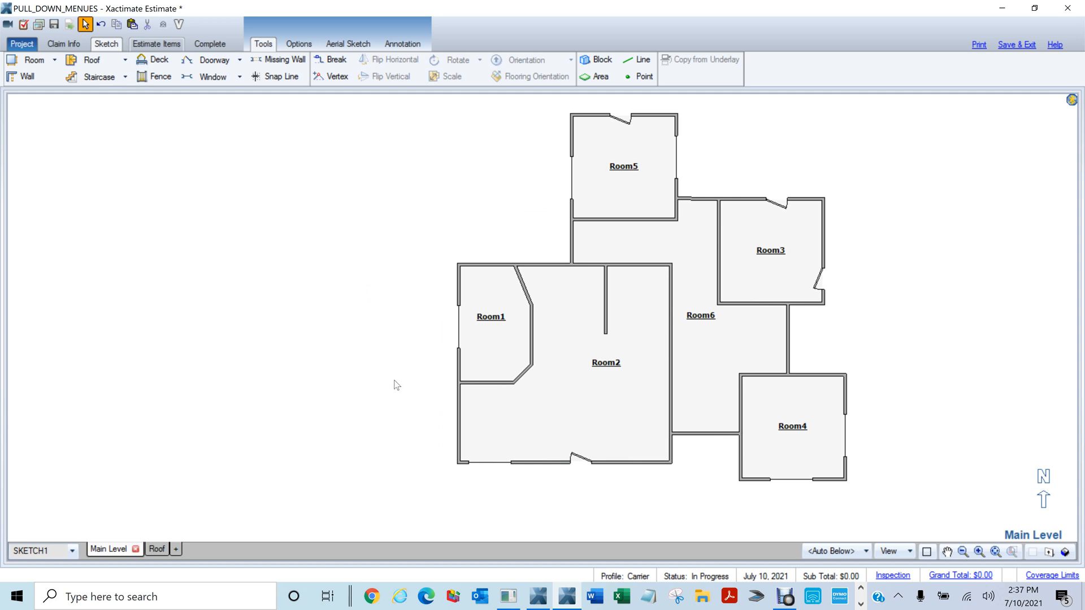
{"action": "key", "text": "k"}
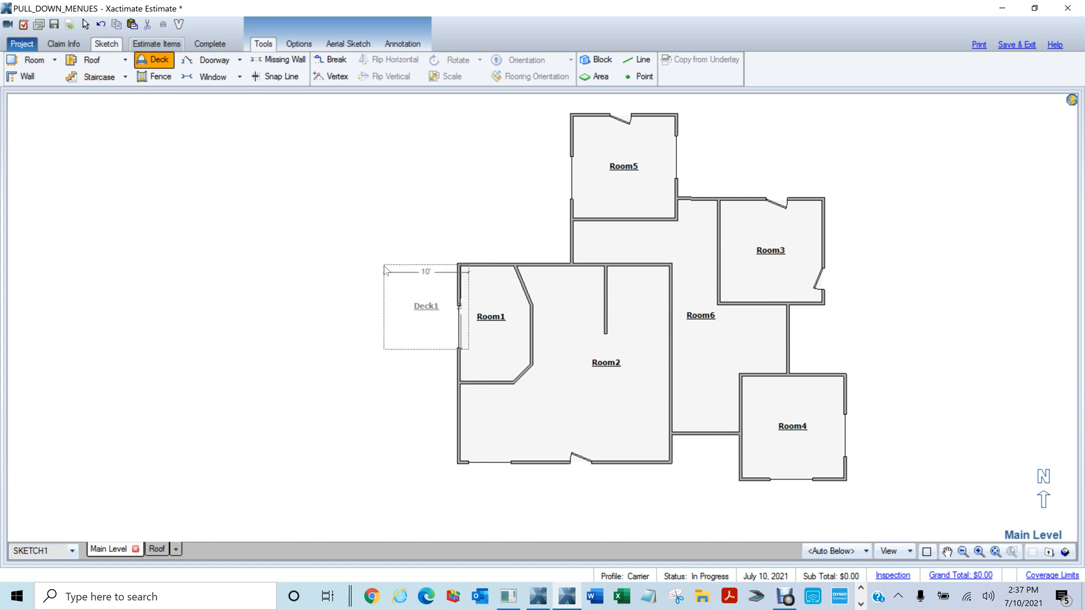
Place Deck1 against Room1's left wall and stretch it into an L beneath Room2
{"action": "left_click", "coordinate": [377, 270]}
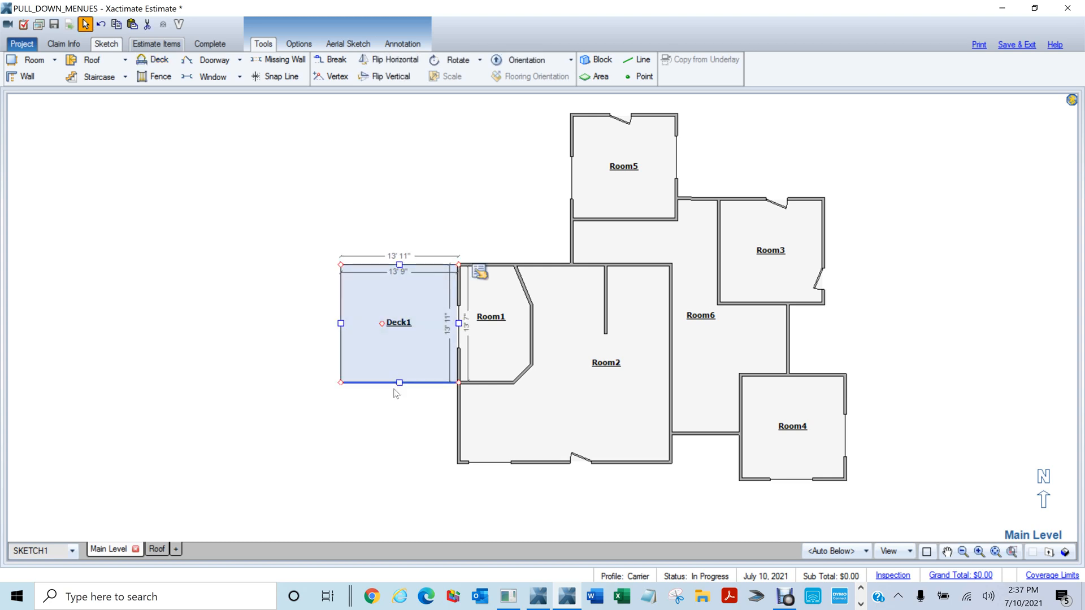
{"action": "left_click_drag", "start_coordinate": [397, 384], "coordinate": [389, 541]}
{"action": "left_click", "coordinate": [458, 509]}
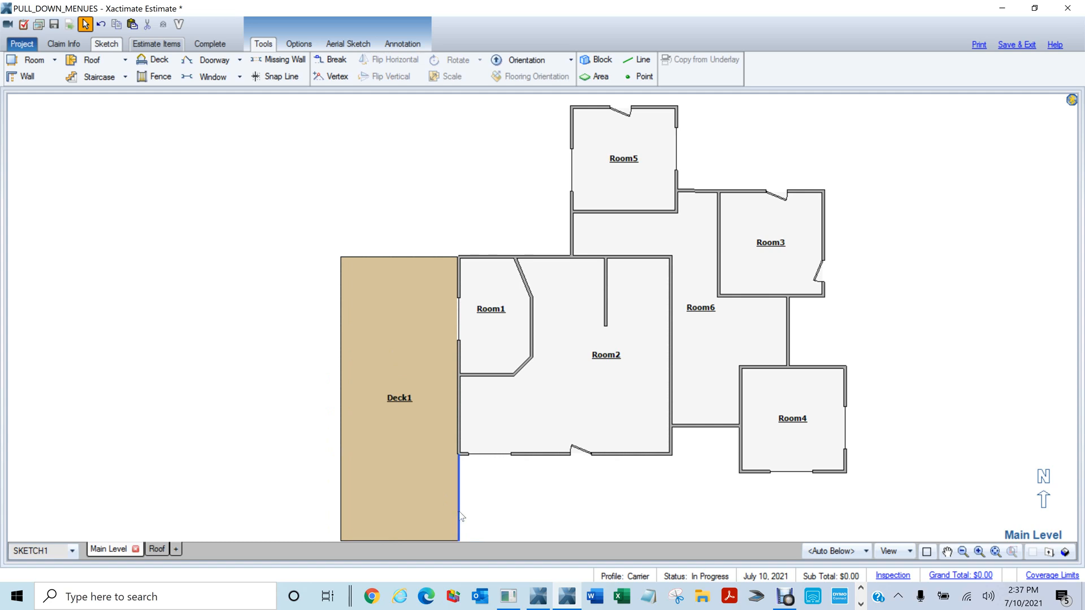
{"action": "mouse_move", "coordinate": [458, 499]}
{"action": "left_mouse_down"}
{"action": "mouse_move", "coordinate": [676, 486]}
{"action": "mouse_move", "coordinate": [667, 485]}
{"action": "left_mouse_up"}
{"action": "scroll", "coordinate": [243, 304], "scroll_direction": "down", "scroll_amount": 1}
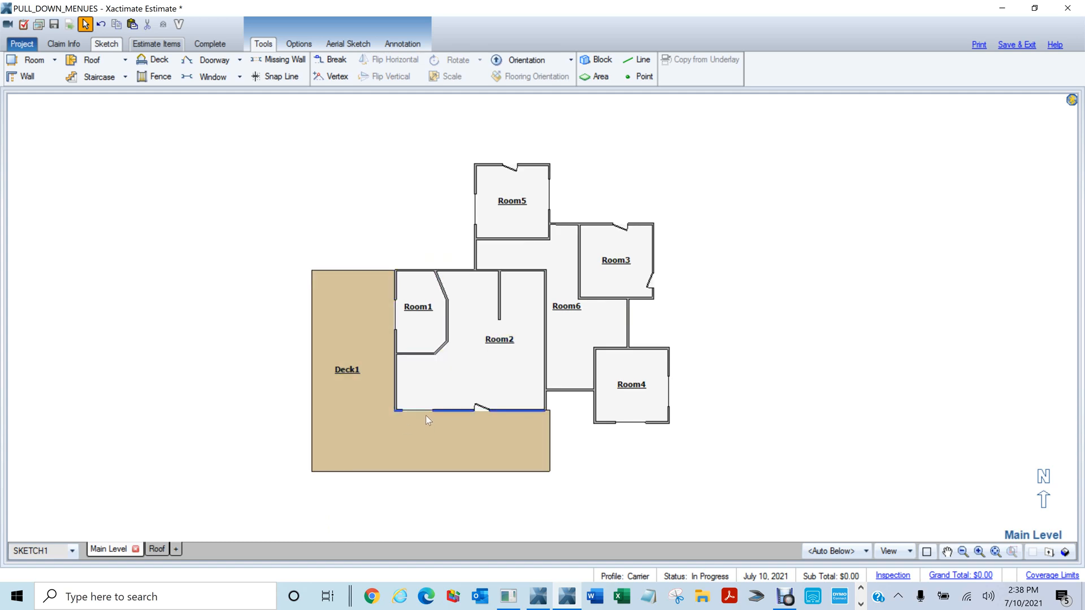
Select Deck1's top, left, bottom and right outer edges and open their railing properties
{"action": "left_click", "coordinate": [354, 270]}
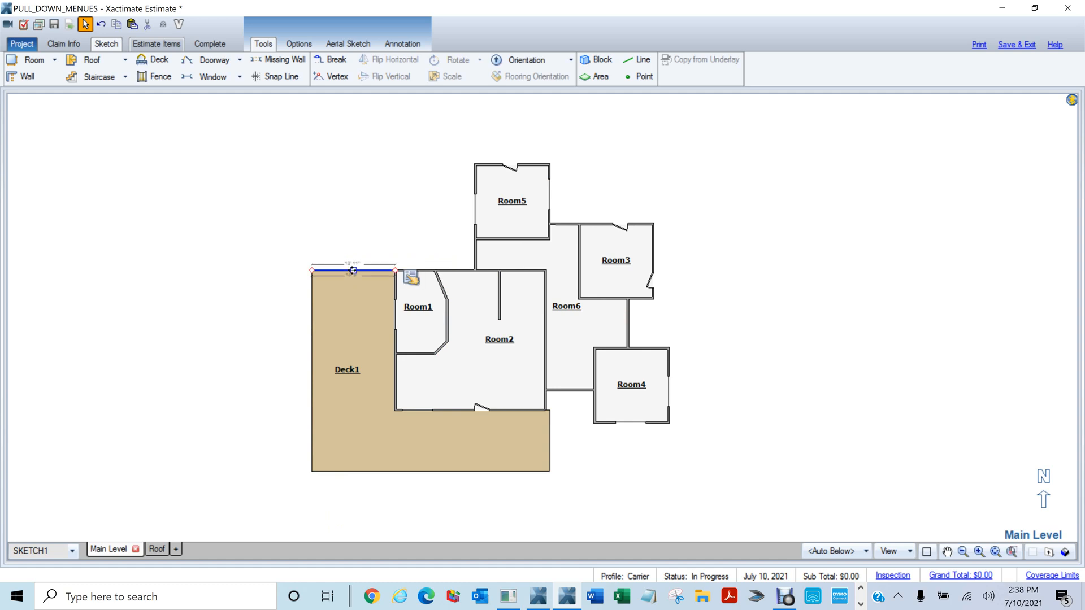
{"action": "left_click", "coordinate": [311, 357], "text": "ctrl"}
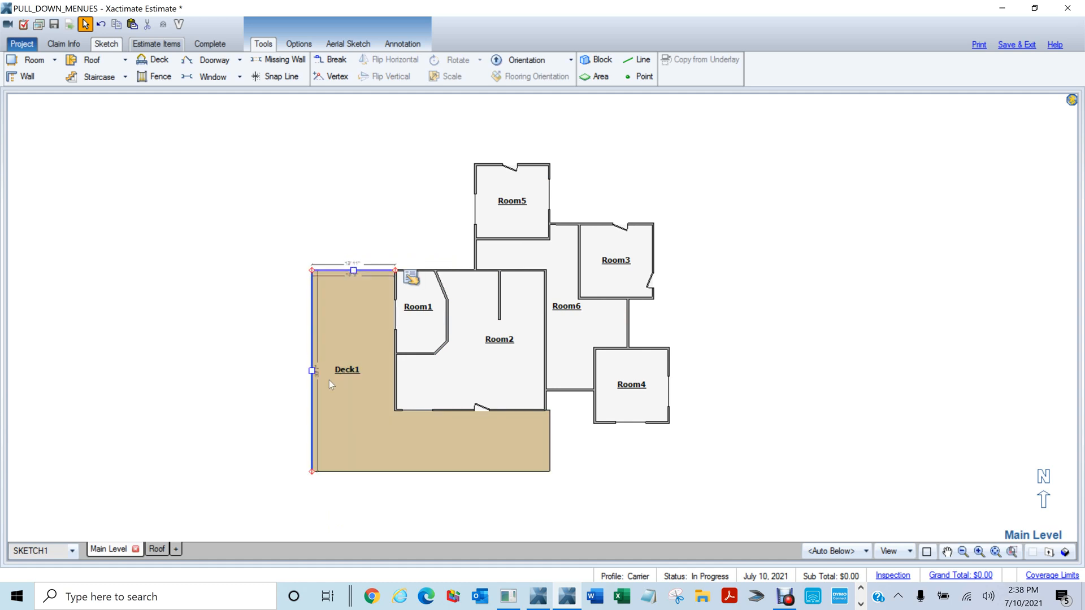
{"action": "left_click", "coordinate": [433, 472], "text": "ctrl"}
{"action": "left_click", "coordinate": [550, 446], "text": "ctrl"}
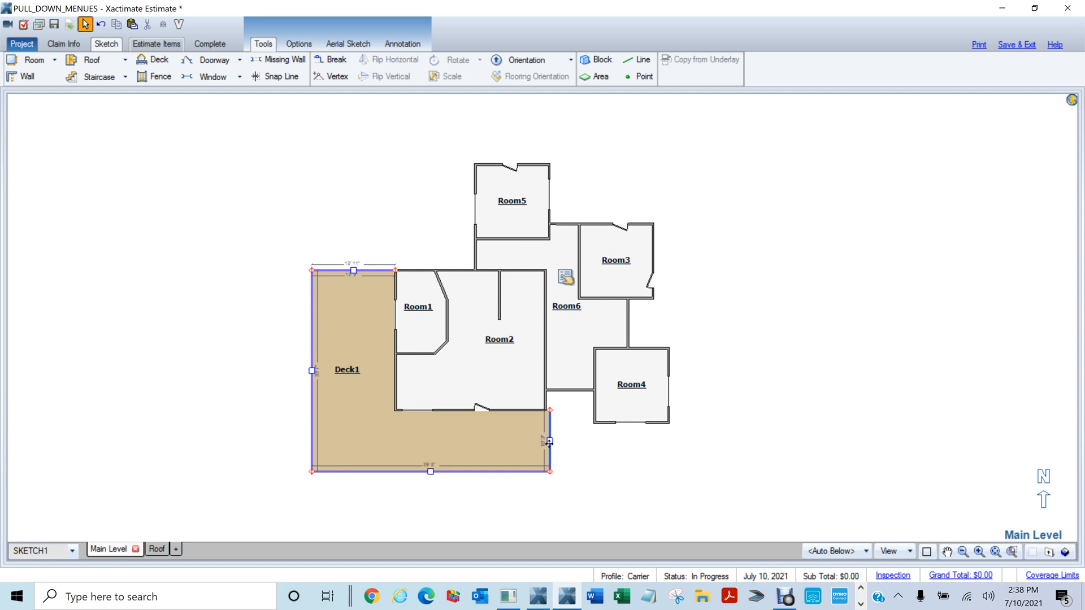
{"action": "left_click", "coordinate": [563, 280]}
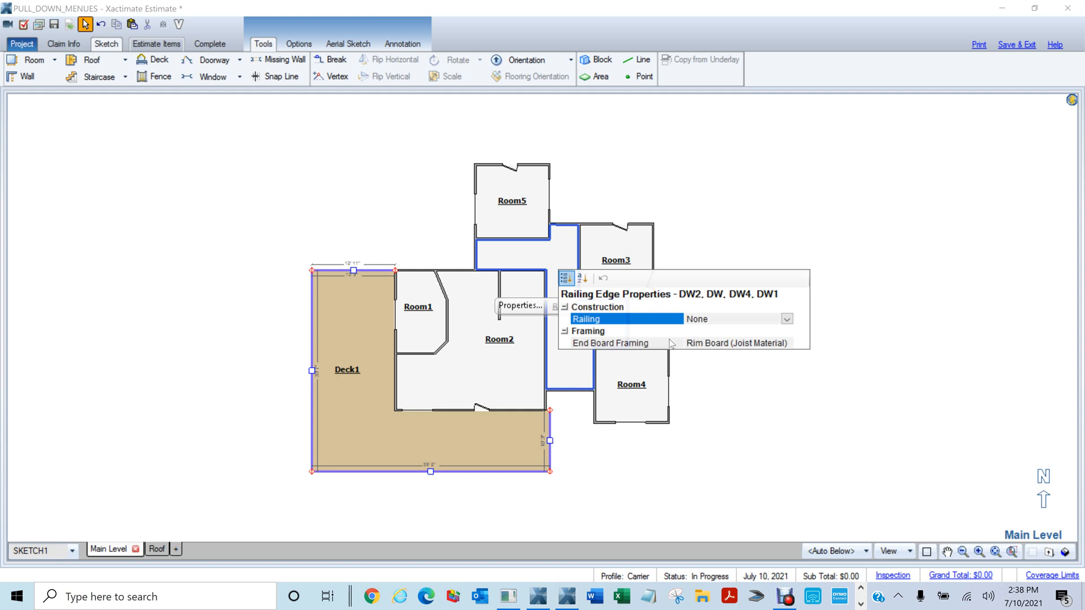
Give Deck1's top edge a Framed railing
{"action": "left_click", "coordinate": [745, 428]}
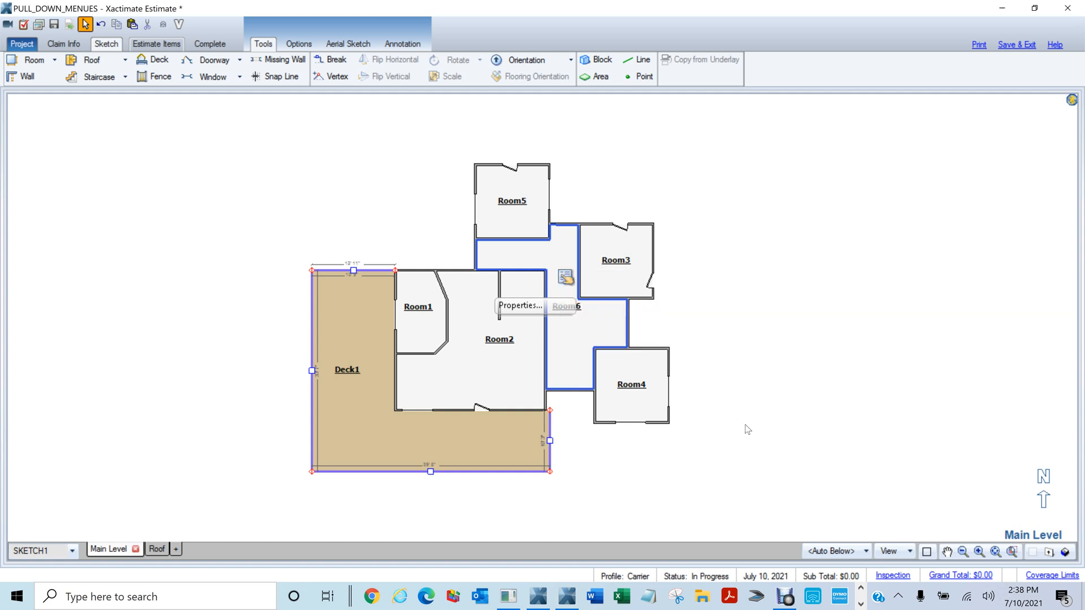
{"action": "left_click", "coordinate": [343, 391]}
{"action": "left_click", "coordinate": [300, 288]}
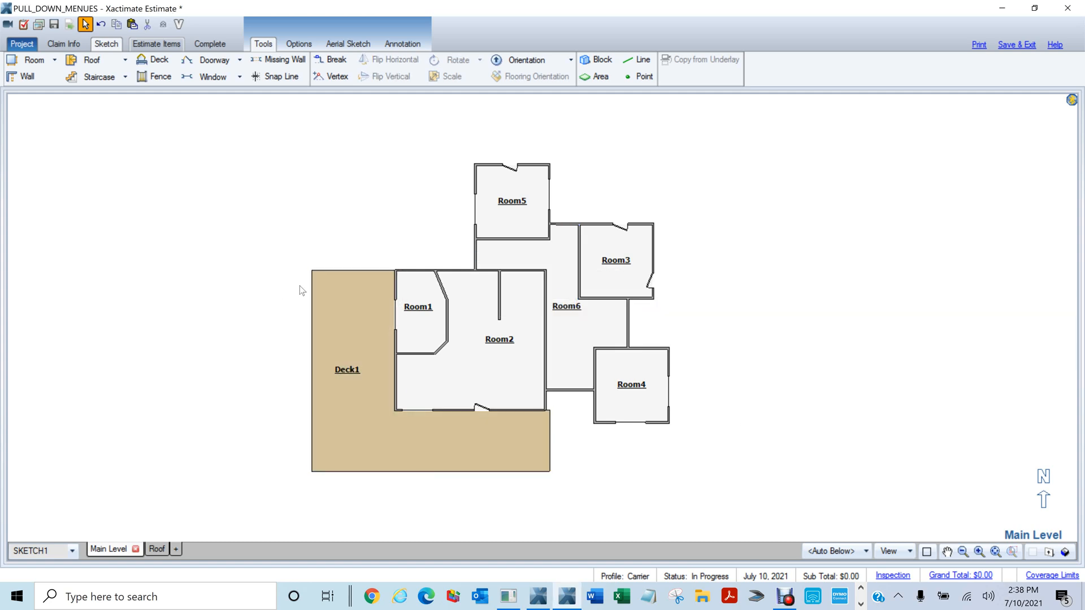
{"action": "left_click", "coordinate": [362, 271]}
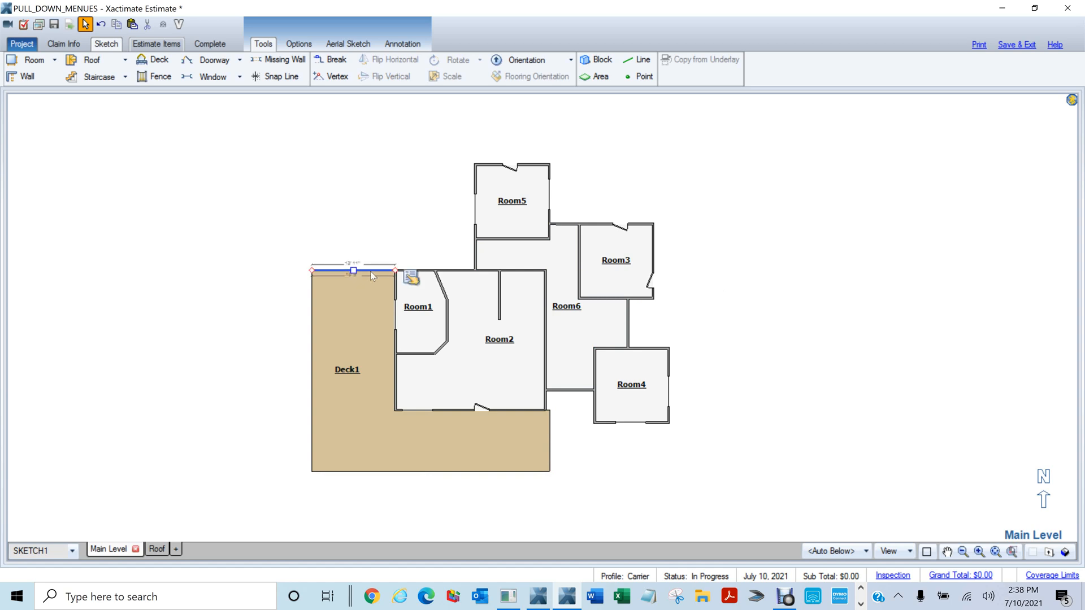
{"action": "right_click", "coordinate": [73, 357]}
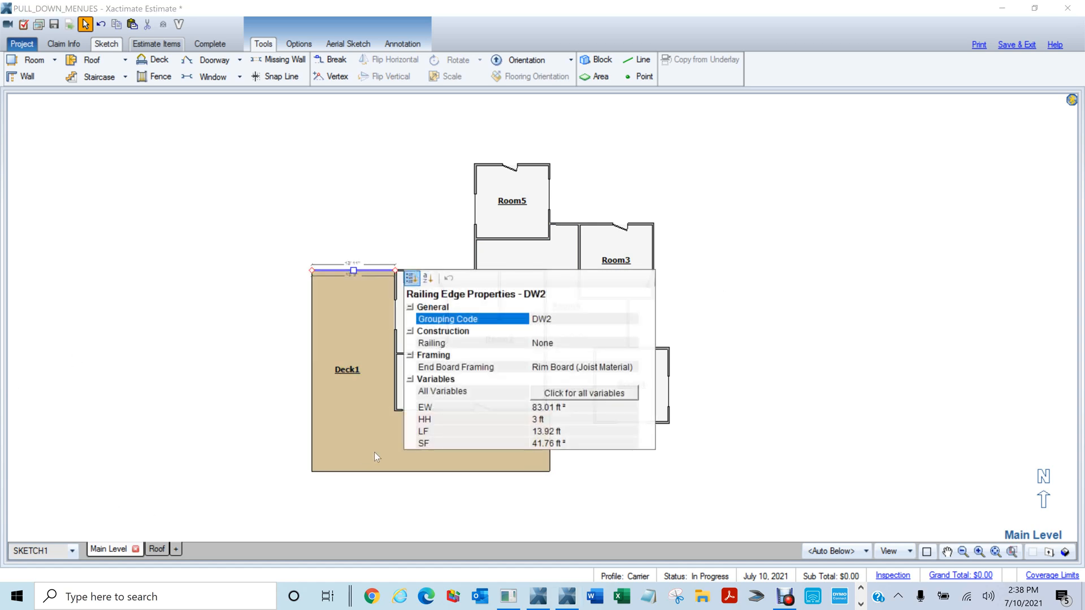
{"action": "left_click", "coordinate": [554, 348]}
{"action": "left_click", "coordinate": [555, 349]}
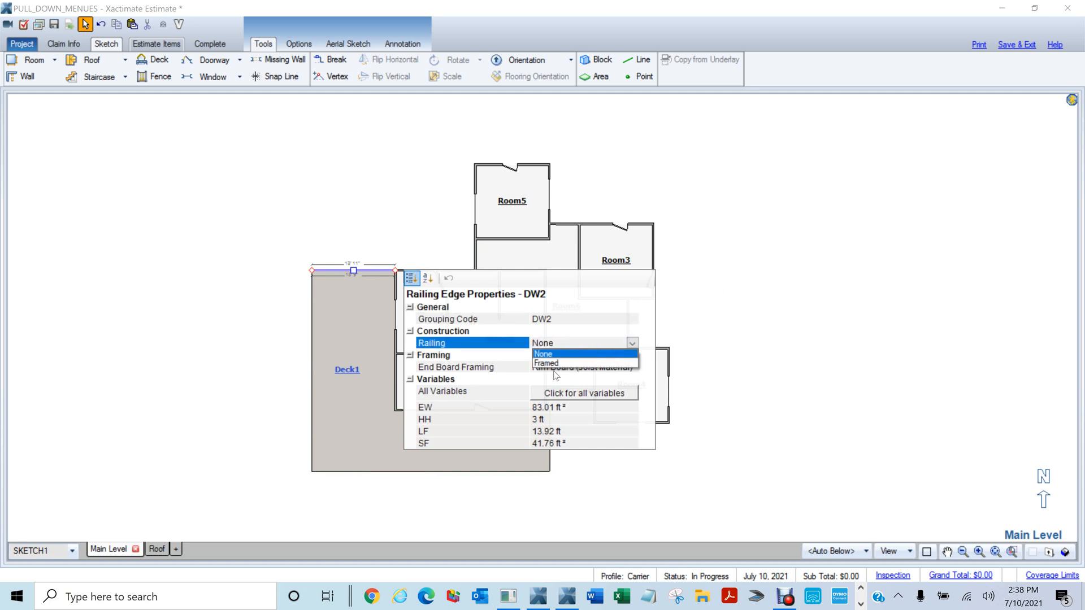
{"action": "left_click", "coordinate": [564, 363]}
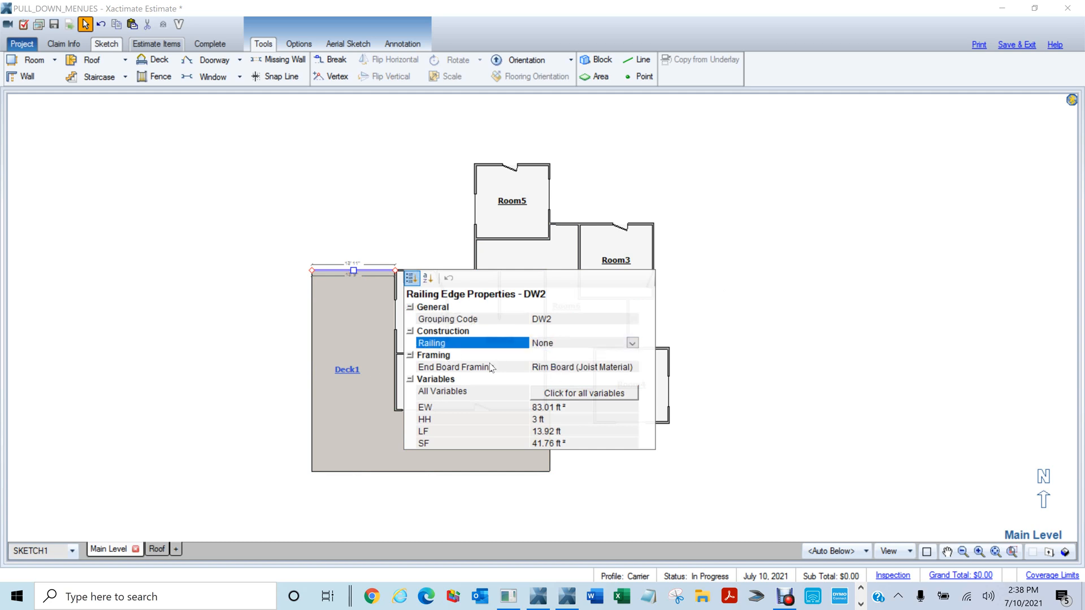
Set the railing for Deck1's left, bottom and short right edges
{"action": "left_click", "coordinate": [312, 364]}
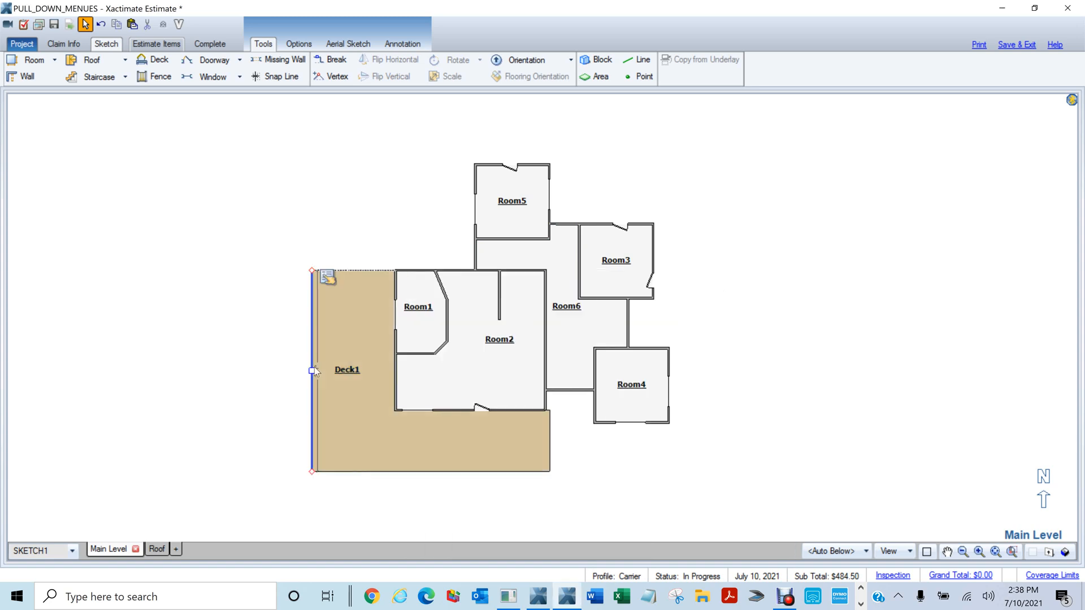
{"action": "left_click", "coordinate": [378, 472], "text": "ctrl"}
{"action": "left_click", "coordinate": [548, 441], "text": "ctrl"}
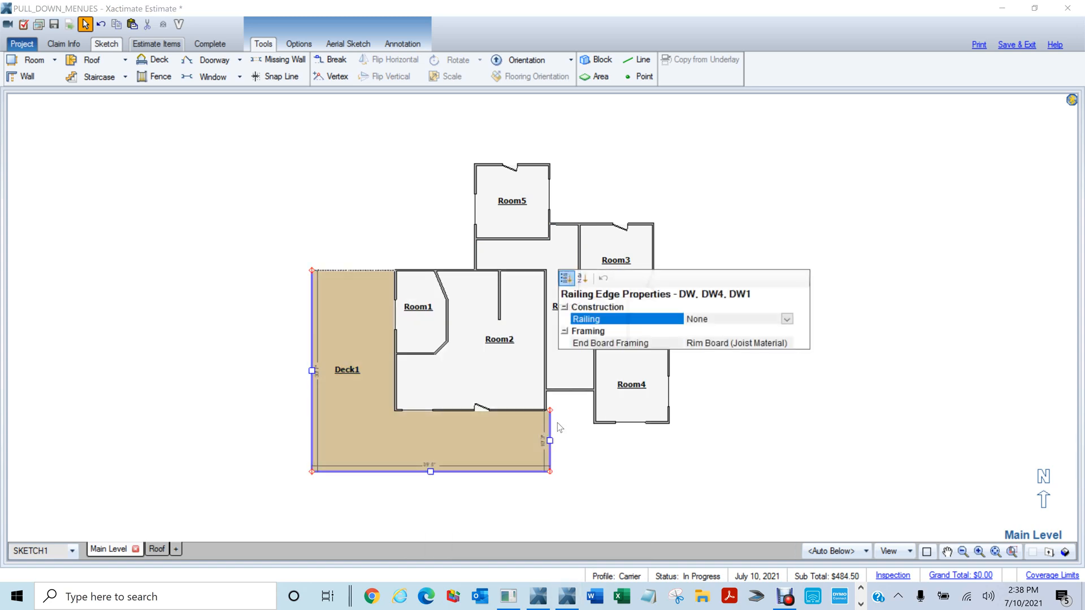
{"action": "left_click", "coordinate": [787, 320]}
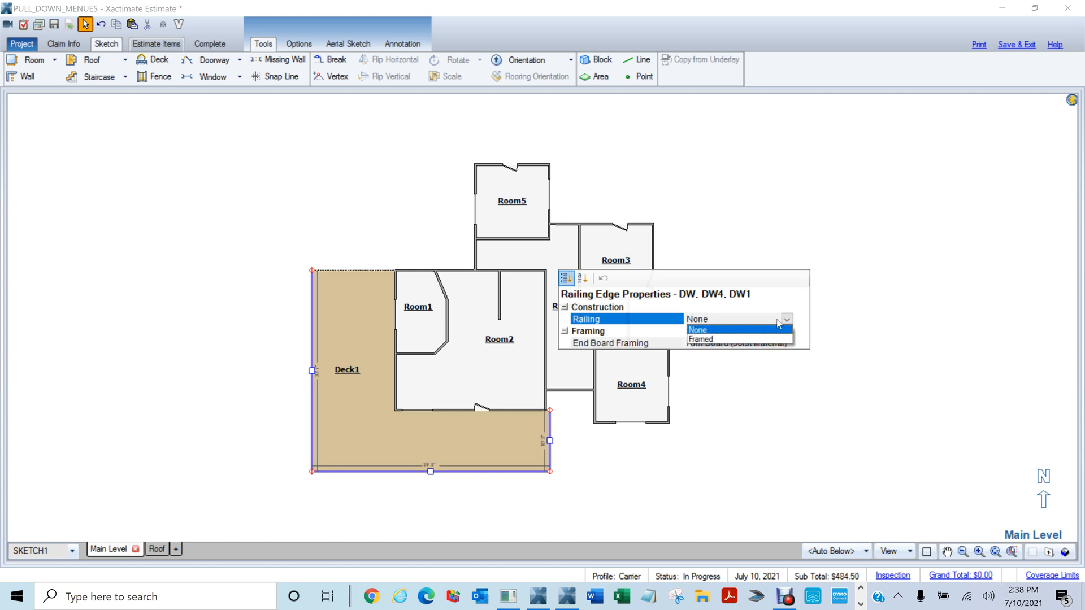
{"action": "left_click", "coordinate": [717, 346]}
Clear the selection and show the railed deck as a 3D model from a low angle
{"action": "left_click", "coordinate": [53, 393]}
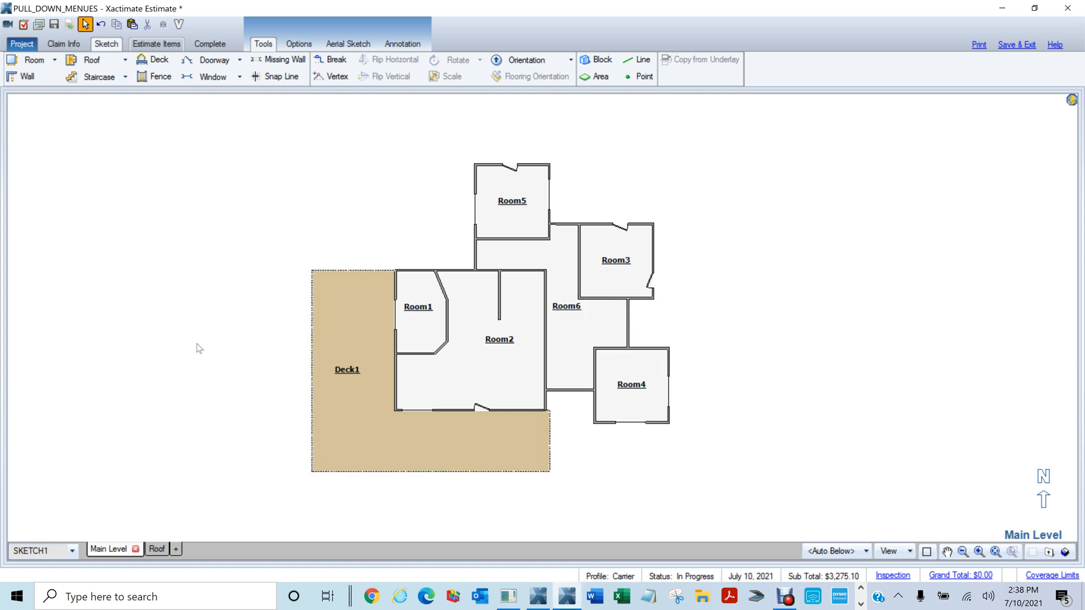
{"action": "scroll", "coordinate": [196, 346], "scroll_direction": "down", "scroll_amount": 3}
{"action": "left_click", "coordinate": [1065, 552]}
{"action": "left_click_drag", "start_coordinate": [421, 476], "coordinate": [296, 346]}
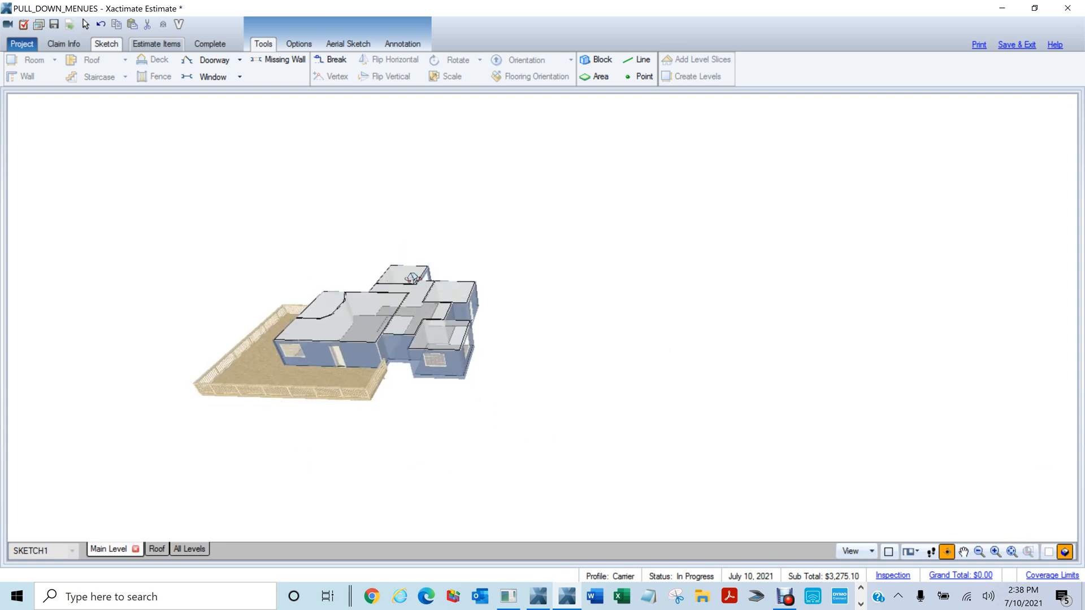
Orbit the 3D house and deck to another side, then return to the flat plan
{"action": "scroll", "coordinate": [274, 445], "scroll_direction": "up", "scroll_amount": 3}
{"action": "left_click_drag", "start_coordinate": [259, 415], "coordinate": [634, 409]}
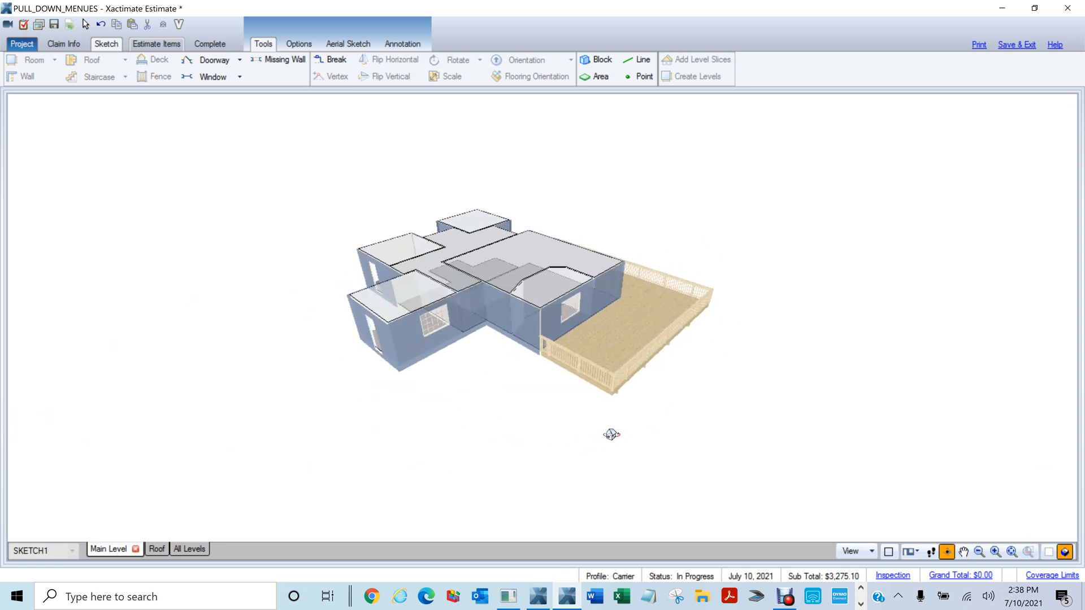
{"action": "key", "text": "Escape"}
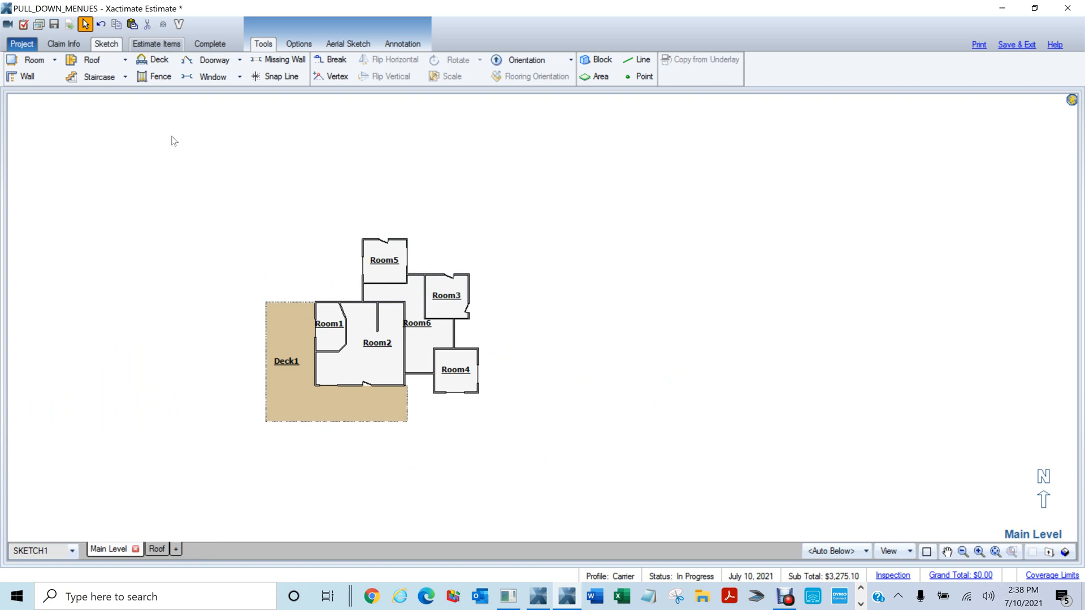
Draw a straight interior staircase up Room6 along Room2's east wall
{"action": "scroll", "coordinate": [544, 271], "scroll_direction": "up", "scroll_amount": 2}
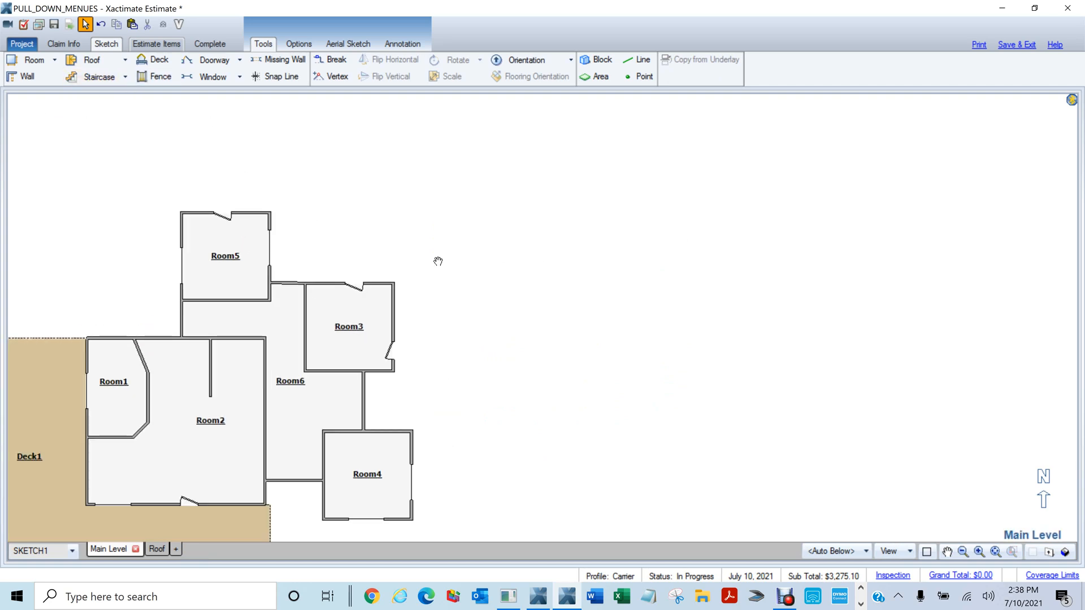
{"action": "left_click_drag", "start_coordinate": [437, 261], "coordinate": [706, 242]}
{"action": "left_click_drag", "start_coordinate": [706, 217], "coordinate": [688, 179]}
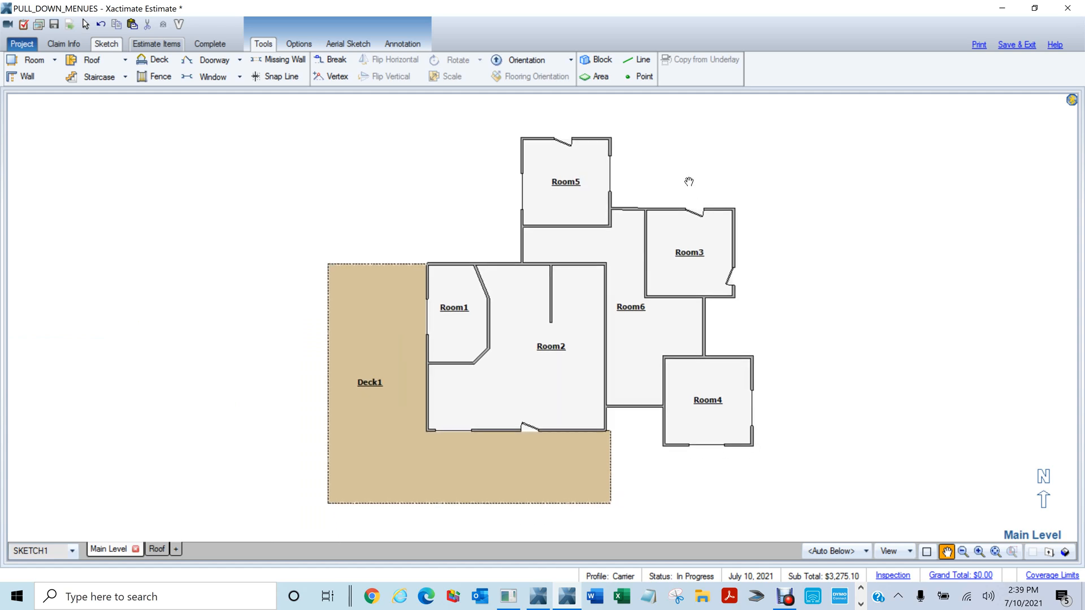
{"action": "key", "text": "Escape"}
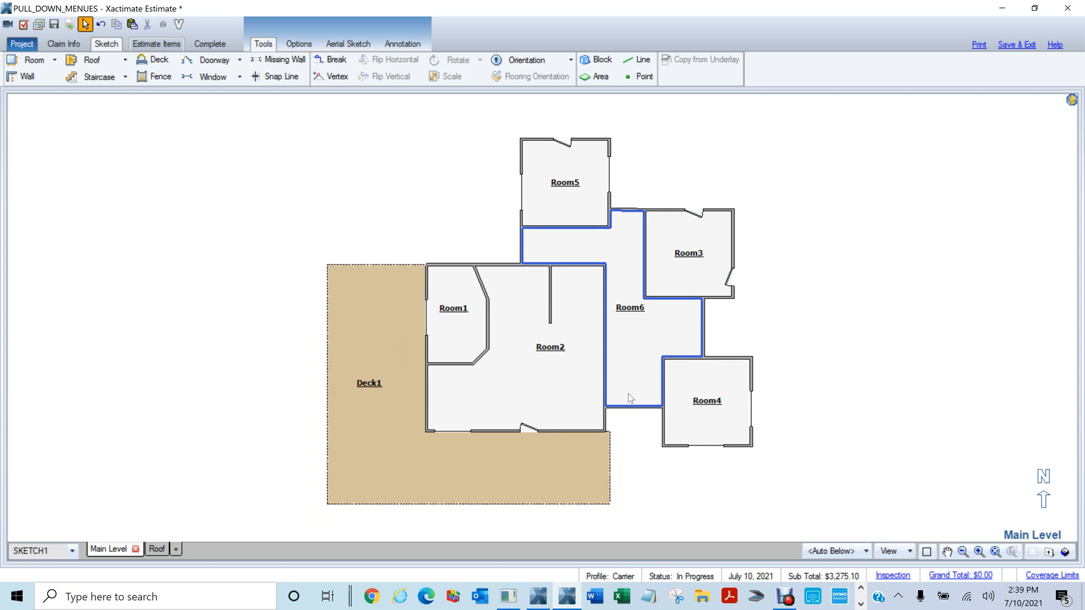
{"action": "key", "text": "s"}
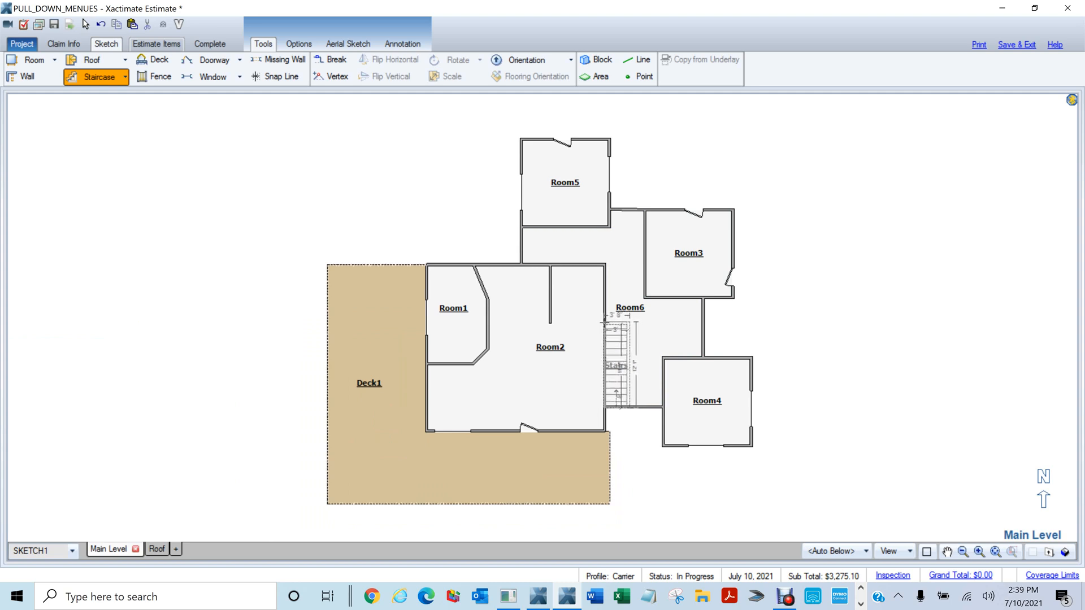
{"action": "key", "text": "Escape"}
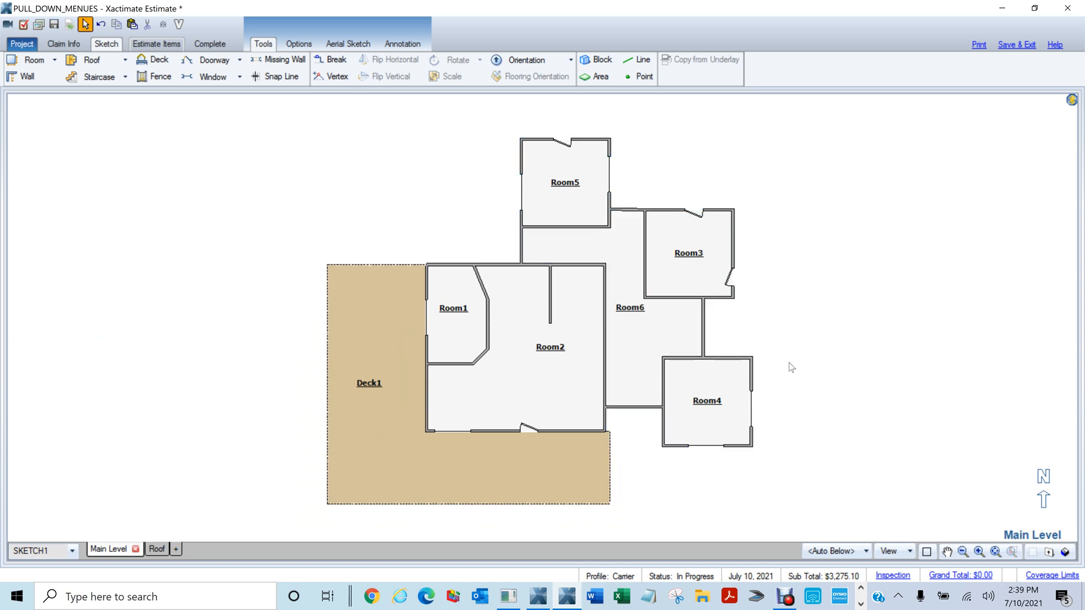
{"action": "key", "text": "s"}
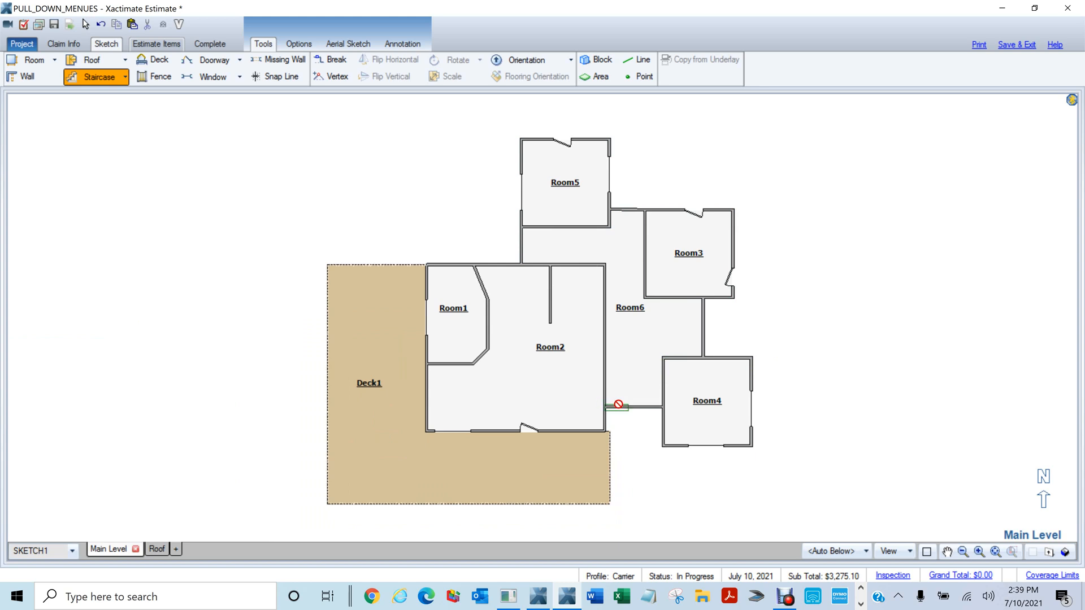
{"action": "left_click_drag", "start_coordinate": [618, 406], "coordinate": [623, 323]}
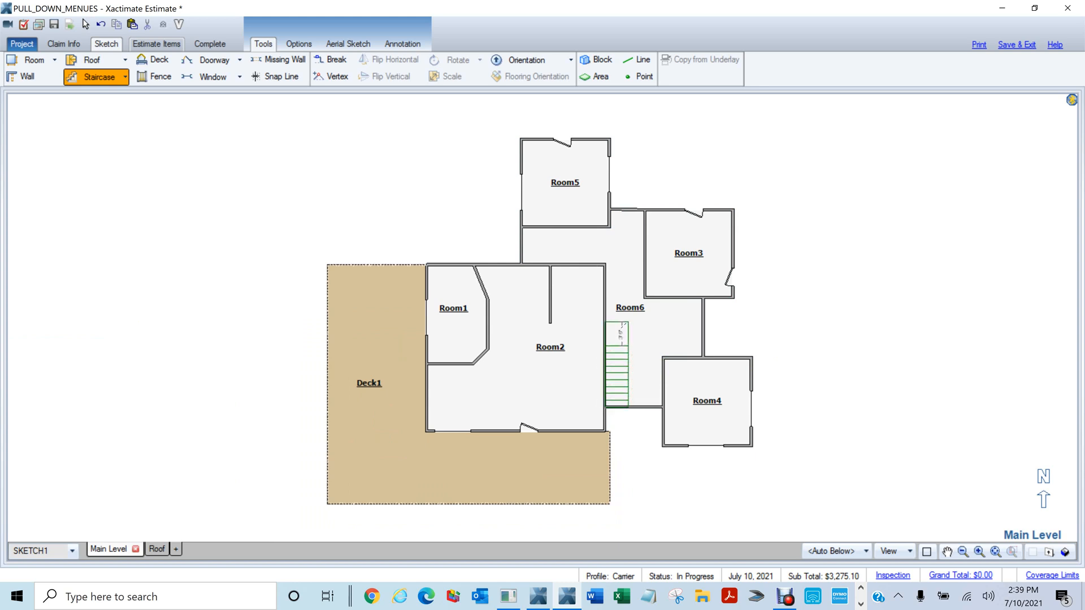
{"action": "right_click", "coordinate": [734, 340]}
Check the new staircase in 3D from several angles, then return to the 2D plan
{"action": "left_click_drag", "start_coordinate": [771, 395], "coordinate": [564, 189]}
{"action": "scroll", "coordinate": [553, 371], "scroll_direction": "up", "scroll_amount": 4}
{"action": "left_click_drag", "start_coordinate": [520, 379], "coordinate": [716, 374]}
{"action": "key", "text": "F9"}
{"action": "scroll", "coordinate": [812, 281], "scroll_direction": "down", "scroll_amount": 2}
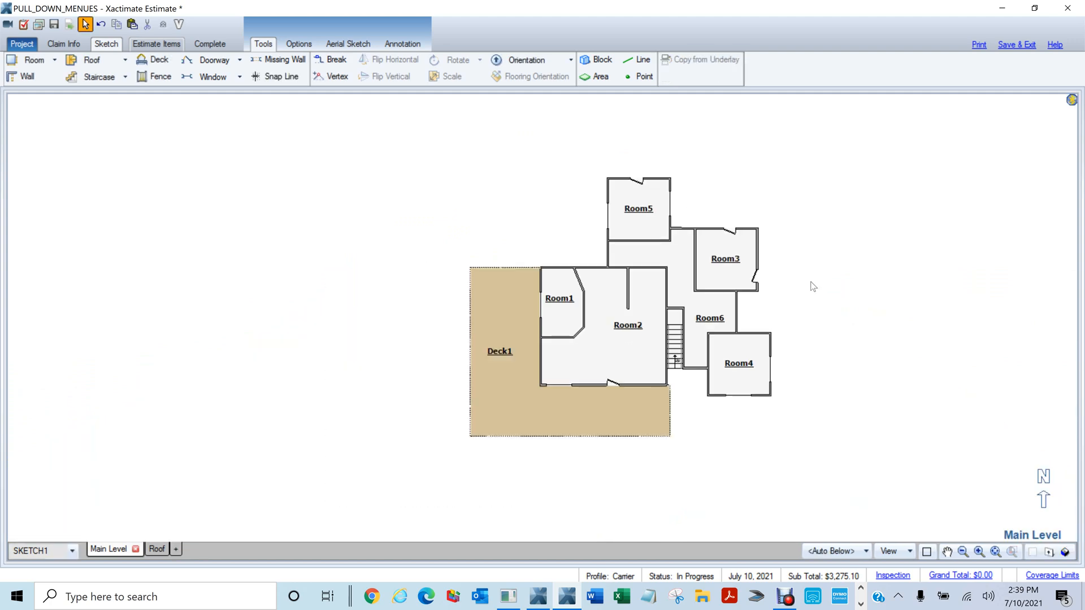
{"action": "left_click_drag", "start_coordinate": [717, 448], "coordinate": [781, 381]}
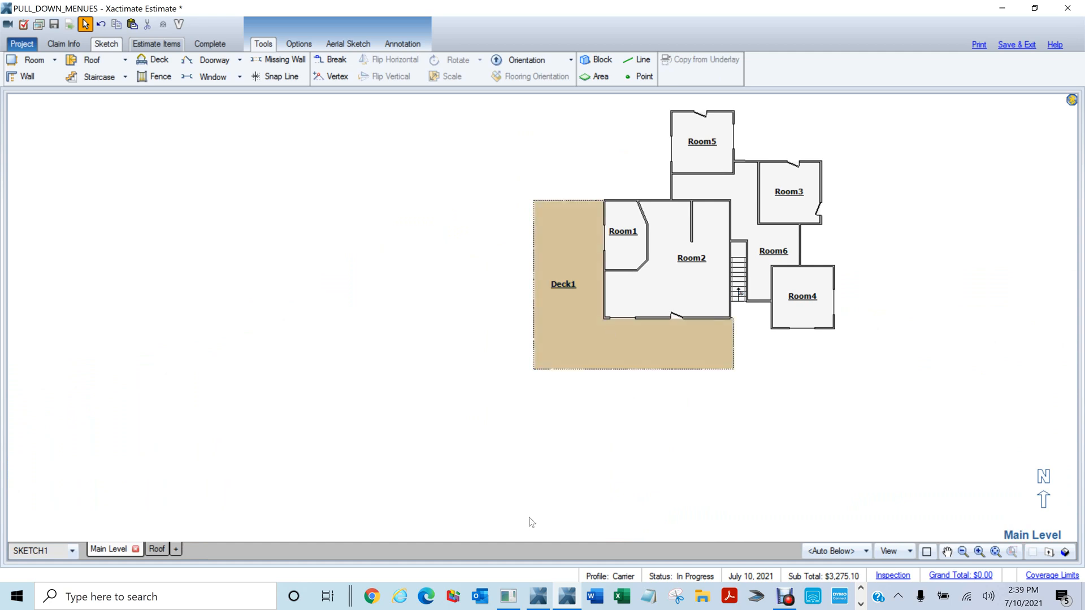
{"action": "key", "text": "F9"}
{"action": "left_click_drag", "start_coordinate": [545, 485], "coordinate": [691, 279]}
{"action": "key", "text": "F9"}
Lay out a first L-shaped Stairs2 below the deck, then undo it
{"action": "key", "text": "s"}
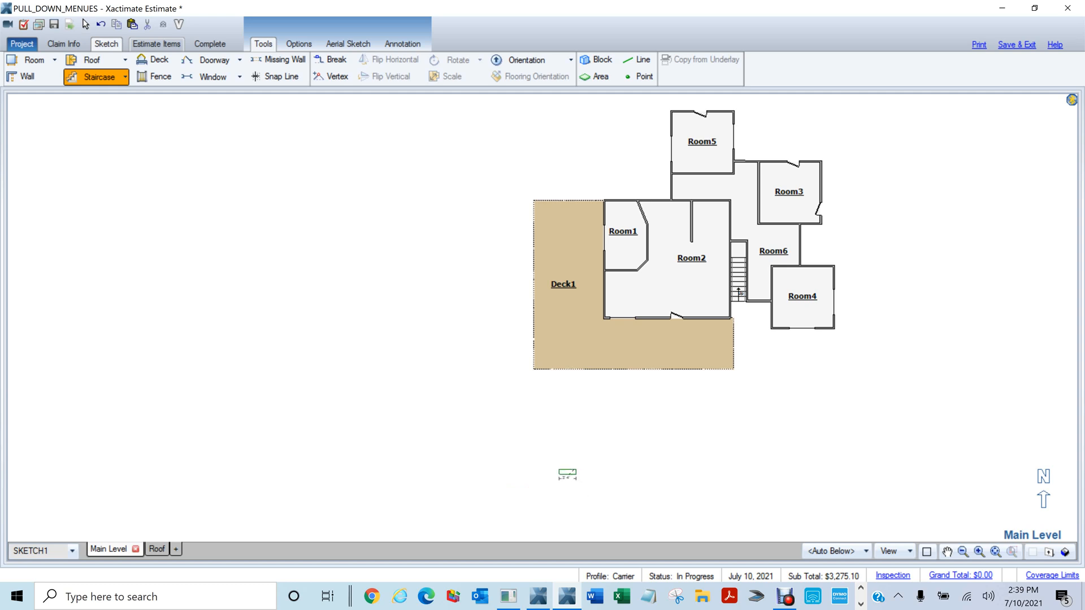
{"action": "key", "text": "Escape"}
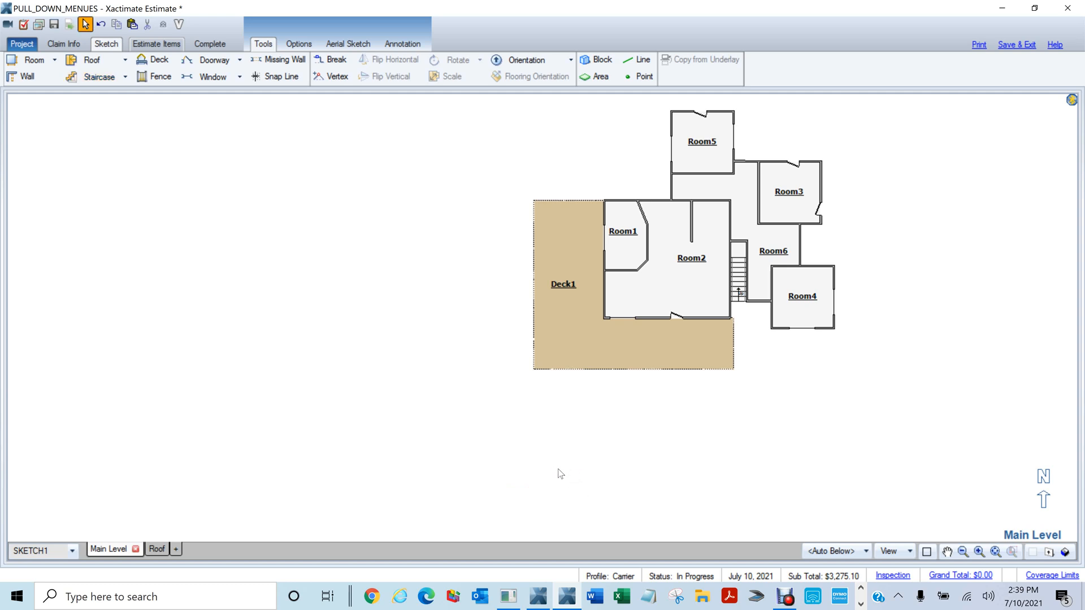
{"action": "key", "text": "s"}
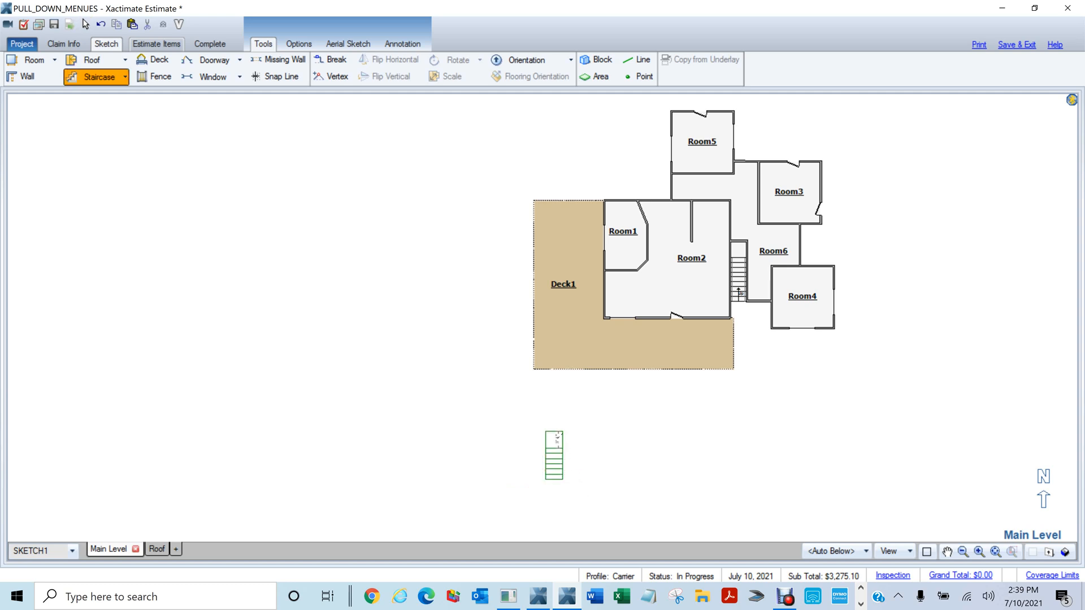
{"action": "mouse_move", "coordinate": [561, 433]}
{"action": "left_mouse_down"}
{"action": "mouse_move", "coordinate": [620, 435]}
{"action": "mouse_move", "coordinate": [614, 372]}
{"action": "left_mouse_up"}
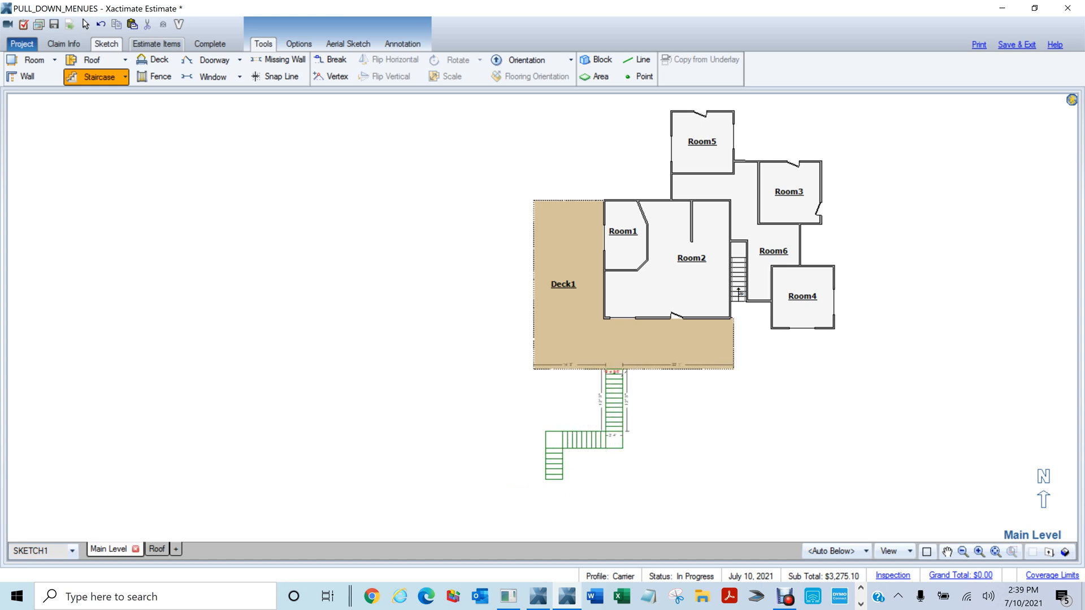
{"action": "right_click", "coordinate": [687, 400]}
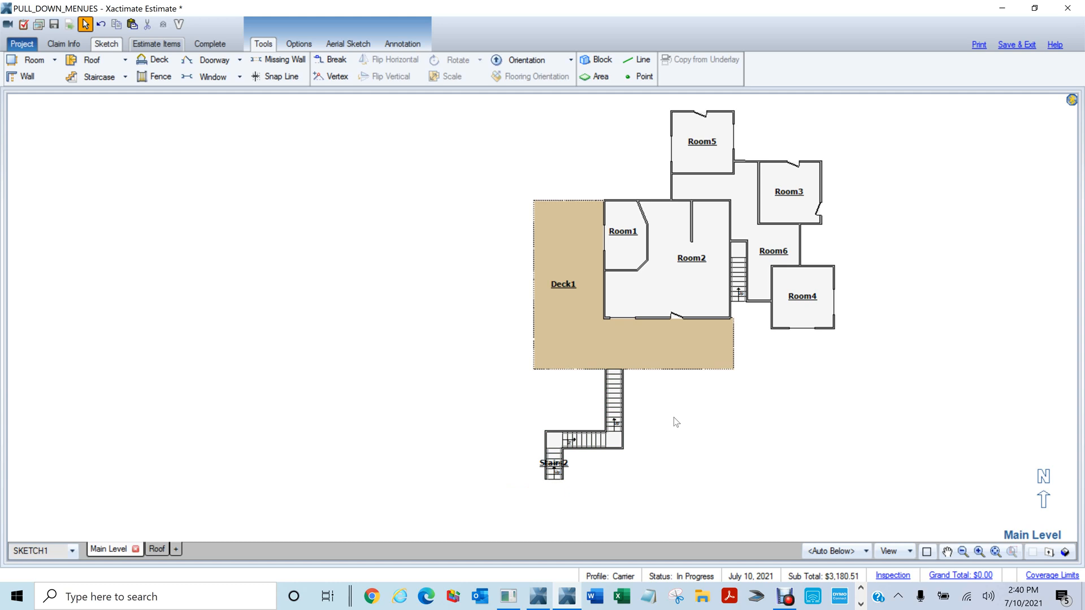
{"action": "key", "text": "ctrl+z"}
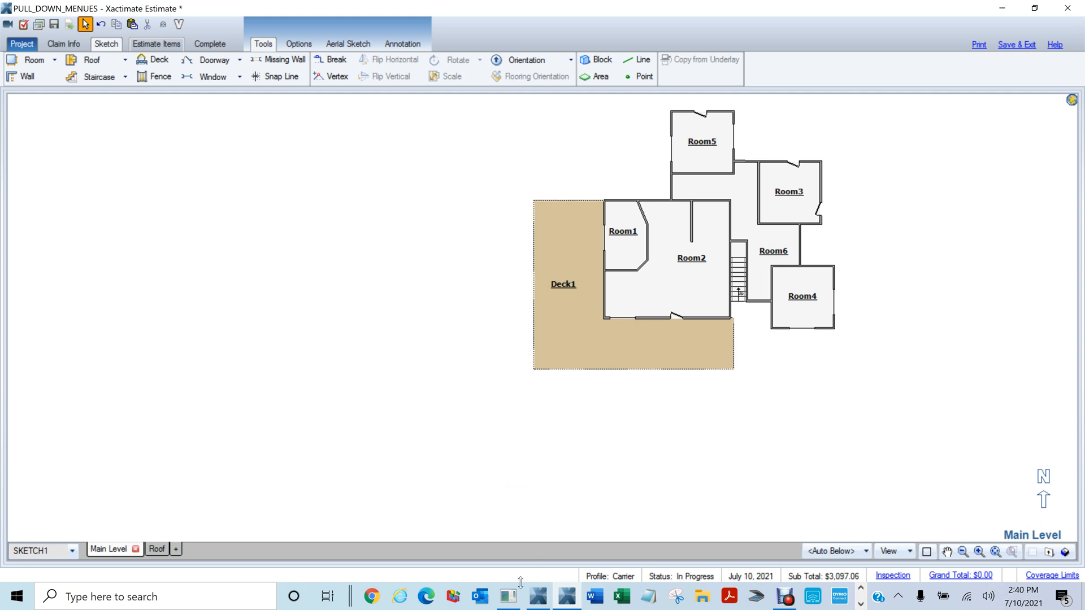
Redraw Stairs2, move it up against Deck1's south edge, and view it in 3D
{"action": "mouse_move", "coordinate": [580, 488]}
{"action": "left_mouse_down"}
{"action": "mouse_move", "coordinate": [562, 453]}
{"action": "mouse_move", "coordinate": [556, 477]}
{"action": "mouse_move", "coordinate": [566, 415]}
{"action": "mouse_move", "coordinate": [619, 420]}
{"action": "mouse_move", "coordinate": [619, 365]}
{"action": "left_mouse_up"}
{"action": "key", "text": "s"}
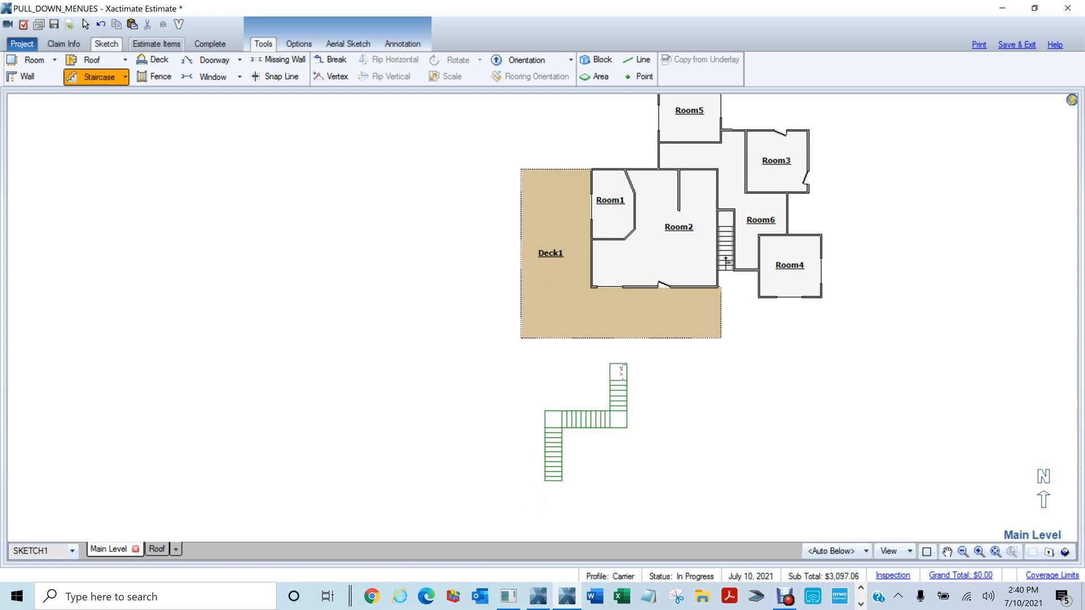
{"action": "left_click", "coordinate": [684, 414]}
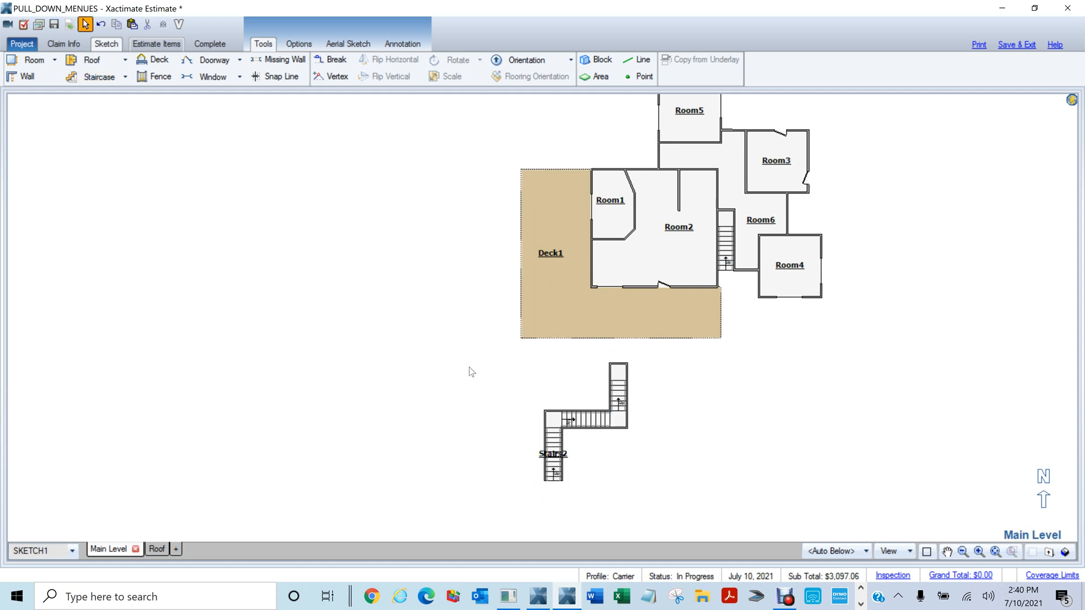
{"action": "left_click_drag", "start_coordinate": [466, 362], "coordinate": [676, 492]}
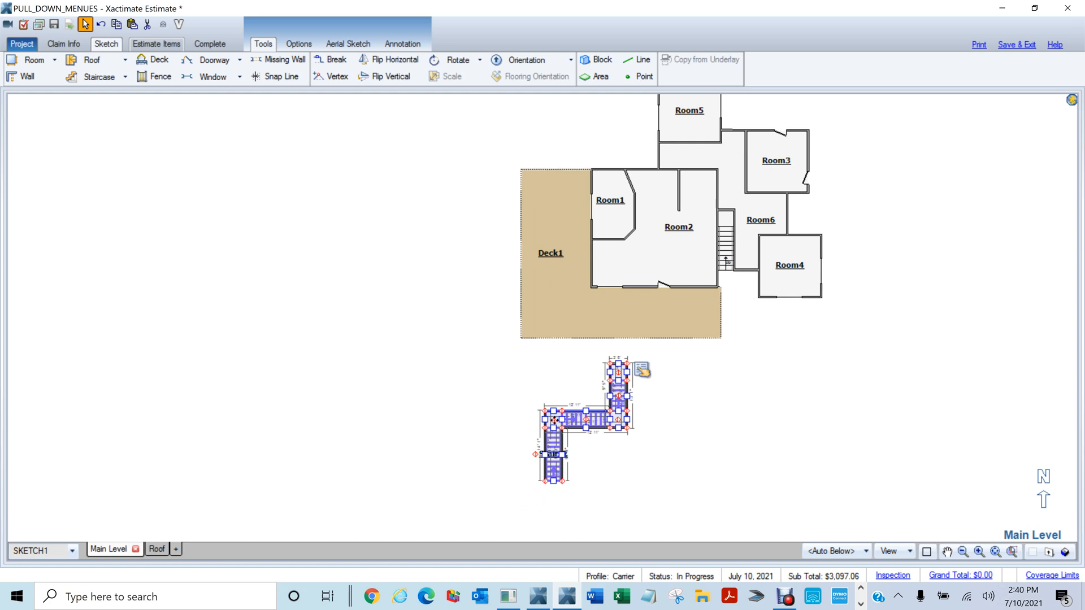
{"action": "left_click_drag", "start_coordinate": [554, 420], "coordinate": [565, 395]}
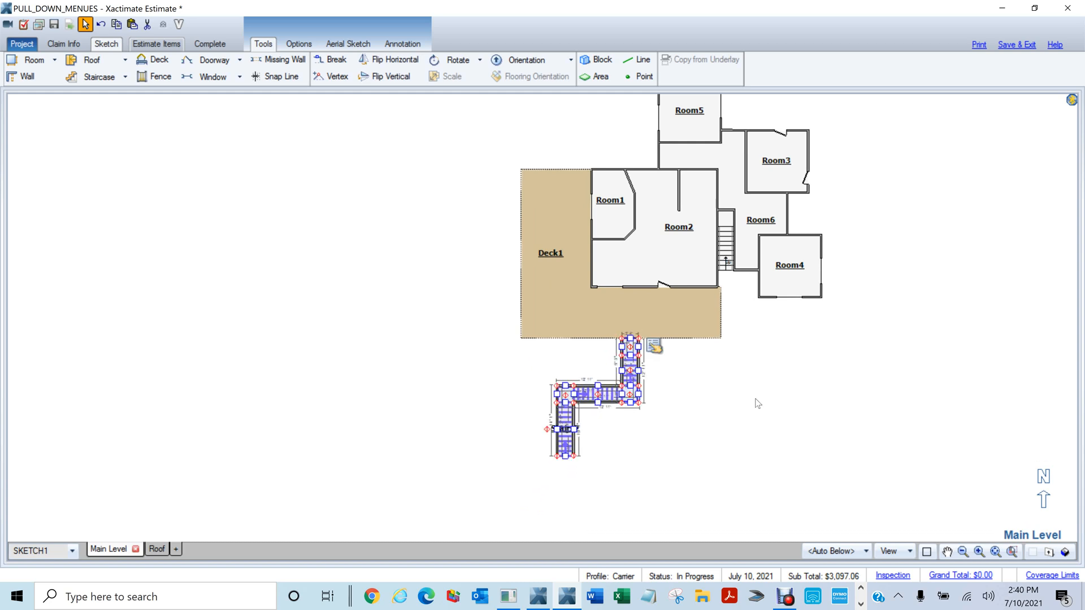
{"action": "left_click", "coordinate": [758, 415]}
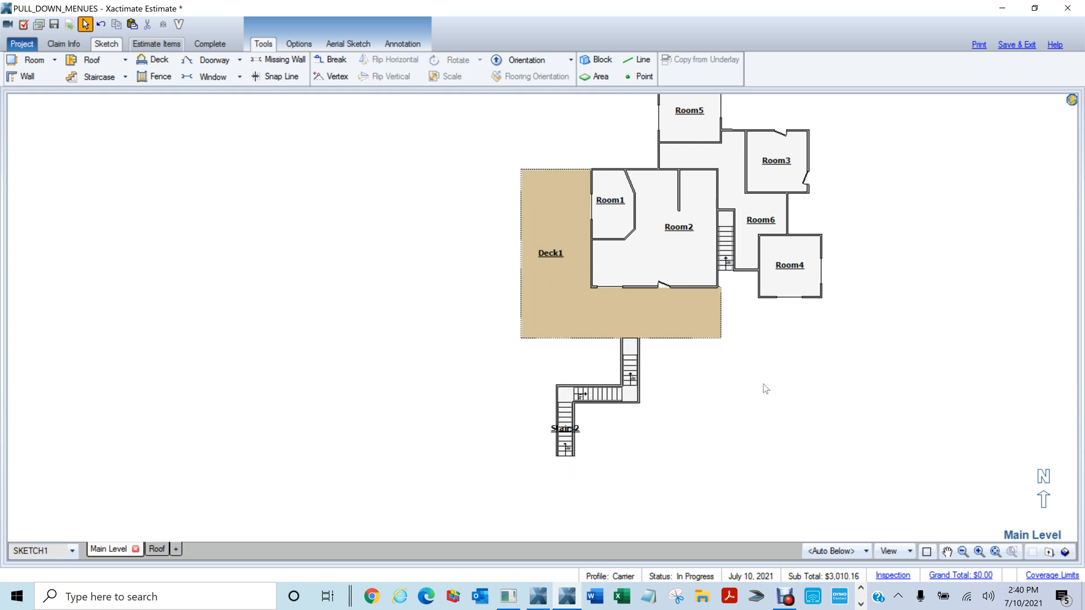
{"action": "key", "text": "F8"}
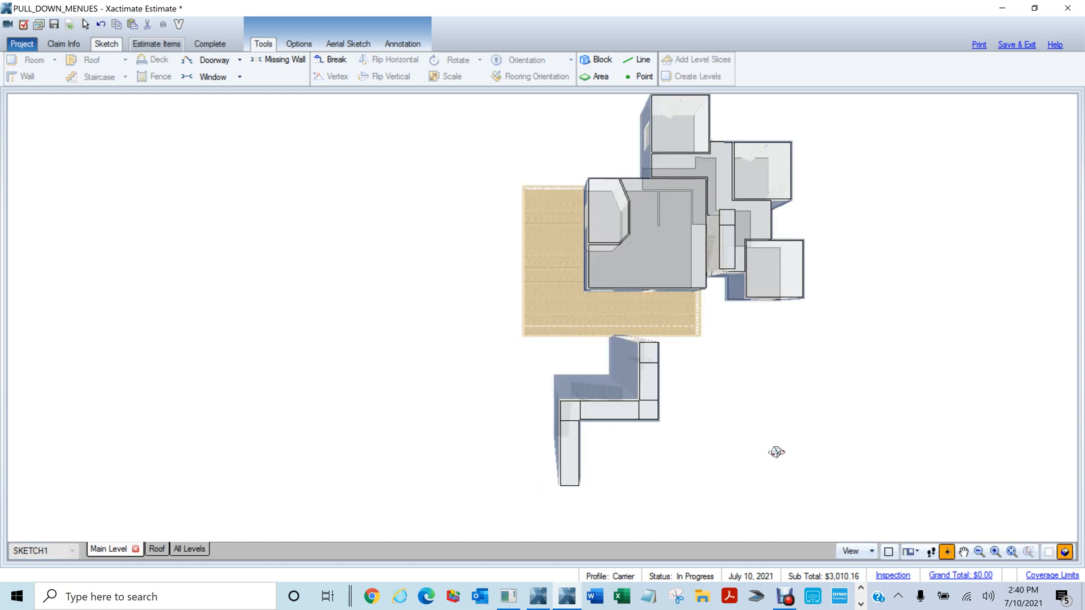
View the stairs from a low 3D angle, then back in 2D select Stairs2 and check its wall properties
{"action": "left_click_drag", "start_coordinate": [777, 453], "coordinate": [557, 248]}
{"action": "left_click_drag", "start_coordinate": [533, 518], "coordinate": [277, 354]}
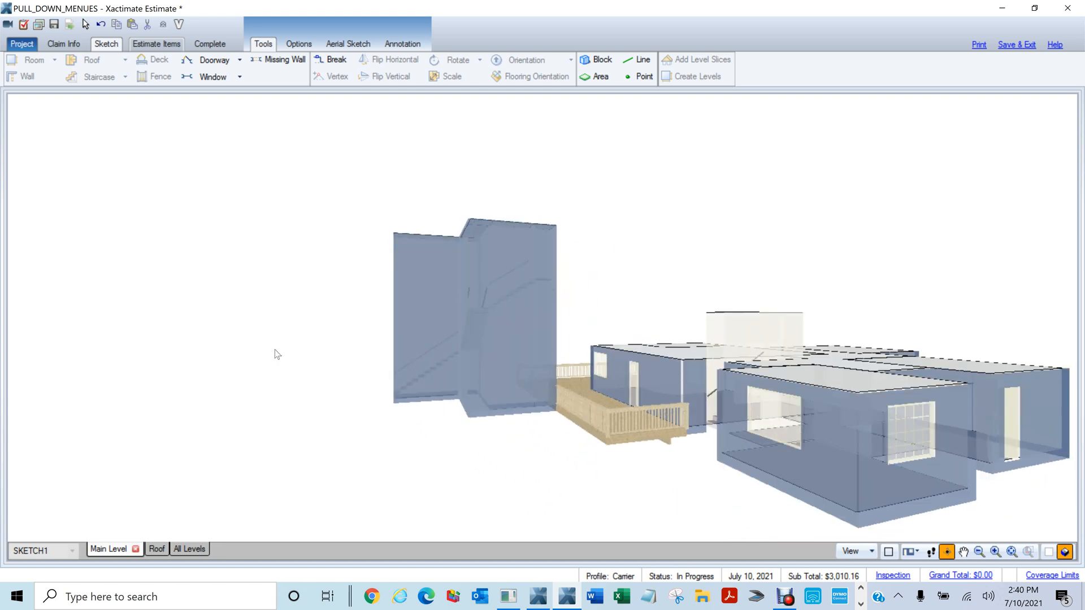
{"action": "left_click", "coordinate": [1065, 552]}
{"action": "left_click", "coordinate": [549, 391]}
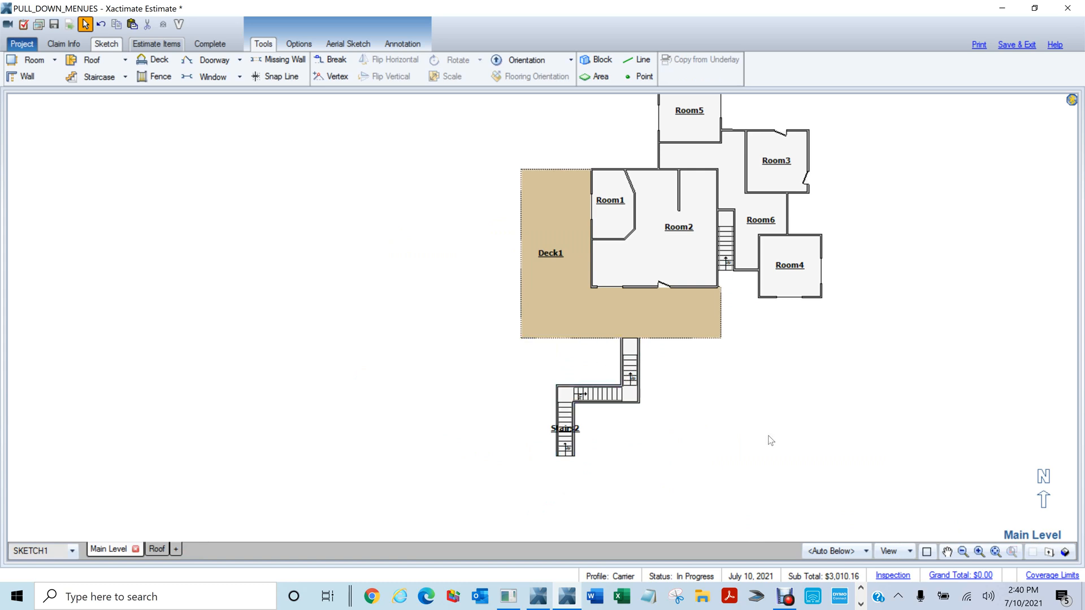
{"action": "scroll", "coordinate": [768, 435], "scroll_direction": "up", "scroll_amount": 3}
{"action": "left_click", "coordinate": [560, 323]}
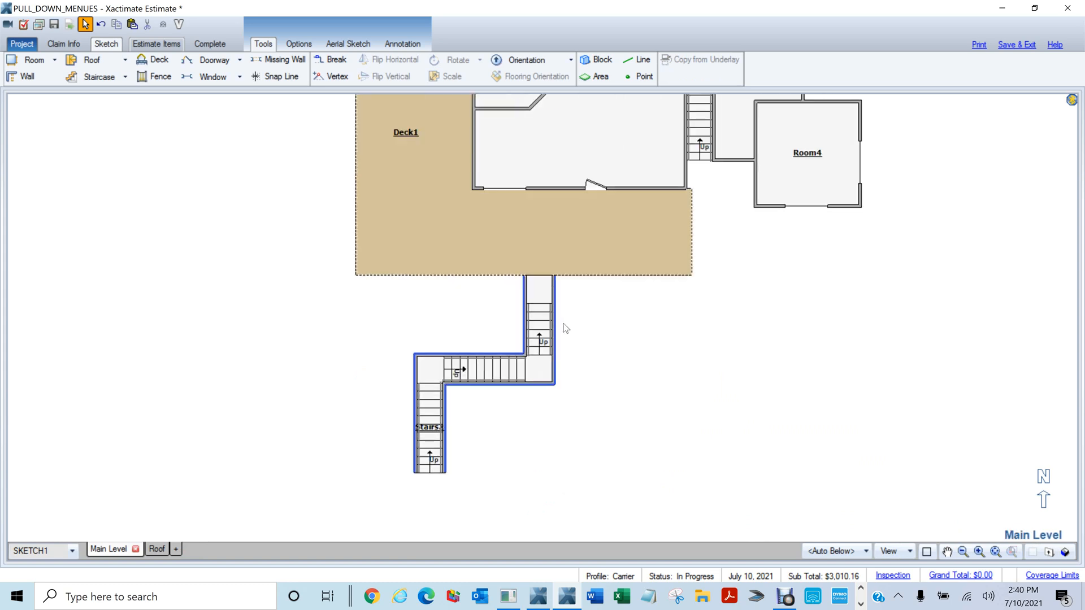
{"action": "left_click", "coordinate": [563, 324], "text": "shift"}
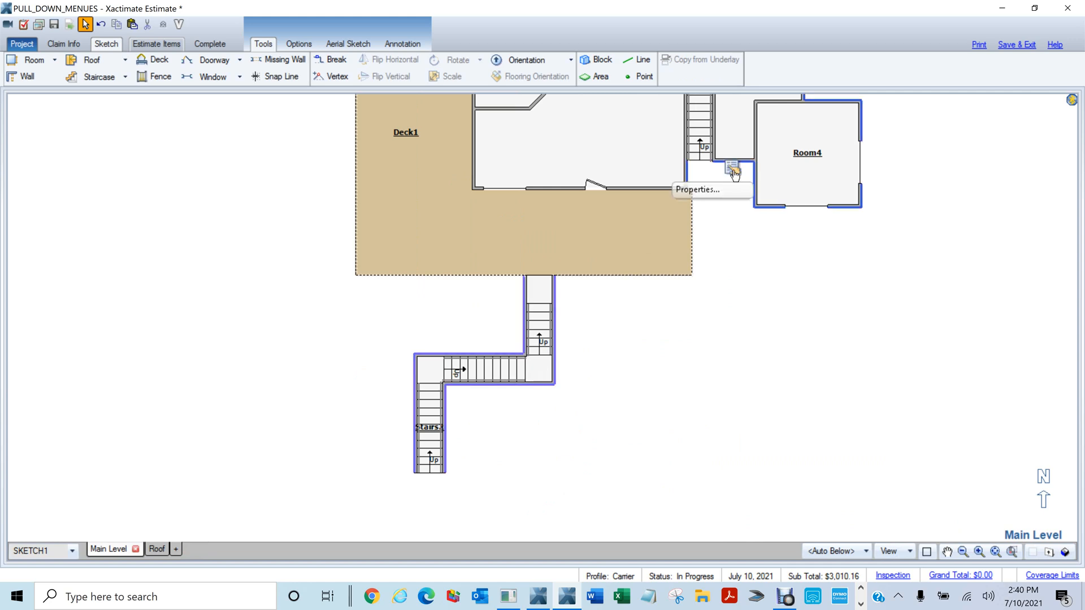
{"action": "left_click", "coordinate": [734, 171]}
{"action": "left_click", "coordinate": [659, 335]}
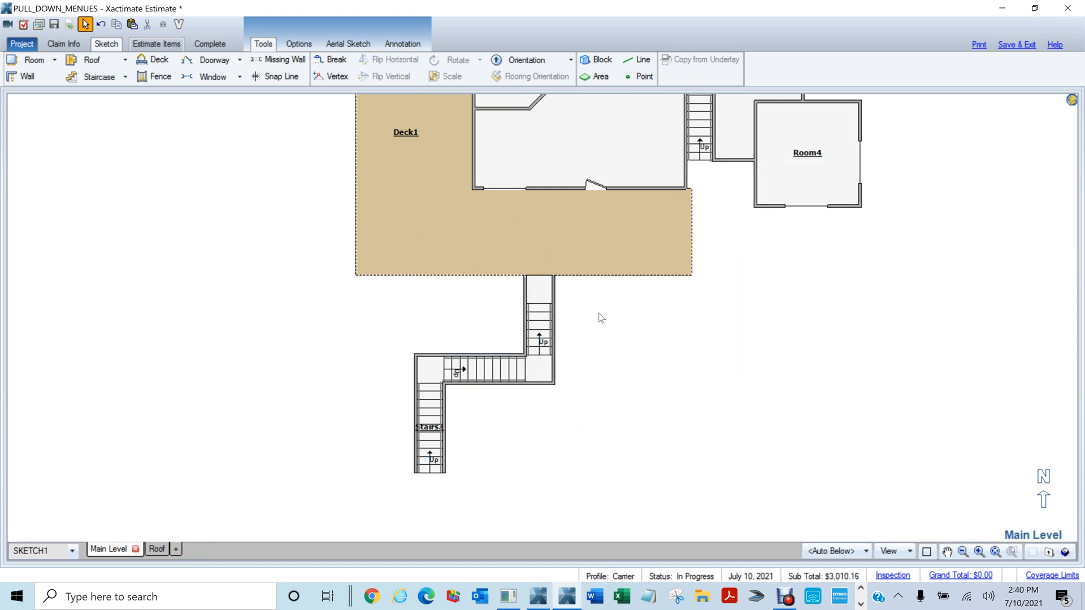
{"action": "left_click", "coordinate": [554, 305]}
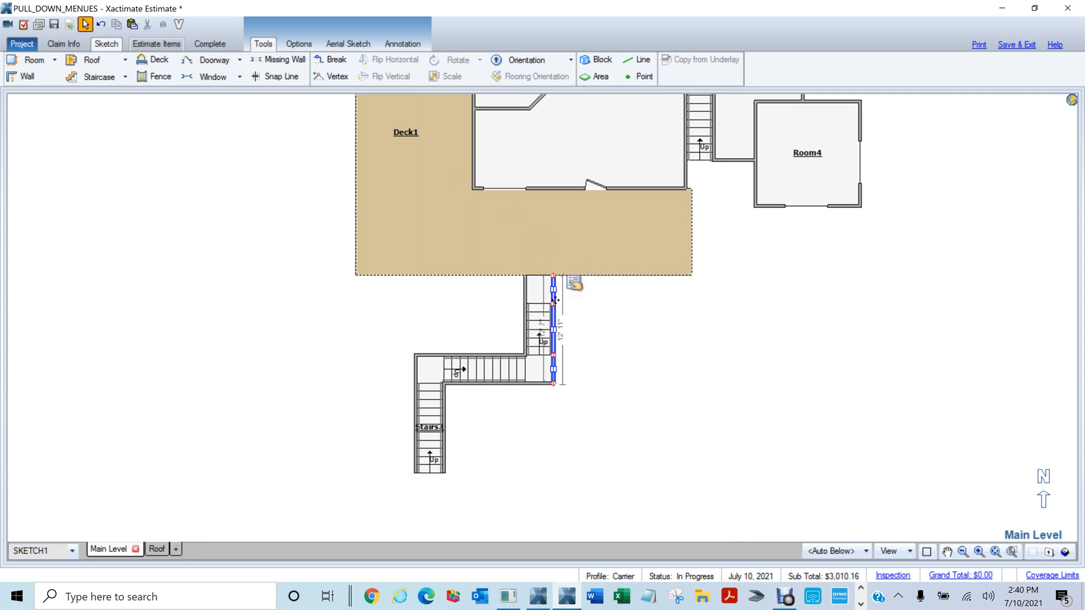
Box-select the whole staircase and set its Exterior property to Yes
{"action": "left_click_drag", "start_coordinate": [391, 482], "coordinate": [622, 299]}
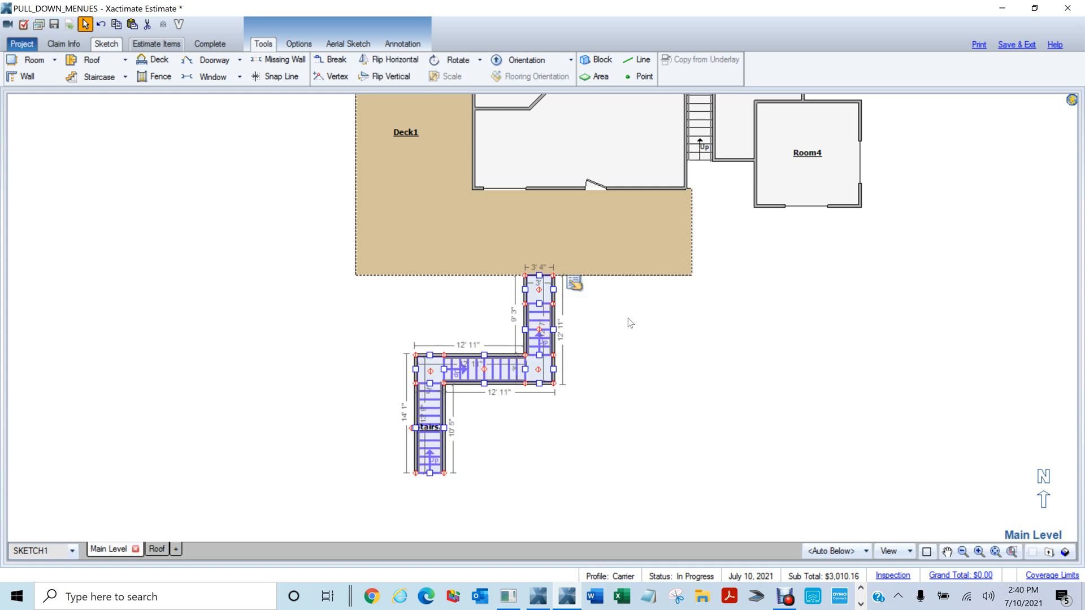
{"action": "left_click", "coordinate": [576, 287]}
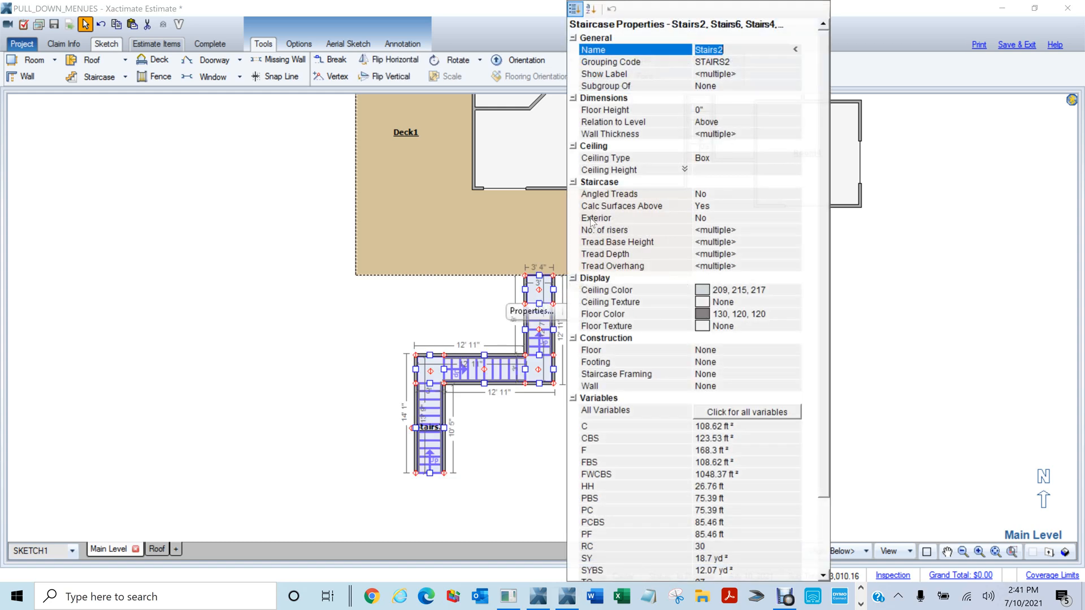
{"action": "left_click", "coordinate": [701, 219]}
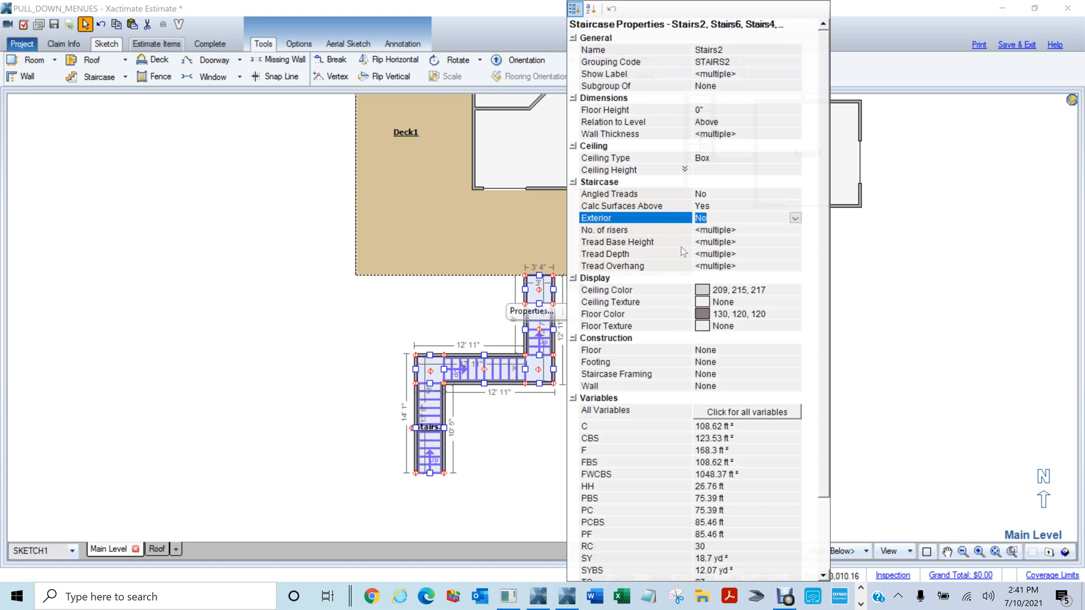
{"action": "type", "text": "y"}
{"action": "key", "text": "Return"}
{"action": "left_click", "coordinate": [526, 489]}
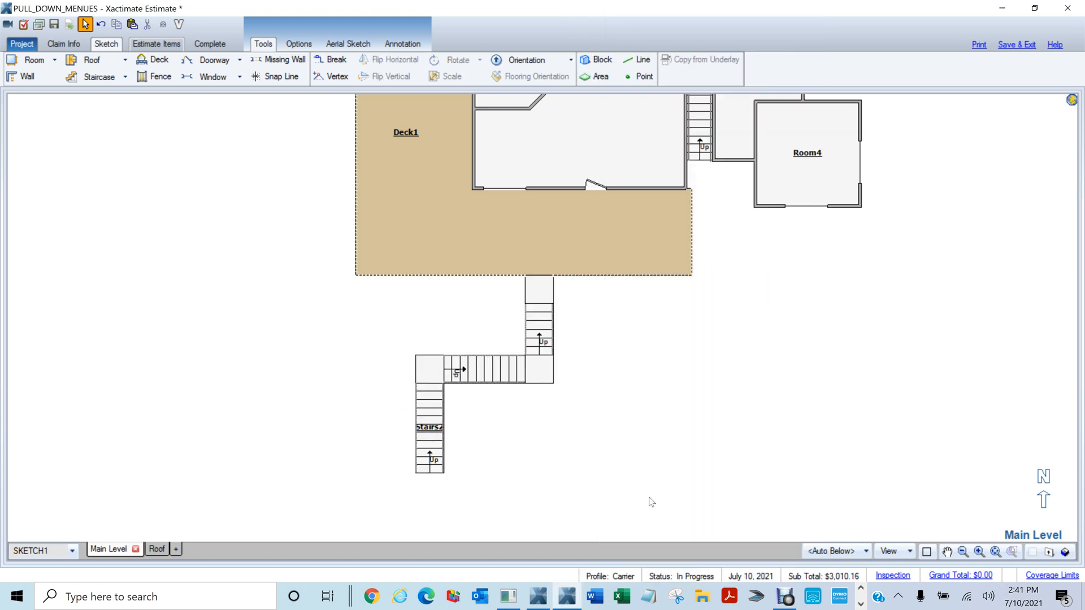
Inspect the stairs in 3D, then check the deck-side landing's Tread Base Height in its properties
{"action": "key", "text": "F9"}
{"action": "left_click_drag", "start_coordinate": [663, 473], "coordinate": [389, 208]}
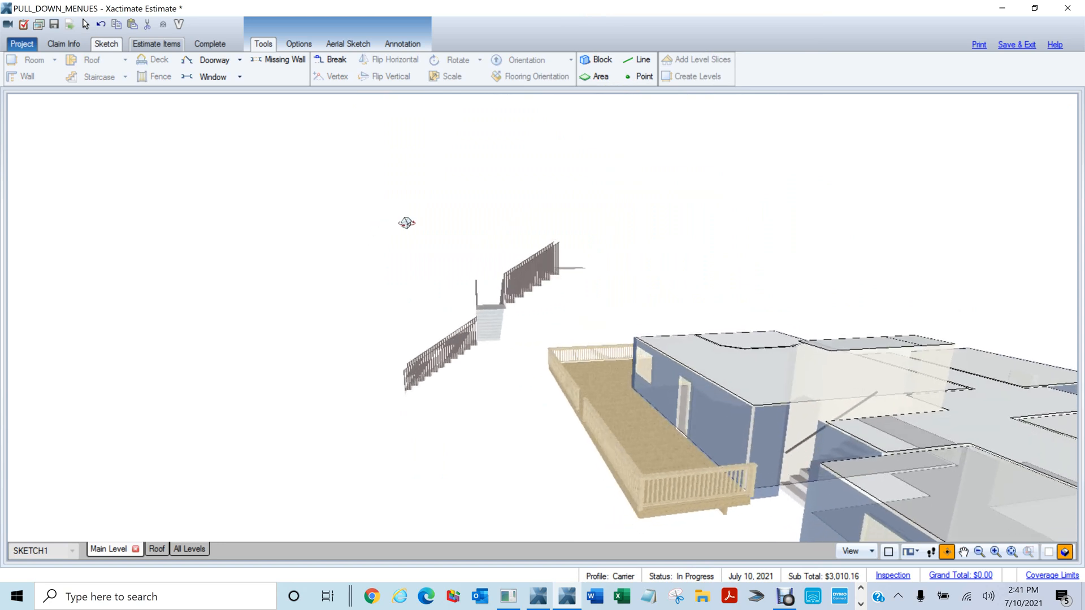
{"action": "key", "text": "F9"}
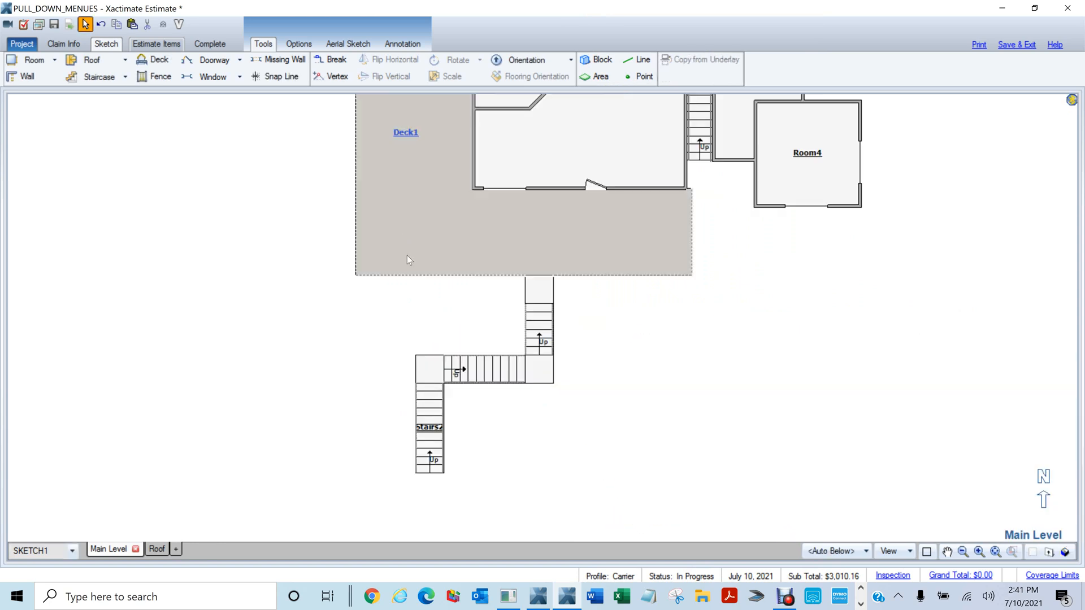
{"action": "scroll", "coordinate": [541, 299], "scroll_direction": "up", "scroll_amount": 2}
{"action": "left_click", "coordinate": [540, 294]}
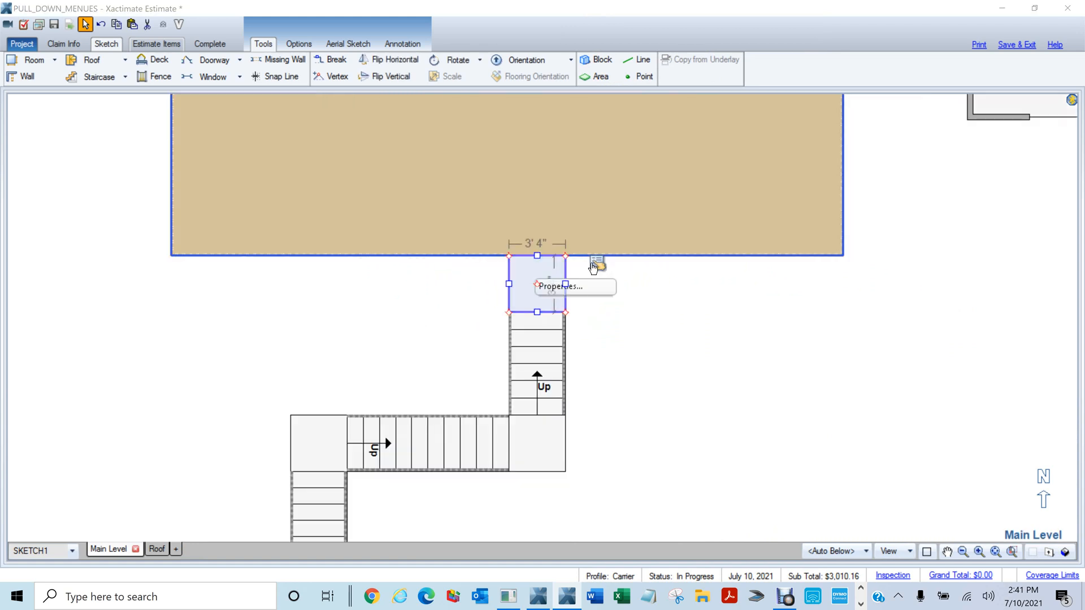
{"action": "left_click", "coordinate": [595, 265]}
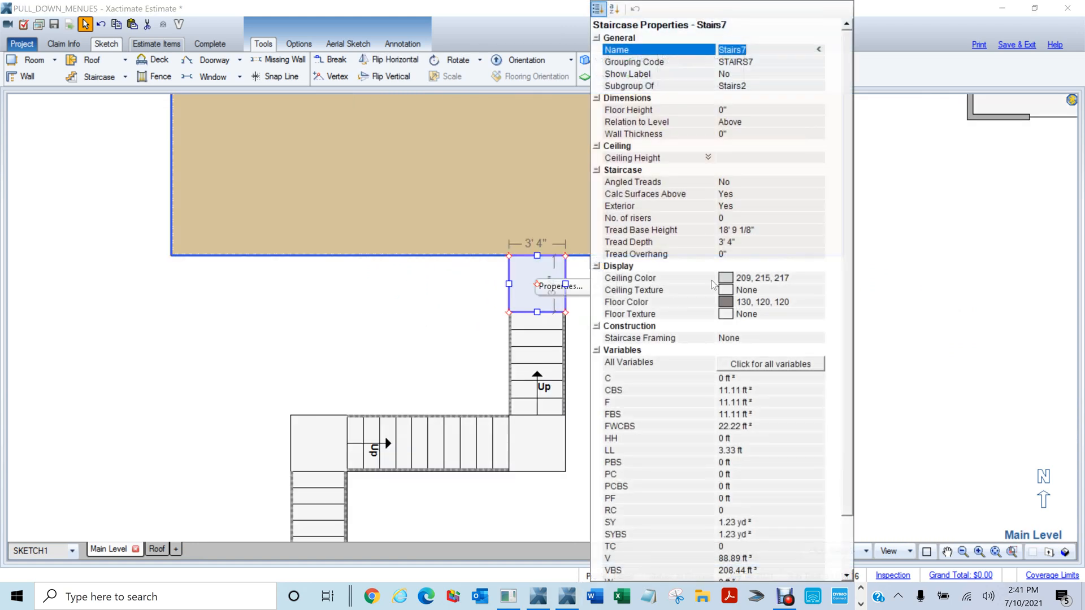
{"action": "left_click", "coordinate": [735, 231]}
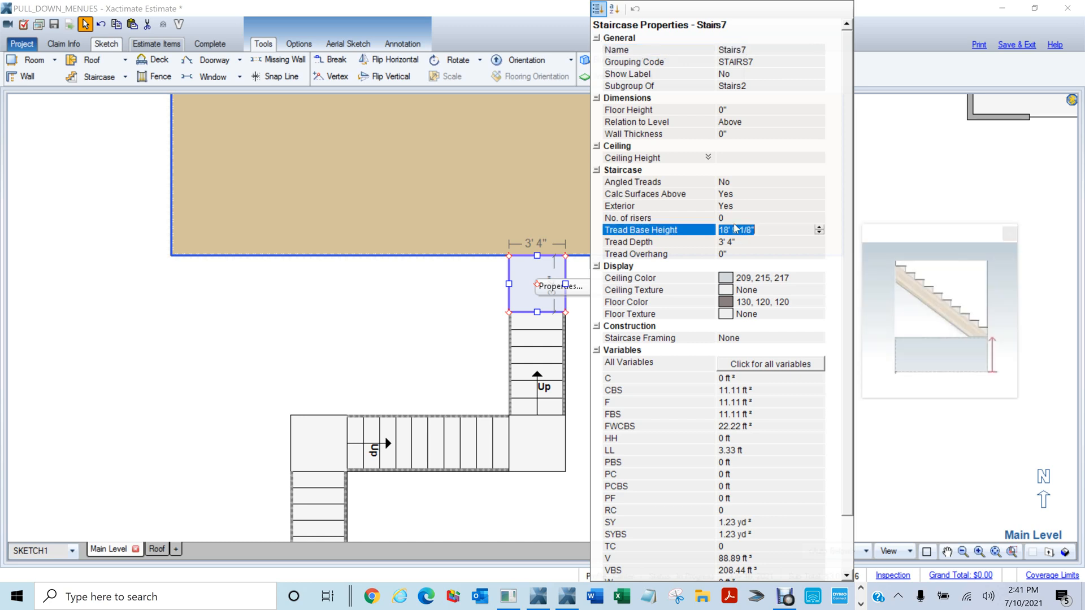
{"action": "scroll", "coordinate": [302, 350], "scroll_direction": "down", "scroll_amount": 3}
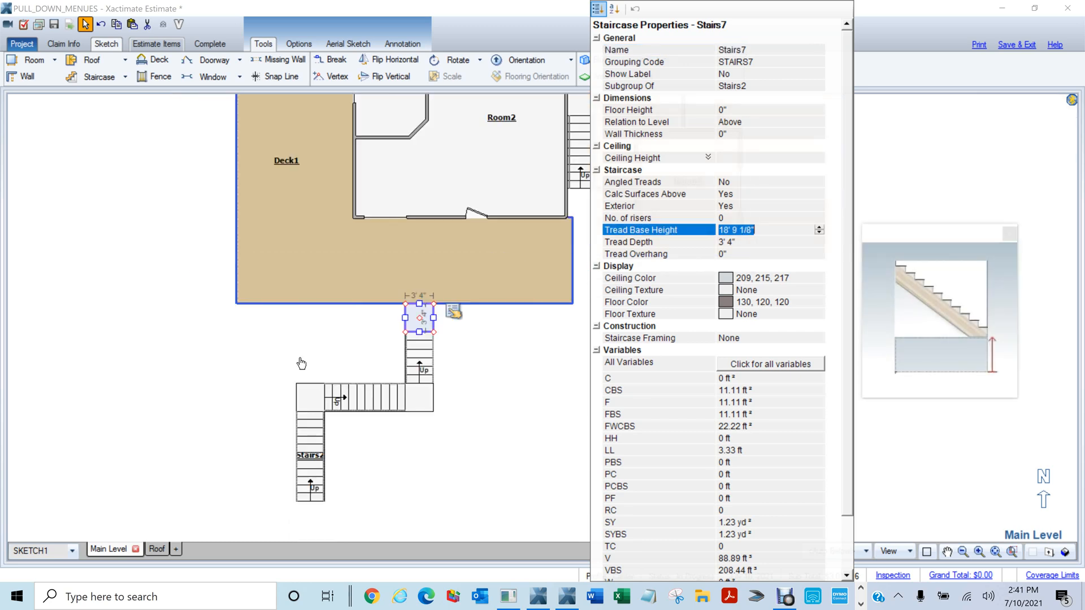
{"action": "left_click", "coordinate": [255, 460]}
Give the entire L-shaped staircase a Floor Height of 18' 9 1/8" relative to the level Below
{"action": "left_click_drag", "start_coordinate": [231, 493], "coordinate": [452, 337]}
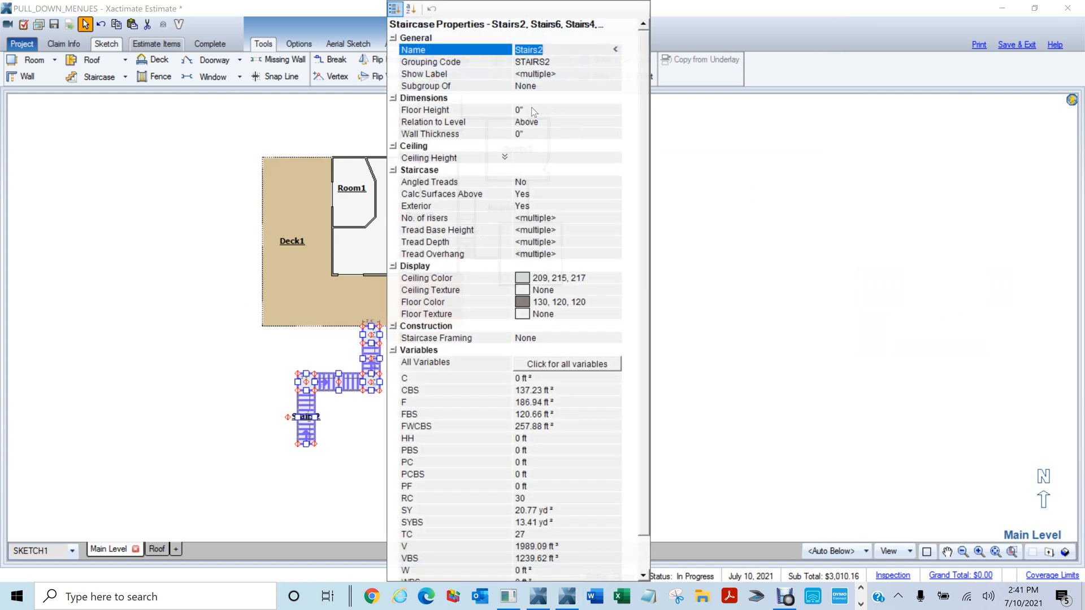
{"action": "left_click", "coordinate": [532, 112]}
{"action": "type", "text": "18' 9 1/8\""}
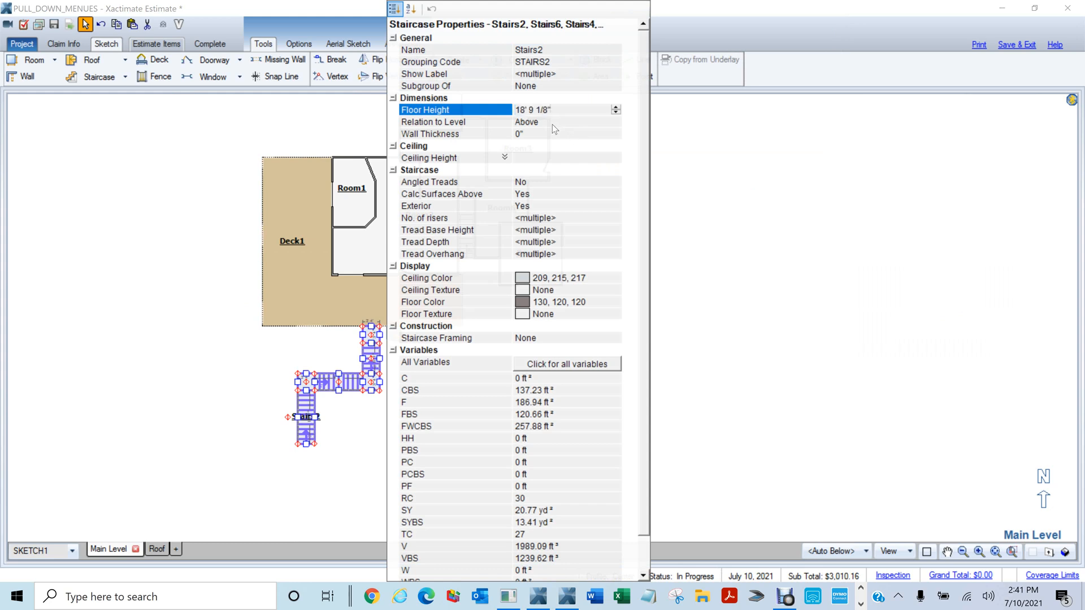
{"action": "left_click", "coordinate": [552, 124]}
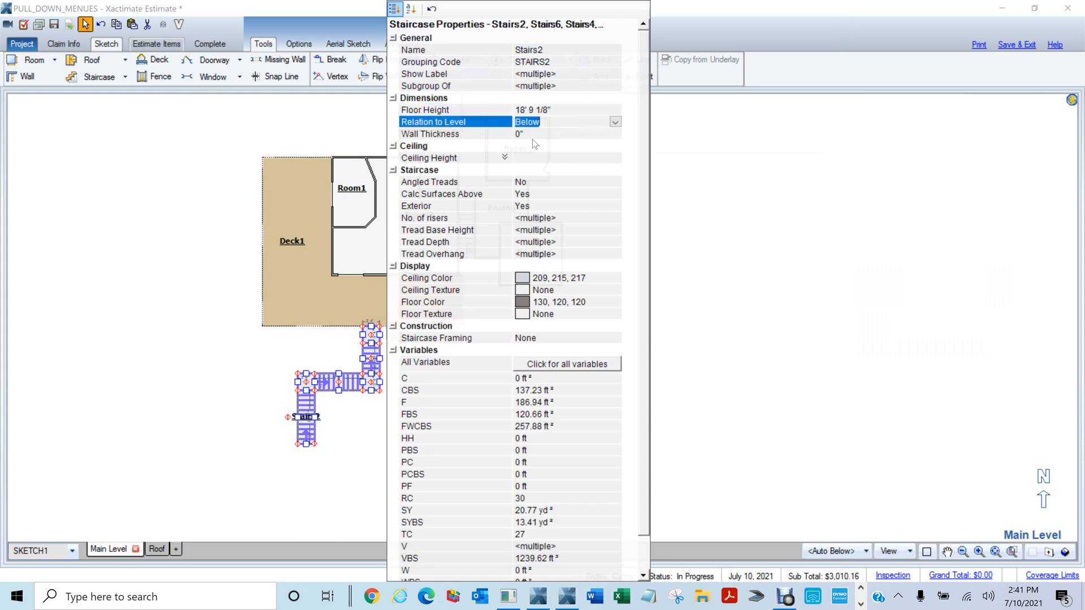
{"action": "left_click", "coordinate": [216, 429]}
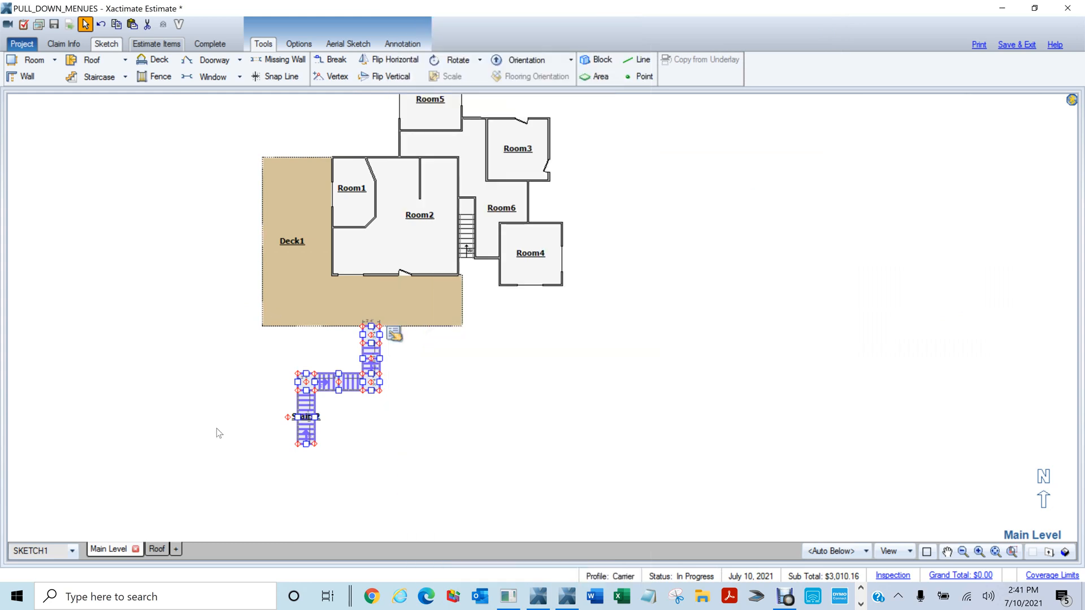
Cancel roof drawing and look over the staircase in 3D before returning to the 2D plan
{"action": "key", "text": "f"}
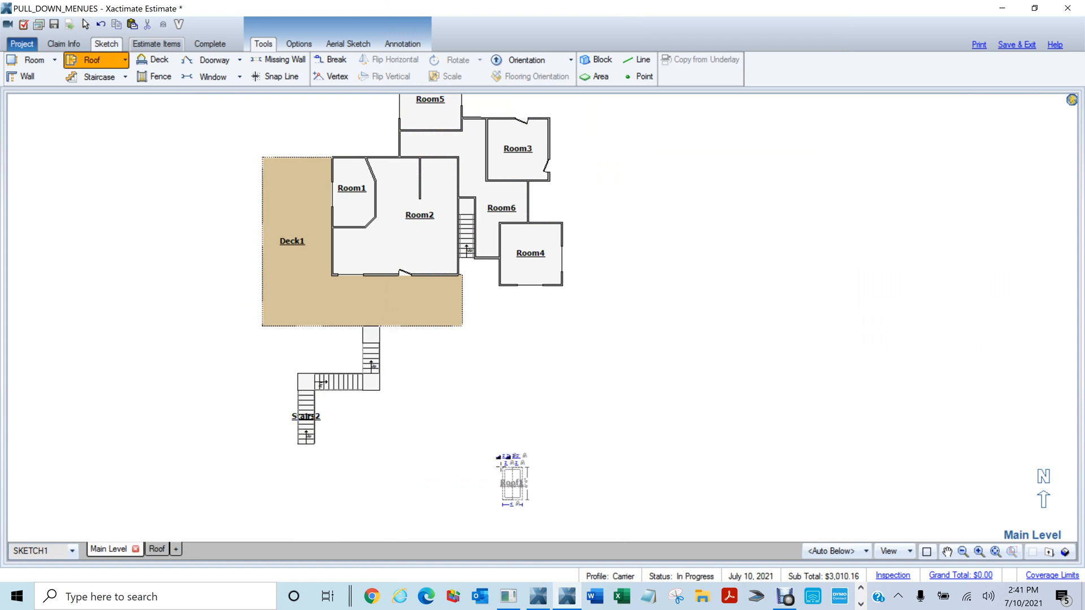
{"action": "key", "text": "Escape"}
{"action": "key", "text": "F8"}
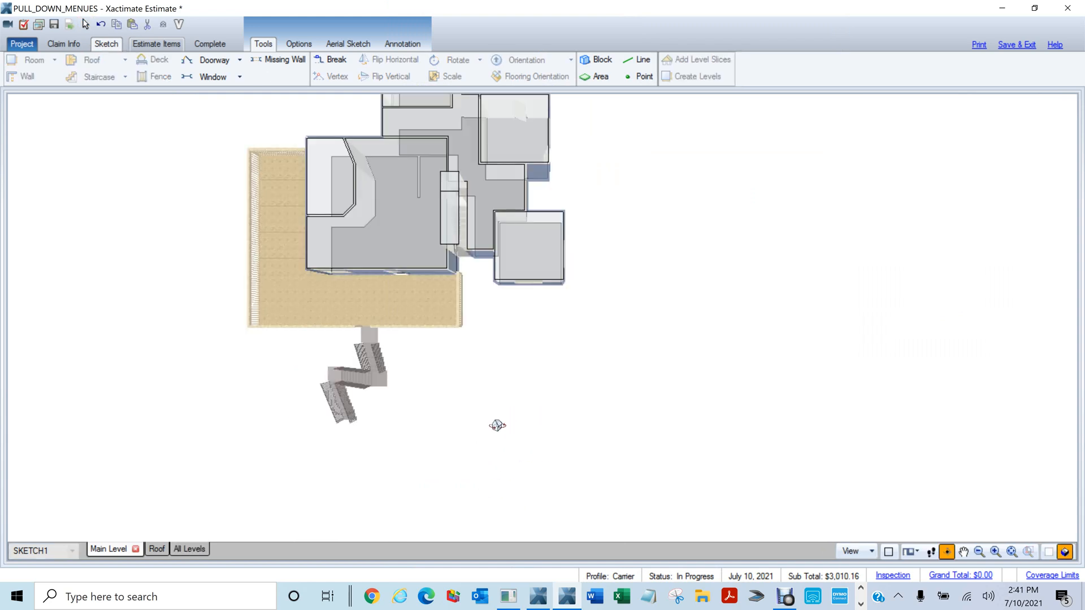
{"action": "left_click_drag", "start_coordinate": [499, 426], "coordinate": [487, 254]}
{"action": "scroll", "coordinate": [410, 427], "scroll_direction": "up", "scroll_amount": 2}
{"action": "left_click_drag", "start_coordinate": [299, 485], "coordinate": [443, 375]}
{"action": "scroll", "coordinate": [415, 522], "scroll_direction": "down", "scroll_amount": 2}
{"action": "scroll", "coordinate": [443, 373], "scroll_direction": "up", "scroll_amount": 3}
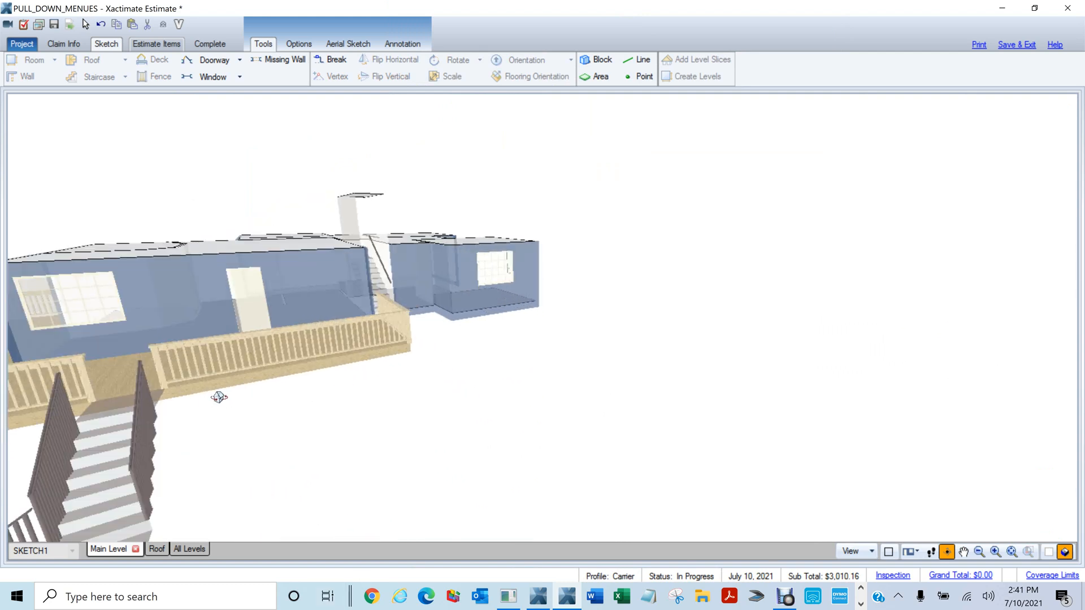
{"action": "key", "text": "F8"}
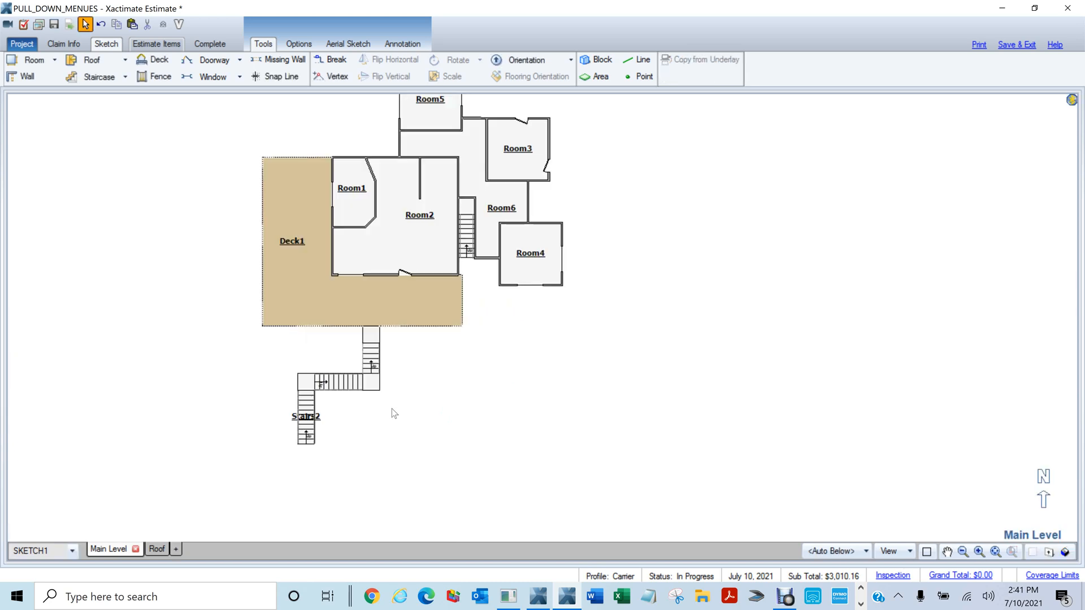
{"action": "scroll", "coordinate": [394, 413], "scroll_direction": "up", "scroll_amount": 3}
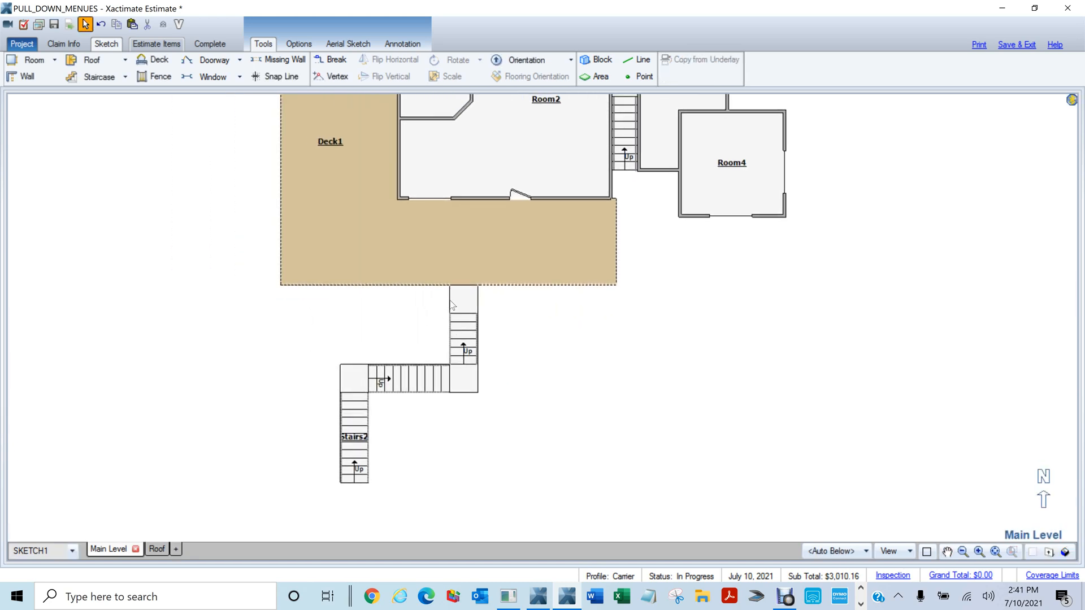
Select the four stair landing walls and set Railing/Balustrade to Yes
{"action": "left_click", "coordinate": [451, 306]}
{"action": "left_click", "coordinate": [478, 309], "text": "ctrl"}
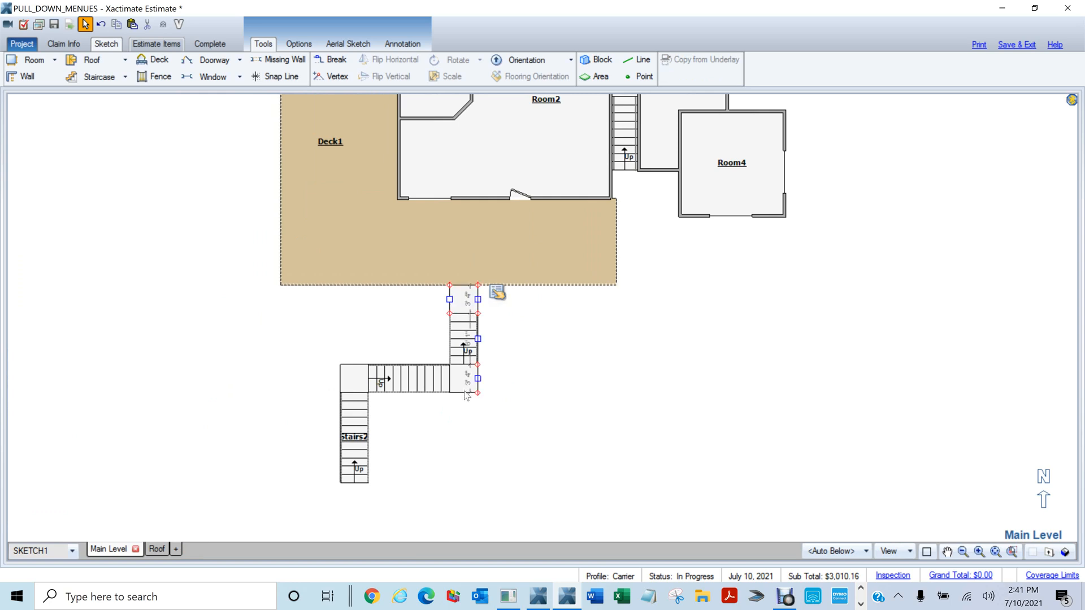
{"action": "left_click", "coordinate": [535, 388]}
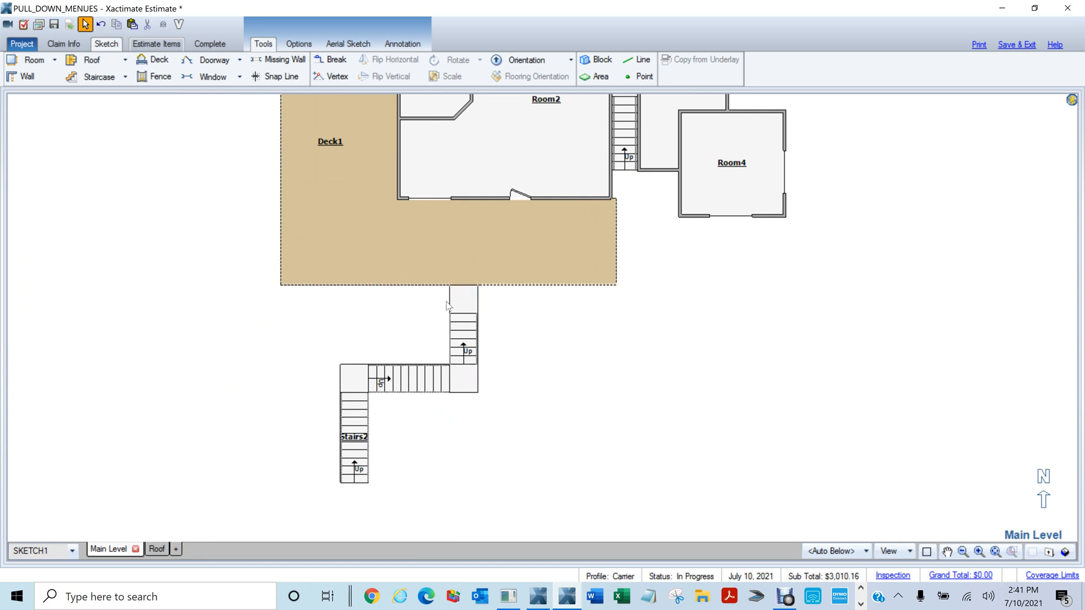
{"action": "left_click", "coordinate": [451, 307]}
{"action": "left_click", "coordinate": [477, 308], "text": "ctrl"}
{"action": "left_click", "coordinate": [474, 391], "text": "ctrl"}
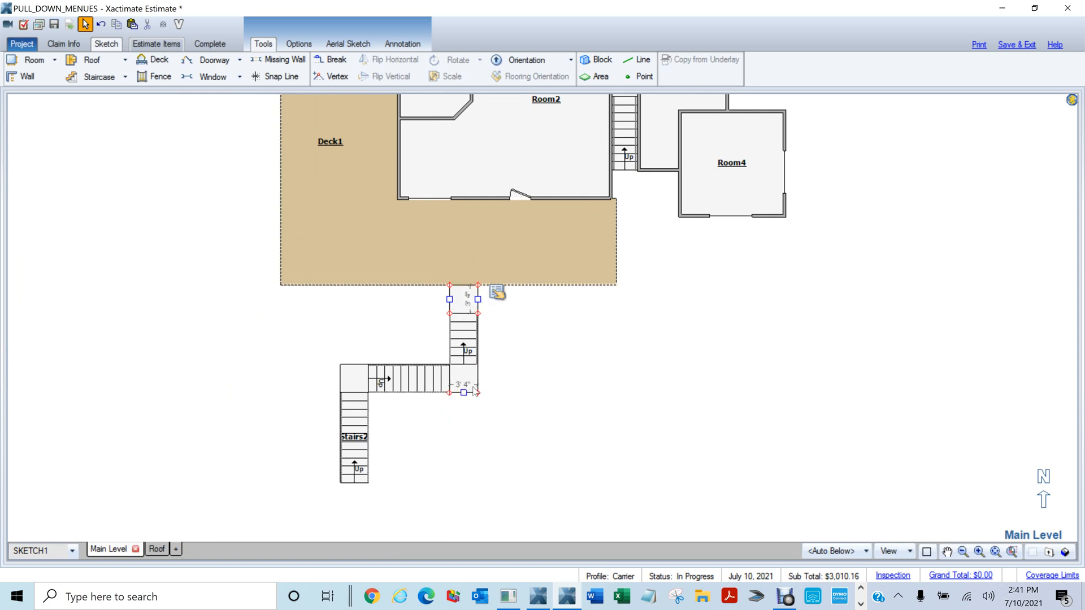
{"action": "left_click", "coordinate": [478, 379], "text": "ctrl"}
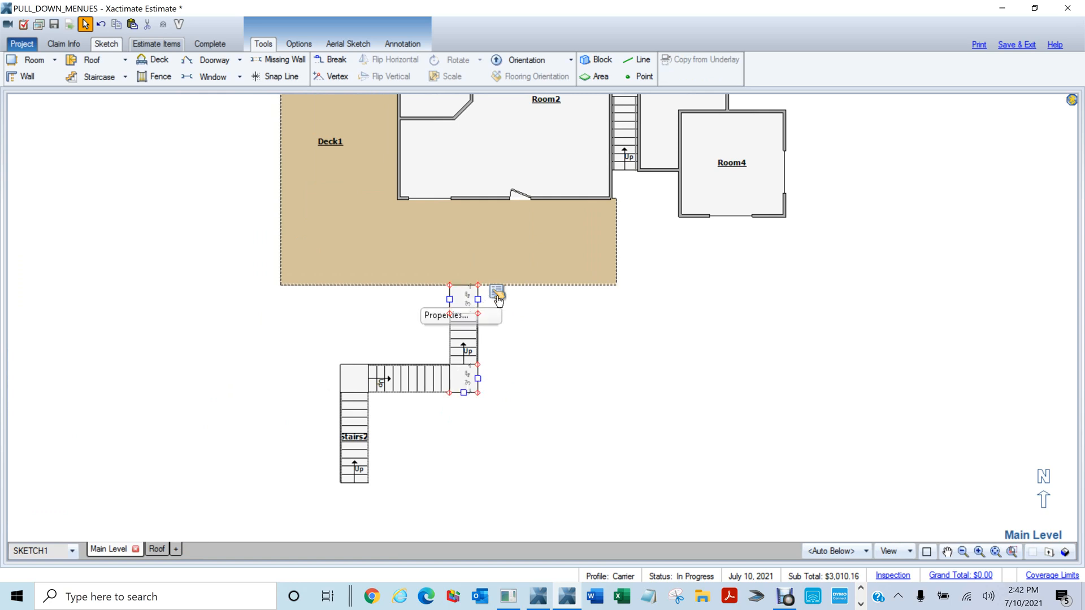
{"action": "left_click", "coordinate": [497, 292]}
{"action": "left_click", "coordinate": [643, 464]}
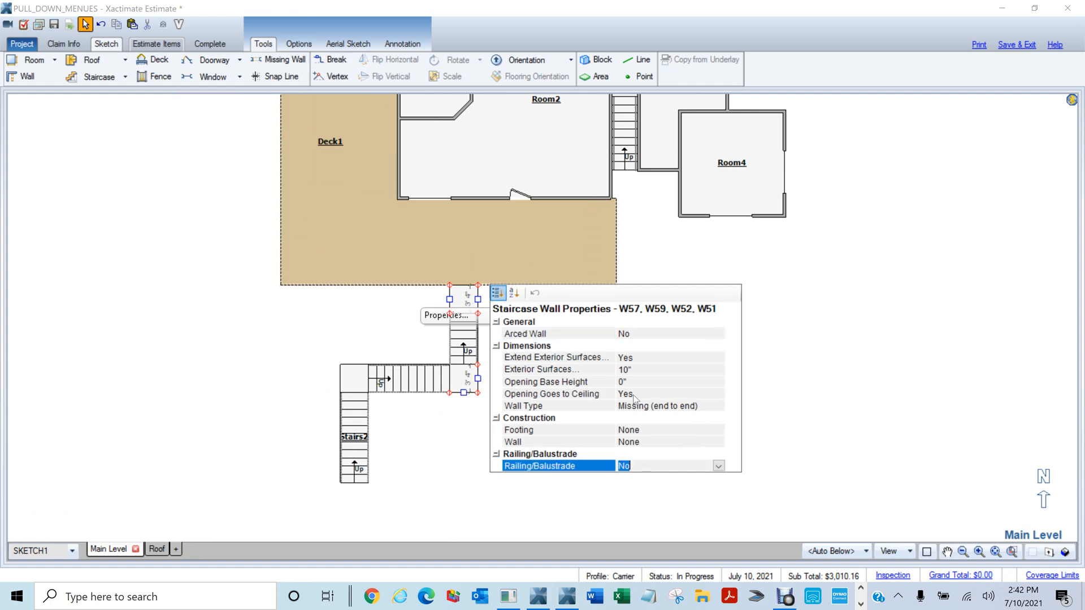
{"action": "left_click", "coordinate": [454, 458]}
Orbit the 3D model to inspect the new stair railings
{"action": "key", "text": "F8"}
{"action": "left_click_drag", "start_coordinate": [631, 431], "coordinate": [513, 287]}
{"action": "scroll", "coordinate": [523, 295], "scroll_direction": "up", "scroll_amount": 3}
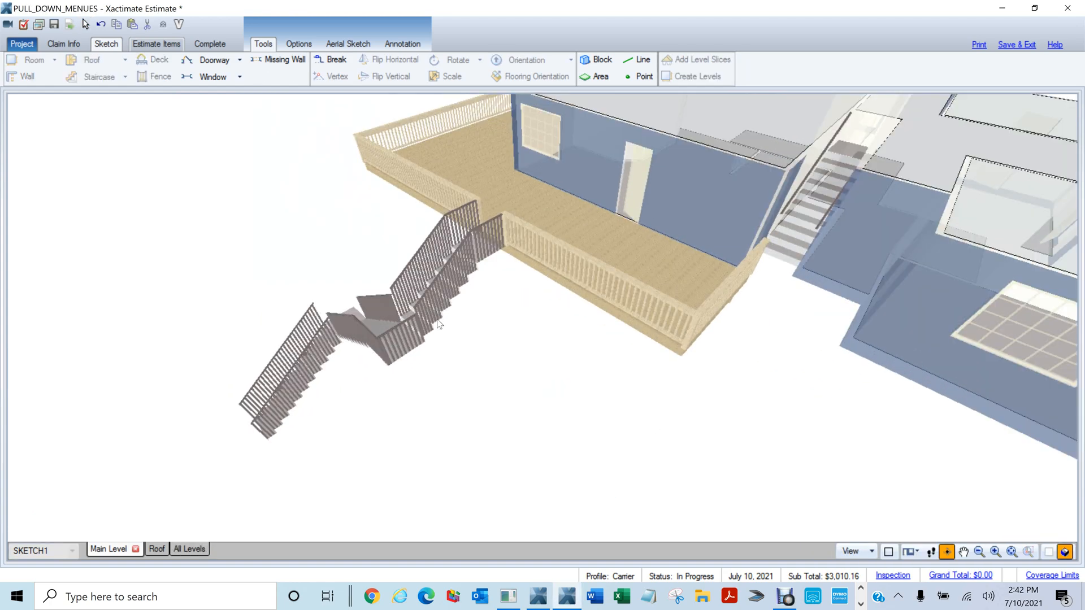
Orbit around the railed stairs from low and three-quarter angles, then return to 2D
{"action": "left_click_drag", "start_coordinate": [443, 322], "coordinate": [633, 324]}
{"action": "scroll", "coordinate": [622, 323], "scroll_direction": "down", "scroll_amount": 4}
{"action": "left_click_drag", "start_coordinate": [254, 521], "coordinate": [508, 373]}
{"action": "scroll", "coordinate": [507, 373], "scroll_direction": "down", "scroll_amount": 2}
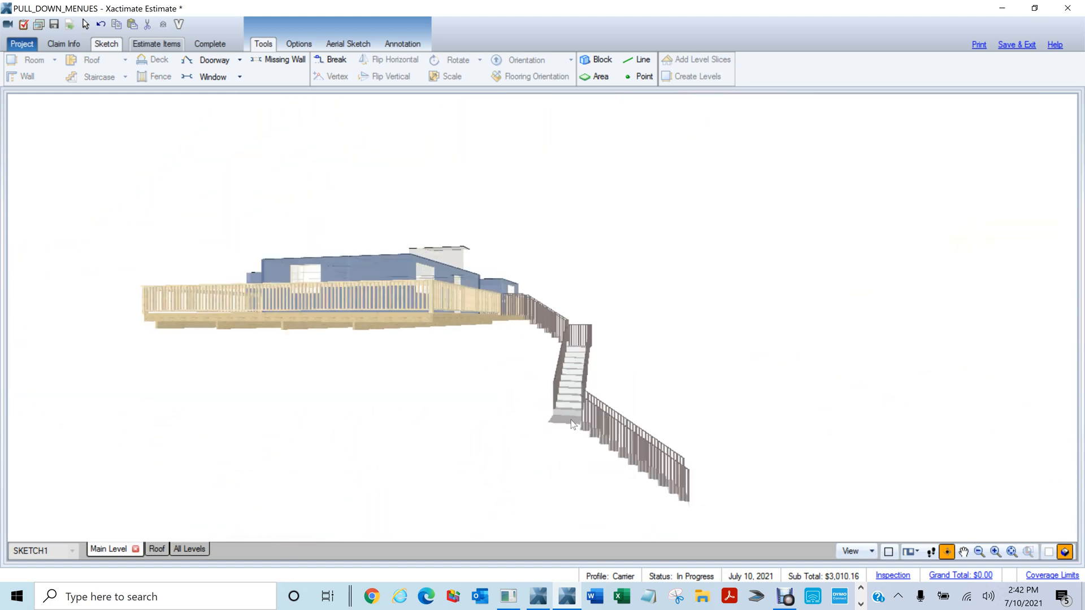
{"action": "left_click_drag", "start_coordinate": [774, 380], "coordinate": [889, 383]}
{"action": "key", "text": "F8"}
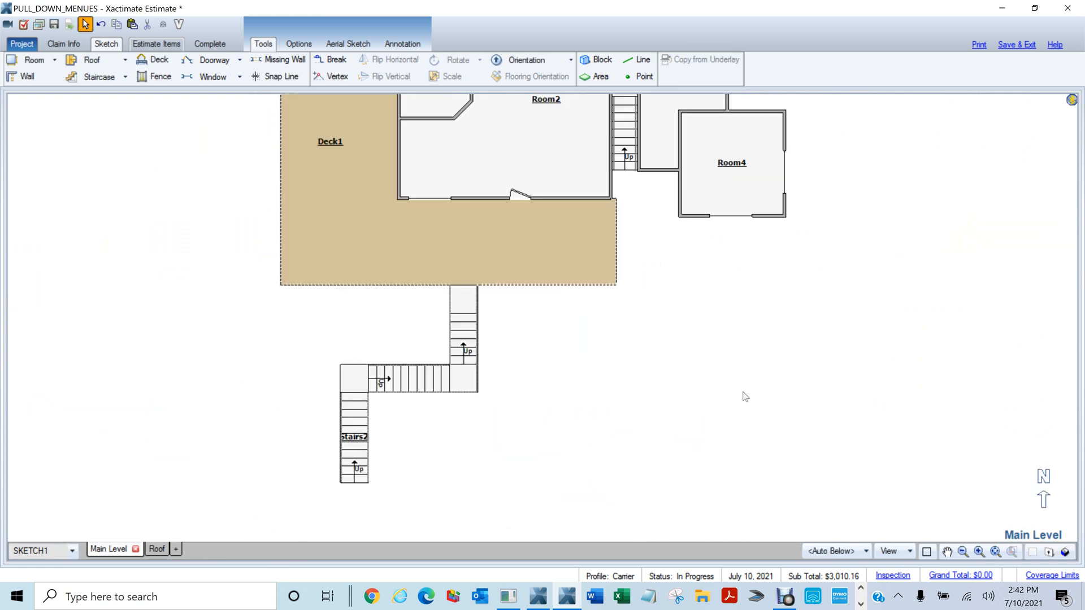
View all levels with the roof in 3D from several angles, then return to the Main Level plan
{"action": "key", "text": "F8"}
{"action": "left_click", "coordinate": [175, 549]}
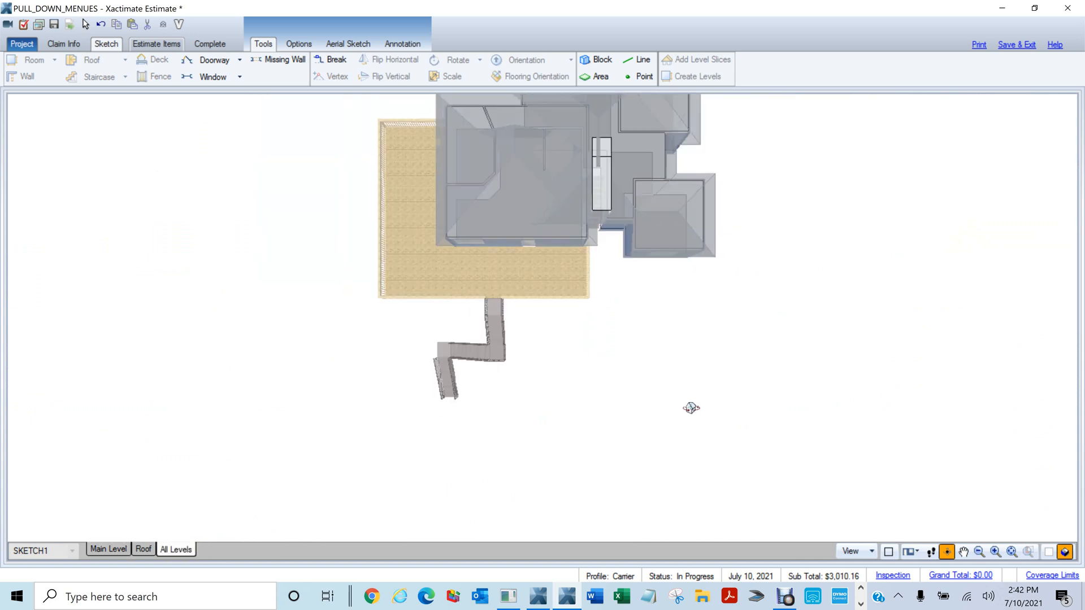
{"action": "left_click_drag", "start_coordinate": [691, 407], "coordinate": [524, 401]}
{"action": "left_click_drag", "start_coordinate": [800, 382], "coordinate": [669, 407]}
{"action": "key", "text": "Escape"}
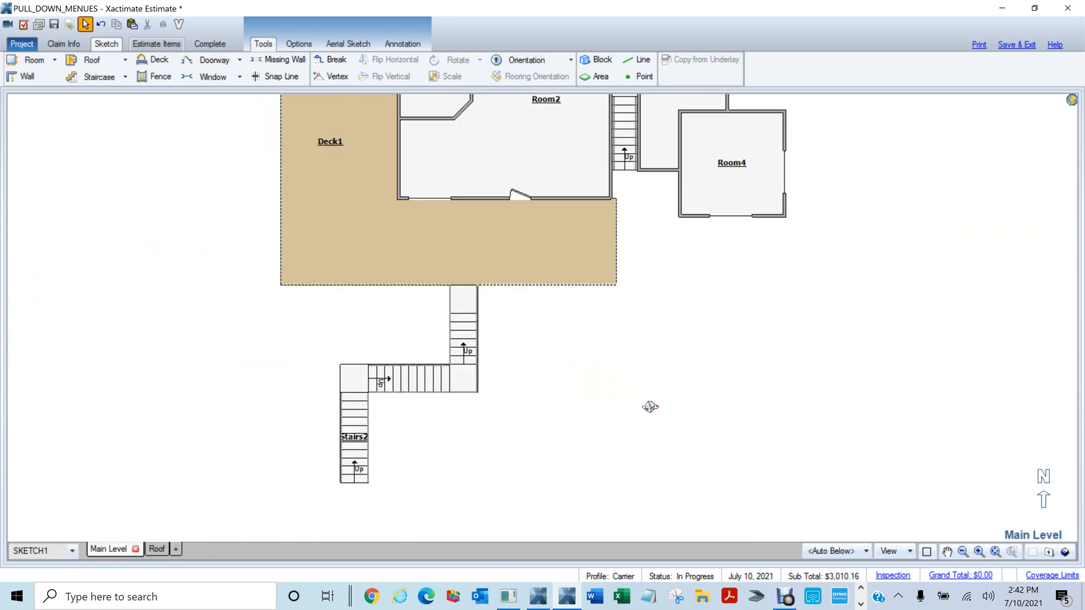
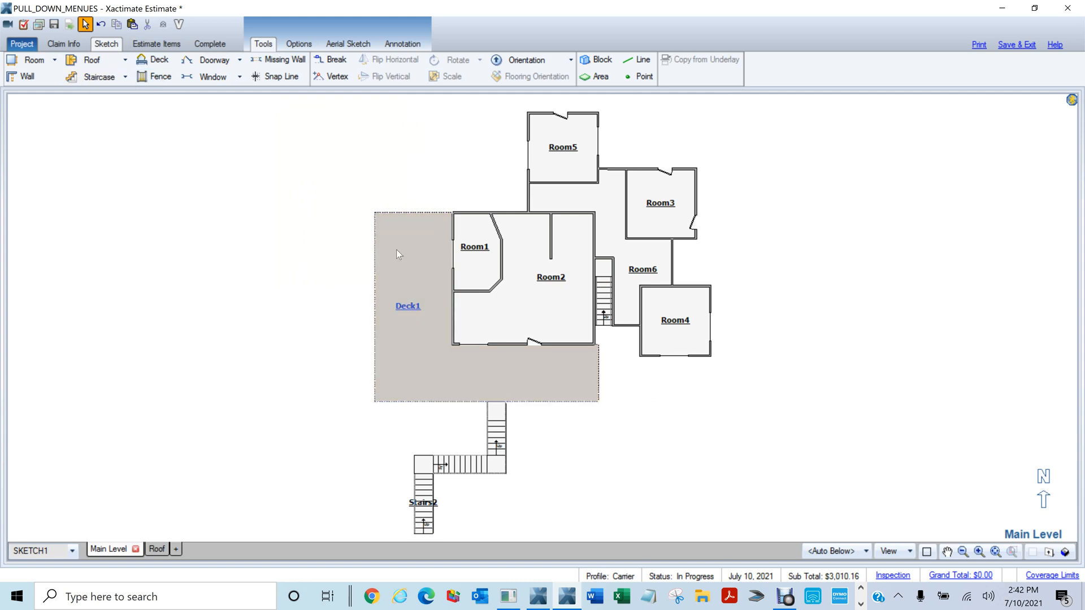
Fence the yard from Deck1's bottom corner around and back to its left edge, then switch to 3D
{"action": "left_click_drag", "start_coordinate": [674, 435], "coordinate": [709, 383]}
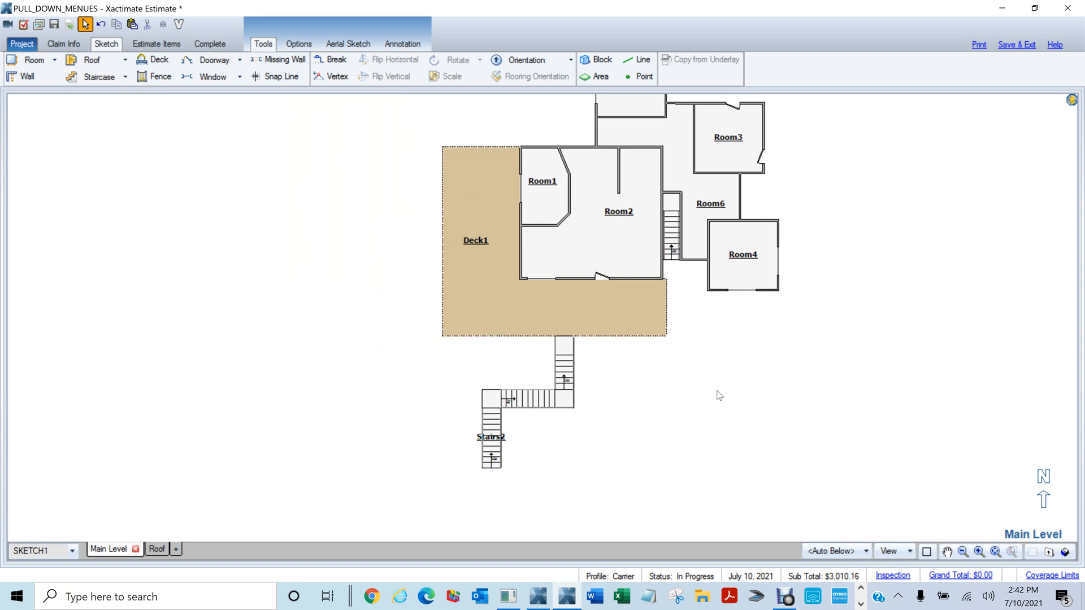
{"action": "key", "text": "f"}
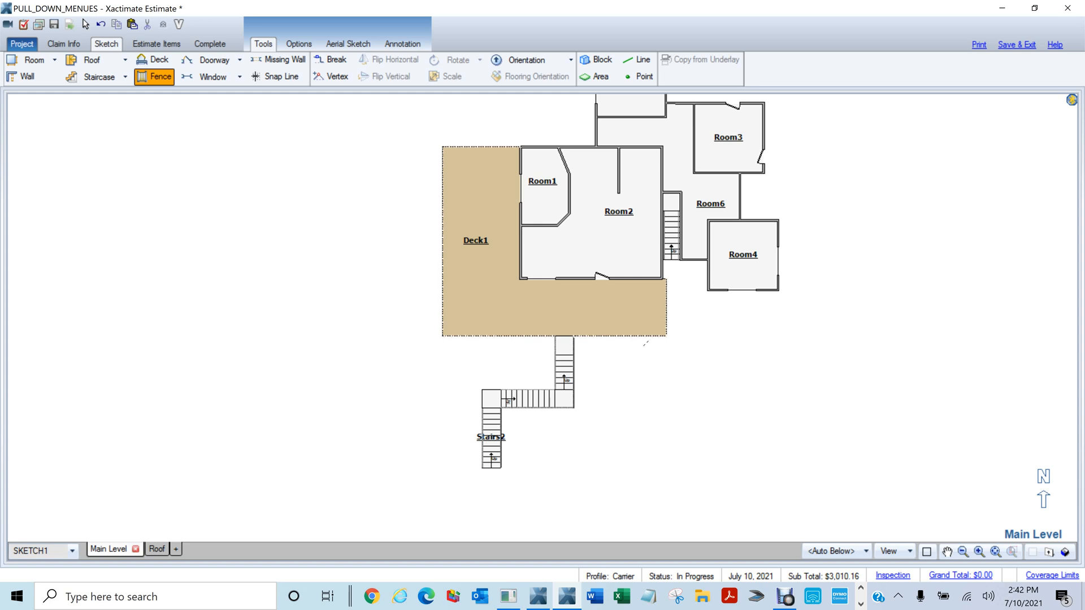
{"action": "left_click", "coordinate": [643, 337]}
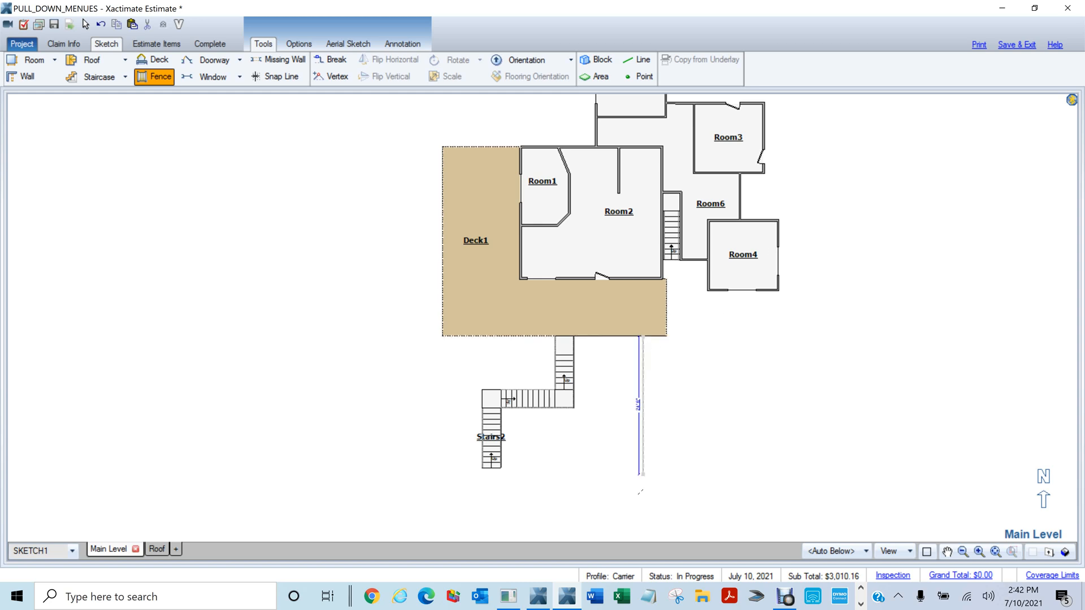
{"action": "left_click", "coordinate": [643, 520]}
{"action": "left_click", "coordinate": [313, 523]}
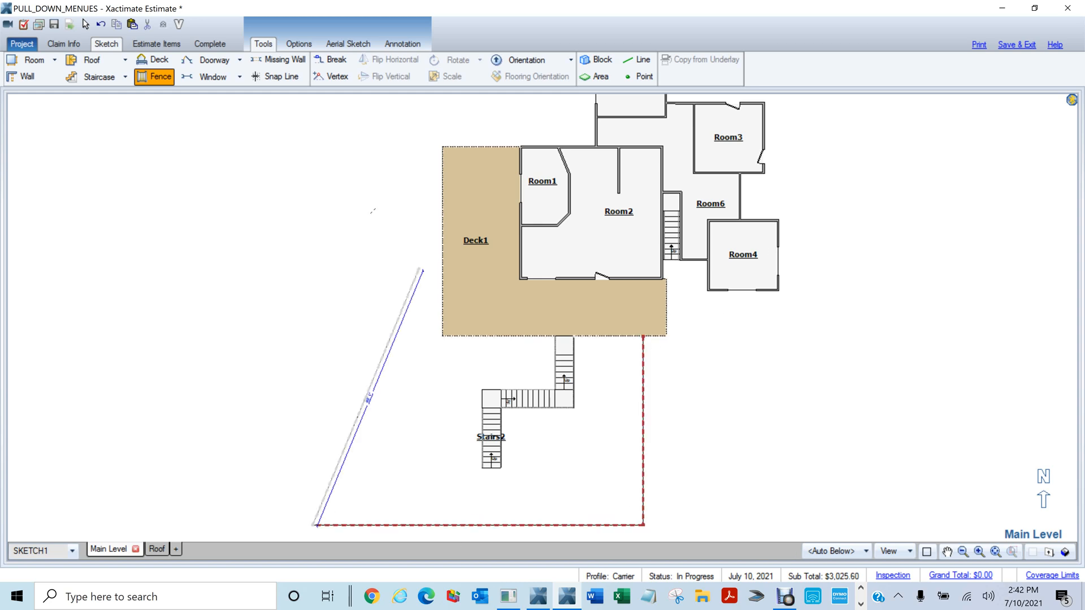
{"action": "left_click", "coordinate": [313, 193]}
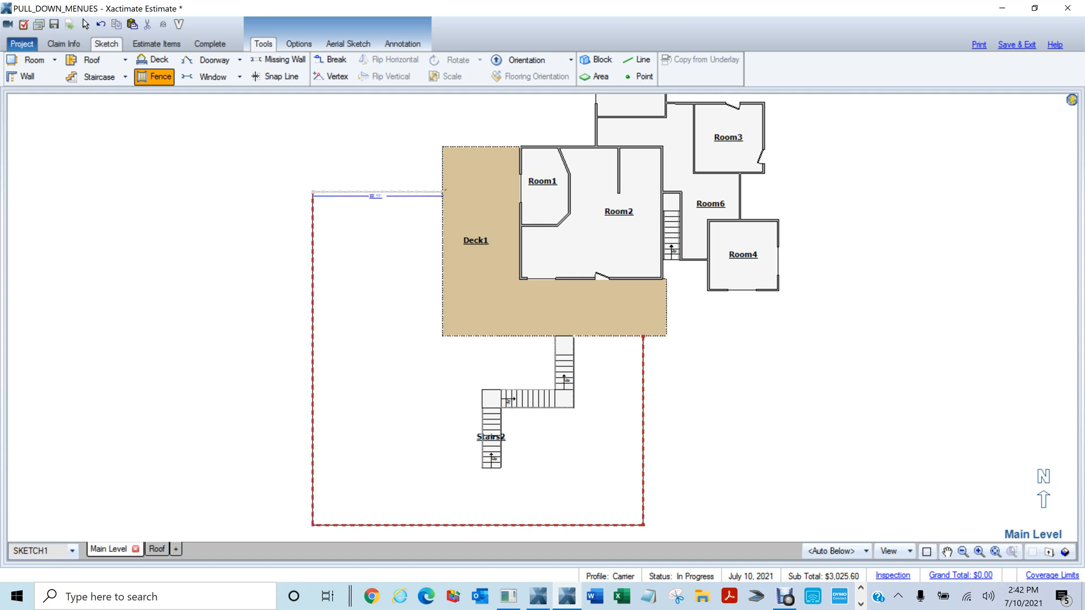
{"action": "left_click", "coordinate": [442, 192]}
{"action": "left_click", "coordinate": [1065, 552]}
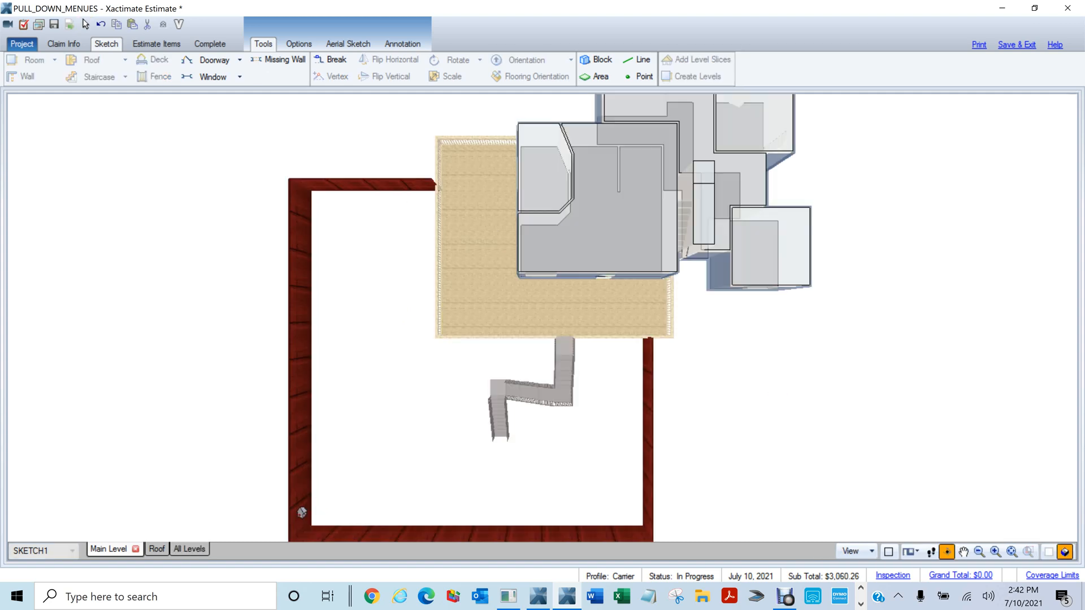
Show all levels in 3D, orbit to a tilted view, then return to the 2D Main Level
{"action": "left_click", "coordinate": [191, 551]}
{"action": "mouse_move", "coordinate": [807, 478]}
{"action": "left_mouse_down"}
{"action": "mouse_move", "coordinate": [537, 150]}
{"action": "mouse_move", "coordinate": [492, 171]}
{"action": "mouse_move", "coordinate": [578, 239]}
{"action": "mouse_move", "coordinate": [876, 223]}
{"action": "mouse_move", "coordinate": [226, 317]}
{"action": "mouse_move", "coordinate": [427, 355]}
{"action": "mouse_move", "coordinate": [547, 356]}
{"action": "mouse_move", "coordinate": [772, 283]}
{"action": "mouse_move", "coordinate": [864, 283]}
{"action": "left_mouse_up"}
{"action": "key", "text": "Escape"}
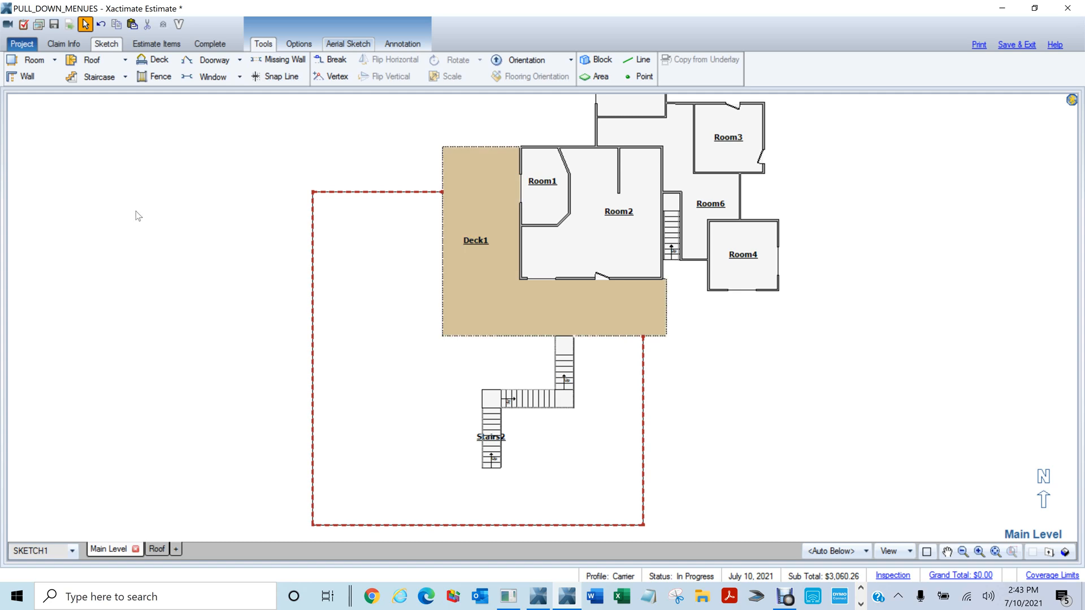
Zoom and pan the plan to bring Room2's top wall into view
{"action": "scroll", "coordinate": [675, 247], "scroll_direction": "up", "scroll_amount": 3}
{"action": "middle_click", "coordinate": [567, 247]}
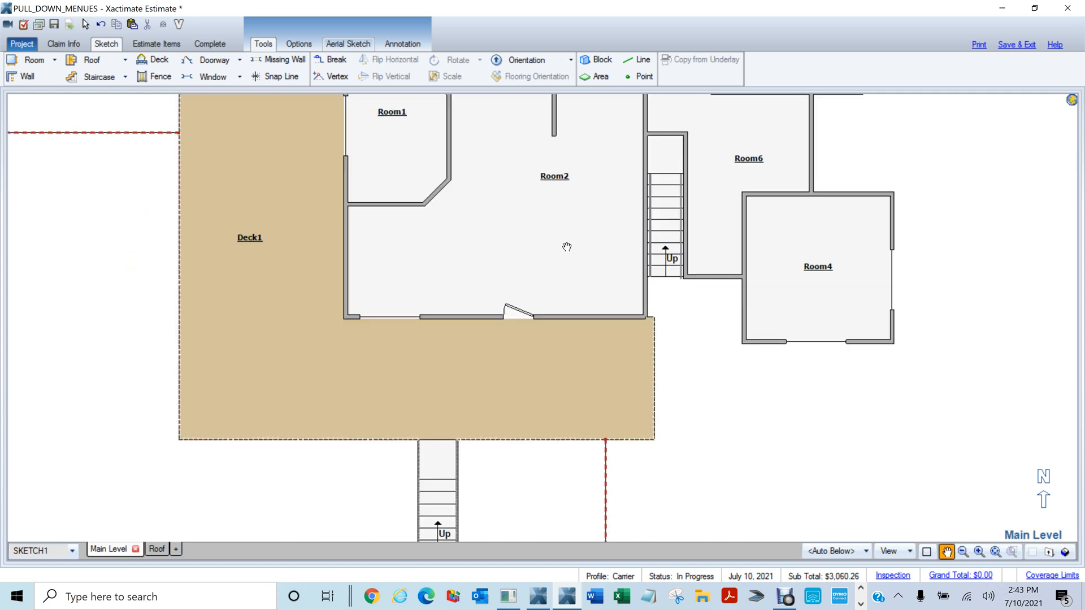
{"action": "scroll", "coordinate": [553, 232], "scroll_direction": "down", "scroll_amount": 2}
{"action": "left_click", "coordinate": [595, 218]}
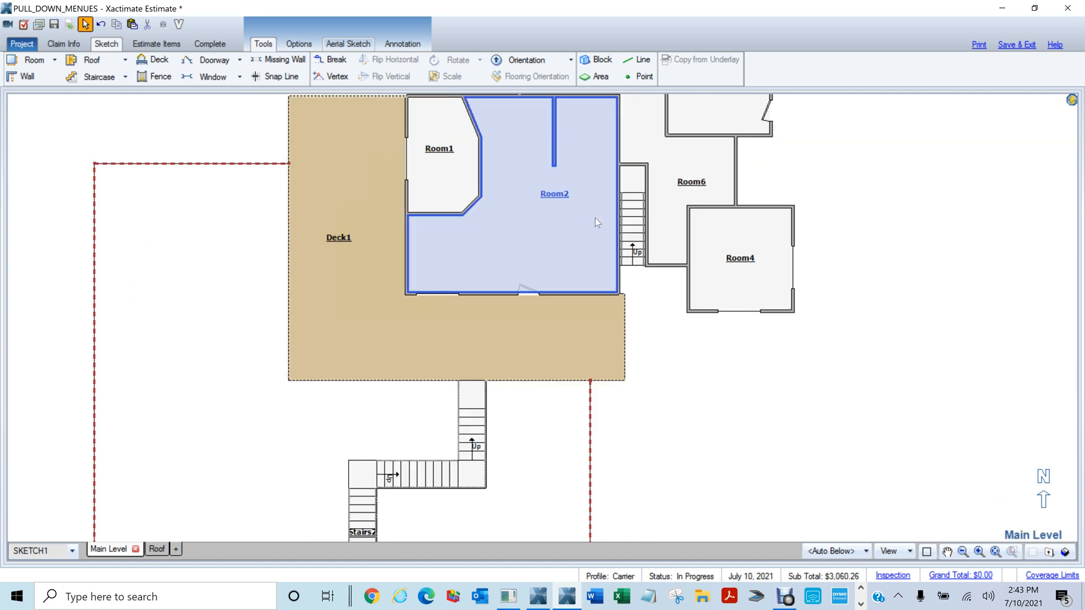
{"action": "left_click_drag", "start_coordinate": [599, 210], "coordinate": [516, 342]}
{"action": "mouse_move", "coordinate": [816, 402]}
{"action": "left_mouse_down"}
{"action": "mouse_move", "coordinate": [809, 397]}
{"action": "mouse_move", "coordinate": [785, 538]}
{"action": "mouse_move", "coordinate": [794, 570]}
{"action": "left_mouse_up"}
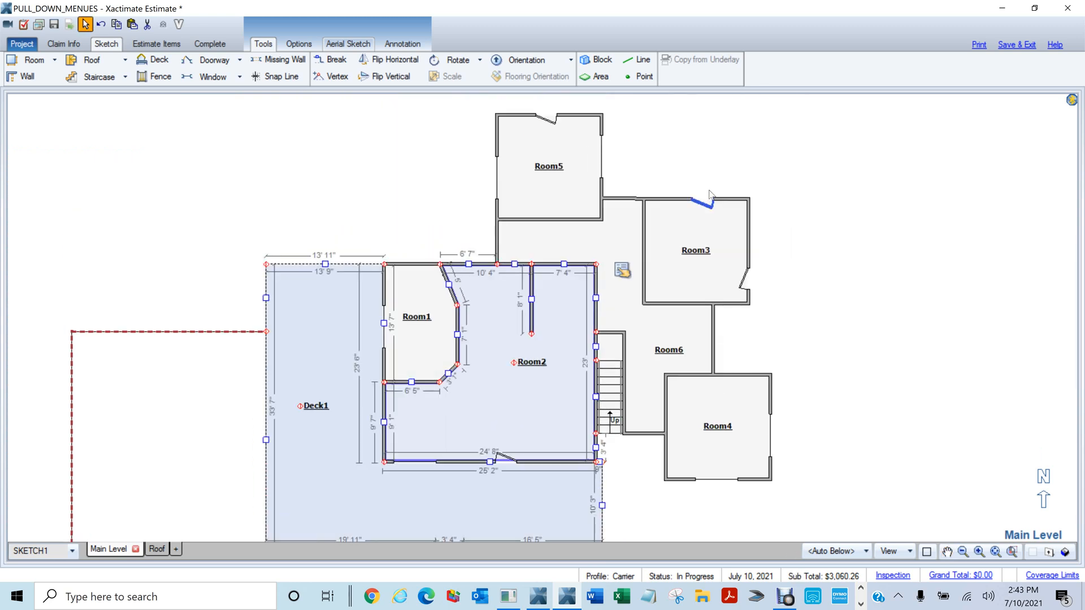
{"action": "left_click", "coordinate": [849, 370]}
{"action": "middle_click", "coordinate": [490, 263]}
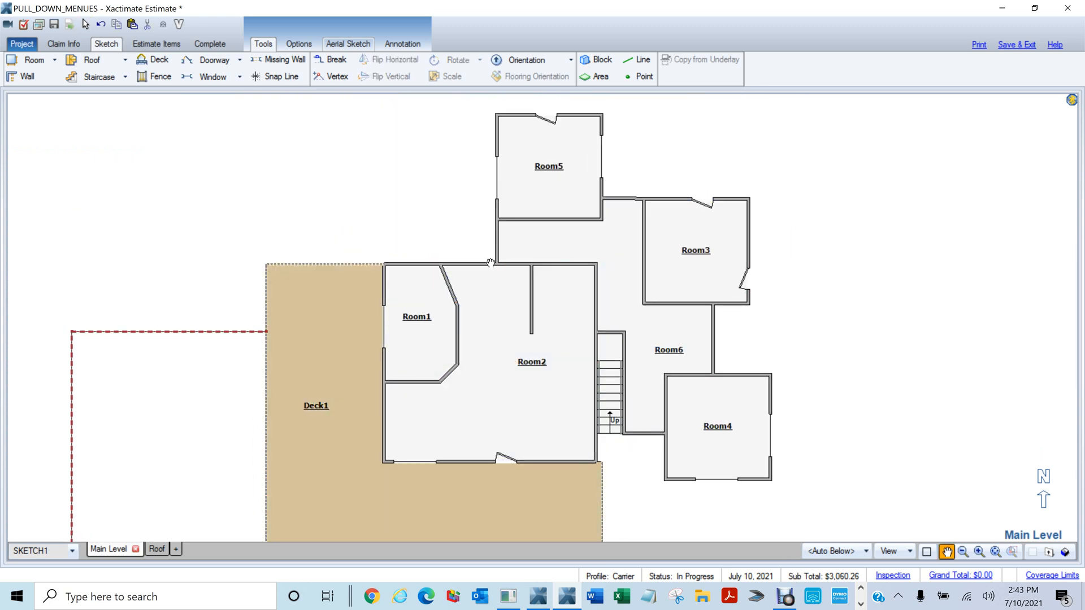
Place a 2' 6" doorway in Room2's top wall
{"action": "key", "text": "d"}
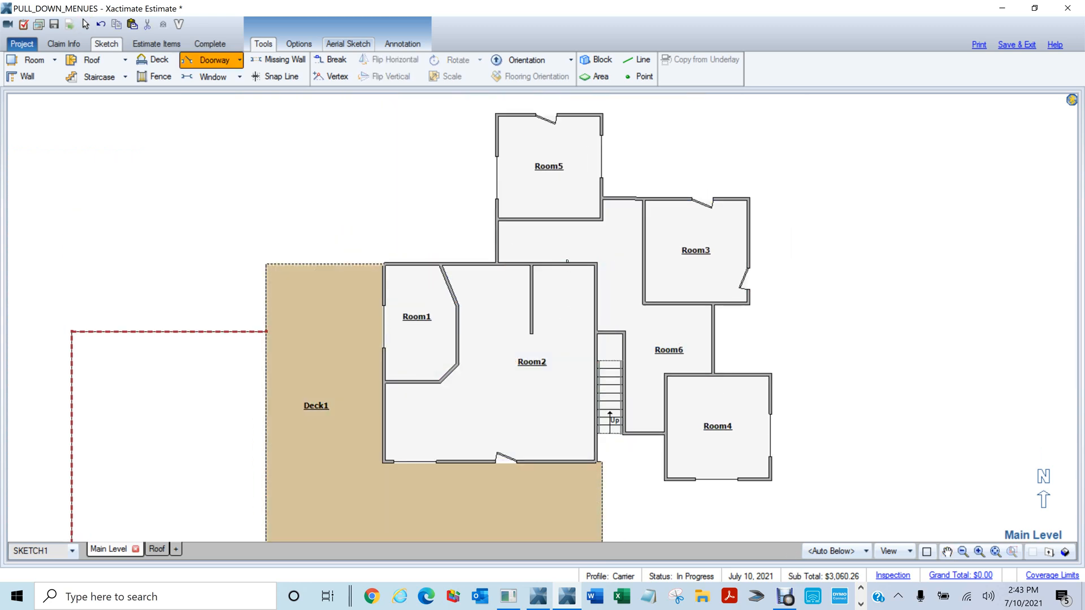
{"action": "left_click", "coordinate": [556, 264]}
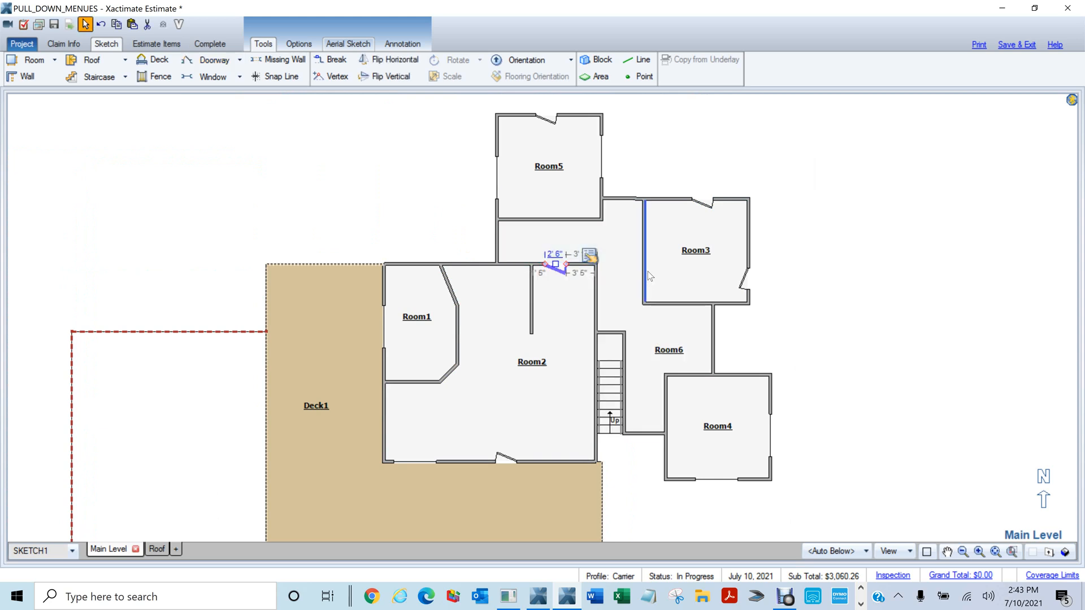
{"action": "left_click", "coordinate": [861, 332]}
{"action": "left_click", "coordinate": [670, 330]}
{"action": "scroll", "coordinate": [664, 332], "scroll_direction": "up", "scroll_amount": 2}
{"action": "key", "text": "p"}
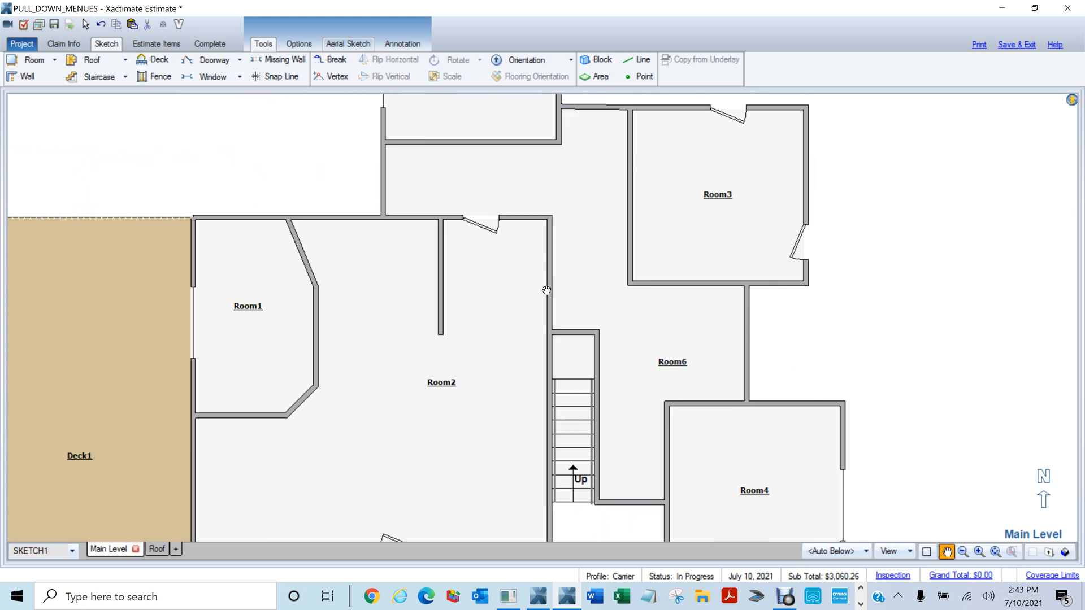
{"action": "key", "text": "m"}
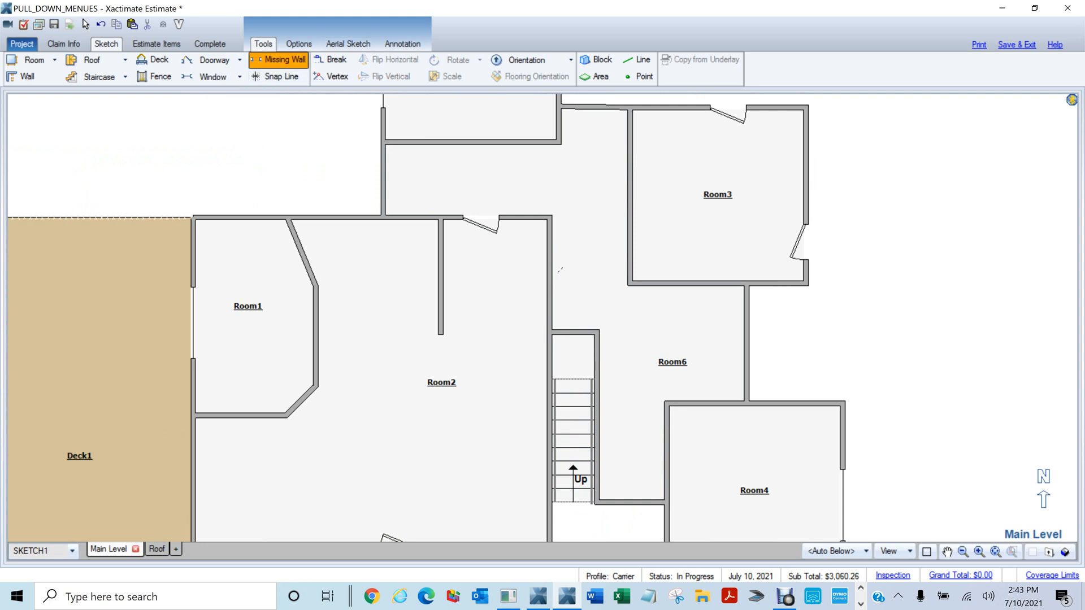
Draw a missing-wall opening along the Room2–Room6 wall and inspect it in 3D
{"action": "left_click_drag", "start_coordinate": [552, 267], "coordinate": [551, 306]}
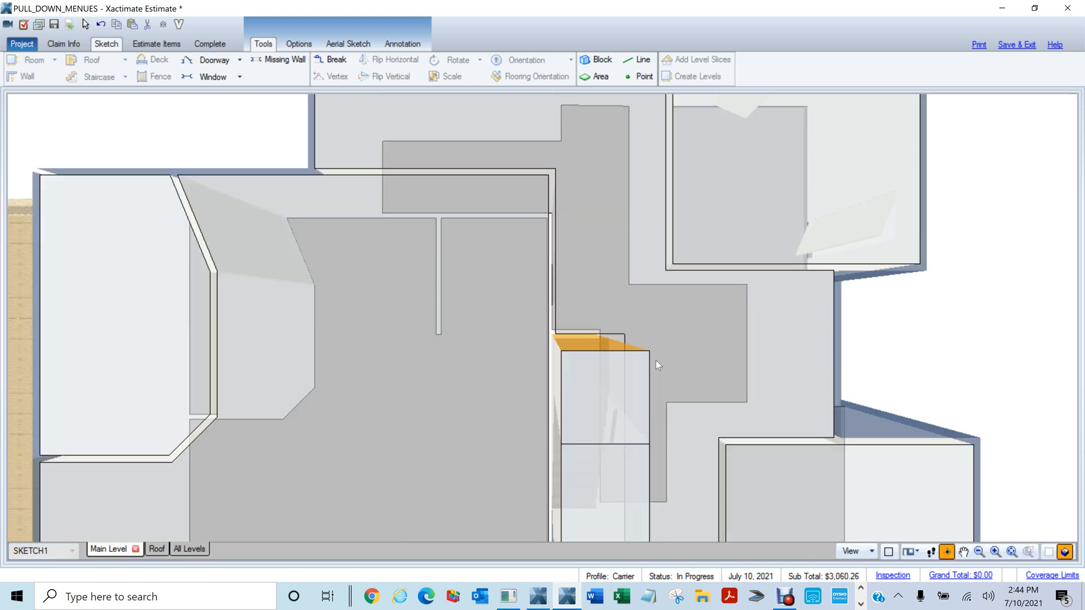
{"action": "left_click_drag", "start_coordinate": [655, 360], "coordinate": [592, 226]}
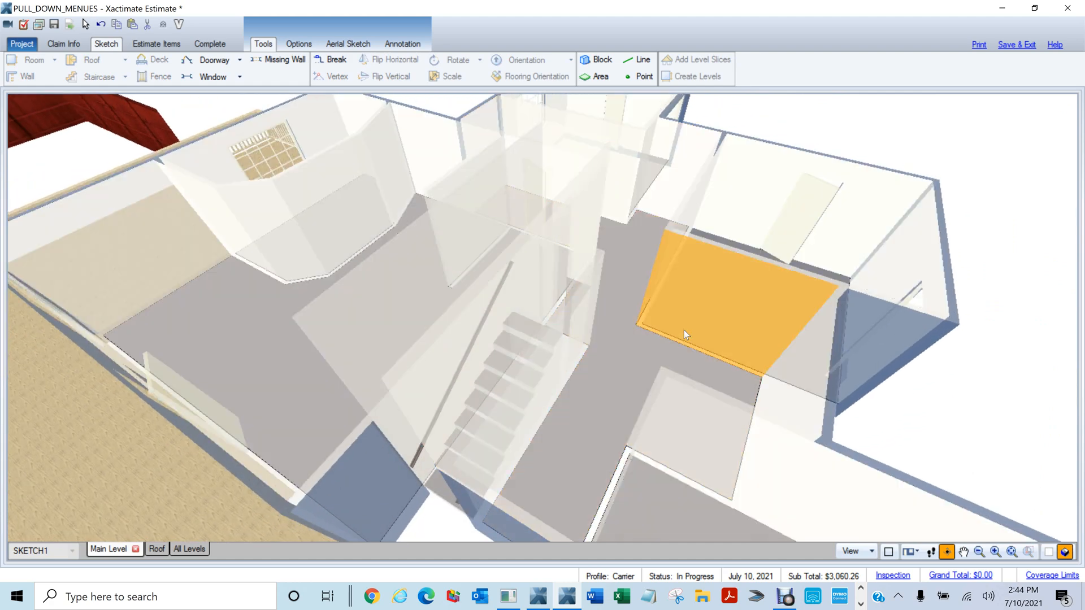
{"action": "scroll", "coordinate": [683, 329], "scroll_direction": "up", "scroll_amount": 3}
{"action": "left_click_drag", "start_coordinate": [669, 311], "coordinate": [1007, 314]}
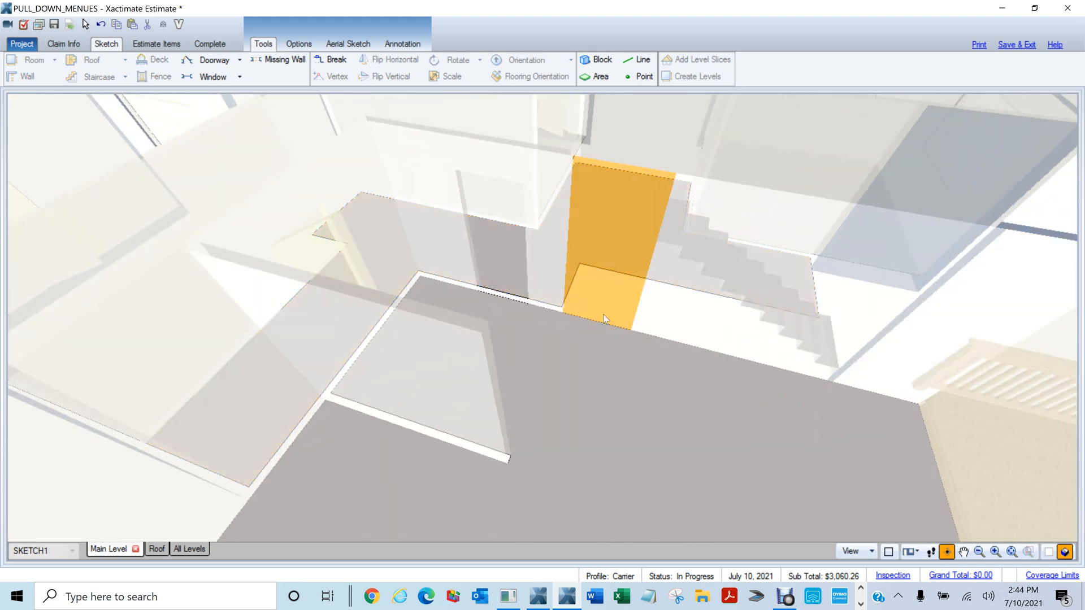
{"action": "mouse_move", "coordinate": [602, 314]}
{"action": "left_mouse_down"}
{"action": "mouse_move", "coordinate": [855, 353]}
{"action": "mouse_move", "coordinate": [403, 310]}
{"action": "mouse_move", "coordinate": [656, 338]}
{"action": "mouse_move", "coordinate": [799, 263]}
{"action": "left_mouse_up"}
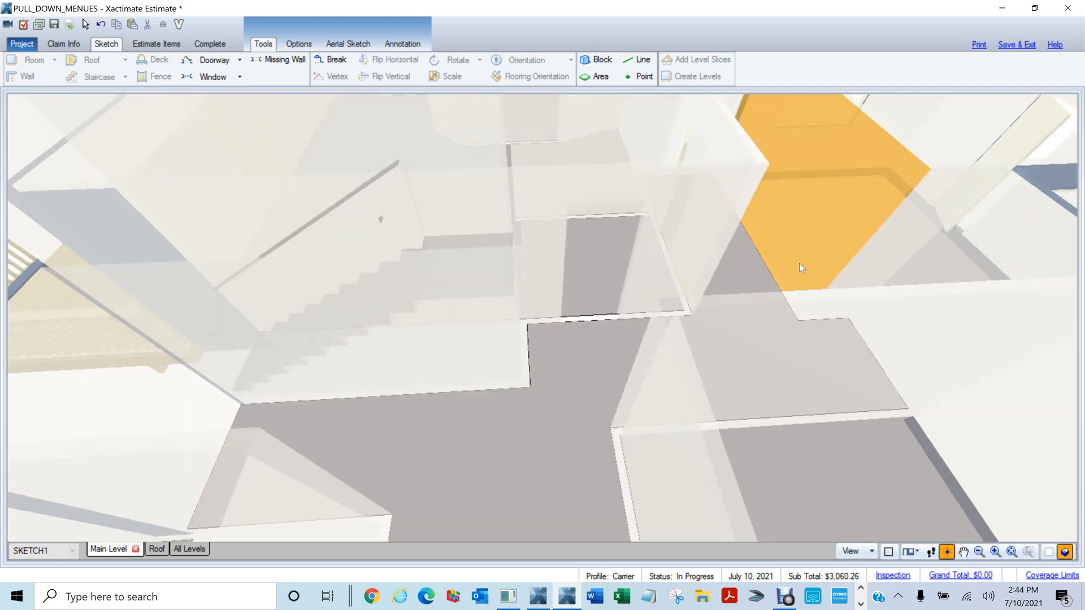
Re-orbit the 3D hallway to level the walls, then select the new opening
{"action": "key", "text": "F9"}
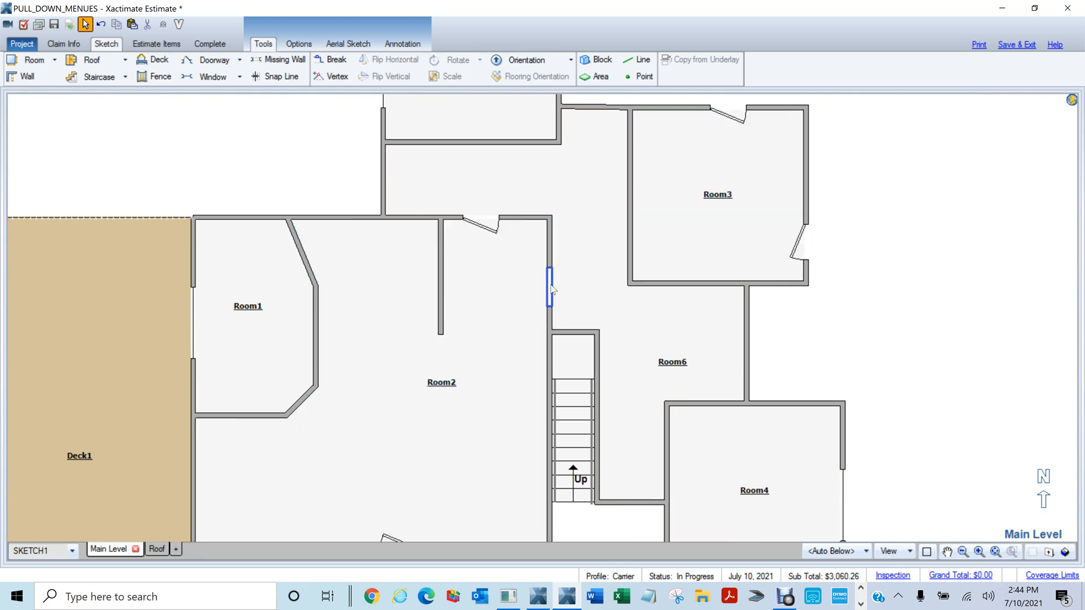
{"action": "key", "text": "F9"}
{"action": "mouse_move", "coordinate": [561, 276]}
{"action": "left_mouse_down"}
{"action": "mouse_move", "coordinate": [484, 270]}
{"action": "mouse_move", "coordinate": [348, 156]}
{"action": "left_mouse_up"}
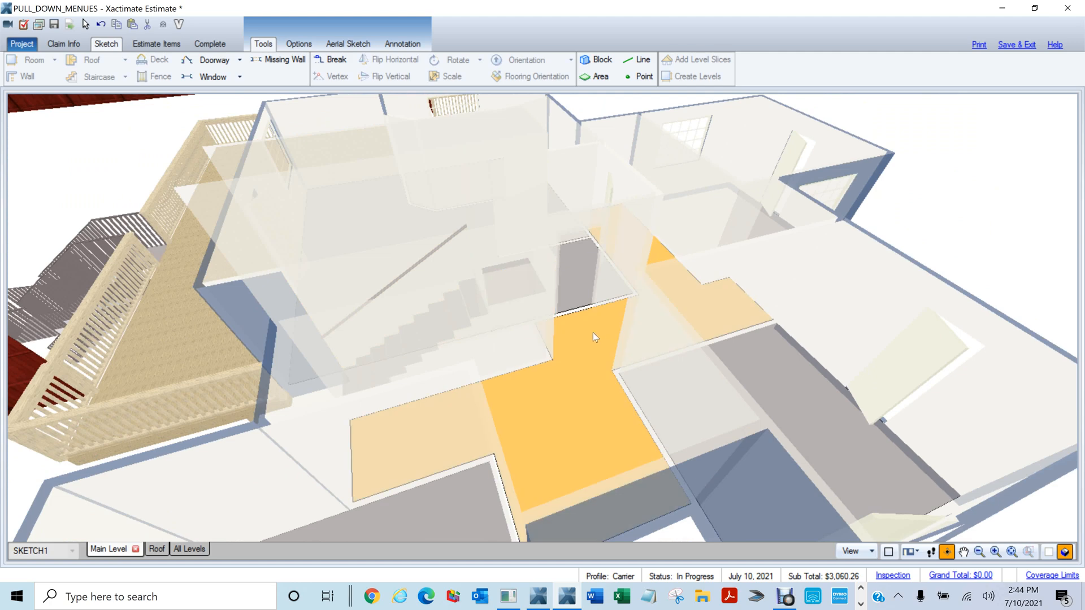
{"action": "scroll", "coordinate": [592, 332], "scroll_direction": "up", "scroll_amount": 2}
{"action": "left_click_drag", "start_coordinate": [590, 333], "coordinate": [588, 325]}
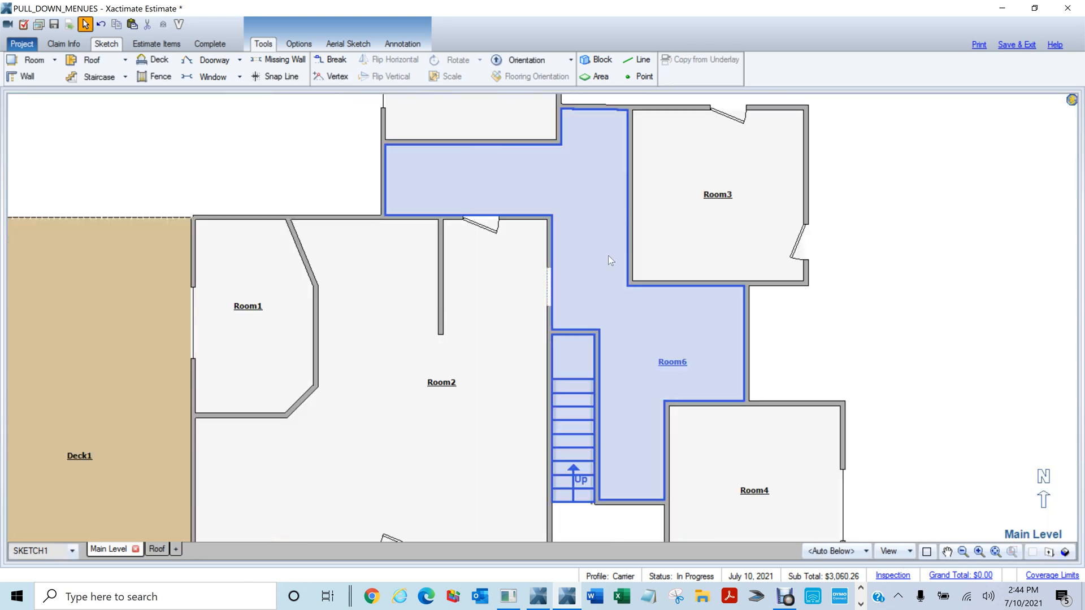
{"action": "left_click", "coordinate": [550, 277]}
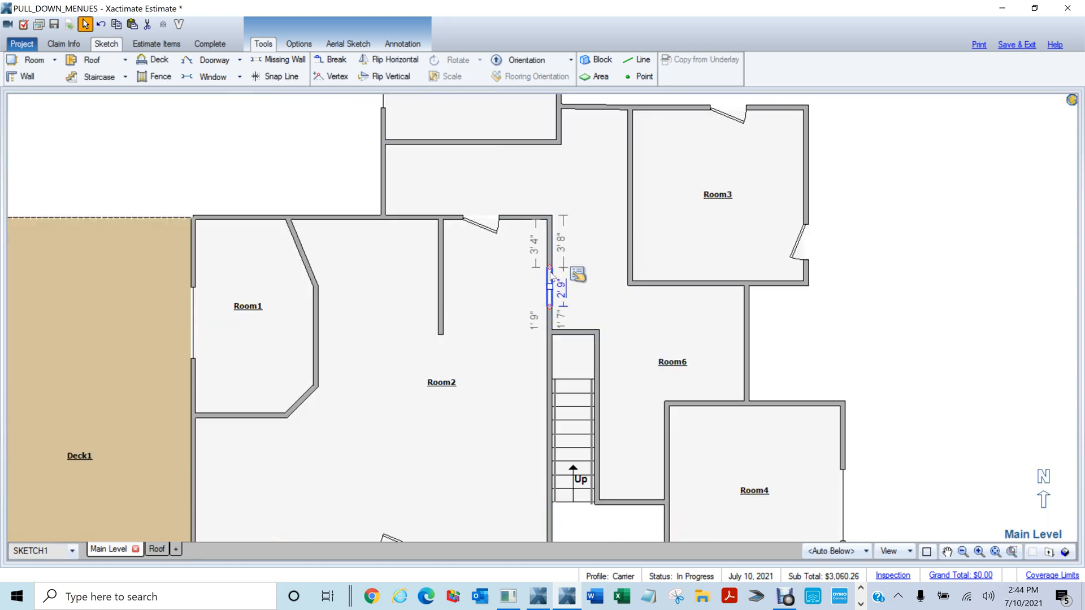
Widen the Room2–Room6 opening to 4' 7" and set its shape to Round Arch
{"action": "left_click_drag", "start_coordinate": [550, 270], "coordinate": [549, 243]}
{"action": "left_click_drag", "start_coordinate": [550, 299], "coordinate": [550, 308]}
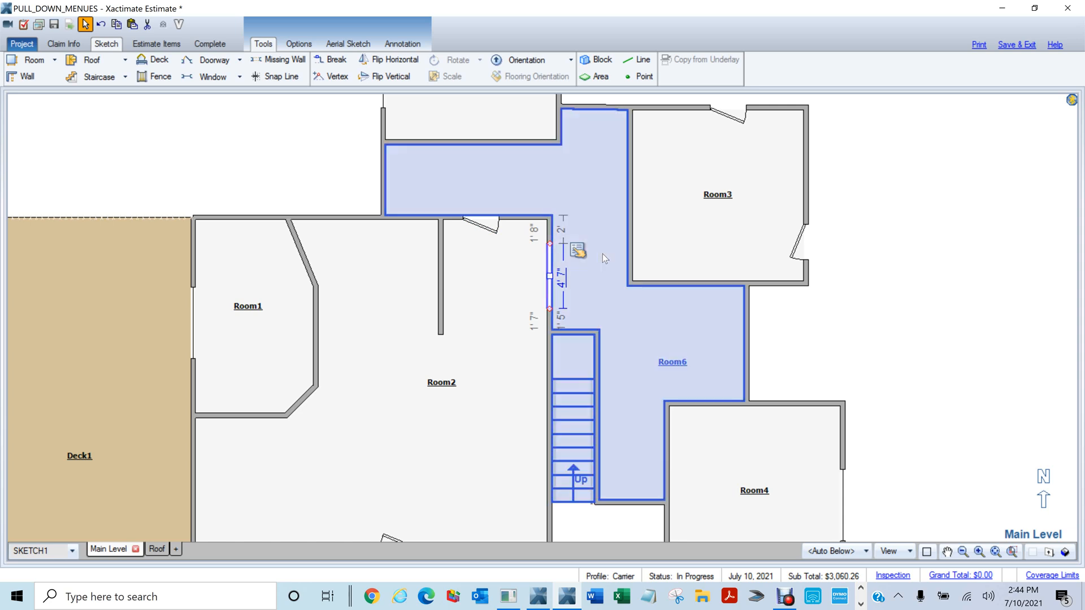
{"action": "left_click", "coordinate": [576, 252]}
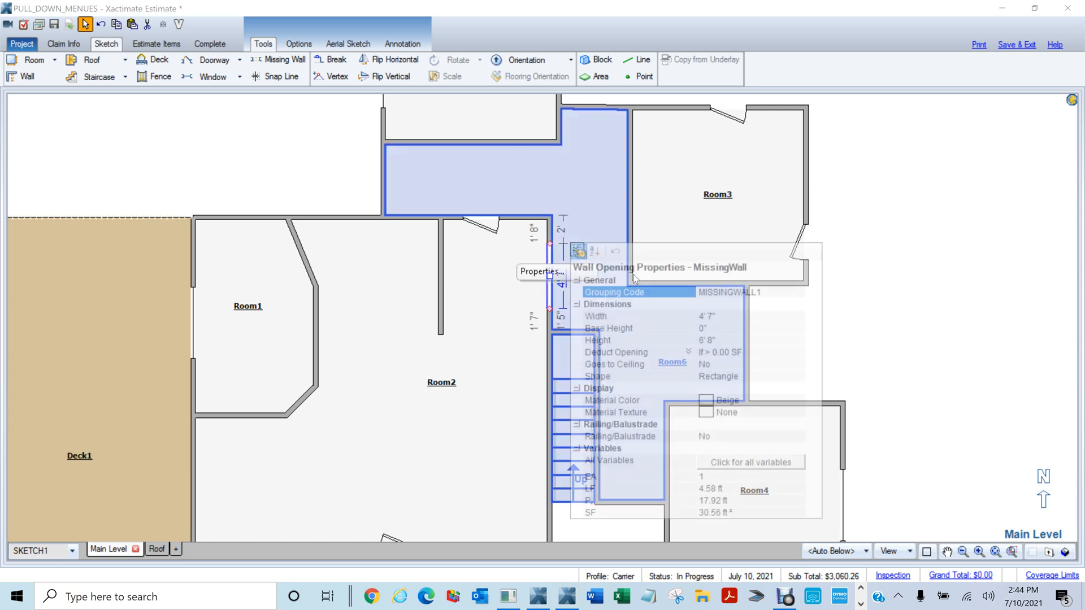
{"action": "left_click", "coordinate": [734, 384]}
{"action": "left_click", "coordinate": [733, 377]}
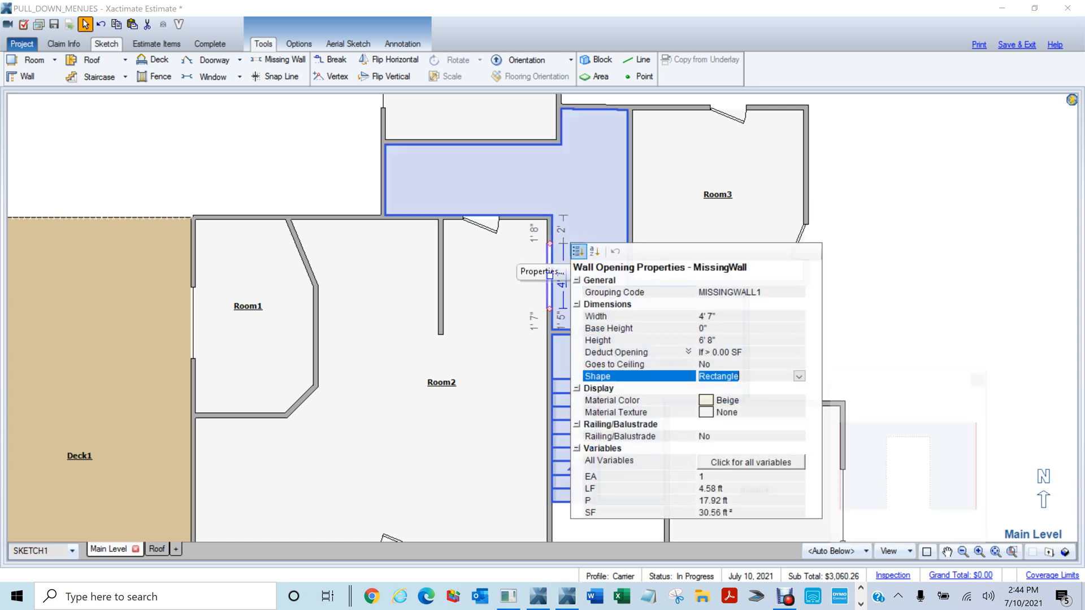
{"action": "left_click", "coordinate": [798, 376]}
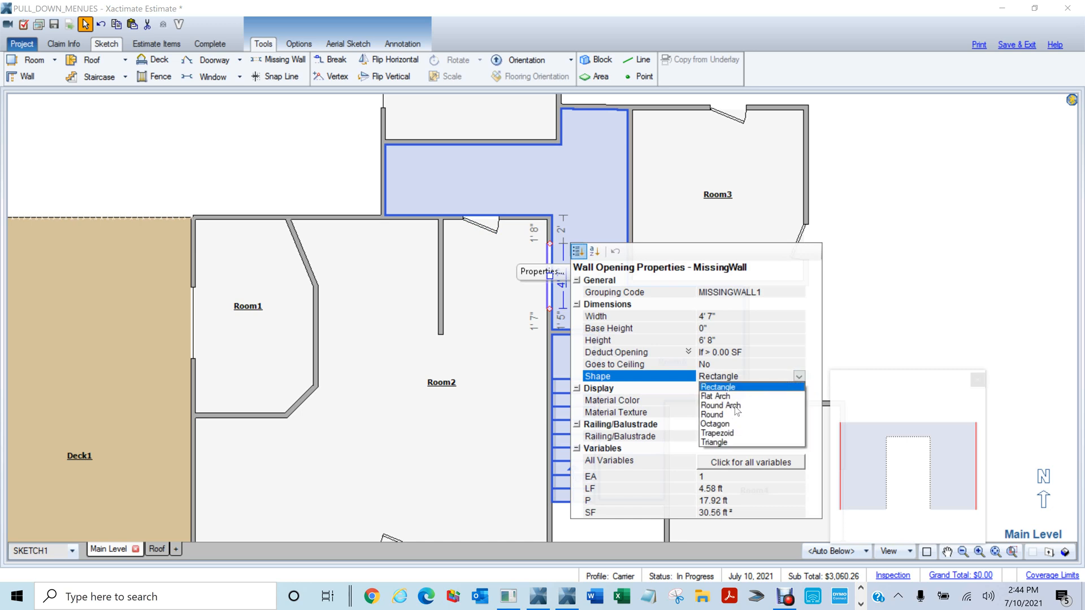
{"action": "left_click", "coordinate": [736, 405]}
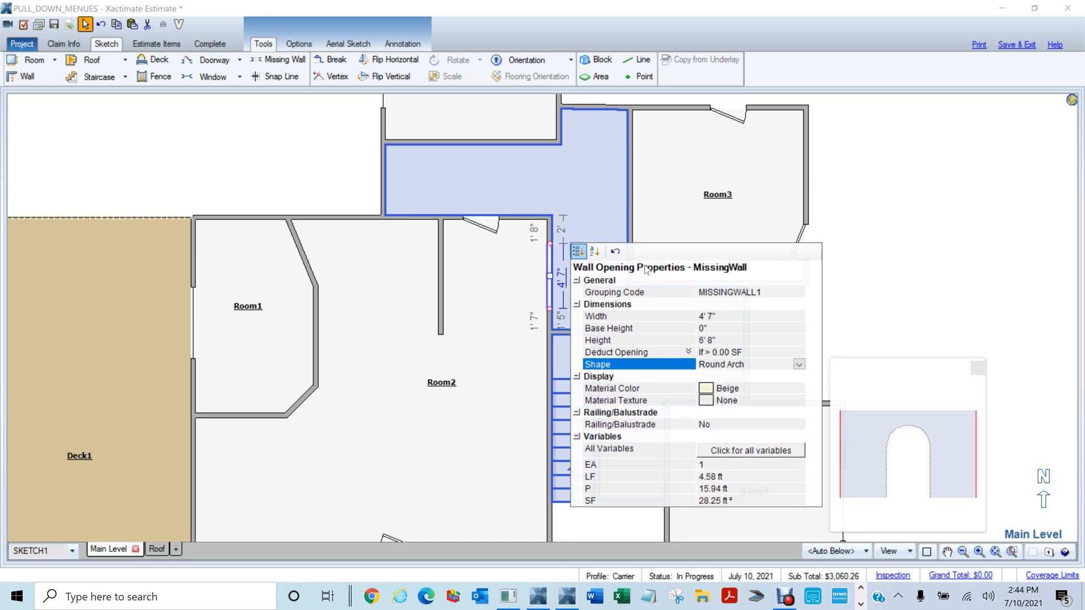
{"action": "left_click", "coordinate": [535, 316]}
Check the arched opening in 3D, then return to the 2D plan
{"action": "key", "text": "F9"}
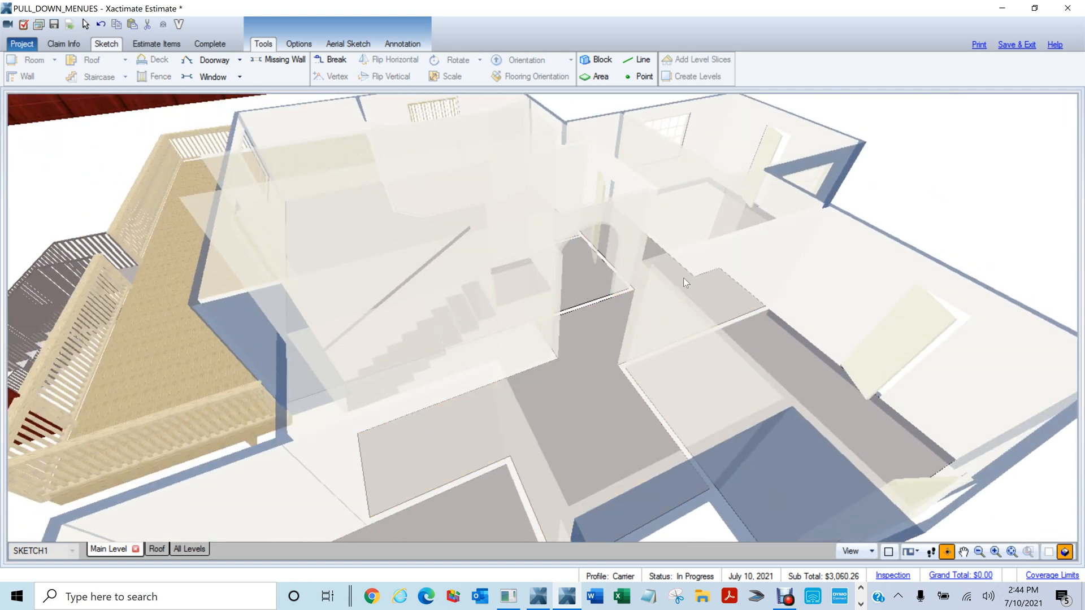
{"action": "left_click", "coordinate": [691, 287]}
{"action": "key", "text": "F9"}
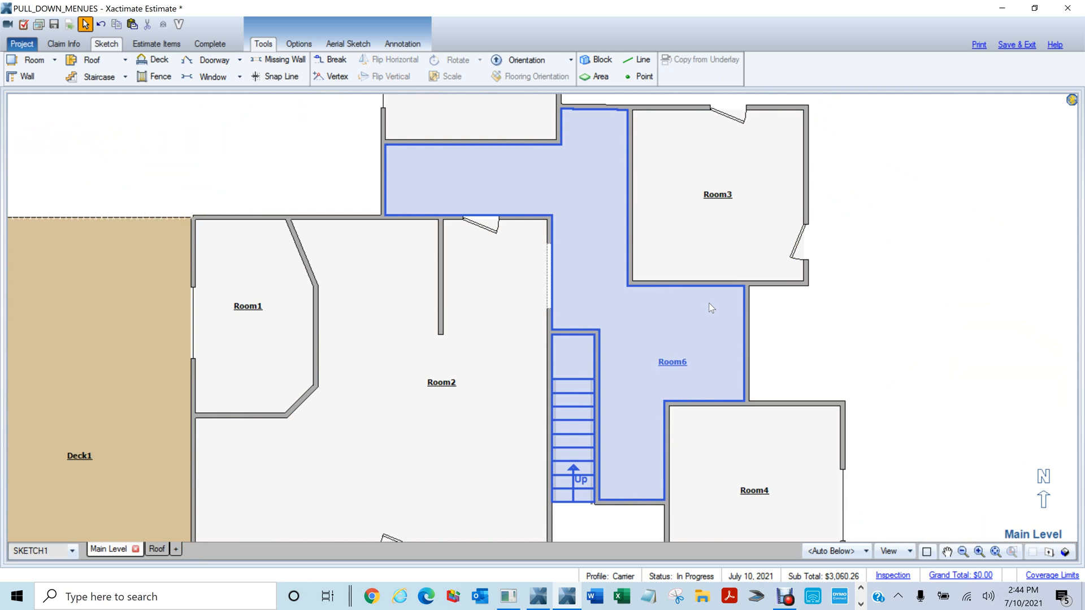
Zoom out and pan the plan to the empty area right of Room5
{"action": "left_click", "coordinate": [653, 276]}
{"action": "left_click", "coordinate": [368, 164]}
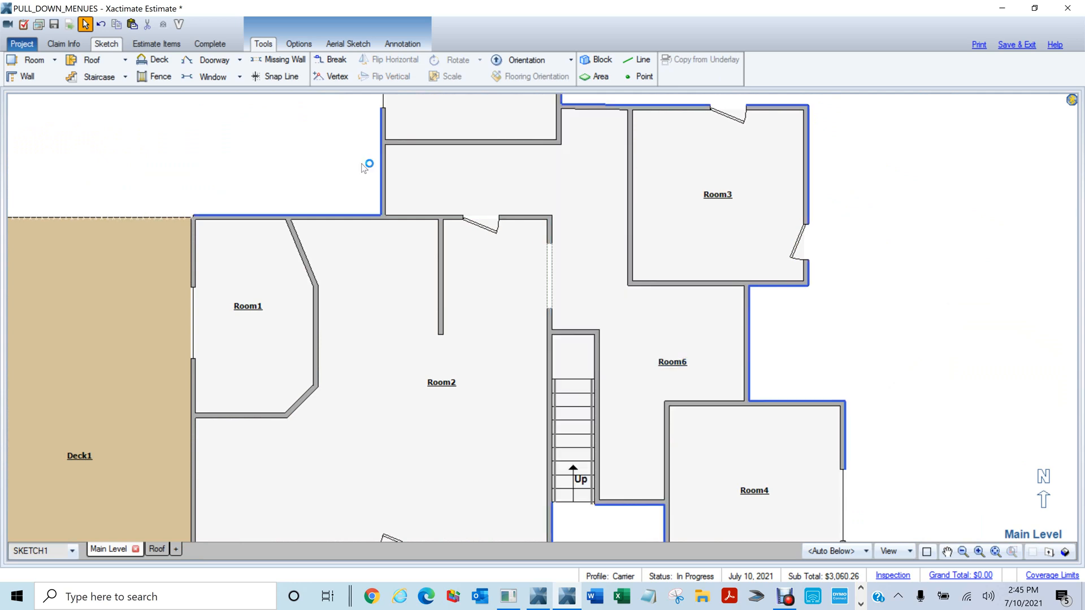
{"action": "scroll", "coordinate": [341, 170], "scroll_direction": "down", "scroll_amount": 4}
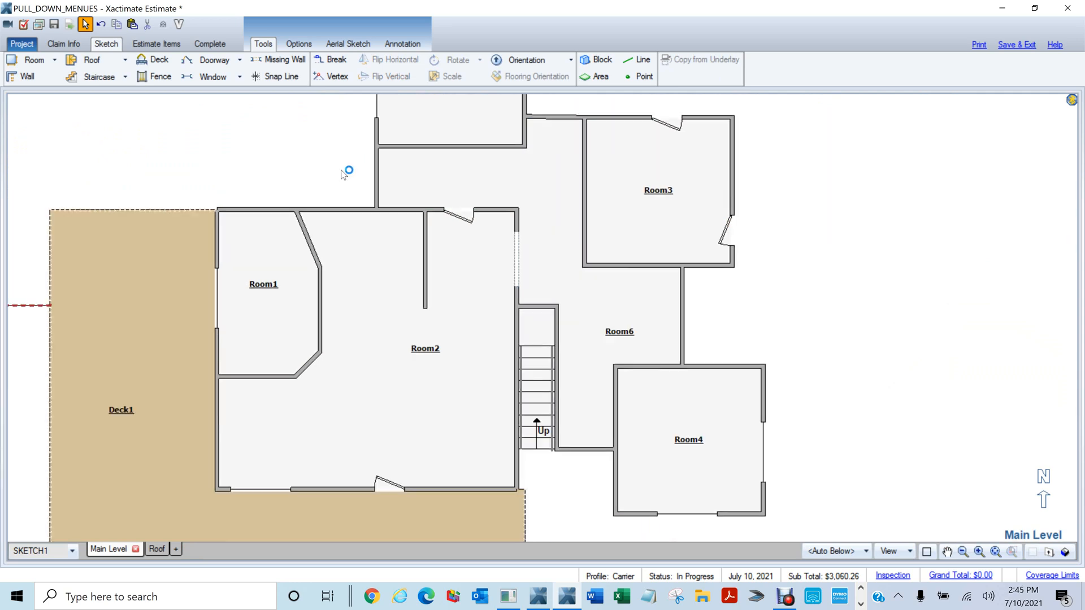
{"action": "left_click", "coordinate": [715, 343]}
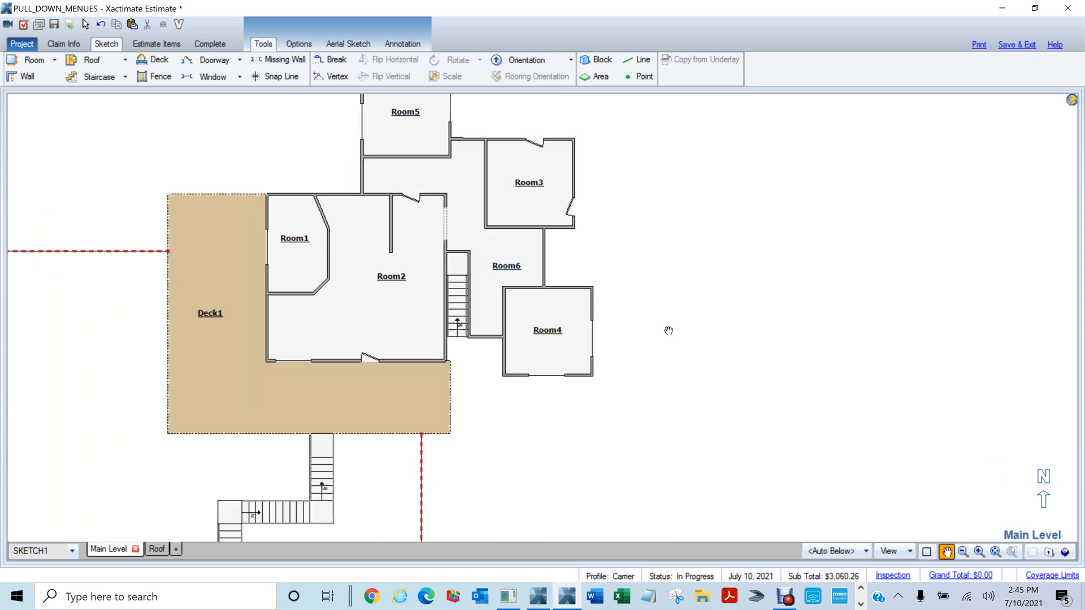
{"action": "left_click_drag", "start_coordinate": [669, 330], "coordinate": [754, 326]}
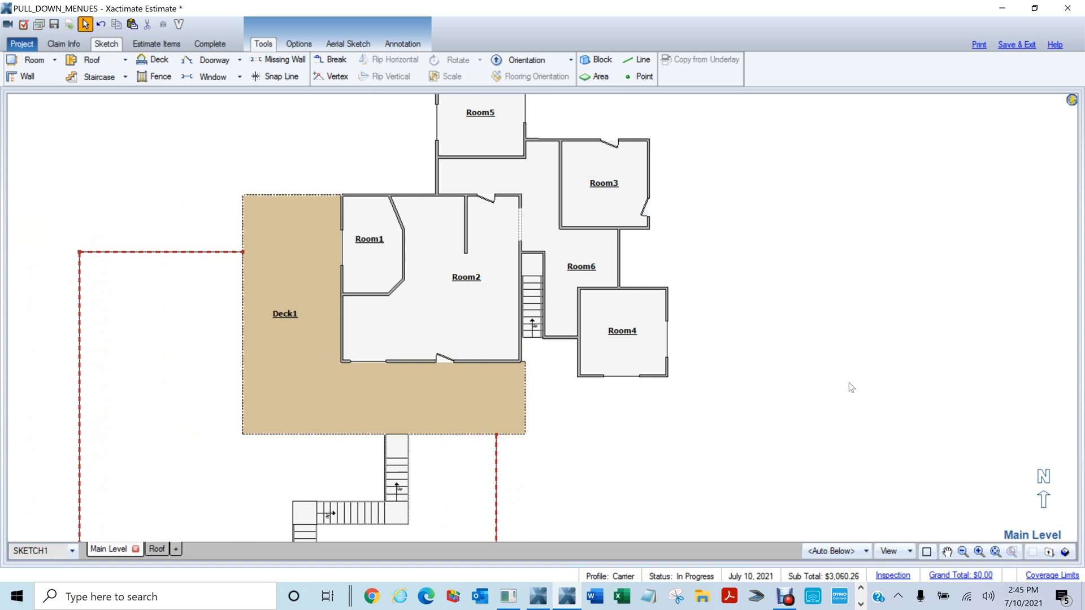
{"action": "scroll", "coordinate": [777, 186], "scroll_direction": "up", "scroll_amount": 2}
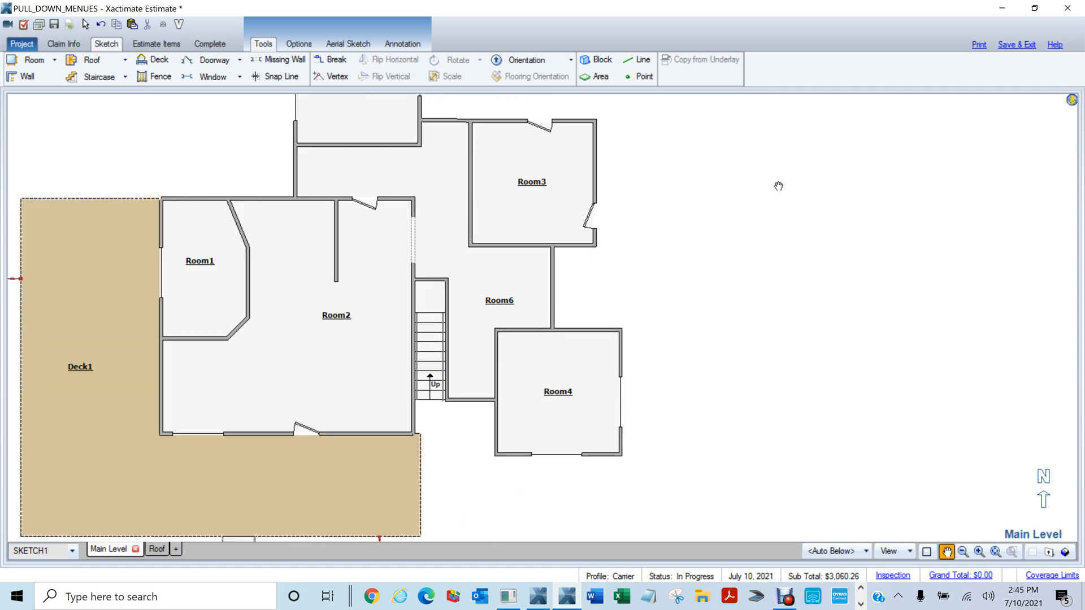
{"action": "scroll", "coordinate": [778, 186], "scroll_direction": "up", "scroll_amount": 1}
{"action": "mouse_move", "coordinate": [770, 288]}
{"action": "left_mouse_down"}
{"action": "mouse_move", "coordinate": [779, 399]}
{"action": "mouse_move", "coordinate": [802, 421]}
{"action": "mouse_move", "coordinate": [726, 389]}
{"action": "left_mouse_up"}
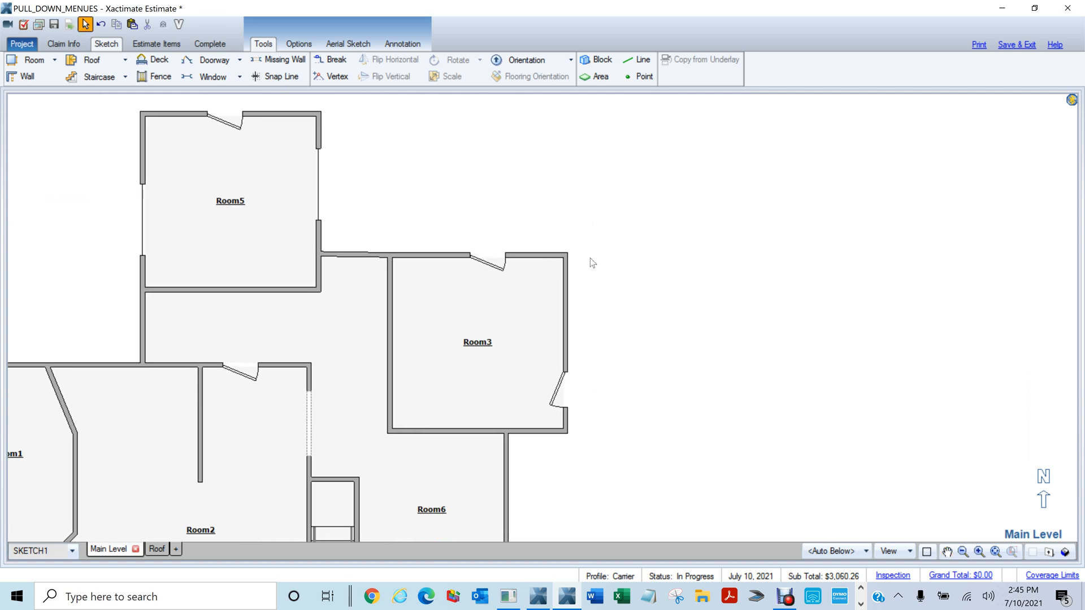
{"action": "left_click_drag", "start_coordinate": [740, 253], "coordinate": [710, 384]}
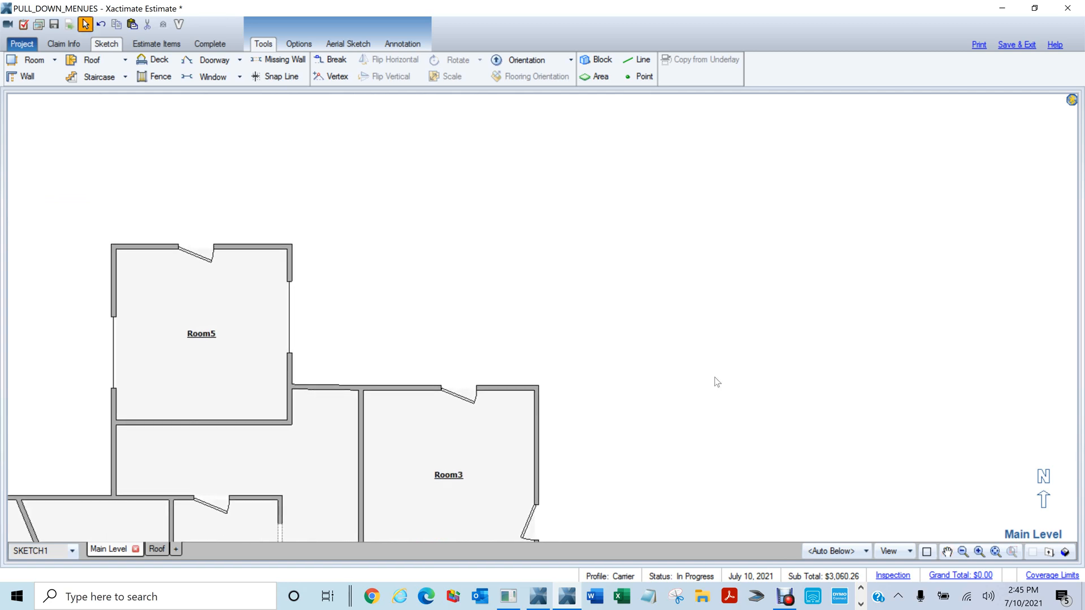
Place a new 12-foot square Room7 beside Room5 and nudge it into position
{"action": "key", "text": "r"}
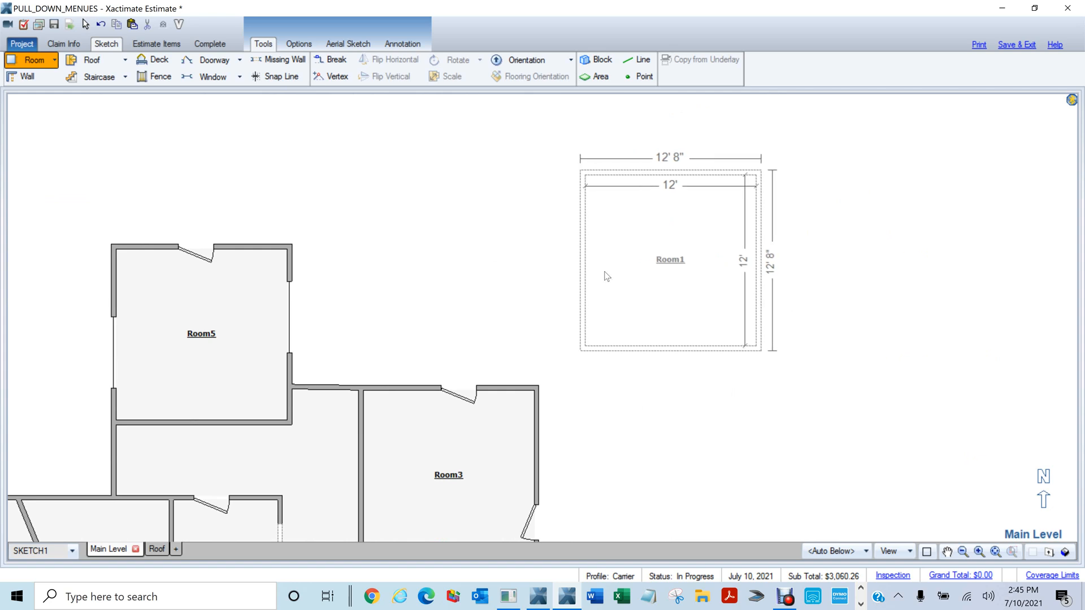
{"action": "left_click", "coordinate": [606, 273]}
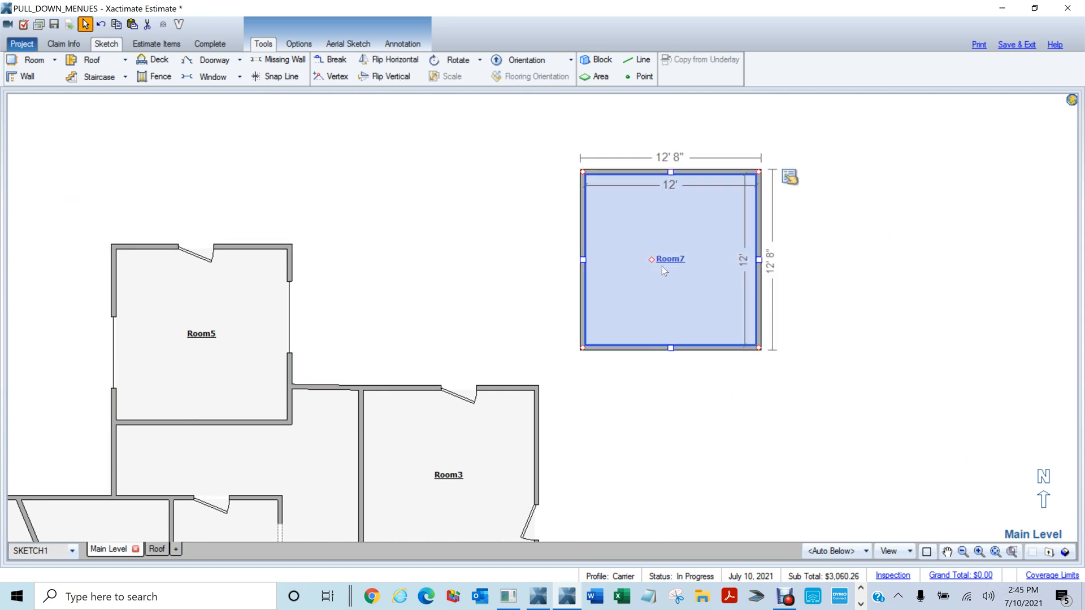
{"action": "left_click_drag", "start_coordinate": [721, 274], "coordinate": [825, 282]}
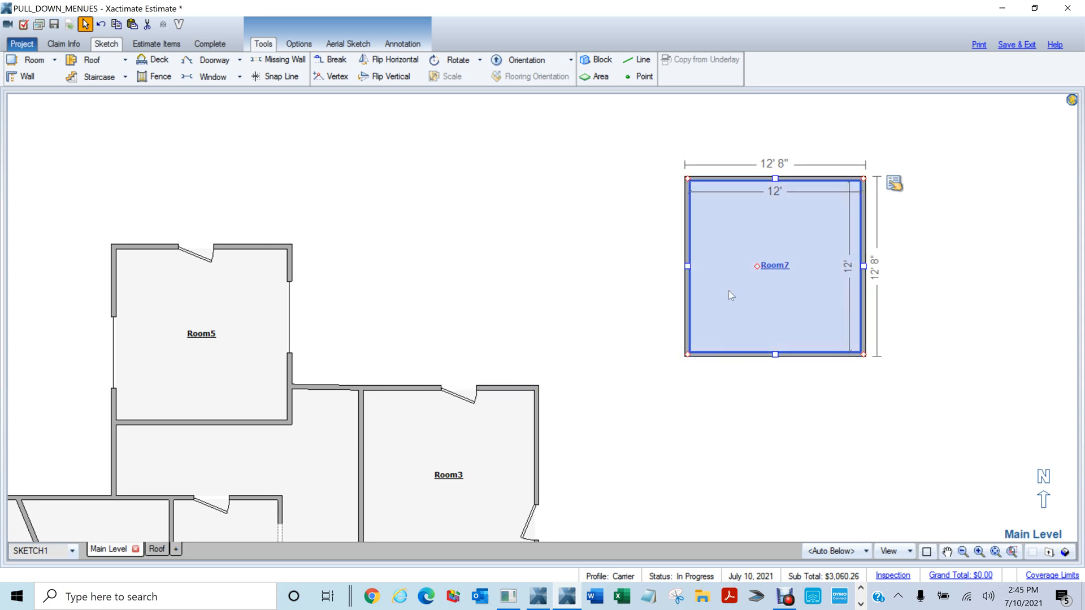
{"action": "left_click_drag", "start_coordinate": [757, 265], "coordinate": [737, 256]}
{"action": "left_click", "coordinate": [740, 255]}
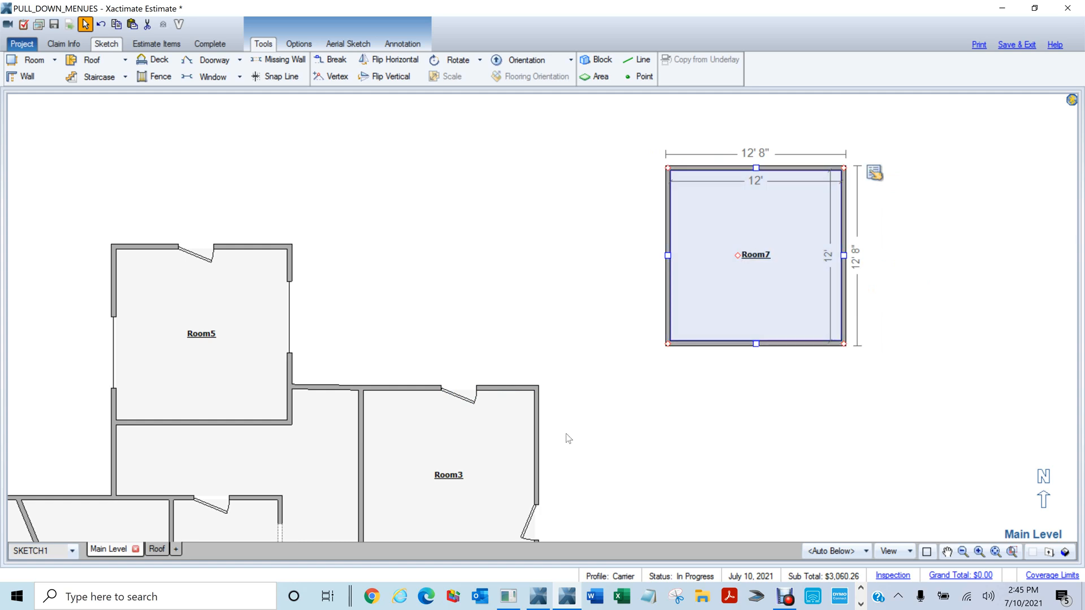
{"action": "scroll", "coordinate": [556, 400], "scroll_direction": "up", "scroll_amount": 5}
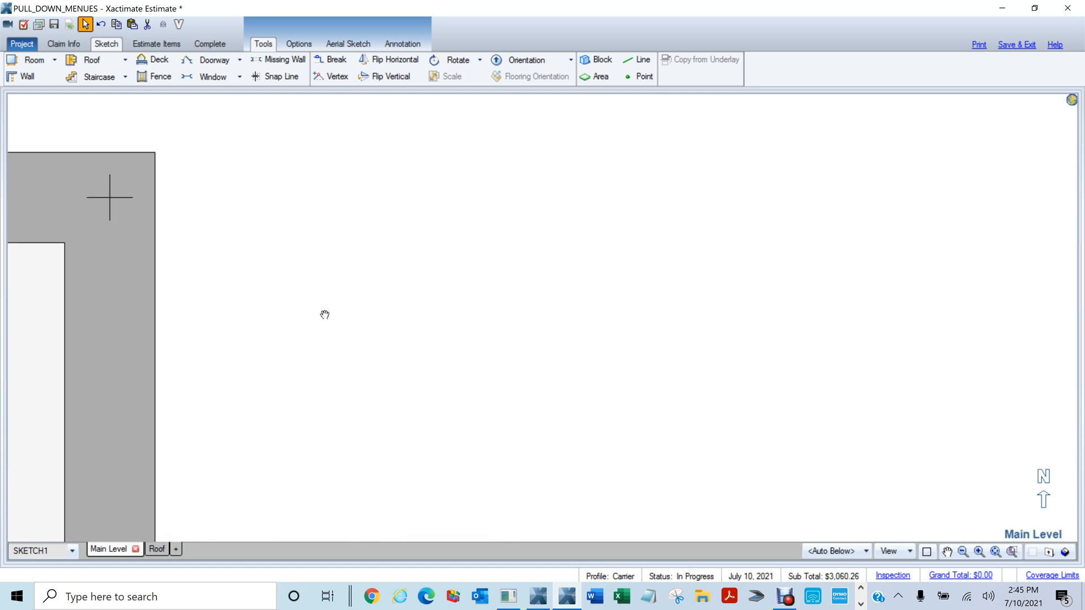
{"action": "left_click_drag", "start_coordinate": [322, 311], "coordinate": [937, 524]}
Add snap guide lines at Room3's top-right corner and move Room7 down to the horizontal guide
{"action": "key", "text": "s"}
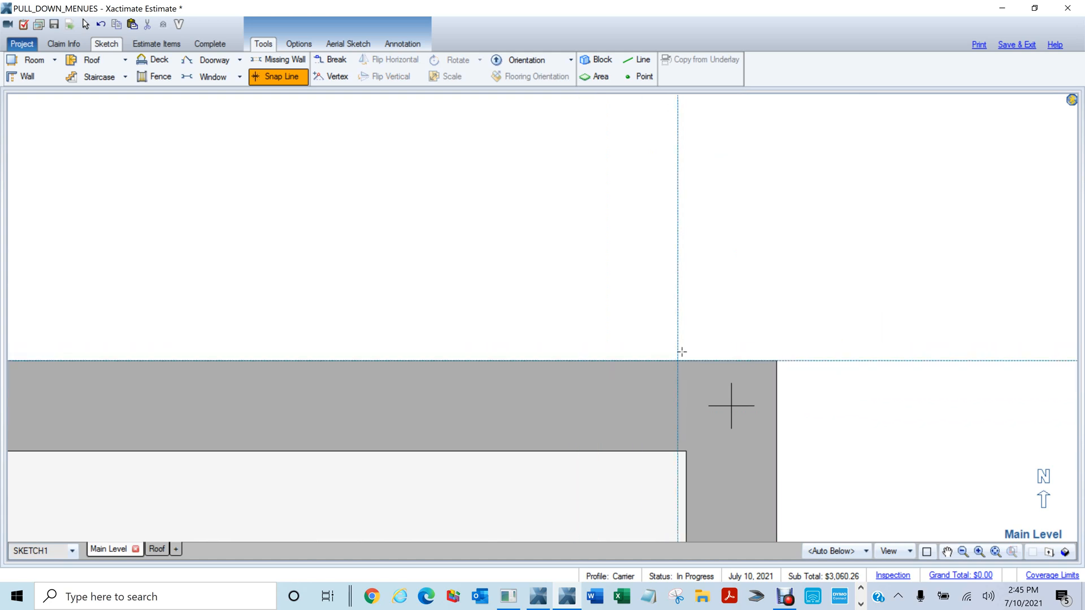
{"action": "scroll", "coordinate": [710, 341], "scroll_direction": "down", "scroll_amount": 3}
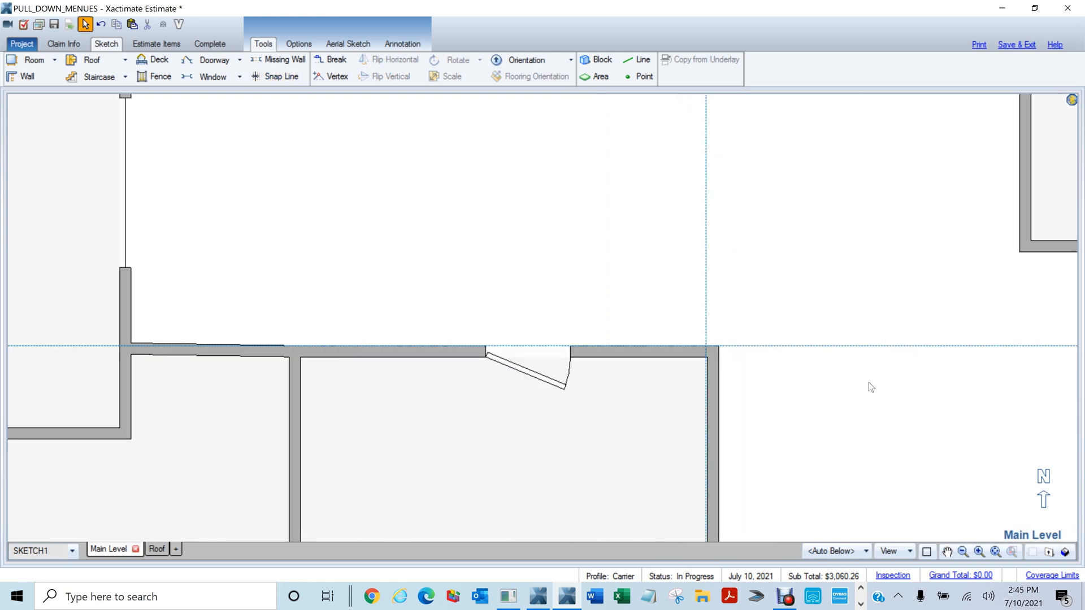
{"action": "left_click_drag", "start_coordinate": [945, 400], "coordinate": [458, 418]}
{"action": "left_click", "coordinate": [770, 191]}
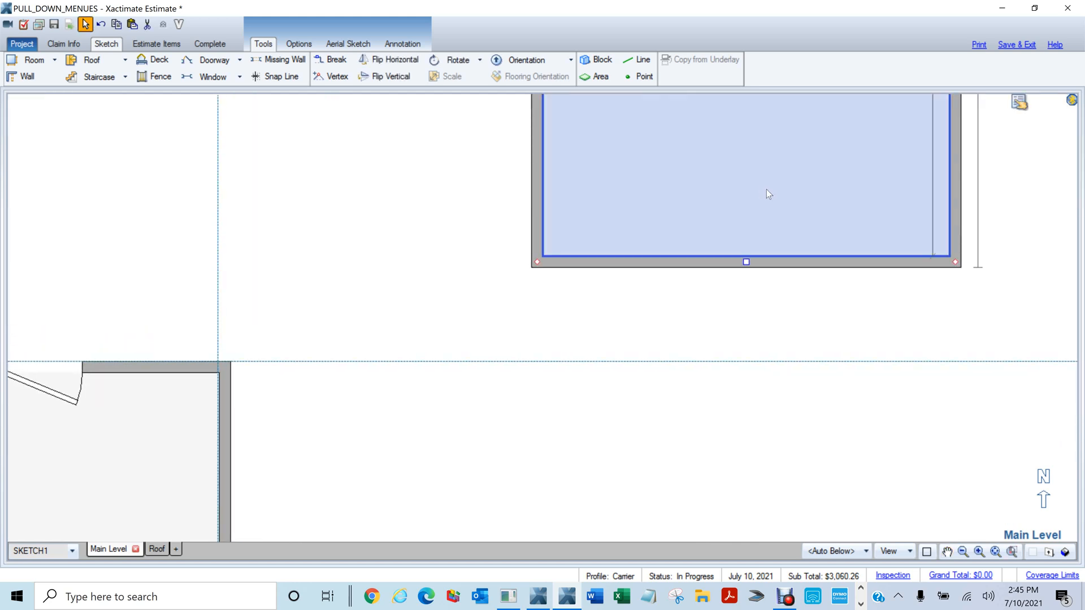
{"action": "left_click_drag", "start_coordinate": [749, 198], "coordinate": [752, 264]}
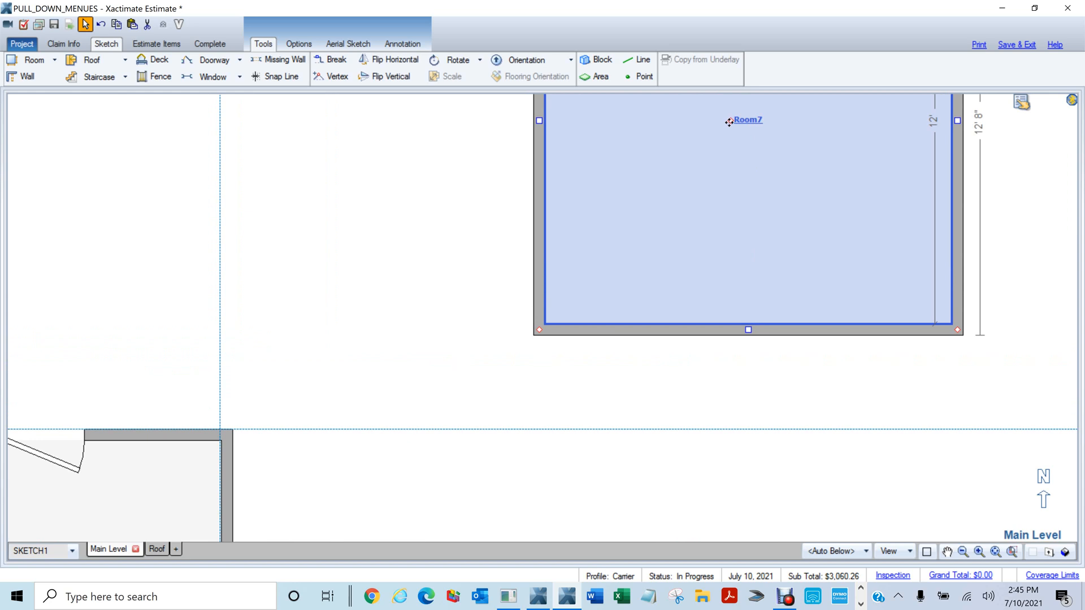
{"action": "left_click_drag", "start_coordinate": [729, 122], "coordinate": [726, 215]}
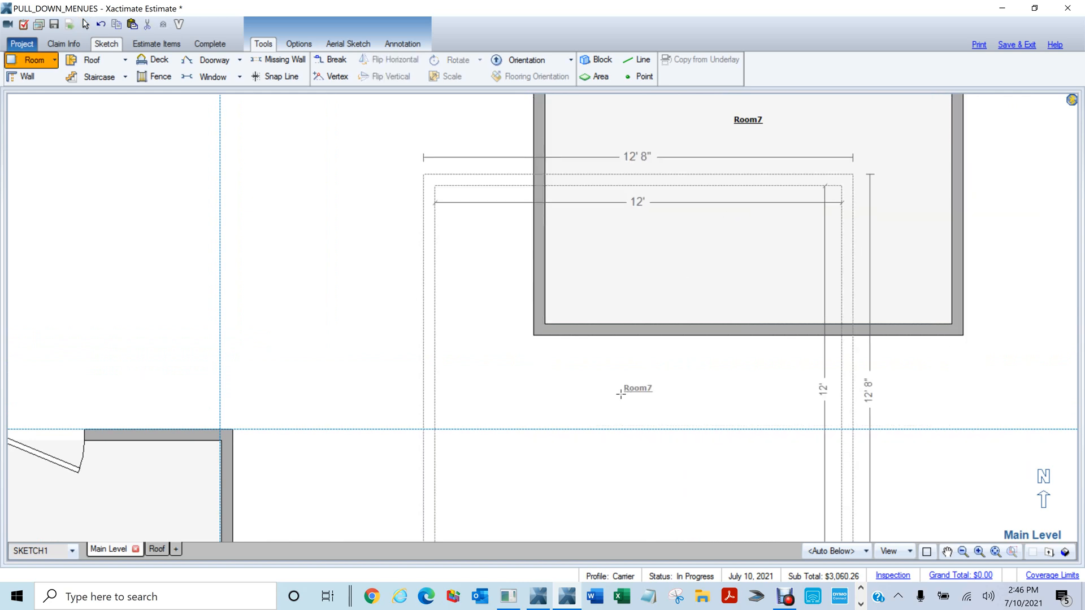
{"action": "left_click", "coordinate": [656, 223]}
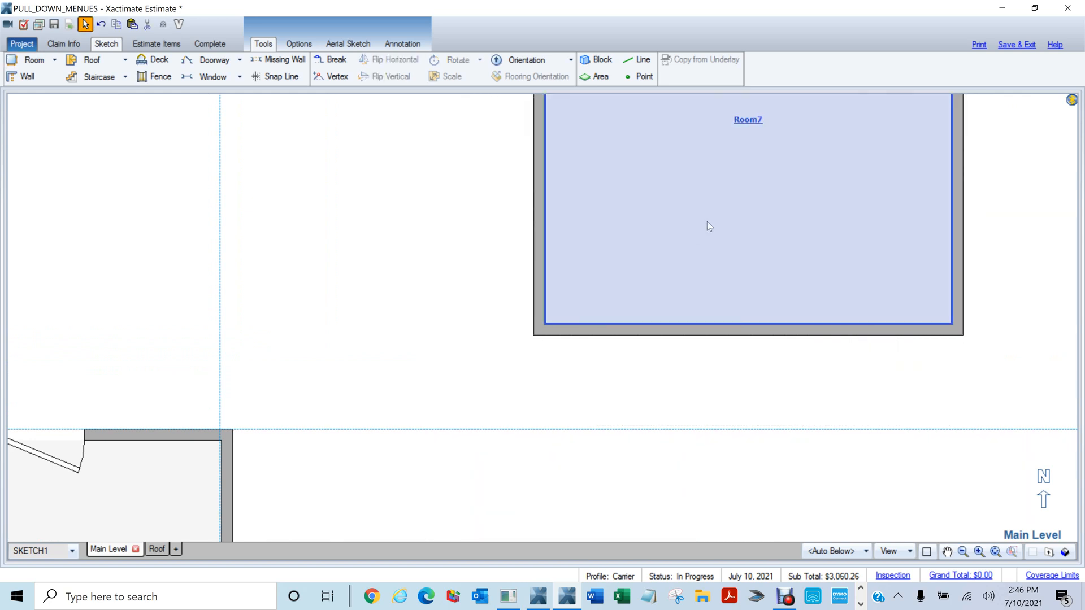
{"action": "left_click_drag", "start_coordinate": [731, 121], "coordinate": [711, 219]}
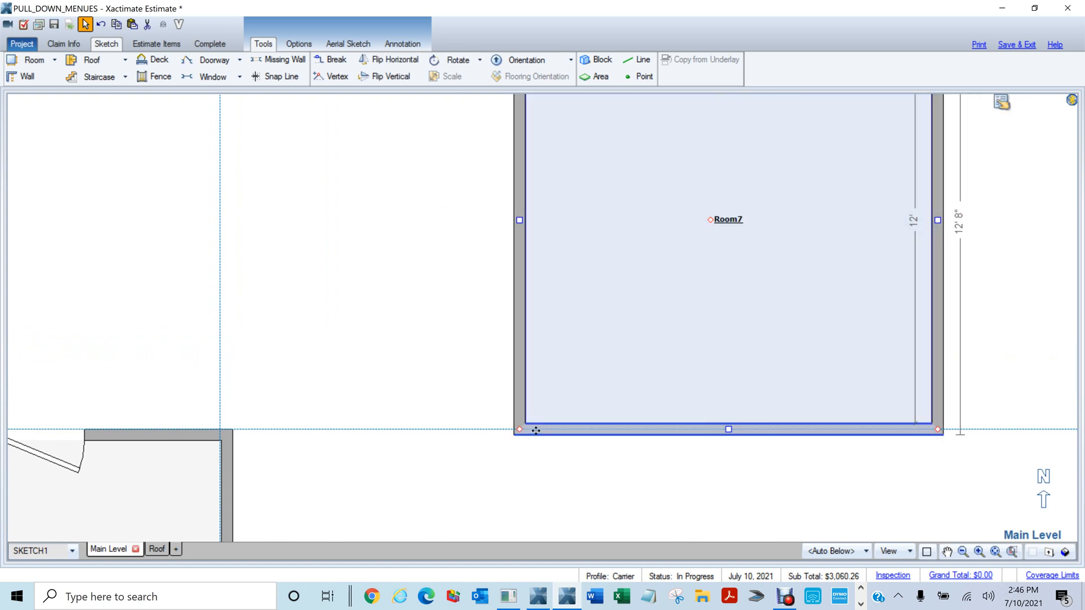
Move Room7's bottom wall up onto the horizontal snap line
{"action": "scroll", "coordinate": [753, 473], "scroll_direction": "up", "scroll_amount": 1}
{"action": "scroll", "coordinate": [746, 469], "scroll_direction": "up", "scroll_amount": 5}
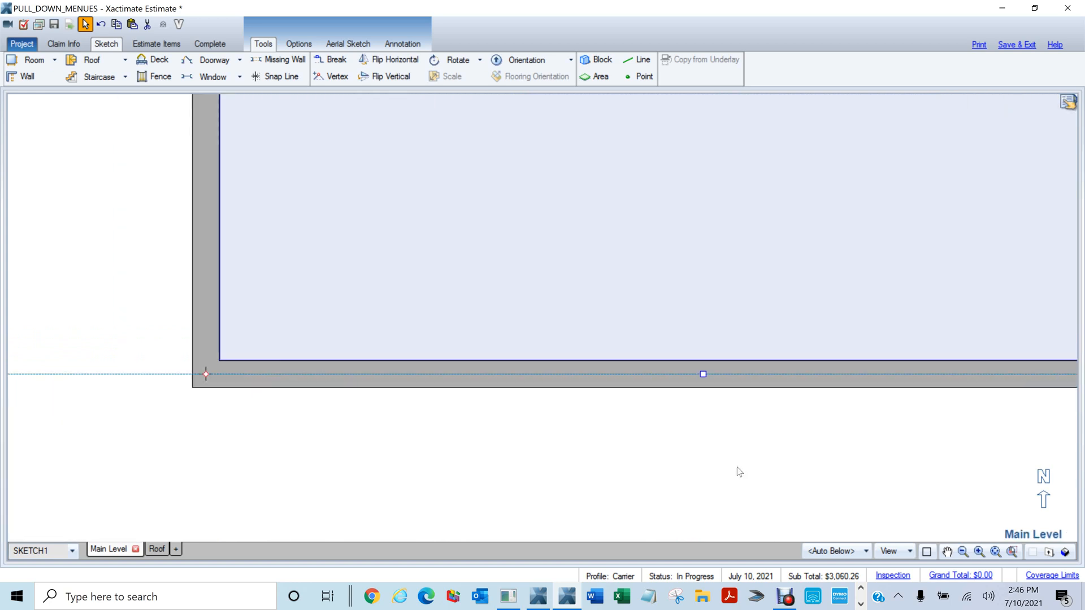
{"action": "left_click_drag", "start_coordinate": [574, 366], "coordinate": [783, 472]}
{"action": "scroll", "coordinate": [760, 457], "scroll_direction": "up", "scroll_amount": 1}
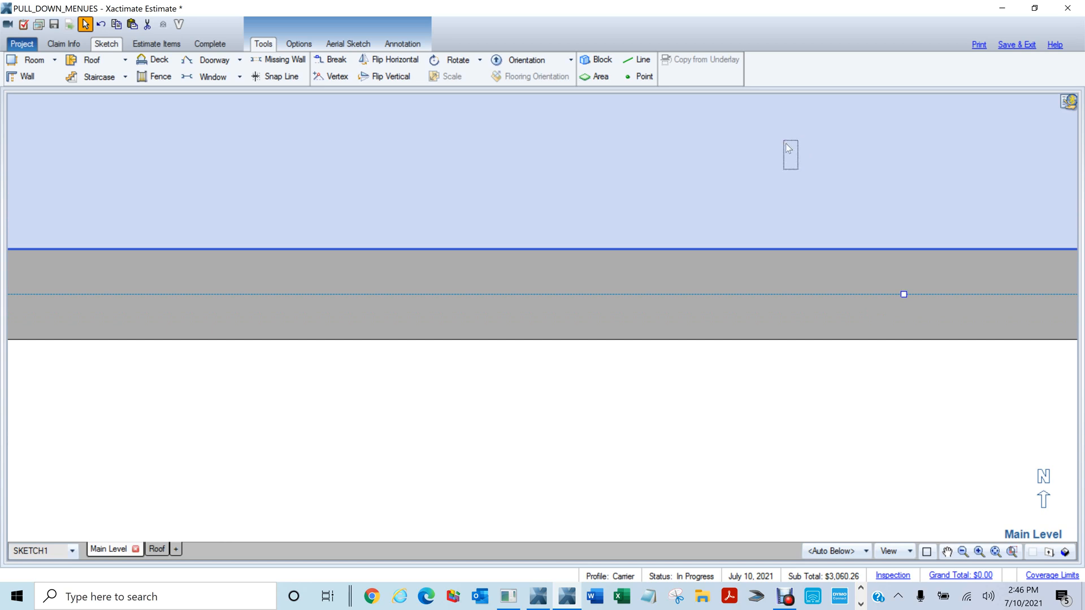
{"action": "left_click", "coordinate": [903, 293]}
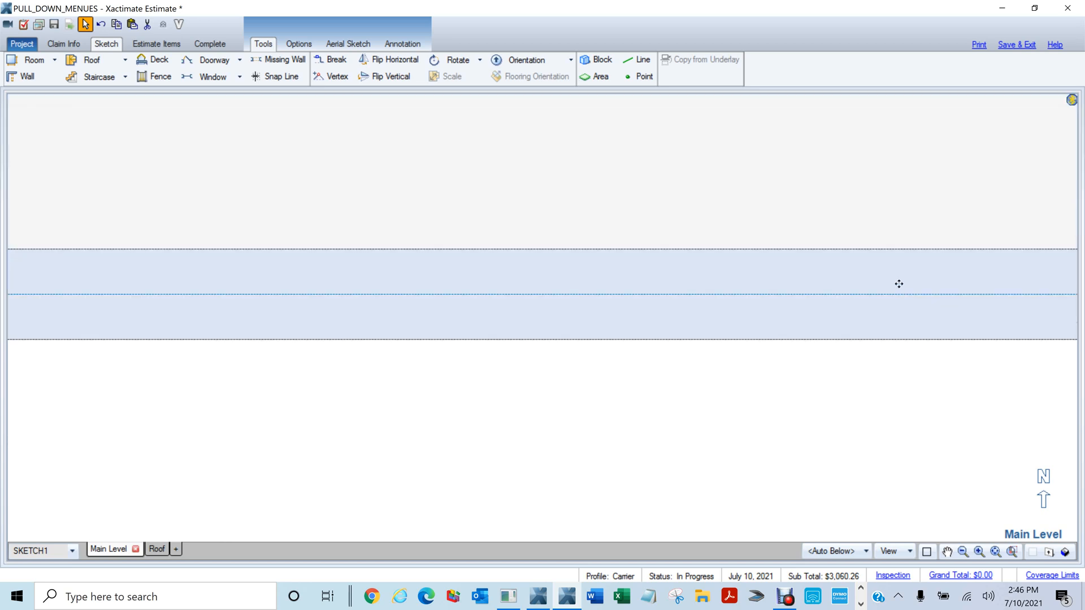
{"action": "mouse_move", "coordinate": [879, 255]}
{"action": "left_mouse_down"}
{"action": "mouse_move", "coordinate": [884, 271]}
{"action": "mouse_move", "coordinate": [886, 249]}
{"action": "left_mouse_up"}
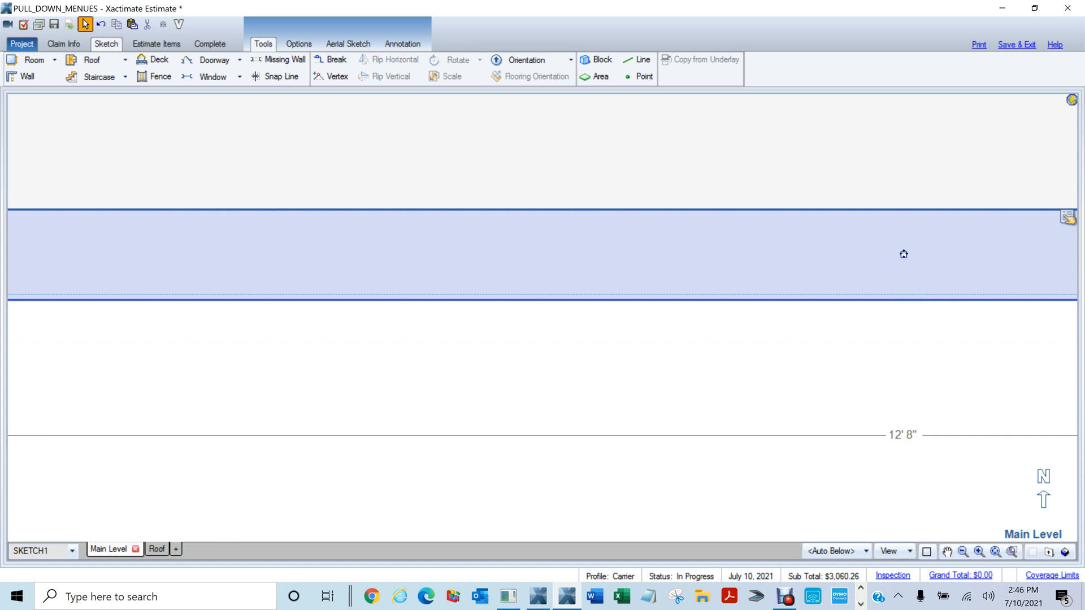
{"action": "left_click_drag", "start_coordinate": [903, 254], "coordinate": [890, 235]}
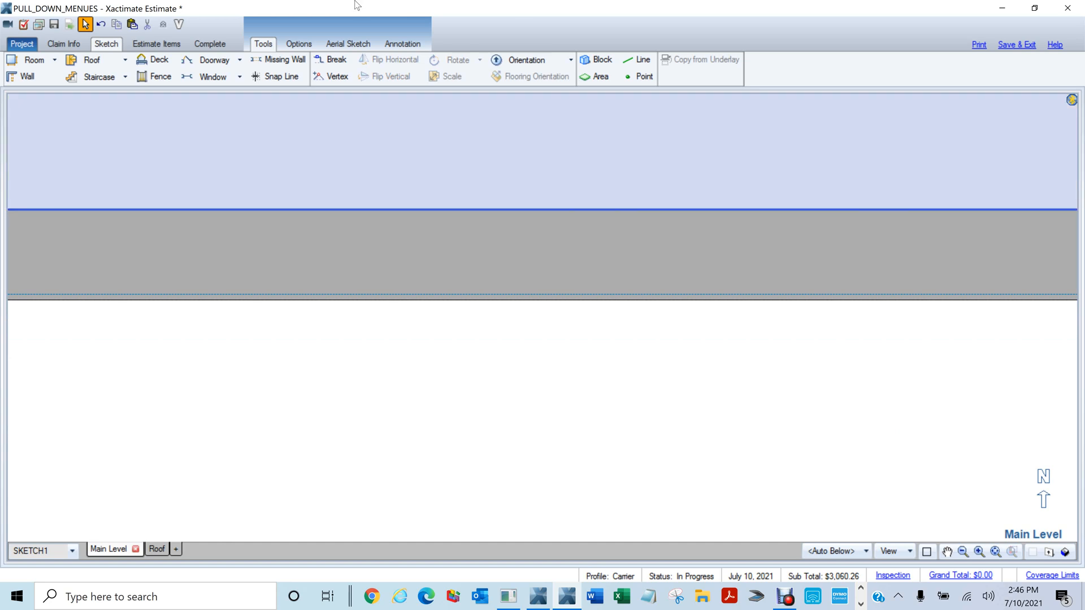
In sketch preferences, turn on Merge Snap and turn off Snap Grid
{"action": "left_click", "coordinate": [308, 42]}
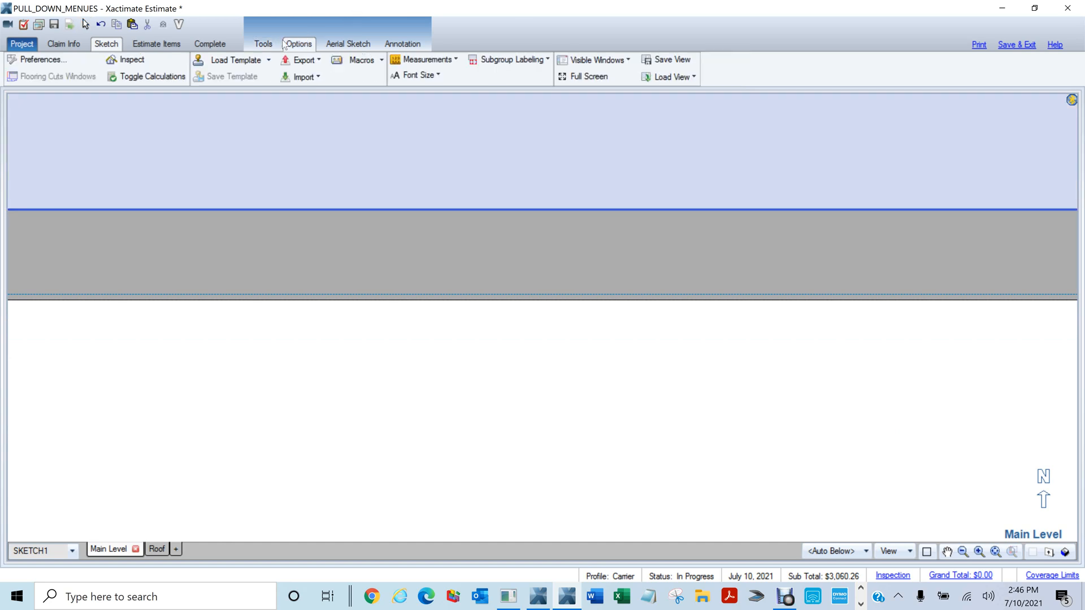
{"action": "left_click", "coordinate": [35, 60]}
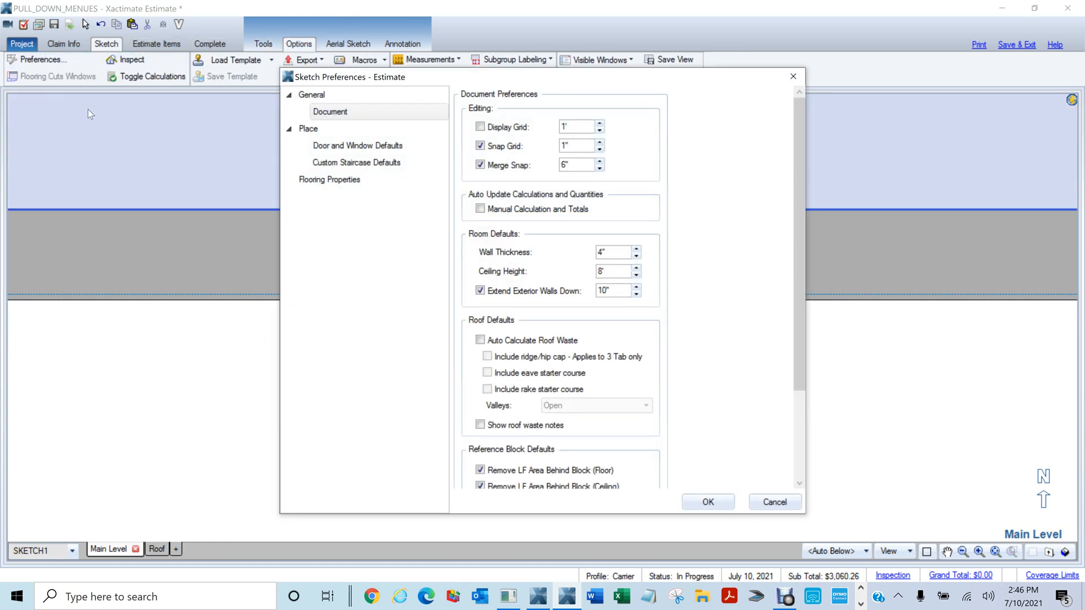
{"action": "left_click", "coordinate": [481, 164]}
{"action": "left_click", "coordinate": [480, 145]}
{"action": "left_click", "coordinate": [707, 502]}
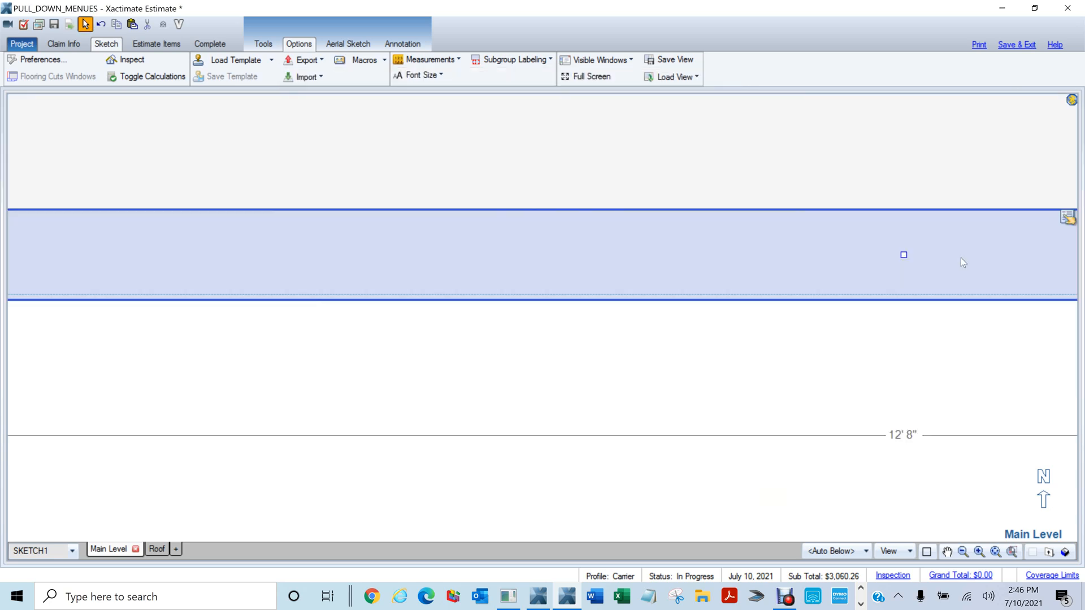
Nudge Room7's wall slightly upward, then deselect and zoom out to the whole plan
{"action": "left_click", "coordinate": [900, 255]}
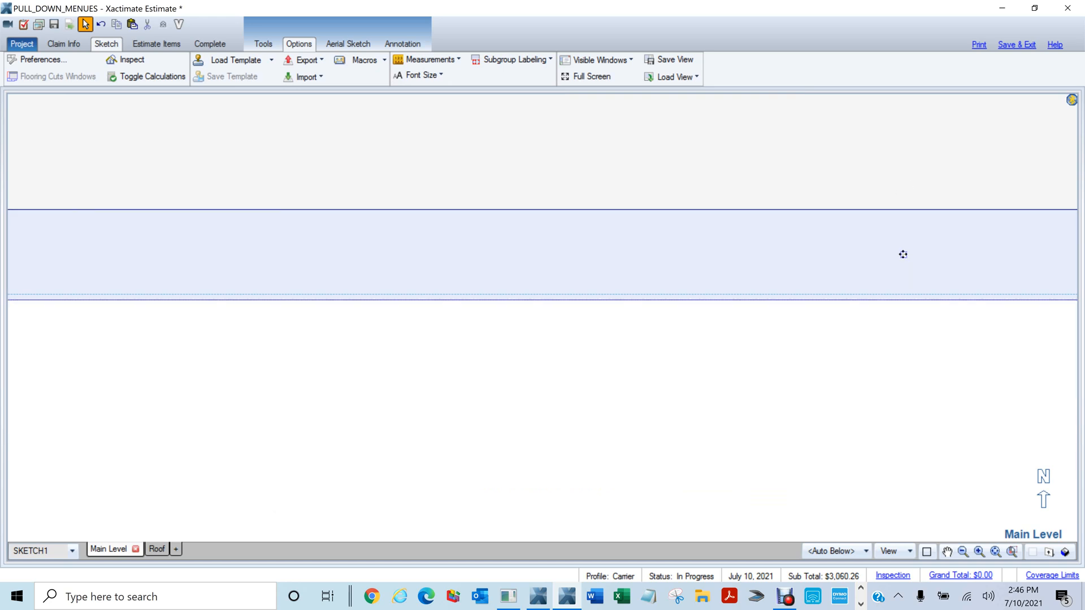
{"action": "left_click_drag", "start_coordinate": [903, 255], "coordinate": [896, 249]}
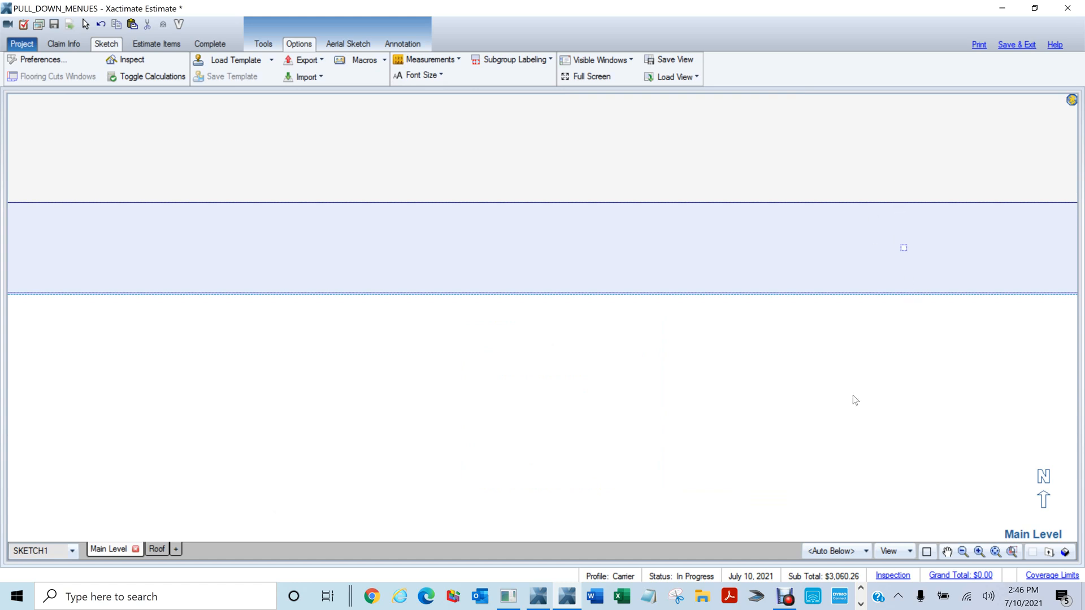
{"action": "scroll", "coordinate": [792, 375], "scroll_direction": "down", "scroll_amount": 3}
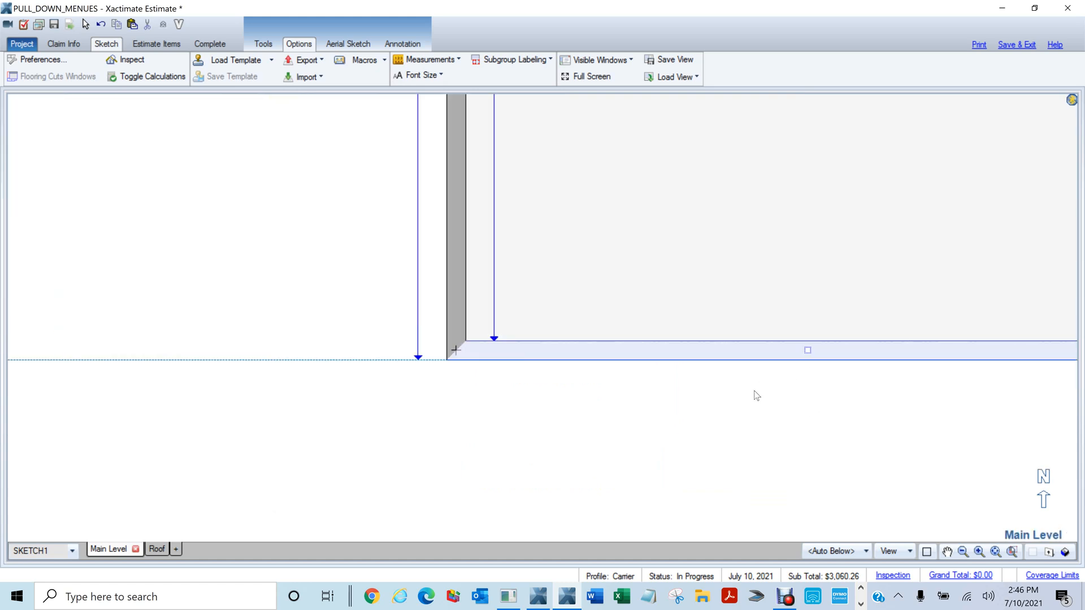
{"action": "scroll", "coordinate": [756, 396], "scroll_direction": "down", "scroll_amount": 2}
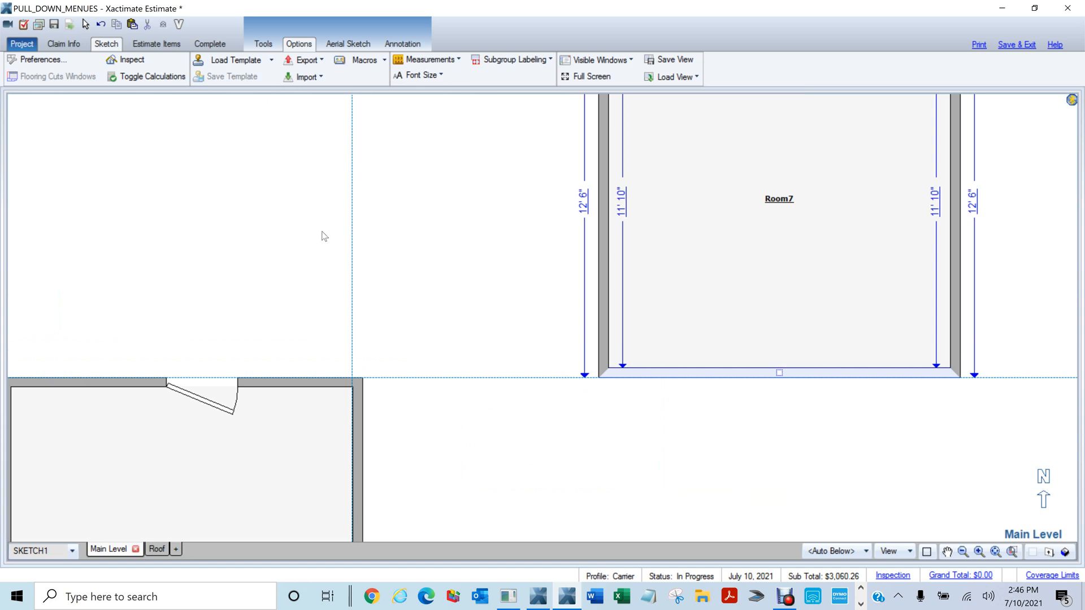
{"action": "left_click_drag", "start_coordinate": [318, 224], "coordinate": [422, 236]}
{"action": "left_click", "coordinate": [477, 312]}
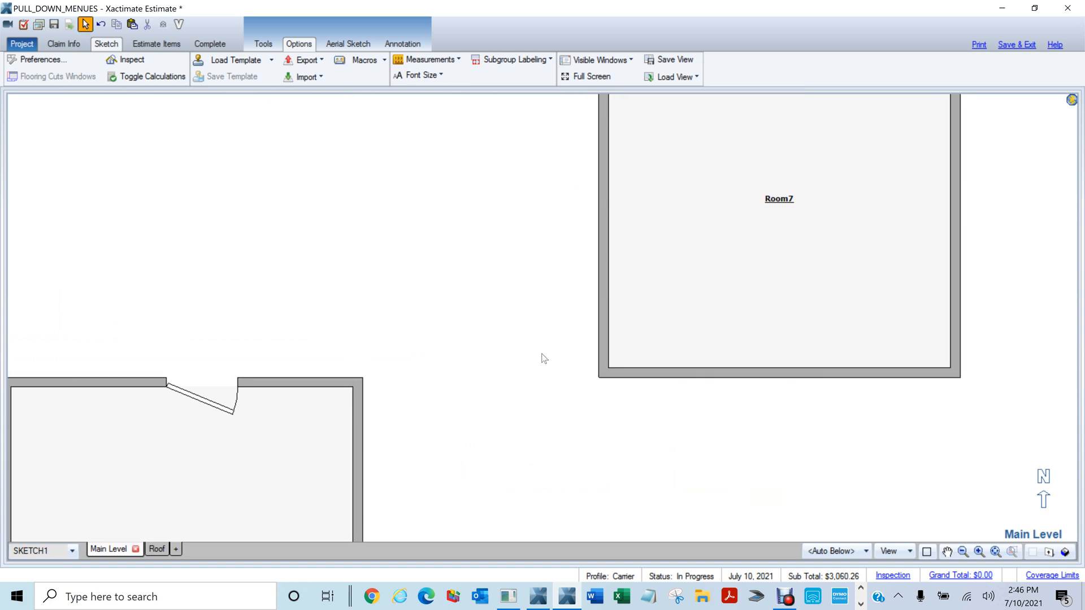
{"action": "middle_click", "coordinate": [569, 364]}
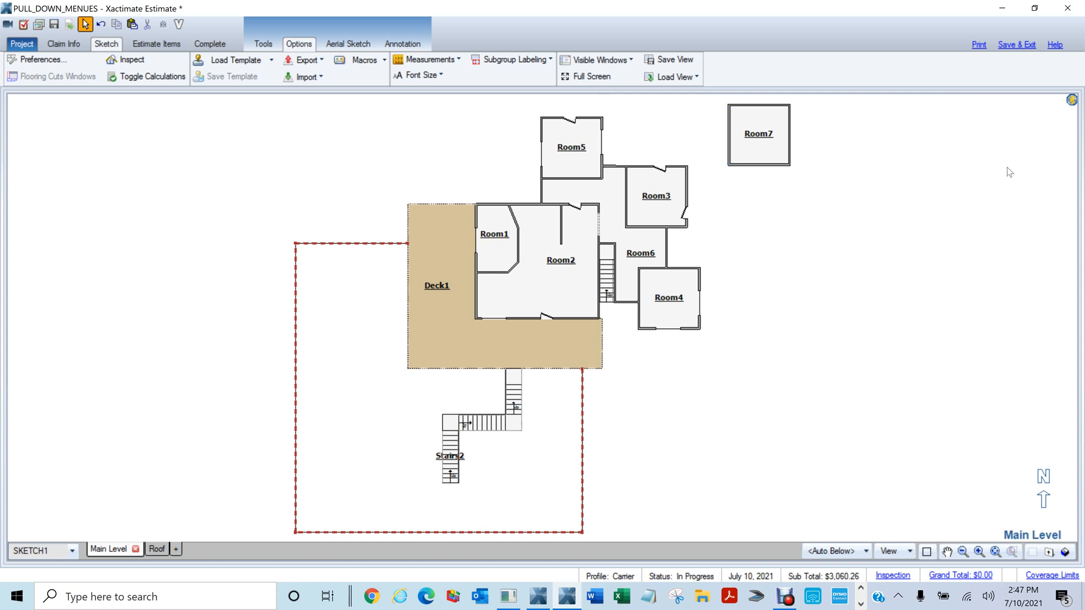
Break Room7's right wall and pull the lower segment out into an L-shape
{"action": "left_click", "coordinate": [264, 44]}
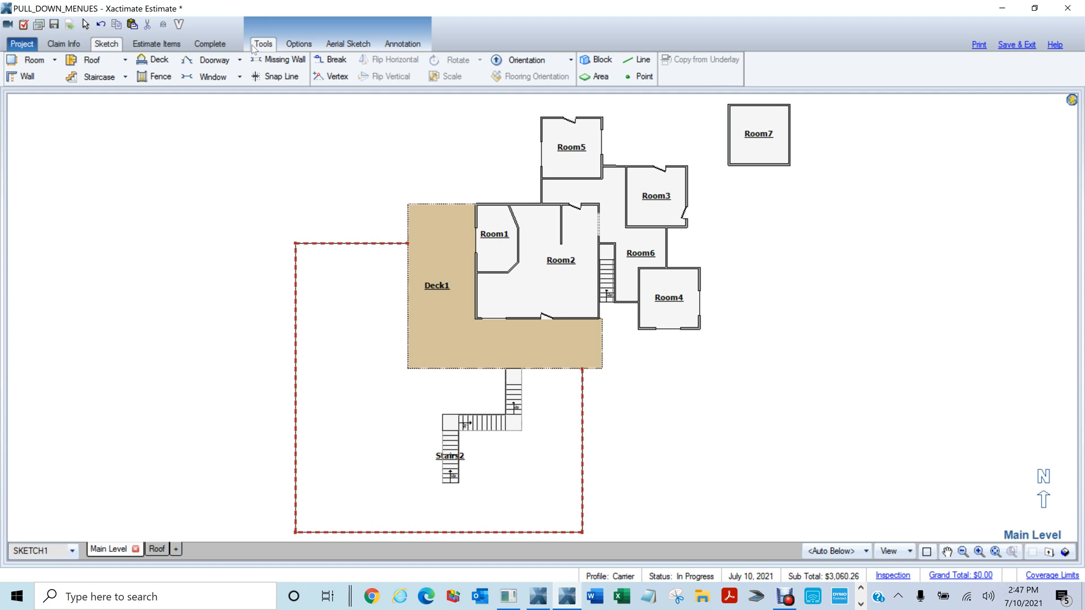
{"action": "left_click", "coordinate": [91, 60]}
{"action": "scroll", "coordinate": [880, 246], "scroll_direction": "up", "scroll_amount": 3}
{"action": "left_click_drag", "start_coordinate": [791, 212], "coordinate": [739, 428]}
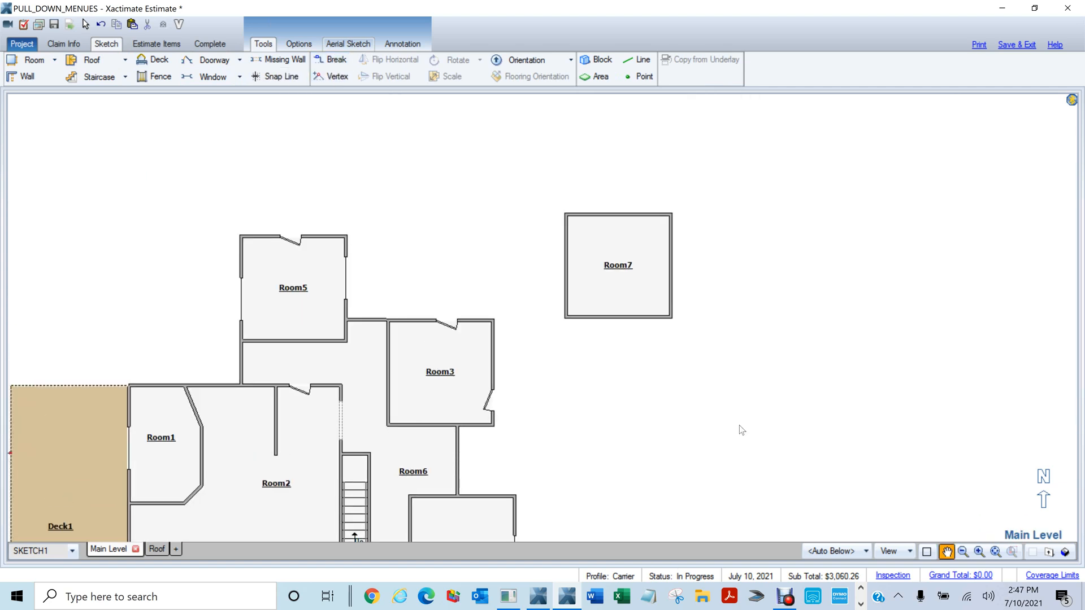
{"action": "key", "text": "b"}
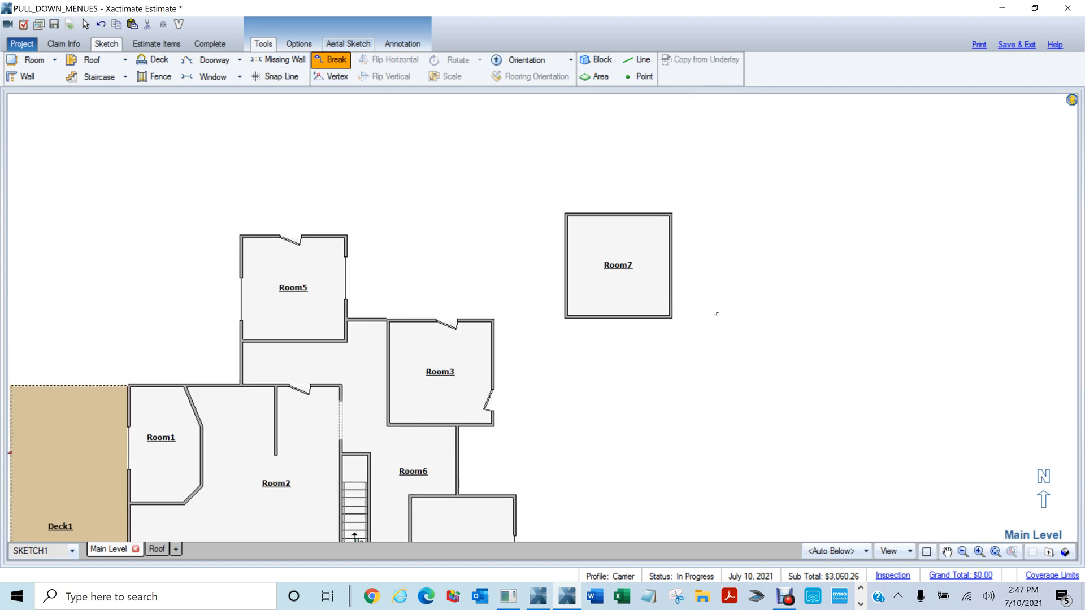
{"action": "left_click", "coordinate": [672, 261]}
{"action": "left_click_drag", "start_coordinate": [670, 288], "coordinate": [743, 285]}
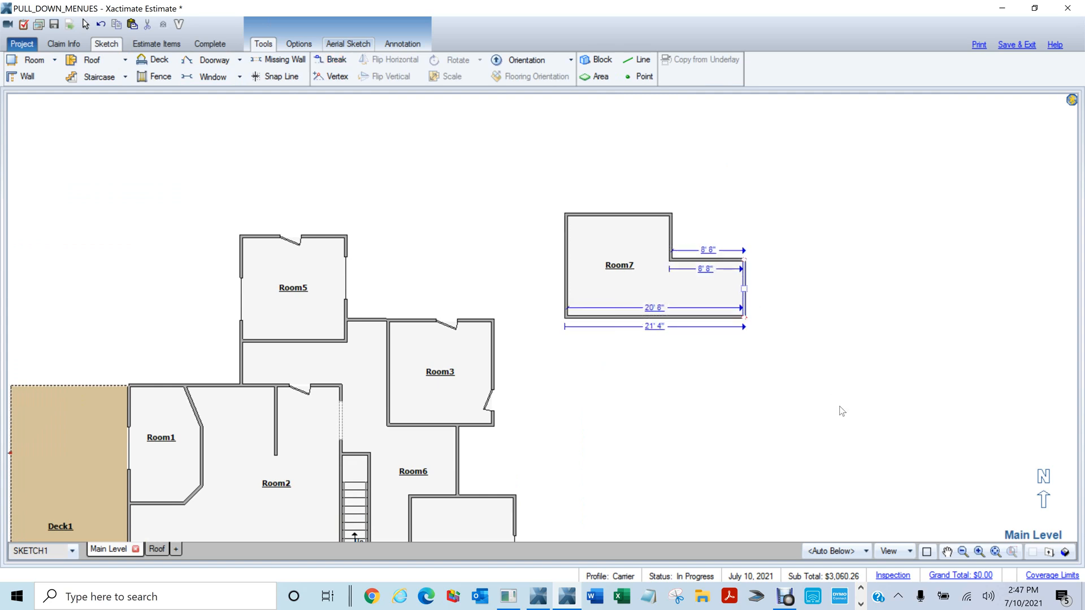
Break Room7's bottom wall and extrude a segment downward as new Room8
{"action": "key", "text": "b"}
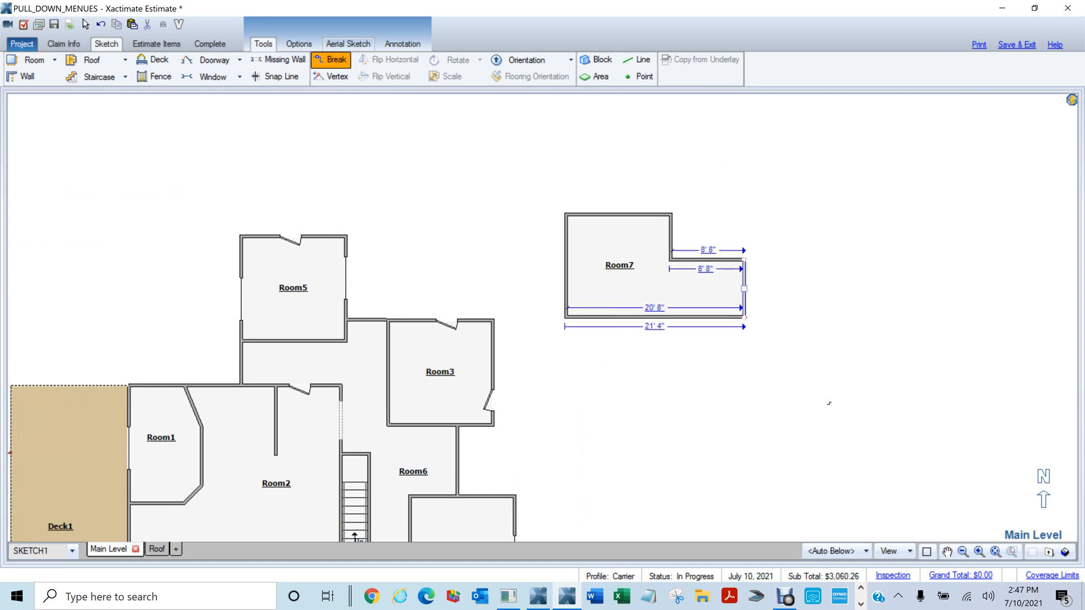
{"action": "left_click", "coordinate": [658, 318]}
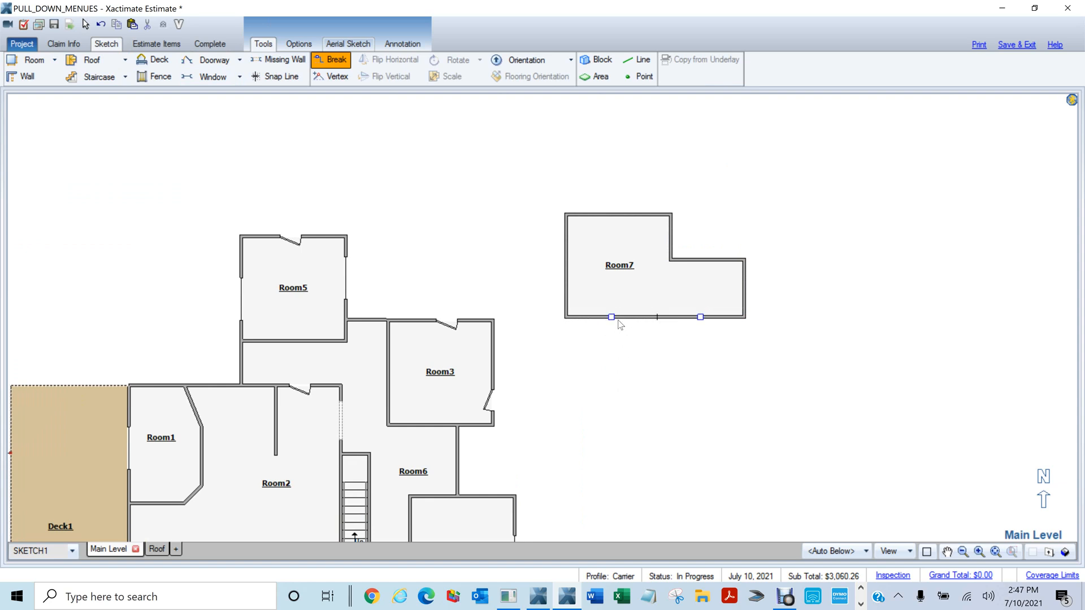
{"action": "left_click_drag", "start_coordinate": [612, 316], "coordinate": [621, 386]}
{"action": "left_click", "coordinate": [794, 380]}
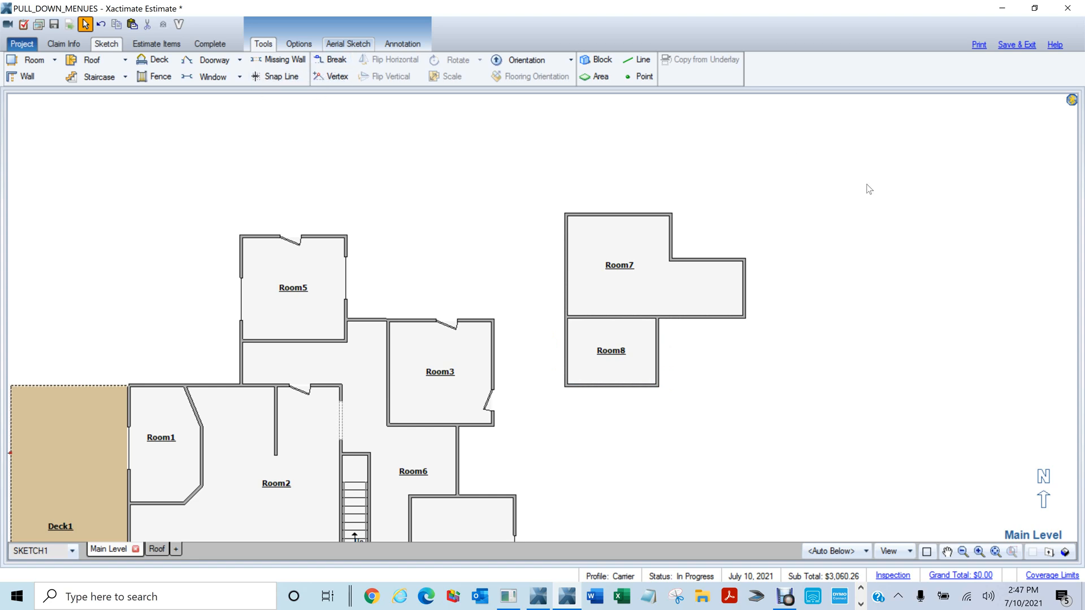
Drag Room7's upper corner inward to slant its top wall diagonally
{"action": "left_click", "coordinate": [621, 274]}
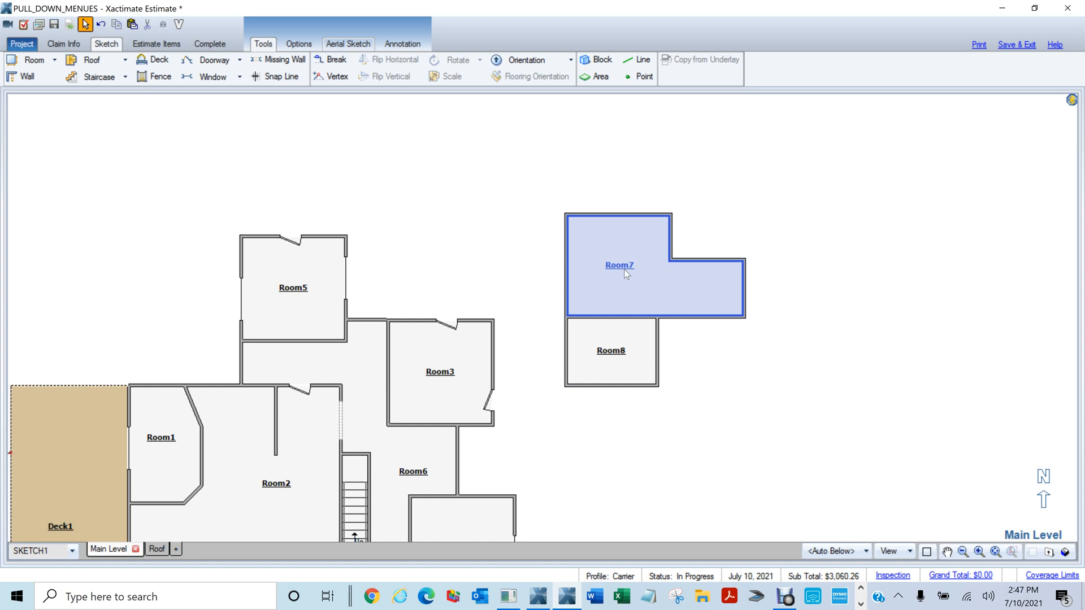
{"action": "left_click", "coordinate": [610, 253]}
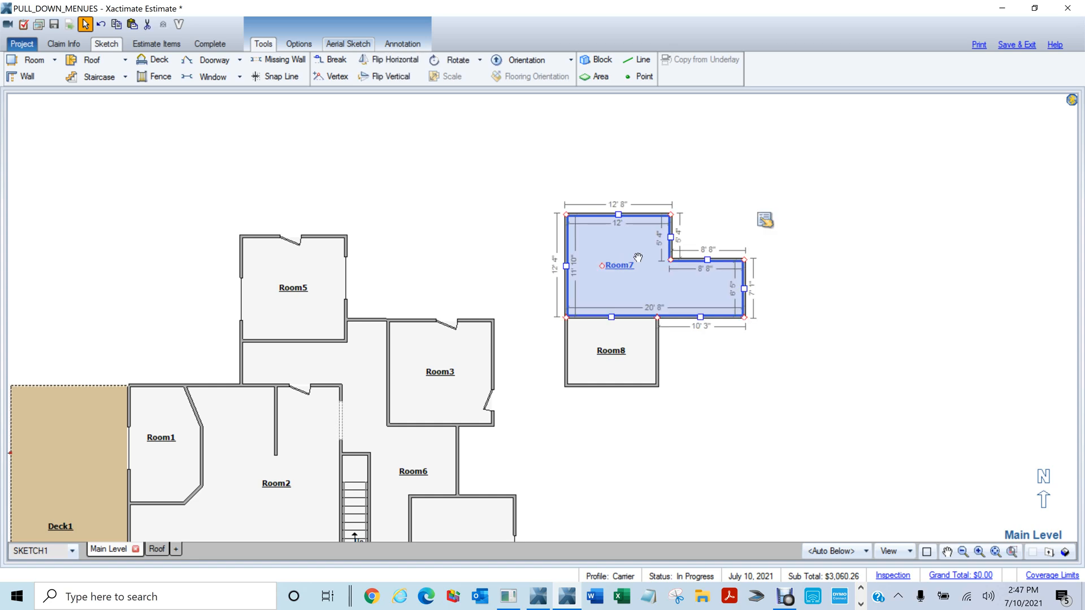
{"action": "left_click_drag", "start_coordinate": [651, 250], "coordinate": [668, 294]}
{"action": "scroll", "coordinate": [669, 294], "scroll_direction": "up", "scroll_amount": 5}
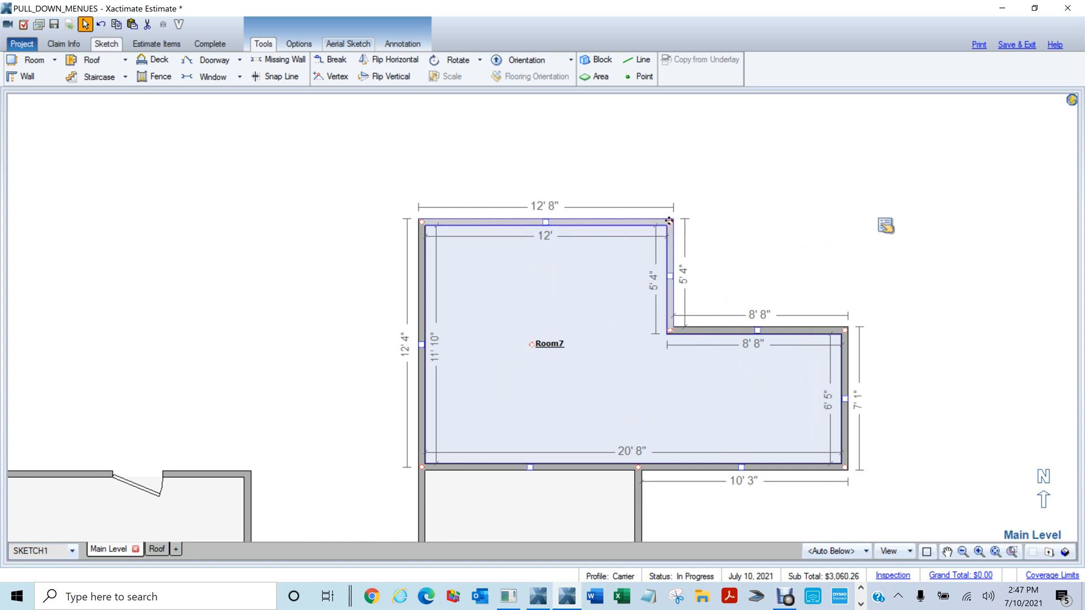
{"action": "left_click_drag", "start_coordinate": [670, 221], "coordinate": [559, 278]}
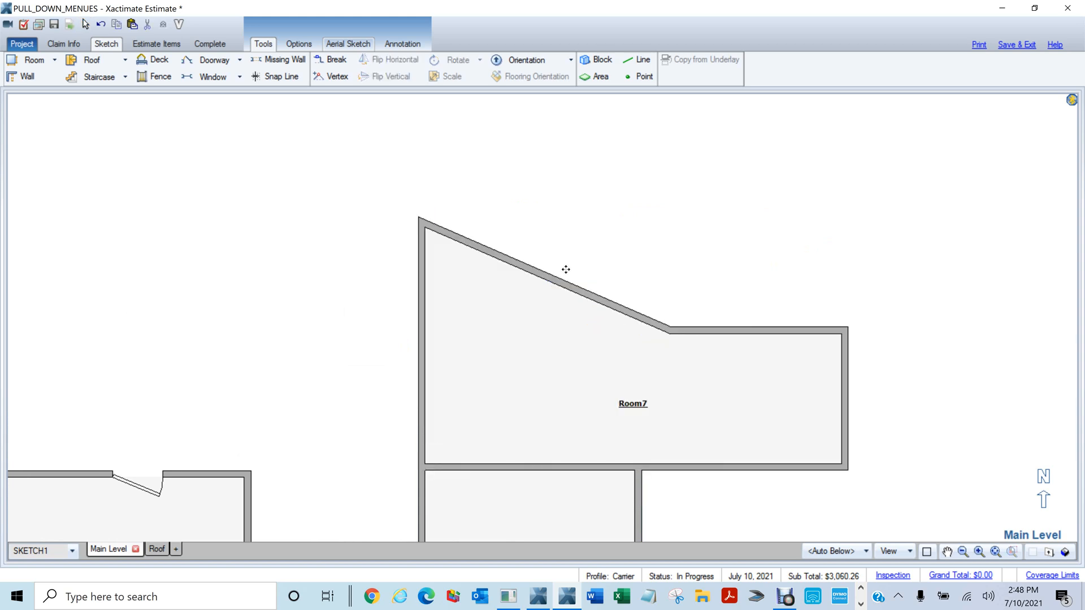
Push Room7's right wall farther out, undoing an extra corner drag
{"action": "middle_click", "coordinate": [895, 239]}
{"action": "left_click_drag", "start_coordinate": [823, 227], "coordinate": [644, 179]}
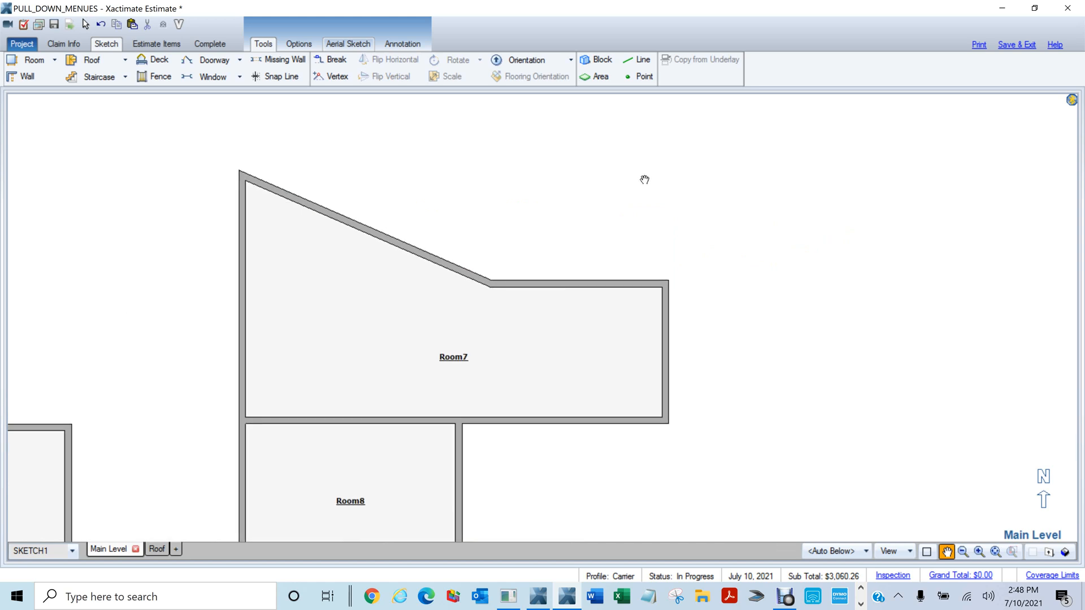
{"action": "left_click", "coordinate": [592, 286]}
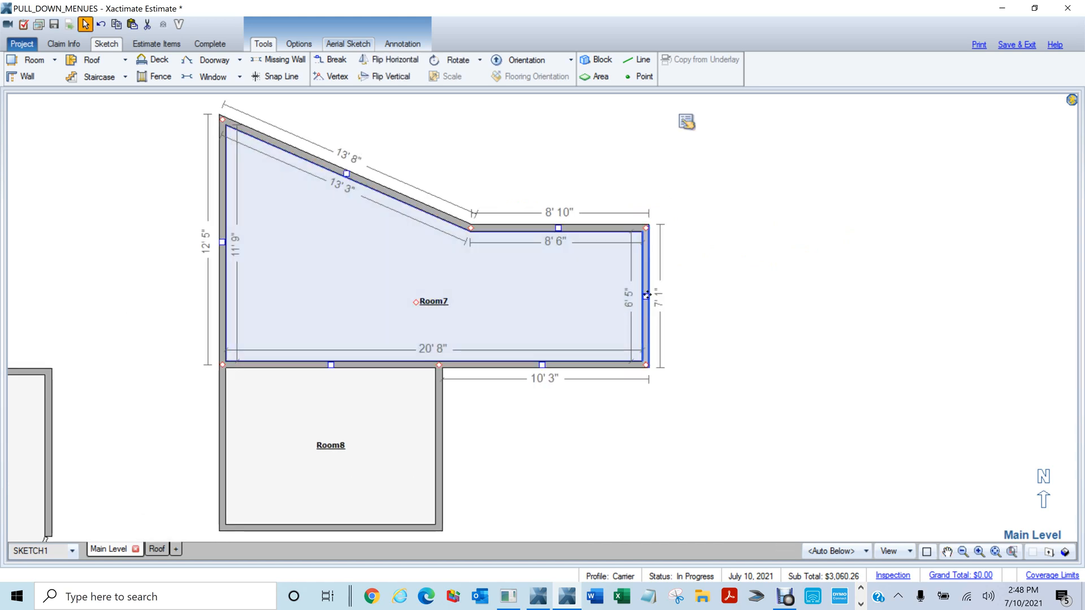
{"action": "left_click_drag", "start_coordinate": [645, 294], "coordinate": [703, 288]}
{"action": "left_click", "coordinate": [705, 281]}
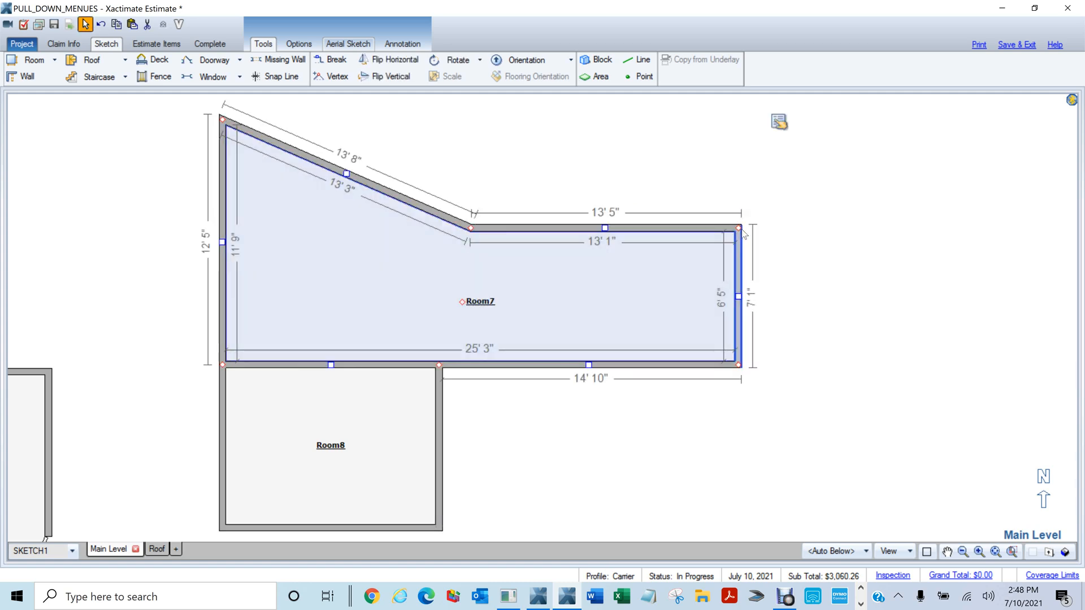
{"action": "left_click_drag", "start_coordinate": [738, 228], "coordinate": [975, 213]}
{"action": "key", "text": "ctrl+z"}
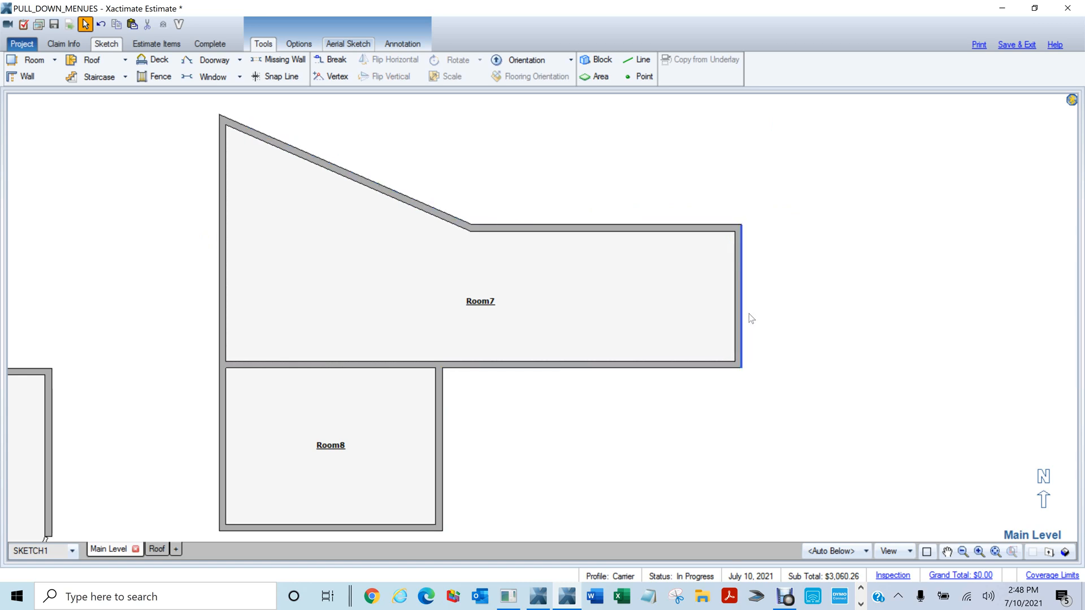
Add a vertex on Room7's right wall and pull the bottom-right corner out into a point
{"action": "left_click", "coordinate": [334, 76]}
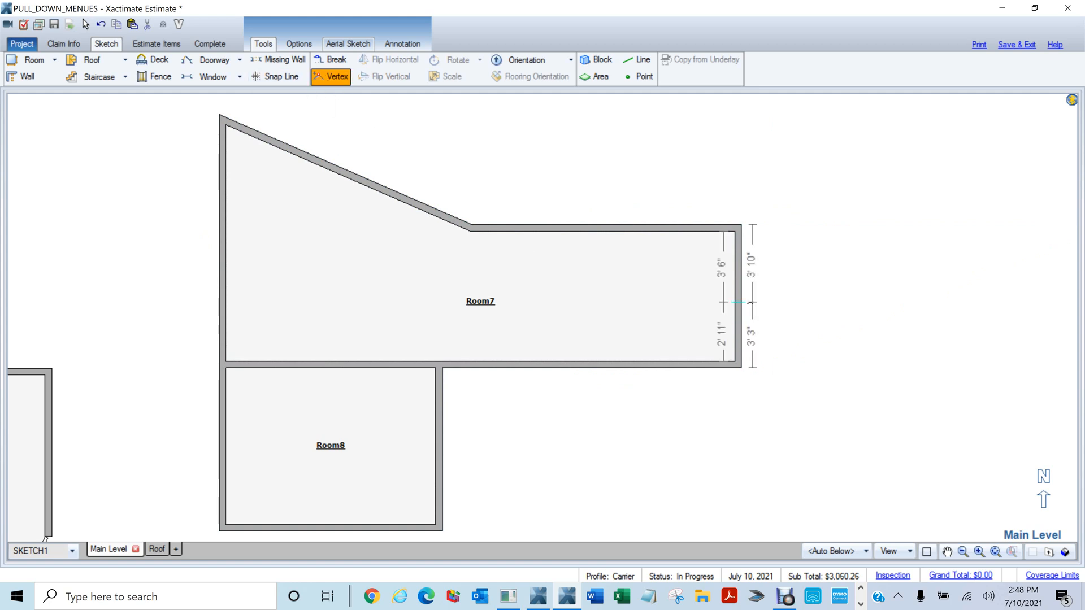
{"action": "left_click", "coordinate": [739, 300]}
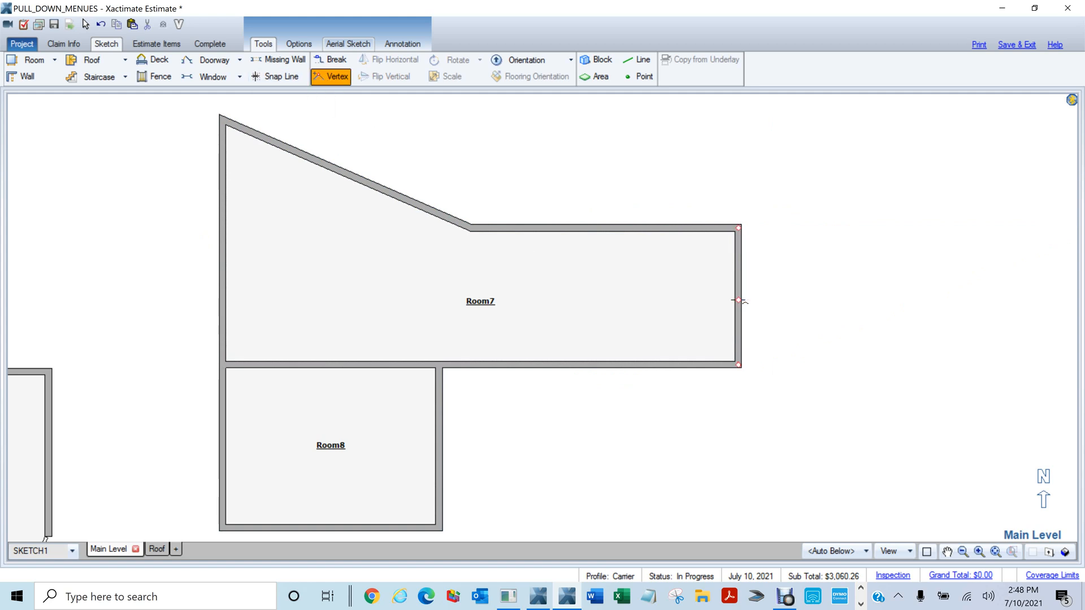
{"action": "left_click_drag", "start_coordinate": [737, 364], "coordinate": [801, 365]}
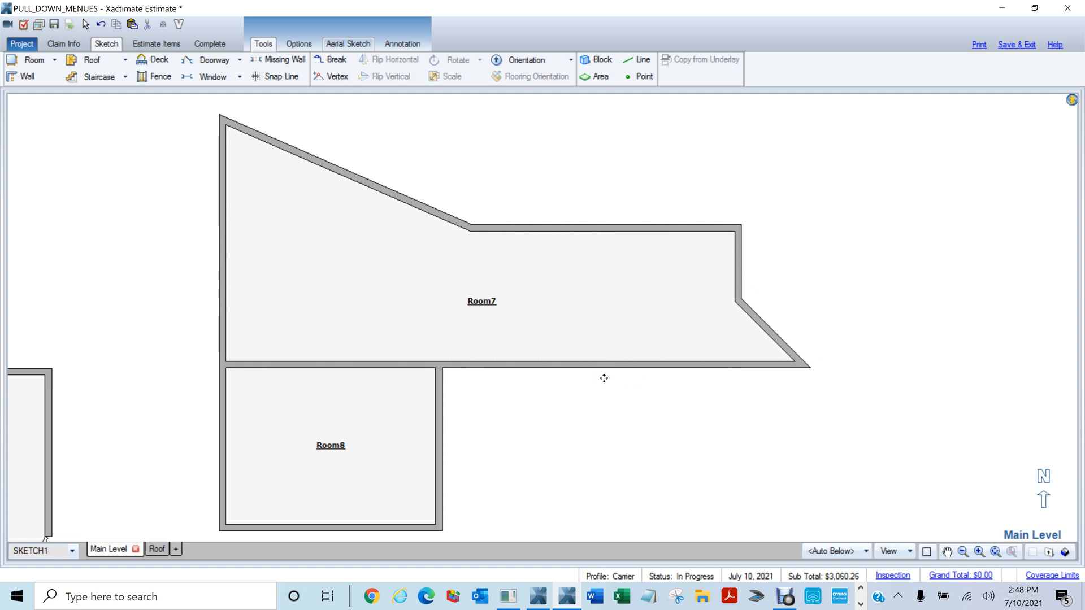
Break Room7's bottom wall into a bump-out below the room and pull its corners into a V
{"action": "key", "text": "b"}
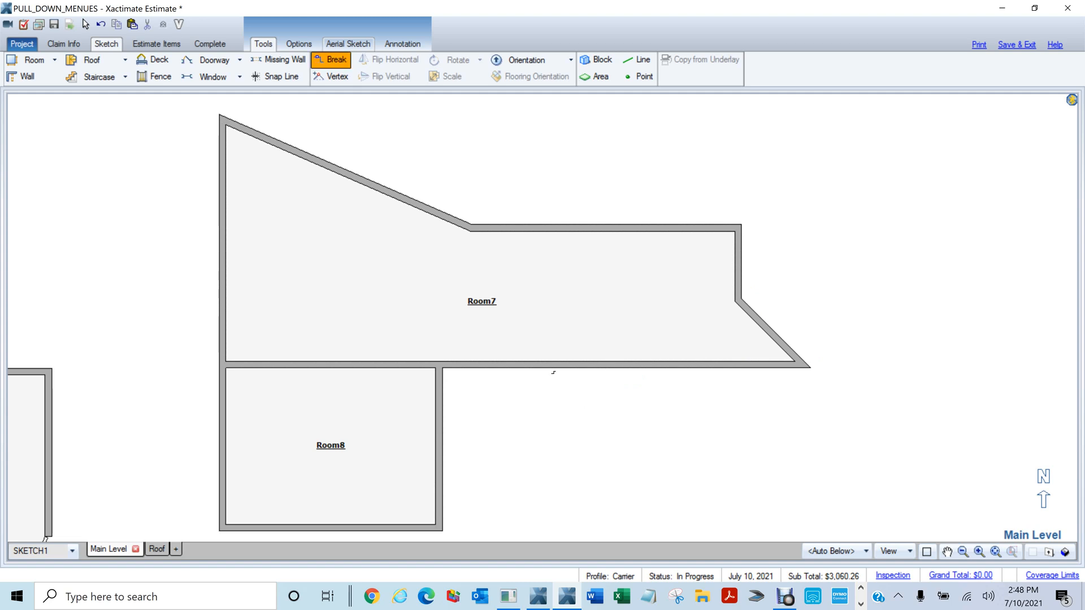
{"action": "left_click_drag", "start_coordinate": [545, 371], "coordinate": [601, 447]}
{"action": "left_click", "coordinate": [627, 421]}
{"action": "left_click_drag", "start_coordinate": [669, 447], "coordinate": [574, 447]}
{"action": "scroll", "coordinate": [782, 496], "scroll_direction": "up", "scroll_amount": 2}
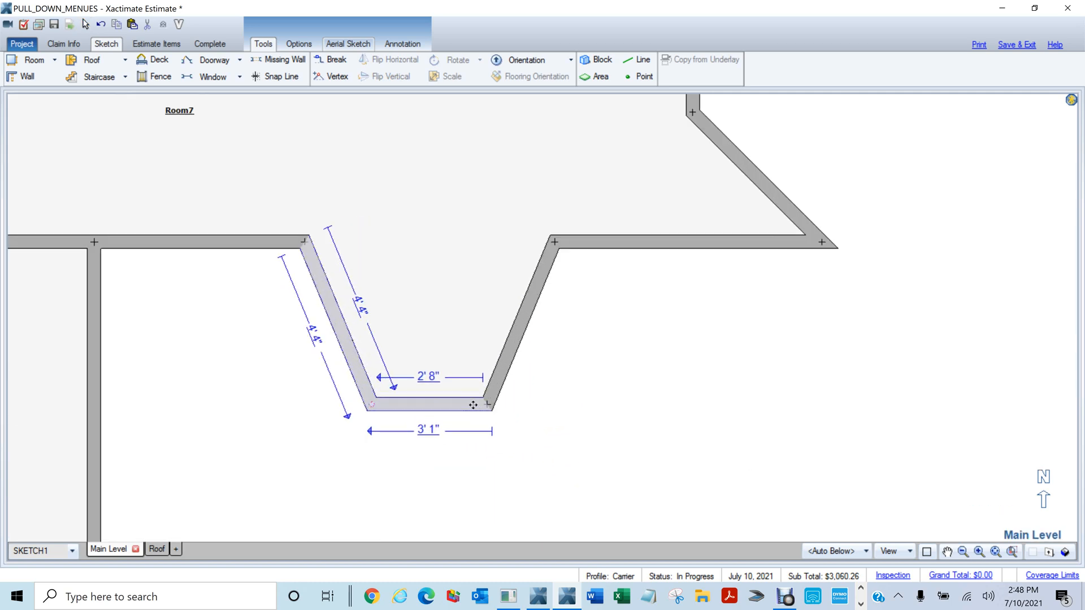
{"action": "left_click", "coordinate": [473, 405]}
{"action": "left_click_drag", "start_coordinate": [487, 405], "coordinate": [461, 311]}
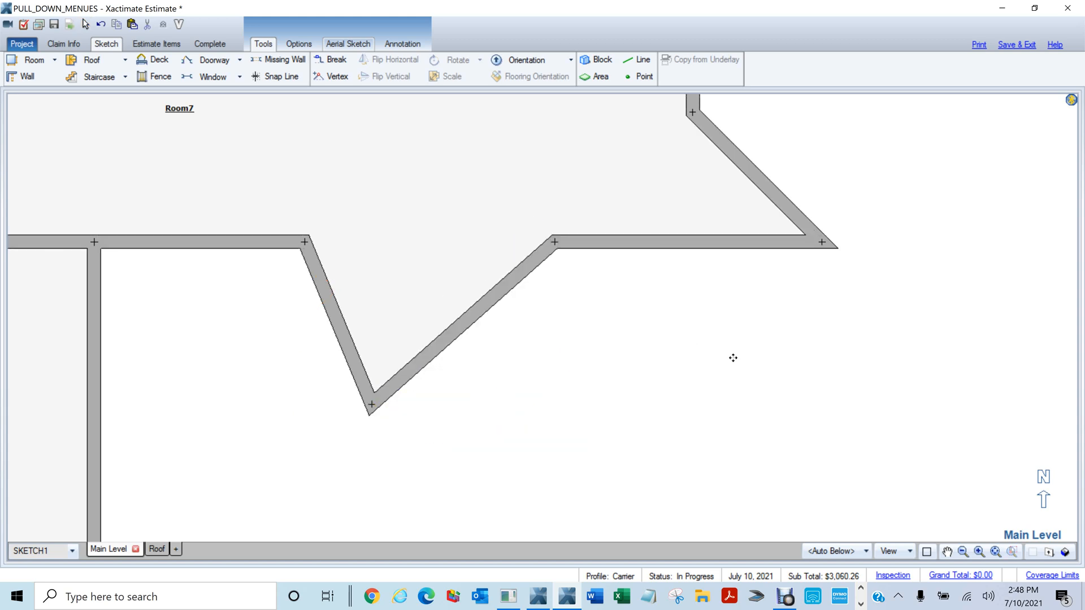
{"action": "scroll", "coordinate": [727, 351], "scroll_direction": "down", "scroll_amount": 1}
{"action": "scroll", "coordinate": [742, 377], "scroll_direction": "down", "scroll_amount": 3}
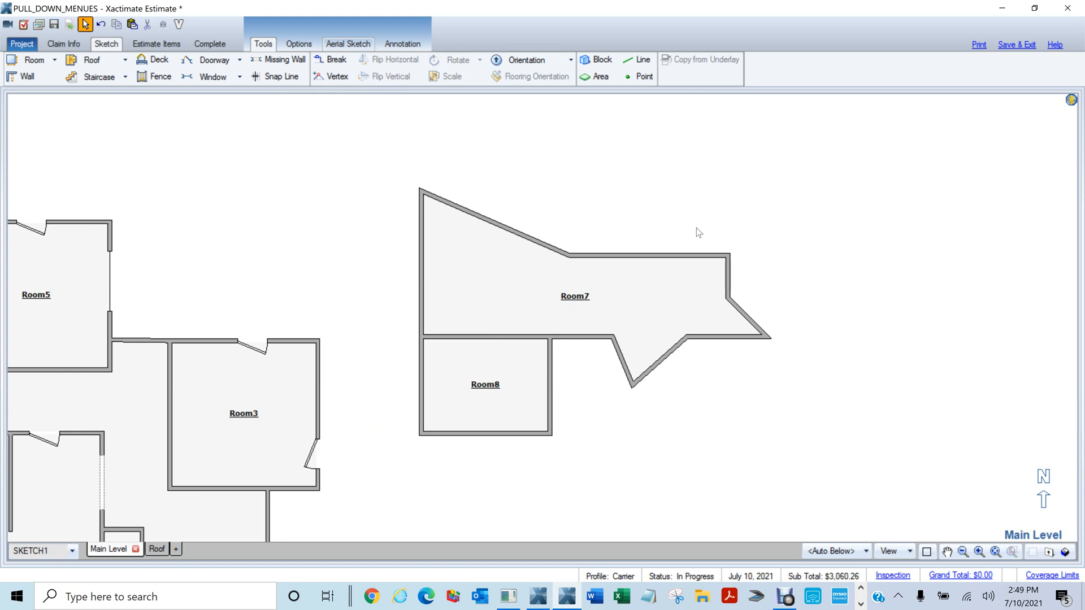
Select the 2' 6" door on Room5's top wall, 4' 8" from its left corner
{"action": "left_click_drag", "start_coordinate": [371, 278], "coordinate": [966, 298]}
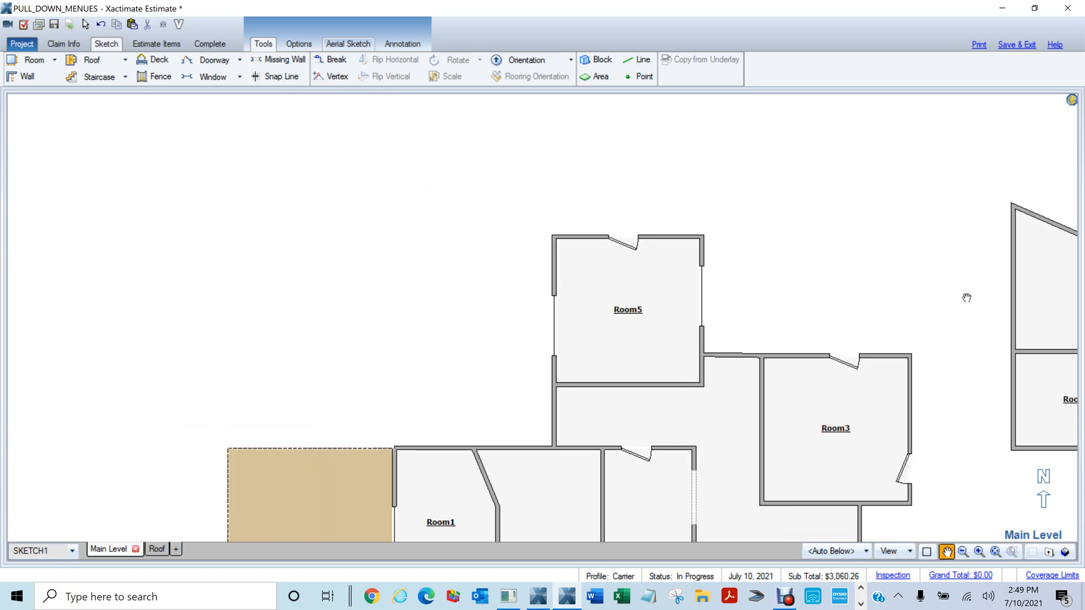
{"action": "left_click", "coordinate": [625, 249]}
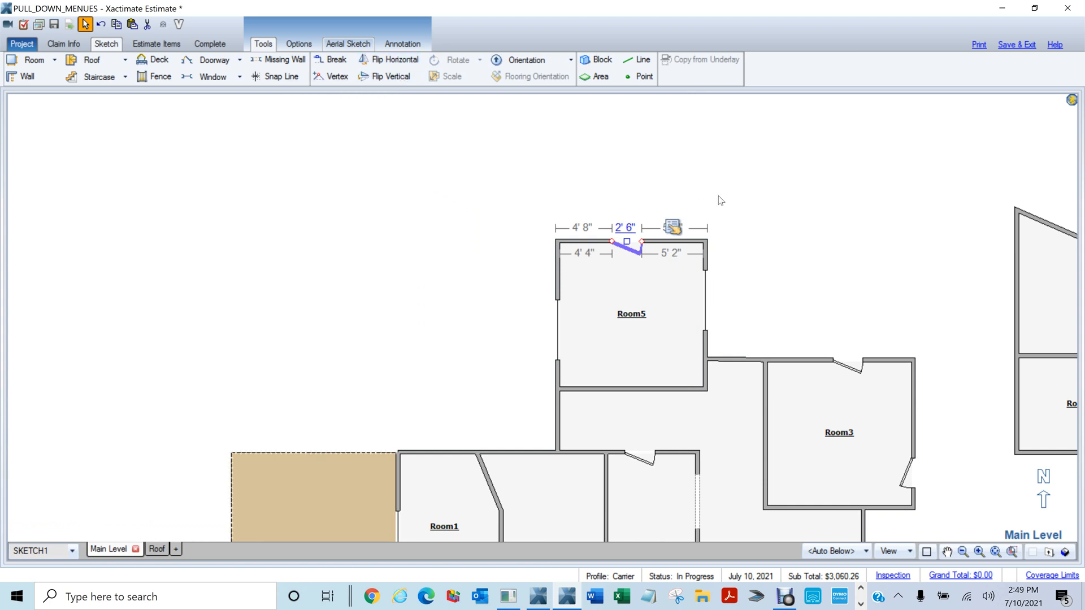
{"action": "scroll", "coordinate": [717, 198], "scroll_direction": "up", "scroll_amount": 3}
{"action": "mouse_move", "coordinate": [702, 205]}
{"action": "left_mouse_down"}
{"action": "mouse_move", "coordinate": [588, 162]}
{"action": "mouse_move", "coordinate": [603, 162]}
{"action": "left_mouse_up"}
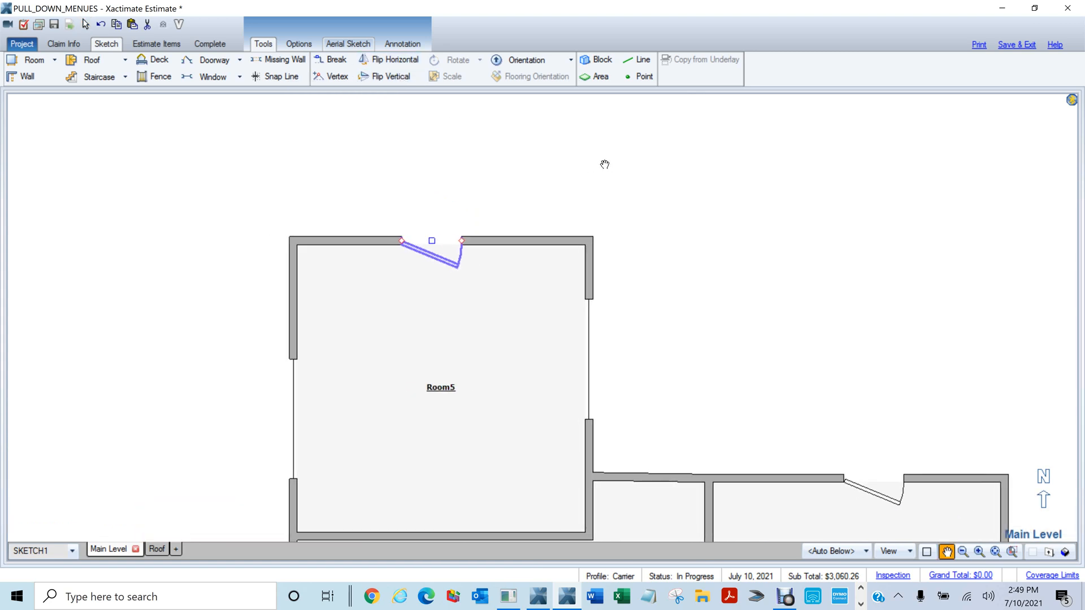
{"action": "left_click", "coordinate": [427, 291]}
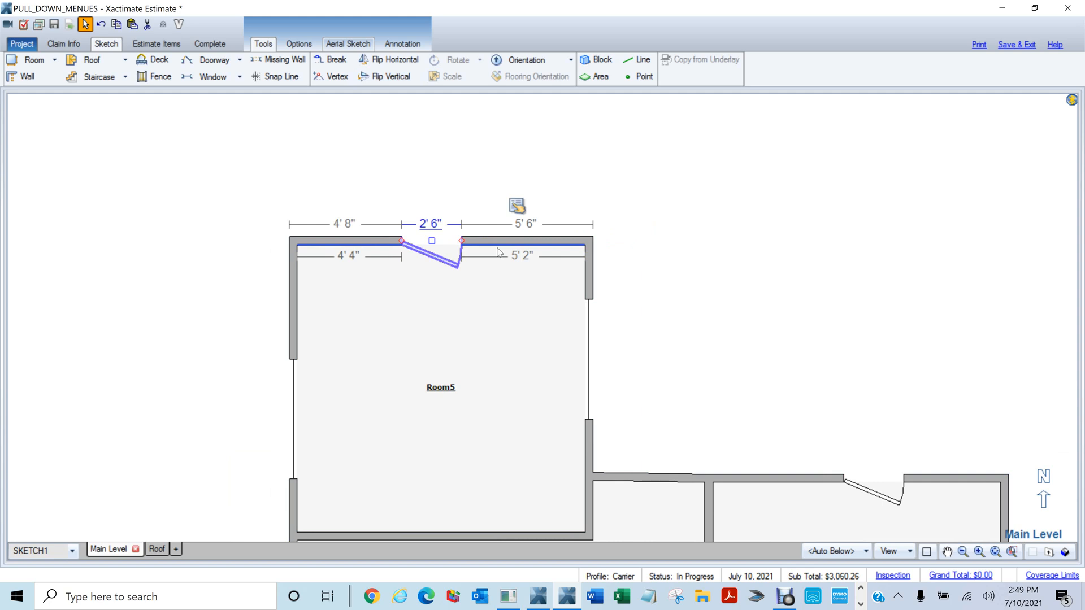
Flip the door's swing with spacebar and the horizontal and vertical mirror buttons
{"action": "key", "text": "space"}
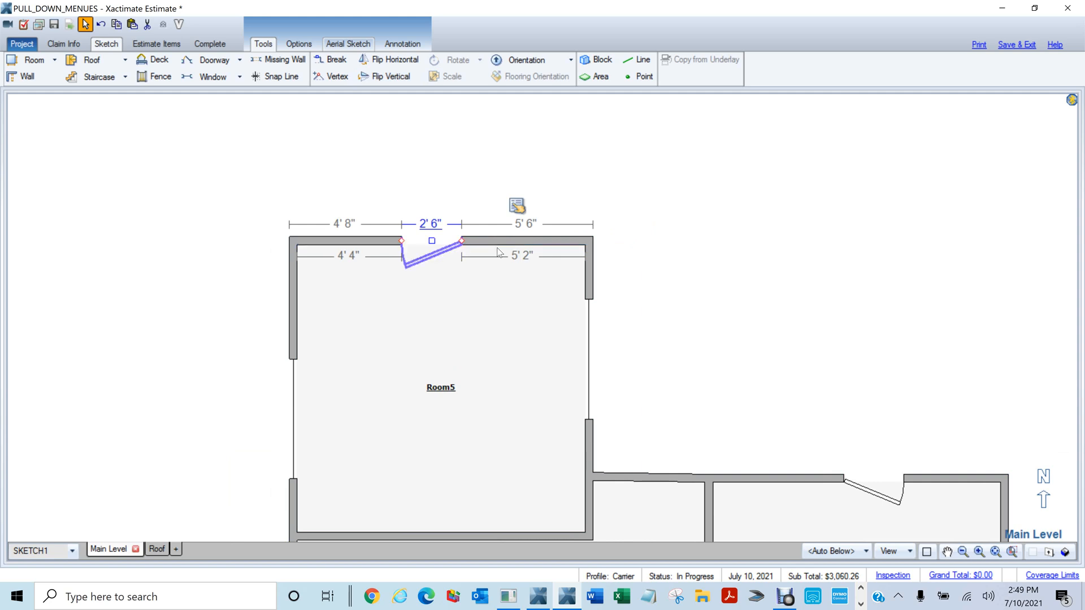
{"action": "key", "text": "space"}
{"action": "key", "text": "space"}
{"action": "key", "text": "space"}
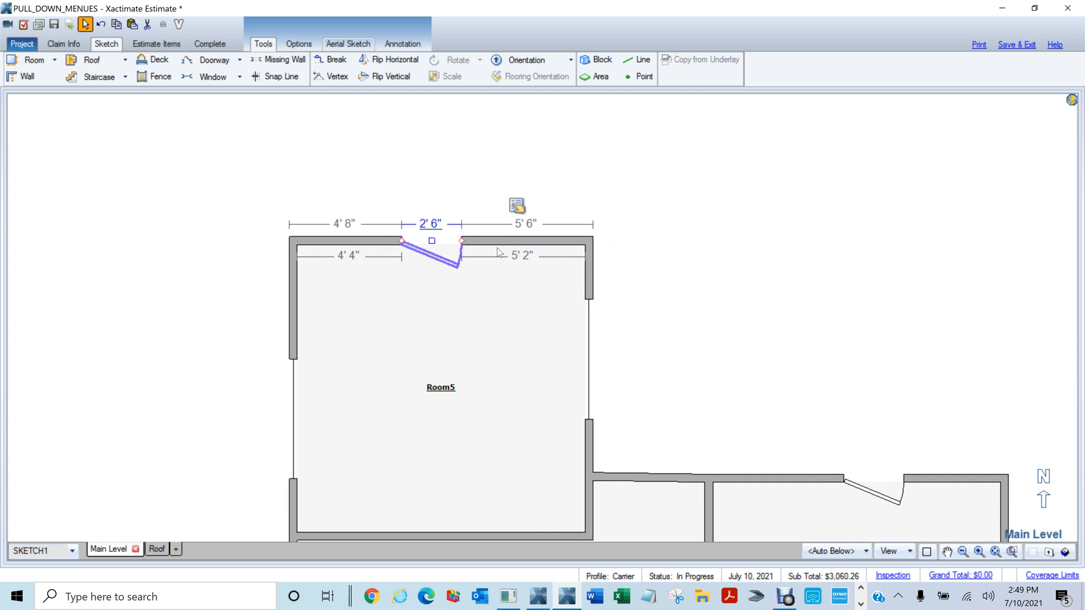
{"action": "left_click", "coordinate": [413, 60]}
{"action": "left_click", "coordinate": [413, 60]}
{"action": "left_click", "coordinate": [414, 59]}
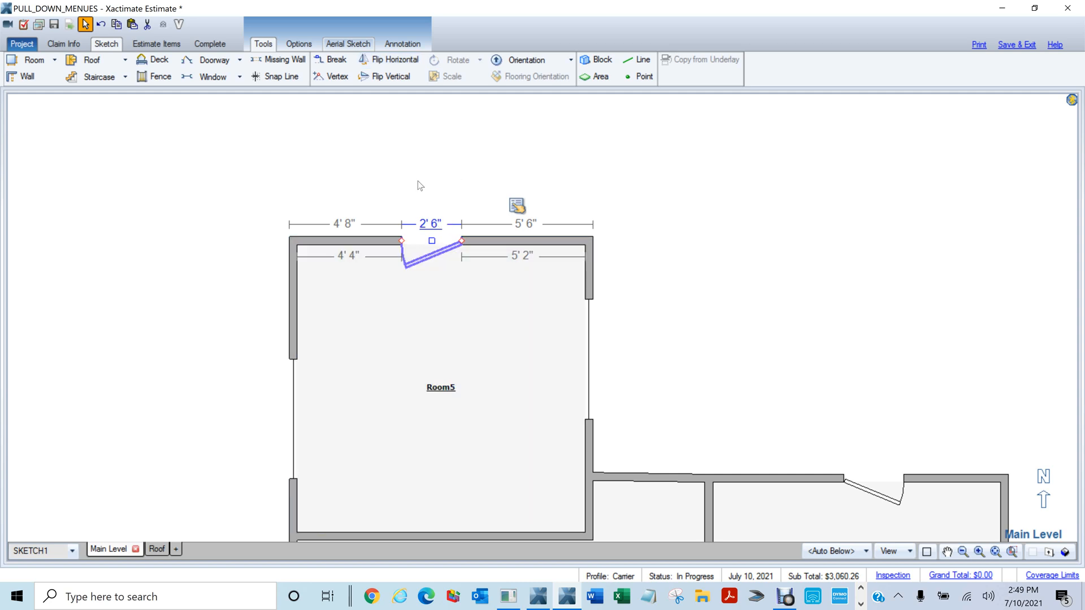
{"action": "key", "text": "space"}
{"action": "key", "text": "space"}
{"action": "key", "text": "space"}
{"action": "key", "text": "space"}
{"action": "left_click", "coordinate": [379, 79]}
{"action": "left_click", "coordinate": [379, 79]}
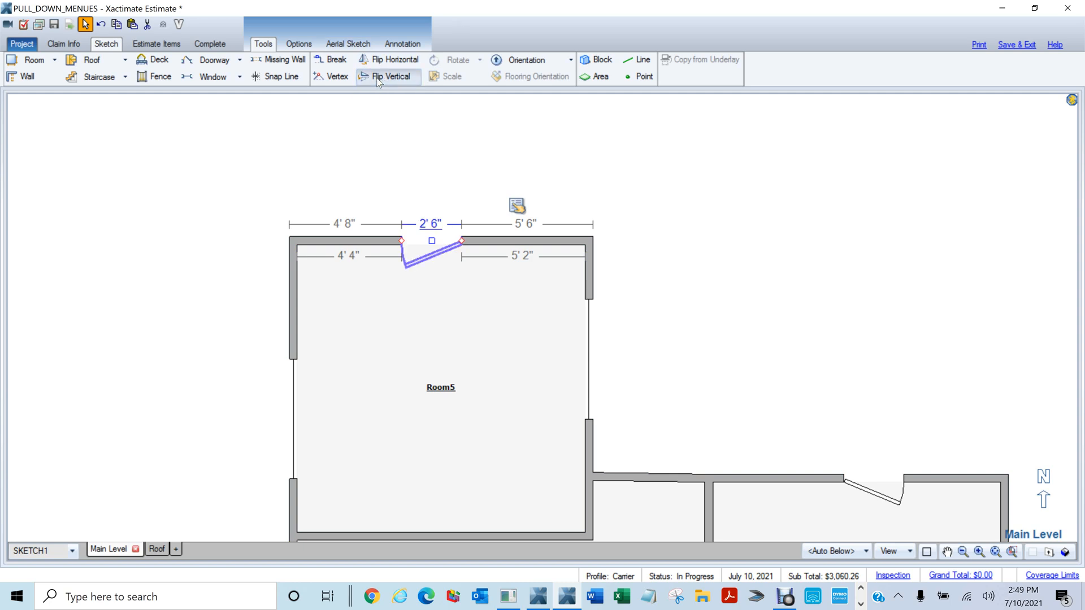
{"action": "left_click", "coordinate": [377, 79]}
{"action": "left_click", "coordinate": [378, 80]}
{"action": "left_click", "coordinate": [378, 79]}
{"action": "left_click", "coordinate": [378, 80]}
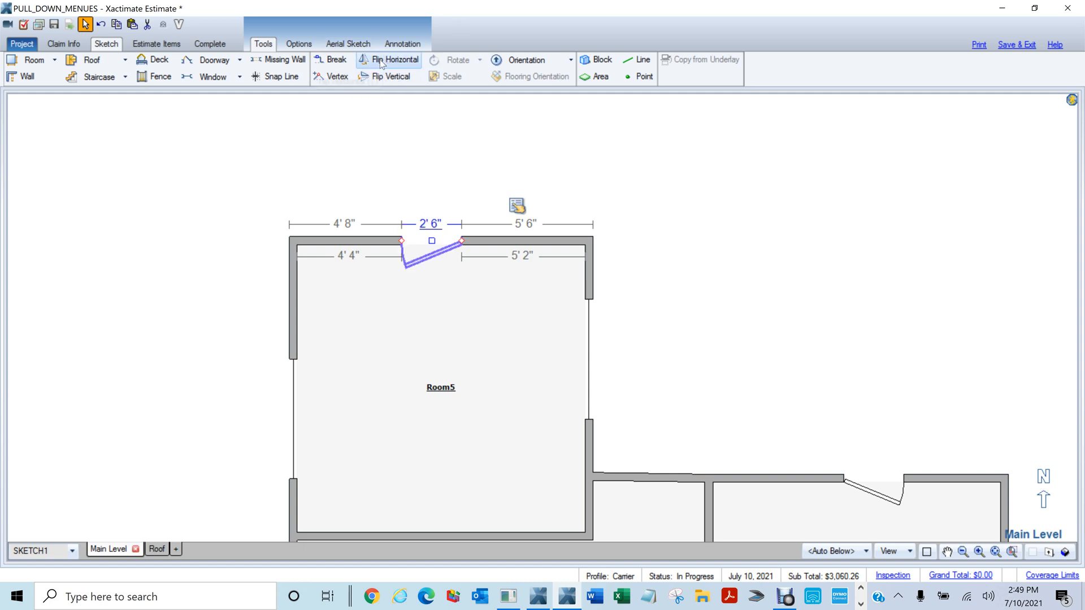
Add a 12'-wide Room9 left of Room5 and stretch its top wall up to 23'
{"action": "scroll", "coordinate": [822, 366], "scroll_direction": "down", "scroll_amount": 2}
{"action": "middle_click", "coordinate": [314, 306]}
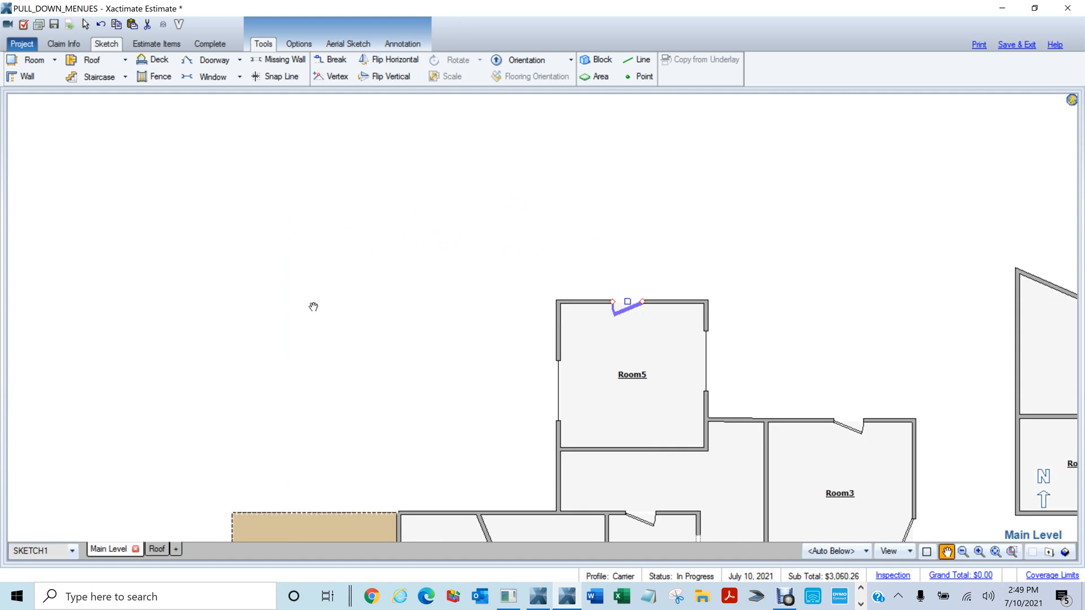
{"action": "left_click_drag", "start_coordinate": [314, 307], "coordinate": [525, 301]}
{"action": "key", "text": "r"}
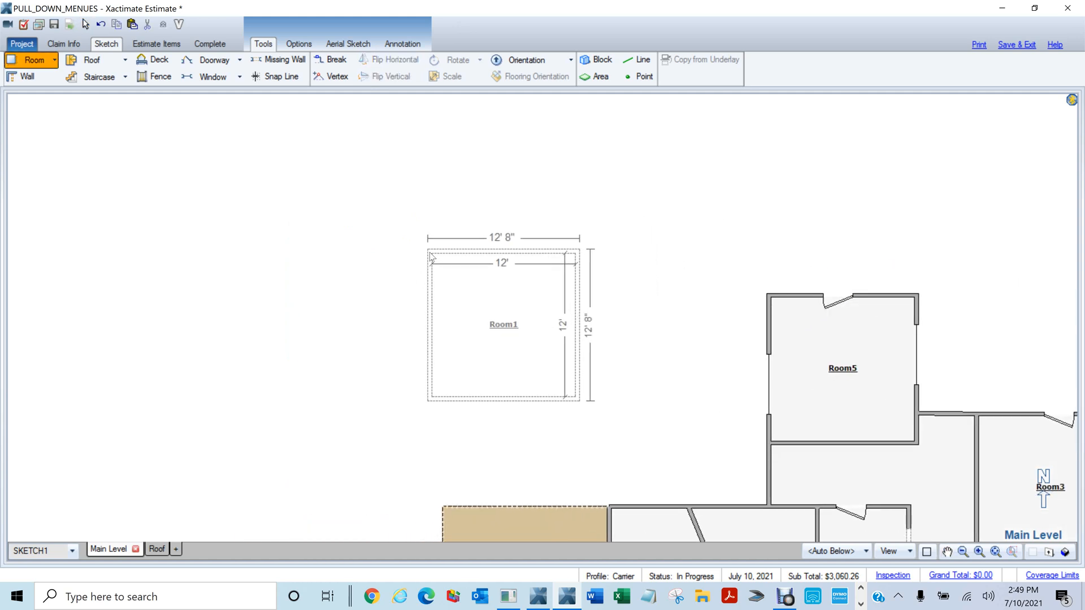
{"action": "left_click", "coordinate": [430, 254]}
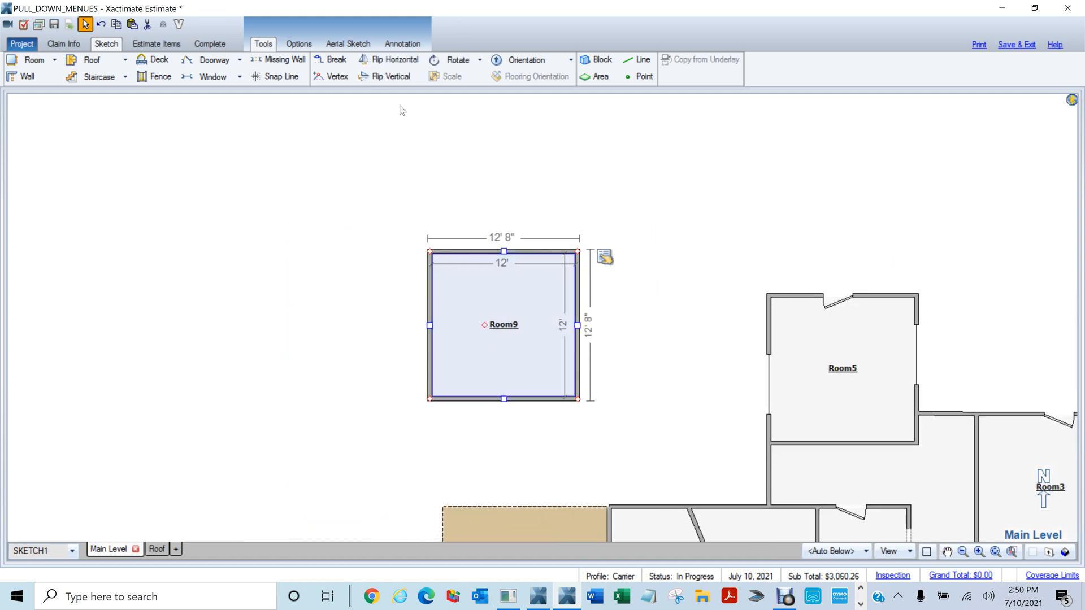
{"action": "left_click_drag", "start_coordinate": [502, 251], "coordinate": [512, 123]}
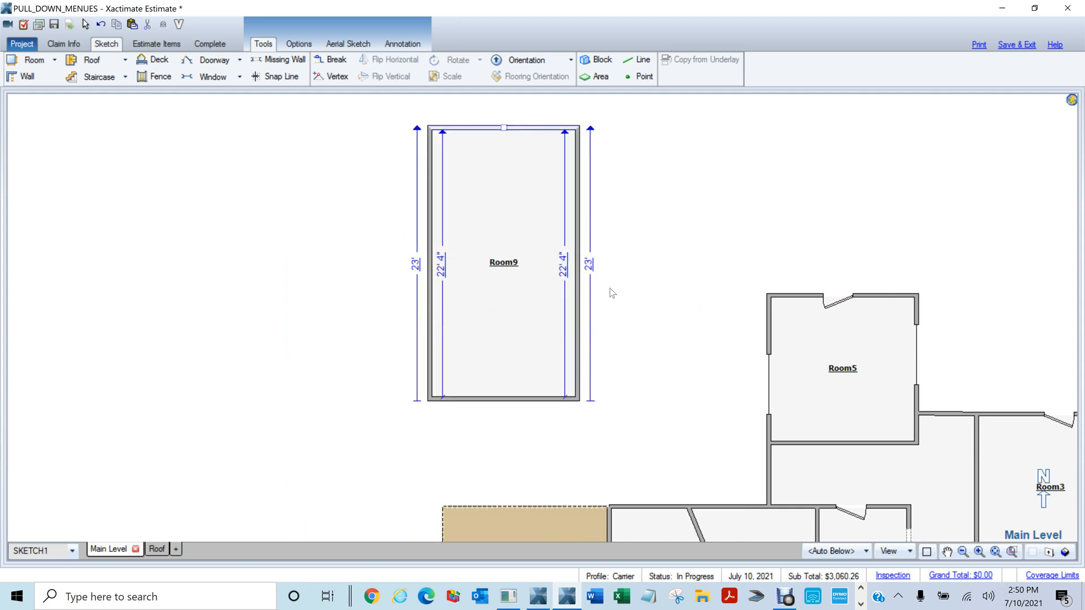
Select Room9, try mirroring it left-right and top-bottom, then deselect it
{"action": "left_click", "coordinate": [511, 252]}
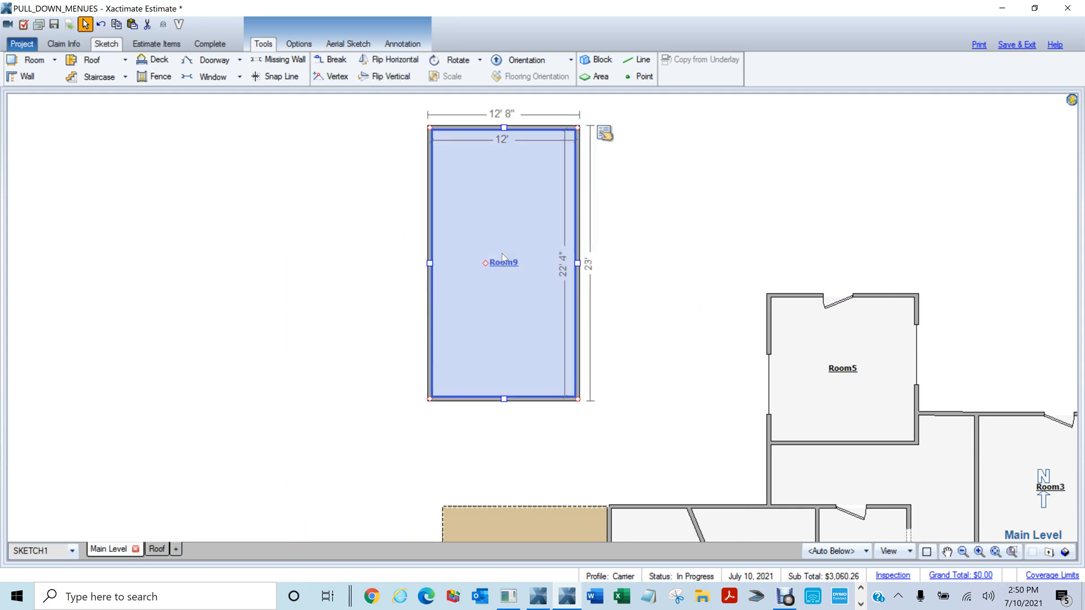
{"action": "left_click", "coordinate": [391, 60]}
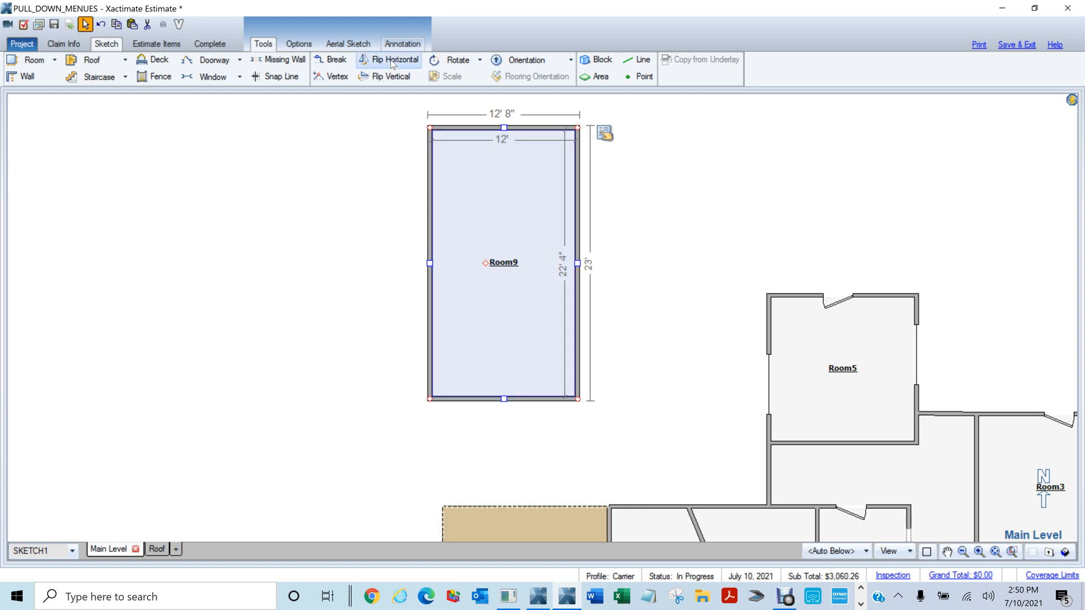
{"action": "left_click", "coordinate": [380, 79]}
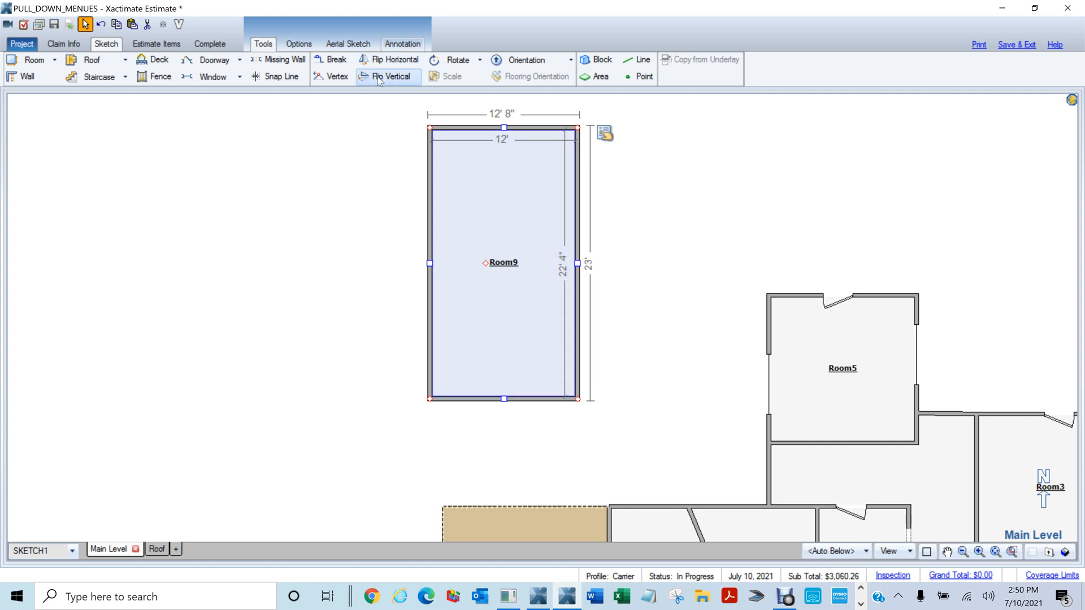
{"action": "left_click", "coordinate": [382, 61]}
{"action": "left_click", "coordinate": [381, 79]}
{"action": "left_click", "coordinate": [704, 190]}
Place a doorway in Room9's top wall, mirroring until it sits back on top
{"action": "key", "text": "d"}
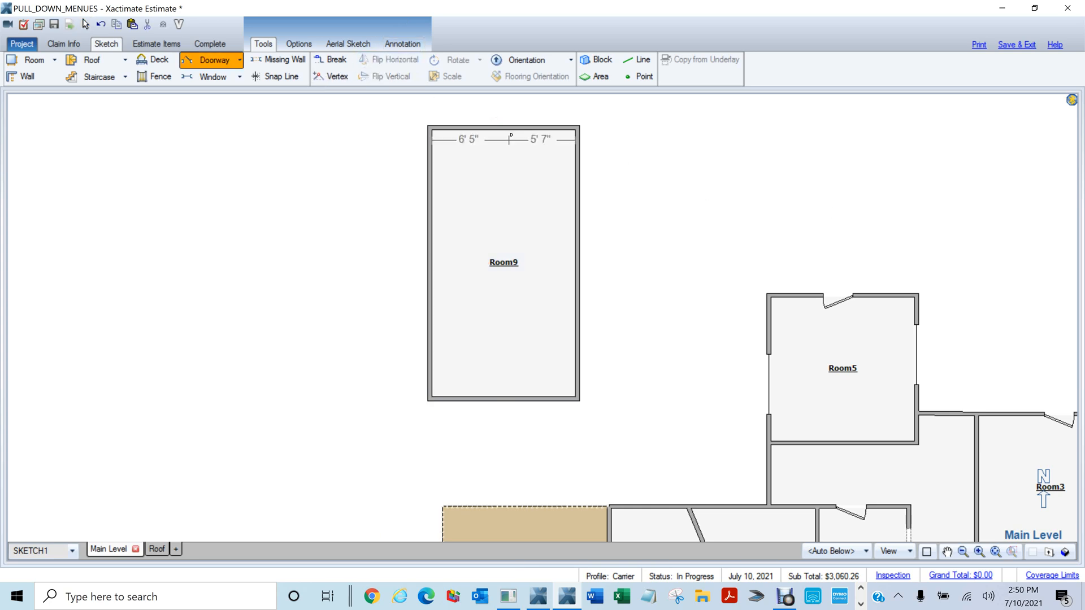
{"action": "left_click", "coordinate": [510, 133]}
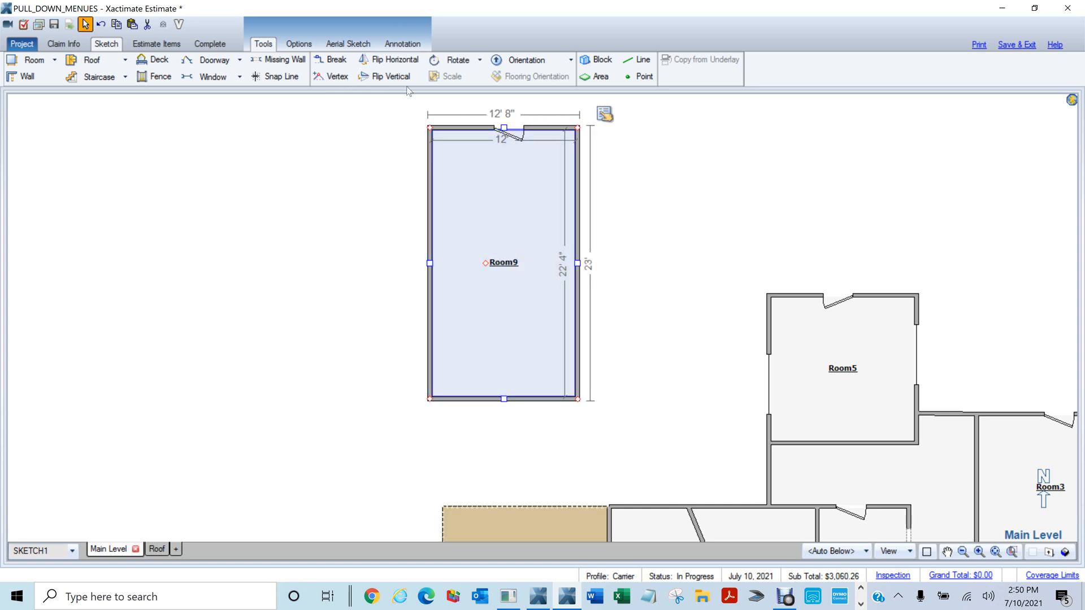
{"action": "left_click", "coordinate": [397, 60]}
{"action": "left_click", "coordinate": [397, 60]}
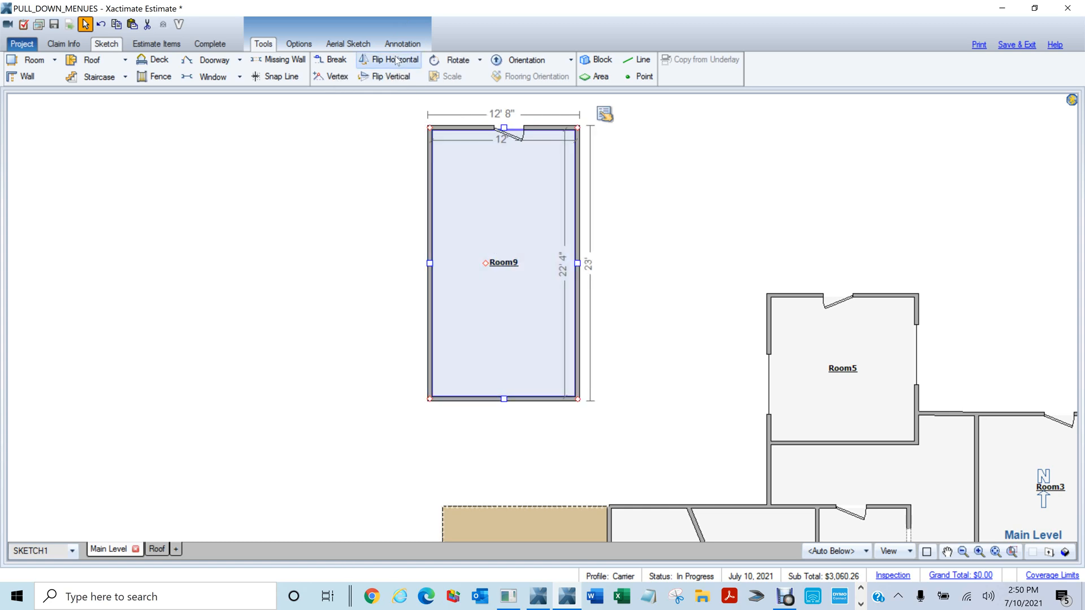
{"action": "left_click", "coordinate": [387, 77]}
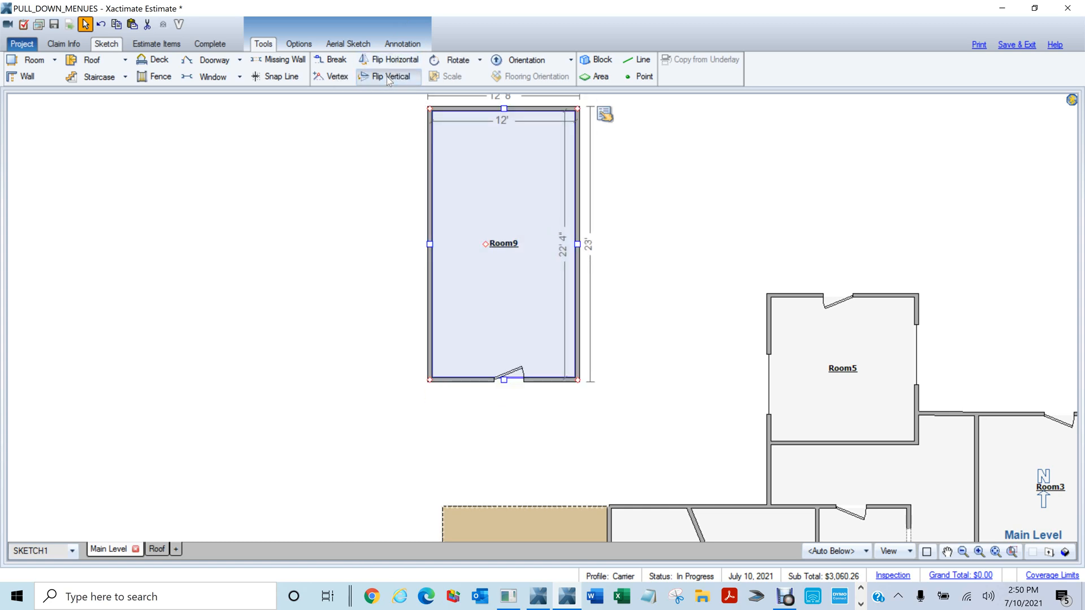
{"action": "left_click", "coordinate": [387, 76]}
{"action": "left_click", "coordinate": [386, 76]}
{"action": "left_click", "coordinate": [387, 77]}
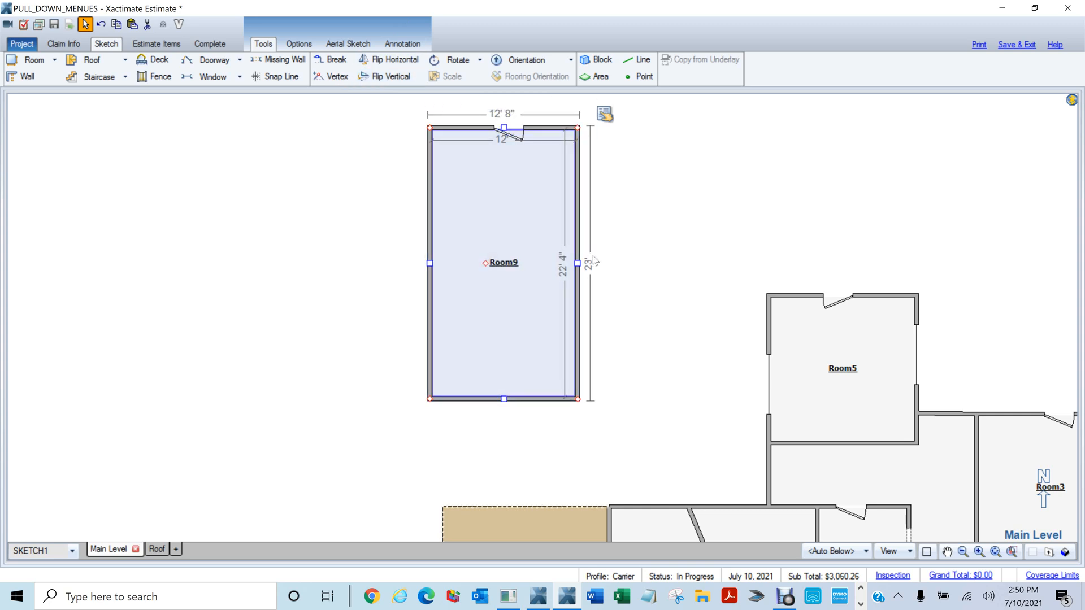
Add a 2' 6" door on Room9's right wall and mirror the room so it lands on the left
{"action": "key", "text": "d"}
{"action": "left_click", "coordinate": [578, 246]}
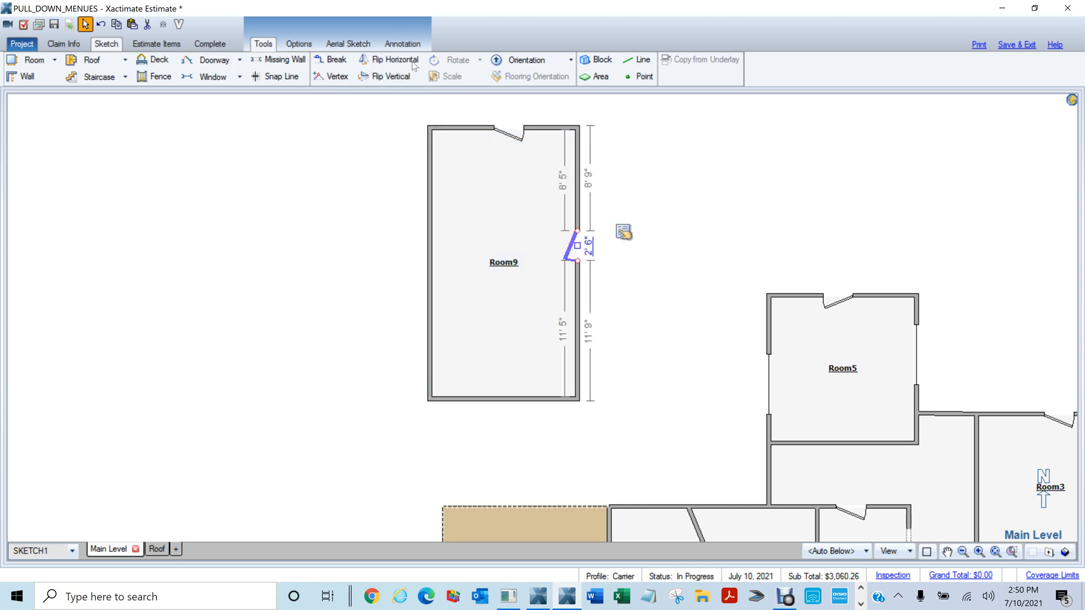
{"action": "left_click", "coordinate": [392, 60]}
{"action": "left_click", "coordinate": [498, 239]}
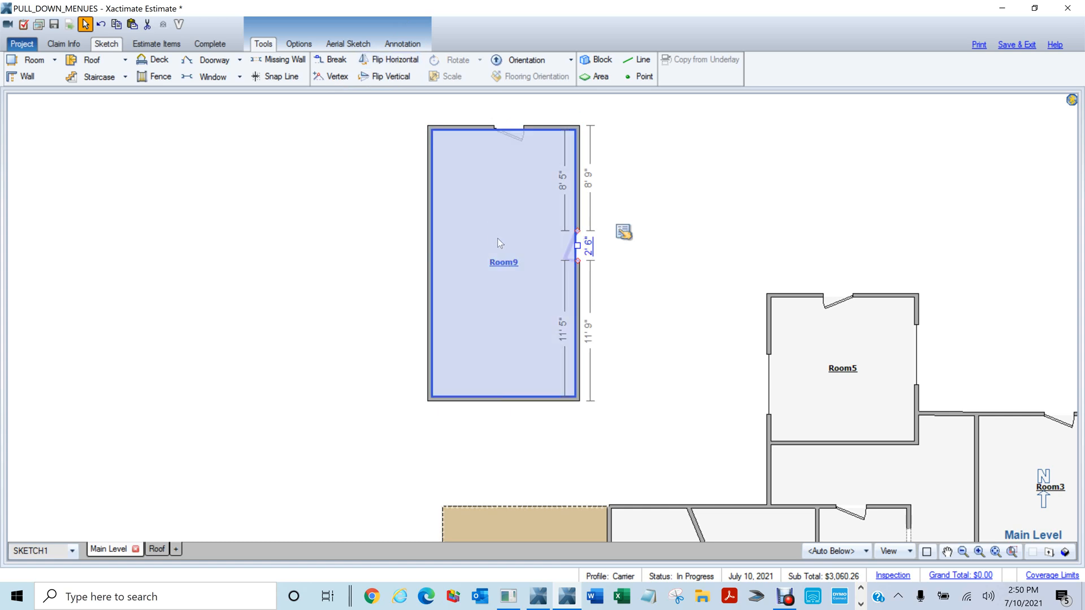
{"action": "left_click", "coordinate": [404, 61]}
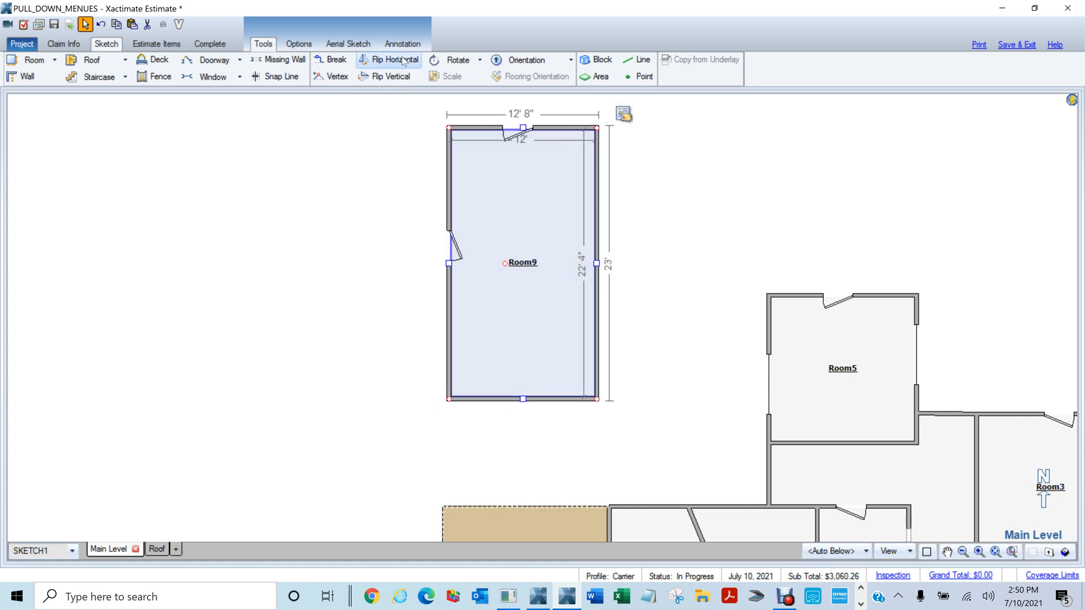
{"action": "left_click", "coordinate": [404, 61]}
{"action": "left_click", "coordinate": [404, 61]}
{"action": "left_click", "coordinate": [637, 254]}
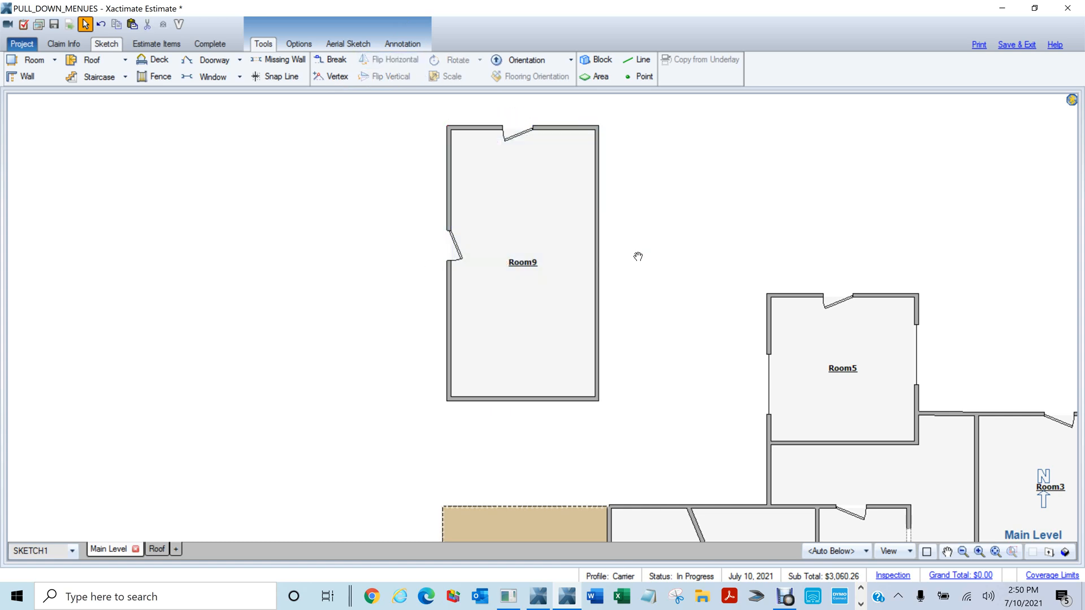
{"action": "mouse_move", "coordinate": [506, 242]}
{"action": "left_mouse_down"}
{"action": "mouse_move", "coordinate": [492, 247]}
{"action": "mouse_move", "coordinate": [475, 233]}
{"action": "left_mouse_up"}
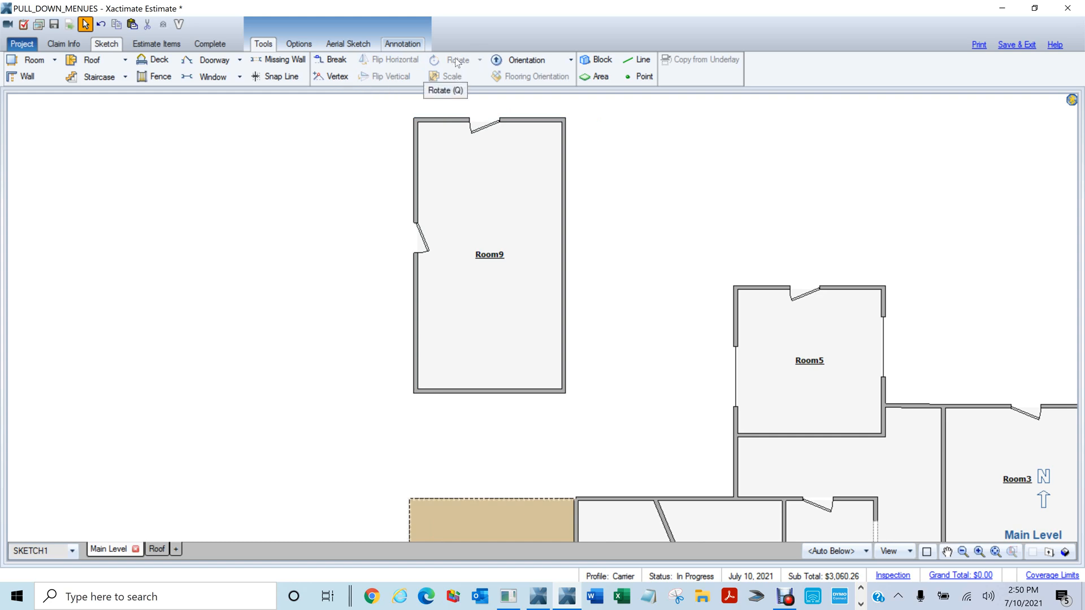
Move Room9 slightly left, testing arrow-key rotation and returning it upright
{"action": "left_click", "coordinate": [499, 255]}
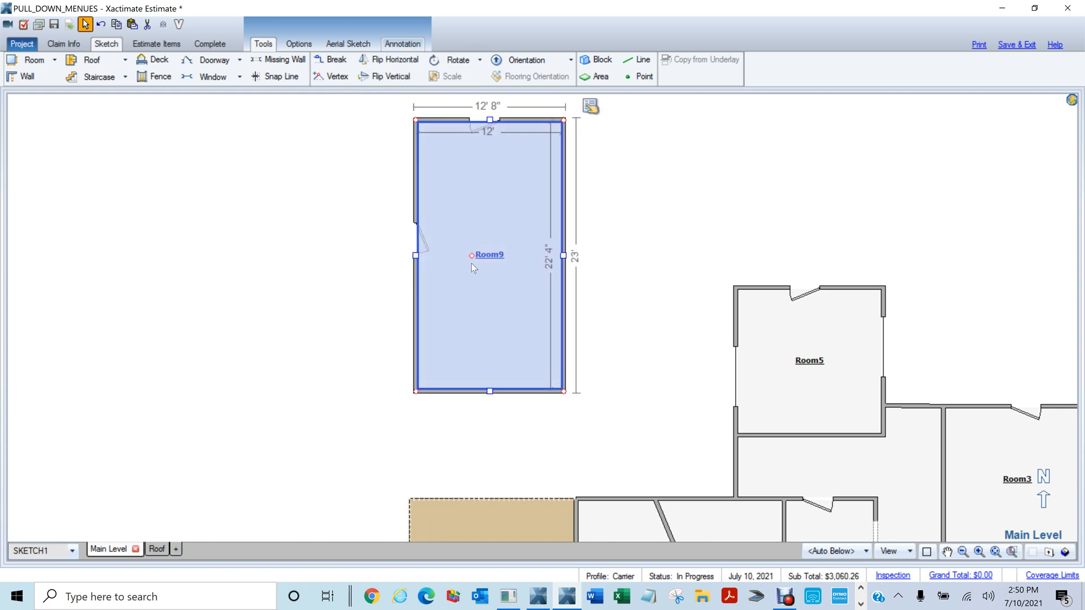
{"action": "left_click_drag", "start_coordinate": [473, 256], "coordinate": [450, 267]}
{"action": "scroll", "coordinate": [411, 279], "scroll_direction": "down", "scroll_amount": 12}
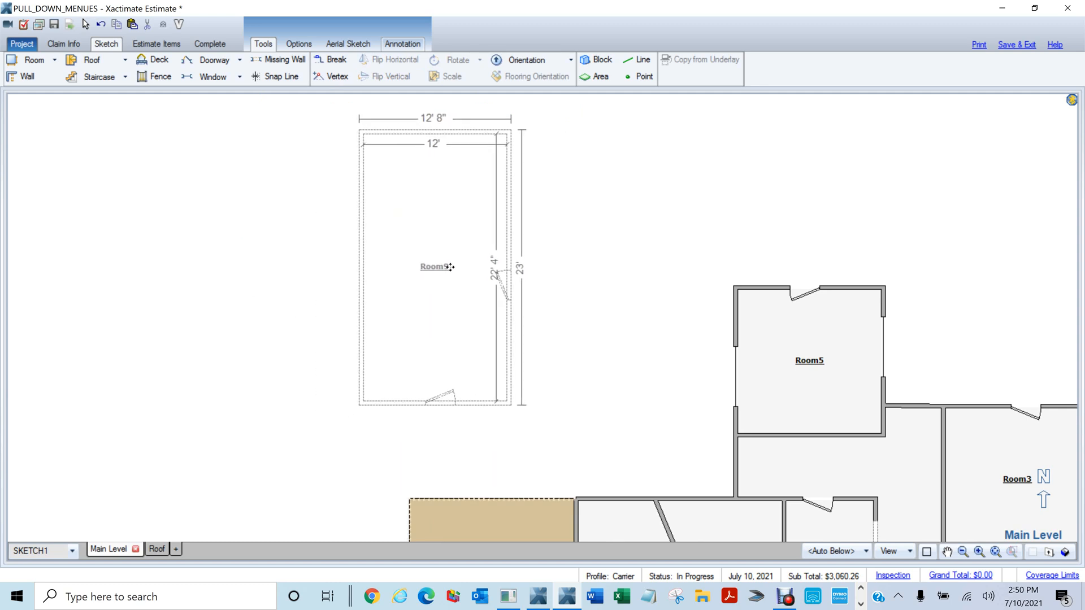
{"action": "key", "text": "Left"}
{"action": "key", "text": "Left"}
{"action": "key", "text": "Left"}
{"action": "key", "text": "Left"}
{"action": "key", "text": "Left"}
{"action": "key", "text": "Left"}
{"action": "key", "text": "Left"}
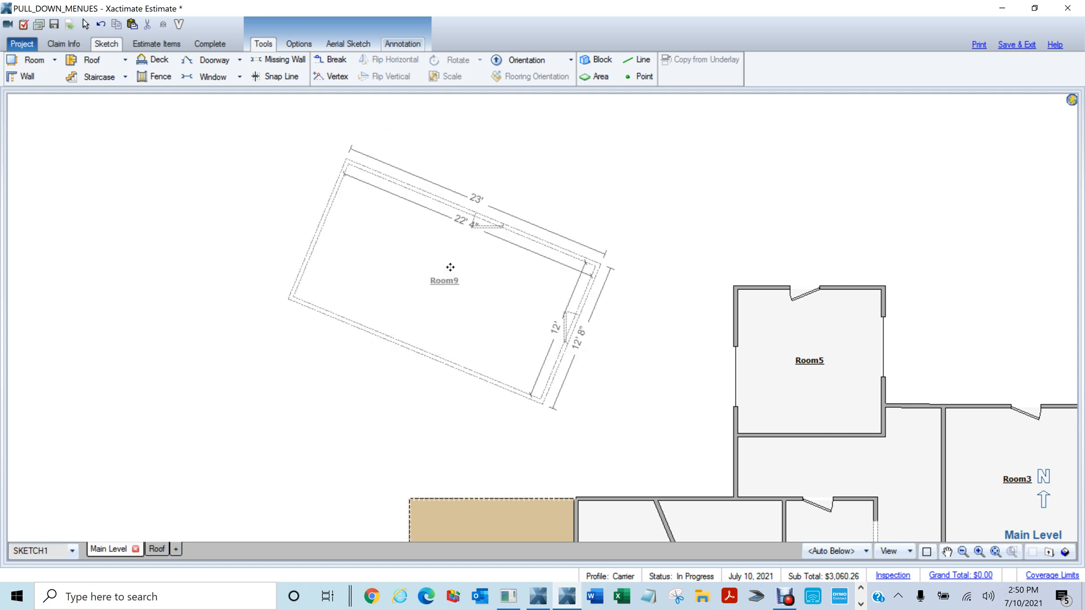
{"action": "key", "text": "Left"}
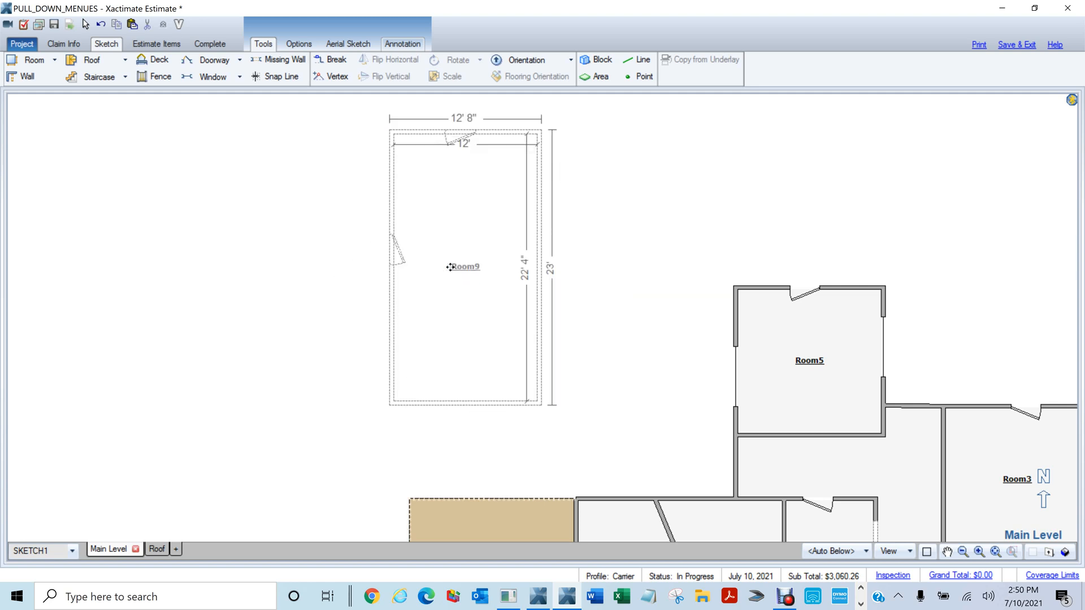
{"action": "left_click_drag", "start_coordinate": [450, 267], "coordinate": [448, 267]}
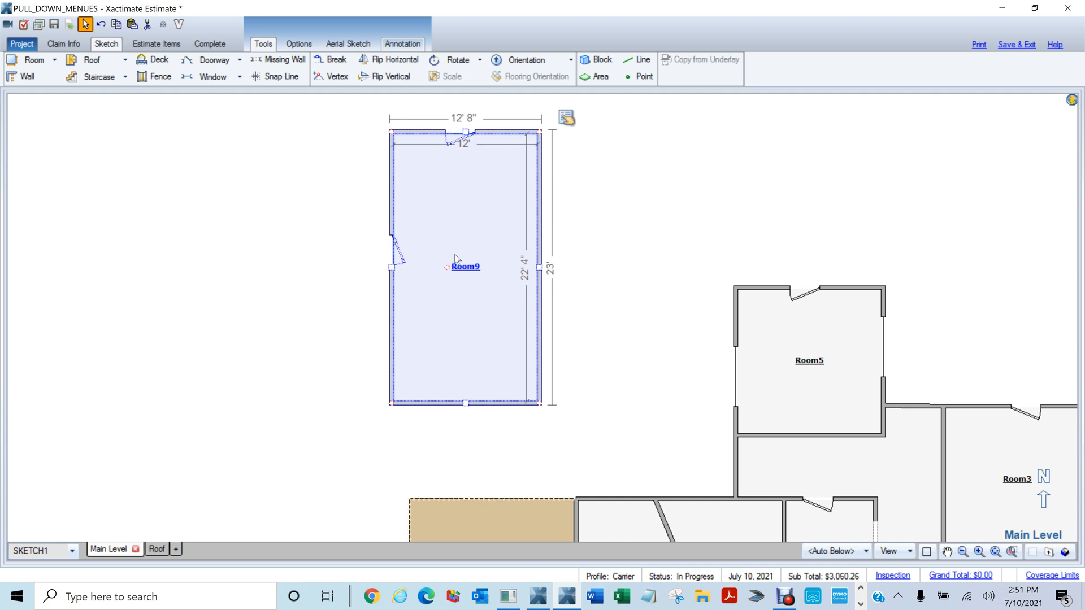
Rotate Room9 180° using Rotate 45 twice and Rotate 90
{"action": "left_click", "coordinate": [480, 60]}
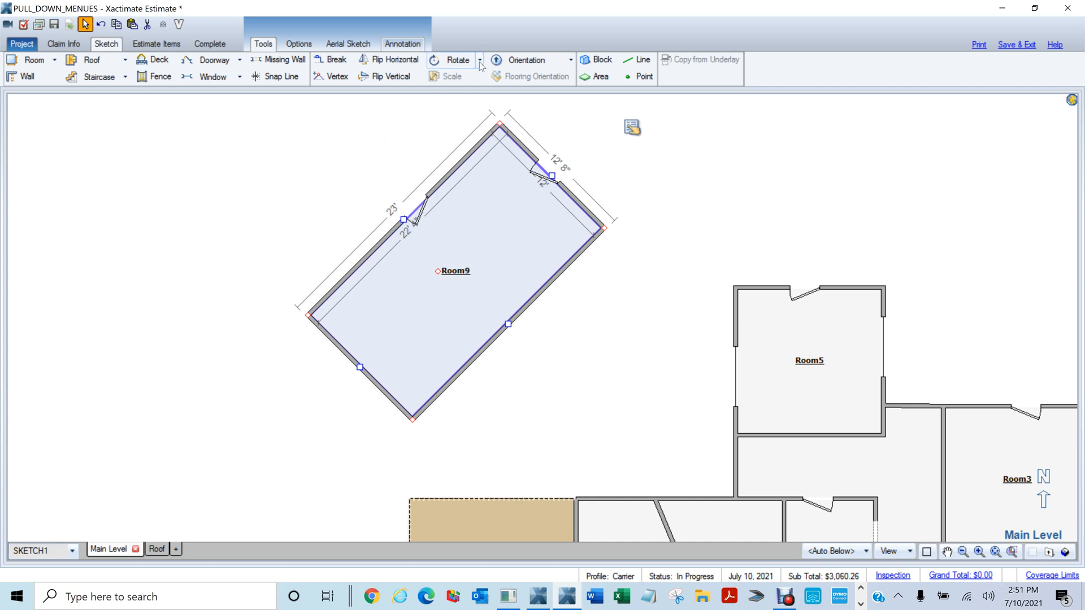
{"action": "left_click", "coordinate": [480, 60]}
{"action": "left_click", "coordinate": [452, 97]}
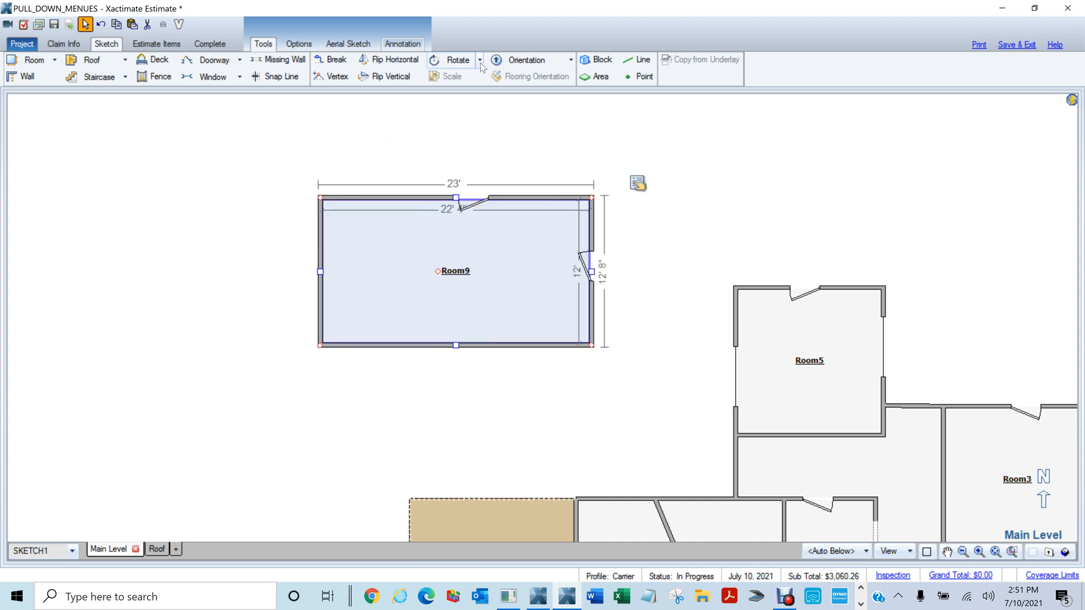
{"action": "left_click", "coordinate": [479, 60]}
{"action": "left_click", "coordinate": [458, 115]}
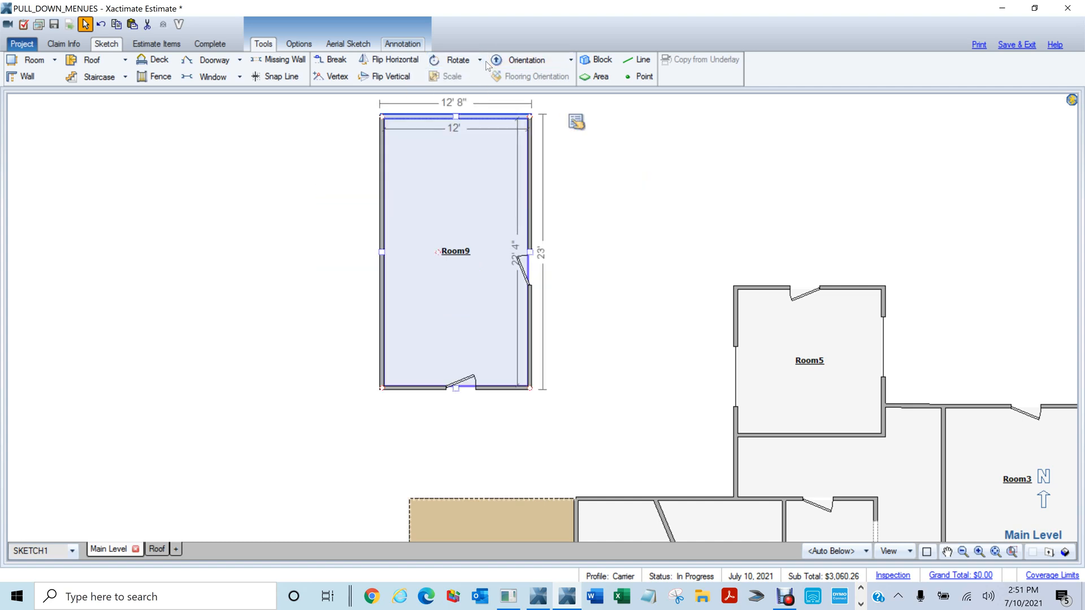
{"action": "left_click", "coordinate": [480, 61]}
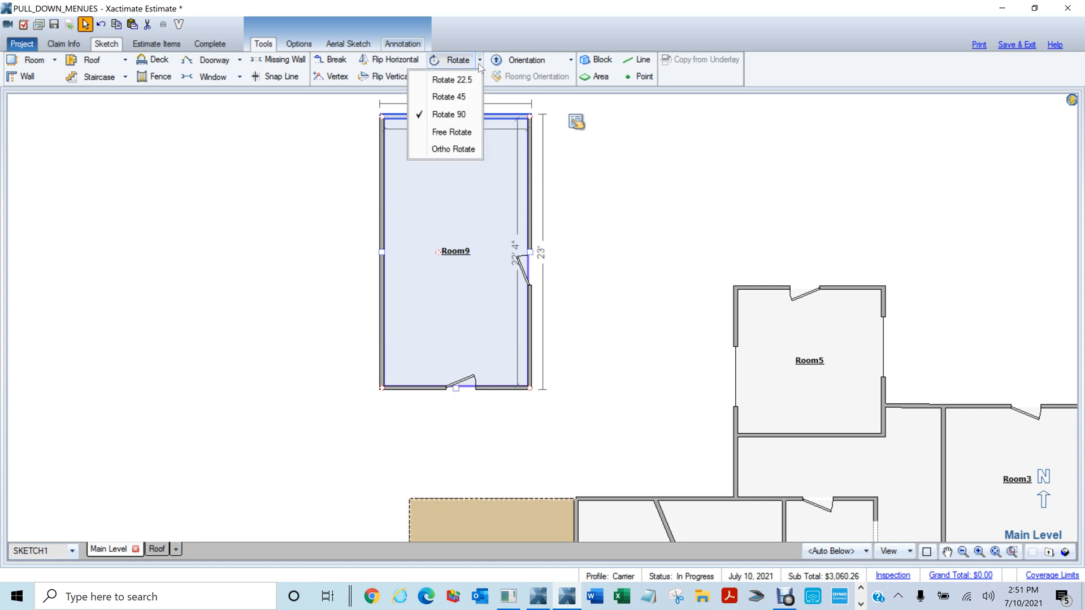
Free-rotate Room9 to a diagonal tilted up toward the right
{"action": "left_click", "coordinate": [452, 132]}
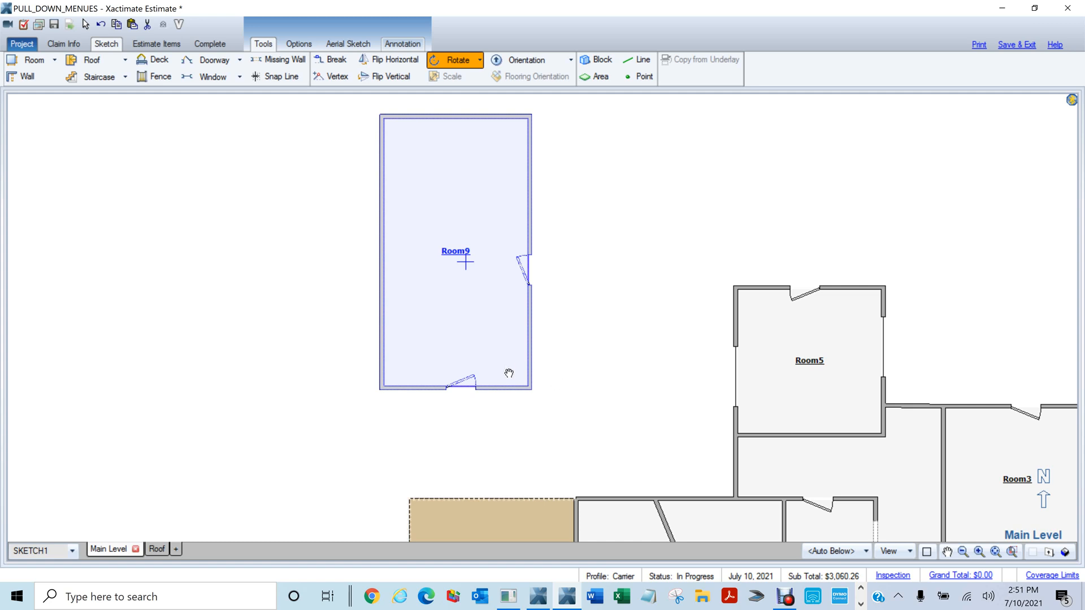
{"action": "mouse_move", "coordinate": [507, 373]}
{"action": "left_mouse_down"}
{"action": "mouse_move", "coordinate": [496, 383]}
{"action": "mouse_move", "coordinate": [429, 371]}
{"action": "mouse_move", "coordinate": [402, 337]}
{"action": "mouse_move", "coordinate": [408, 288]}
{"action": "mouse_move", "coordinate": [443, 260]}
{"action": "mouse_move", "coordinate": [497, 261]}
{"action": "mouse_move", "coordinate": [530, 225]}
{"action": "mouse_move", "coordinate": [553, 306]}
{"action": "mouse_move", "coordinate": [519, 367]}
{"action": "mouse_move", "coordinate": [493, 382]}
{"action": "mouse_move", "coordinate": [521, 373]}
{"action": "mouse_move", "coordinate": [508, 383]}
{"action": "mouse_move", "coordinate": [451, 358]}
{"action": "mouse_move", "coordinate": [458, 368]}
{"action": "mouse_move", "coordinate": [546, 360]}
{"action": "mouse_move", "coordinate": [595, 317]}
{"action": "mouse_move", "coordinate": [619, 271]}
{"action": "mouse_move", "coordinate": [574, 320]}
{"action": "mouse_move", "coordinate": [495, 346]}
{"action": "mouse_move", "coordinate": [528, 348]}
{"action": "mouse_move", "coordinate": [608, 296]}
{"action": "mouse_move", "coordinate": [586, 315]}
{"action": "mouse_move", "coordinate": [615, 263]}
{"action": "mouse_move", "coordinate": [606, 224]}
{"action": "mouse_move", "coordinate": [579, 191]}
{"action": "mouse_move", "coordinate": [523, 175]}
{"action": "mouse_move", "coordinate": [462, 109]}
{"action": "mouse_move", "coordinate": [386, 241]}
{"action": "mouse_move", "coordinate": [487, 211]}
{"action": "mouse_move", "coordinate": [465, 198]}
{"action": "mouse_move", "coordinate": [443, 204]}
{"action": "mouse_move", "coordinate": [483, 199]}
{"action": "mouse_move", "coordinate": [466, 192]}
{"action": "left_mouse_up"}
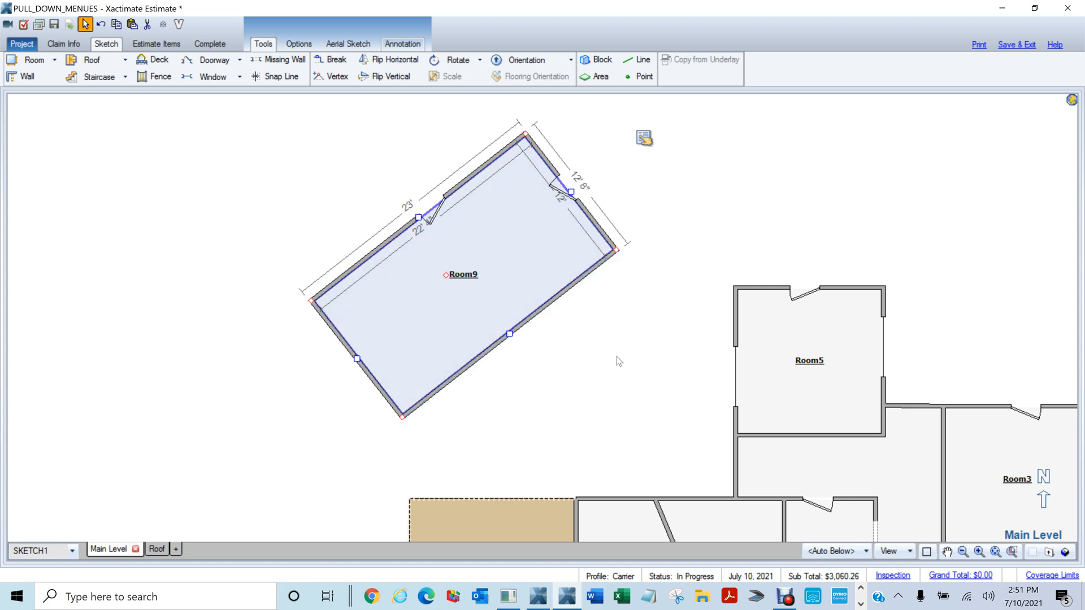
{"action": "left_click_drag", "start_coordinate": [617, 356], "coordinate": [626, 310]}
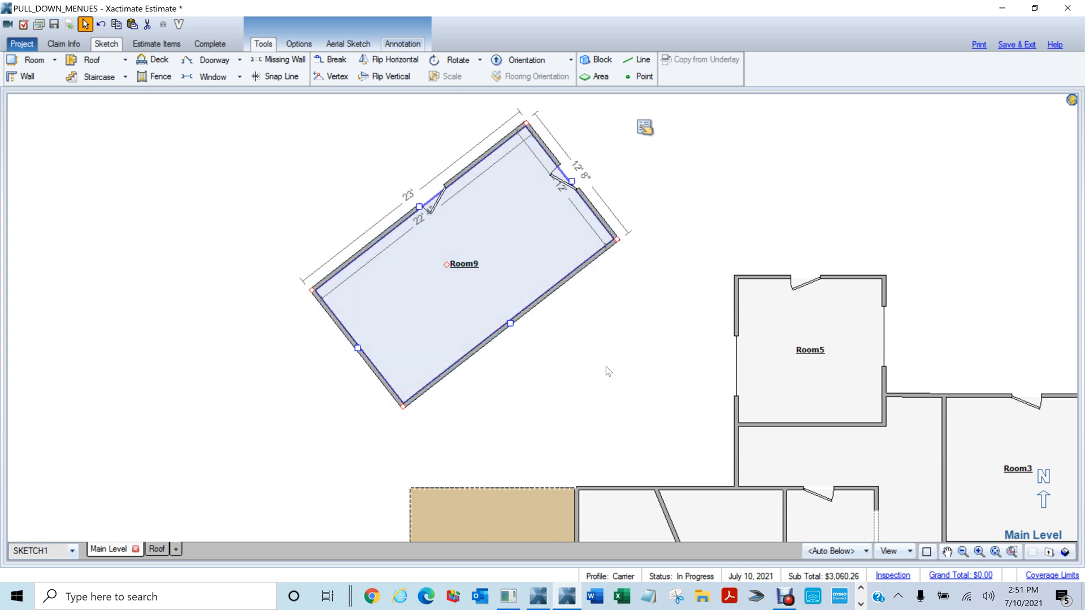
{"action": "left_click", "coordinate": [480, 61]}
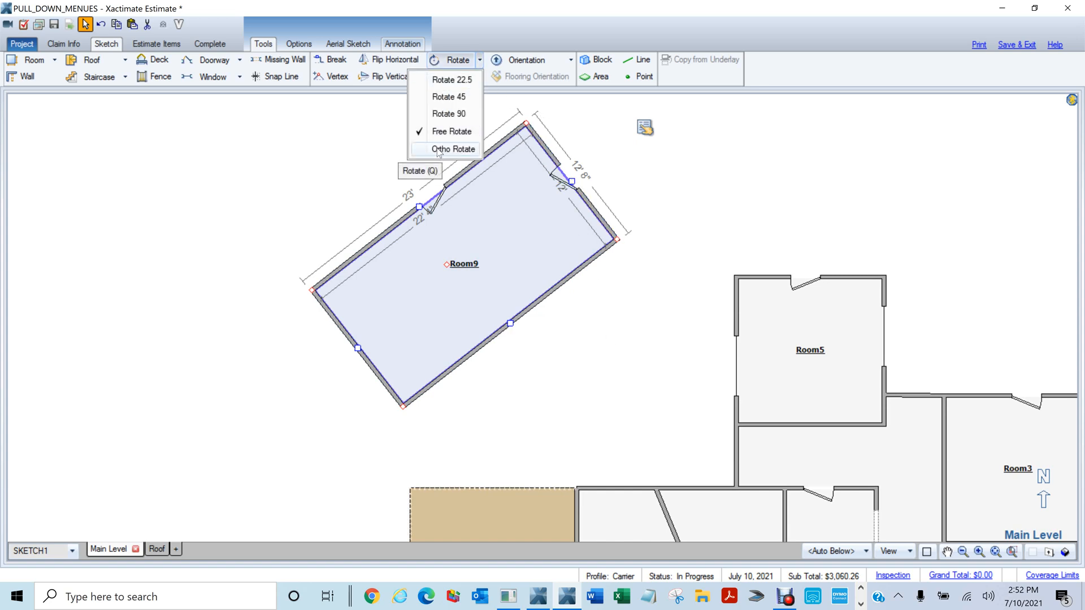
Rotate Room9 back square, lying horizontally 23' by 12' 8', then select and deselect it
{"action": "left_click", "coordinate": [437, 150]}
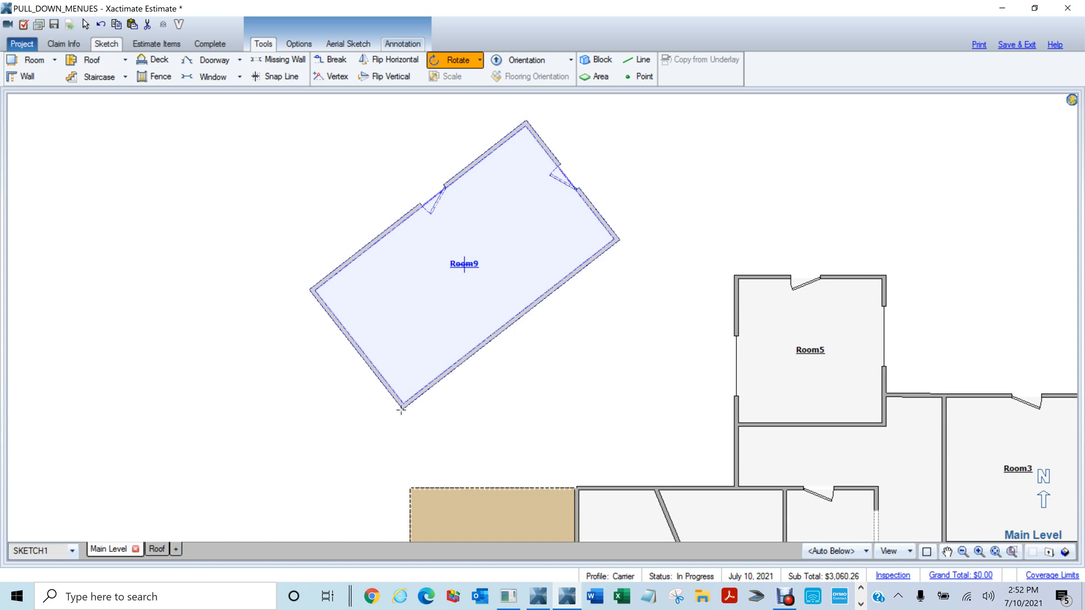
{"action": "left_click_drag", "start_coordinate": [403, 407], "coordinate": [717, 164]}
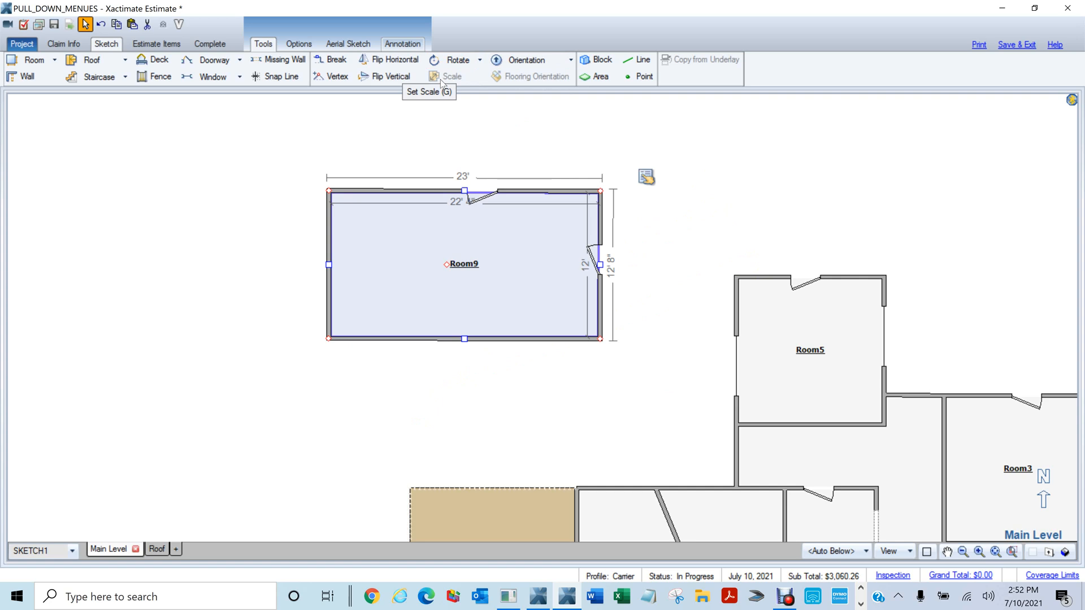
{"action": "scroll", "coordinate": [442, 129], "scroll_direction": "down", "scroll_amount": 1}
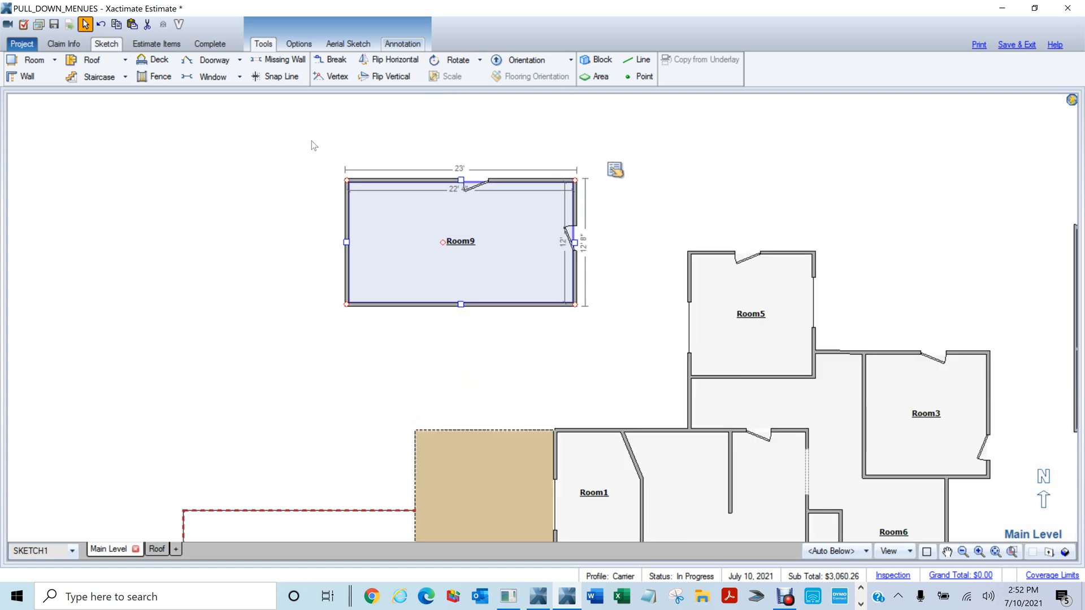
{"action": "left_click_drag", "start_coordinate": [311, 139], "coordinate": [650, 359]}
{"action": "left_click", "coordinate": [670, 208]}
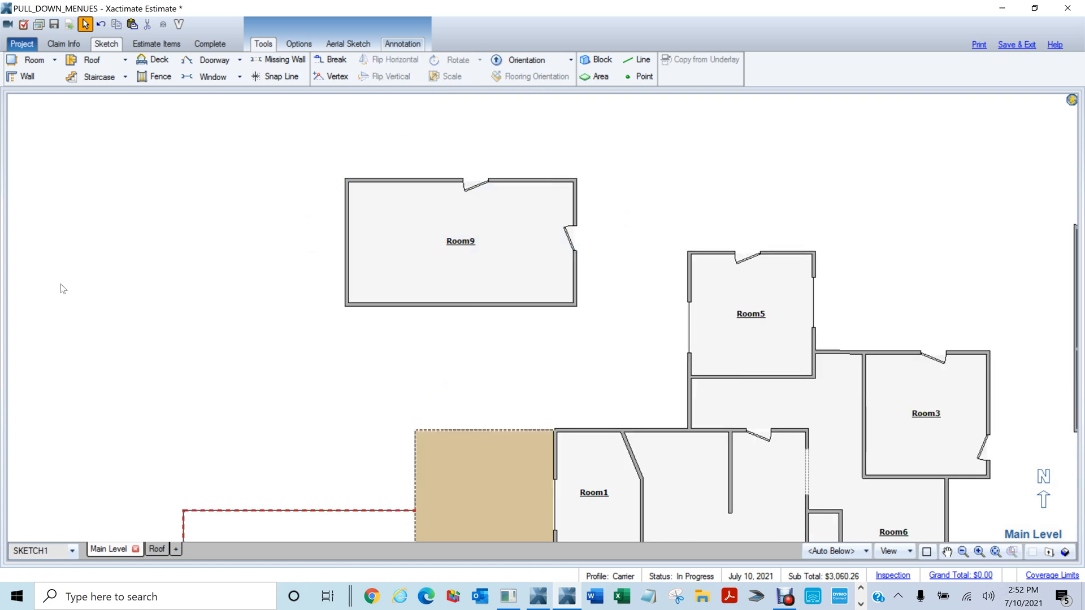
Switch to the Roof level and delete its FACE square-footage table
{"action": "left_click", "coordinate": [163, 554]}
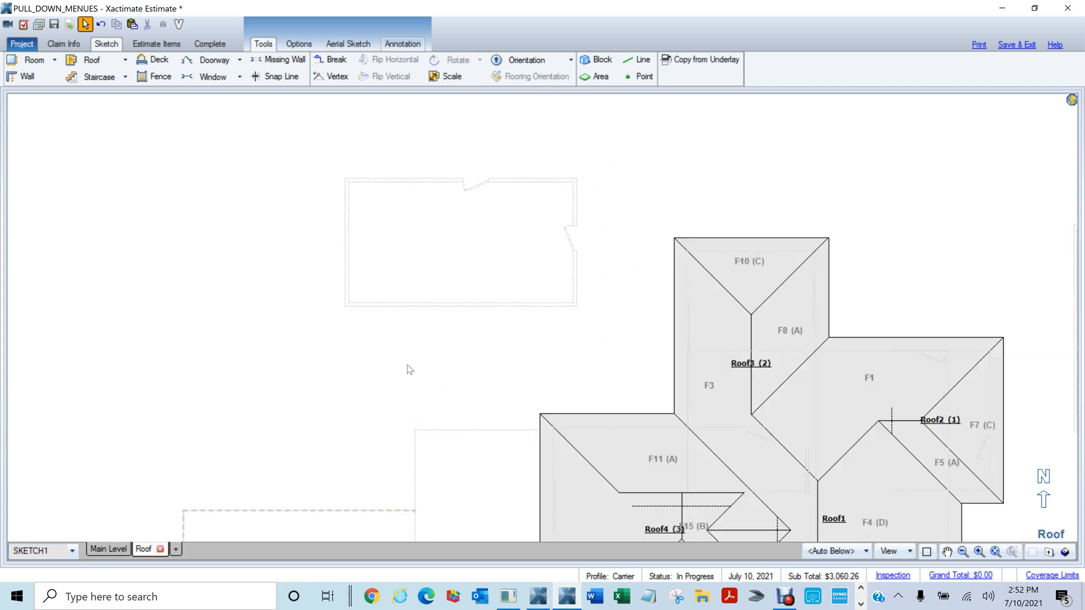
{"action": "scroll", "coordinate": [409, 368], "scroll_direction": "down", "scroll_amount": 2}
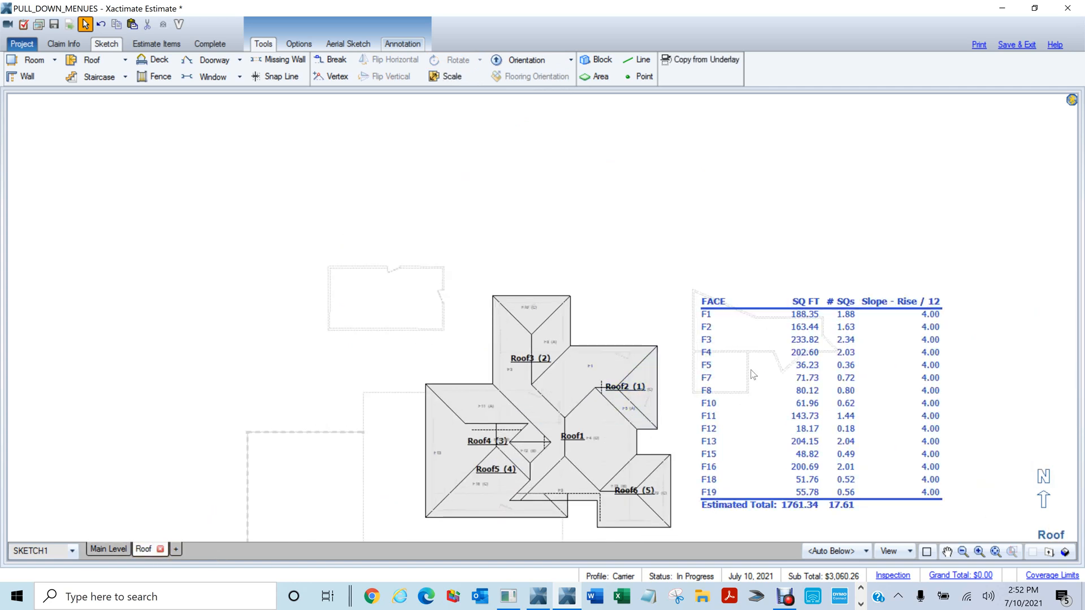
{"action": "left_click_drag", "start_coordinate": [691, 281], "coordinate": [981, 520]}
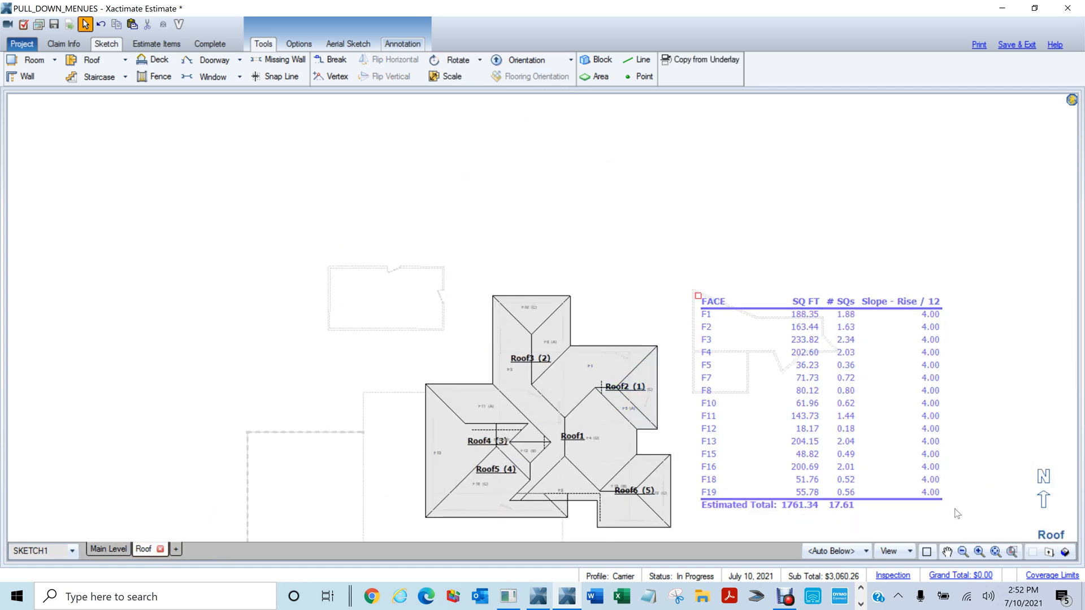
{"action": "key", "text": "Delete"}
Reposition the roof view and draw a reference line across the roof's full width
{"action": "scroll", "coordinate": [799, 416], "scroll_direction": "down", "scroll_amount": 2}
{"action": "left_click_drag", "start_coordinate": [798, 418], "coordinate": [653, 290]}
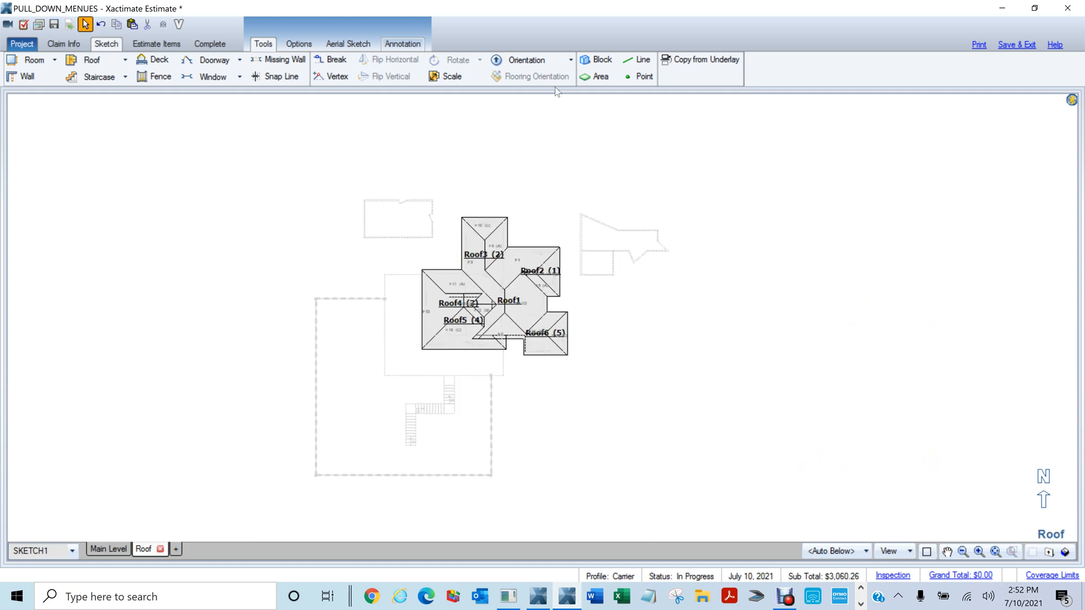
{"action": "left_click_drag", "start_coordinate": [315, 153], "coordinate": [673, 429]}
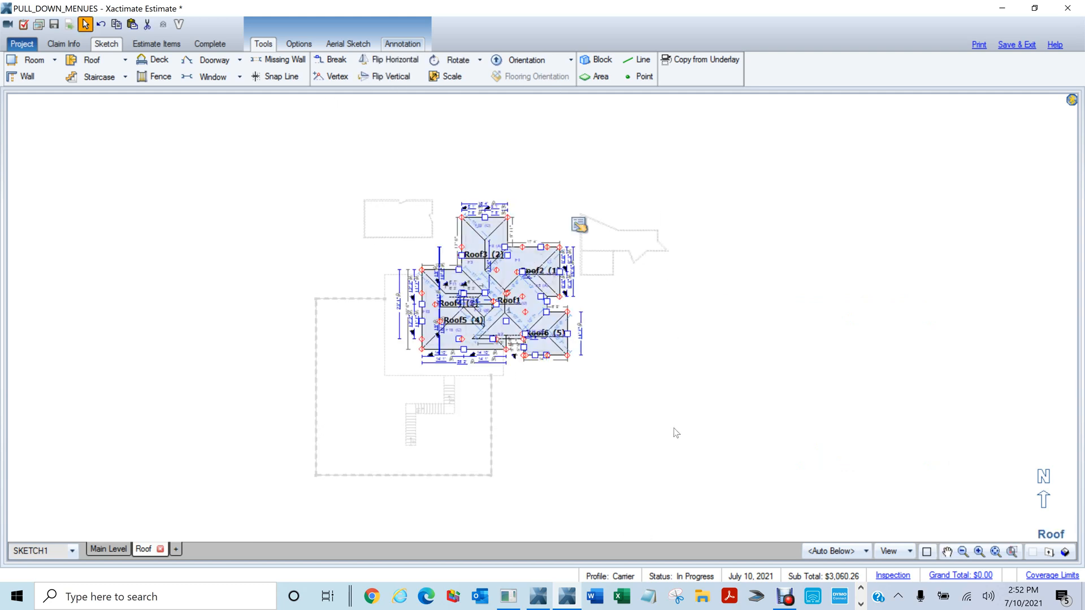
{"action": "scroll", "coordinate": [661, 422], "scroll_direction": "up", "scroll_amount": 3}
{"action": "left_click_drag", "start_coordinate": [614, 354], "coordinate": [711, 449]}
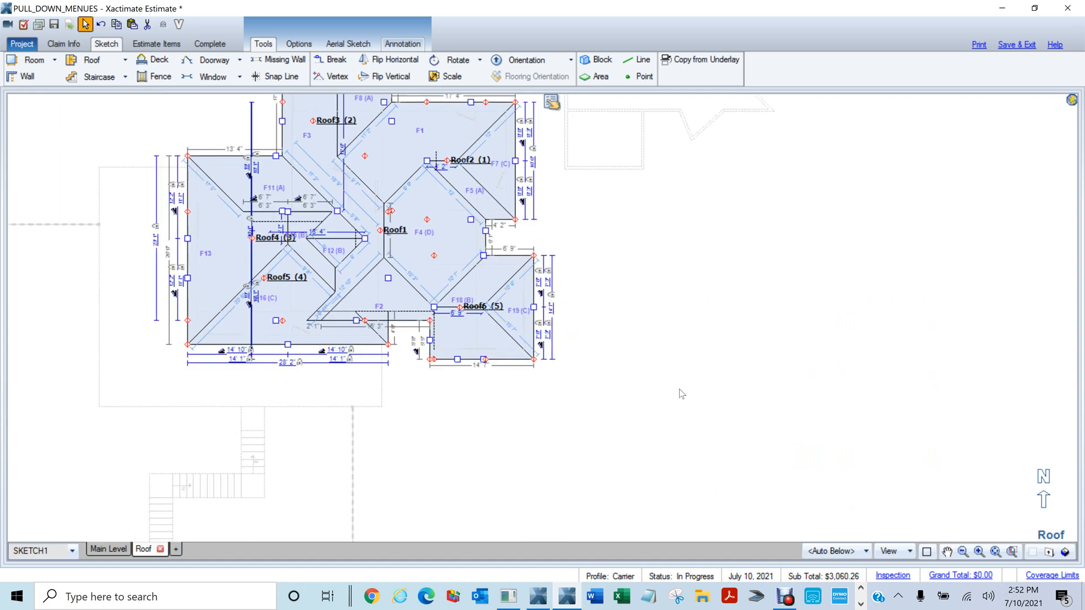
{"action": "left_click", "coordinate": [684, 371]}
{"action": "mouse_move", "coordinate": [655, 333]}
{"action": "left_mouse_down"}
{"action": "mouse_move", "coordinate": [709, 354]}
{"action": "mouse_move", "coordinate": [741, 385]}
{"action": "mouse_move", "coordinate": [760, 435]}
{"action": "left_mouse_up"}
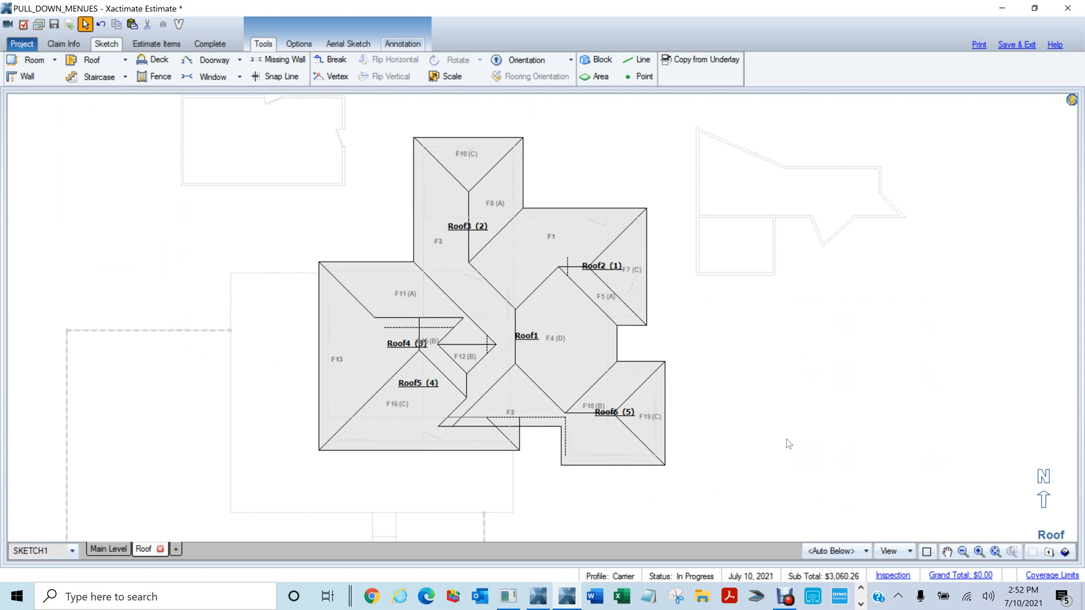
{"action": "left_click", "coordinate": [627, 65]}
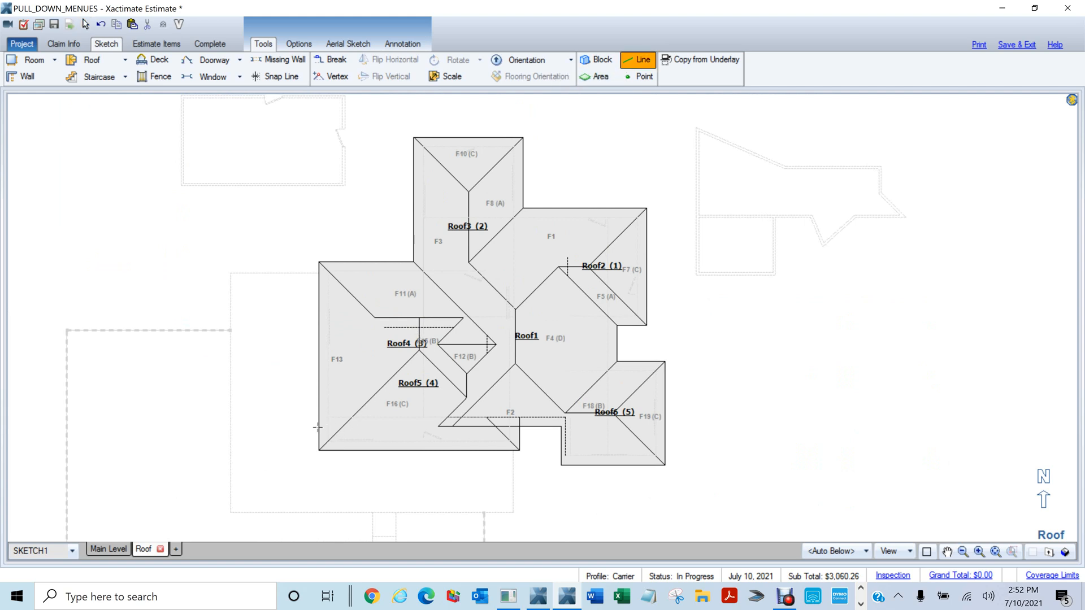
{"action": "left_click_drag", "start_coordinate": [319, 426], "coordinate": [663, 437]}
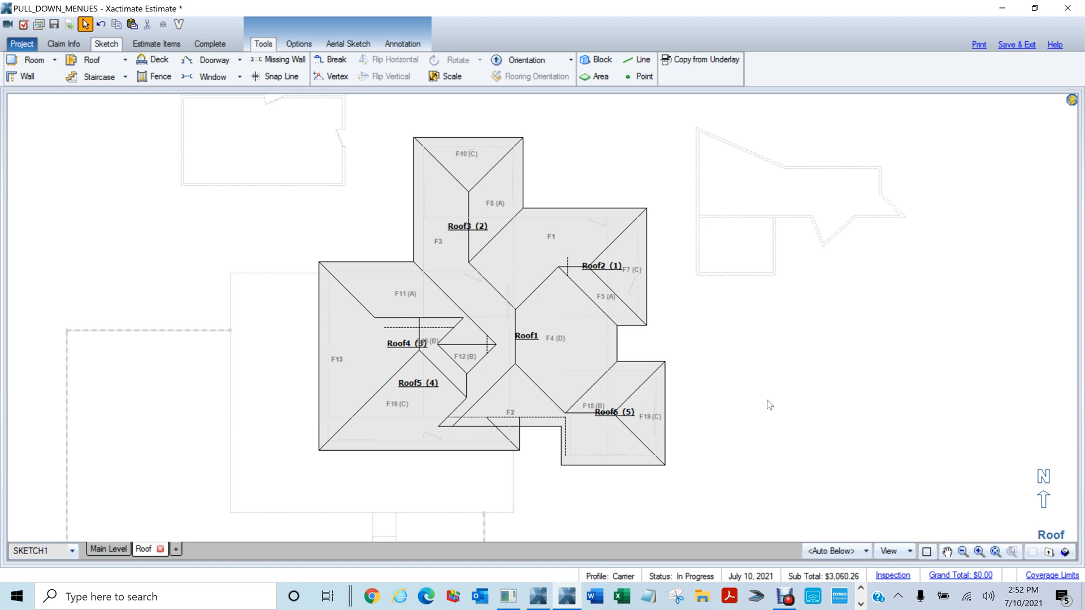
{"action": "scroll", "coordinate": [796, 380], "scroll_direction": "down", "scroll_amount": 2}
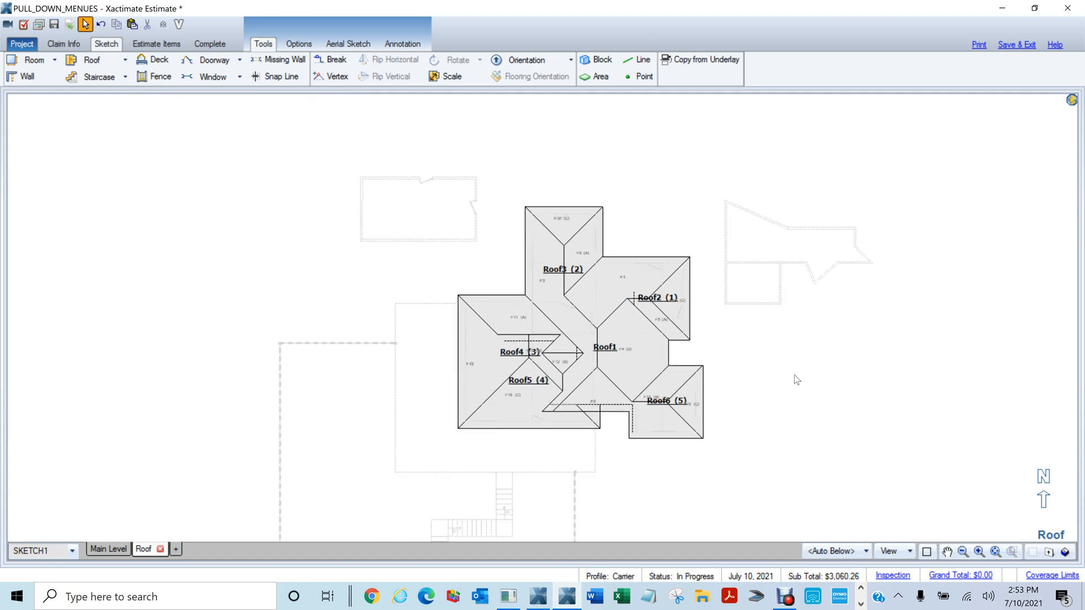
Set the Roof scale so a line along its bottom edge measures 100 feet, dismissing the 1000' warning
{"action": "left_click", "coordinate": [449, 76]}
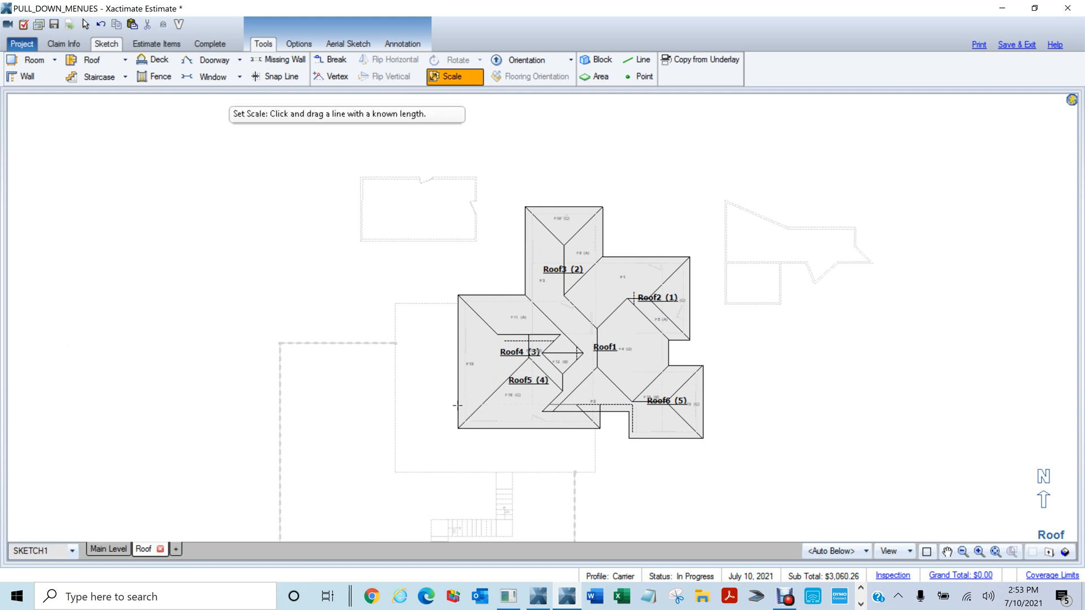
{"action": "left_click_drag", "start_coordinate": [458, 405], "coordinate": [702, 405]}
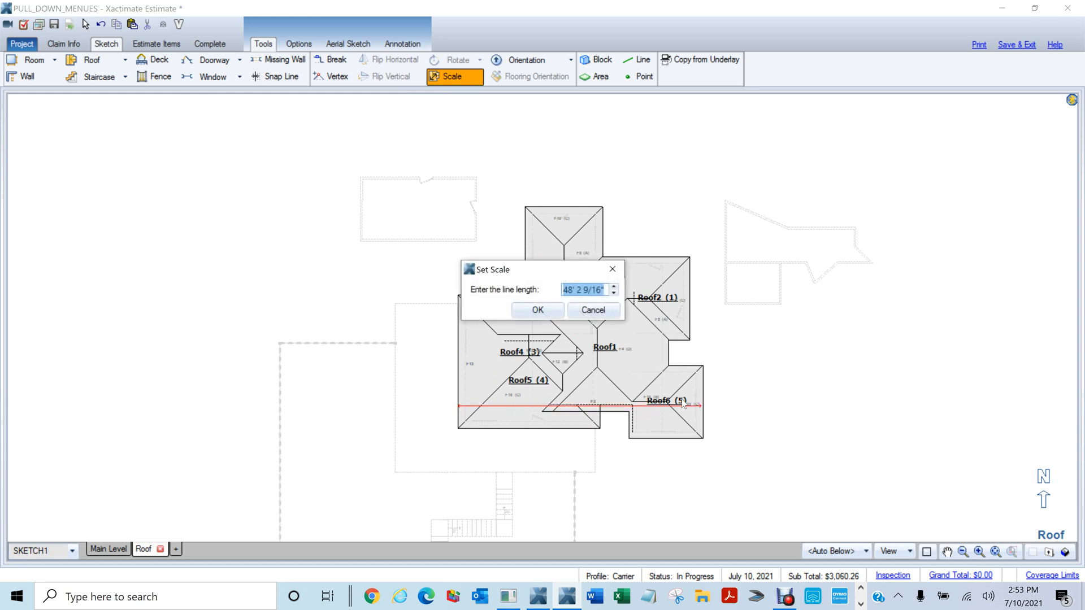
{"action": "type", "text": "1009"}
{"action": "key", "text": "Return"}
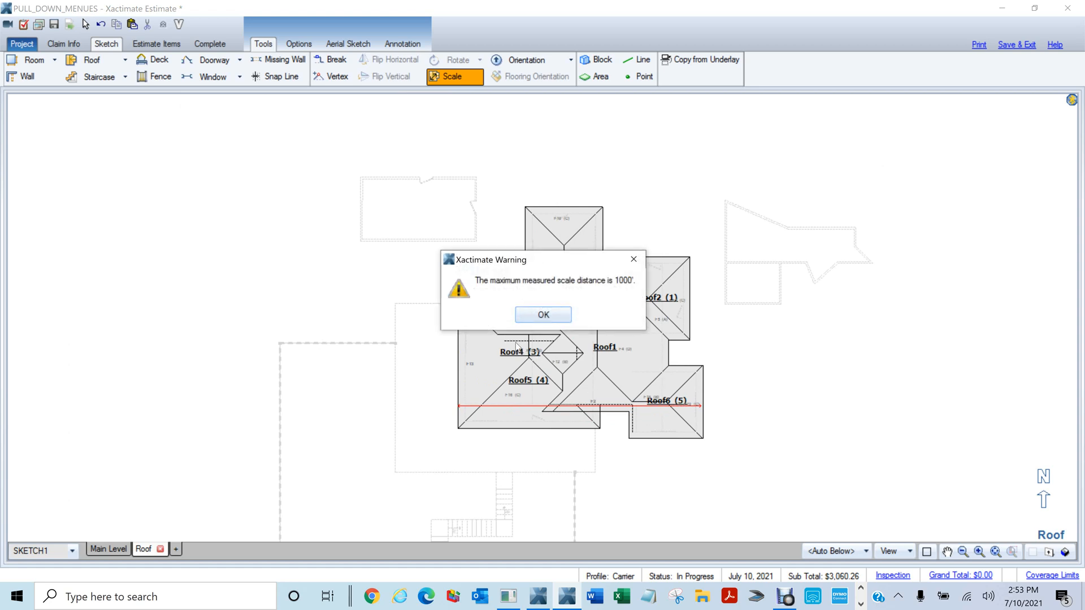
{"action": "left_click", "coordinate": [540, 314]}
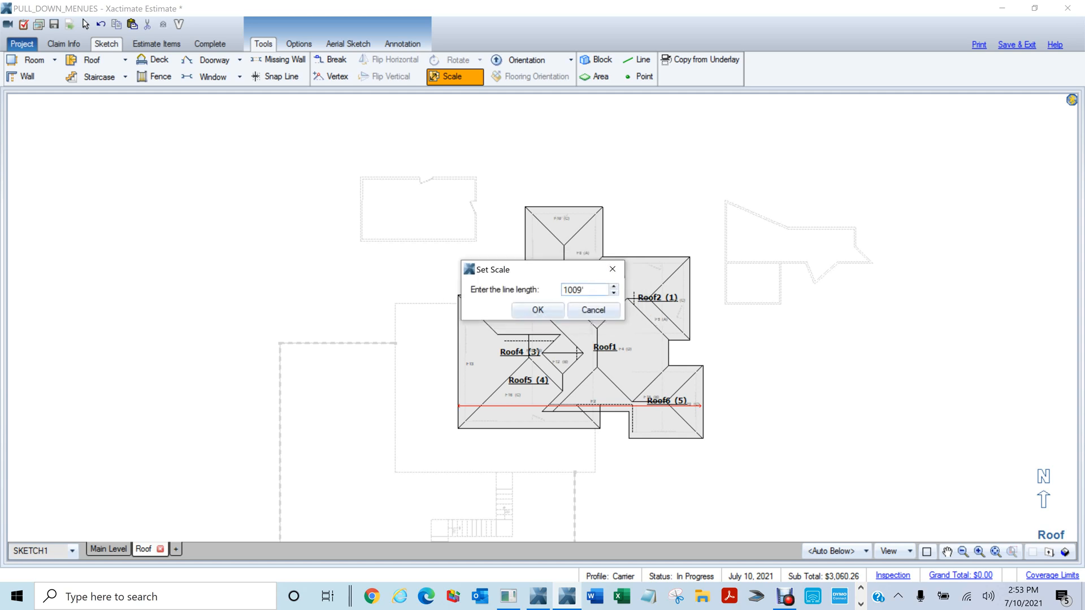
{"action": "key", "text": "Tab"}
{"action": "type", "text": "100"}
{"action": "key", "text": "Return"}
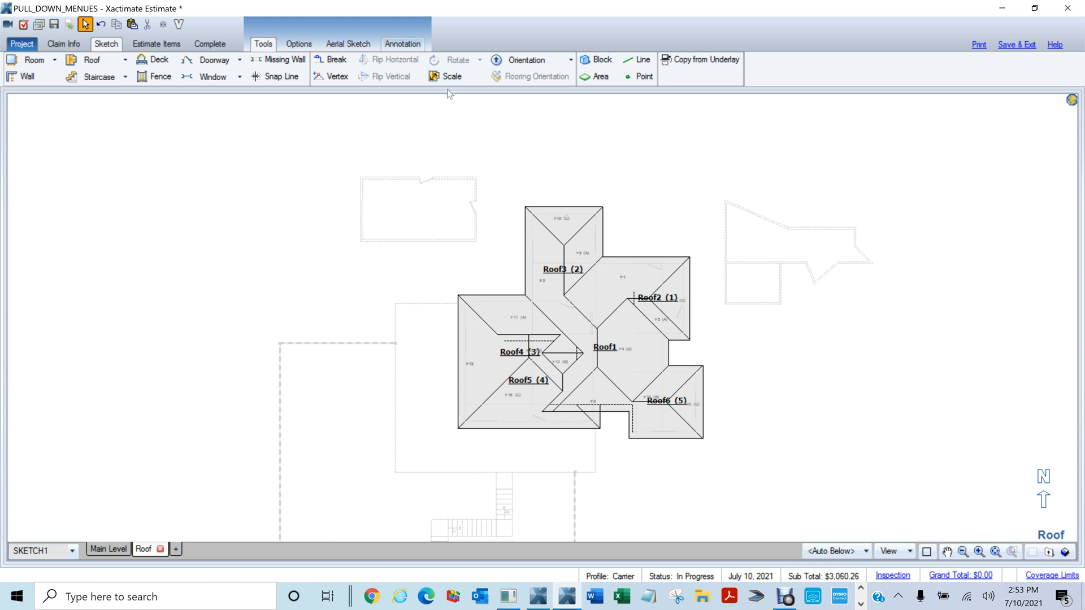
{"action": "scroll", "coordinate": [779, 356], "scroll_direction": "down", "scroll_amount": 3}
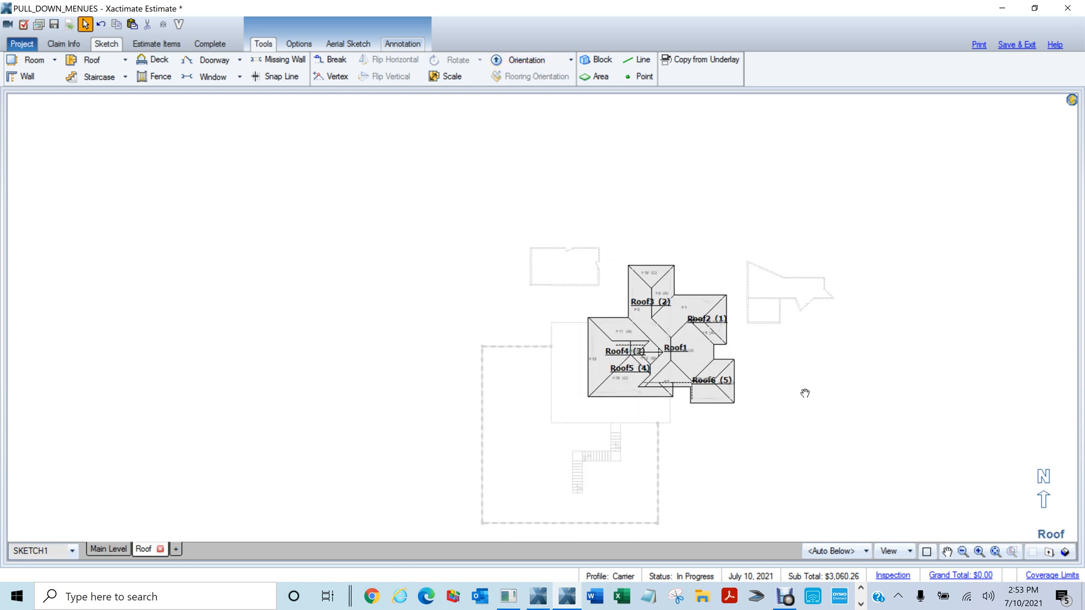
{"action": "mouse_move", "coordinate": [829, 419]}
{"action": "left_mouse_down"}
{"action": "mouse_move", "coordinate": [835, 404]}
{"action": "mouse_move", "coordinate": [937, 392]}
{"action": "left_mouse_up"}
{"action": "scroll", "coordinate": [431, 300], "scroll_direction": "up", "scroll_amount": 2}
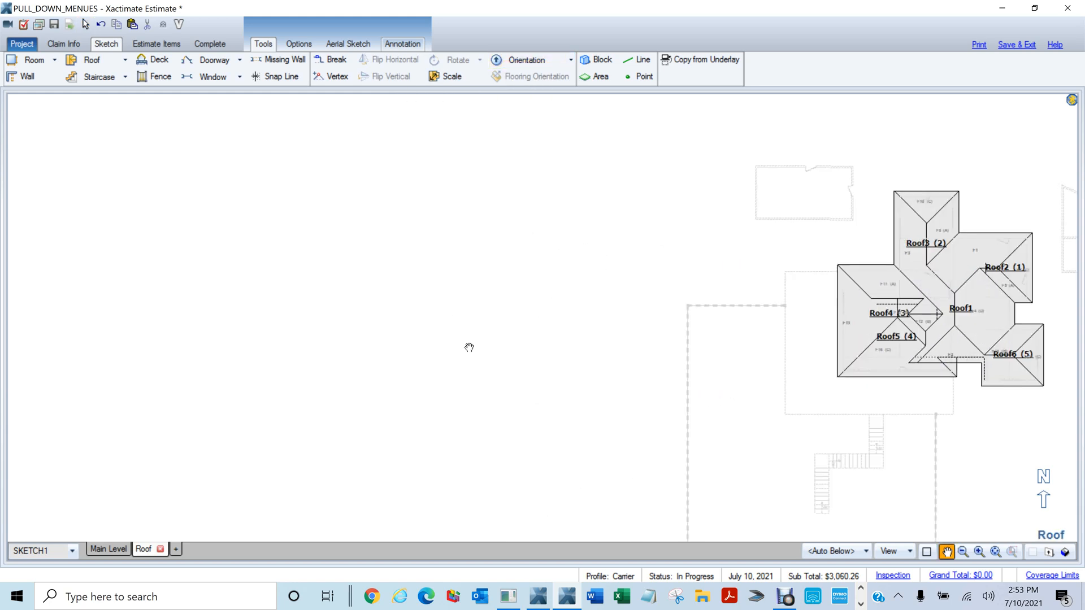
Draw a straight Stairs flight upward with a top landing on the Roof level
{"action": "key", "text": "s"}
{"action": "mouse_move", "coordinate": [443, 403]}
{"action": "left_mouse_down"}
{"action": "mouse_move", "coordinate": [450, 322]}
{"action": "mouse_move", "coordinate": [485, 359]}
{"action": "mouse_move", "coordinate": [457, 329]}
{"action": "left_mouse_up"}
{"action": "right_click", "coordinate": [449, 330]}
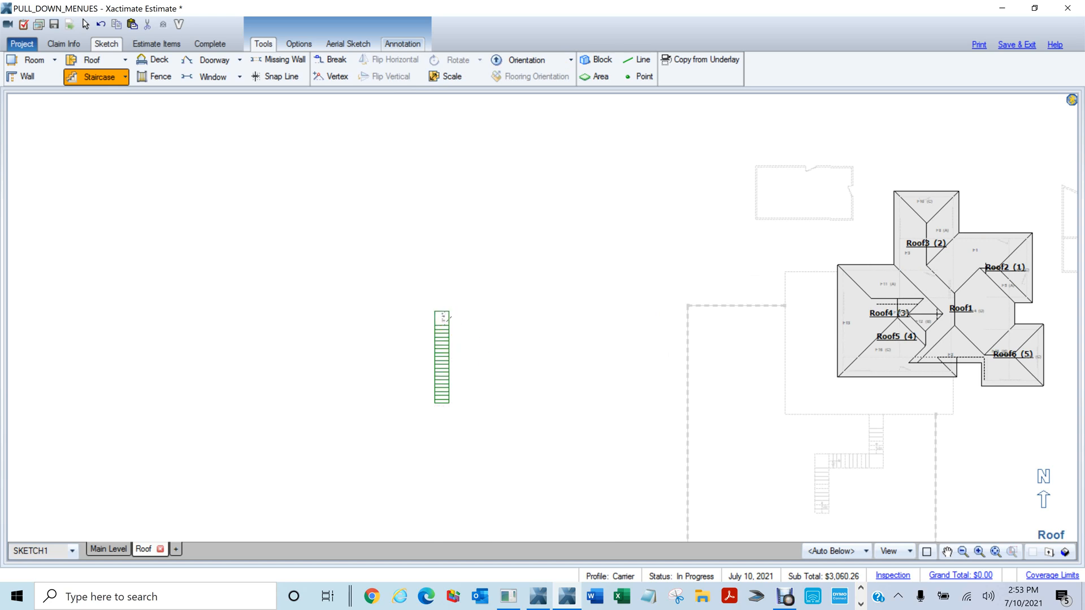
{"action": "key", "text": "Escape"}
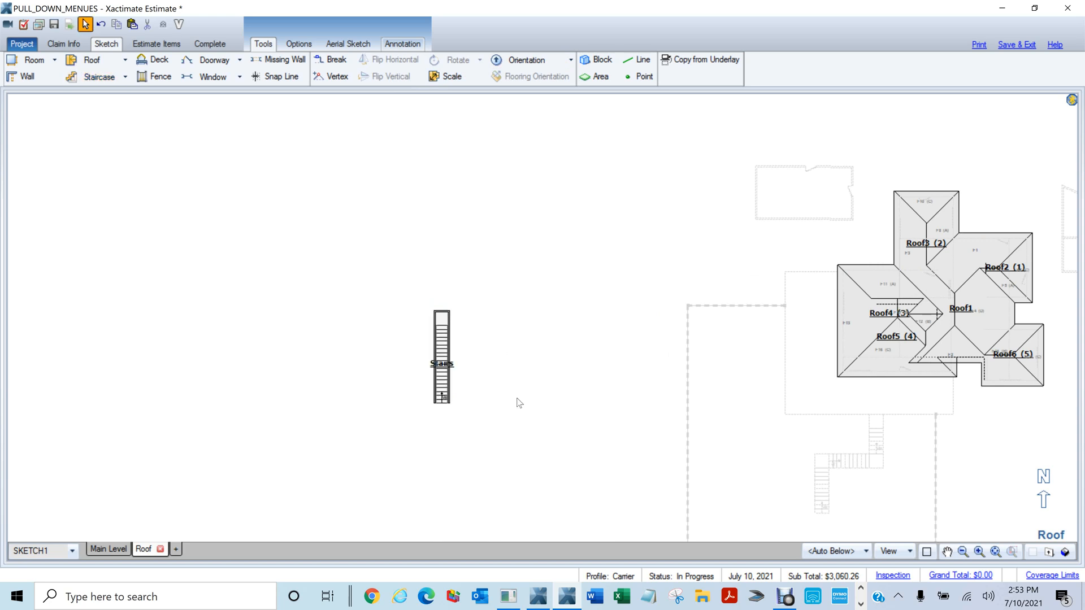
{"action": "scroll", "coordinate": [508, 379], "scroll_direction": "up", "scroll_amount": 3}
{"action": "left_click_drag", "start_coordinate": [444, 342], "coordinate": [560, 373]}
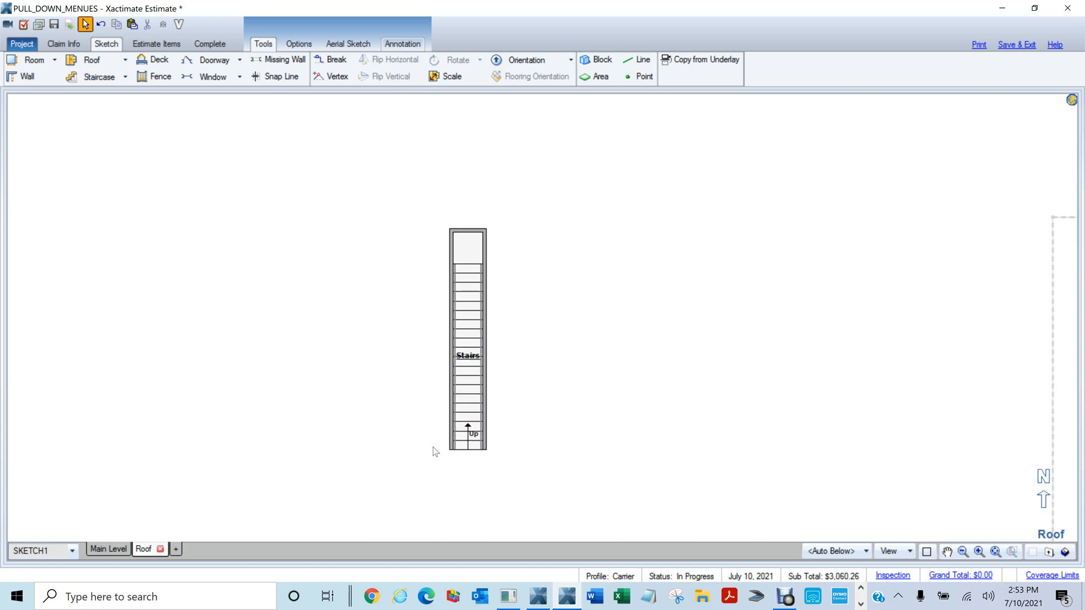
{"action": "left_click", "coordinate": [474, 446]}
{"action": "left_click", "coordinate": [554, 414]}
Check the staircase in 3D view, then return to the 2D plan
{"action": "key", "text": "F9"}
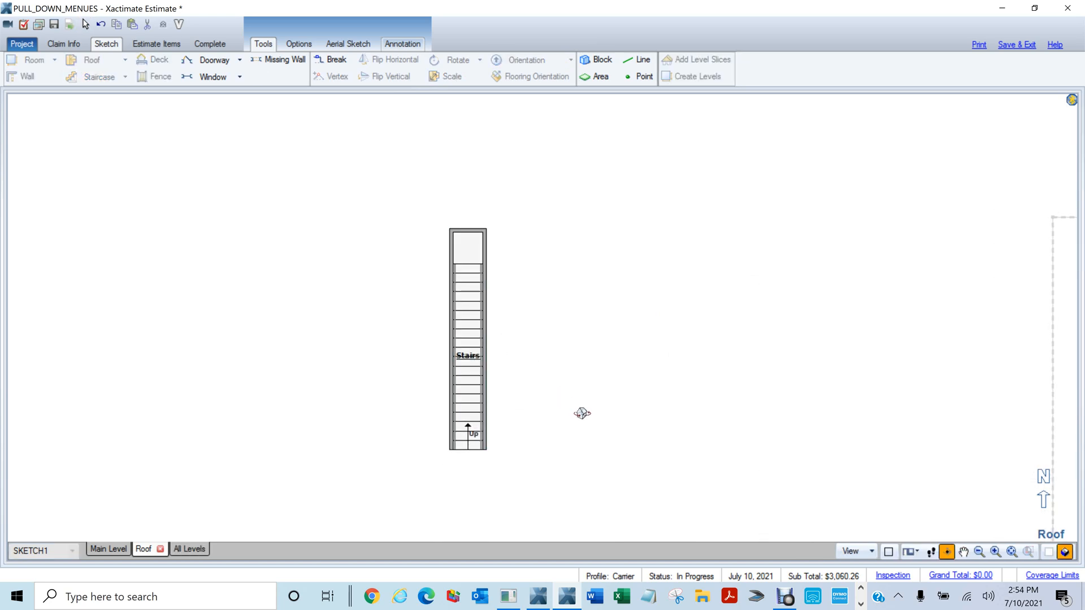
{"action": "left_click_drag", "start_coordinate": [598, 440], "coordinate": [508, 162]}
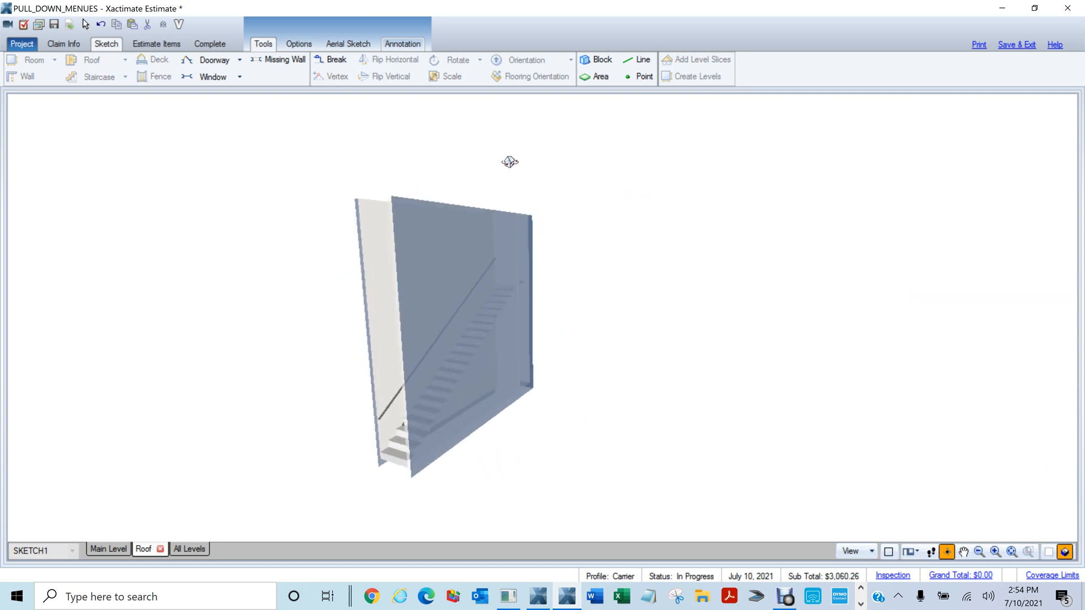
{"action": "key", "text": "F9"}
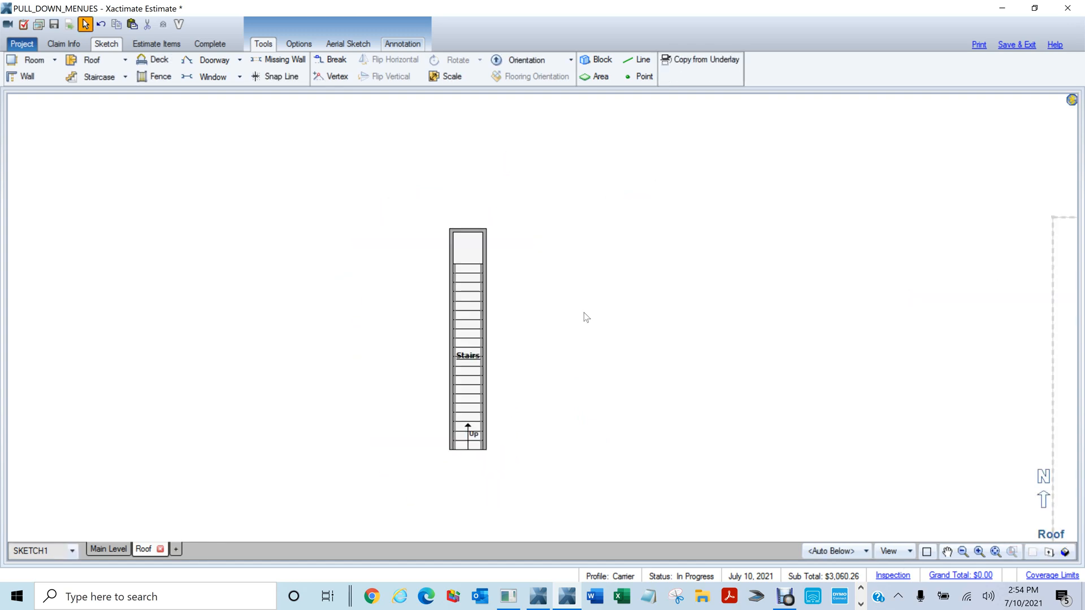
{"action": "key", "text": "o"}
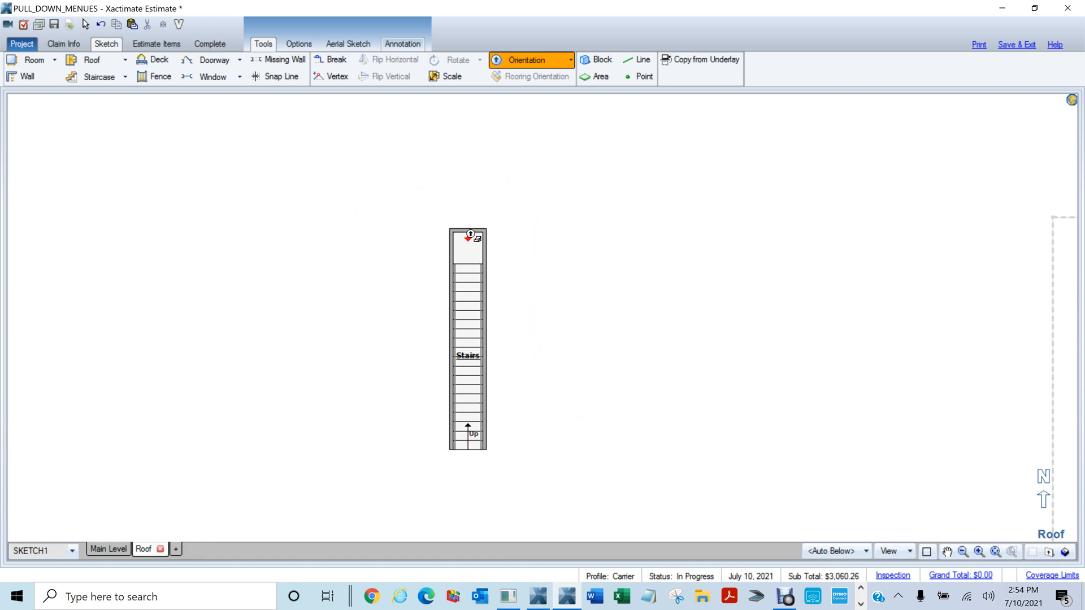
Cancel the direction change and preview the staircase in 3D
{"action": "key", "text": "Escape"}
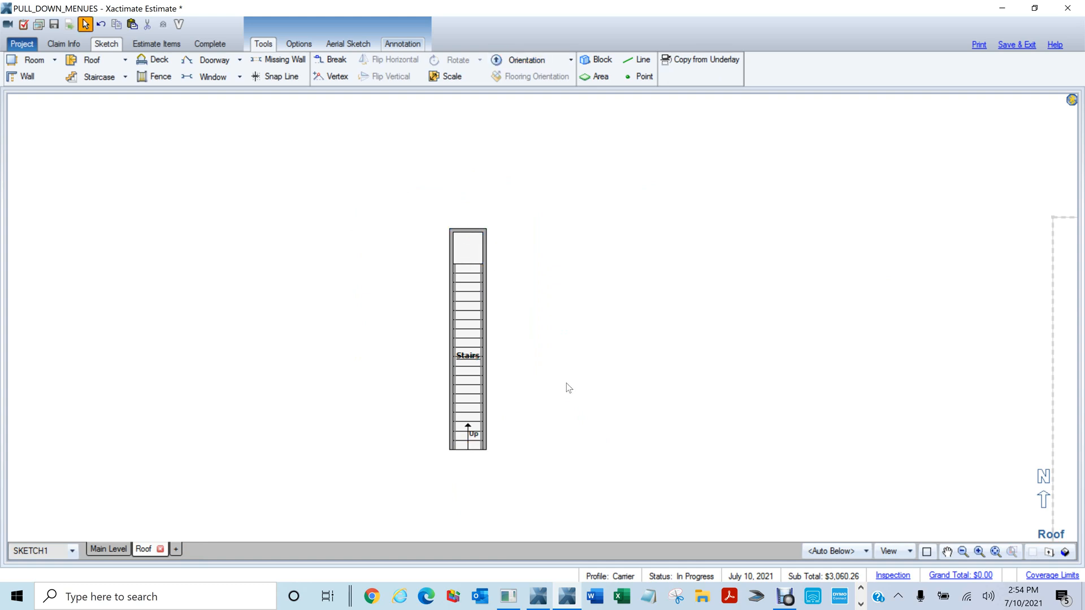
{"action": "key", "text": "F8"}
{"action": "mouse_move", "coordinate": [567, 390]}
{"action": "left_mouse_down"}
{"action": "mouse_move", "coordinate": [584, 400]}
{"action": "mouse_move", "coordinate": [557, 291]}
{"action": "mouse_move", "coordinate": [574, 211]}
{"action": "mouse_move", "coordinate": [642, 218]}
{"action": "mouse_move", "coordinate": [637, 225]}
{"action": "left_mouse_up"}
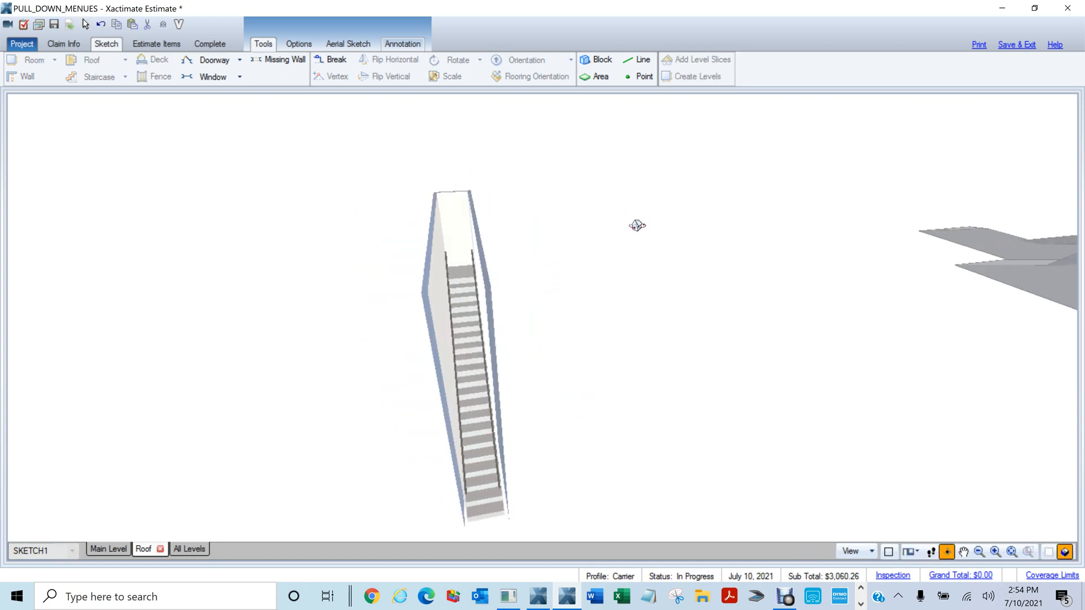
{"action": "key", "text": "F8"}
Reverse the staircase's orientation so it runs down, then check it in 3D
{"action": "left_click", "coordinate": [473, 377]}
{"action": "left_click", "coordinate": [475, 244]}
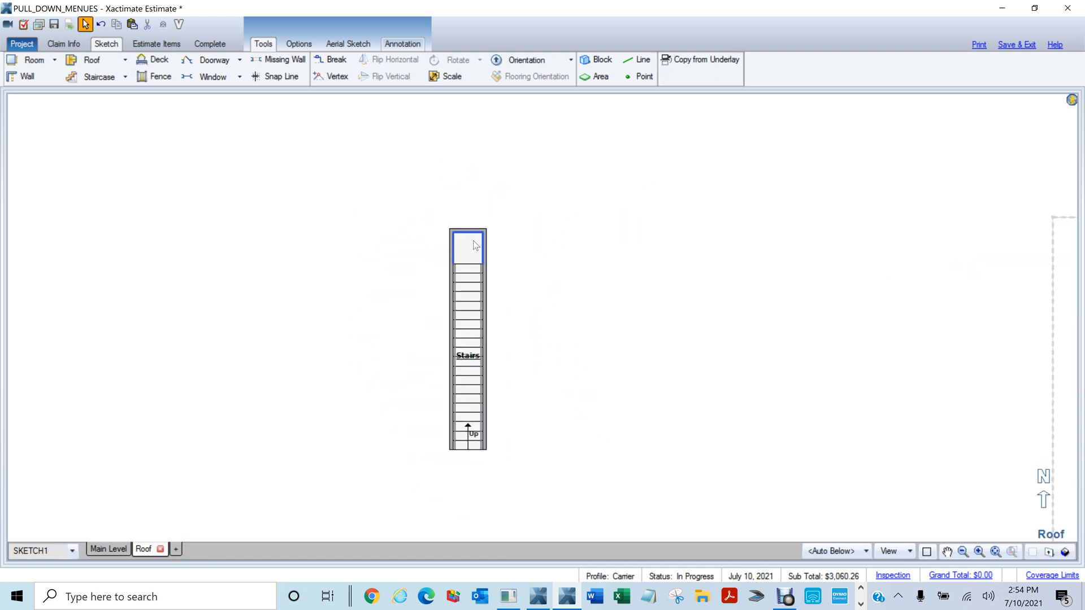
{"action": "key", "text": "o"}
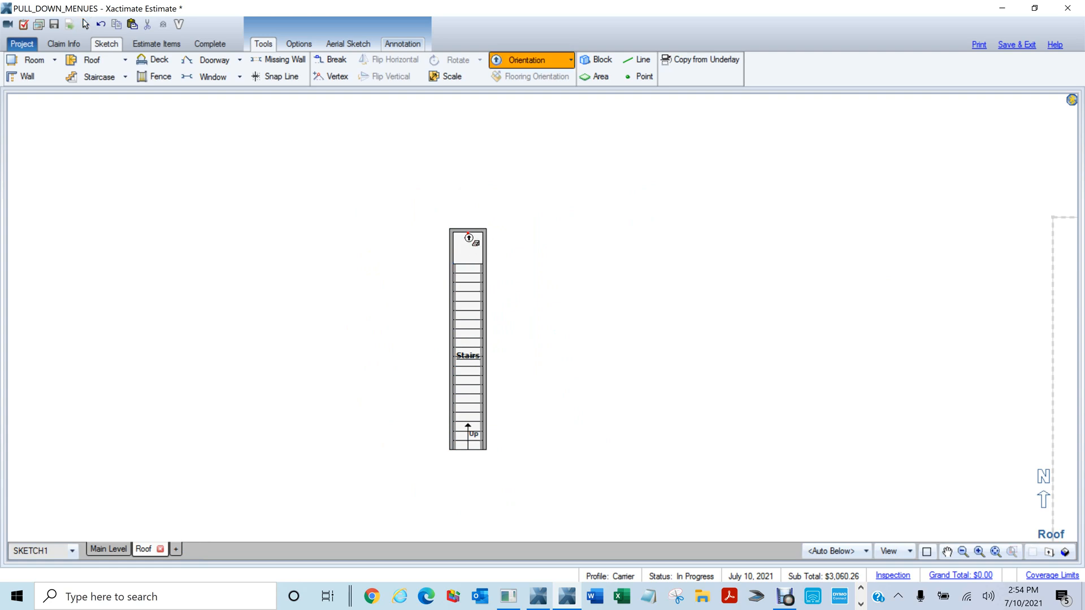
{"action": "right_click", "coordinate": [470, 241]}
{"action": "right_click", "coordinate": [472, 251]}
{"action": "left_click", "coordinate": [468, 270]}
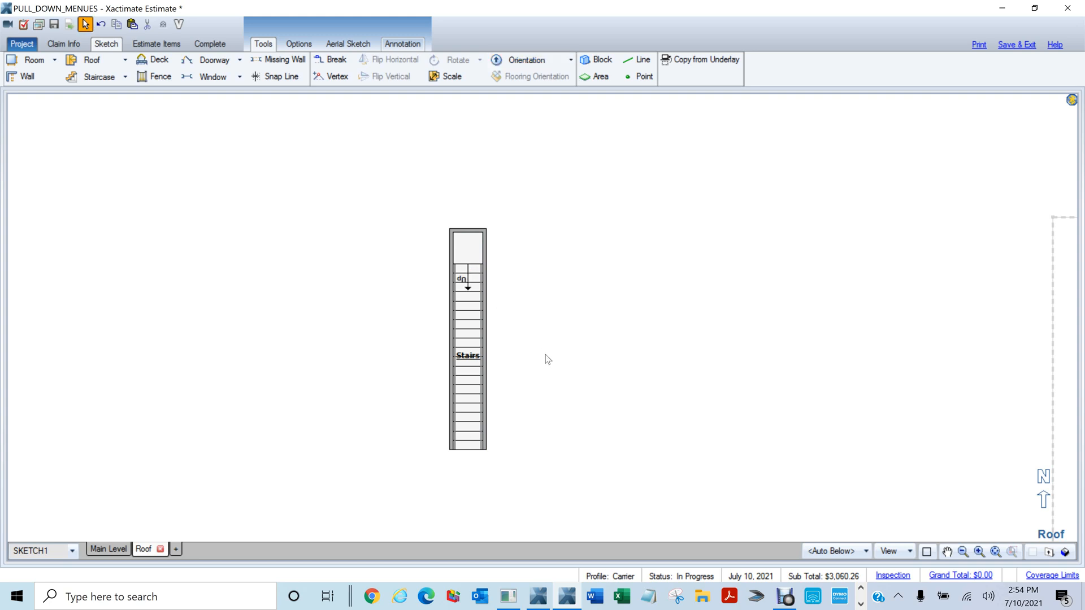
{"action": "key", "text": "F8"}
{"action": "left_click_drag", "start_coordinate": [559, 376], "coordinate": [515, 189]}
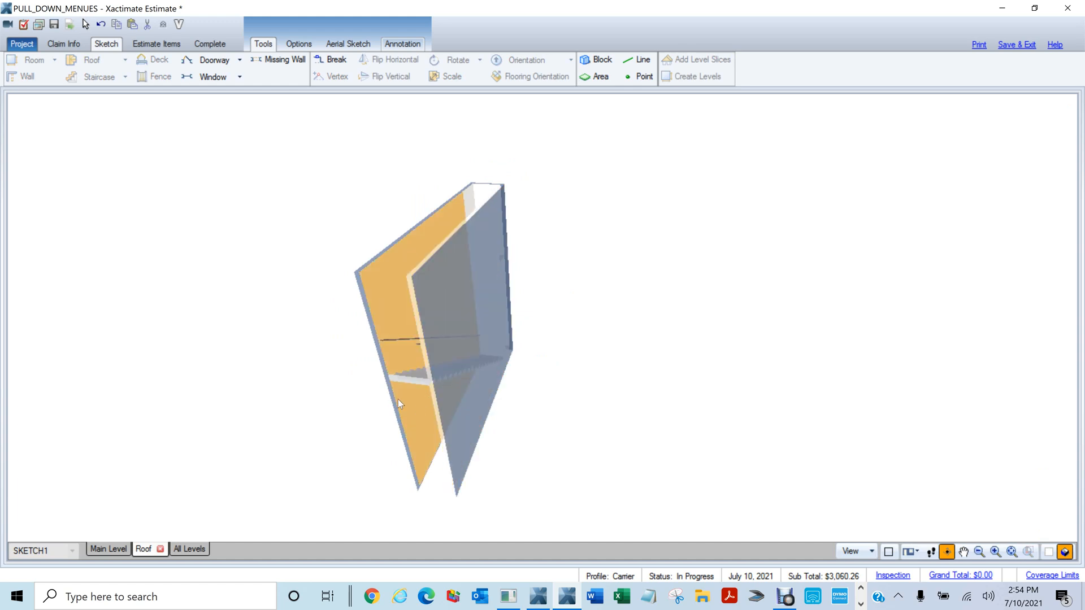
{"action": "key", "text": "F8"}
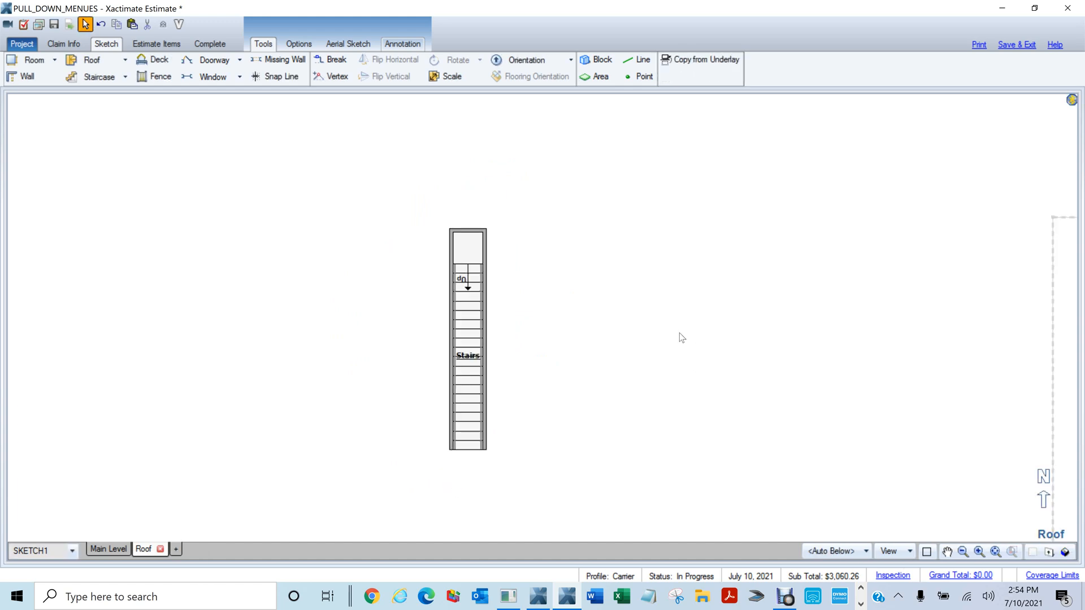
Box-select the staircase and delete it from the Roof level
{"action": "scroll", "coordinate": [680, 339], "scroll_direction": "down", "scroll_amount": 1}
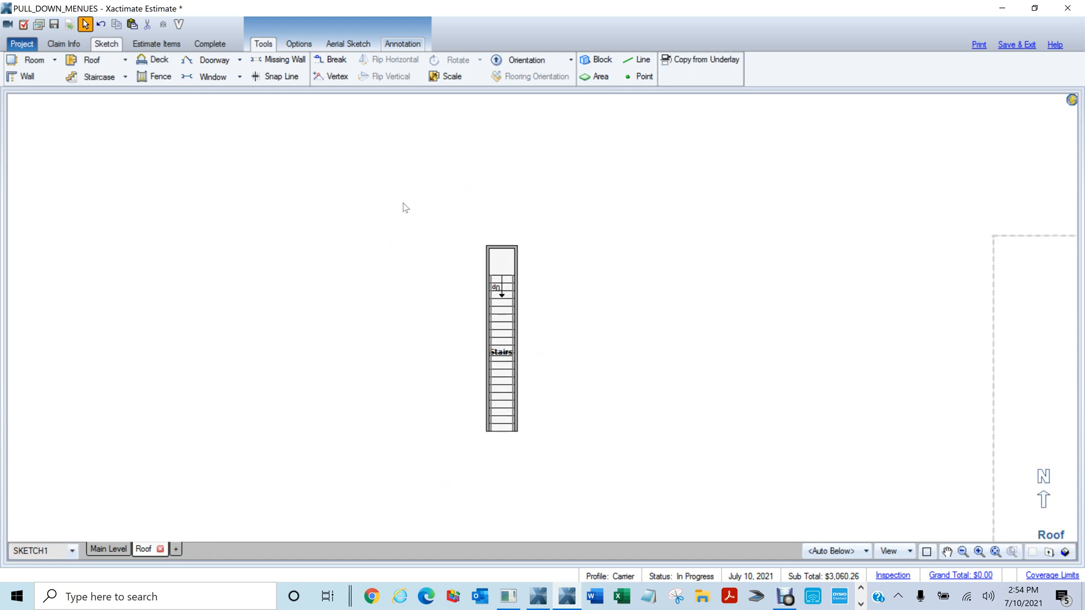
{"action": "left_click_drag", "start_coordinate": [405, 202], "coordinate": [627, 475]}
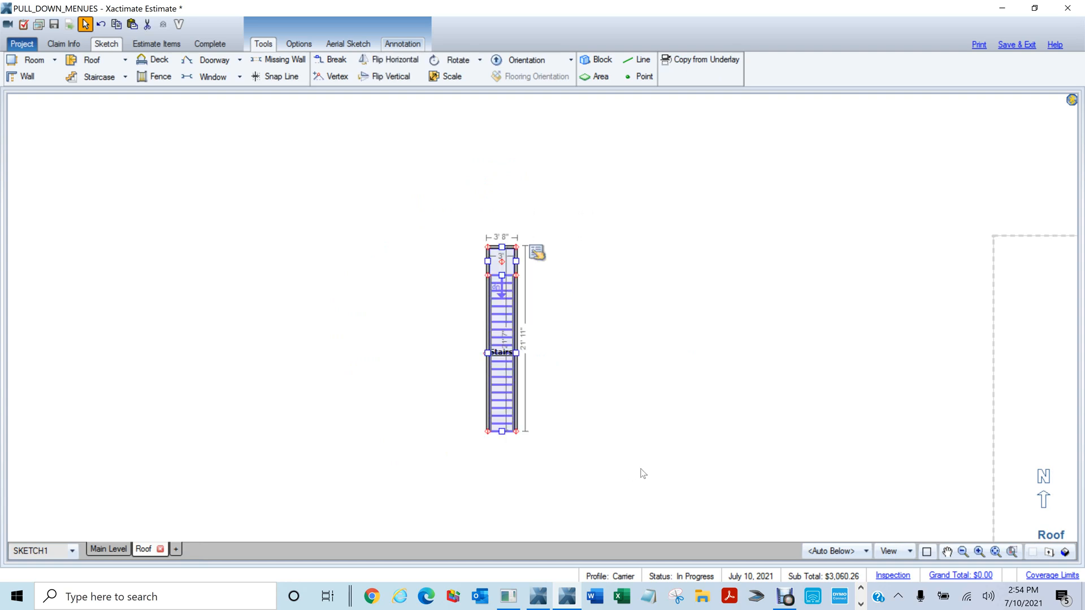
{"action": "key", "text": "Delete"}
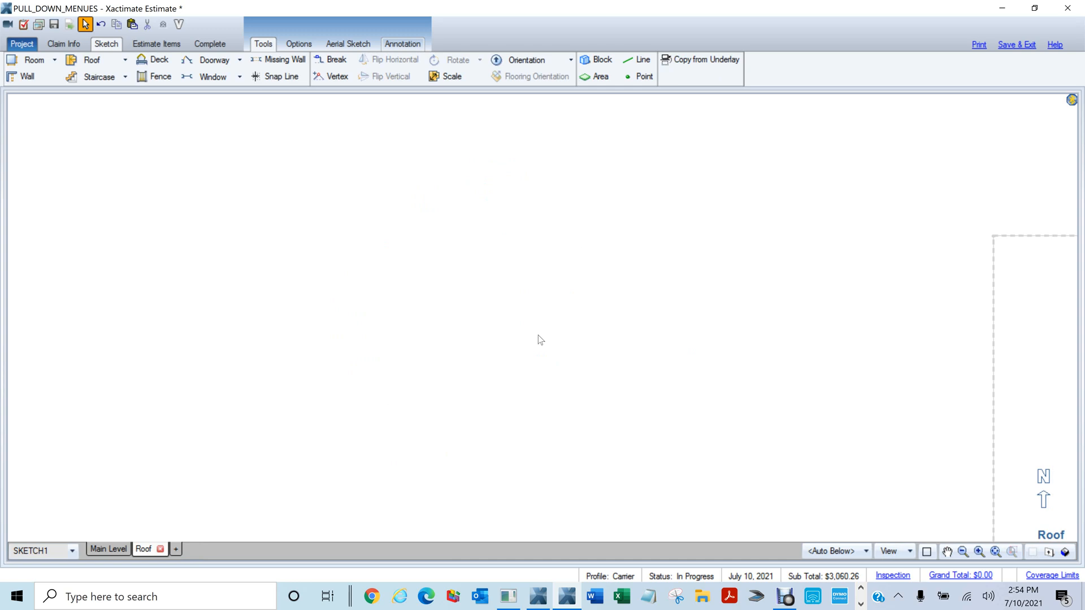
Place a 12' square Room1 with a Peaked ceiling and check it in 3D
{"action": "key", "text": "r"}
{"action": "left_click", "coordinate": [399, 290]}
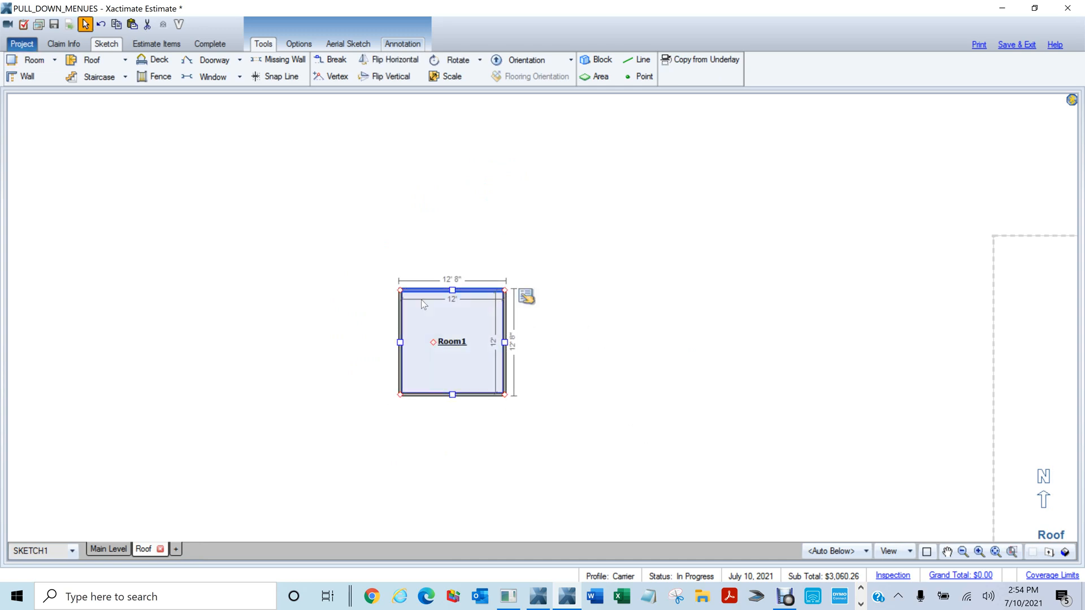
{"action": "left_click", "coordinate": [526, 296]}
{"action": "left_click", "coordinate": [675, 212]}
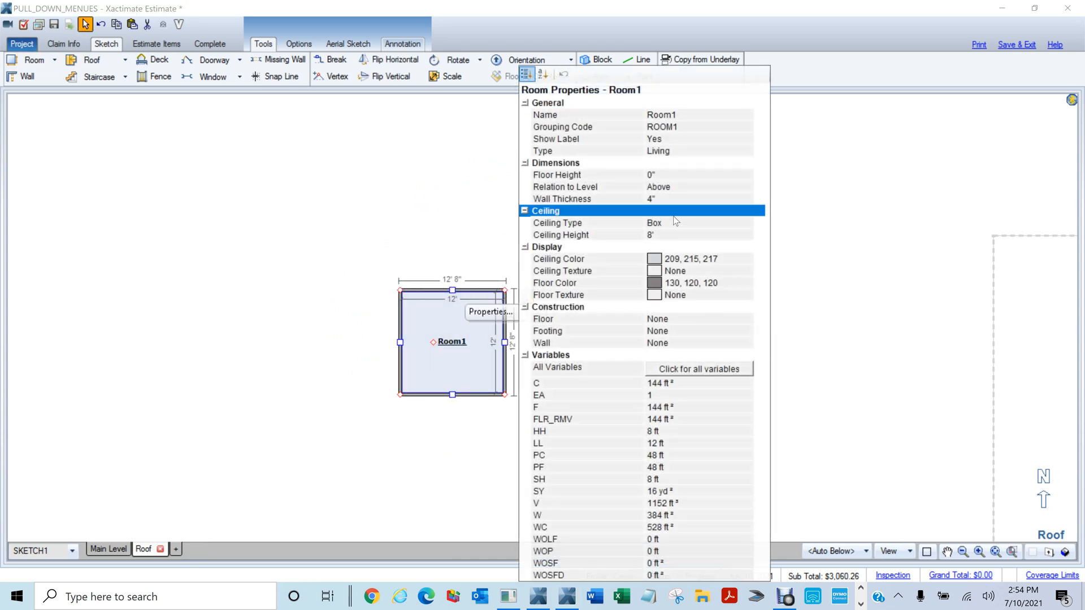
{"action": "left_click", "coordinate": [676, 222]}
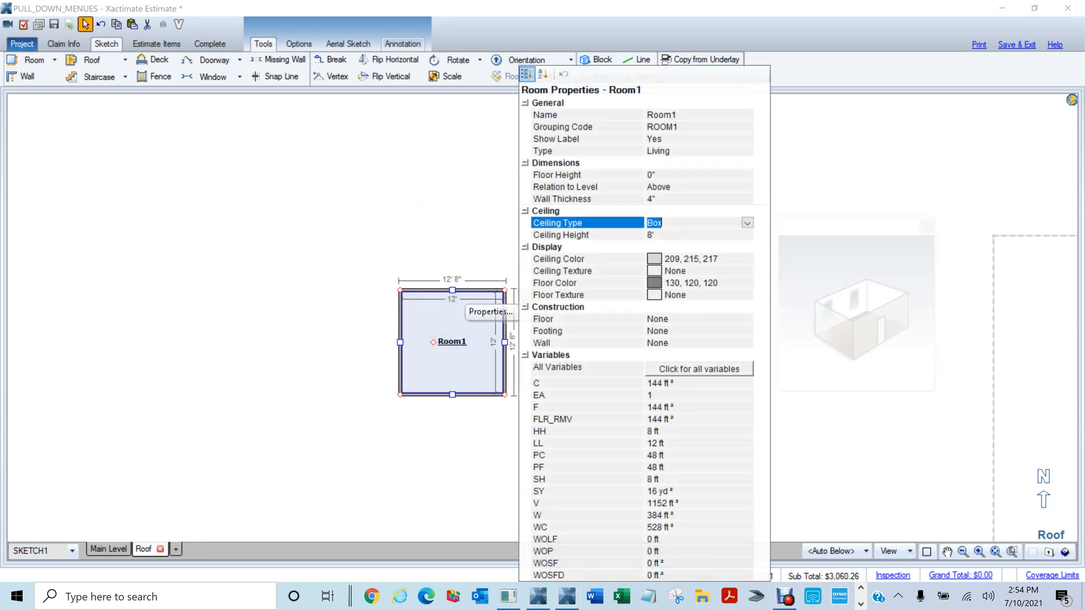
{"action": "left_click", "coordinate": [746, 223]}
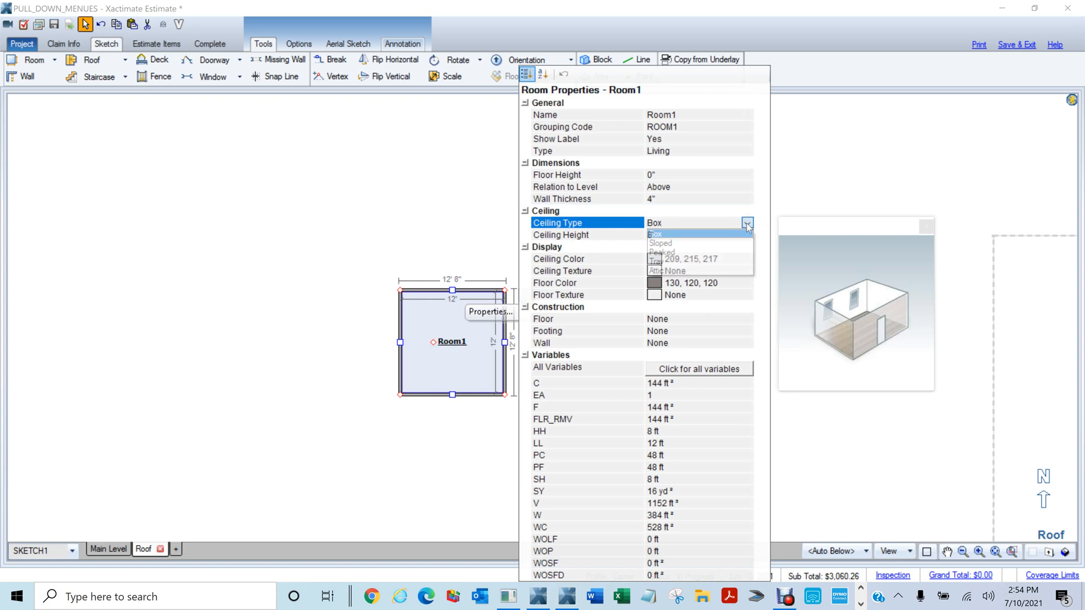
{"action": "left_click", "coordinate": [678, 252]}
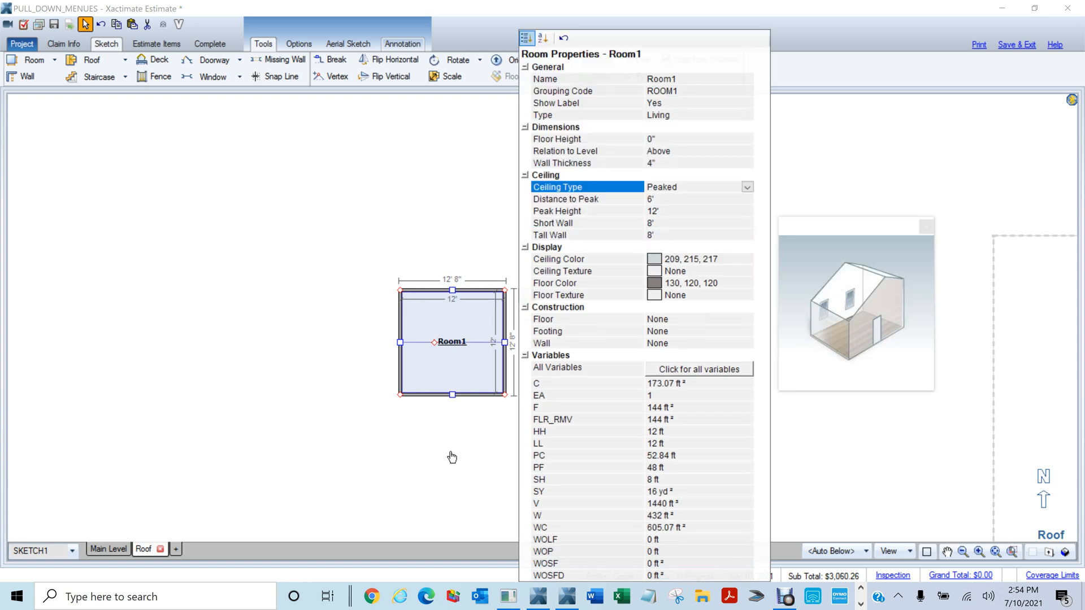
{"action": "left_click", "coordinate": [456, 448]}
{"action": "scroll", "coordinate": [460, 374], "scroll_direction": "up", "scroll_amount": 4}
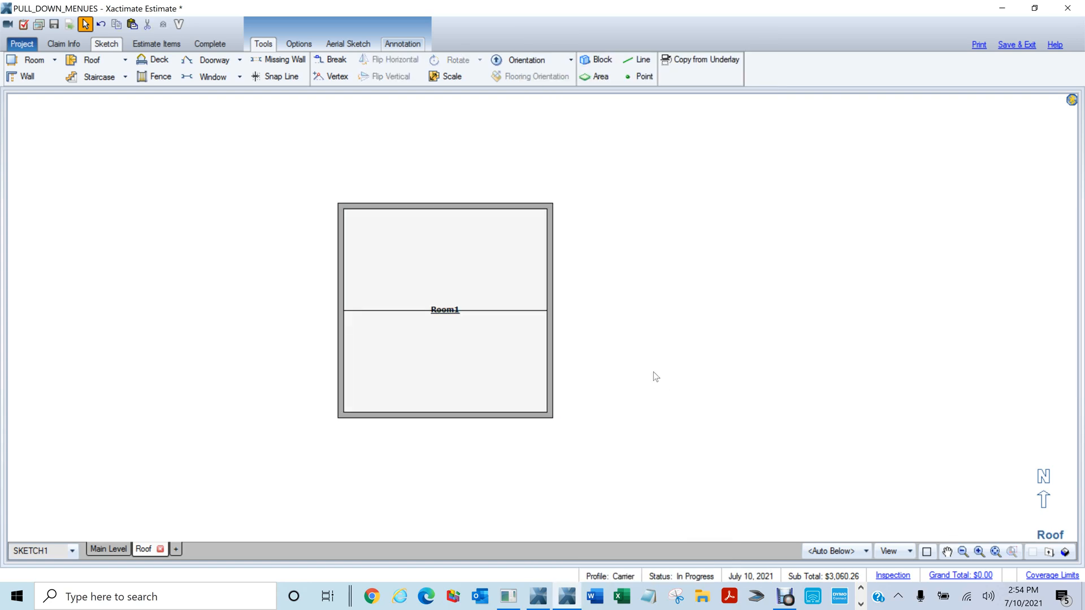
{"action": "scroll", "coordinate": [652, 364], "scroll_direction": "down", "scroll_amount": 1}
{"action": "key", "text": "F9"}
{"action": "left_click_drag", "start_coordinate": [695, 340], "coordinate": [633, 252]}
{"action": "key", "text": "F9"}
Change Room1's Ceiling Type to Sloped and view the sloped ceiling in 3D
{"action": "left_click", "coordinate": [470, 302]}
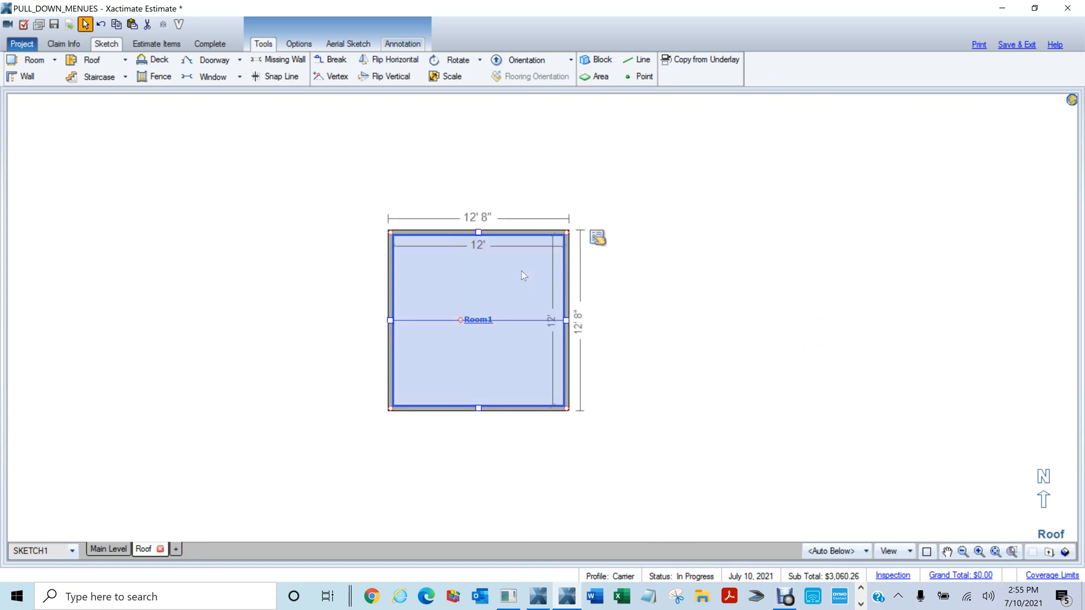
{"action": "left_click", "coordinate": [598, 238]}
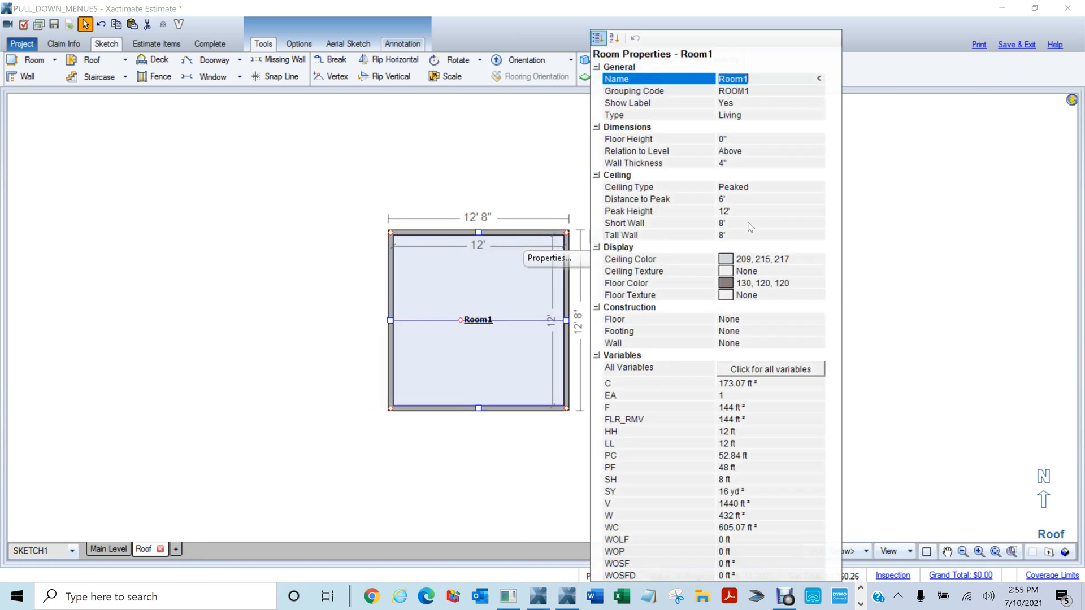
{"action": "left_click", "coordinate": [761, 188]}
{"action": "left_click", "coordinate": [818, 187]}
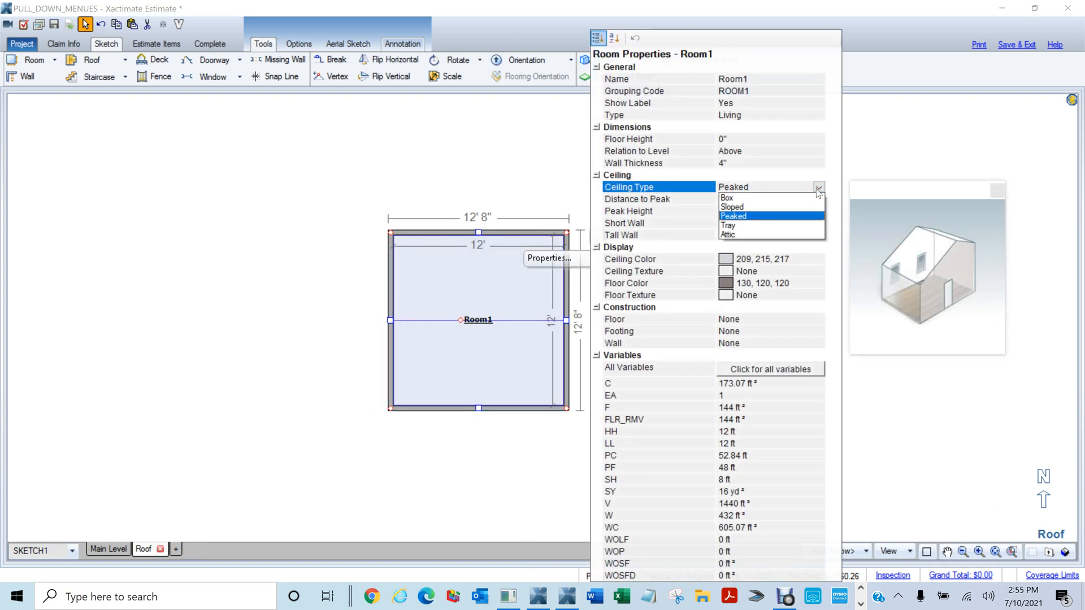
{"action": "left_click", "coordinate": [734, 207]}
{"action": "left_click", "coordinate": [245, 175]}
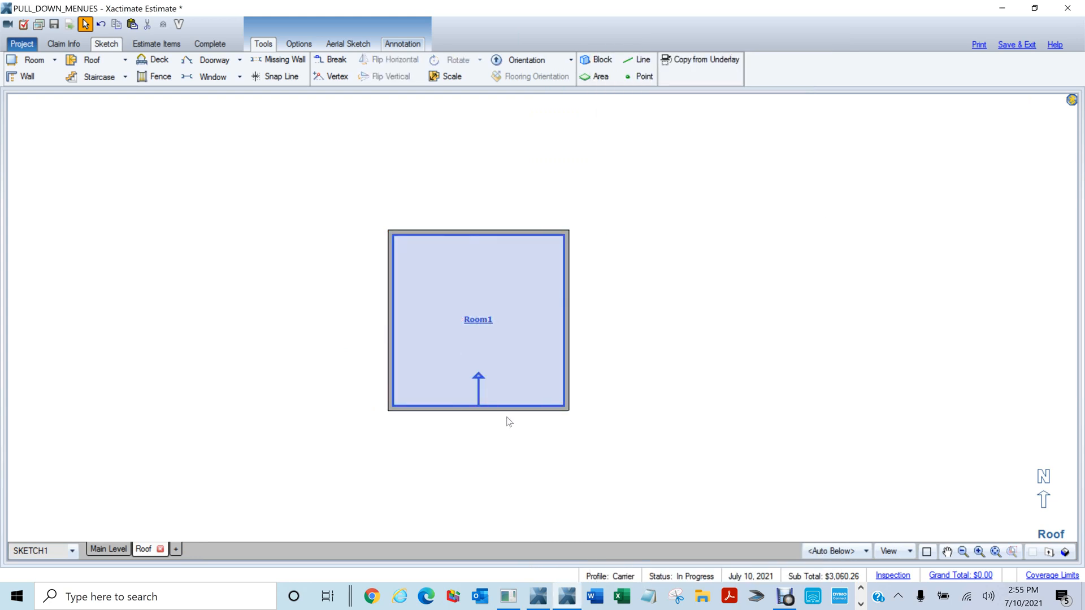
{"action": "key", "text": "F8"}
{"action": "mouse_move", "coordinate": [735, 391]}
{"action": "left_mouse_down"}
{"action": "mouse_move", "coordinate": [518, 213]}
{"action": "mouse_move", "coordinate": [504, 149]}
{"action": "left_mouse_up"}
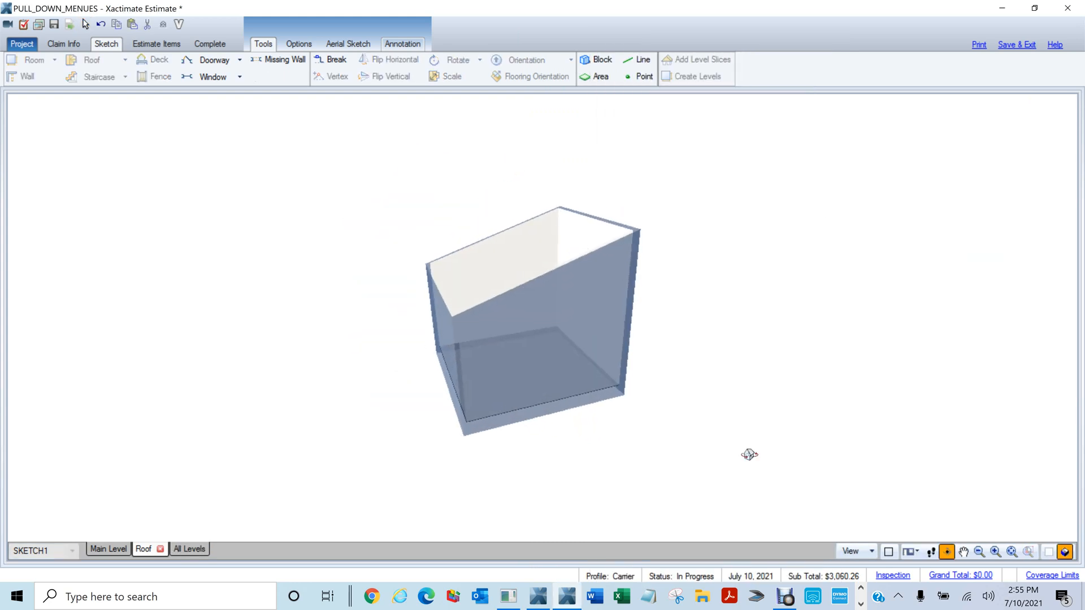
{"action": "left_click_drag", "start_coordinate": [749, 454], "coordinate": [866, 467]}
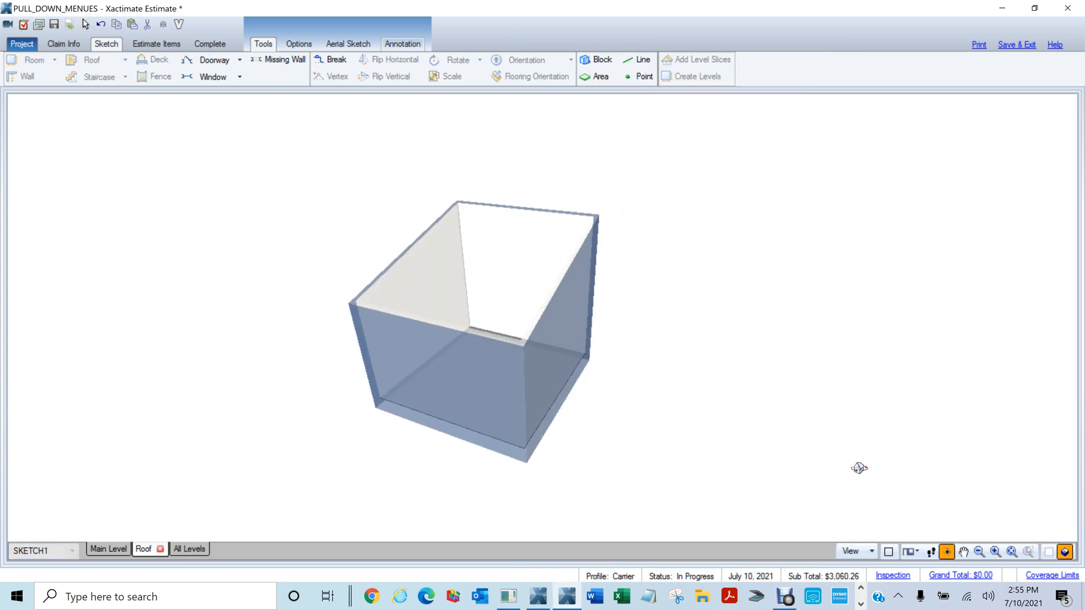
{"action": "key", "text": "F8"}
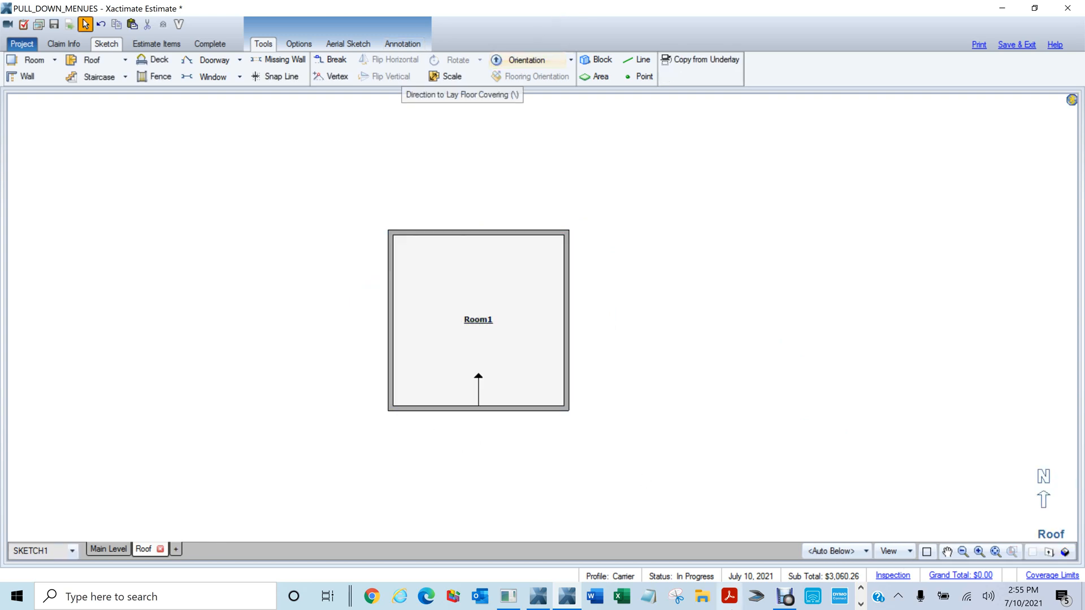
Lay Room1's floor covering from the top wall downward and check it in 3D
{"action": "left_click", "coordinate": [508, 60]}
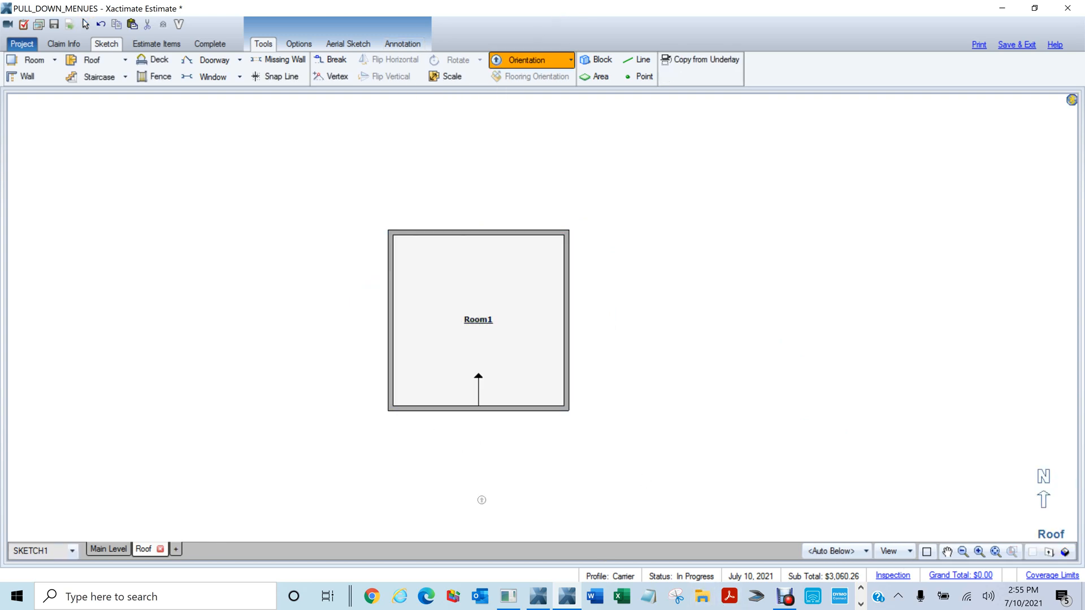
{"action": "left_click", "coordinate": [479, 259]}
{"action": "key", "text": "F8"}
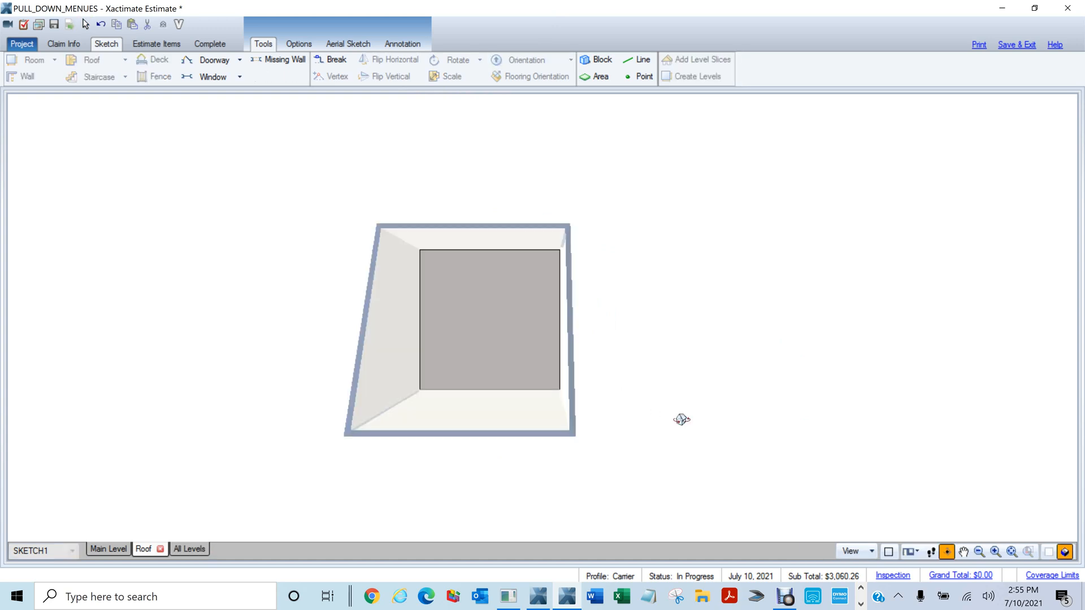
{"action": "left_click_drag", "start_coordinate": [703, 436], "coordinate": [427, 183]}
{"action": "key", "text": "F8"}
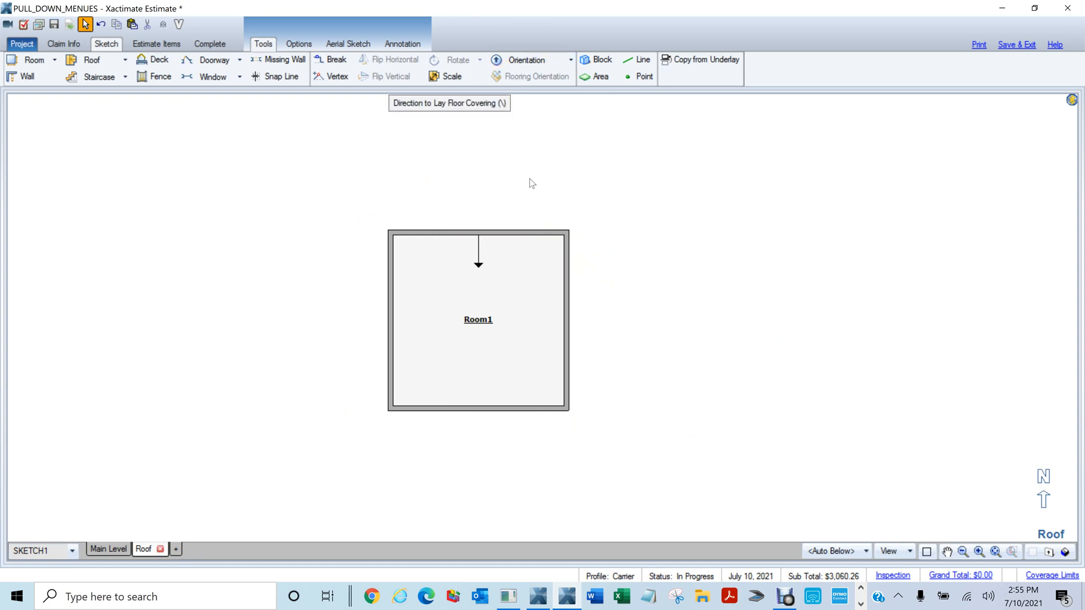
{"action": "left_click", "coordinate": [491, 297]}
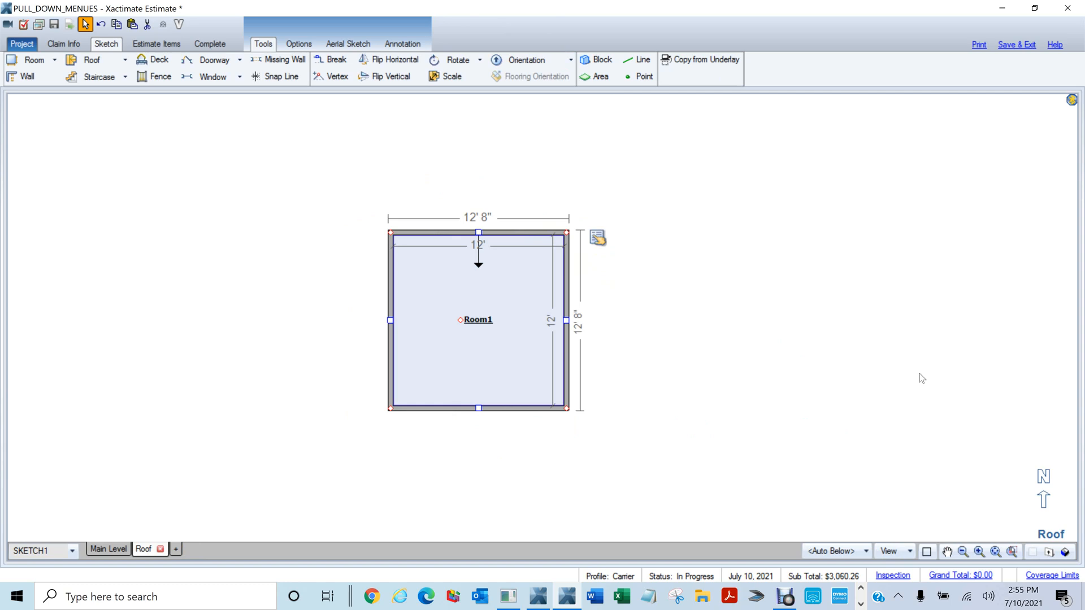
Search 'fcc' and place FCCAV Carpet on Room1's floor
{"action": "key", "text": "F9"}
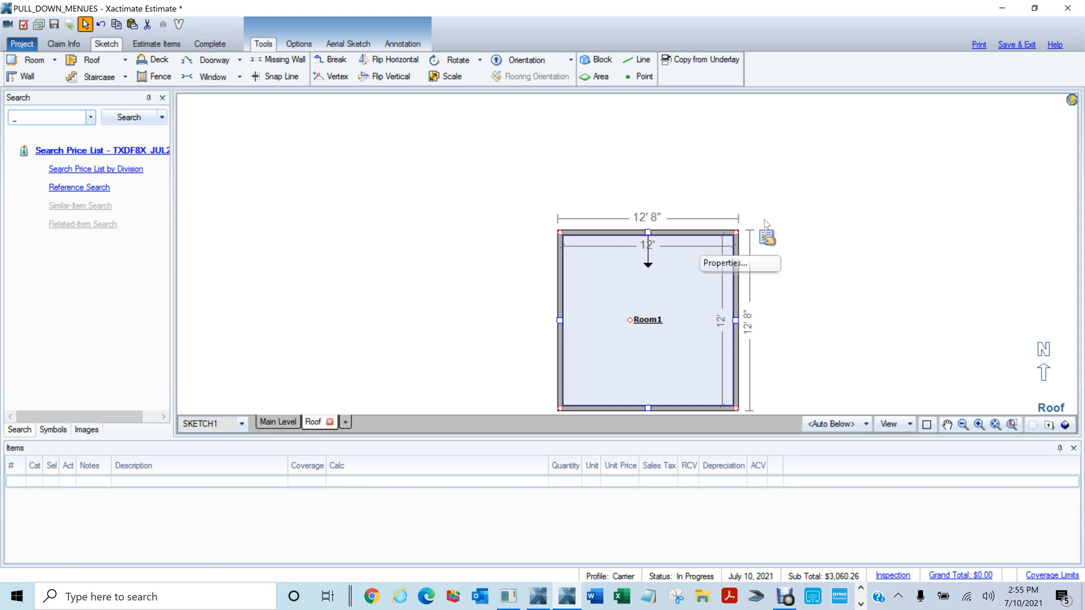
{"action": "mouse_move", "coordinate": [513, 215]}
{"action": "left_mouse_down"}
{"action": "mouse_move", "coordinate": [818, 338]}
{"action": "mouse_move", "coordinate": [852, 317]}
{"action": "left_mouse_up"}
{"action": "scroll", "coordinate": [854, 321], "scroll_direction": "down", "scroll_amount": 3}
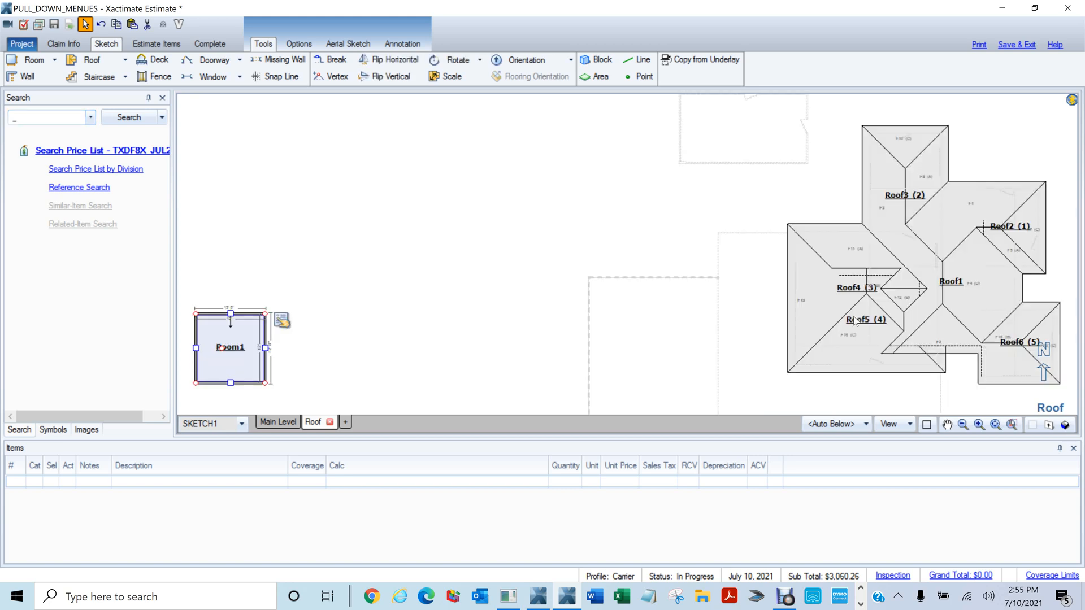
{"action": "key", "text": "F6"}
{"action": "scroll", "coordinate": [851, 279], "scroll_direction": "down", "scroll_amount": 1}
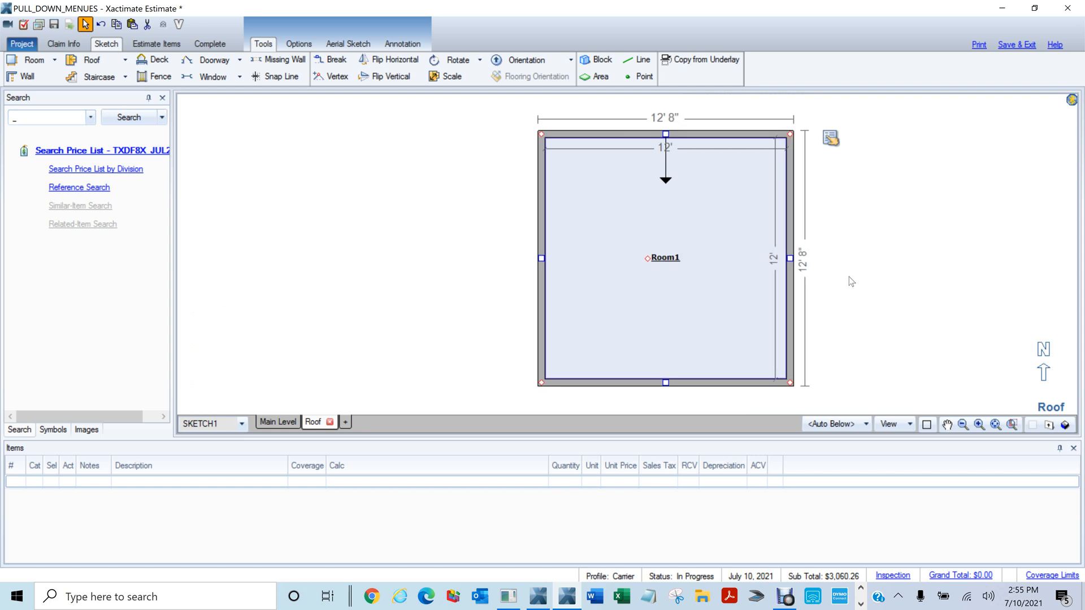
{"action": "left_click", "coordinate": [56, 119]}
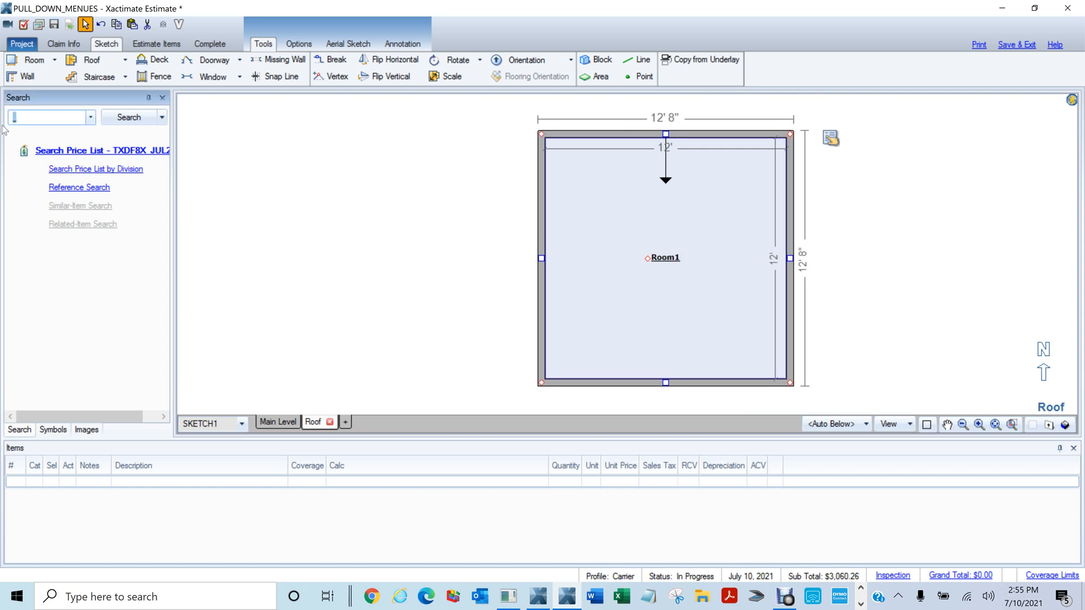
{"action": "type", "text": "fcc"}
{"action": "left_click", "coordinate": [70, 135]}
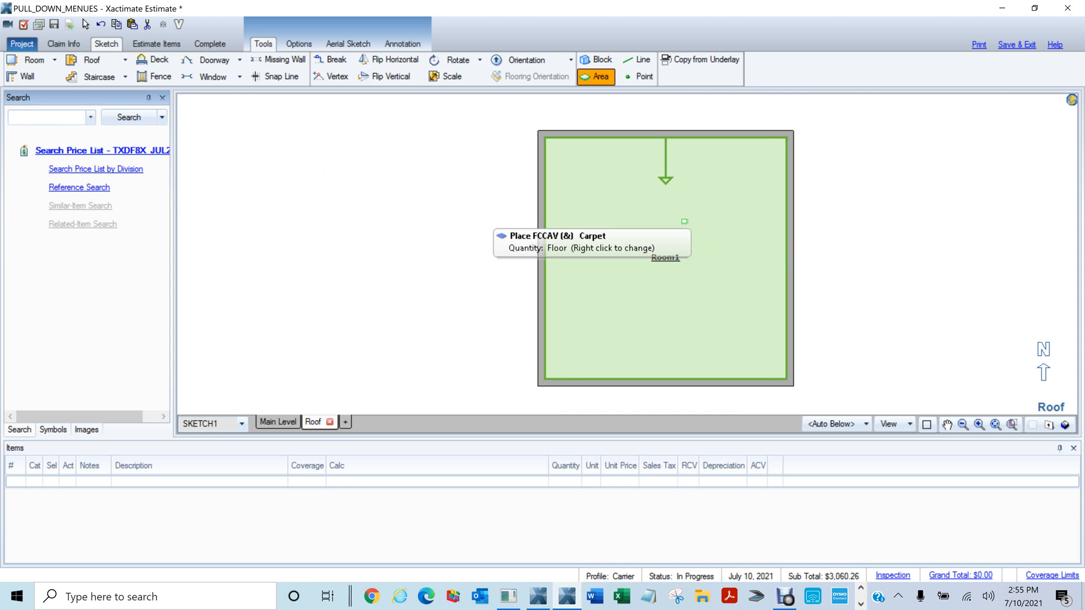
{"action": "left_click", "coordinate": [684, 221]}
{"action": "key", "text": "Escape"}
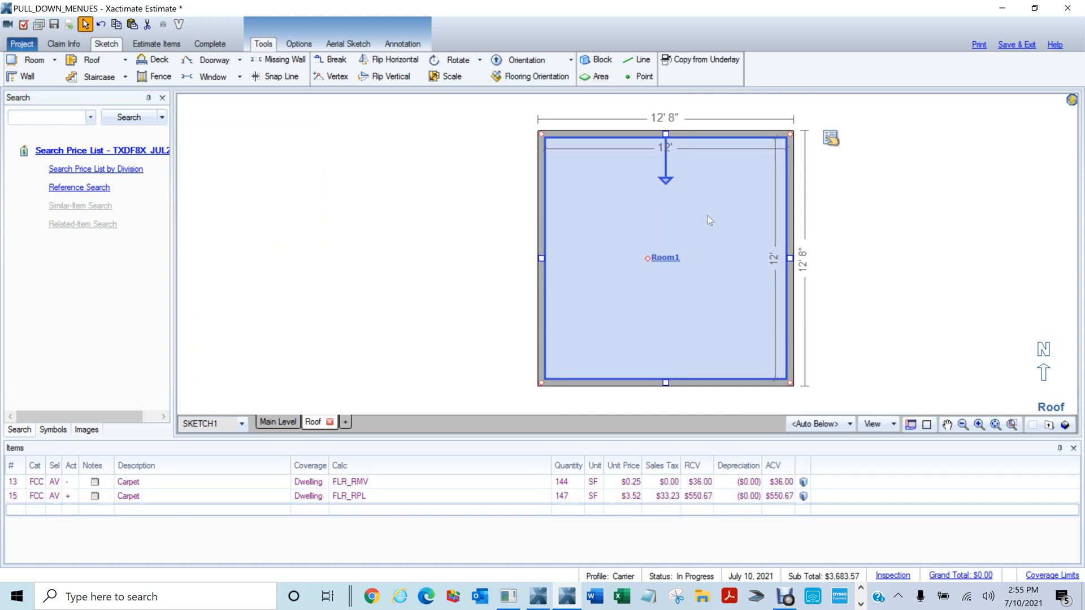
Delete Room1 with its carpet items and start drawing a new small room
{"action": "mouse_move", "coordinate": [748, 282]}
{"action": "left_mouse_down"}
{"action": "mouse_move", "coordinate": [613, 251]}
{"action": "mouse_move", "coordinate": [619, 260]}
{"action": "left_mouse_up"}
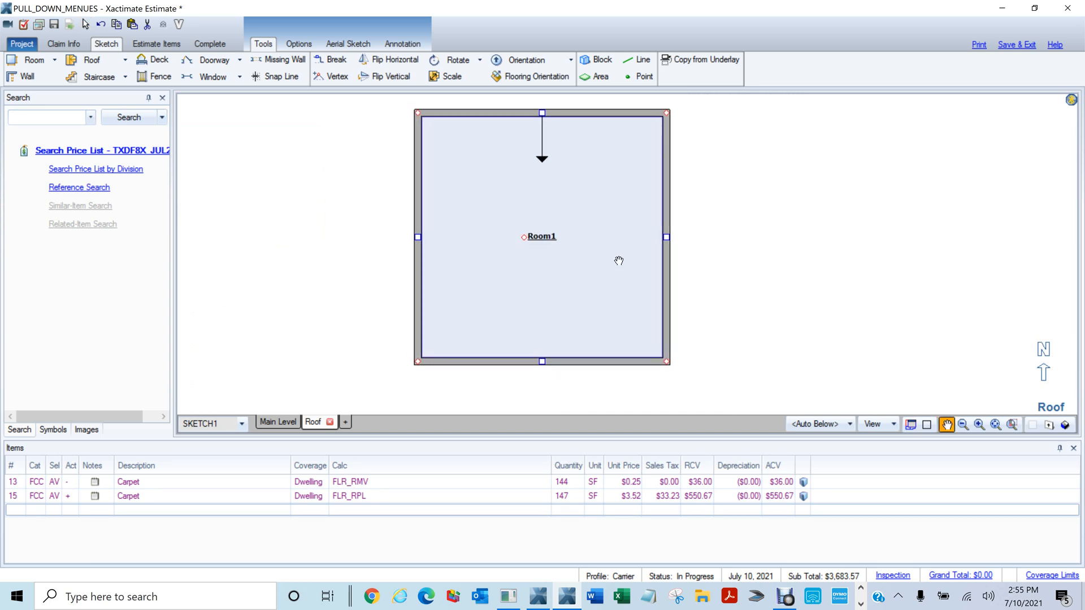
{"action": "scroll", "coordinate": [626, 259], "scroll_direction": "down", "scroll_amount": 1}
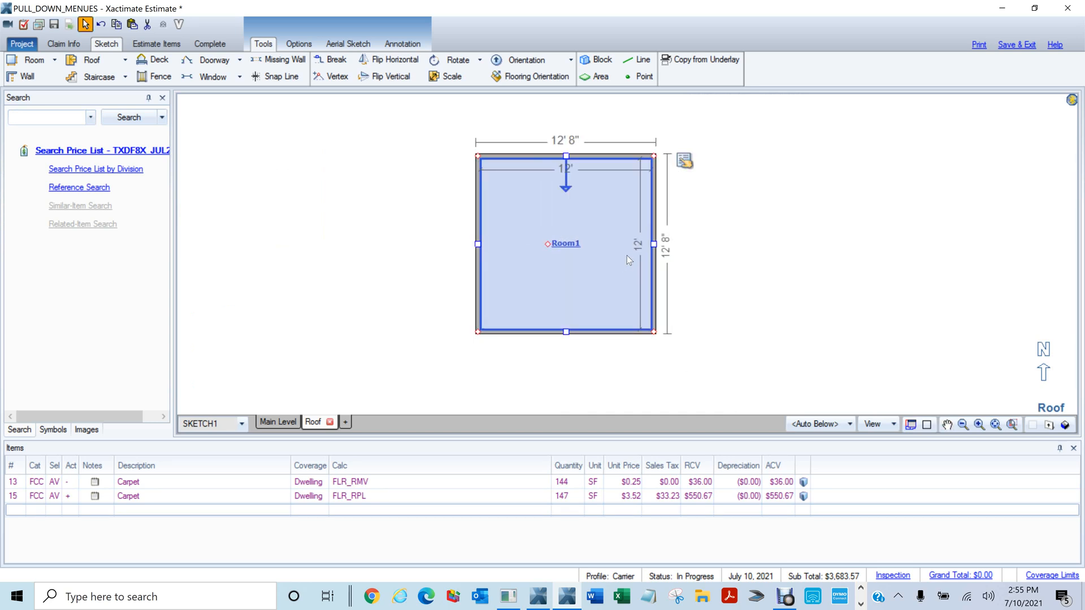
{"action": "key", "text": "Delete"}
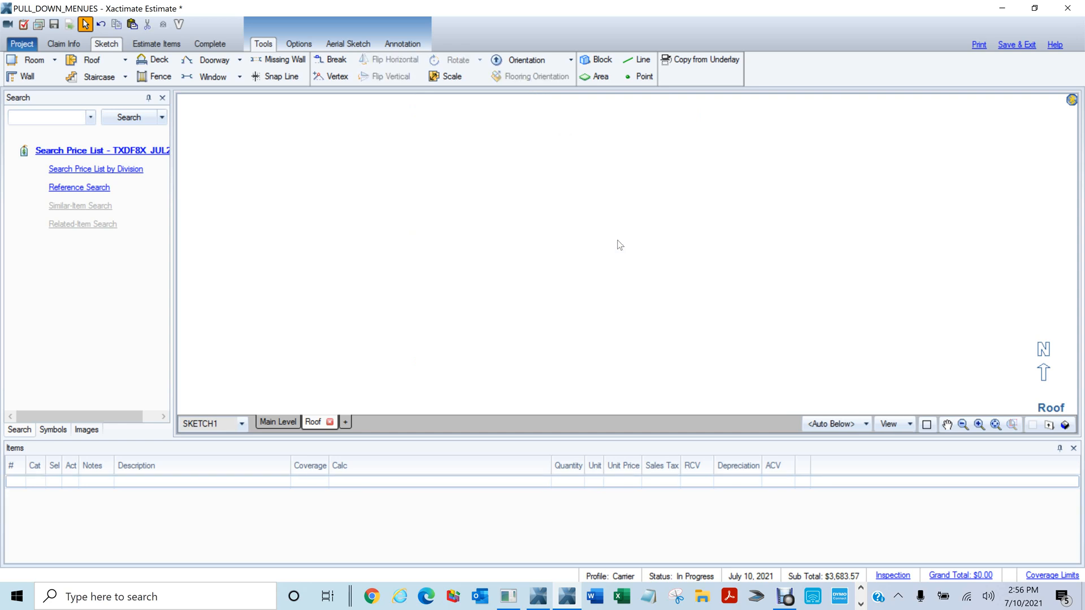
{"action": "key", "text": "r"}
{"action": "mouse_move", "coordinate": [460, 199]}
{"action": "left_mouse_down"}
{"action": "mouse_move", "coordinate": [548, 278]}
{"action": "mouse_move", "coordinate": [540, 268]}
{"action": "left_mouse_up"}
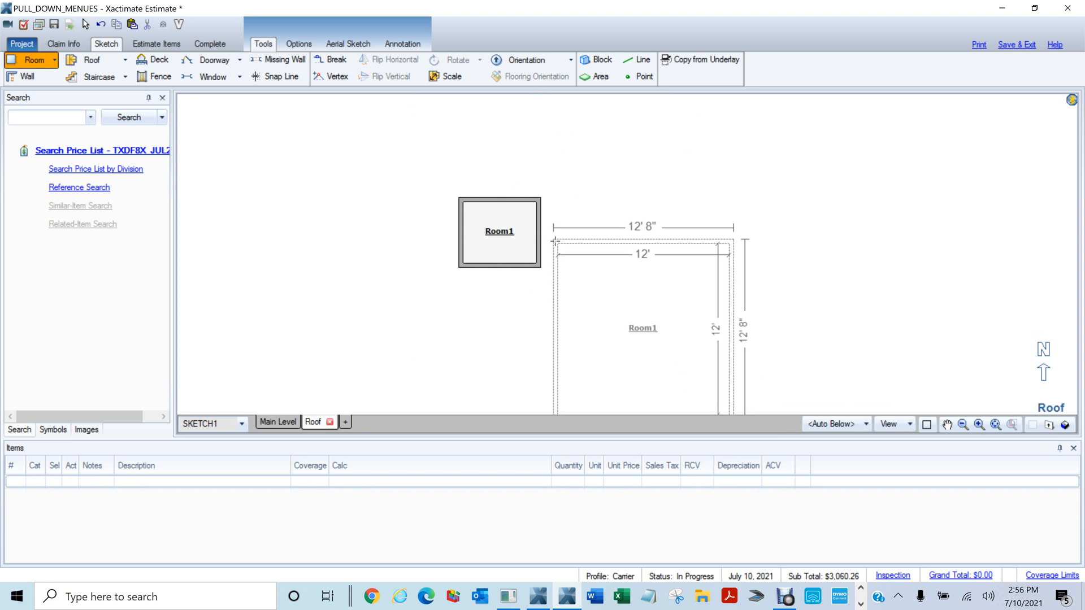
Place a 12' Room2 beside the small Room1
{"action": "left_click", "coordinate": [541, 225]}
{"action": "mouse_move", "coordinate": [400, 183]}
{"action": "left_mouse_down"}
{"action": "mouse_move", "coordinate": [765, 300]}
{"action": "mouse_move", "coordinate": [815, 414]}
{"action": "mouse_move", "coordinate": [815, 393]}
{"action": "left_mouse_up"}
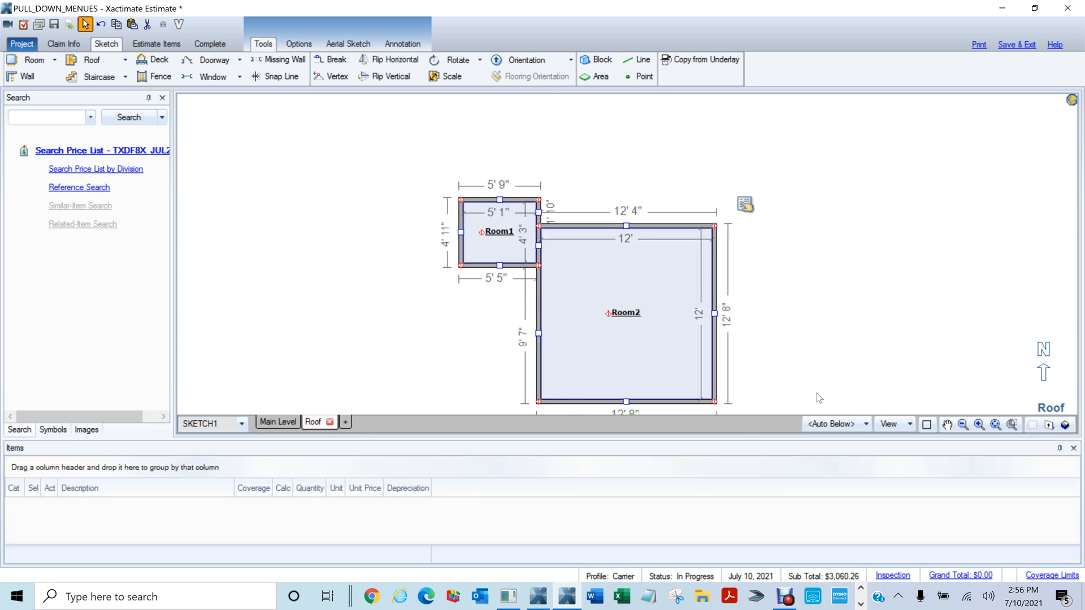
{"action": "left_click", "coordinate": [592, 176]}
Lay FCCAV carpet on the floors of both rooms
{"action": "left_click", "coordinate": [50, 118]}
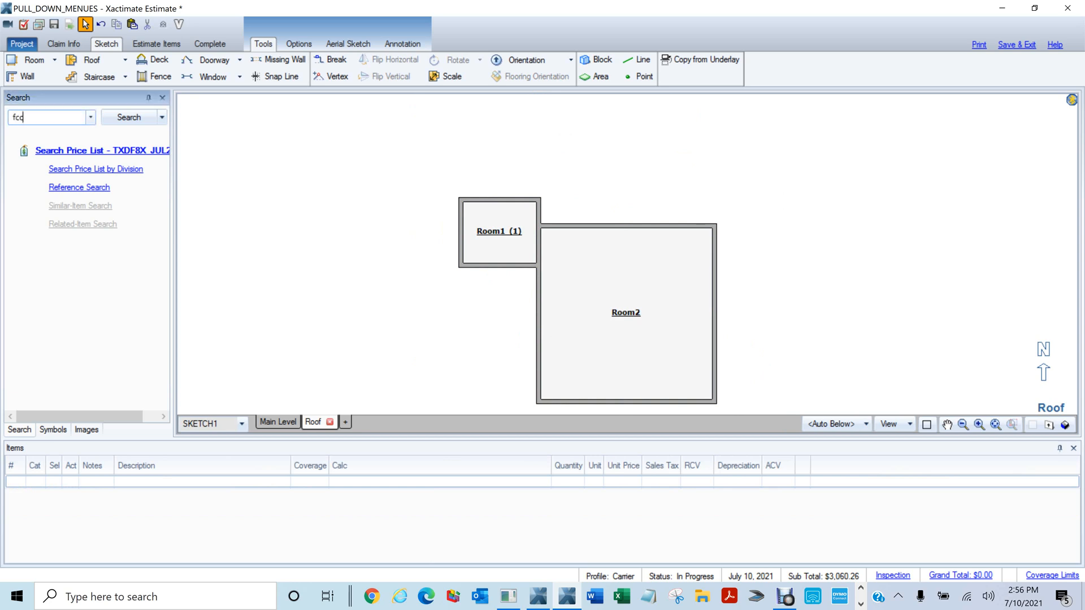
{"action": "key", "text": "Return"}
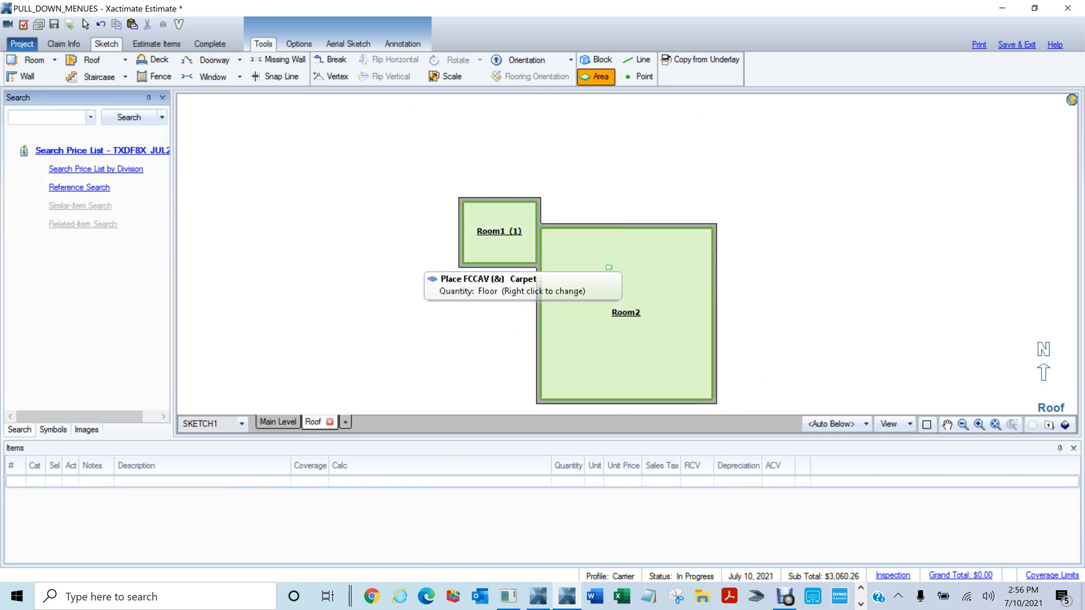
{"action": "left_click", "coordinate": [608, 267]}
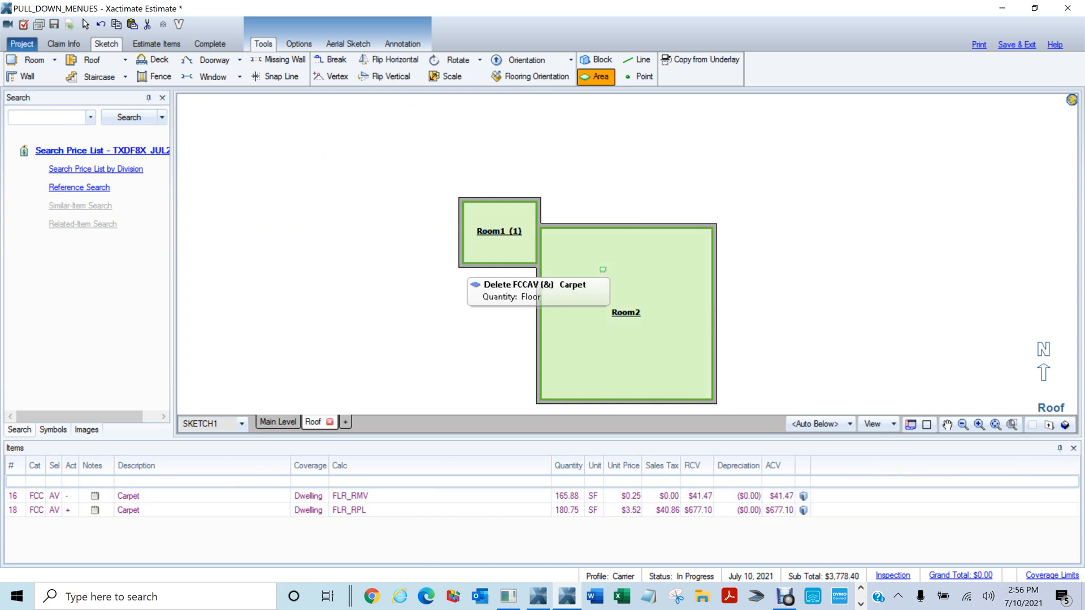
{"action": "left_click", "coordinate": [894, 425]}
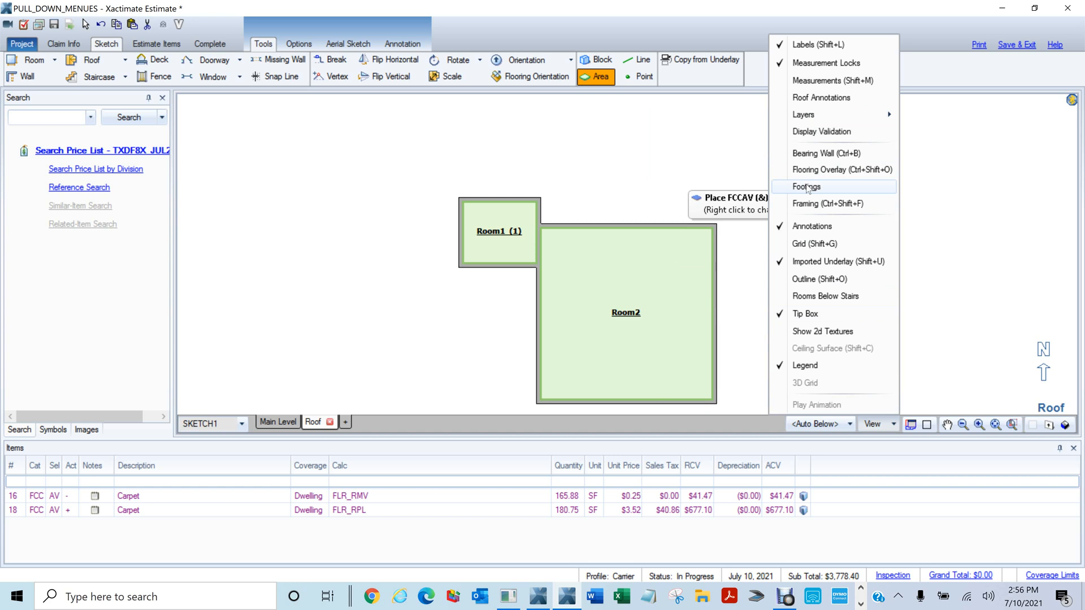
{"action": "left_click_drag", "start_coordinate": [587, 149], "coordinate": [603, 282]}
{"action": "key", "text": "Escape"}
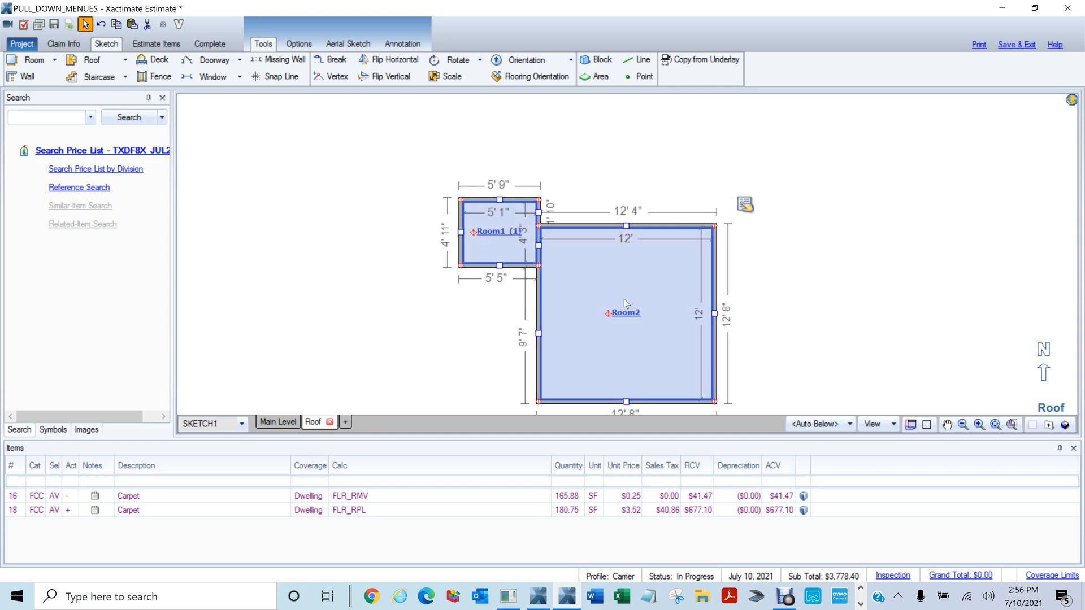
{"action": "left_click", "coordinate": [744, 205]}
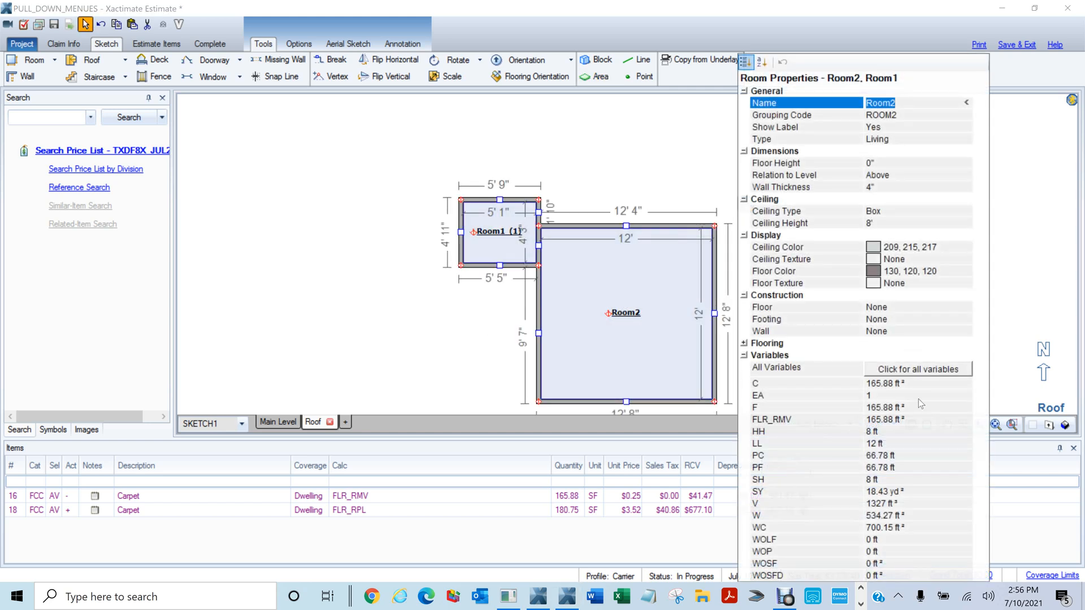
{"action": "left_click", "coordinate": [616, 148]}
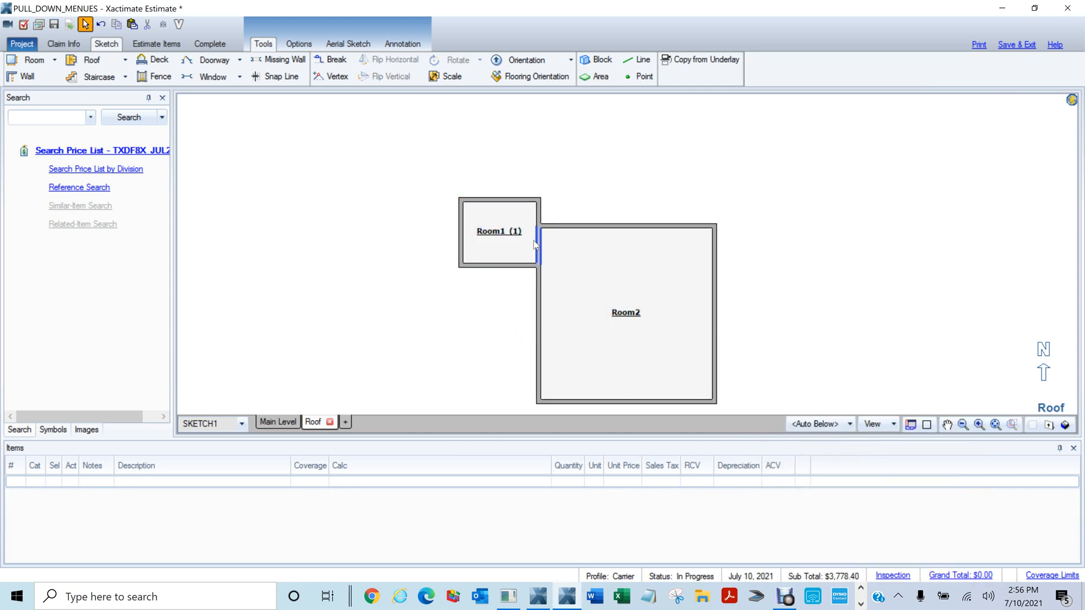
{"action": "left_click", "coordinate": [507, 232]}
{"action": "left_click", "coordinate": [893, 424]}
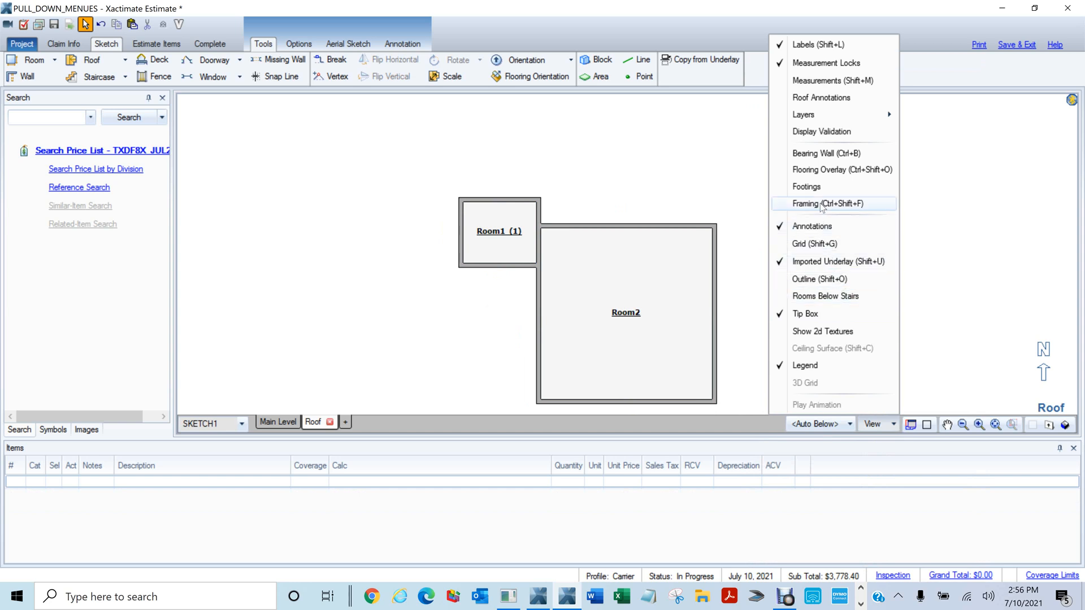
Turn on Flooring Overlay and center both rooms in the view
{"action": "left_click", "coordinate": [819, 170]}
{"action": "scroll", "coordinate": [842, 264], "scroll_direction": "up", "scroll_amount": 2}
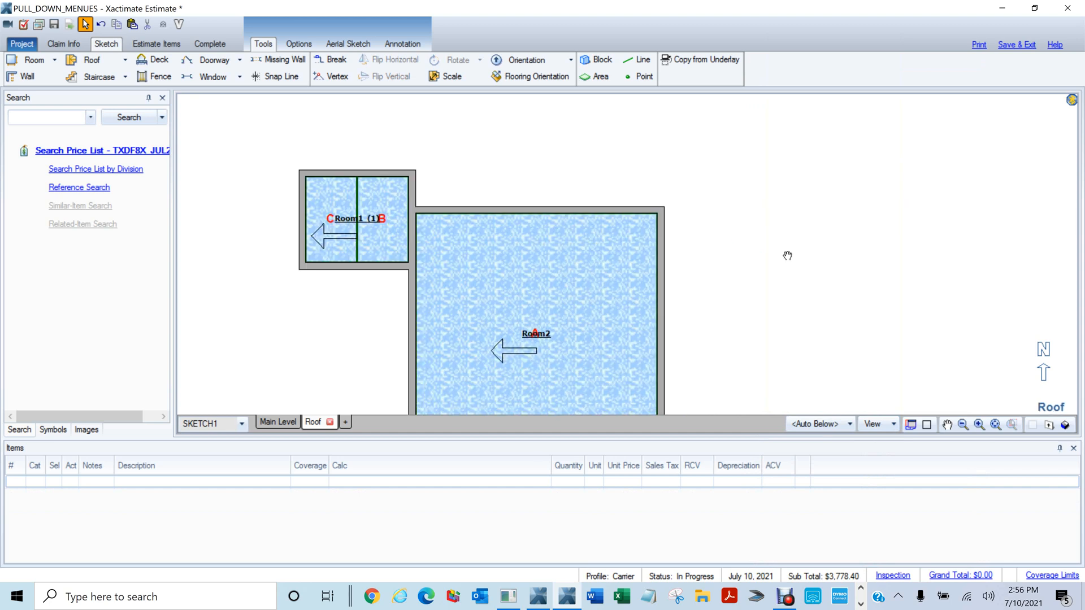
{"action": "left_click_drag", "start_coordinate": [787, 256], "coordinate": [879, 197]}
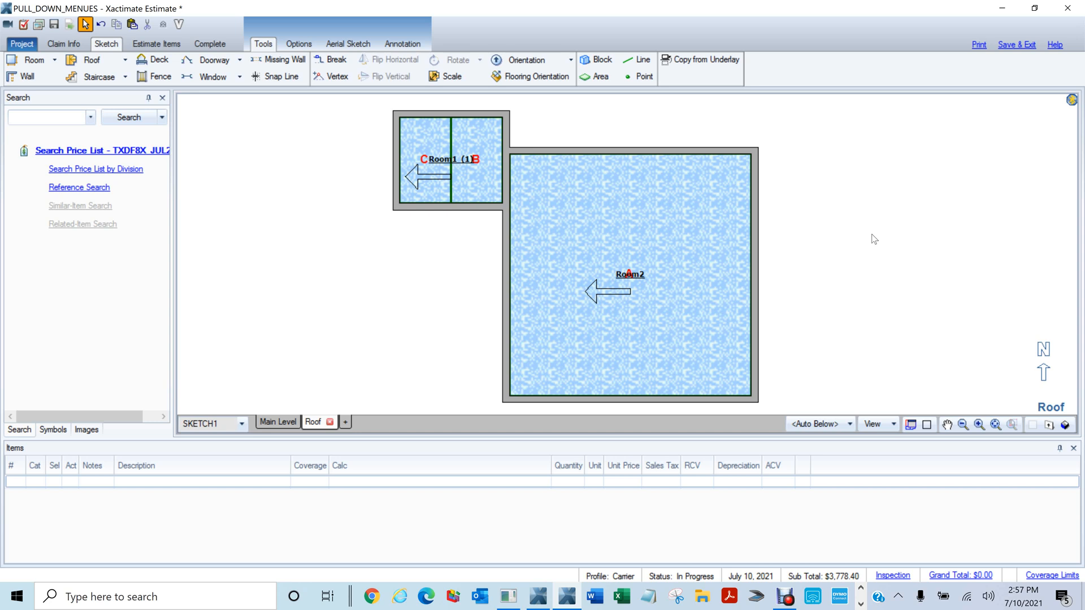
{"action": "scroll", "coordinate": [875, 247], "scroll_direction": "down", "scroll_amount": 1}
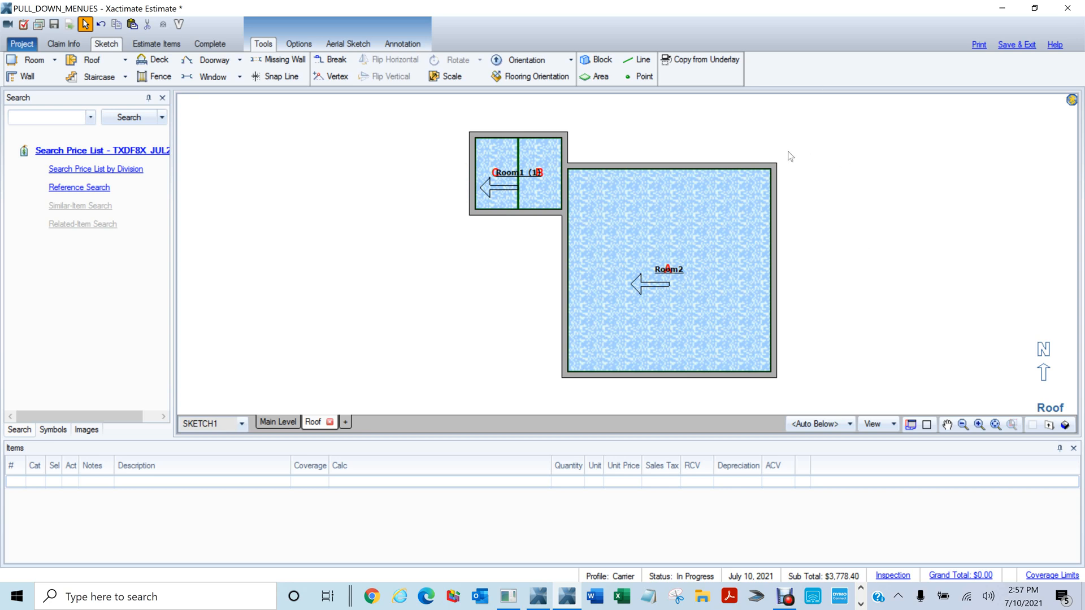
{"action": "scroll", "coordinate": [818, 299], "scroll_direction": "down", "scroll_amount": 2}
Select both rooms to show their flooring dimensions and carpet quantities
{"action": "left_click_drag", "start_coordinate": [856, 152], "coordinate": [961, 374]}
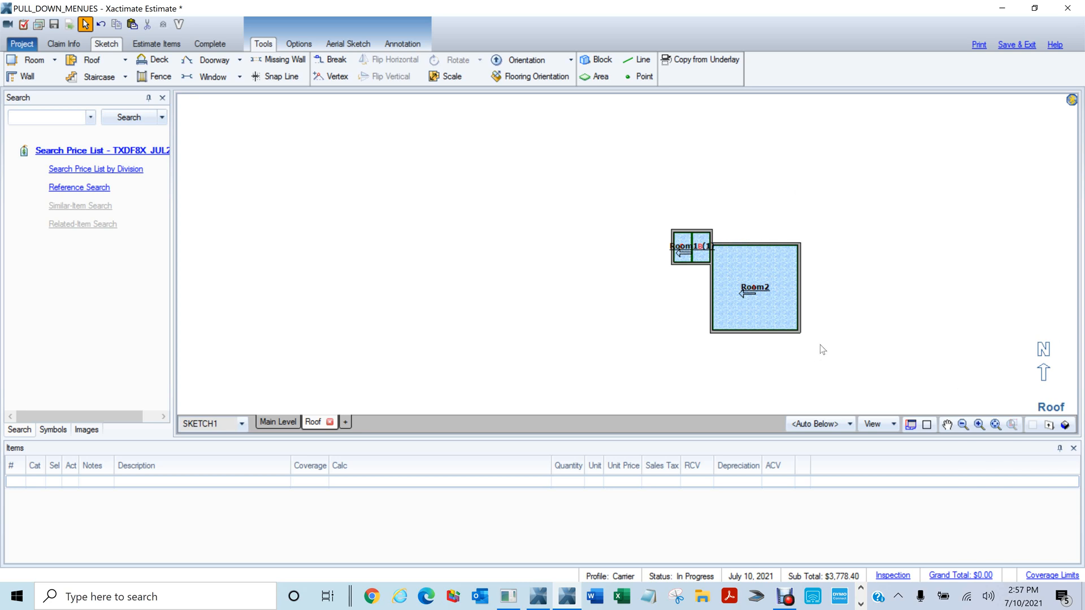
{"action": "scroll", "coordinate": [816, 344], "scroll_direction": "up", "scroll_amount": 2}
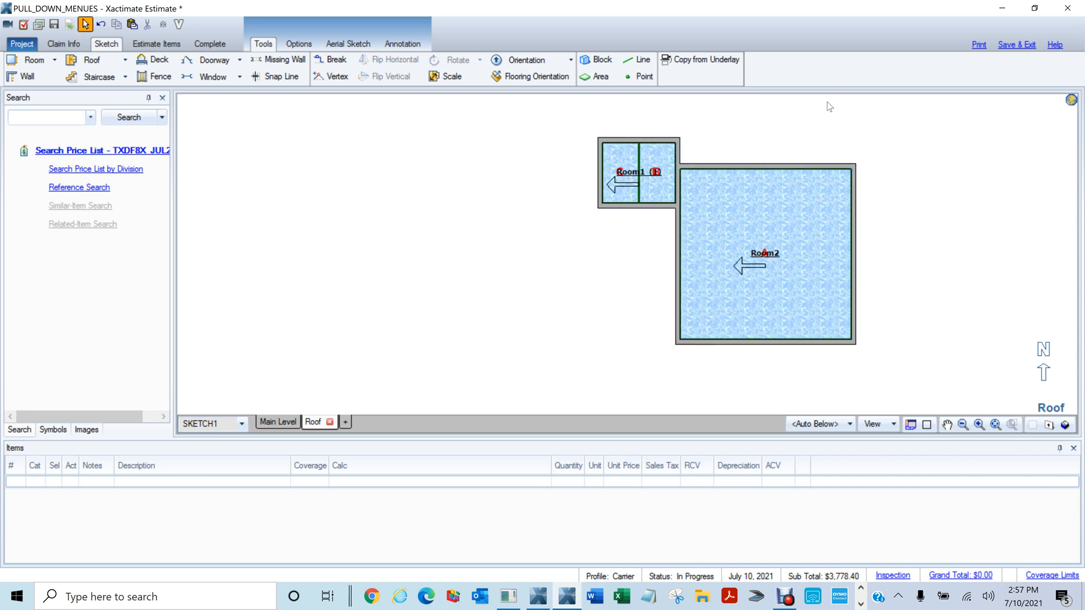
{"action": "left_click", "coordinate": [627, 157]}
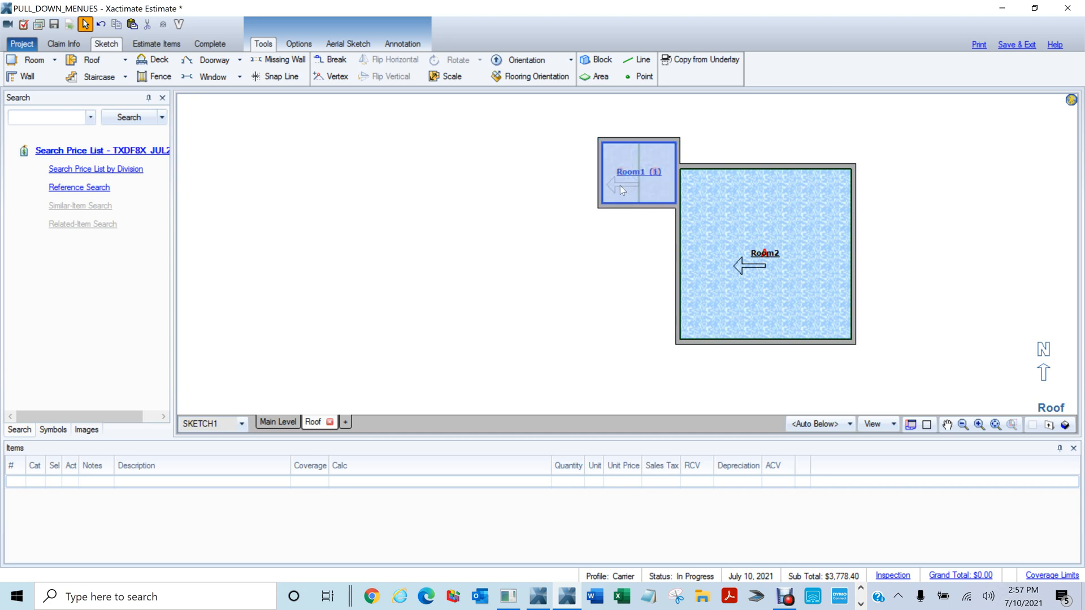
{"action": "left_click", "coordinate": [591, 194]}
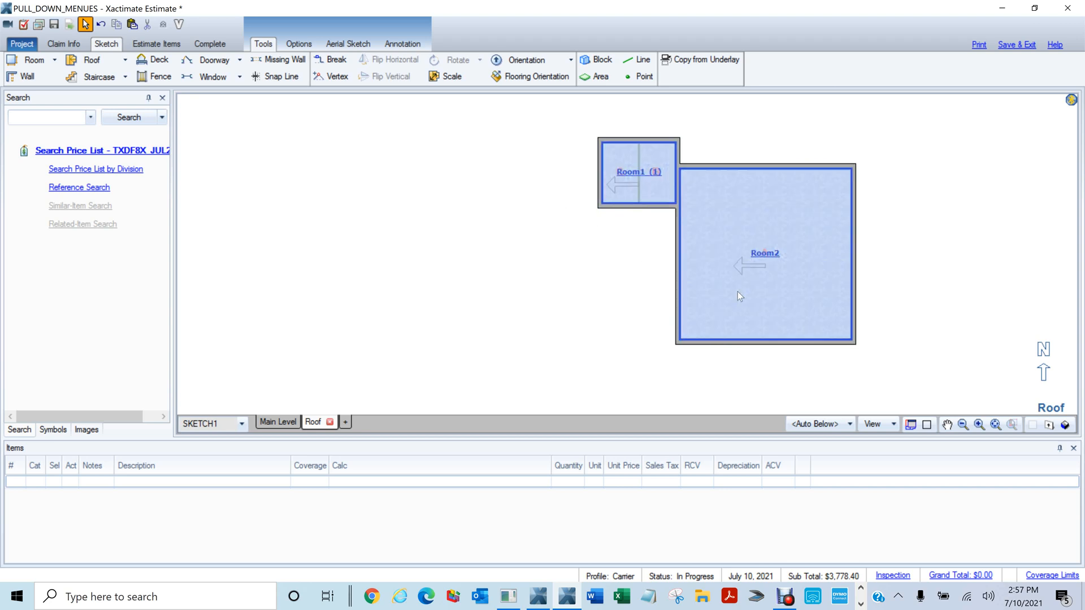
{"action": "key", "text": "o"}
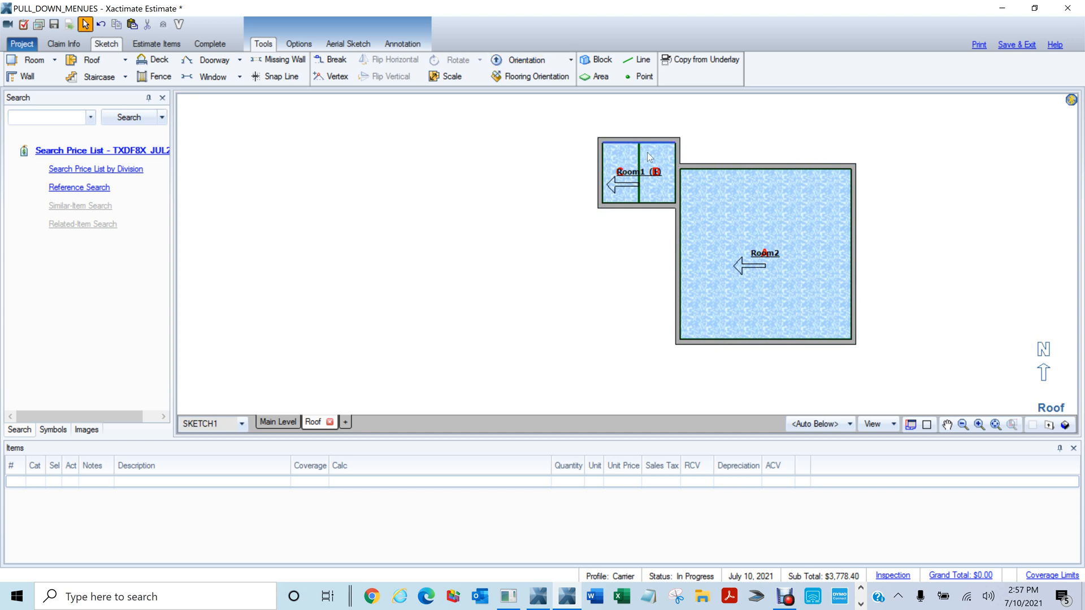
{"action": "left_click", "coordinate": [853, 211]}
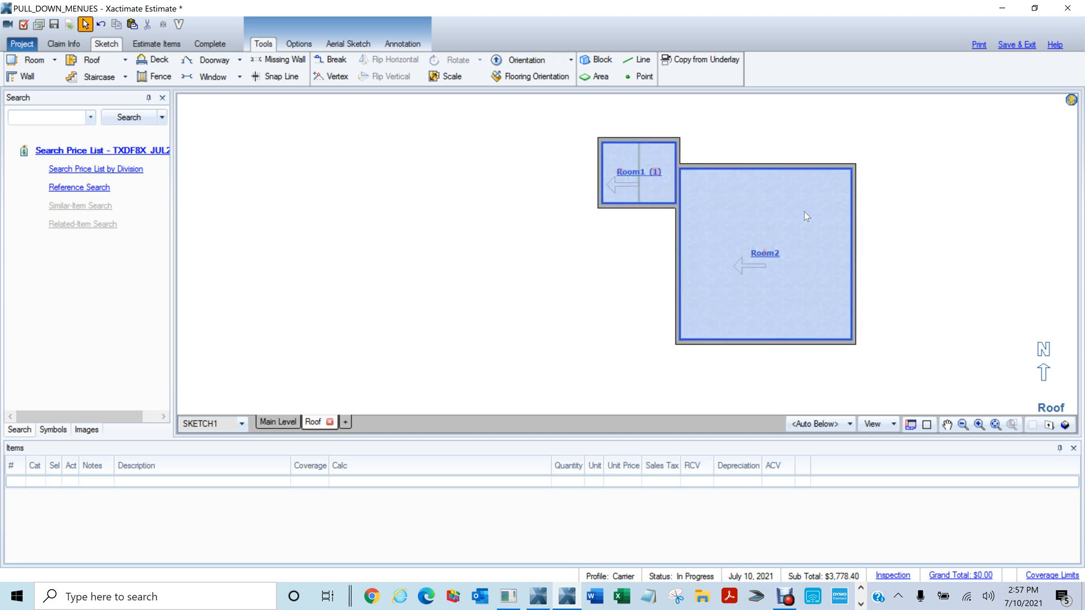
{"action": "left_click", "coordinate": [807, 223]}
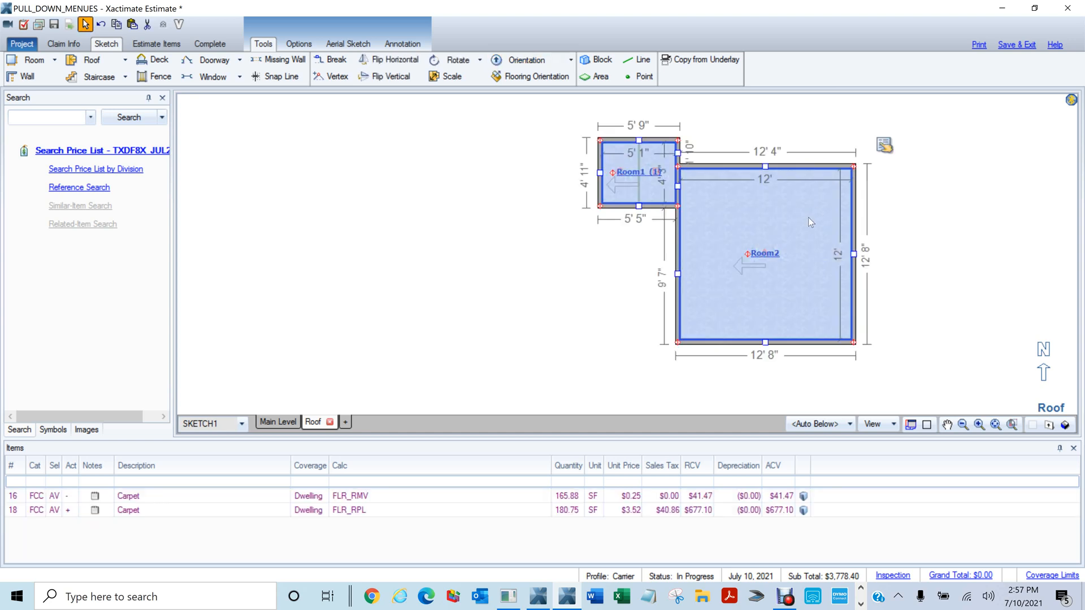
Set Room2's flooring direction to run downward and reorient Room1's flooring
{"action": "key", "text": "m"}
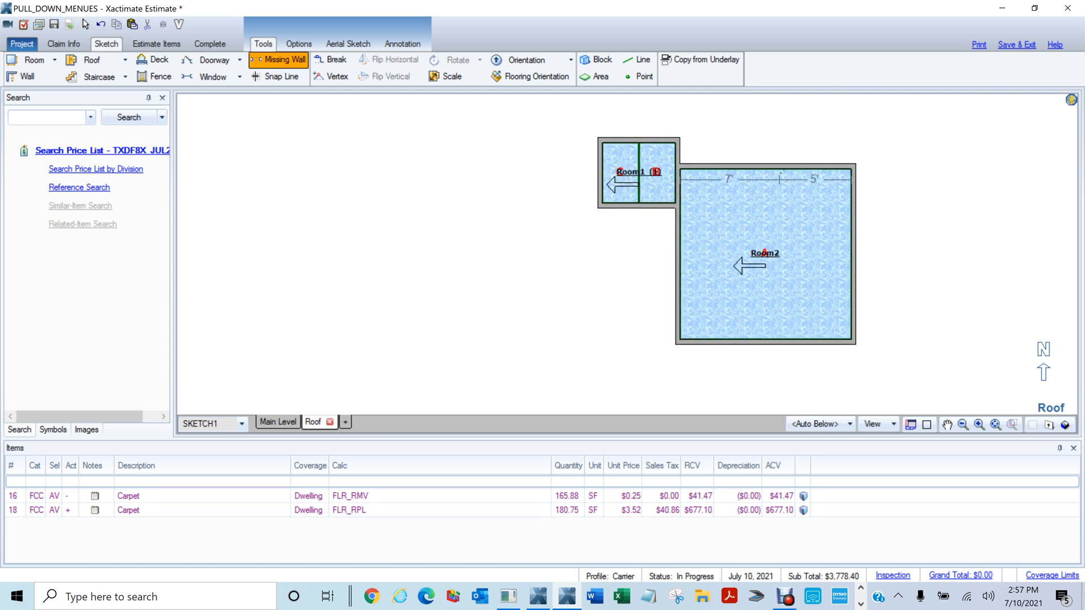
{"action": "key", "text": "o"}
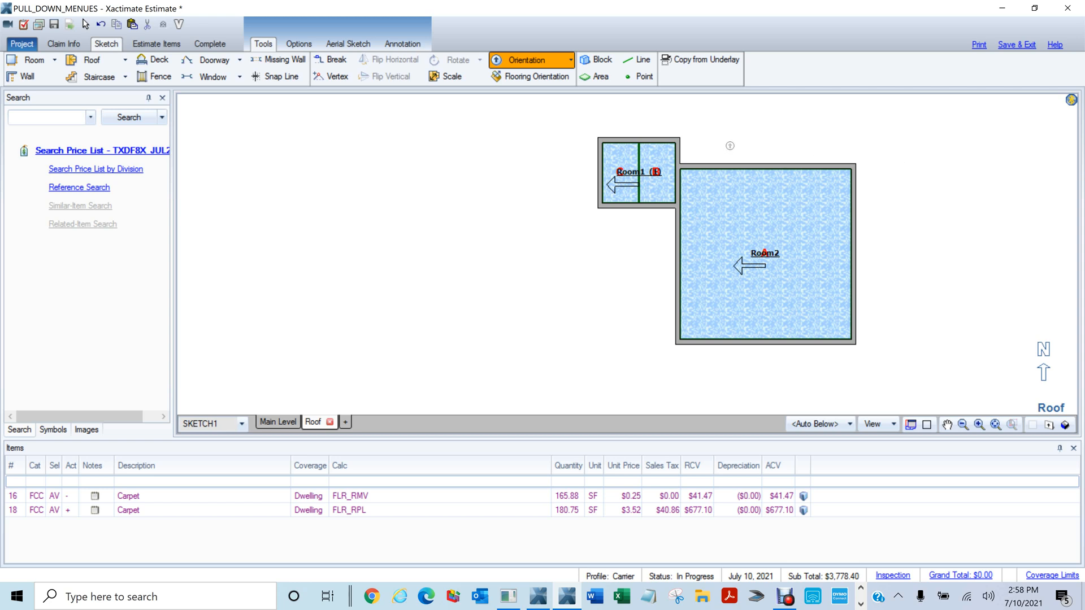
{"action": "left_click", "coordinate": [537, 76]}
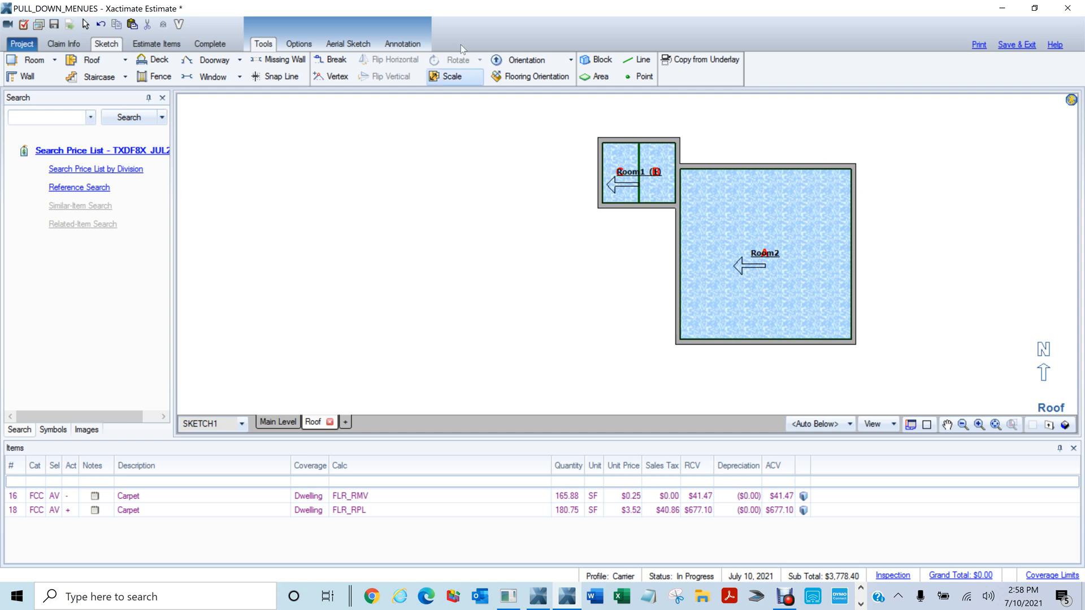
{"action": "left_click", "coordinate": [496, 77]}
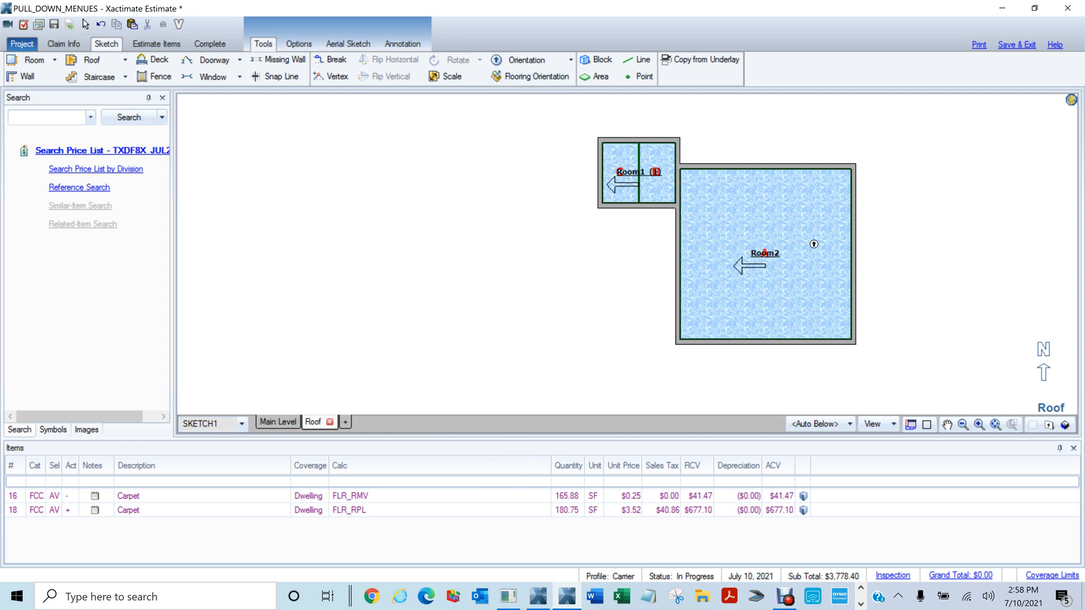
{"action": "left_click", "coordinate": [758, 185]}
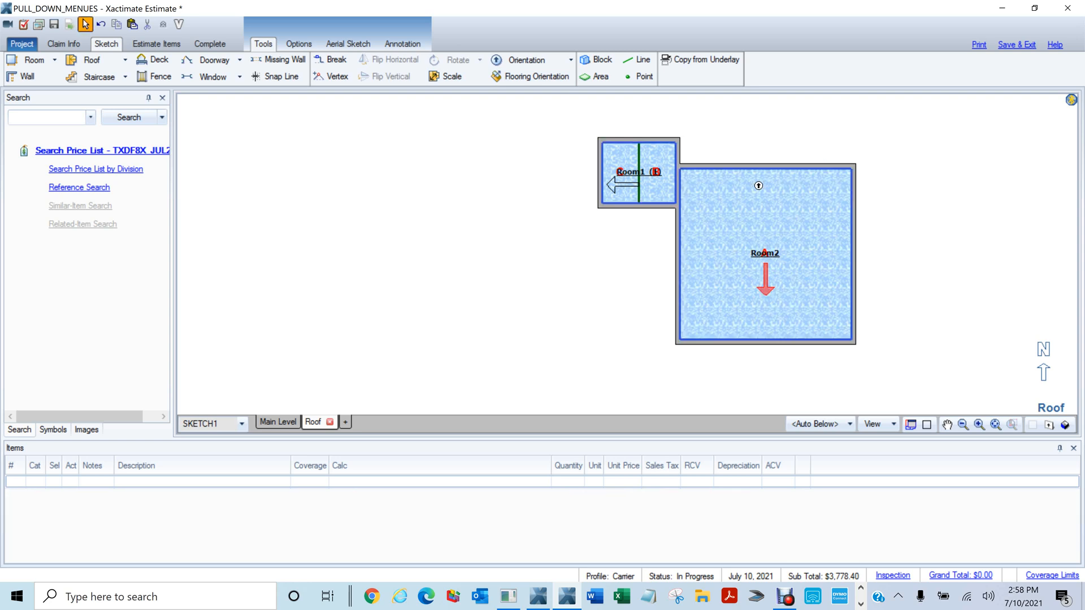
{"action": "left_click", "coordinate": [499, 79]}
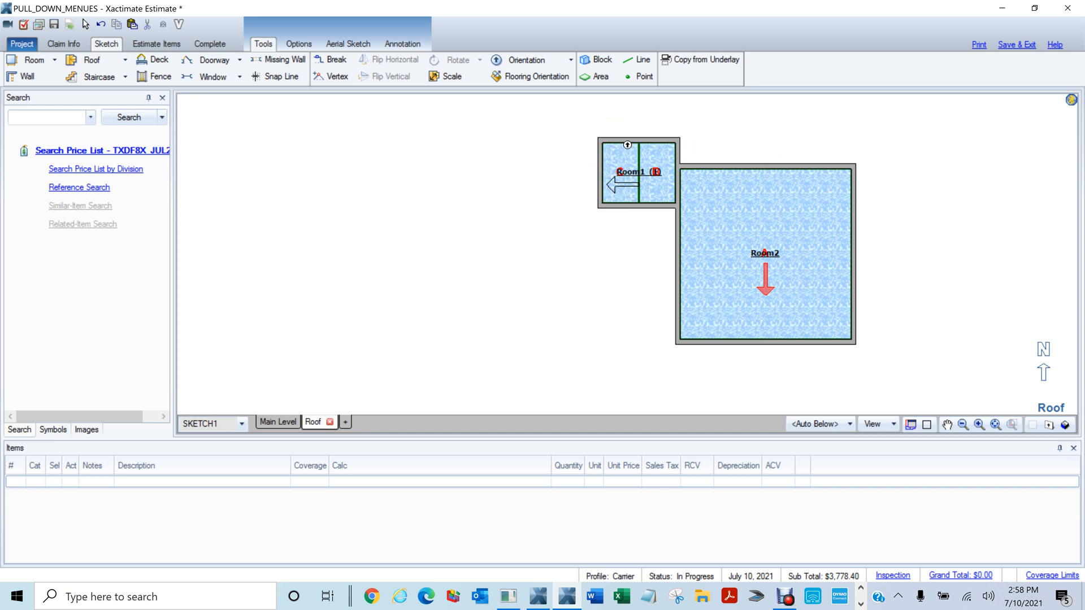
{"action": "left_click", "coordinate": [629, 150]}
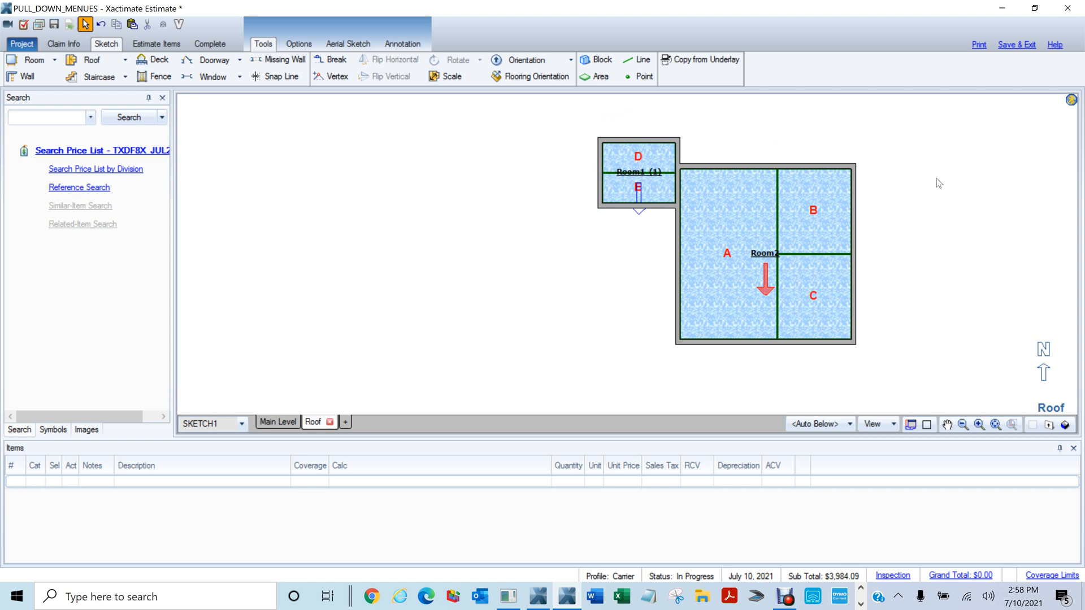
Box-select both rooms and delete them with their carpet
{"action": "scroll", "coordinate": [941, 178], "scroll_direction": "down", "scroll_amount": 2}
{"action": "left_click_drag", "start_coordinate": [660, 124], "coordinate": [971, 331]}
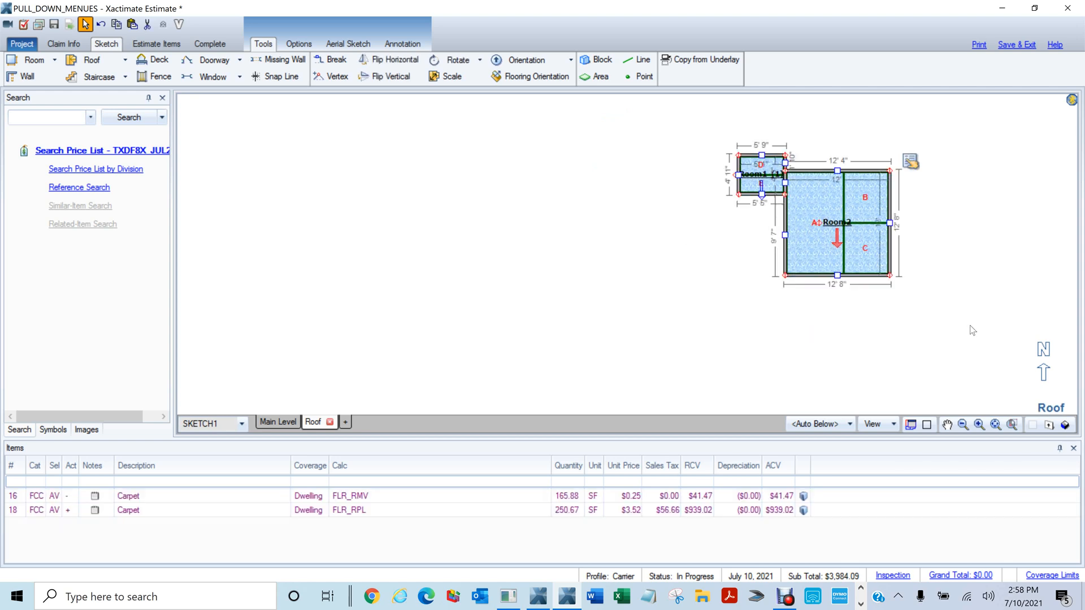
{"action": "key", "text": "Delete"}
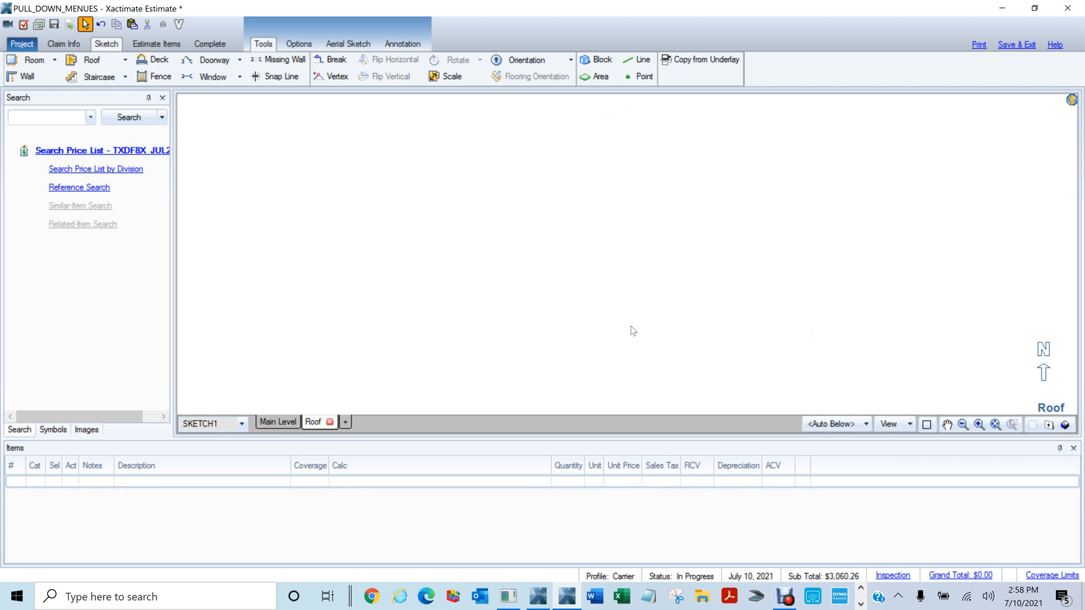
Zoom out on the Roof level, then open the Main Level plan and pan to Room2
{"action": "middle_click", "coordinate": [613, 331]}
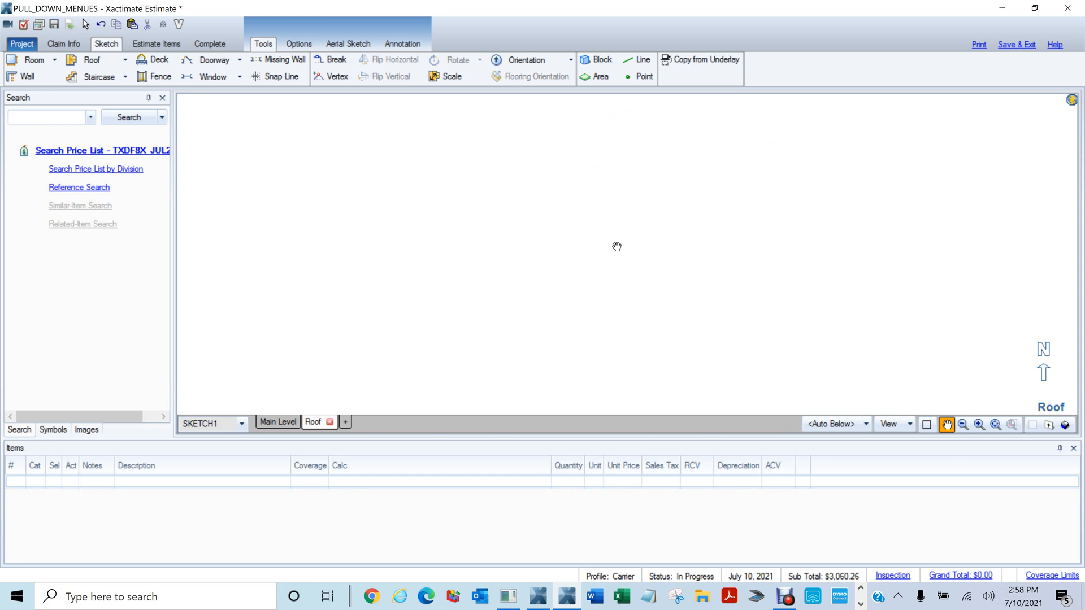
{"action": "scroll", "coordinate": [602, 240], "scroll_direction": "down", "scroll_amount": 3}
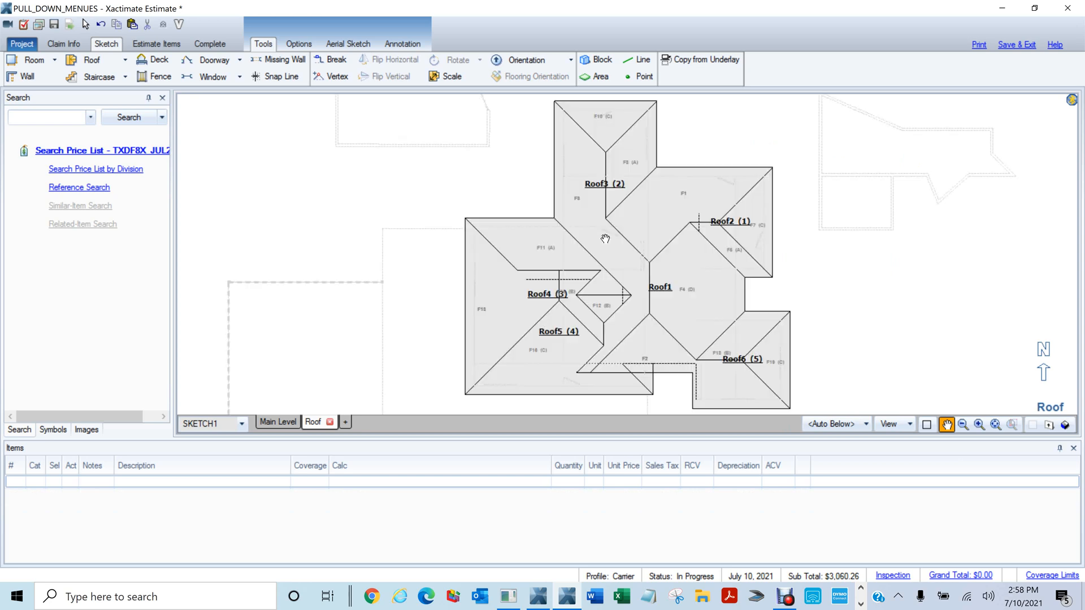
{"action": "scroll", "coordinate": [626, 279], "scroll_direction": "down", "scroll_amount": 1}
{"action": "left_click_drag", "start_coordinate": [417, 258], "coordinate": [664, 267]}
{"action": "mouse_move", "coordinate": [364, 235]}
{"action": "left_mouse_down"}
{"action": "mouse_move", "coordinate": [649, 232]}
{"action": "mouse_move", "coordinate": [661, 179]}
{"action": "left_mouse_up"}
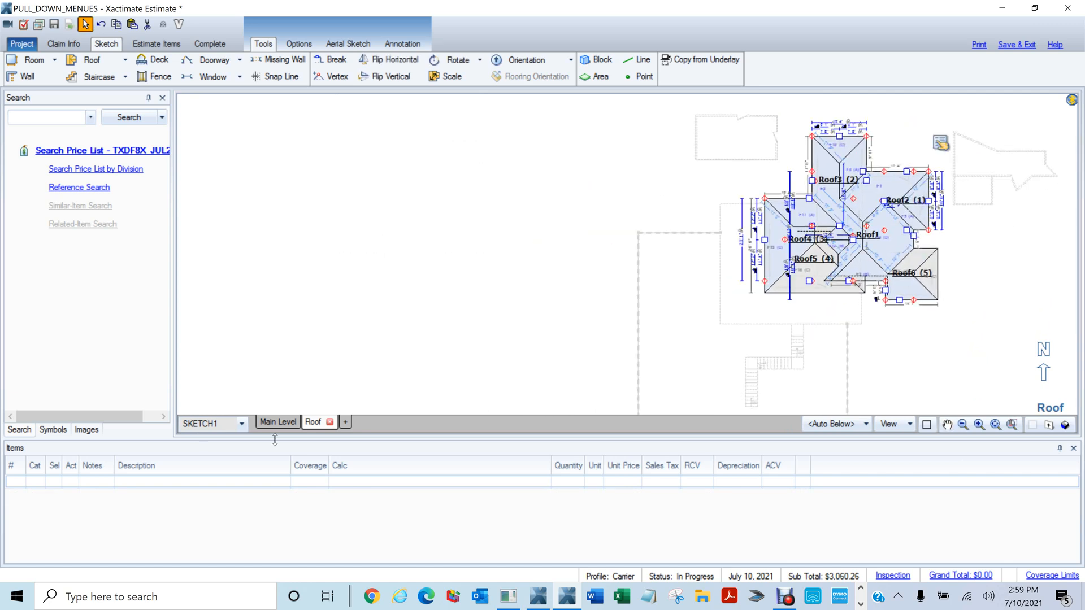
{"action": "left_click", "coordinate": [285, 424]}
{"action": "scroll", "coordinate": [869, 286], "scroll_direction": "up", "scroll_amount": 5}
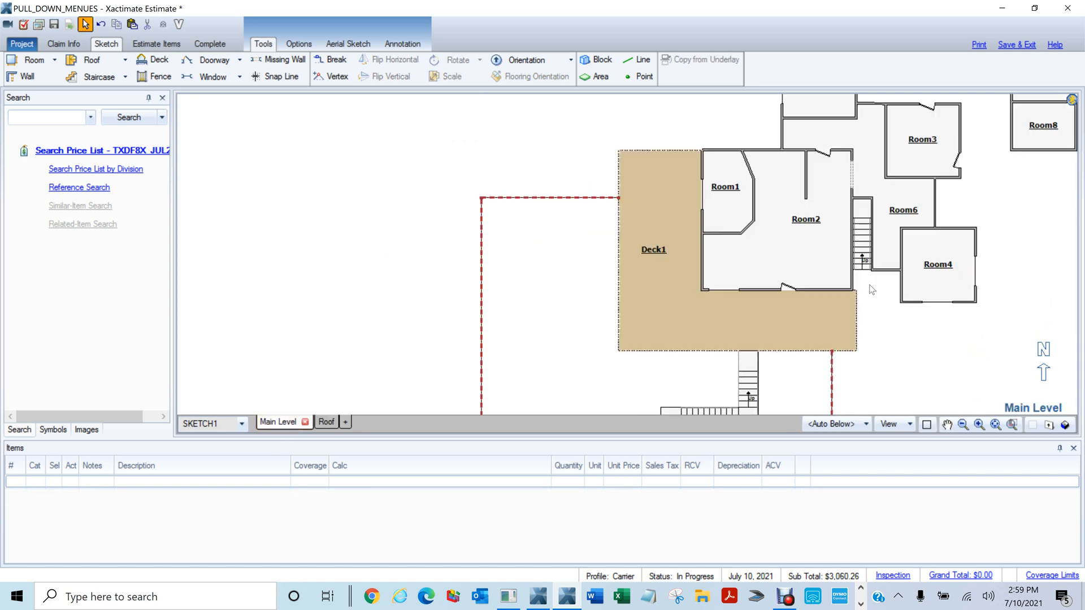
{"action": "mouse_move", "coordinate": [719, 252]}
{"action": "left_mouse_down"}
{"action": "mouse_move", "coordinate": [494, 390]}
{"action": "mouse_move", "coordinate": [563, 330]}
{"action": "left_mouse_up"}
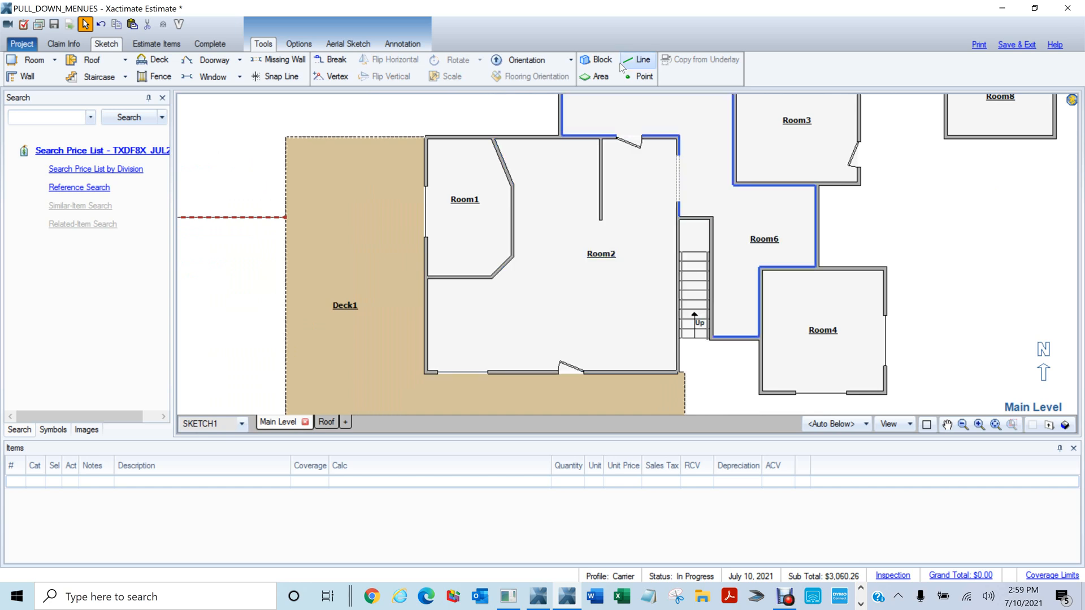
Draw Block1 in Room2's lower-right corner by the deck, widen it, and open its properties
{"action": "left_click", "coordinate": [597, 60]}
{"action": "left_click_drag", "start_coordinate": [618, 306], "coordinate": [658, 351]}
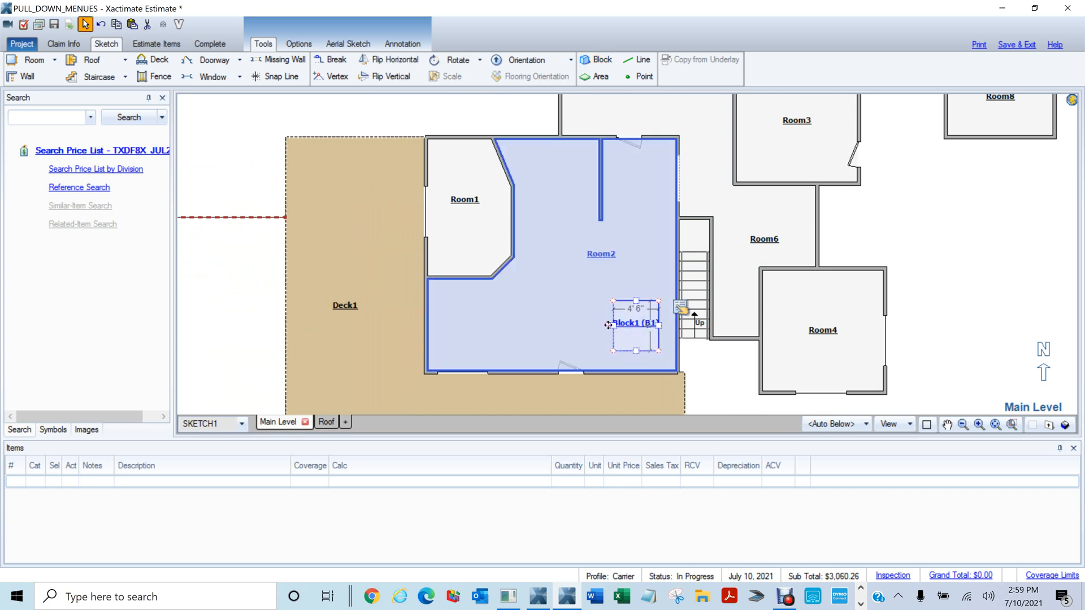
{"action": "mouse_move", "coordinate": [607, 325]}
{"action": "left_mouse_down"}
{"action": "mouse_move", "coordinate": [624, 340]}
{"action": "mouse_move", "coordinate": [729, 306]}
{"action": "mouse_move", "coordinate": [847, 112]}
{"action": "mouse_move", "coordinate": [695, 199]}
{"action": "mouse_move", "coordinate": [695, 358]}
{"action": "left_mouse_up"}
{"action": "key", "text": "F5"}
{"action": "scroll", "coordinate": [742, 273], "scroll_direction": "up", "scroll_amount": 5}
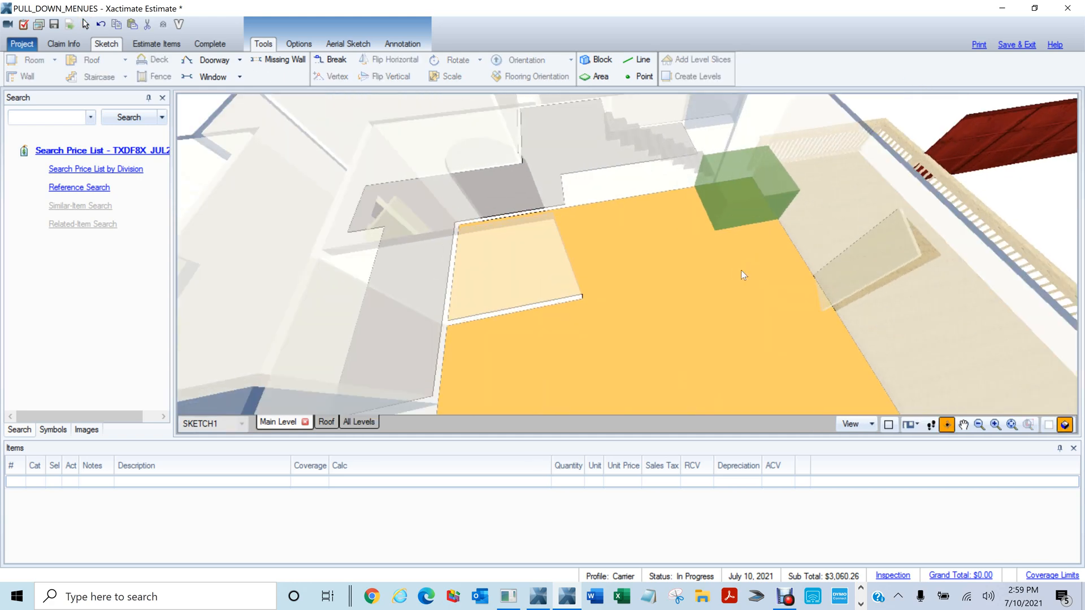
{"action": "key", "text": "F5"}
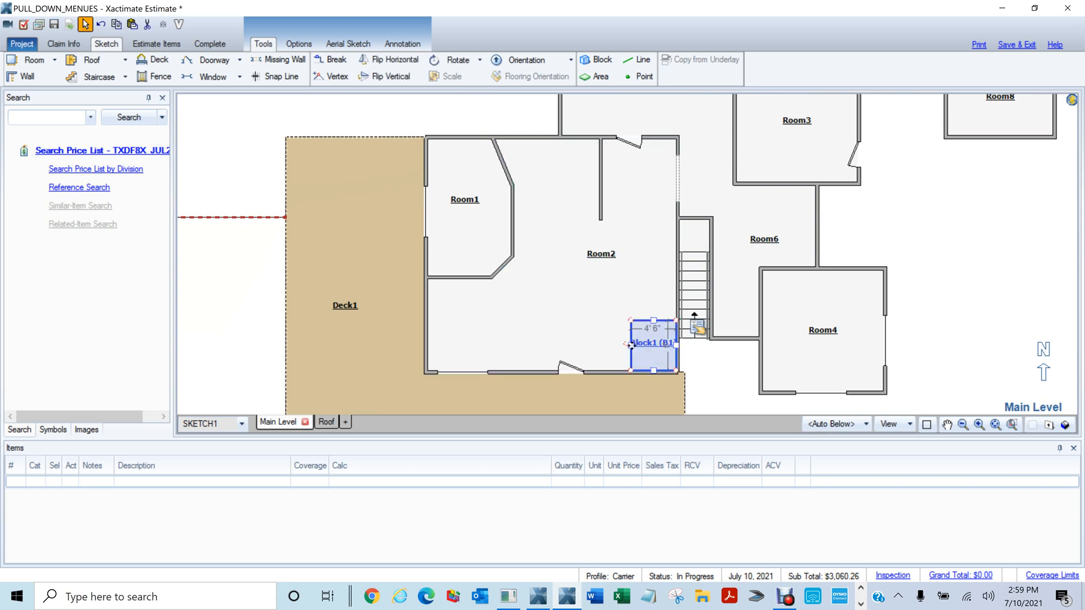
{"action": "mouse_move", "coordinate": [631, 347]}
{"action": "left_mouse_down"}
{"action": "mouse_move", "coordinate": [616, 351]}
{"action": "mouse_move", "coordinate": [647, 342]}
{"action": "left_mouse_up"}
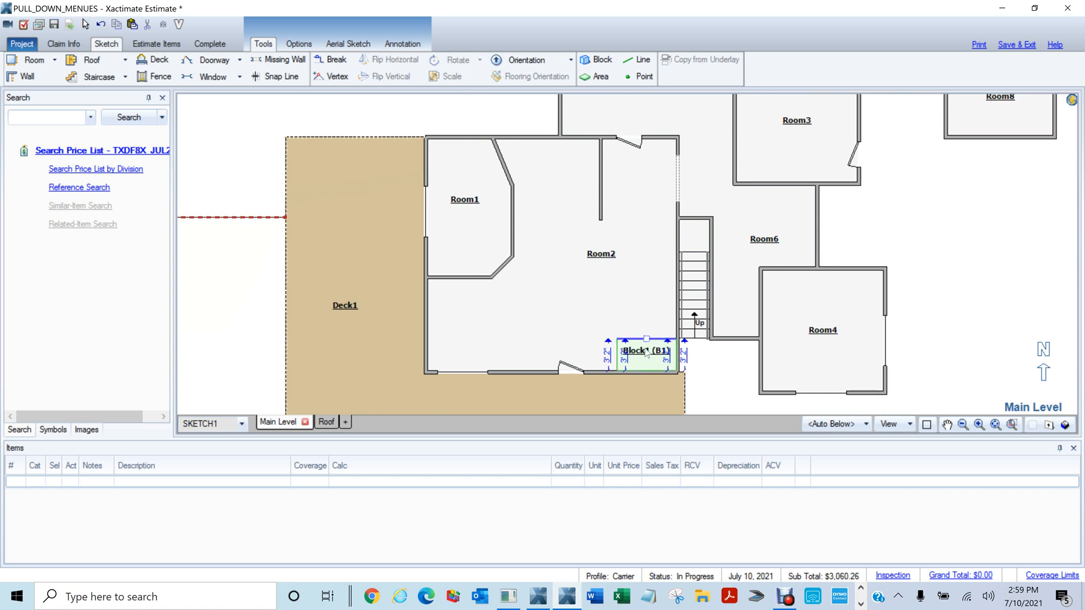
{"action": "double_click", "coordinate": [640, 357]}
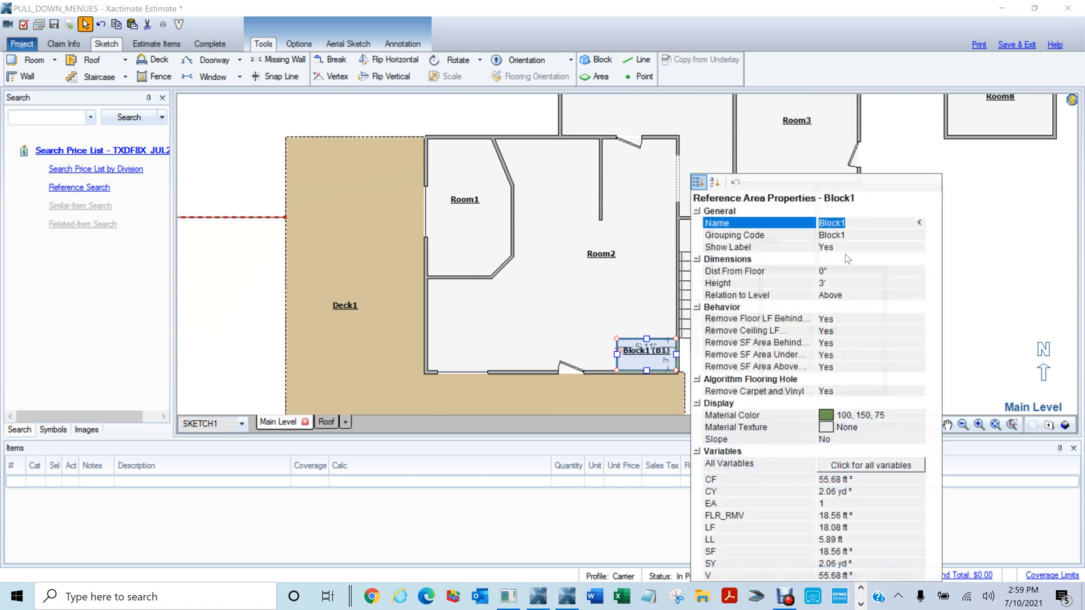
Set Block1's Dist From Floor to 2' and Height to 1', then check it in 3D
{"action": "left_click", "coordinate": [839, 272]}
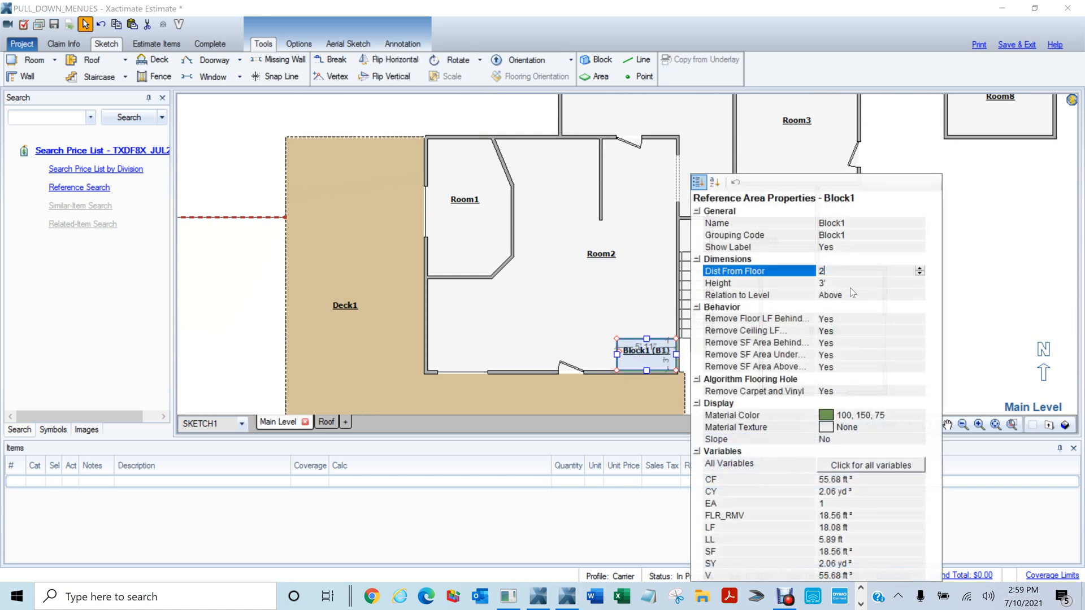
{"action": "key", "text": "Tab"}
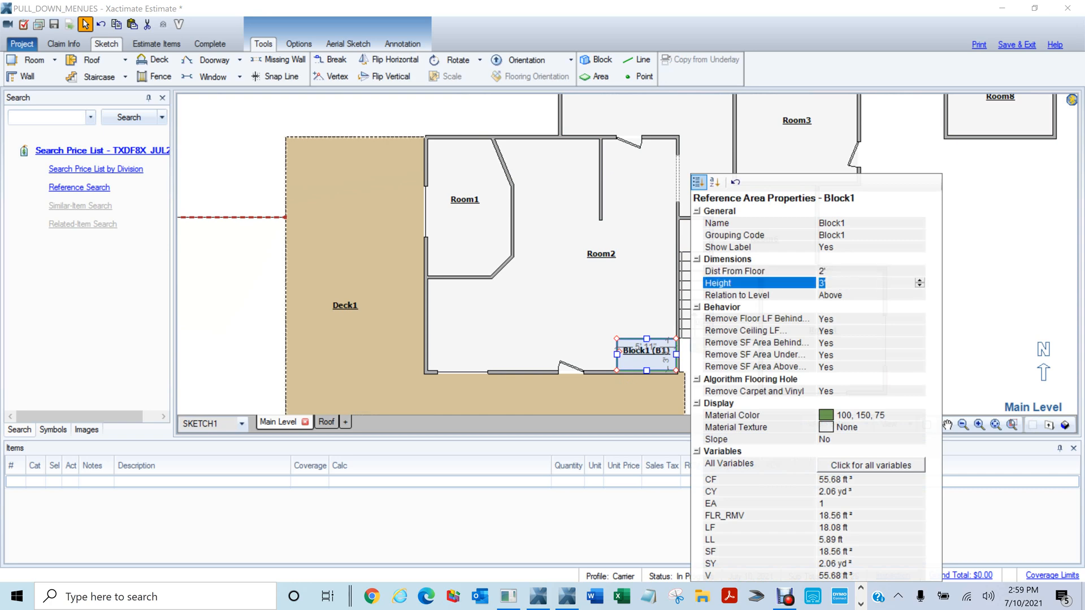
{"action": "type", "text": "1"}
{"action": "left_click", "coordinate": [633, 290]}
{"action": "left_click", "coordinate": [633, 290]}
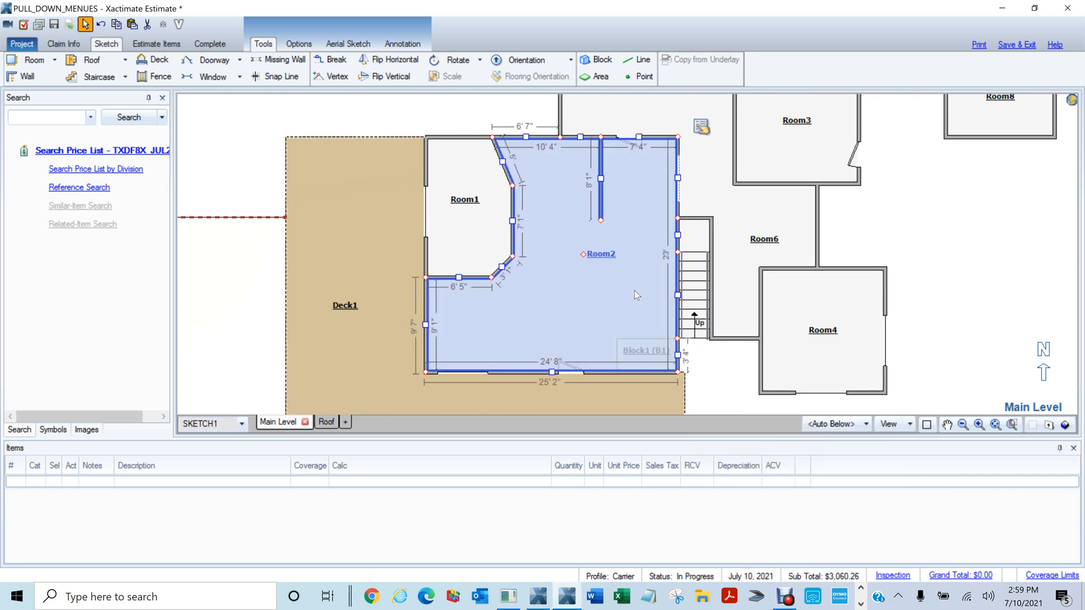
{"action": "key", "text": "F8"}
{"action": "mouse_move", "coordinate": [579, 312]}
{"action": "left_mouse_down"}
{"action": "mouse_move", "coordinate": [823, 249]}
{"action": "mouse_move", "coordinate": [829, 107]}
{"action": "left_mouse_up"}
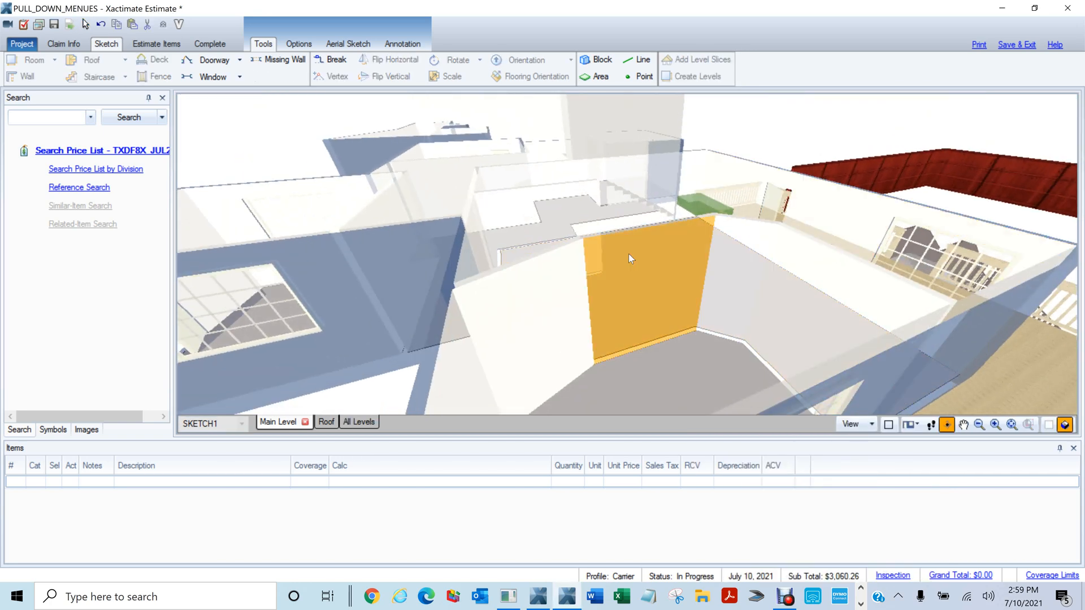
{"action": "scroll", "coordinate": [629, 254], "scroll_direction": "up", "scroll_amount": 5}
{"action": "left_click_drag", "start_coordinate": [586, 196], "coordinate": [835, 258]}
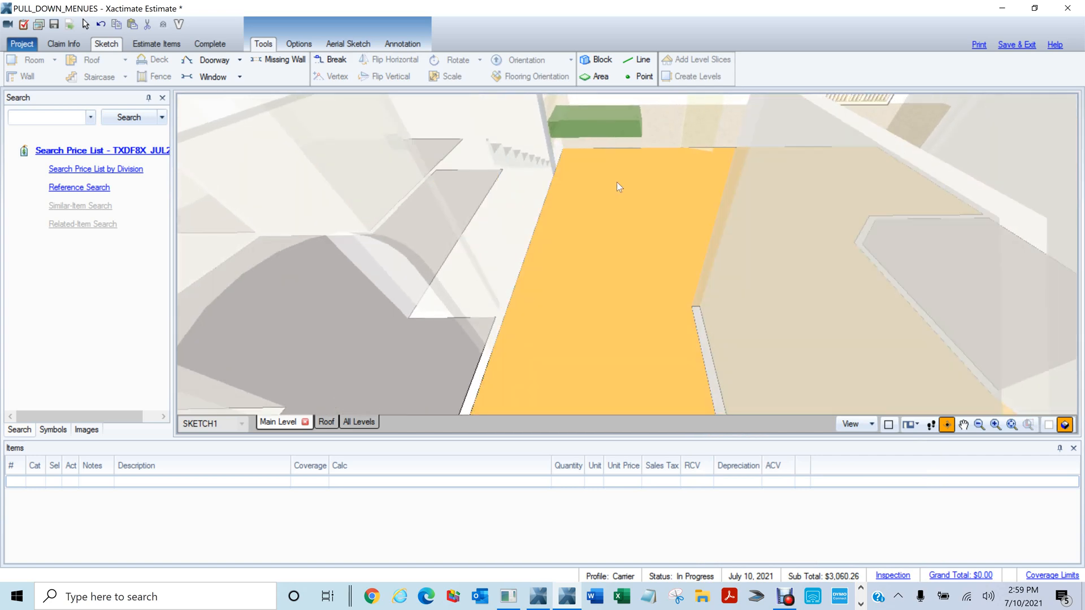
{"action": "scroll", "coordinate": [617, 183], "scroll_direction": "up", "scroll_amount": 2}
{"action": "scroll", "coordinate": [615, 182], "scroll_direction": "up", "scroll_amount": 2}
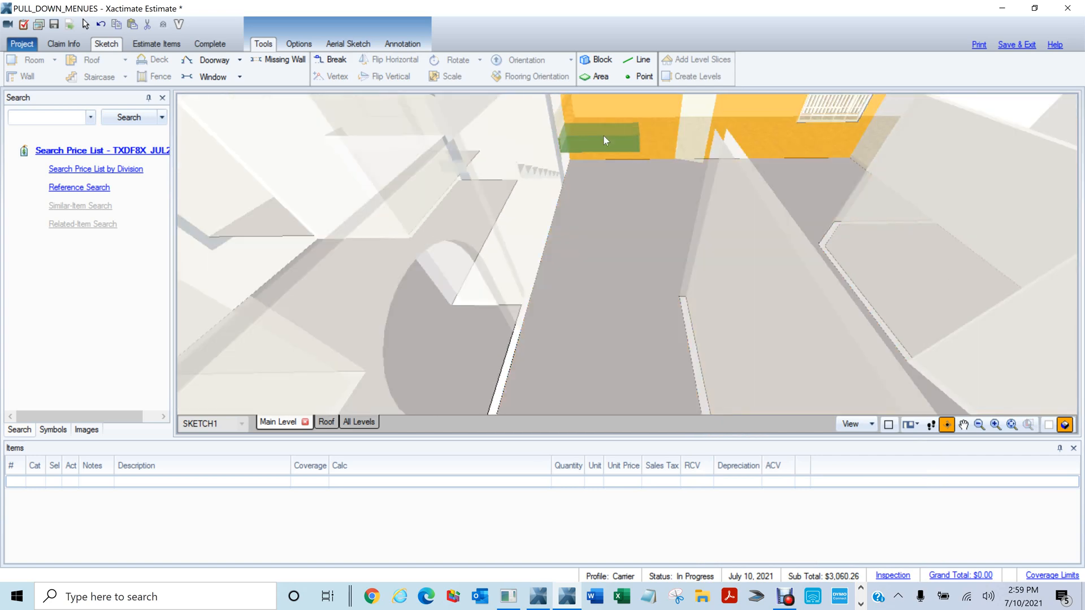
Place a reference area, Area1, about 6' 1" wide along Room2's top wall
{"action": "key", "text": "F8"}
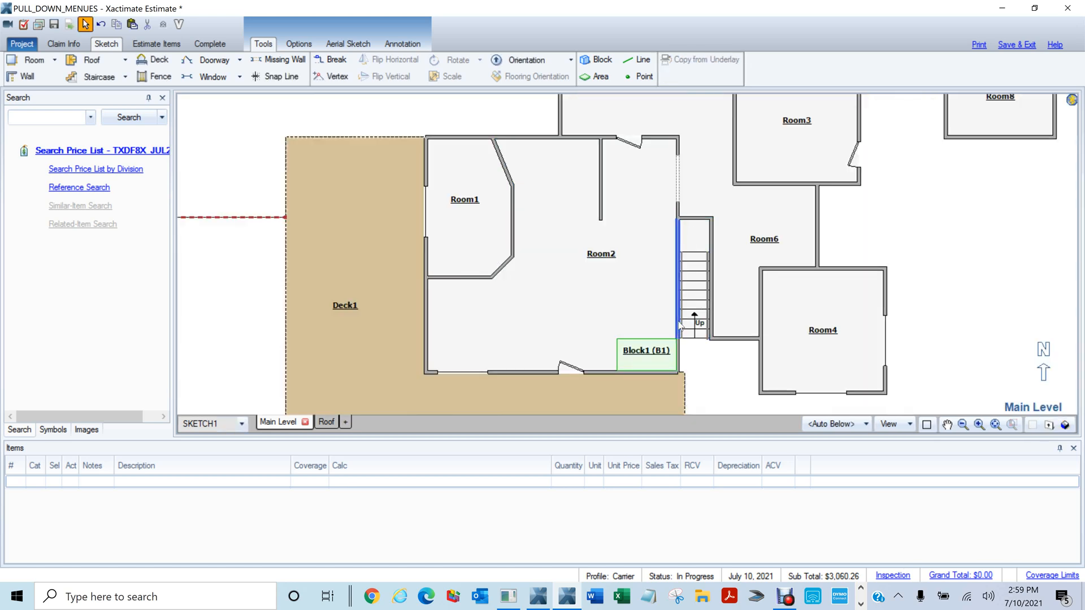
{"action": "left_click", "coordinate": [588, 77]}
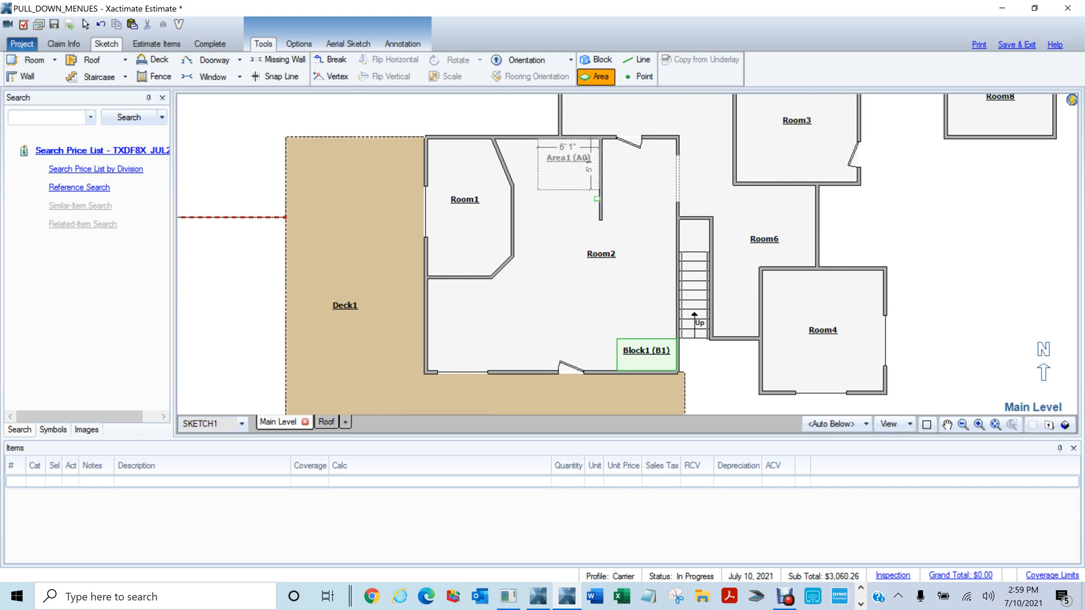
{"action": "left_click", "coordinate": [597, 199]}
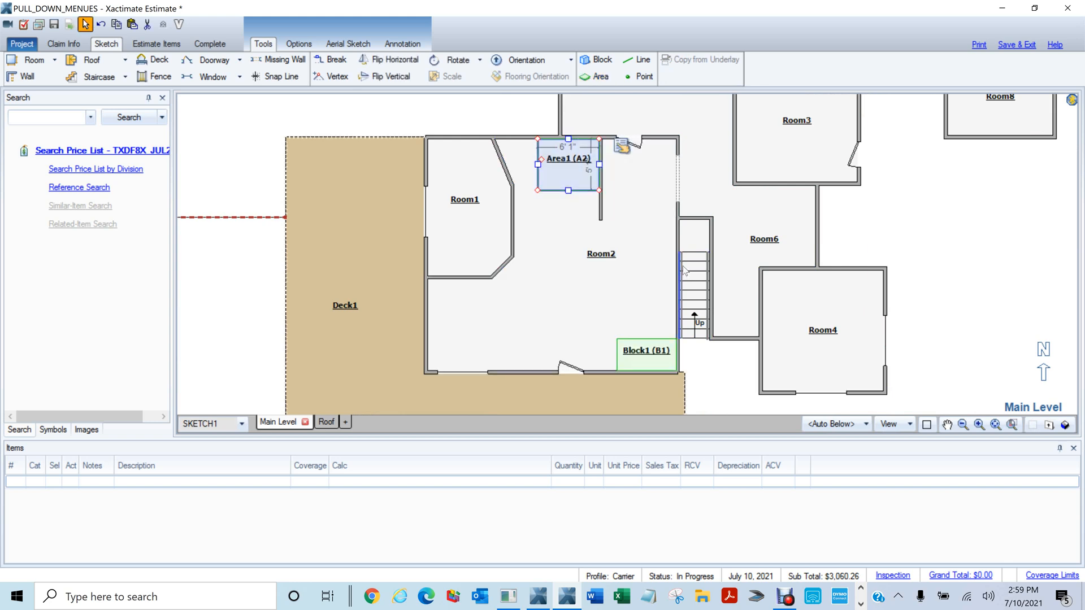
Rename the Area1 reference area to Tile
{"action": "double_click", "coordinate": [572, 161]}
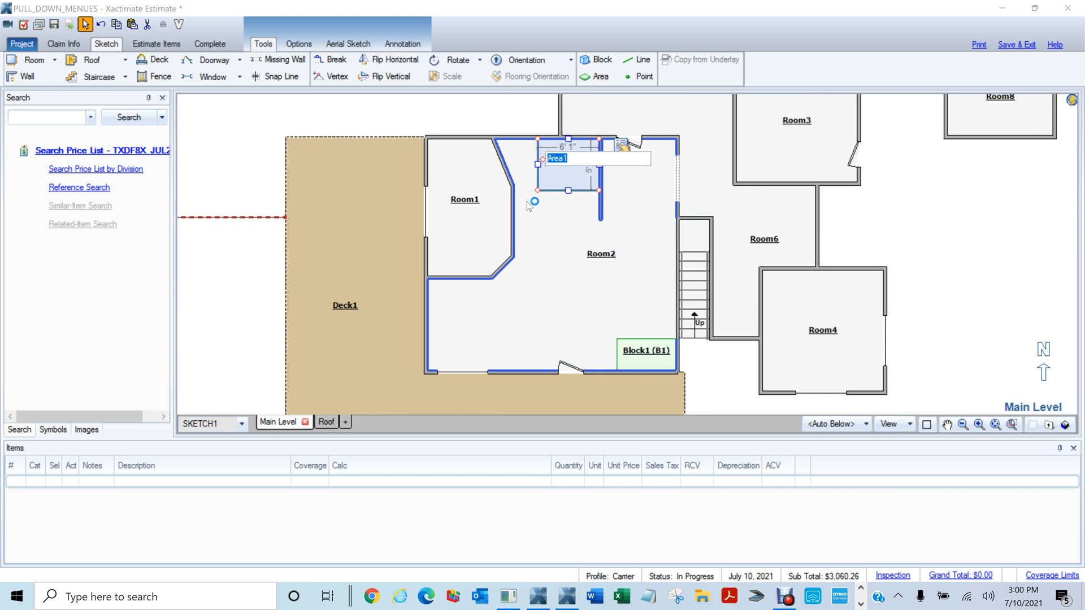
{"action": "type", "text": "Tile"}
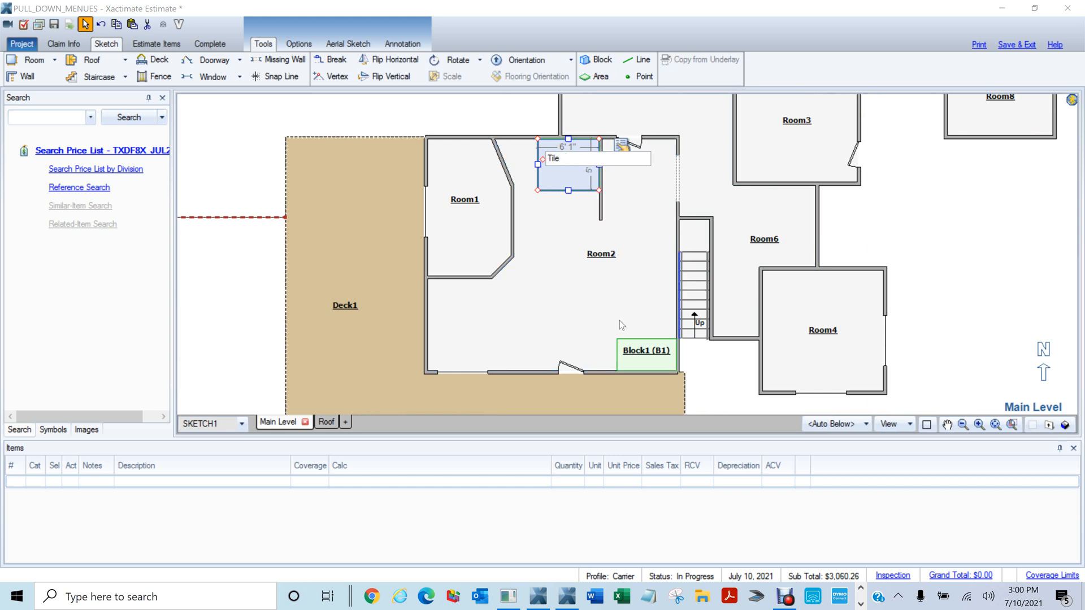
{"action": "left_click", "coordinate": [586, 272]}
{"action": "left_click", "coordinate": [457, 117]}
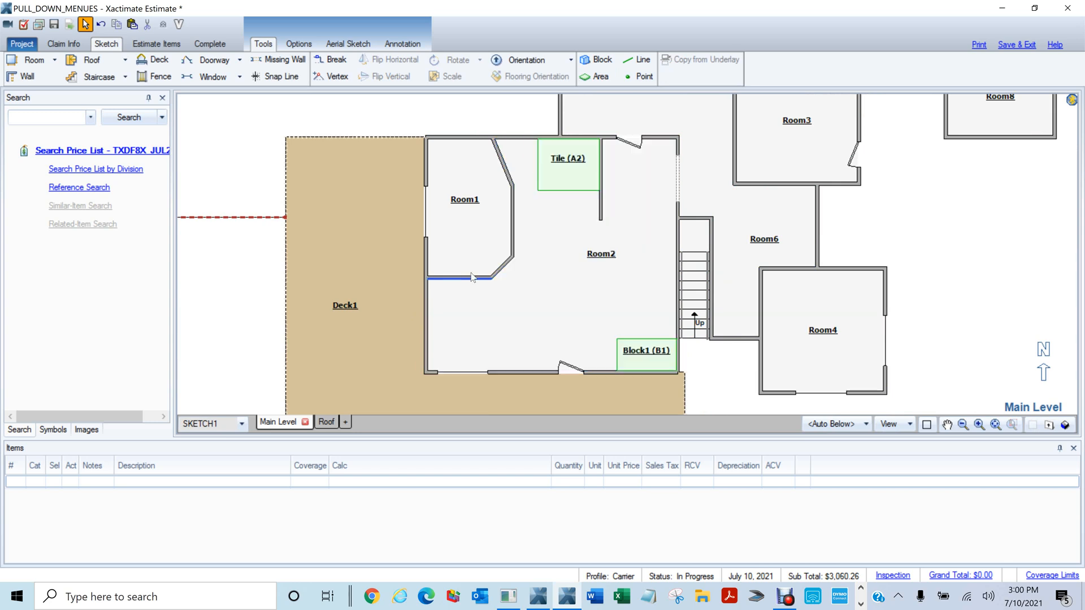
Set the Tile area's Hole property to Yes in its properties
{"action": "left_click", "coordinate": [569, 166]}
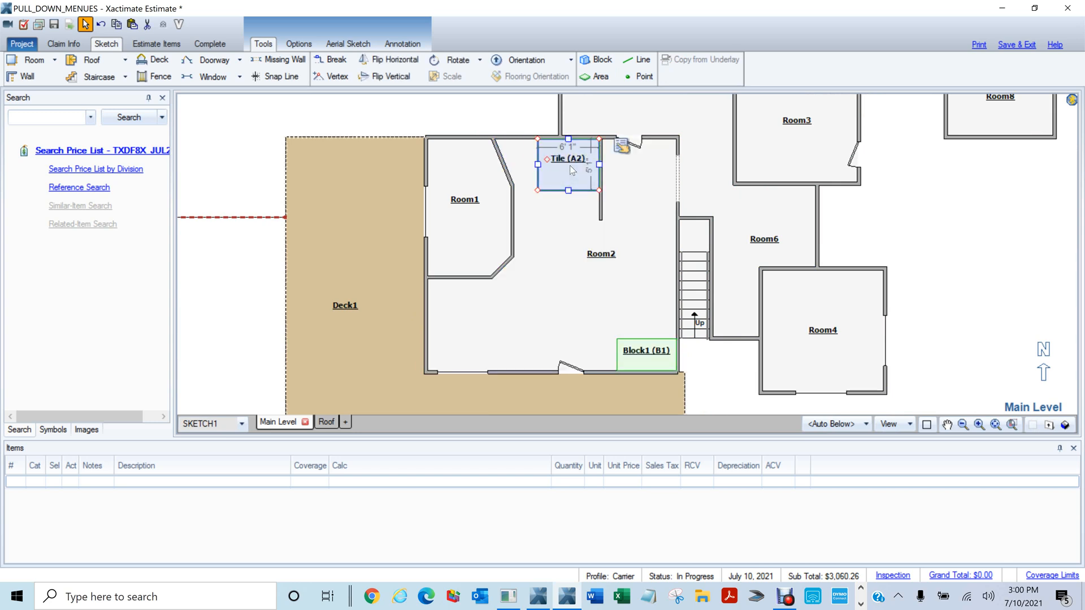
{"action": "right_click", "coordinate": [569, 167]}
{"action": "left_click", "coordinate": [617, 276]}
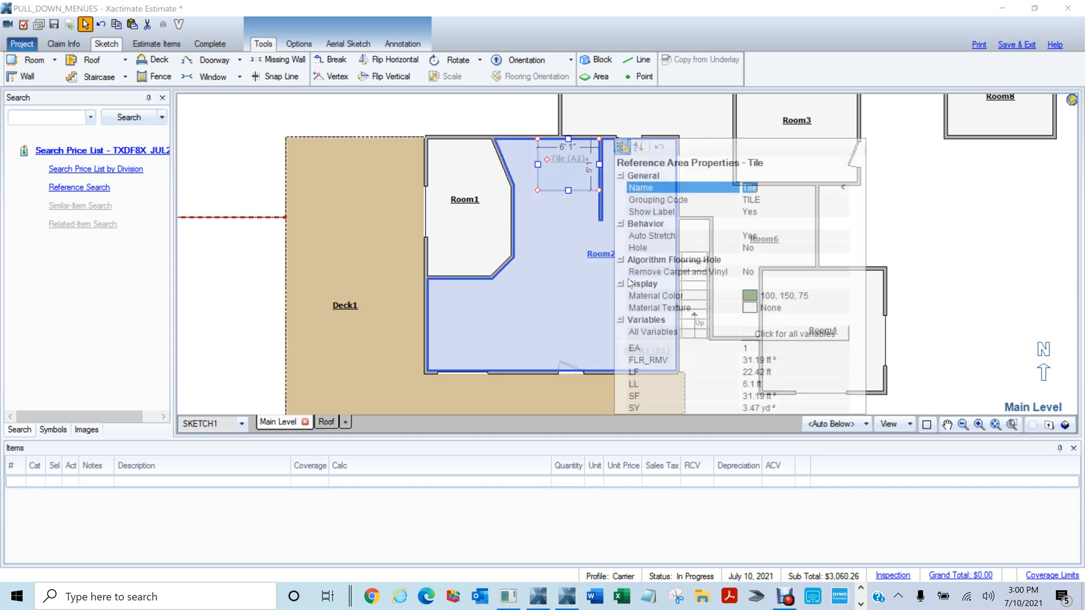
{"action": "left_click", "coordinate": [756, 250]}
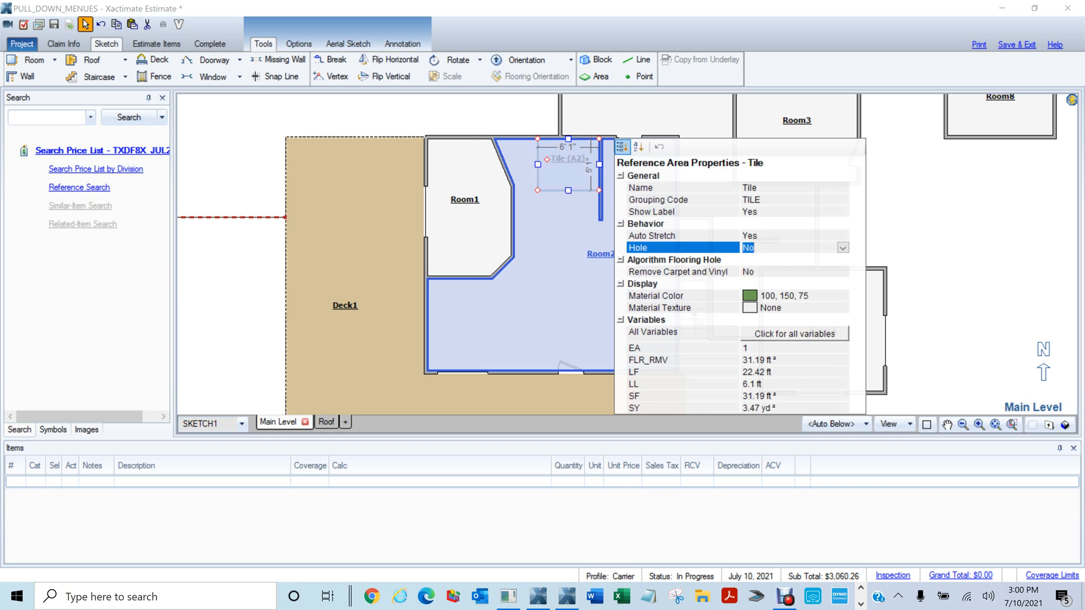
{"action": "double_click", "coordinate": [750, 252]}
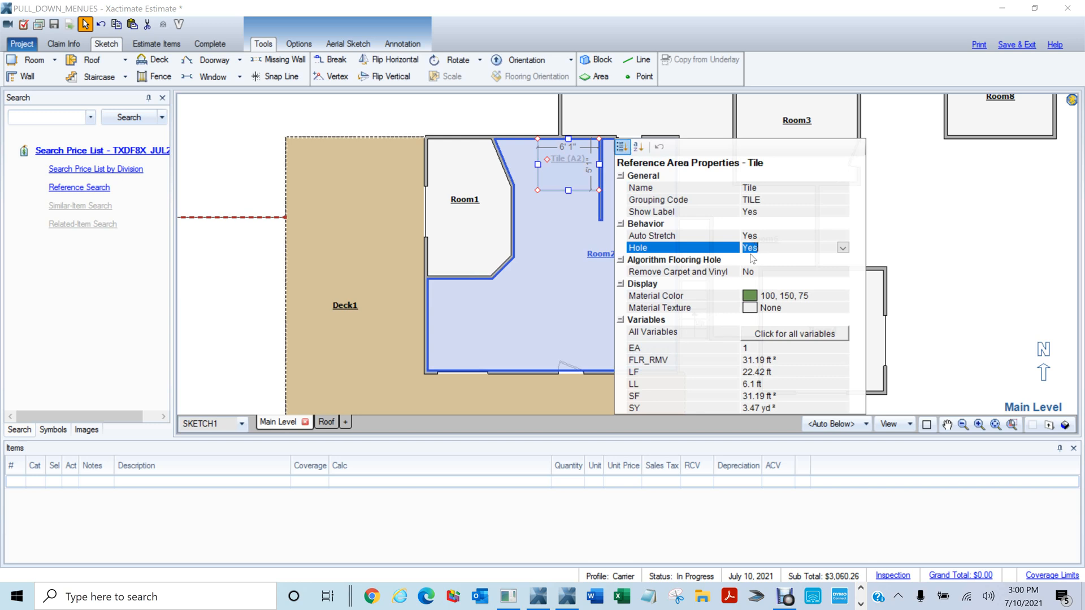
{"action": "left_click", "coordinate": [466, 130]}
{"action": "left_click", "coordinate": [566, 282]}
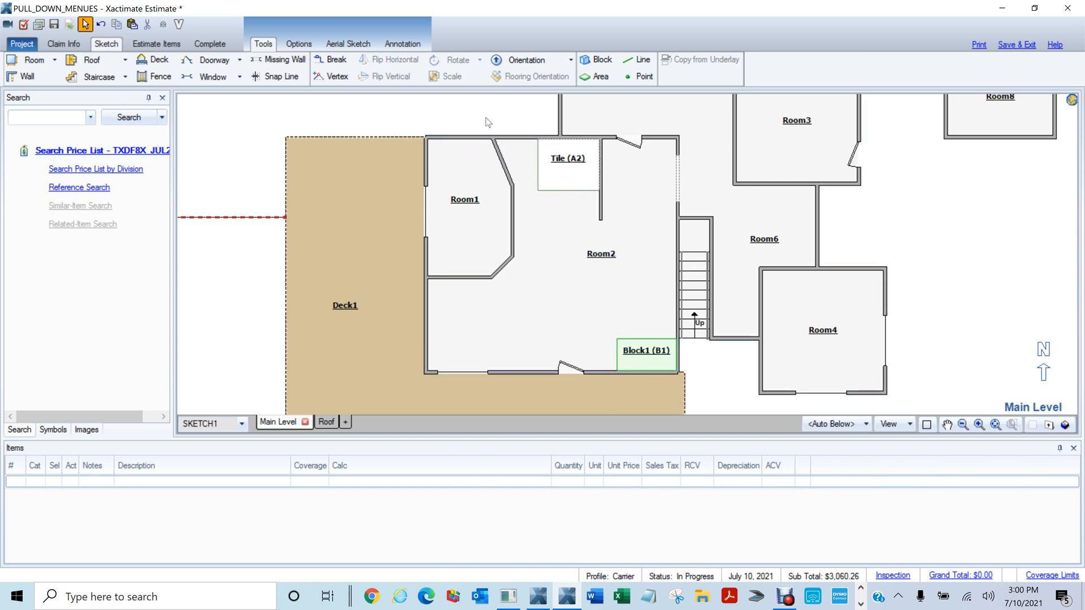
Draw a 14' 9" reference line across Room2, starting at its left wall
{"action": "scroll", "coordinate": [483, 123], "scroll_direction": "down", "scroll_amount": 2}
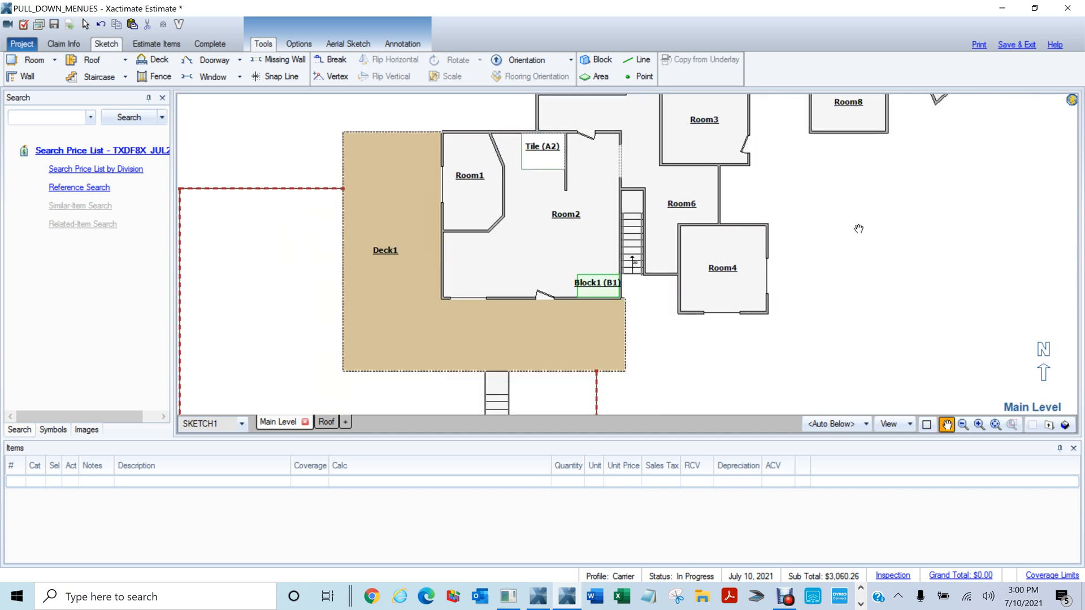
{"action": "mouse_move", "coordinate": [859, 230]}
{"action": "left_mouse_down"}
{"action": "mouse_move", "coordinate": [729, 283]}
{"action": "mouse_move", "coordinate": [748, 280]}
{"action": "left_mouse_up"}
{"action": "scroll", "coordinate": [748, 281], "scroll_direction": "up", "scroll_amount": 1}
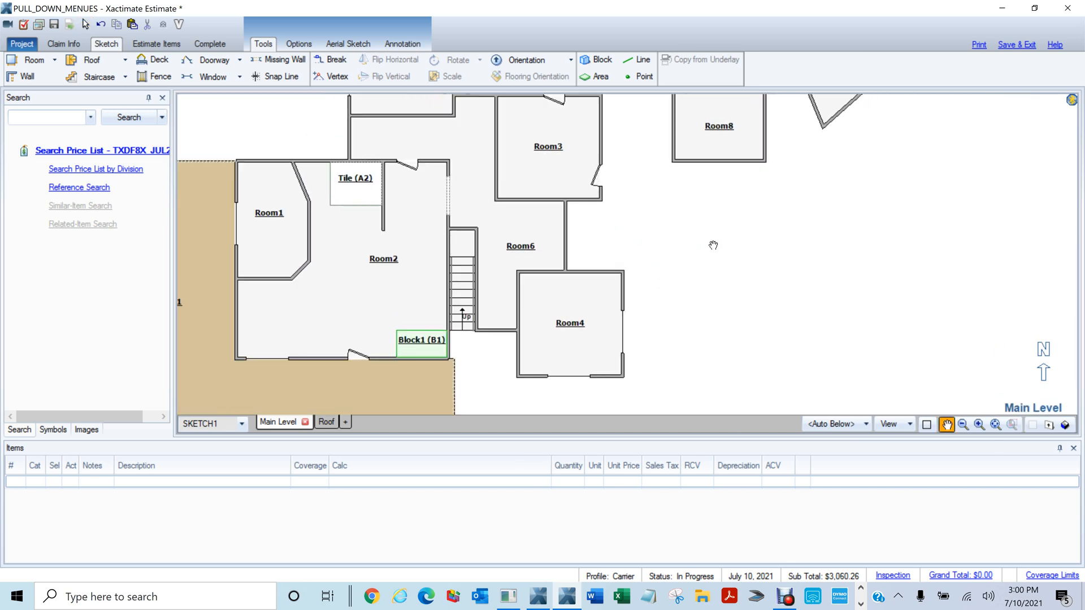
{"action": "left_click_drag", "start_coordinate": [712, 245], "coordinate": [921, 274]}
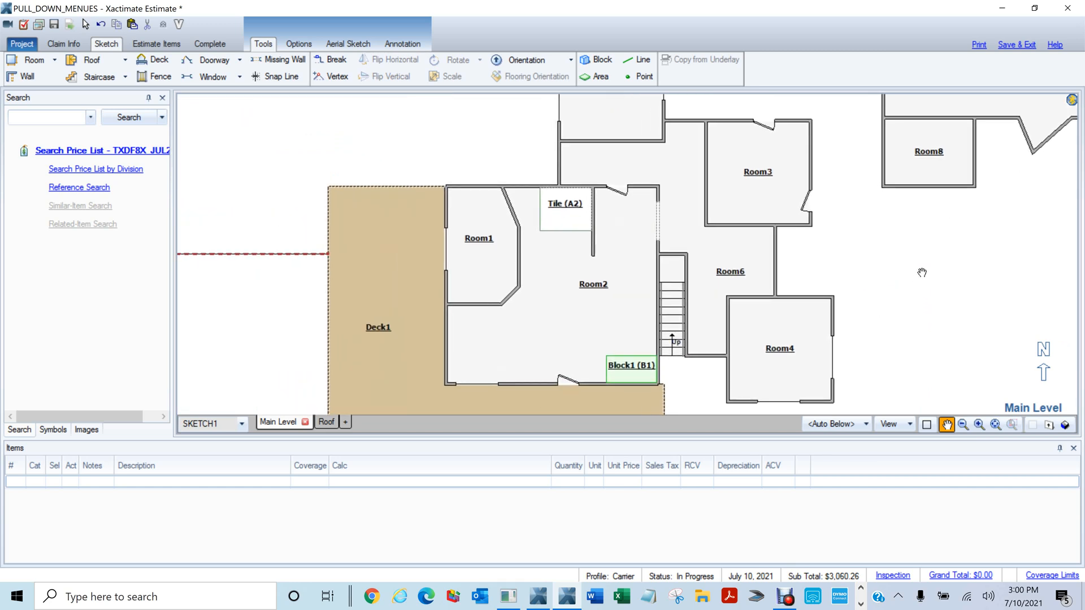
{"action": "left_click", "coordinate": [639, 60]}
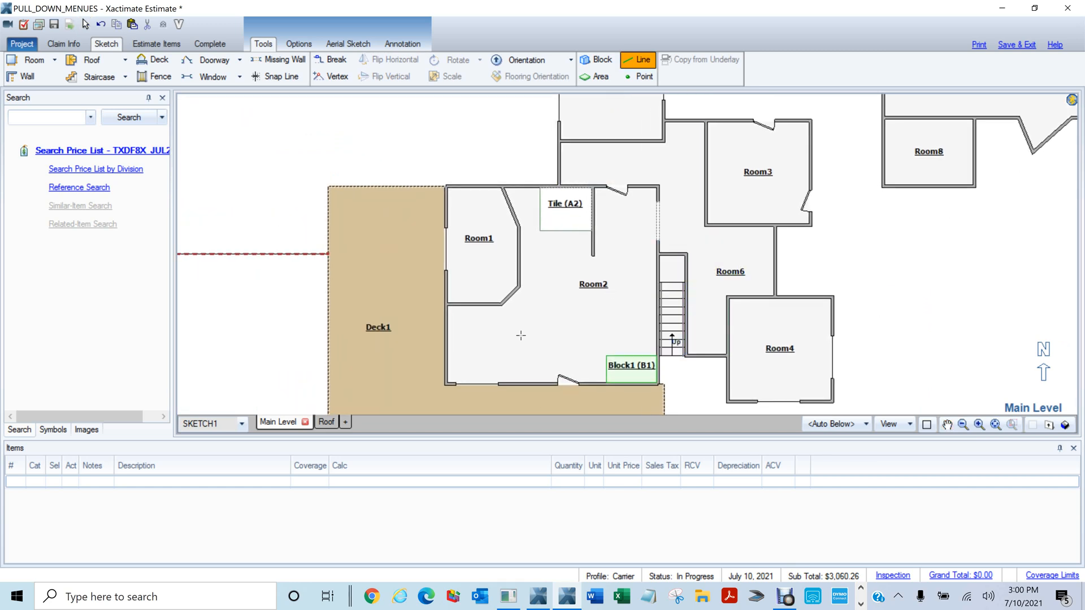
{"action": "left_click", "coordinate": [448, 340]}
{"action": "left_click", "coordinate": [576, 334]}
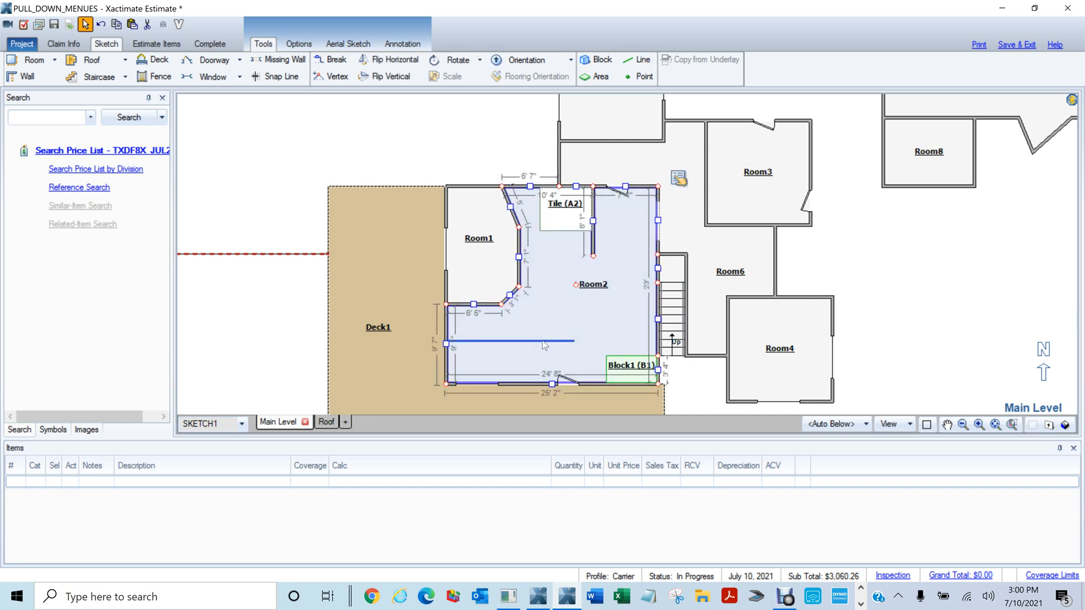
Change the Room2 reference line's length to 5'
{"action": "left_click", "coordinate": [575, 340]}
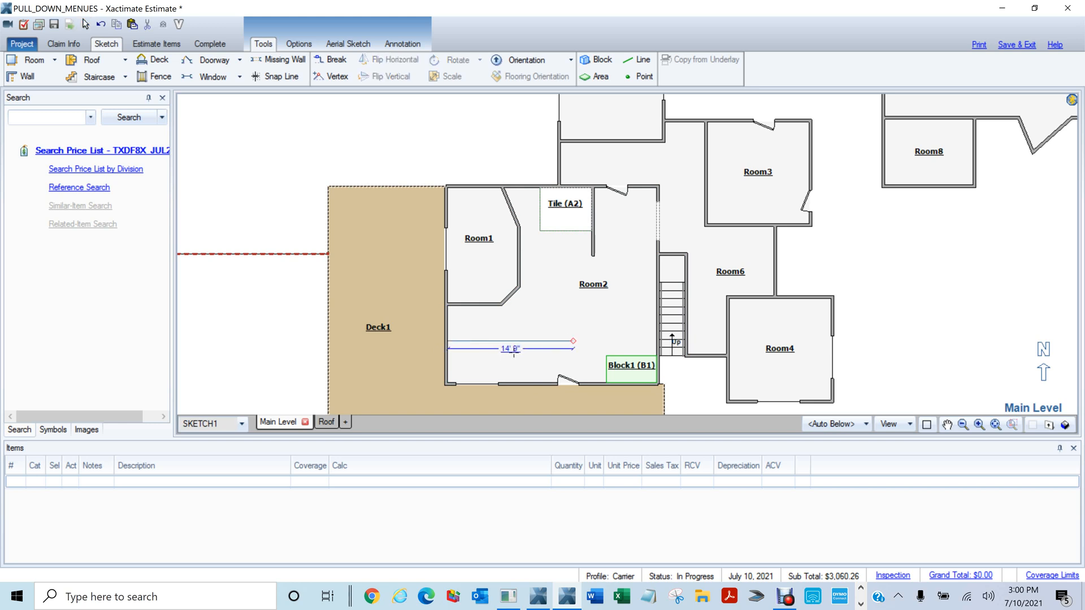
{"action": "left_click", "coordinate": [513, 349]}
{"action": "type", "text": "5"}
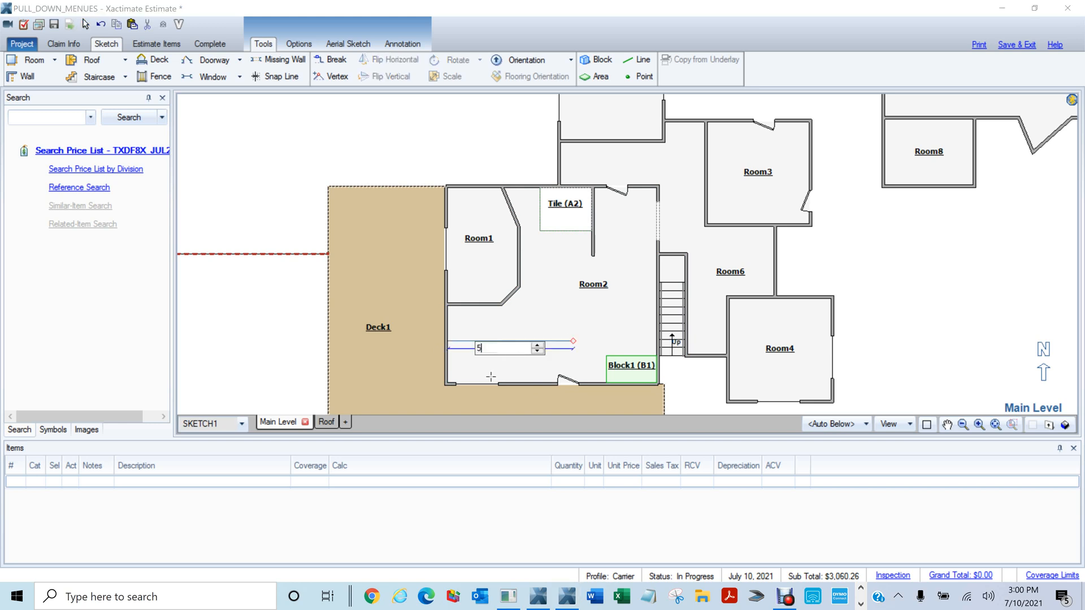
{"action": "key", "text": "Return"}
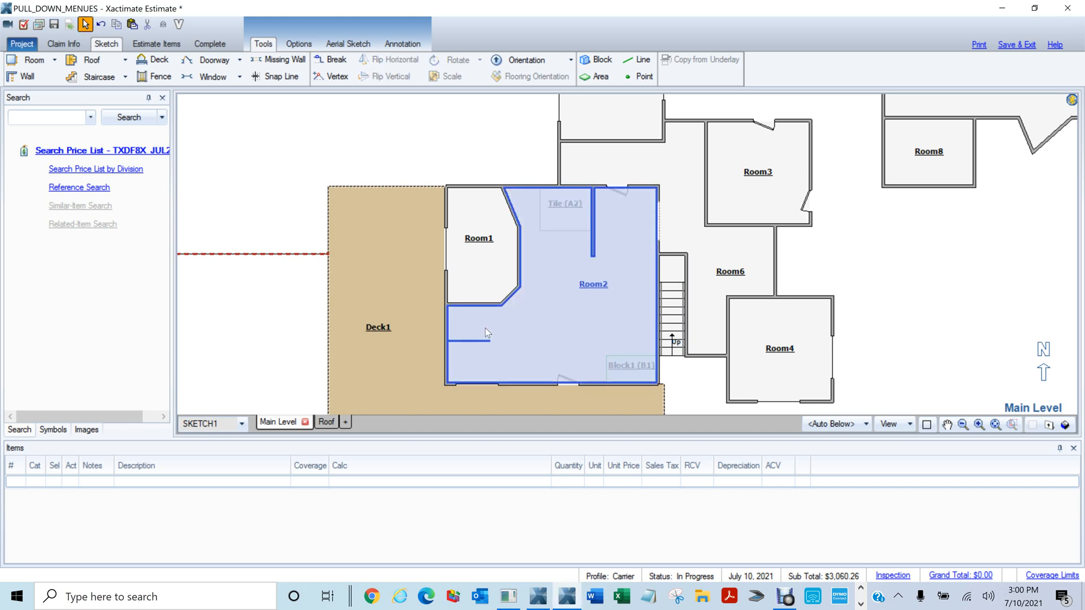
{"action": "left_click", "coordinate": [471, 341]}
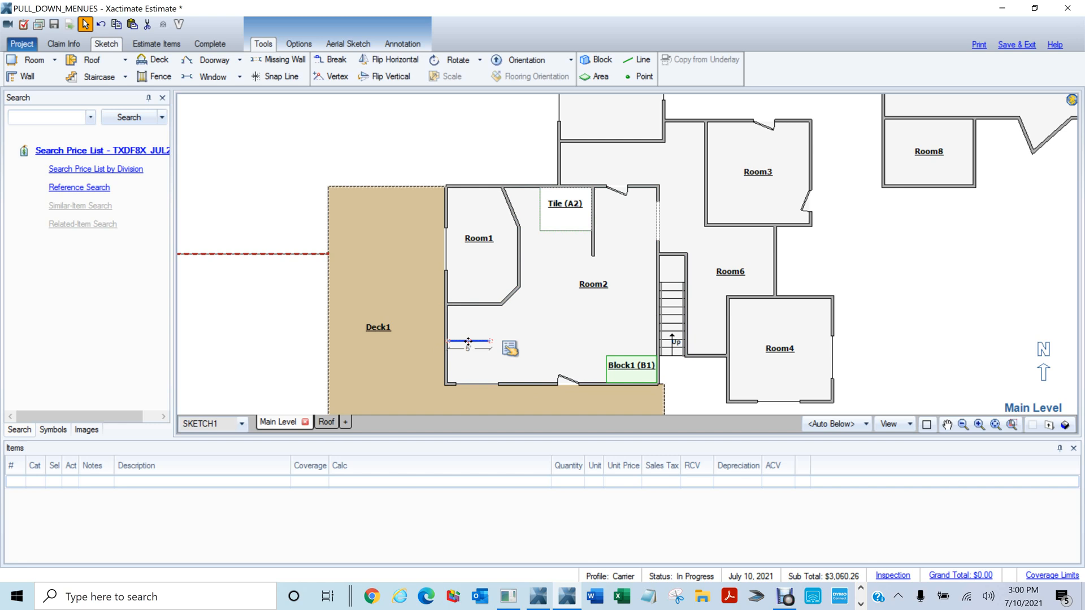
Place a reference point inside Room2, then zoom out and pan to frame the Main Level
{"action": "left_click", "coordinate": [632, 76]}
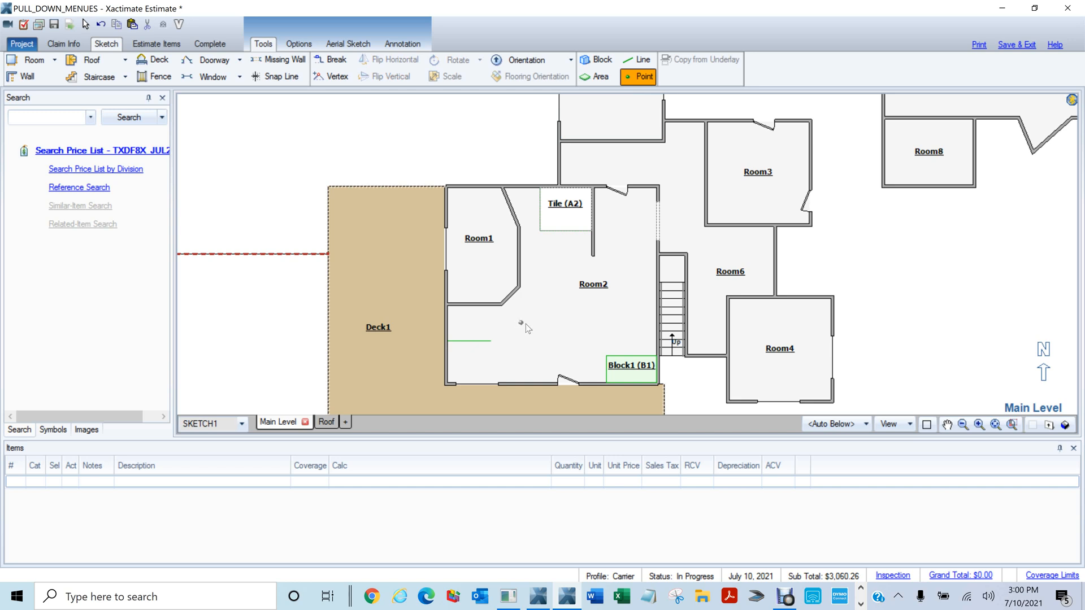
{"action": "left_click", "coordinate": [520, 323]}
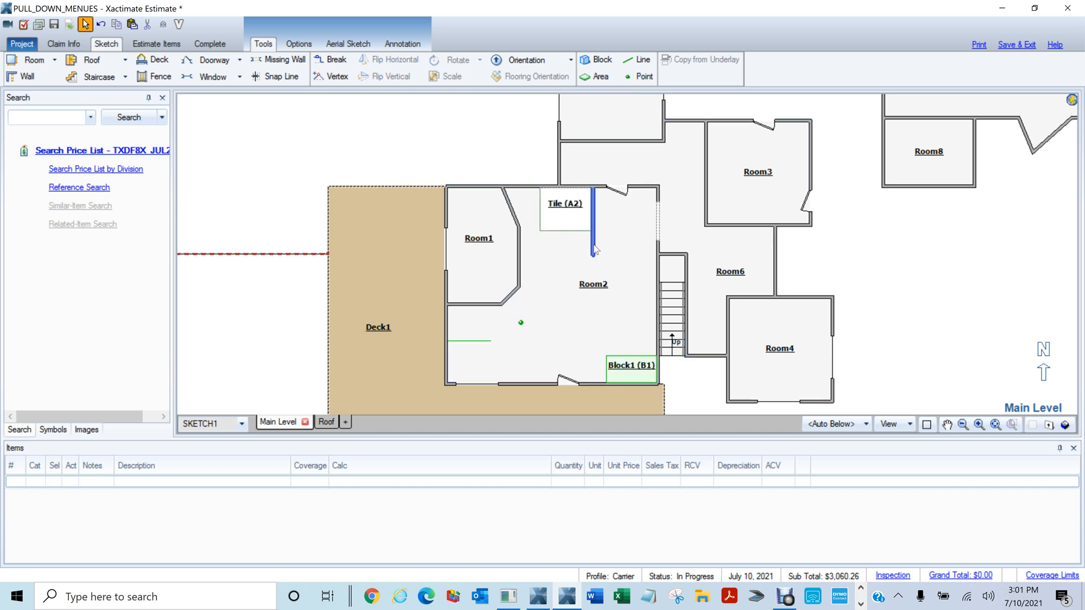
{"action": "scroll", "coordinate": [646, 241], "scroll_direction": "down", "scroll_amount": 4}
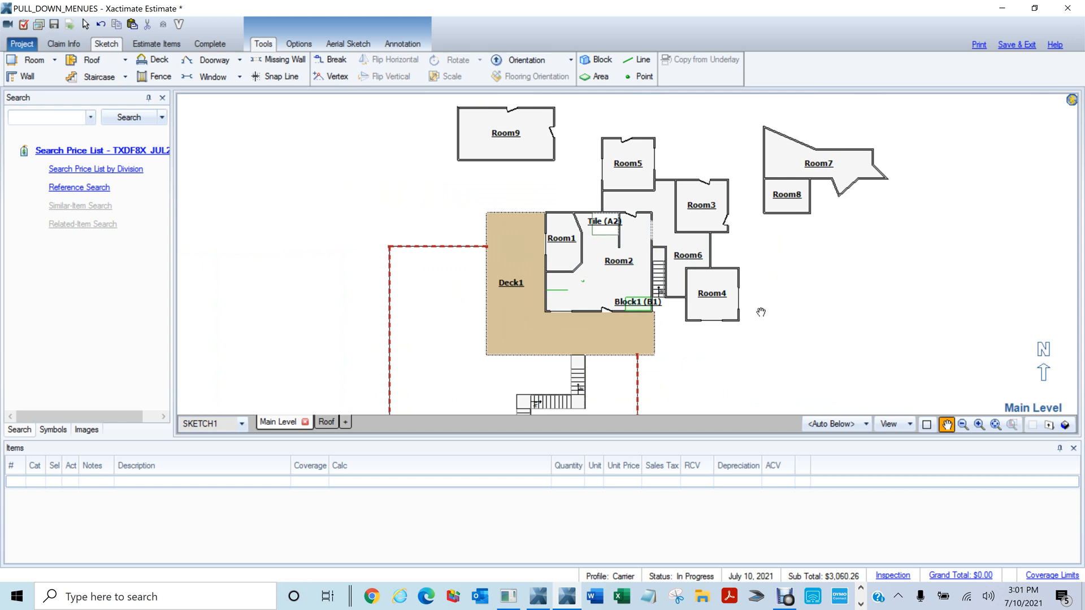
{"action": "scroll", "coordinate": [790, 296], "scroll_direction": "down", "scroll_amount": 2}
{"action": "right_click", "coordinate": [789, 296]}
{"action": "left_click_drag", "start_coordinate": [811, 305], "coordinate": [792, 199]}
{"action": "right_click", "coordinate": [823, 327]}
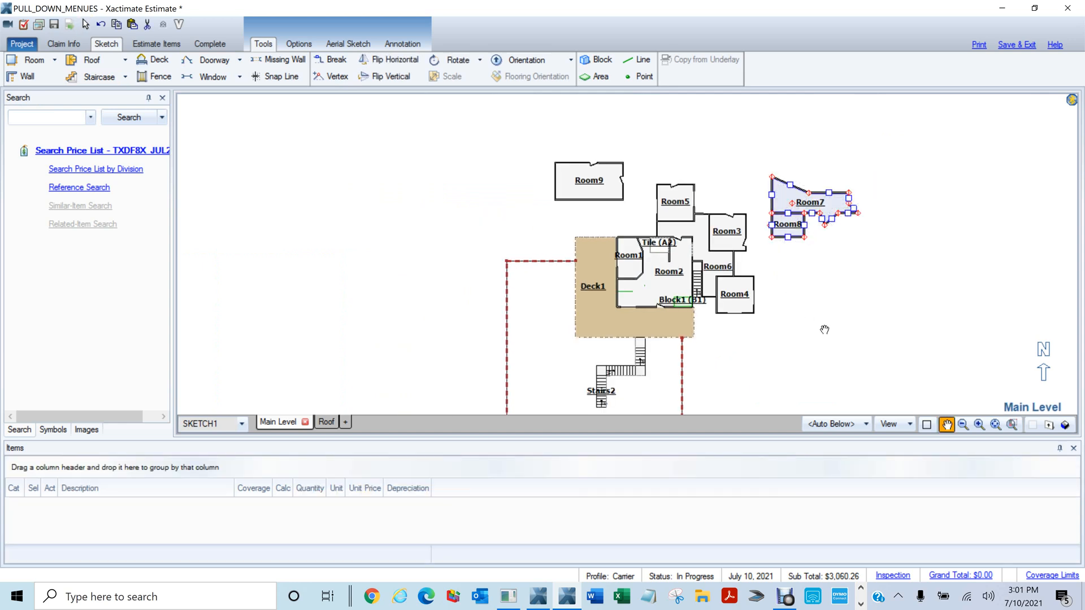
{"action": "left_click_drag", "start_coordinate": [825, 331], "coordinate": [837, 259]}
{"action": "right_click", "coordinate": [838, 258]}
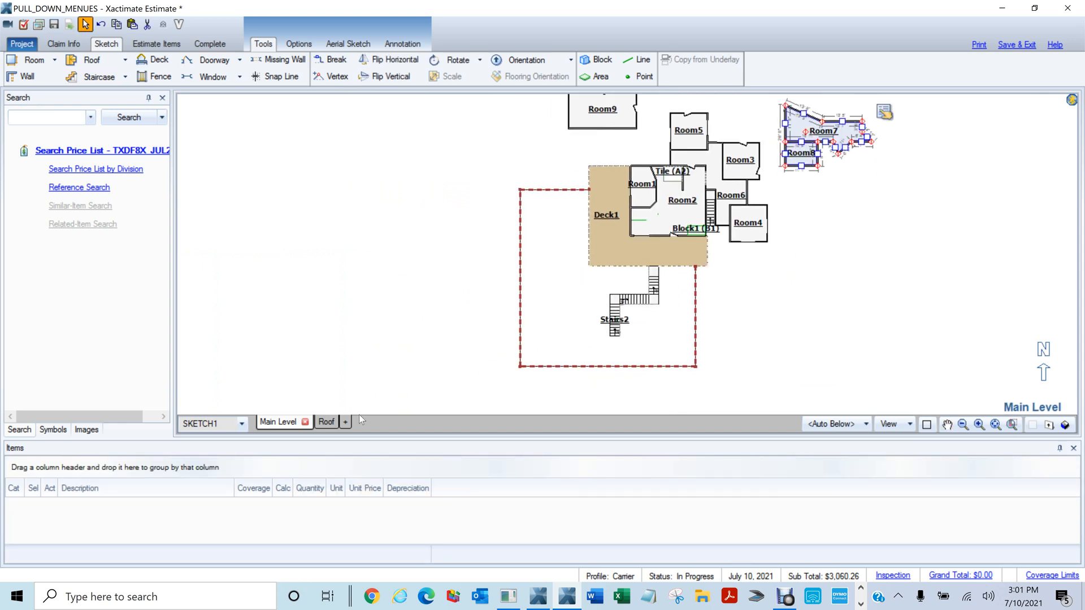
Add a new level to the sketch and name it Dup
{"action": "left_click", "coordinate": [345, 424]}
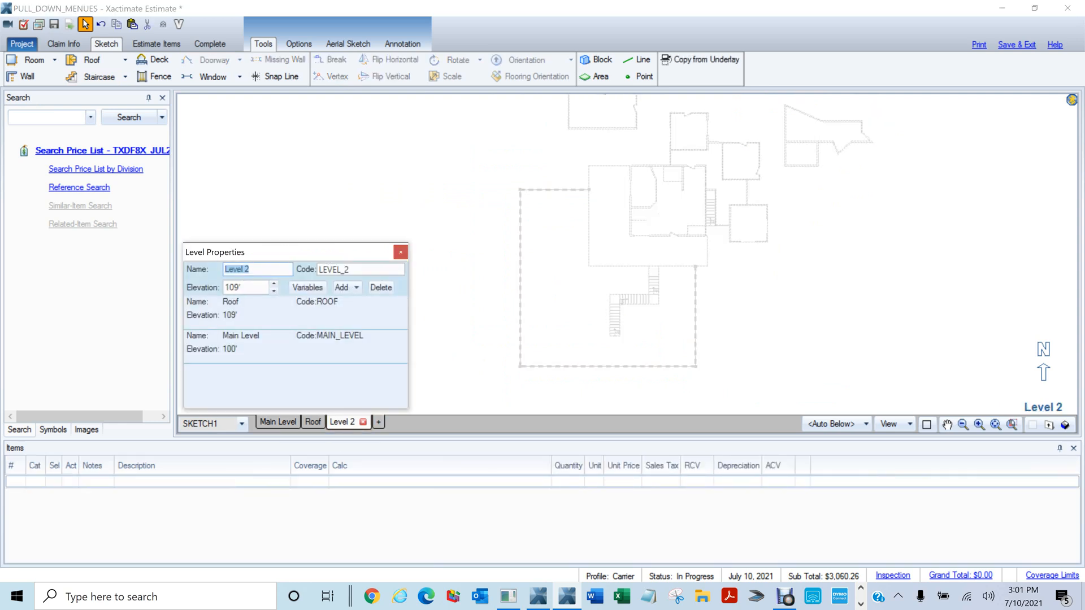
{"action": "type", "text": "Dup"}
{"action": "left_click", "coordinate": [401, 252]}
{"action": "left_click_drag", "start_coordinate": [400, 198], "coordinate": [385, 254]}
{"action": "scroll", "coordinate": [385, 254], "scroll_direction": "down", "scroll_amount": 2}
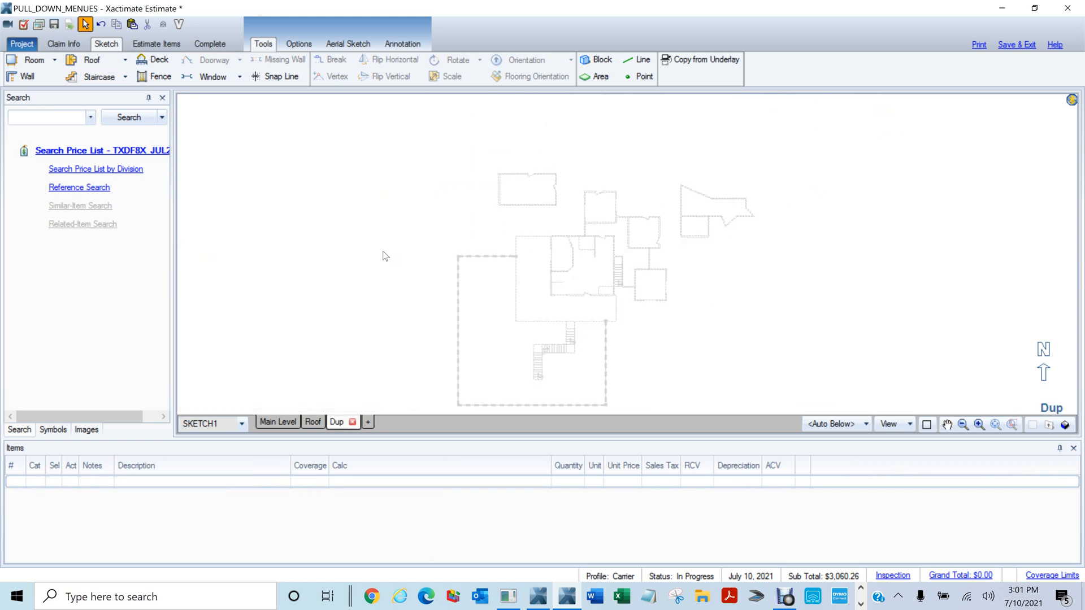
{"action": "left_click_drag", "start_coordinate": [667, 310], "coordinate": [663, 294]}
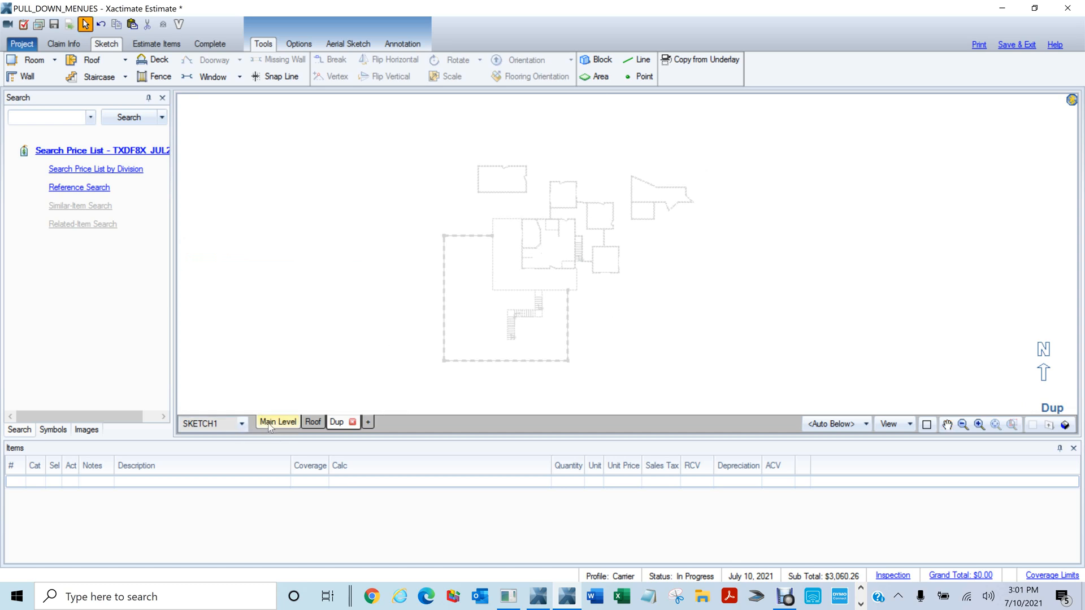
{"action": "scroll", "coordinate": [368, 308], "scroll_direction": "up", "scroll_amount": 2}
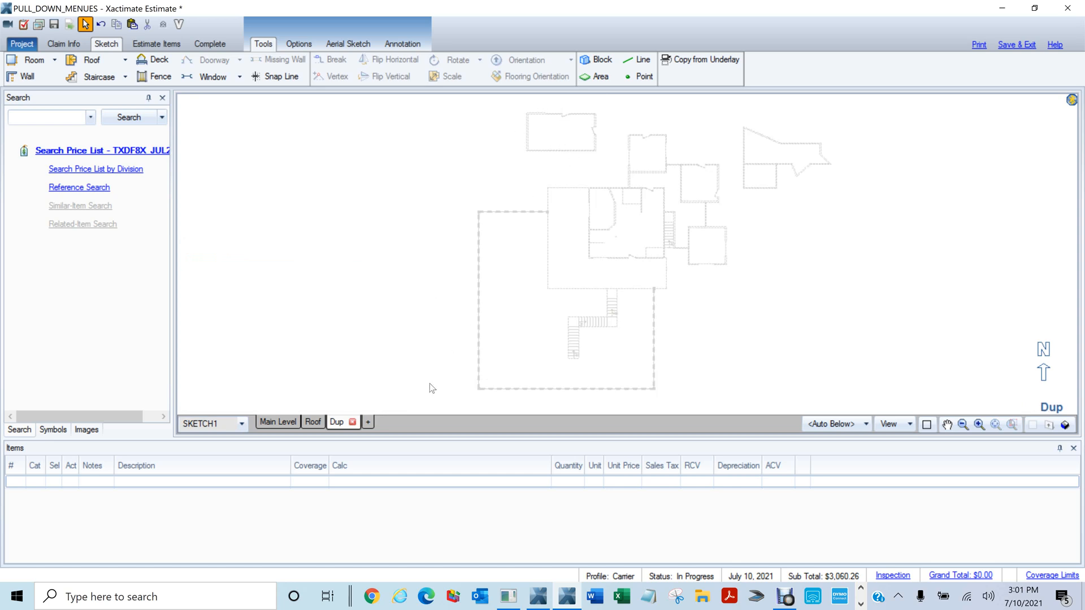
{"action": "scroll", "coordinate": [463, 271], "scroll_direction": "down", "scroll_amount": 2}
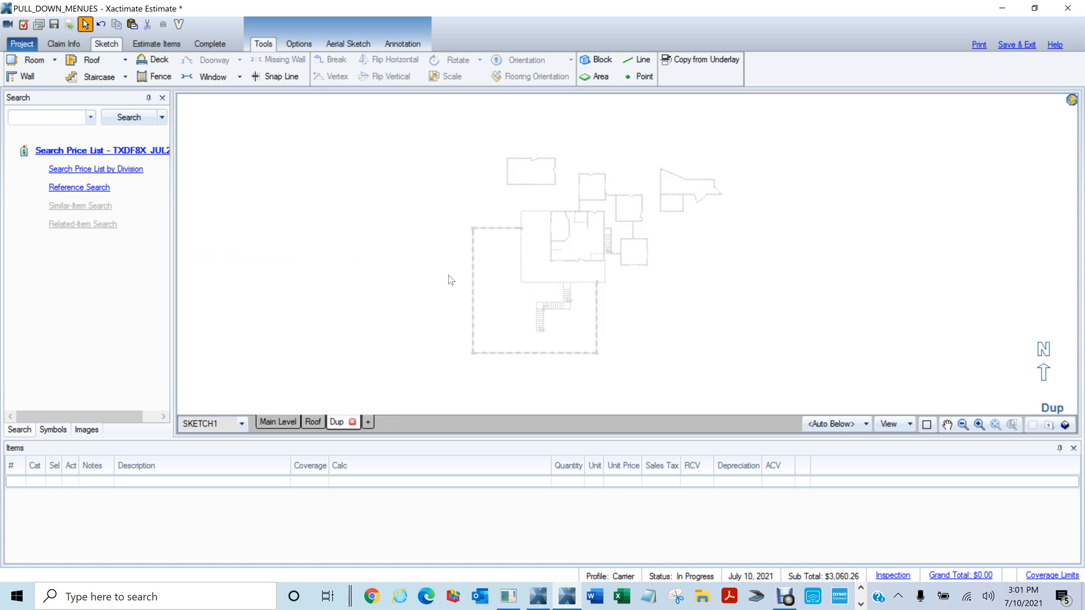
Go back to the Main Level and preview the sketch in a tilted 3D view
{"action": "left_click", "coordinate": [278, 421]}
{"action": "scroll", "coordinate": [508, 334], "scroll_direction": "down", "scroll_amount": 1}
{"action": "left_click_drag", "start_coordinate": [507, 329], "coordinate": [524, 135]}
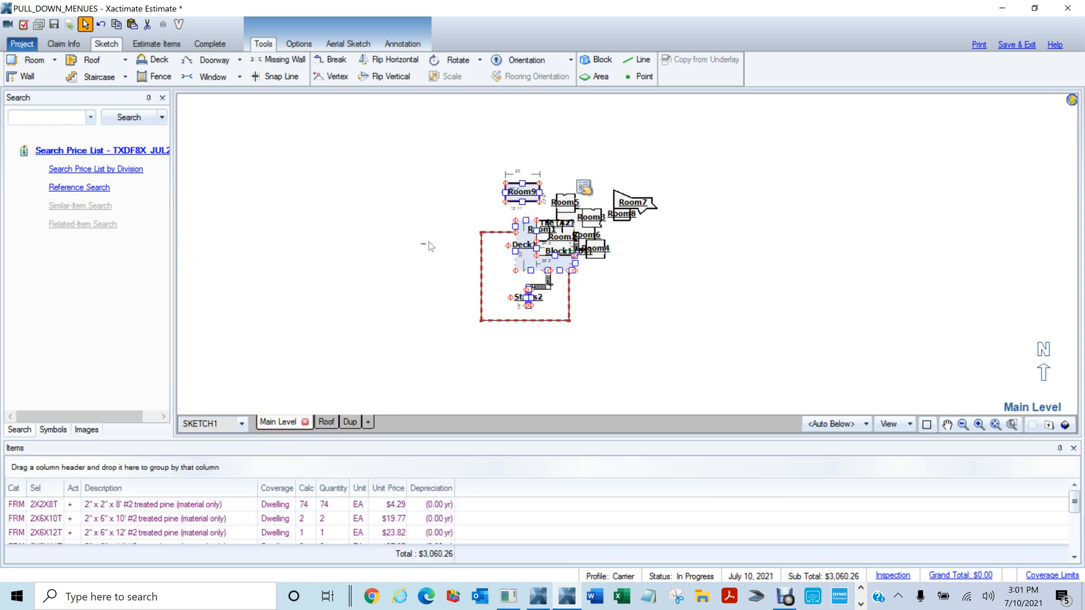
{"action": "left_click", "coordinate": [428, 245]}
{"action": "key", "text": "F9"}
{"action": "mouse_move", "coordinate": [441, 338]}
{"action": "left_mouse_down"}
{"action": "mouse_move", "coordinate": [465, 118]}
{"action": "mouse_move", "coordinate": [467, 147]}
{"action": "mouse_move", "coordinate": [321, 500]}
{"action": "left_mouse_up"}
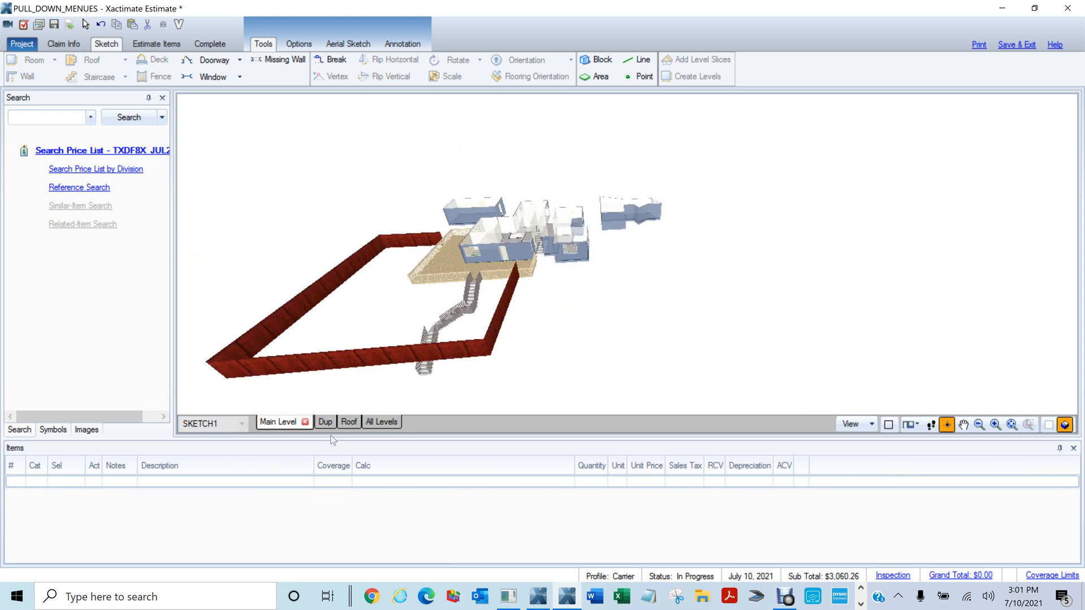
Return to the Dup level's 2D plan, with the Main Level underlay visible
{"action": "left_click", "coordinate": [349, 422]}
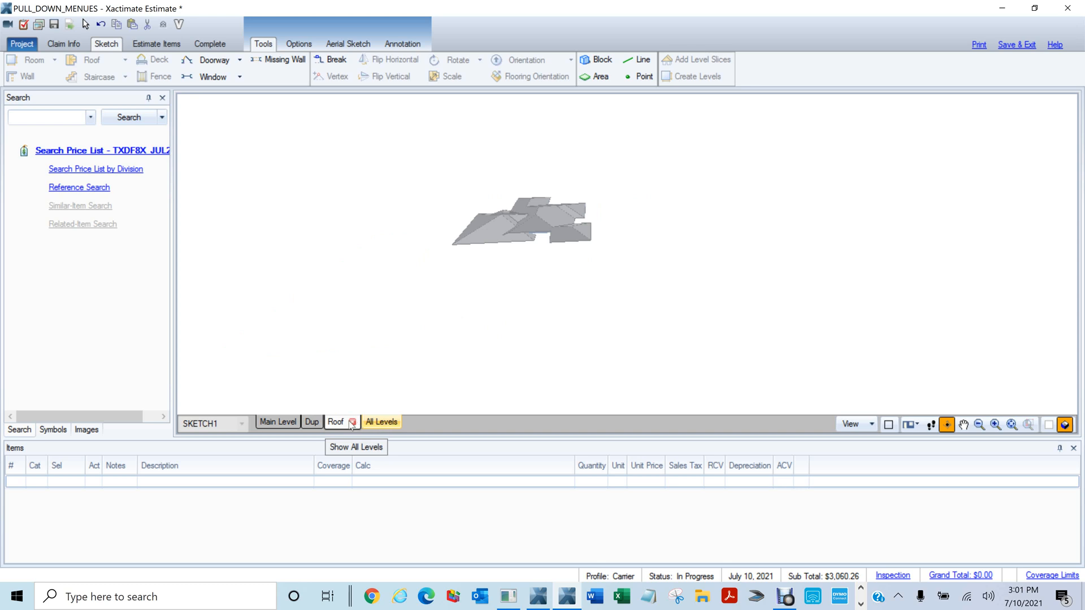
{"action": "left_click", "coordinate": [310, 424]}
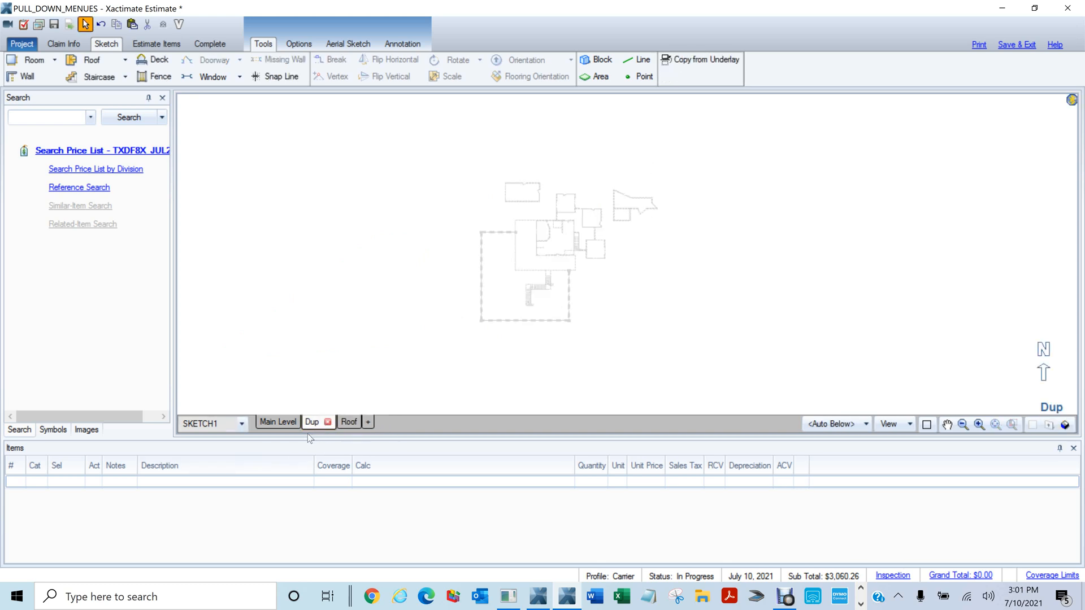
{"action": "scroll", "coordinate": [582, 322], "scroll_direction": "up", "scroll_amount": 3}
{"action": "left_click_drag", "start_coordinate": [611, 292], "coordinate": [650, 349]}
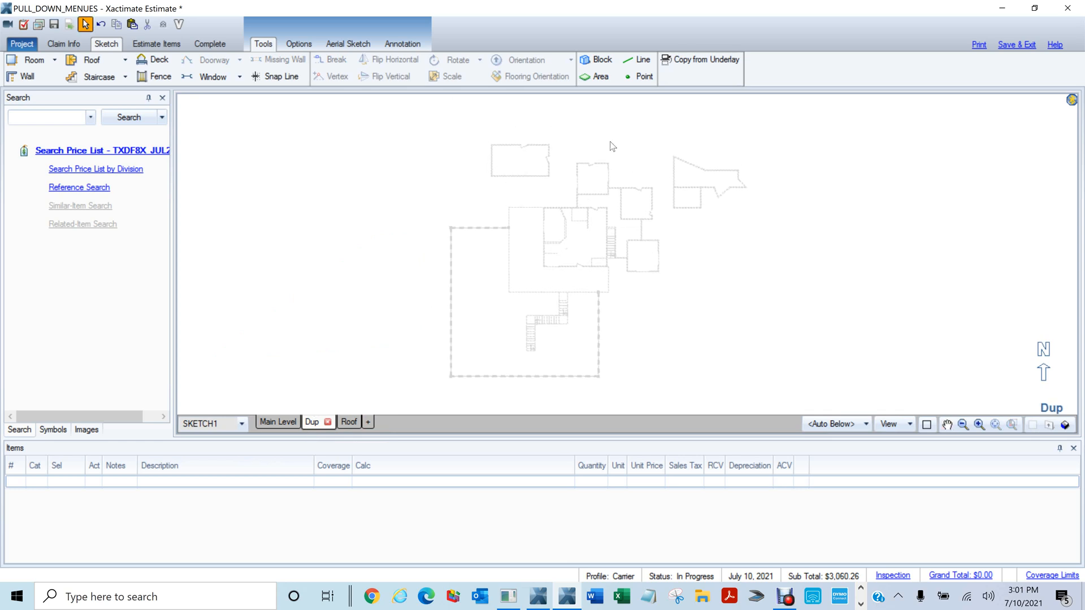
Copy Room9 from the underlay onto Dup and check all levels in 3D
{"action": "left_click", "coordinate": [690, 61]}
{"action": "left_click", "coordinate": [515, 165]}
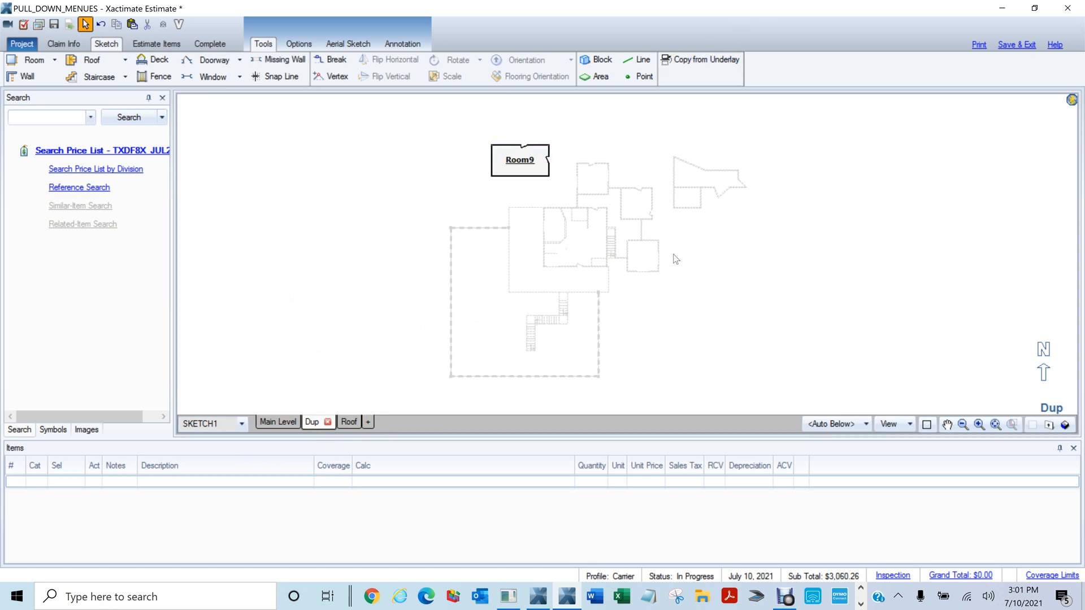
{"action": "key", "text": "F8"}
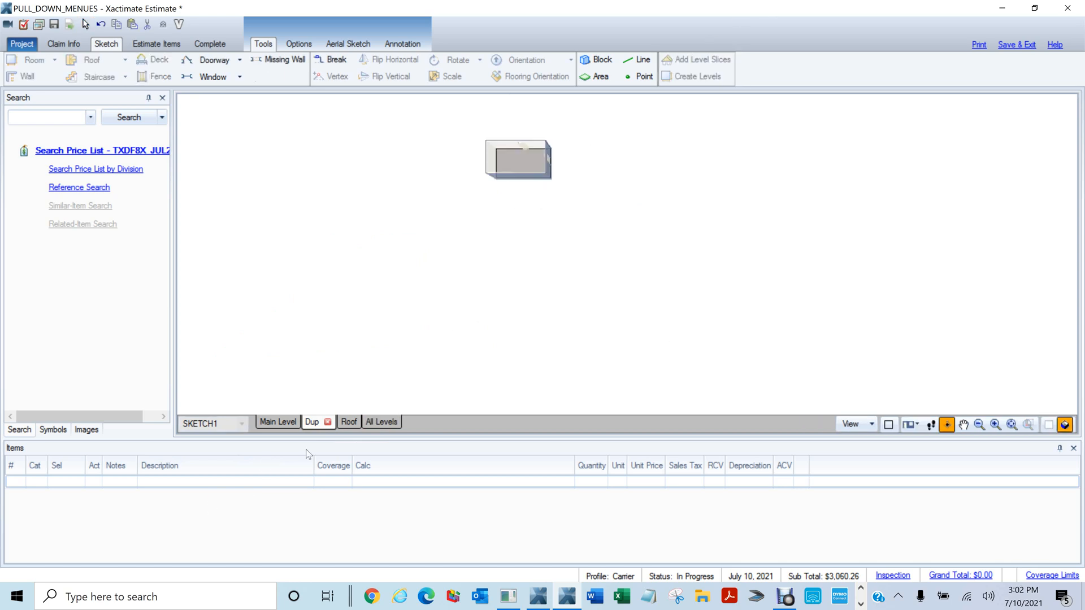
{"action": "left_click", "coordinate": [380, 422]}
{"action": "scroll", "coordinate": [647, 315], "scroll_direction": "up", "scroll_amount": 3}
{"action": "scroll", "coordinate": [648, 315], "scroll_direction": "up", "scroll_amount": 1}
{"action": "scroll", "coordinate": [285, 286], "scroll_direction": "down", "scroll_amount": 2}
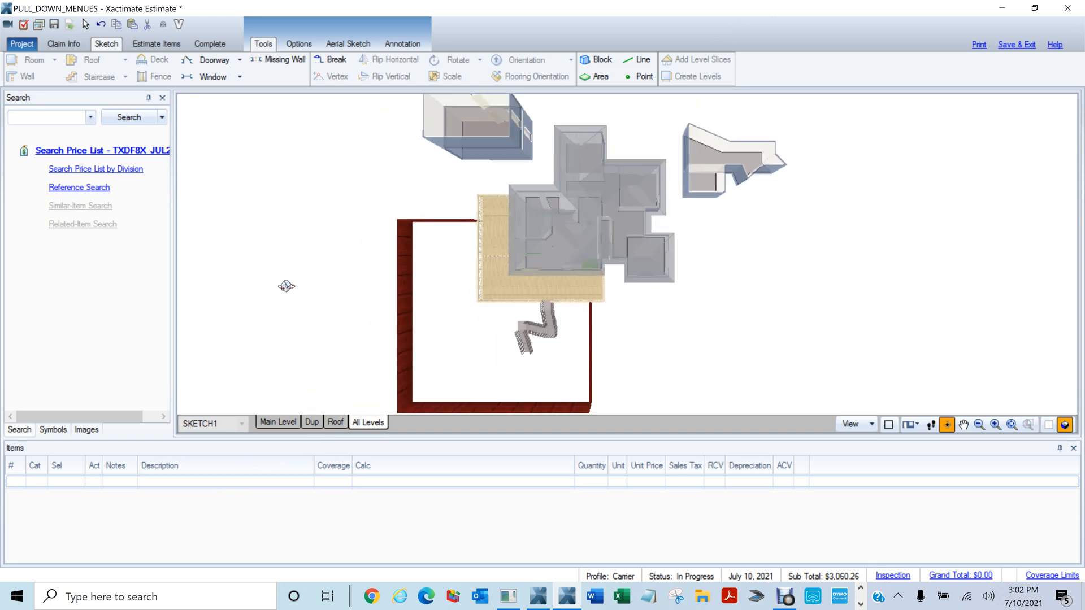
{"action": "left_click_drag", "start_coordinate": [241, 278], "coordinate": [520, 268]}
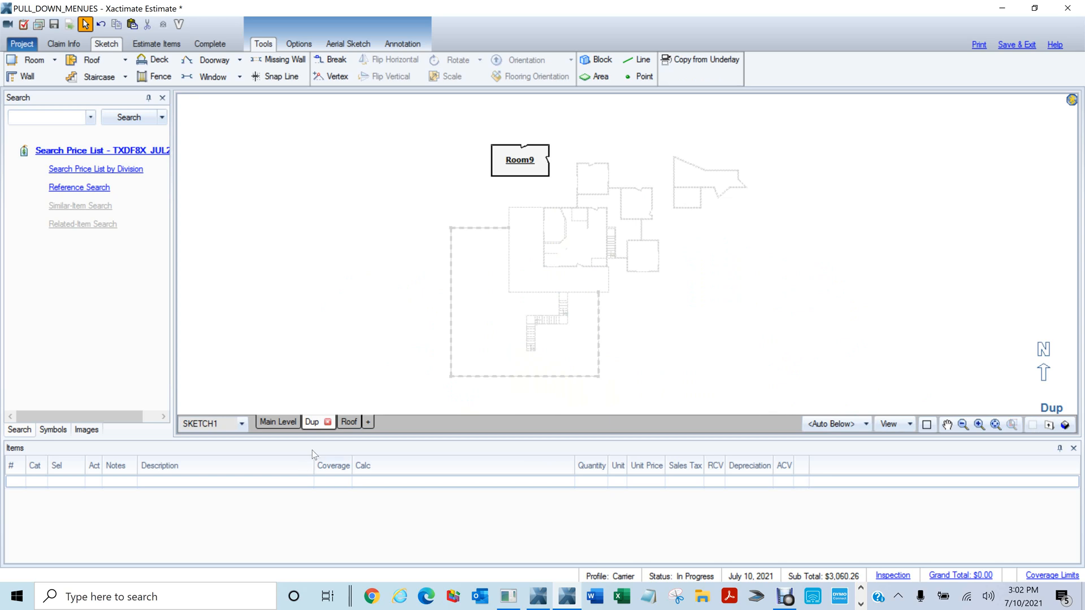
Copy Room7, Room8, Room3 and Room5 from the underlay, then orbit all levels in 3D
{"action": "left_click", "coordinate": [678, 60]}
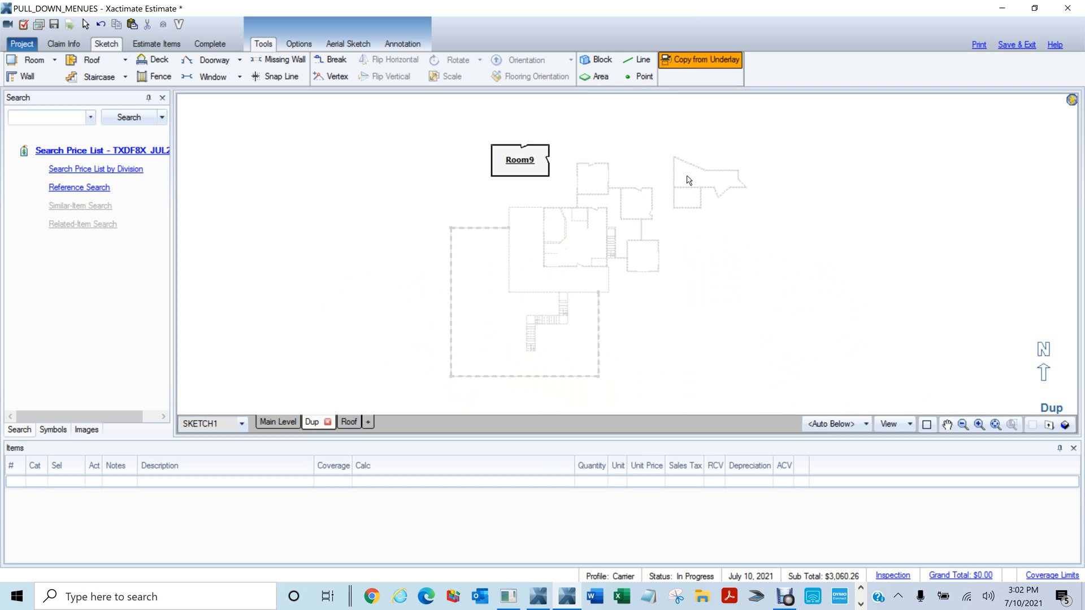
{"action": "left_click", "coordinate": [690, 61]}
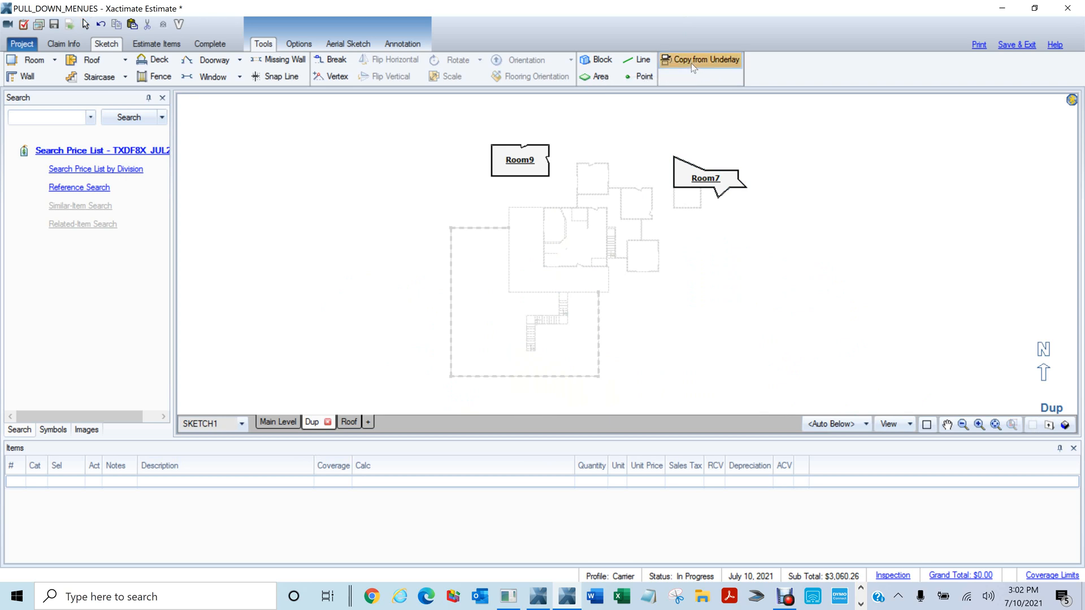
{"action": "left_click", "coordinate": [690, 199]}
{"action": "left_click", "coordinate": [628, 201]}
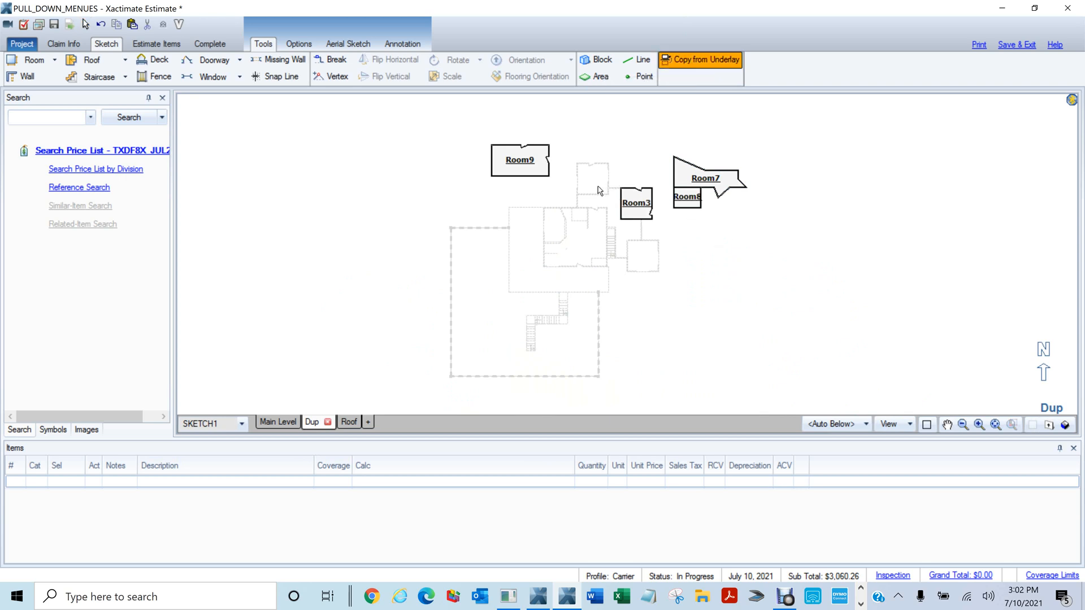
{"action": "left_click", "coordinate": [595, 179]}
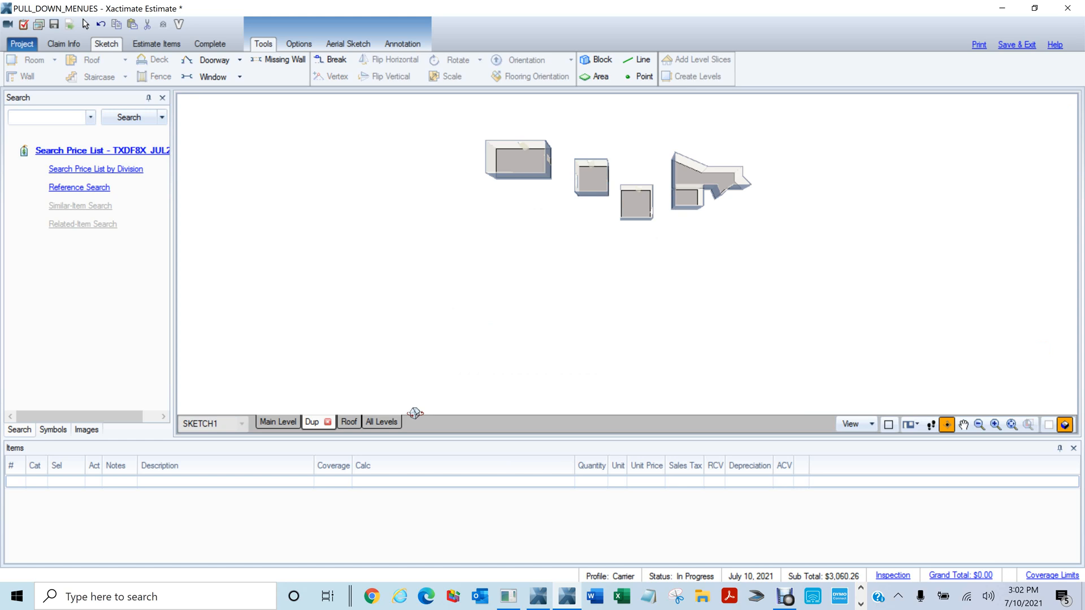
{"action": "left_click", "coordinate": [381, 422]}
{"action": "left_click_drag", "start_coordinate": [423, 300], "coordinate": [507, 321]}
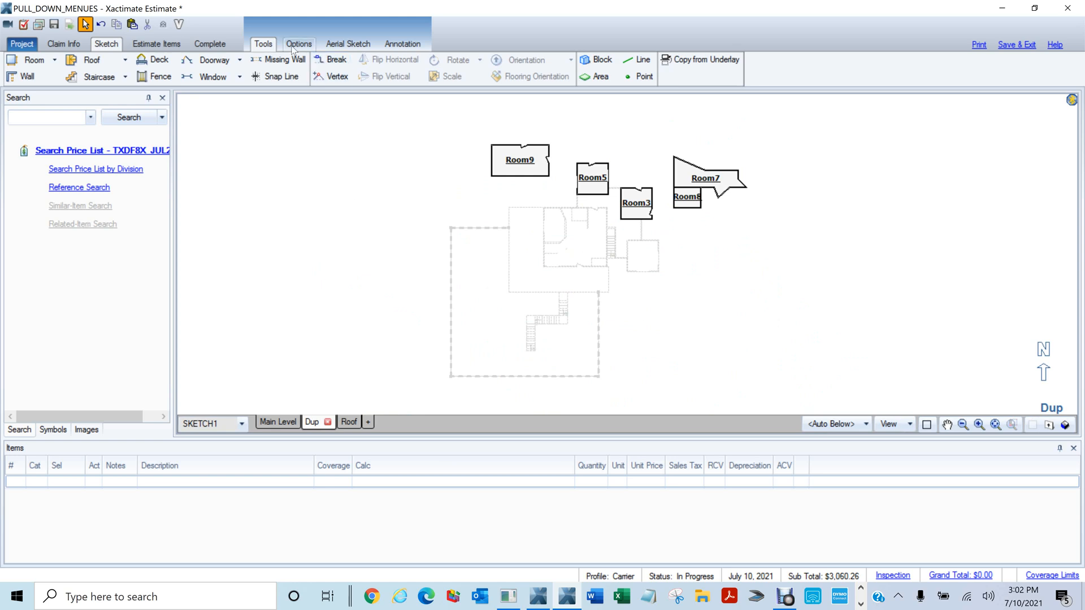
Open the sketch options and zoom to fit the copied rooms in view
{"action": "left_click", "coordinate": [290, 47]}
{"action": "scroll", "coordinate": [462, 151], "scroll_direction": "down", "scroll_amount": 2}
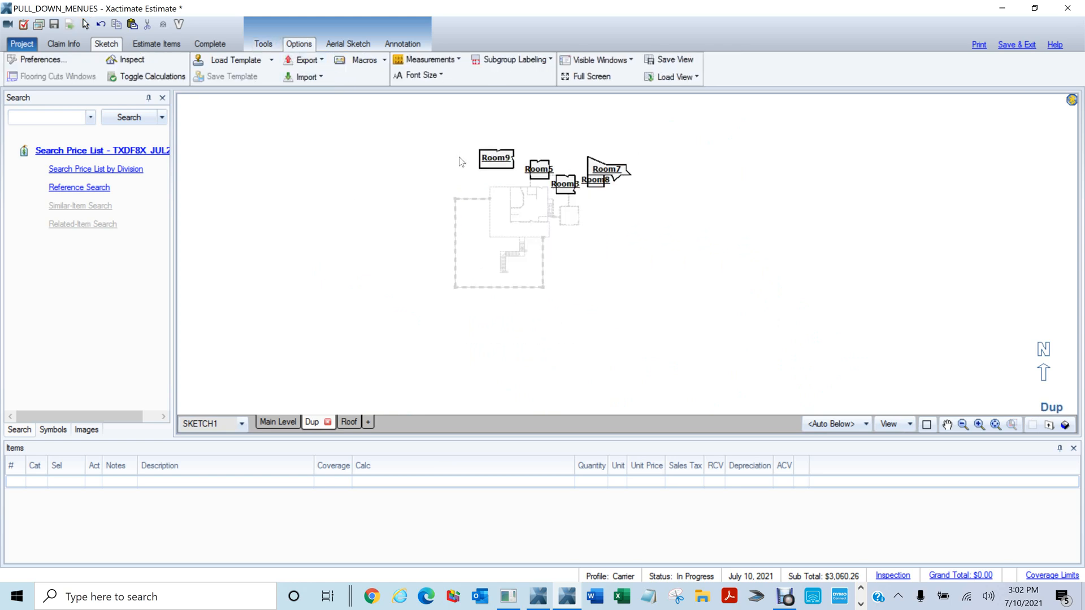
{"action": "left_click_drag", "start_coordinate": [442, 187], "coordinate": [255, 216]}
{"action": "mouse_move", "coordinate": [223, 224]}
{"action": "left_mouse_down"}
{"action": "mouse_move", "coordinate": [339, 225]}
{"action": "mouse_move", "coordinate": [580, 201]}
{"action": "mouse_move", "coordinate": [492, 296]}
{"action": "left_mouse_up"}
{"action": "double_click", "coordinate": [472, 262]}
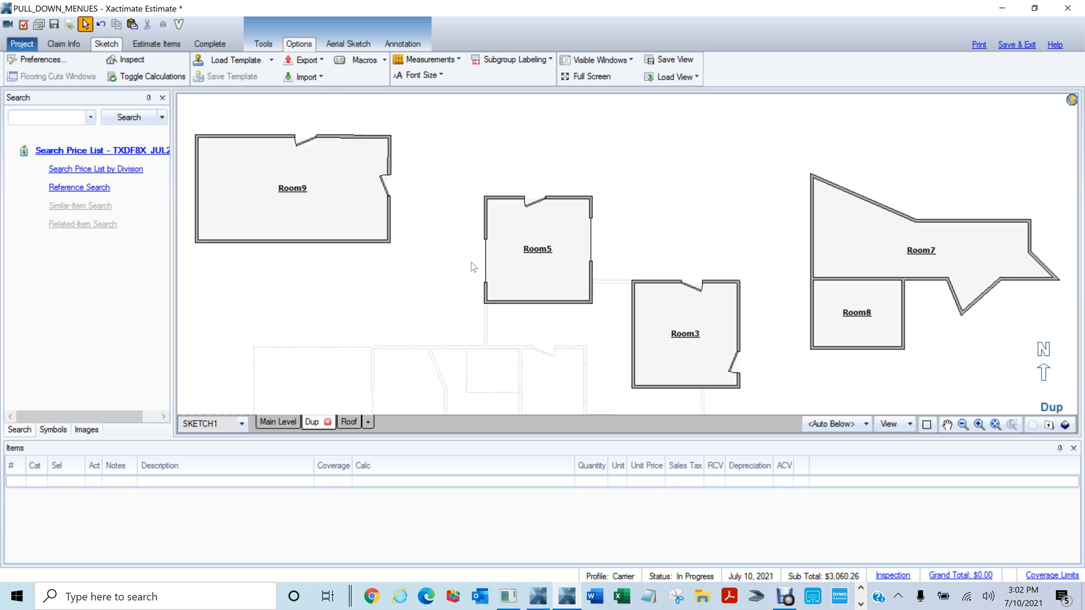
{"action": "scroll", "coordinate": [624, 247], "scroll_direction": "down", "scroll_amount": 2}
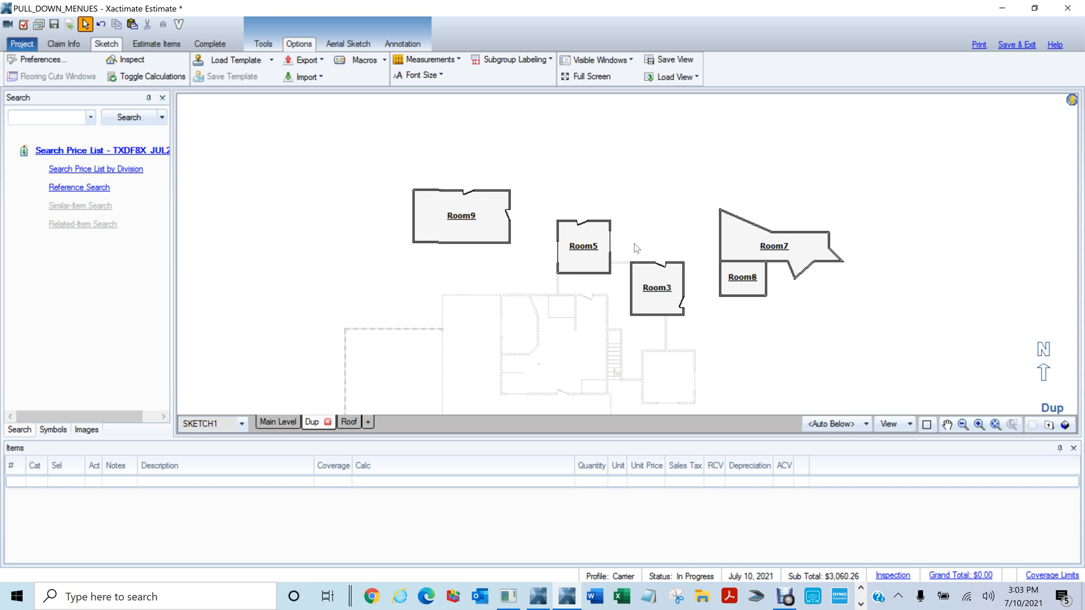
Zoom in on Room9 and place a door on its left wall
{"action": "scroll", "coordinate": [467, 249], "scroll_direction": "up", "scroll_amount": 3}
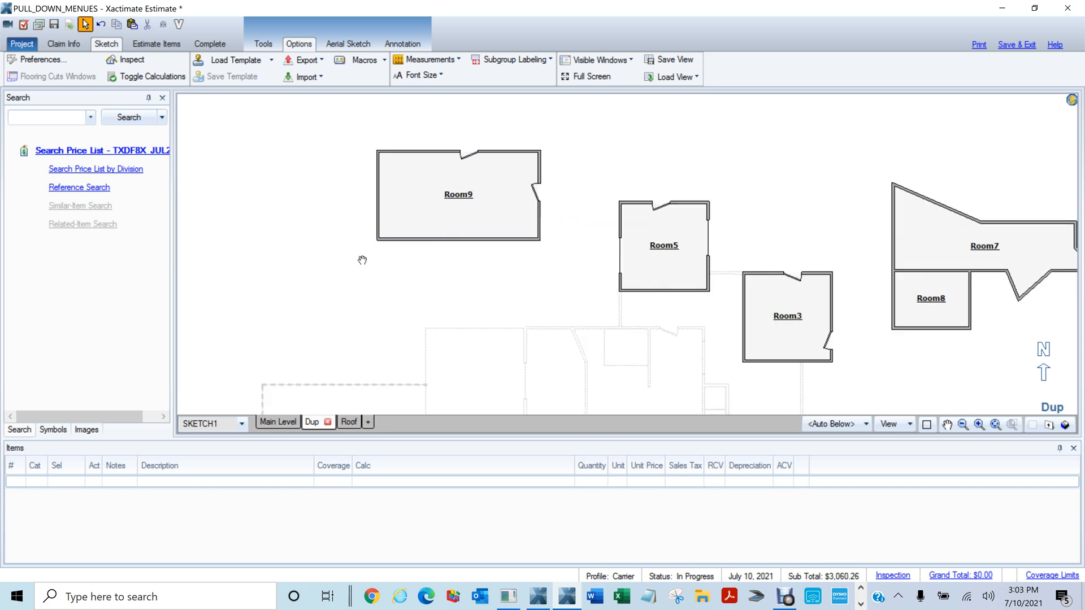
{"action": "left_click_drag", "start_coordinate": [363, 259], "coordinate": [482, 303]}
{"action": "scroll", "coordinate": [531, 305], "scroll_direction": "up", "scroll_amount": 4}
{"action": "left_click_drag", "start_coordinate": [575, 287], "coordinate": [452, 410]}
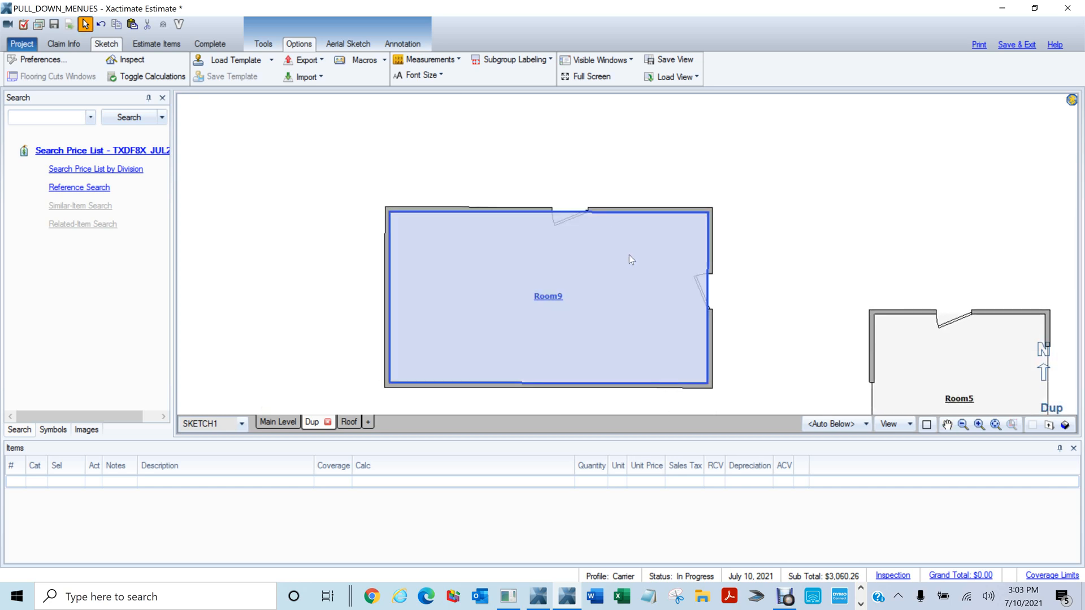
{"action": "left_click", "coordinate": [598, 238]}
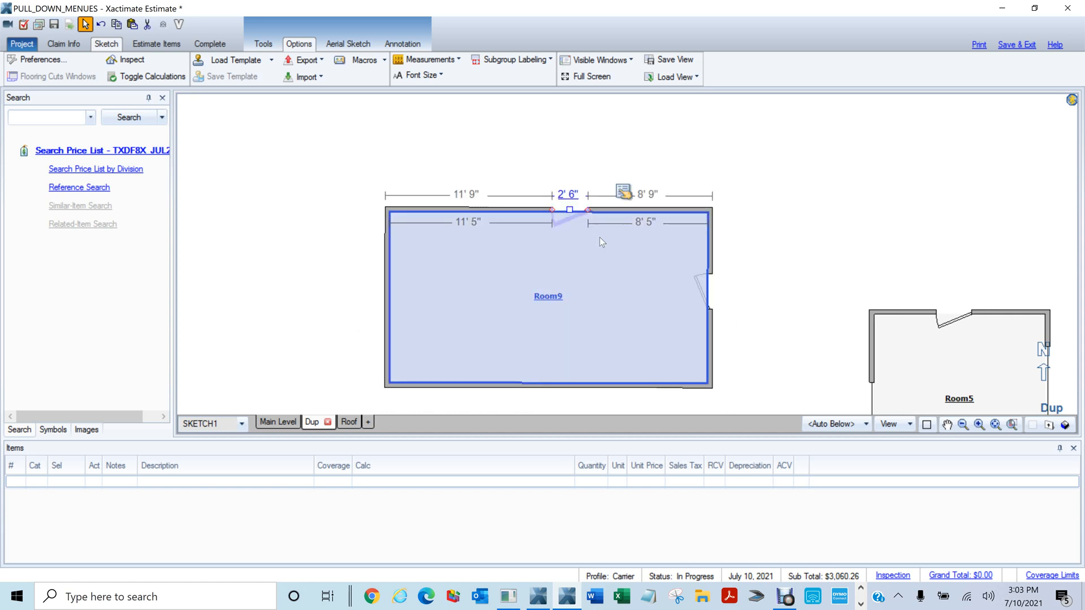
{"action": "scroll", "coordinate": [598, 237], "scroll_direction": "up", "scroll_amount": 3}
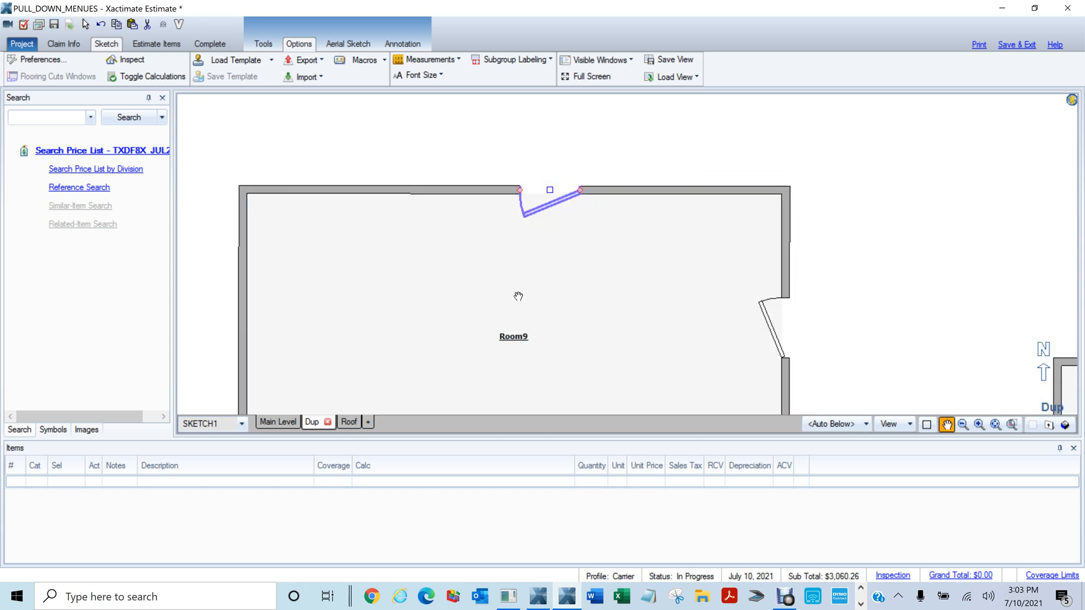
{"action": "mouse_move", "coordinate": [516, 295]}
{"action": "left_mouse_down"}
{"action": "mouse_move", "coordinate": [630, 252]}
{"action": "mouse_move", "coordinate": [445, 250]}
{"action": "mouse_move", "coordinate": [466, 247]}
{"action": "left_mouse_up"}
{"action": "key", "text": "d"}
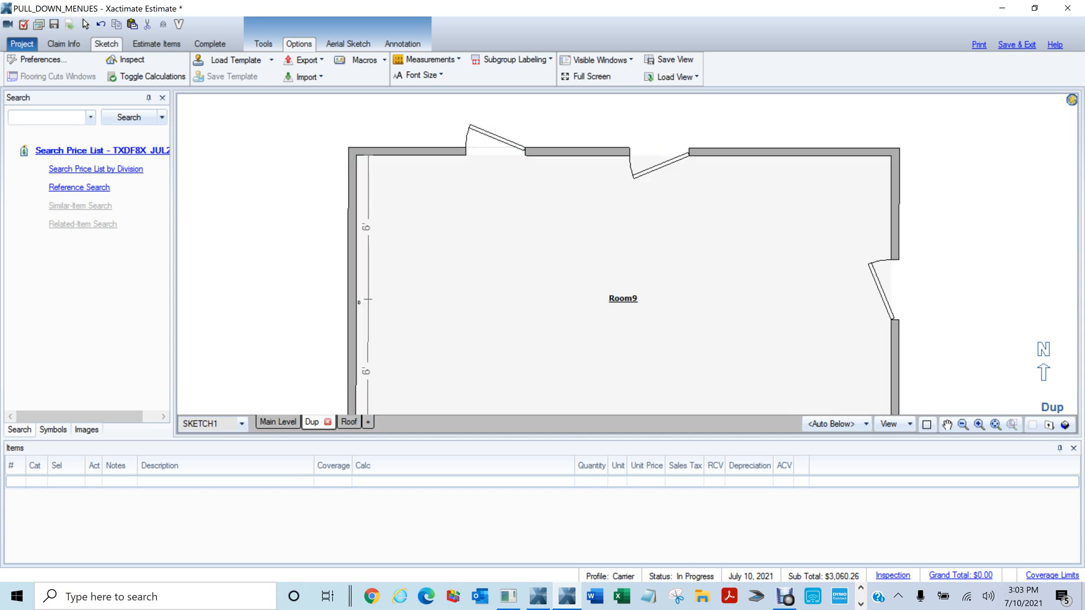
{"action": "left_click", "coordinate": [352, 300]}
{"action": "key", "text": "d"}
{"action": "key", "text": "Escape"}
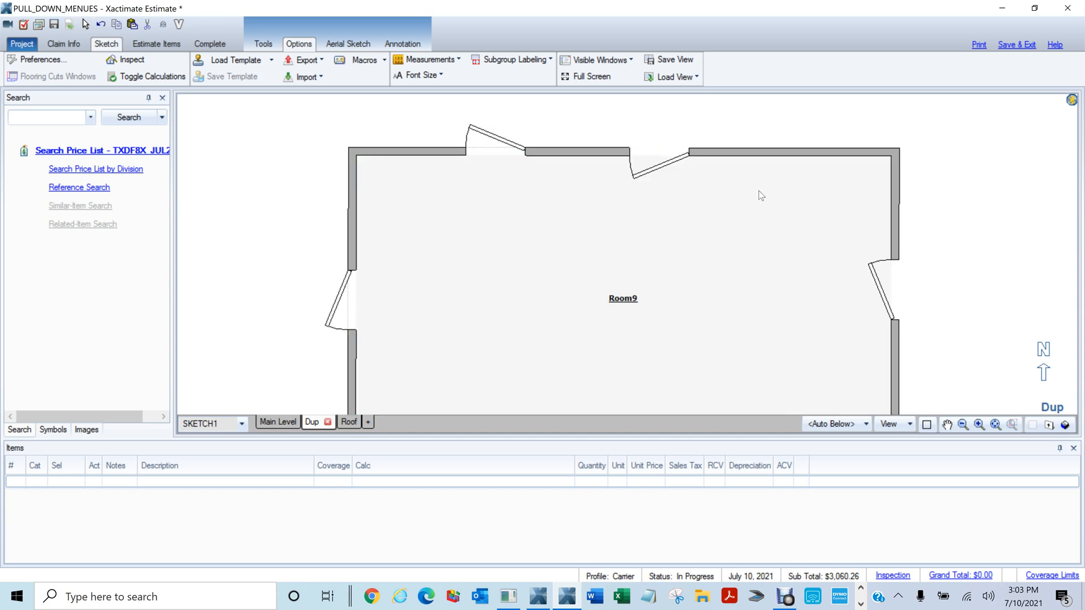
Add a 5' window to the right part of Room9's top wall and review its properties
{"action": "left_click", "coordinate": [734, 240]}
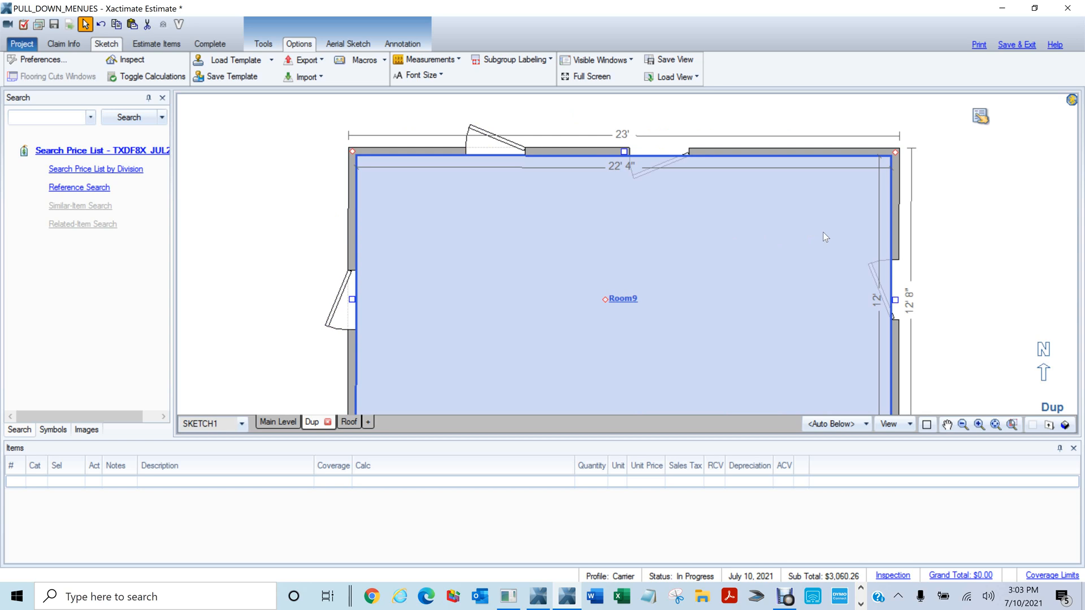
{"action": "key", "text": "w"}
{"action": "left_click", "coordinate": [793, 151]}
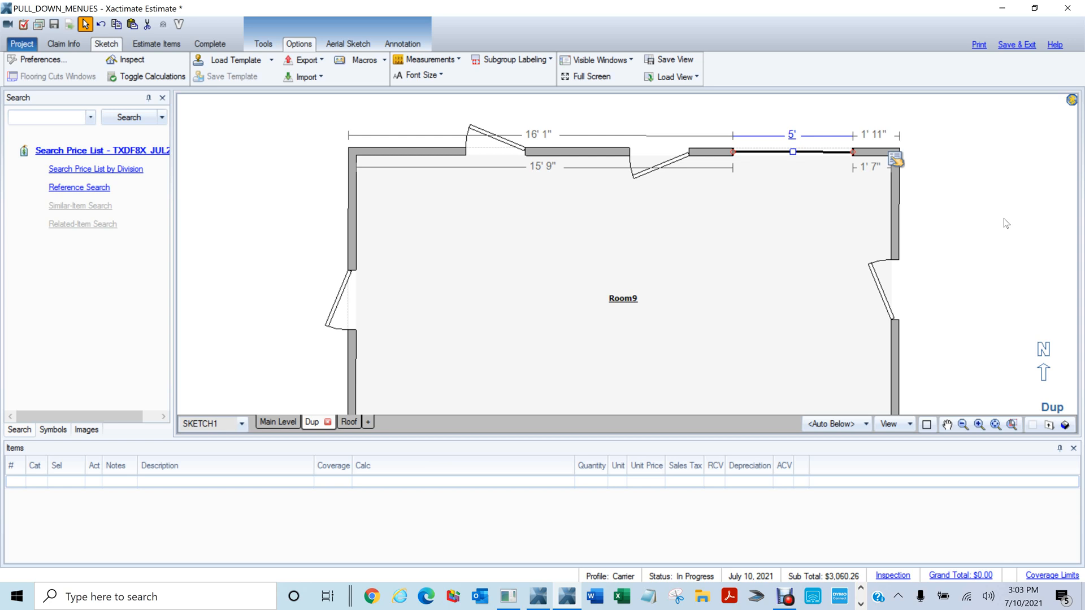
{"action": "left_click", "coordinate": [895, 160]}
{"action": "left_click", "coordinate": [859, 182]}
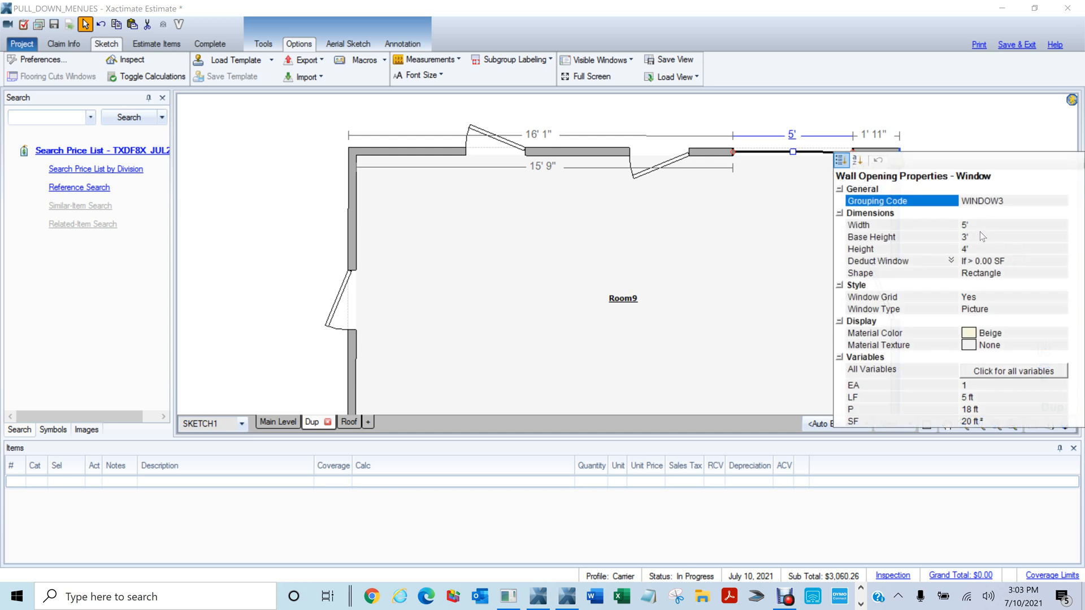
{"action": "left_click", "coordinate": [799, 286]}
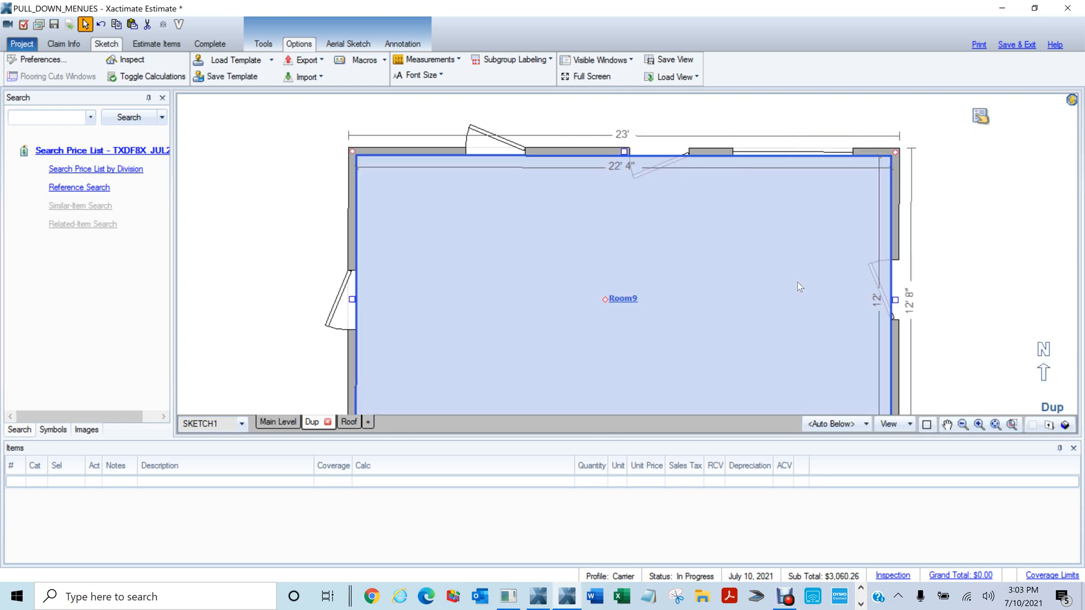
Check Room9's new openings in 3D, then return to the 2D plan
{"action": "key", "text": "F8"}
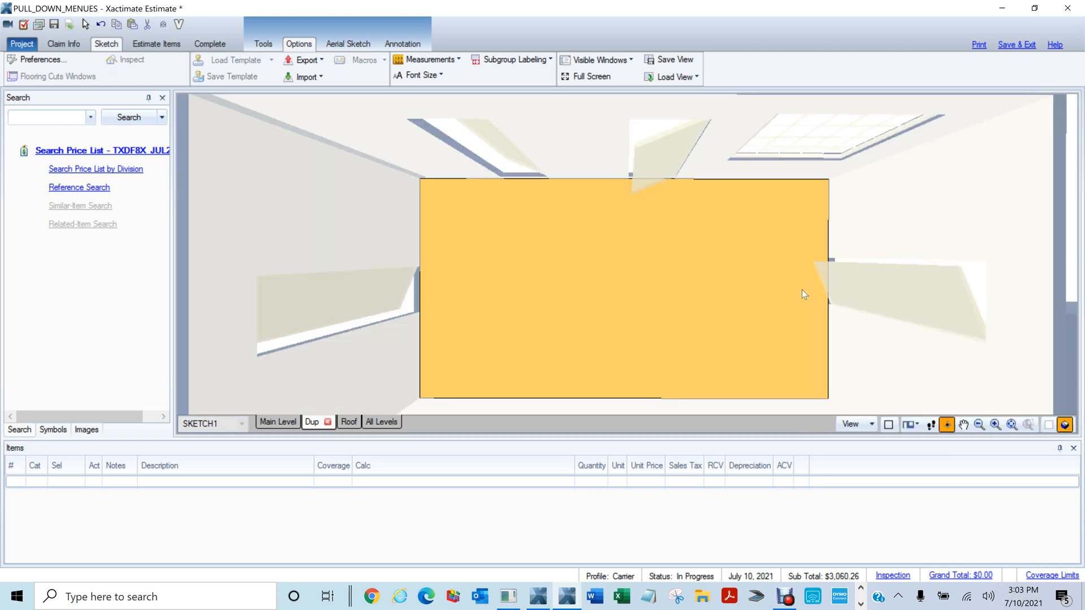
{"action": "left_click_drag", "start_coordinate": [797, 286], "coordinate": [765, 181]}
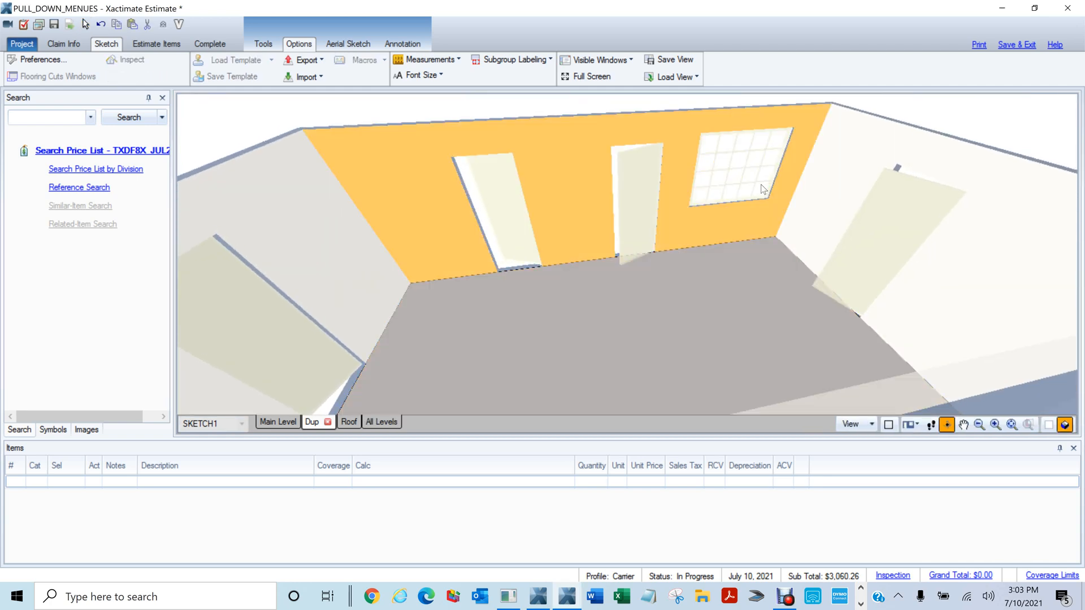
{"action": "key", "text": "F8"}
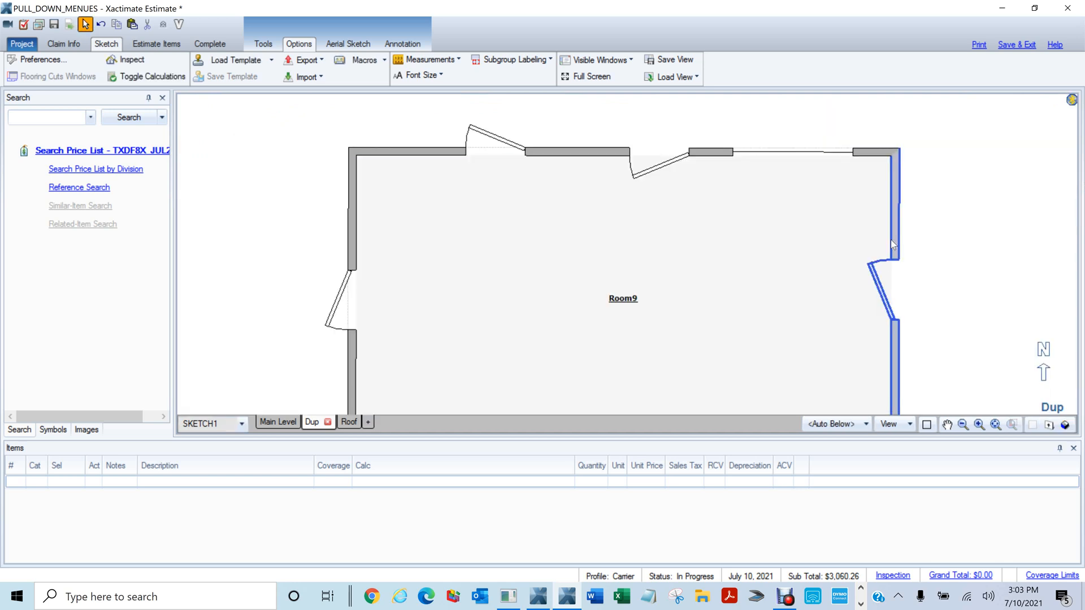
{"action": "left_click_drag", "start_coordinate": [741, 323], "coordinate": [722, 204]}
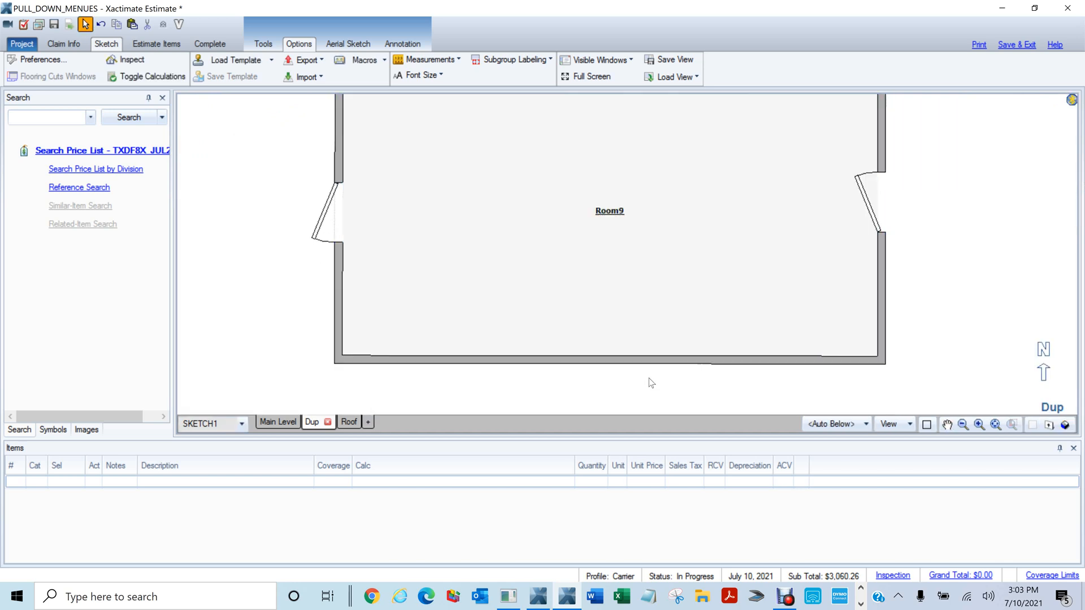
Add a 5' opening to Room9's bottom wall and inspect it in 3D
{"action": "key", "text": "m"}
{"action": "left_click", "coordinate": [647, 360]}
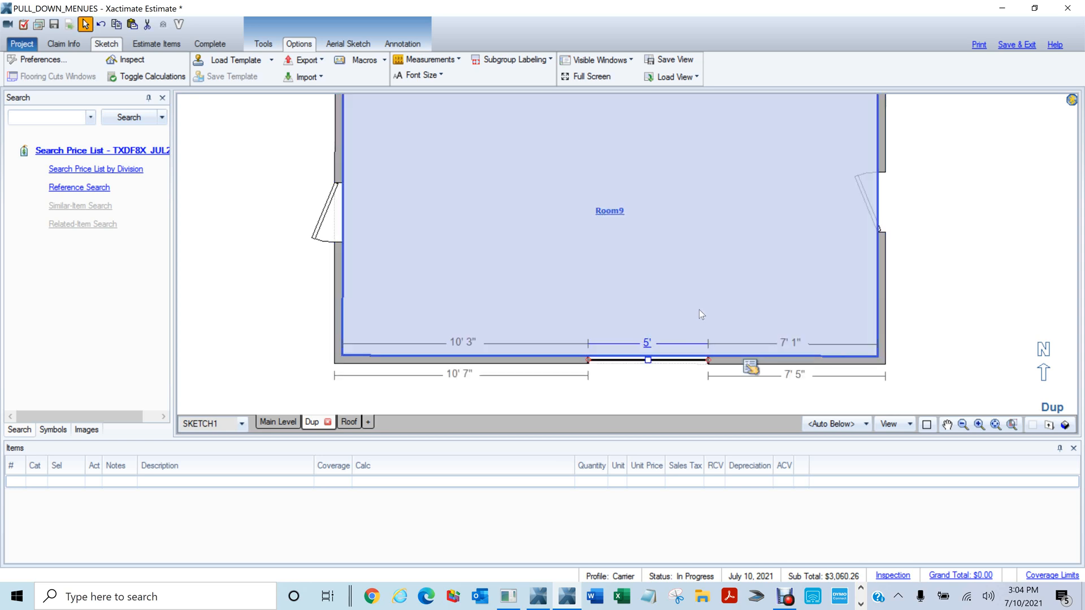
{"action": "scroll", "coordinate": [700, 314], "scroll_direction": "down", "scroll_amount": 5}
{"action": "key", "text": "3"}
{"action": "mouse_move", "coordinate": [553, 321]}
{"action": "left_mouse_down"}
{"action": "mouse_move", "coordinate": [534, 319]}
{"action": "mouse_move", "coordinate": [891, 136]}
{"action": "left_mouse_up"}
{"action": "mouse_move", "coordinate": [543, 312]}
{"action": "left_mouse_down"}
{"action": "mouse_move", "coordinate": [676, 285]}
{"action": "mouse_move", "coordinate": [634, 328]}
{"action": "mouse_move", "coordinate": [785, 338]}
{"action": "left_mouse_up"}
{"action": "left_click_drag", "start_coordinate": [339, 341], "coordinate": [670, 349]}
{"action": "key", "text": "3"}
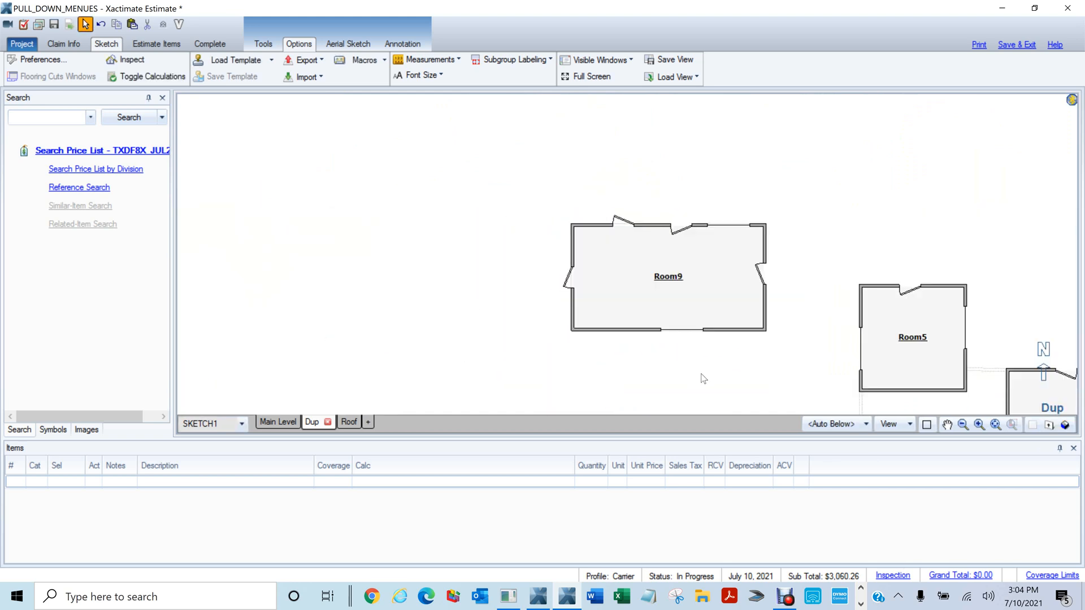
Delete the four angled openings on Room9's left, top and right walls
{"action": "scroll", "coordinate": [707, 384], "scroll_direction": "up", "scroll_amount": 4}
{"action": "key", "text": "space"}
{"action": "left_click_drag", "start_coordinate": [632, 217], "coordinate": [623, 344]}
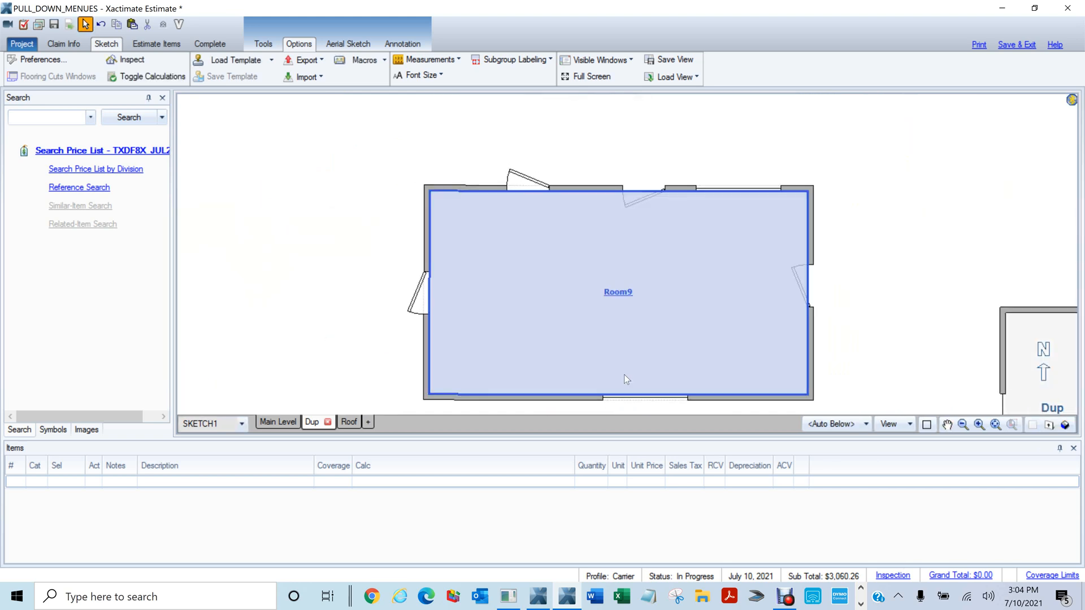
{"action": "left_click", "coordinate": [417, 293]}
{"action": "left_click", "coordinate": [531, 184], "text": "ctrl"}
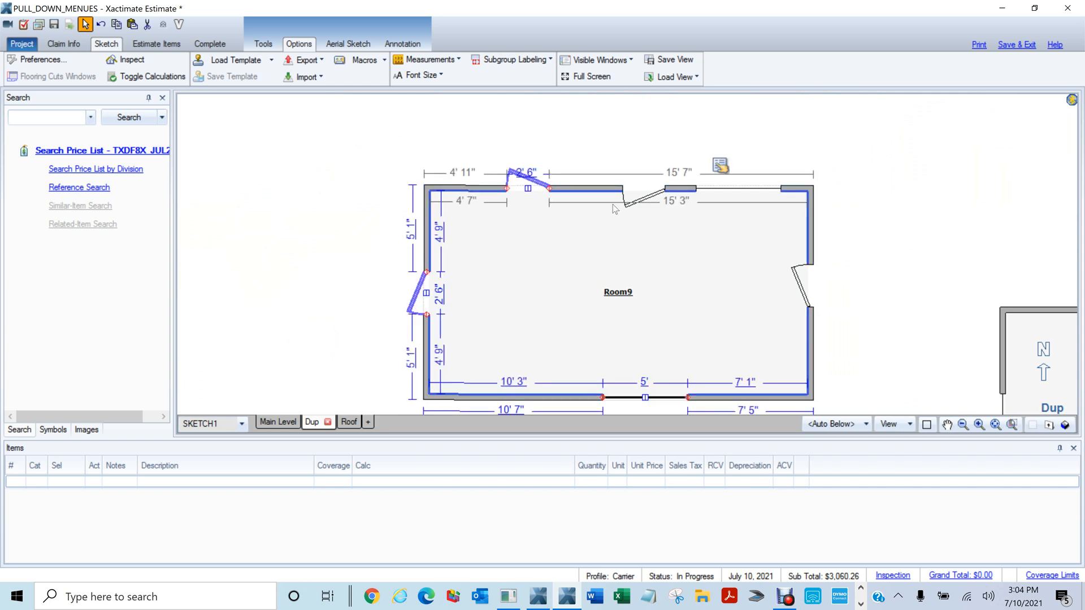
{"action": "left_click", "coordinate": [647, 198], "text": "ctrl"}
{"action": "left_click", "coordinate": [805, 297], "text": "ctrl"}
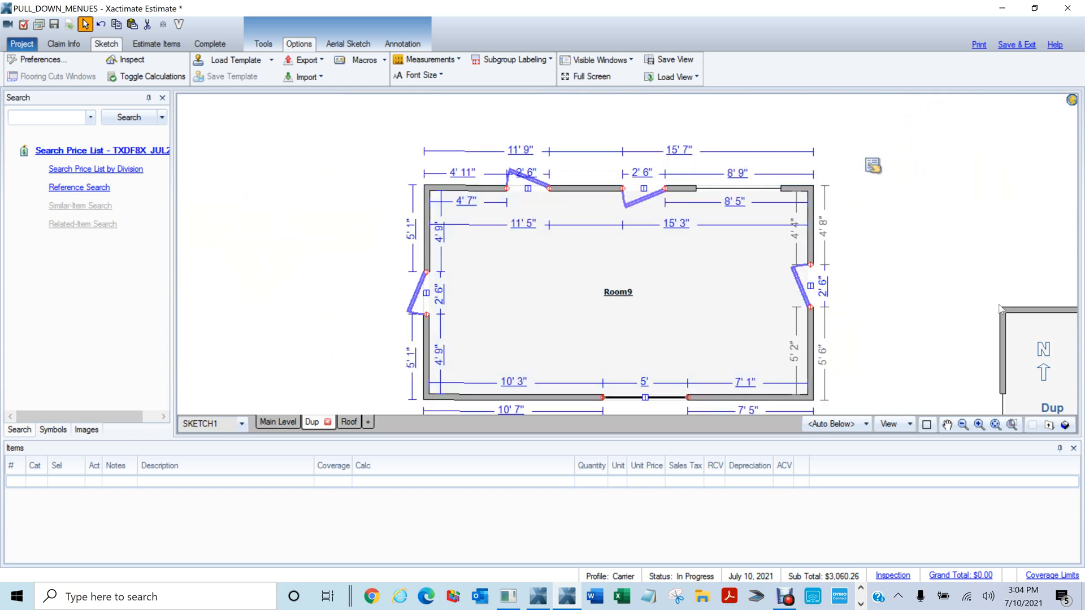
{"action": "key", "text": "Delete"}
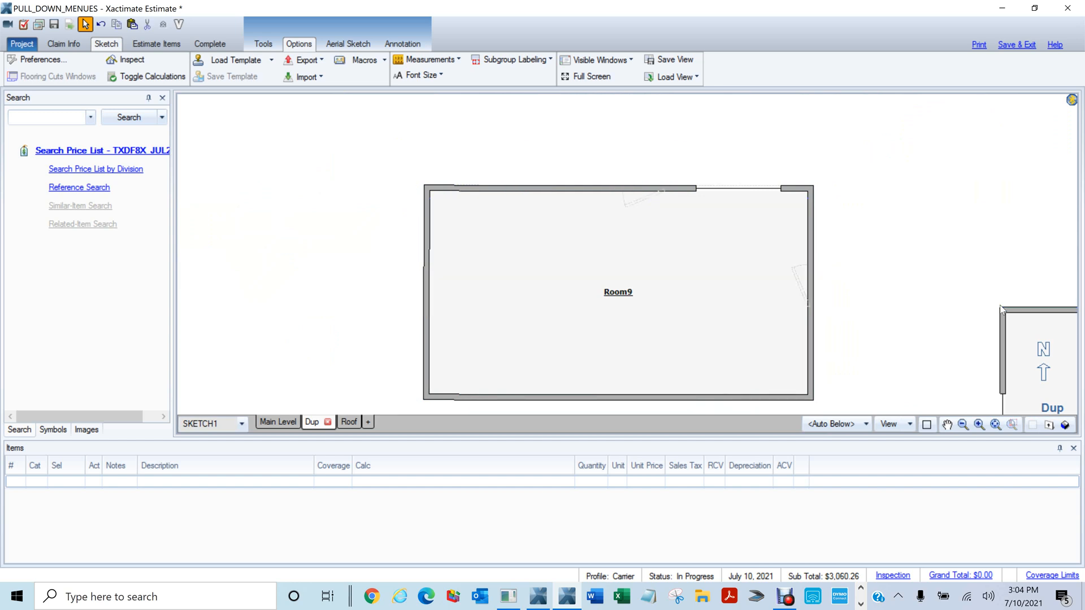
Delete the 5' top-wall window and open the sketch preferences
{"action": "left_click", "coordinate": [738, 189]}
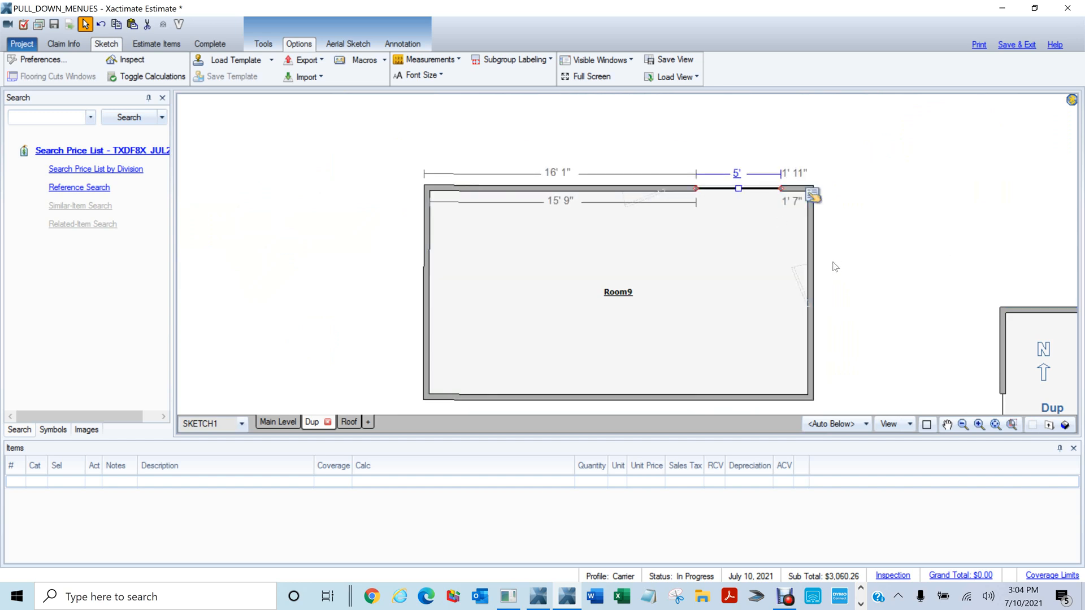
{"action": "key", "text": "Delete"}
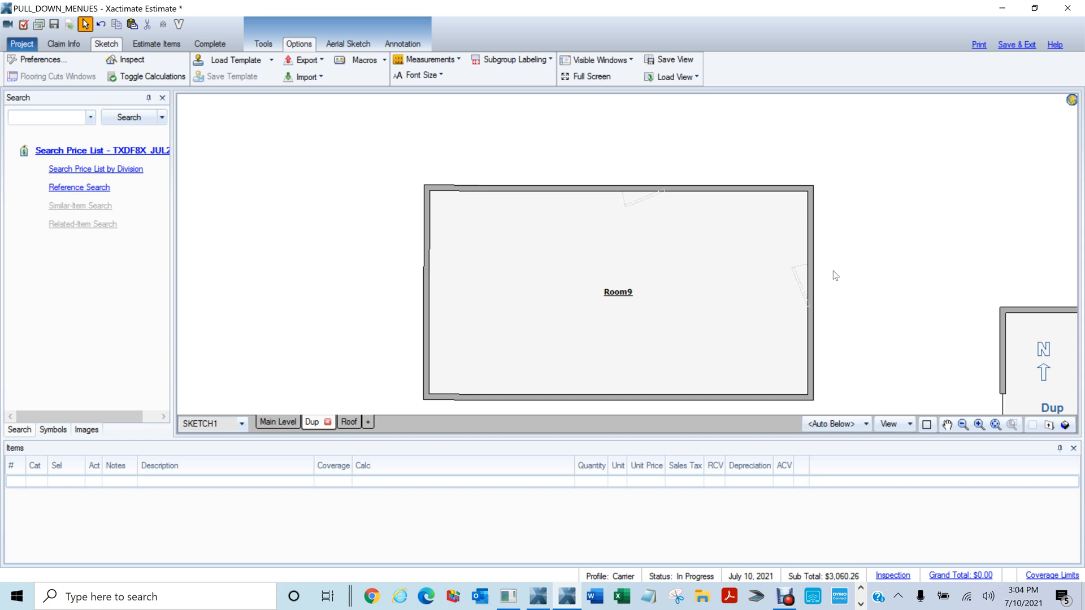
{"action": "left_click", "coordinate": [41, 60]}
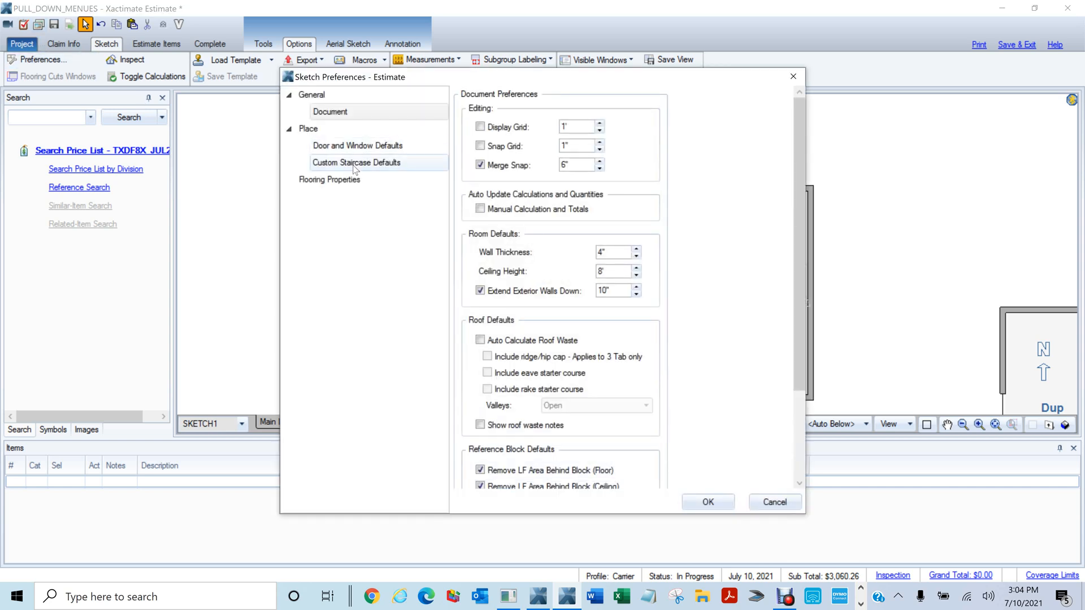
Set the default window width, height and floor distance to 2, and door width to 5
{"action": "left_click", "coordinate": [365, 148]}
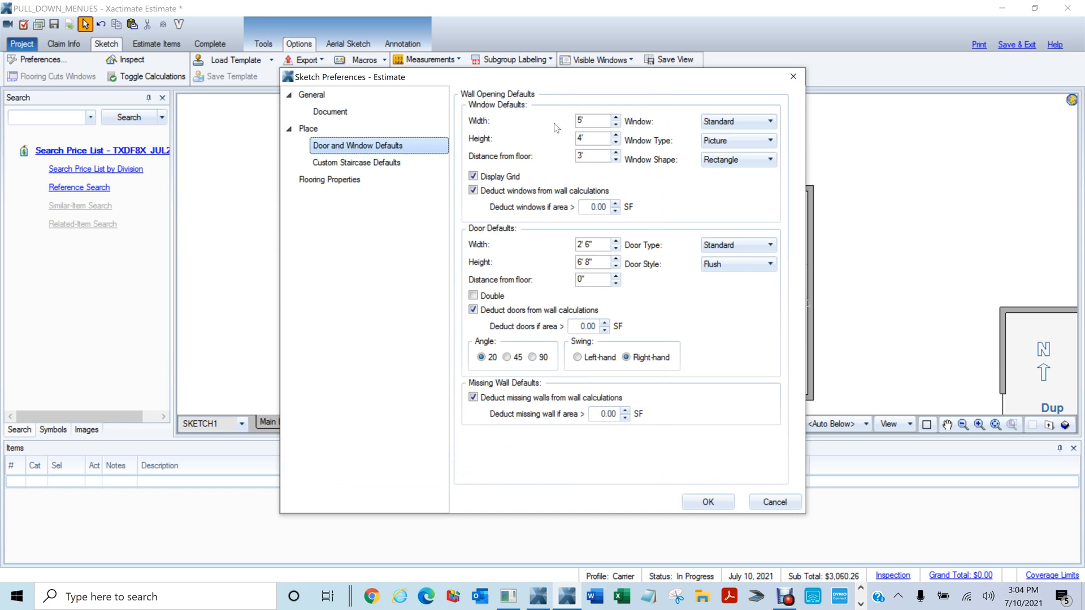
{"action": "left_click", "coordinate": [585, 122]}
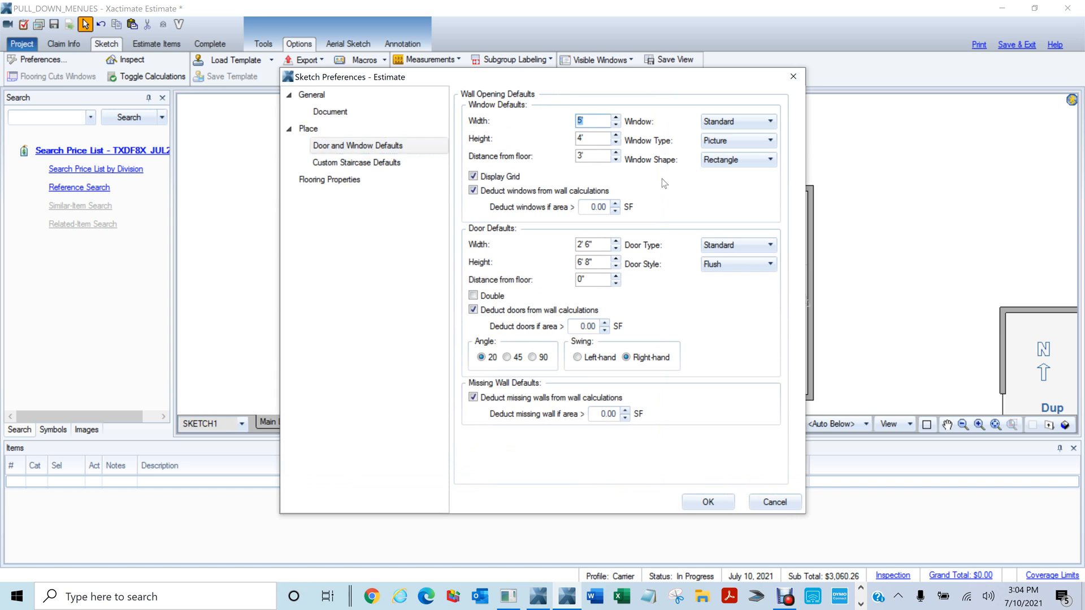
{"action": "type", "text": "2"}
{"action": "key", "text": "Tab"}
{"action": "type", "text": "2"}
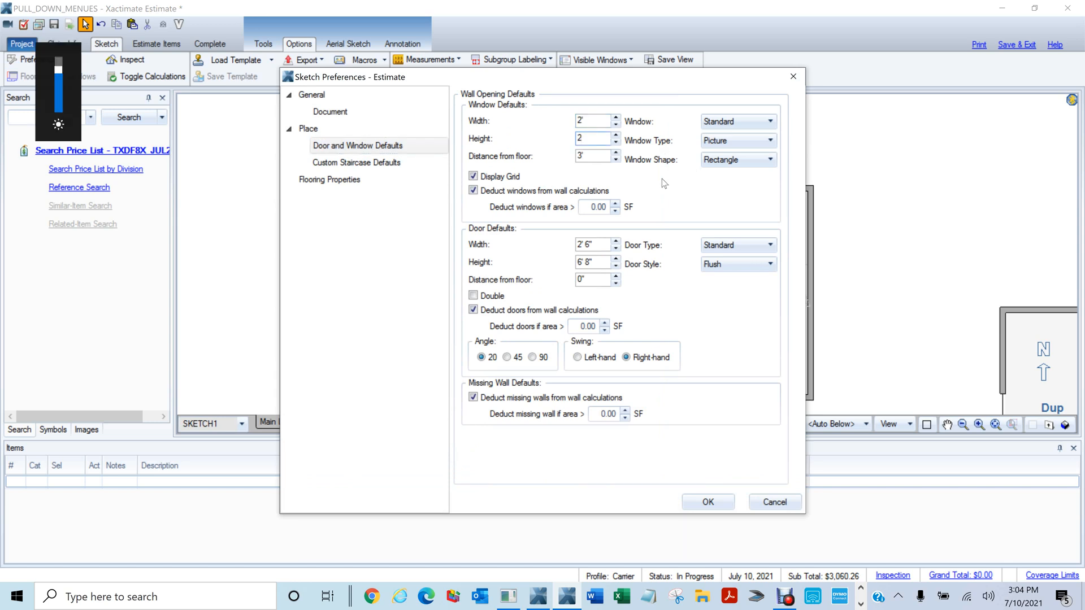
{"action": "key", "text": "Tab"}
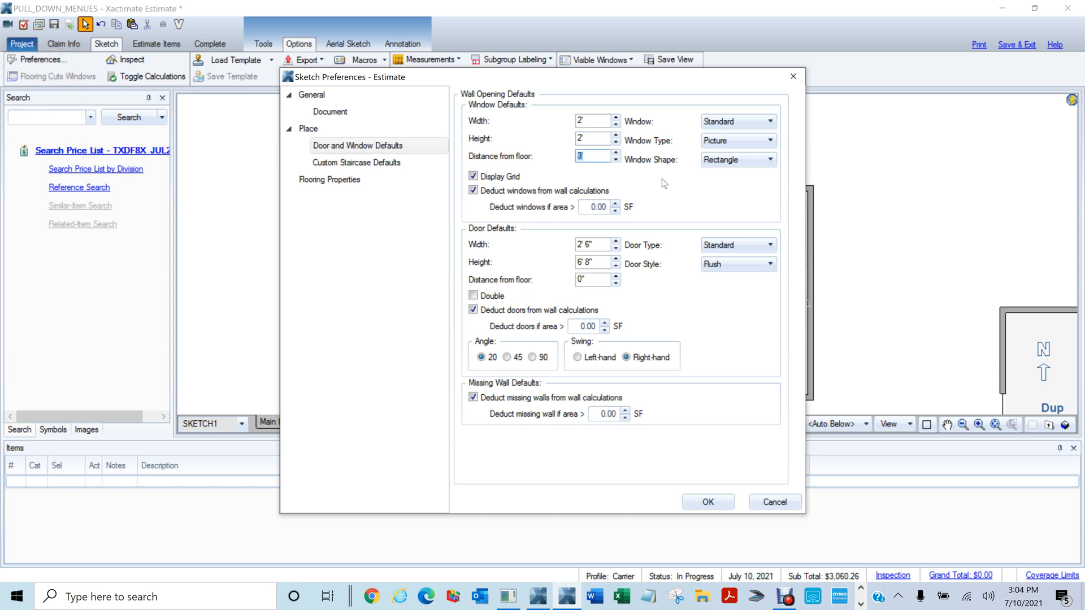
{"action": "type", "text": "2"}
{"action": "key", "text": "Tab"}
{"action": "type", "text": "5"}
Make Sliding the default door type, apply, and close the sketch preferences
{"action": "left_click", "coordinate": [732, 246]}
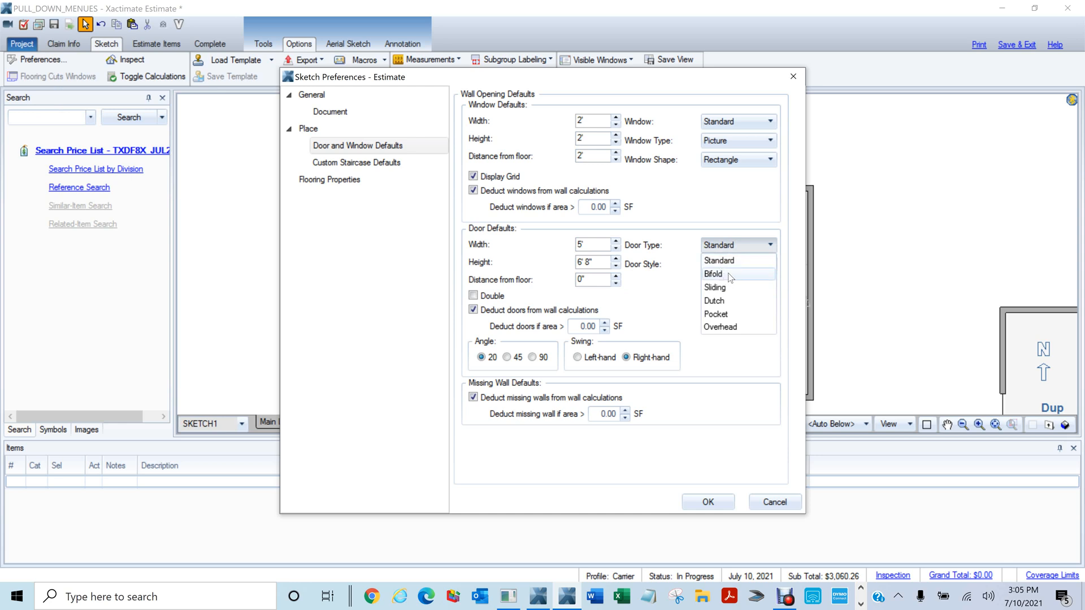
{"action": "left_click", "coordinate": [719, 288]}
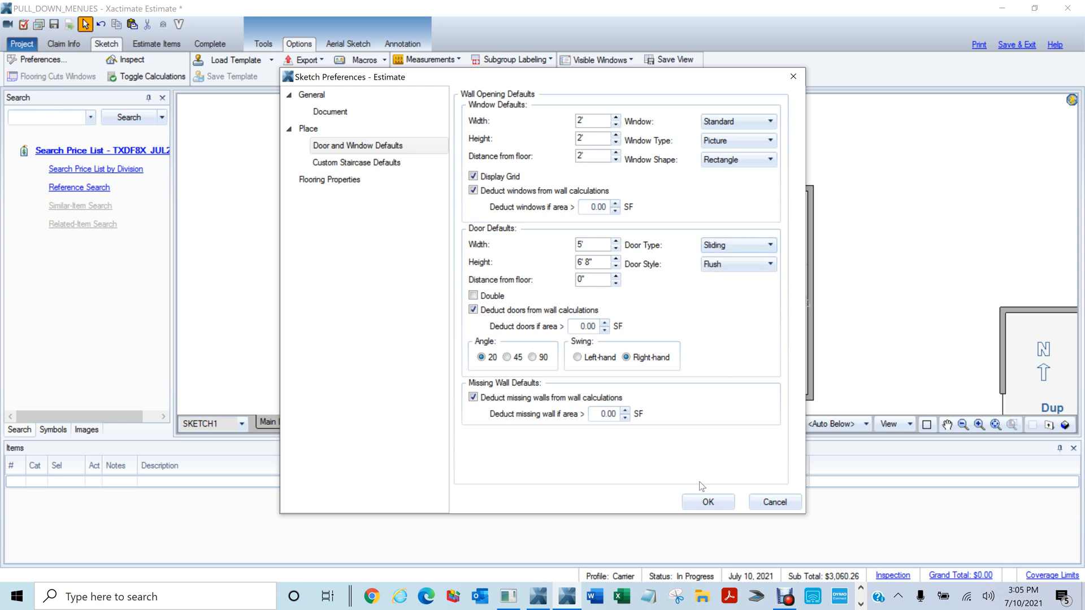
{"action": "left_click", "coordinate": [709, 509]}
{"action": "scroll", "coordinate": [800, 270], "scroll_direction": "down", "scroll_amount": 2}
{"action": "left_click", "coordinate": [44, 60]}
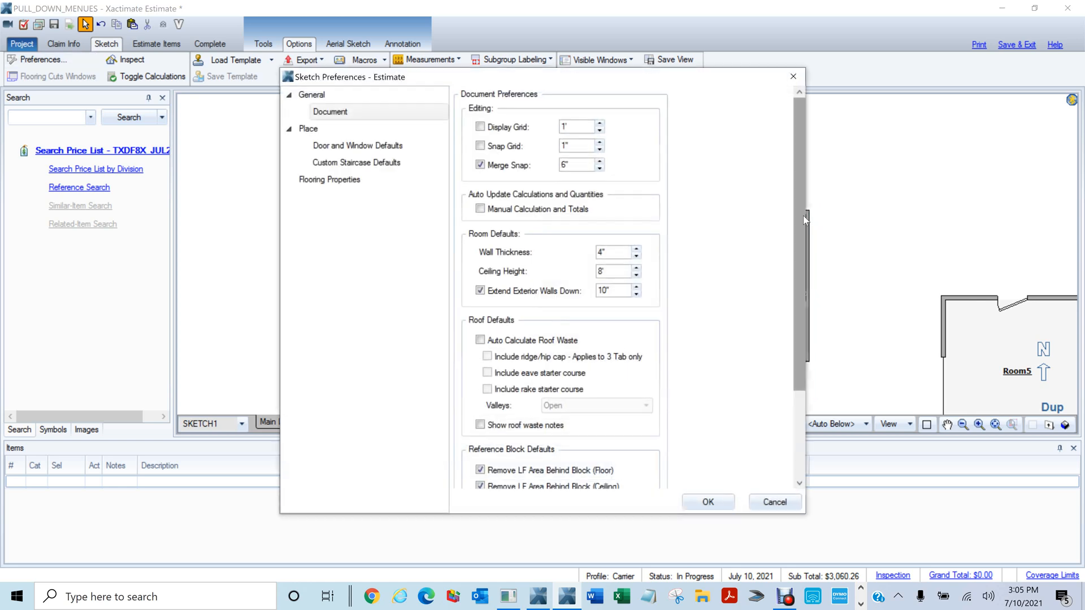
{"action": "left_click", "coordinate": [704, 499]}
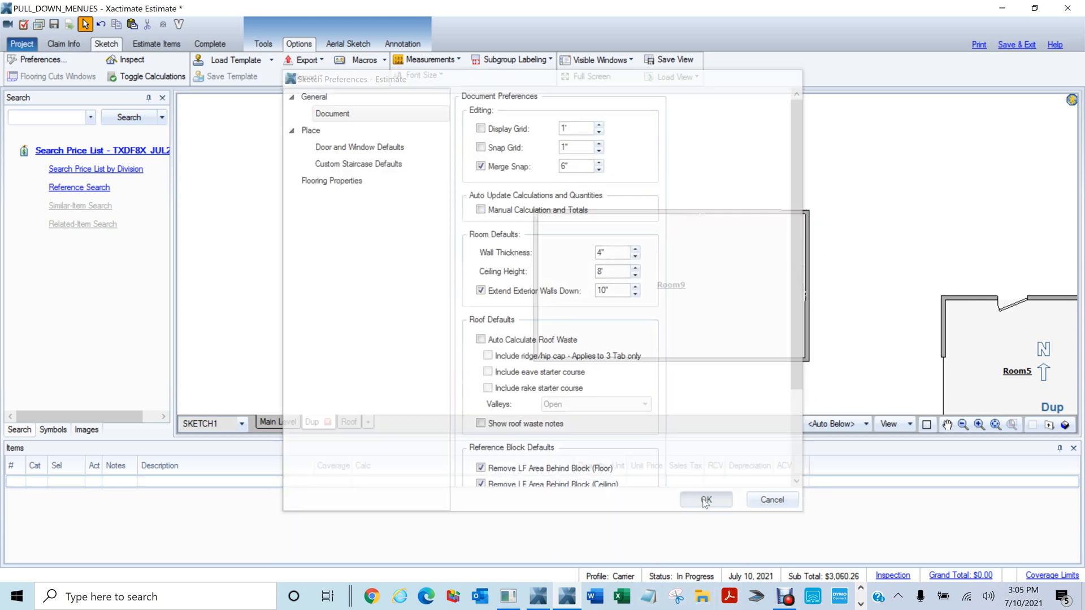
{"action": "left_click", "coordinate": [737, 310]}
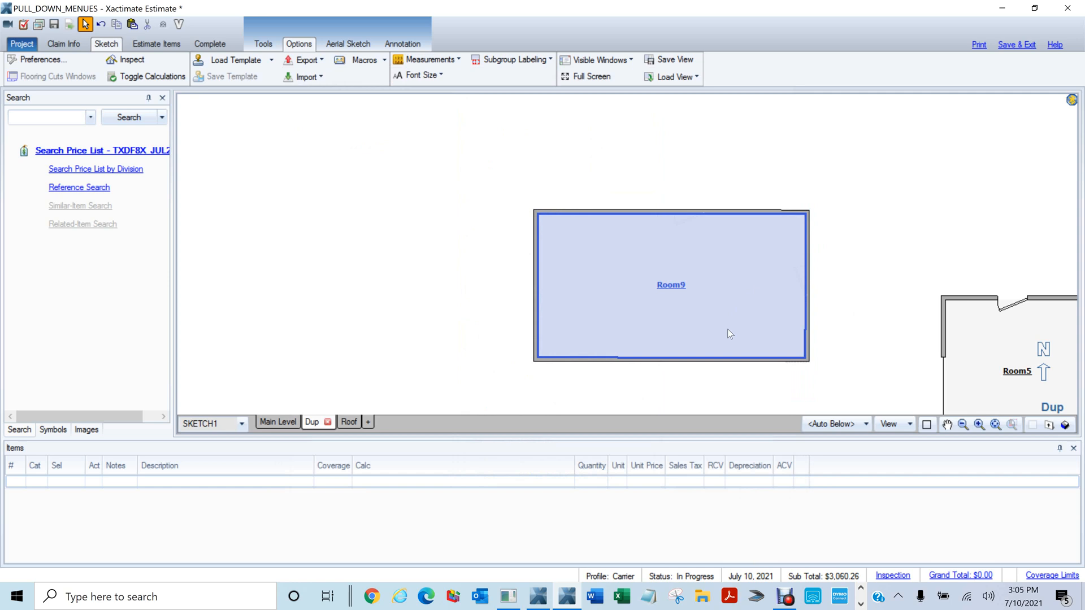
Place three windows along Room9's top wall
{"action": "left_click", "coordinate": [728, 330]}
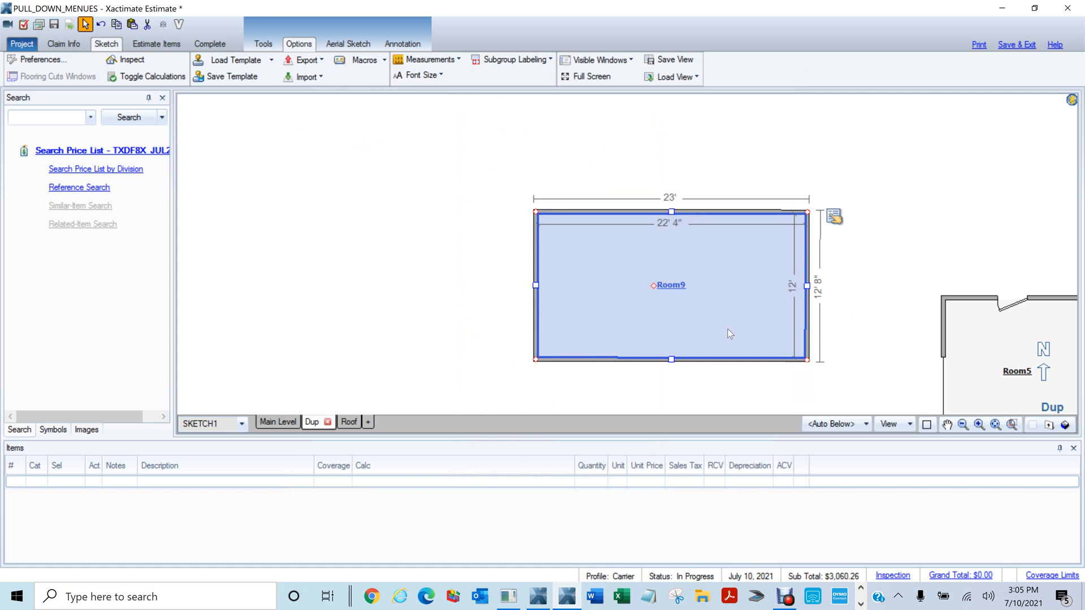
{"action": "left_click", "coordinate": [899, 339]}
{"action": "key", "text": "v"}
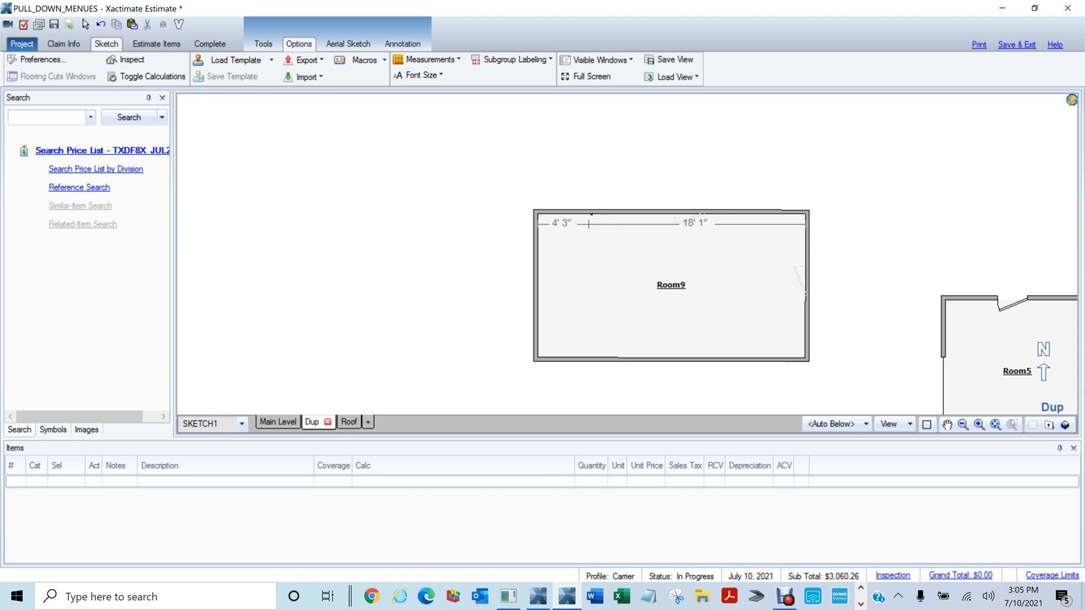
{"action": "left_click", "coordinate": [589, 215]}
{"action": "left_click", "coordinate": [690, 213]}
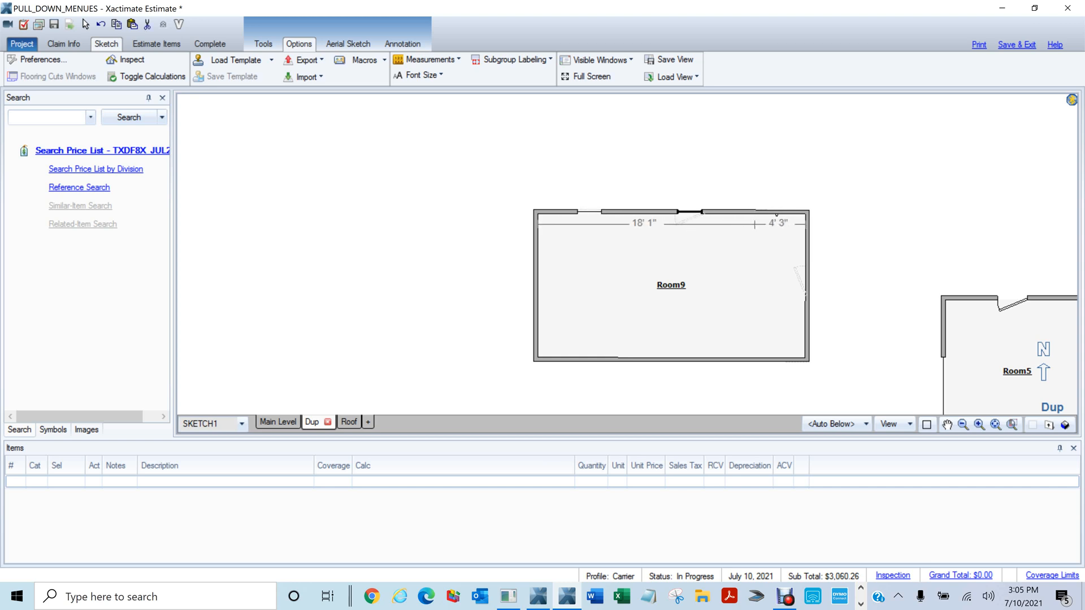
{"action": "left_click", "coordinate": [769, 213]}
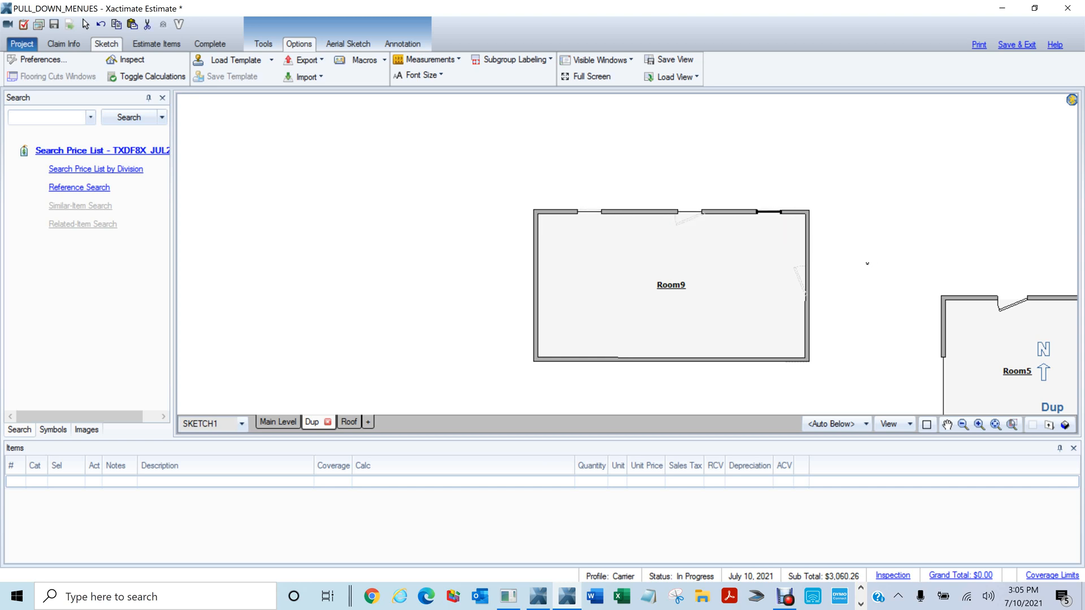
Add two windows and a sliding door to the bottom wall, plus doors on both side walls
{"action": "left_click", "coordinate": [600, 361]}
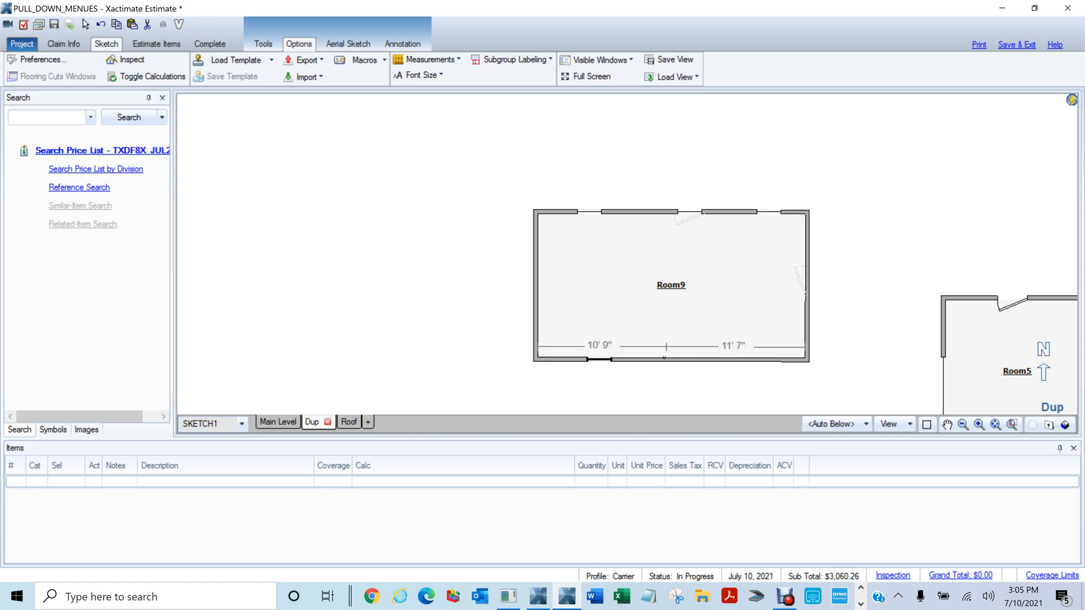
{"action": "left_click", "coordinate": [652, 362]}
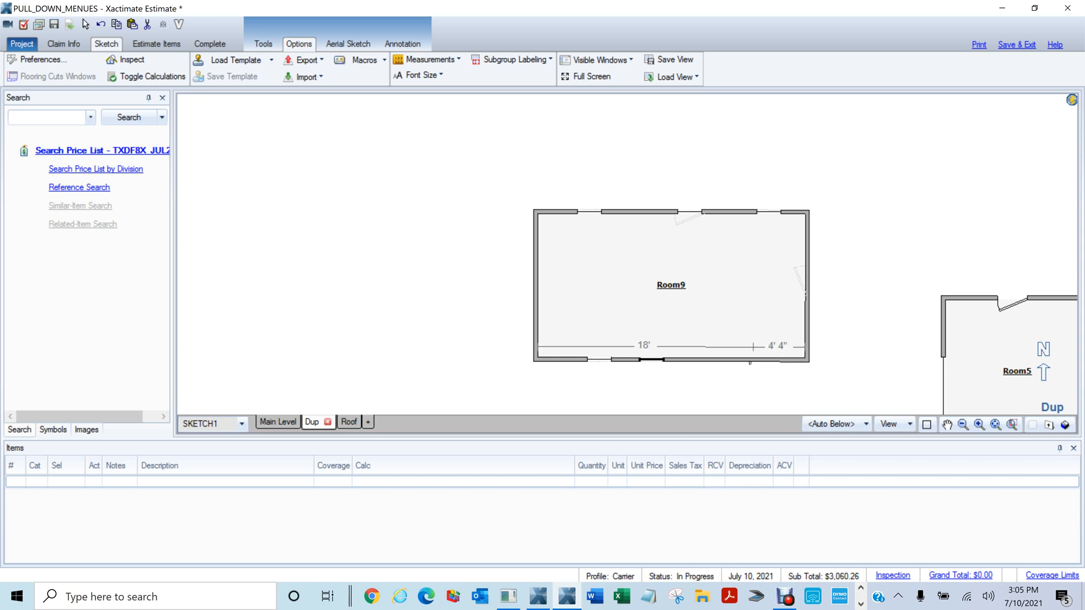
{"action": "left_click", "coordinate": [731, 363]}
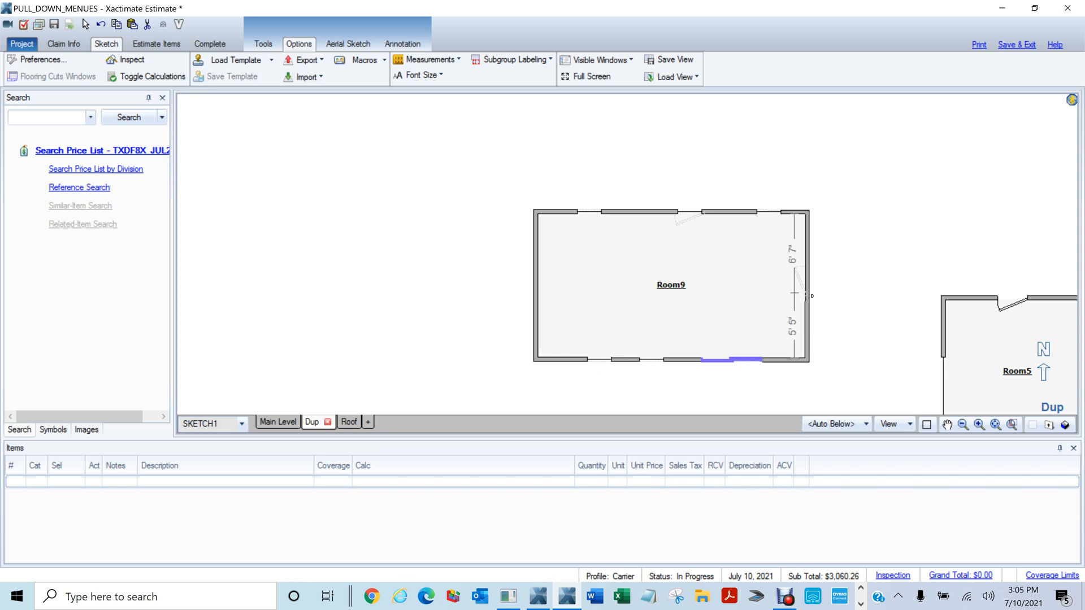
{"action": "left_click", "coordinate": [809, 294]}
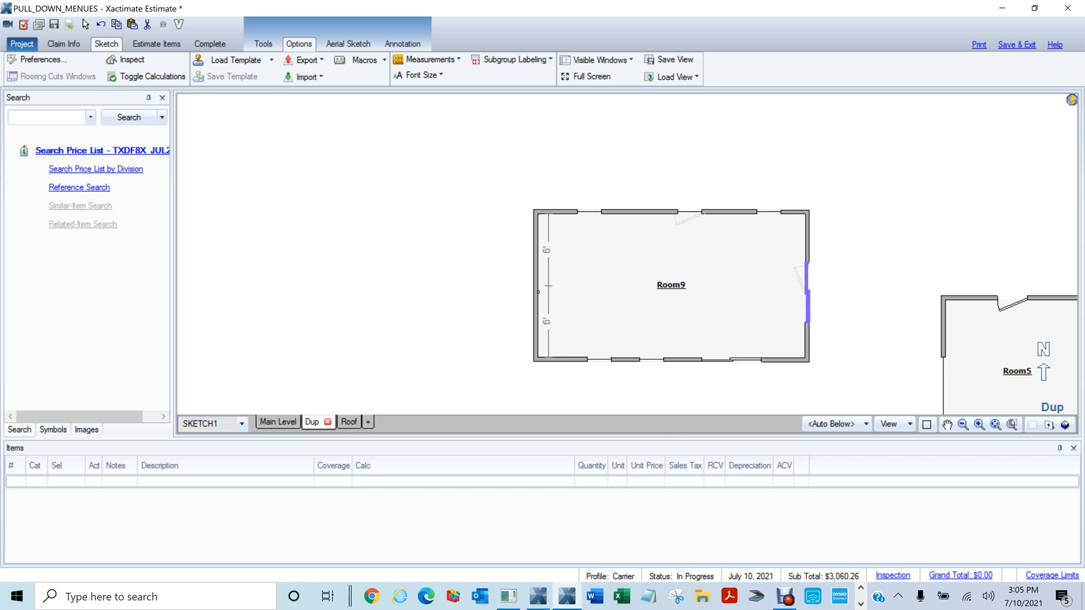
{"action": "left_click", "coordinate": [579, 306]}
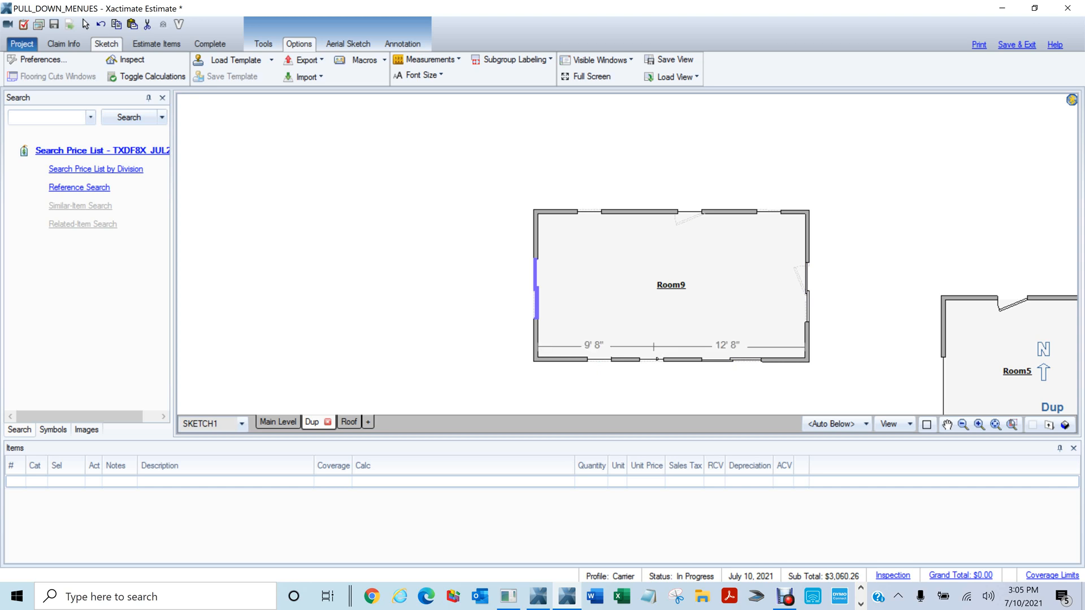
{"action": "key", "text": "F9"}
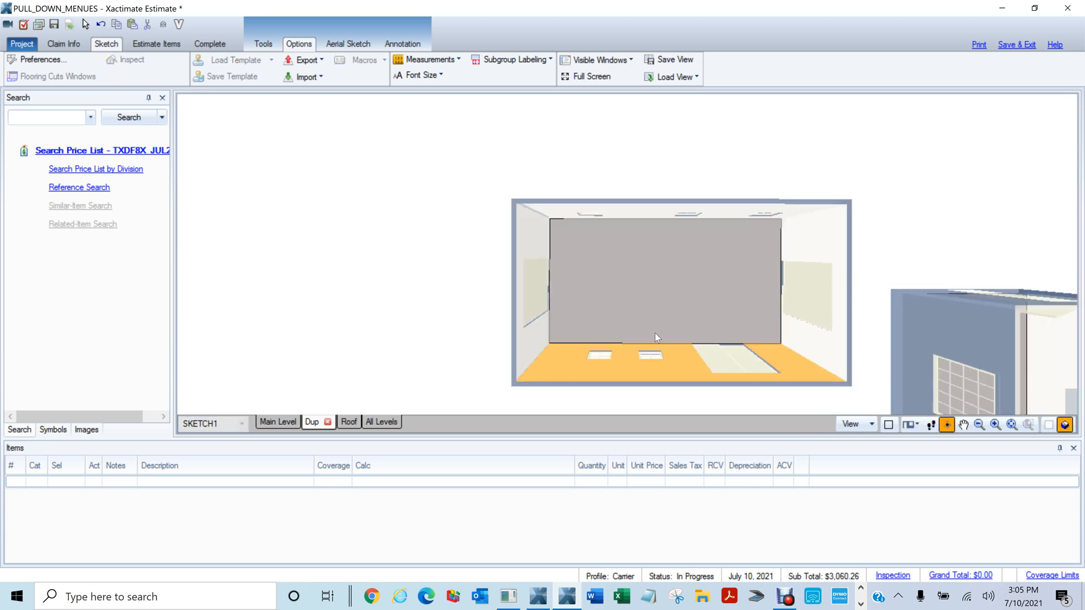
{"action": "scroll", "coordinate": [656, 334], "scroll_direction": "down", "scroll_amount": 3}
{"action": "mouse_move", "coordinate": [618, 356]}
{"action": "left_mouse_down"}
{"action": "mouse_move", "coordinate": [680, 170]}
{"action": "mouse_move", "coordinate": [696, 232]}
{"action": "left_mouse_up"}
{"action": "scroll", "coordinate": [703, 290], "scroll_direction": "up", "scroll_amount": 1}
{"action": "scroll", "coordinate": [704, 291], "scroll_direction": "up", "scroll_amount": 3}
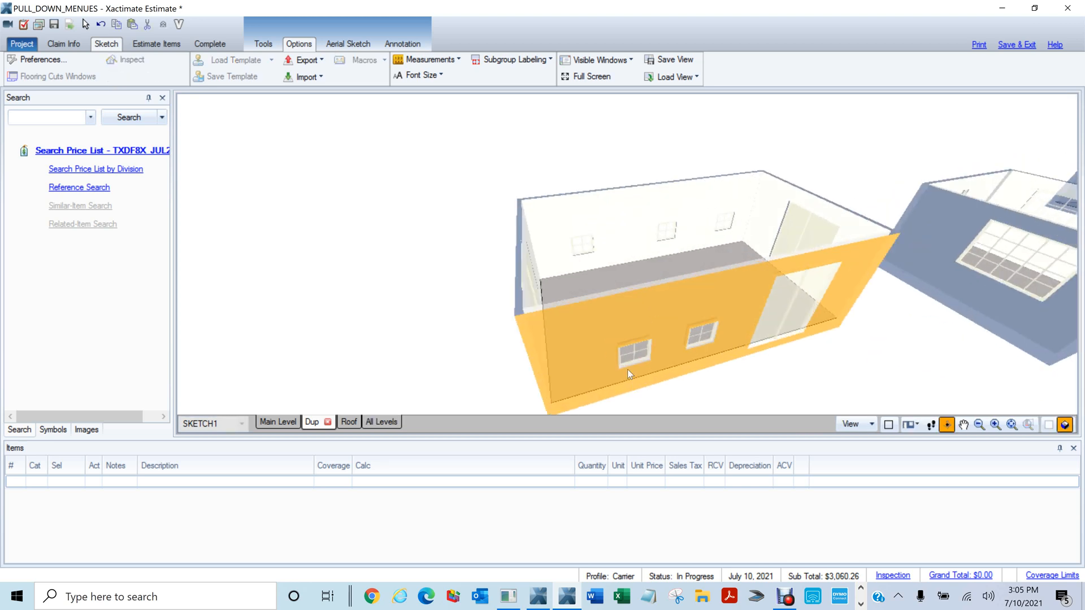
{"action": "left_click_drag", "start_coordinate": [780, 342], "coordinate": [713, 302]}
{"action": "mouse_move", "coordinate": [538, 337]}
{"action": "left_mouse_down"}
{"action": "mouse_move", "coordinate": [644, 325]}
{"action": "mouse_move", "coordinate": [854, 359]}
{"action": "left_mouse_up"}
{"action": "key", "text": "F9"}
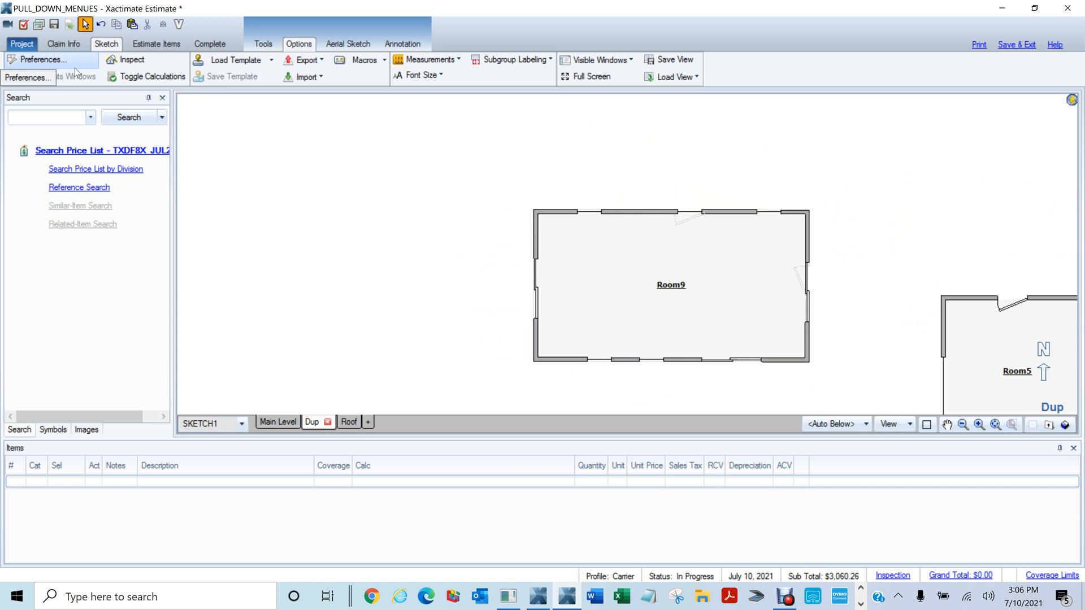
{"action": "scroll", "coordinate": [426, 177], "scroll_direction": "down", "scroll_amount": 1}
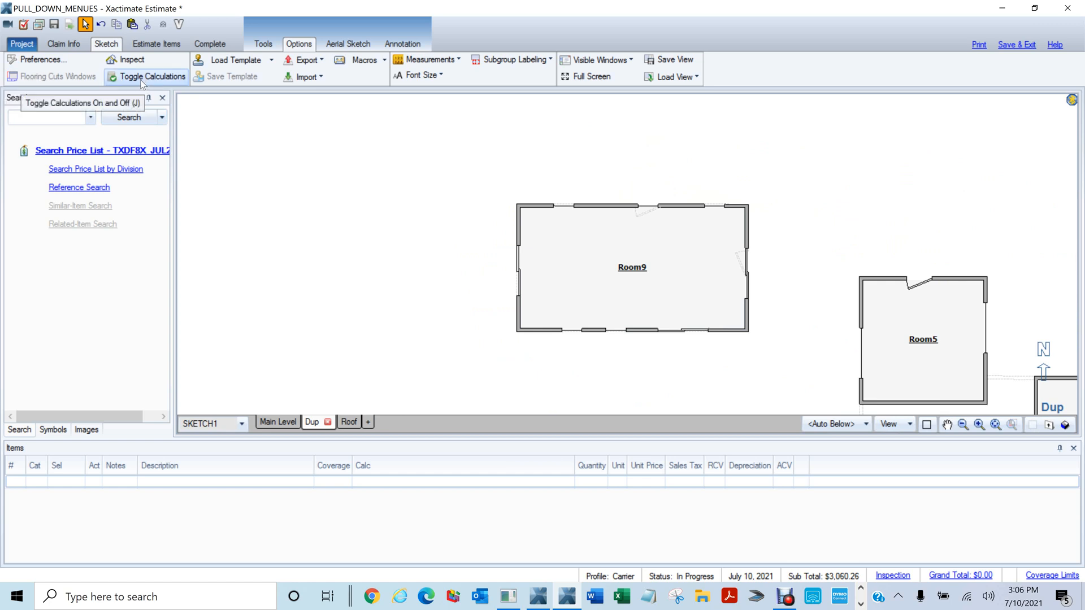
{"action": "scroll", "coordinate": [351, 178], "scroll_direction": "up", "scroll_amount": 5}
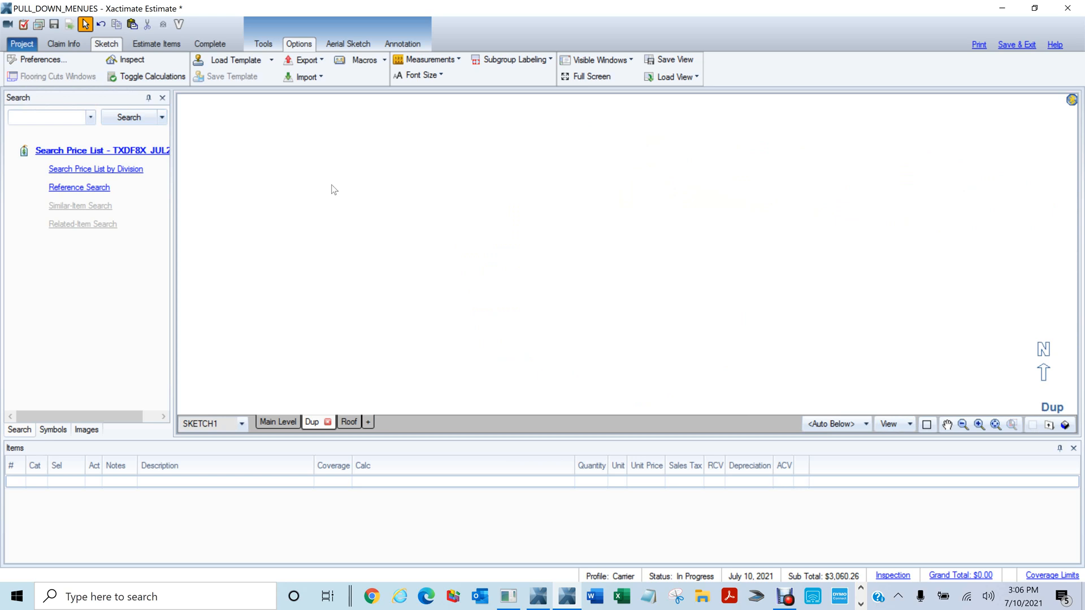
Bring Room9 into view and drag a selection box around the entire room
{"action": "scroll", "coordinate": [334, 189], "scroll_direction": "down", "scroll_amount": 5}
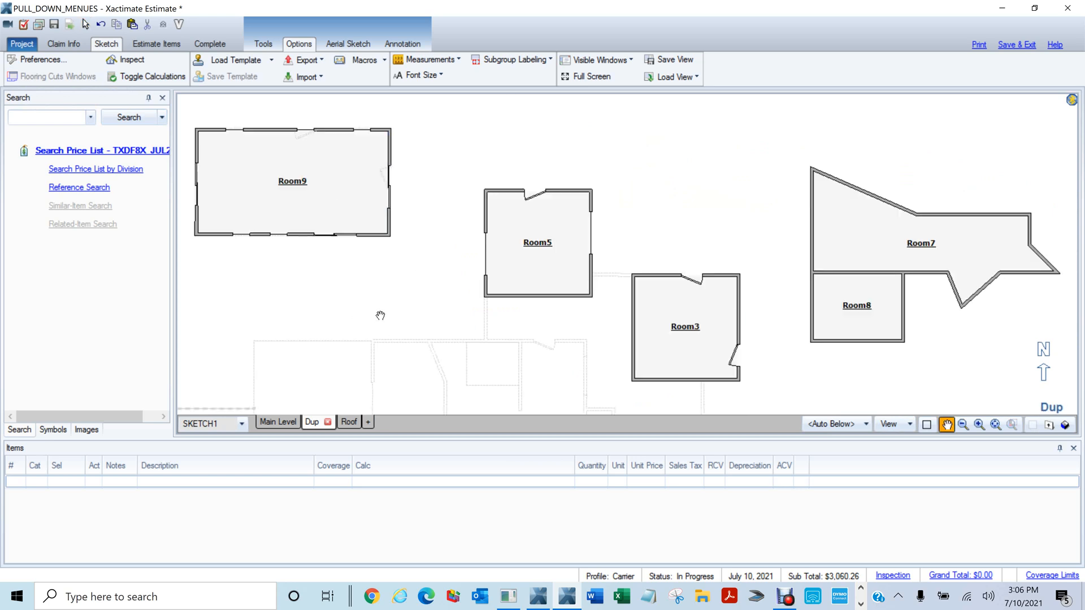
{"action": "mouse_move", "coordinate": [378, 312]}
{"action": "left_mouse_down"}
{"action": "mouse_move", "coordinate": [518, 361]}
{"action": "mouse_move", "coordinate": [522, 351]}
{"action": "left_mouse_up"}
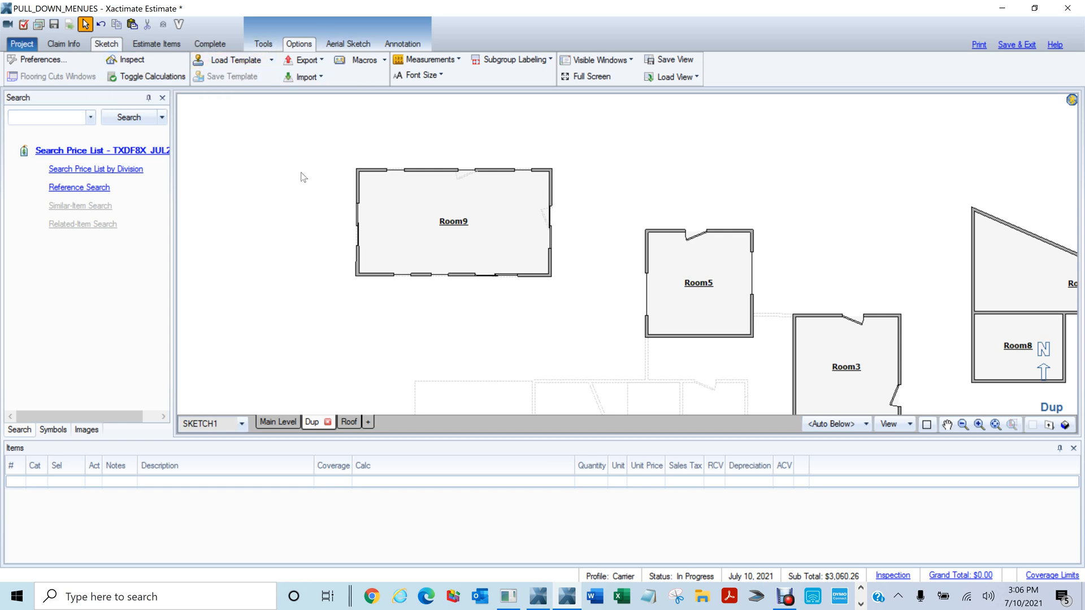
{"action": "scroll", "coordinate": [297, 172], "scroll_direction": "up", "scroll_amount": 1}
{"action": "left_click_drag", "start_coordinate": [267, 165], "coordinate": [364, 158]}
{"action": "left_click", "coordinate": [569, 204]}
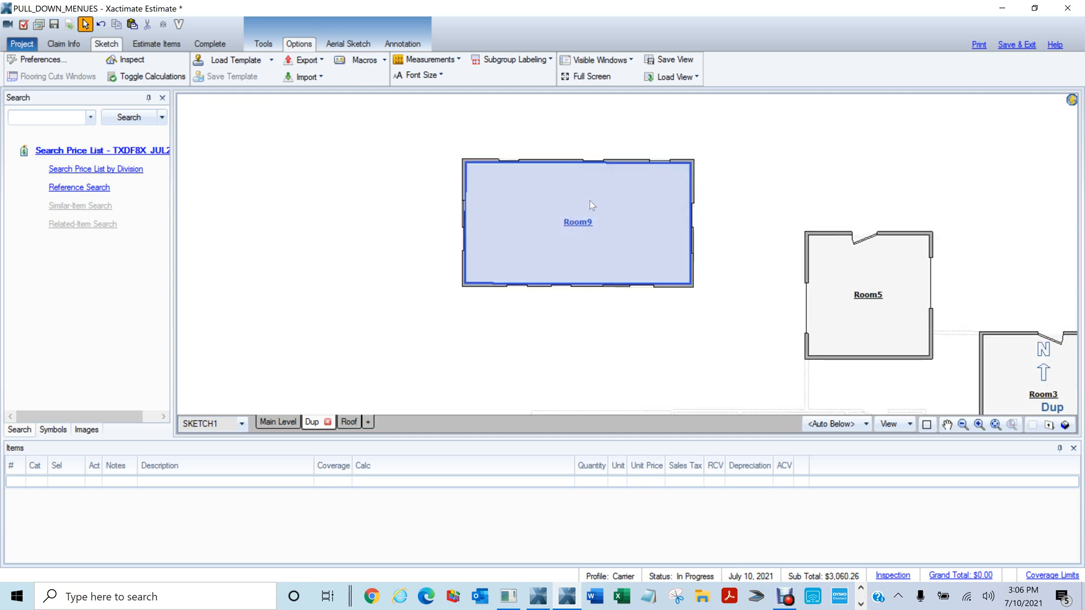
{"action": "left_click", "coordinate": [763, 174]}
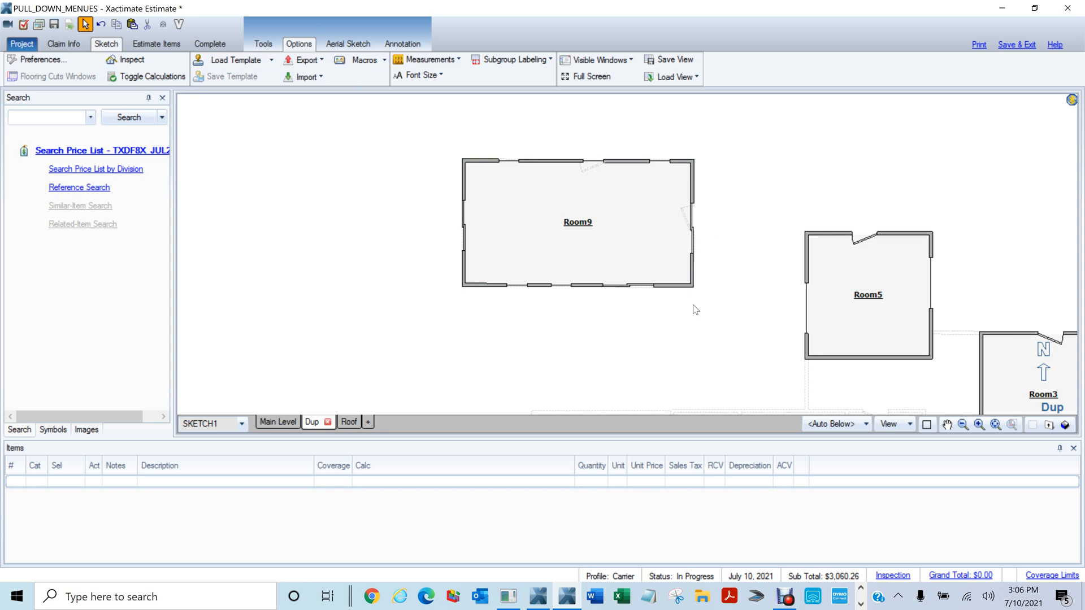
{"action": "left_click_drag", "start_coordinate": [423, 129], "coordinate": [667, 311]}
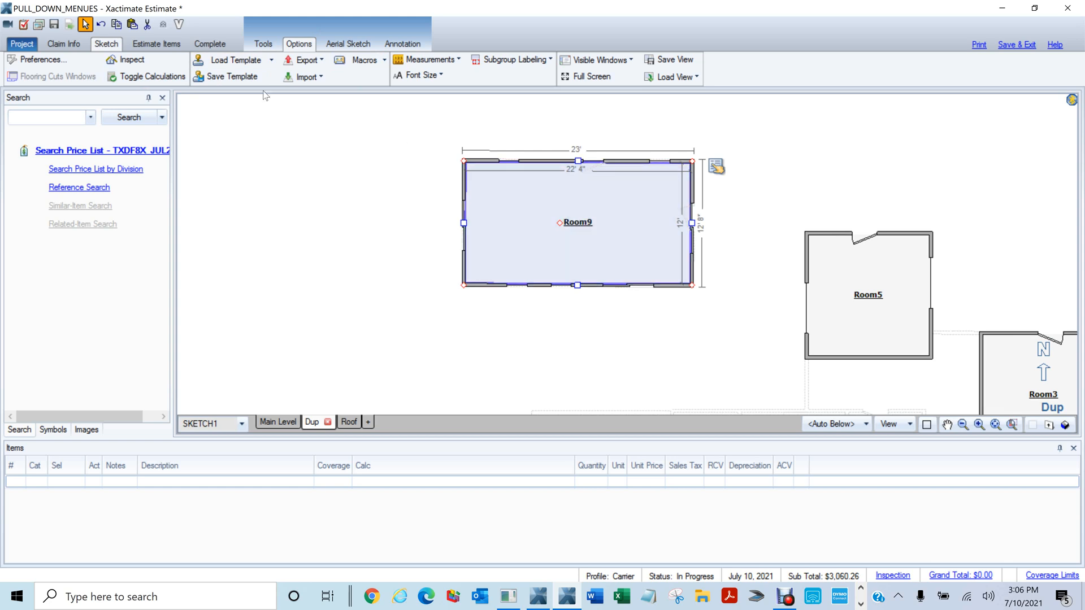
Save the selected Room9 as a template named ROOM9
{"action": "left_click", "coordinate": [232, 77]}
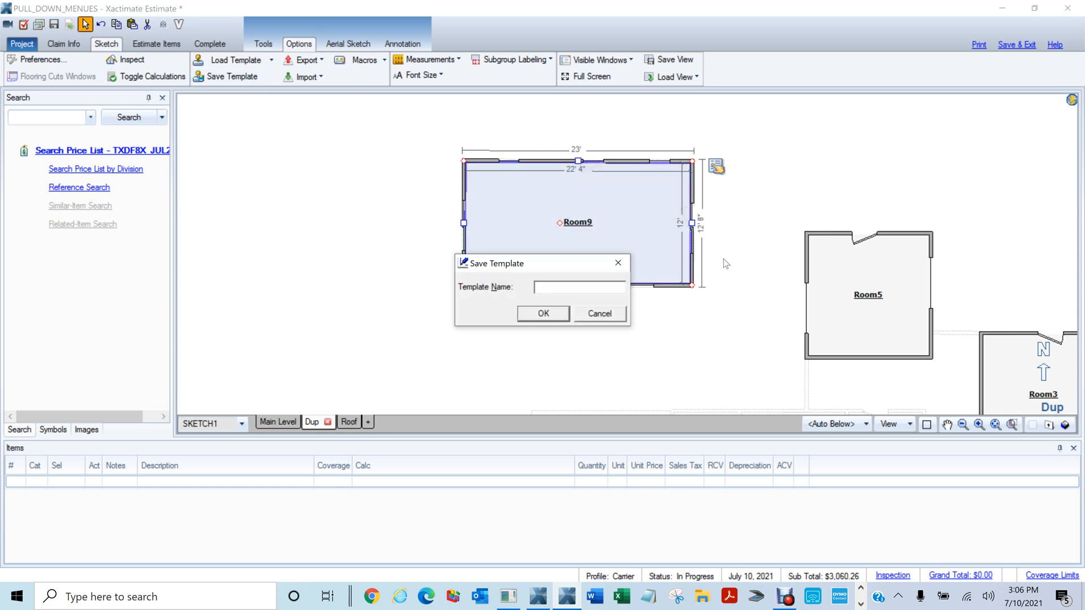
{"action": "type", "text": "ROOM9"}
{"action": "left_click", "coordinate": [562, 314]}
Box-select Room9 and delete it from the Dup sketch
{"action": "scroll", "coordinate": [631, 337], "scroll_direction": "down", "scroll_amount": 2}
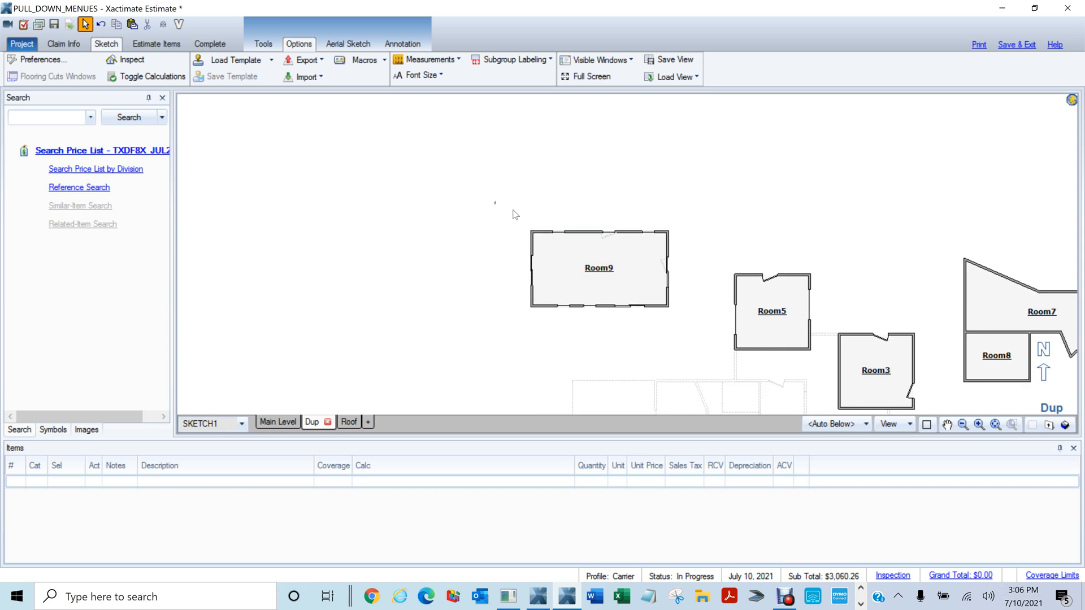
{"action": "left_click_drag", "start_coordinate": [495, 202], "coordinate": [697, 322]}
{"action": "key", "text": "Delete"}
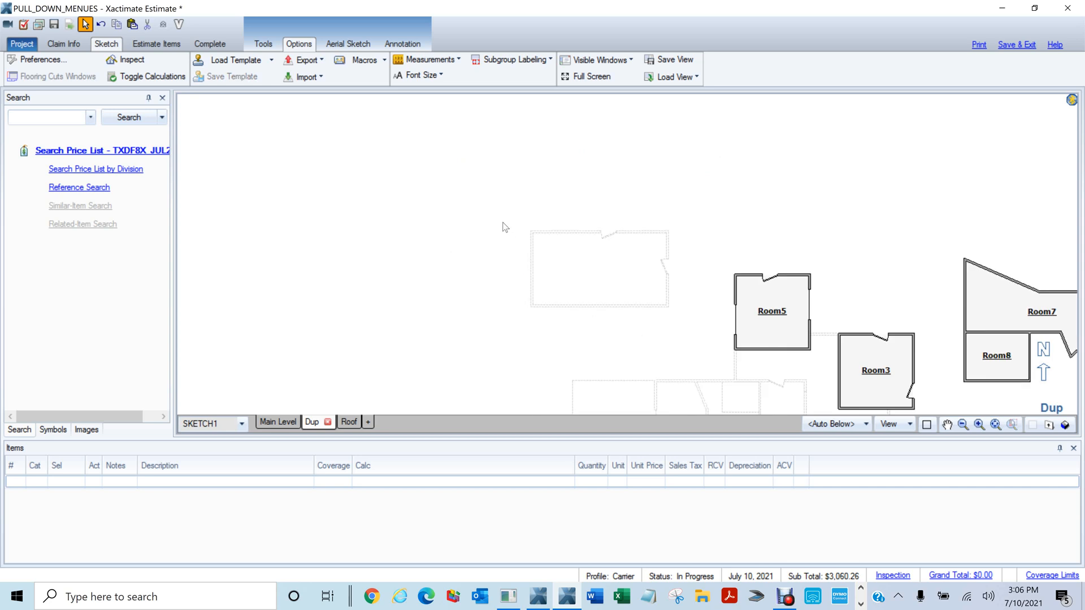
{"action": "scroll", "coordinate": [501, 237], "scroll_direction": "down", "scroll_amount": 3}
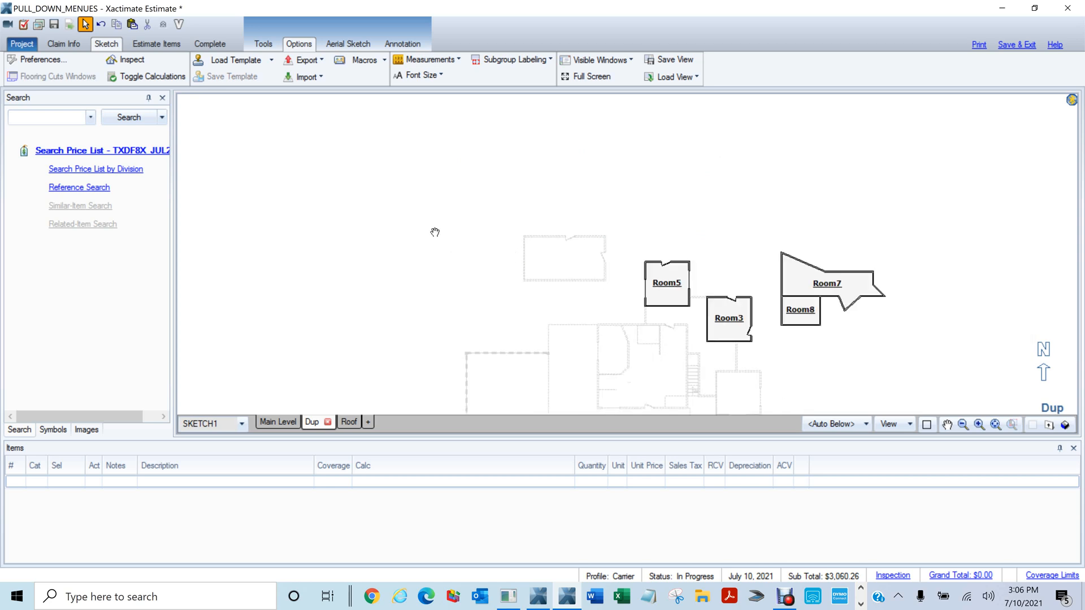
{"action": "left_click_drag", "start_coordinate": [351, 225], "coordinate": [656, 236]}
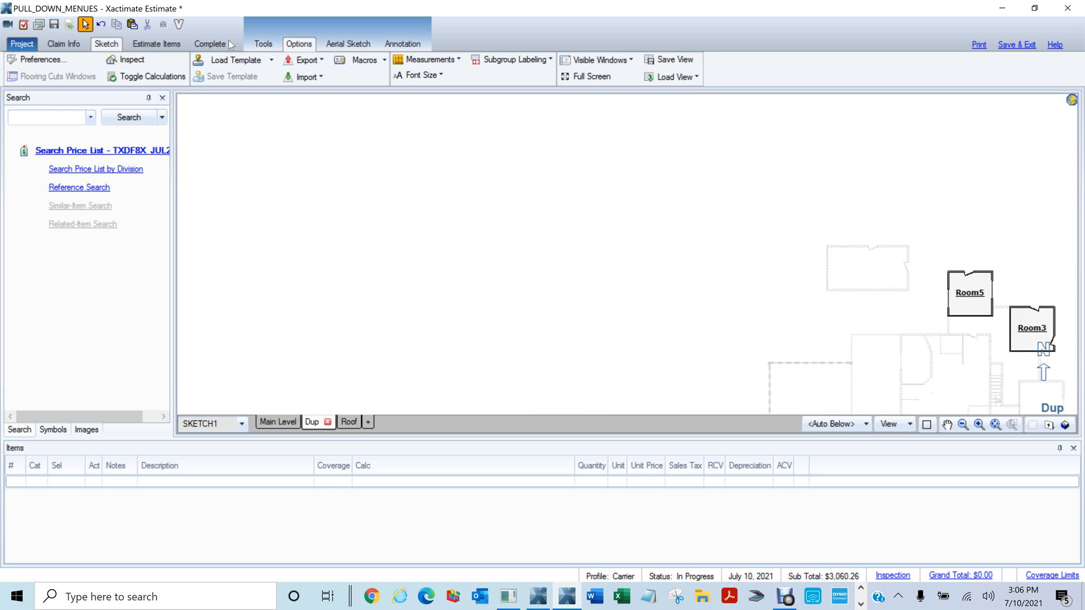
Insert Room9 from the ROOM9 template in the Template List
{"action": "left_click", "coordinate": [272, 60]}
{"action": "left_click", "coordinate": [248, 83]}
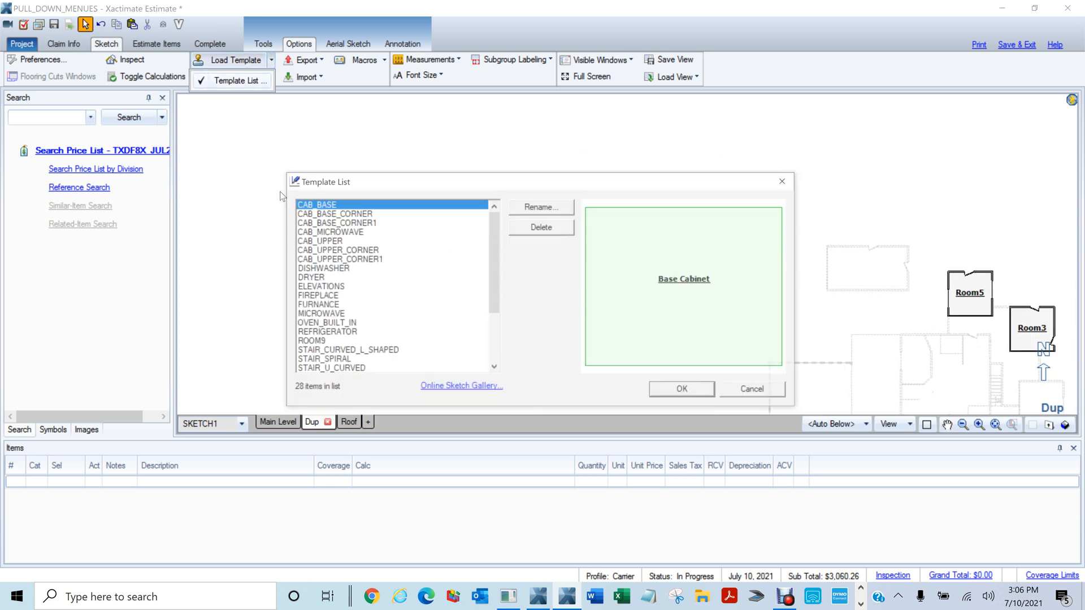
{"action": "scroll", "coordinate": [364, 312], "scroll_direction": "down", "scroll_amount": 3}
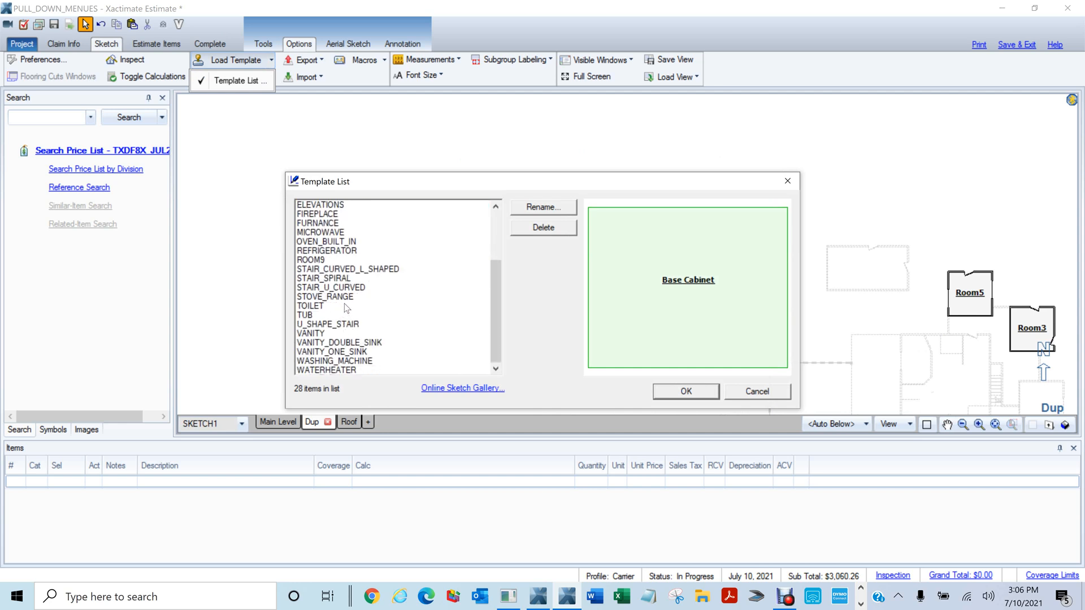
{"action": "scroll", "coordinate": [347, 307], "scroll_direction": "up", "scroll_amount": 3}
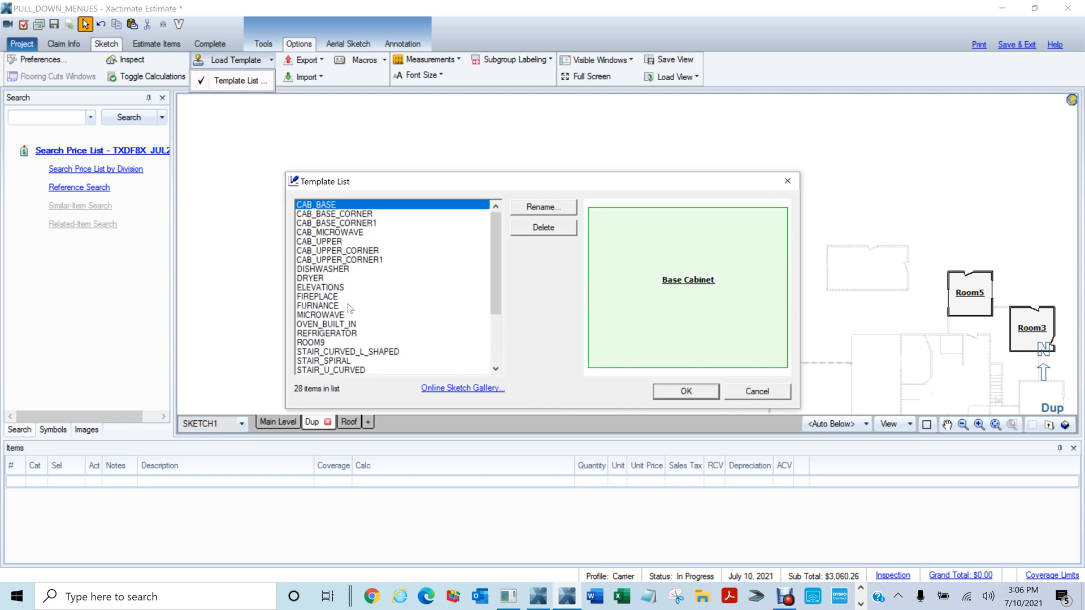
{"action": "scroll", "coordinate": [348, 305], "scroll_direction": "down", "scroll_amount": 1}
{"action": "scroll", "coordinate": [350, 308], "scroll_direction": "down", "scroll_amount": 1}
{"action": "left_click", "coordinate": [327, 287]}
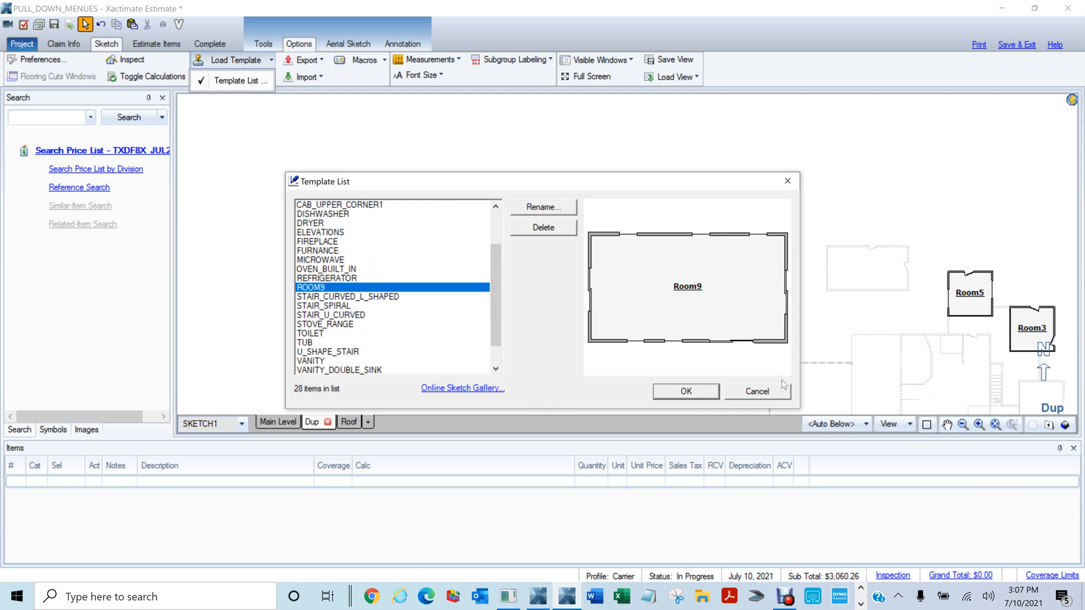
{"action": "left_click", "coordinate": [685, 389]}
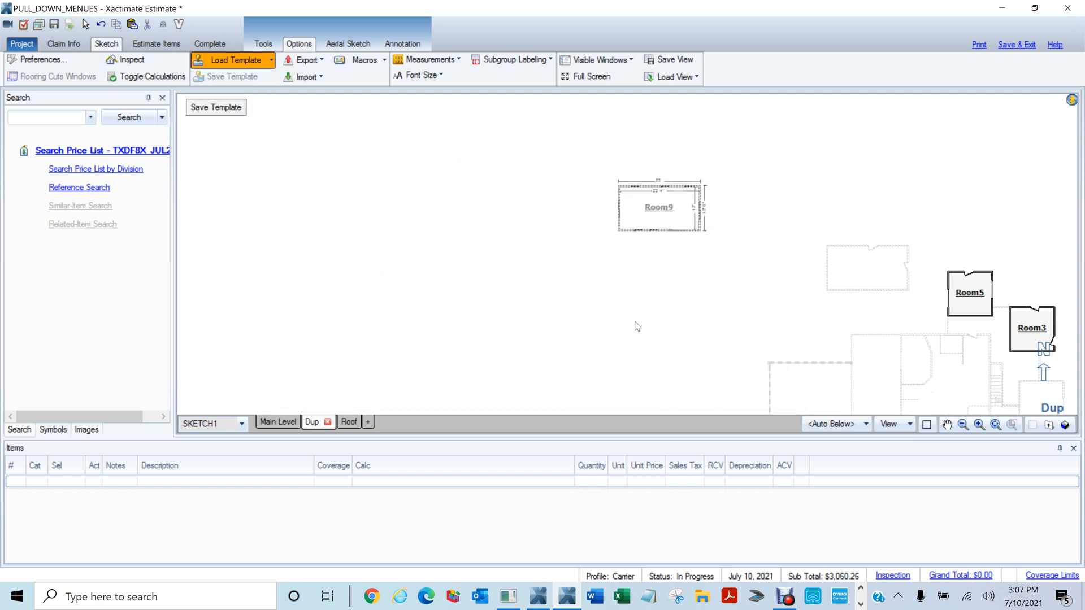
{"action": "left_click", "coordinate": [640, 305]}
{"action": "scroll", "coordinate": [682, 281], "scroll_direction": "up", "scroll_amount": 5}
{"action": "left_click_drag", "start_coordinate": [577, 229], "coordinate": [689, 278]}
{"action": "scroll", "coordinate": [687, 292], "scroll_direction": "down", "scroll_amount": 1}
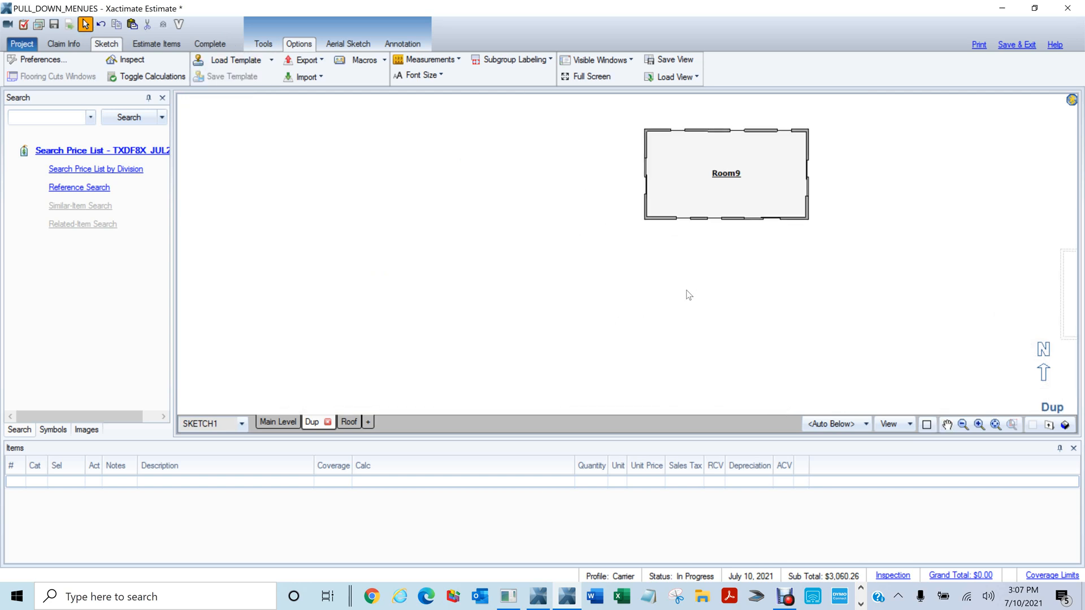
Place a second ROOM9 template copy as Room1 and check both rooms in 3D
{"action": "left_click", "coordinate": [270, 60]}
{"action": "left_click", "coordinate": [228, 80]}
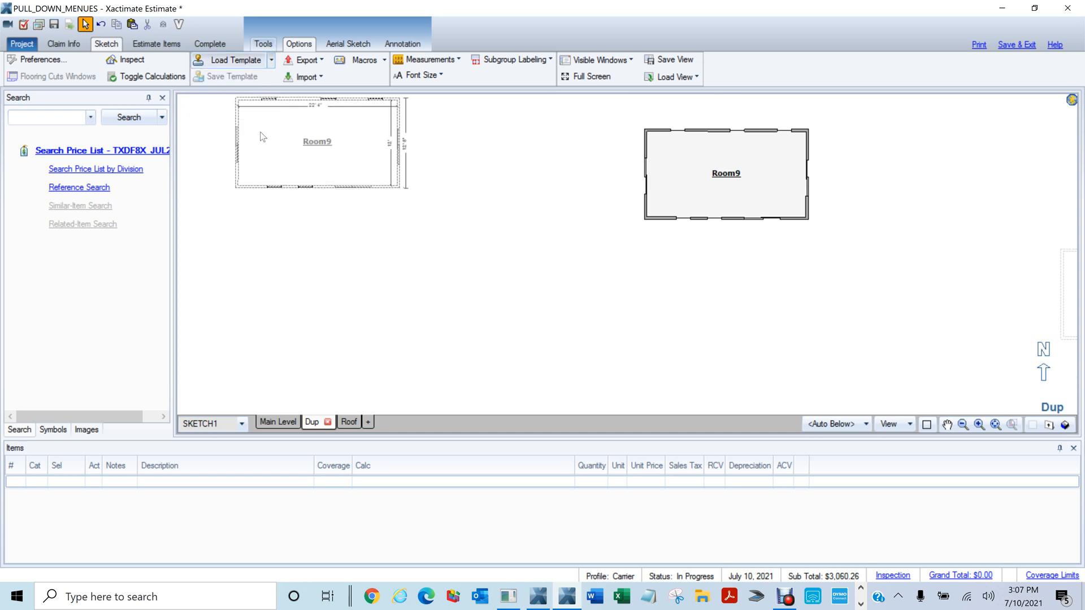
{"action": "middle_click", "coordinate": [685, 344]}
{"action": "left_click_drag", "start_coordinate": [410, 265], "coordinate": [922, 213]}
{"action": "middle_click", "coordinate": [923, 213]}
{"action": "scroll", "coordinate": [757, 256], "scroll_direction": "down", "scroll_amount": 1}
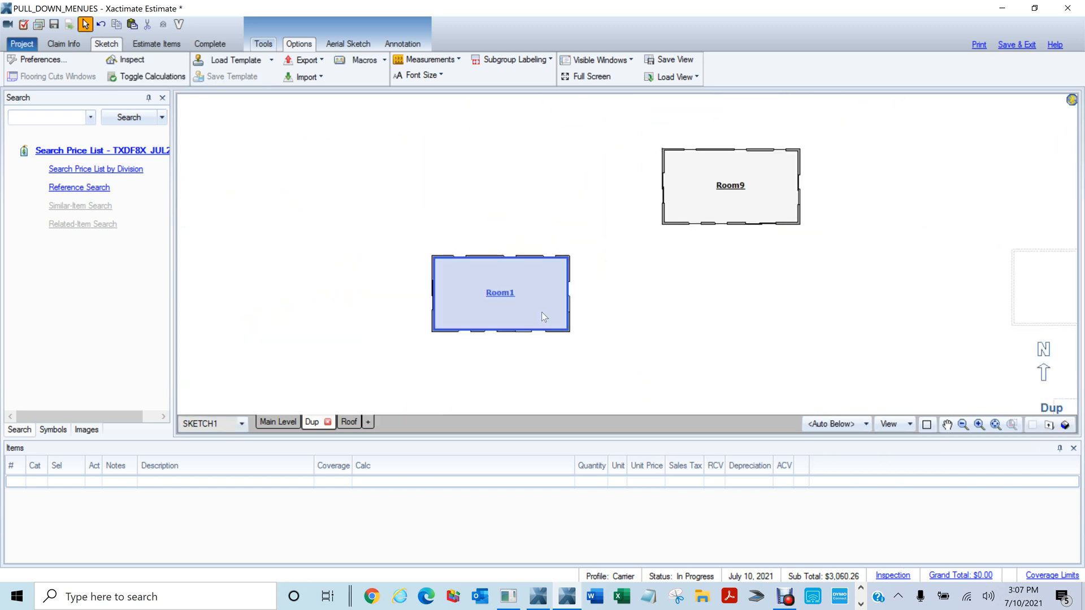
{"action": "scroll", "coordinate": [601, 334], "scroll_direction": "up", "scroll_amount": 3}
{"action": "left_click_drag", "start_coordinate": [586, 260], "coordinate": [754, 274]}
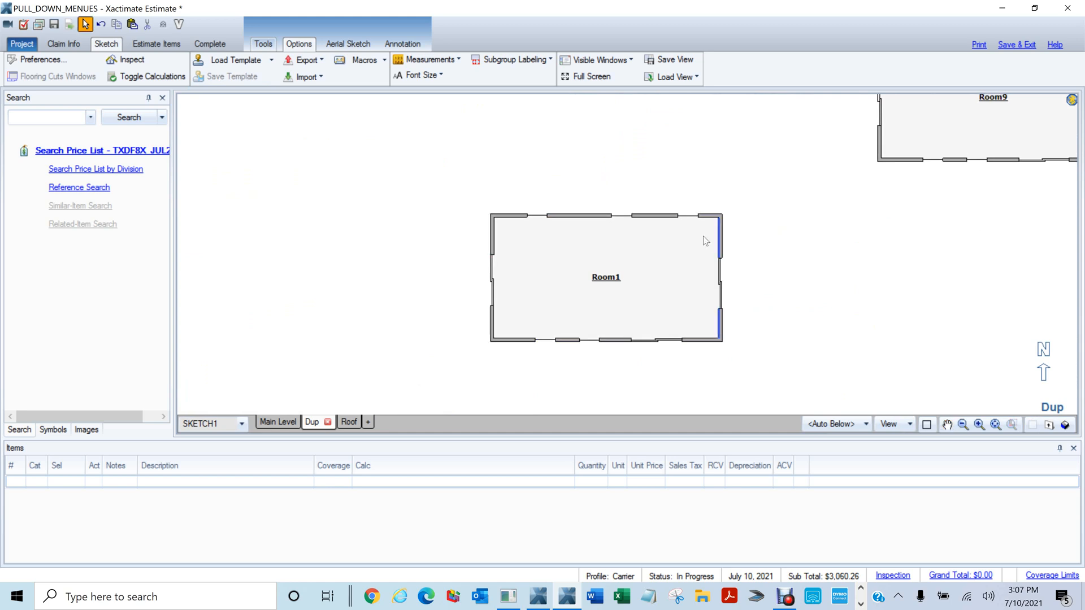
{"action": "left_click", "coordinate": [273, 60]}
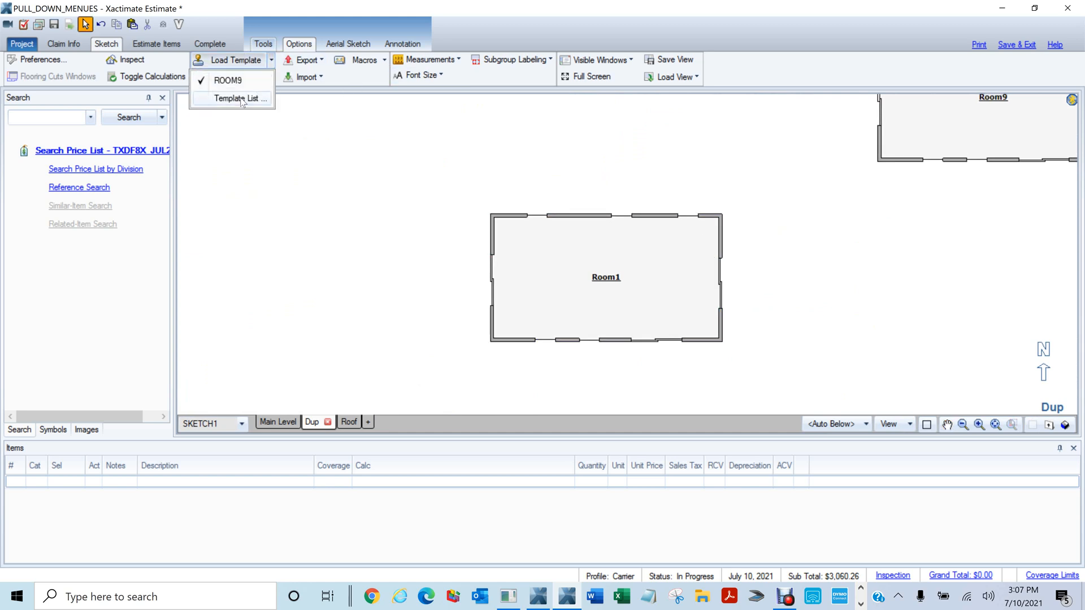
Load the CAB_BASE_CORNER1 template and drop the corner cabinet inside Room1
{"action": "left_click", "coordinate": [235, 102]}
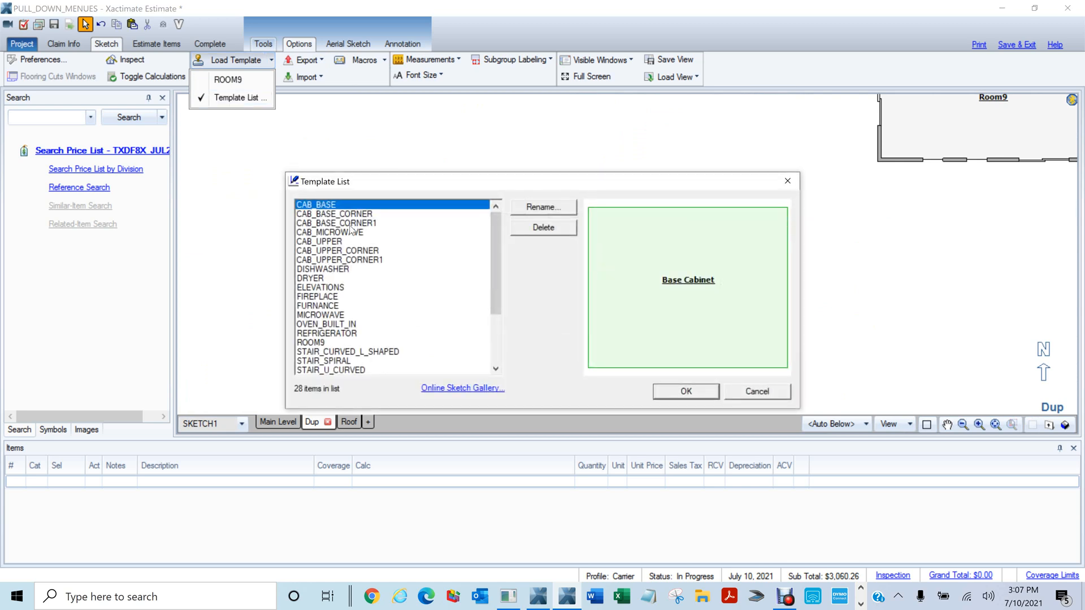
{"action": "left_click", "coordinate": [351, 223]}
{"action": "left_click", "coordinate": [685, 392]}
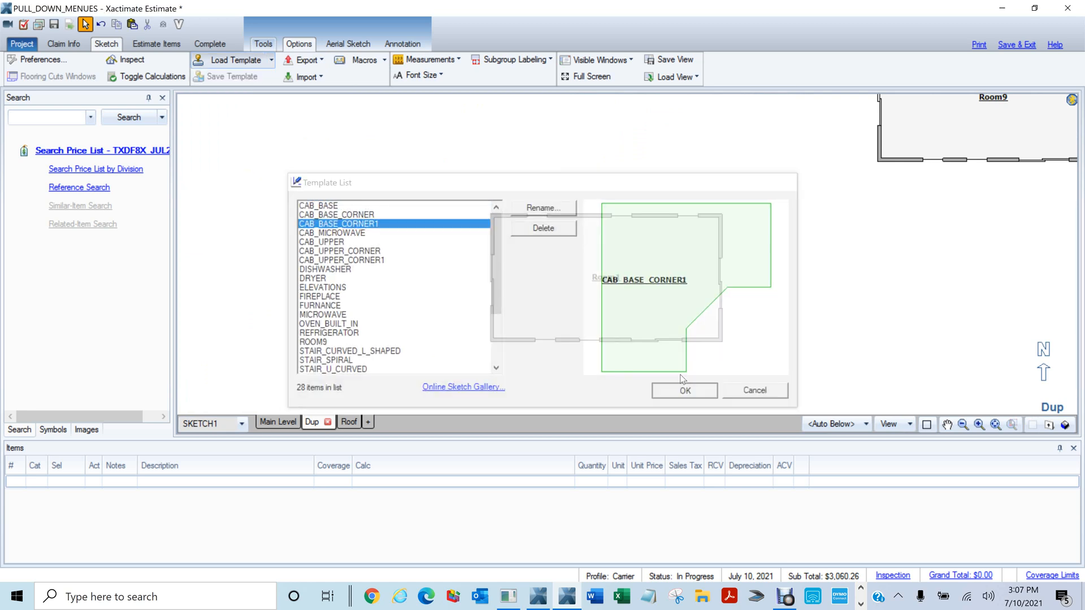
{"action": "scroll", "coordinate": [498, 227], "scroll_direction": "up", "scroll_amount": 4}
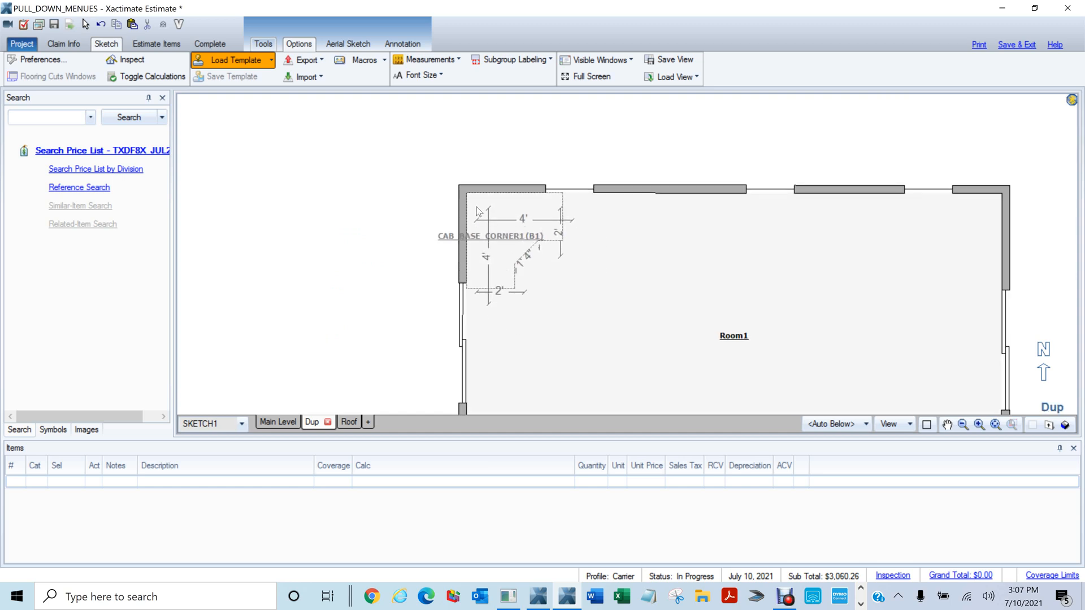
{"action": "key", "text": "Escape"}
{"action": "left_click", "coordinate": [481, 209]}
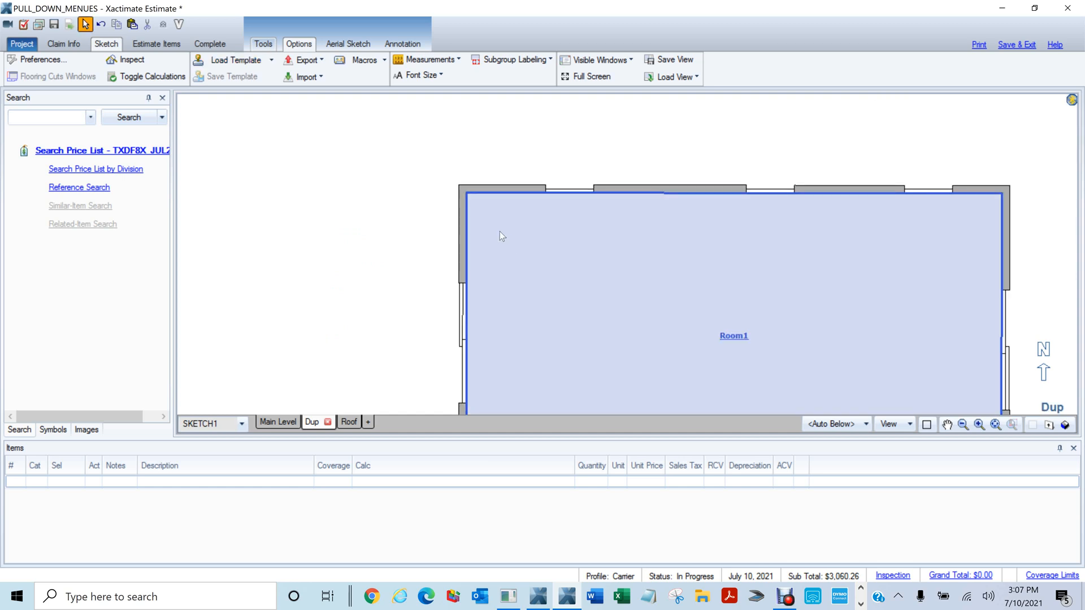
{"action": "left_click", "coordinate": [419, 116]}
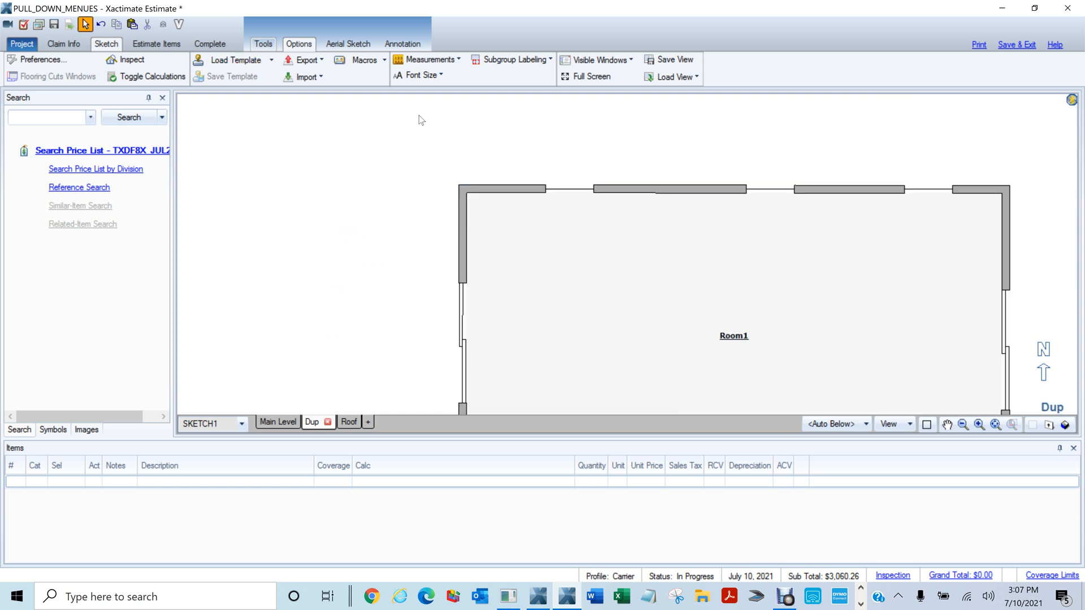
{"action": "left_click", "coordinate": [252, 63]}
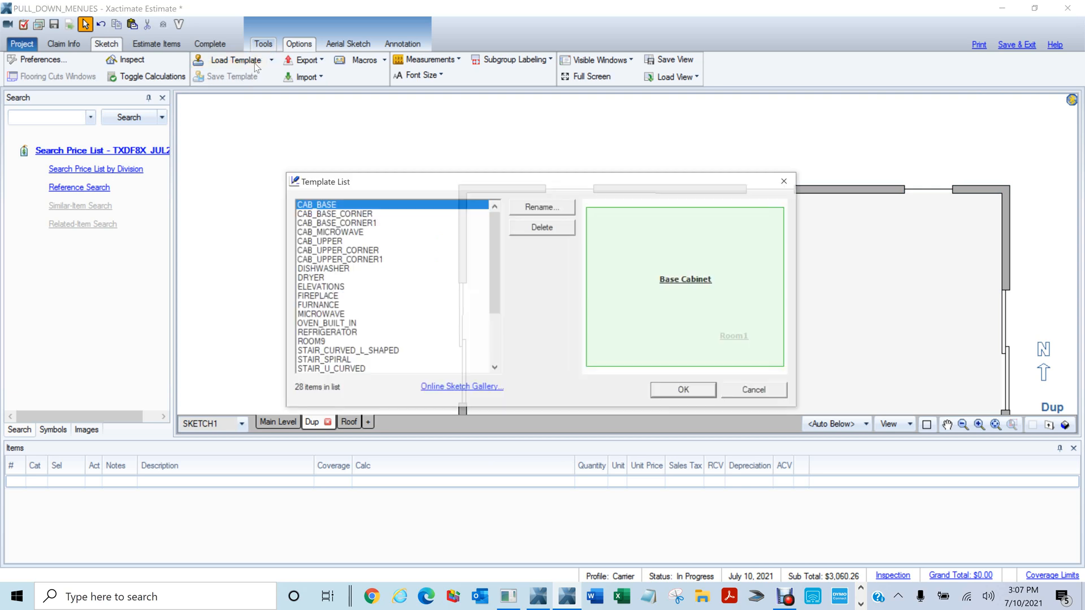
{"action": "left_click", "coordinate": [371, 223]}
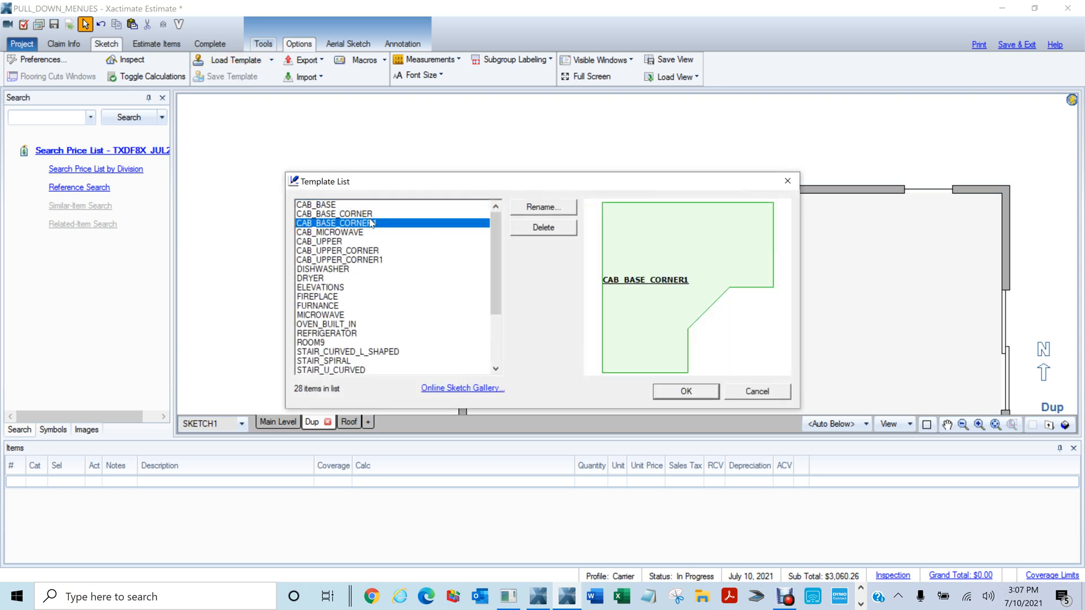
{"action": "left_click", "coordinate": [675, 394]}
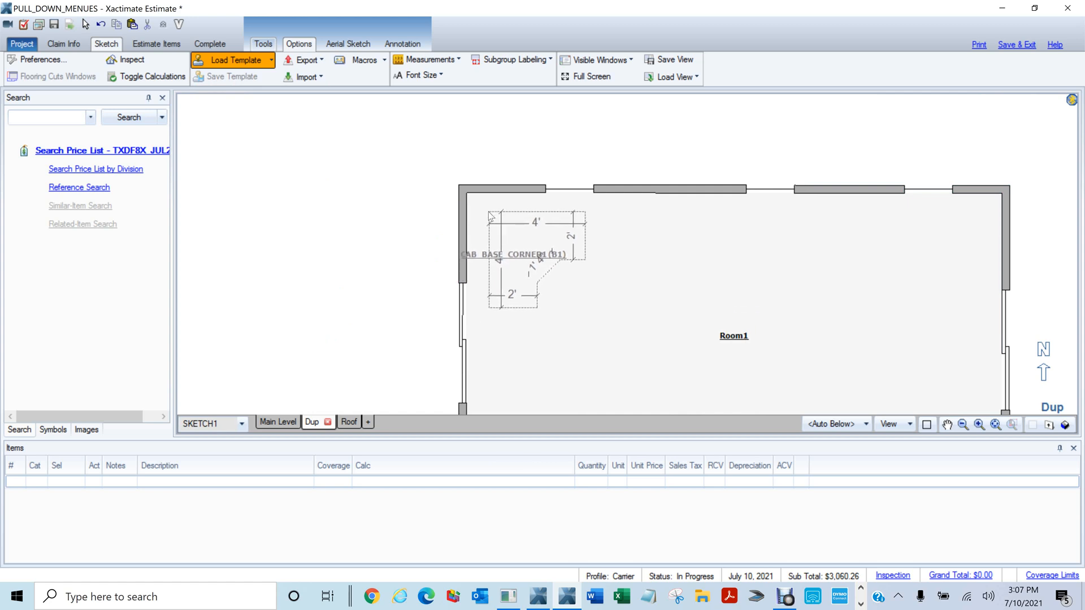
{"action": "left_click", "coordinate": [488, 214]}
{"action": "scroll", "coordinate": [548, 259], "scroll_direction": "up", "scroll_amount": 1}
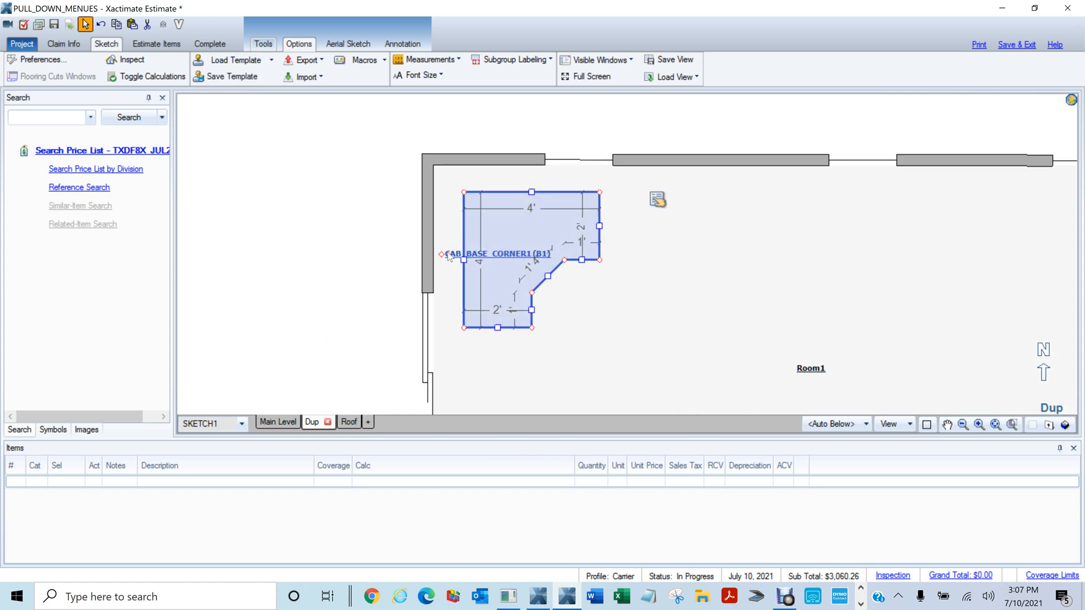
{"action": "left_click_drag", "start_coordinate": [447, 254], "coordinate": [498, 327]}
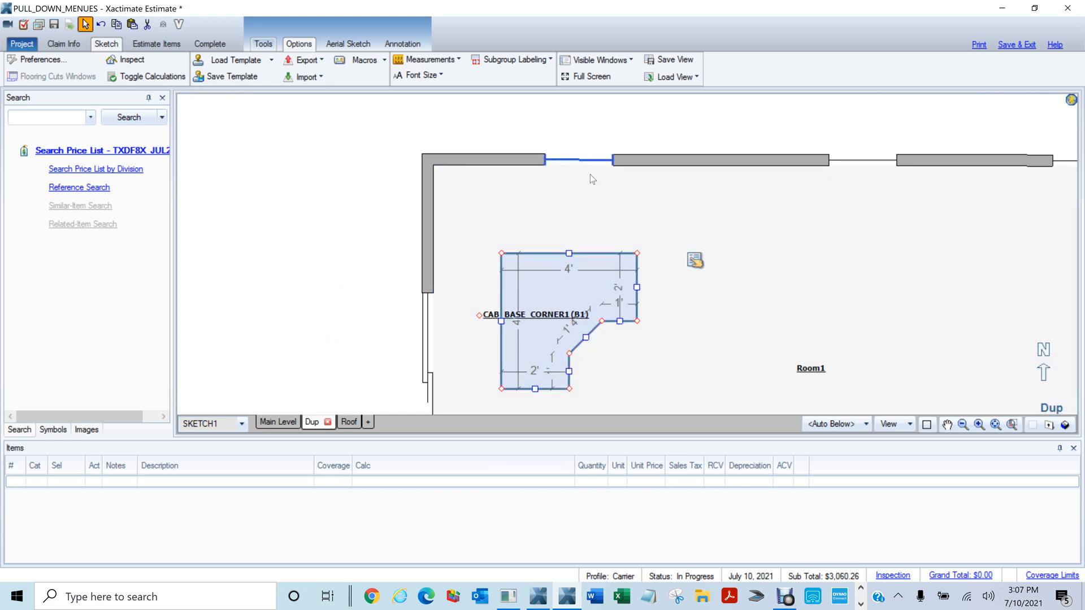
Adjust Room1's top-left wall corner to square the walls
{"action": "left_click", "coordinate": [713, 216]}
{"action": "left_click", "coordinate": [371, 126]}
{"action": "left_click", "coordinate": [427, 161]}
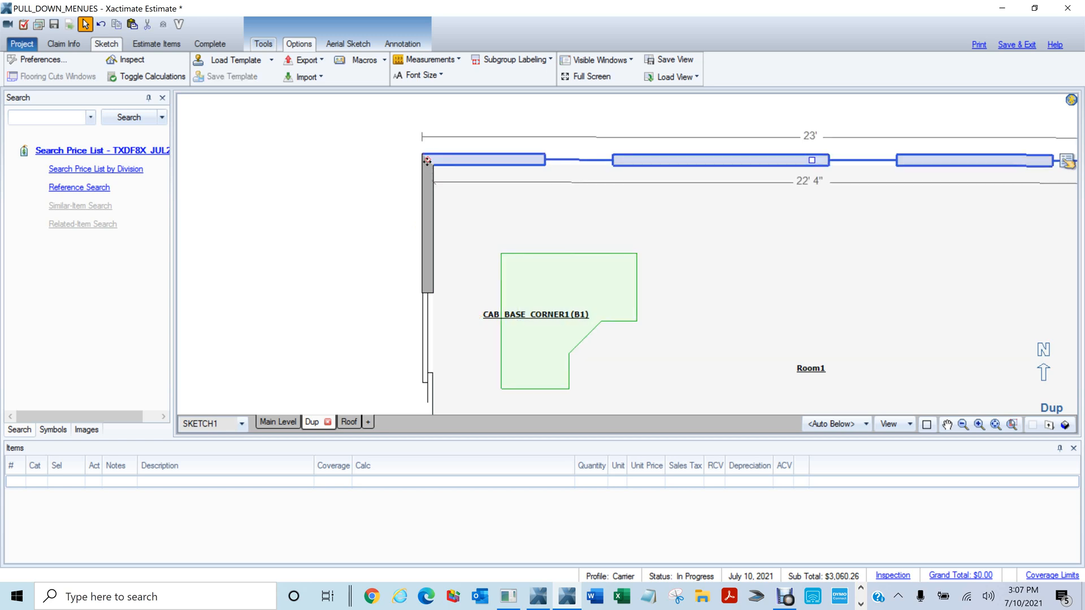
{"action": "left_click_drag", "start_coordinate": [427, 161], "coordinate": [415, 178]}
{"action": "left_click", "coordinate": [321, 195]}
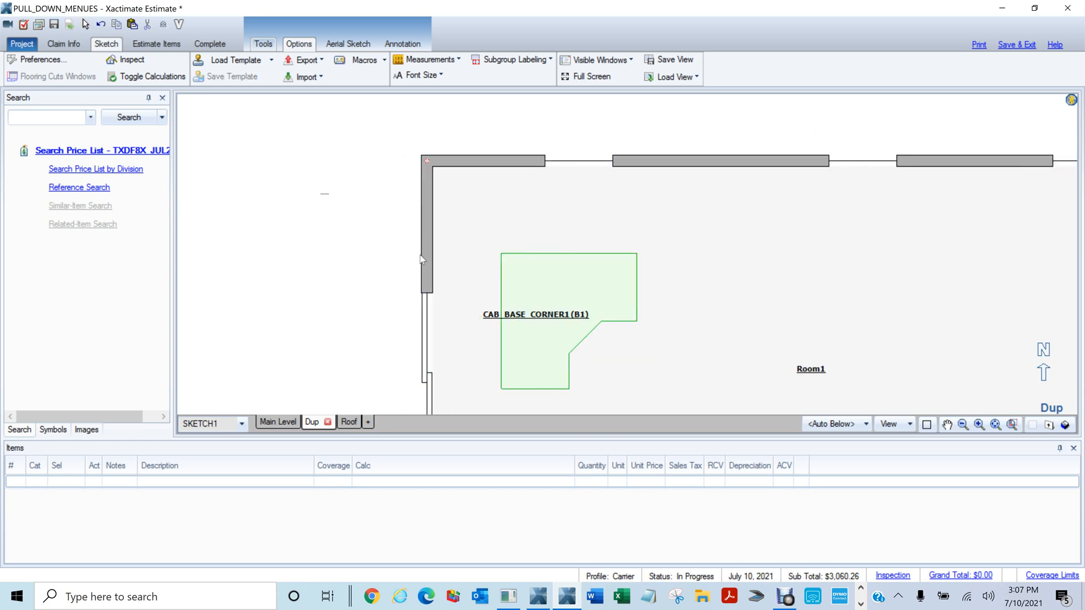
Move the corner cabinet into Room1's top-left corner and verify it in 3D
{"action": "left_click", "coordinate": [550, 317]}
{"action": "left_click_drag", "start_coordinate": [479, 315], "coordinate": [413, 240]}
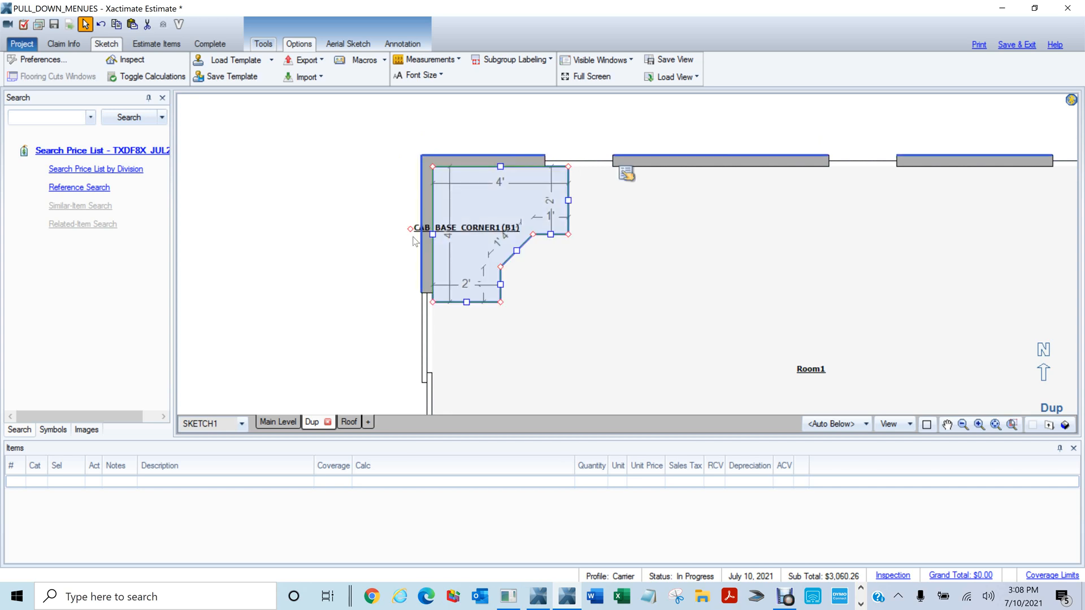
{"action": "left_click", "coordinate": [284, 202]}
{"action": "scroll", "coordinate": [551, 294], "scroll_direction": "down", "scroll_amount": 3}
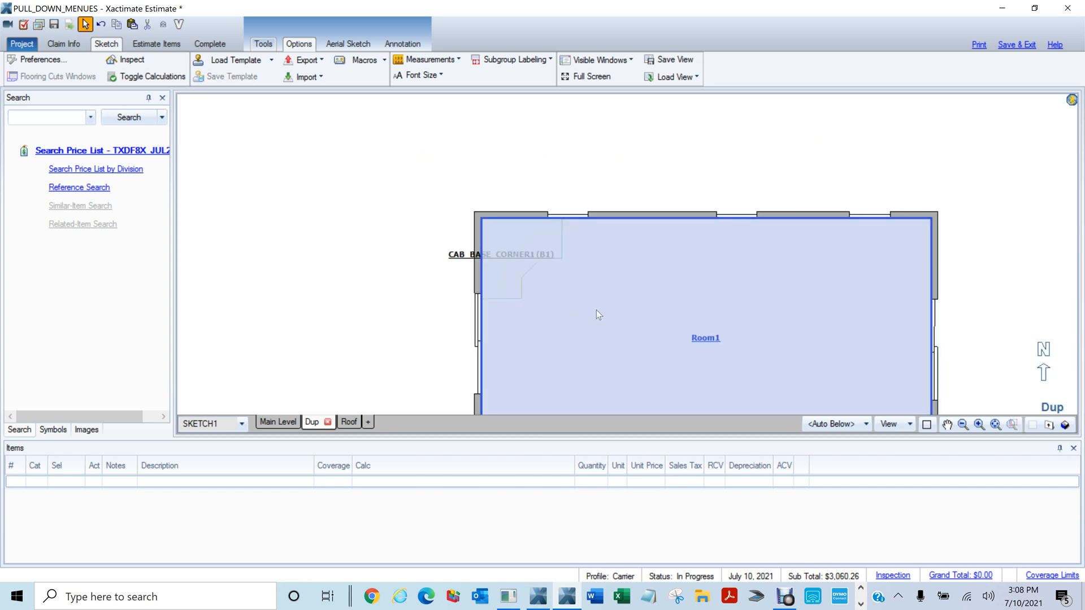
{"action": "key", "text": "F6"}
{"action": "left_click_drag", "start_coordinate": [609, 328], "coordinate": [531, 112]}
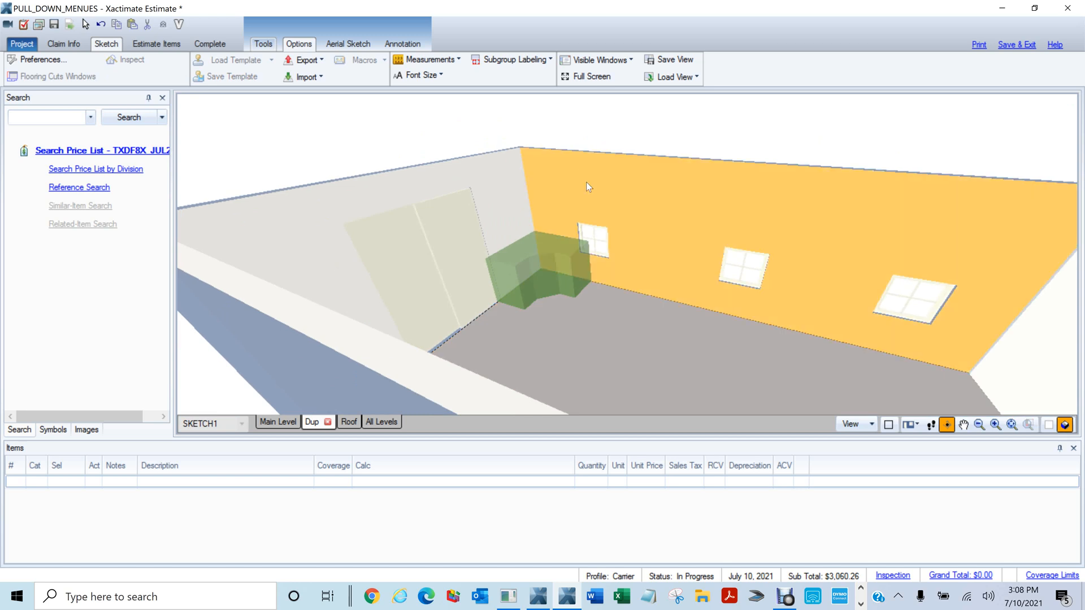
{"action": "key", "text": "F6"}
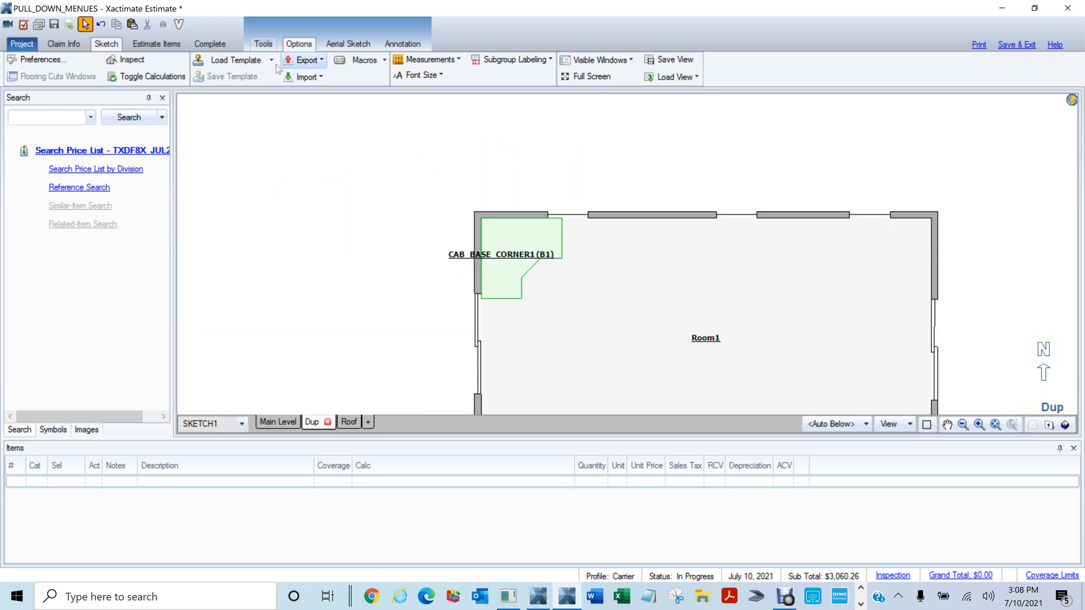
Load the TUB template and place the bathtub along Room1's top wall
{"action": "left_click", "coordinate": [271, 60]}
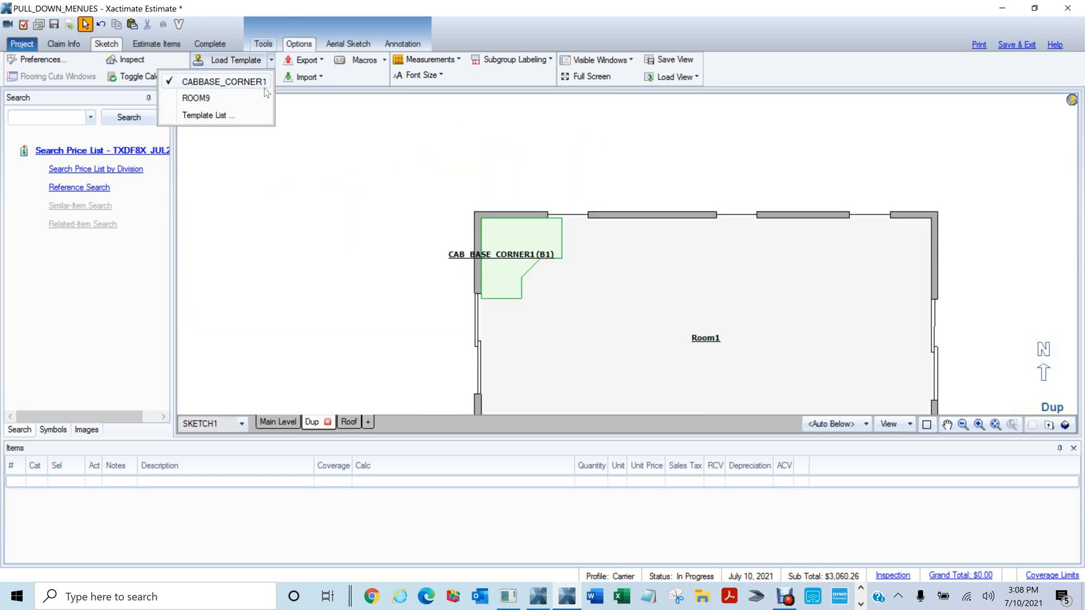
{"action": "left_click", "coordinate": [219, 117]}
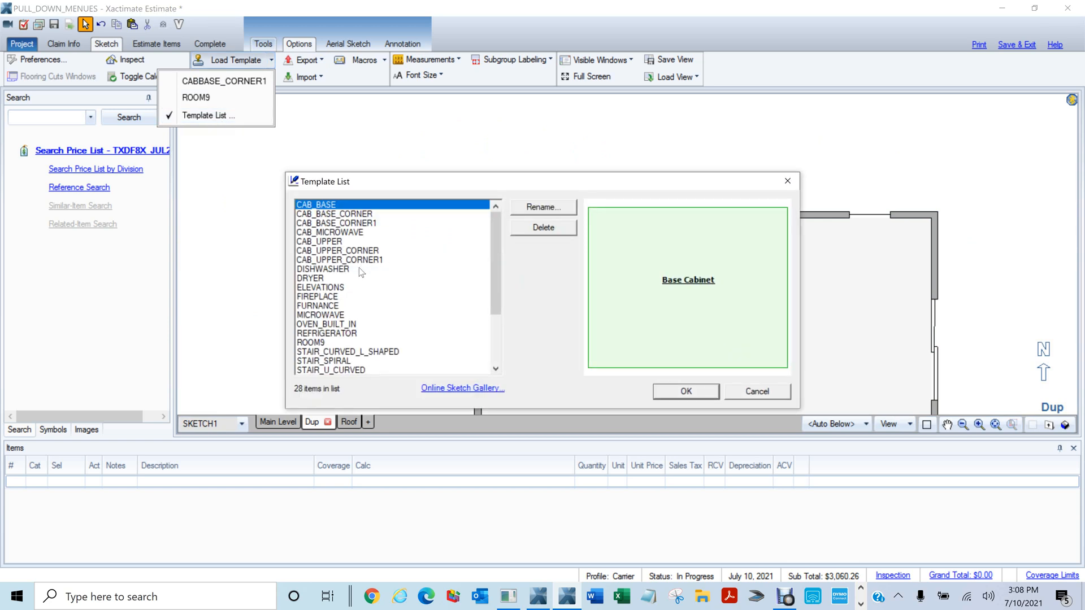
{"action": "scroll", "coordinate": [360, 274], "scroll_direction": "down", "scroll_amount": 3}
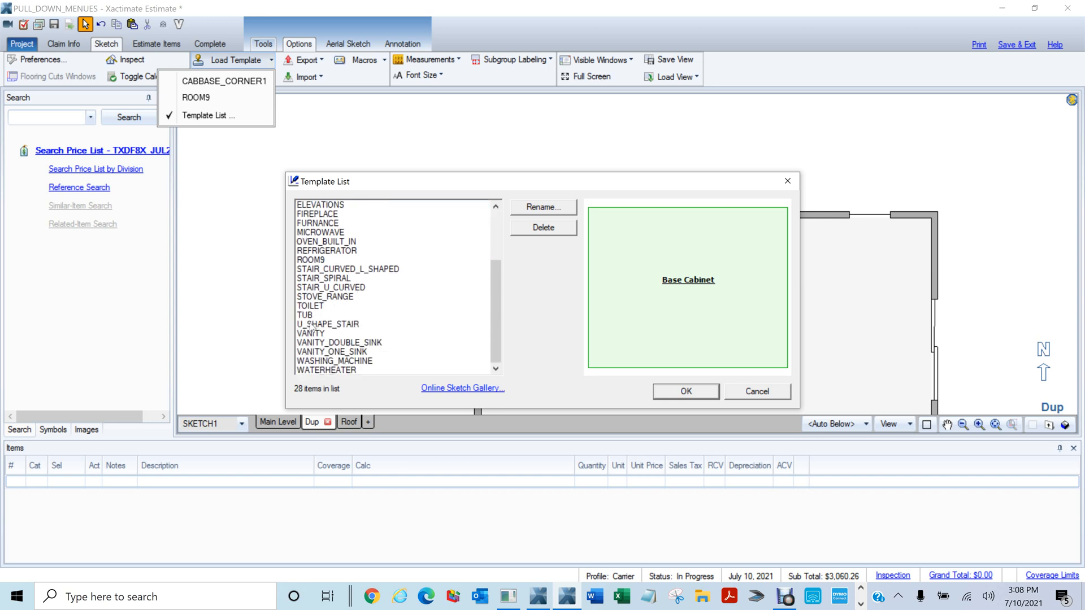
{"action": "left_click", "coordinate": [310, 315]}
{"action": "left_click", "coordinate": [685, 391]}
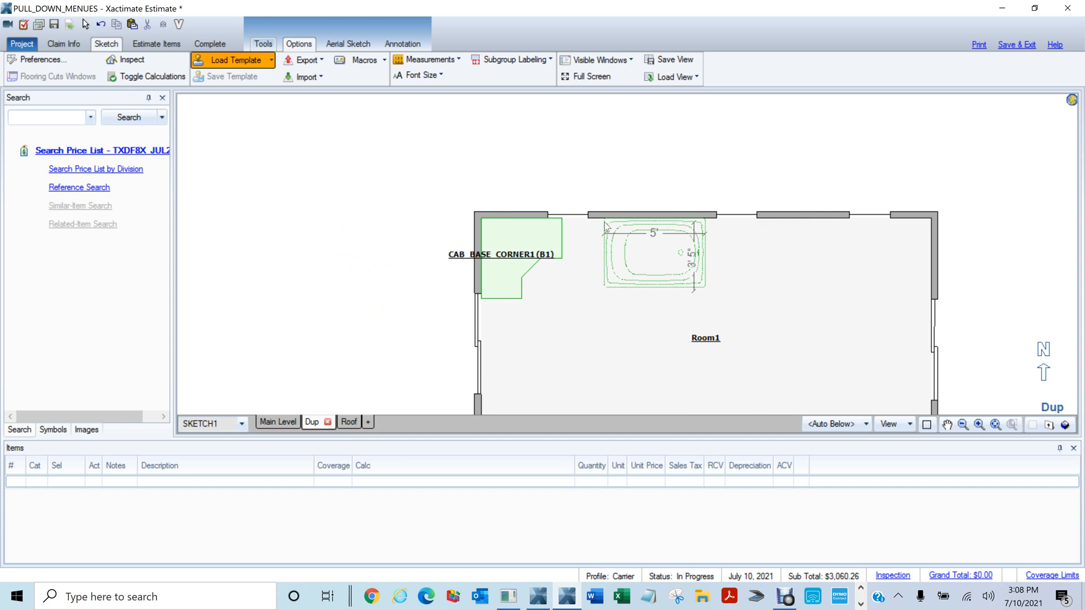
{"action": "left_click", "coordinate": [604, 221]}
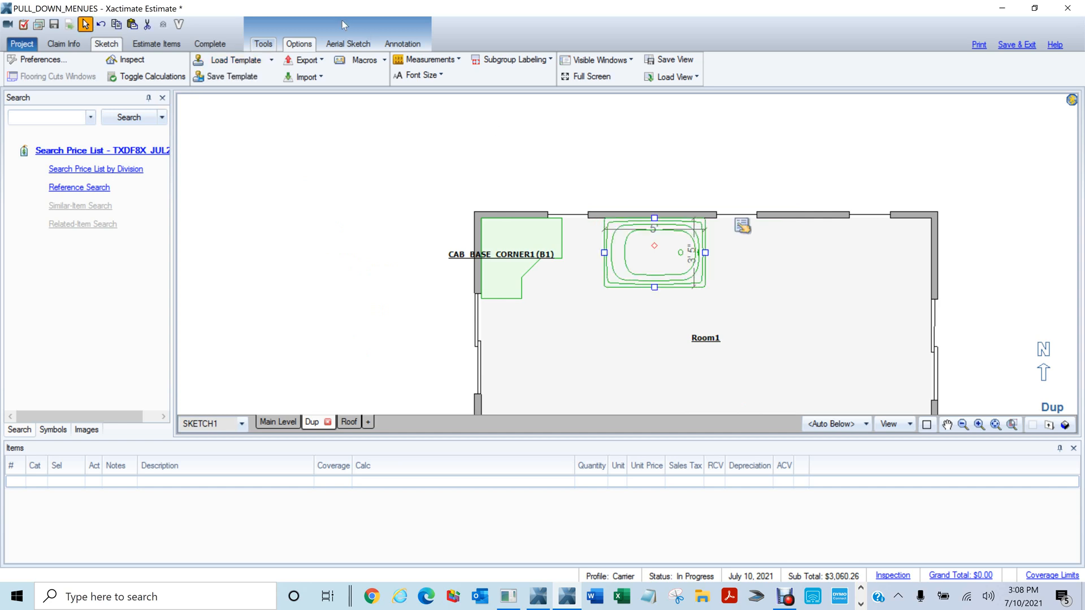
Load the TOILET template, place it against Room1's top wall, and recenter the view
{"action": "left_click", "coordinate": [270, 64]}
{"action": "left_click", "coordinate": [219, 138]}
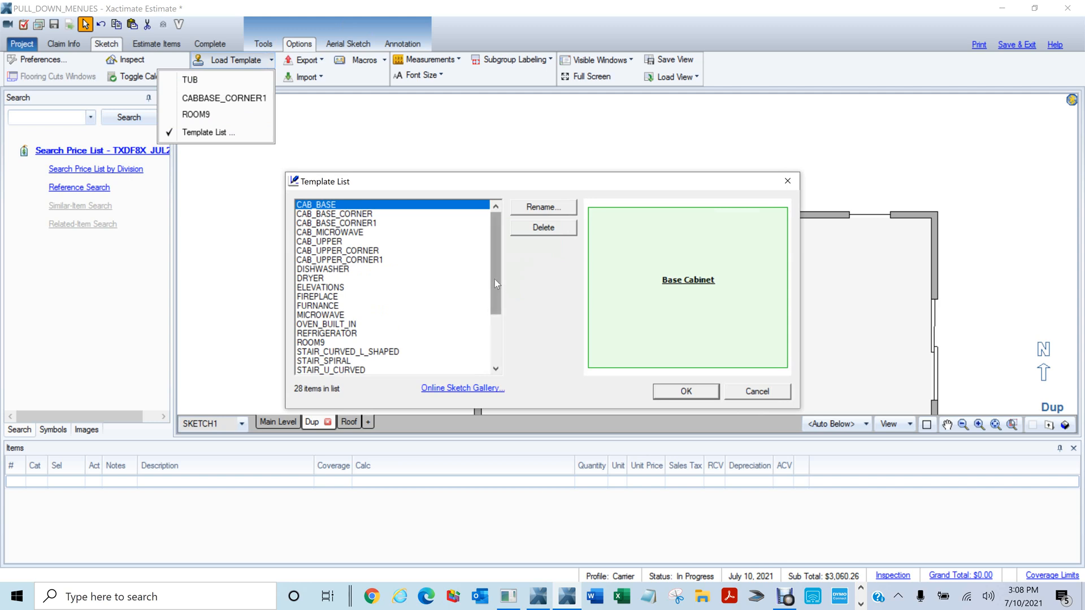
{"action": "left_click_drag", "start_coordinate": [494, 279], "coordinate": [496, 347]}
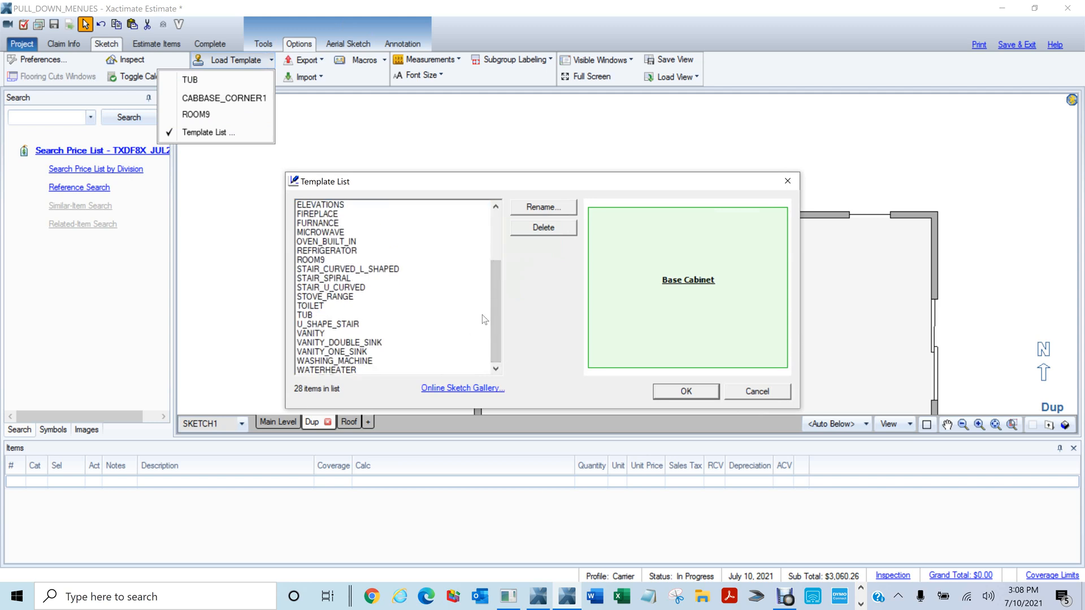
{"action": "left_click", "coordinate": [331, 306]}
{"action": "left_click", "coordinate": [661, 396]}
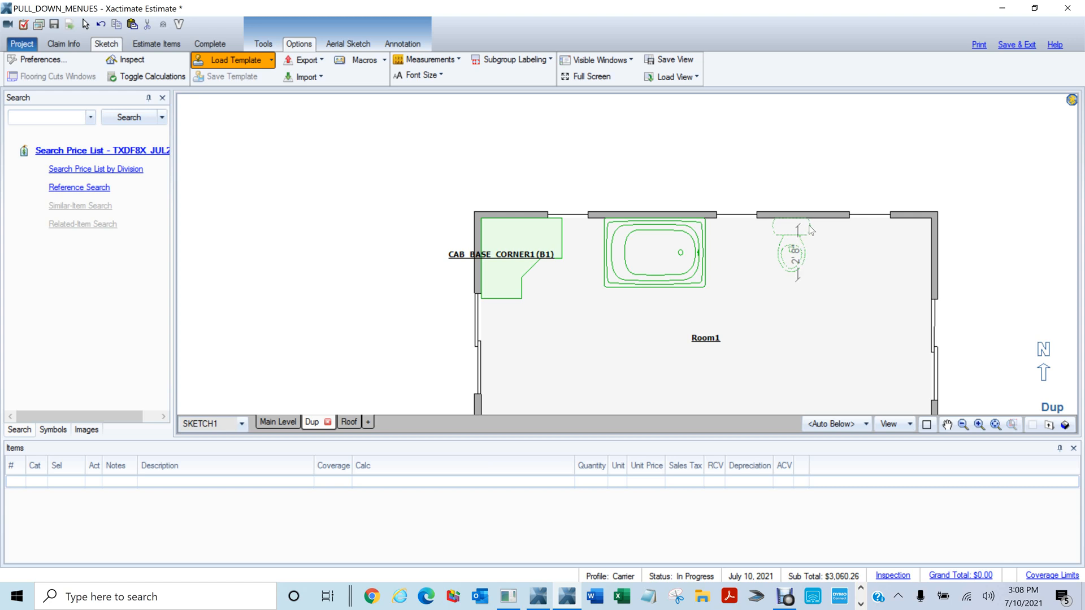
{"action": "left_click", "coordinate": [764, 261]}
{"action": "scroll", "coordinate": [768, 296], "scroll_direction": "down", "scroll_amount": 3}
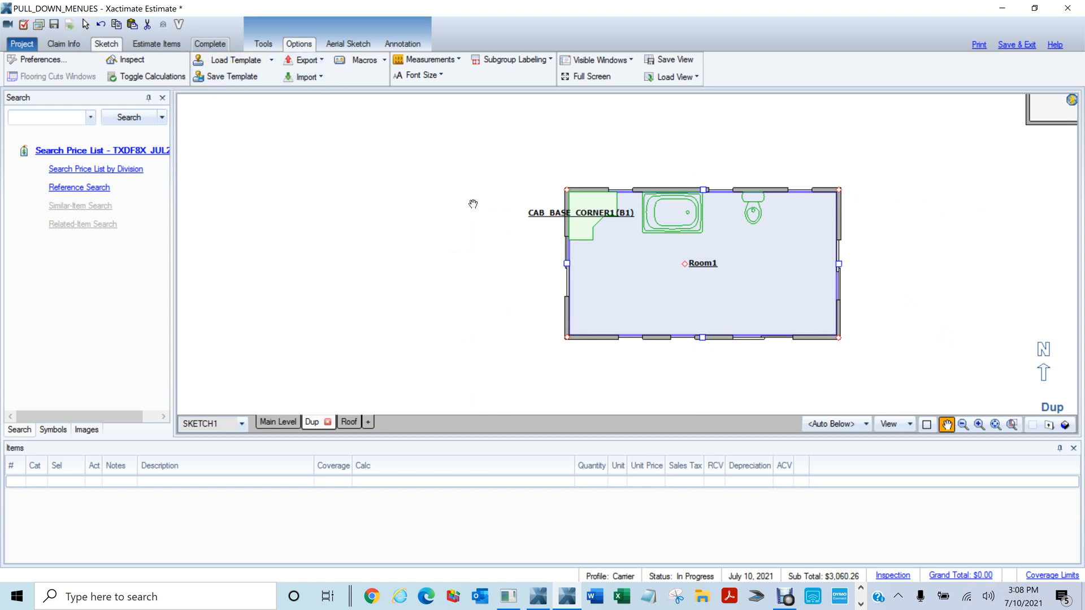
{"action": "scroll", "coordinate": [466, 206], "scroll_direction": "down", "scroll_amount": 2}
{"action": "right_click", "coordinate": [339, 233]}
{"action": "mouse_move", "coordinate": [333, 234]}
{"action": "left_mouse_down"}
{"action": "mouse_move", "coordinate": [616, 228]}
{"action": "mouse_move", "coordinate": [362, 249]}
{"action": "mouse_move", "coordinate": [753, 303]}
{"action": "left_mouse_up"}
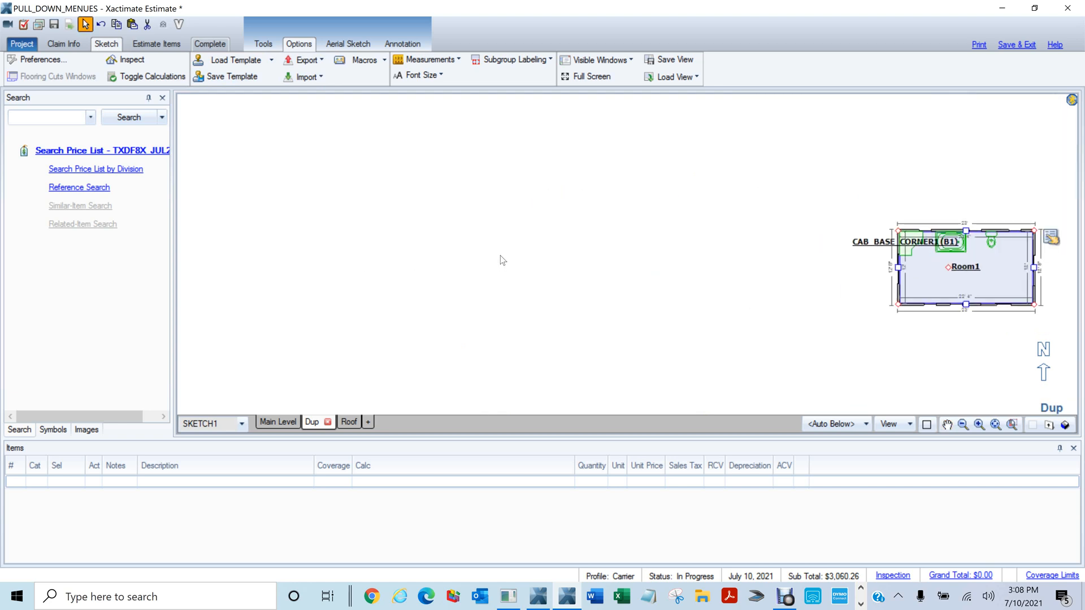
Start an underlay image import and open the Insurance Folder's CAG Claims folder
{"action": "left_click", "coordinate": [323, 80]}
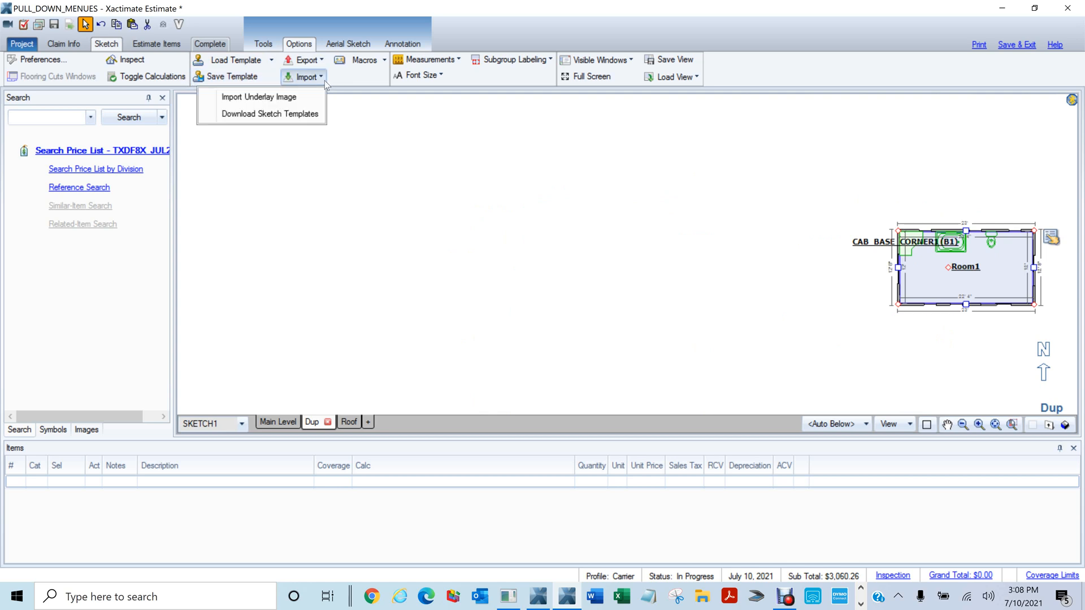
{"action": "left_click", "coordinate": [288, 98]}
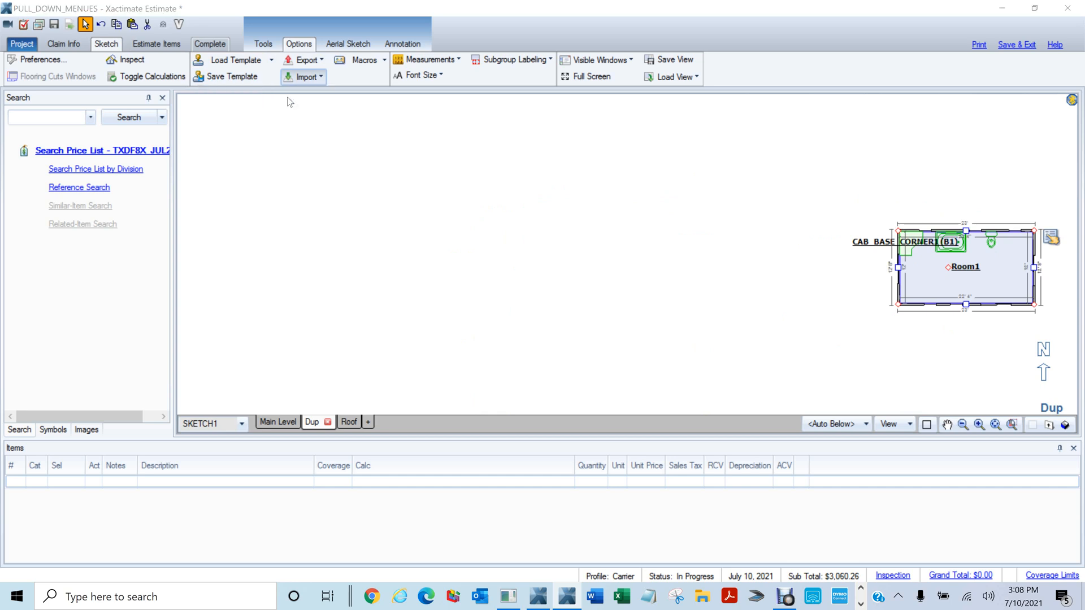
{"action": "left_click_drag", "start_coordinate": [232, 245], "coordinate": [242, 84]}
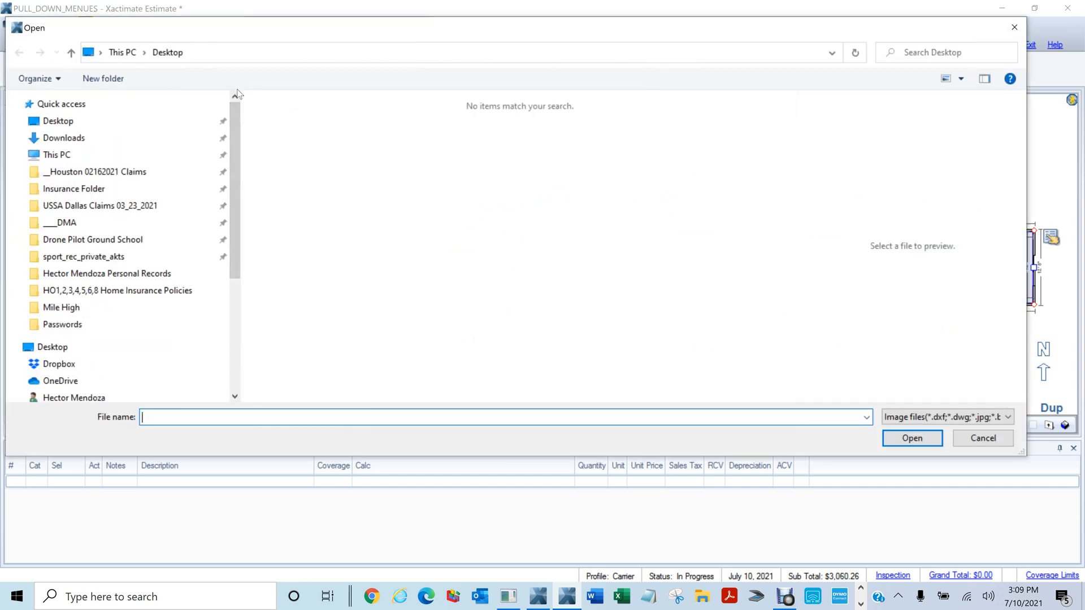
{"action": "left_click", "coordinate": [51, 190]}
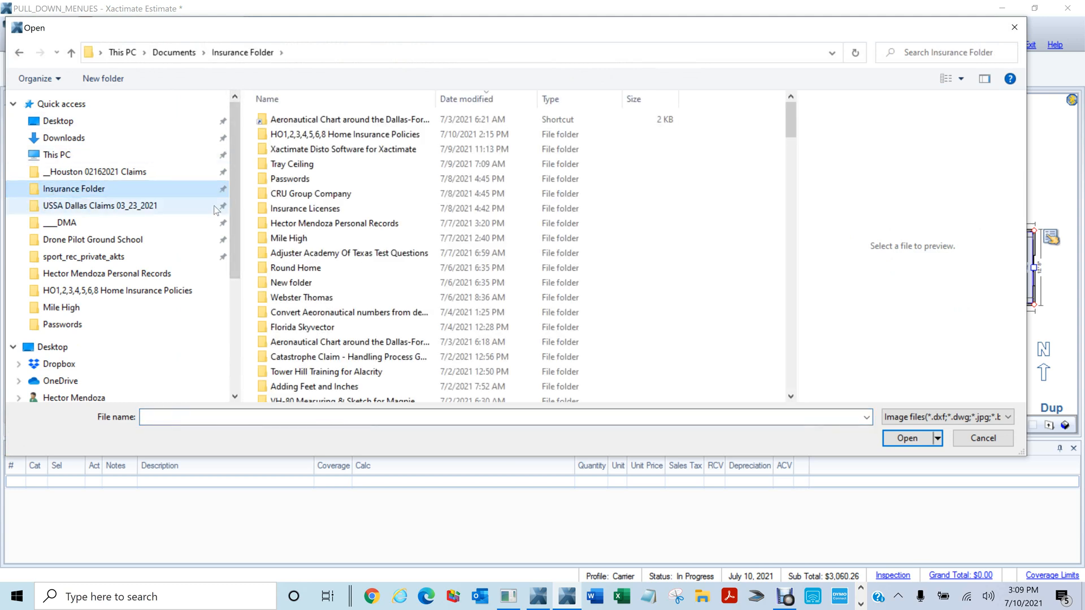
{"action": "left_click", "coordinate": [321, 101]}
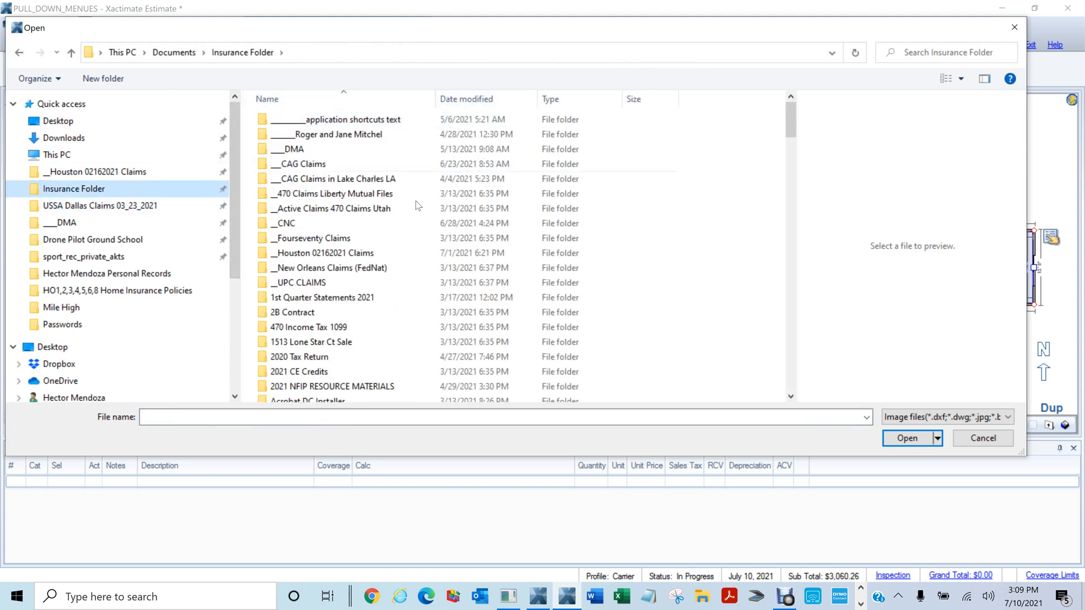
{"action": "double_click", "coordinate": [310, 170]}
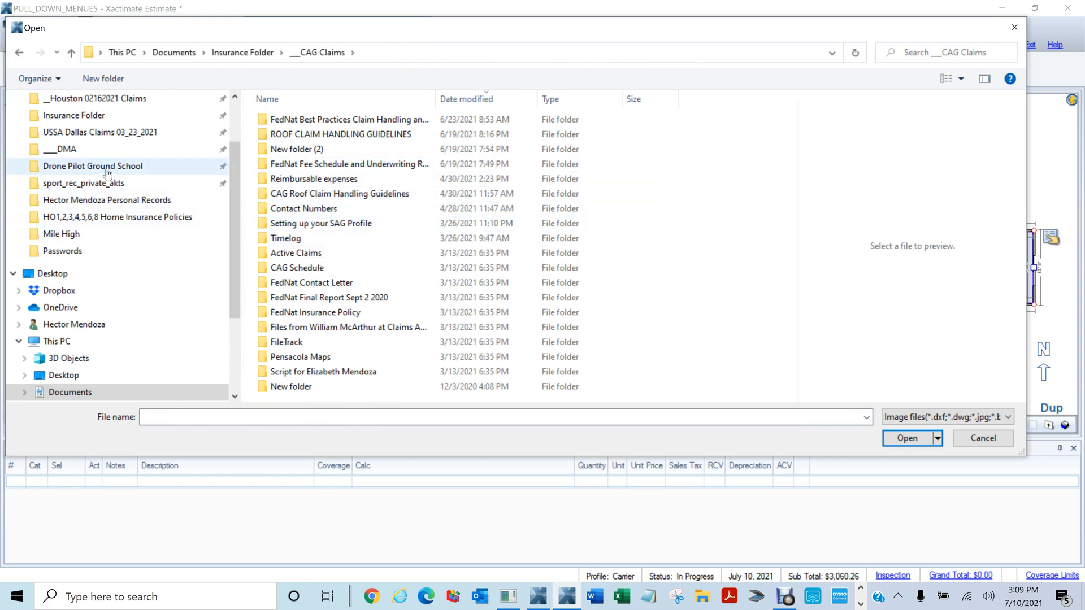
Browse via DMA and USSA Dallas Claims 03_23_2021 to Photos > Elevation and open Front Elevation Overall View_1.jpg
{"action": "left_click", "coordinate": [69, 151]}
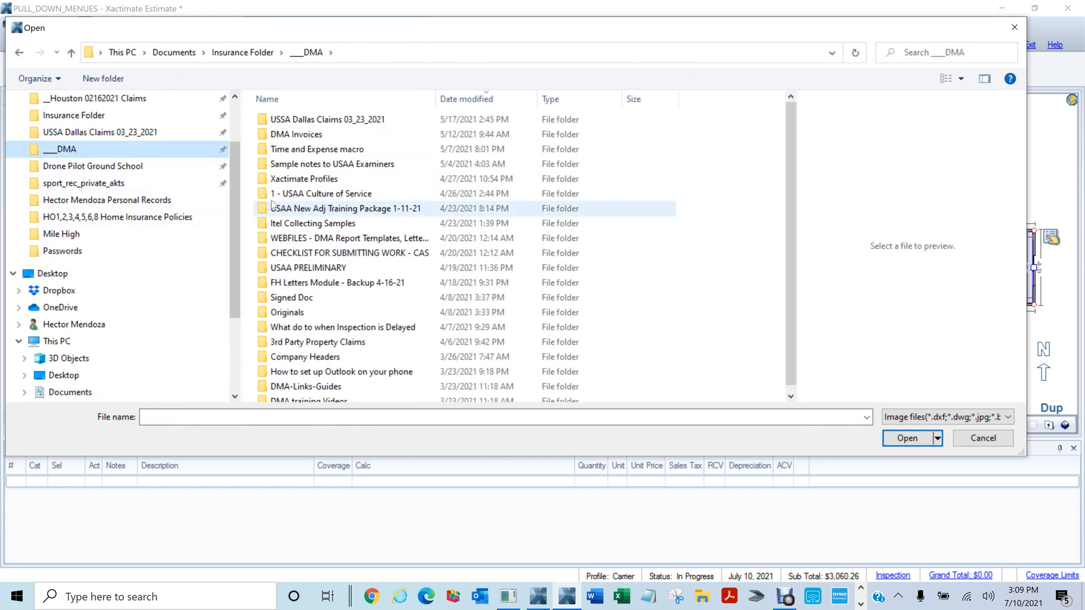
{"action": "left_click", "coordinate": [263, 123]}
{"action": "double_click", "coordinate": [263, 123]}
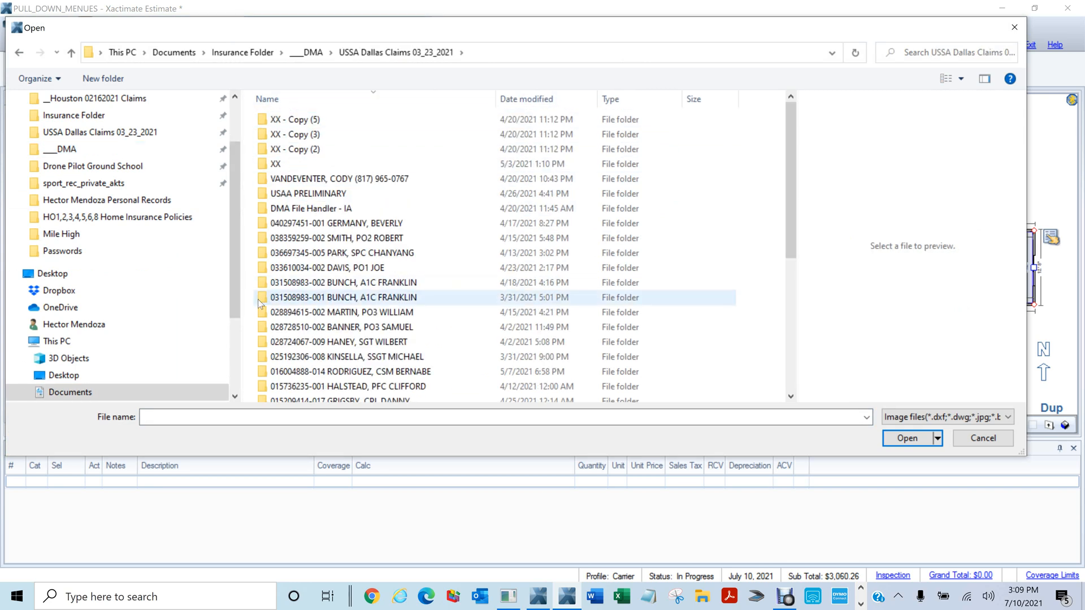
{"action": "left_click", "coordinate": [261, 328]}
{"action": "double_click", "coordinate": [262, 327]}
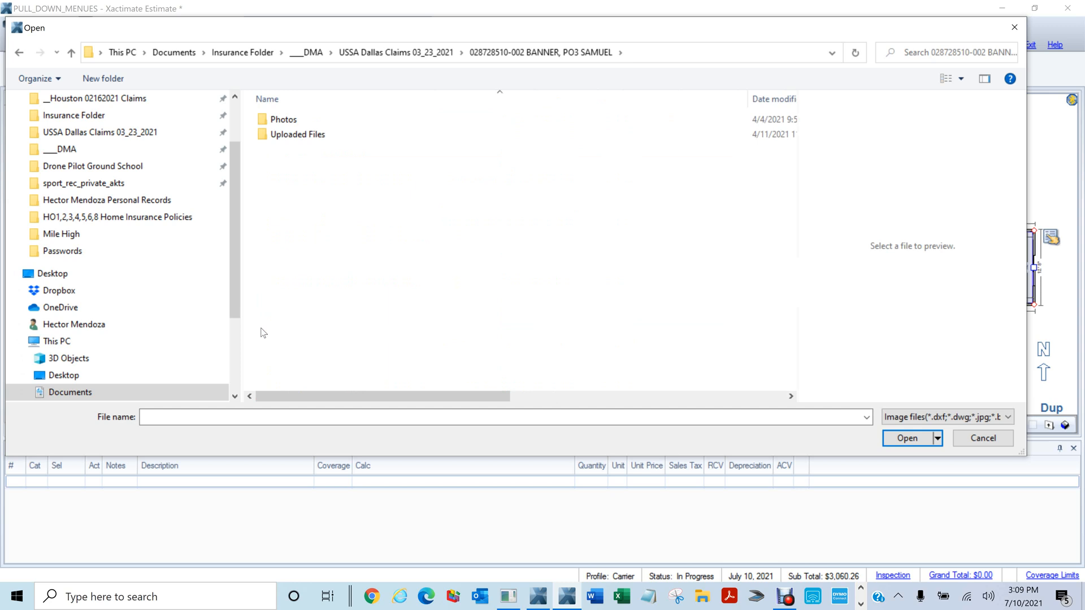
{"action": "left_click", "coordinate": [263, 121]}
{"action": "double_click", "coordinate": [263, 121]}
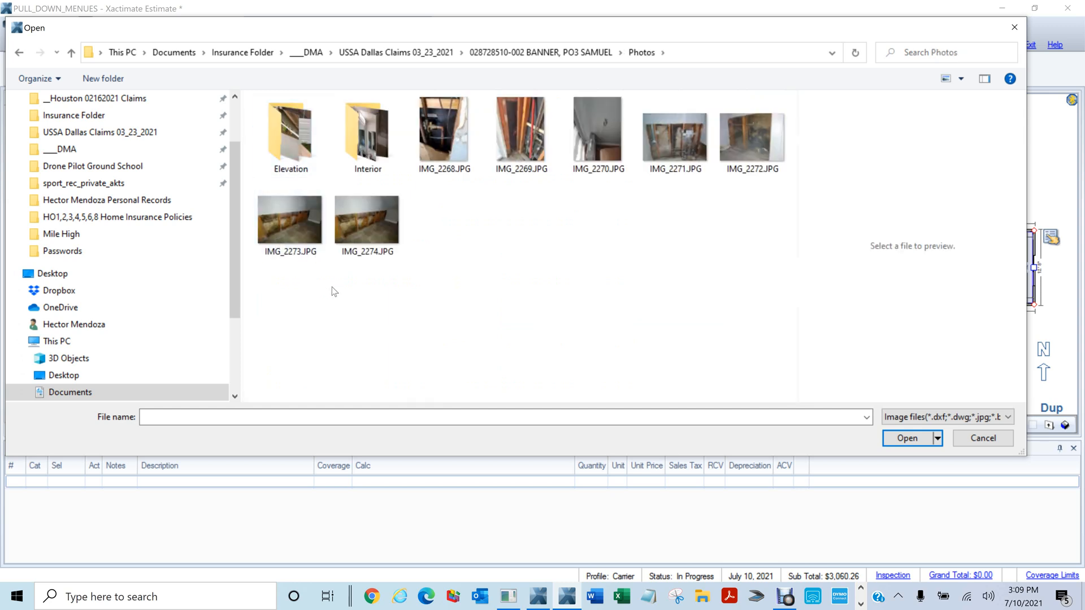
{"action": "left_click", "coordinate": [292, 145]}
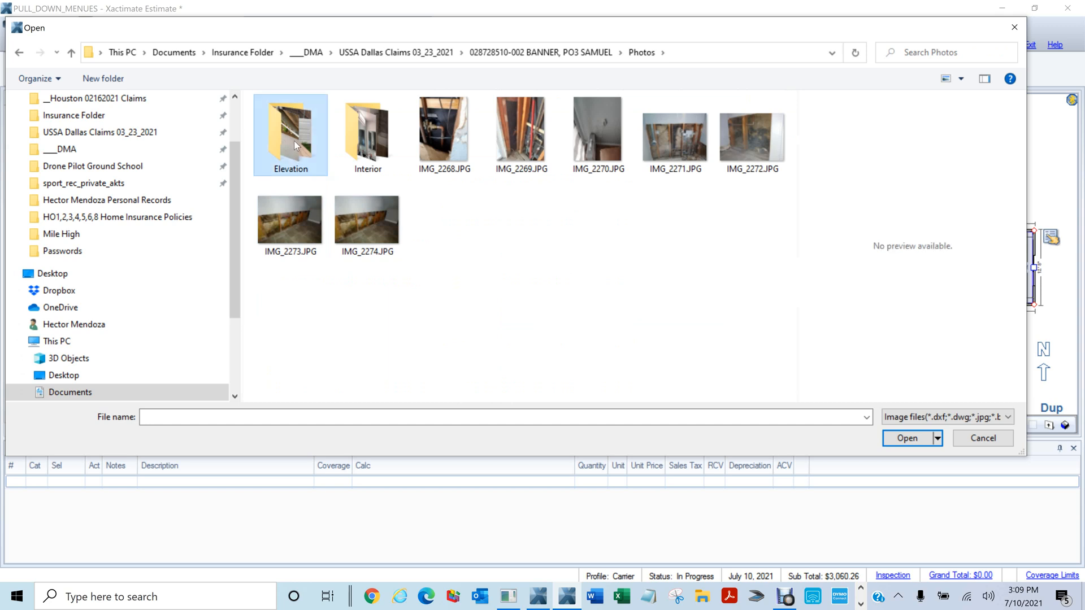
{"action": "double_click", "coordinate": [293, 140]}
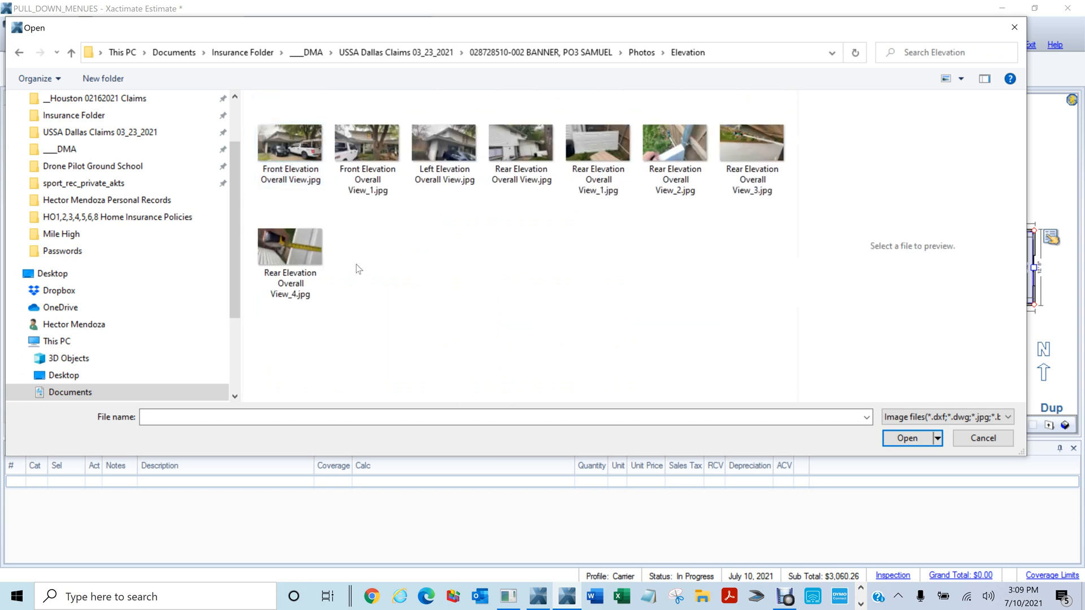
{"action": "left_click", "coordinate": [377, 153]}
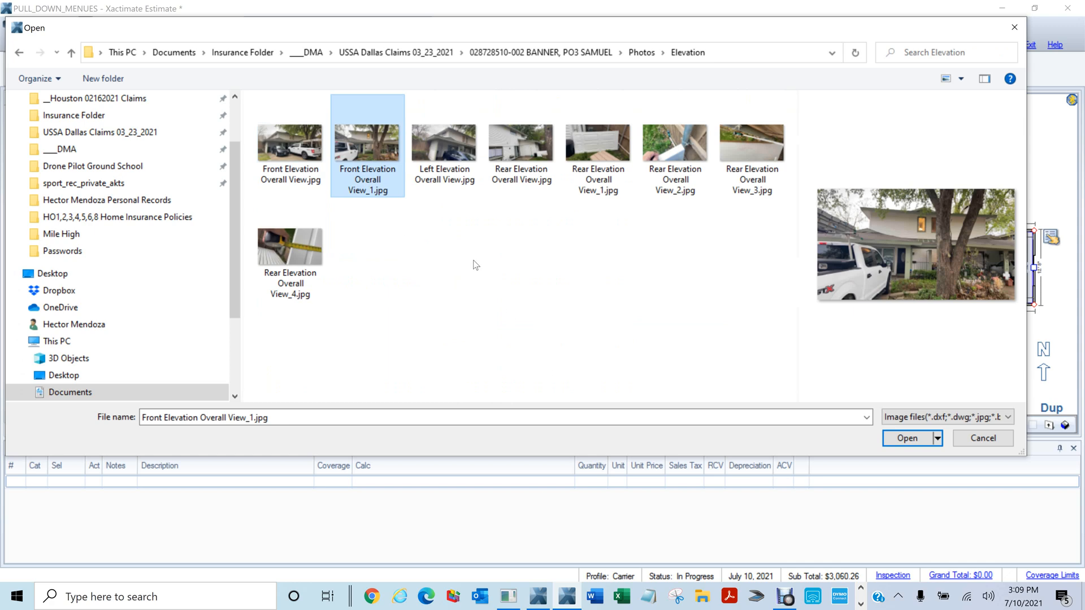
{"action": "left_click", "coordinate": [907, 440]}
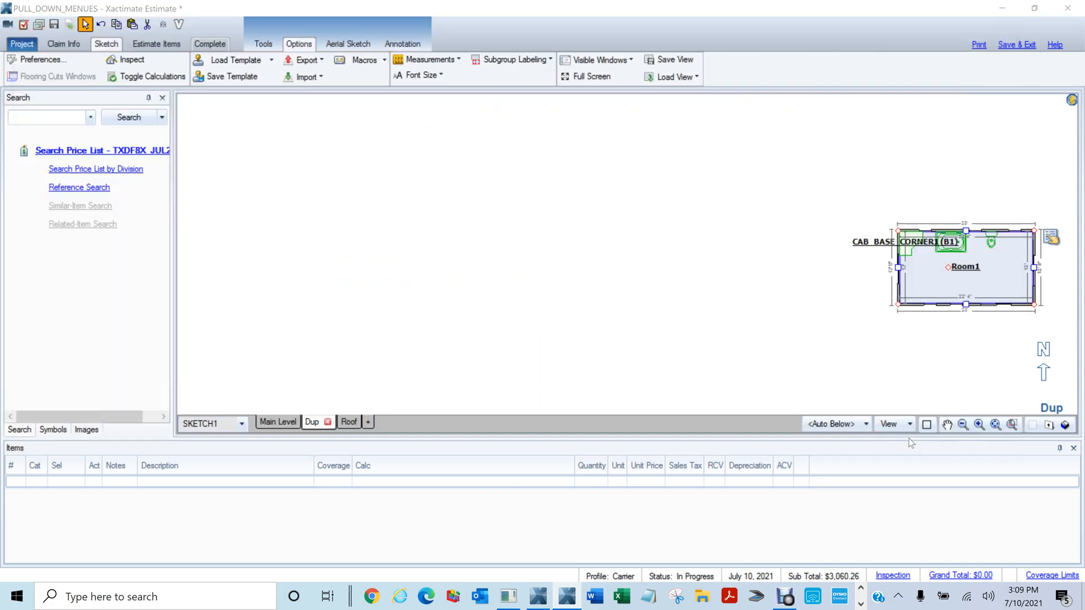
Resize the photo using a 6.8 reference line, accept it, and center it in view
{"action": "left_click", "coordinate": [512, 315]}
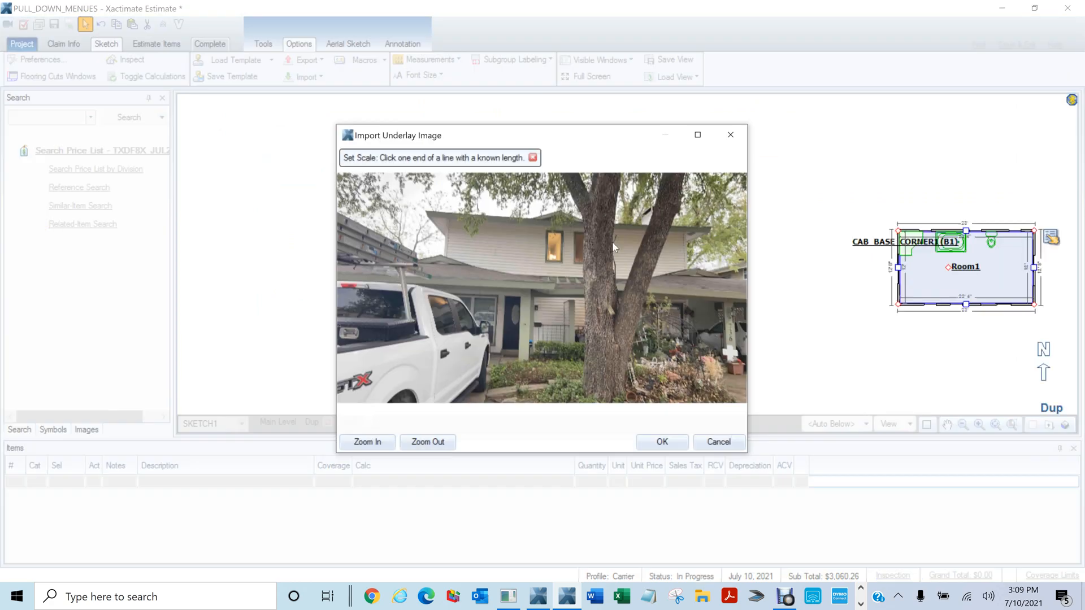
{"action": "left_click", "coordinate": [509, 296]}
{"action": "left_click", "coordinate": [510, 351]}
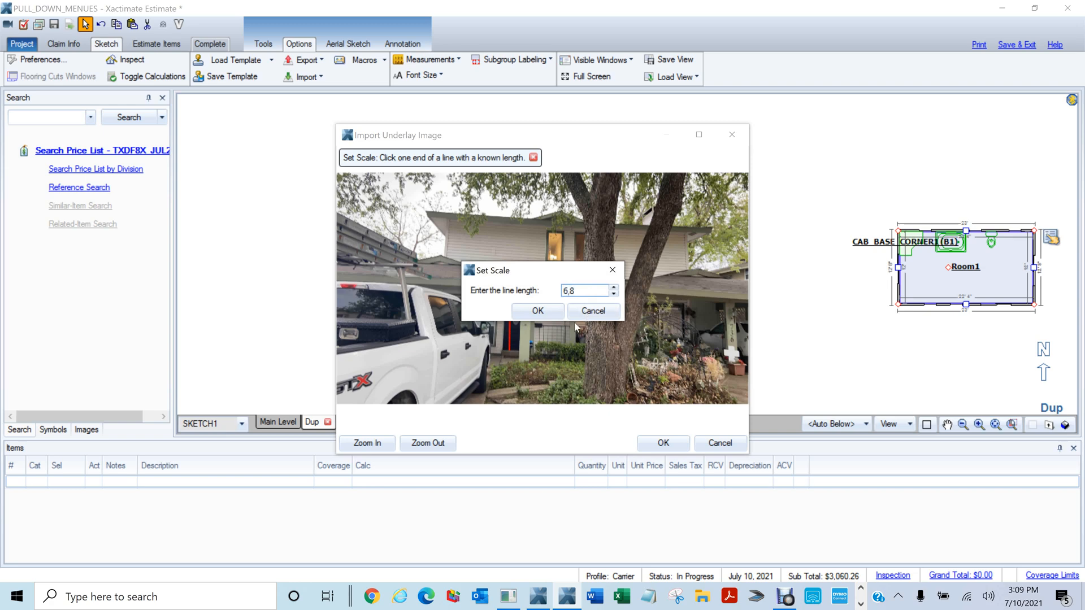
{"action": "left_click", "coordinate": [552, 315]}
{"action": "left_click", "coordinate": [657, 444]}
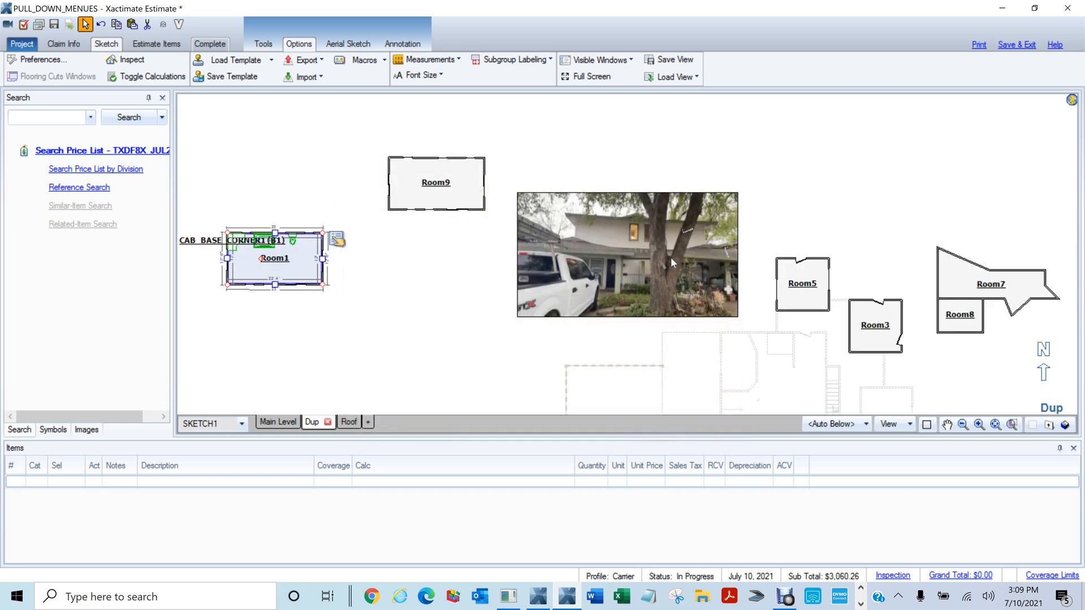
{"action": "scroll", "coordinate": [662, 272], "scroll_direction": "up", "scroll_amount": 3}
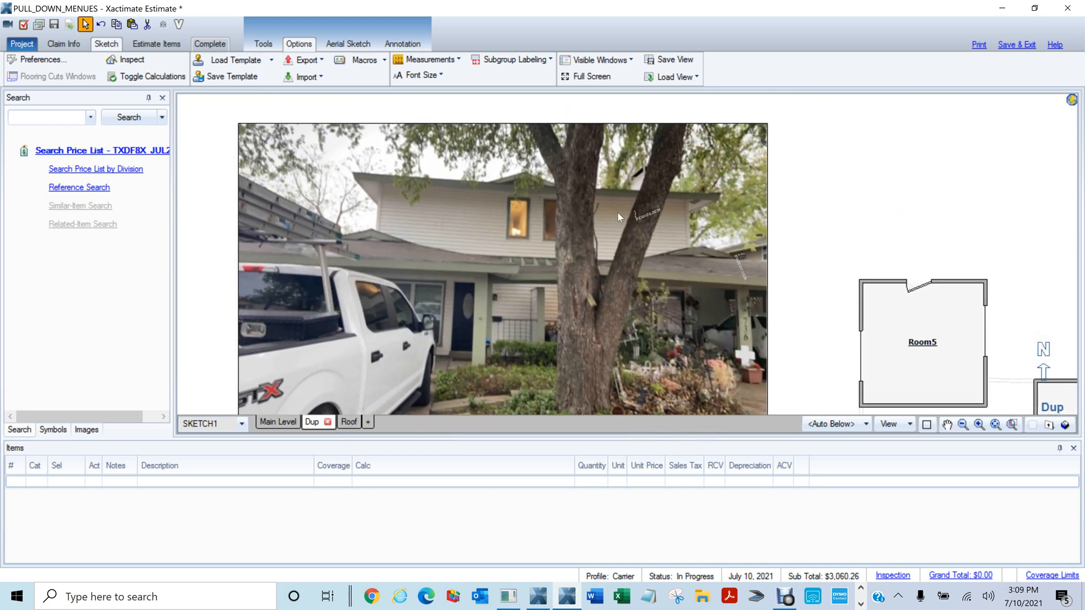
{"action": "scroll", "coordinate": [618, 212], "scroll_direction": "down", "scroll_amount": 1}
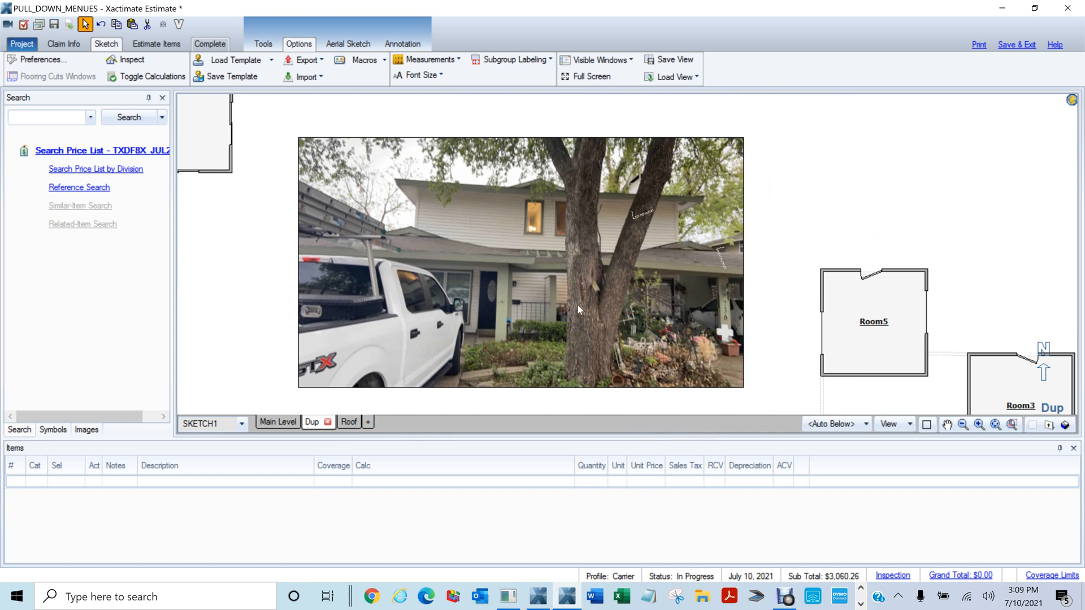
{"action": "scroll", "coordinate": [577, 300], "scroll_direction": "up", "scroll_amount": 2}
{"action": "mouse_move", "coordinate": [508, 228]}
{"action": "left_mouse_down"}
{"action": "mouse_move", "coordinate": [594, 304]}
{"action": "mouse_move", "coordinate": [595, 274]}
{"action": "left_mouse_up"}
Draw Room2 over the photo with zero wall thickness and a 4" ceiling height
{"action": "key", "text": "r"}
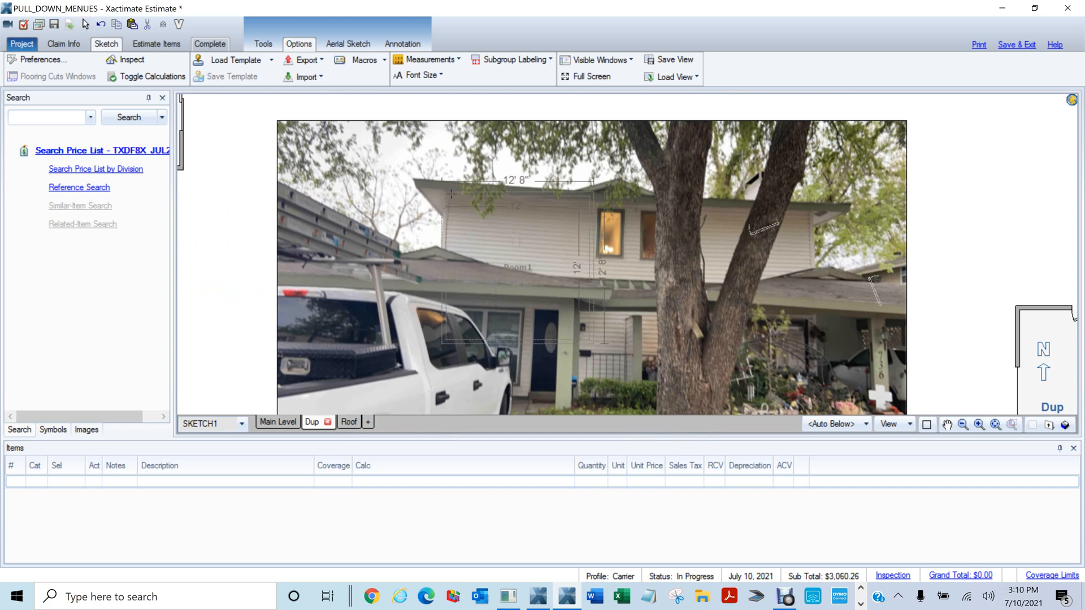
{"action": "left_click", "coordinate": [452, 192]}
{"action": "mouse_move", "coordinate": [626, 196]}
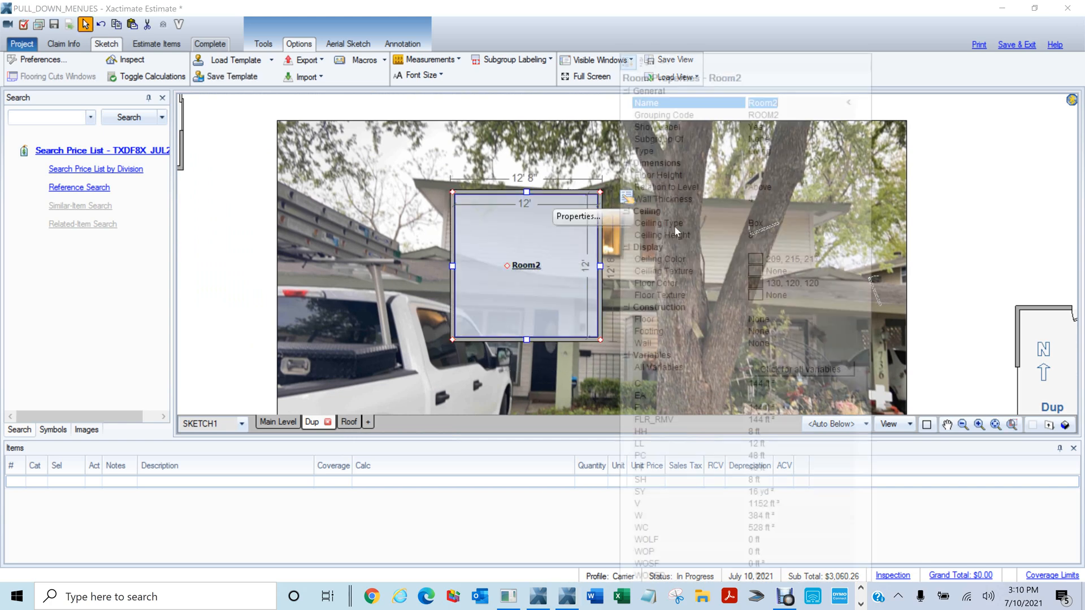
{"action": "left_click", "coordinate": [761, 200]}
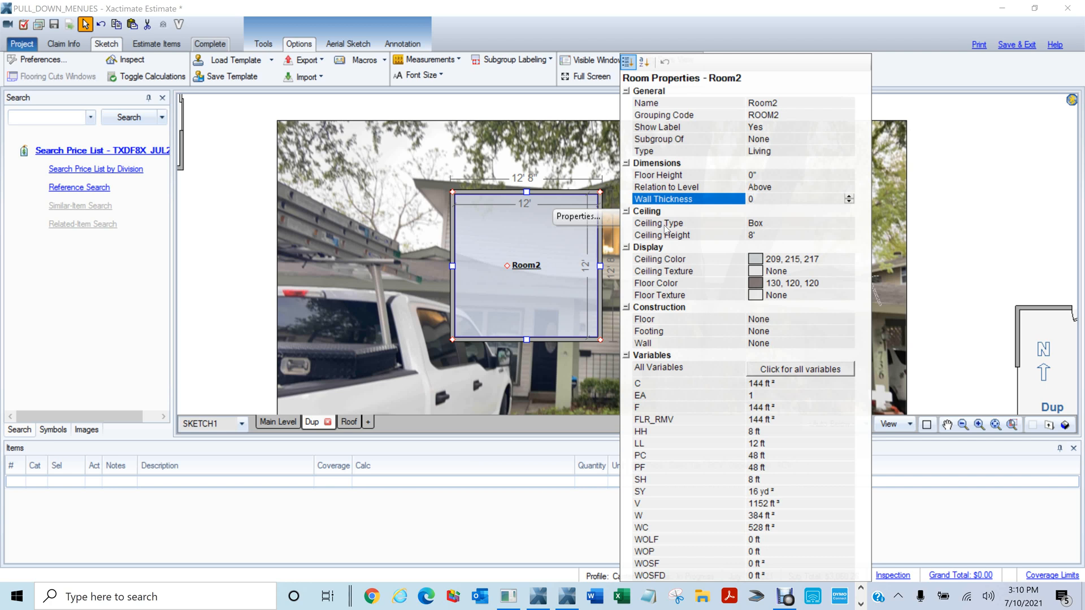
{"action": "left_click", "coordinate": [666, 231]}
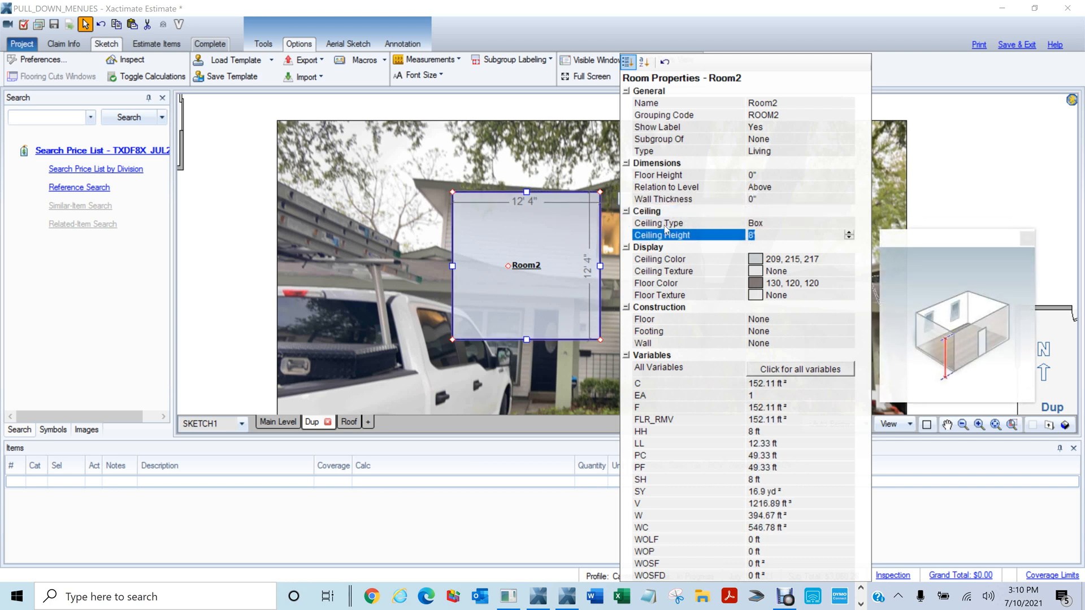
{"action": "key", "text": "Return"}
{"action": "left_click", "coordinate": [477, 264]}
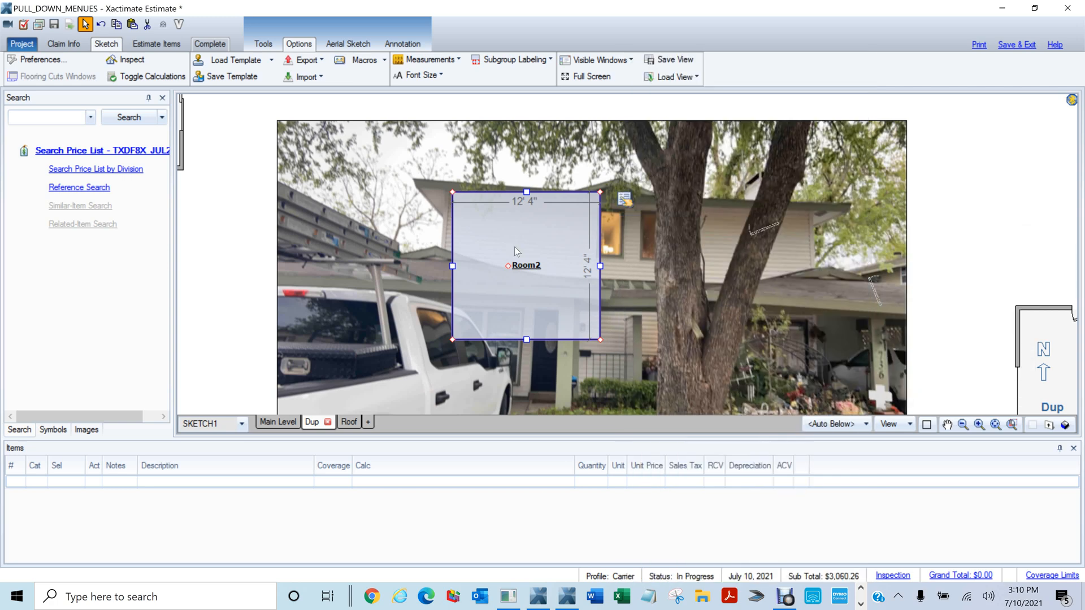
Widen Room2 to 29' 7", raise its bottom wall, and angle its left side along the roof edge
{"action": "left_click_drag", "start_coordinate": [598, 267], "coordinate": [806, 260]}
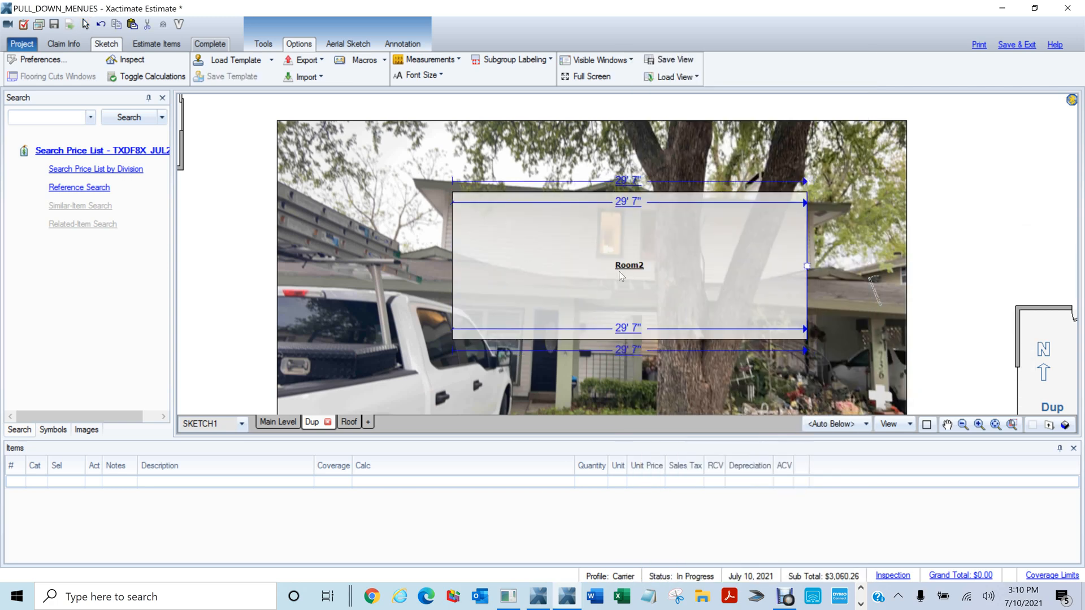
{"action": "left_click", "coordinate": [620, 276]}
{"action": "left_click_drag", "start_coordinate": [629, 339], "coordinate": [681, 278]}
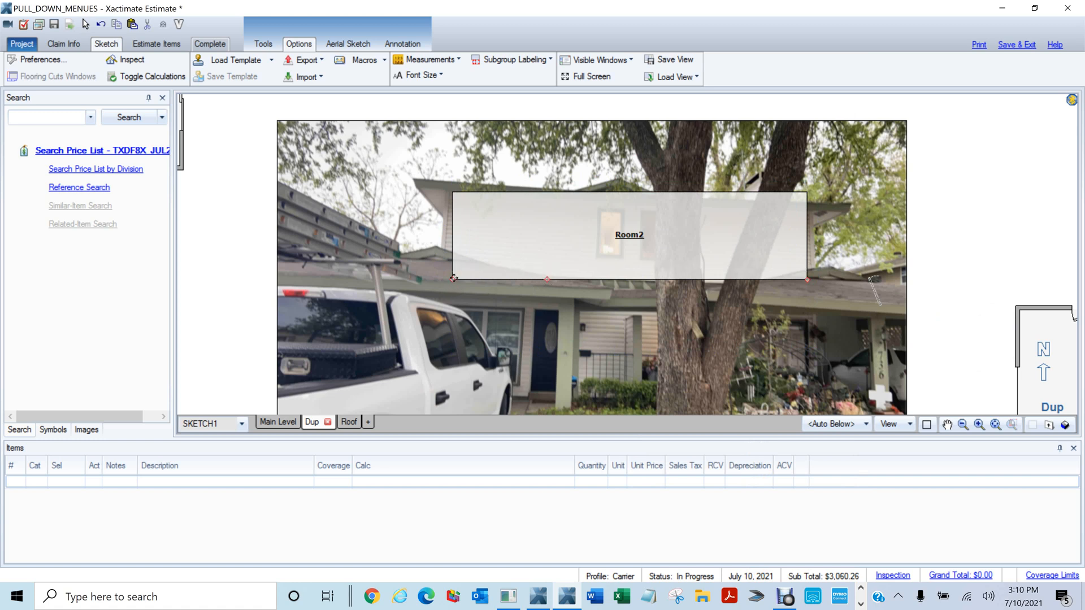
{"action": "left_click_drag", "start_coordinate": [453, 278], "coordinate": [453, 242]}
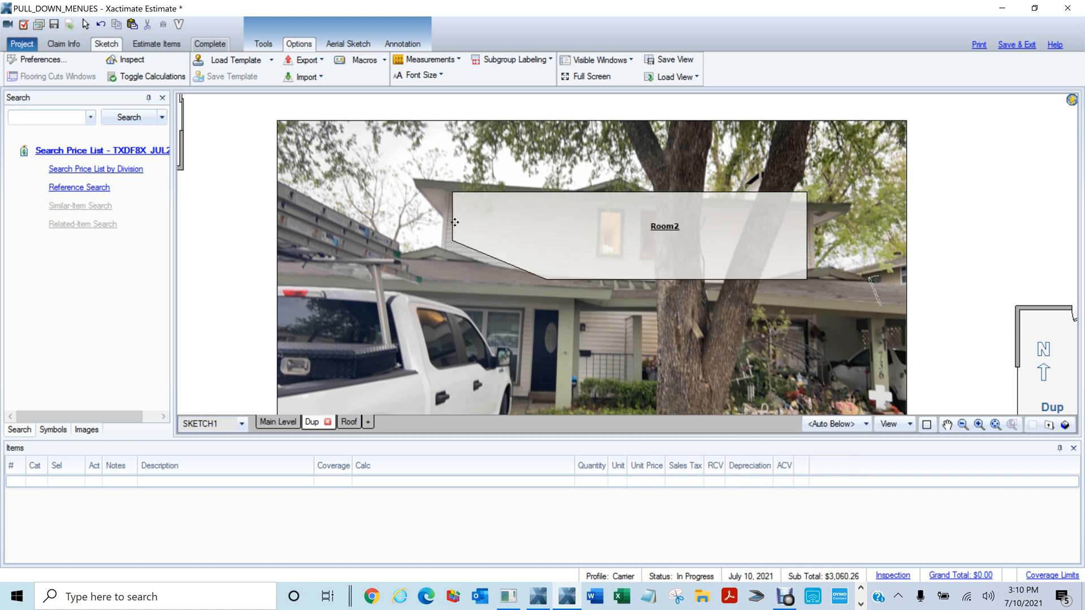
{"action": "left_click", "coordinate": [456, 223]}
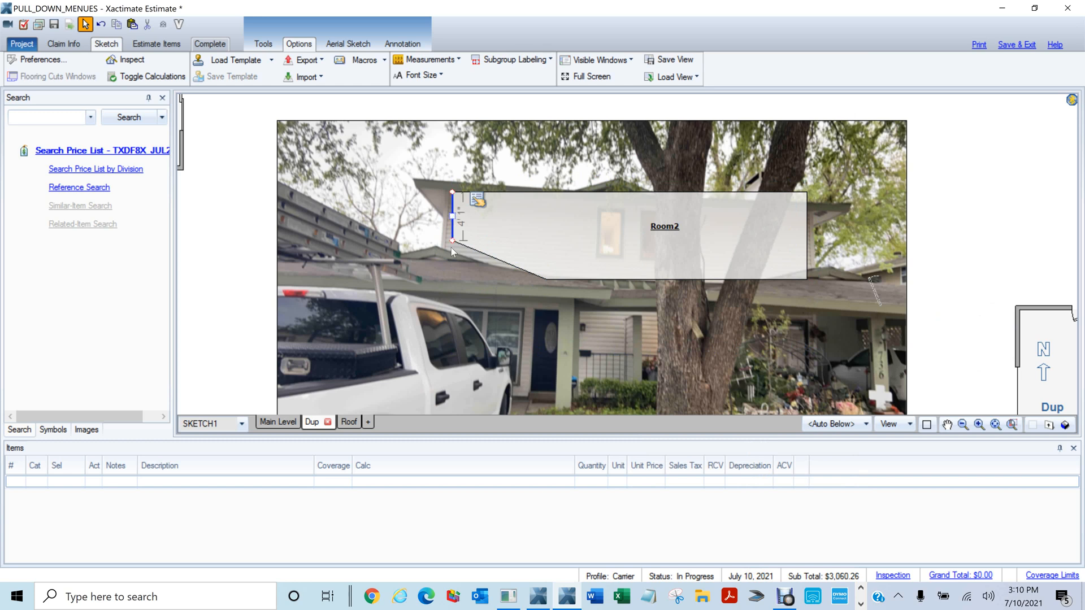
{"action": "left_click_drag", "start_coordinate": [451, 243], "coordinate": [442, 249]}
{"action": "left_click", "coordinate": [466, 209]}
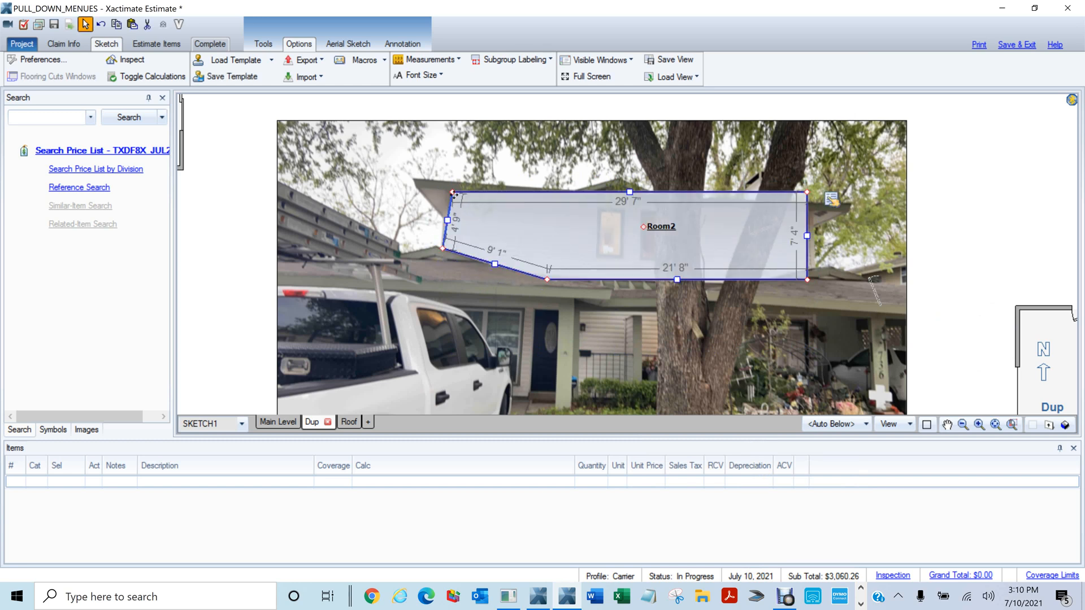
{"action": "left_click_drag", "start_coordinate": [453, 194], "coordinate": [446, 192]}
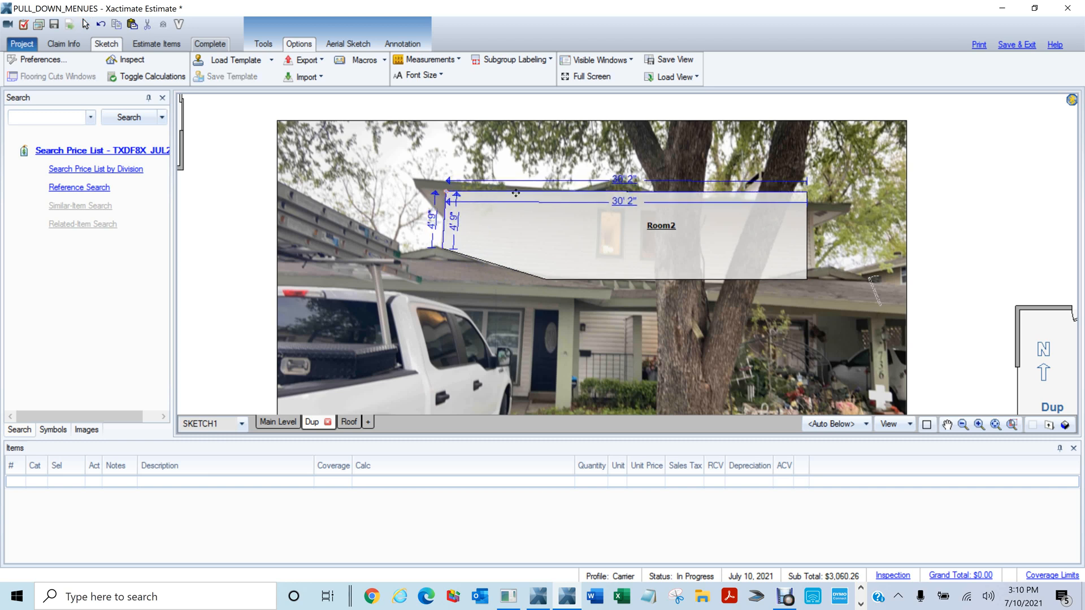
Break Room2's top wall into a 5' 6" gable peak, review the outline, and start an area
{"action": "key", "text": "b"}
{"action": "mouse_move", "coordinate": [582, 192]}
{"action": "left_mouse_down"}
{"action": "mouse_move", "coordinate": [649, 192]}
{"action": "mouse_move", "coordinate": [616, 191]}
{"action": "mouse_move", "coordinate": [617, 174]}
{"action": "mouse_move", "coordinate": [641, 179]}
{"action": "mouse_move", "coordinate": [601, 181]}
{"action": "left_mouse_up"}
{"action": "left_click", "coordinate": [599, 189]}
{"action": "left_click", "coordinate": [607, 212]}
{"action": "left_click", "coordinate": [615, 236]}
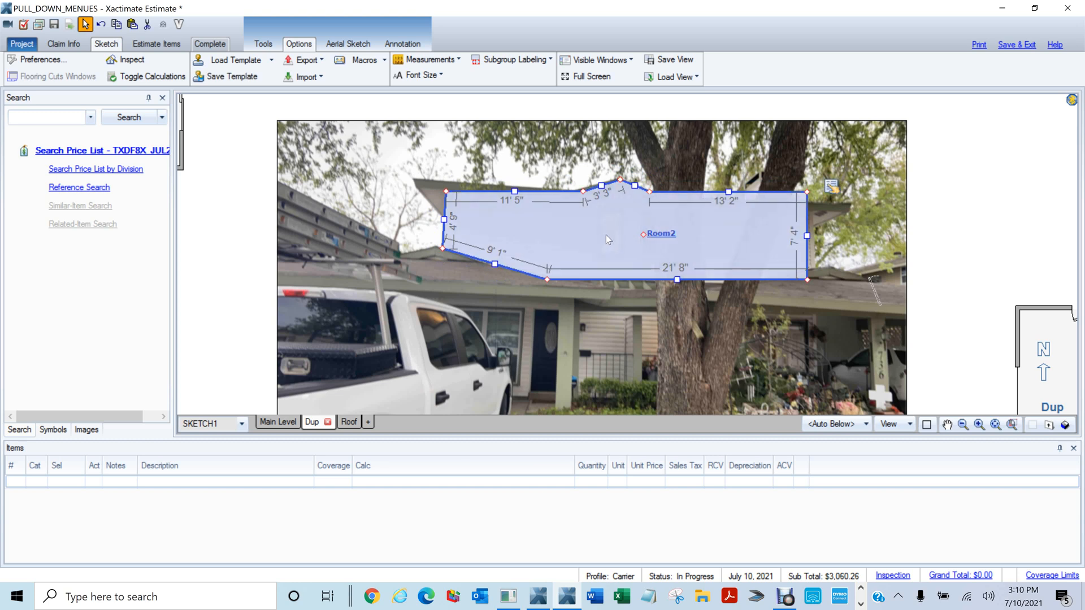
{"action": "key", "text": "Escape"}
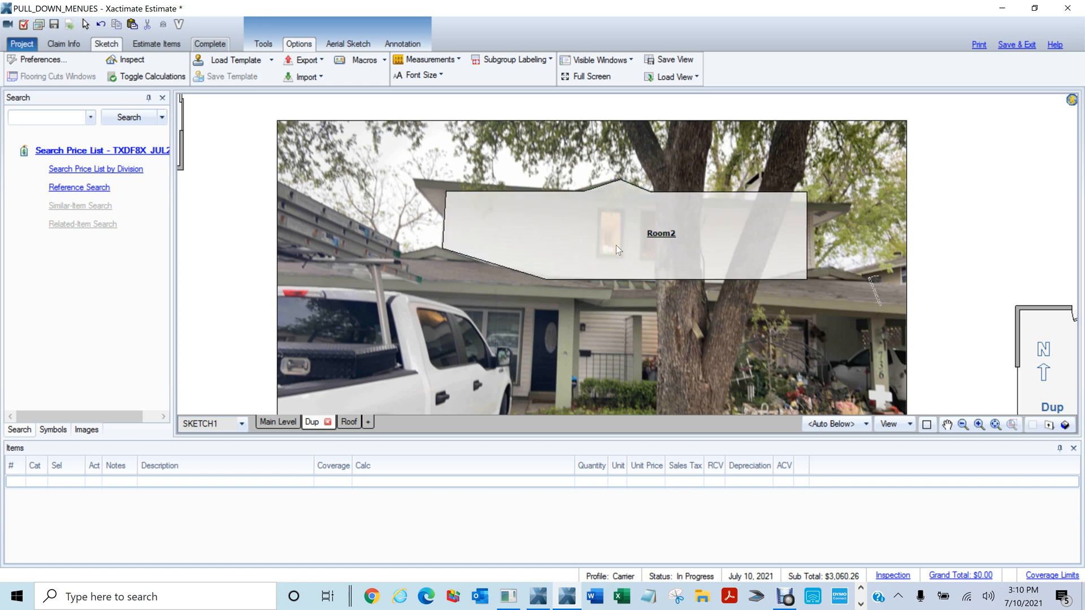
{"action": "left_click", "coordinate": [612, 225]}
{"action": "key", "text": "Escape"}
{"action": "left_click", "coordinate": [625, 242]}
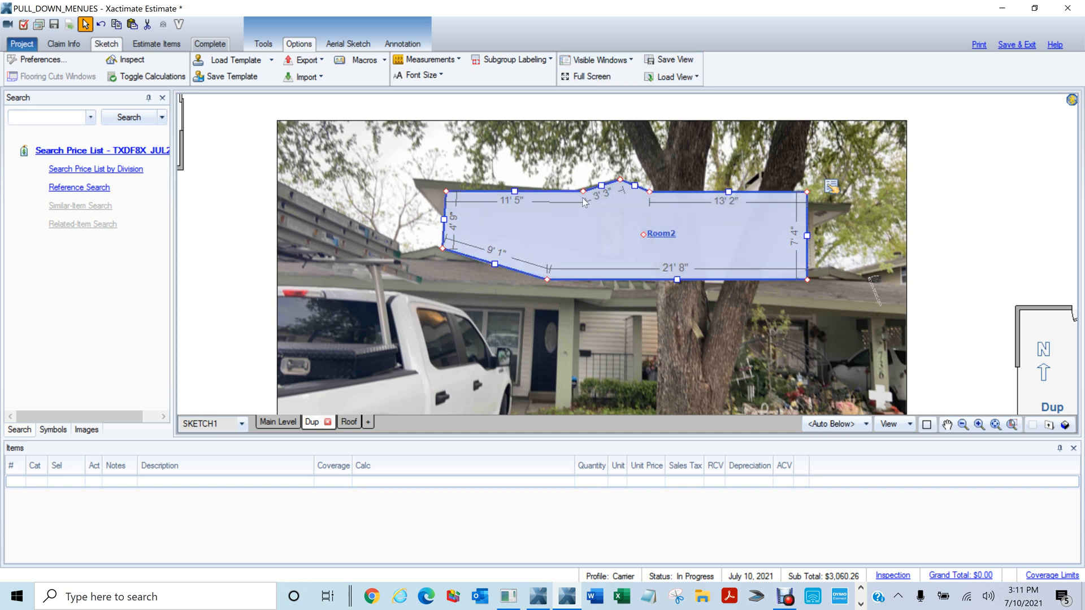
{"action": "key", "text": "Escape"}
{"action": "mouse_move", "coordinate": [592, 219]}
{"action": "left_mouse_down"}
{"action": "mouse_move", "coordinate": [624, 256]}
{"action": "mouse_move", "coordinate": [598, 235]}
{"action": "left_mouse_up"}
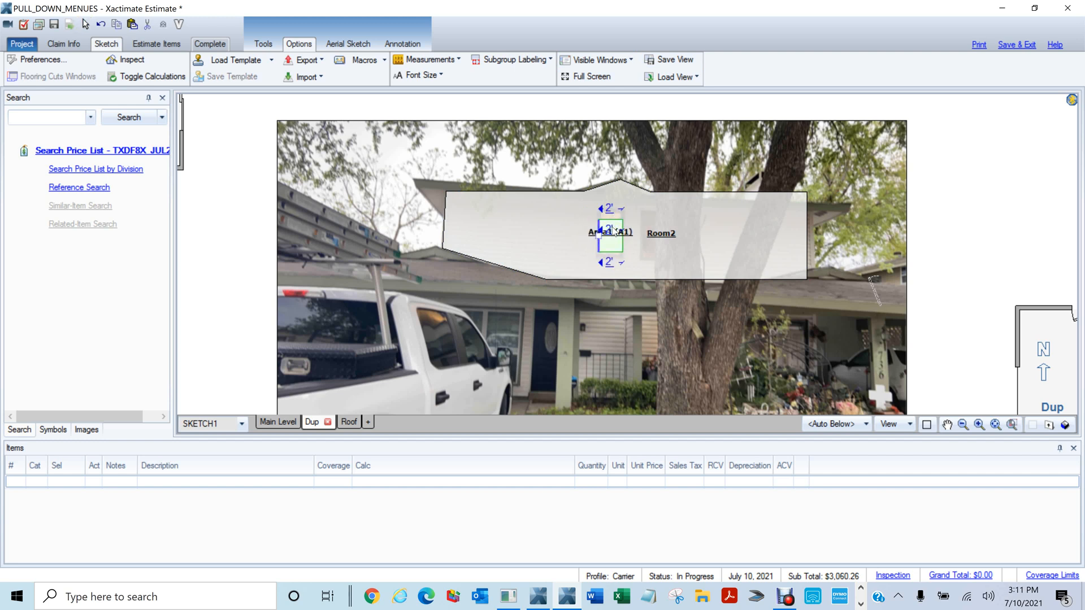
Size Area1 to 2' over the window, then set Area1 and Area2 as holes in Room2
{"action": "key", "text": "space"}
{"action": "key", "text": "Return"}
{"action": "left_click_drag", "start_coordinate": [607, 208], "coordinate": [670, 257]}
{"action": "key", "text": "a"}
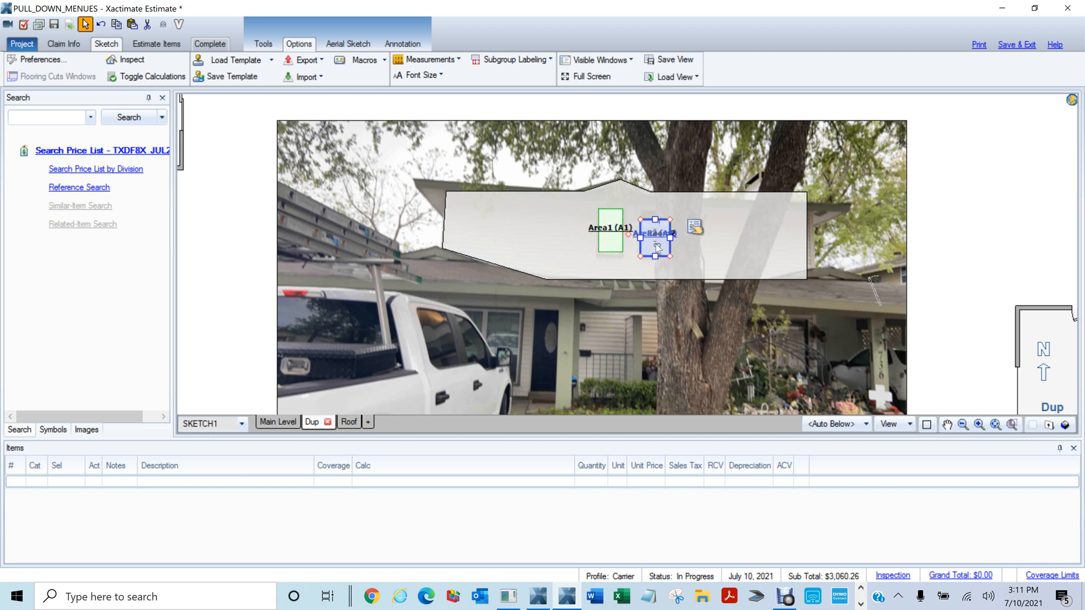
{"action": "left_click", "coordinate": [609, 239], "text": "ctrl"}
{"action": "left_click", "coordinate": [696, 219]}
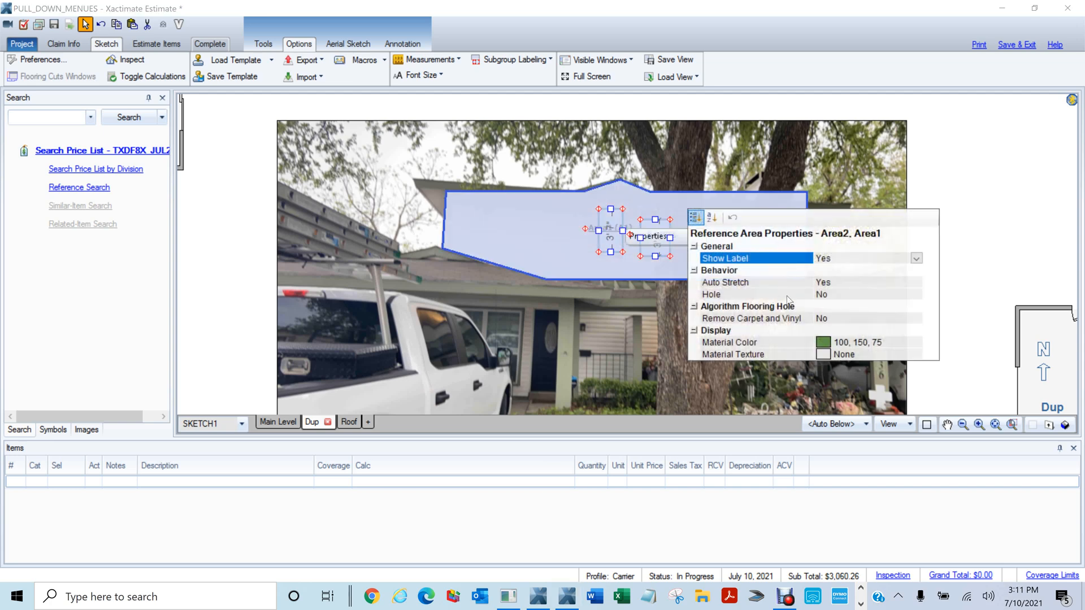
{"action": "left_click", "coordinate": [829, 295]}
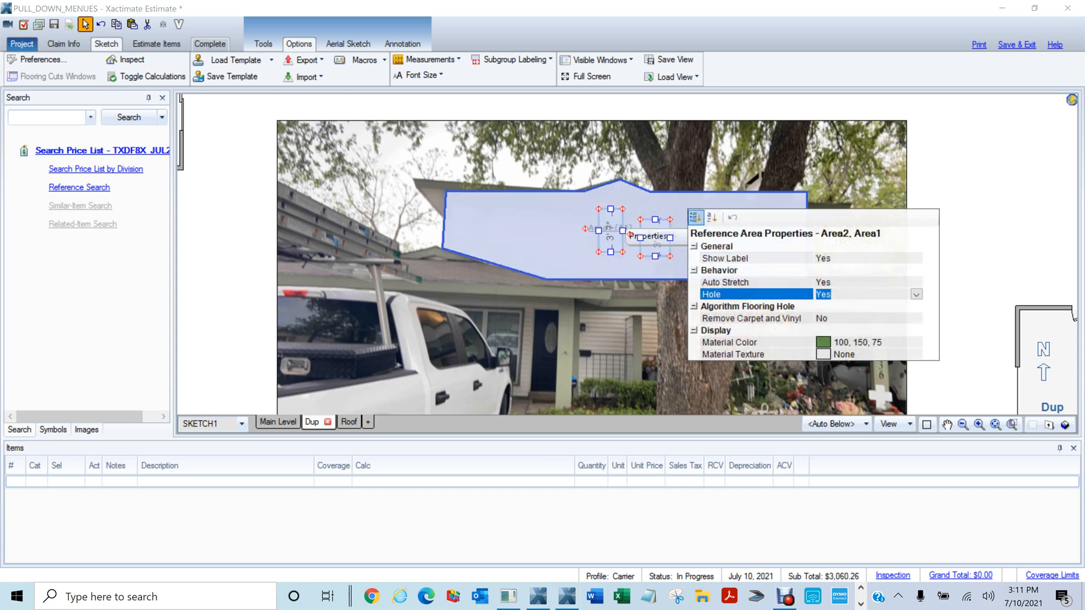
{"action": "left_click", "coordinate": [567, 224]}
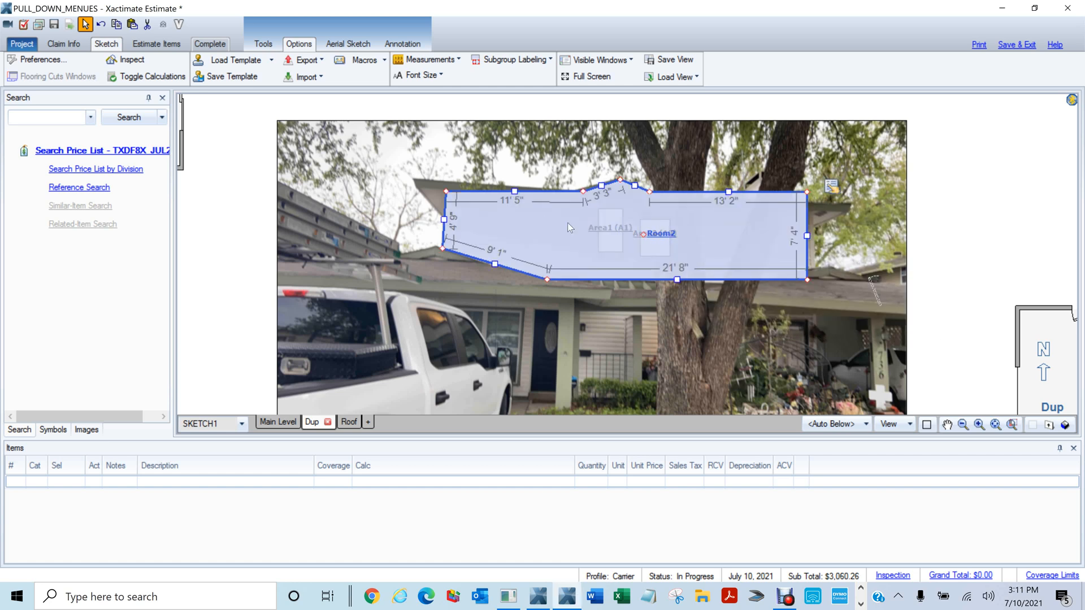
{"action": "left_click", "coordinate": [886, 282]}
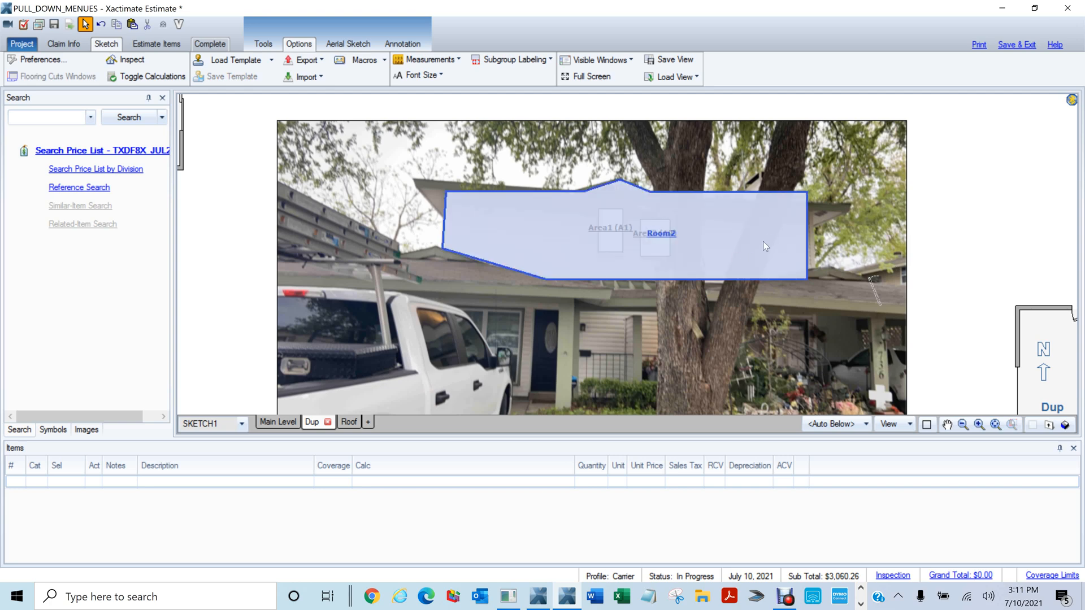
Switch to the Roof level and fit facets Roof1 through Roof6 in view
{"action": "scroll", "coordinate": [751, 244], "scroll_direction": "down", "scroll_amount": 2}
{"action": "scroll", "coordinate": [736, 237], "scroll_direction": "down", "scroll_amount": 1}
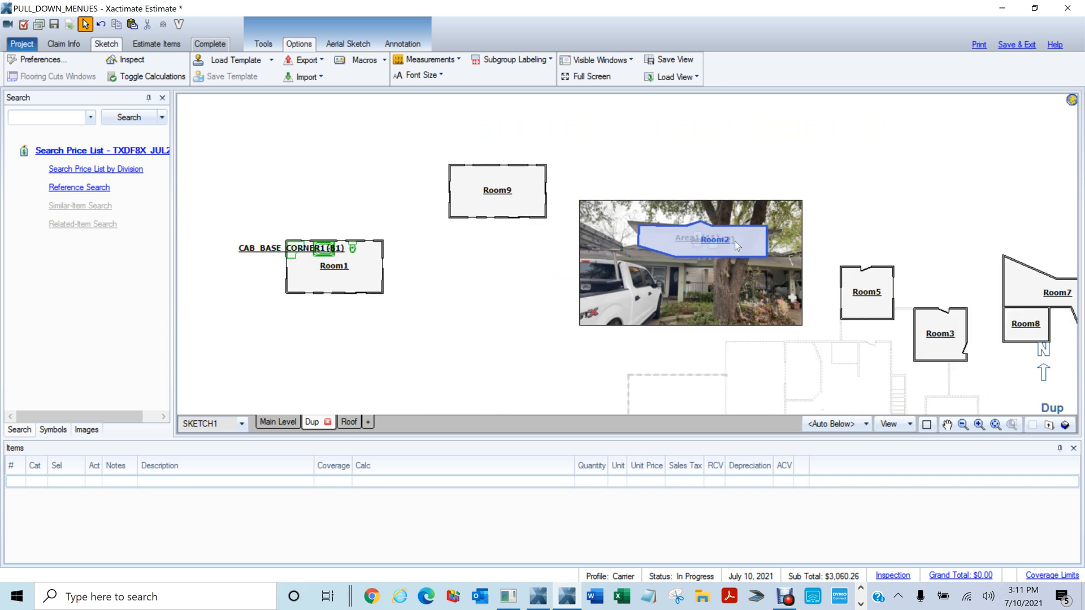
{"action": "scroll", "coordinate": [734, 241], "scroll_direction": "down", "scroll_amount": 1}
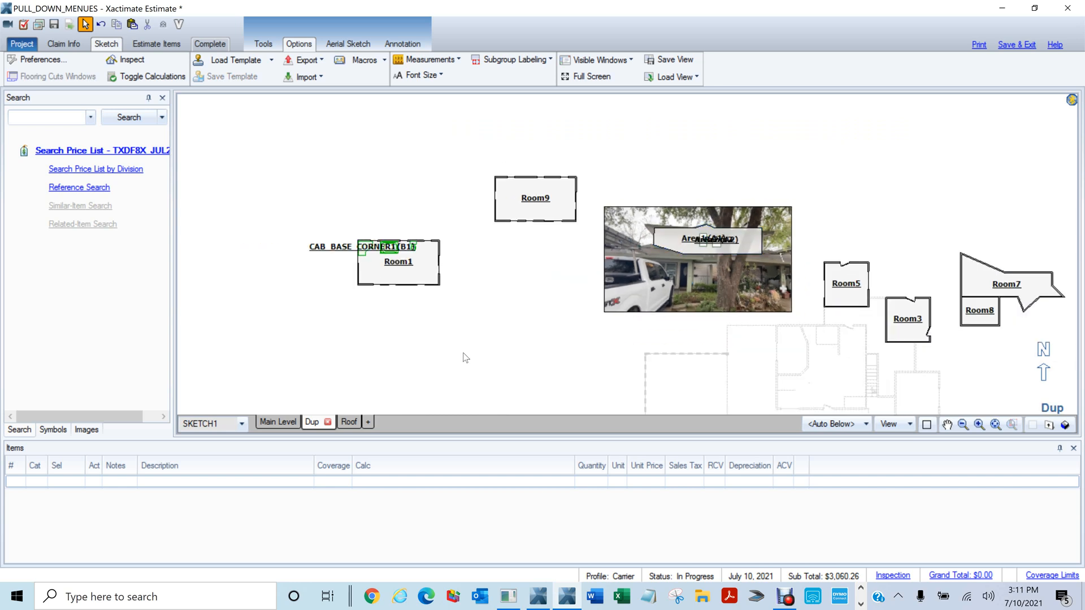
{"action": "left_click", "coordinate": [349, 422]}
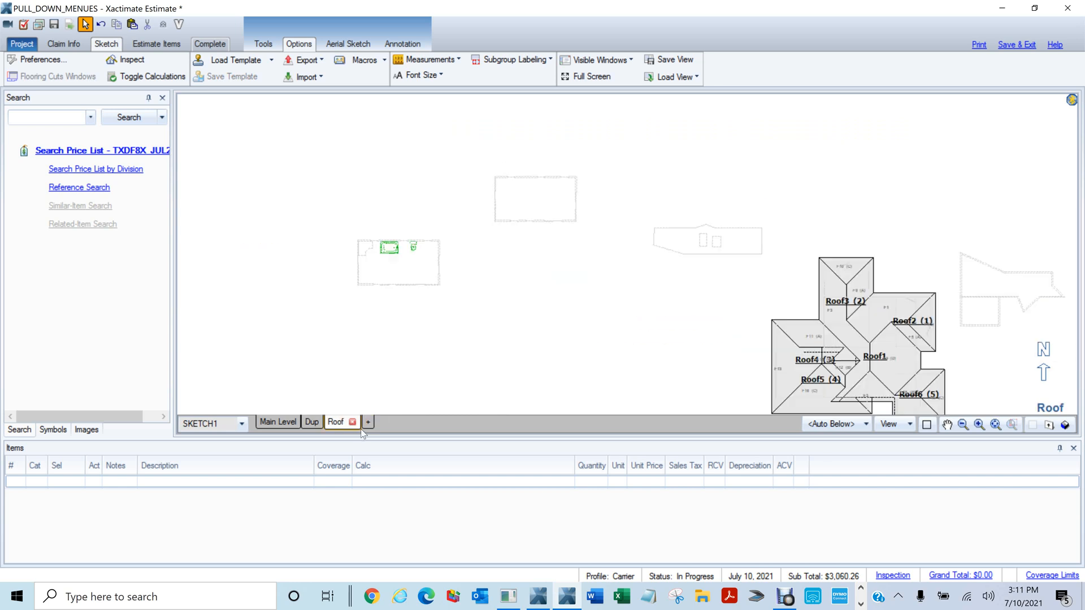
{"action": "middle_click", "coordinate": [768, 252]}
{"action": "scroll", "coordinate": [1045, 223], "scroll_direction": "down", "scroll_amount": 1}
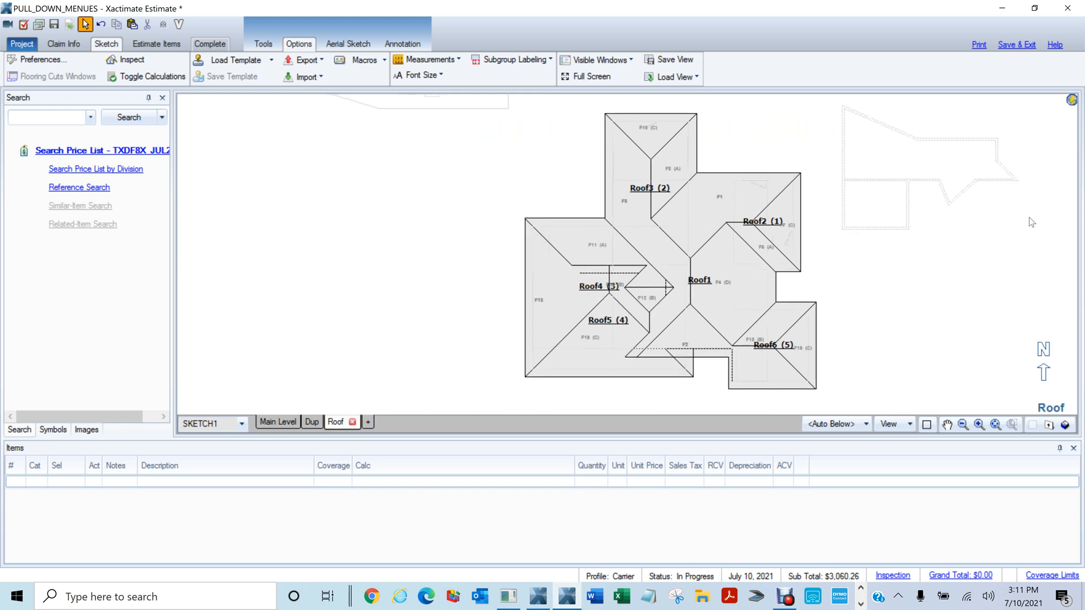
{"action": "middle_click", "coordinate": [1028, 237]}
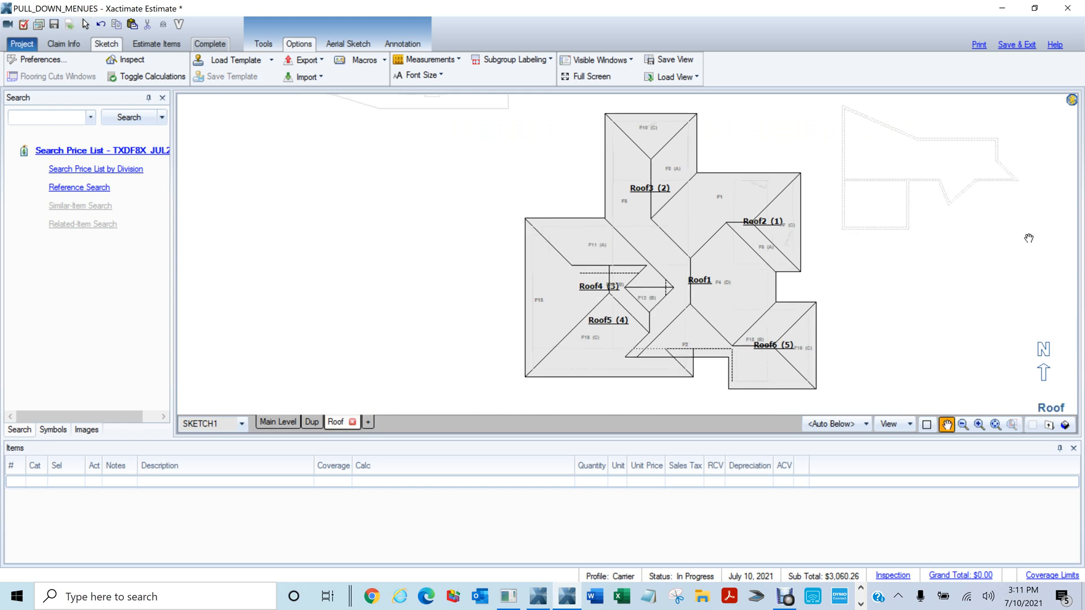
{"action": "right_click", "coordinate": [828, 286]}
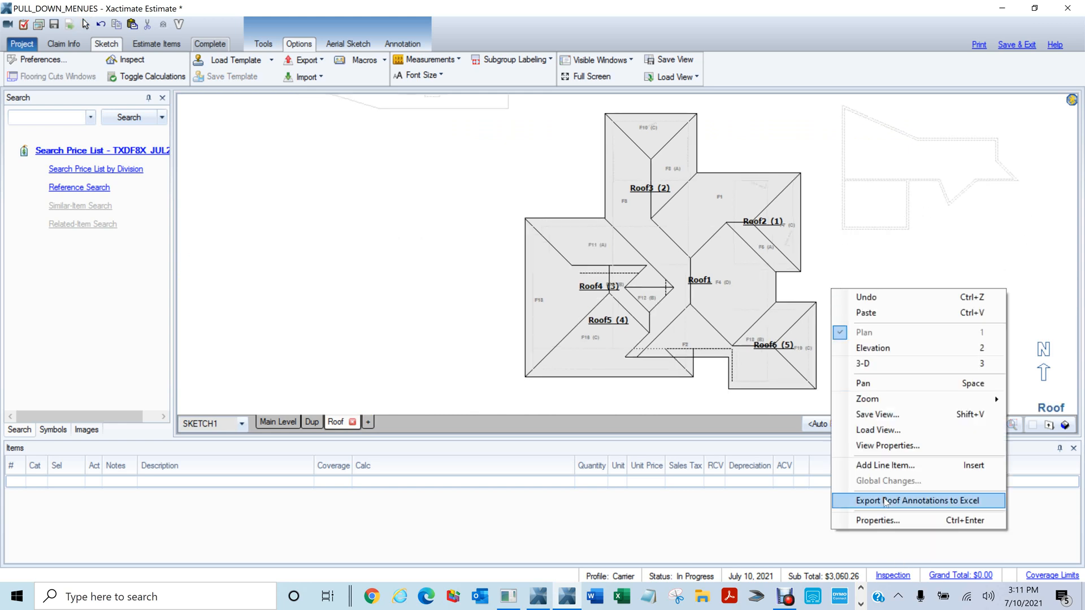
{"action": "left_click", "coordinate": [391, 292]}
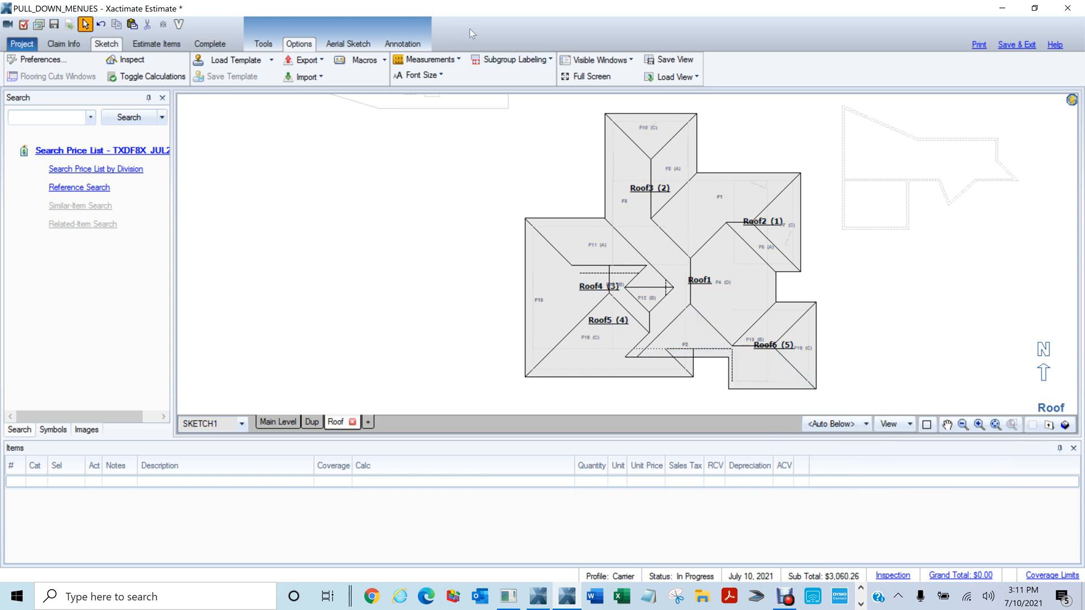
Export the roof annotations to Excel as a CSV named test on the Desktop
{"action": "left_click", "coordinate": [316, 65]}
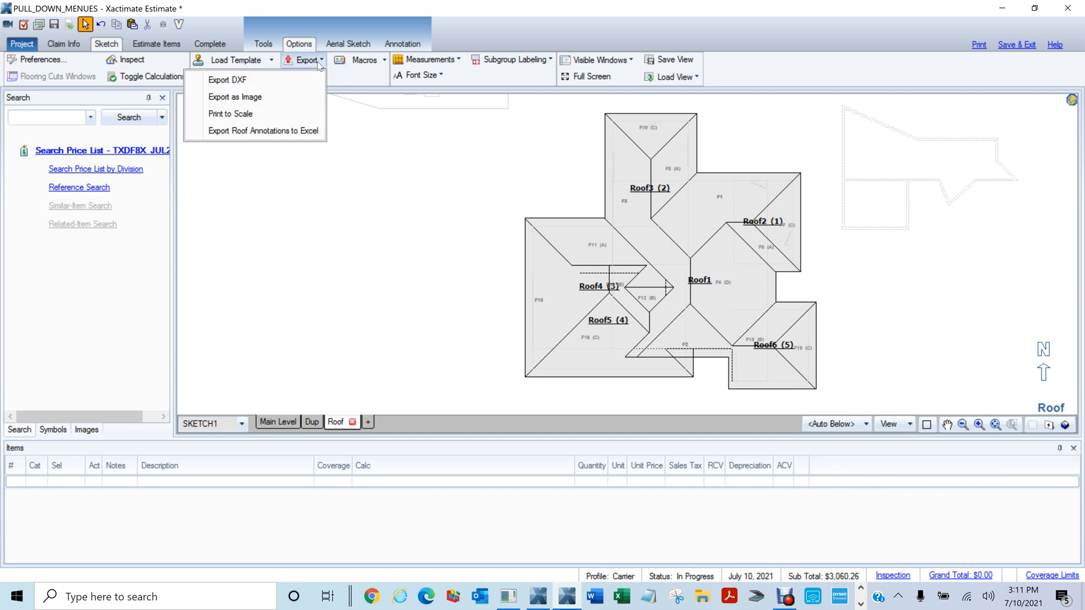
{"action": "left_click", "coordinate": [266, 134]}
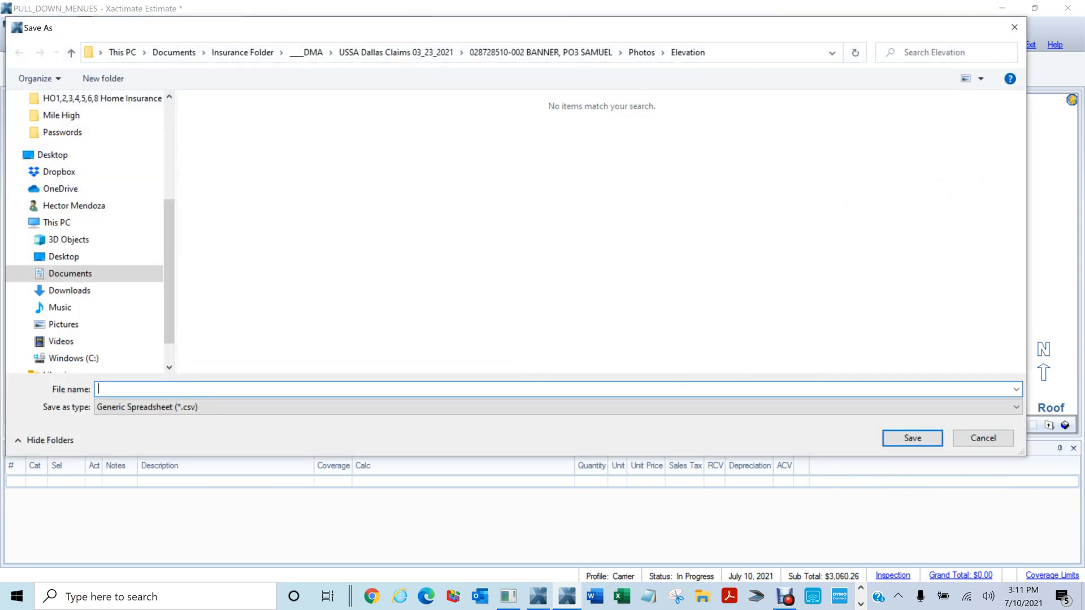
{"action": "type", "text": "test"}
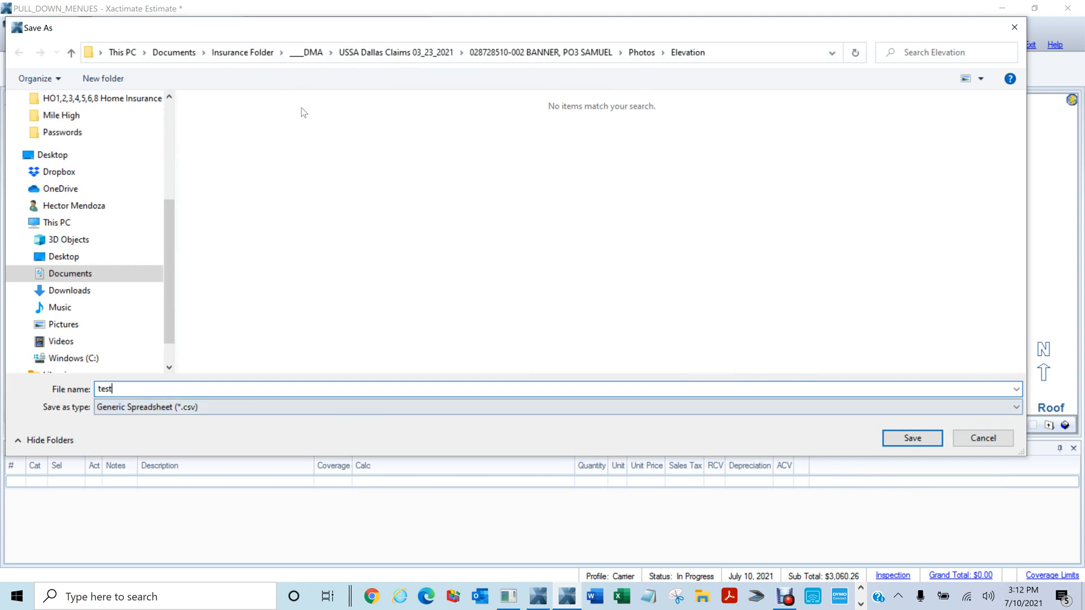
{"action": "left_click_drag", "start_coordinate": [164, 242], "coordinate": [165, 144]}
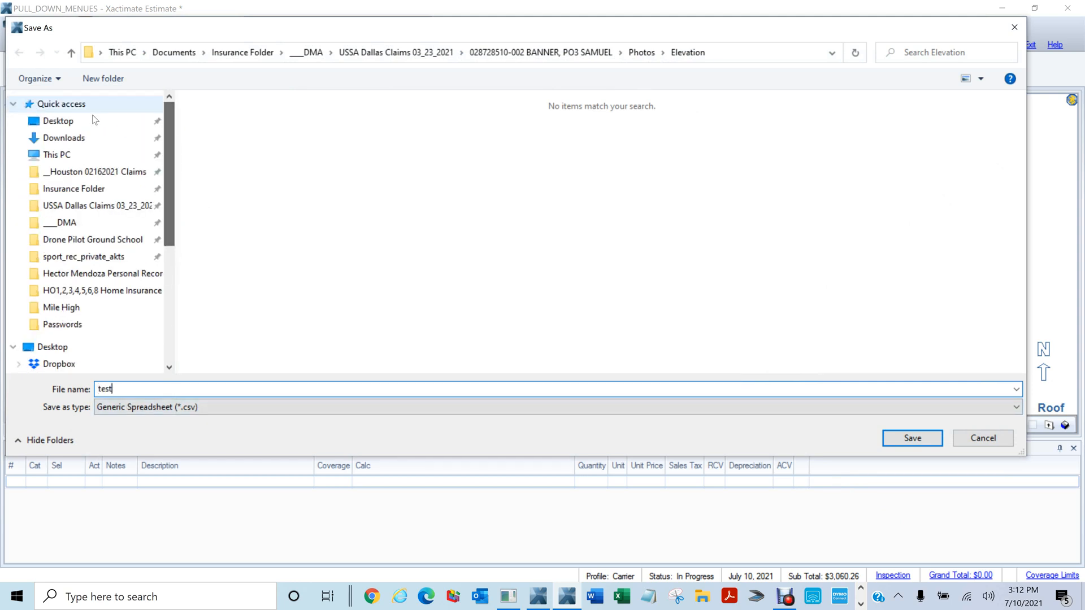
{"action": "left_click", "coordinate": [59, 122]}
{"action": "left_click", "coordinate": [907, 439]}
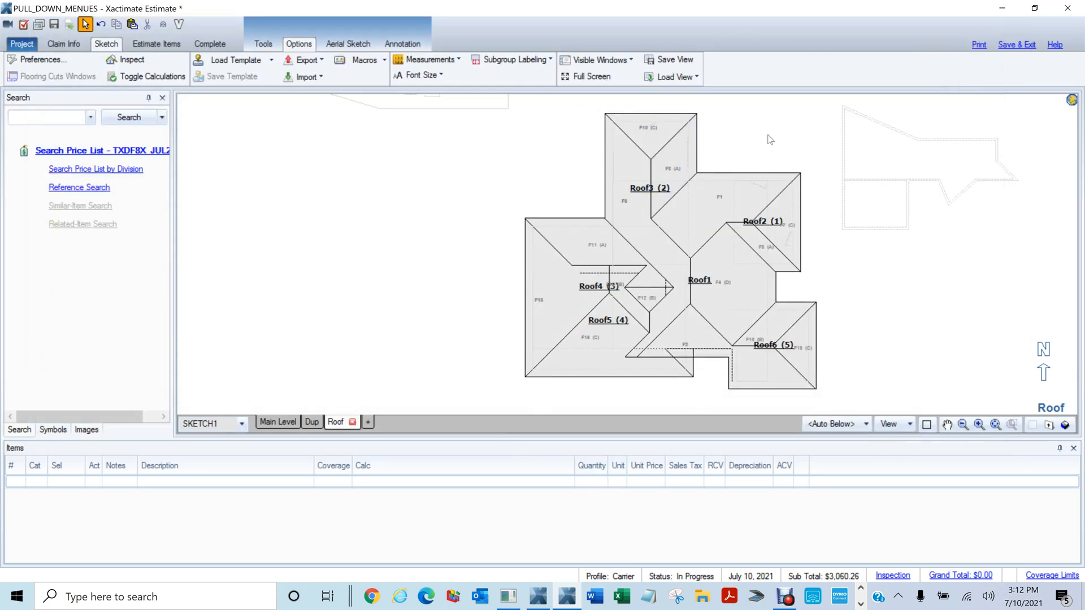
Display the roof face area table (1761.34 sq ft total), then show the Windows desktop
{"action": "mouse_move", "coordinate": [911, 295]}
{"action": "left_mouse_down"}
{"action": "mouse_move", "coordinate": [789, 300]}
{"action": "mouse_move", "coordinate": [785, 289]}
{"action": "left_mouse_up"}
{"action": "left_click", "coordinate": [909, 426]}
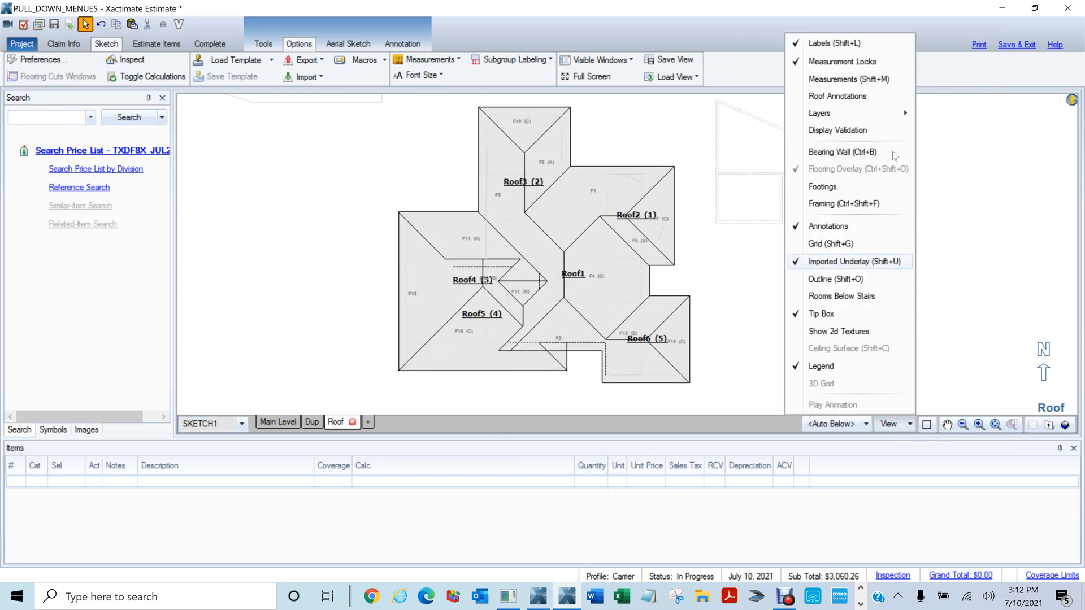
{"action": "left_click", "coordinate": [799, 101]}
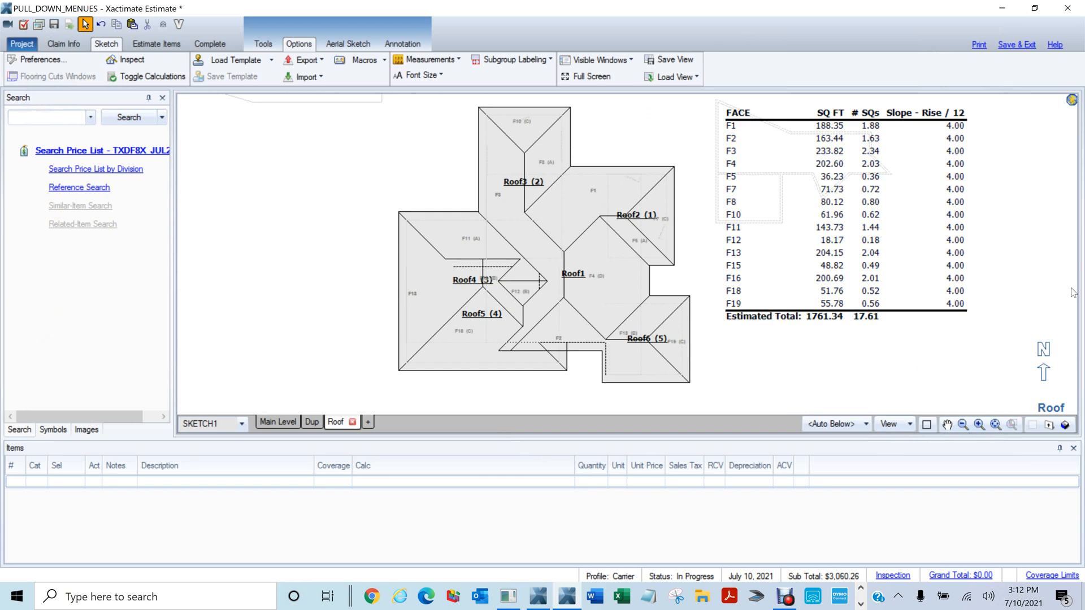
{"action": "scroll", "coordinate": [564, 184], "scroll_direction": "down", "scroll_amount": 2}
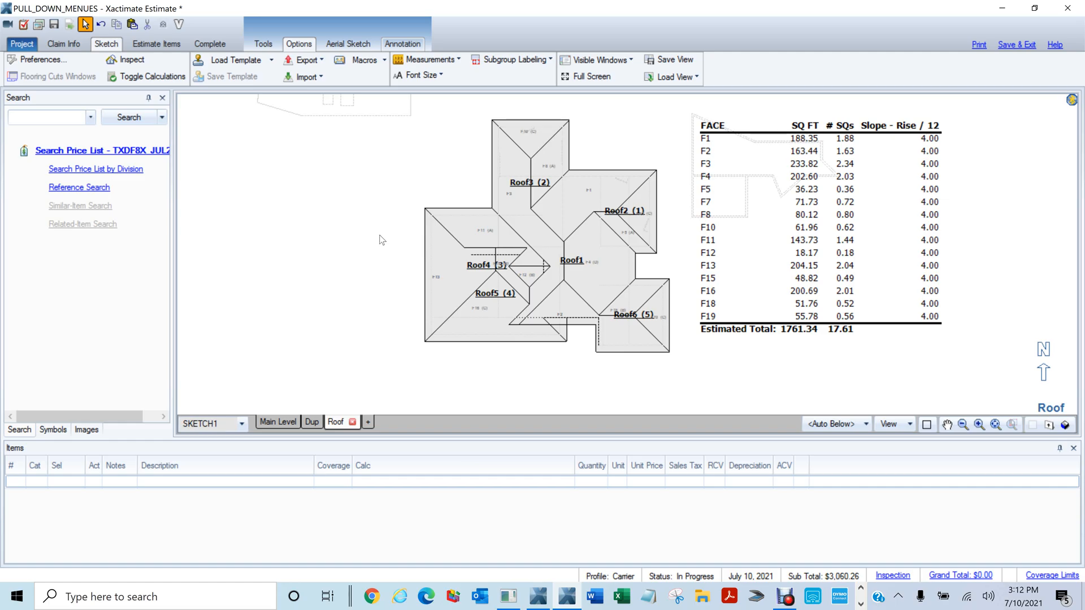
{"action": "key", "text": "super+d"}
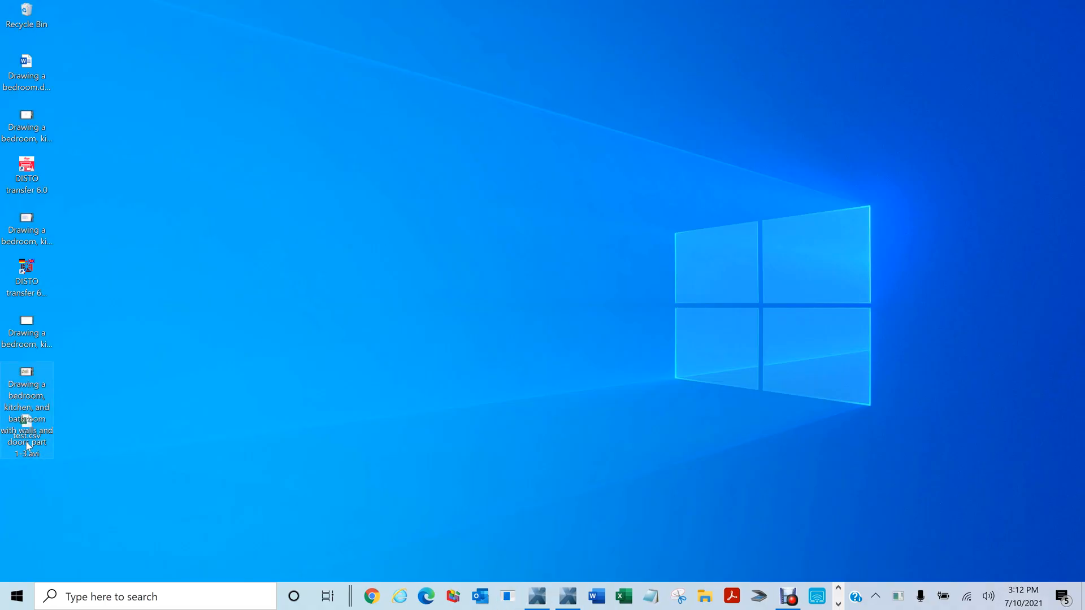
Open test.csv in Excel to review the facet areas, then close it and return to Xactimate
{"action": "mouse_move", "coordinate": [26, 441]}
{"action": "left_mouse_down"}
{"action": "mouse_move", "coordinate": [220, 421]}
{"action": "mouse_move", "coordinate": [192, 395]}
{"action": "left_mouse_up"}
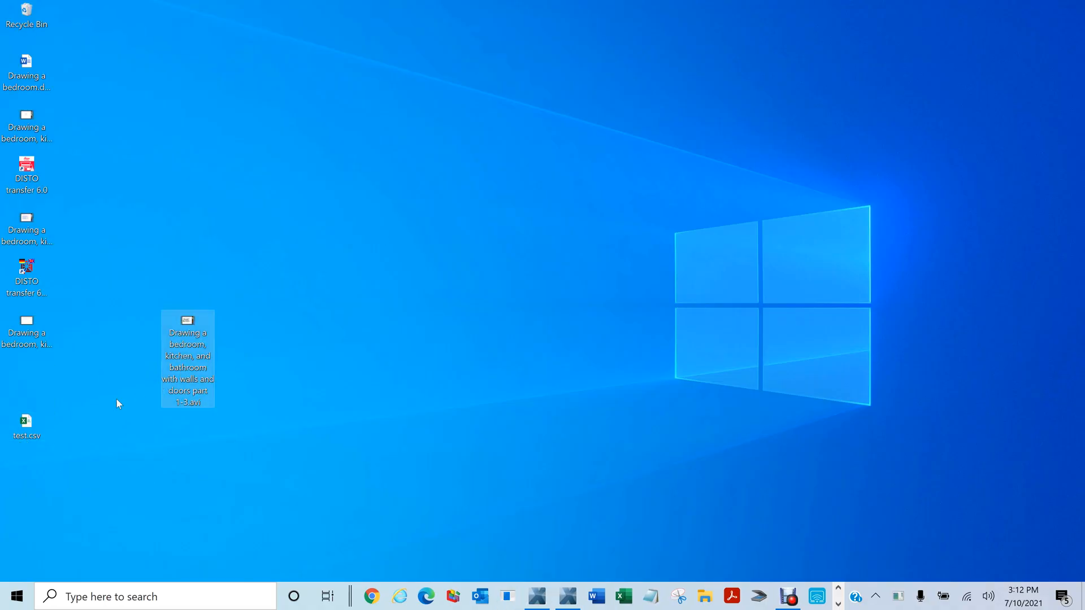
{"action": "left_click", "coordinate": [26, 425]}
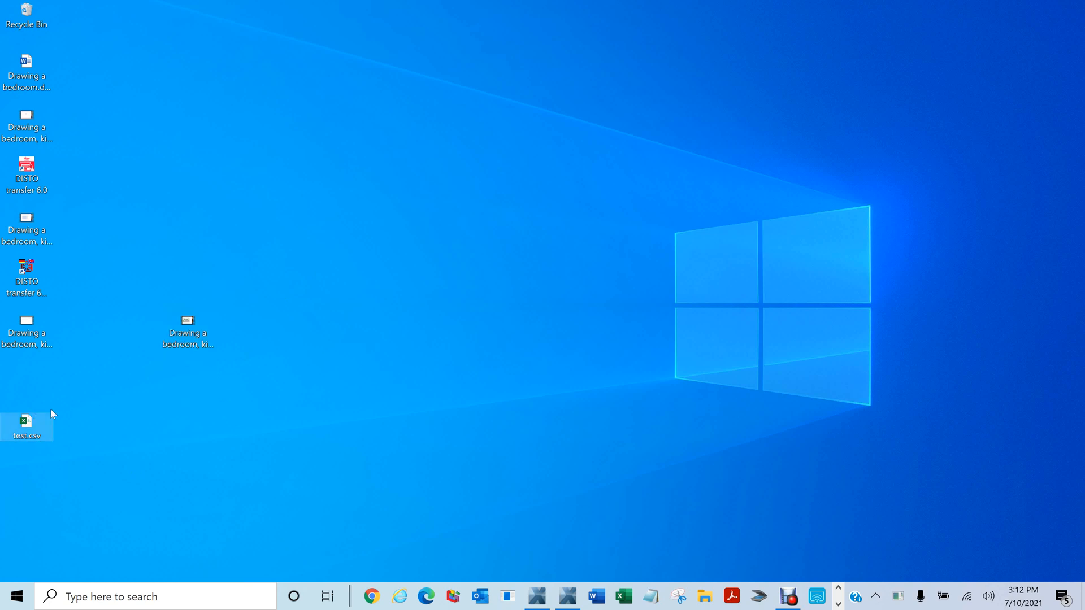
{"action": "double_click", "coordinate": [26, 426]}
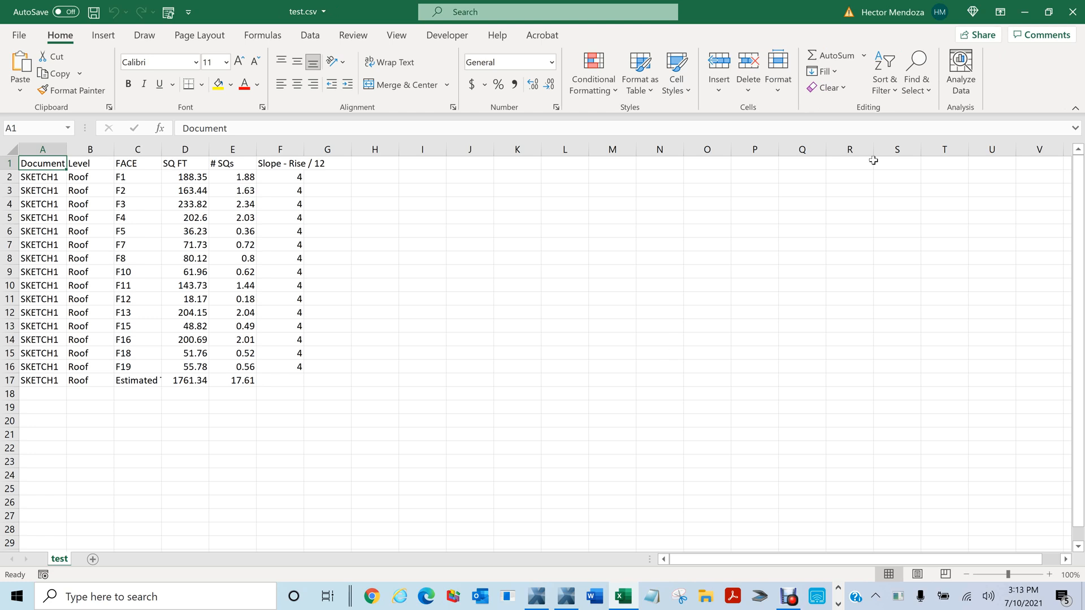
{"action": "left_click", "coordinate": [1072, 12]}
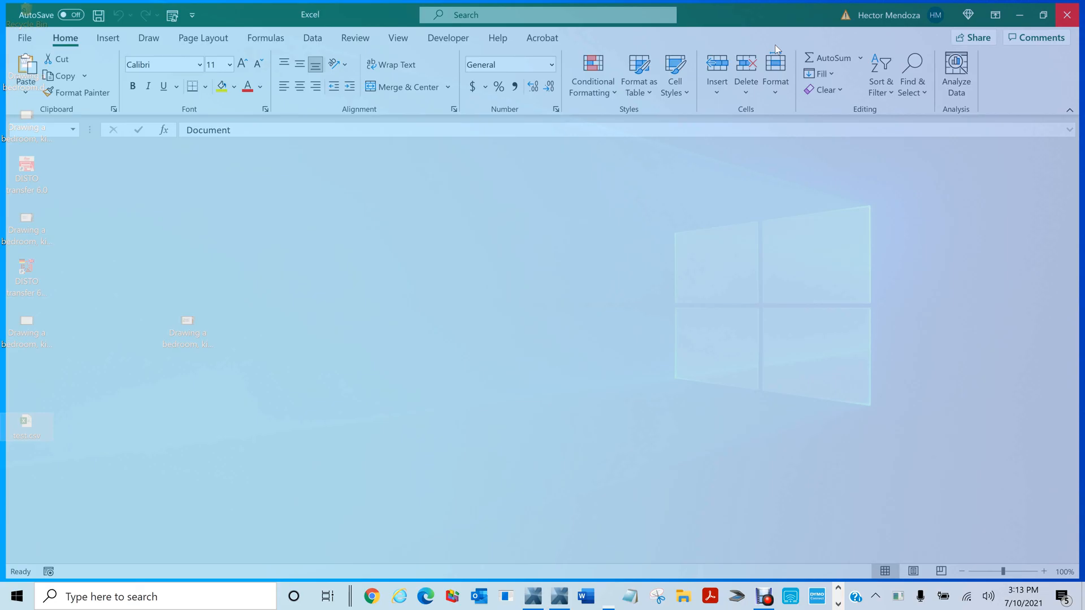
{"action": "key", "text": "alt+Tab"}
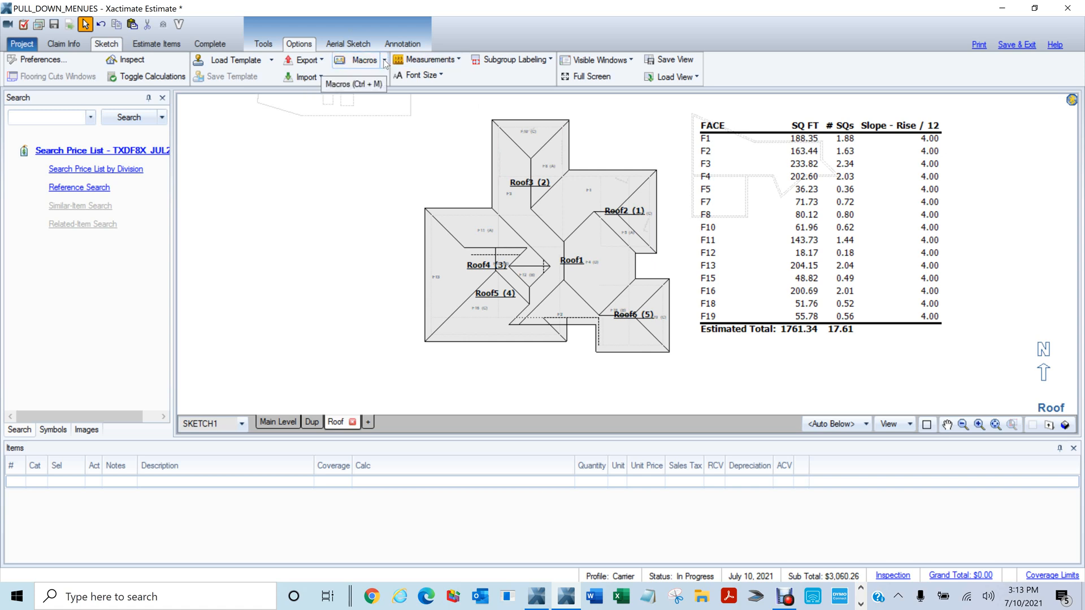
Switch to the Main Level floor plan and select Room9
{"action": "left_click", "coordinate": [278, 421]}
{"action": "scroll", "coordinate": [558, 244], "scroll_direction": "down", "scroll_amount": 1}
{"action": "left_click_drag", "start_coordinate": [351, 219], "coordinate": [482, 329]}
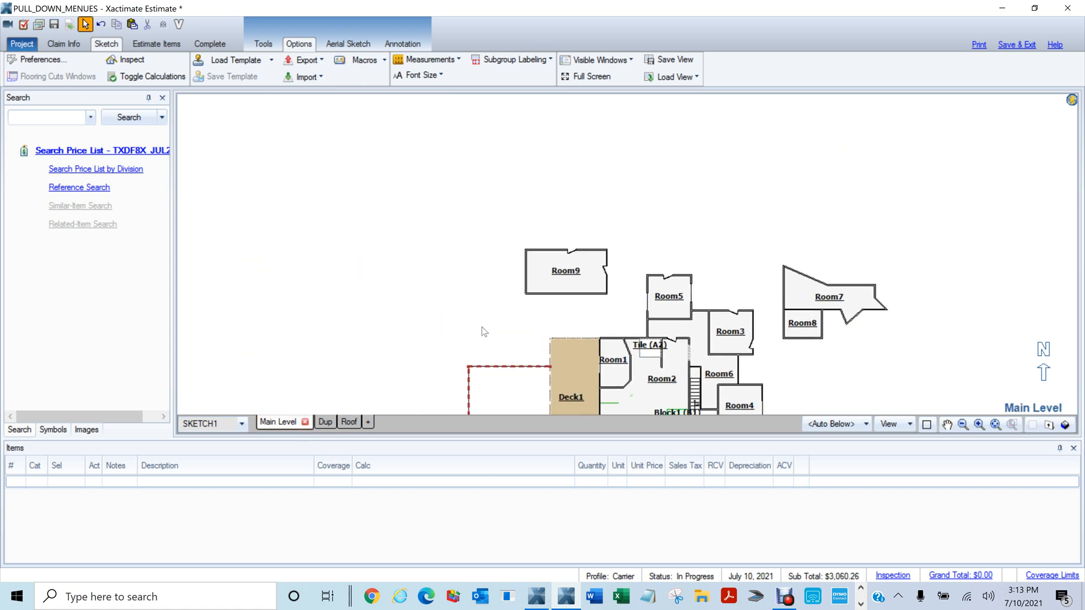
{"action": "scroll", "coordinate": [481, 330], "scroll_direction": "up", "scroll_amount": 4}
{"action": "left_click_drag", "start_coordinate": [685, 211], "coordinate": [662, 226]}
{"action": "left_click", "coordinate": [656, 219]}
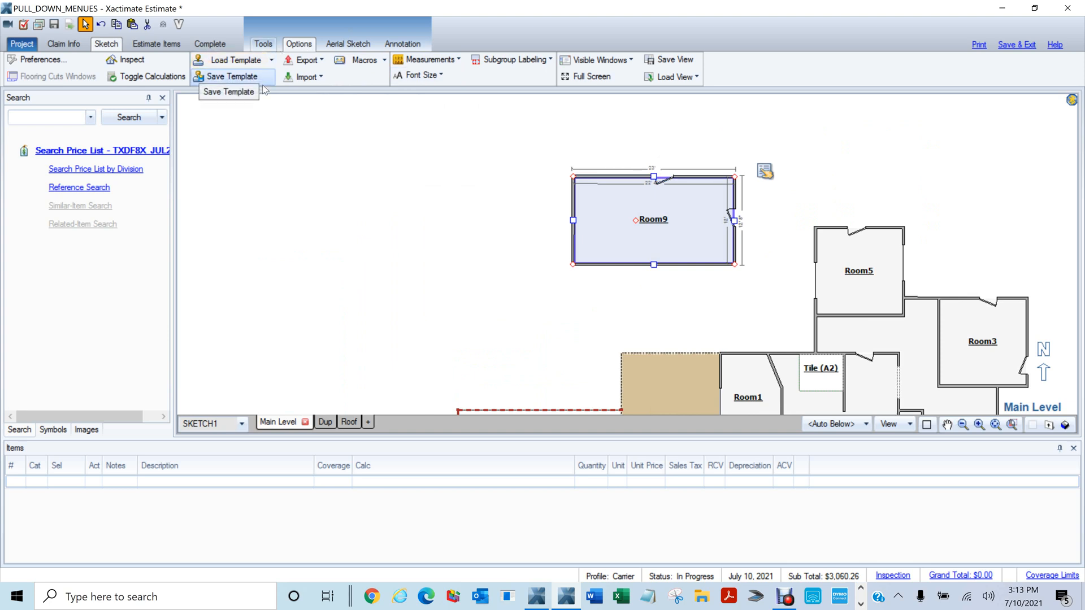
Scroll through the saved macros list, then close it
{"action": "left_click", "coordinate": [348, 60]}
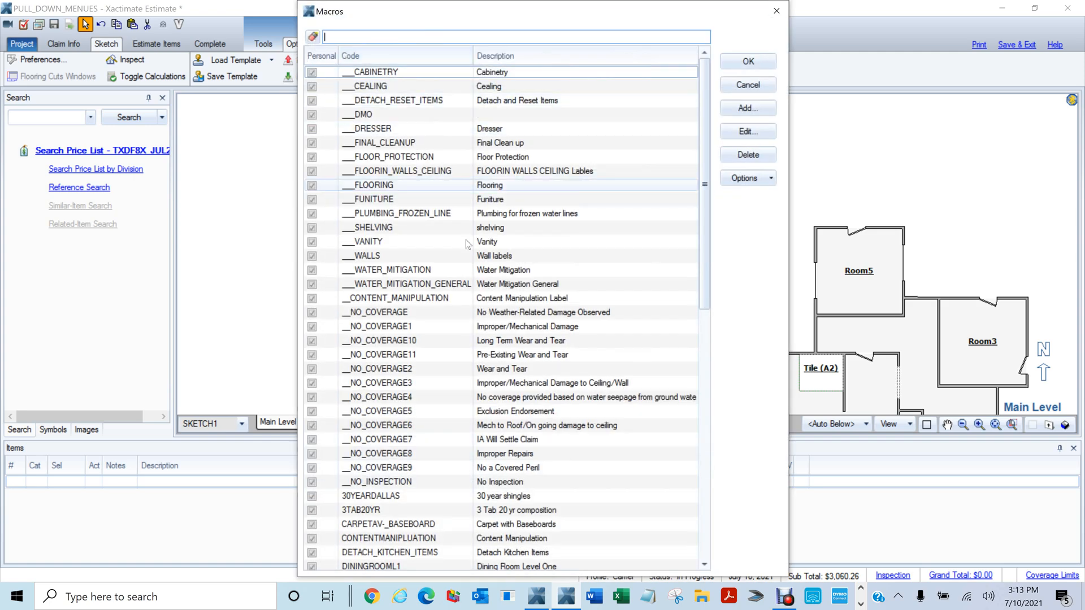
{"action": "scroll", "coordinate": [424, 345], "scroll_direction": "down", "scroll_amount": 2}
{"action": "scroll", "coordinate": [424, 345], "scroll_direction": "down", "scroll_amount": 10}
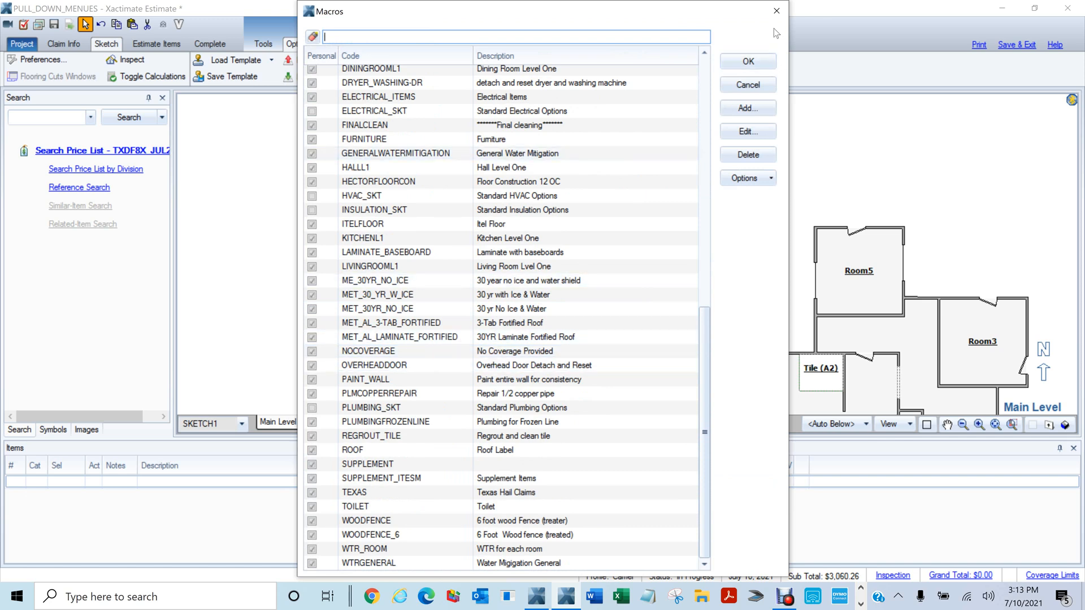
{"action": "left_click", "coordinate": [778, 11]}
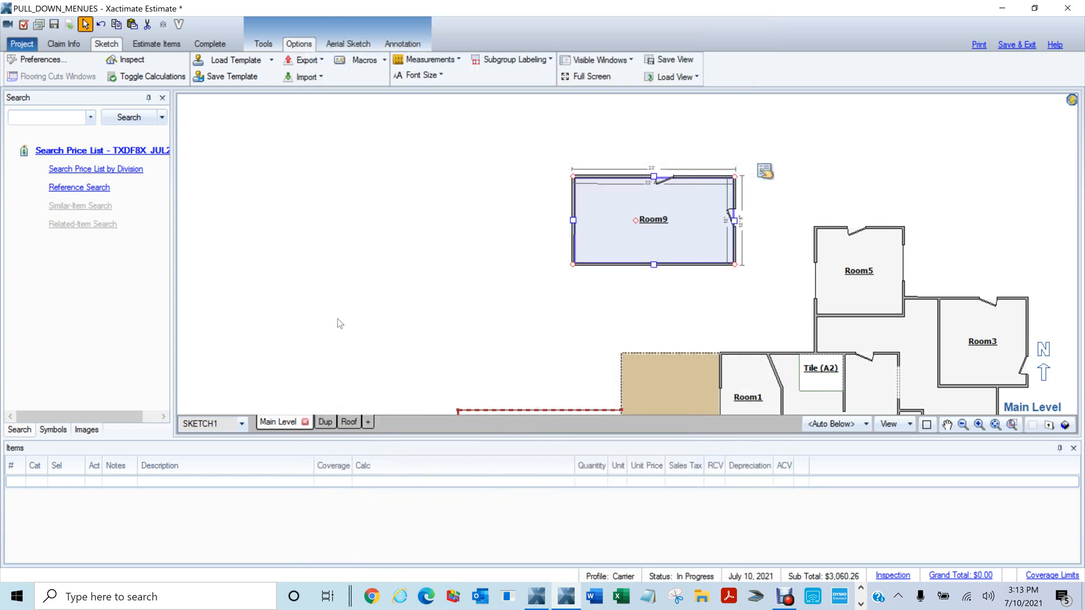
Draw a rectangular test room, Room10, in the empty space beside Room9
{"action": "left_click", "coordinate": [457, 63]}
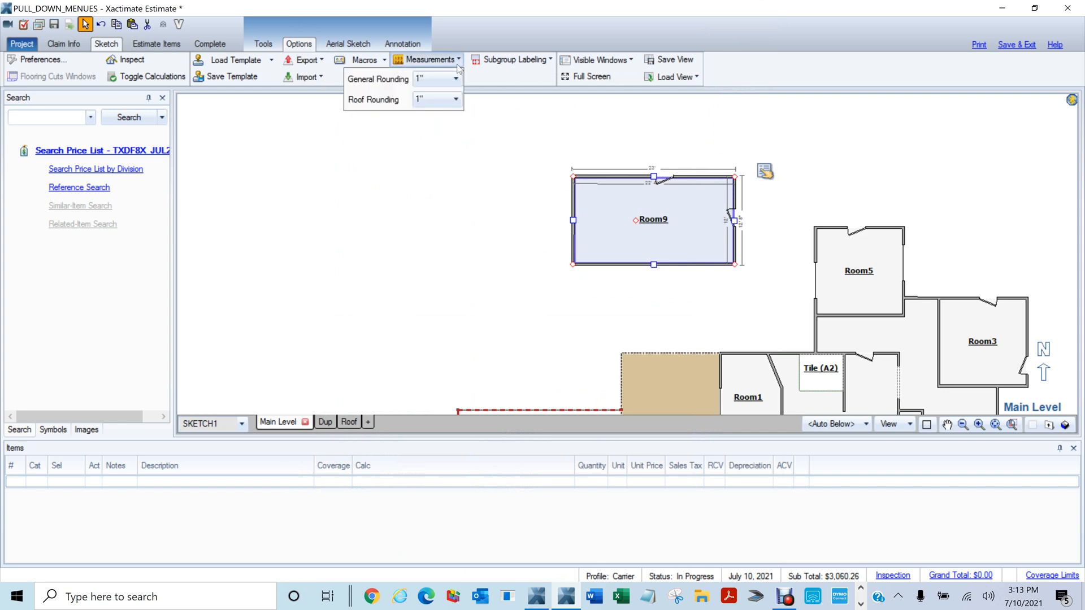
{"action": "scroll", "coordinate": [438, 232], "scroll_direction": "up", "scroll_amount": 4}
{"action": "mouse_move", "coordinate": [432, 232]}
{"action": "left_mouse_down"}
{"action": "mouse_move", "coordinate": [415, 238]}
{"action": "mouse_move", "coordinate": [985, 347]}
{"action": "left_mouse_up"}
{"action": "scroll", "coordinate": [365, 204], "scroll_direction": "down", "scroll_amount": 3}
{"action": "left_click_drag", "start_coordinate": [257, 182], "coordinate": [715, 256]}
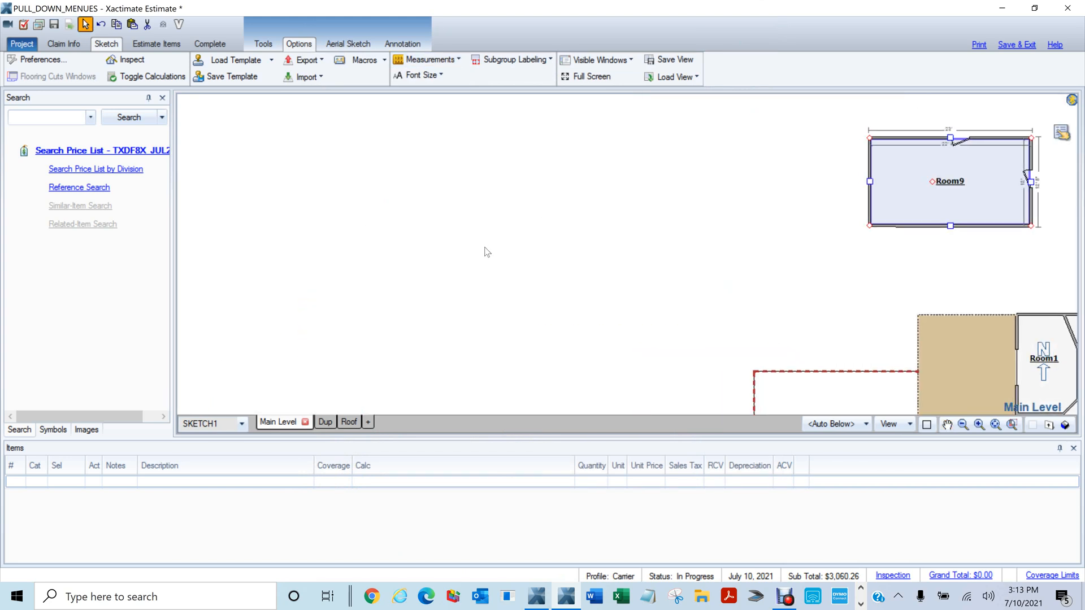
{"action": "key", "text": "r"}
{"action": "left_click_drag", "start_coordinate": [373, 129], "coordinate": [744, 324]}
{"action": "scroll", "coordinate": [608, 228], "scroll_direction": "up", "scroll_amount": 3}
Inspect Room10's wall dimensions, including the 19' 2" top wall
{"action": "left_click", "coordinate": [670, 258]}
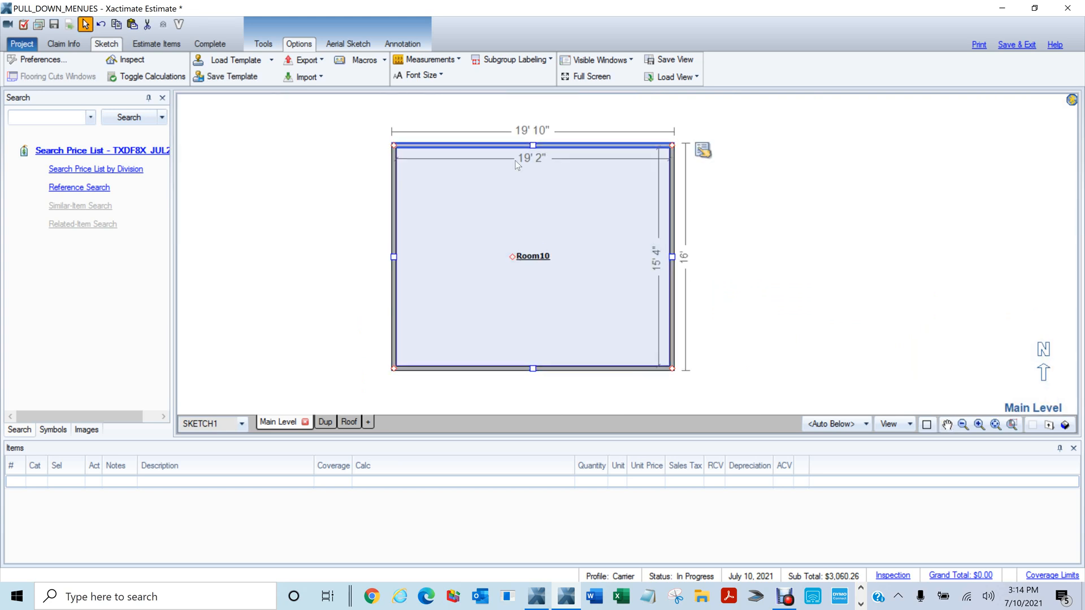
{"action": "left_click", "coordinate": [533, 162]}
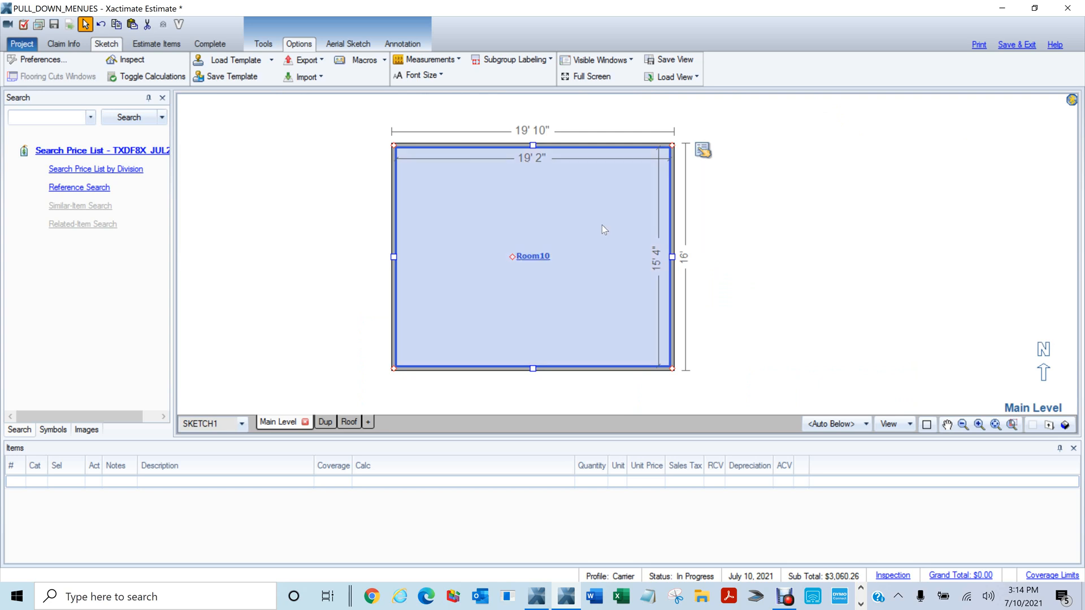
{"action": "left_click", "coordinate": [670, 256]}
{"action": "left_click", "coordinate": [670, 257]}
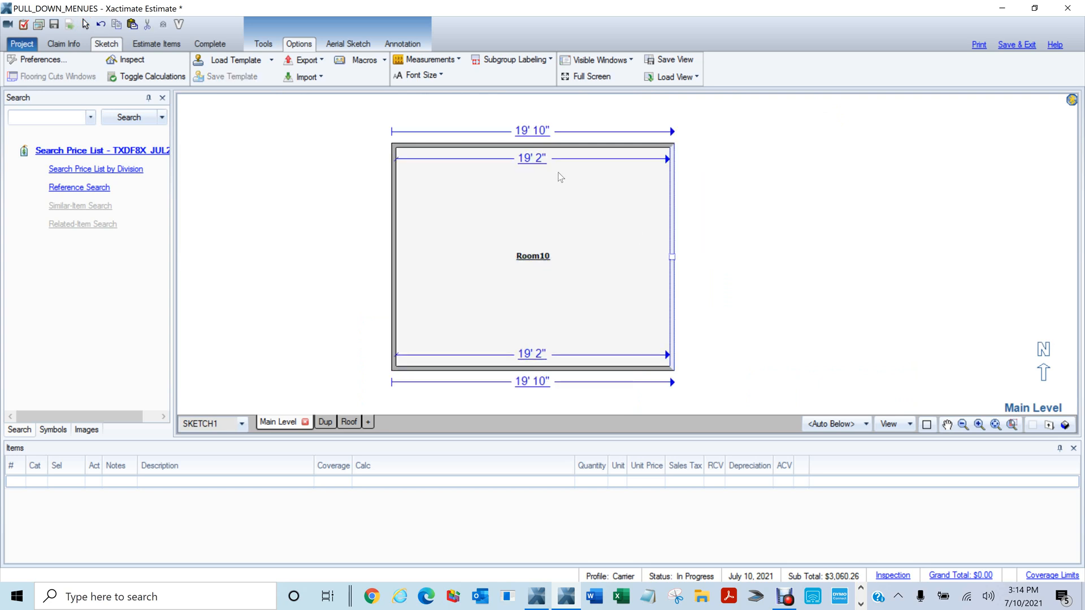
{"action": "left_click", "coordinate": [531, 162]}
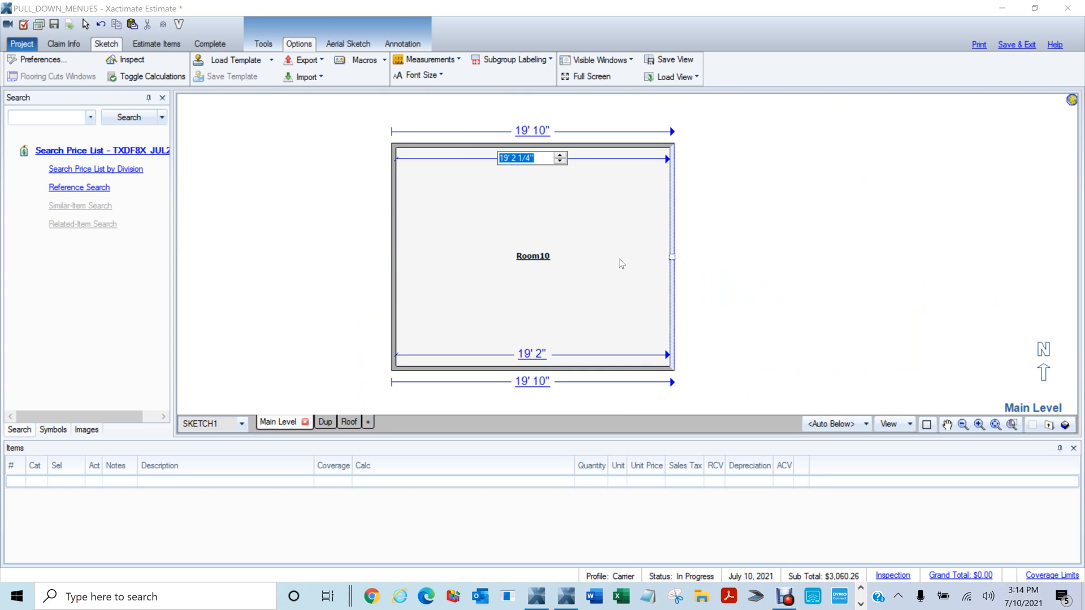
{"action": "left_click", "coordinate": [734, 232]}
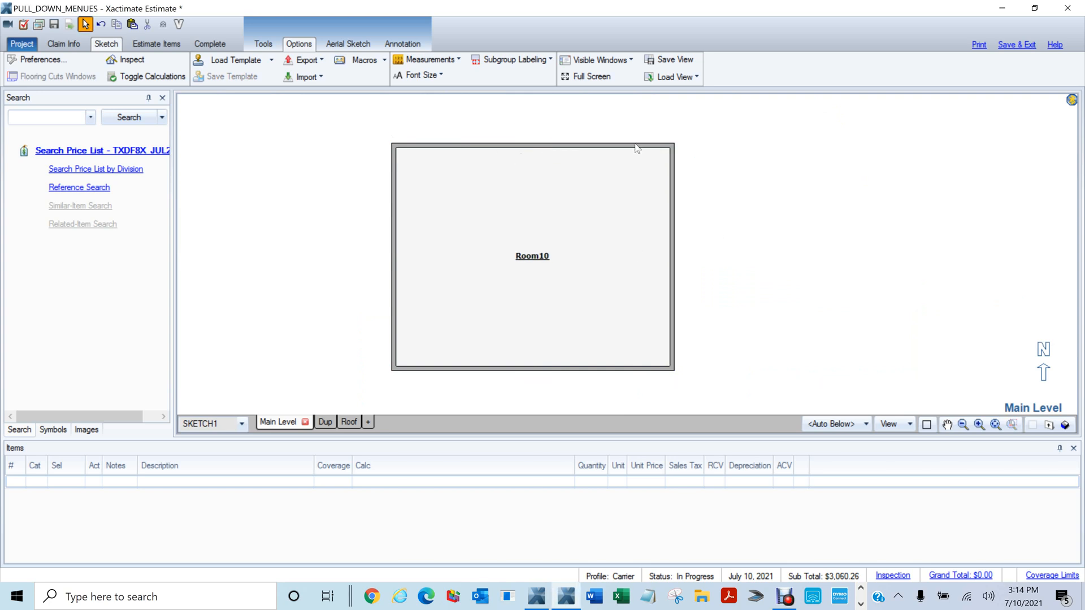
Set the Measurements General Rounding option to 1/16"
{"action": "left_click", "coordinate": [459, 60]}
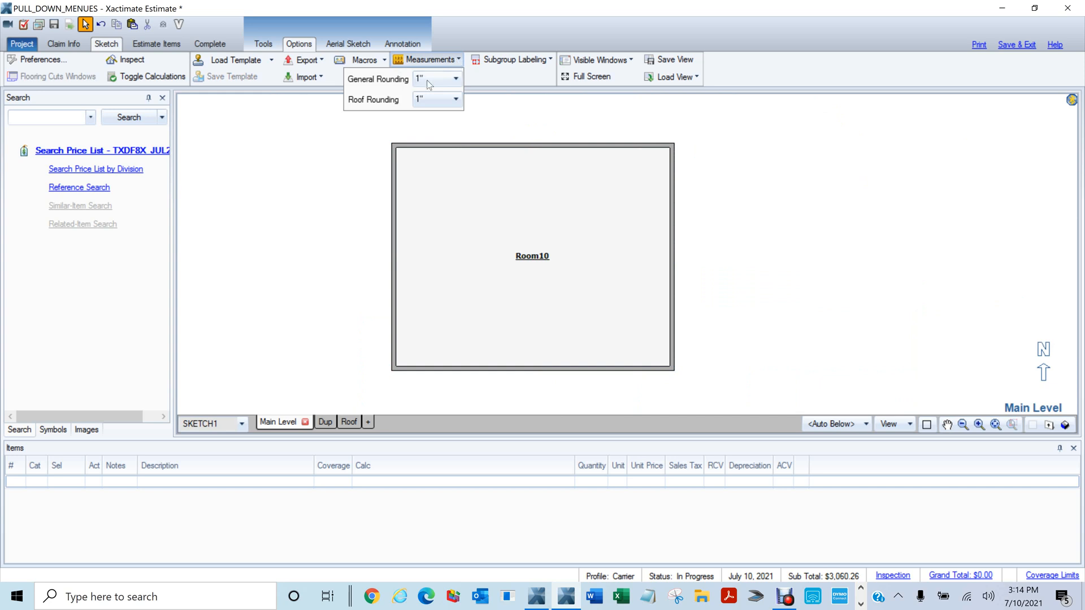
{"action": "left_click", "coordinate": [455, 79]}
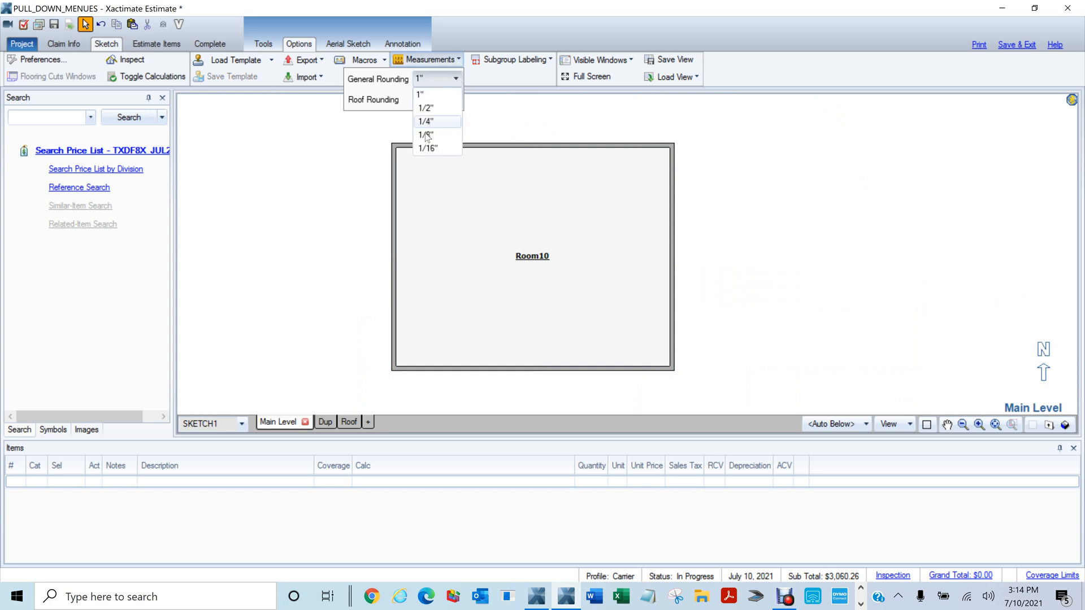
{"action": "left_click", "coordinate": [426, 148]}
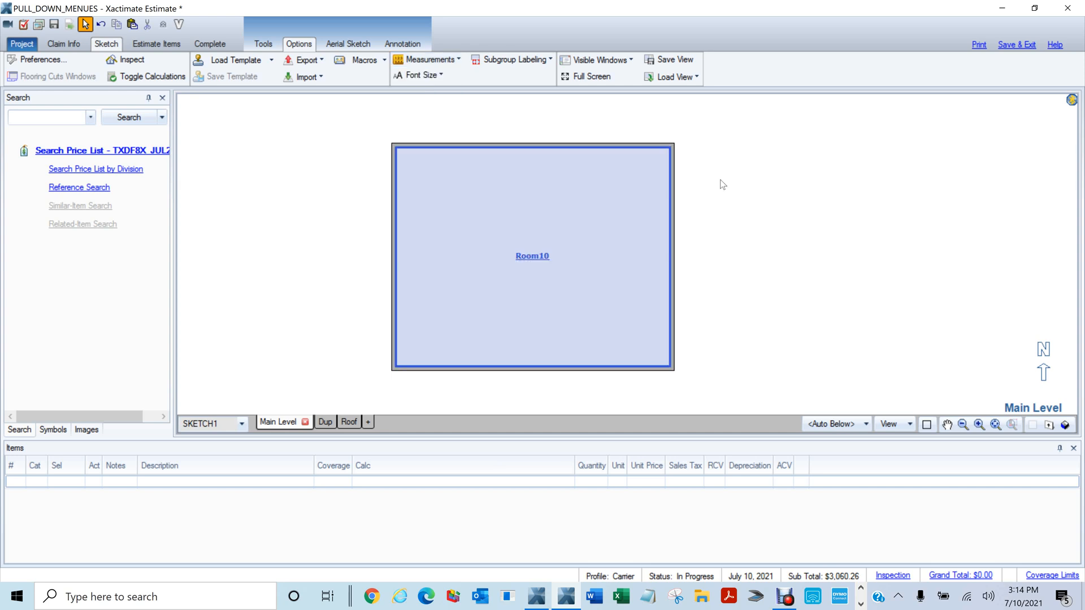
Delete Room10 and draw a new test room to check its finer dimensions
{"action": "mouse_move", "coordinate": [347, 125]}
{"action": "left_mouse_down"}
{"action": "mouse_move", "coordinate": [756, 329]}
{"action": "mouse_move", "coordinate": [747, 408]}
{"action": "mouse_move", "coordinate": [763, 424]}
{"action": "left_mouse_up"}
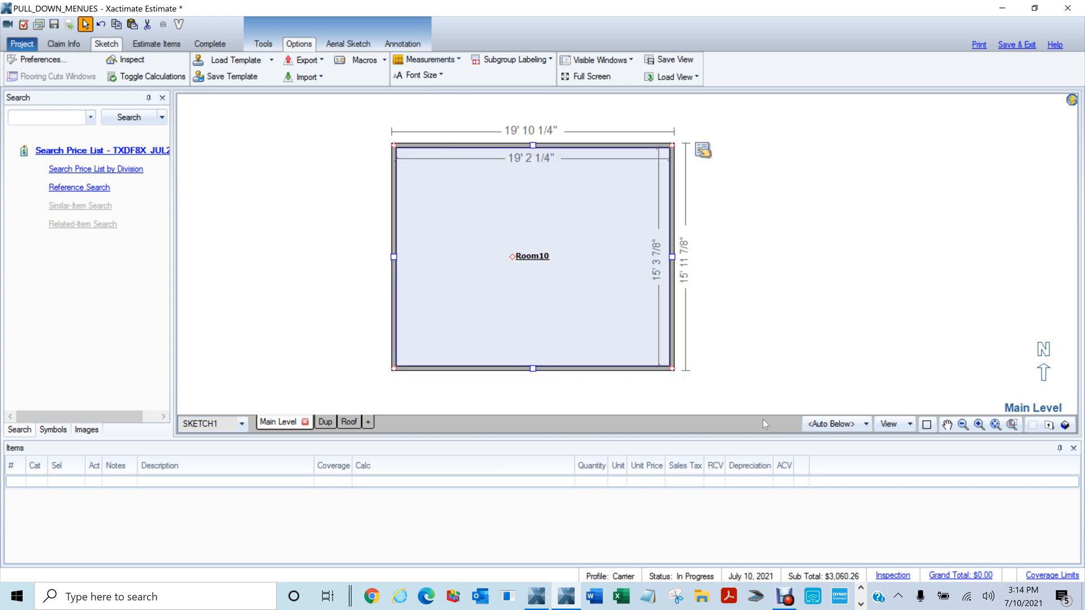
{"action": "key", "text": "Delete"}
{"action": "key", "text": "r"}
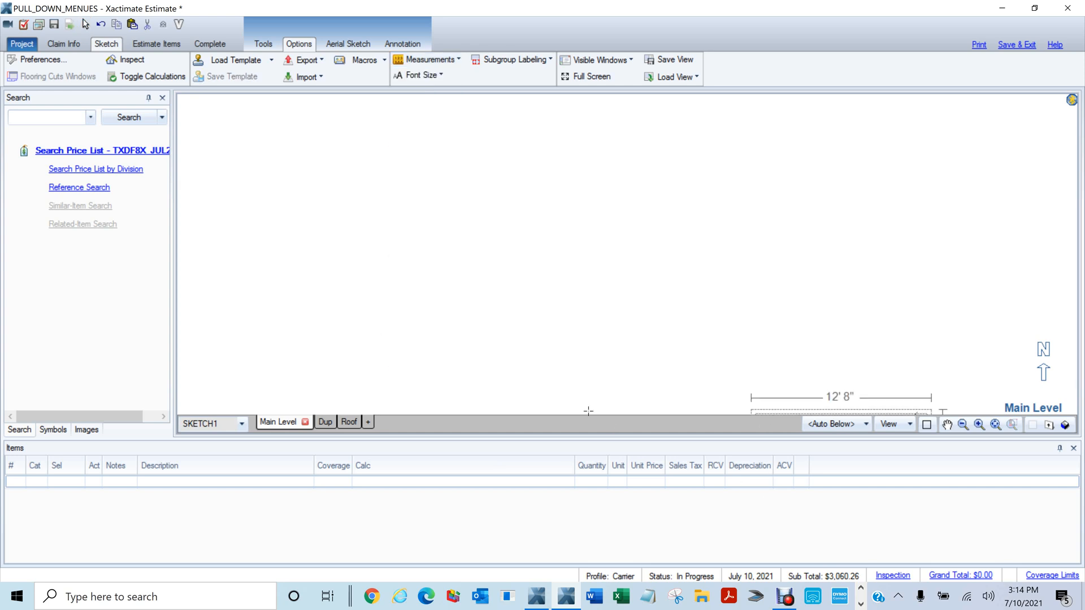
{"action": "left_click_drag", "start_coordinate": [383, 171], "coordinate": [526, 312]}
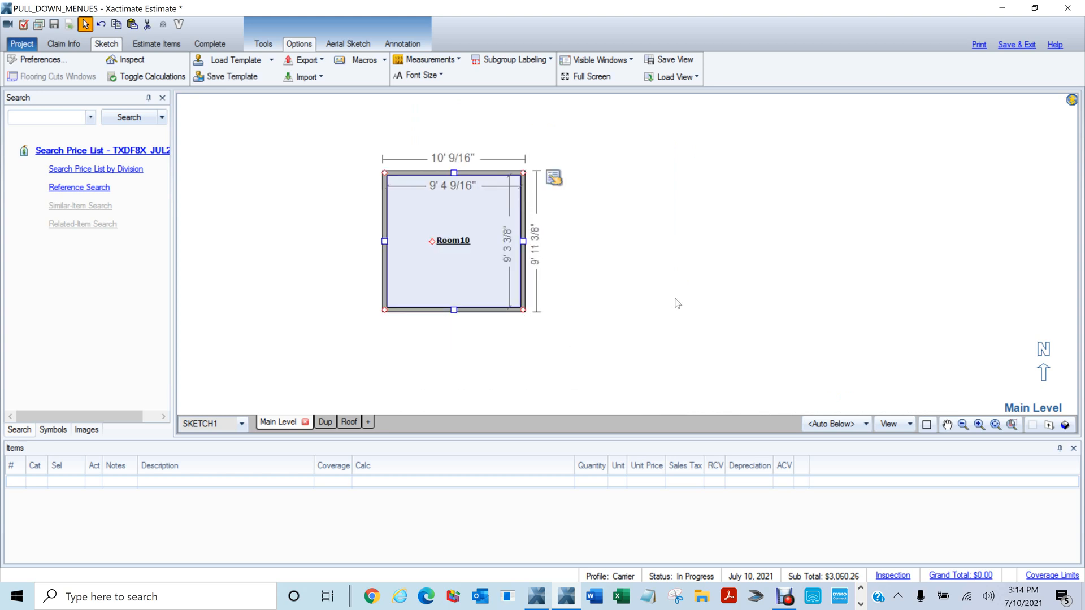
{"action": "left_click", "coordinate": [681, 294]}
{"action": "left_click", "coordinate": [455, 218]}
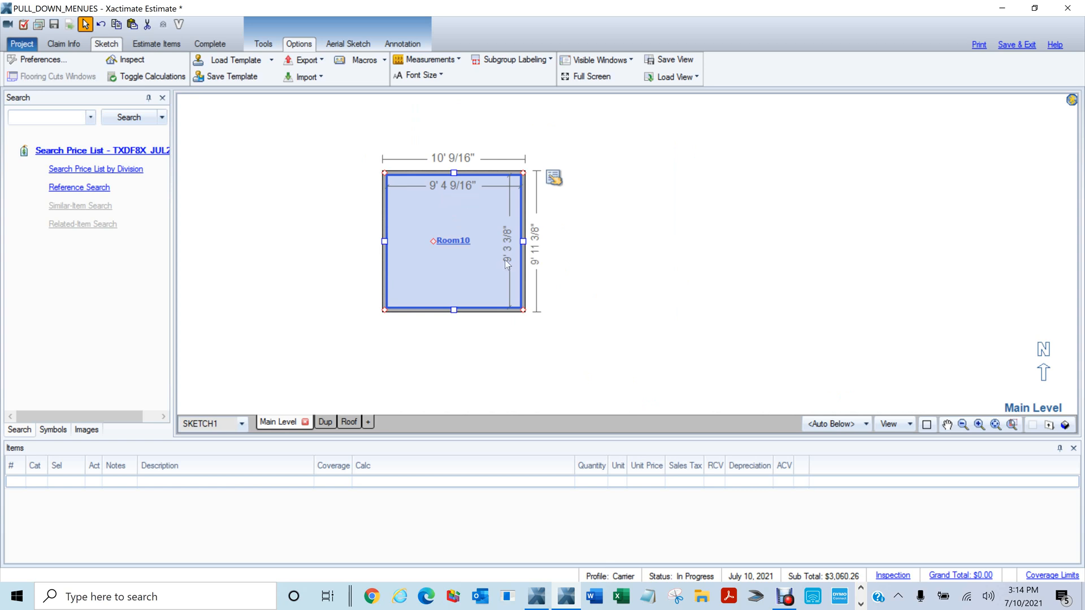
Delete the test room and confirm General Rounding stays at 1/16"
{"action": "left_click", "coordinate": [680, 270]}
{"action": "left_click_drag", "start_coordinate": [338, 141], "coordinate": [662, 348]}
{"action": "key", "text": "Delete"}
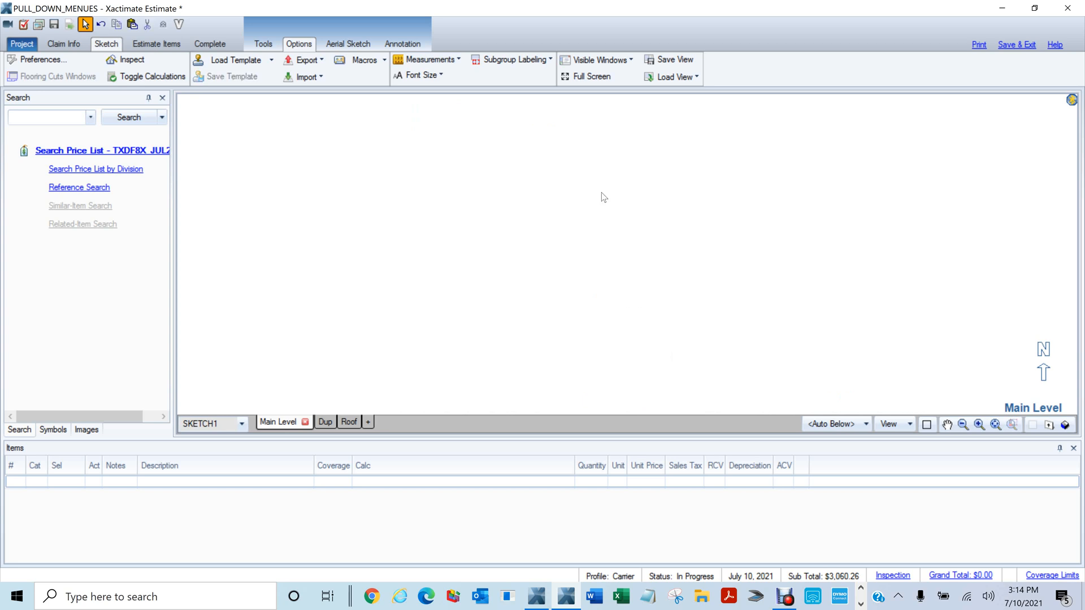
{"action": "left_click", "coordinate": [456, 57]}
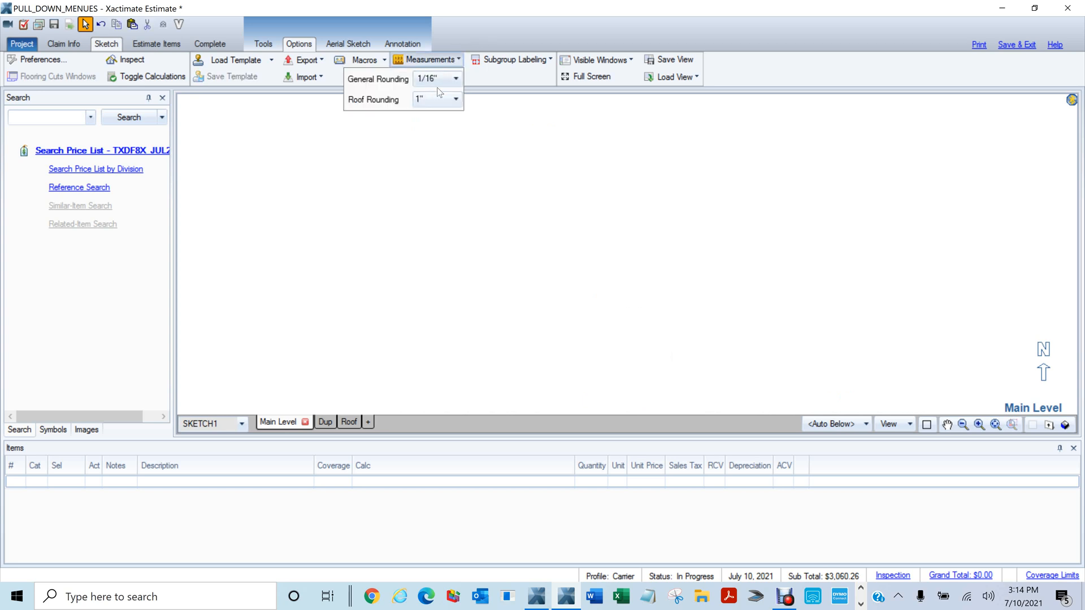
{"action": "left_click", "coordinate": [440, 83]}
{"action": "left_click", "coordinate": [420, 78]}
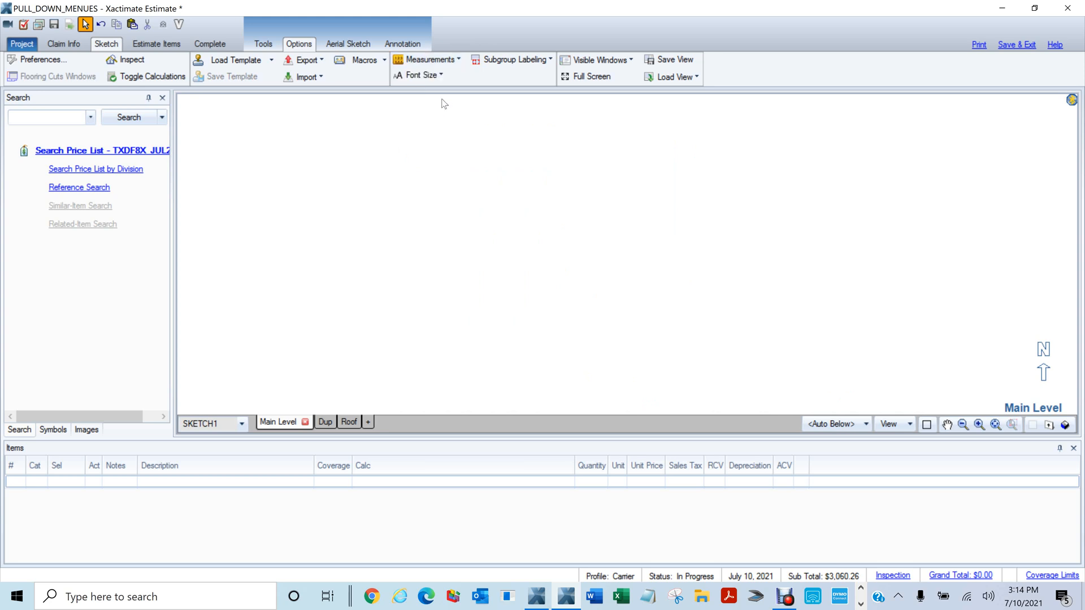
{"action": "scroll", "coordinate": [527, 224], "scroll_direction": "down", "scroll_amount": 2}
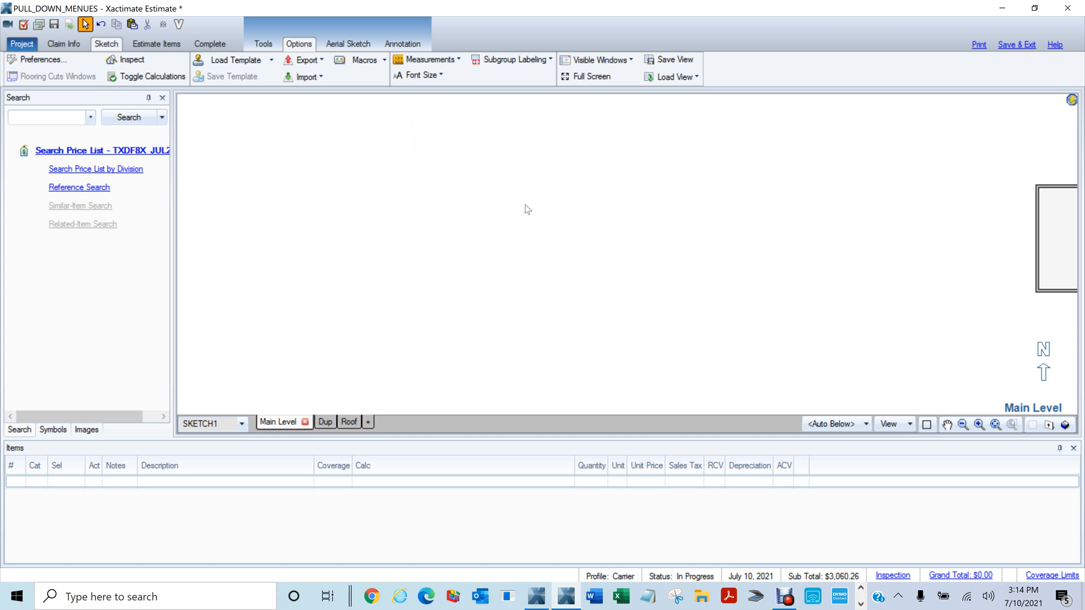
Toggle the full-screen sketch on and off, fitting the whole sketch in view
{"action": "middle_click", "coordinate": [631, 218]}
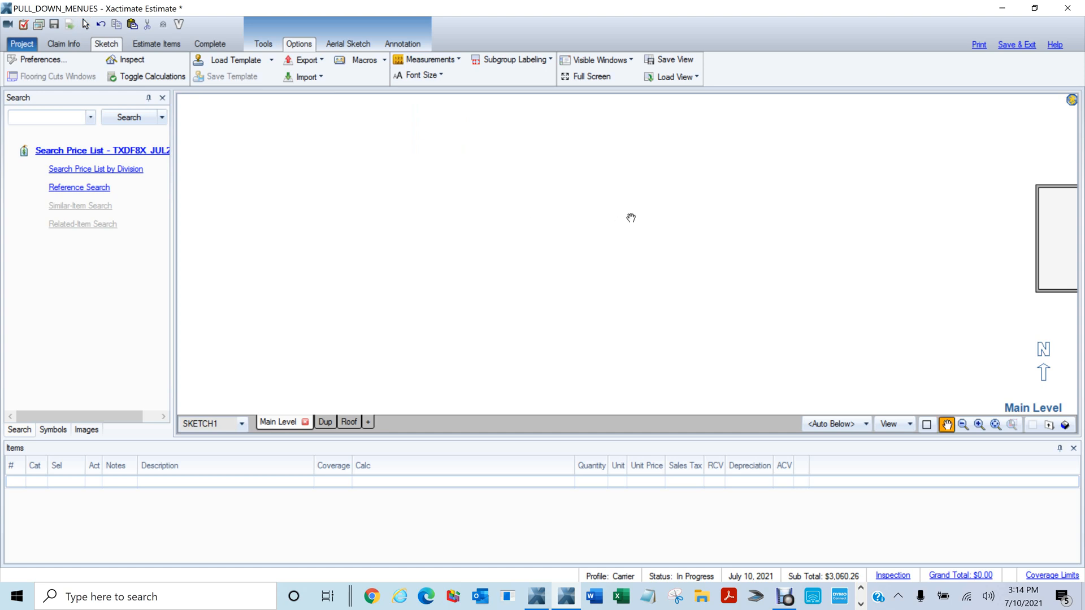
{"action": "middle_click", "coordinate": [609, 241]}
{"action": "middle_click", "coordinate": [609, 241]}
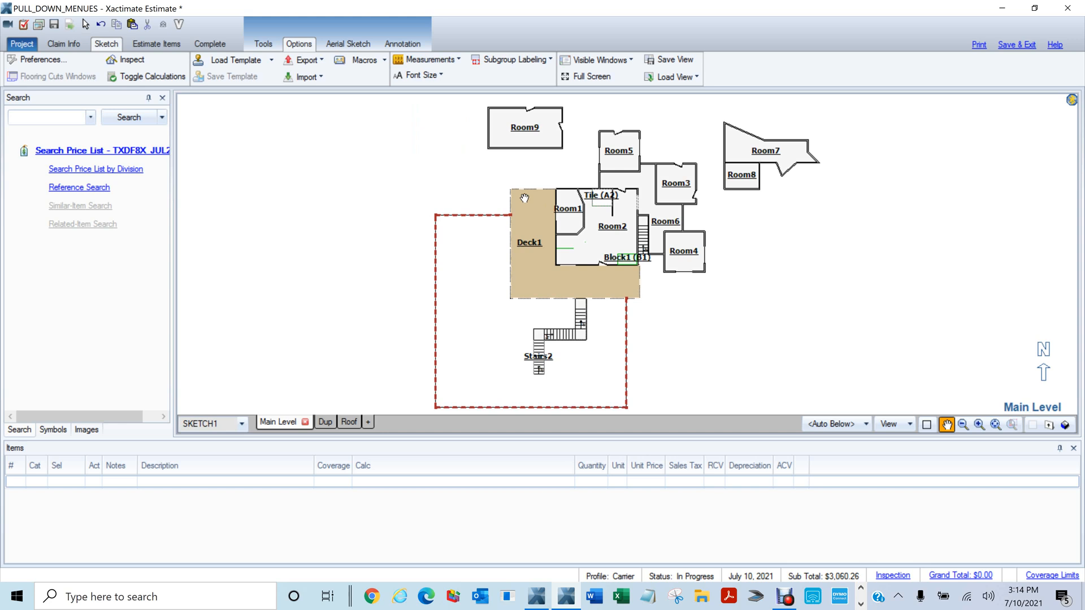
{"action": "key", "text": "F11"}
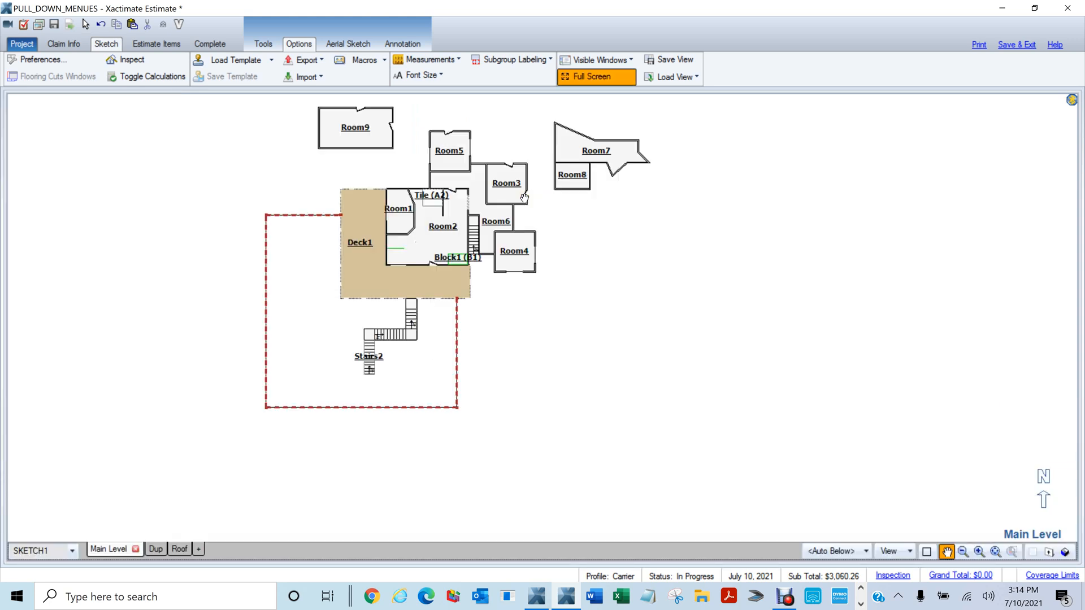
{"action": "middle_click", "coordinate": [524, 198]}
{"action": "middle_click", "coordinate": [524, 198]}
{"action": "scroll", "coordinate": [733, 408], "scroll_direction": "down", "scroll_amount": 1}
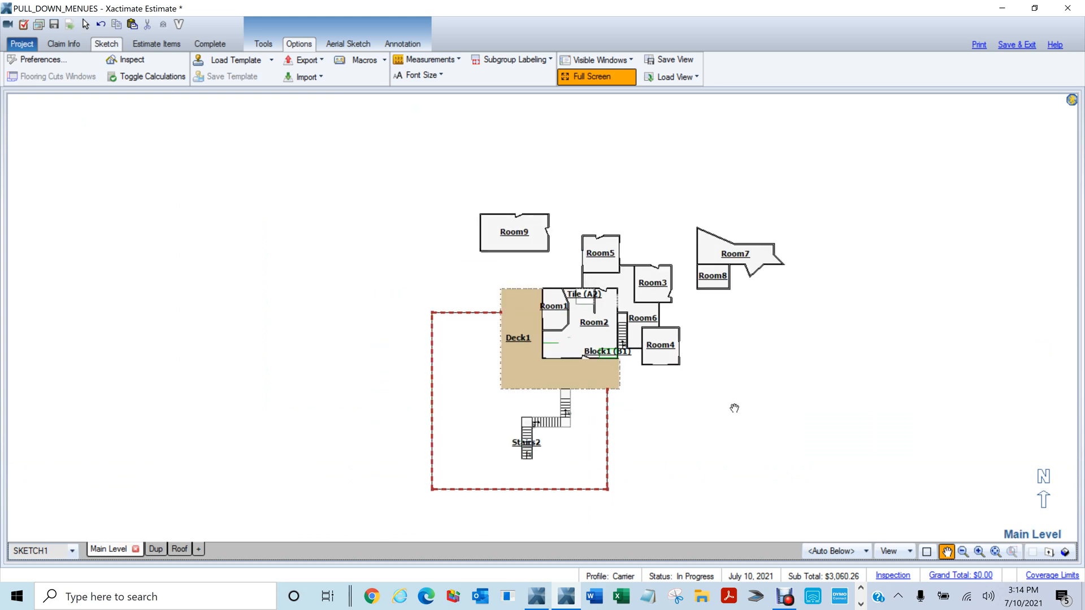
{"action": "middle_click", "coordinate": [287, 215]}
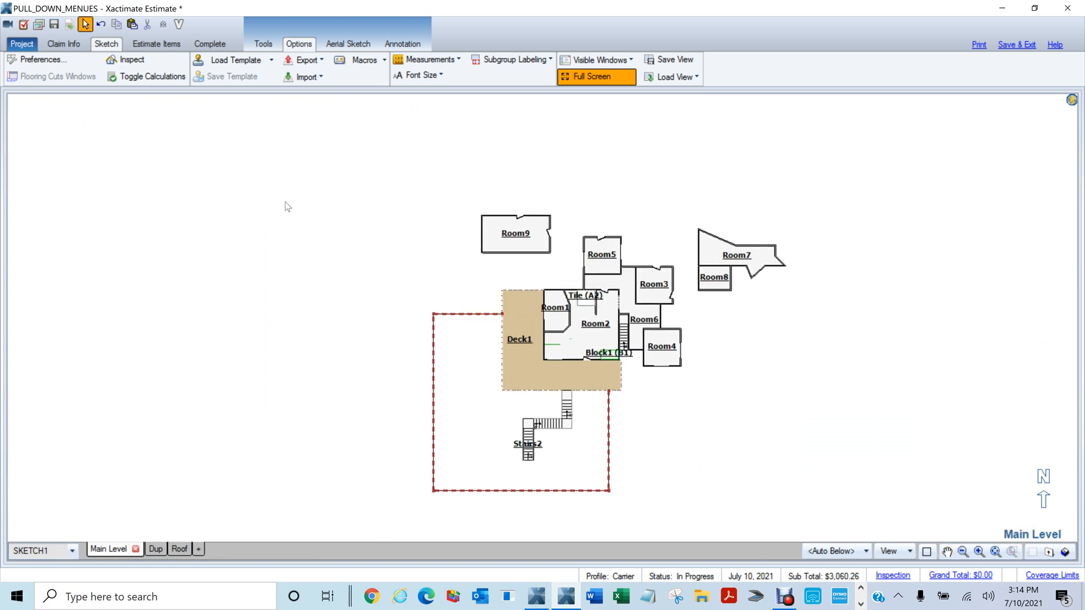
{"action": "left_click", "coordinate": [625, 60]}
{"action": "left_click", "coordinate": [619, 60]}
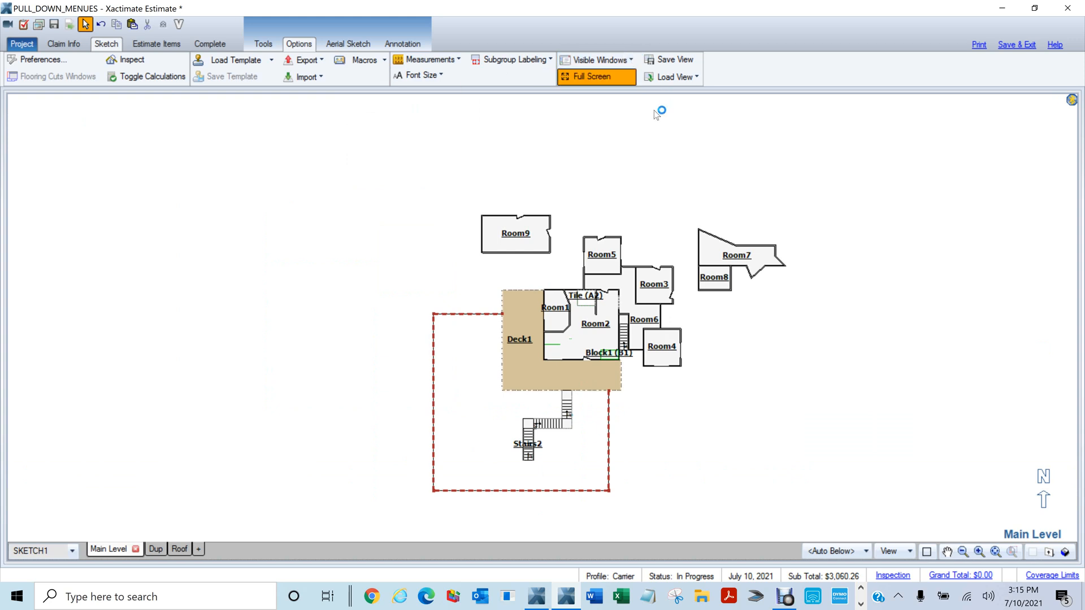
{"action": "left_click", "coordinate": [576, 77]}
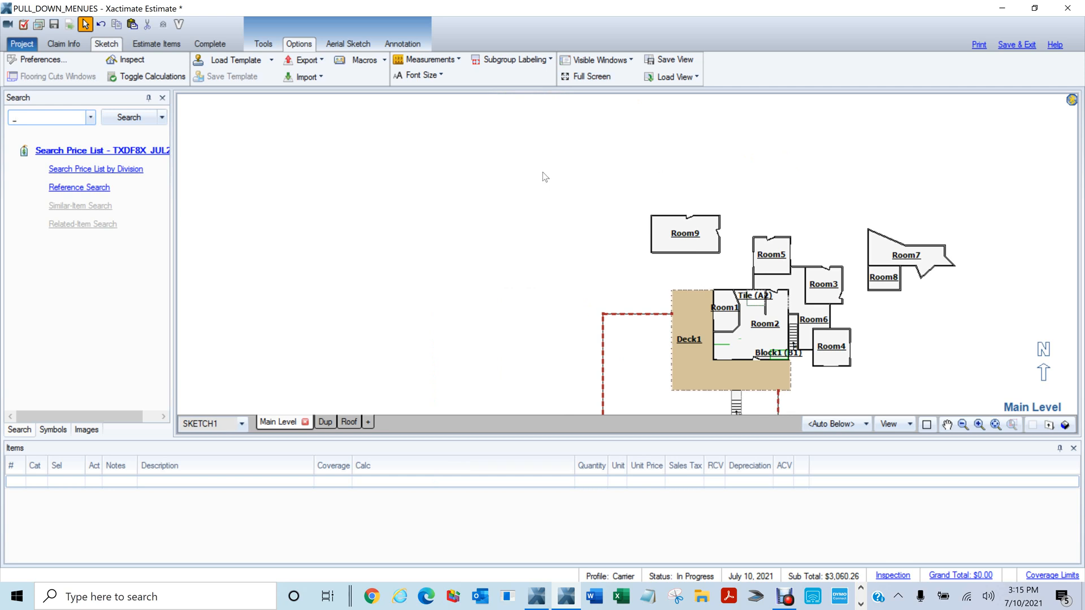
Pan the floor plan, then switch to a 3D view showing All Levels
{"action": "scroll", "coordinate": [544, 177], "scroll_direction": "down", "scroll_amount": 2}
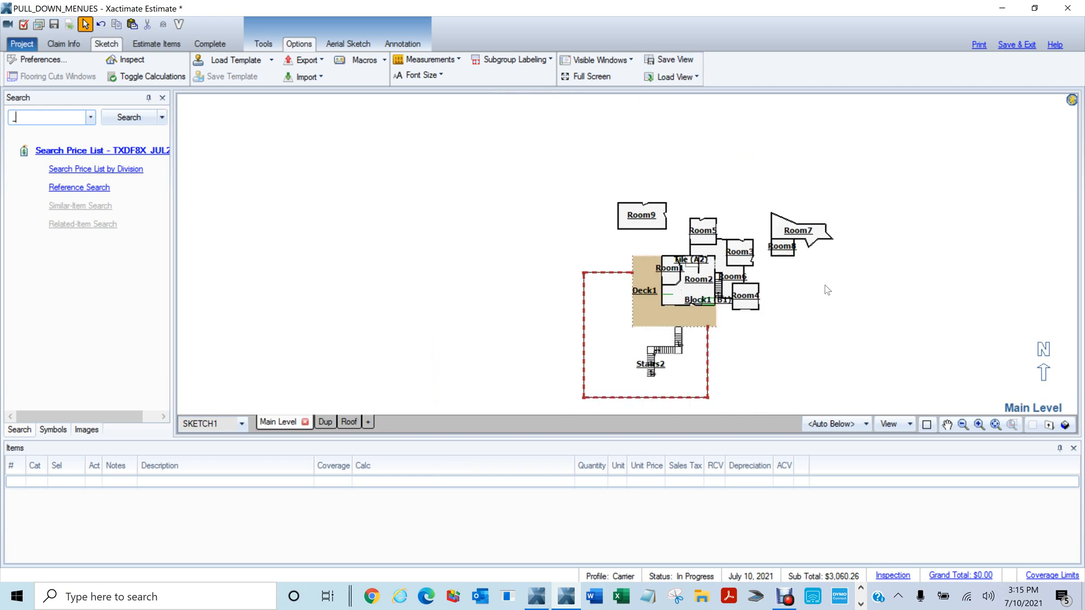
{"action": "mouse_move", "coordinate": [491, 188]}
{"action": "left_mouse_down"}
{"action": "mouse_move", "coordinate": [370, 143]}
{"action": "mouse_move", "coordinate": [340, 147]}
{"action": "left_mouse_up"}
{"action": "mouse_move", "coordinate": [872, 236]}
{"action": "left_mouse_down"}
{"action": "mouse_move", "coordinate": [780, 181]}
{"action": "mouse_move", "coordinate": [751, 199]}
{"action": "left_mouse_up"}
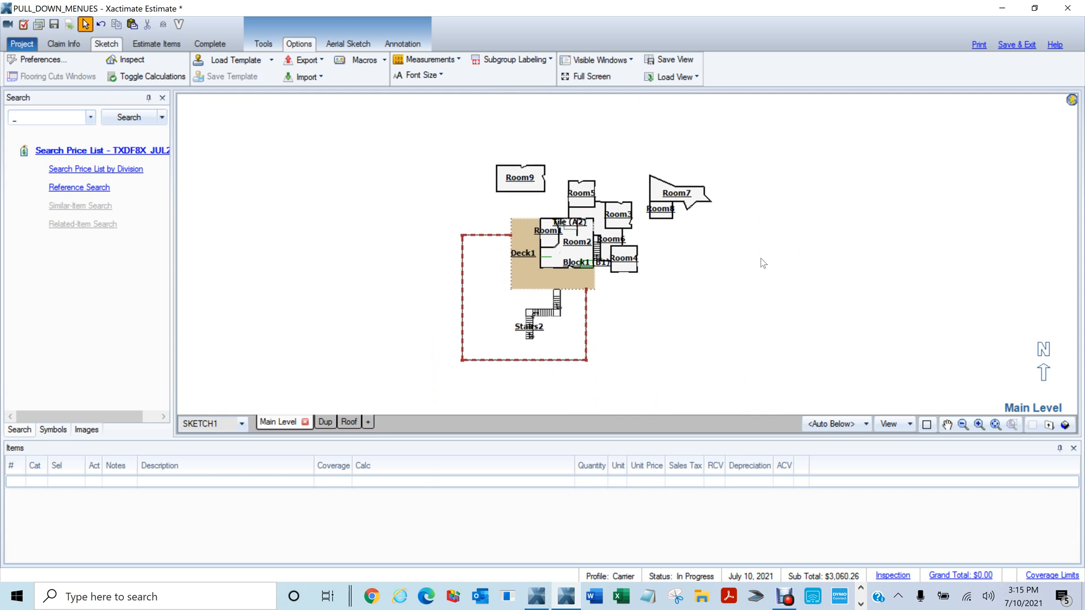
{"action": "key", "text": "F6"}
{"action": "left_click", "coordinate": [375, 423]}
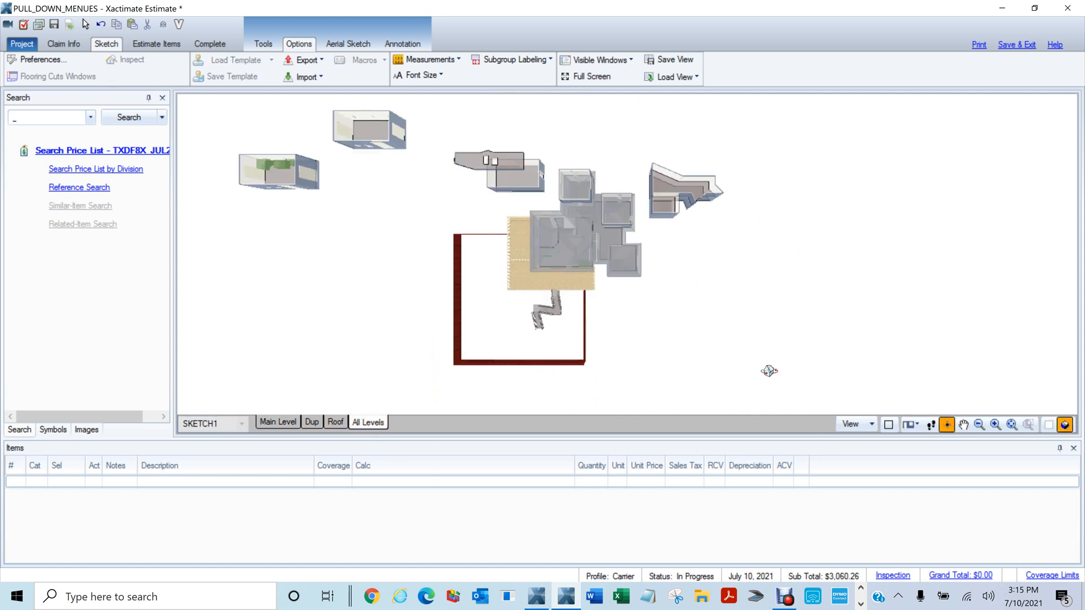
Orbit, zoom and pan the 3D model into a perspective of house, deck, stairs and fence
{"action": "left_click_drag", "start_coordinate": [768, 370], "coordinate": [873, 299]}
{"action": "mouse_move", "coordinate": [692, 289]}
{"action": "left_mouse_down"}
{"action": "mouse_move", "coordinate": [760, 324]}
{"action": "mouse_move", "coordinate": [757, 300]}
{"action": "mouse_move", "coordinate": [795, 316]}
{"action": "left_mouse_up"}
{"action": "scroll", "coordinate": [796, 316], "scroll_direction": "up", "scroll_amount": 3}
{"action": "left_click", "coordinate": [963, 425]}
{"action": "left_click_drag", "start_coordinate": [730, 292], "coordinate": [751, 312]}
{"action": "left_click_drag", "start_coordinate": [858, 263], "coordinate": [816, 259]}
{"action": "scroll", "coordinate": [789, 279], "scroll_direction": "up", "scroll_amount": 2}
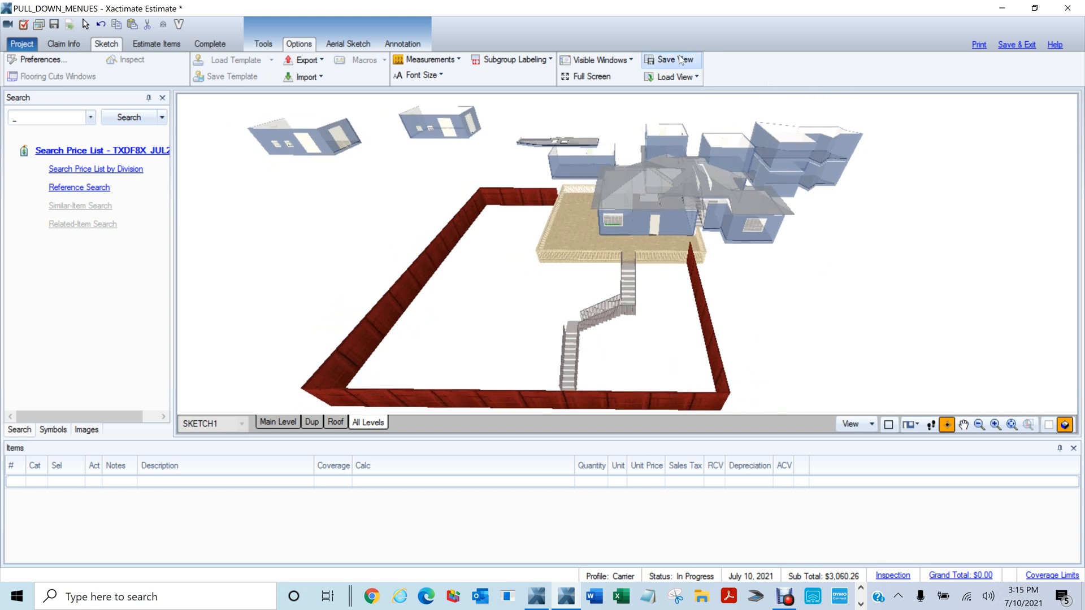
{"action": "left_click", "coordinate": [654, 60]}
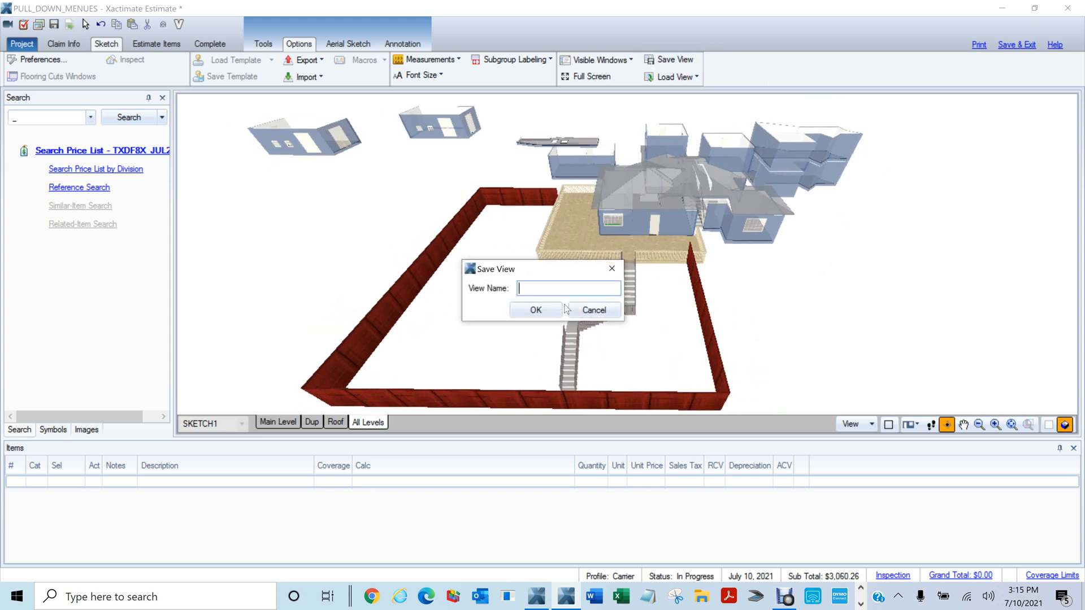
Save the current 3D angle as view FORTOMMY01, then orbit the house to a new angle
{"action": "type", "text": "FORTOMMY01"}
{"action": "left_click", "coordinate": [535, 310]}
{"action": "left_click_drag", "start_coordinate": [838, 312], "coordinate": [624, 265]}
{"action": "left_click_drag", "start_coordinate": [507, 272], "coordinate": [593, 271]}
{"action": "left_click_drag", "start_coordinate": [506, 173], "coordinate": [567, 175]}
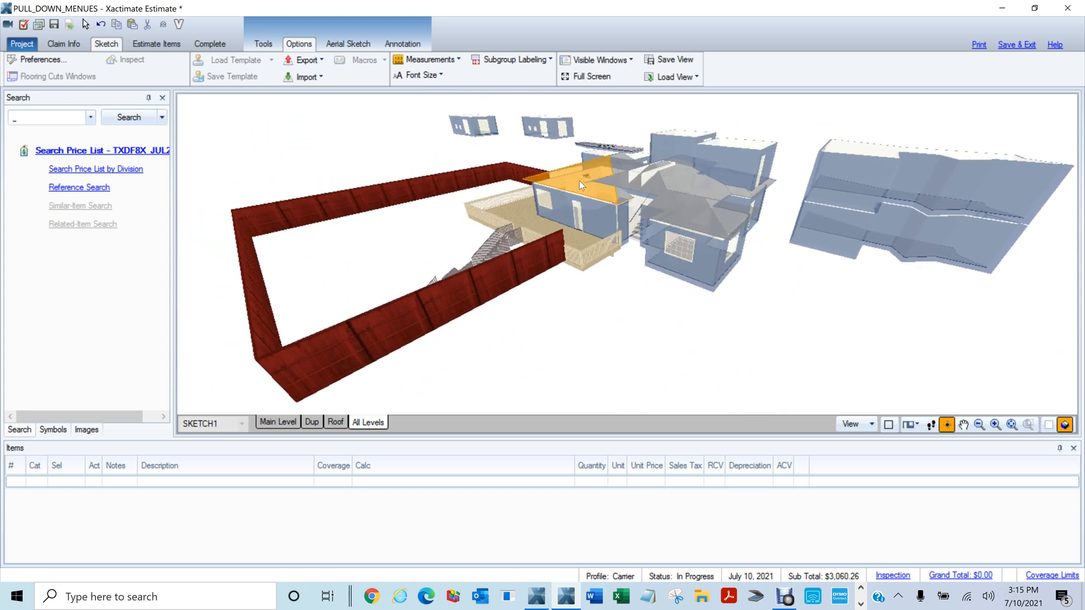
Save this angle as view TOOM2 and return to the 2D Main Level plan
{"action": "left_click", "coordinate": [662, 61]}
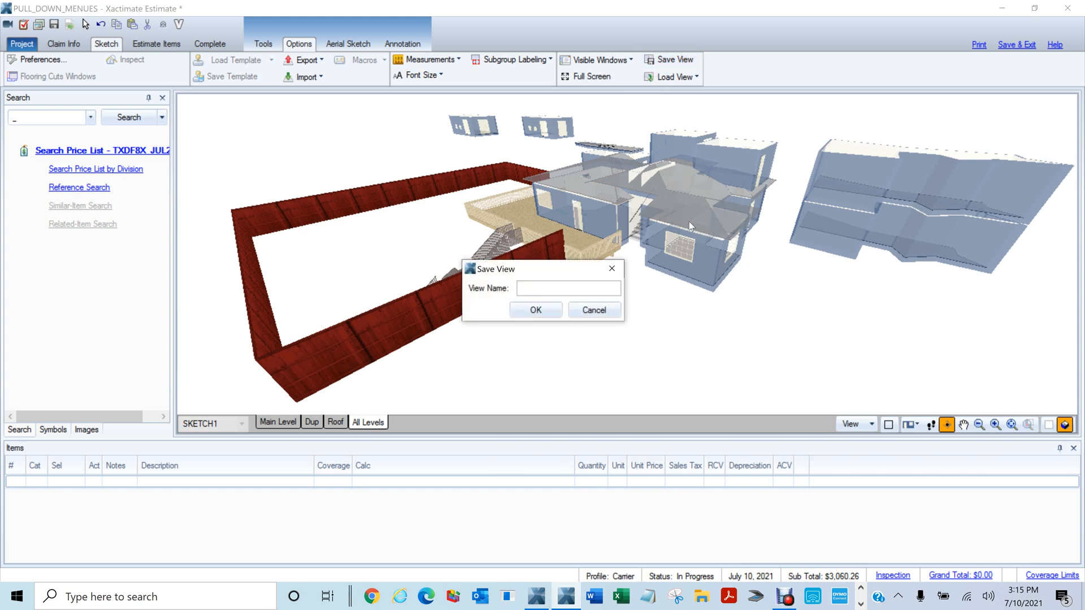
{"action": "left_click", "coordinate": [554, 289]}
{"action": "type", "text": "TOOM2"}
{"action": "left_click", "coordinate": [553, 312]}
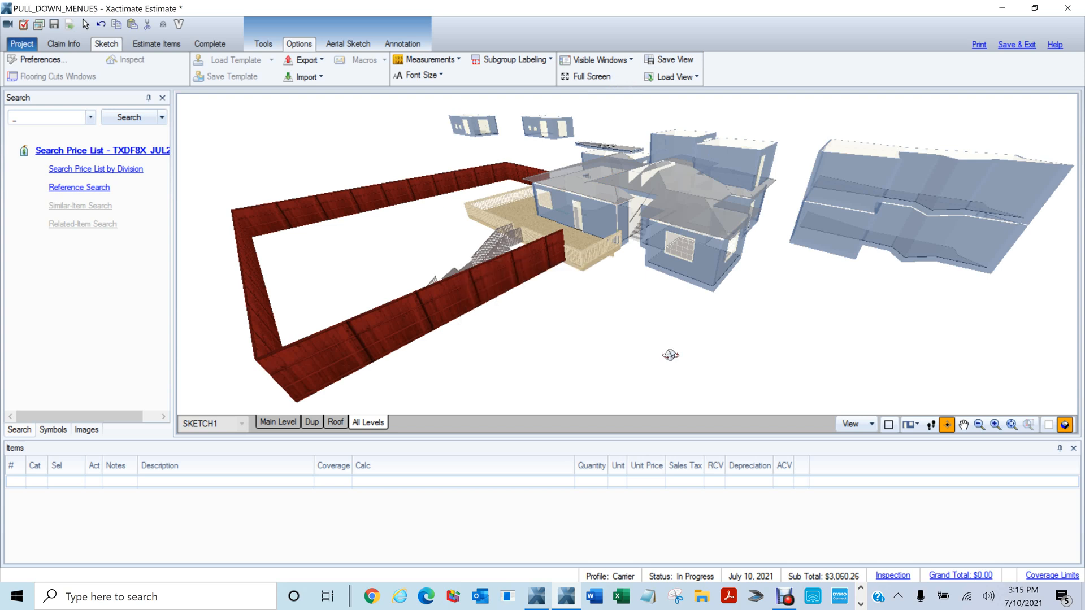
{"action": "key", "text": "F4"}
{"action": "scroll", "coordinate": [402, 239], "scroll_direction": "down", "scroll_amount": 2}
{"action": "middle_click", "coordinate": [824, 285]}
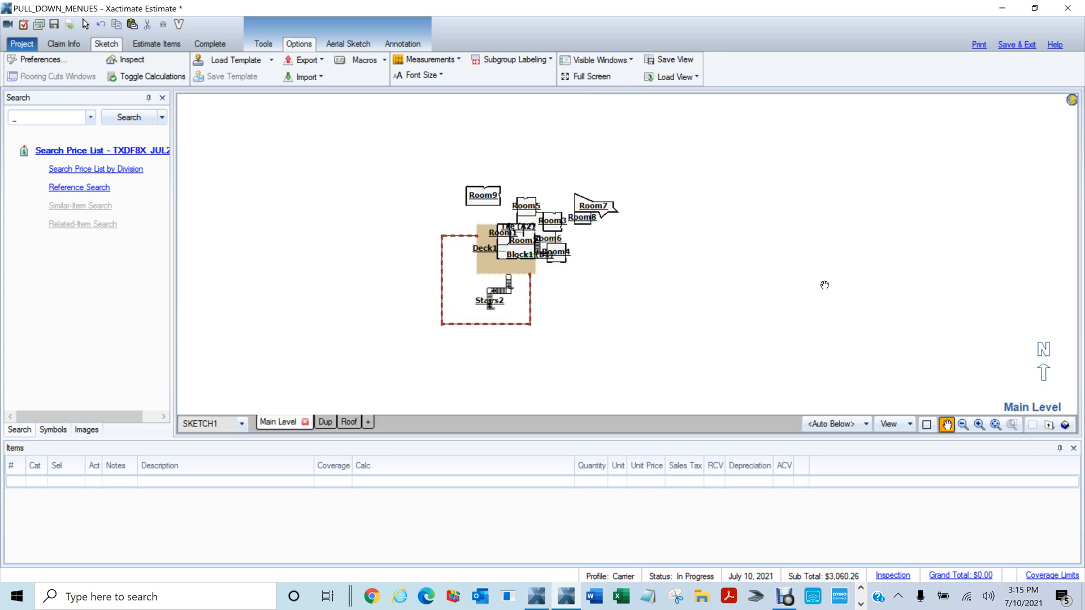
{"action": "left_click_drag", "start_coordinate": [737, 264], "coordinate": [814, 213]}
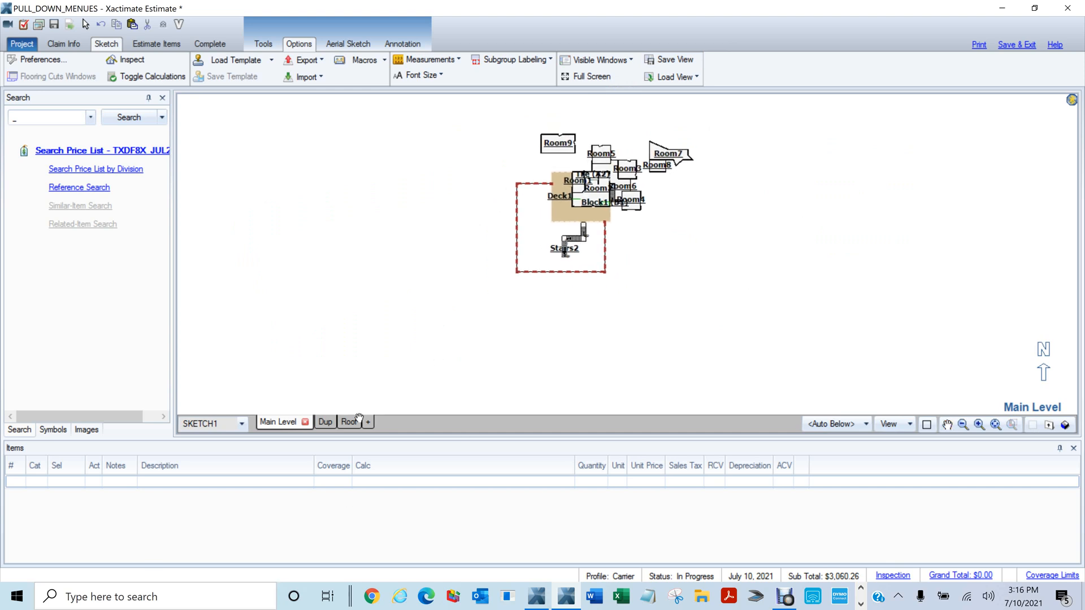
{"action": "left_click", "coordinate": [327, 422]}
{"action": "left_click", "coordinate": [280, 428]}
{"action": "left_click", "coordinate": [682, 62]}
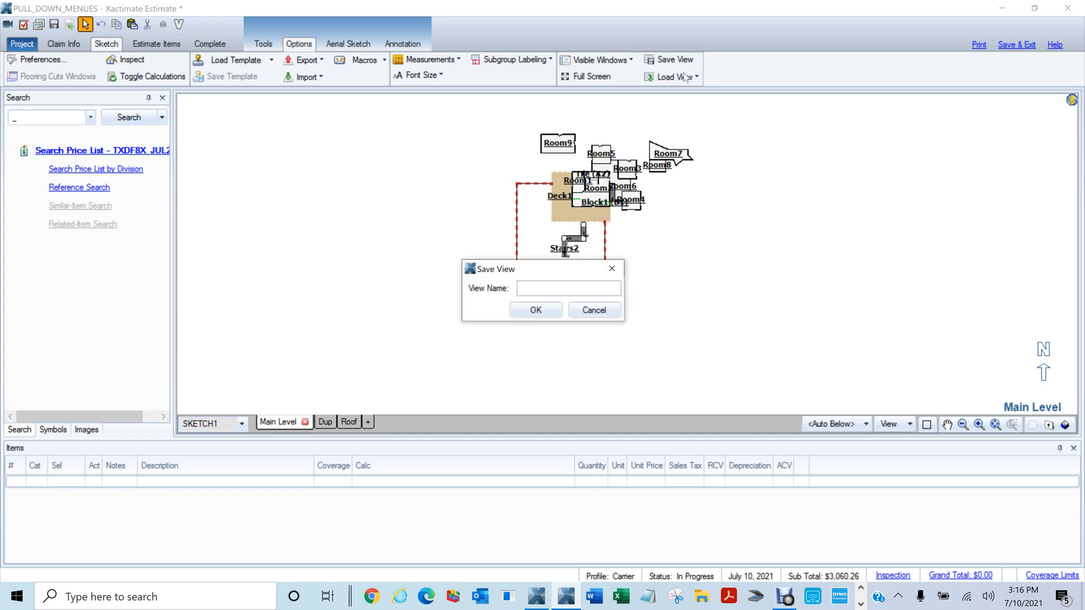
{"action": "left_click", "coordinate": [594, 310]}
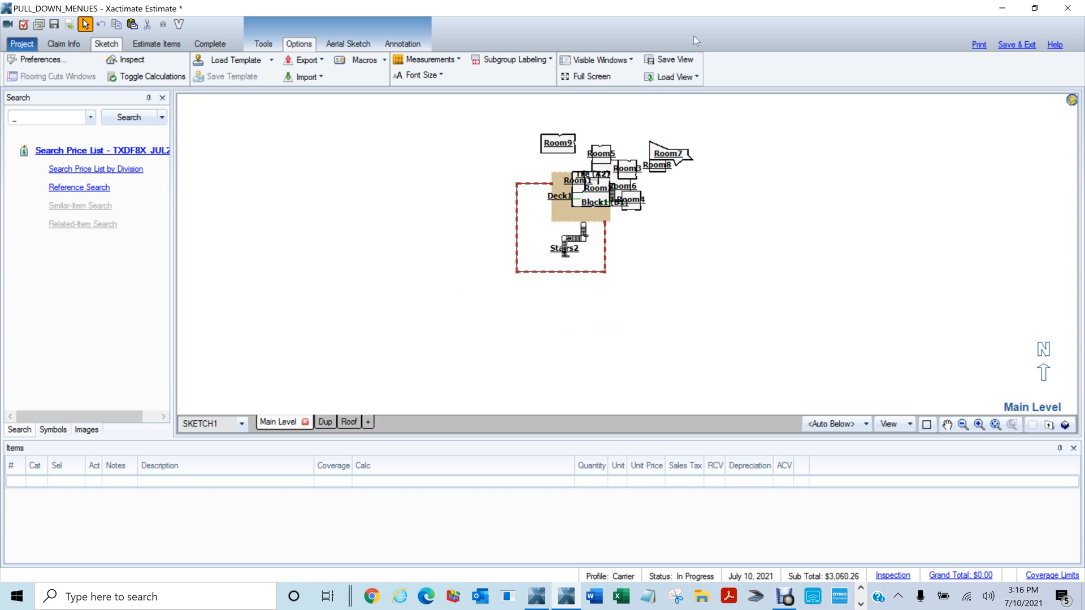
{"action": "left_click", "coordinate": [673, 78]}
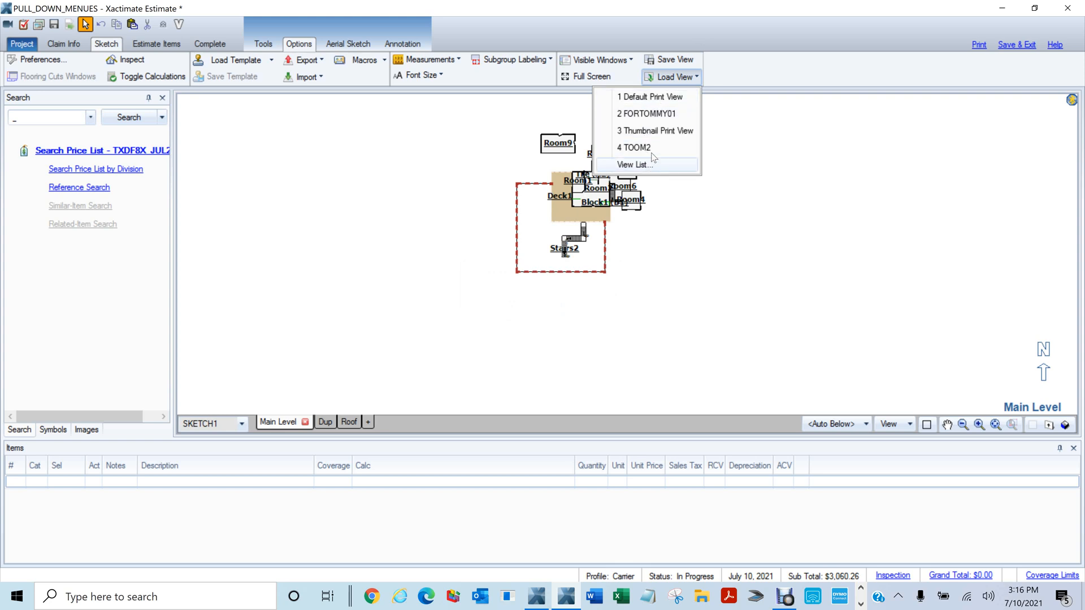
{"action": "left_click", "coordinate": [657, 113]}
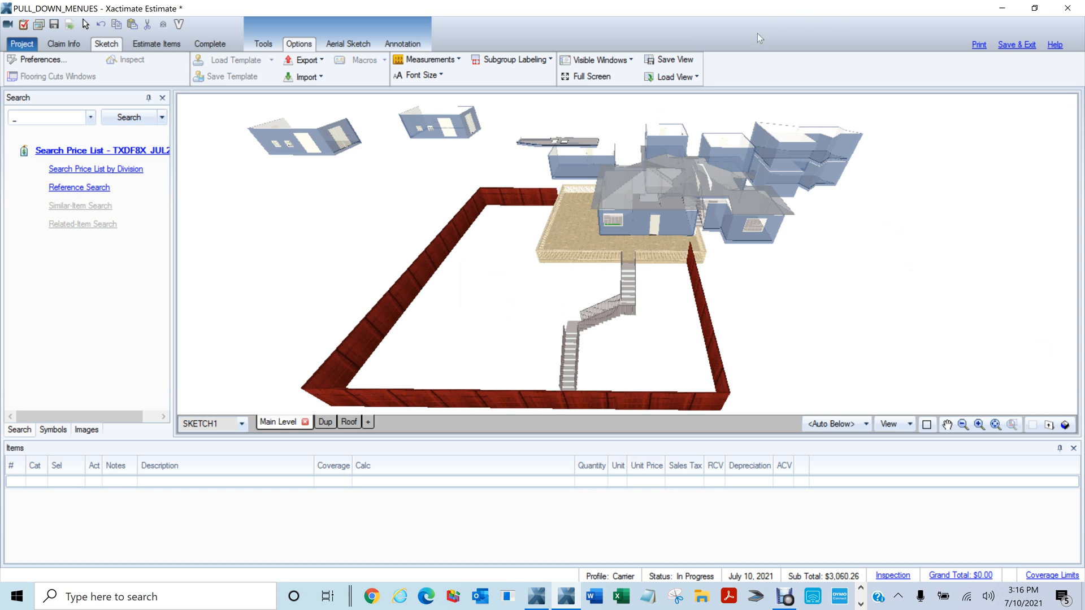
{"action": "left_click", "coordinate": [682, 79]}
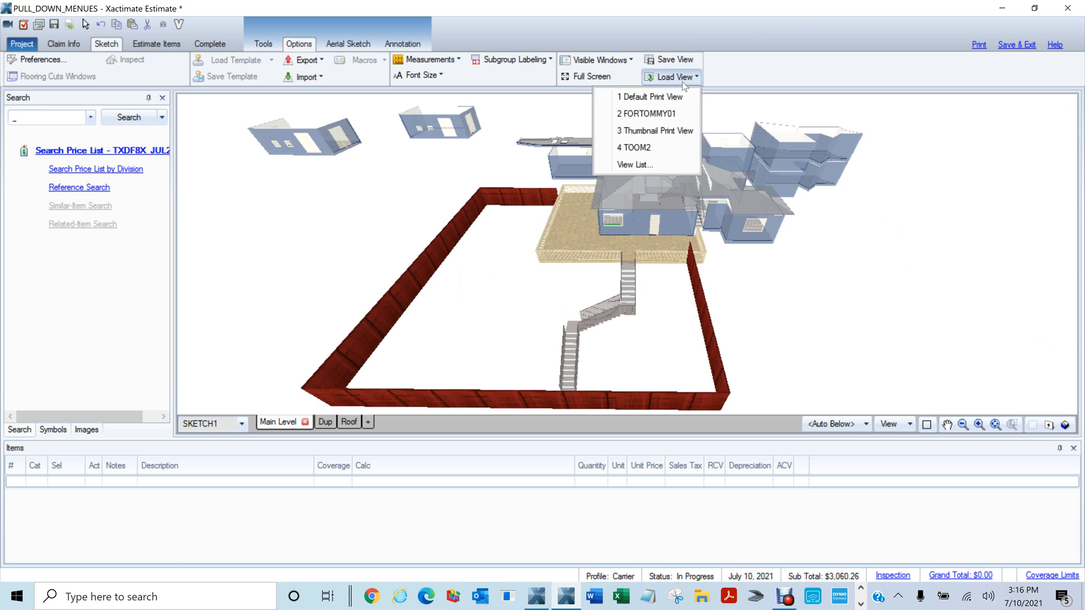
{"action": "left_click", "coordinate": [647, 149]}
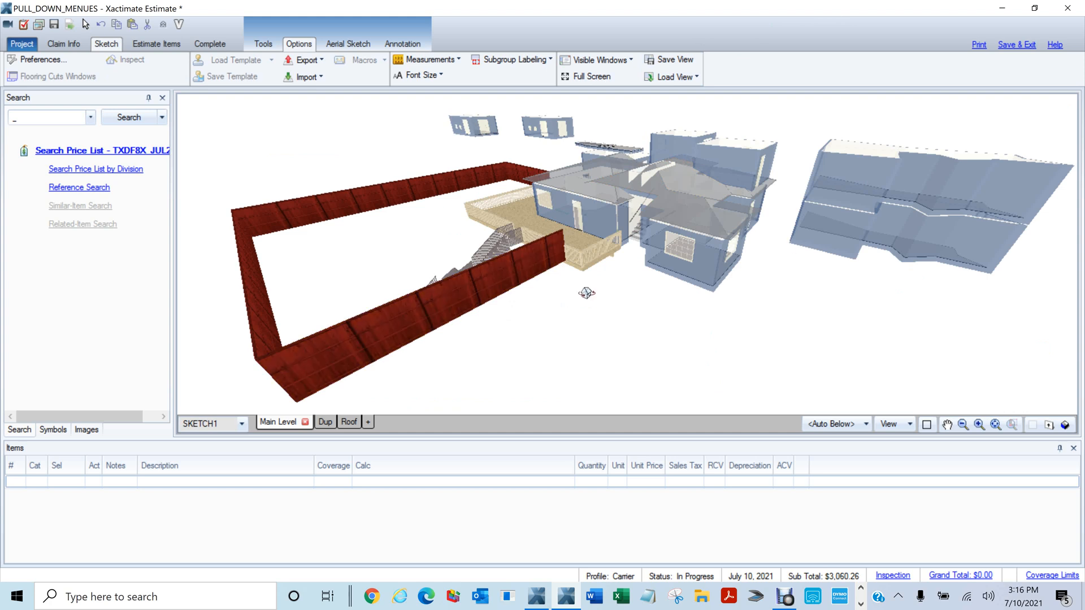
{"action": "left_click_drag", "start_coordinate": [571, 293], "coordinate": [636, 300]}
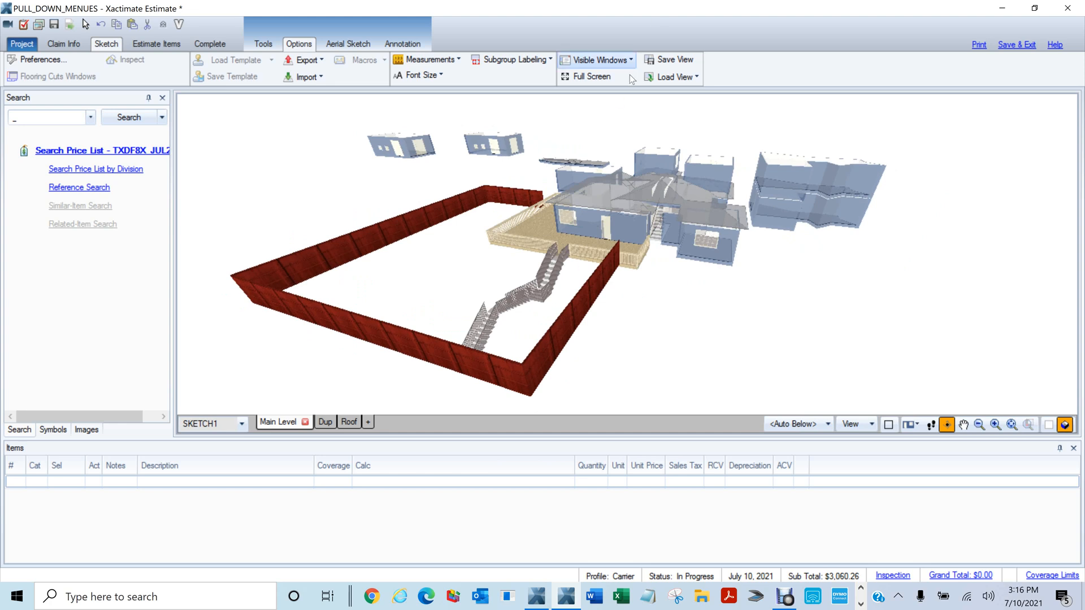
{"action": "left_click", "coordinate": [687, 77]}
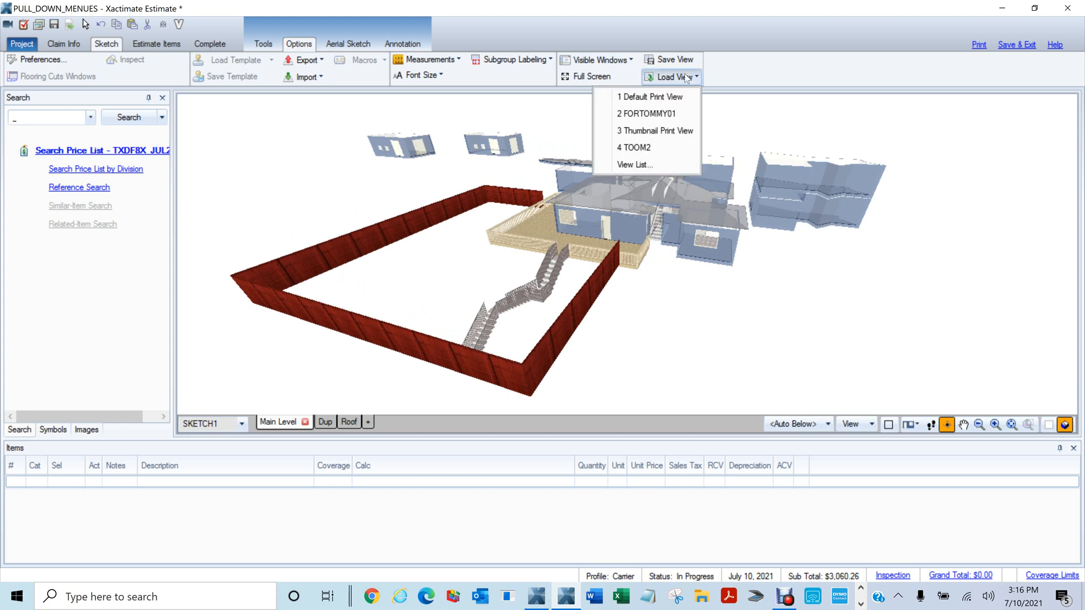
{"action": "left_click", "coordinate": [663, 116]}
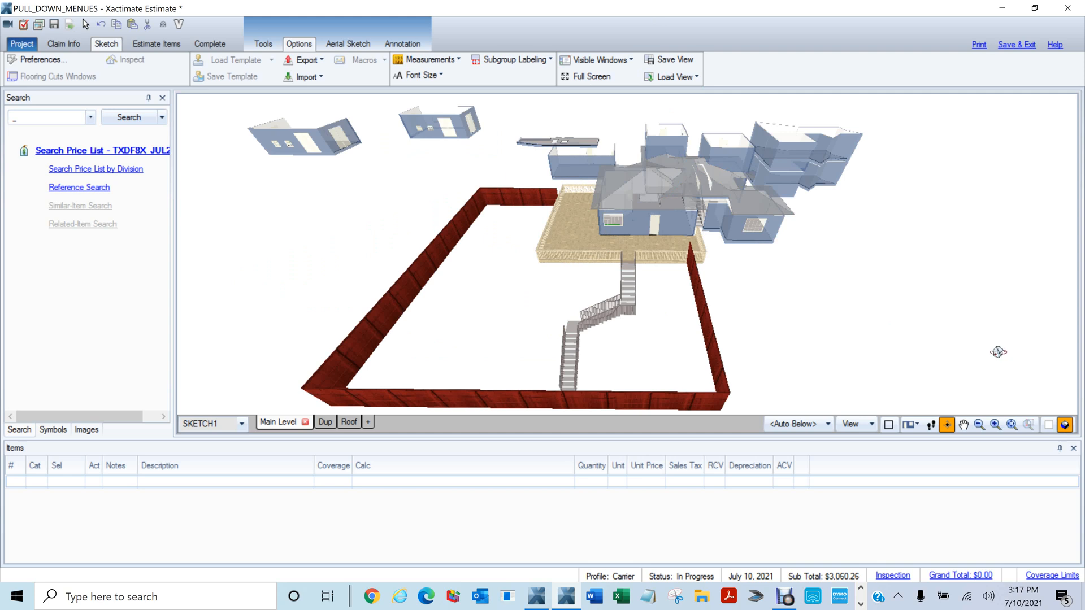
{"action": "left_click_drag", "start_coordinate": [835, 267], "coordinate": [824, 260]}
{"action": "right_click", "coordinate": [823, 261]}
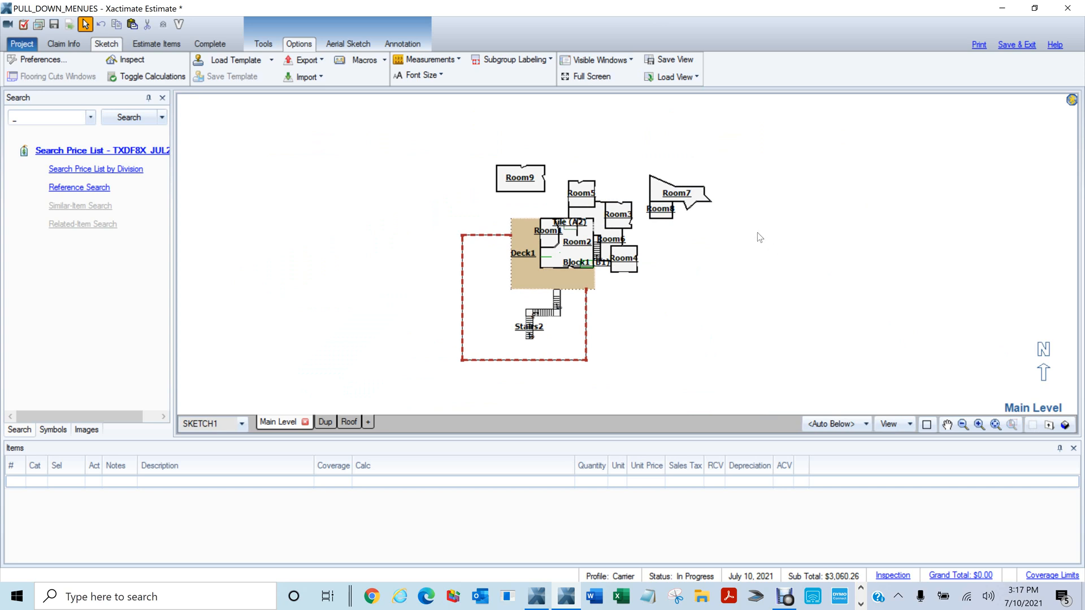
Switch to the Aerial Sketch workspace and close the overview videos dialog
{"action": "left_click", "coordinate": [351, 45]}
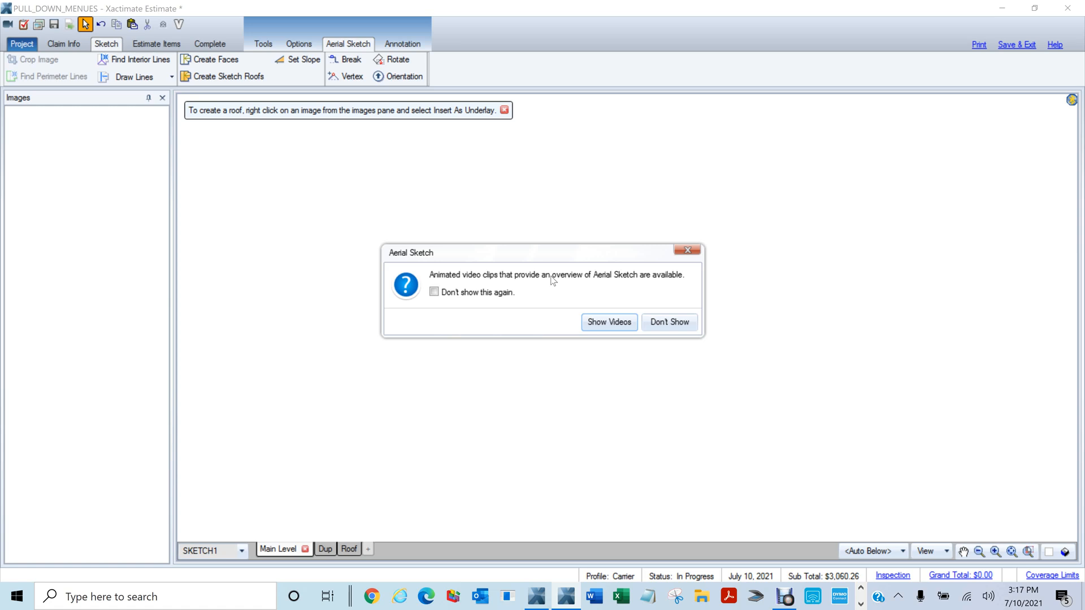
{"action": "left_click", "coordinate": [693, 251]}
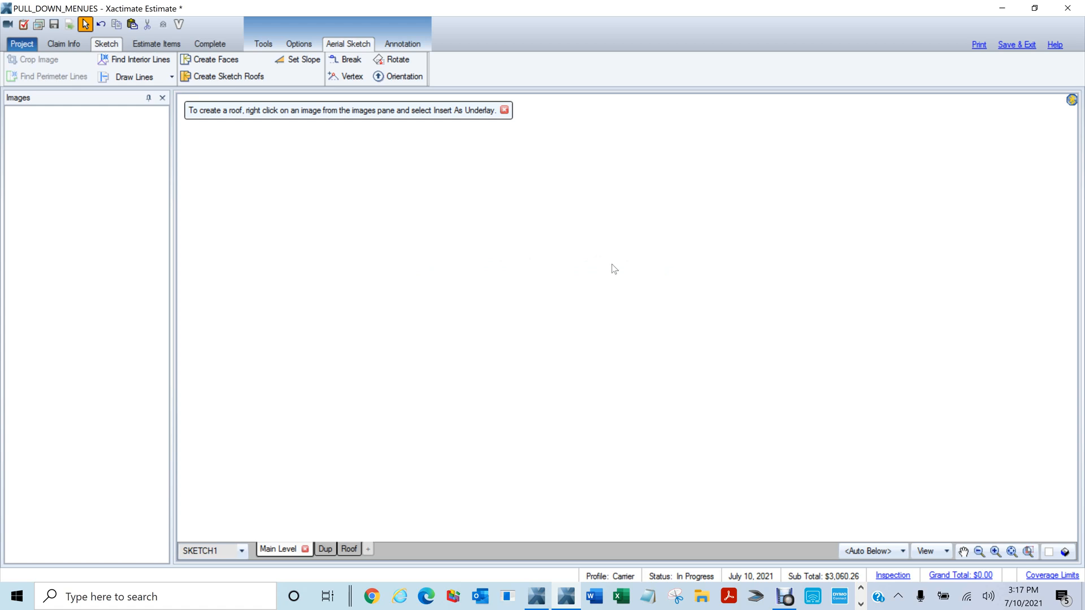
Return to the sketch tools and show the Roof level plan with its face table
{"action": "left_click", "coordinate": [263, 43]}
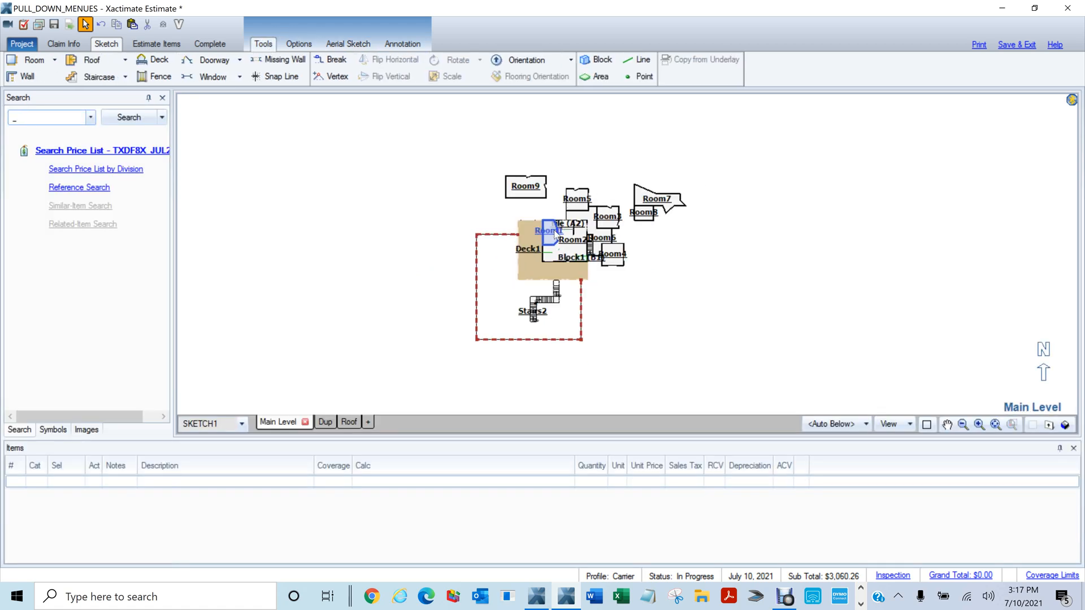
{"action": "left_click", "coordinate": [348, 421]}
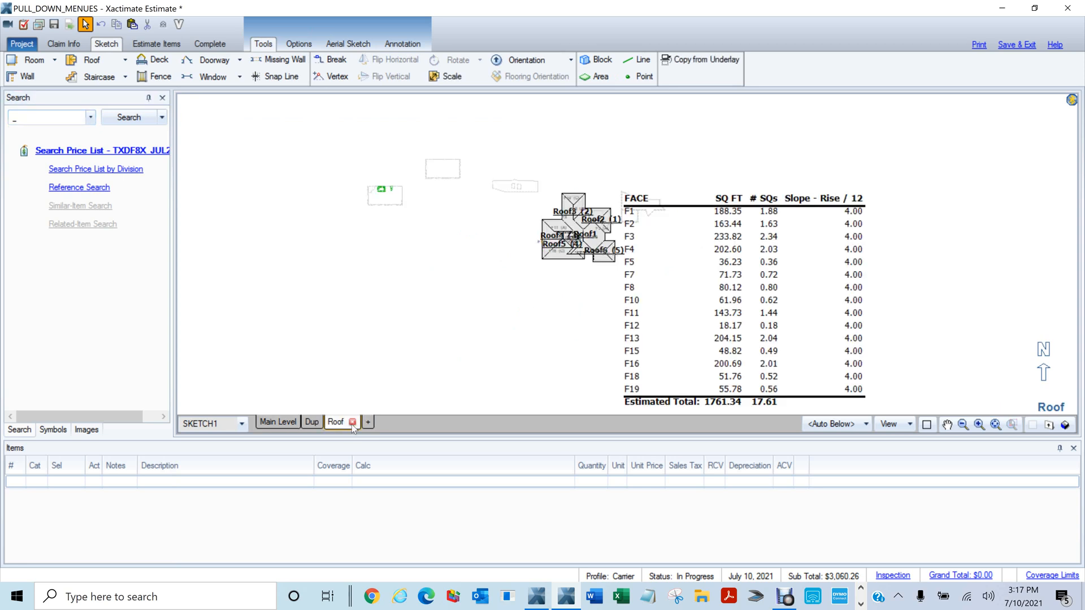
{"action": "scroll", "coordinate": [572, 309], "scroll_direction": "up", "scroll_amount": 2}
{"action": "mouse_move", "coordinate": [470, 246]}
{"action": "left_mouse_down"}
{"action": "mouse_move", "coordinate": [465, 375]}
{"action": "mouse_move", "coordinate": [525, 350]}
{"action": "left_mouse_up"}
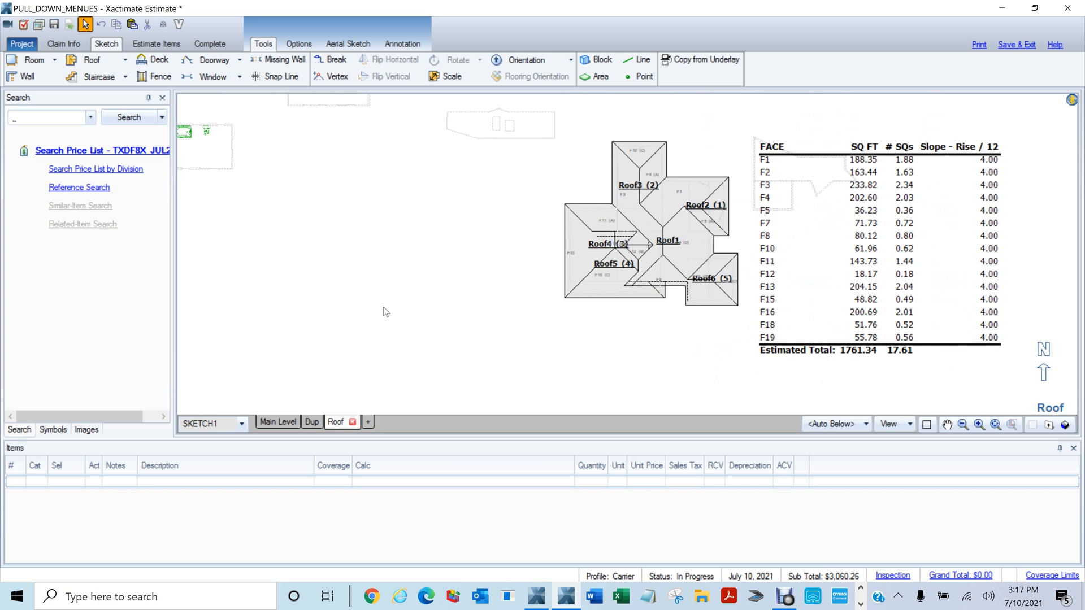
{"action": "left_click_drag", "start_coordinate": [317, 283], "coordinate": [316, 281]}
Orbit the roofs briefly as a 3D model, then go back to the 2D roof plan
{"action": "key", "text": "F12"}
{"action": "left_click_drag", "start_coordinate": [622, 299], "coordinate": [773, 205]}
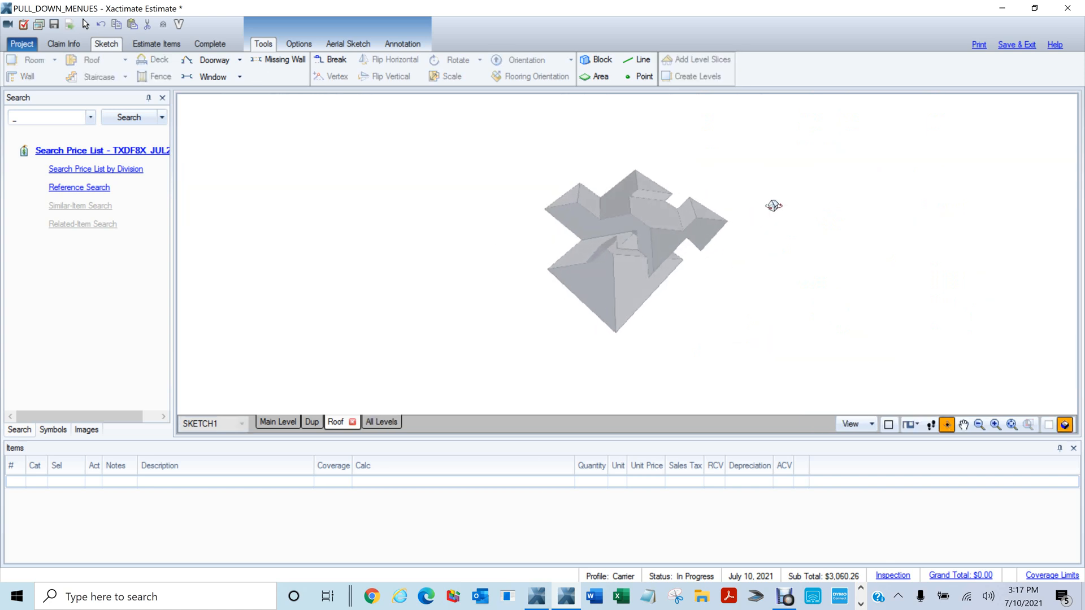
{"action": "scroll", "coordinate": [727, 282], "scroll_direction": "up", "scroll_amount": 4}
{"action": "left_click_drag", "start_coordinate": [727, 283], "coordinate": [793, 242]}
{"action": "key", "text": "F12"}
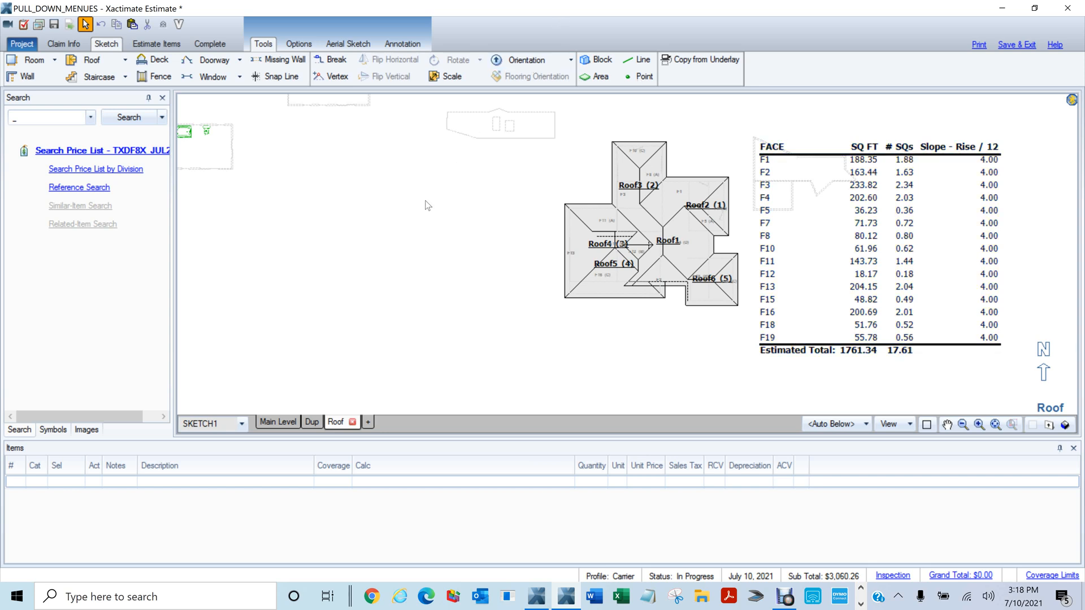
{"action": "scroll", "coordinate": [409, 247], "scroll_direction": "down", "scroll_amount": 3}
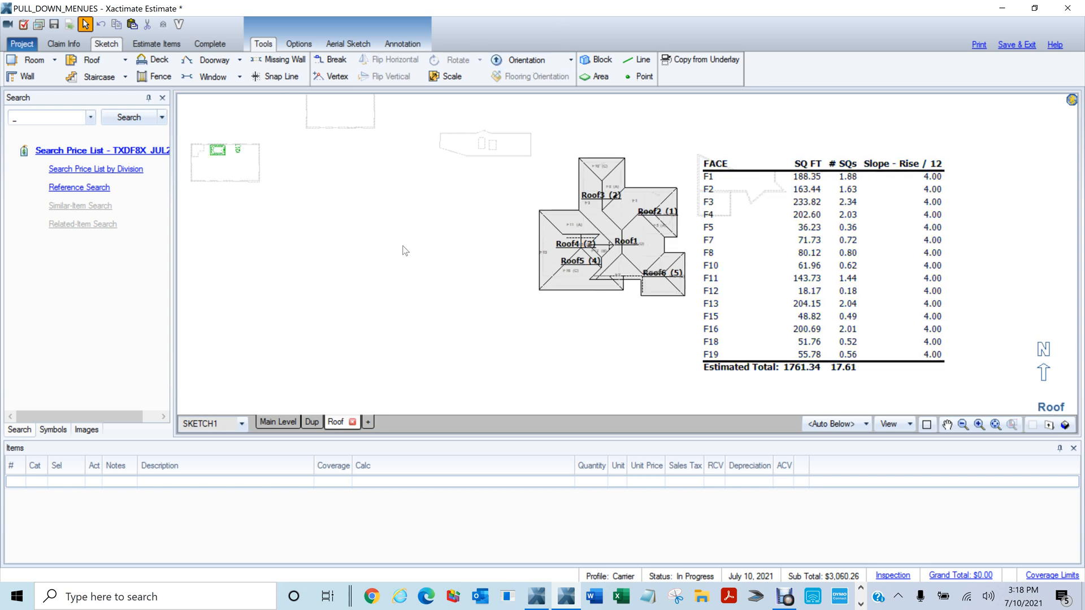
Place a new default 12' roof, Roof7, in empty space and stretch it wider and longer
{"action": "mouse_move", "coordinate": [383, 254]}
{"action": "left_mouse_down"}
{"action": "mouse_move", "coordinate": [533, 246]}
{"action": "mouse_move", "coordinate": [581, 278]}
{"action": "left_mouse_up"}
{"action": "scroll", "coordinate": [753, 286], "scroll_direction": "up", "scroll_amount": 2}
{"action": "left_click_drag", "start_coordinate": [424, 254], "coordinate": [643, 244]}
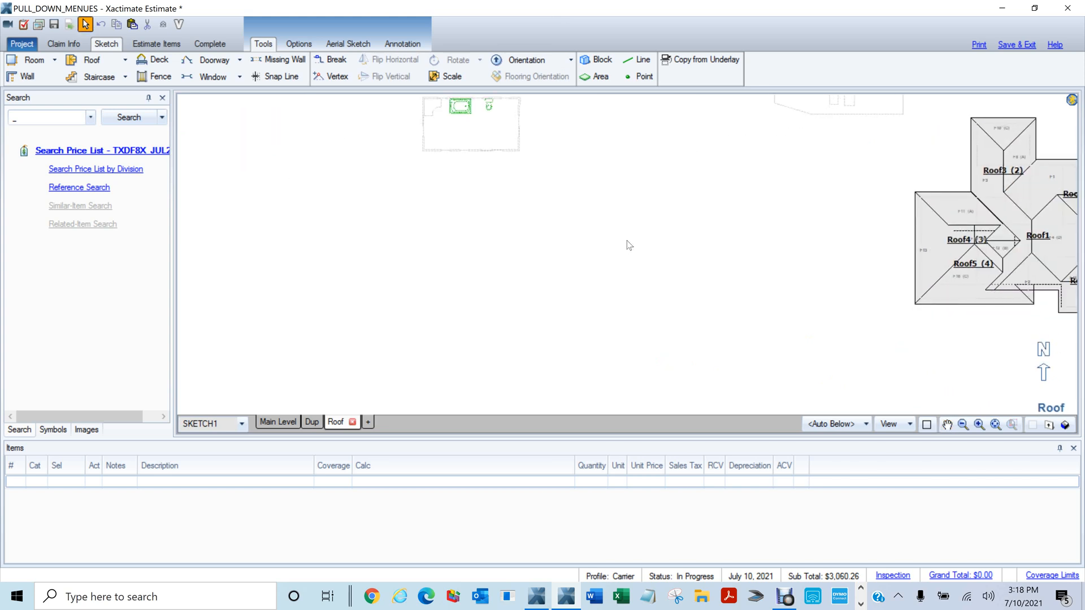
{"action": "key", "text": "r"}
{"action": "key", "text": "f"}
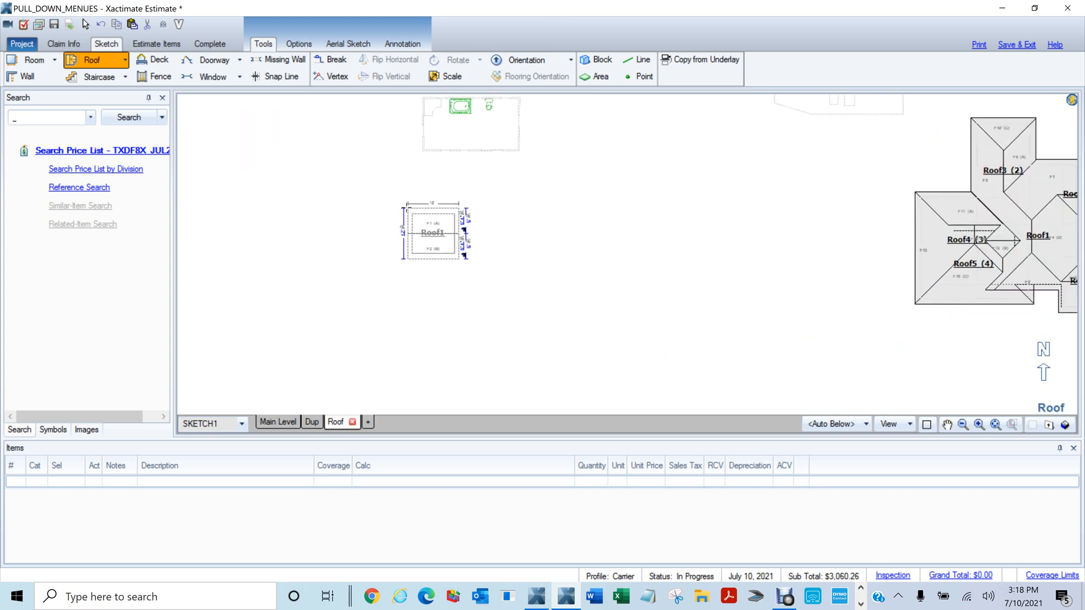
{"action": "mouse_move", "coordinate": [406, 207]}
{"action": "left_mouse_down"}
{"action": "mouse_move", "coordinate": [569, 298]}
{"action": "mouse_move", "coordinate": [565, 347]}
{"action": "left_mouse_up"}
{"action": "key", "text": "Delete"}
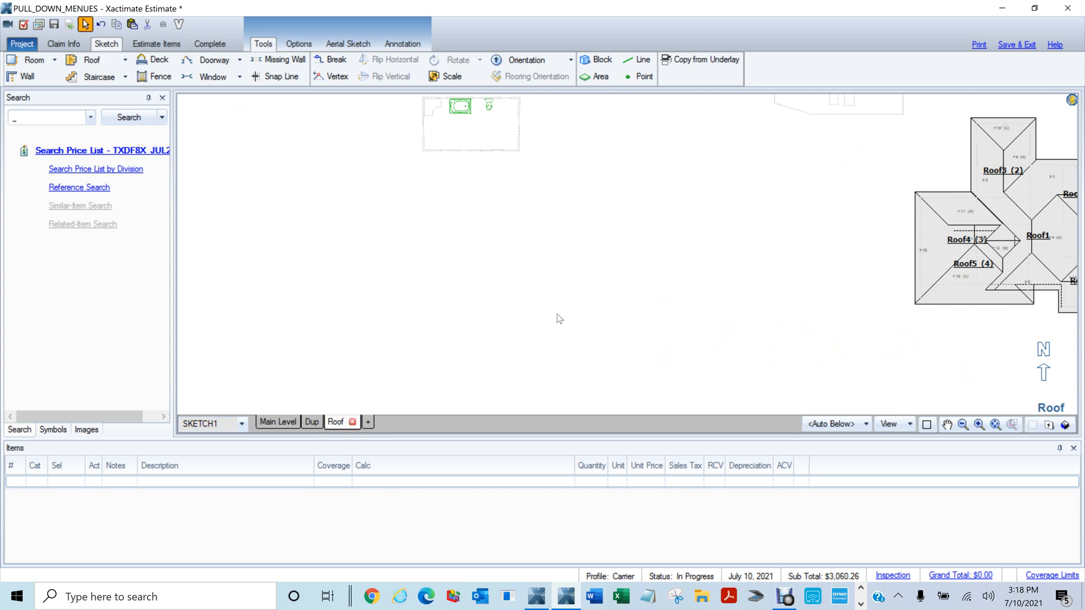
{"action": "key", "text": "f"}
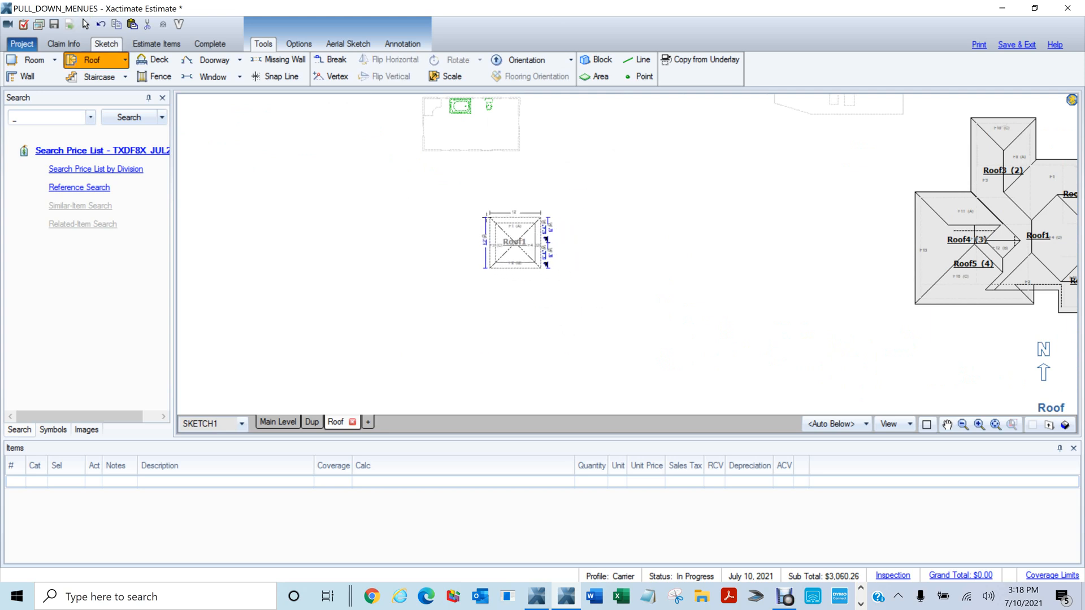
{"action": "left_click", "coordinate": [476, 218]}
{"action": "left_click_drag", "start_coordinate": [530, 244], "coordinate": [608, 243]}
{"action": "left_click_drag", "start_coordinate": [544, 271], "coordinate": [617, 374]}
{"action": "scroll", "coordinate": [671, 383], "scroll_direction": "up", "scroll_amount": 1}
Break Roof7's bottom and top edges and drag the segments out into two wings
{"action": "key", "text": "b"}
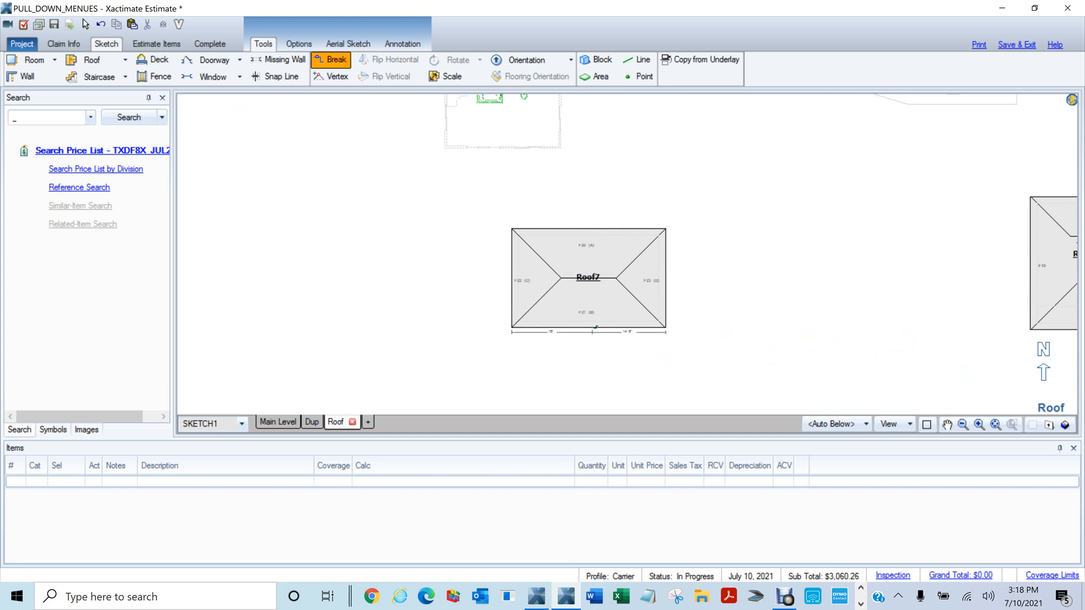
{"action": "left_click", "coordinate": [592, 327]}
{"action": "left_click_drag", "start_coordinate": [629, 327], "coordinate": [629, 379]}
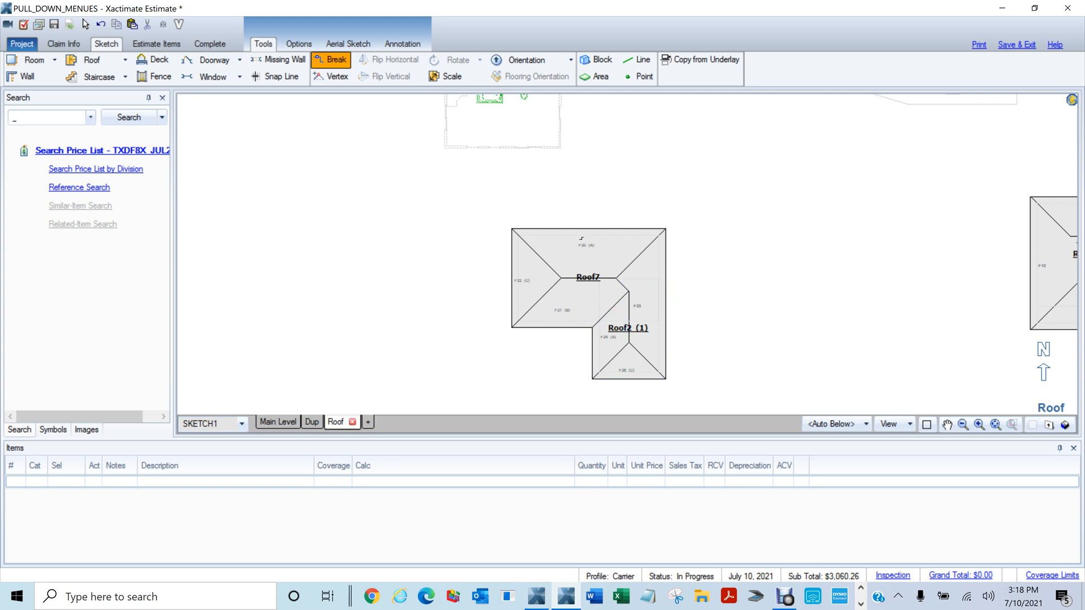
{"action": "left_click", "coordinate": [585, 229]}
{"action": "left_click_drag", "start_coordinate": [546, 228], "coordinate": [544, 193]}
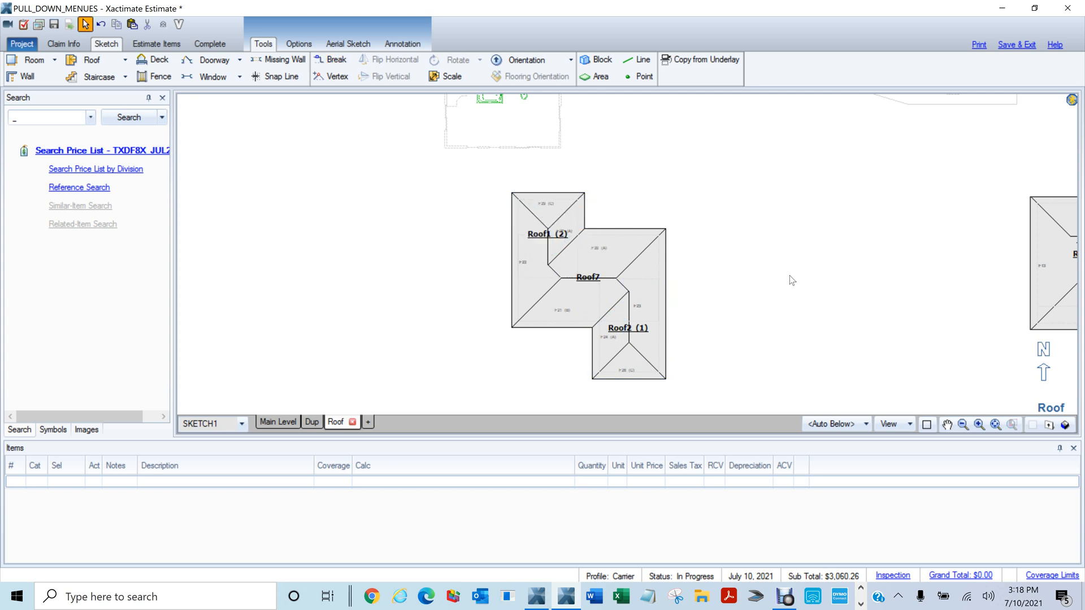
{"action": "left_click", "coordinate": [625, 63]}
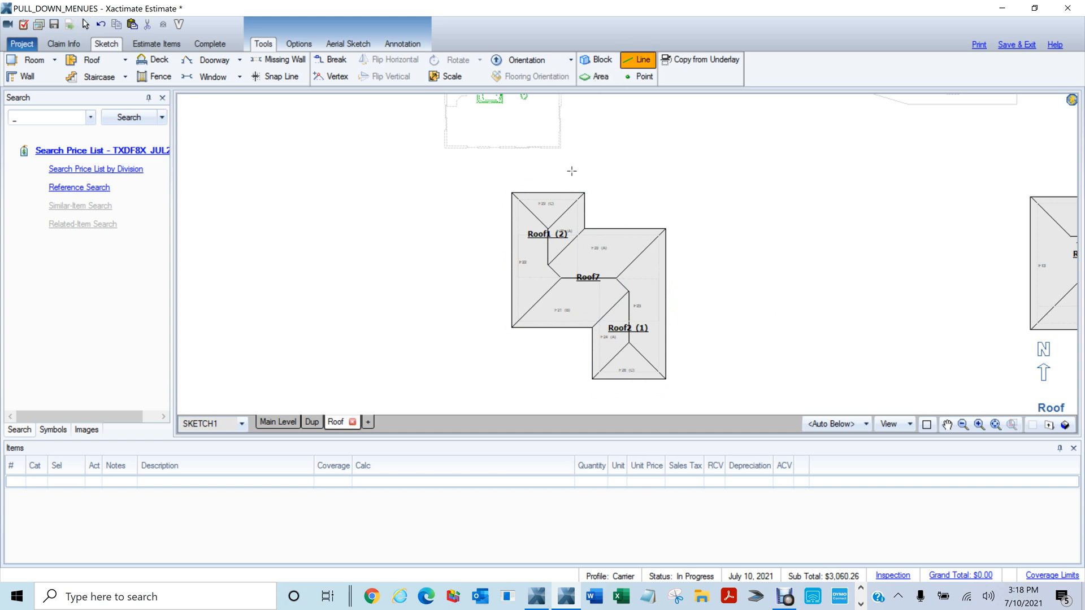
{"action": "left_click", "coordinate": [509, 193]}
{"action": "key", "text": "Escape"}
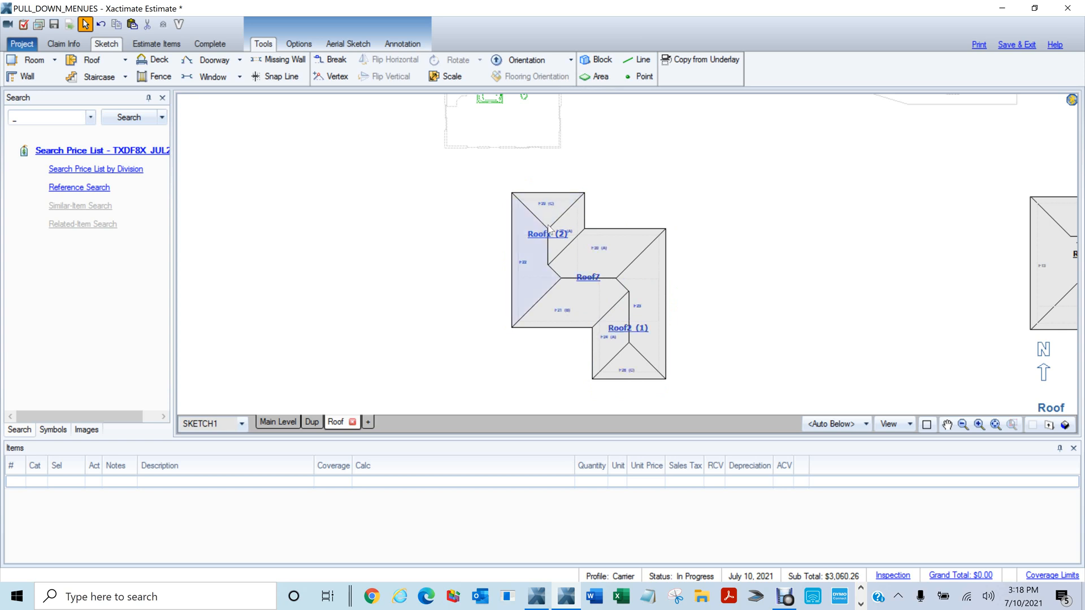
{"action": "left_click", "coordinate": [637, 59]}
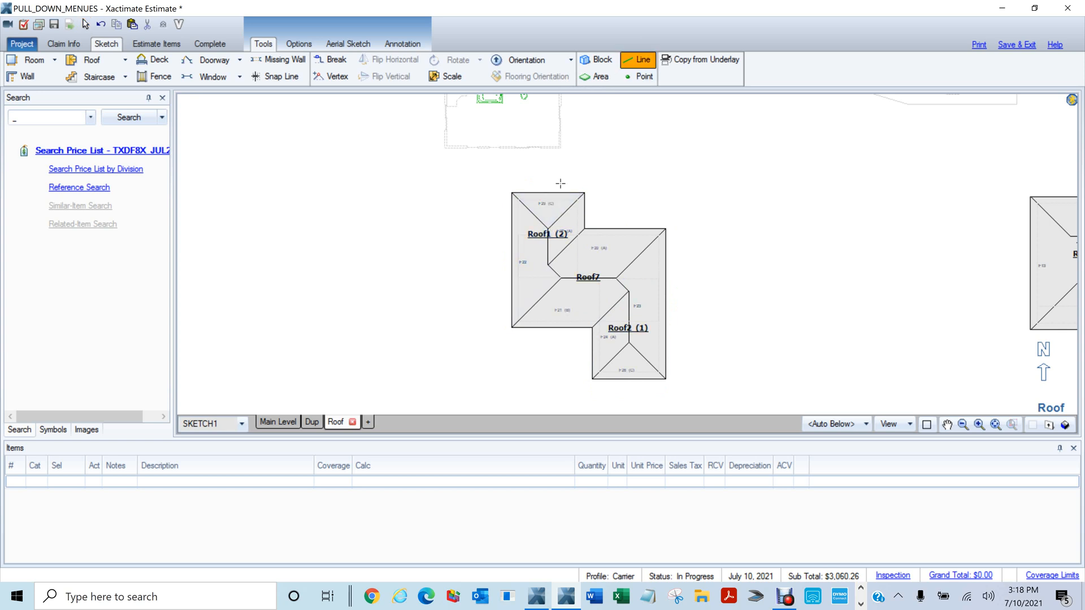
{"action": "left_click", "coordinate": [546, 228]}
{"action": "key", "text": "Escape"}
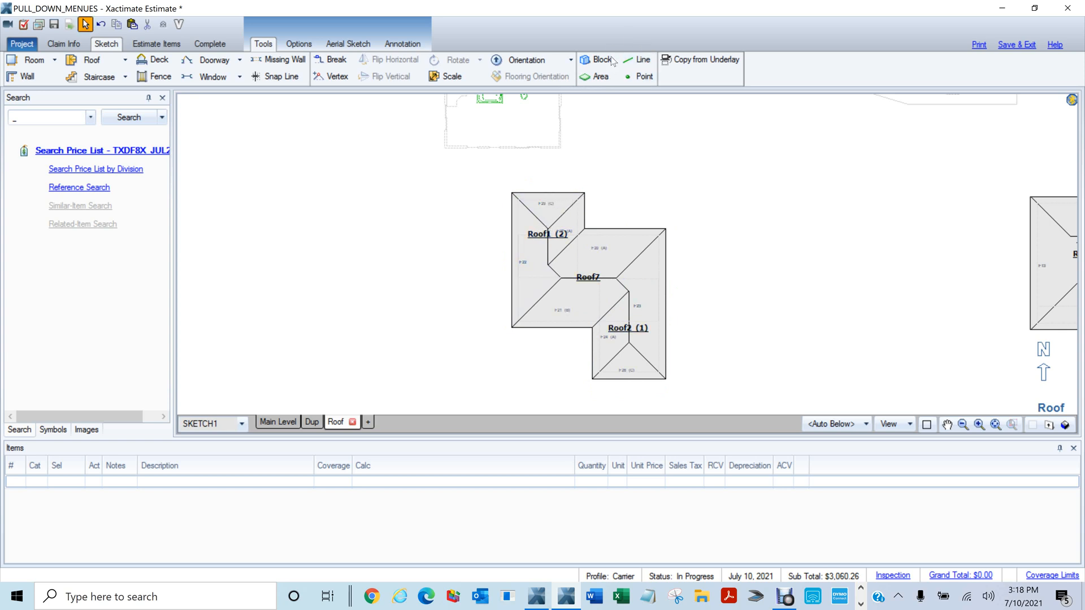
{"action": "left_click", "coordinate": [629, 60]}
{"action": "left_click", "coordinate": [547, 228]}
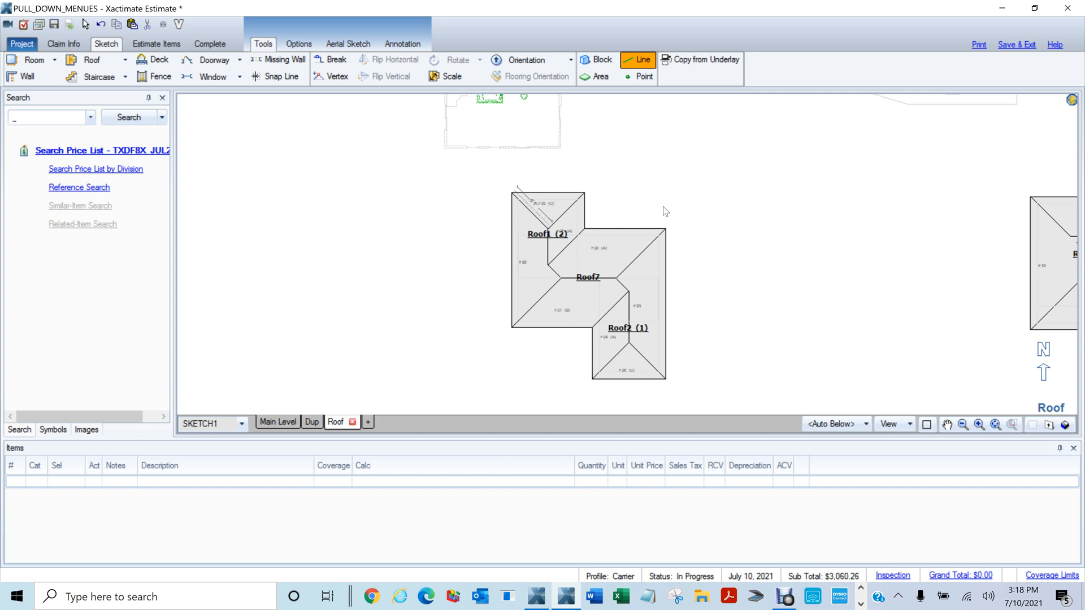
{"action": "key", "text": "Escape"}
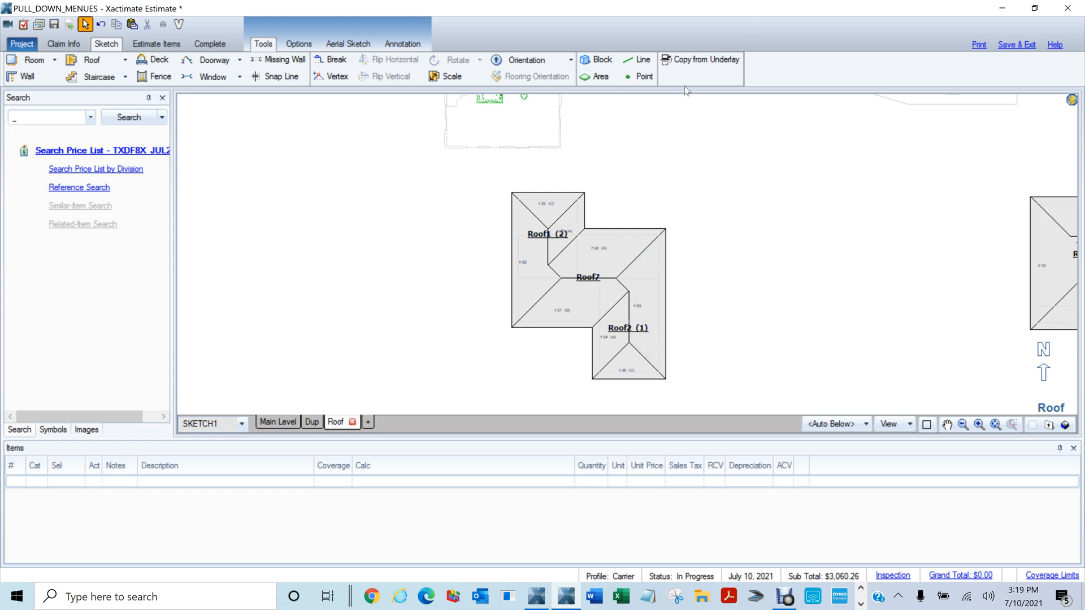
Decline the Aerial Sketch tutorial videos and bring up the Annotation tools
{"action": "left_click", "coordinate": [311, 47]}
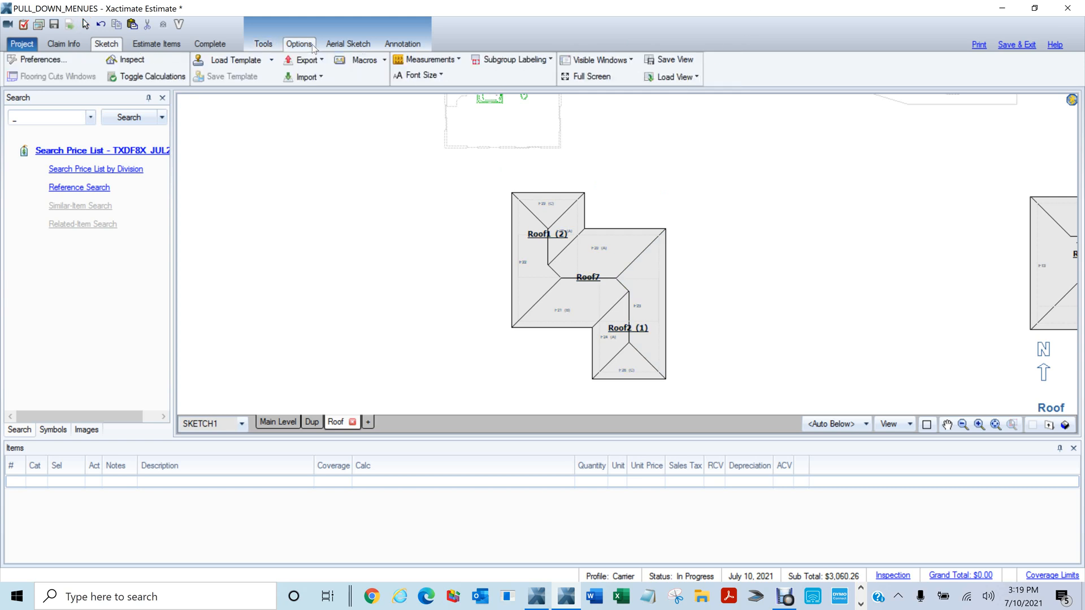
{"action": "left_click", "coordinate": [351, 48]}
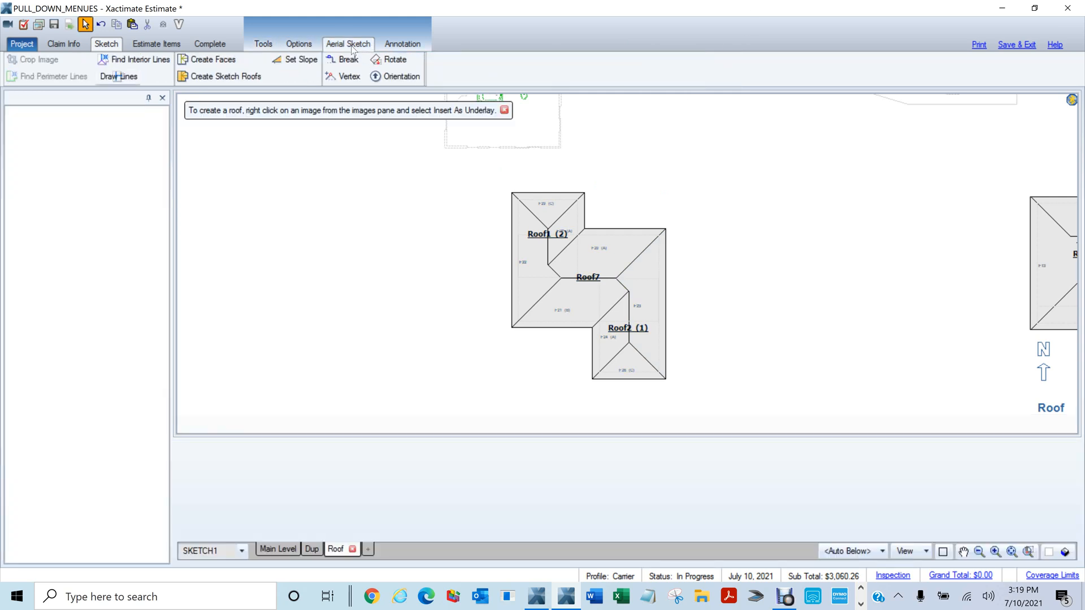
{"action": "left_click", "coordinate": [658, 319]}
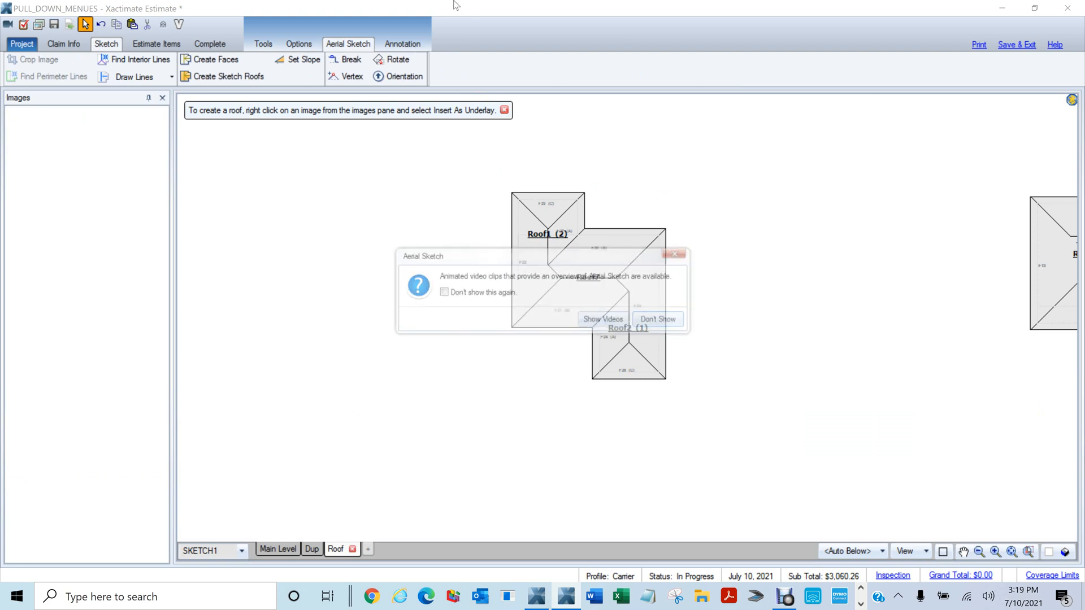
{"action": "left_click", "coordinate": [402, 44]}
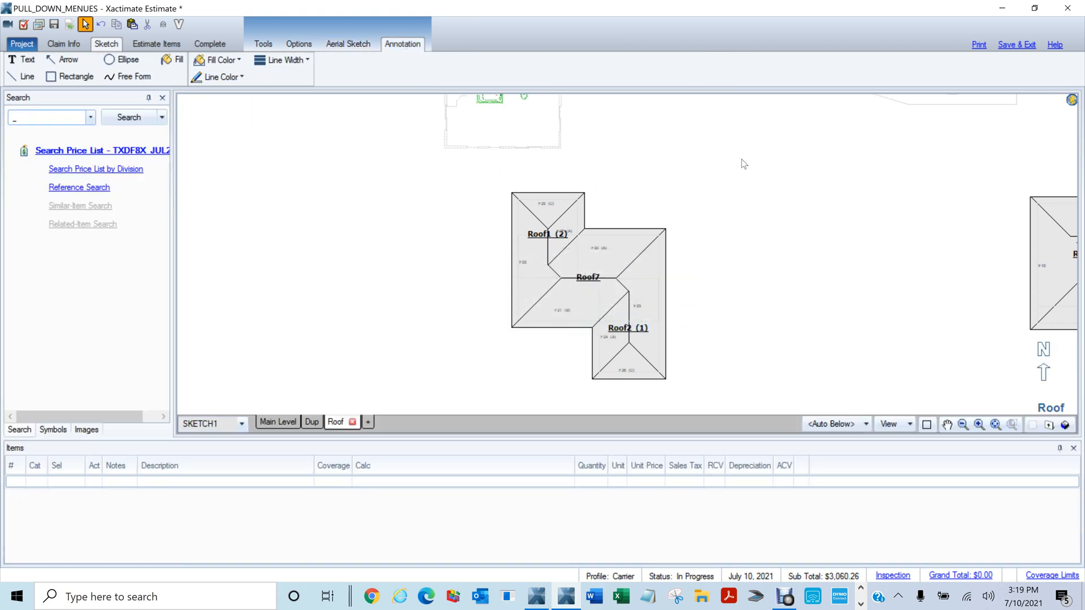
Draw a short annotation line beside the roof, then delete it
{"action": "scroll", "coordinate": [721, 201], "scroll_direction": "down", "scroll_amount": 2}
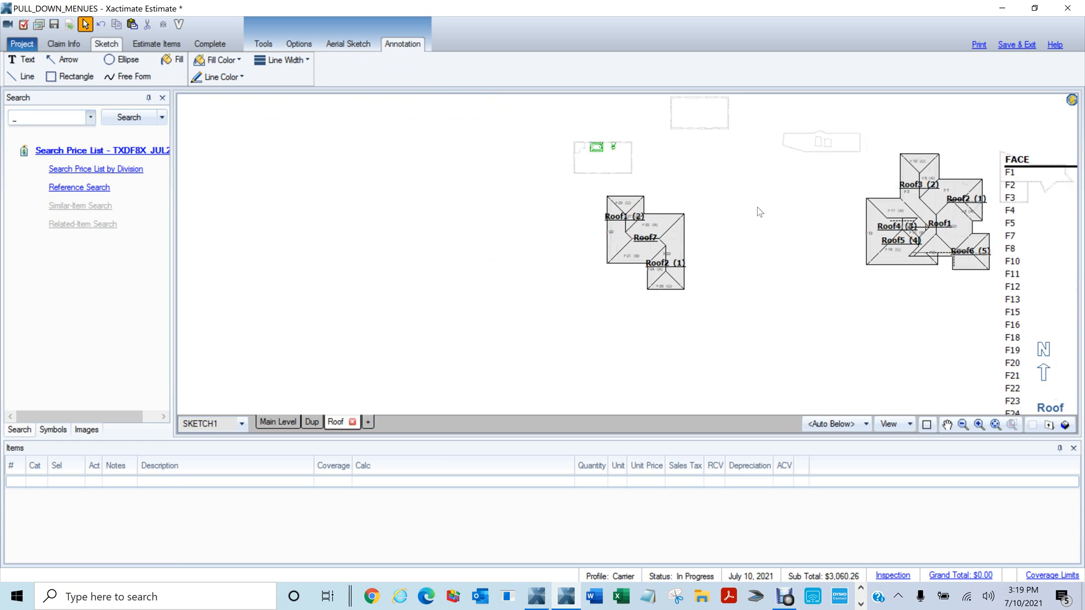
{"action": "scroll", "coordinate": [757, 208], "scroll_direction": "up", "scroll_amount": 1}
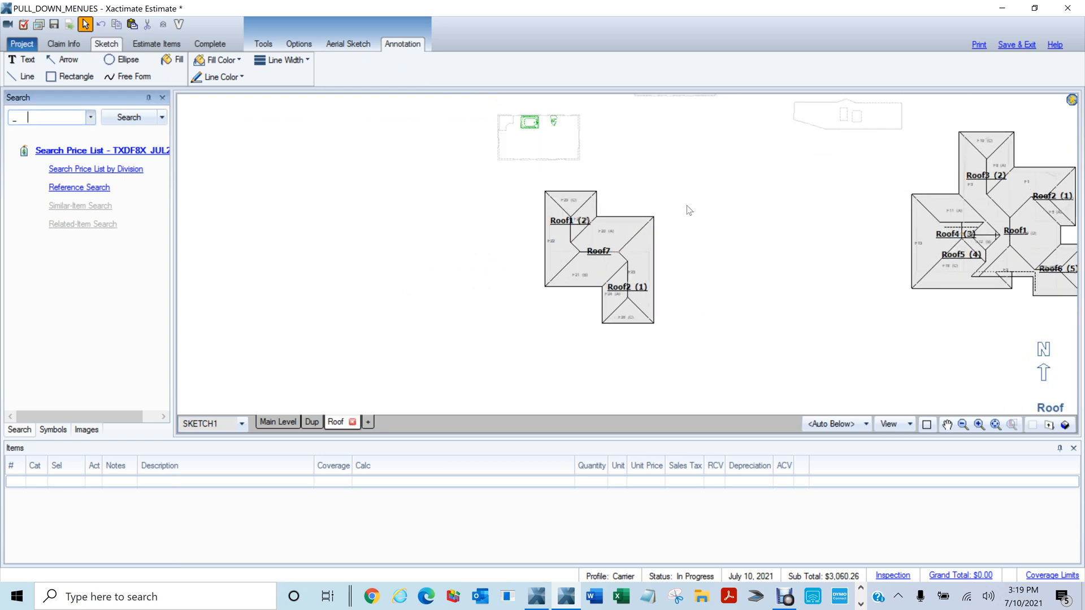
{"action": "scroll", "coordinate": [734, 290], "scroll_direction": "up", "scroll_amount": 1}
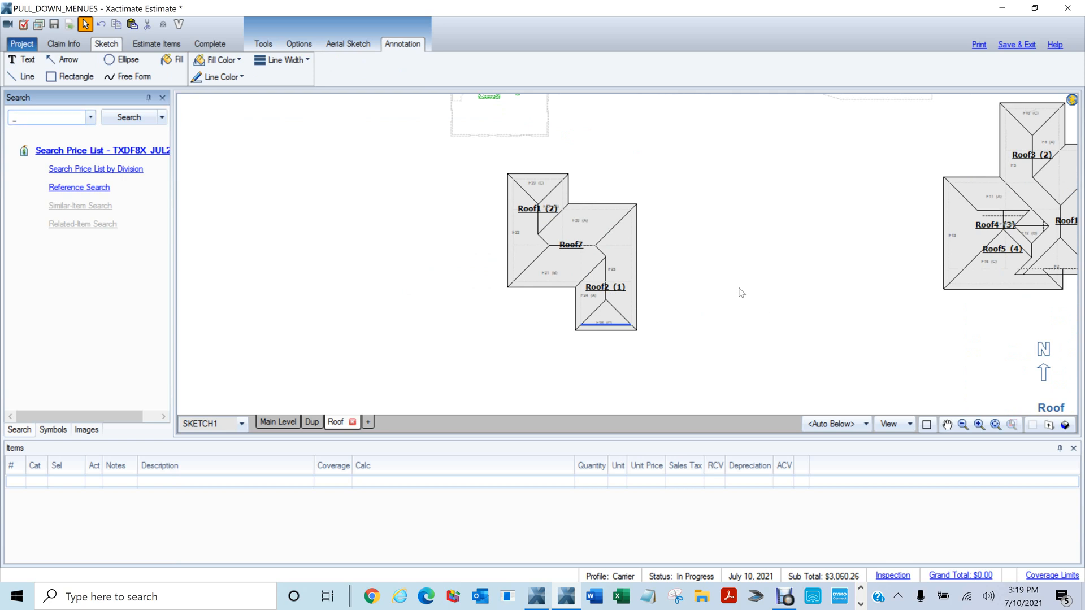
{"action": "scroll", "coordinate": [728, 286], "scroll_direction": "up", "scroll_amount": 1}
{"action": "left_click_drag", "start_coordinate": [694, 276], "coordinate": [737, 276]}
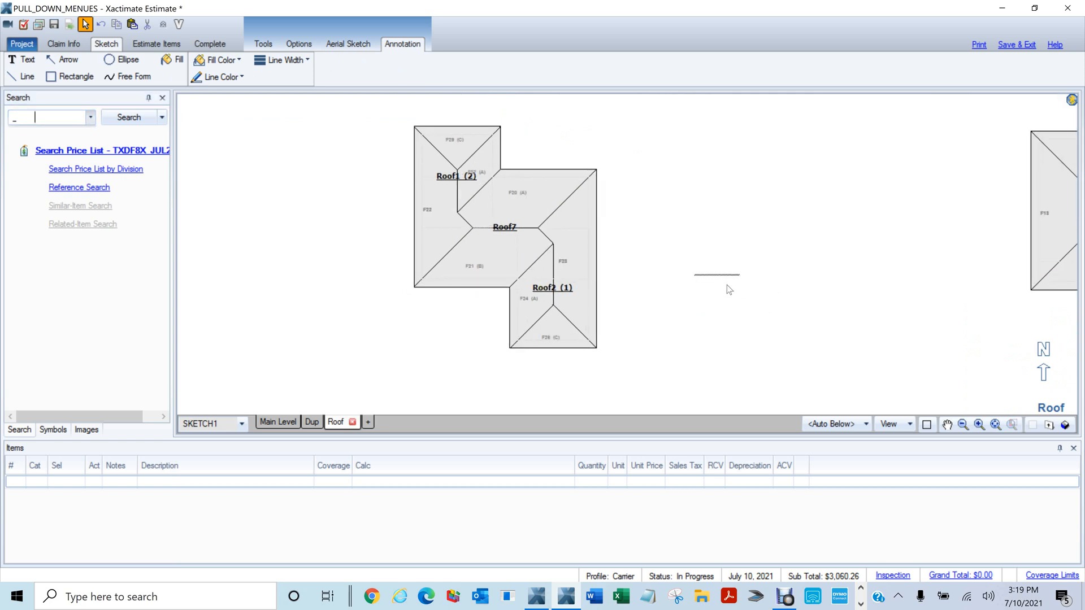
{"action": "left_click_drag", "start_coordinate": [676, 258], "coordinate": [784, 300]}
{"action": "key", "text": "Delete"}
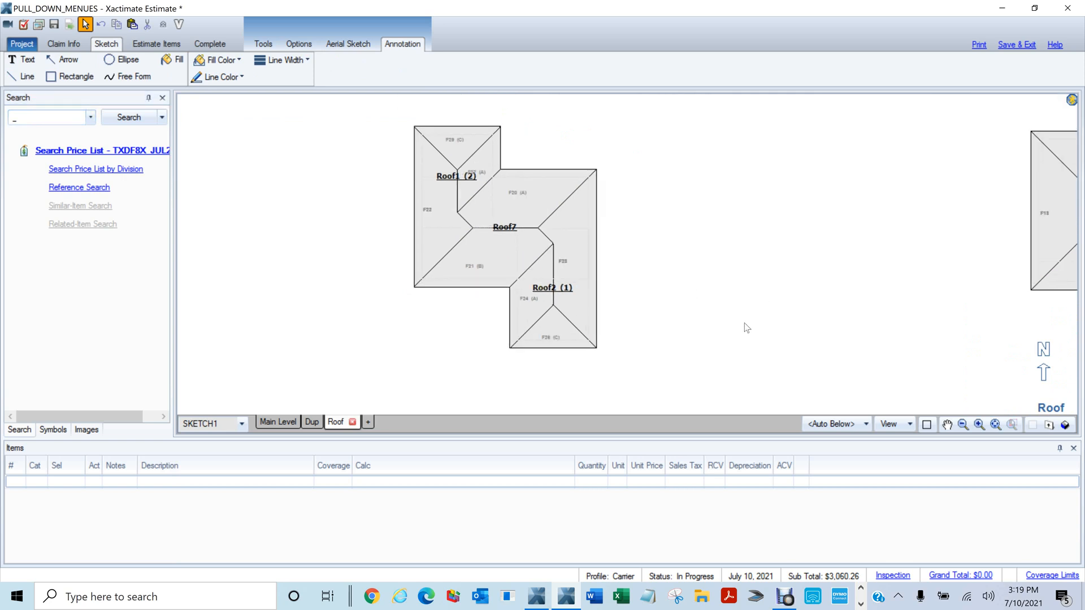
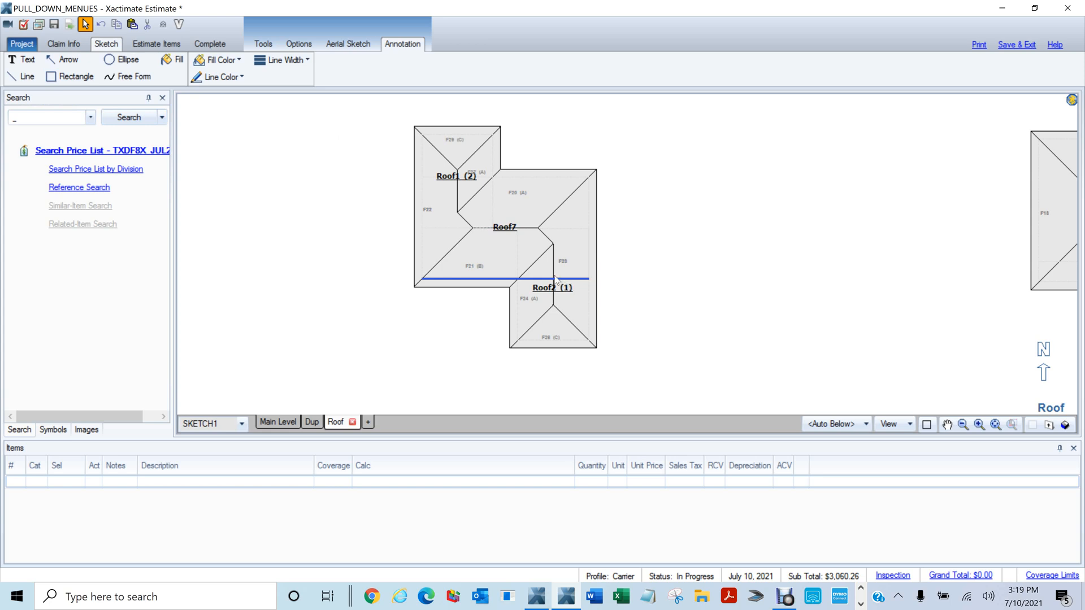
Draw a small square marker on Roof7's bottom facet and paste copies onto the top, right and left facets
{"action": "key", "text": "shift+r"}
{"action": "mouse_move", "coordinate": [471, 242]}
{"action": "left_mouse_down"}
{"action": "mouse_move", "coordinate": [521, 277]}
{"action": "mouse_move", "coordinate": [507, 273]}
{"action": "left_mouse_up"}
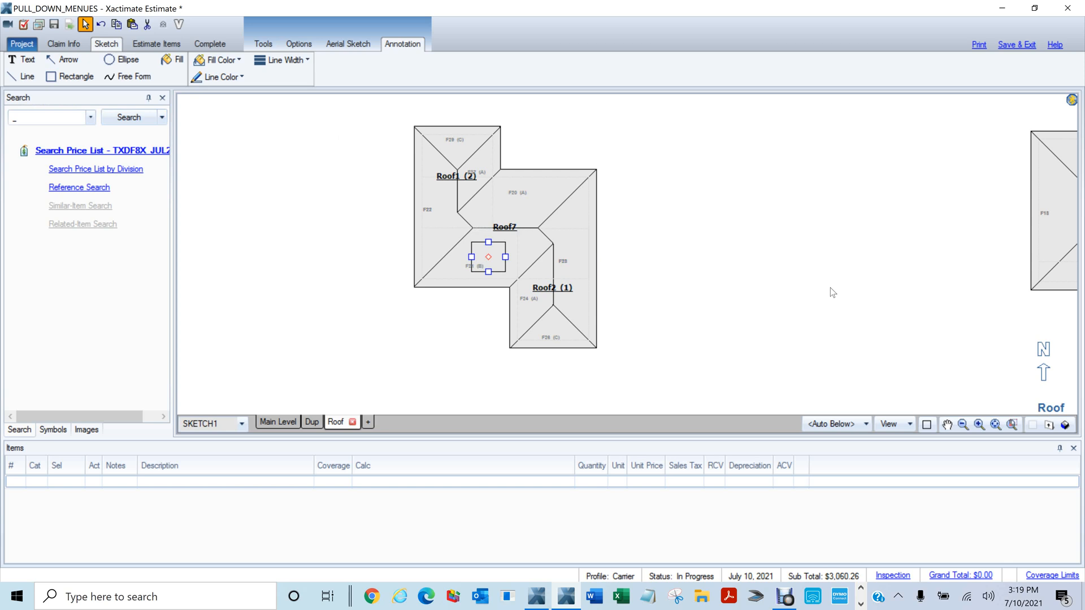
{"action": "key", "text": "ctrl+c"}
{"action": "key", "text": "ctrl+v"}
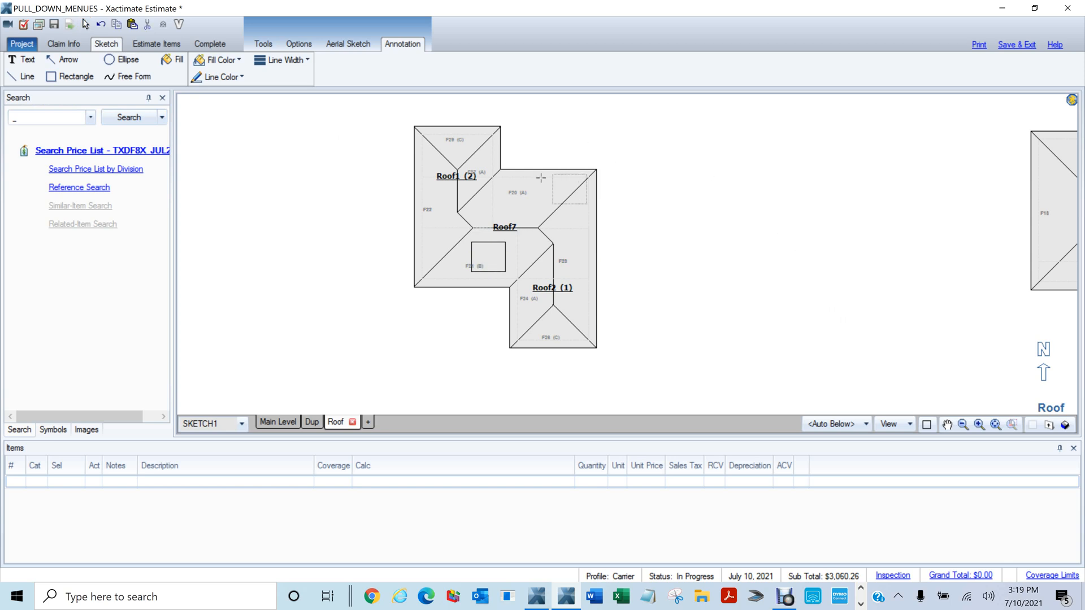
{"action": "left_click", "coordinate": [492, 187]}
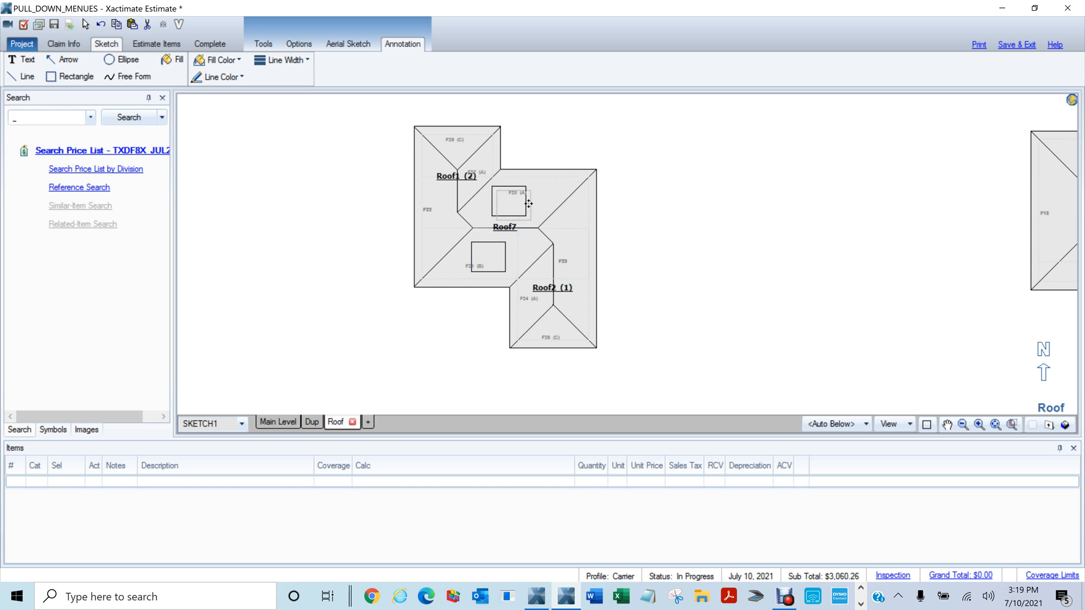
{"action": "left_click", "coordinate": [555, 216]}
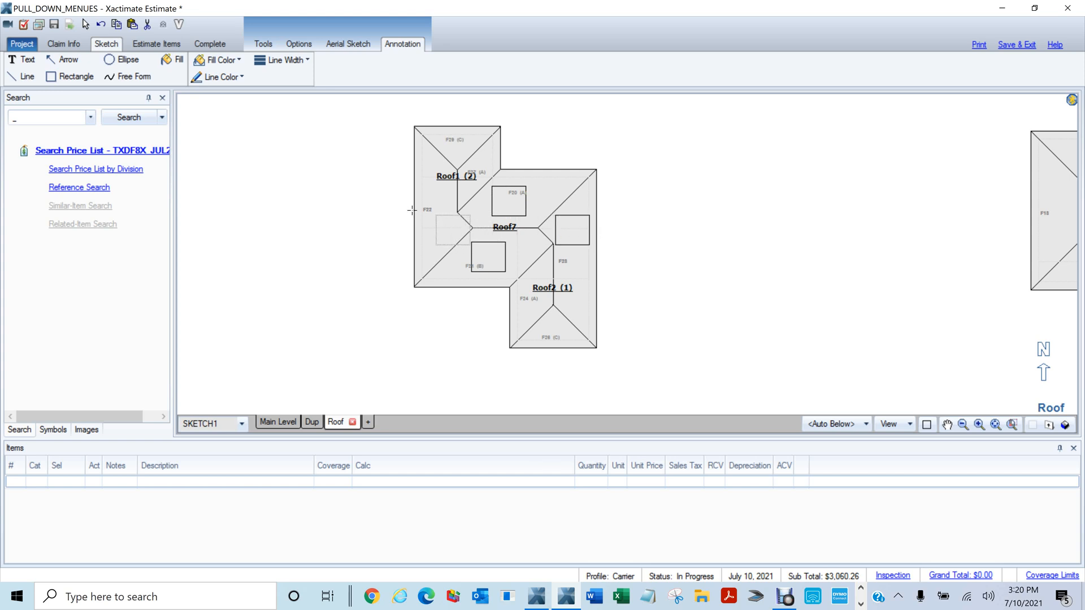
{"action": "left_click", "coordinate": [418, 210]}
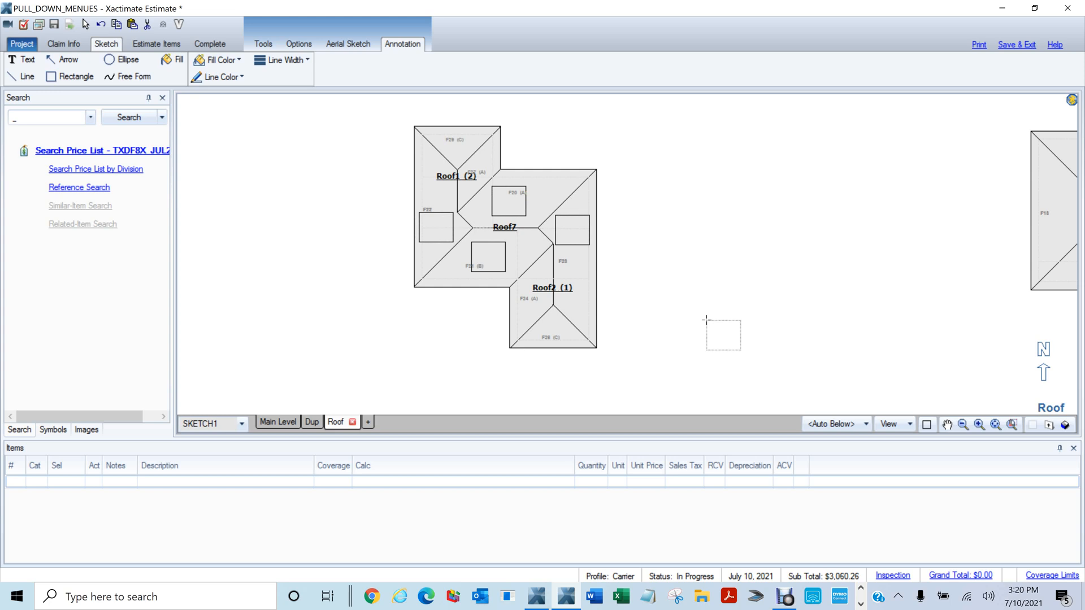
{"action": "key", "text": "Escape"}
Add a three-line text note 'Right Elevation / H=10 / W=1' and position it beside the roof
{"action": "key", "text": "t"}
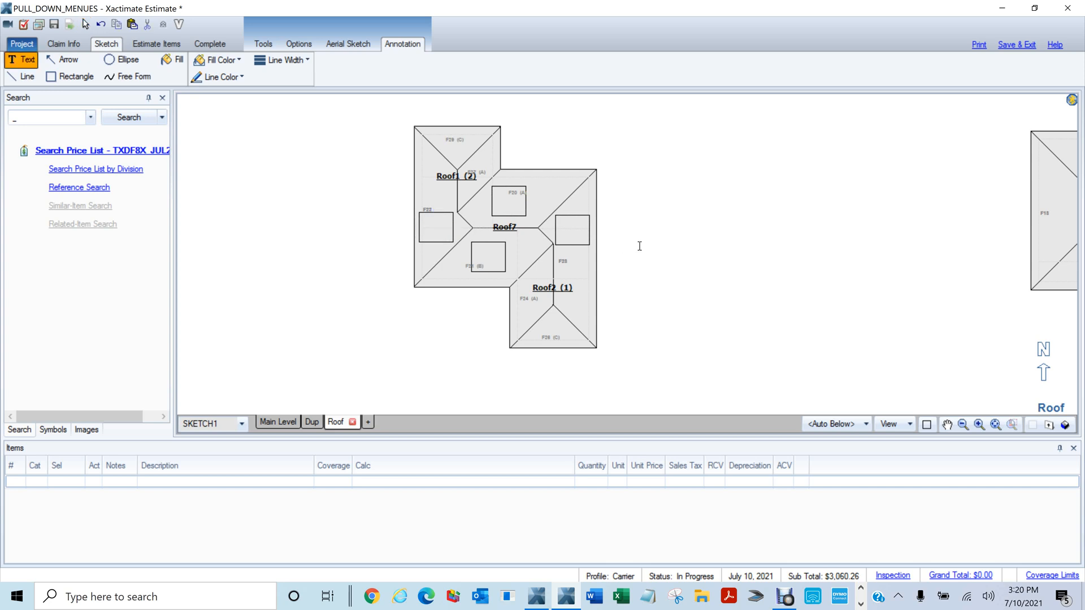
{"action": "left_click", "coordinate": [672, 228]}
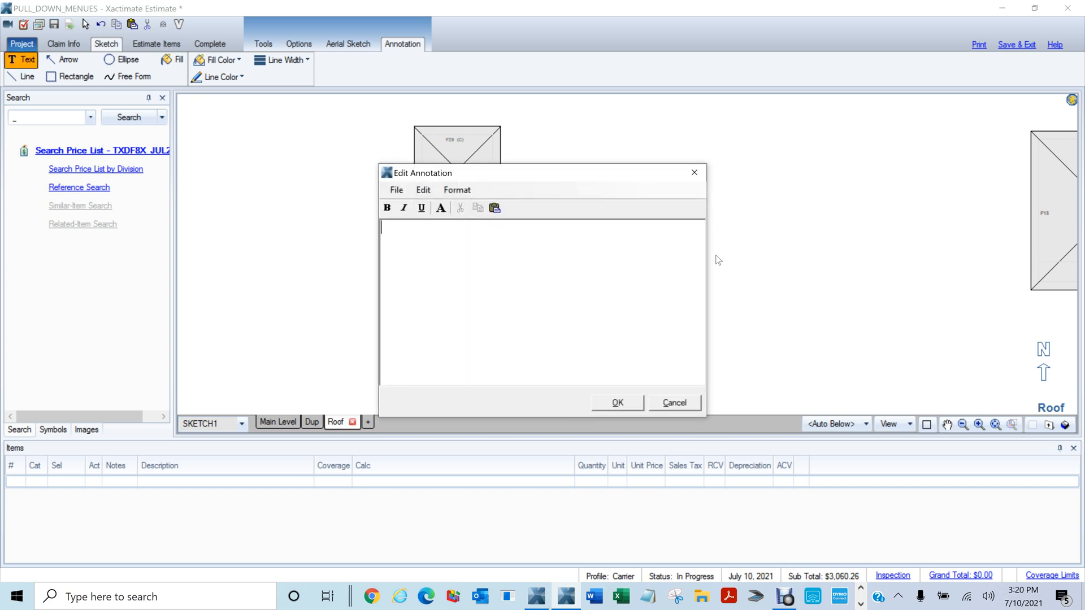
{"action": "type", "text": "Right Elevation"}
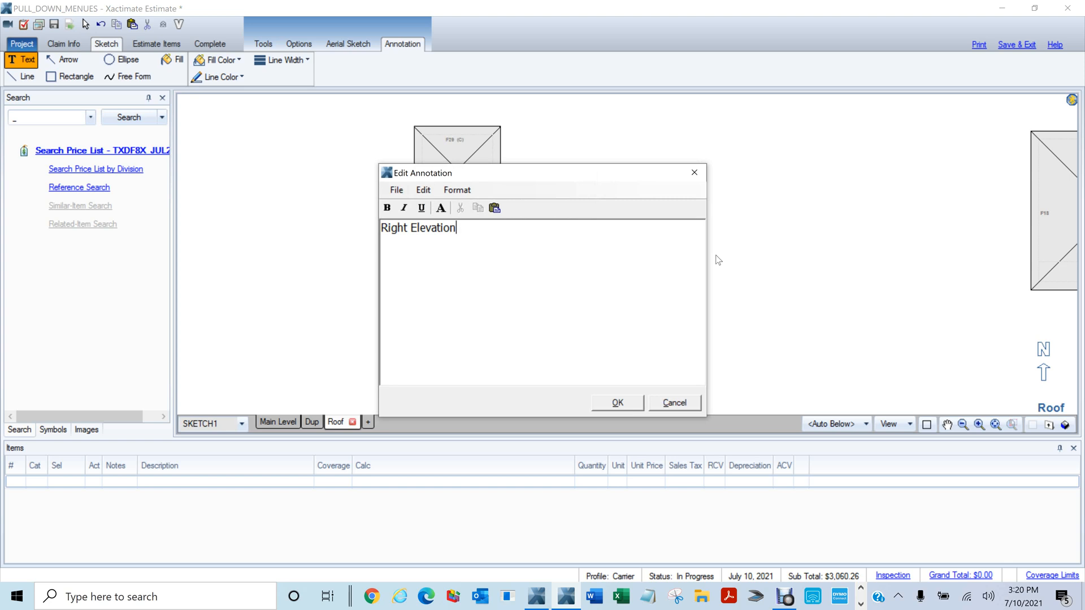
{"action": "key", "text": "Return"}
{"action": "type", "text": "H=10"}
{"action": "key", "text": "Return"}
{"action": "type", "text": "@="}
{"action": "type", "text": "1"}
{"action": "key", "text": "BackSpace"}
{"action": "key", "text": "BackSpace"}
{"action": "key", "text": "BackSpace"}
{"action": "type", "text": "W=1"}
{"action": "left_click", "coordinate": [618, 403]}
{"action": "left_click_drag", "start_coordinate": [667, 230], "coordinate": [644, 208]}
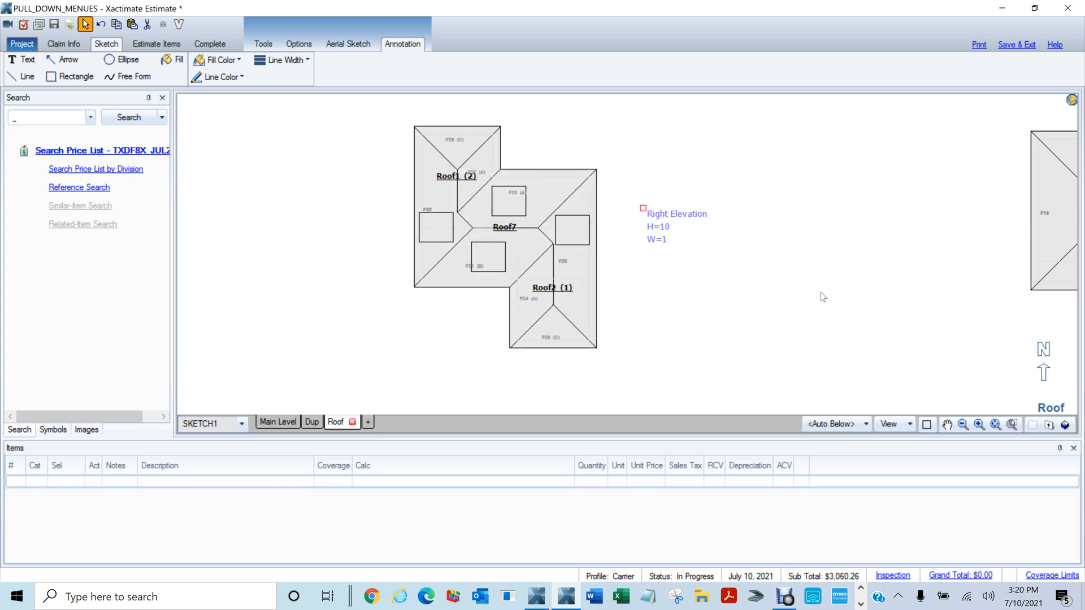
Draw an arrow from the Right Elevation note to the right-side square
{"action": "key", "text": "a"}
{"action": "mouse_move", "coordinate": [642, 227]}
{"action": "left_mouse_down"}
{"action": "mouse_move", "coordinate": [581, 238]}
{"action": "mouse_move", "coordinate": [578, 229]}
{"action": "left_mouse_up"}
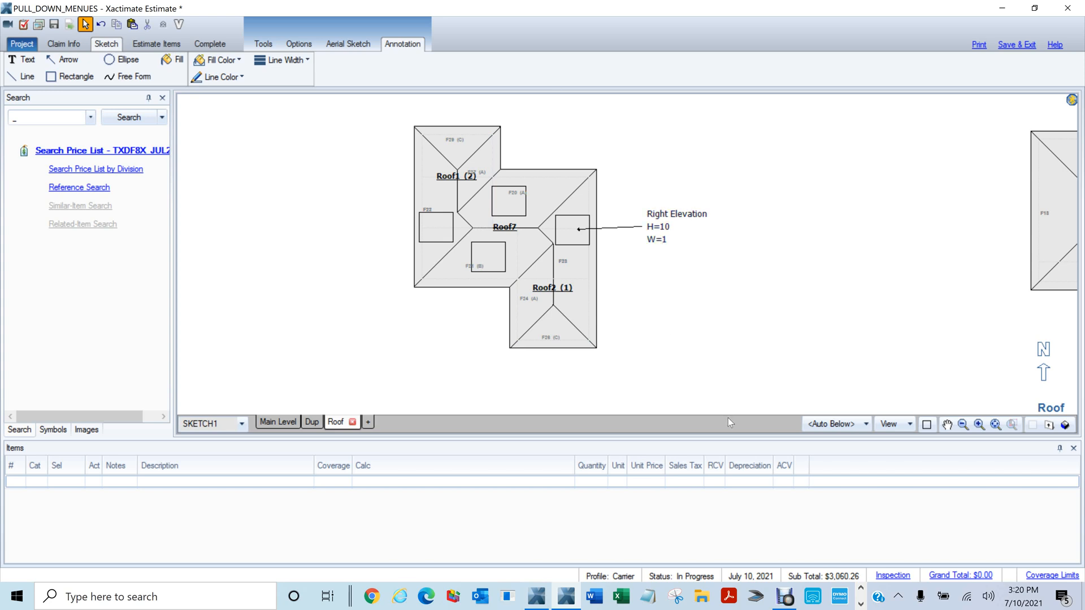
{"action": "left_click_drag", "start_coordinate": [659, 299], "coordinate": [747, 341]}
Copy the note above the roof as 'Back Elevation H=9 W=1' with an arrow to the top square
{"action": "left_click", "coordinate": [757, 265]}
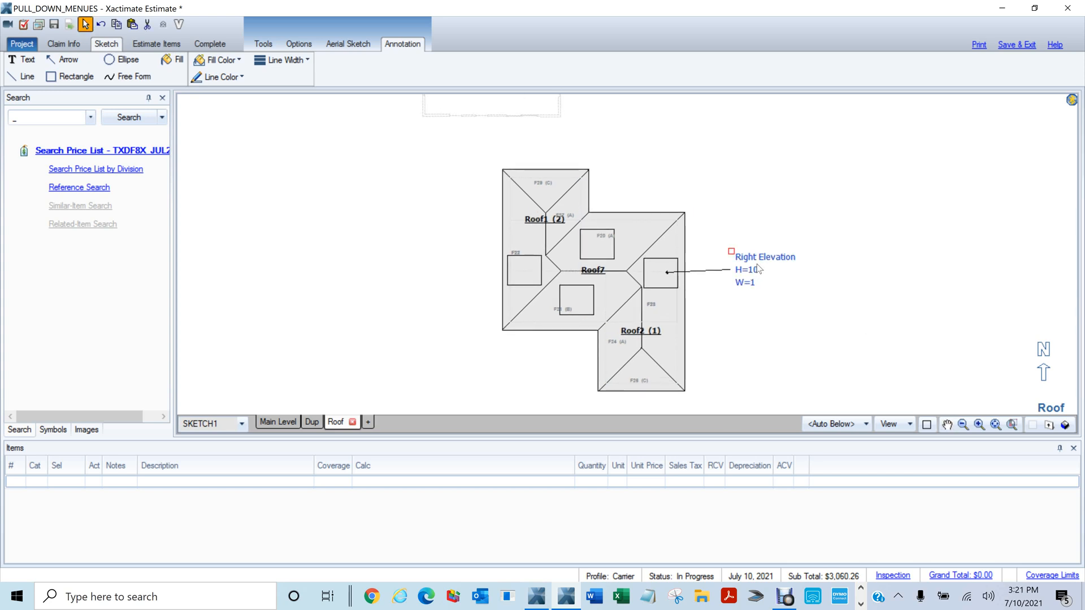
{"action": "key", "text": "ctrl+v"}
{"action": "left_click", "coordinate": [626, 151]}
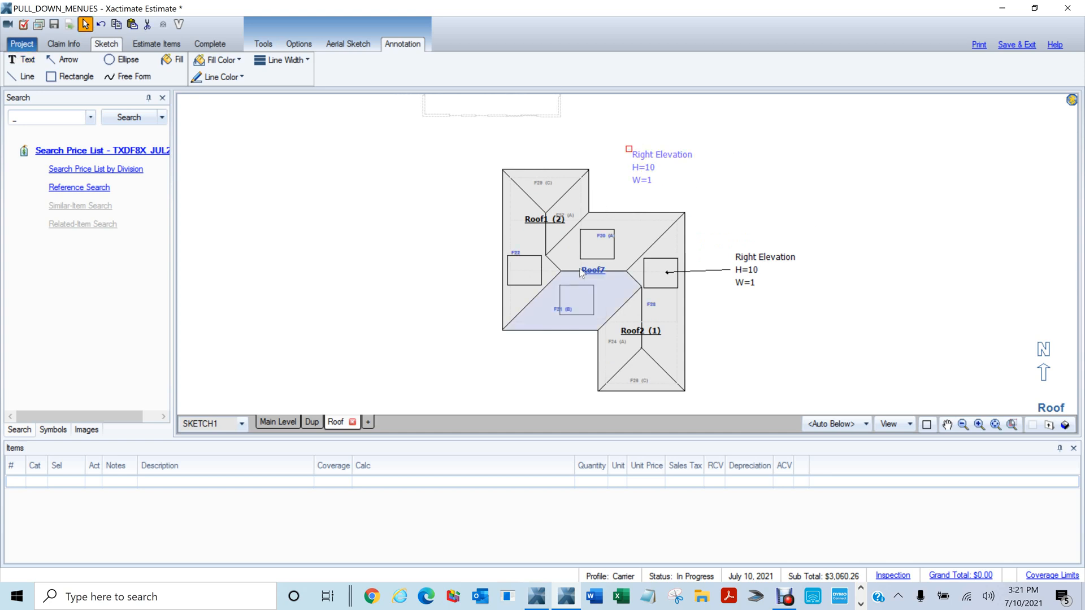
{"action": "double_click", "coordinate": [655, 159]}
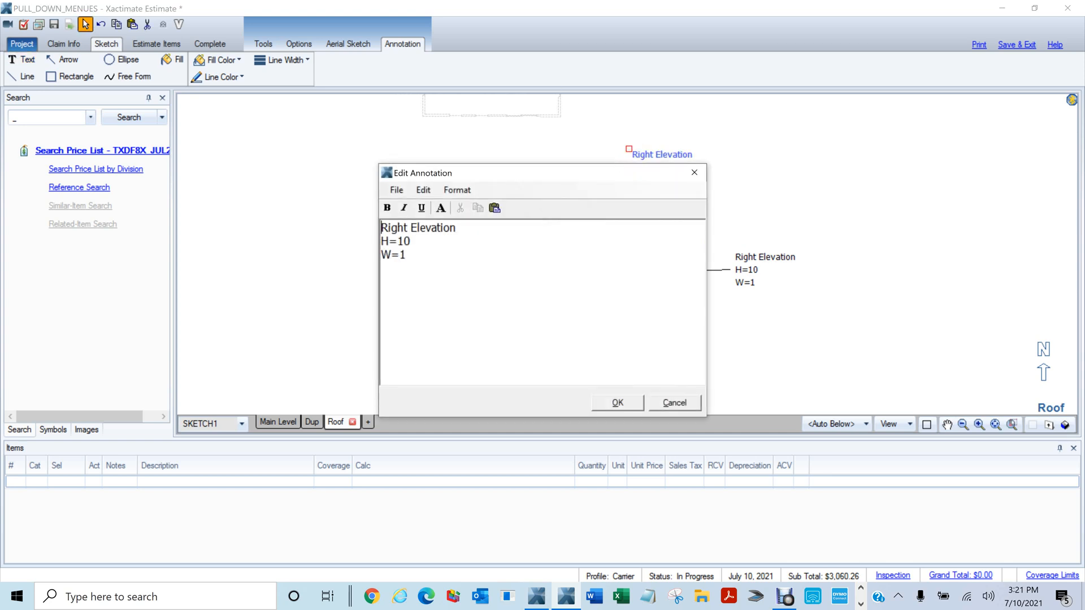
{"action": "key", "text": "shift+Right"}
{"action": "key", "text": "shift+Right"}
{"action": "key", "text": "shift+Right"}
{"action": "key", "text": "shift+Right"}
{"action": "key", "text": "shift+Right"}
{"action": "type", "text": "Back"}
{"action": "left_click_drag", "start_coordinate": [397, 241], "coordinate": [413, 241]}
{"action": "type", "text": "9"}
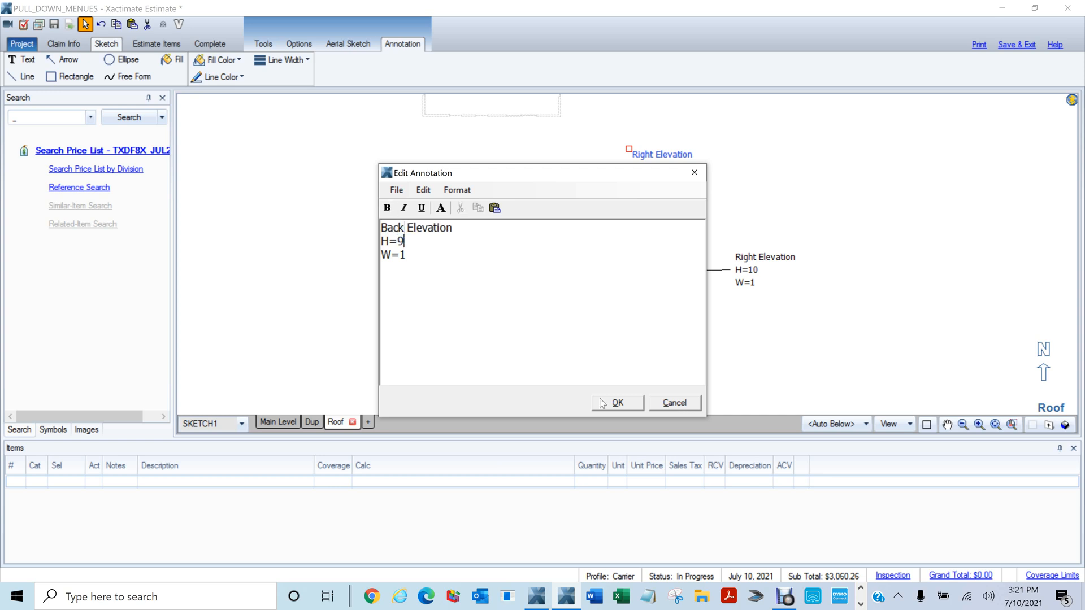
{"action": "left_click", "coordinate": [617, 404]}
{"action": "key", "text": "space"}
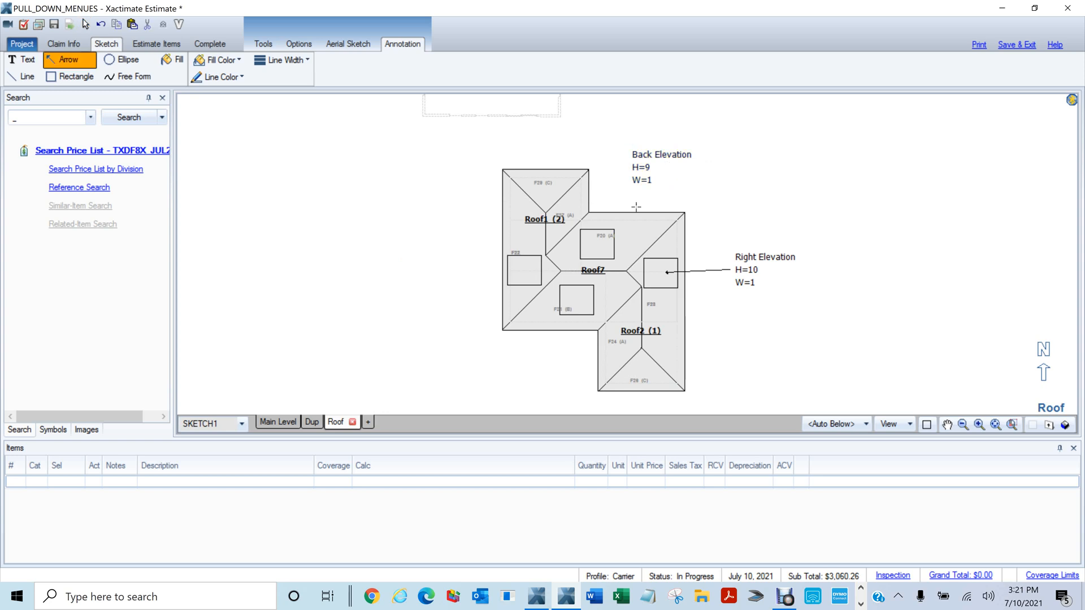
{"action": "mouse_move", "coordinate": [643, 190]}
{"action": "left_mouse_down"}
{"action": "mouse_move", "coordinate": [601, 249]}
{"action": "mouse_move", "coordinate": [604, 237]}
{"action": "left_mouse_up"}
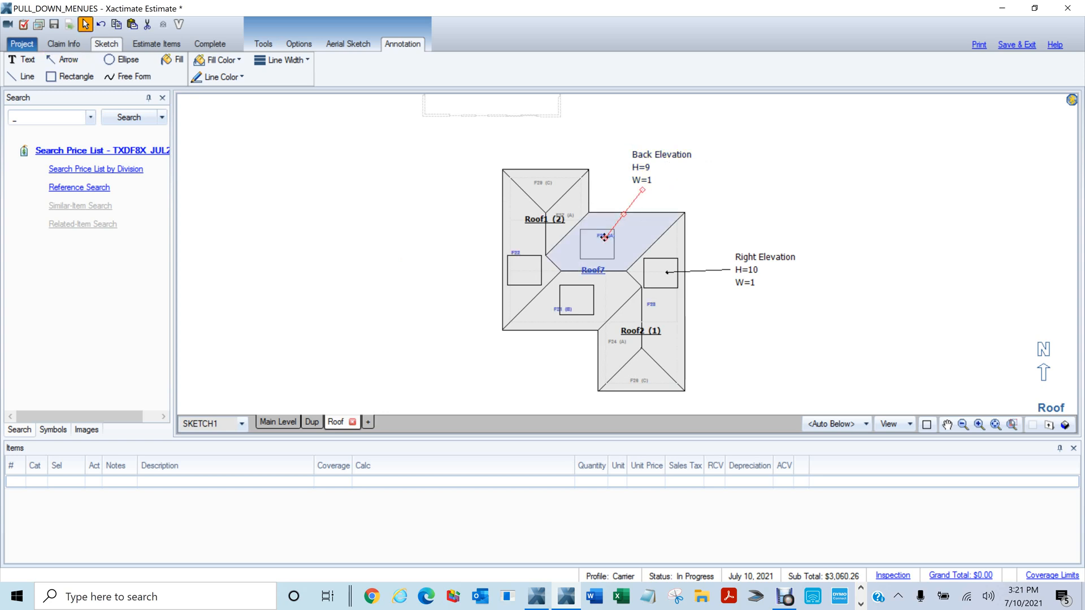
Copy the note left of the roof as 'Left Elevation H=20 W=0' with an arrow to the left square
{"action": "left_click", "coordinate": [649, 158]}
{"action": "key", "text": "ctrl+c"}
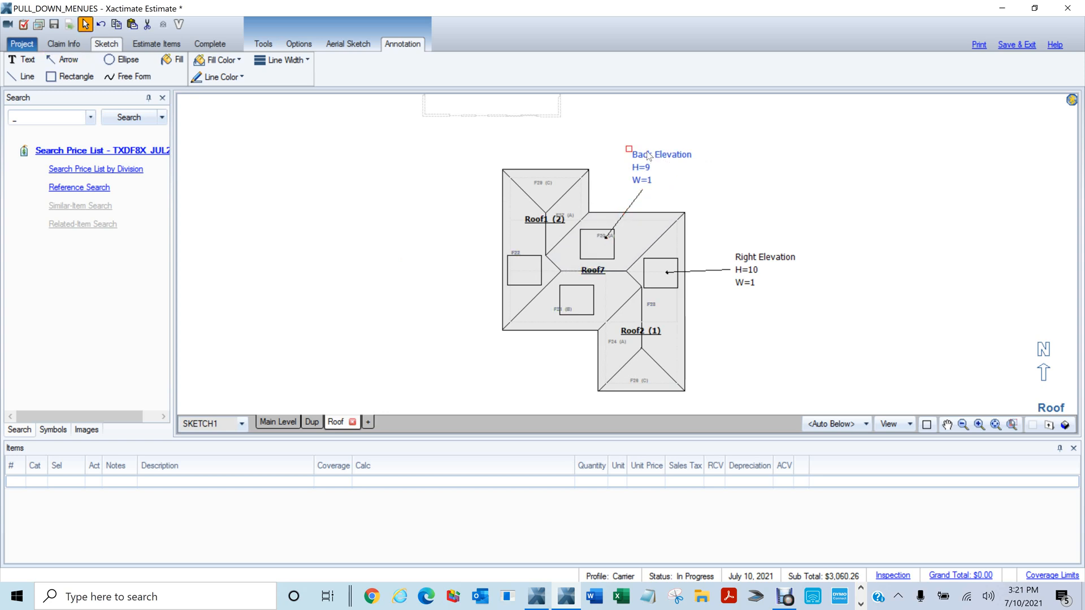
{"action": "key", "text": "ctrl+v"}
{"action": "left_click", "coordinate": [418, 260]}
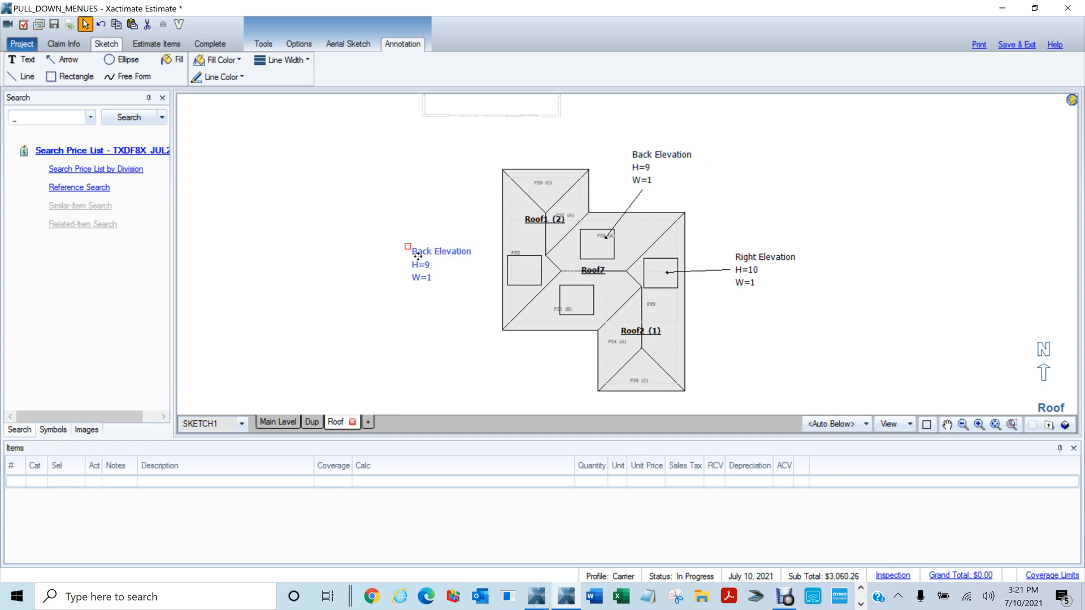
{"action": "double_click", "coordinate": [418, 259]}
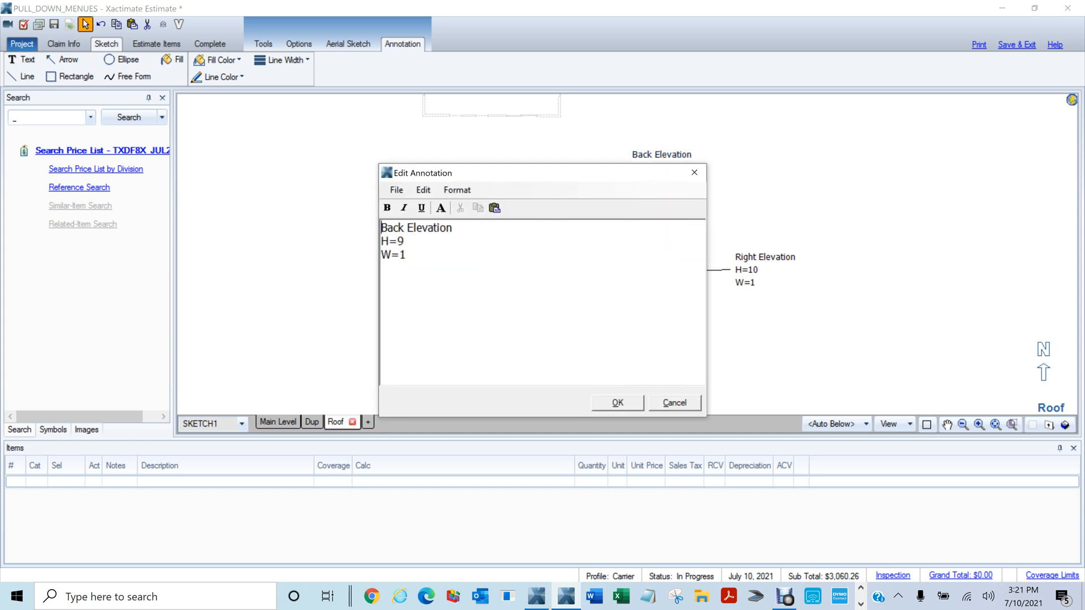
{"action": "key", "text": "shift+Right"}
{"action": "key", "text": "shift+Right"}
{"action": "key", "text": "shift+Right"}
{"action": "key", "text": "shift+Right"}
{"action": "key", "text": "BackSpace"}
{"action": "type", "text": "Left"}
{"action": "key", "text": "Down"}
{"action": "key", "text": "shift+Left"}
{"action": "type", "text": "20"}
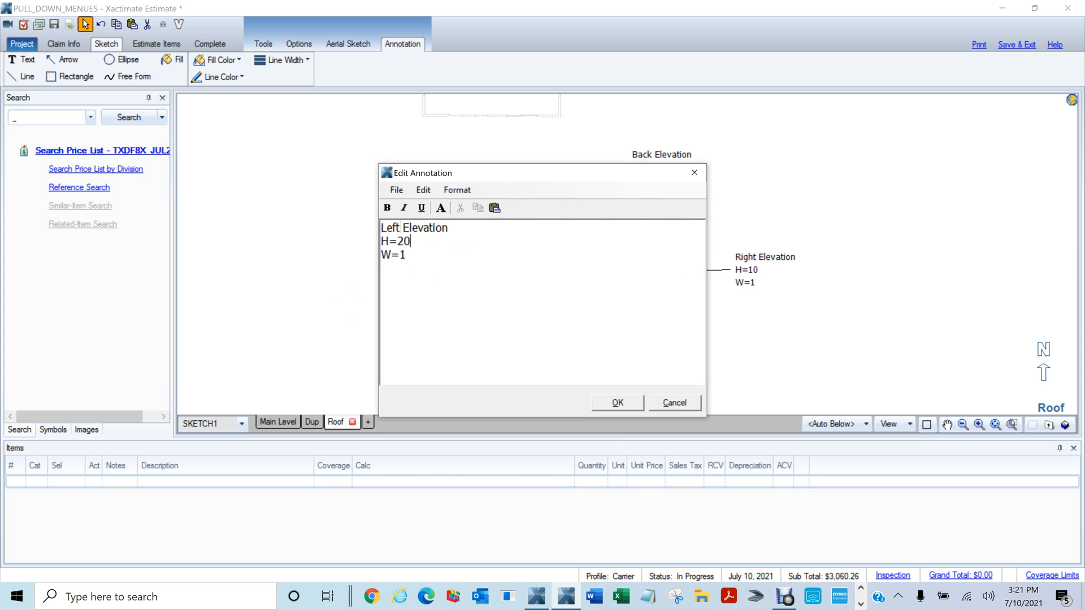
{"action": "key", "text": "Down"}
{"action": "key", "text": "shift+Left"}
{"action": "type", "text": "0"}
{"action": "left_click", "coordinate": [617, 401]}
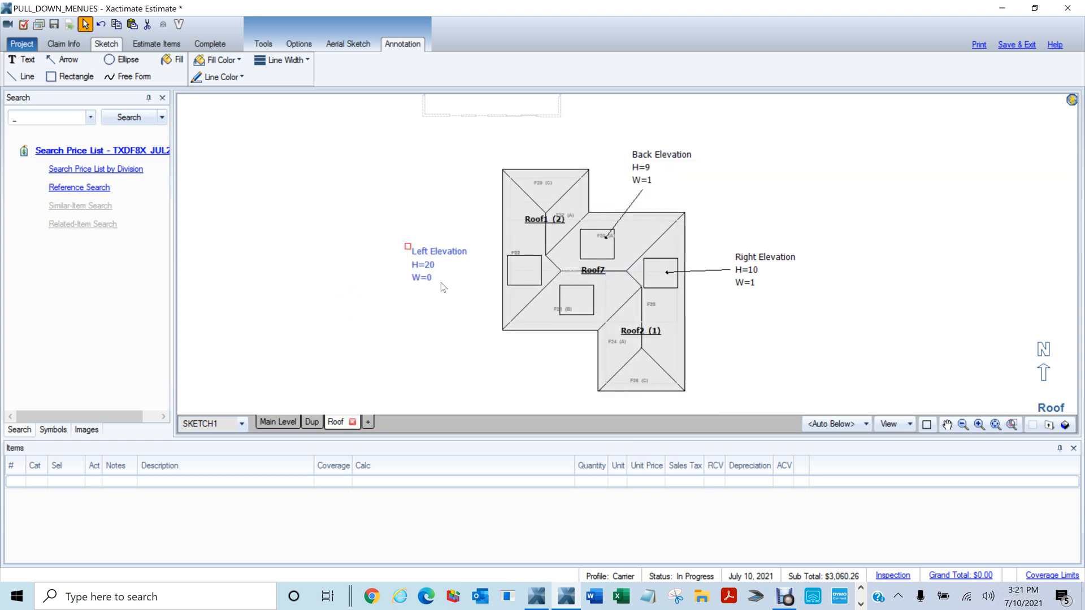
{"action": "left_click_drag", "start_coordinate": [443, 277], "coordinate": [520, 266]}
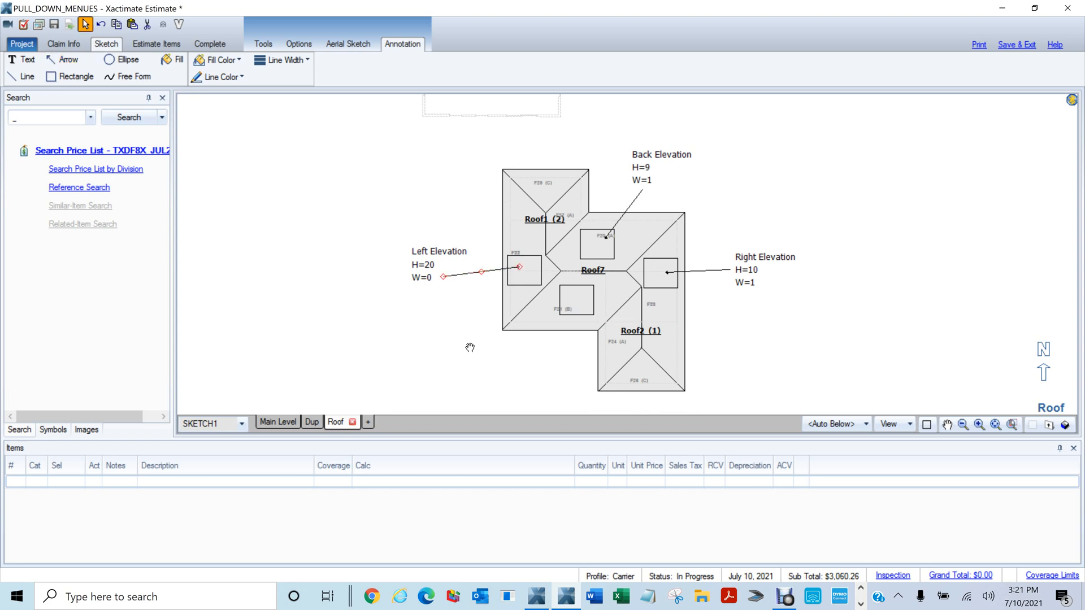
{"action": "left_click_drag", "start_coordinate": [475, 347], "coordinate": [507, 282]}
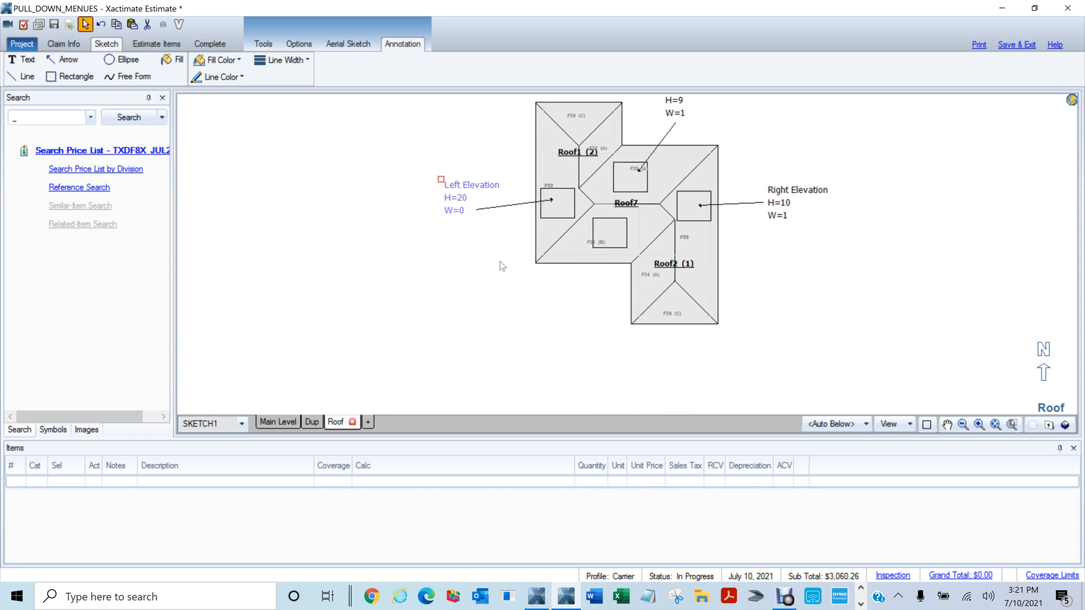
Paste a 'Font Elevation H=0 W=0' note below the roof with an arrow to the bottom square
{"action": "key", "text": "ctrl+v"}
{"action": "left_click", "coordinate": [541, 318]}
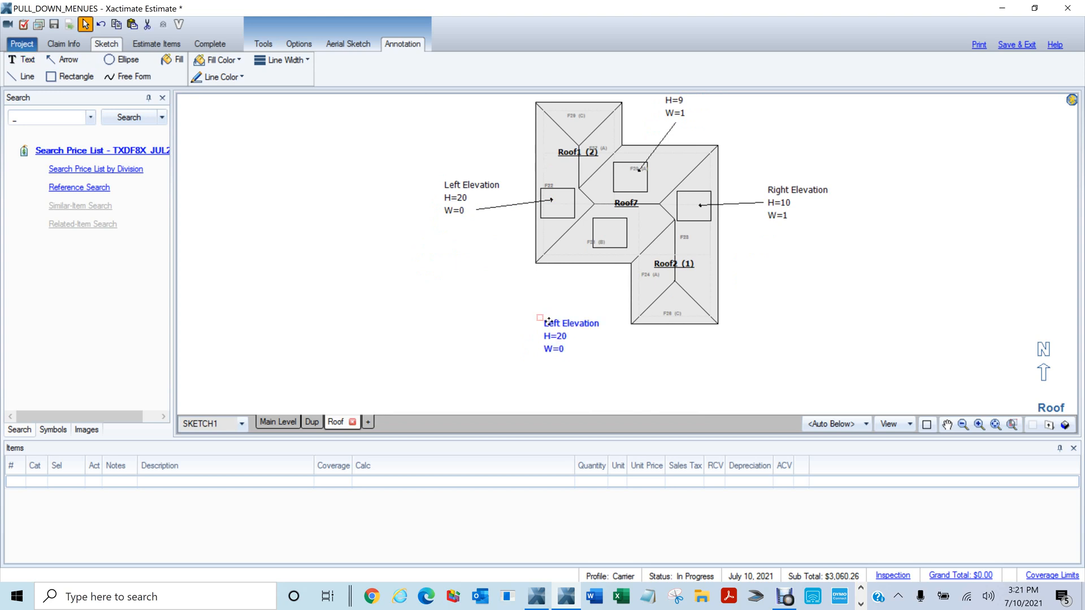
{"action": "double_click", "coordinate": [549, 327]}
{"action": "key", "text": "shift+Right"}
{"action": "key", "text": "shift+Right"}
{"action": "key", "text": "shift+Right"}
{"action": "key", "text": "shift+Right"}
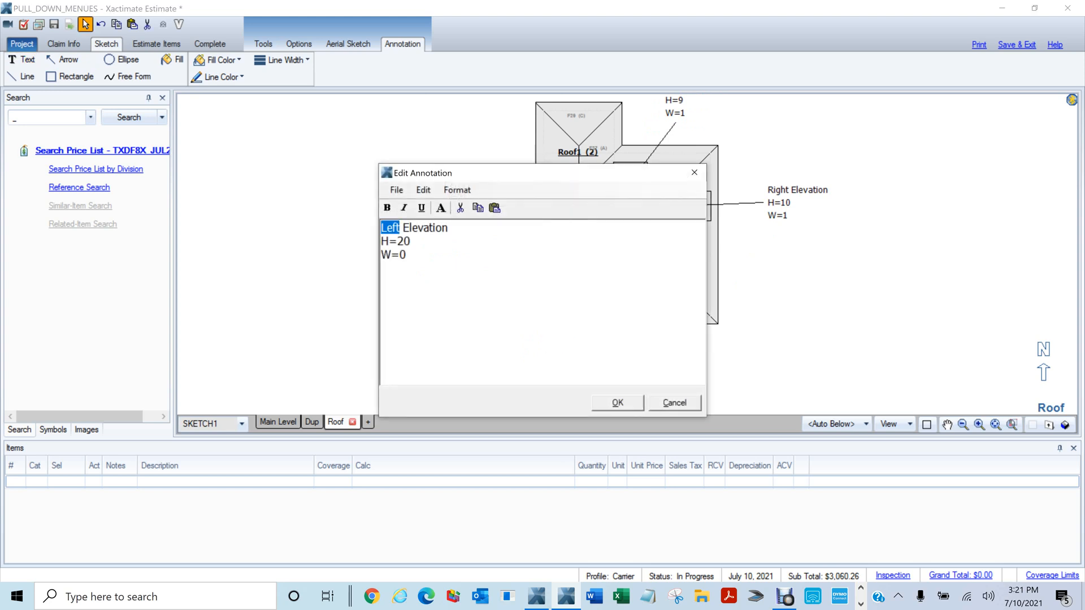
{"action": "type", "text": "Font"}
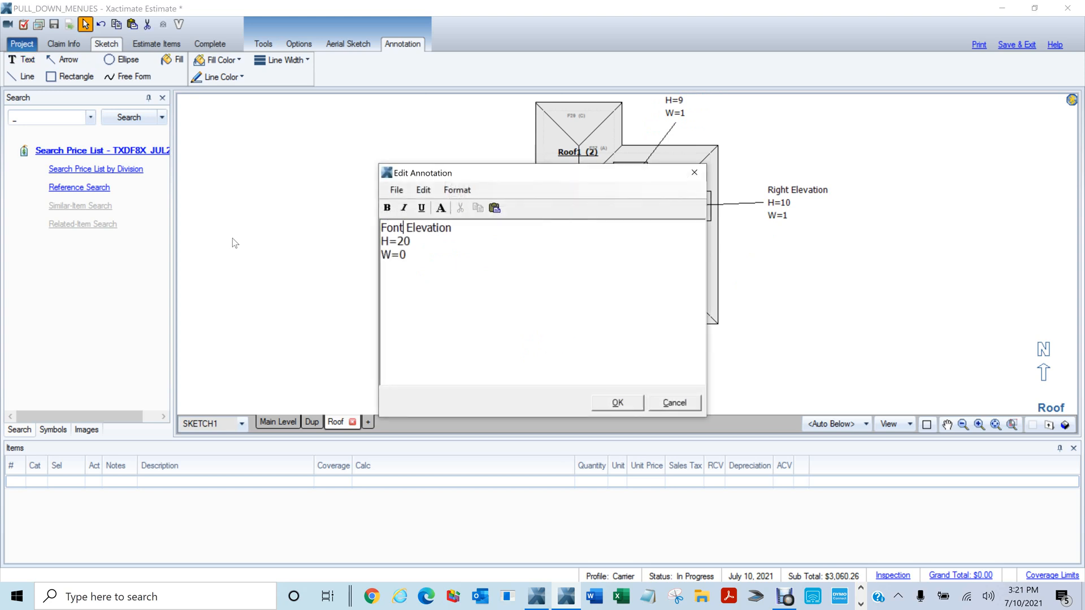
{"action": "key", "text": "Down"}
{"action": "key", "text": "shift+Left"}
{"action": "key", "text": "shift+Left"}
{"action": "type", "text": "0"}
{"action": "left_click", "coordinate": [621, 401]}
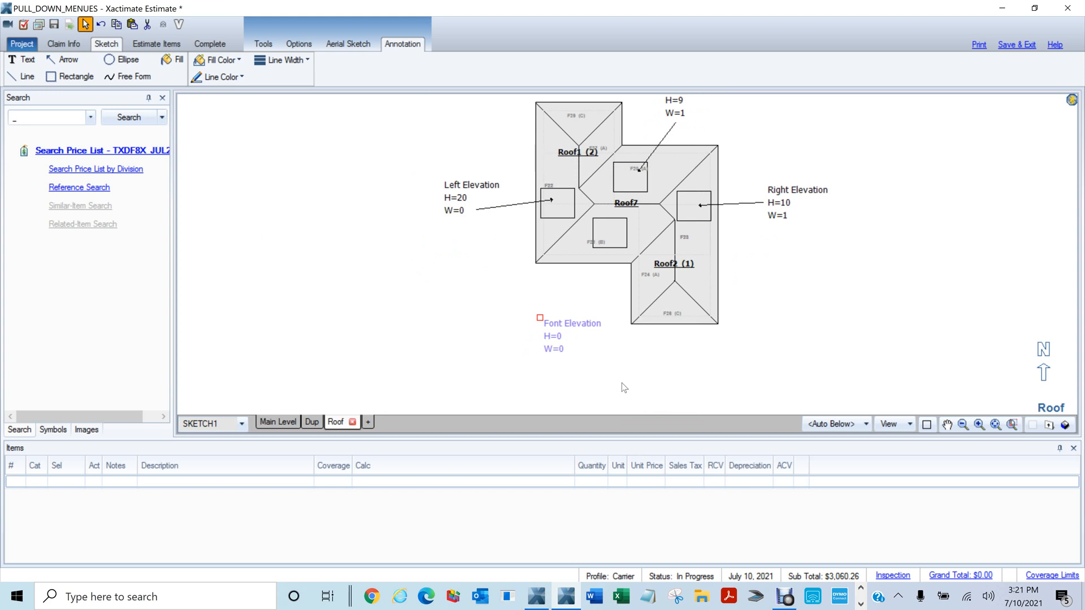
{"action": "key", "text": "space"}
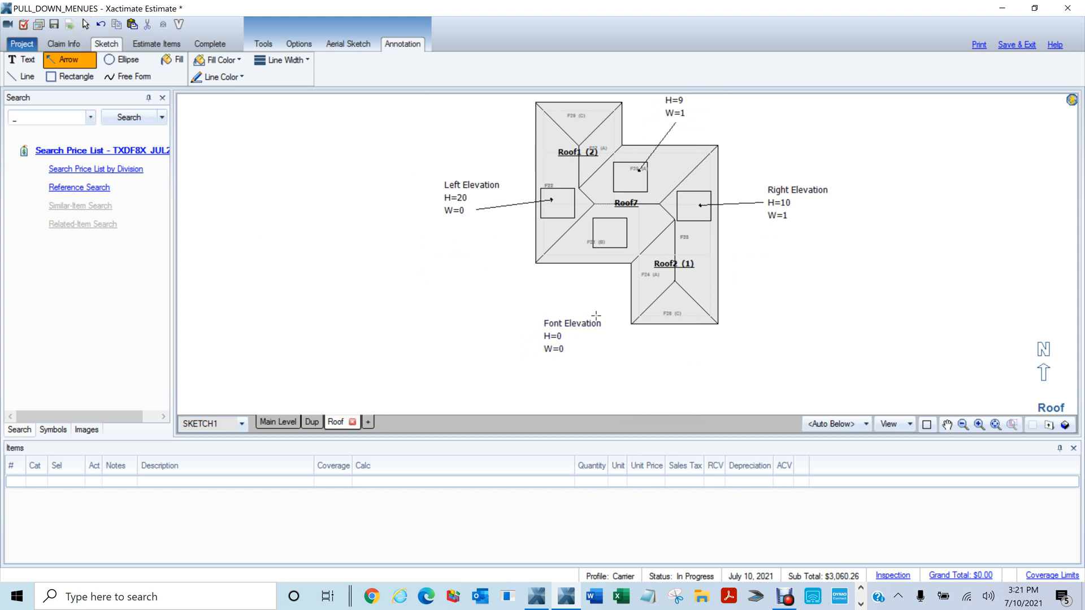
{"action": "left_click_drag", "start_coordinate": [589, 309], "coordinate": [613, 235]}
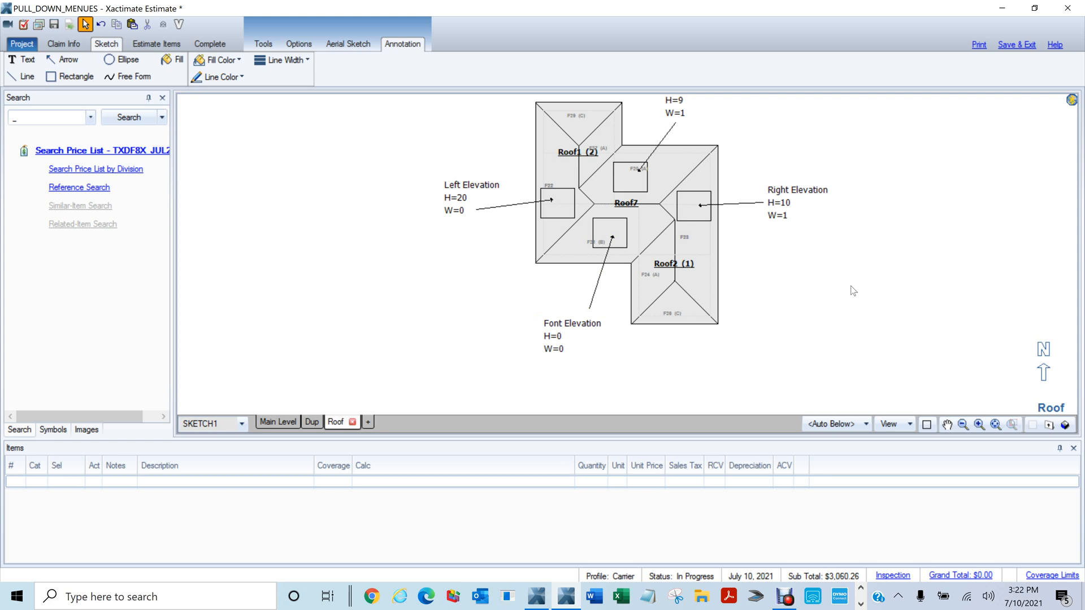
Draw a horizontal line and a diagonal line to the right of the roof
{"action": "scroll", "coordinate": [853, 291], "scroll_direction": "down", "scroll_amount": 2}
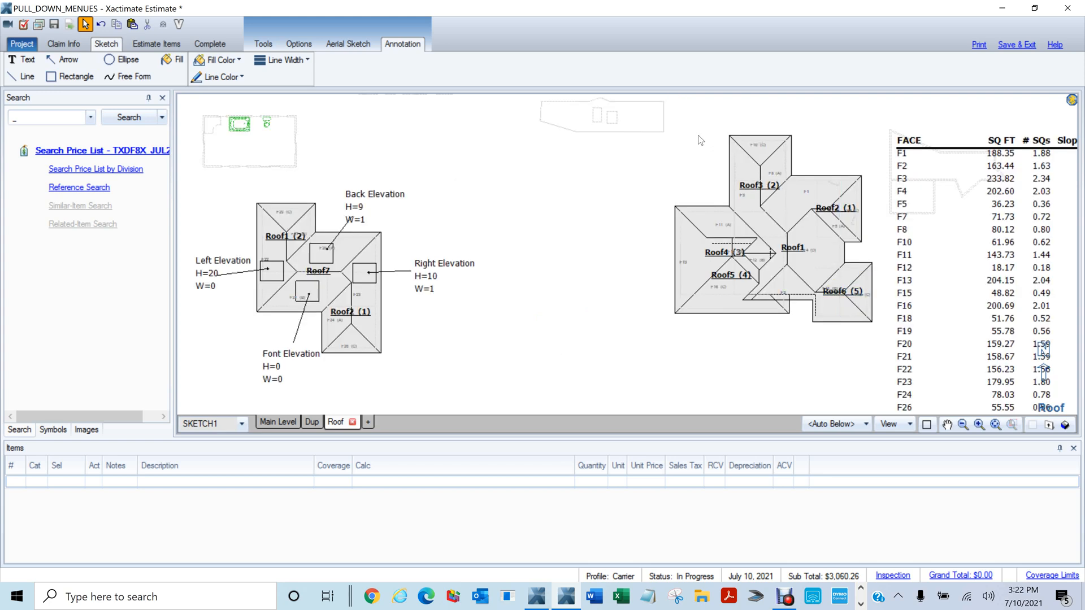
{"action": "scroll", "coordinate": [564, 230], "scroll_direction": "up", "scroll_amount": 2}
{"action": "mouse_move", "coordinate": [489, 266]}
{"action": "left_mouse_down"}
{"action": "mouse_move", "coordinate": [581, 227]}
{"action": "mouse_move", "coordinate": [801, 212]}
{"action": "left_mouse_up"}
{"action": "key", "text": "Escape"}
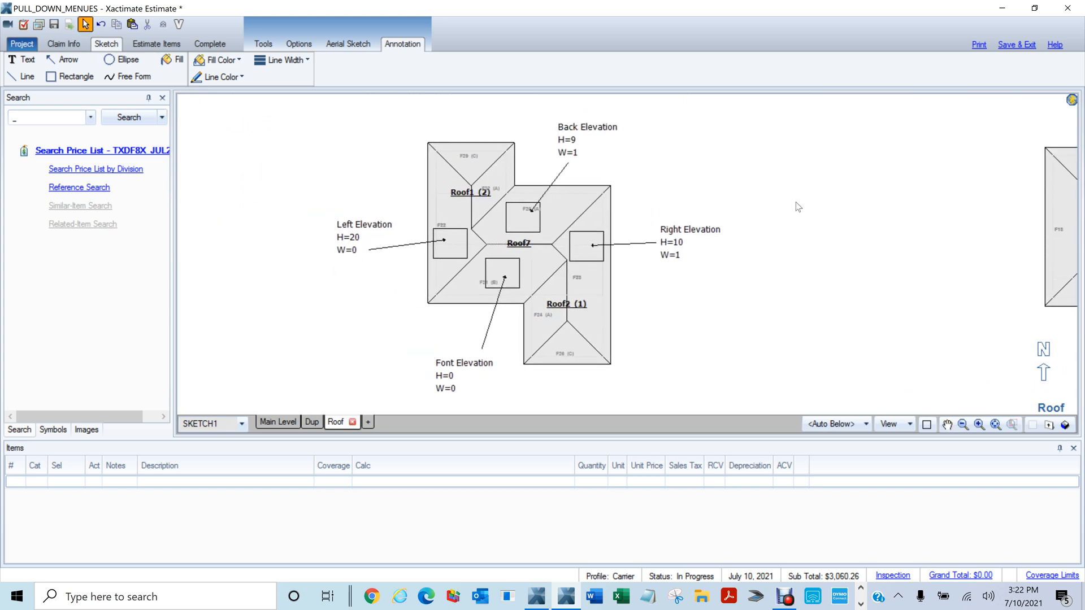
{"action": "scroll", "coordinate": [793, 203], "scroll_direction": "up", "scroll_amount": 1}
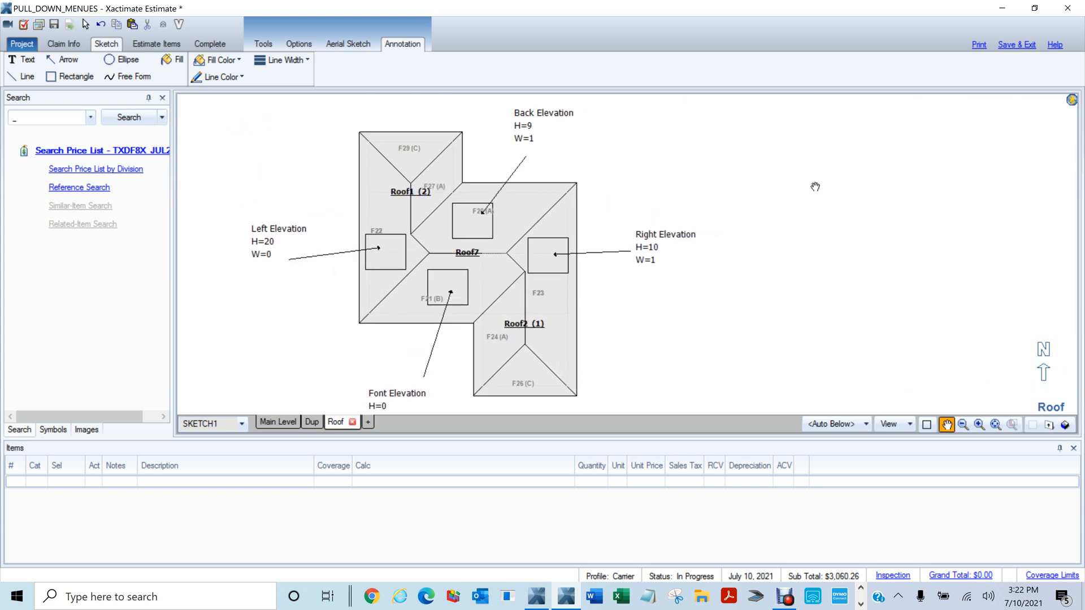
{"action": "scroll", "coordinate": [807, 186], "scroll_direction": "down", "scroll_amount": 1}
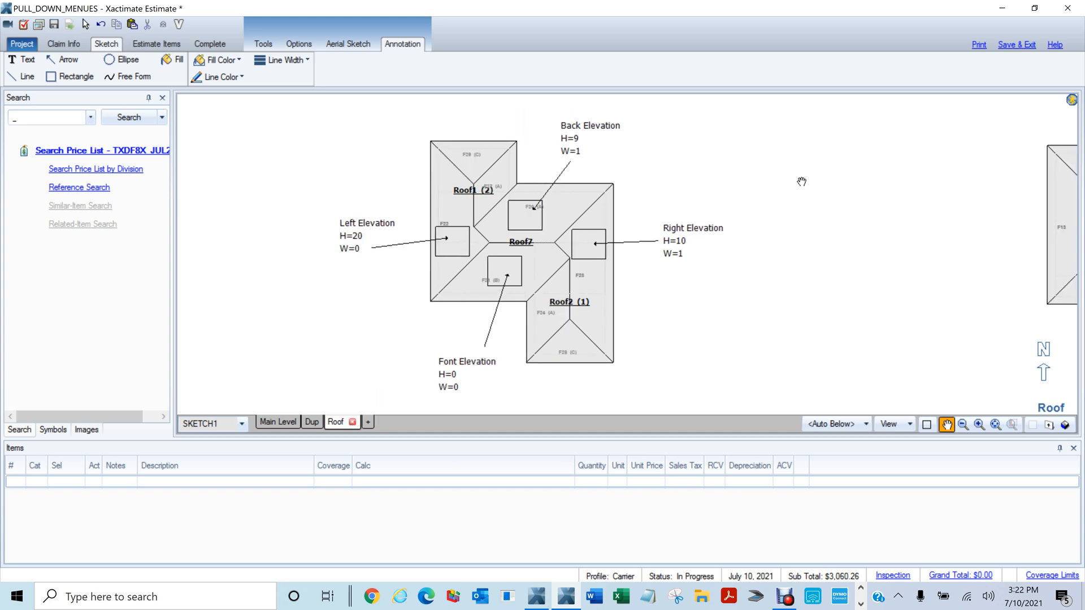
{"action": "key", "text": "Escape"}
{"action": "key", "text": "l"}
{"action": "mouse_move", "coordinate": [692, 166]}
{"action": "left_mouse_down"}
{"action": "mouse_move", "coordinate": [825, 145]}
{"action": "mouse_move", "coordinate": [830, 161]}
{"action": "left_mouse_up"}
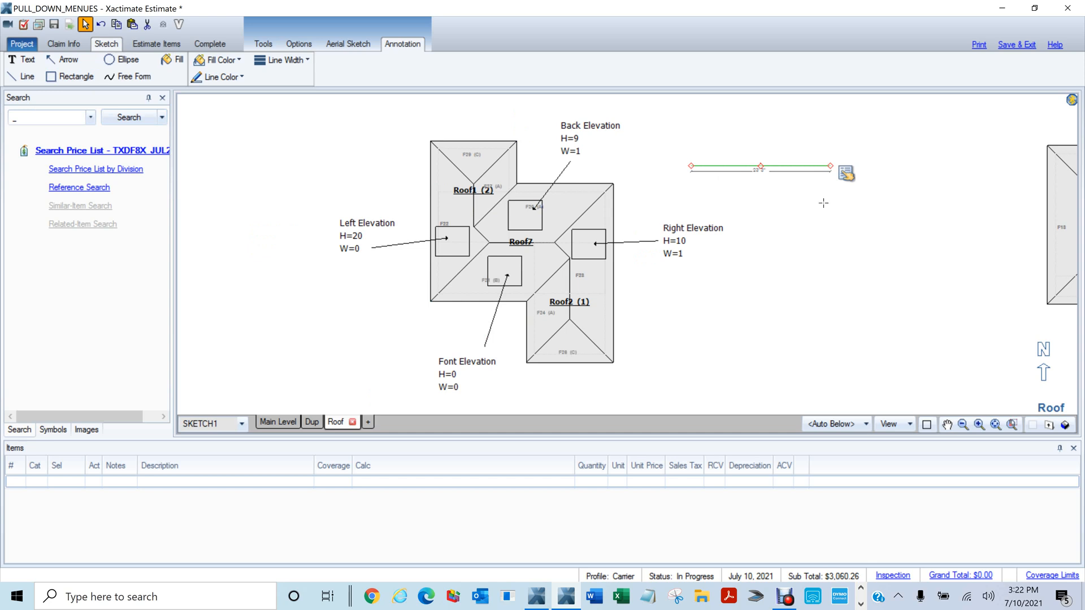
{"action": "key", "text": "l"}
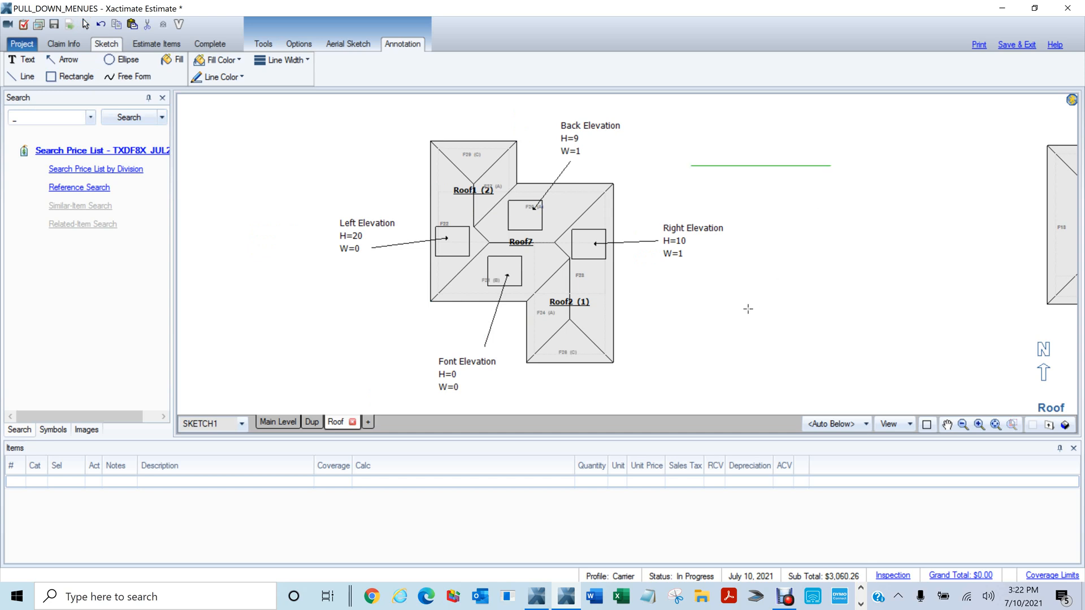
{"action": "left_click_drag", "start_coordinate": [752, 296], "coordinate": [799, 209]}
Draw a tall ellipse and a wavy freehand line across the top
{"action": "left_click", "coordinate": [803, 225]}
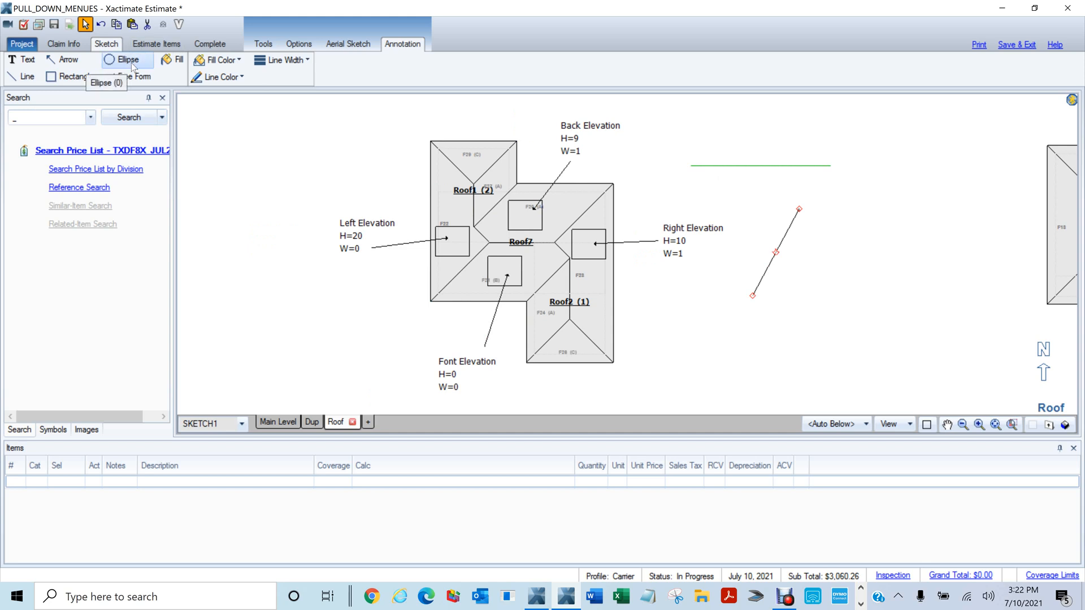
{"action": "left_click_drag", "start_coordinate": [830, 216], "coordinate": [875, 294]}
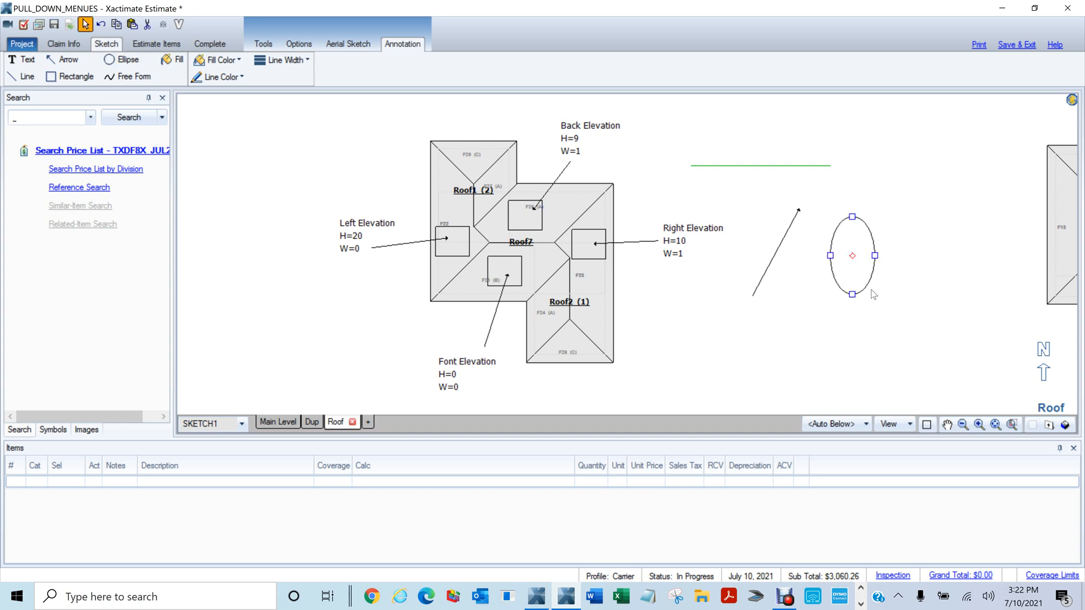
{"action": "left_click", "coordinate": [130, 78]}
{"action": "mouse_move", "coordinate": [698, 132]}
{"action": "left_mouse_down"}
{"action": "mouse_move", "coordinate": [772, 117]}
{"action": "mouse_move", "coordinate": [887, 136]}
{"action": "mouse_move", "coordinate": [984, 134]}
{"action": "left_mouse_up"}
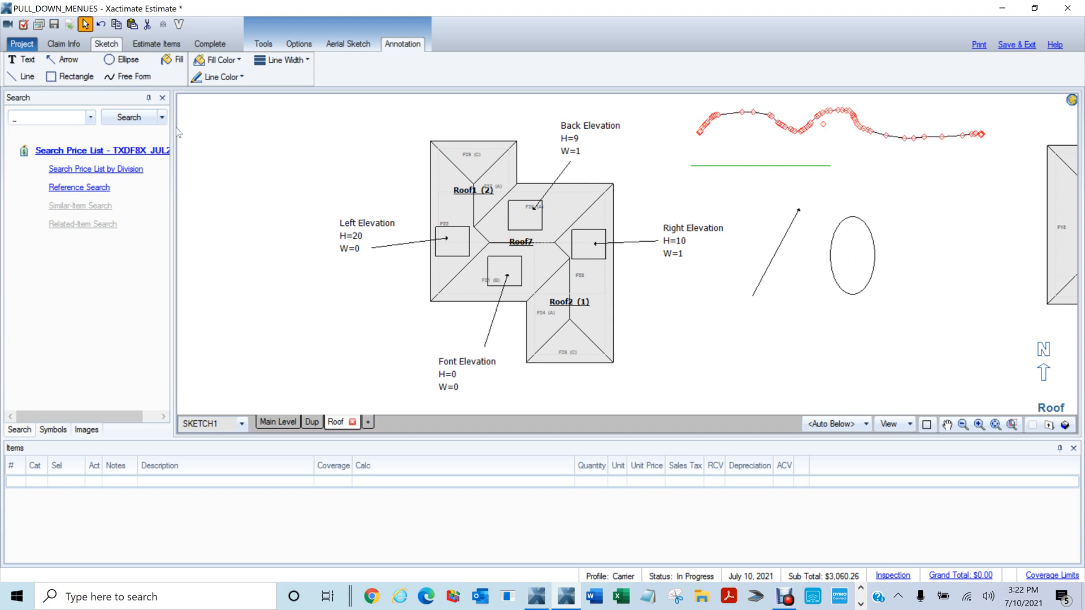
Give the ellipse a red fill and the thickest line width
{"action": "left_click", "coordinate": [854, 222]}
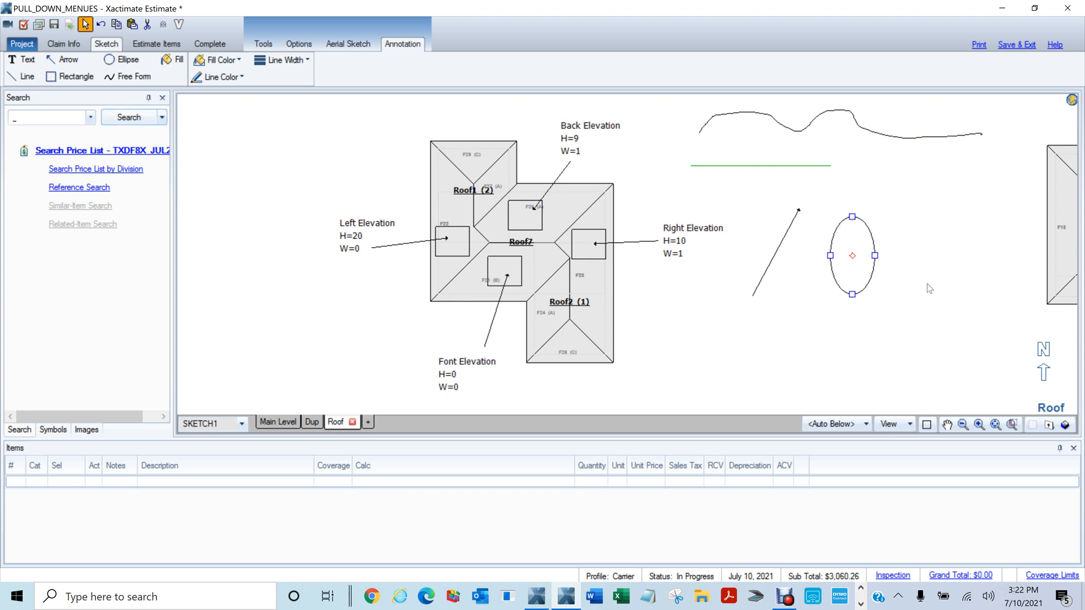
{"action": "left_click_drag", "start_coordinate": [776, 373], "coordinate": [792, 310]}
{"action": "left_click", "coordinate": [233, 61]}
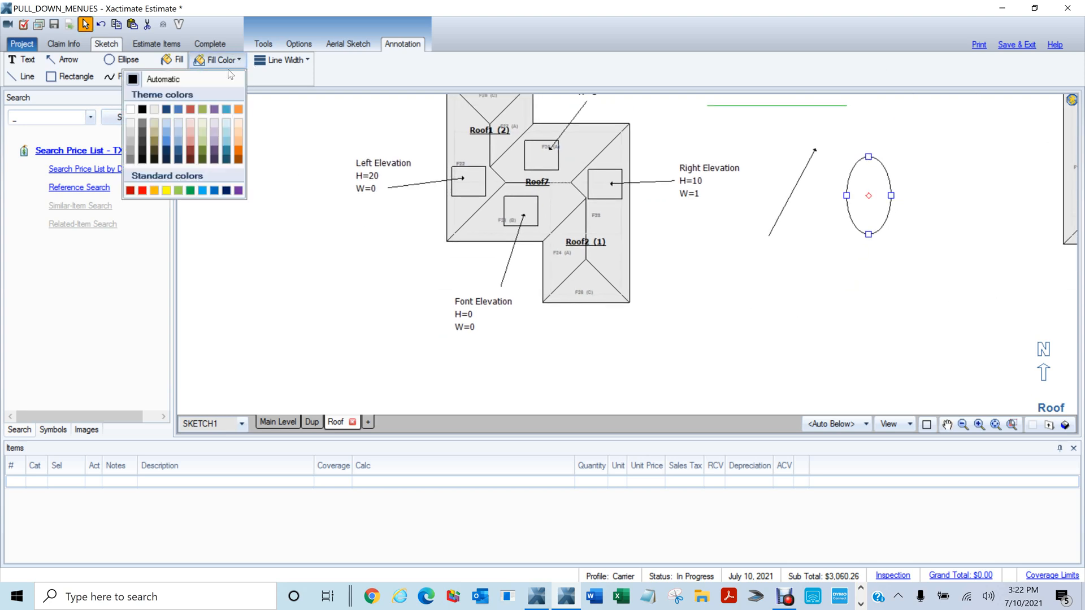
{"action": "left_click", "coordinate": [143, 191]}
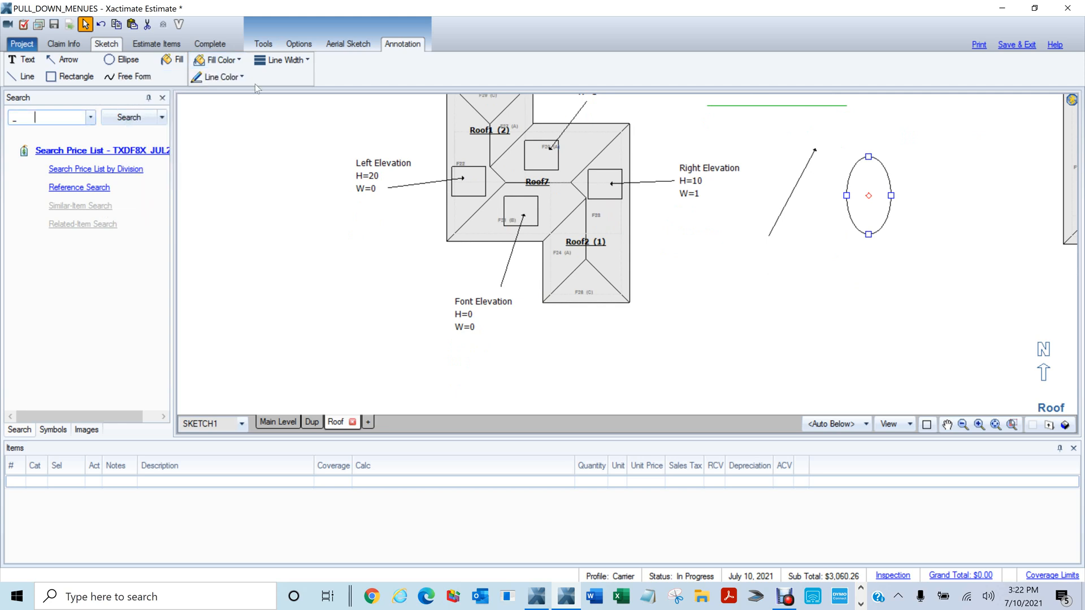
{"action": "left_click", "coordinate": [306, 62]}
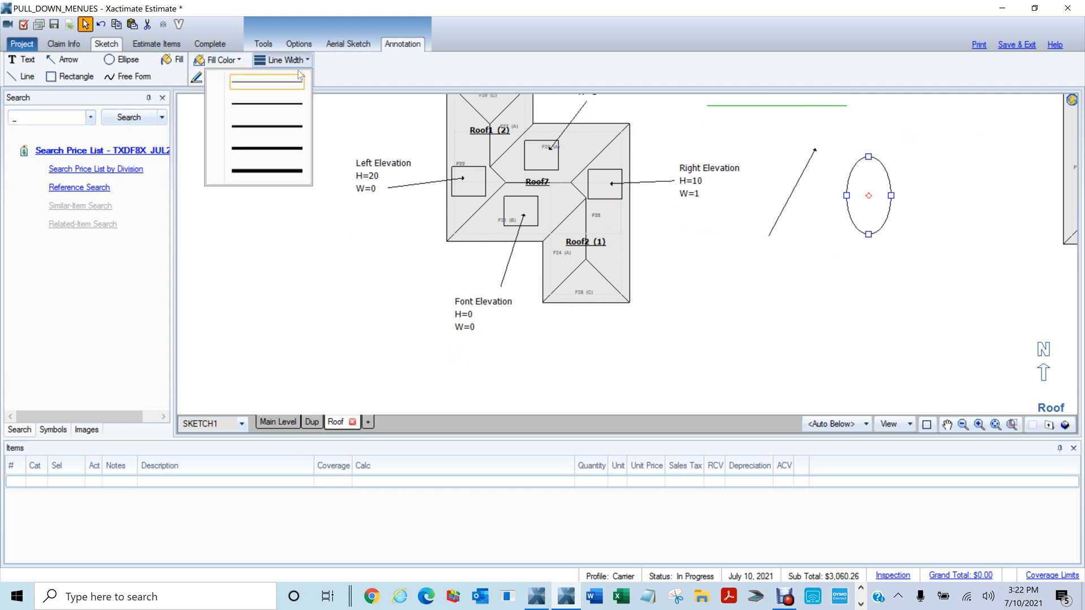
{"action": "left_click", "coordinate": [261, 176]}
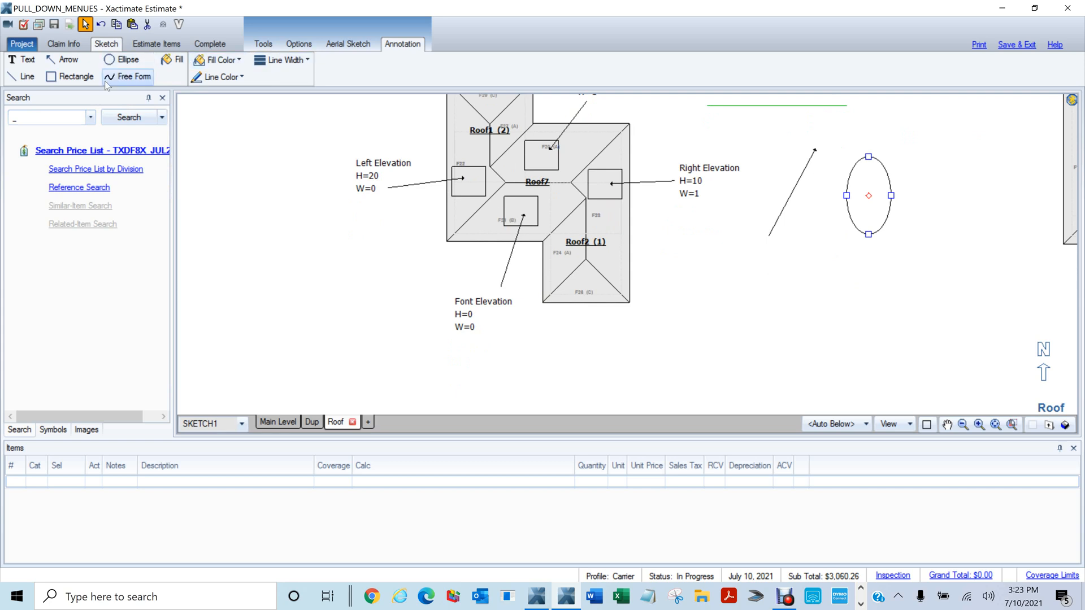
Draw a thick rectangle below the ellipse and a square at left, both red-filled, square outlined red
{"action": "left_click", "coordinate": [64, 77]}
{"action": "left_click_drag", "start_coordinate": [712, 275], "coordinate": [857, 370]}
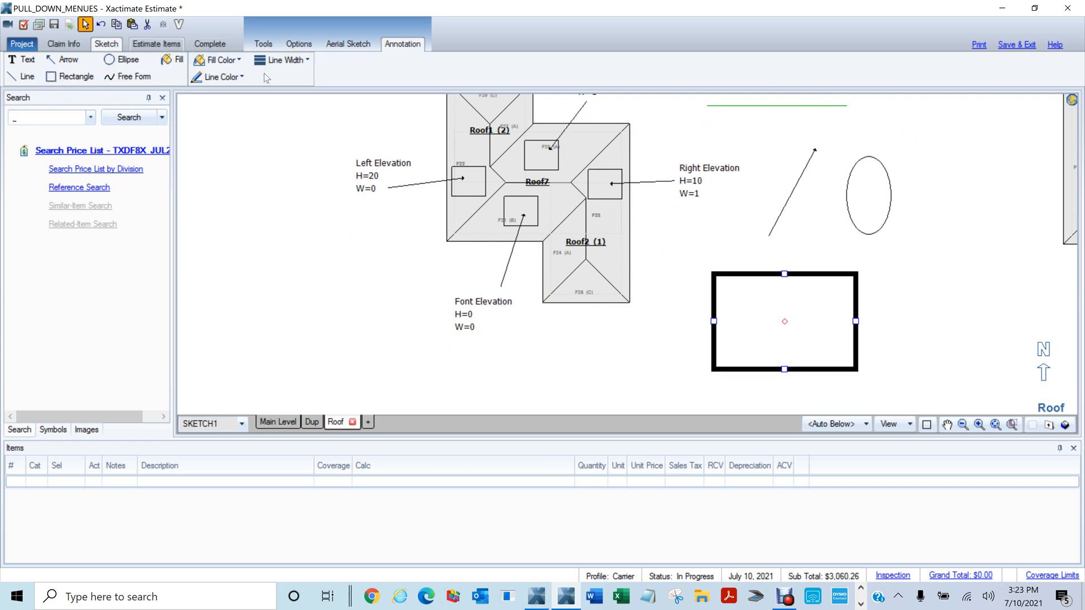
{"action": "left_click", "coordinate": [239, 61]}
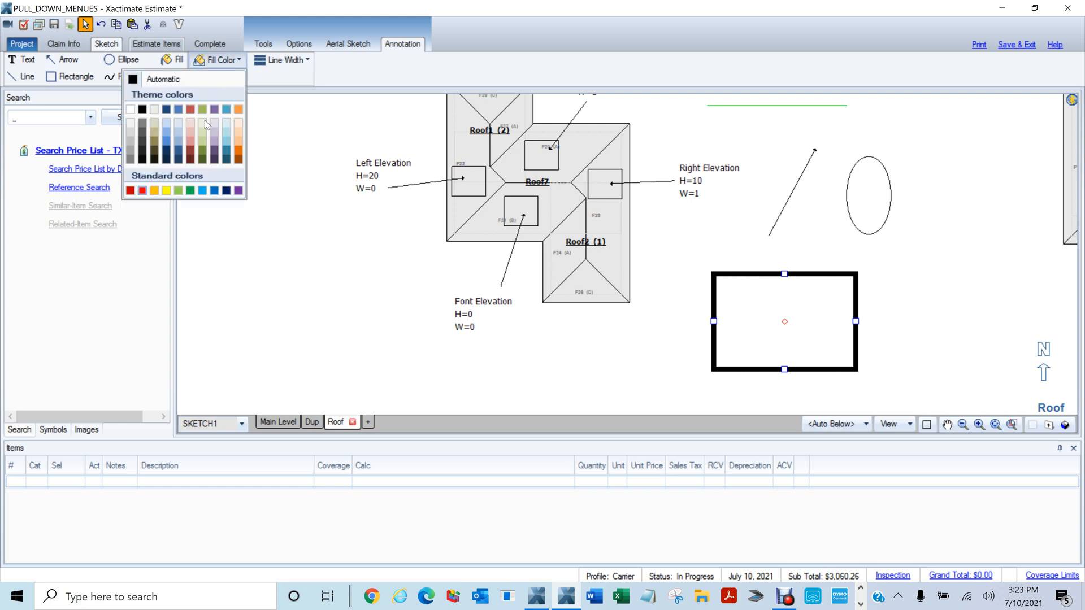
{"action": "left_click", "coordinate": [143, 192]}
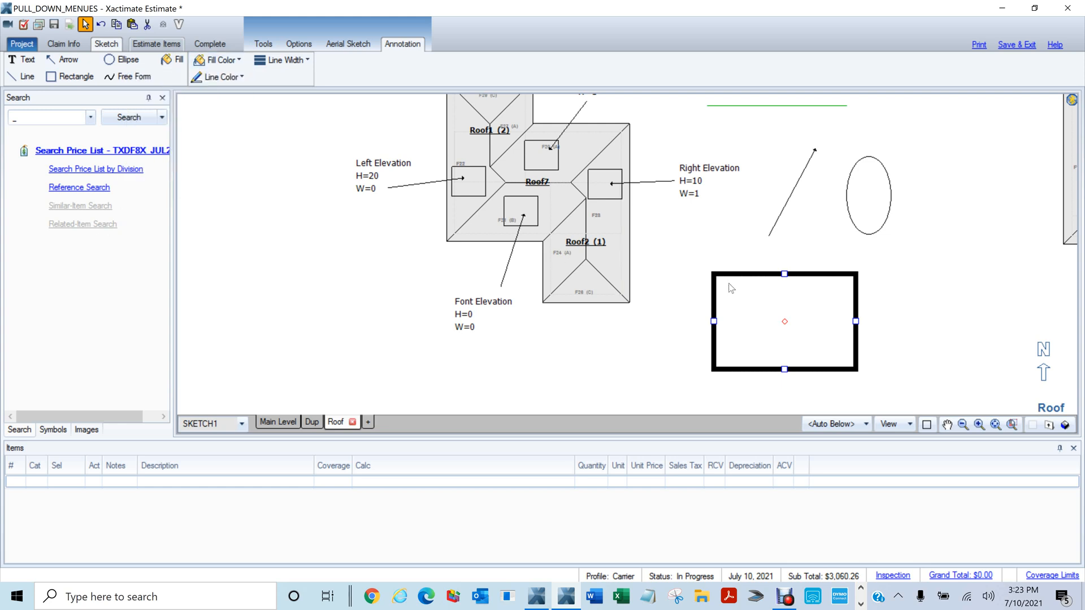
{"action": "left_click", "coordinate": [52, 77]}
{"action": "left_click_drag", "start_coordinate": [234, 218], "coordinate": [320, 295]}
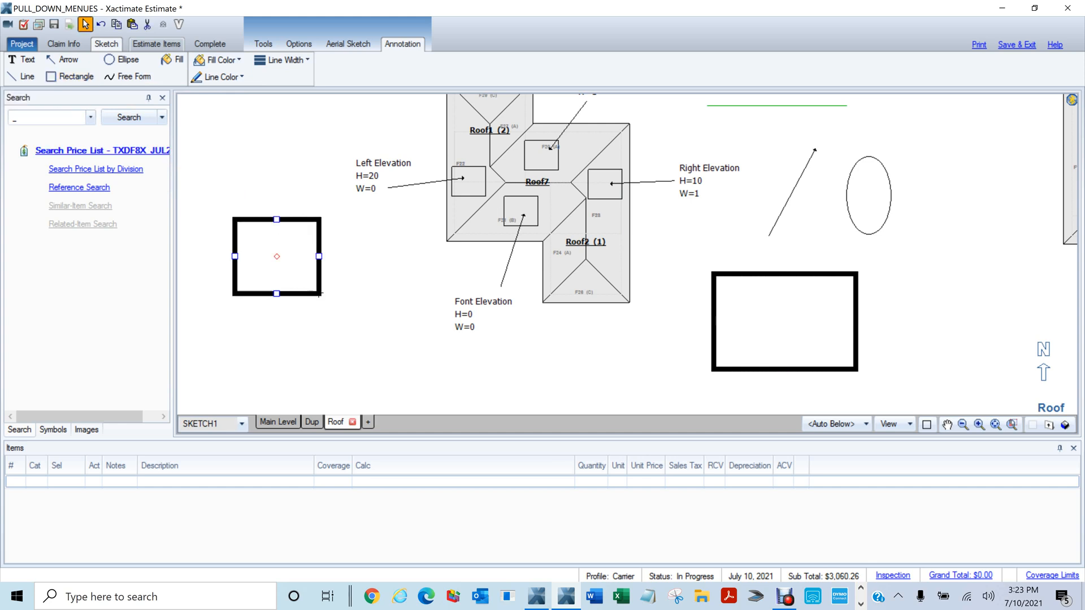
{"action": "left_click", "coordinate": [239, 60]}
{"action": "left_click", "coordinate": [142, 191]}
{"action": "left_click", "coordinate": [236, 77]}
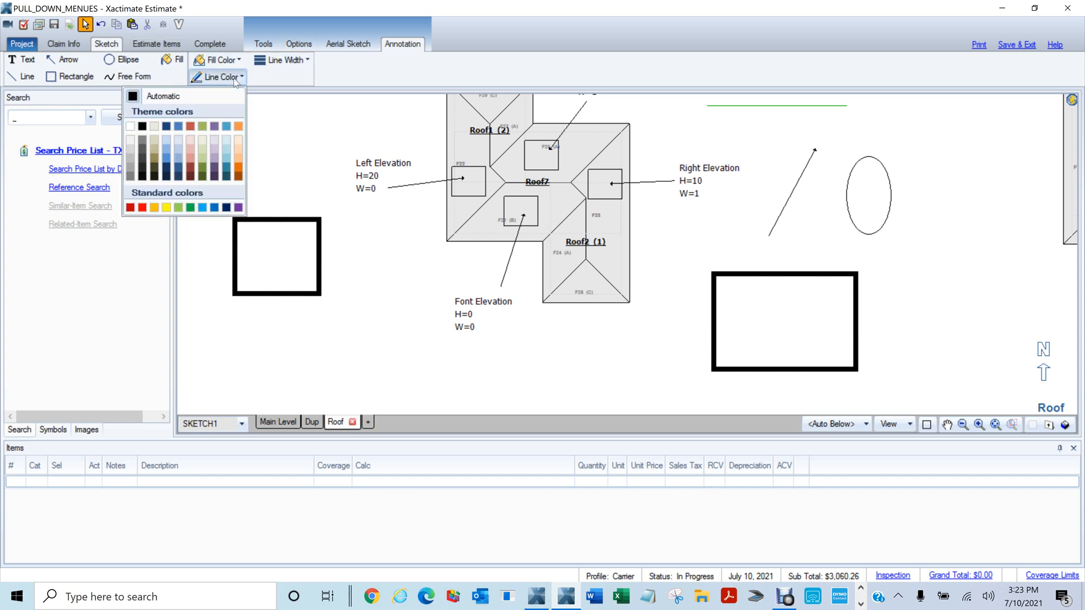
{"action": "left_click", "coordinate": [144, 209]}
{"action": "left_click_drag", "start_coordinate": [375, 316], "coordinate": [439, 230]}
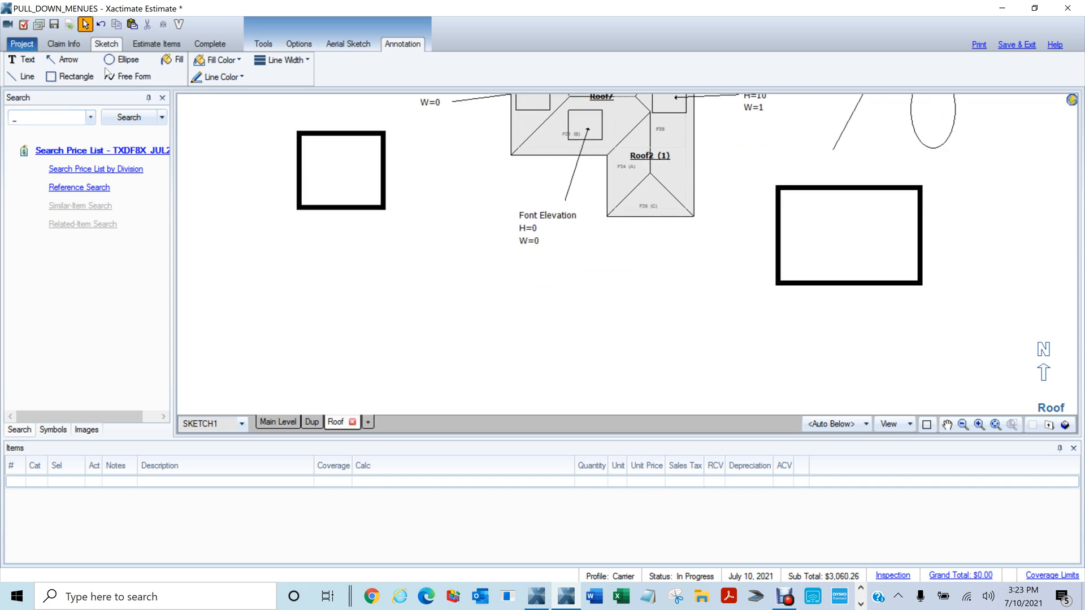
Draw a thick red right-pointing arrow below the left square, then select the ellipse
{"action": "left_click", "coordinate": [62, 59]}
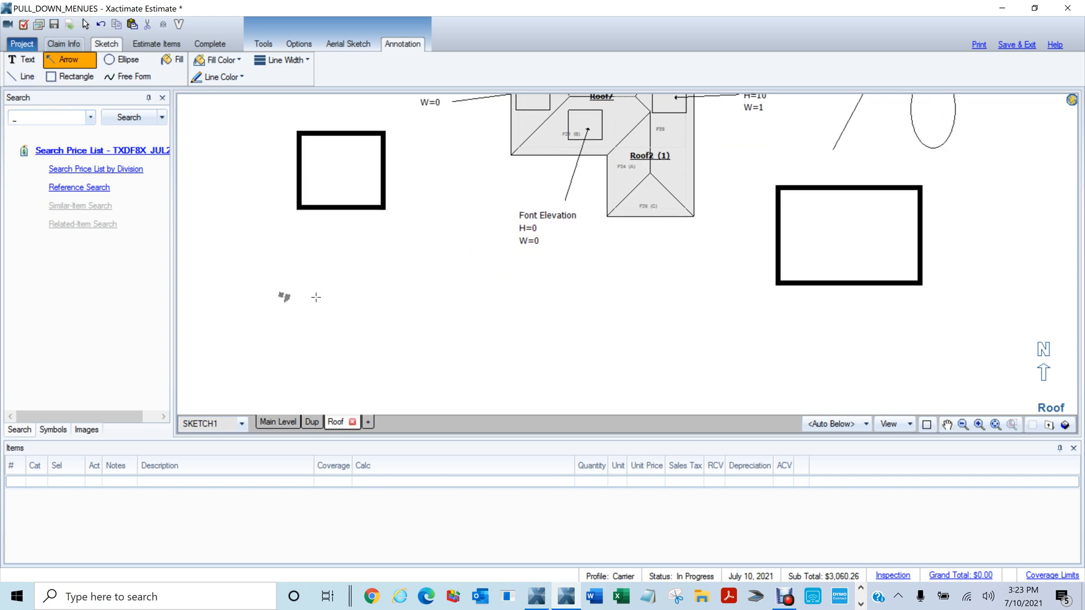
{"action": "left_click_drag", "start_coordinate": [278, 295], "coordinate": [435, 298]}
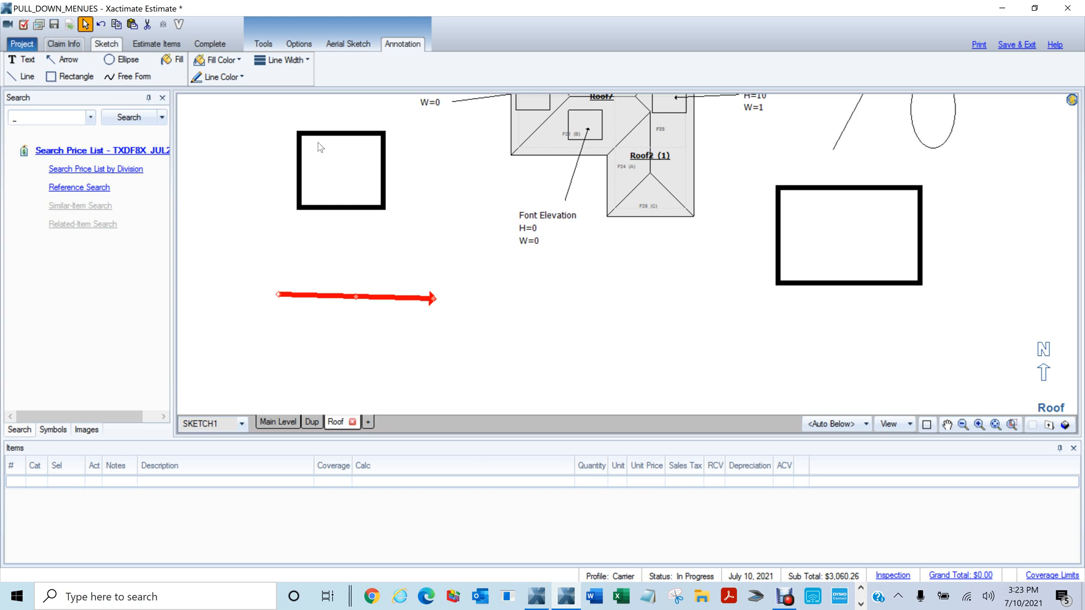
{"action": "scroll", "coordinate": [477, 190], "scroll_direction": "down", "scroll_amount": 3}
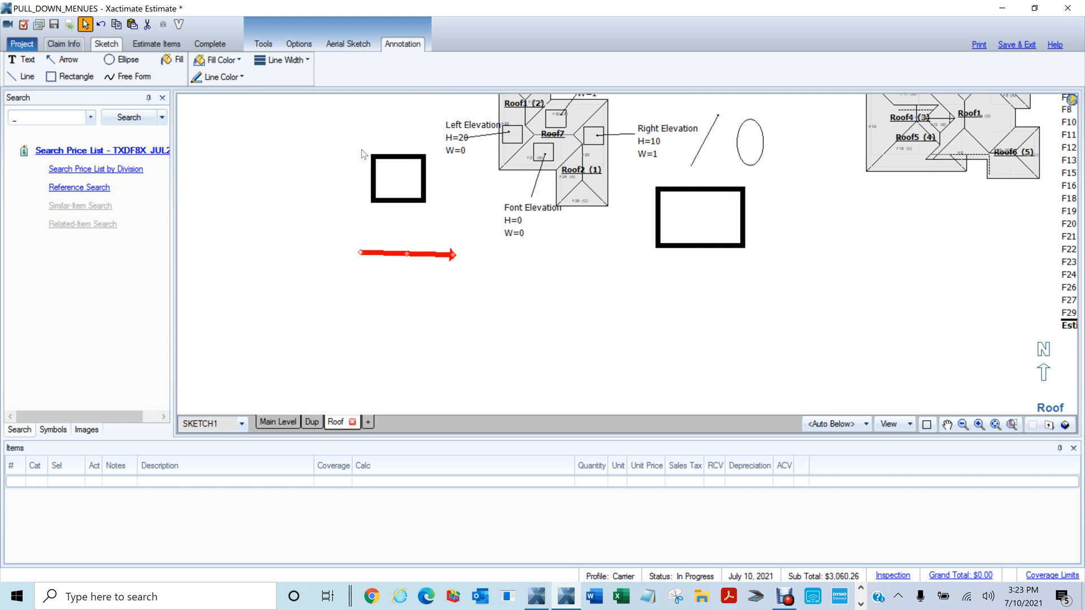
{"action": "left_click", "coordinate": [747, 150]}
{"action": "scroll", "coordinate": [747, 151], "scroll_direction": "up", "scroll_amount": 3}
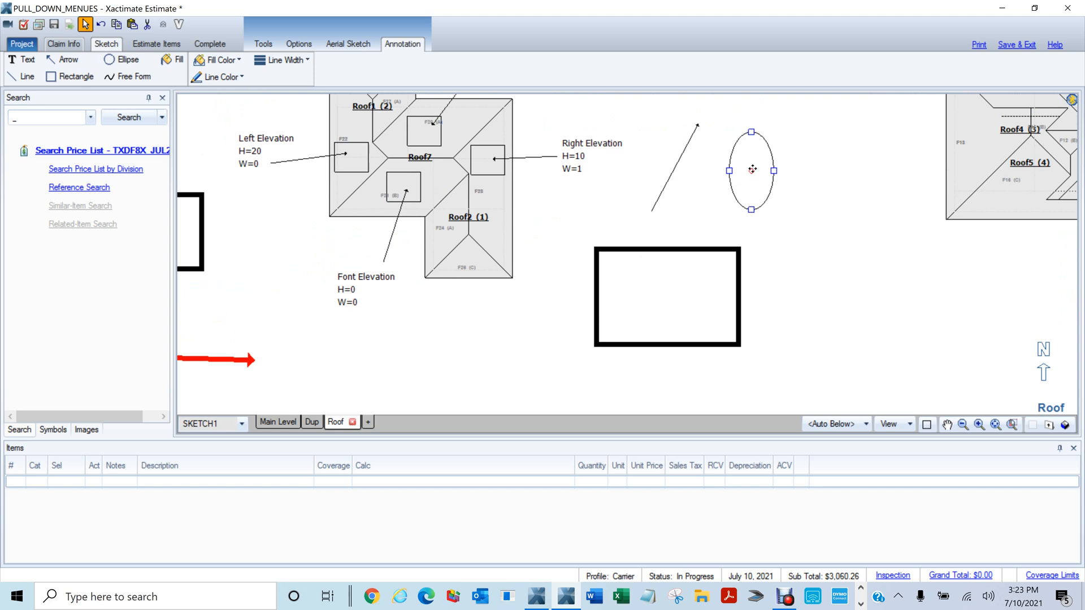
Drag the ellipse onto Roof2 and resize it to a small oval between F23 and F26
{"action": "left_click_drag", "start_coordinate": [752, 170], "coordinate": [495, 215]}
{"action": "scroll", "coordinate": [494, 215], "scroll_direction": "up", "scroll_amount": 3}
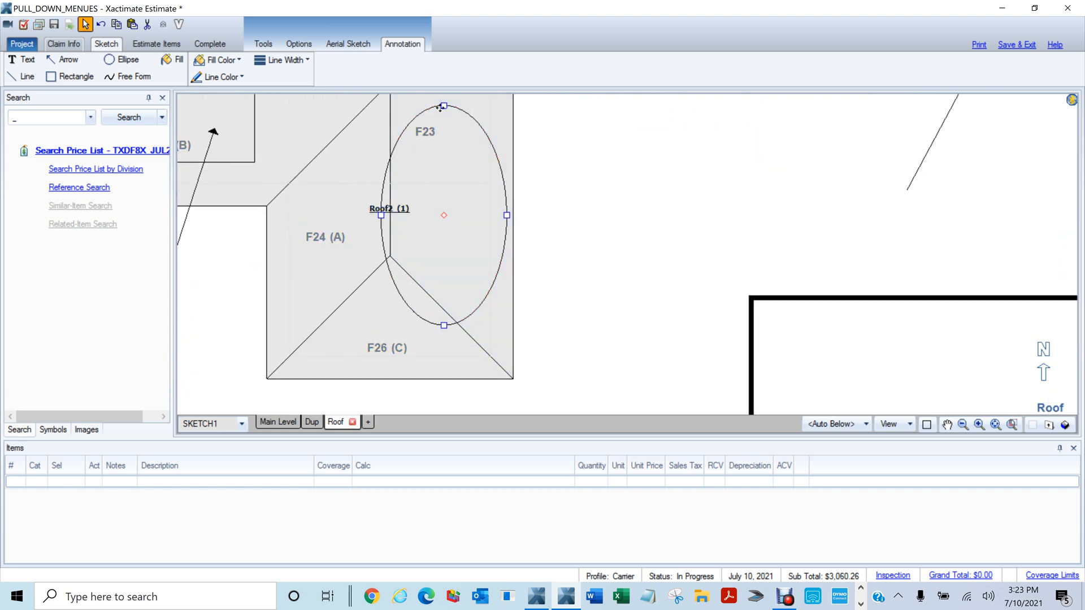
{"action": "left_click_drag", "start_coordinate": [440, 108], "coordinate": [444, 220]}
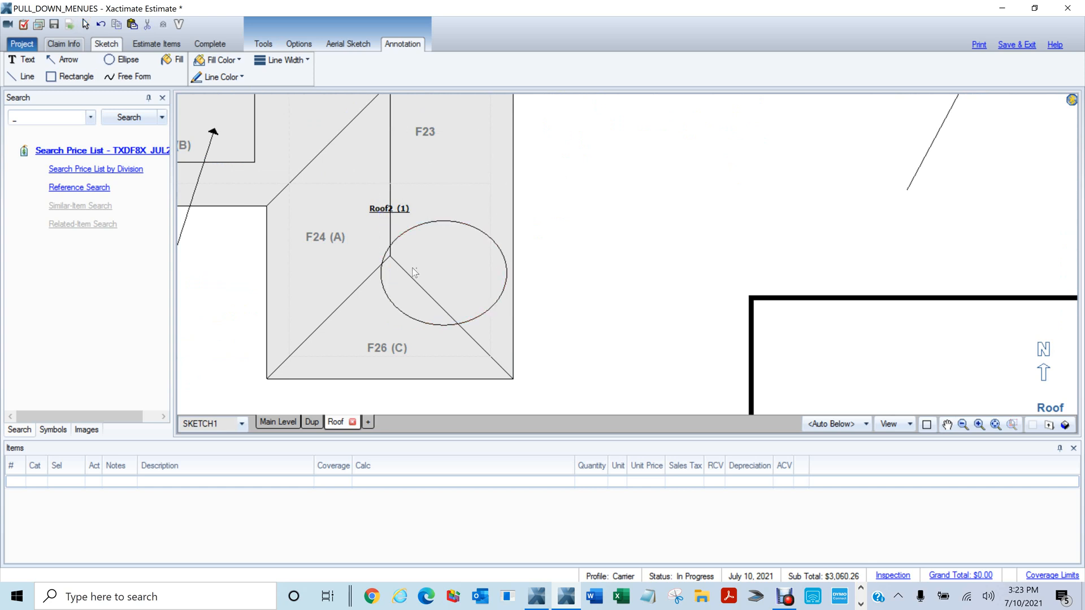
{"action": "left_click_drag", "start_coordinate": [381, 273], "coordinate": [463, 266]}
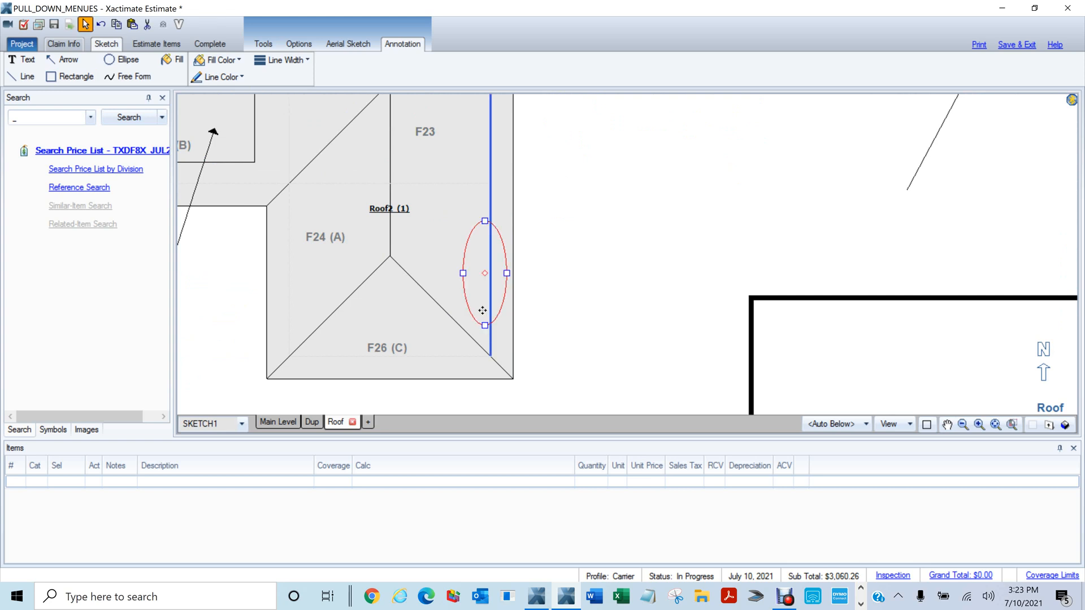
{"action": "left_click", "coordinate": [631, 254]}
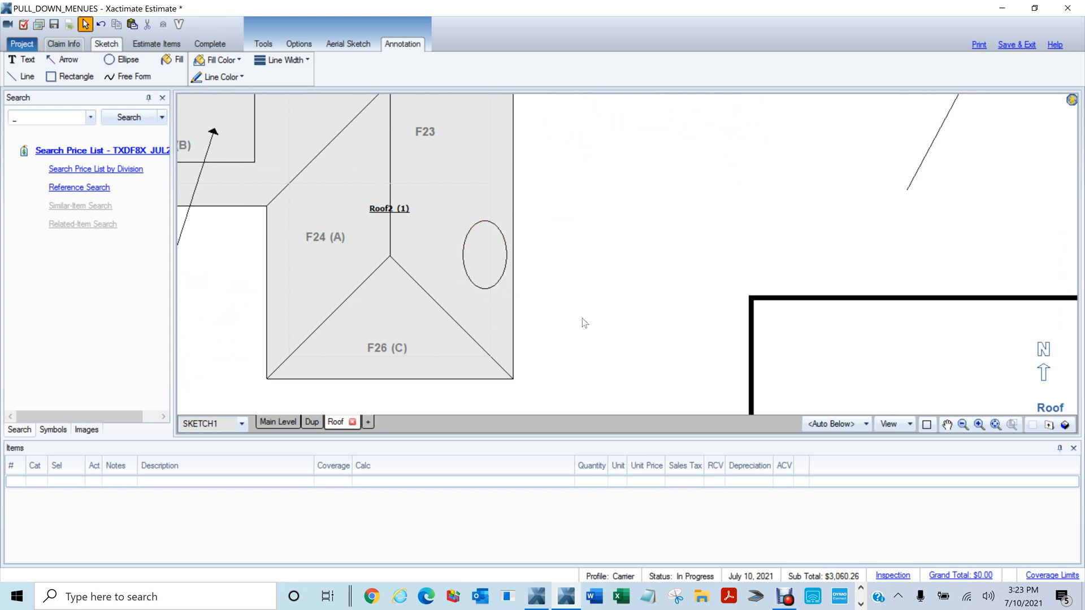
{"action": "scroll", "coordinate": [620, 234], "scroll_direction": "down", "scroll_amount": 2}
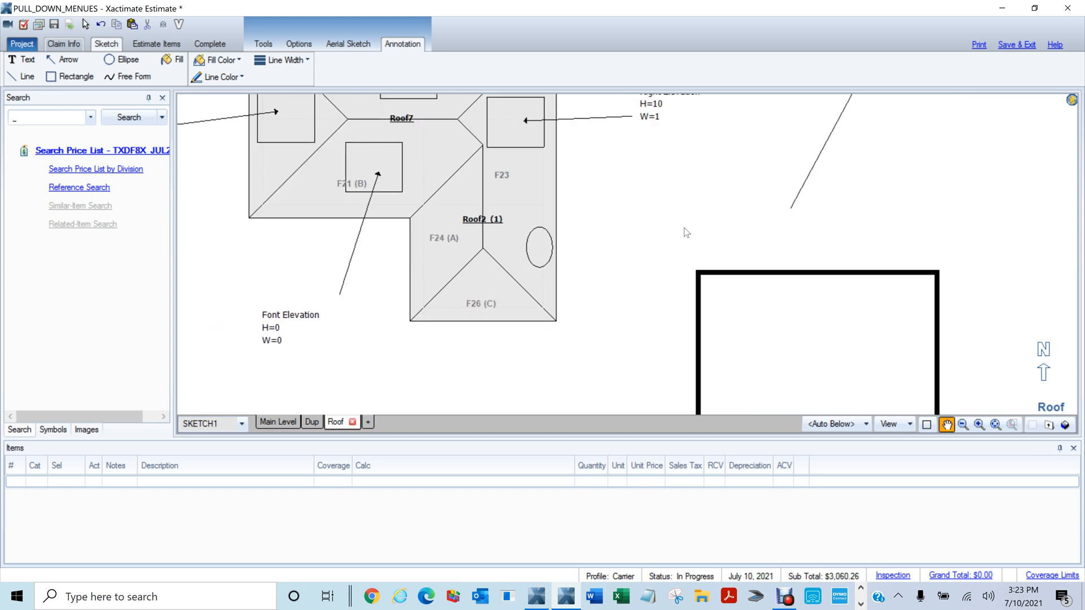
Place a two-line 'Wind Damage / 2 X 4' note right of Roof2 with an arrow to the oval
{"action": "left_click_drag", "start_coordinate": [690, 226], "coordinate": [537, 249]}
{"action": "key", "text": "t"}
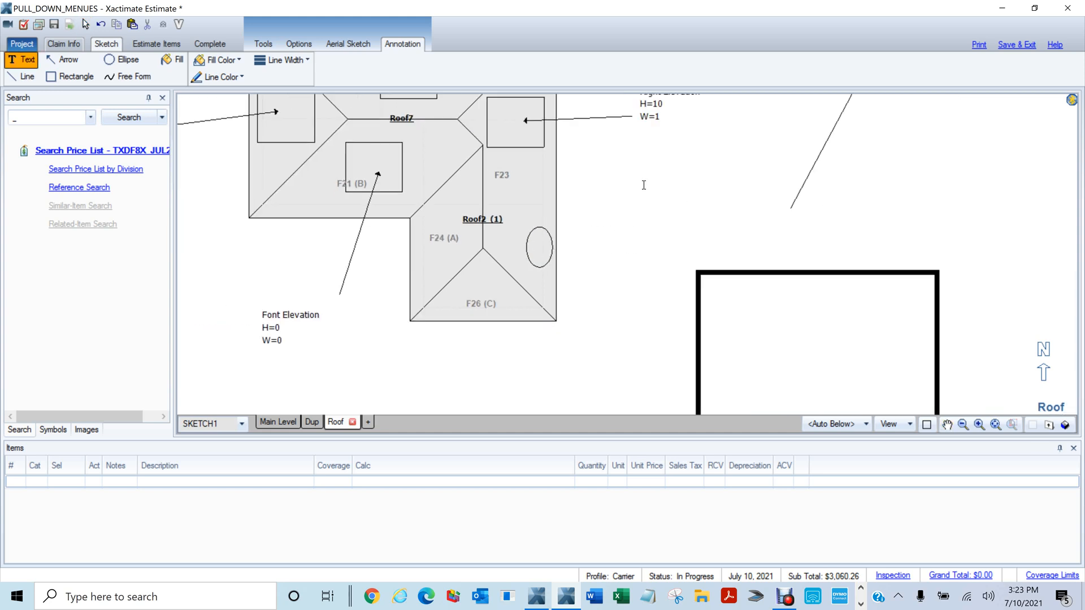
{"action": "left_click", "coordinate": [643, 185]}
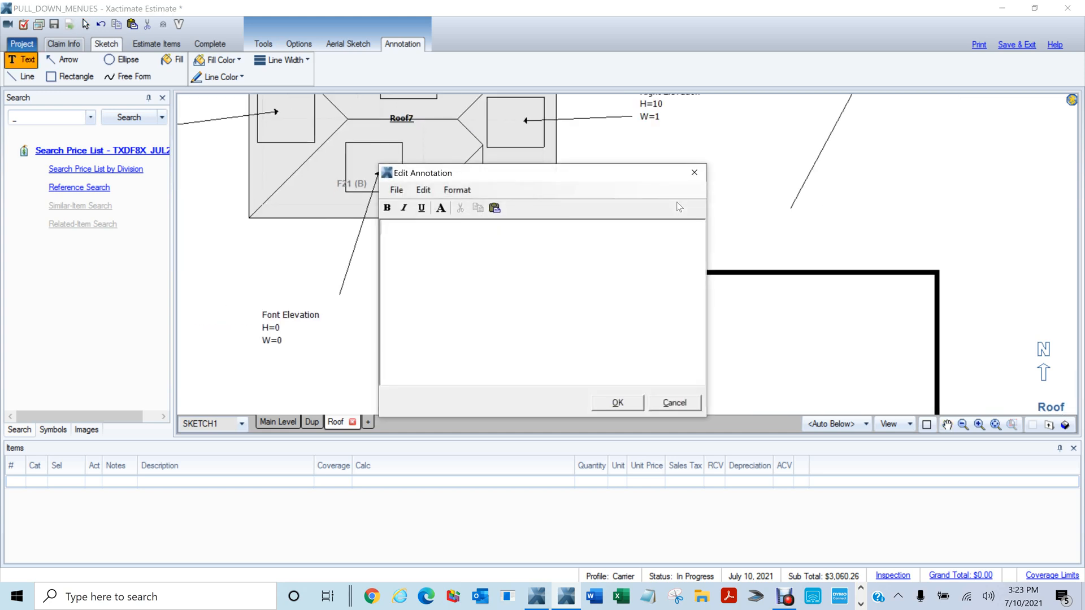
{"action": "type", "text": "Wind Damage"}
{"action": "key", "text": "Return"}
{"action": "type", "text": "2 X 4"}
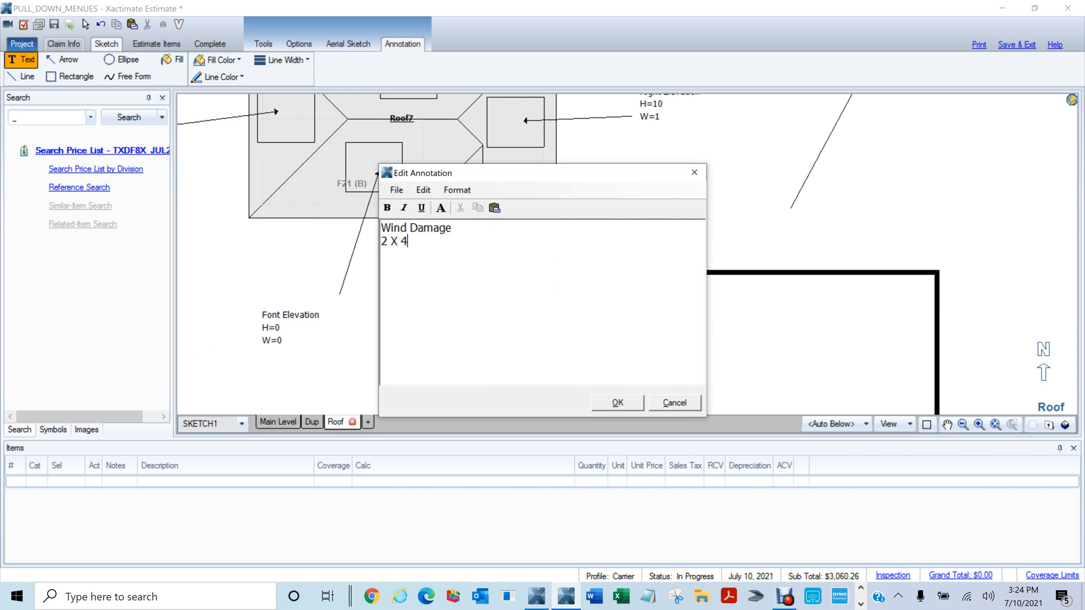
{"action": "left_click", "coordinate": [612, 403]}
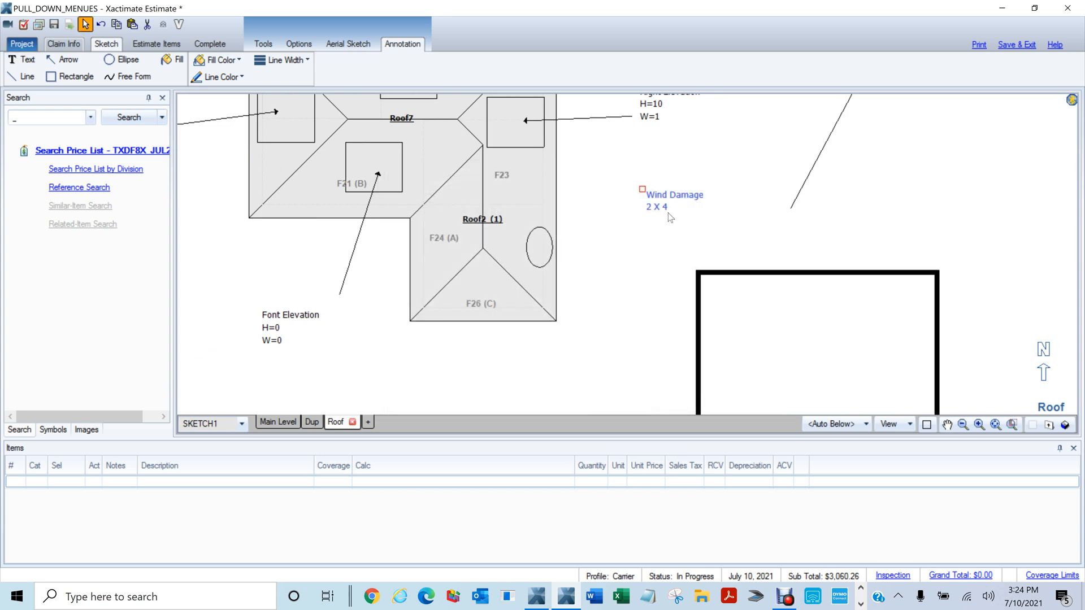
{"action": "mouse_move", "coordinate": [645, 223]}
{"action": "left_mouse_down"}
{"action": "mouse_move", "coordinate": [509, 272]}
{"action": "mouse_move", "coordinate": [543, 247]}
{"action": "left_mouse_up"}
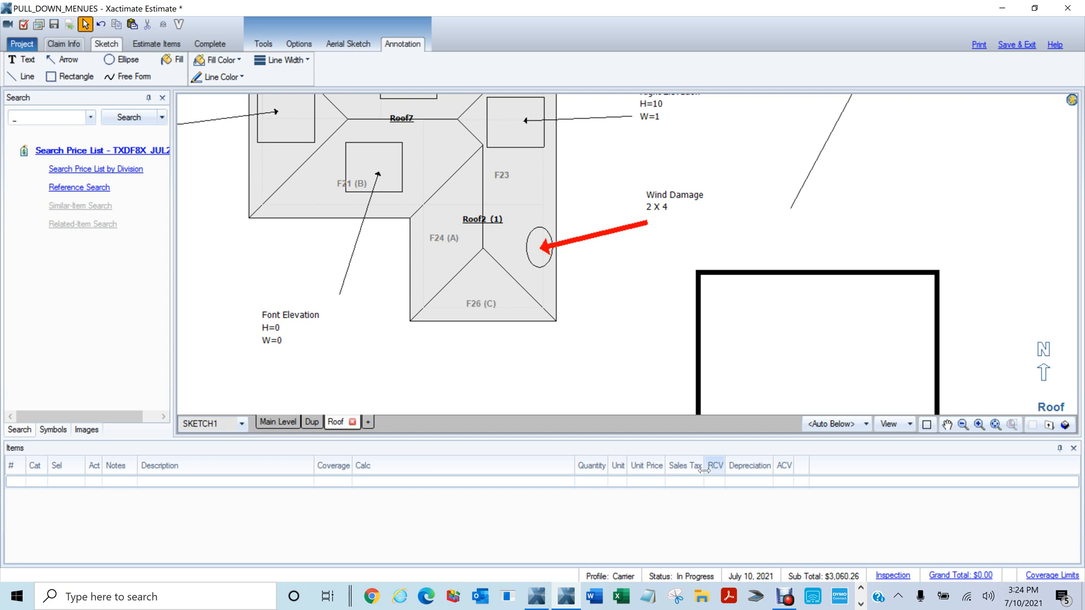
Check the Symbols, Images and Search panels, then move to the Main Level plan
{"action": "scroll", "coordinate": [704, 470], "scroll_direction": "down", "scroll_amount": 4}
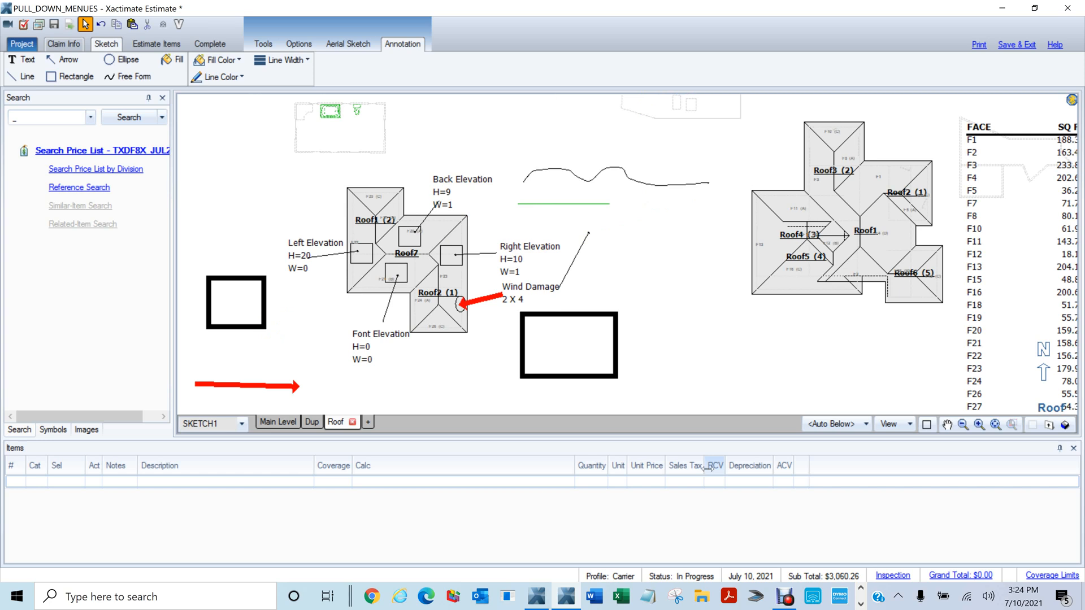
{"action": "left_click", "coordinate": [52, 429]}
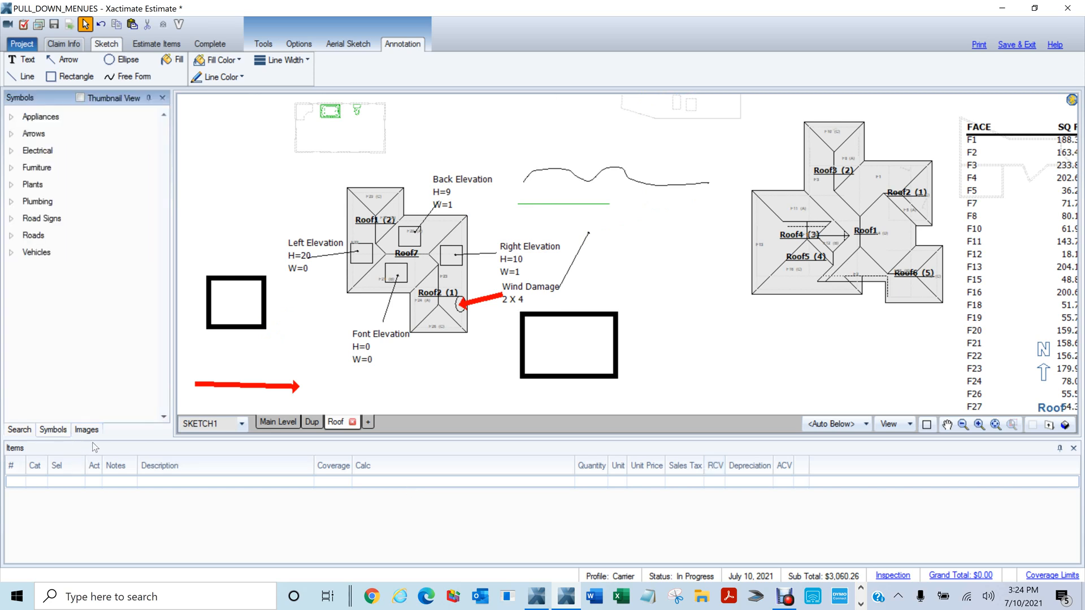
{"action": "left_click", "coordinate": [87, 430]}
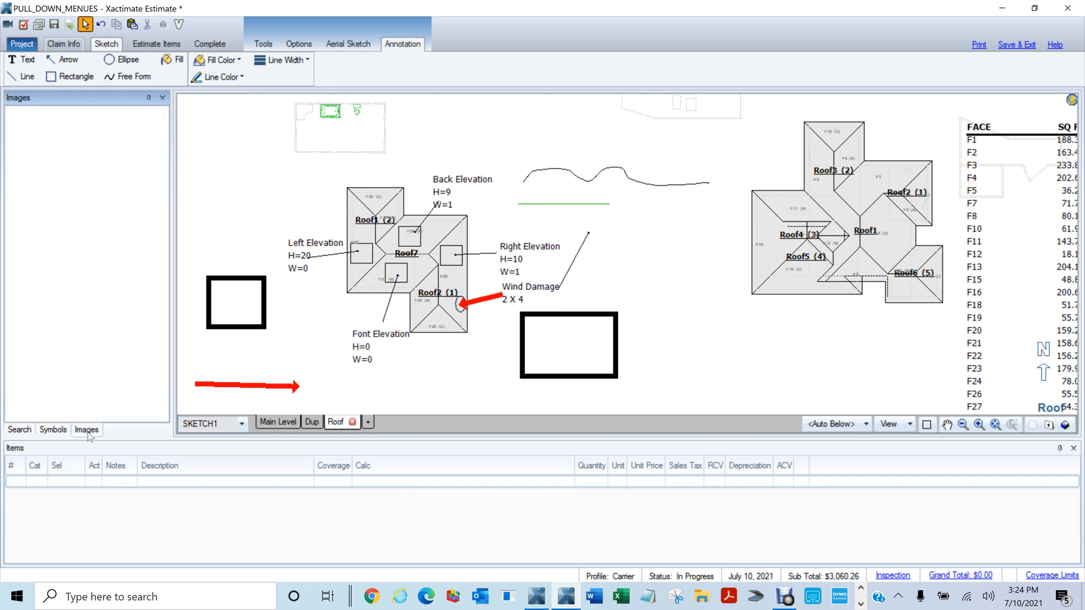
{"action": "left_click", "coordinate": [20, 431]}
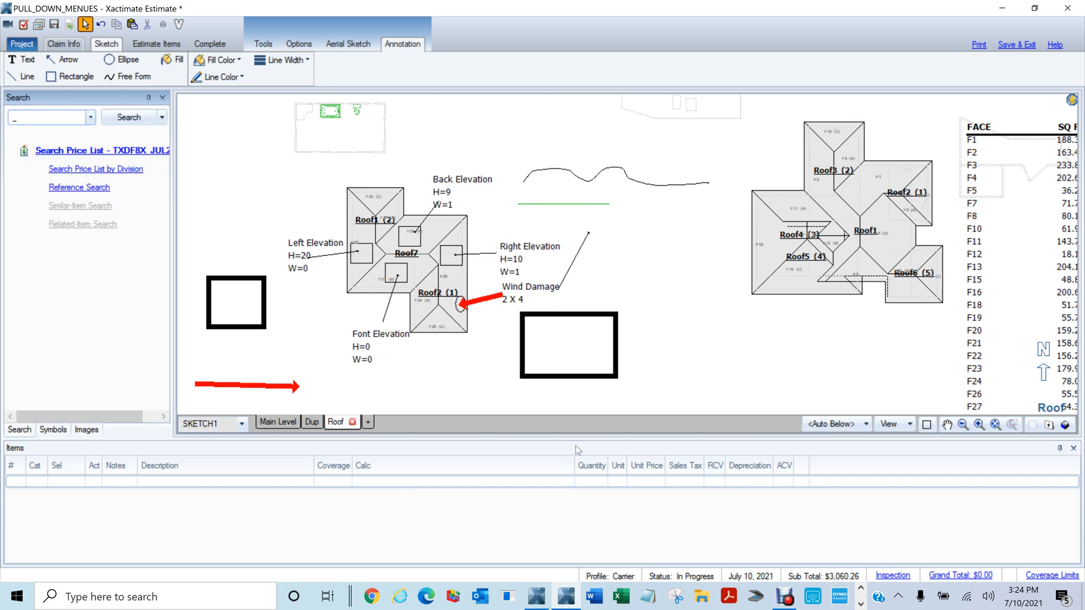
{"action": "scroll", "coordinate": [431, 346], "scroll_direction": "up", "scroll_amount": 1}
{"action": "scroll", "coordinate": [431, 343], "scroll_direction": "down", "scroll_amount": 2}
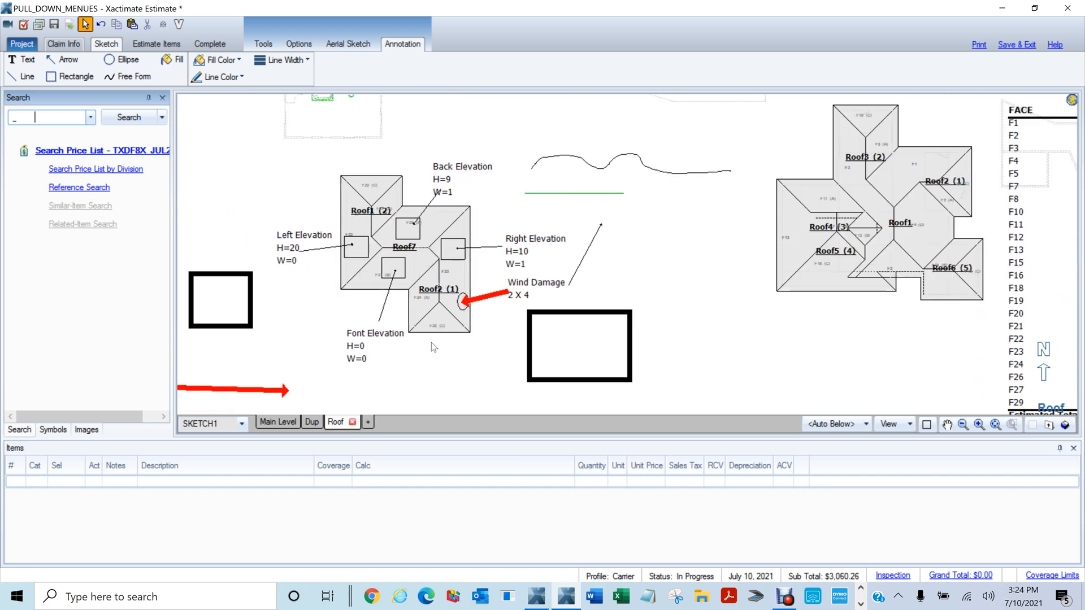
{"action": "left_click", "coordinate": [405, 349]}
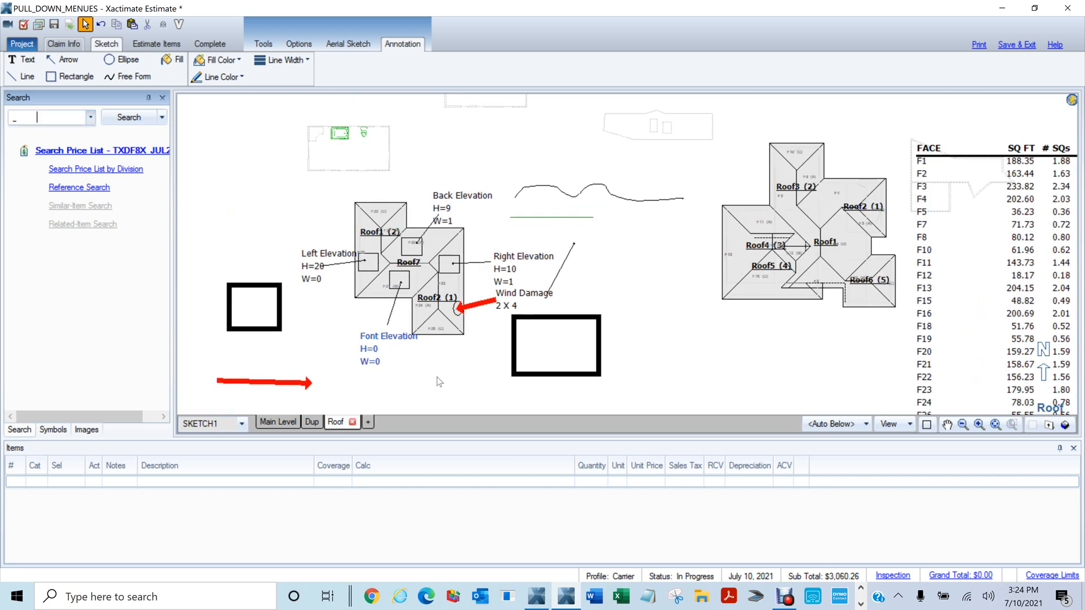
{"action": "left_click", "coordinate": [577, 346]}
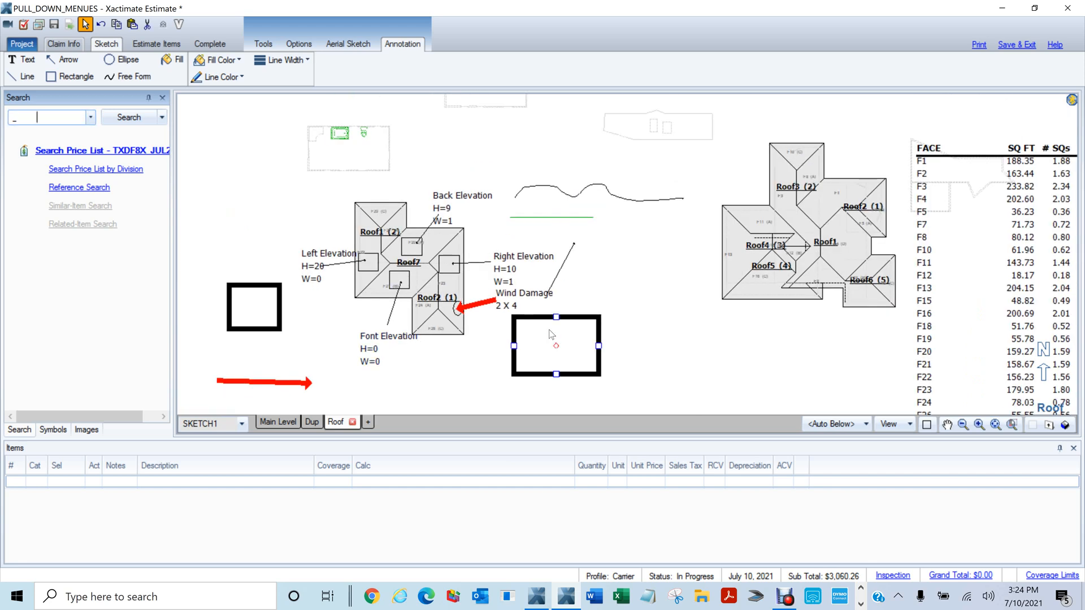
{"action": "left_click", "coordinate": [277, 427]}
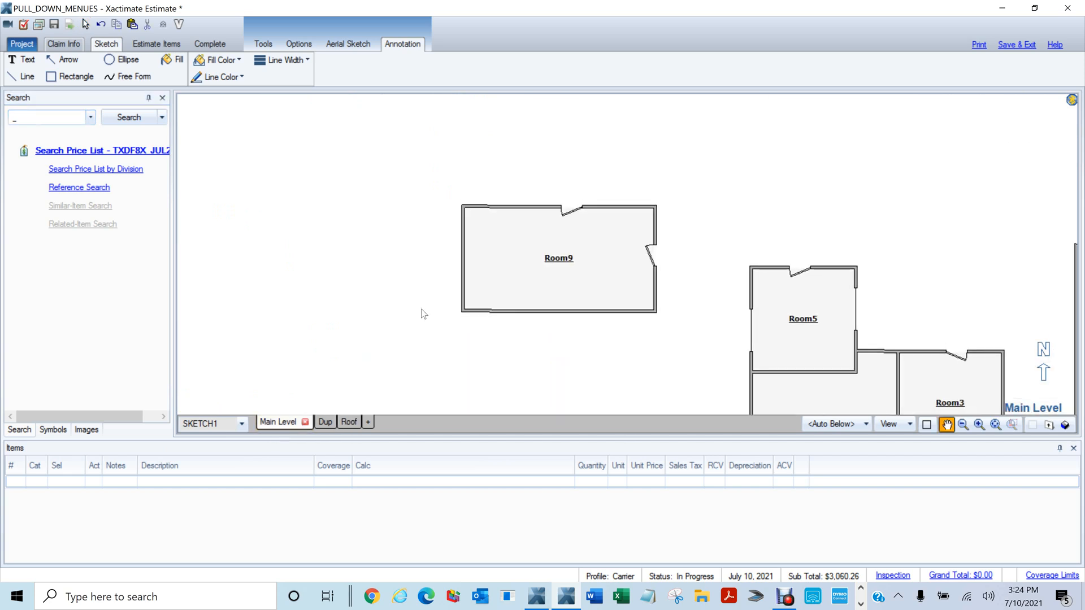
Select Room9, reposition the floor plan view, and show the Symbols panel
{"action": "left_click", "coordinate": [484, 285]}
{"action": "left_click", "coordinate": [463, 312]}
{"action": "left_click", "coordinate": [373, 322]}
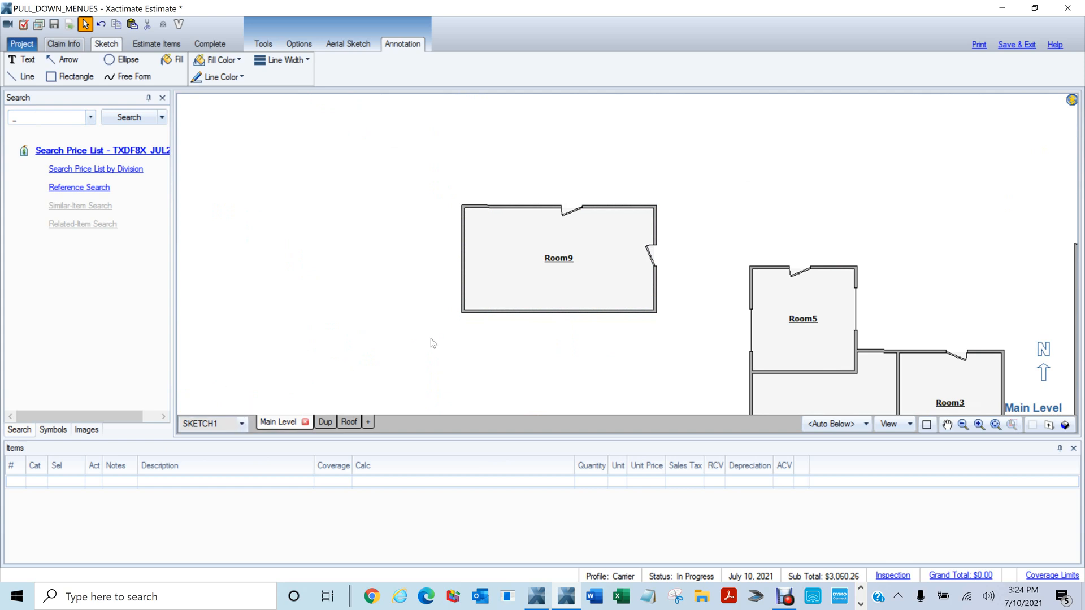
{"action": "scroll", "coordinate": [430, 338], "scroll_direction": "up", "scroll_amount": 3}
{"action": "scroll", "coordinate": [419, 263], "scroll_direction": "down", "scroll_amount": 3}
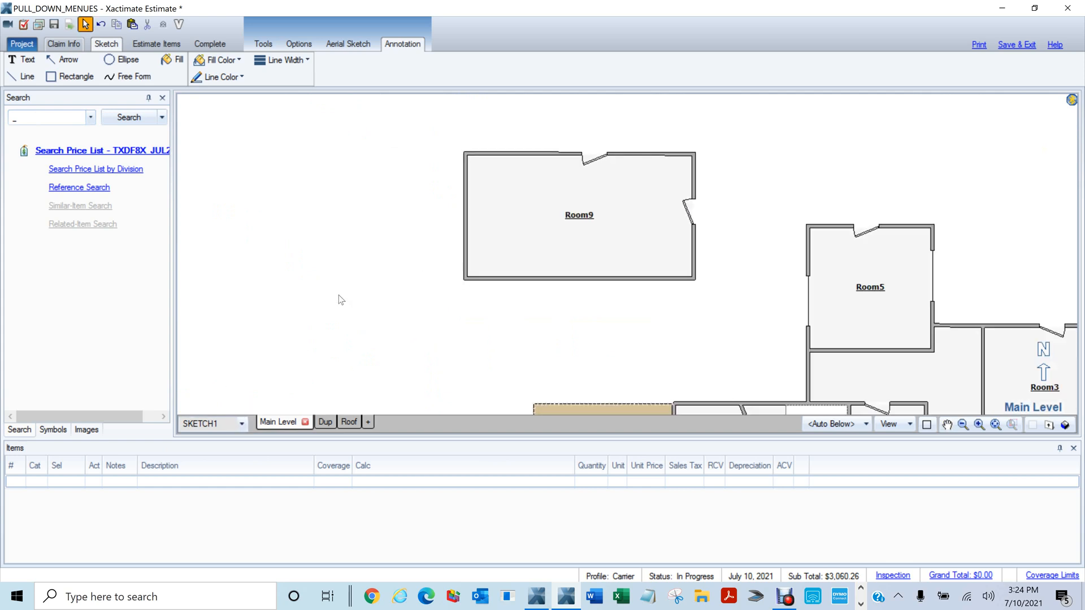
{"action": "left_click_drag", "start_coordinate": [337, 300], "coordinate": [433, 295]}
{"action": "scroll", "coordinate": [432, 297], "scroll_direction": "down", "scroll_amount": 1}
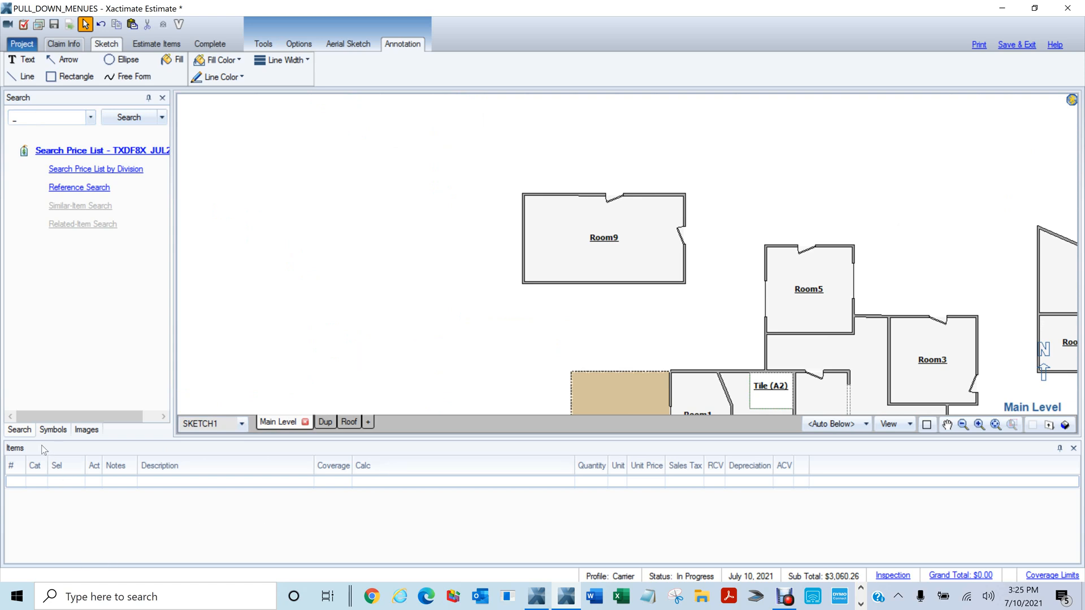
{"action": "left_click", "coordinate": [54, 430]}
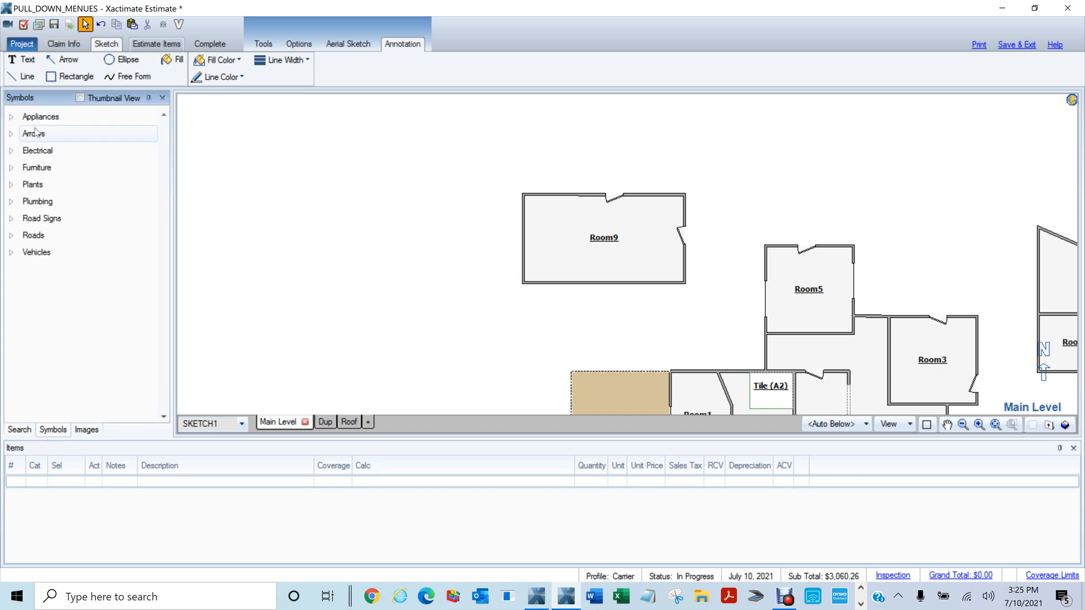
Place a Curved Road from the Roads category, sized and rotated about half a turn, left of Room9
{"action": "left_click", "coordinate": [10, 236]}
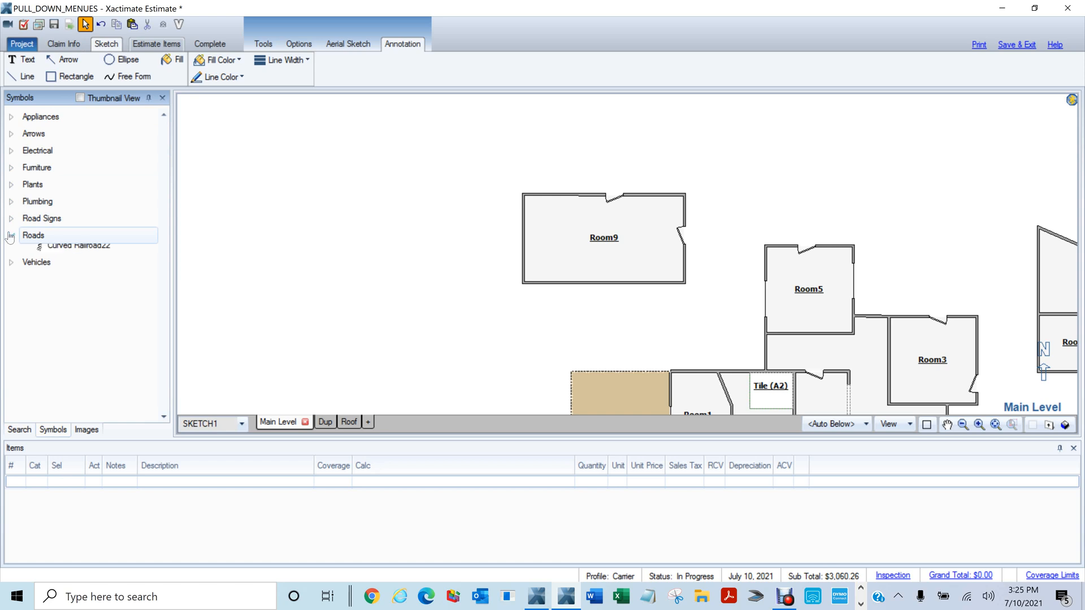
{"action": "left_click", "coordinate": [51, 285]}
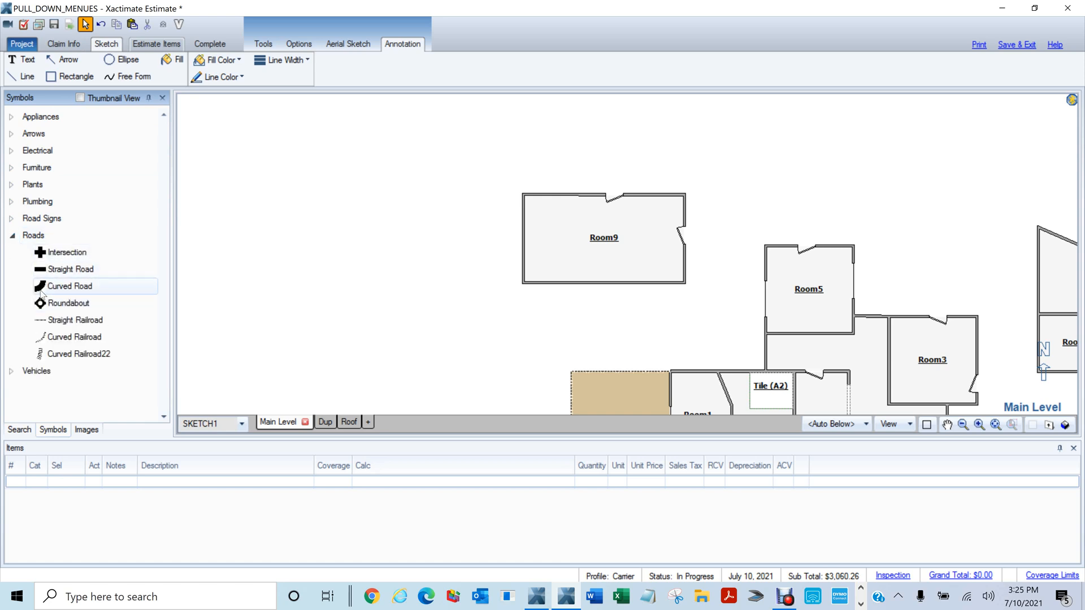
{"action": "scroll", "coordinate": [330, 254], "scroll_direction": "down", "scroll_amount": 5}
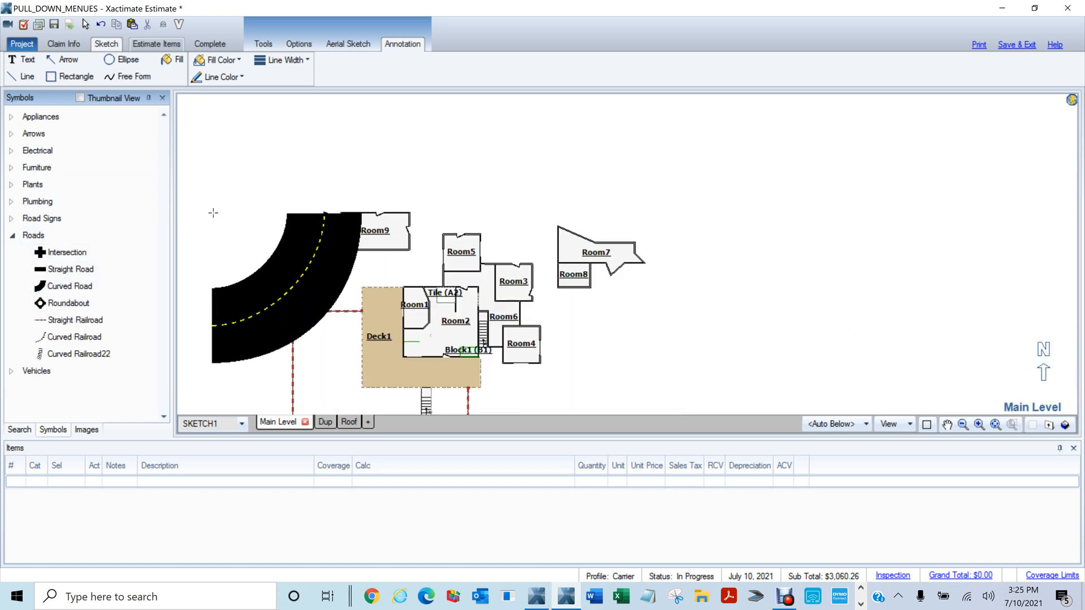
{"action": "key", "text": "s"}
{"action": "key", "text": "s"}
{"action": "key", "text": "s"}
{"action": "key", "text": "s"}
{"action": "key", "text": "s"}
{"action": "key", "text": "s"}
{"action": "key", "text": "s"}
{"action": "key", "text": "s"}
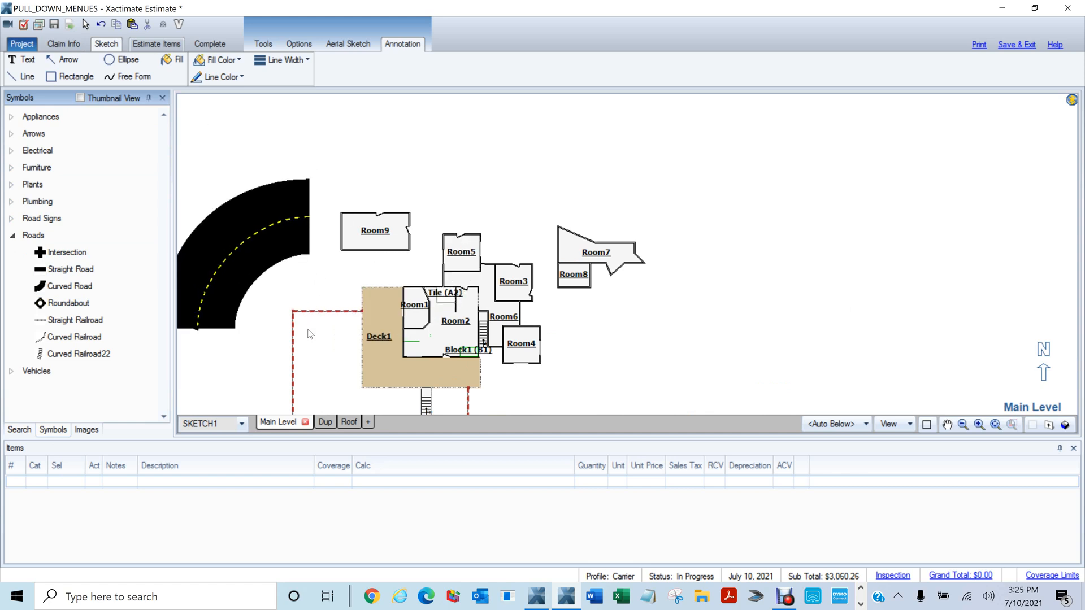
{"action": "key", "text": "Escape"}
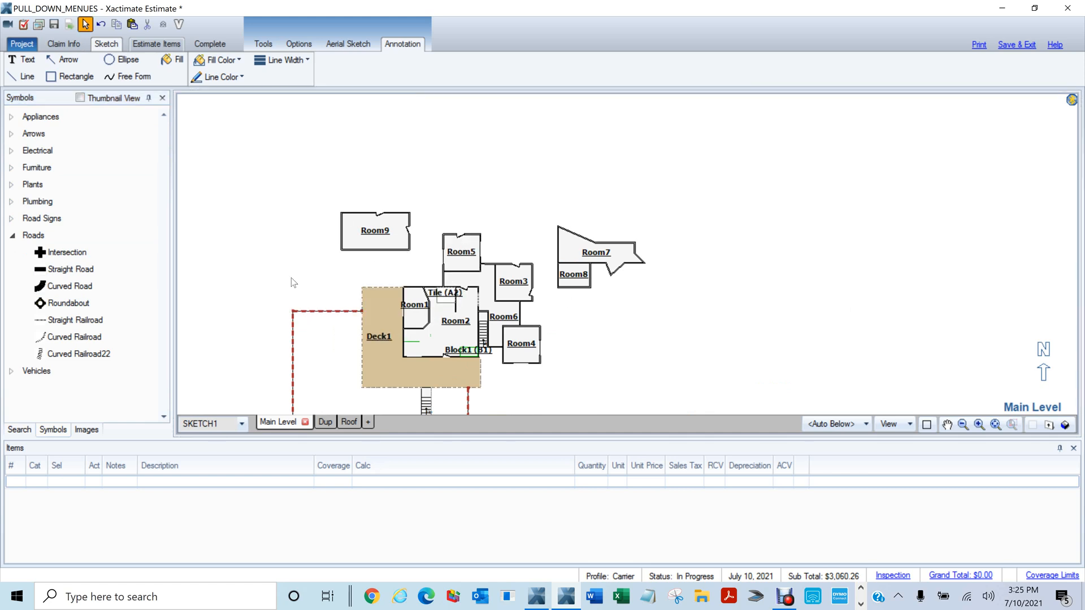
{"action": "left_click_drag", "start_coordinate": [266, 252], "coordinate": [519, 232]}
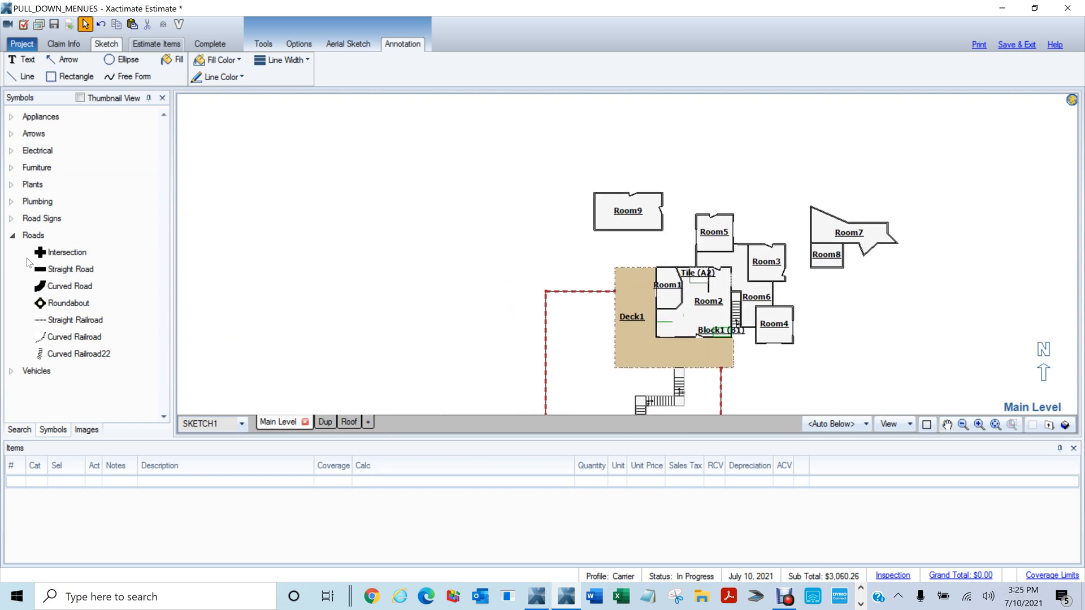
{"action": "double_click", "coordinate": [70, 286]}
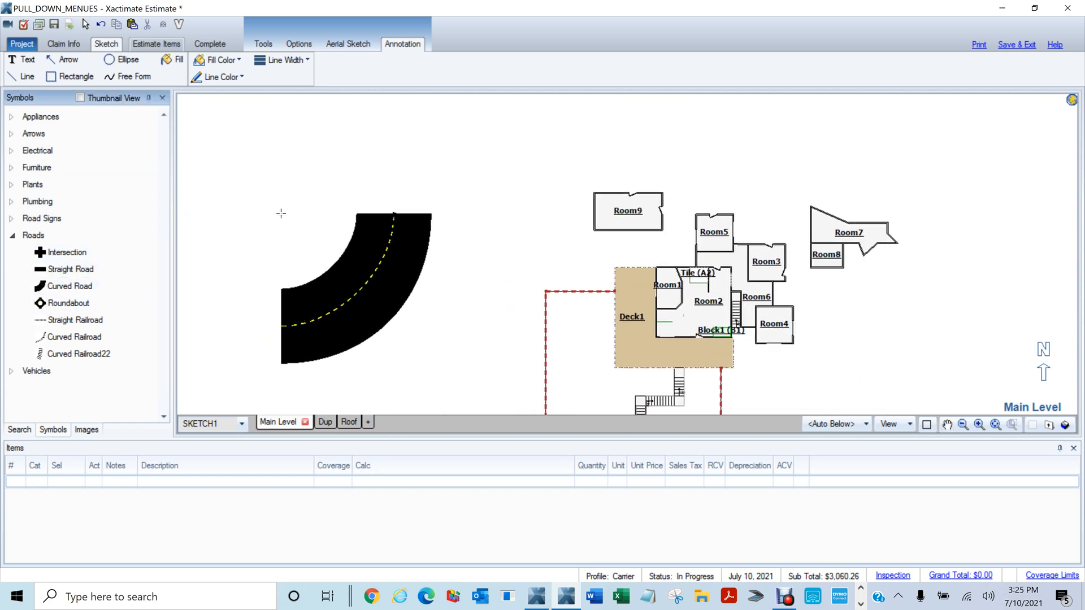
{"action": "left_click_drag", "start_coordinate": [279, 213], "coordinate": [456, 333]}
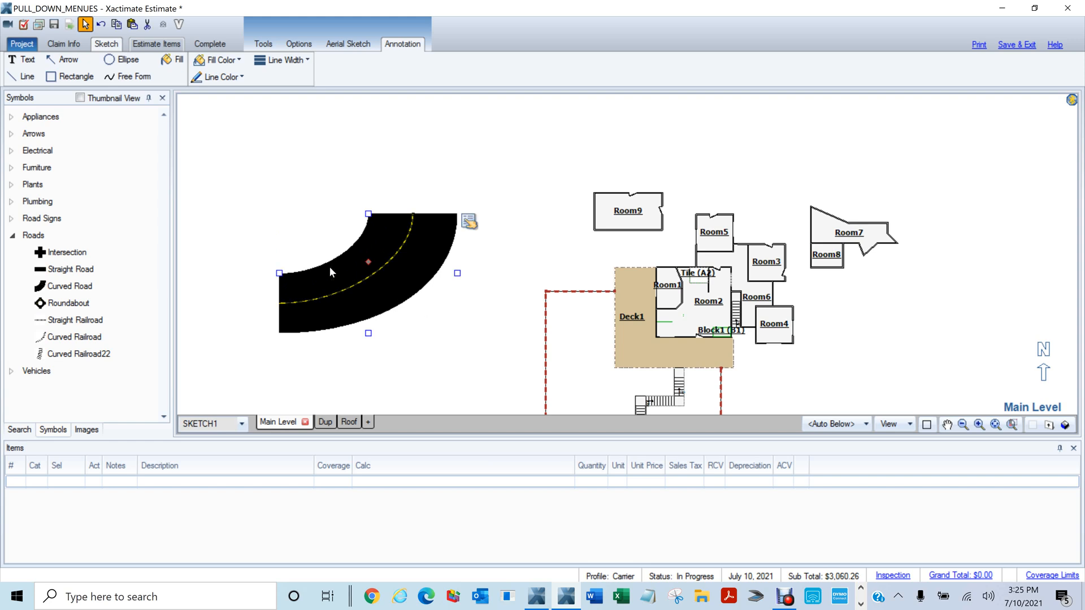
{"action": "left_click_drag", "start_coordinate": [367, 263], "coordinate": [390, 279]}
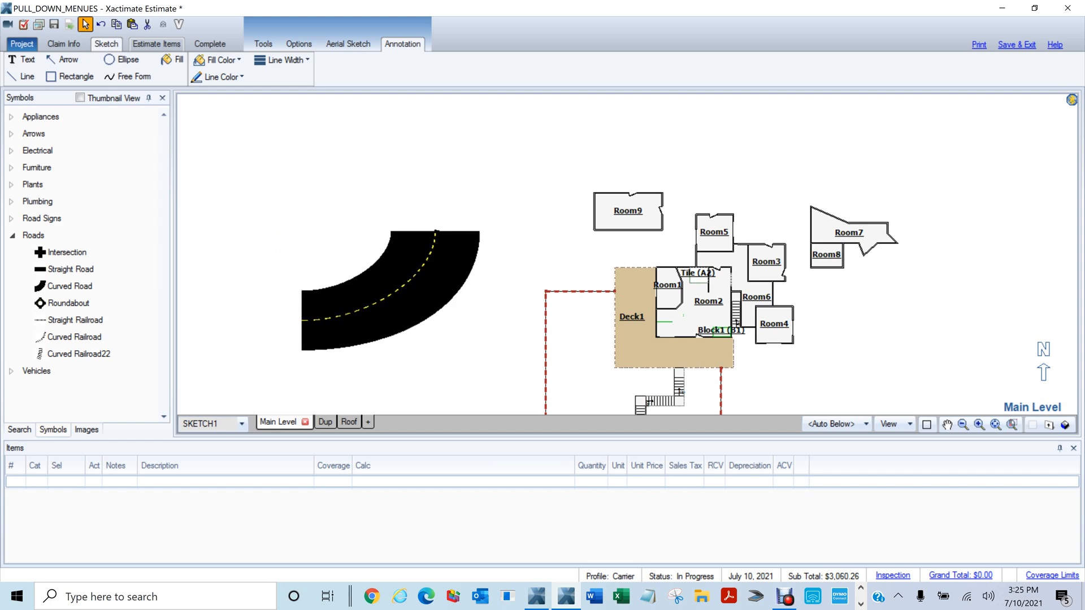
{"action": "key", "text": "r"}
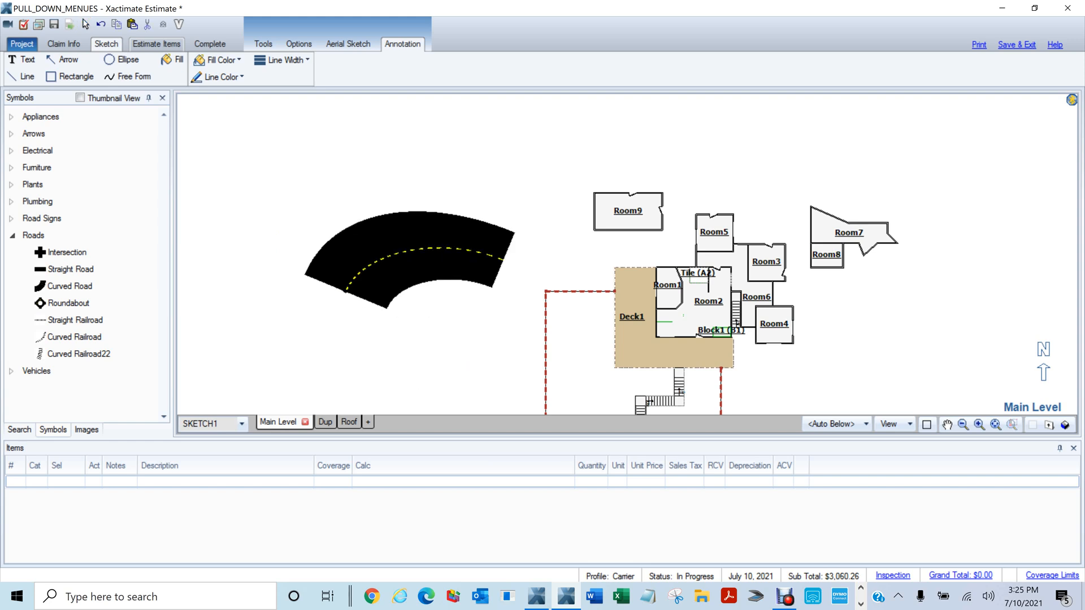
{"action": "left_click_drag", "start_coordinate": [406, 257], "coordinate": [466, 258]}
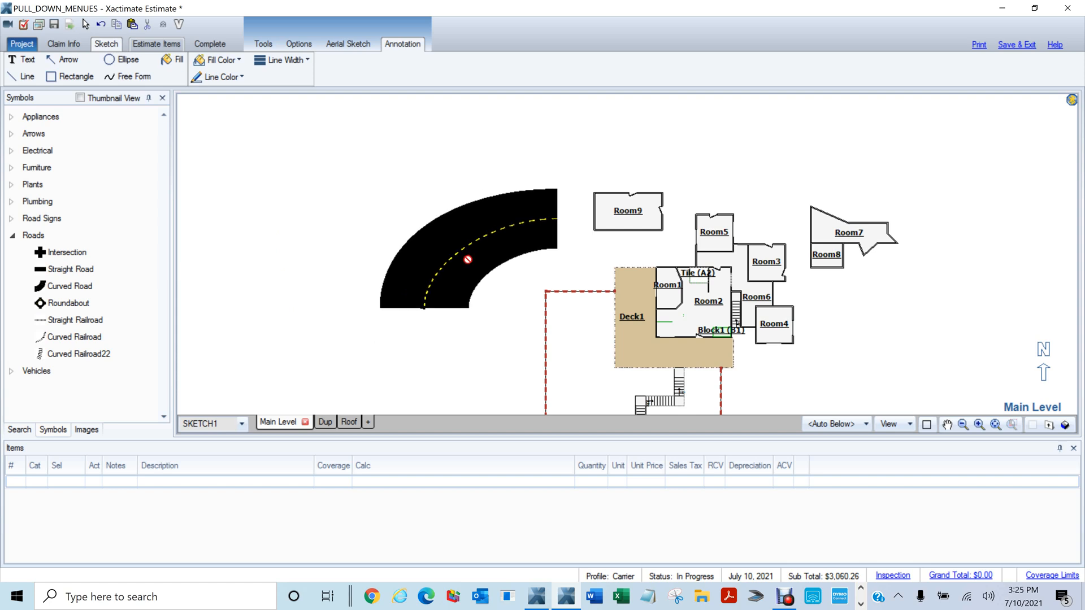
From Road Signs > North America, place a Stop sign past the road's top end and a Yield sign above it
{"action": "left_click", "coordinate": [41, 222]}
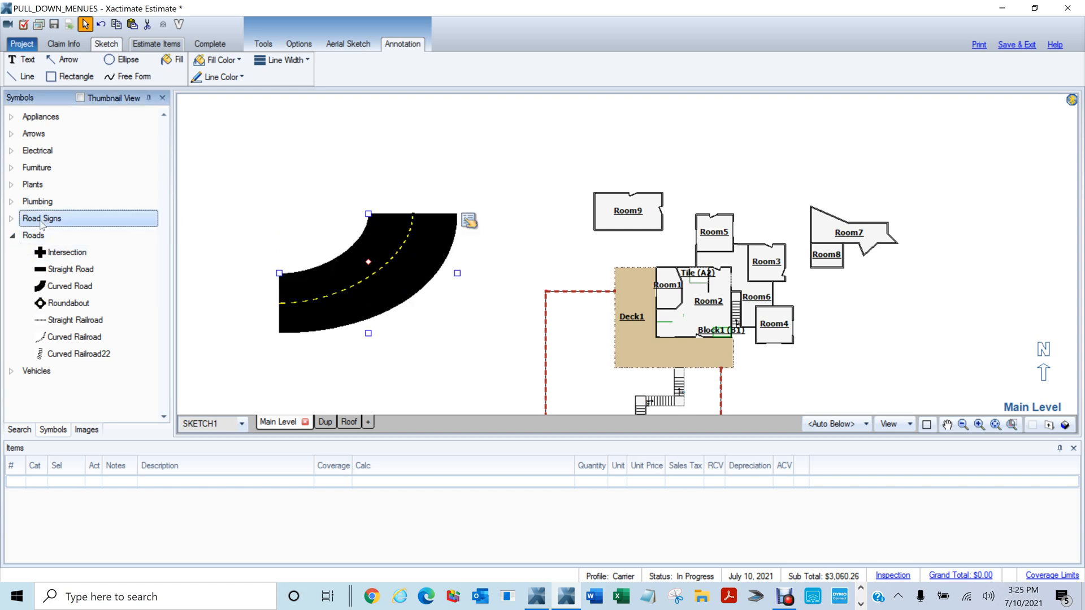
{"action": "left_click", "coordinate": [12, 220]}
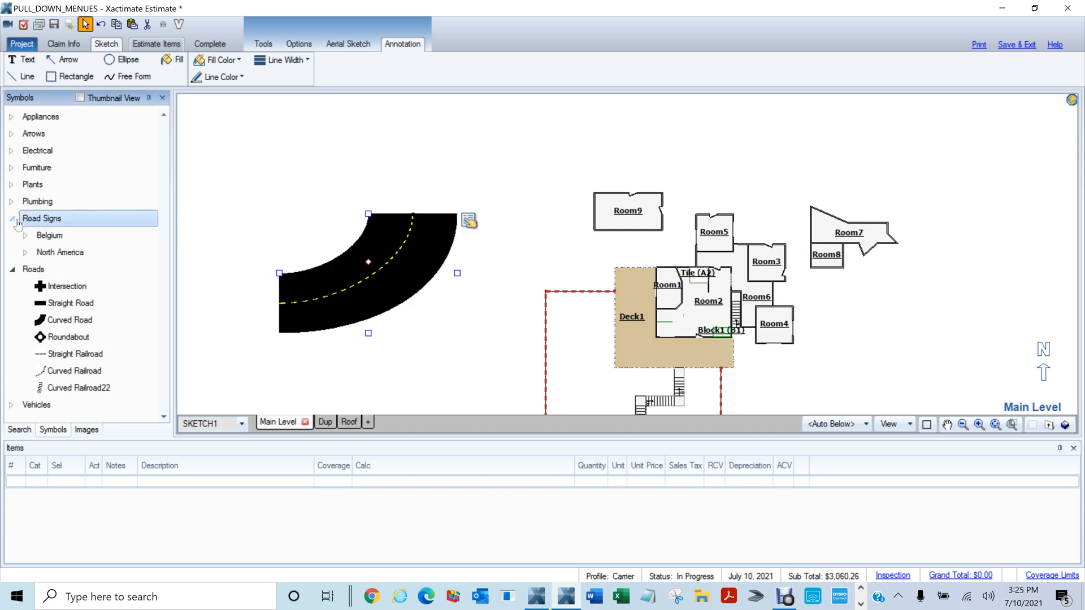
{"action": "left_click", "coordinate": [25, 255]}
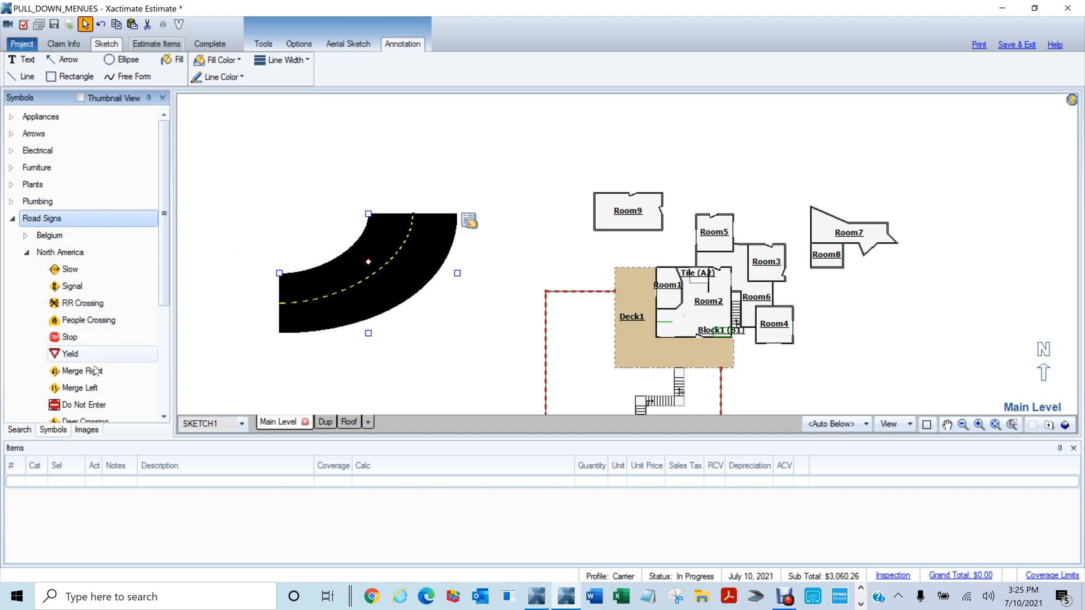
{"action": "double_click", "coordinate": [151, 333]}
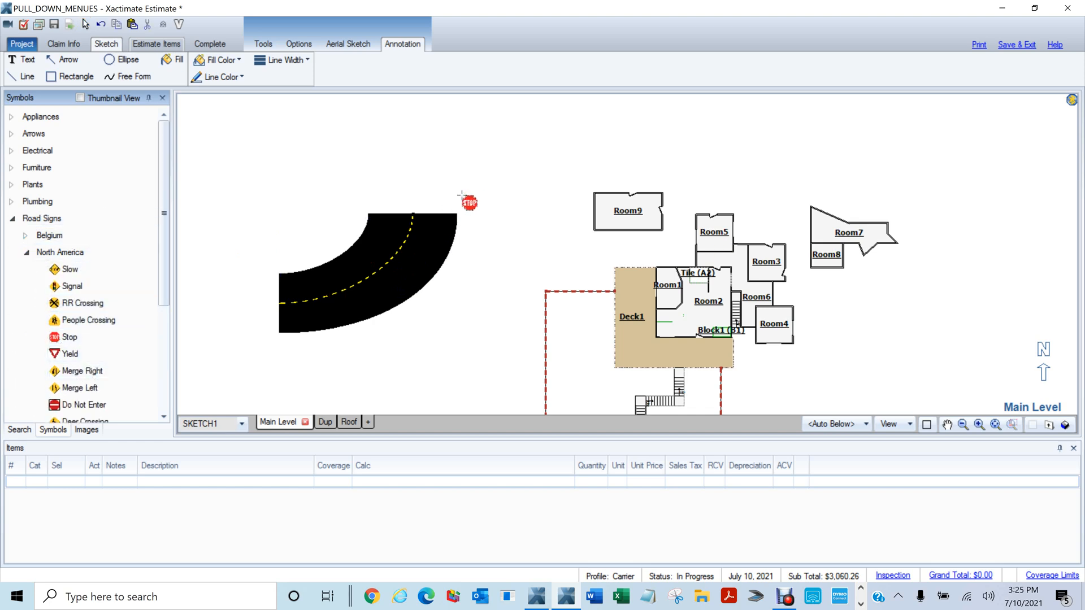
{"action": "left_click", "coordinate": [468, 200]}
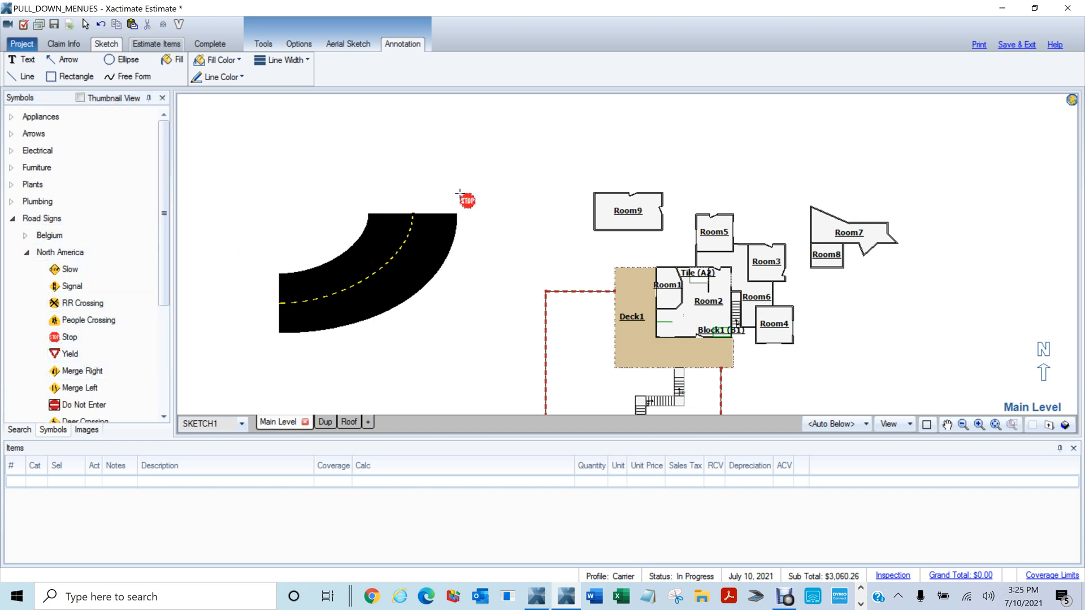
{"action": "left_click", "coordinate": [54, 353]}
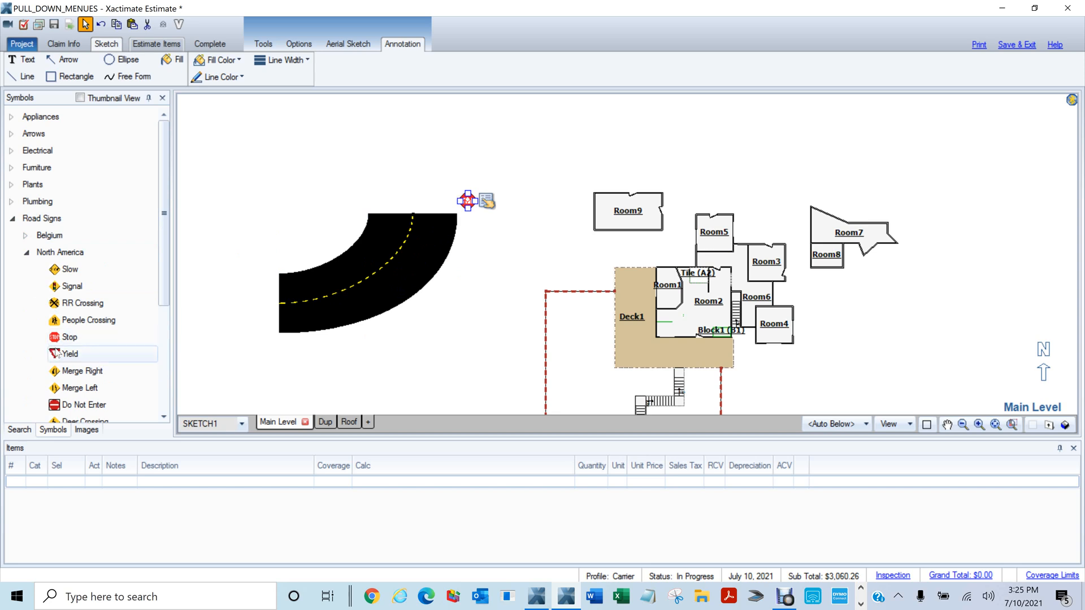
{"action": "left_click", "coordinate": [357, 151]}
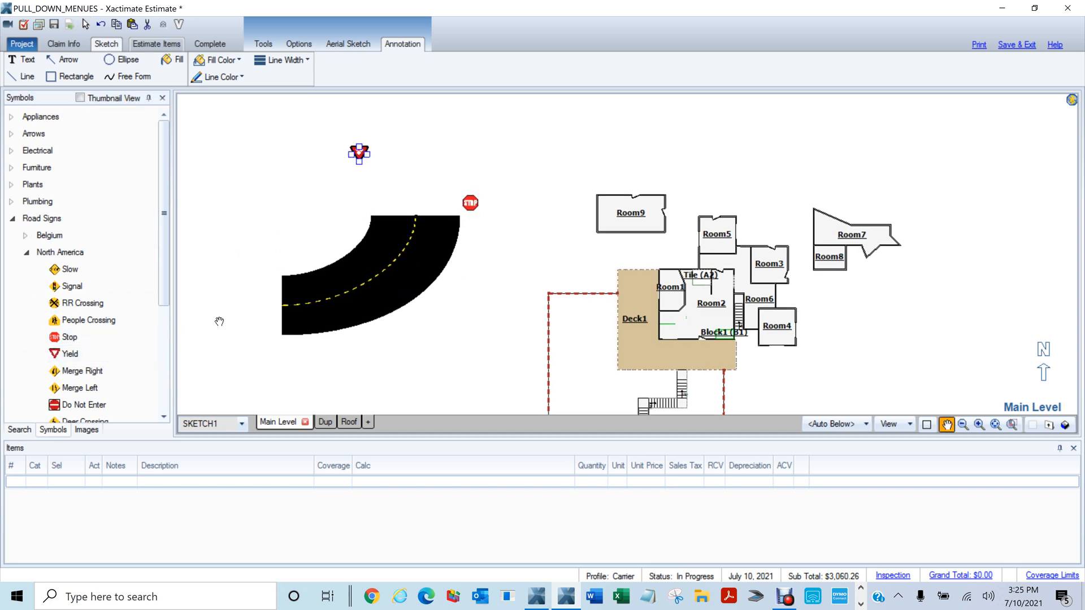
Pan the sketch and expand the Vehicles group to show the car symbols
{"action": "left_click_drag", "start_coordinate": [220, 321], "coordinate": [333, 317]}
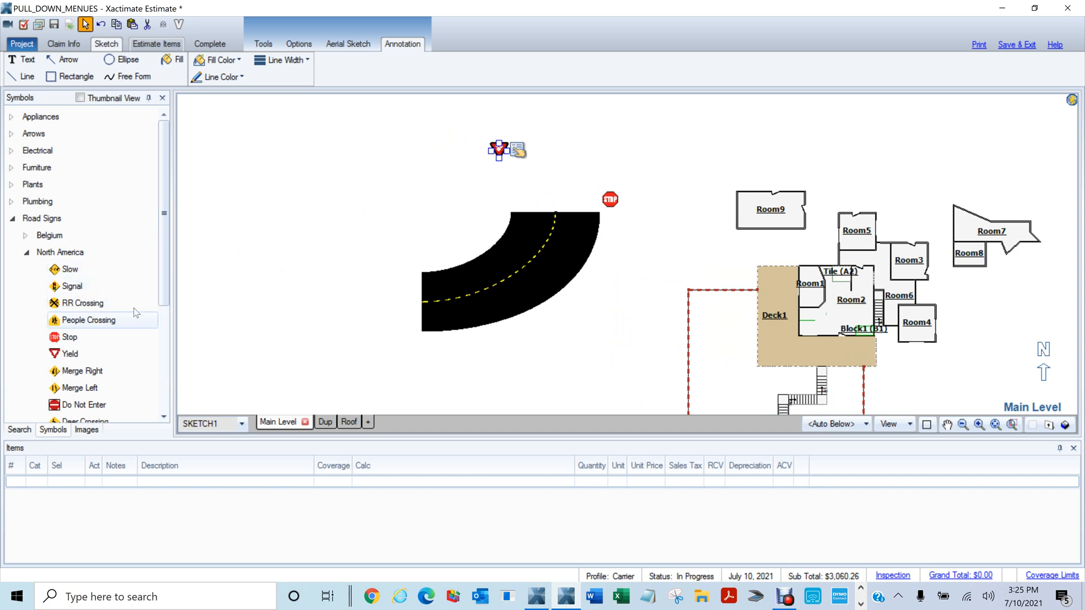
{"action": "left_click_drag", "start_coordinate": [169, 266], "coordinate": [158, 399]}
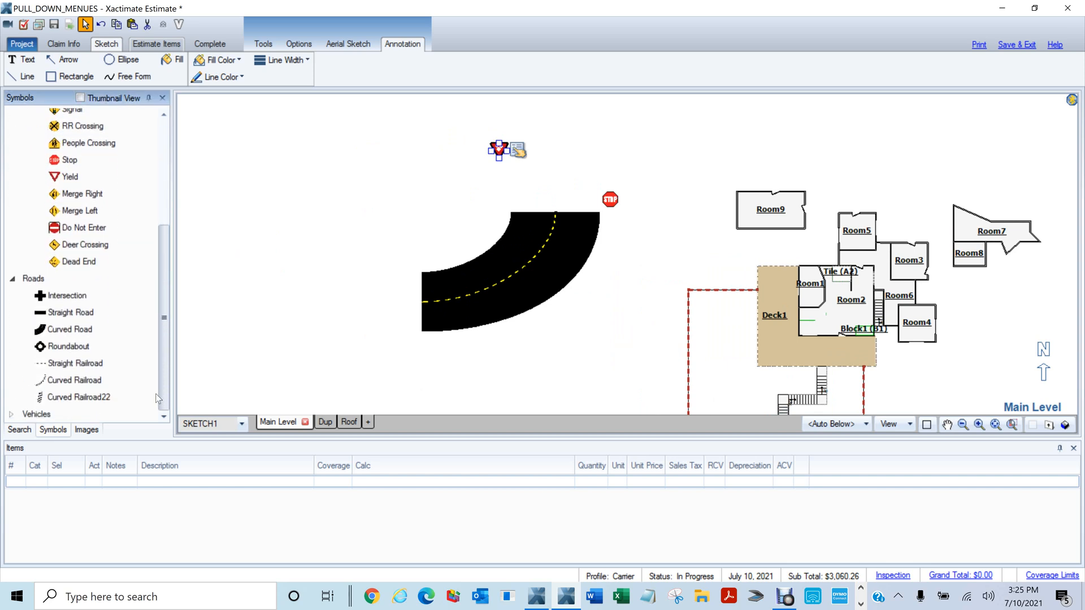
{"action": "left_click", "coordinate": [12, 414]}
{"action": "scroll", "coordinate": [113, 339], "scroll_direction": "down", "scroll_amount": 2}
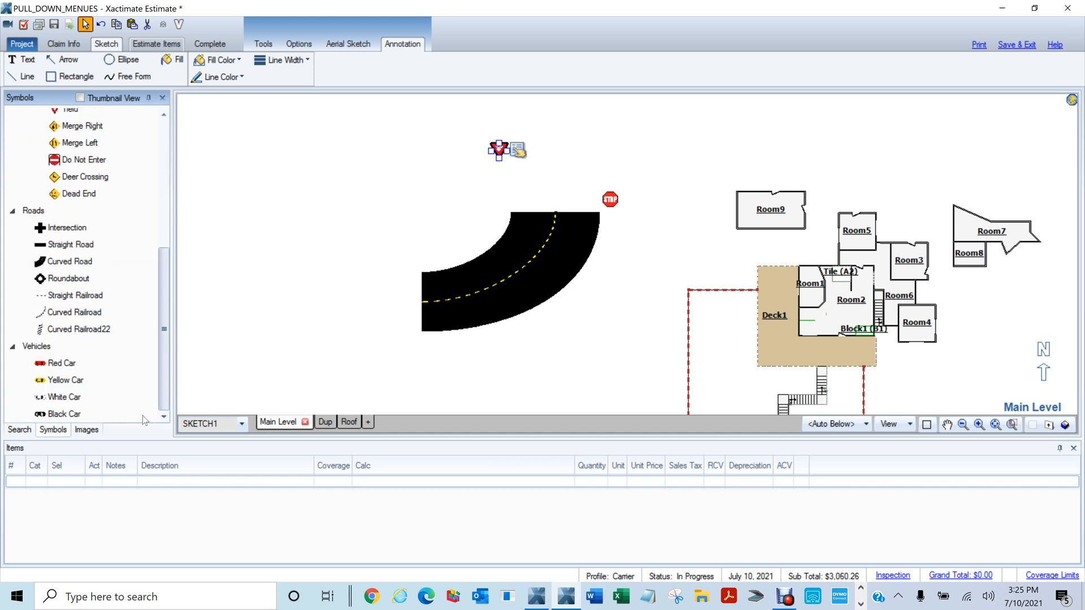
{"action": "left_click", "coordinate": [64, 351]}
Place a Red Car symbol at an angle beside the Yield sign
{"action": "left_click", "coordinate": [66, 363]}
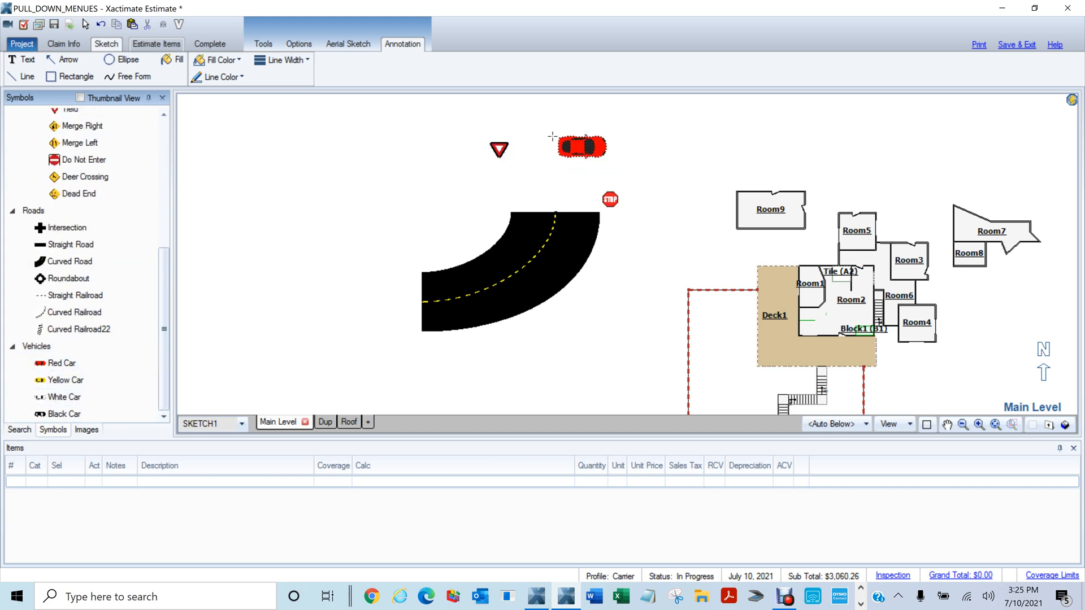
{"action": "left_click", "coordinate": [556, 137]}
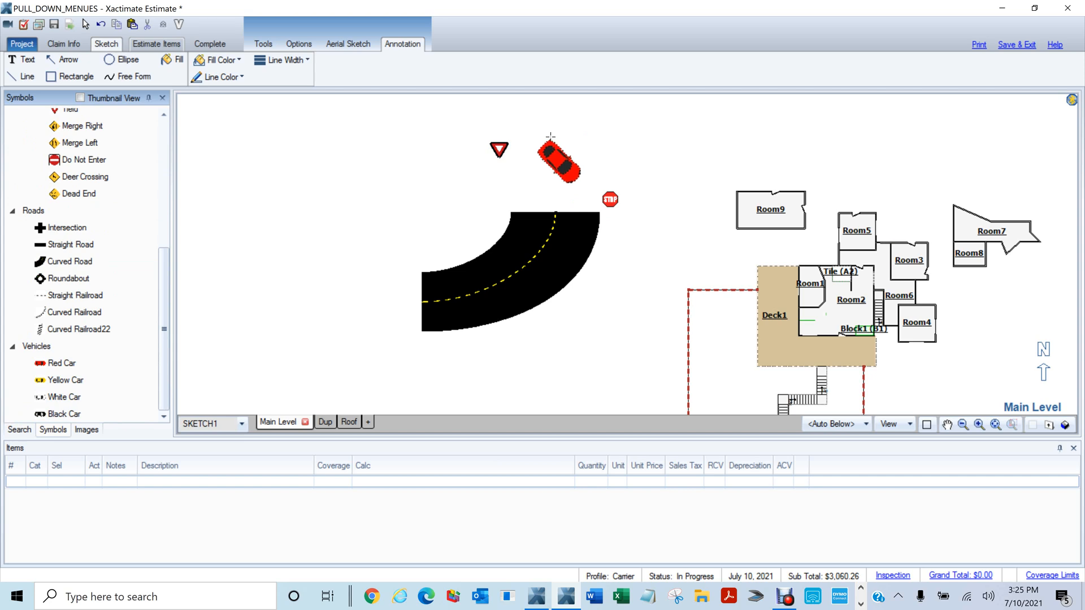
{"action": "left_click", "coordinate": [553, 137]}
Rotate a Yellow Car about 45° onto the road's top end, then widen the symbols panel
{"action": "left_click", "coordinate": [64, 379]}
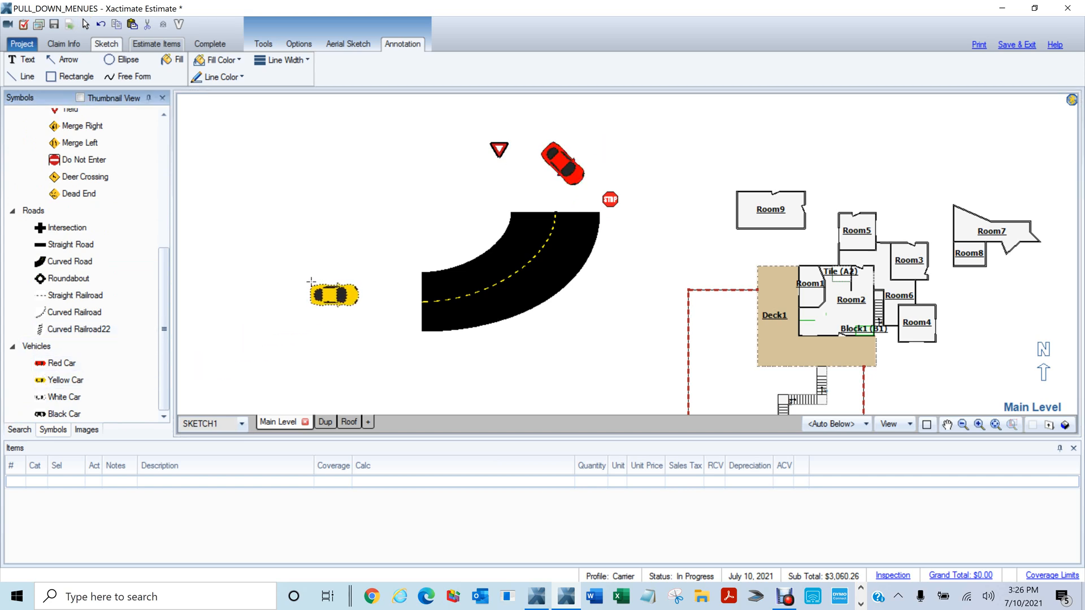
{"action": "key", "text": "ctrl"}
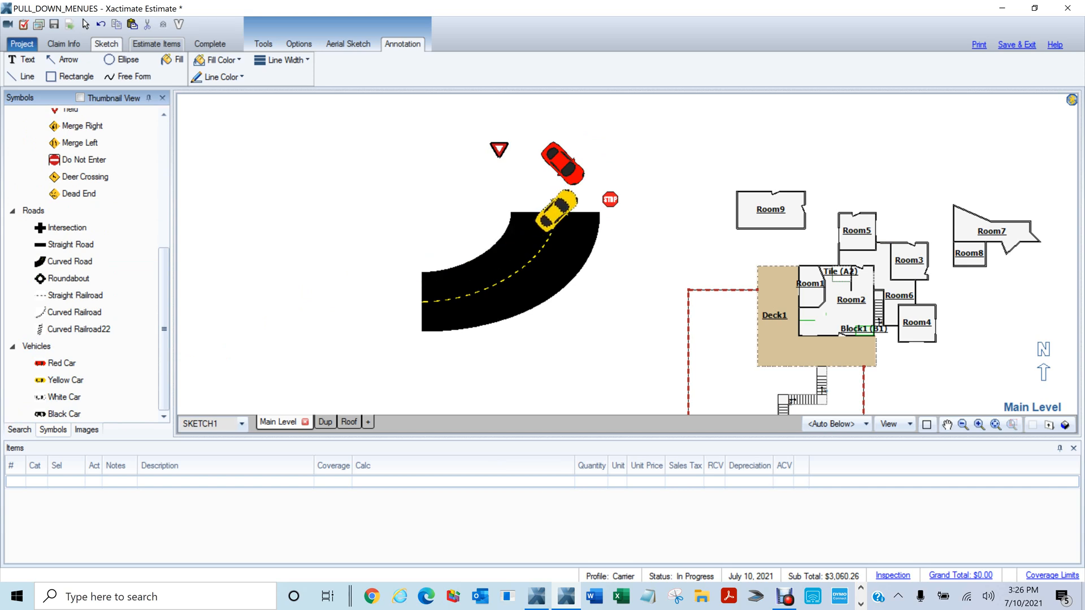
{"action": "left_click", "coordinate": [556, 208]}
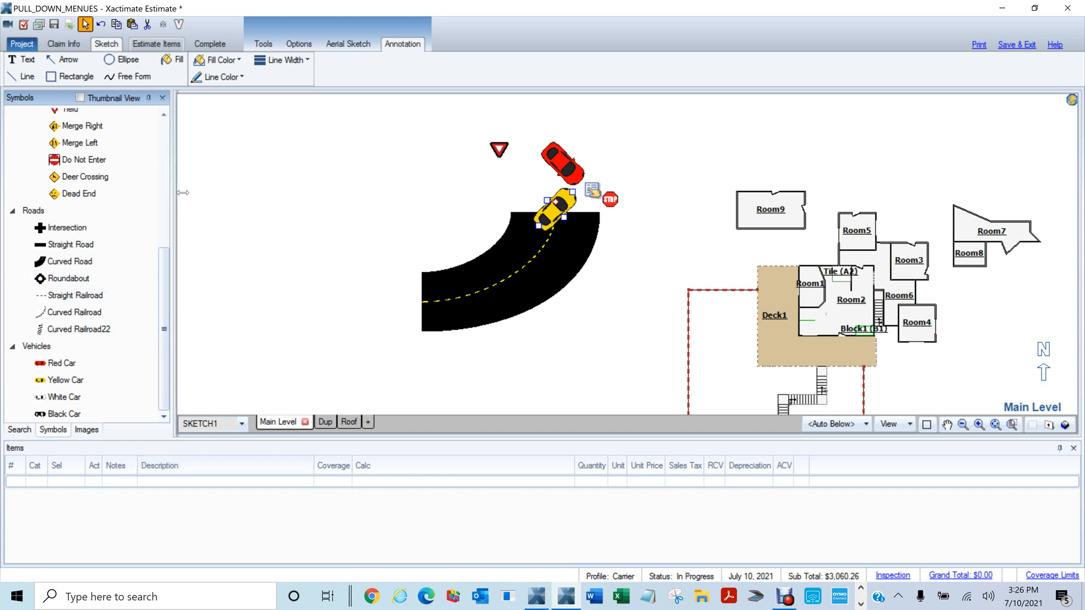
{"action": "left_click_drag", "start_coordinate": [174, 193], "coordinate": [183, 193]}
{"action": "left_click_drag", "start_coordinate": [173, 301], "coordinate": [198, 138]}
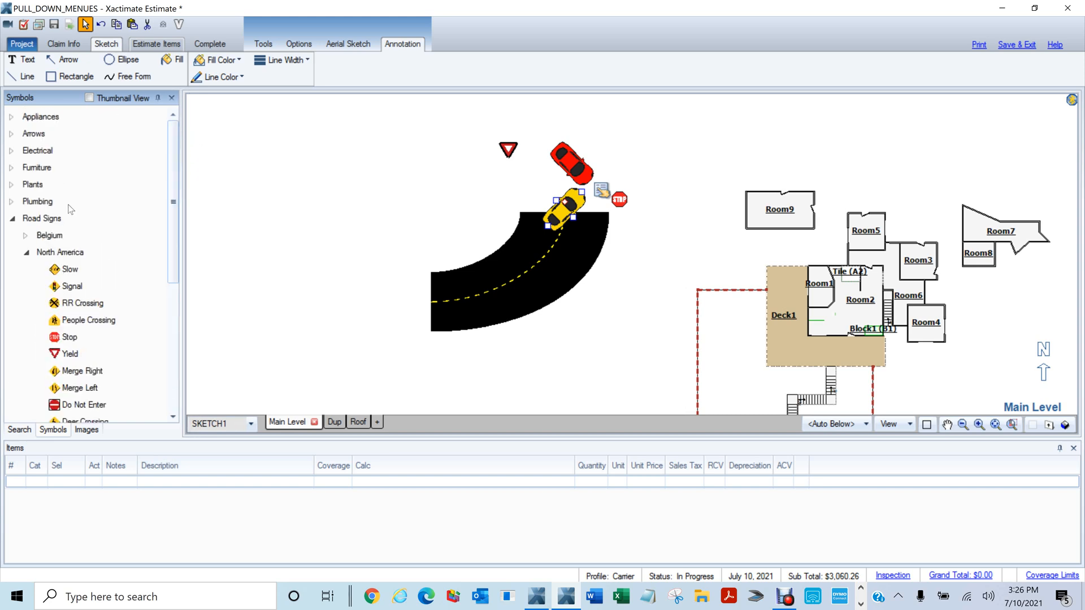
Drag a Palm Tree from Plants onto the sketch beside the Stop sign
{"action": "left_click", "coordinate": [12, 184]}
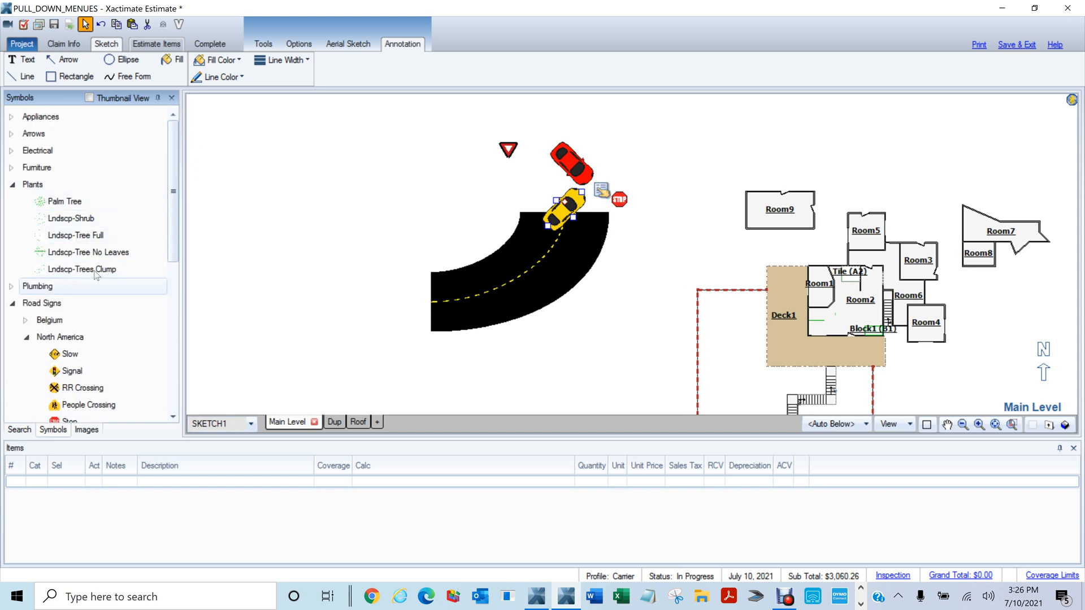
{"action": "left_click_drag", "start_coordinate": [65, 201], "coordinate": [664, 194]}
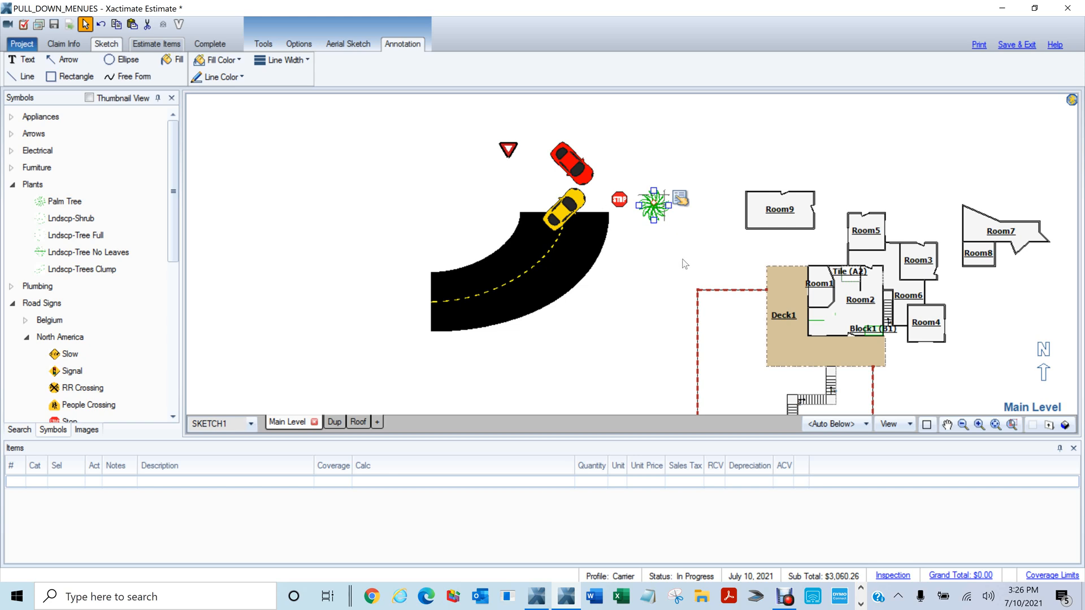
{"action": "left_click", "coordinate": [13, 184]}
Drag an Office Chair from Furniture below the palm tree, then collapse the Furniture and Road Signs groups
{"action": "left_click", "coordinate": [12, 168]}
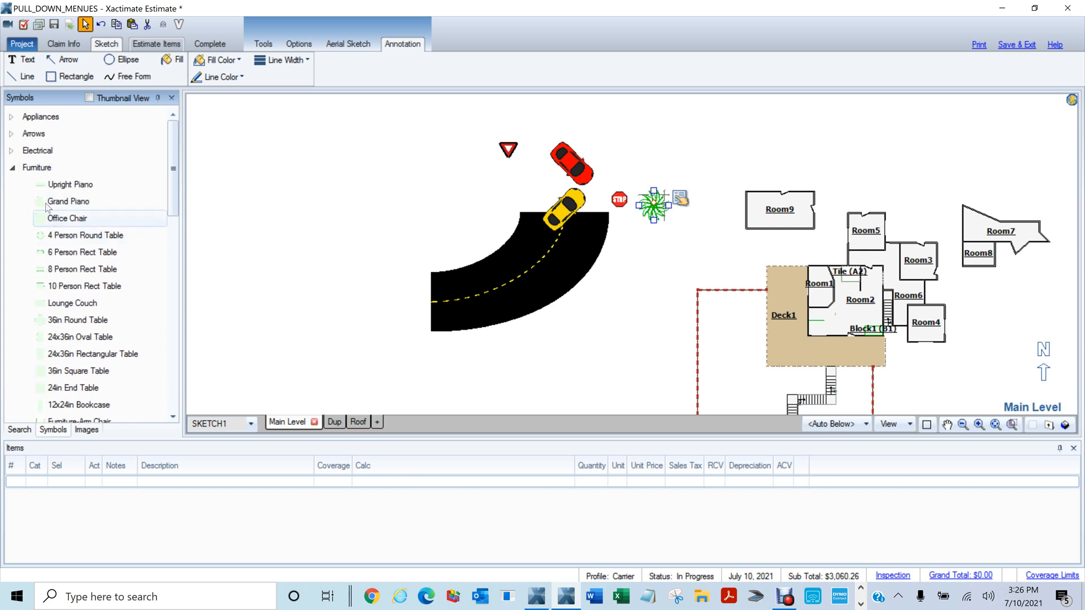
{"action": "mouse_move", "coordinate": [47, 217]}
{"action": "left_mouse_down"}
{"action": "mouse_move", "coordinate": [518, 277]}
{"action": "mouse_move", "coordinate": [666, 238]}
{"action": "mouse_move", "coordinate": [626, 224]}
{"action": "left_mouse_up"}
{"action": "scroll", "coordinate": [697, 271], "scroll_direction": "up", "scroll_amount": 1}
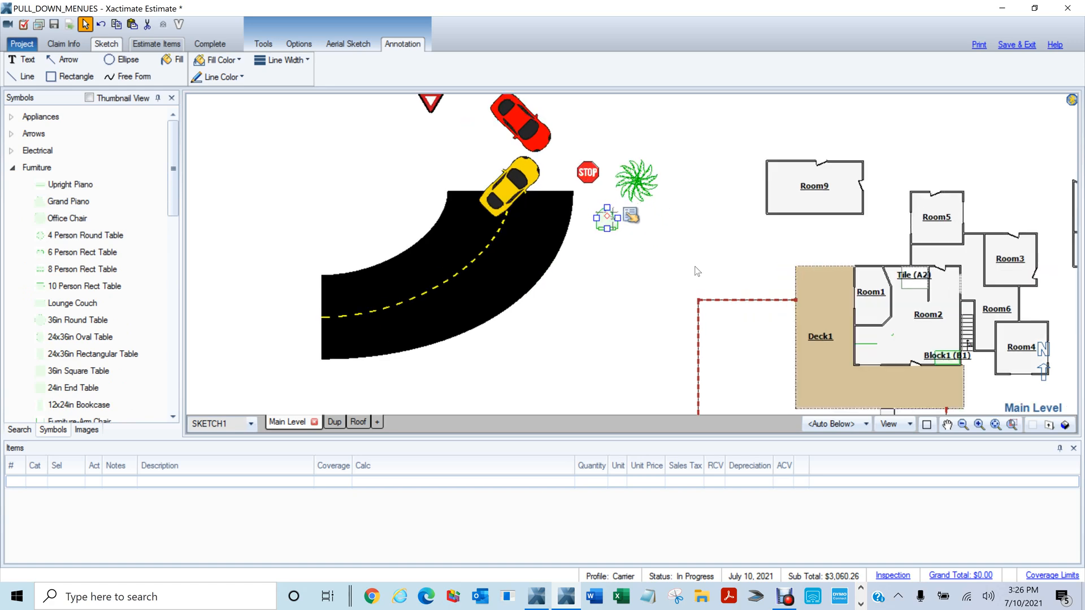
{"action": "scroll", "coordinate": [697, 271], "scroll_direction": "up", "scroll_amount": 1}
{"action": "scroll", "coordinate": [615, 295], "scroll_direction": "down", "scroll_amount": 2}
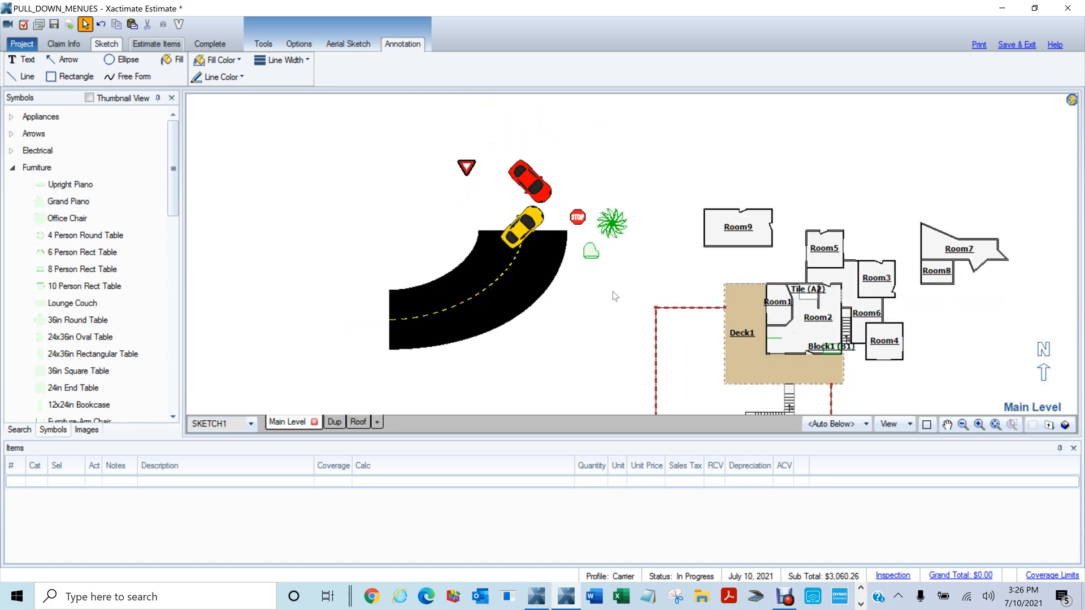
{"action": "scroll", "coordinate": [606, 284], "scroll_direction": "down", "scroll_amount": 1}
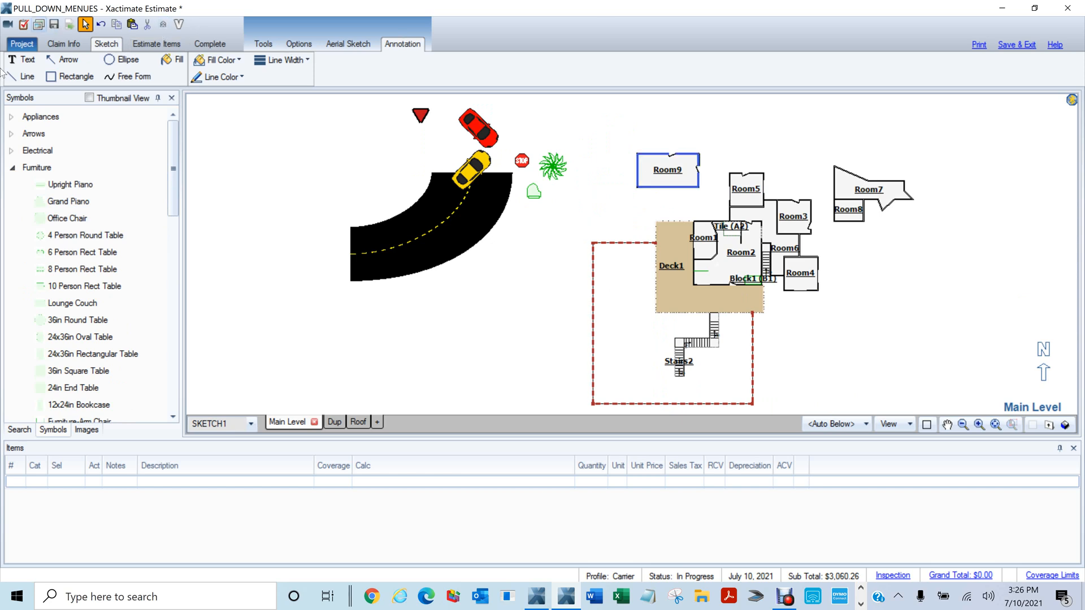
{"action": "left_click", "coordinate": [12, 168]}
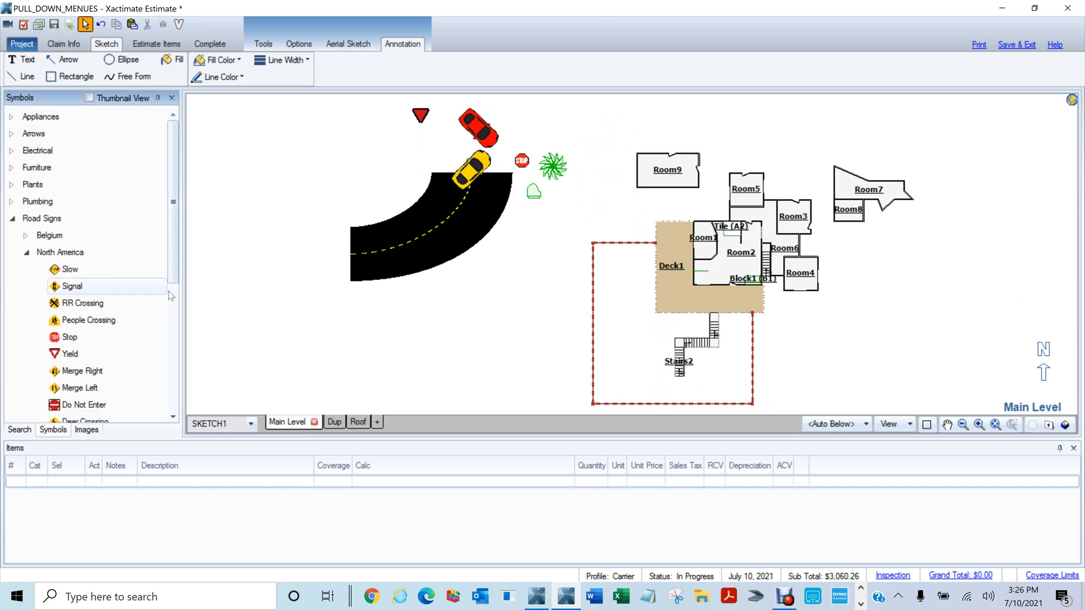
{"action": "scroll", "coordinate": [562, 247], "scroll_direction": "up", "scroll_amount": 1}
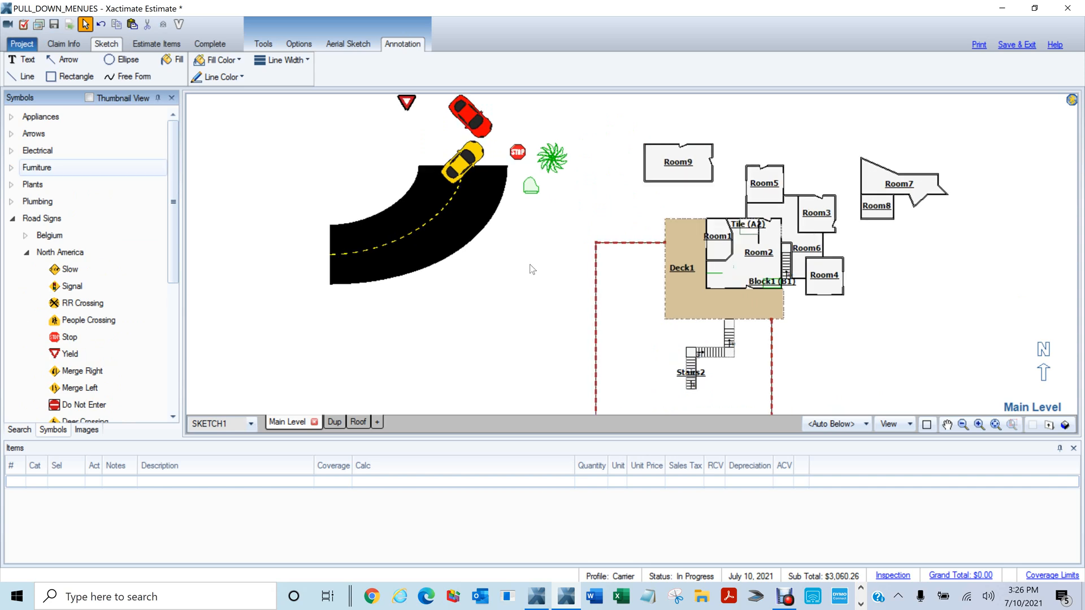
{"action": "left_click", "coordinate": [12, 168]}
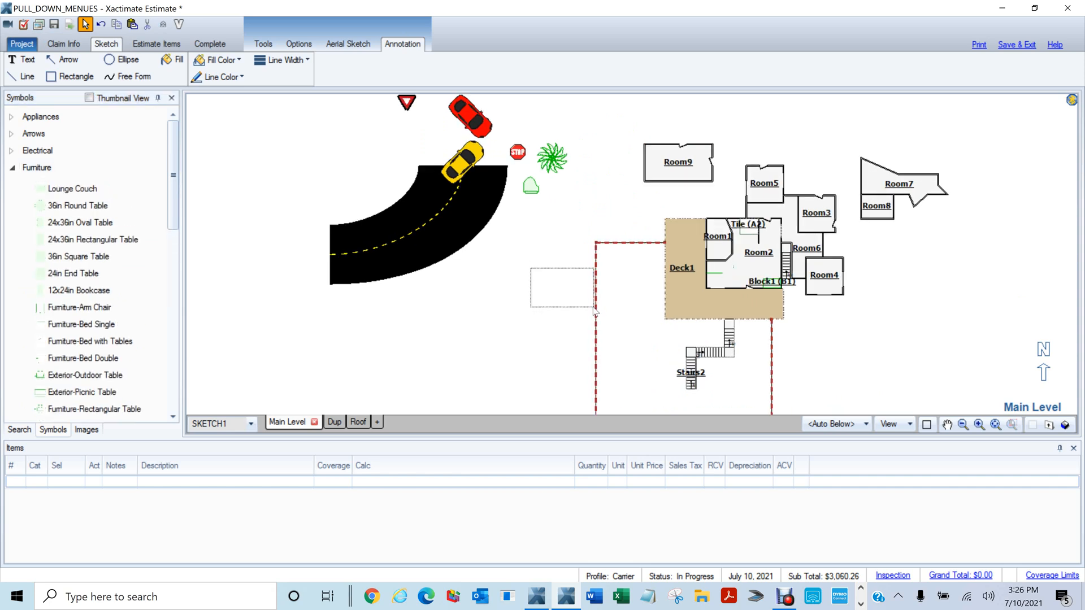
{"action": "left_click", "coordinate": [13, 169]}
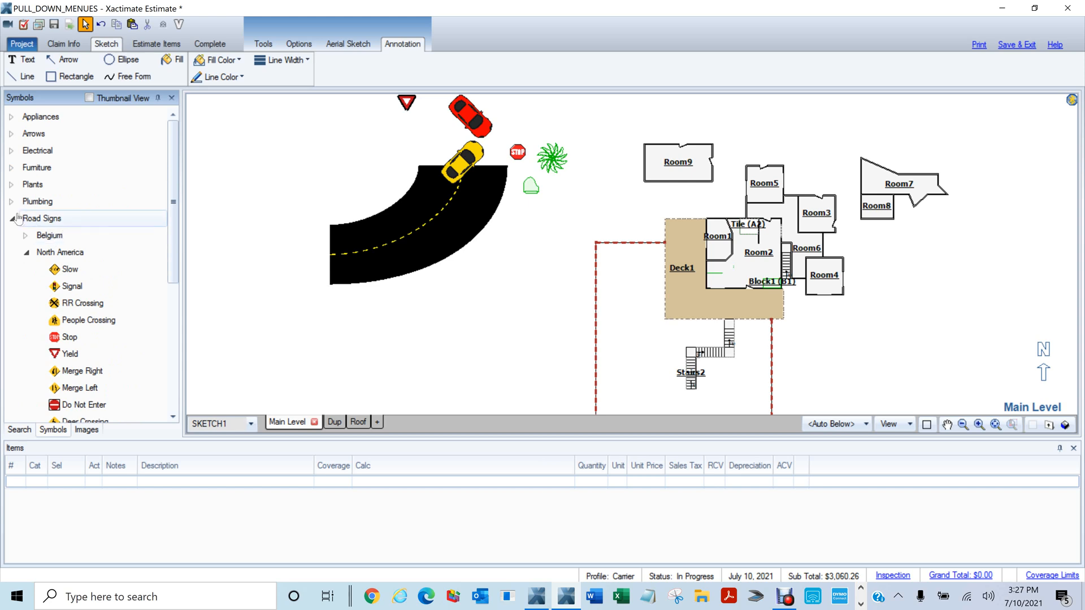
{"action": "left_click", "coordinate": [12, 218]}
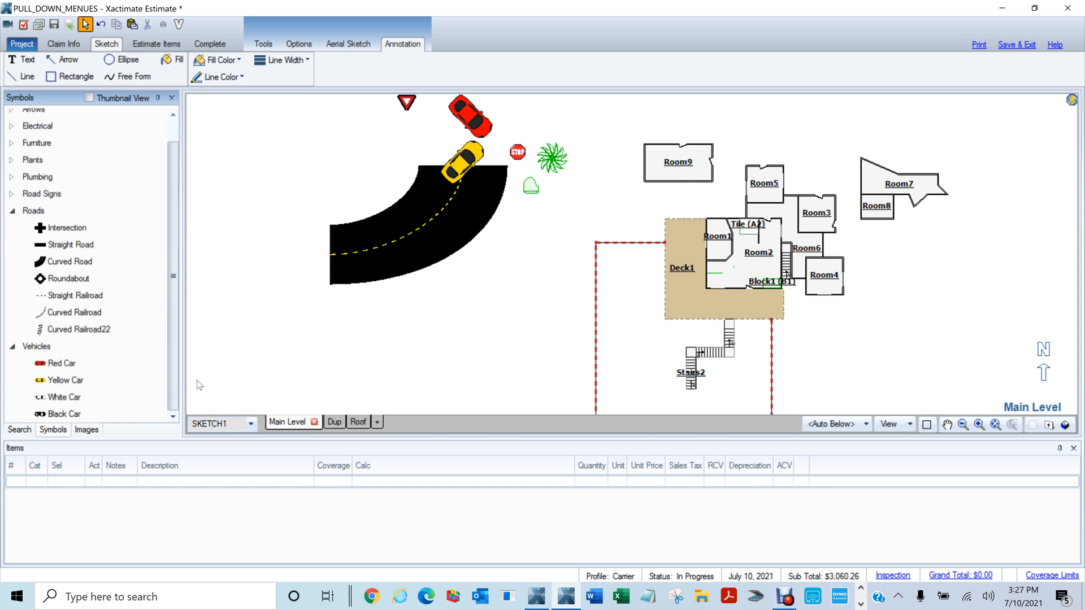
Open Digital Images from the Images panel, cancel Load Images, and restore the window down
{"action": "left_click", "coordinate": [86, 431]}
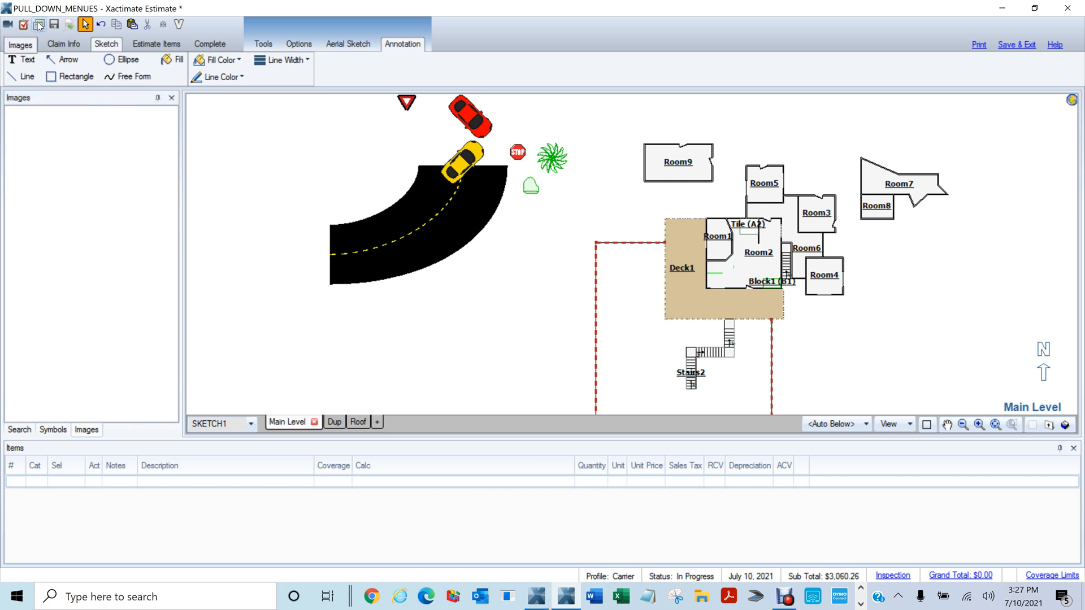
{"action": "left_click", "coordinate": [38, 26]}
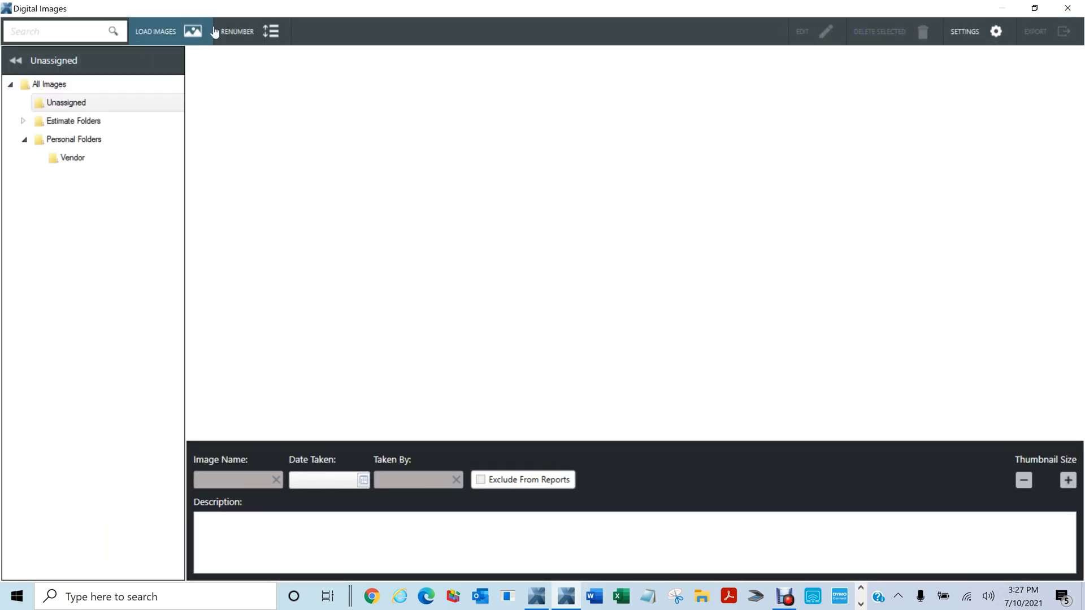
{"action": "left_click", "coordinate": [168, 33]}
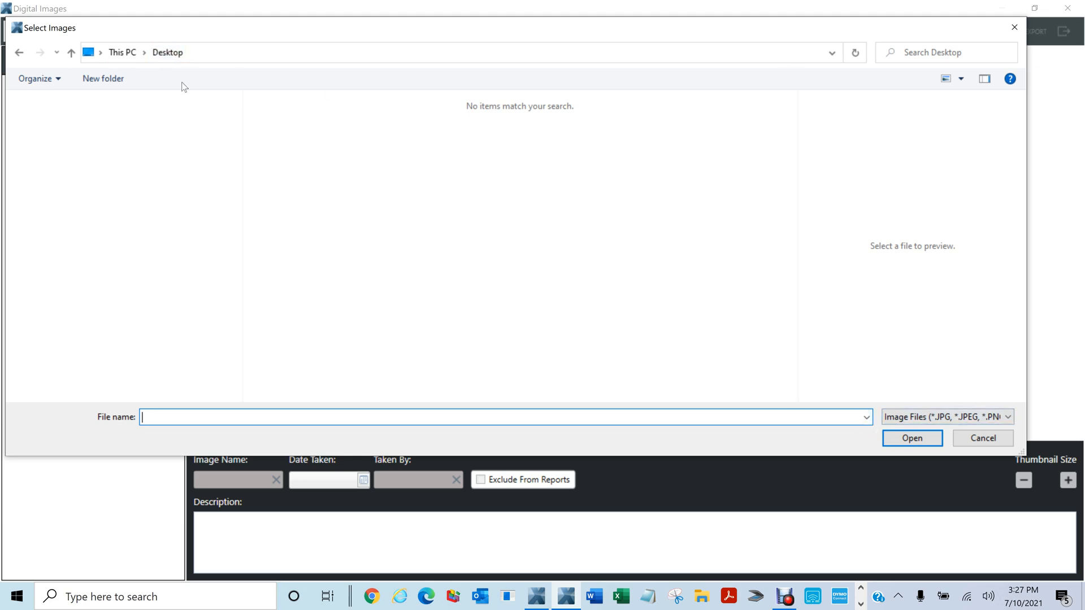
{"action": "left_click", "coordinate": [1014, 27]}
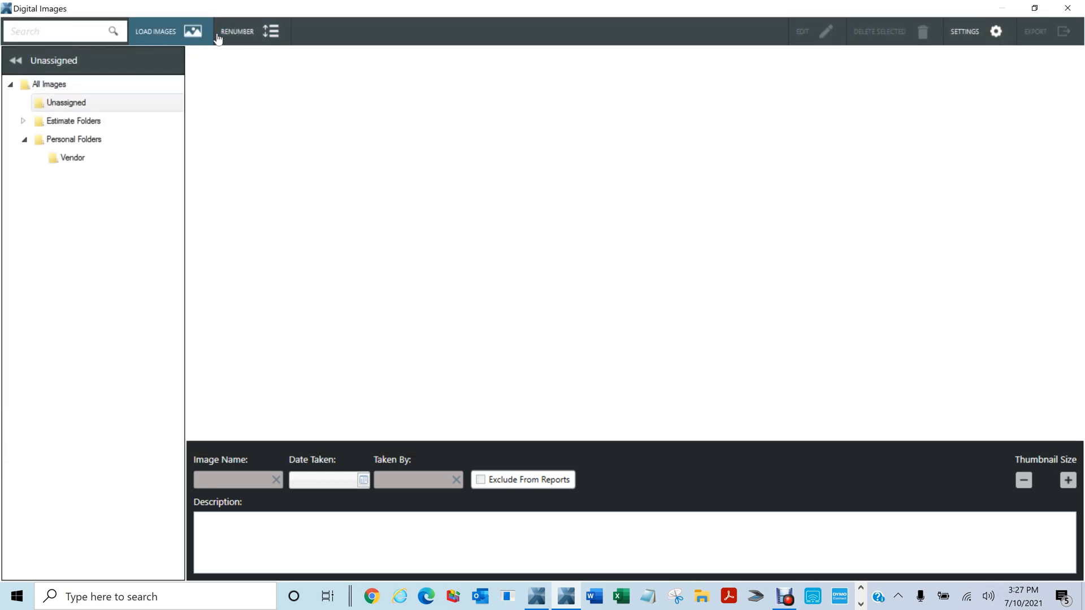
{"action": "left_click", "coordinate": [1034, 8]}
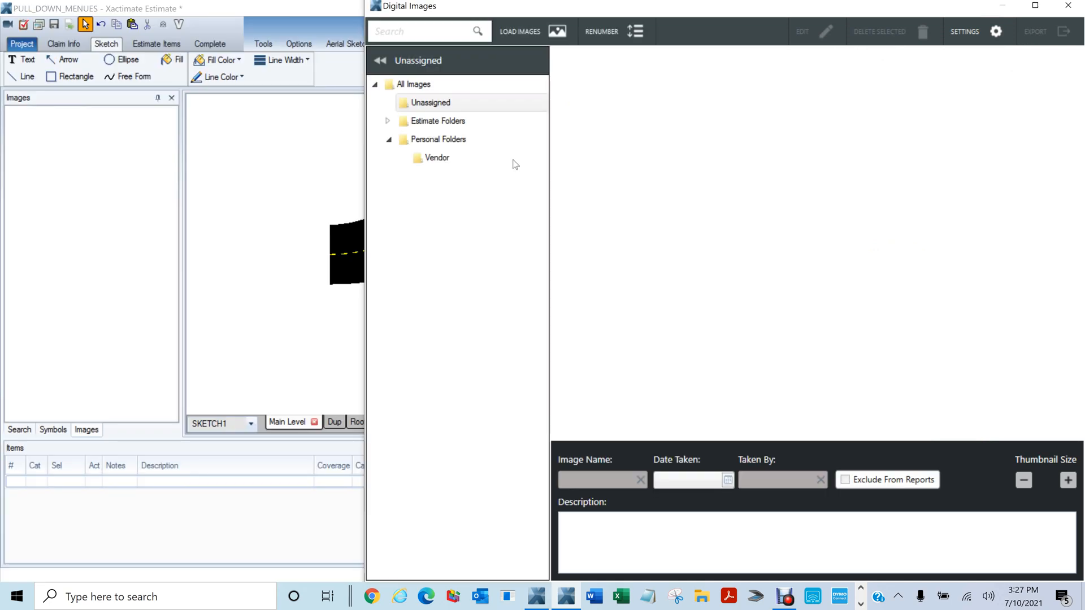
In the Load Images picker, browse through This PC, Windows (C:) and Users to the user's home folder
{"action": "left_click", "coordinate": [297, 167]}
{"action": "left_click", "coordinate": [556, 32]}
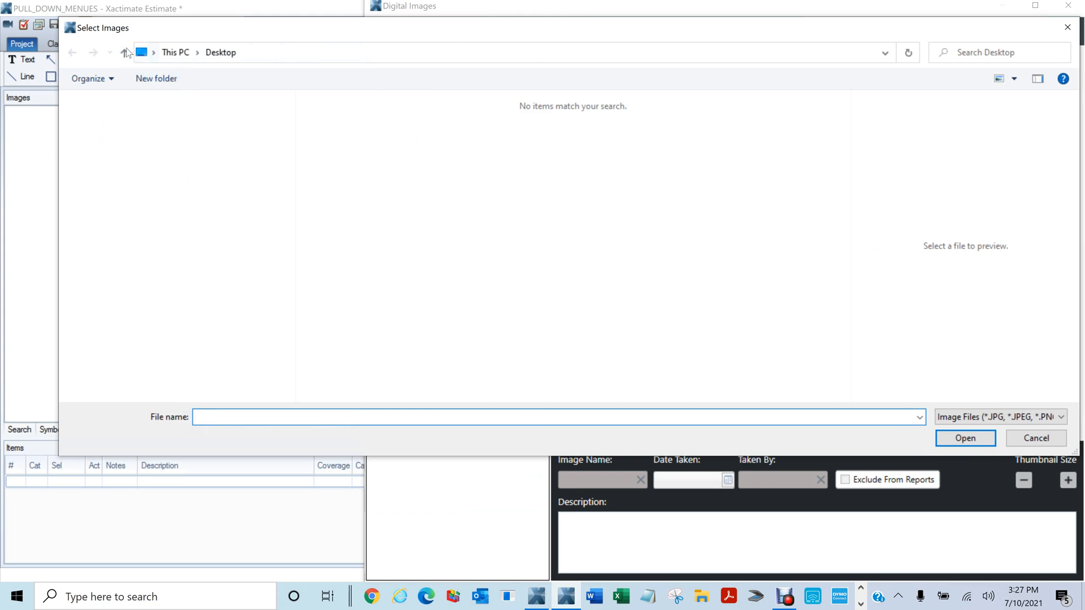
{"action": "left_click", "coordinate": [125, 54]}
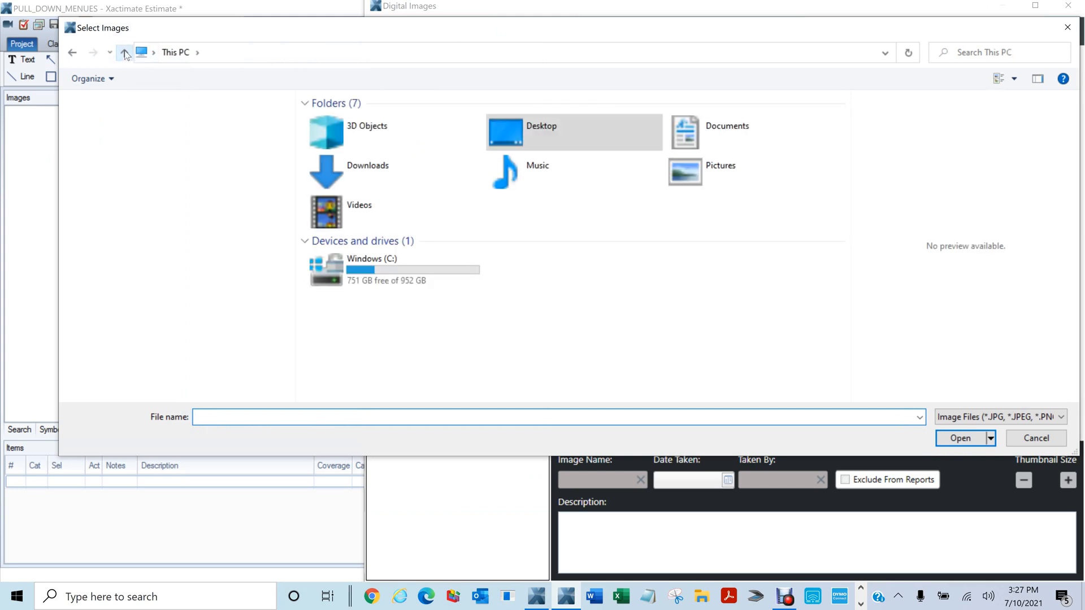
{"action": "left_click", "coordinate": [124, 54]}
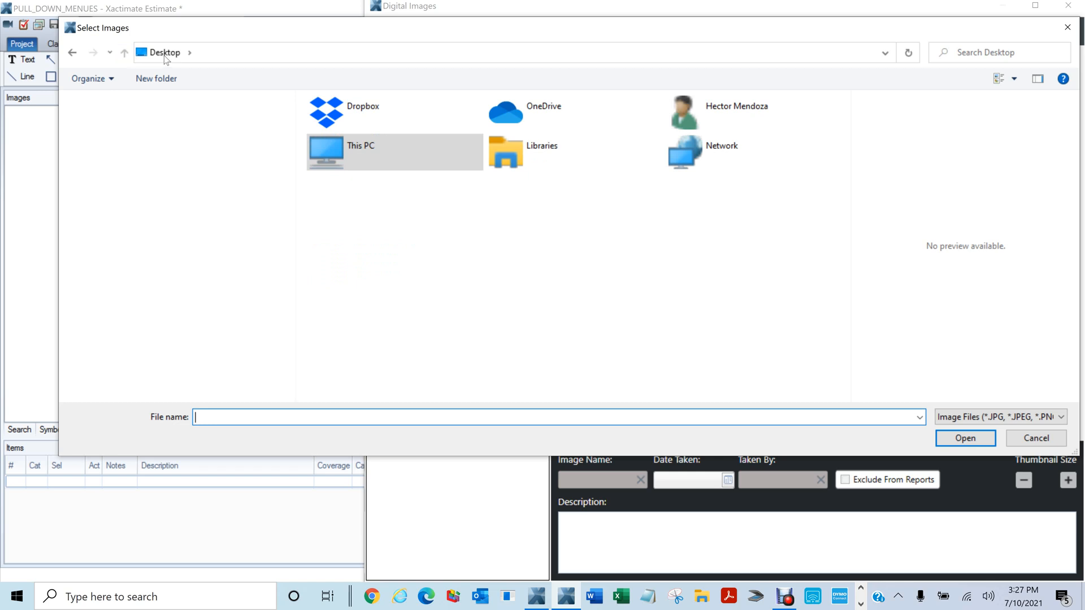
{"action": "left_click", "coordinate": [164, 53]}
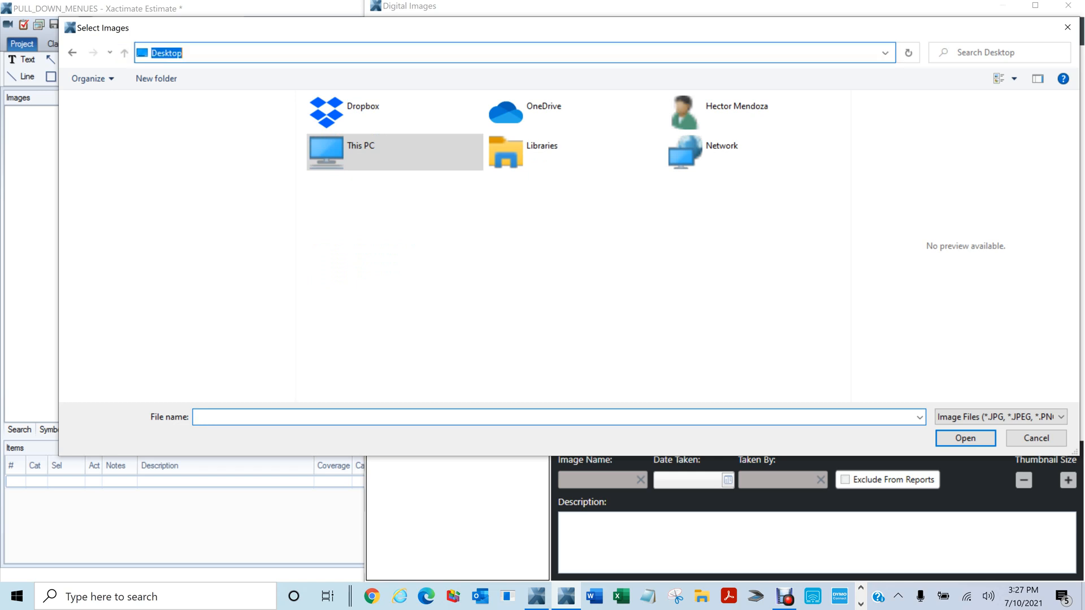
{"action": "left_click", "coordinate": [885, 53]}
{"action": "left_click", "coordinate": [390, 258]}
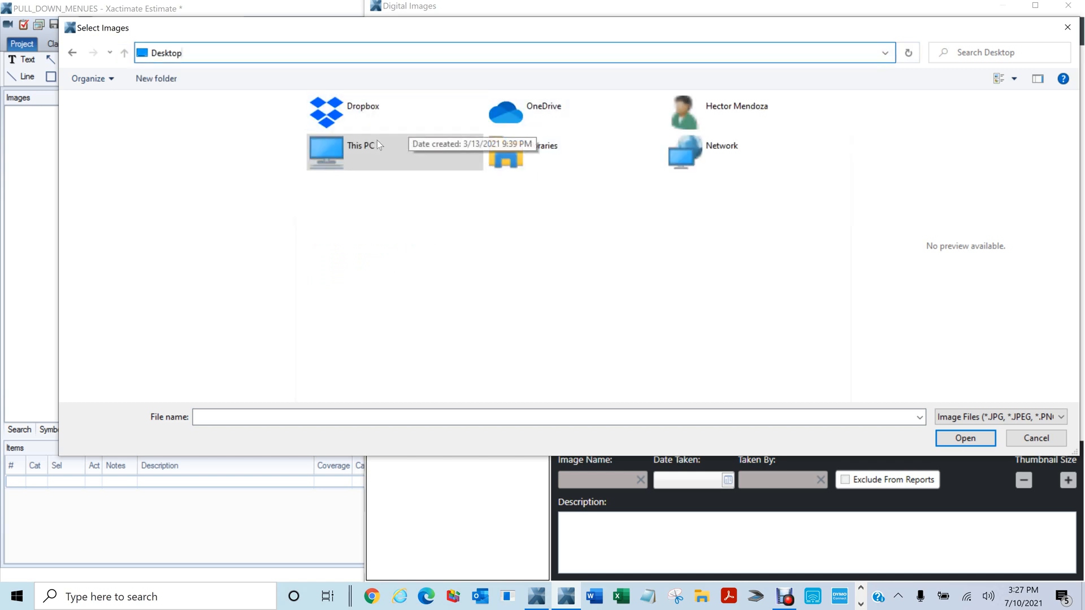
{"action": "double_click", "coordinate": [331, 154]}
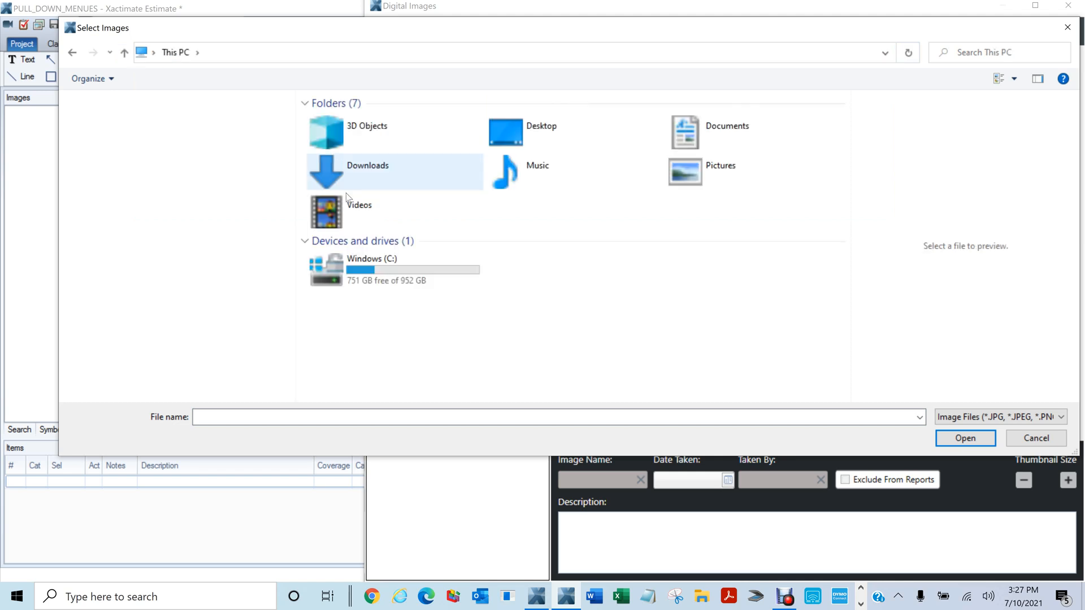
{"action": "double_click", "coordinate": [339, 285]}
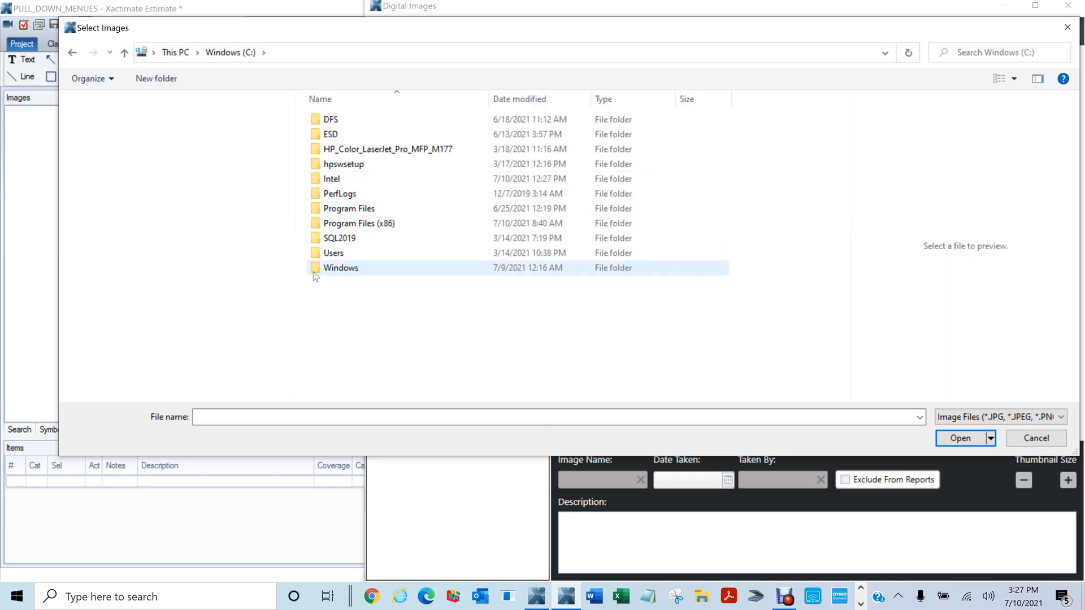
{"action": "double_click", "coordinate": [325, 252]}
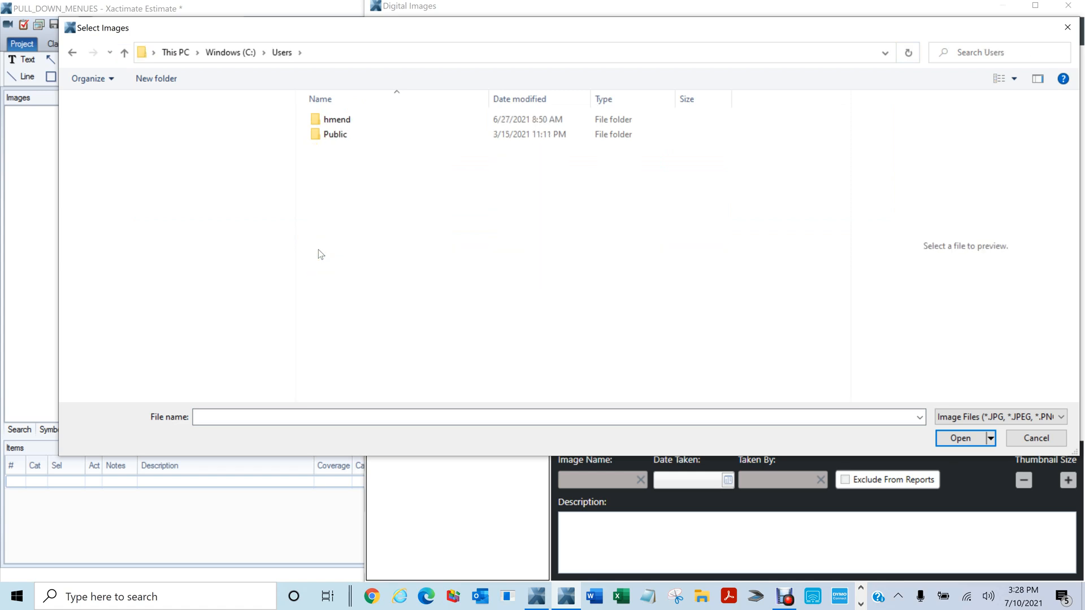
{"action": "left_click", "coordinate": [315, 122]}
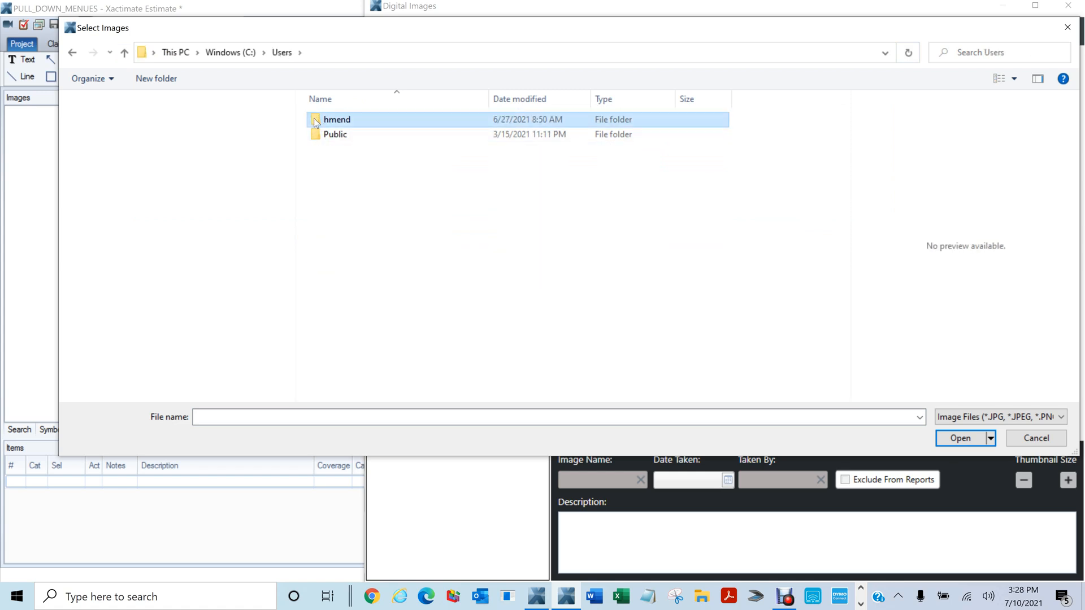
{"action": "double_click", "coordinate": [315, 122]}
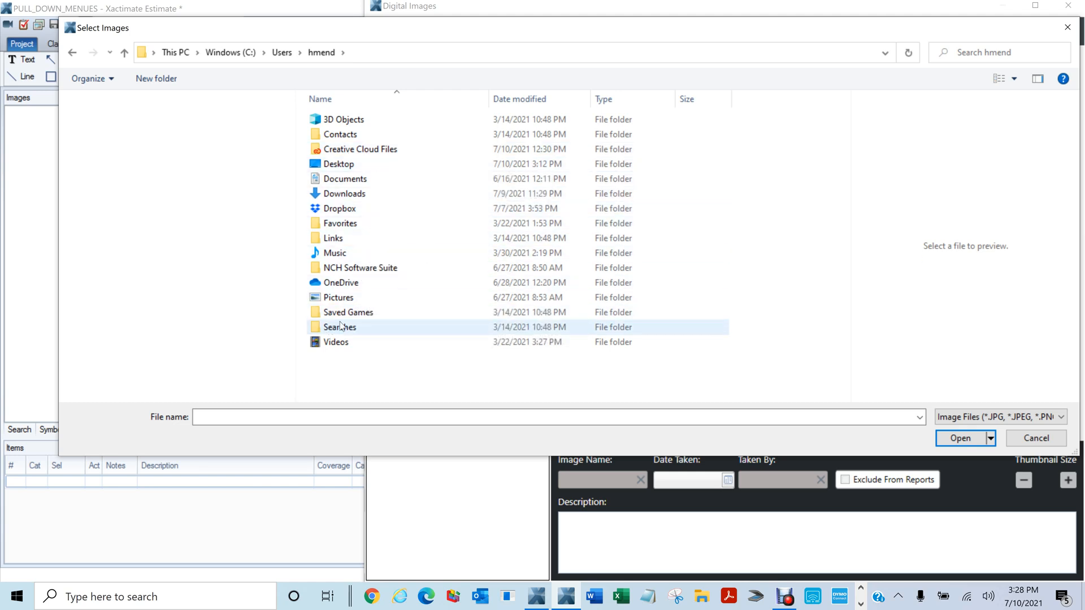
Cancel the image picker, close Digital Images, and minimize Xactimate to the desktop
{"action": "left_click", "coordinate": [1067, 26]}
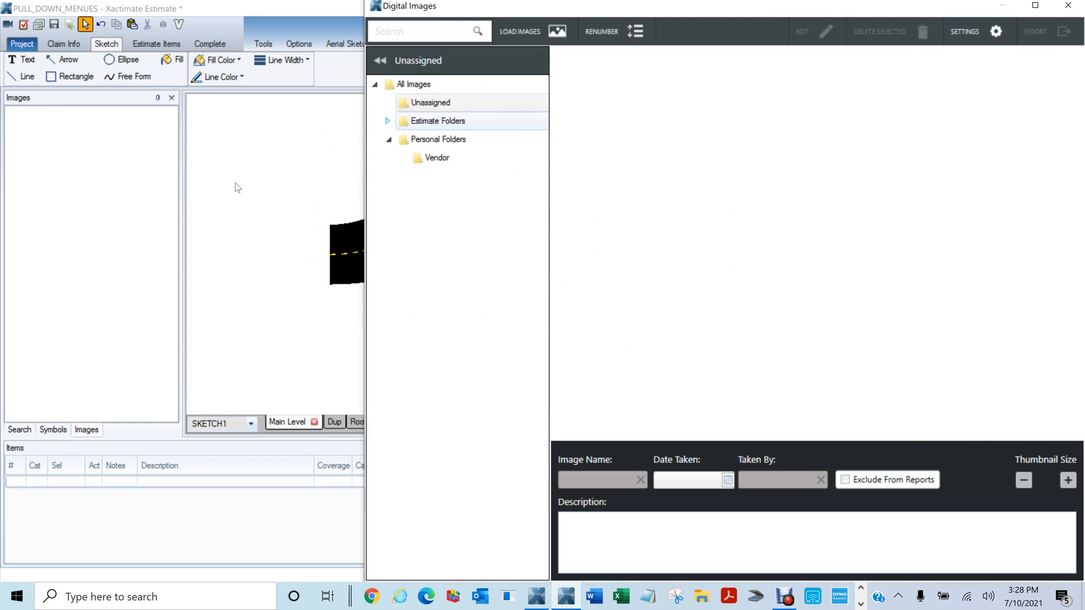
{"action": "left_click", "coordinate": [1067, 7]}
{"action": "left_click", "coordinate": [1006, 10]}
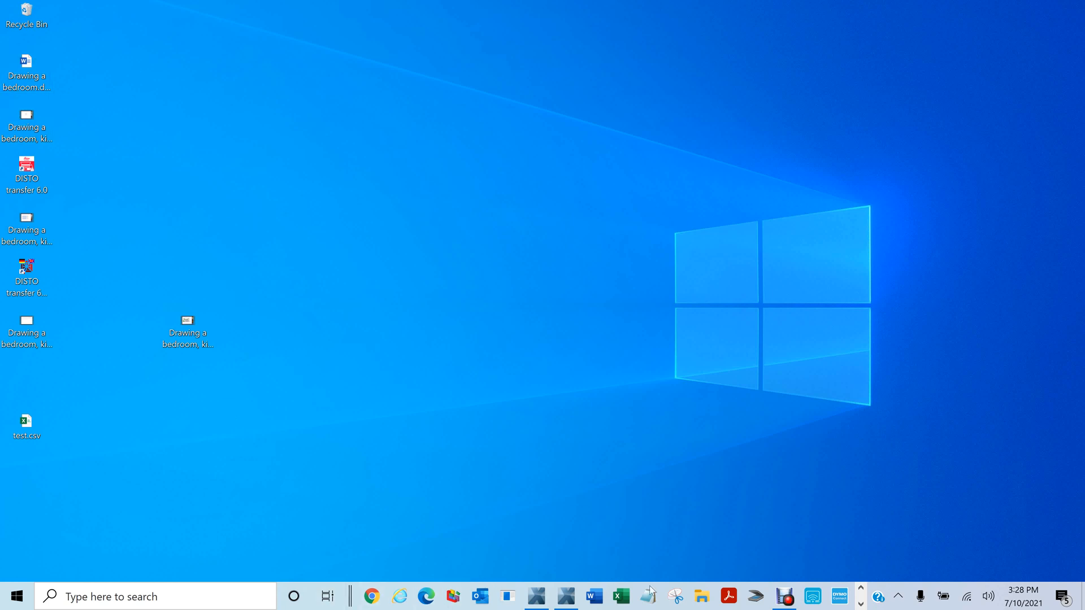
Open Insurance Folder > ___DMA sorted by date modified, then USSA Dallas Claims 03_23_2021 > Photos, snapped left
{"action": "right_click", "coordinate": [701, 602]}
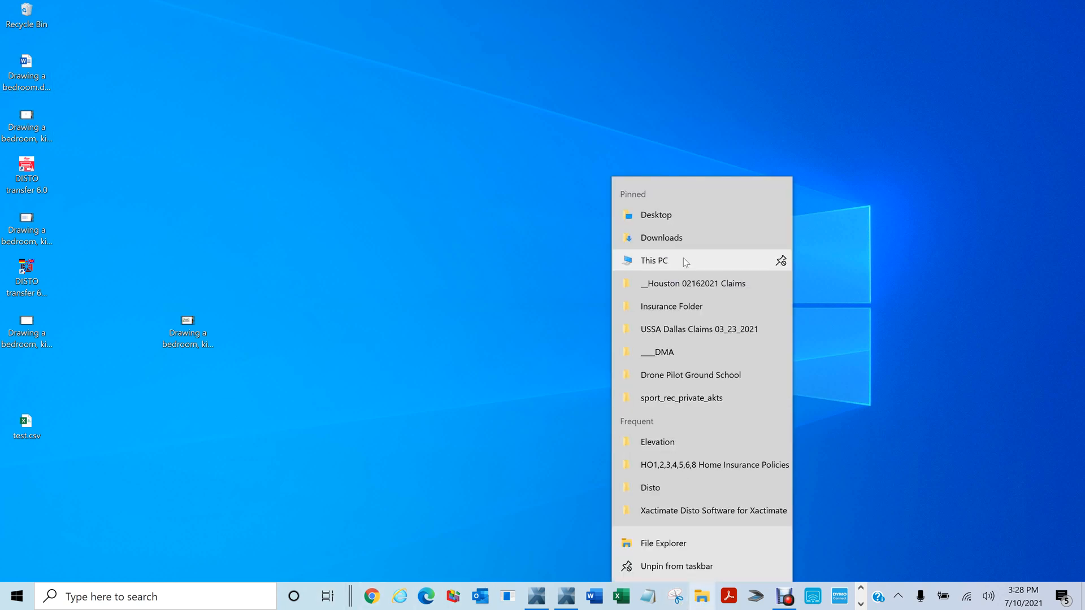
{"action": "left_click", "coordinate": [669, 307]}
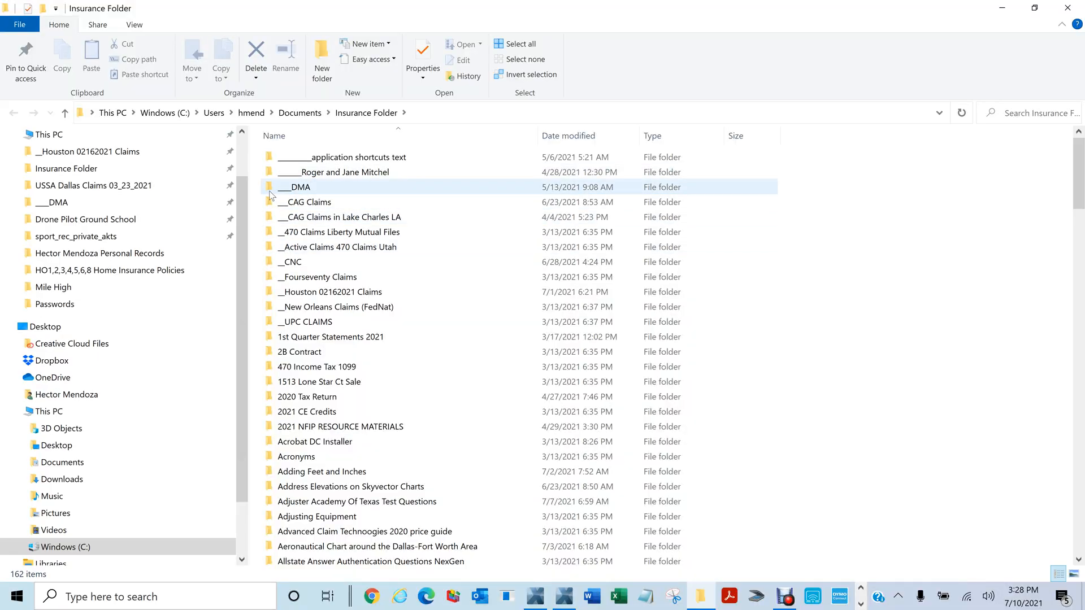
{"action": "double_click", "coordinate": [270, 192]}
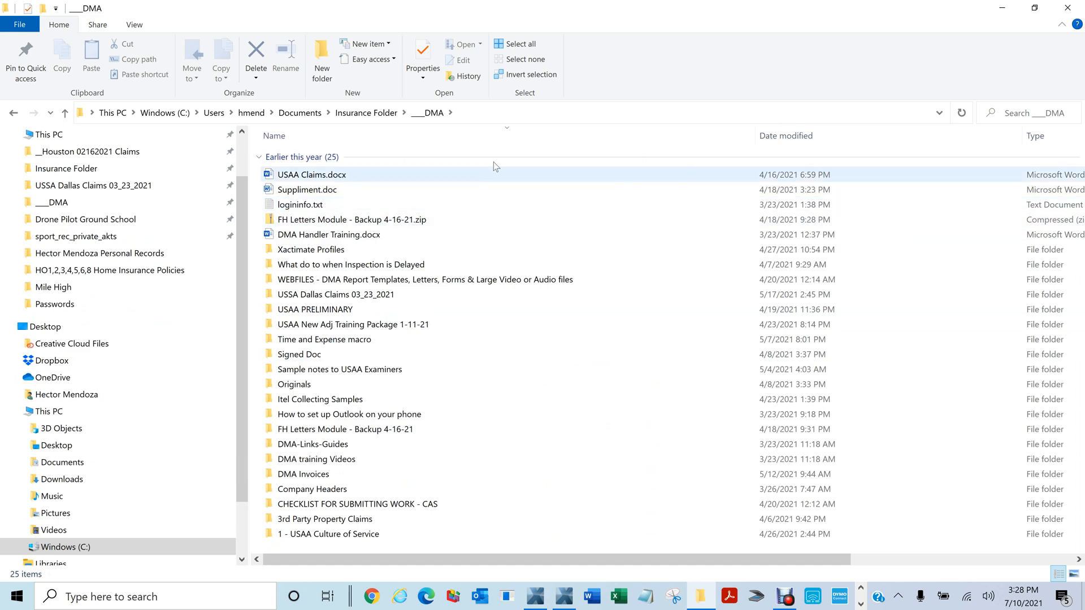
{"action": "left_click", "coordinate": [800, 140]}
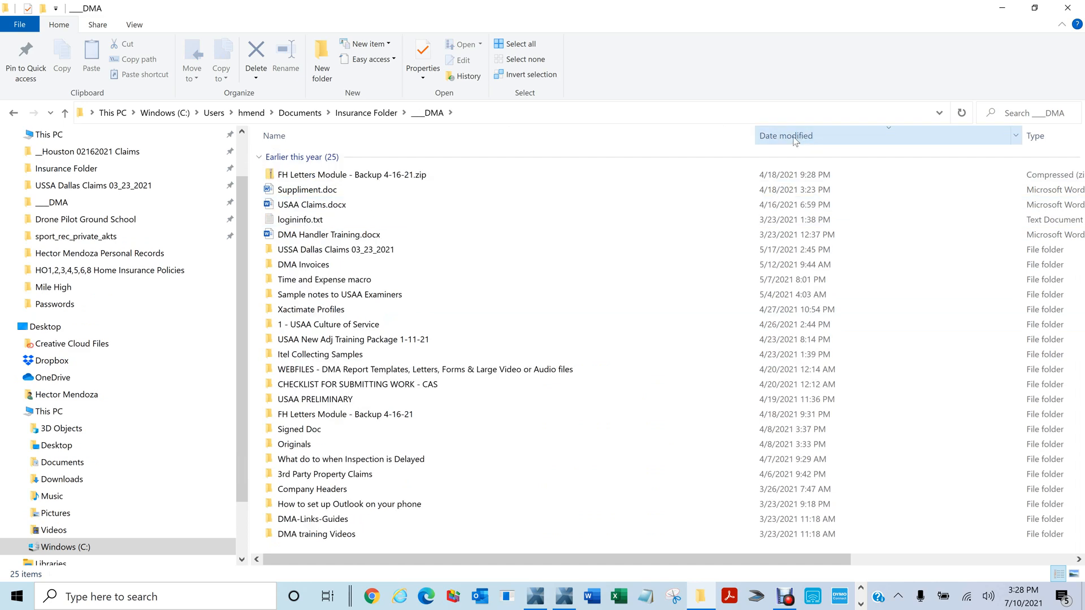
{"action": "double_click", "coordinate": [271, 250]}
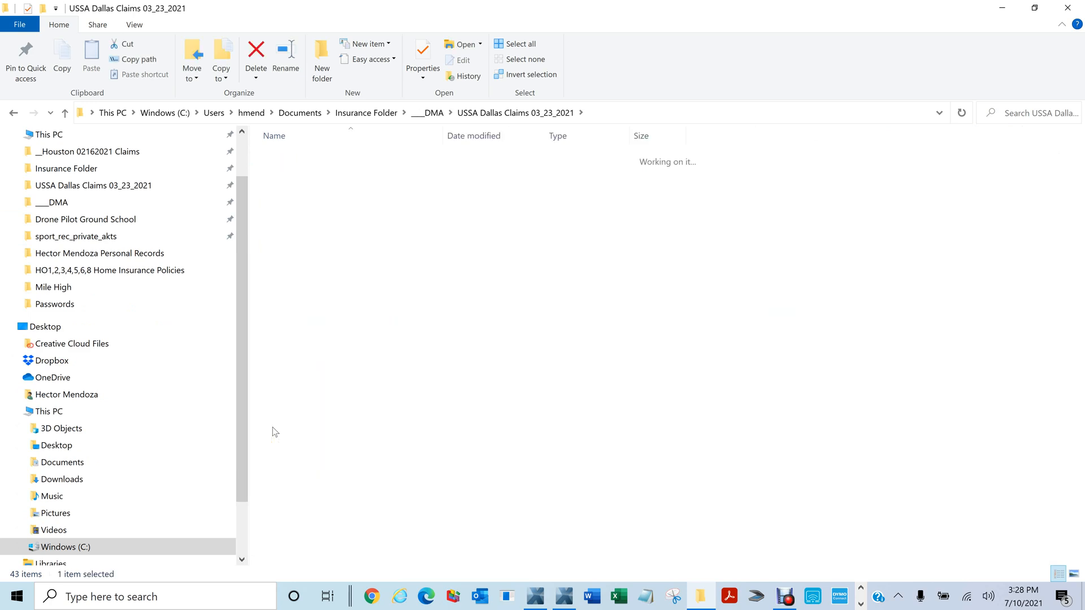
{"action": "left_click", "coordinate": [268, 159]}
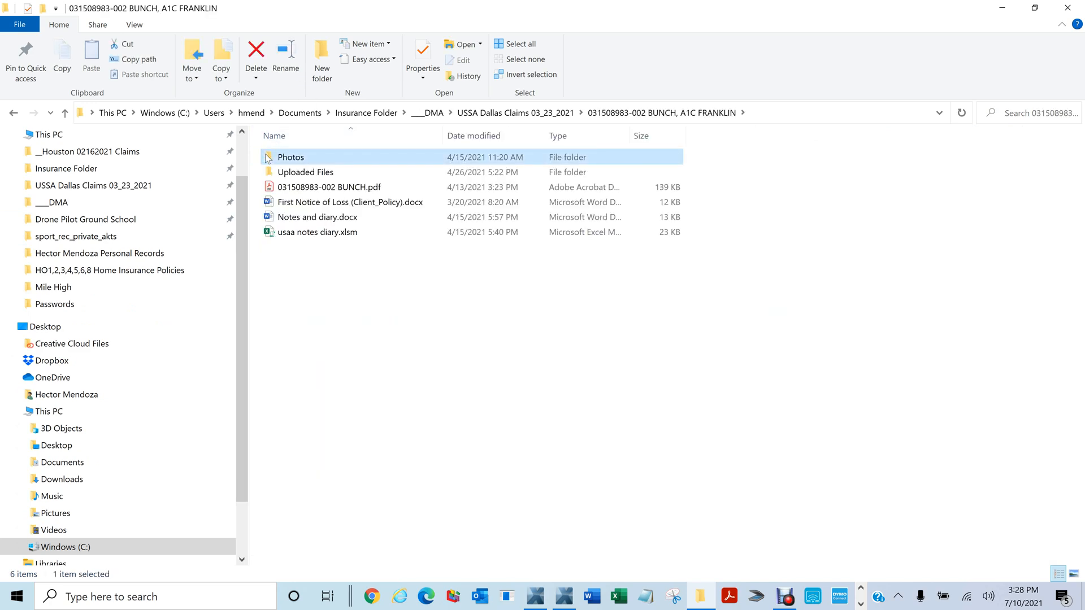
{"action": "double_click", "coordinate": [270, 158]}
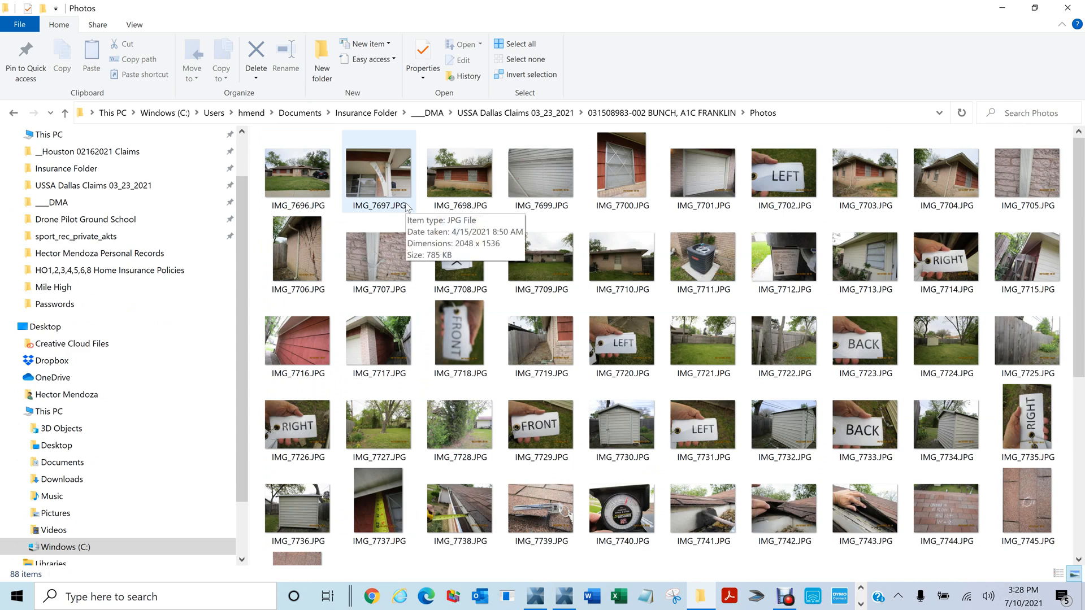
{"action": "key", "text": "super+Left"}
With Explorer and Xactimate side by side, drag all 88 photos into Digital Images and maximize it
{"action": "left_click", "coordinate": [559, 595]}
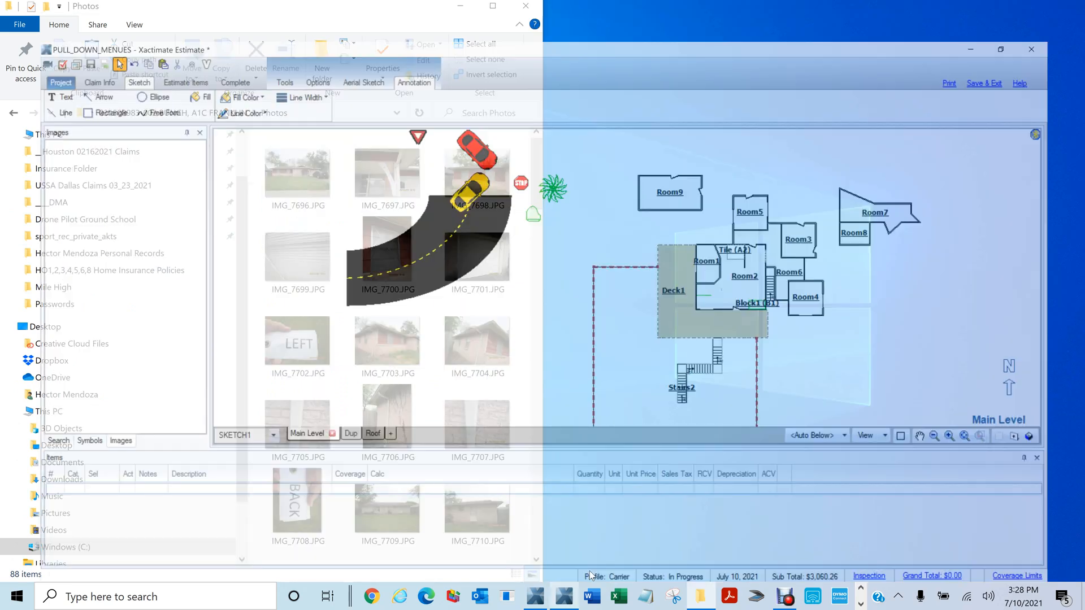
{"action": "key", "text": "super+Down"}
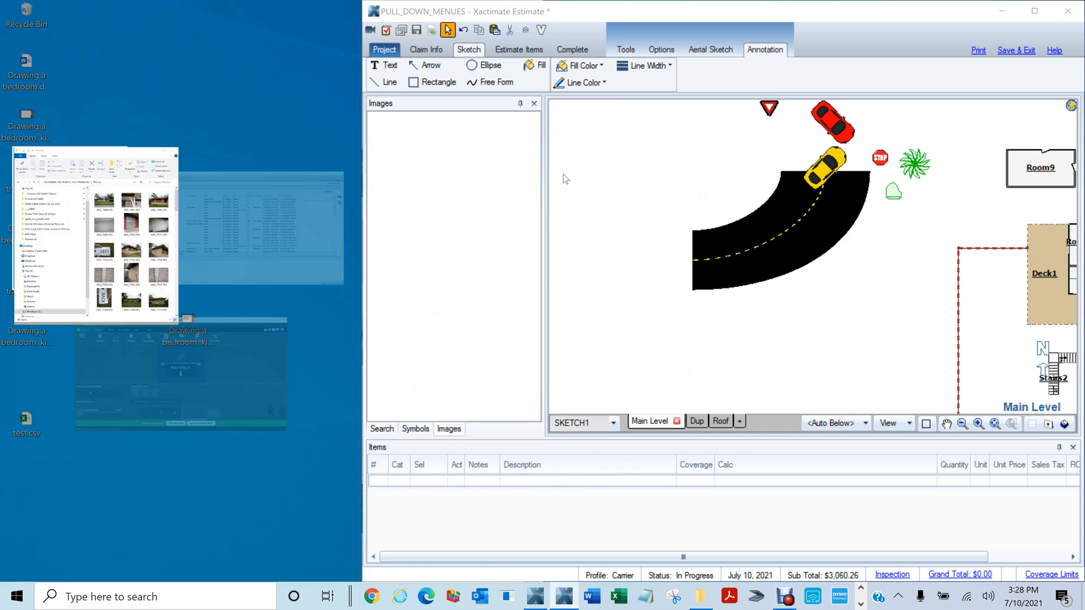
{"action": "left_click", "coordinate": [654, 215]}
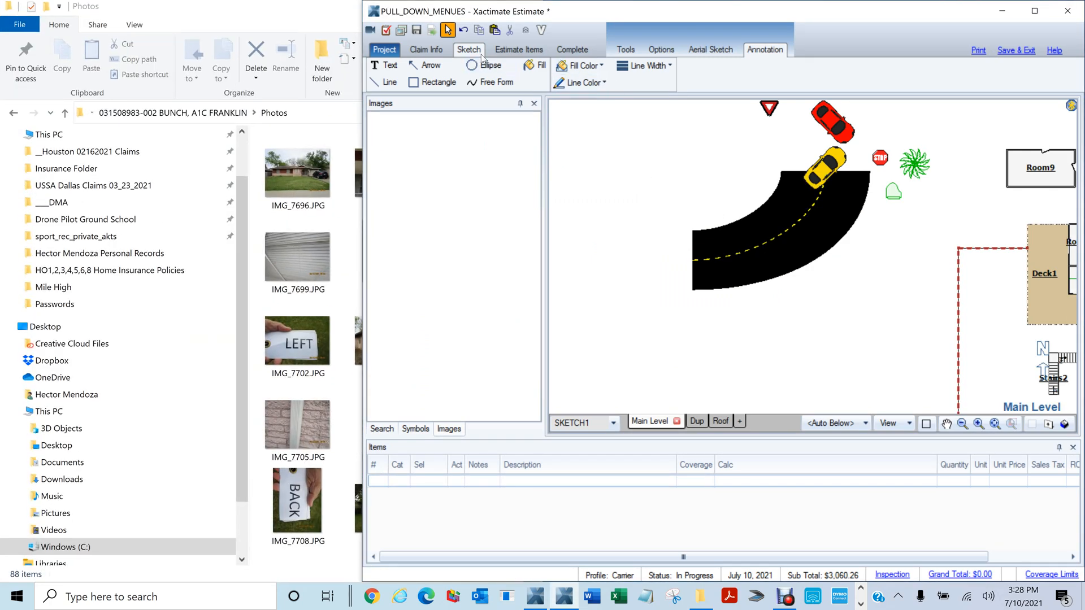
{"action": "left_click", "coordinate": [400, 30]}
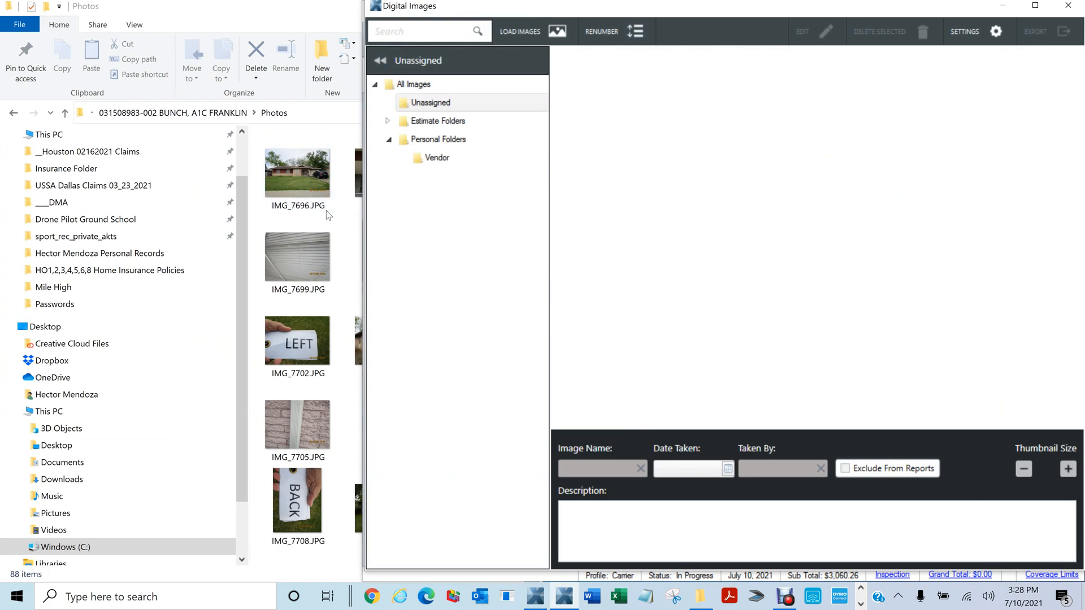
{"action": "left_click", "coordinate": [307, 171]}
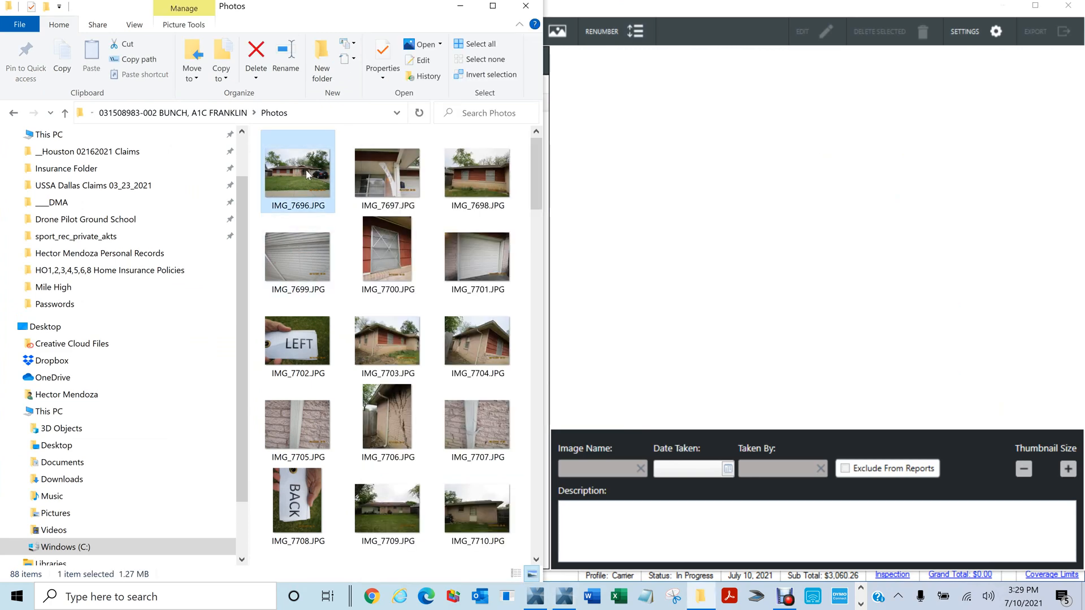
{"action": "key", "text": "ctrl+a"}
{"action": "left_click_drag", "start_coordinate": [302, 171], "coordinate": [755, 250]}
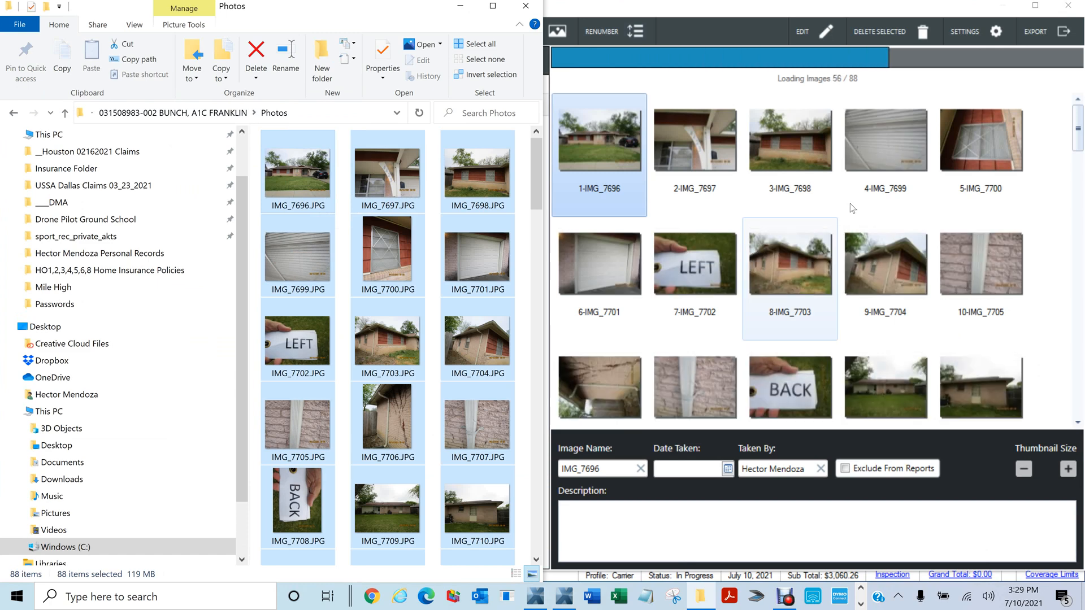
{"action": "left_click", "coordinate": [460, 8]}
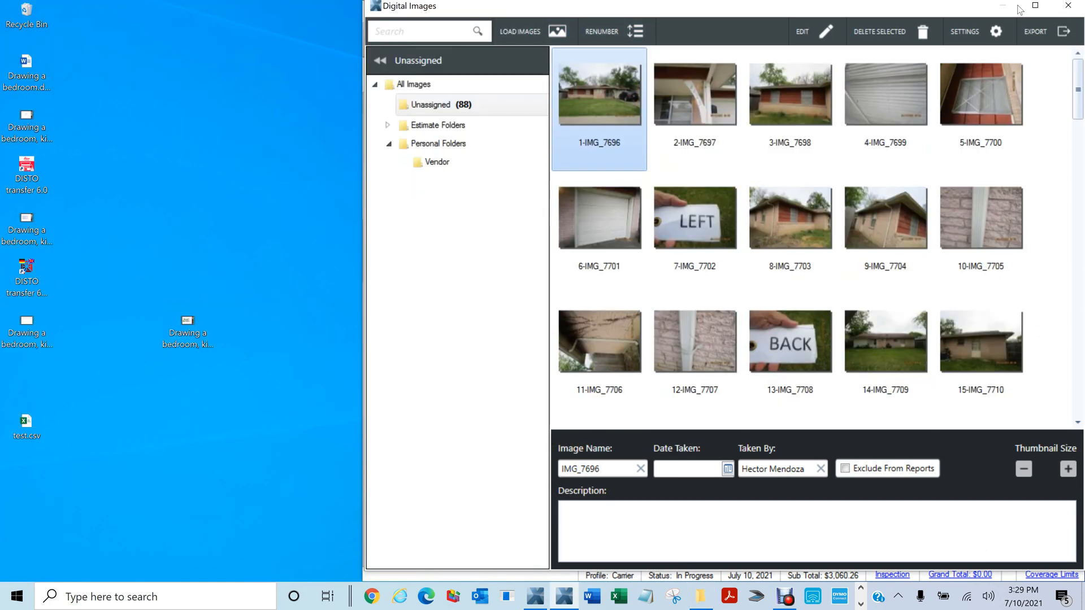
{"action": "left_click", "coordinate": [1035, 5]}
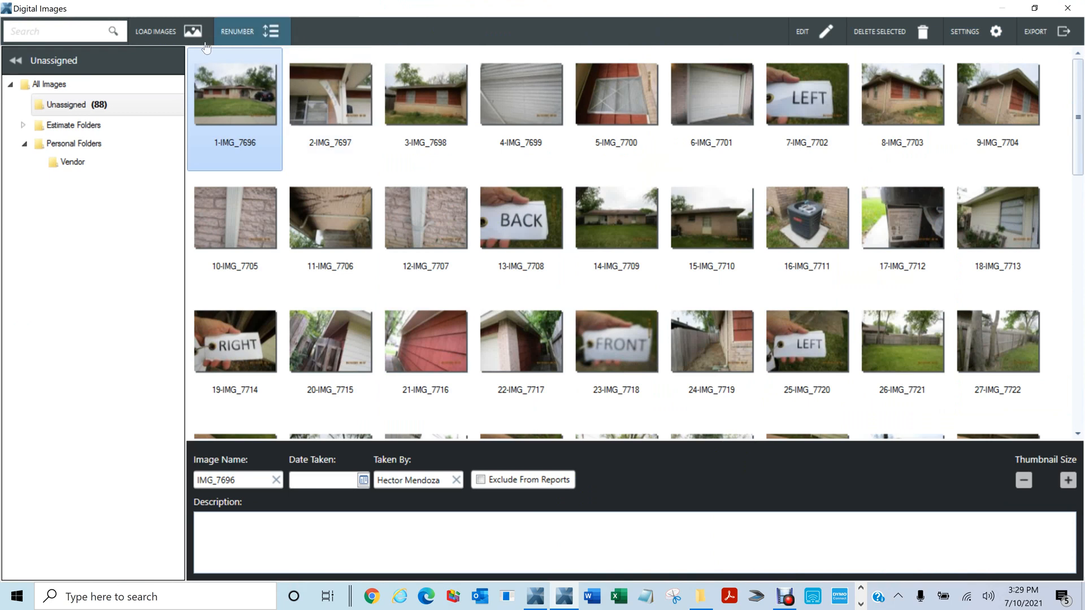
Close Digital Images, maximize the estimate, and drop an IMG_7696 marker beside the shrub
{"action": "left_click", "coordinate": [1068, 8]}
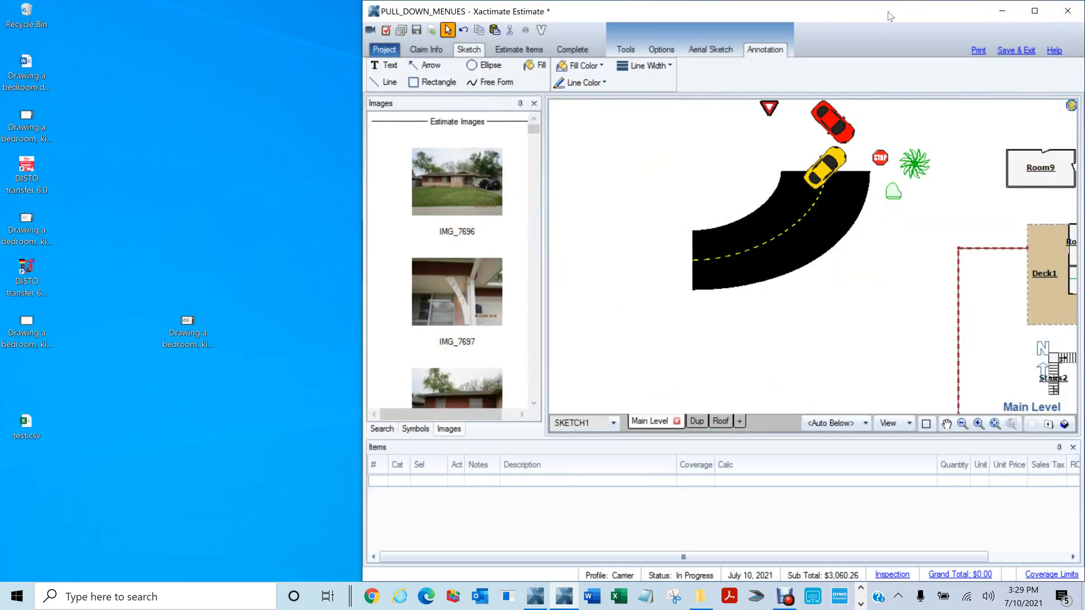
{"action": "left_click", "coordinate": [1035, 10]}
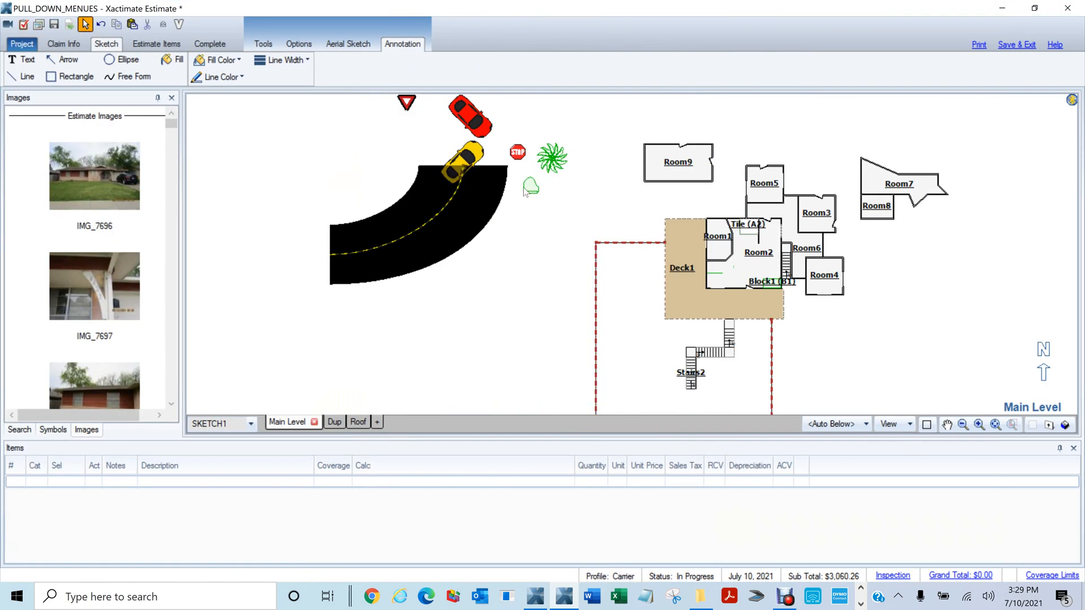
{"action": "mouse_move", "coordinate": [116, 183]}
{"action": "left_mouse_down"}
{"action": "mouse_move", "coordinate": [106, 181]}
{"action": "mouse_move", "coordinate": [510, 223]}
{"action": "mouse_move", "coordinate": [547, 201]}
{"action": "mouse_move", "coordinate": [548, 179]}
{"action": "left_mouse_up"}
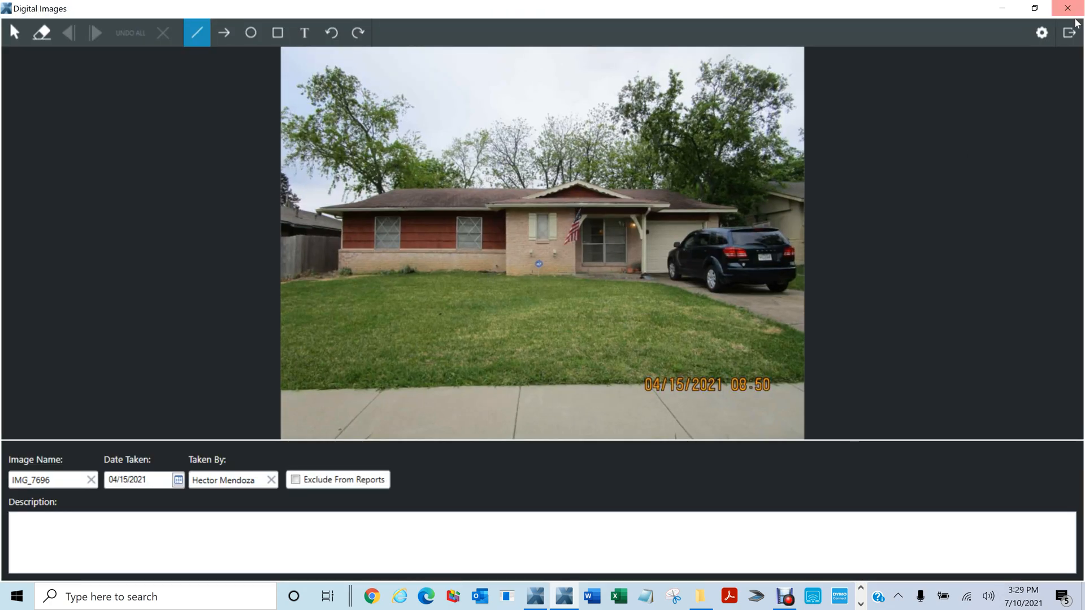
{"action": "left_click", "coordinate": [1068, 9]}
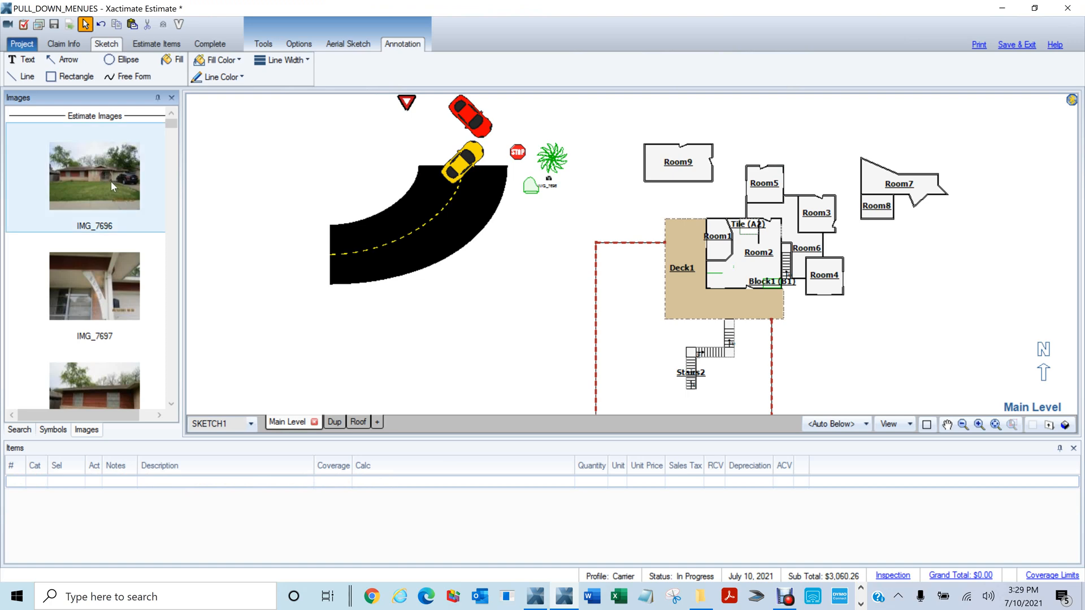
Place an IMG_7696 marker beside the road, preview it, and delete the extra marker by the shrub
{"action": "left_click_drag", "start_coordinate": [111, 177], "coordinate": [514, 232]}
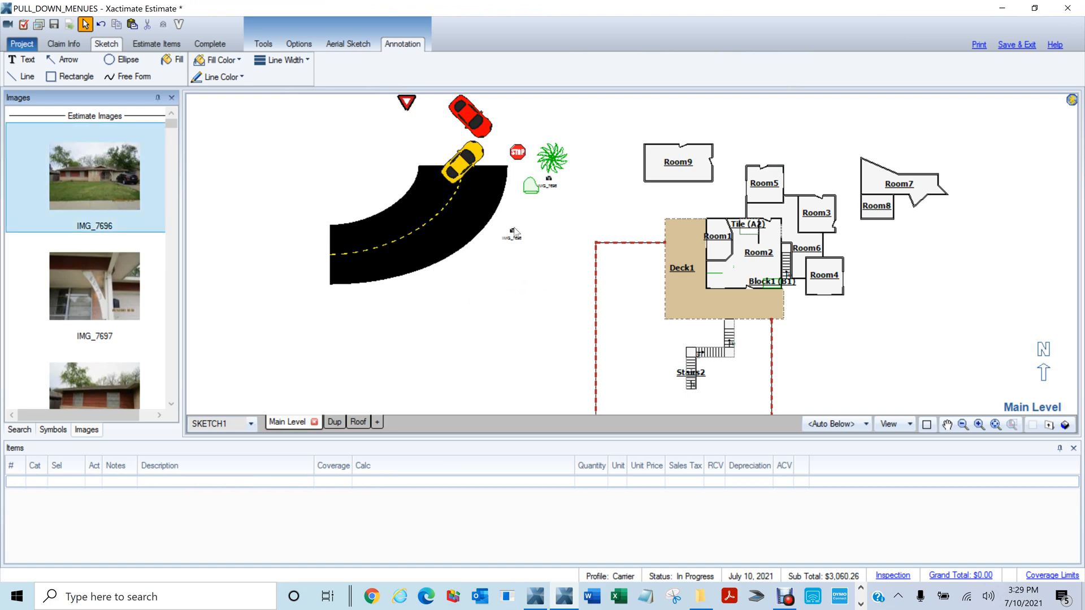
{"action": "double_click", "coordinate": [513, 231]}
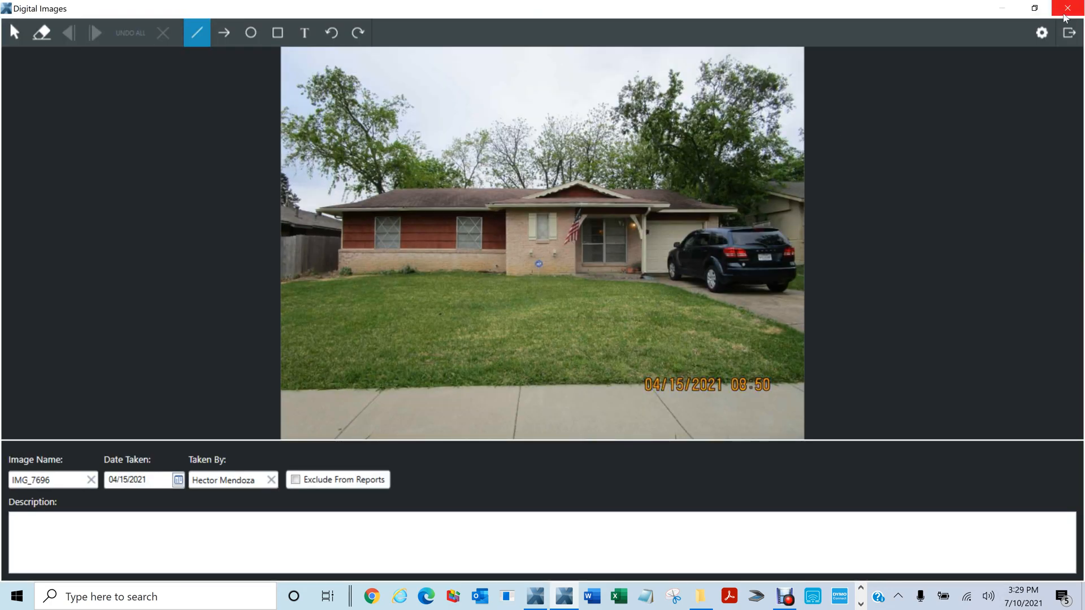
{"action": "left_click", "coordinate": [1065, 16]}
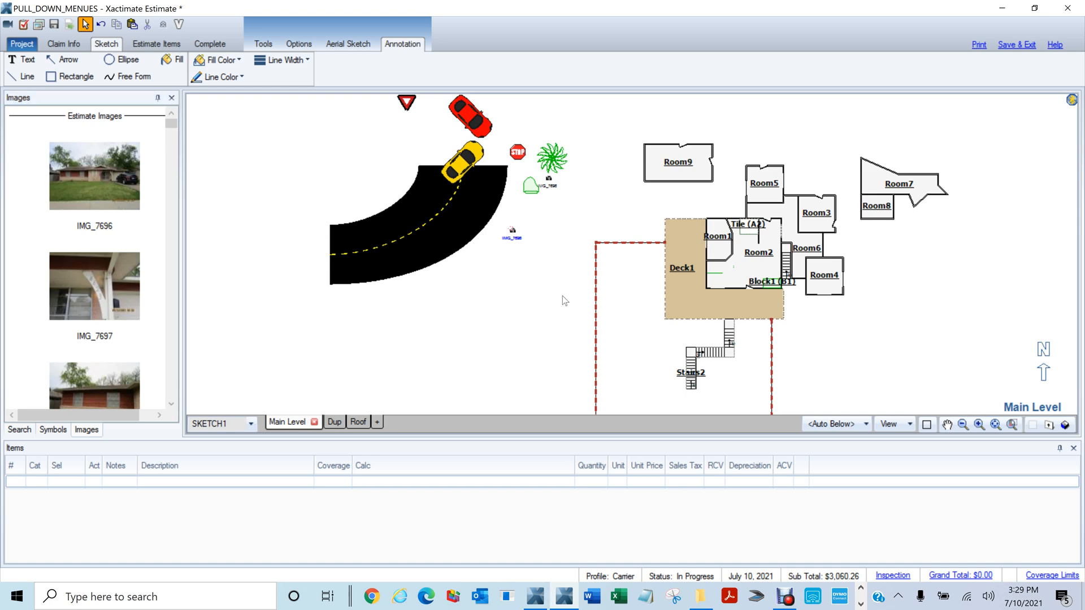
{"action": "double_click", "coordinate": [512, 235]}
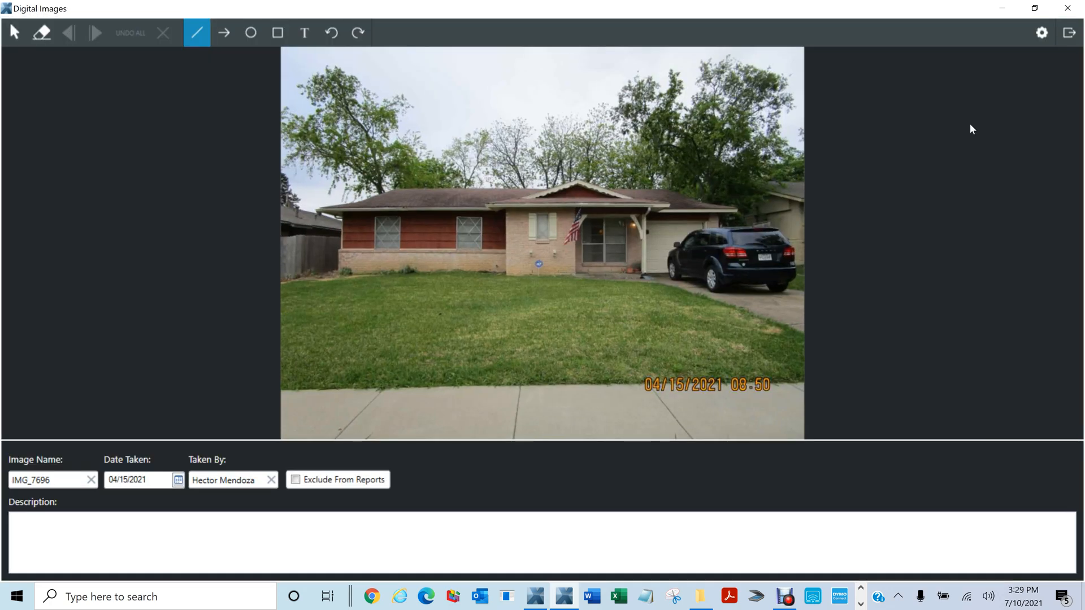
{"action": "left_click", "coordinate": [1069, 11]}
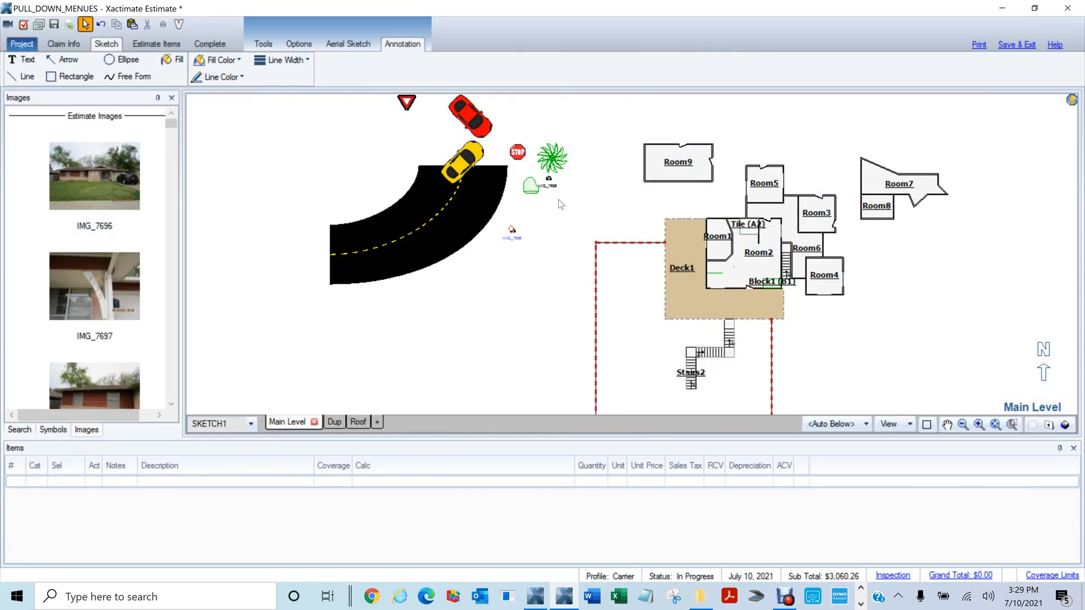
{"action": "left_click", "coordinate": [549, 178]}
{"action": "key", "text": "Delete"}
Place an IMG_7697 marker near the top left and preview both photo markers
{"action": "mouse_move", "coordinate": [85, 291]}
{"action": "left_mouse_down"}
{"action": "mouse_move", "coordinate": [380, 138]}
{"action": "mouse_move", "coordinate": [367, 147]}
{"action": "mouse_move", "coordinate": [345, 127]}
{"action": "left_mouse_up"}
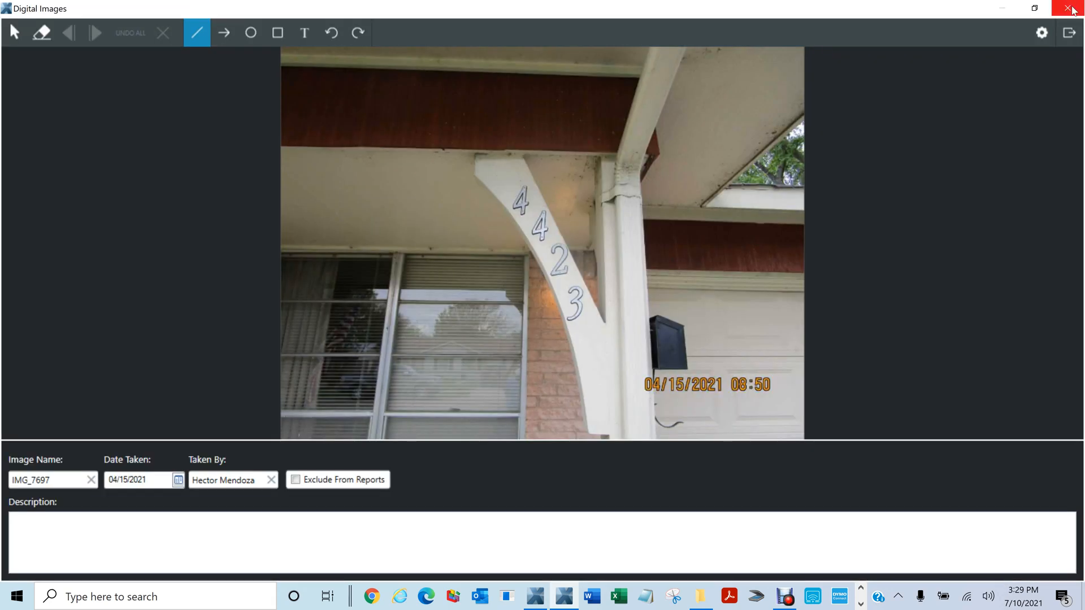
{"action": "left_click", "coordinate": [1074, 10]}
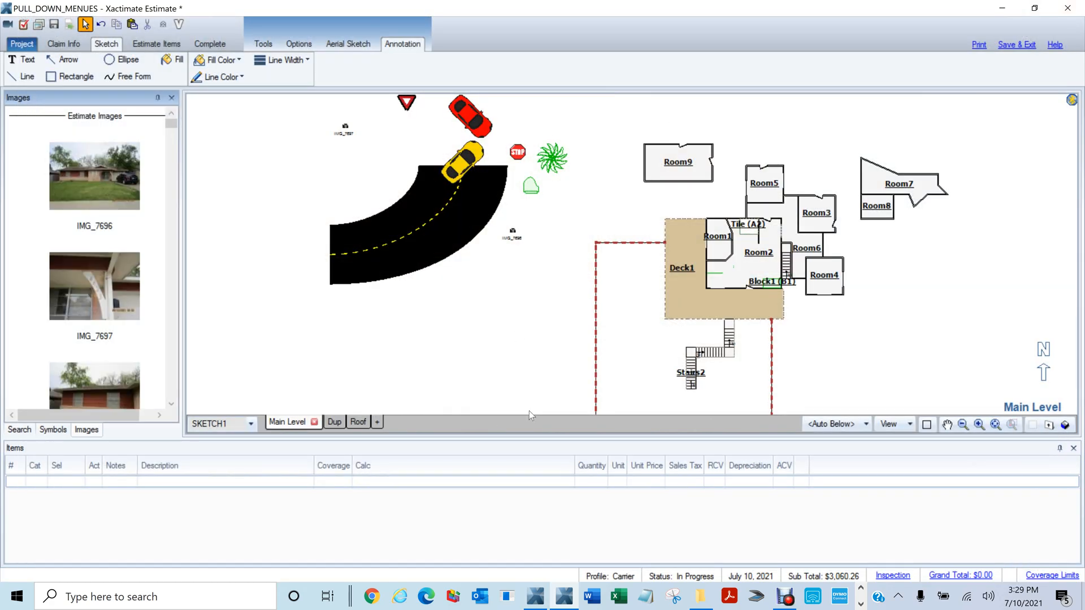
{"action": "left_click", "coordinate": [515, 242]}
{"action": "double_click", "coordinate": [514, 241]}
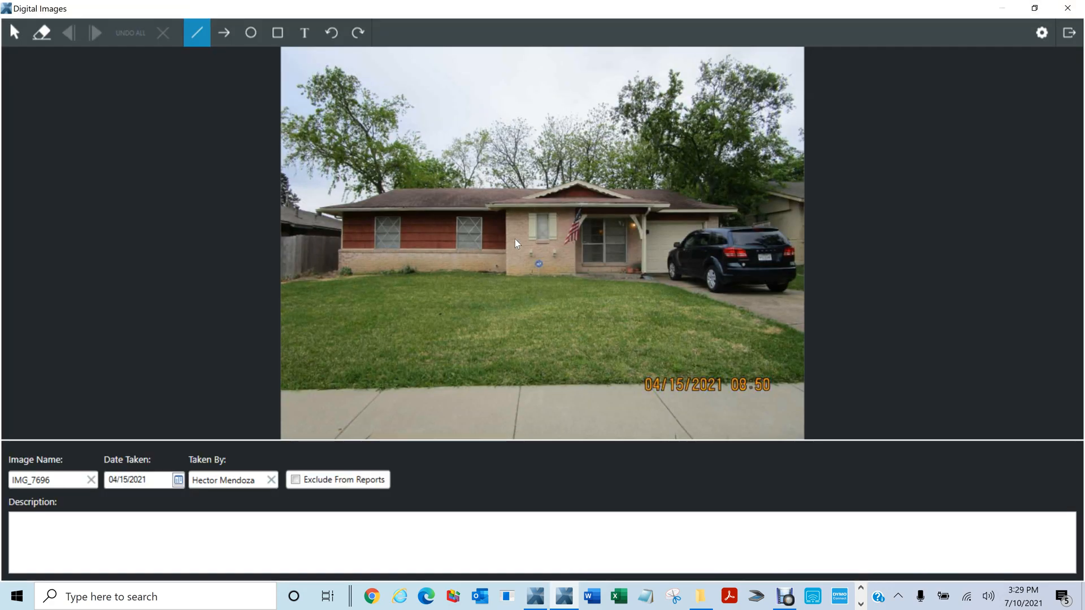
{"action": "left_click", "coordinate": [1071, 10]}
{"action": "double_click", "coordinate": [345, 130]}
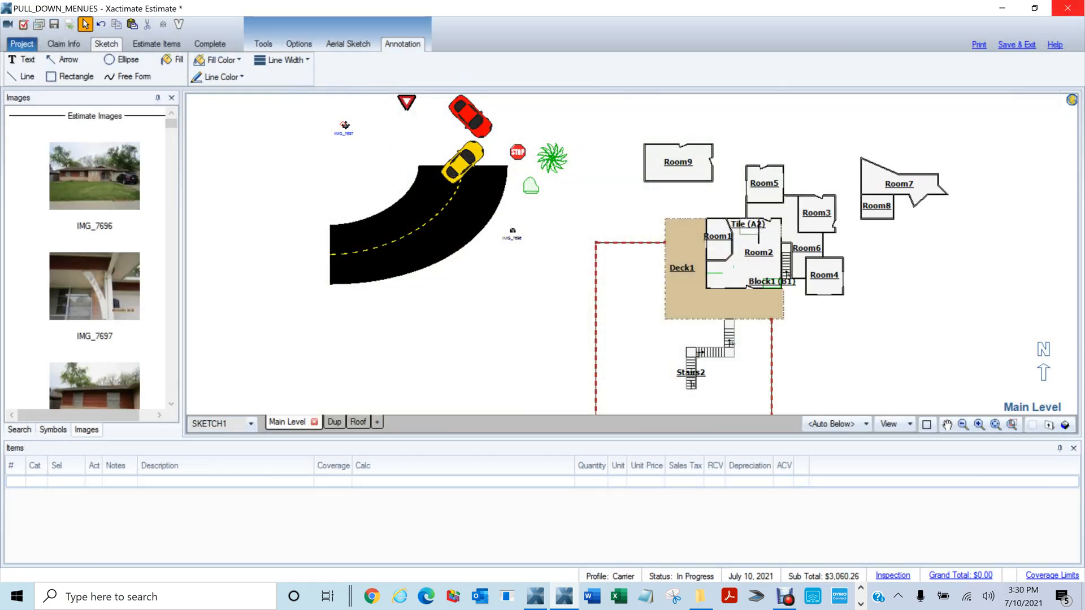
{"action": "double_click", "coordinate": [345, 126]}
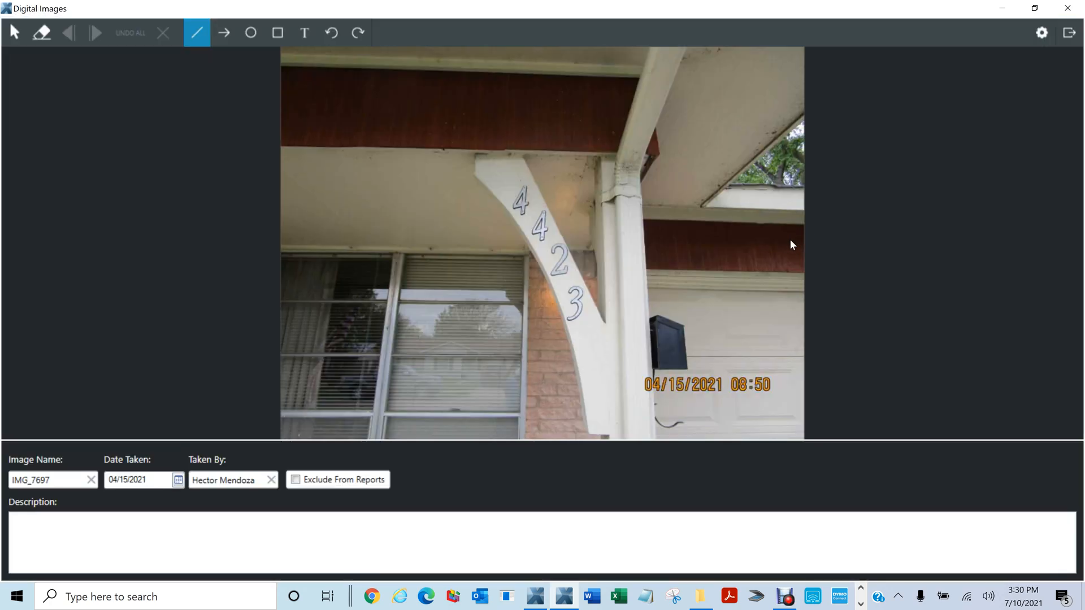
{"action": "left_click", "coordinate": [1068, 33]}
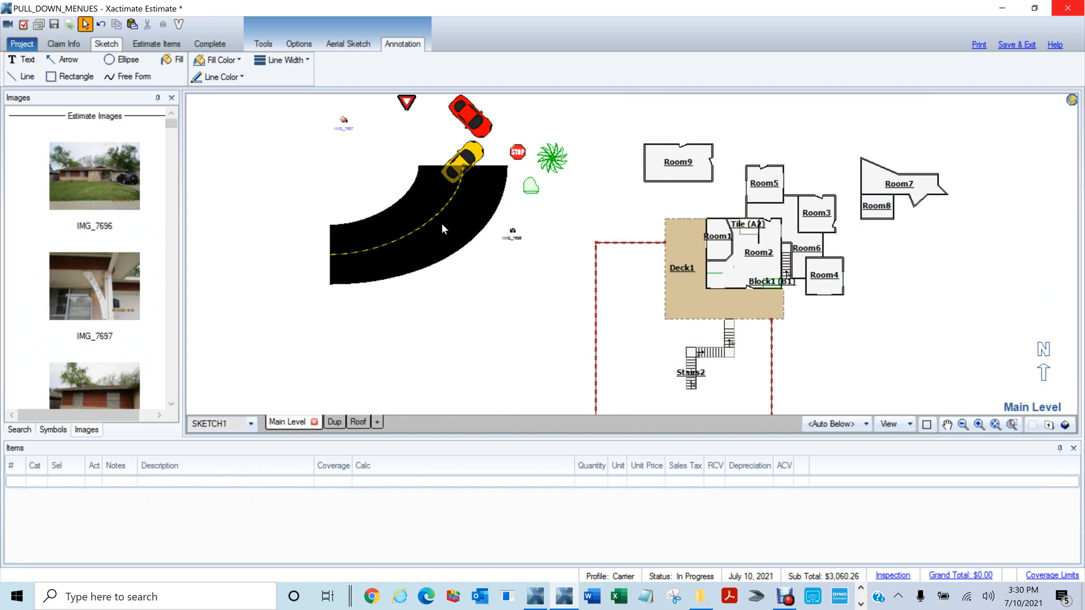
{"action": "left_click", "coordinate": [85, 430]}
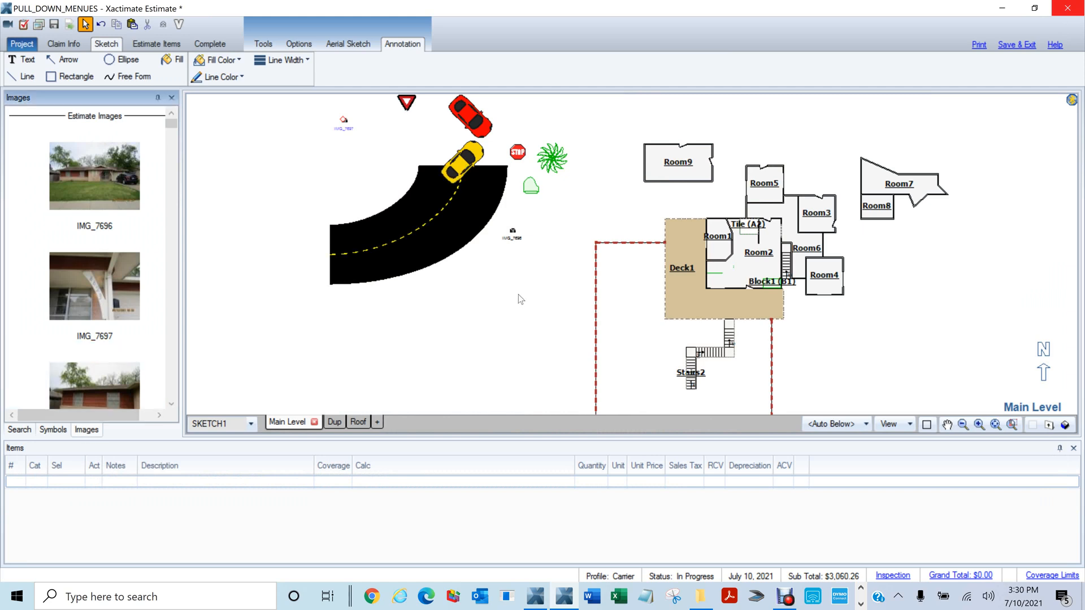
Zoom out, switch to Claim Info, and close the estimate, choosing Yes to save changes
{"action": "scroll", "coordinate": [517, 294], "scroll_direction": "down", "scroll_amount": 3}
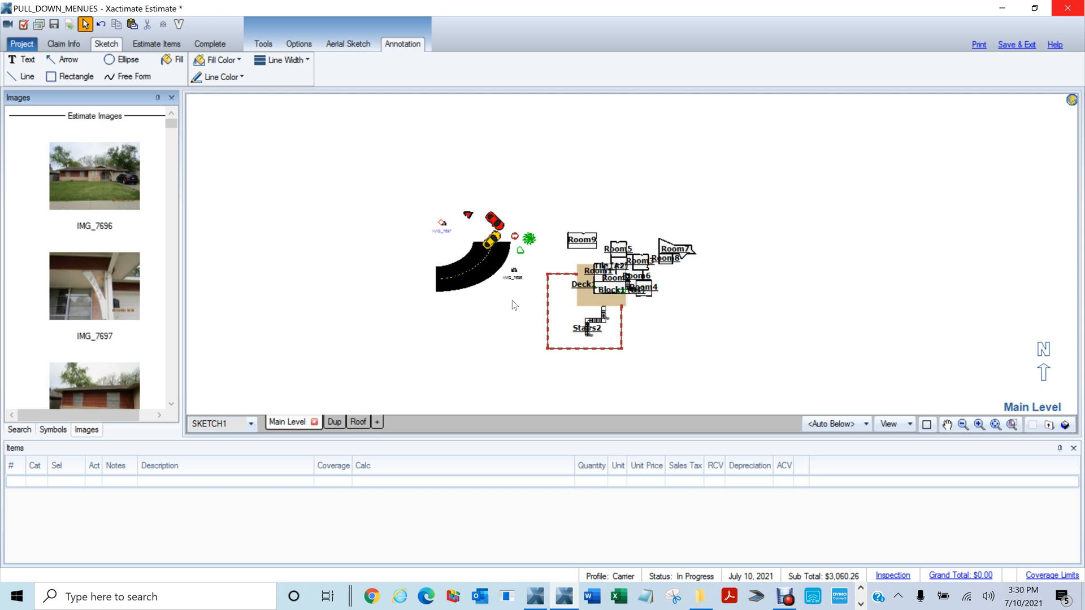
{"action": "left_click", "coordinate": [65, 44]}
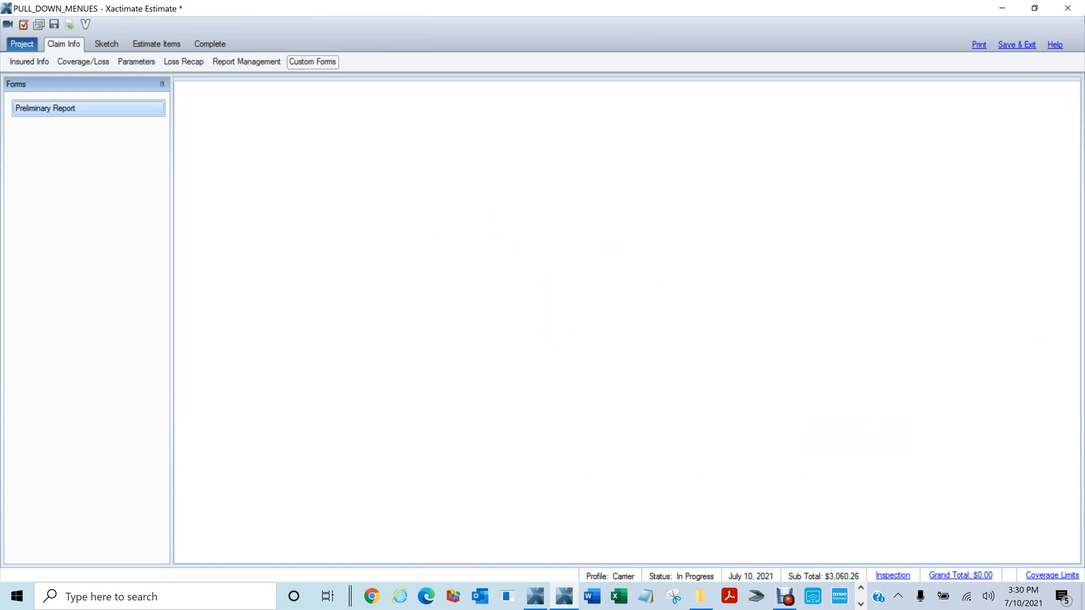
{"action": "left_click", "coordinate": [1065, 11]}
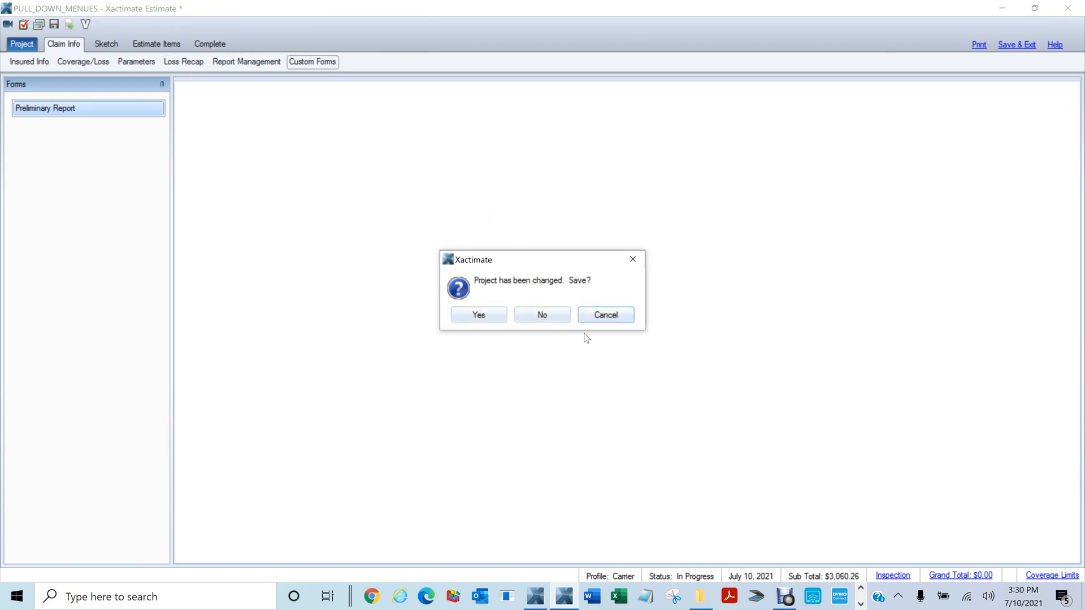
{"action": "left_click", "coordinate": [476, 314]}
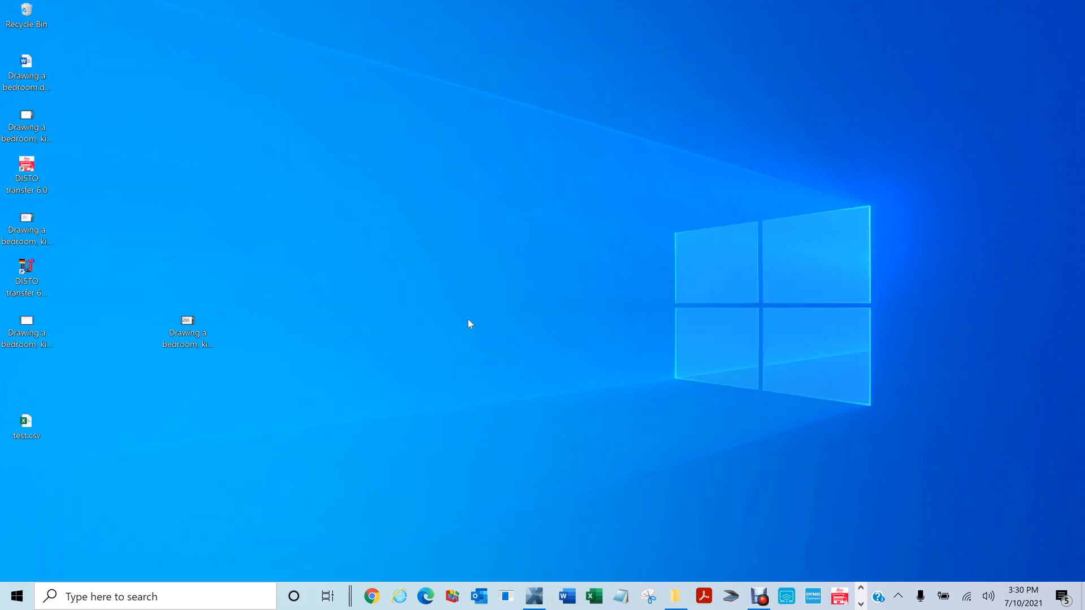
Bring Xactimate back up and open the PULL_DOWN_MENUES project's sketch from the dashboard
{"action": "left_click", "coordinate": [536, 597]}
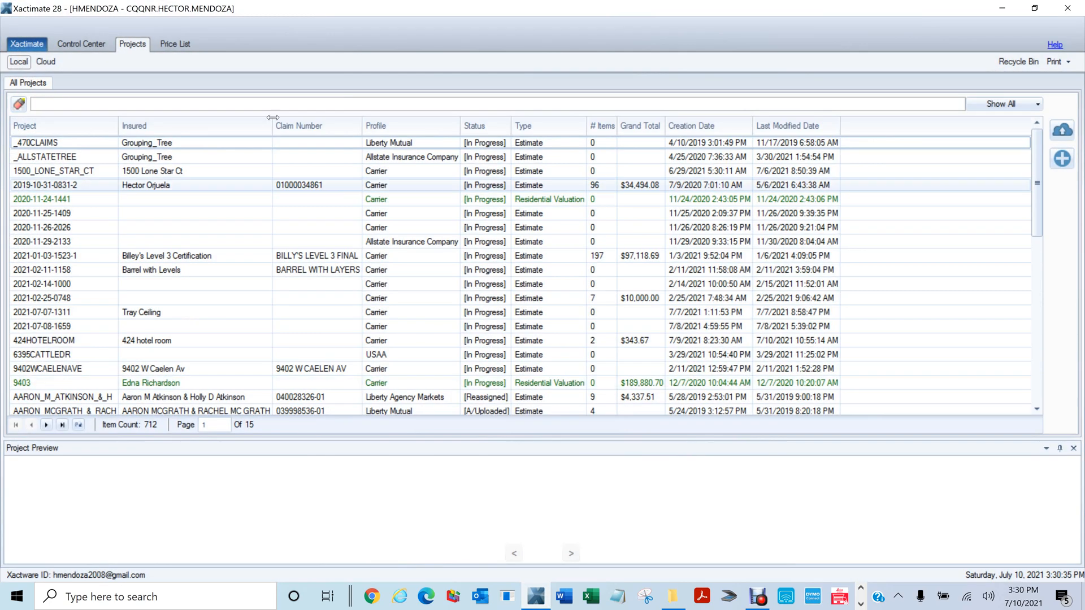
{"action": "left_click", "coordinate": [82, 46]}
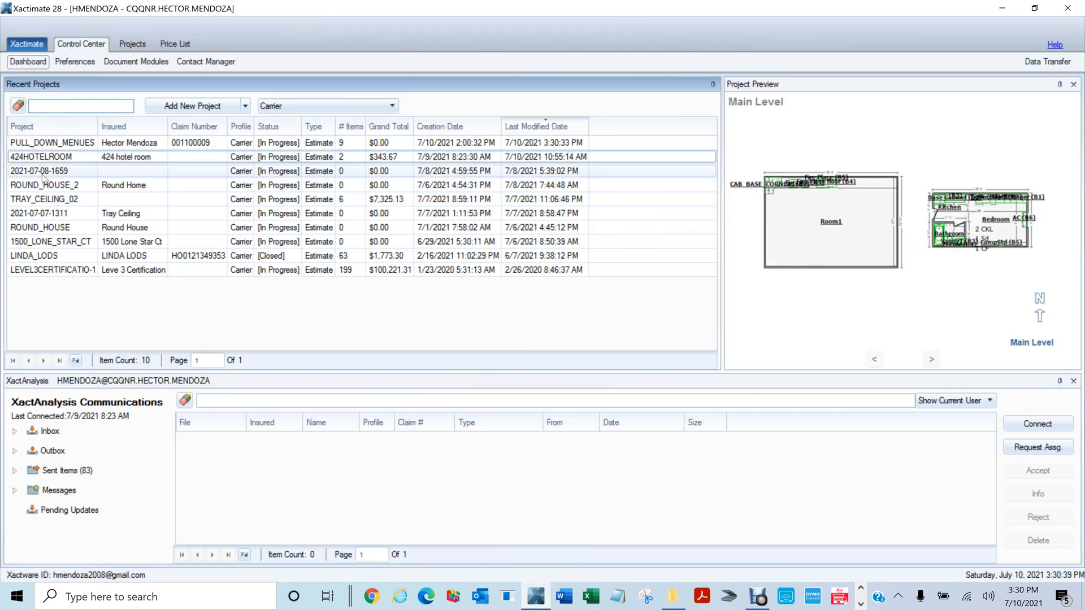
{"action": "left_click", "coordinate": [43, 143]}
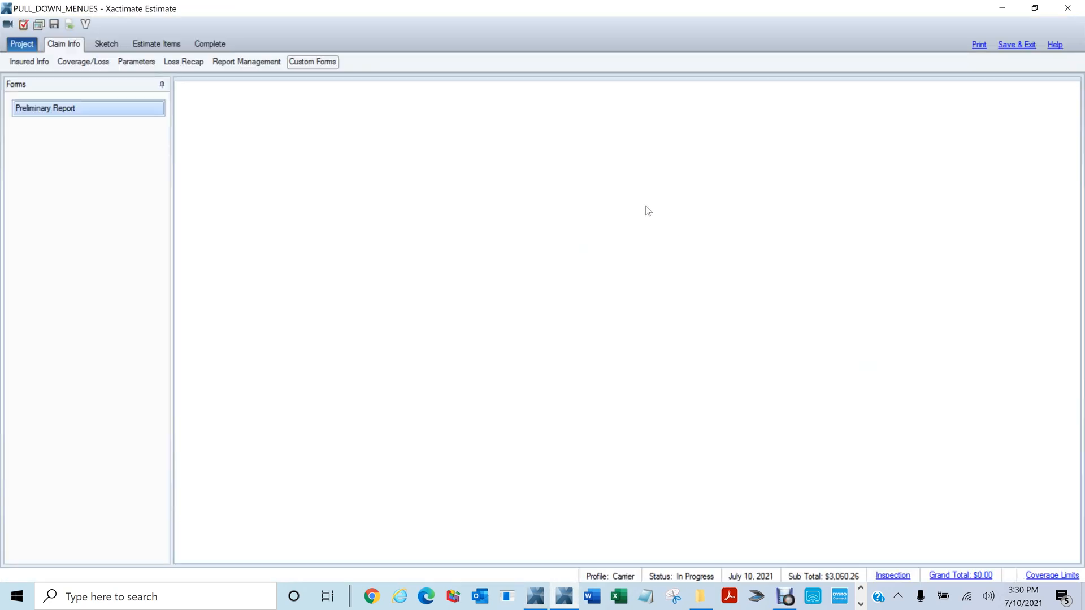
{"action": "left_click", "coordinate": [106, 45]}
Delete the road, car symbols and two photo markers, fit the plan, and close the estimate
{"action": "left_click_drag", "start_coordinate": [452, 198], "coordinate": [551, 283]}
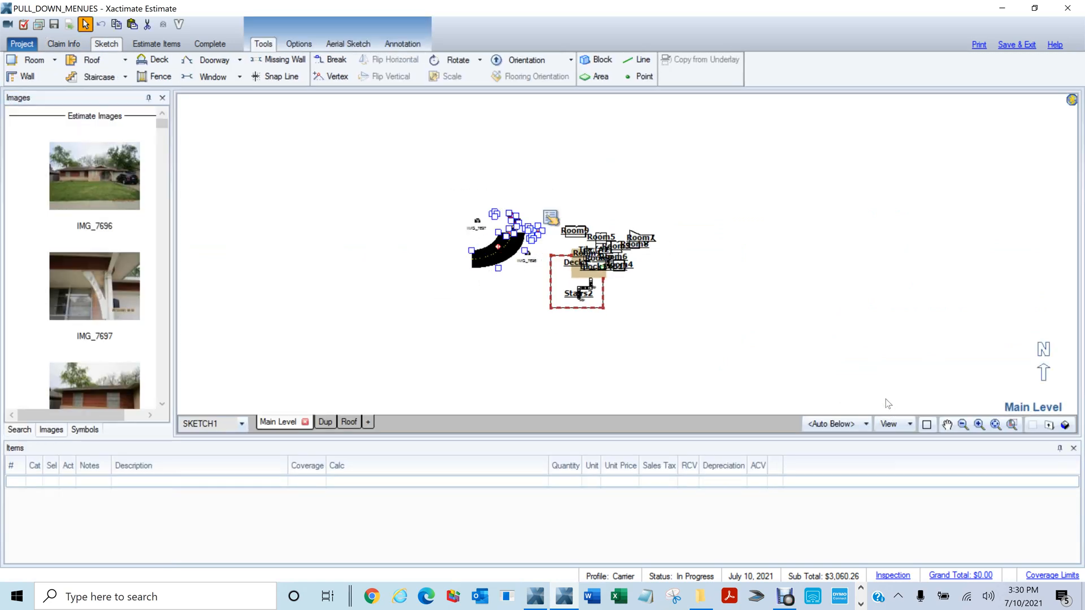
{"action": "key", "text": "Delete"}
{"action": "left_click_drag", "start_coordinate": [457, 182], "coordinate": [545, 287]}
{"action": "key", "text": "Delete"}
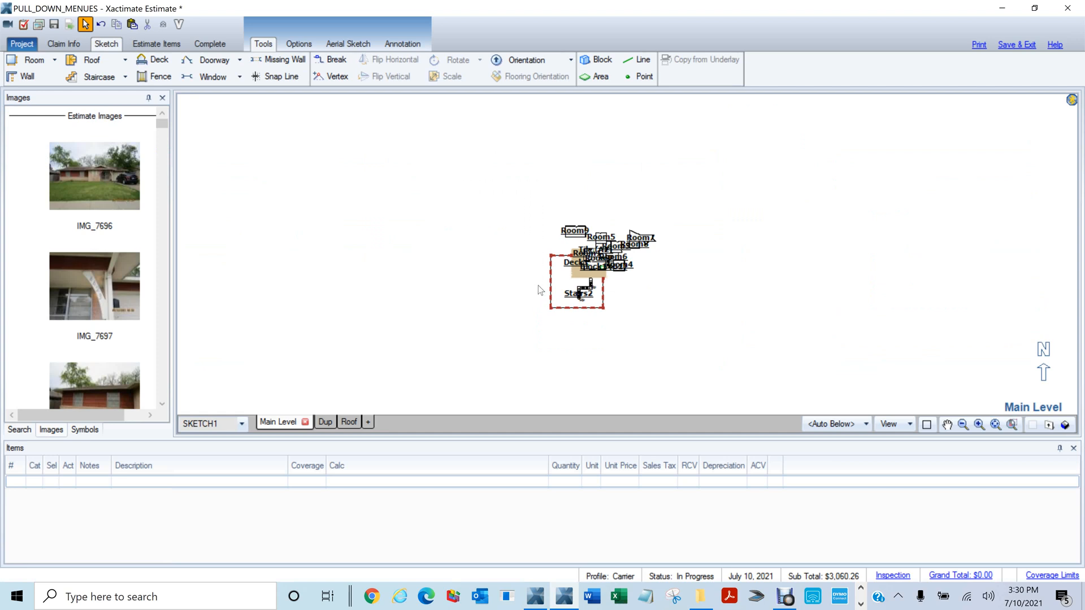
{"action": "middle_click", "coordinate": [813, 313]}
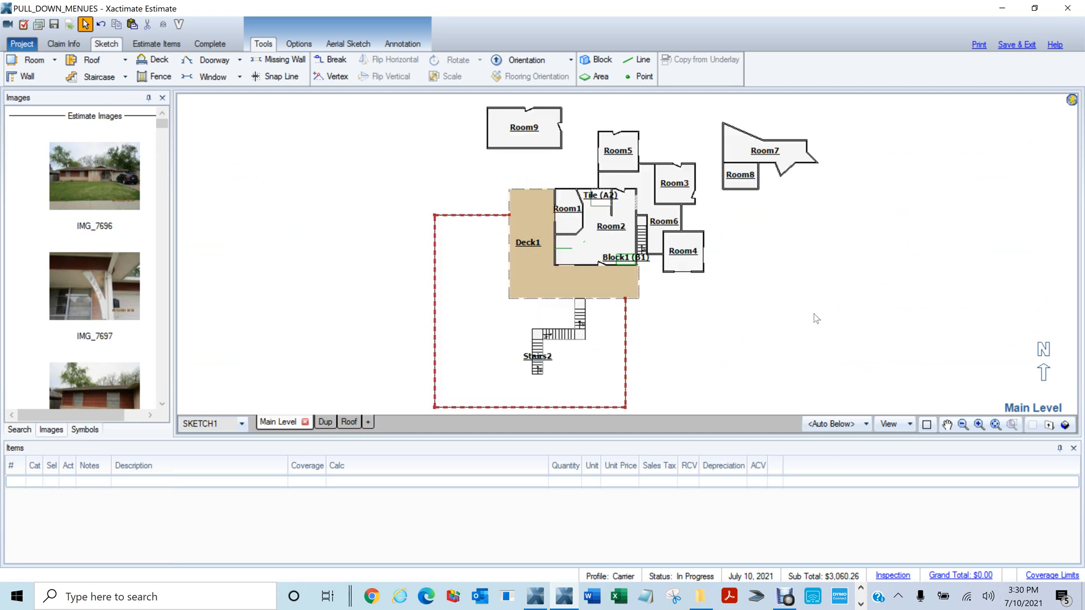
{"action": "left_click", "coordinate": [1067, 8]}
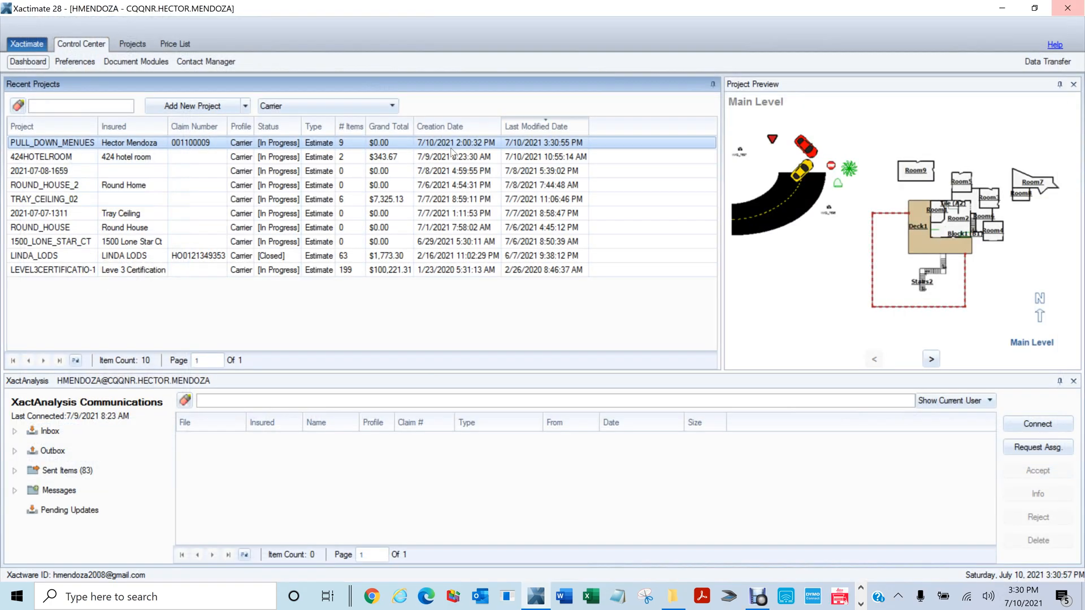
Reopen PULL_DOWN_MENUES from Recent Projects, then bring the screen recorder to the front
{"action": "double_click", "coordinate": [46, 145]}
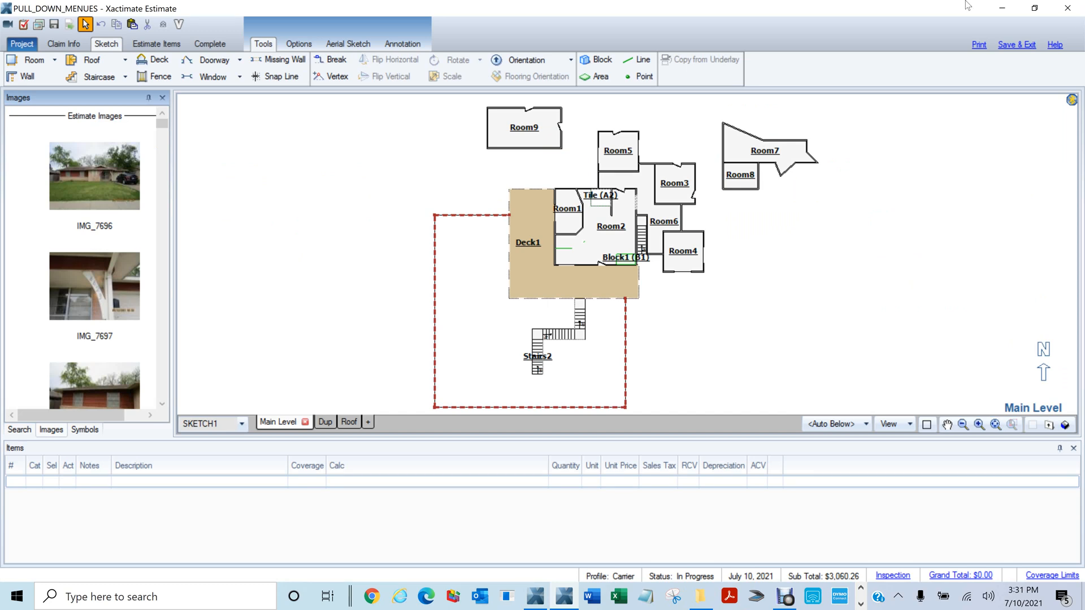
{"action": "left_click", "coordinate": [784, 597]}
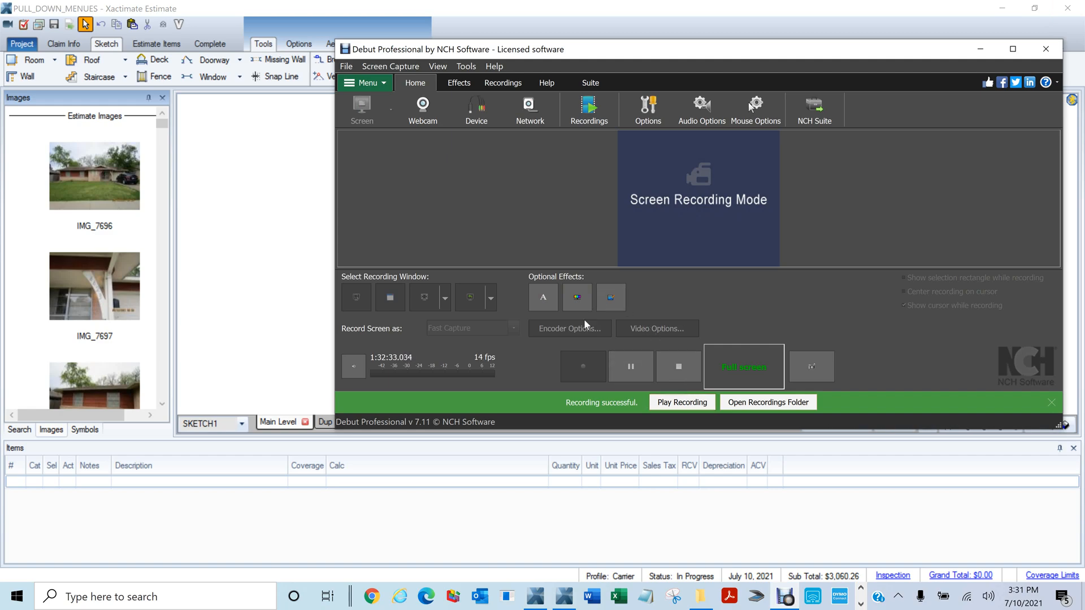